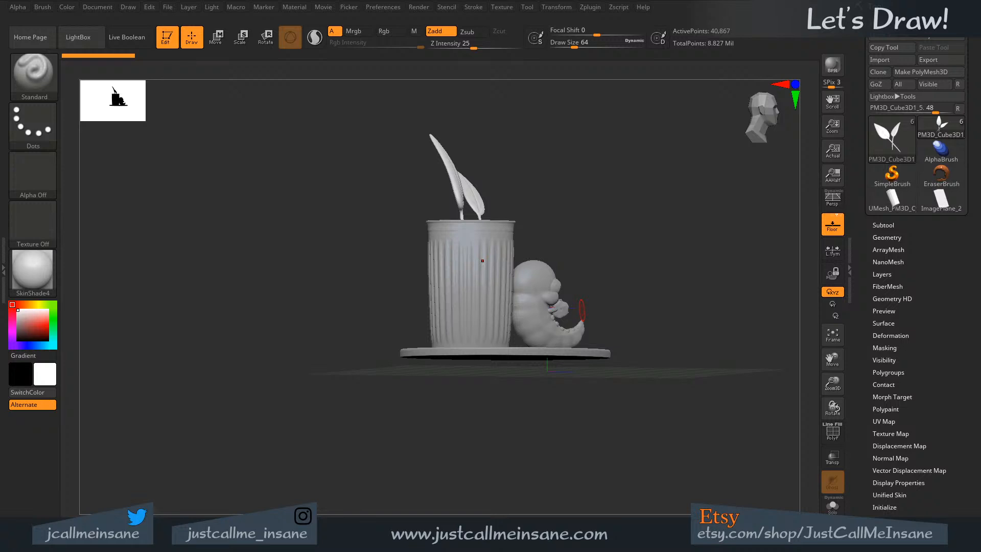
# - Make the curled creature beside the cup, PM3D_Cube3D1_10, the active subtool
pyautogui.moveTo(615, 225); pyautogui.dragTo(613, 261)
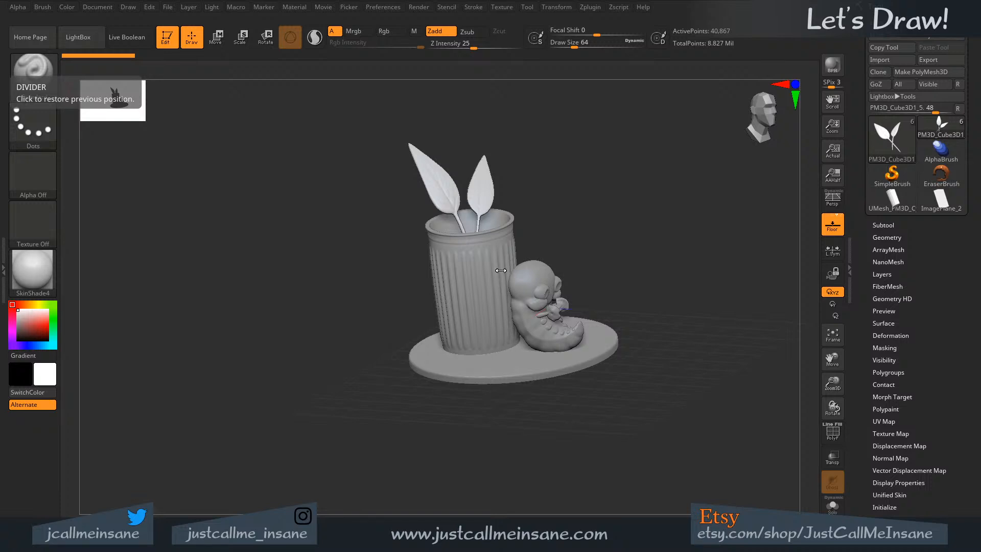
pyautogui.keyDown('shift'); pyautogui.moveTo(646, 215); pyautogui.dragTo(552, 337); pyautogui.keyUp('shift')
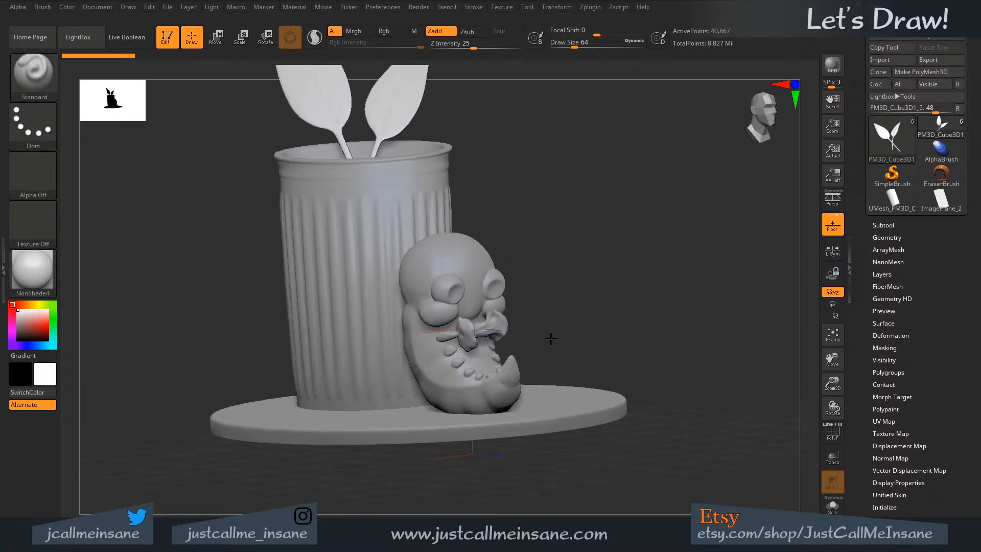
pyautogui.moveTo(587, 243); pyautogui.dragTo(639, 240)
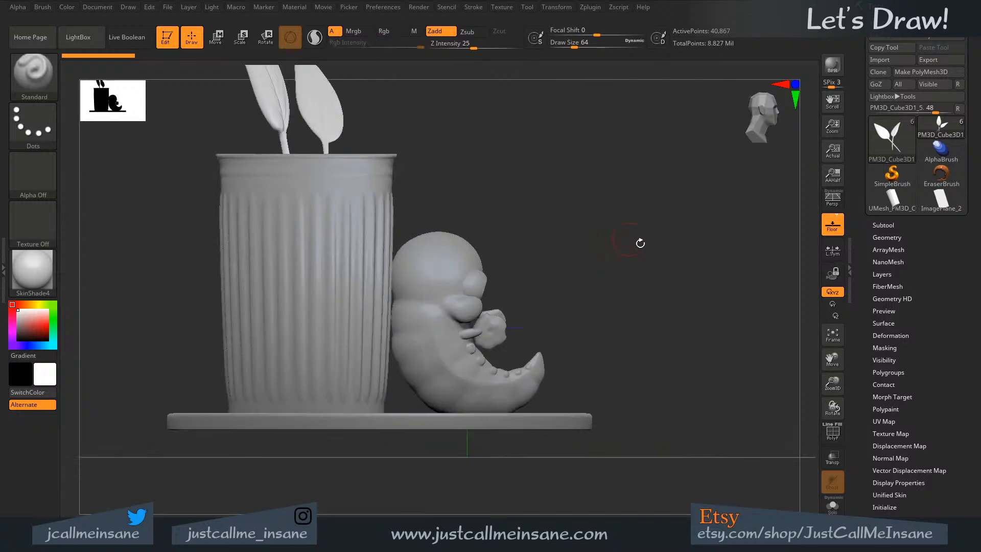
pyautogui.click(875, 237)
pyautogui.click(882, 226)
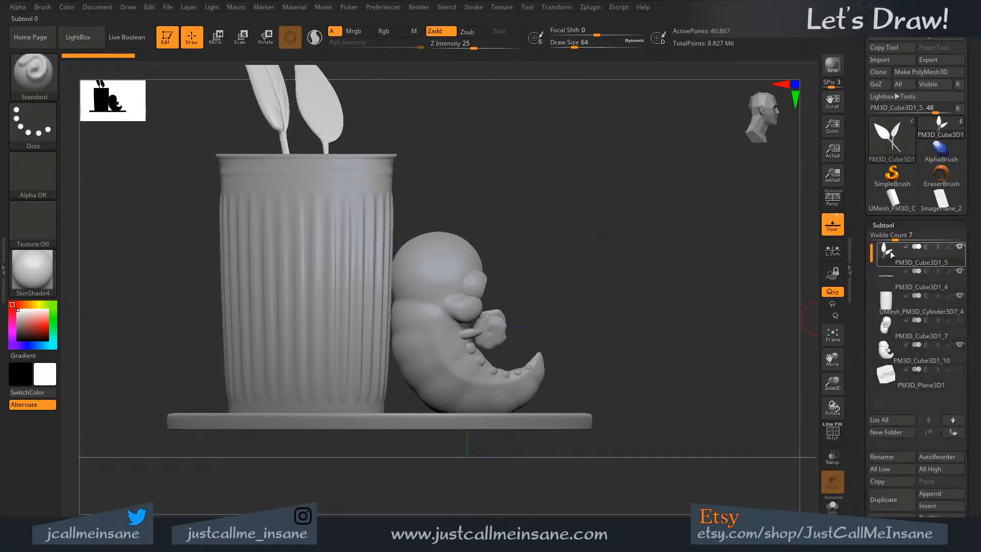
pyautogui.click(878, 361)
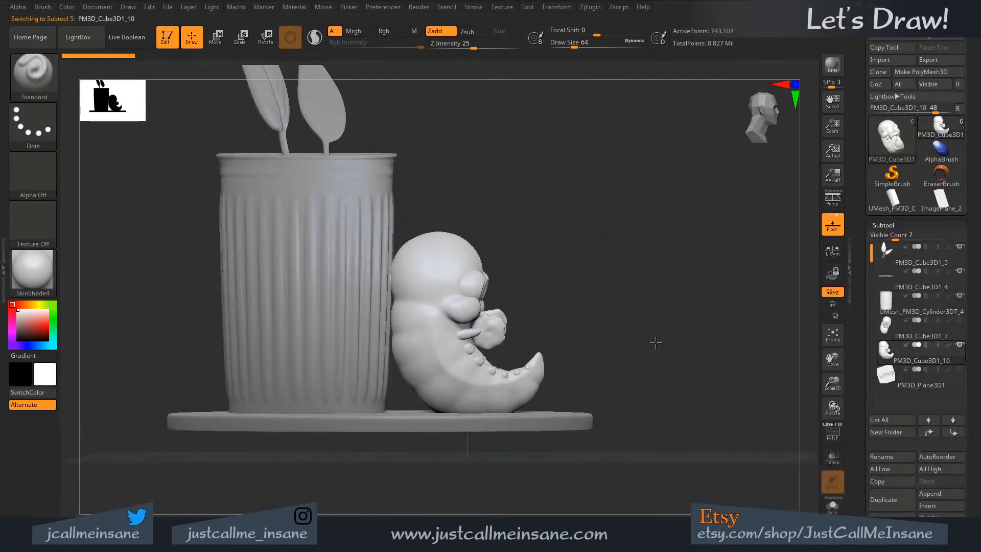
# - Turn on perspective for the scene with the creature and the cup
pyautogui.moveTo(654, 341); pyautogui.dragTo(607, 324)
pyautogui.moveTo(606, 301); pyautogui.dragTo(672, 308)
pyautogui.click(832, 199)
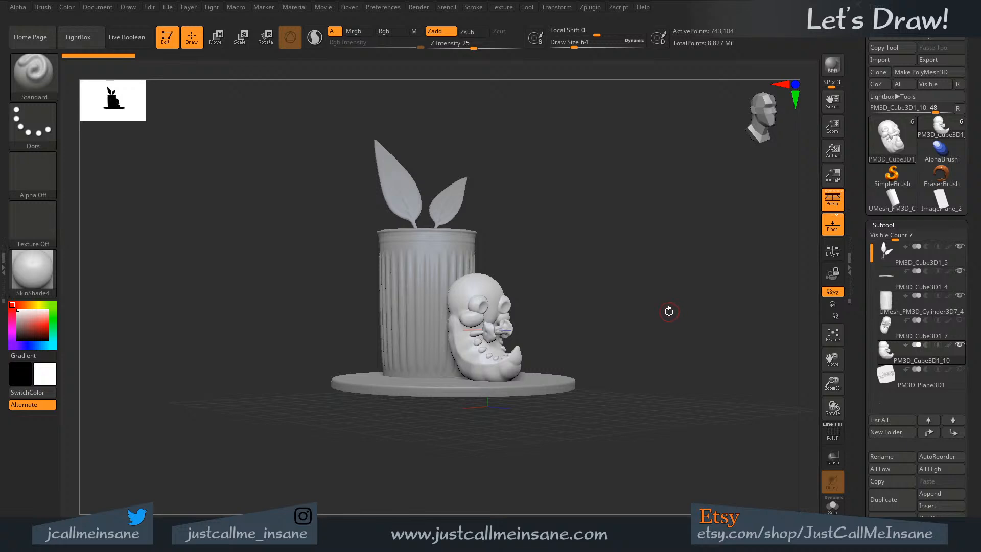
pyautogui.keyDown('alt'); pyautogui.moveTo(632, 267); pyautogui.dragTo(688, 351); pyautogui.keyUp('alt')
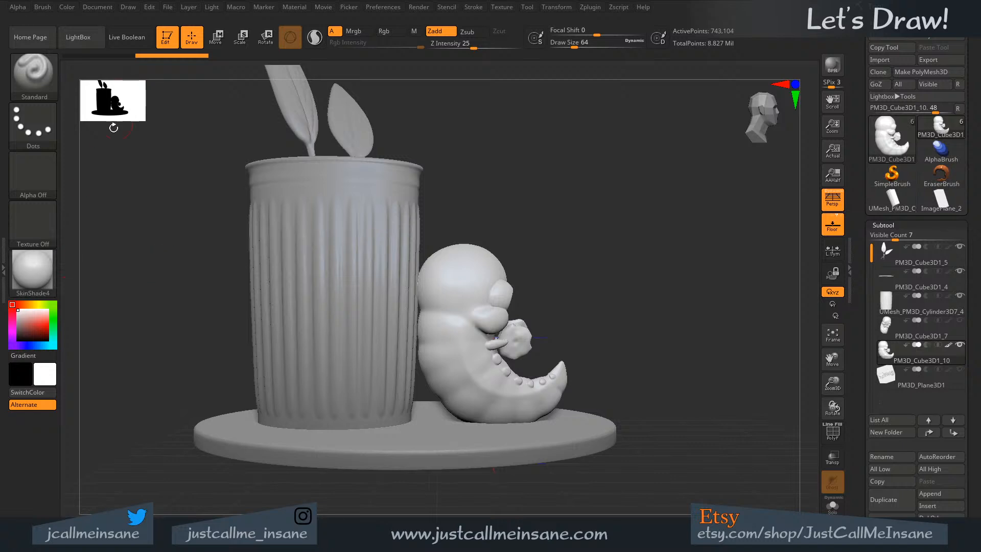
# - Try a light intensity of 1
pyautogui.click(211, 7)
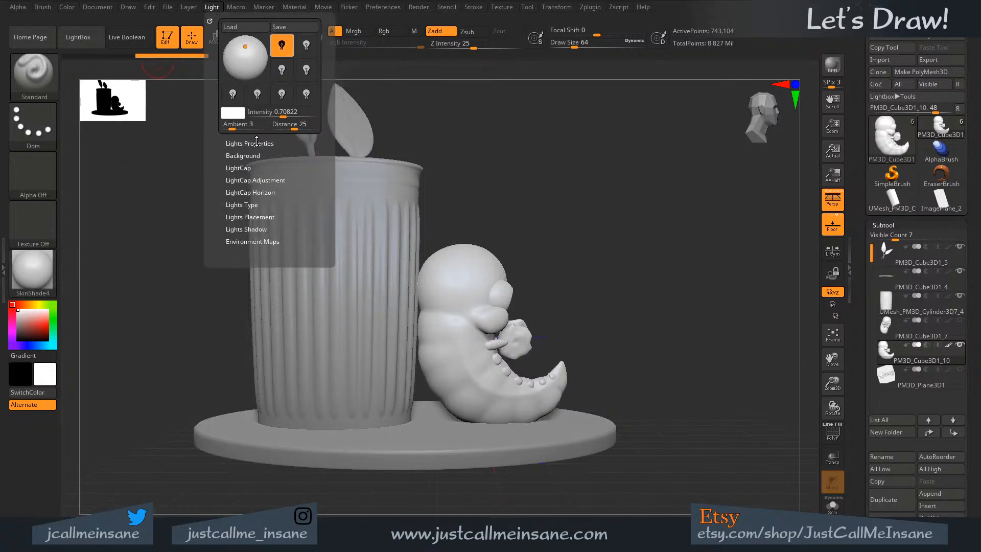
pyautogui.click(277, 115)
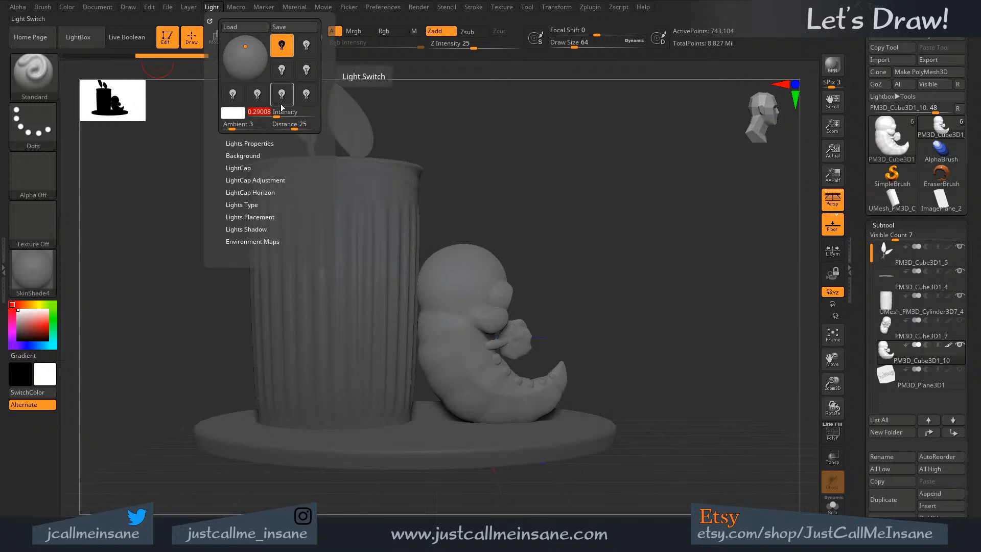
pyautogui.write('1')
pyautogui.press('Return')
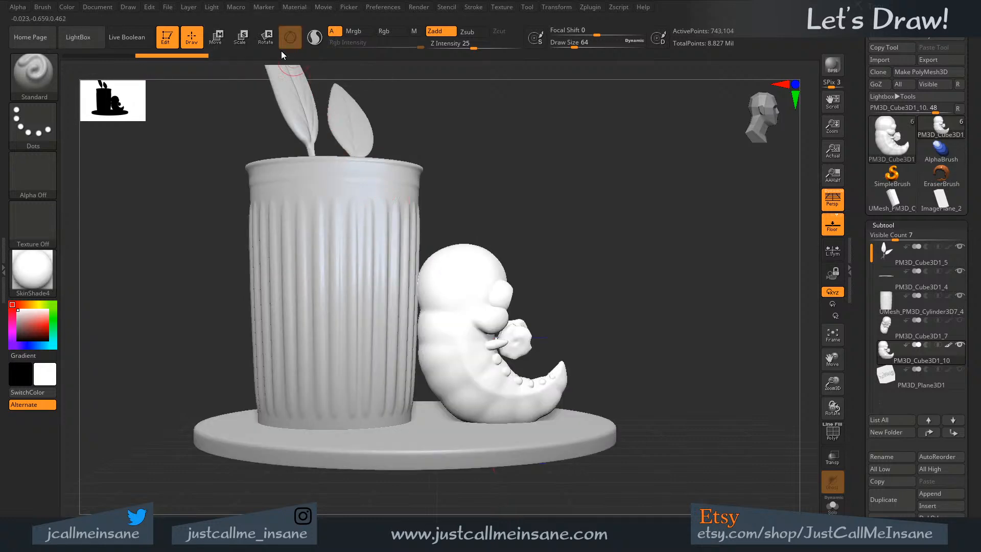
# - Set the light intensity to 0.8
pyautogui.click(217, 7)
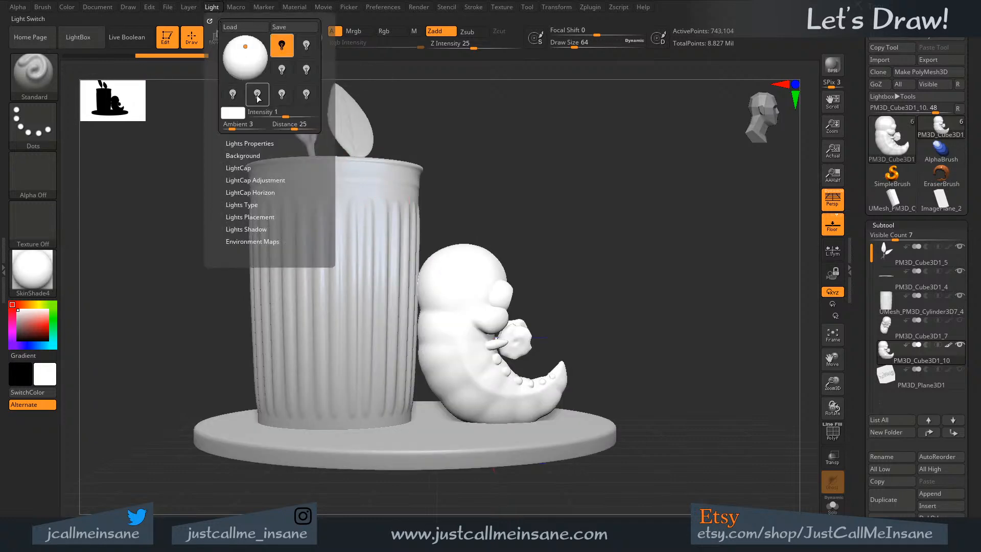
pyautogui.click(294, 109)
pyautogui.write('.8')
pyautogui.press('Return')
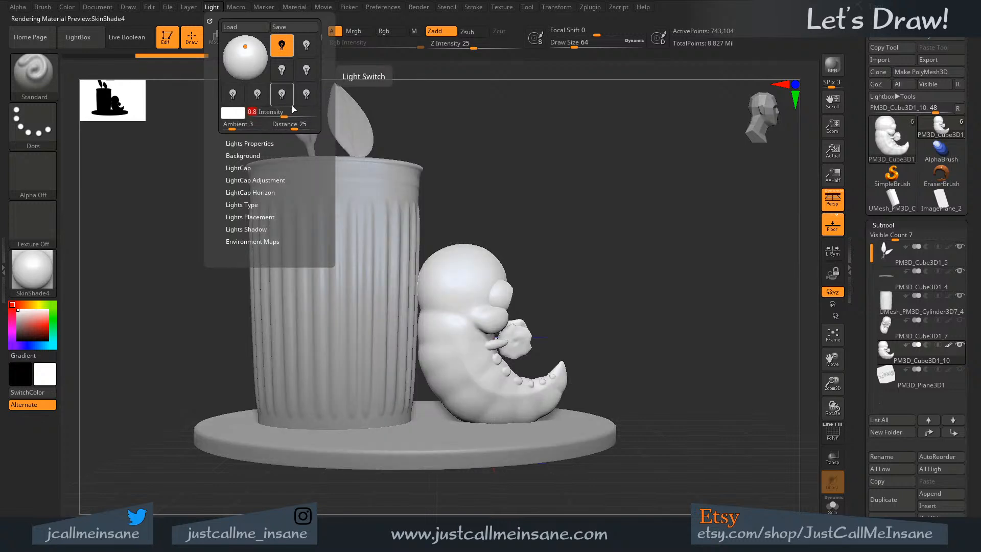
# - Choose a light orange with RGB 229, 187, 121 as the current colour
pyautogui.moveTo(489, 157); pyautogui.dragTo(587, 219)
pyautogui.click(46, 339)
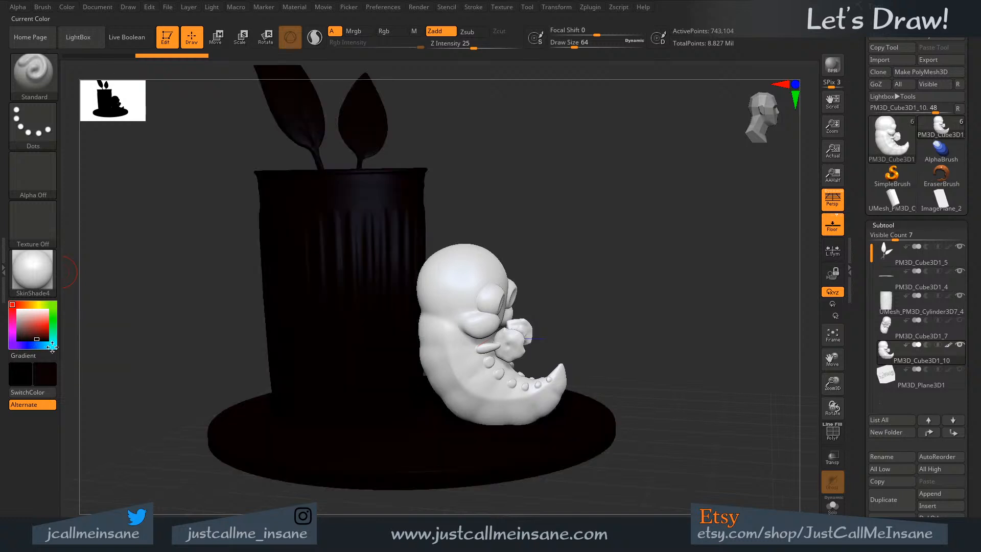
pyautogui.click(33, 322)
pyautogui.click(45, 376)
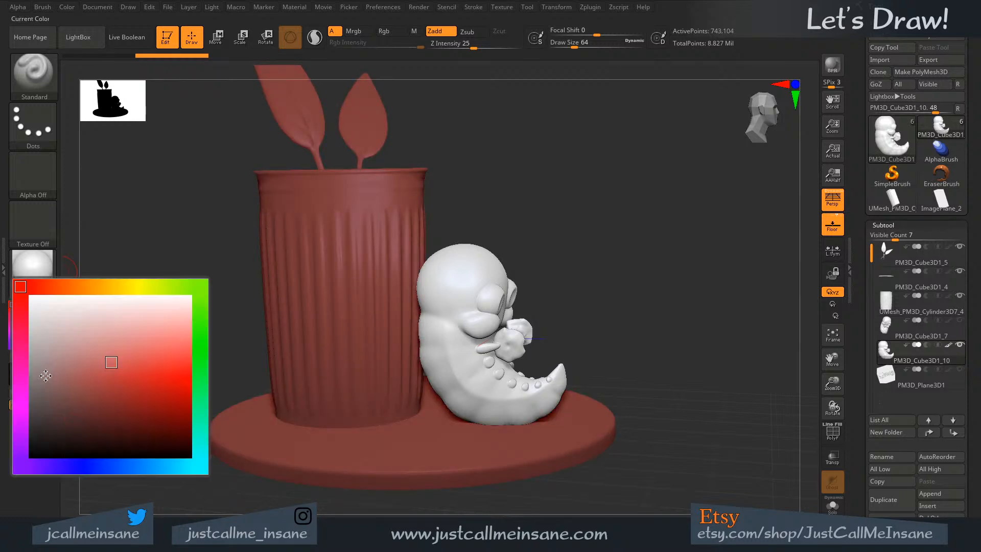
pyautogui.click(50, 377)
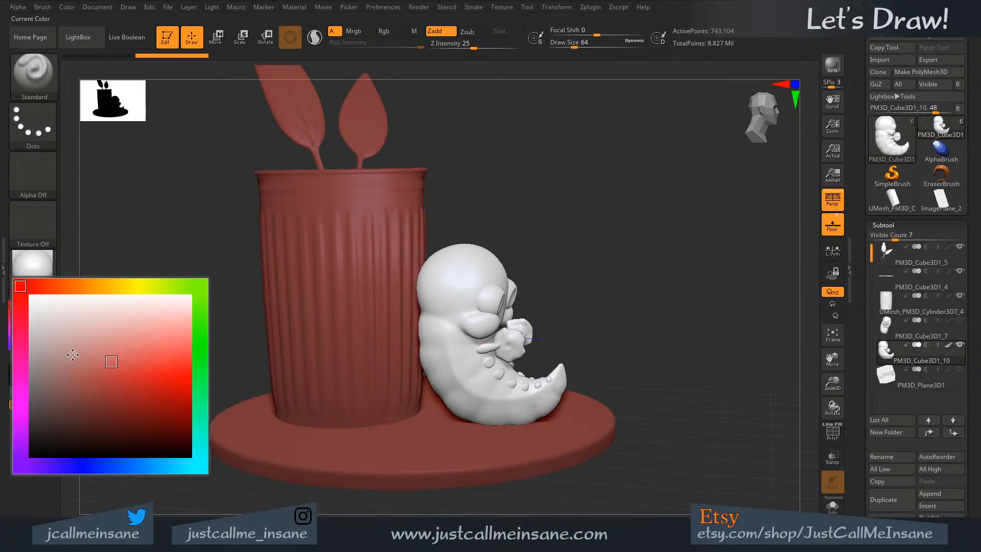
pyautogui.click(93, 286)
pyautogui.moveTo(109, 350)
pyautogui.mouseDown()
pyautogui.moveTo(100, 353)
pyautogui.moveTo(128, 353)
pyautogui.moveTo(149, 335)
pyautogui.moveTo(138, 345)
pyautogui.mouseUp()
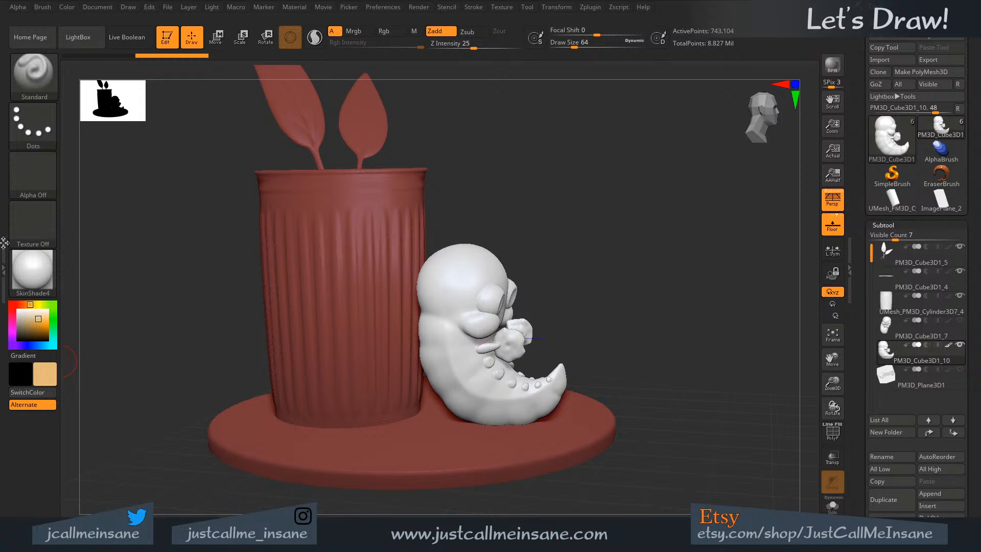
# - Change the current colour to a paler, slightly redder peach
pyautogui.moveTo(36, 346)
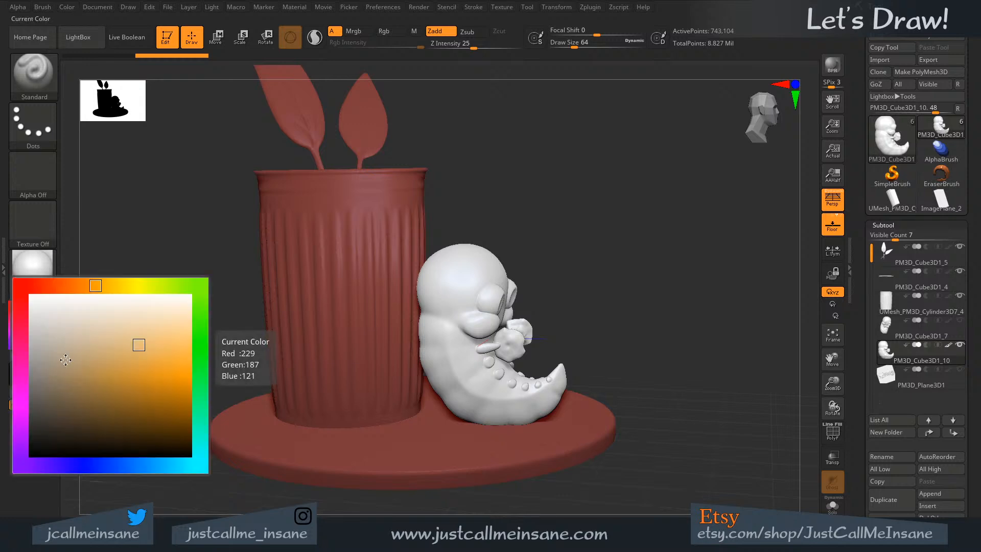
pyautogui.click(116, 344)
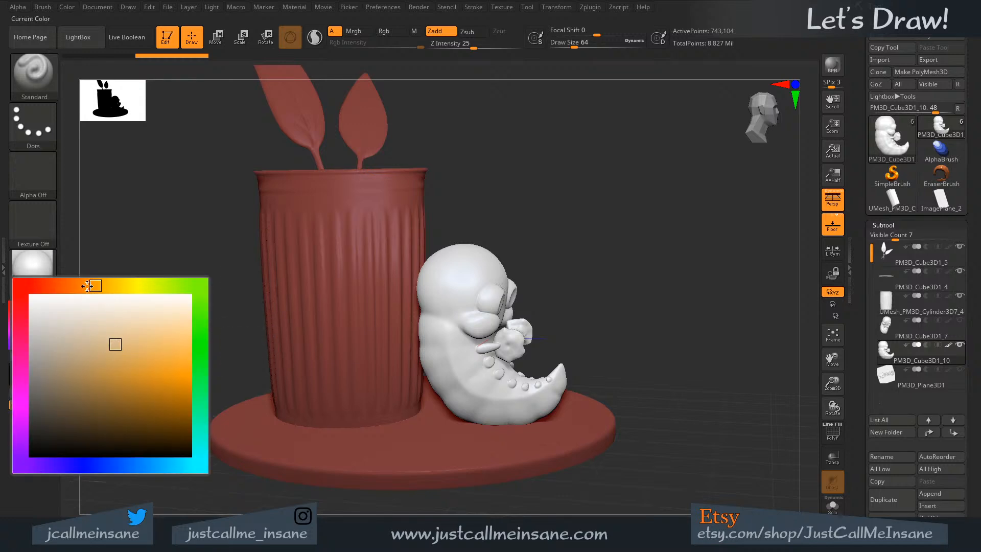
pyautogui.moveTo(87, 286); pyautogui.dragTo(82, 285)
pyautogui.moveTo(141, 336)
pyautogui.mouseDown()
pyautogui.moveTo(161, 317)
pyautogui.moveTo(150, 316)
pyautogui.mouseUp()
pyautogui.moveTo(91, 288); pyautogui.dragTo(91, 303)
pyautogui.moveTo(156, 320); pyautogui.dragTo(123, 327)
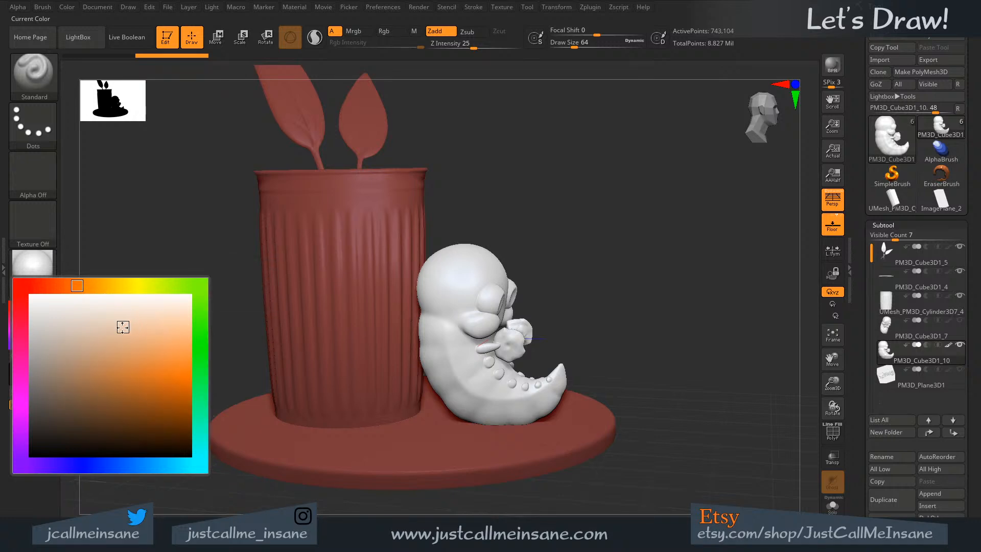
# - Try a few Standard brush strokes on the side of the creature's body
pyautogui.moveTo(575, 176); pyautogui.dragTo(601, 197)
pyautogui.moveTo(679, 345); pyautogui.dragTo(673, 317)
pyautogui.moveTo(451, 342); pyautogui.dragTo(453, 333)
pyautogui.moveTo(468, 373); pyautogui.dragTo(458, 348)
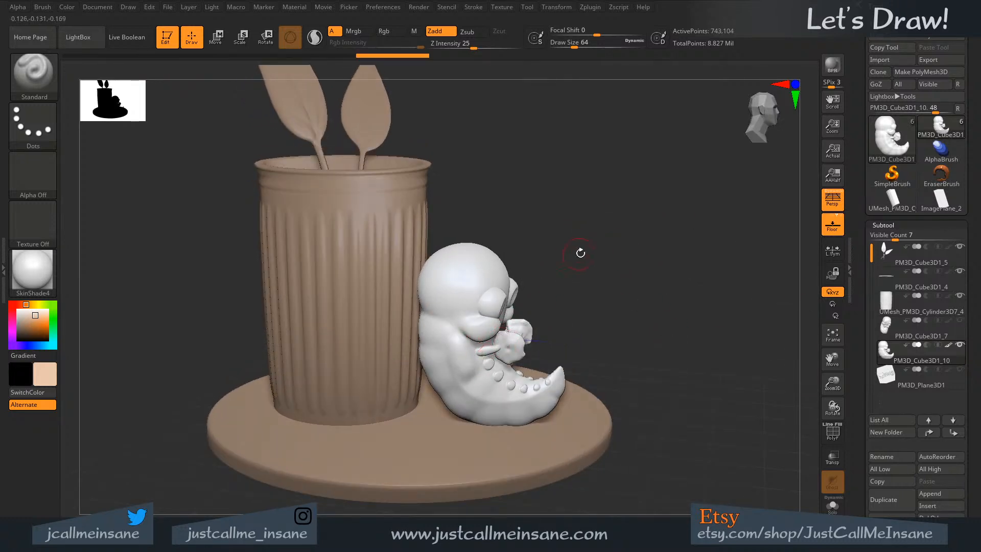
# - Set the Standard brush to paint colour only, with Rgb on at intensity 100 and Zadd off
pyautogui.click(382, 32)
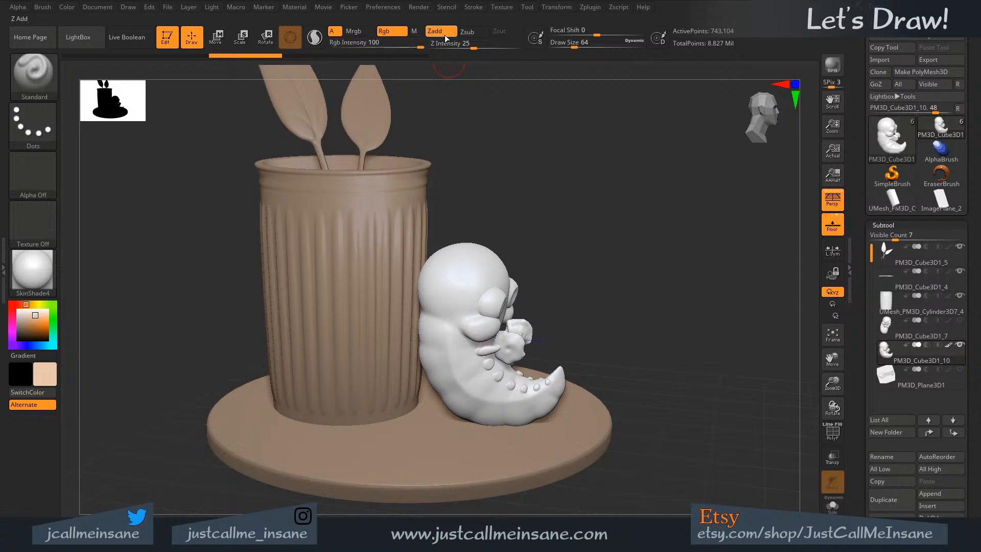
pyautogui.moveTo(589, 294)
pyautogui.keyDown('alt'); pyautogui.mouseDown(button='right')
pyautogui.moveTo(576, 254)
pyautogui.moveTo(580, 276)
pyautogui.mouseUp(button='right'); pyautogui.keyUp('alt')
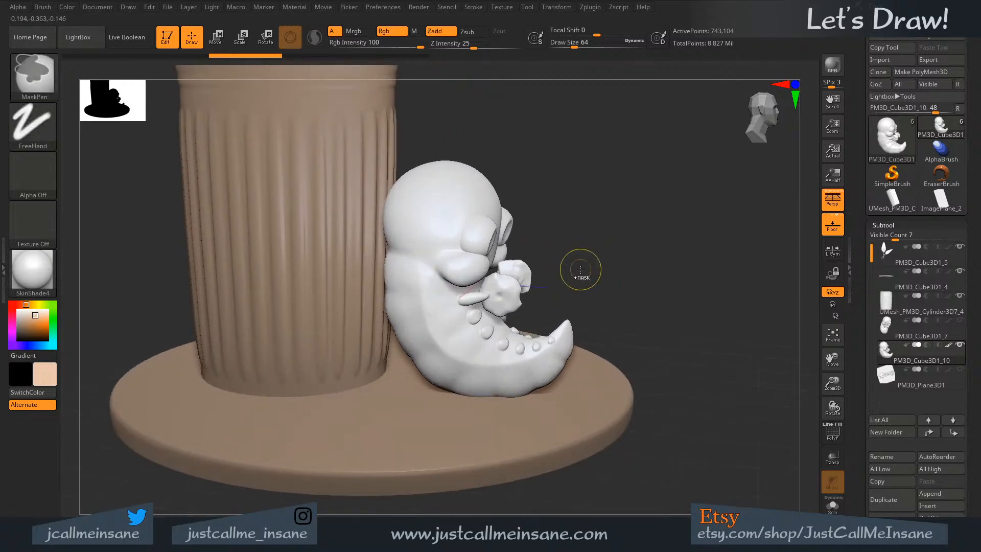
pyautogui.moveTo(589, 264); pyautogui.dragTo(586, 261)
# - Show the polyframe to examine the creature's mesh density up close, and hide it again
pyautogui.hotkey('shift', 'f')
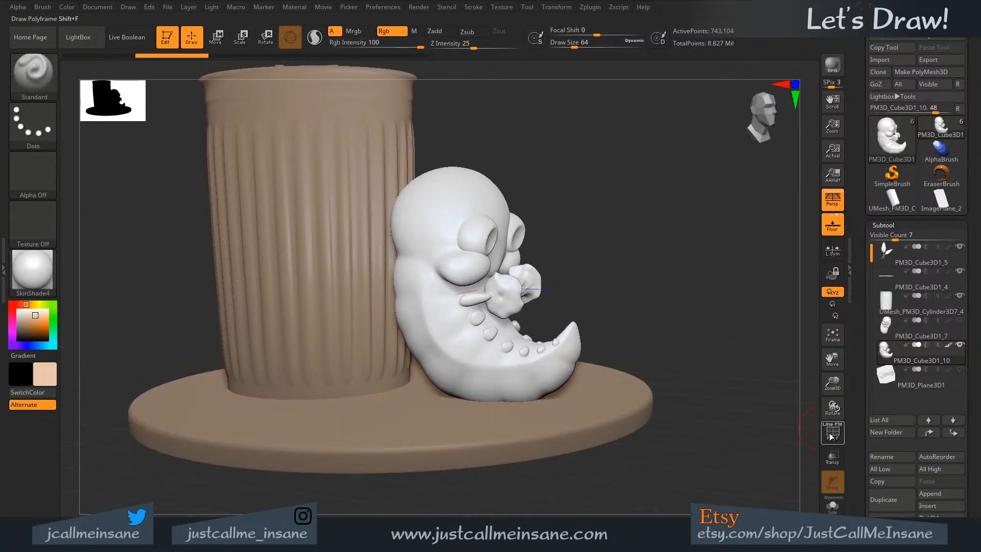
pyautogui.moveTo(688, 293); pyautogui.dragTo(692, 298)
pyautogui.keyDown('ctrl'); pyautogui.moveTo(692, 298); pyautogui.dragTo(710, 357, button='right'); pyautogui.keyUp('ctrl')
pyautogui.moveTo(709, 357); pyautogui.dragTo(781, 383)
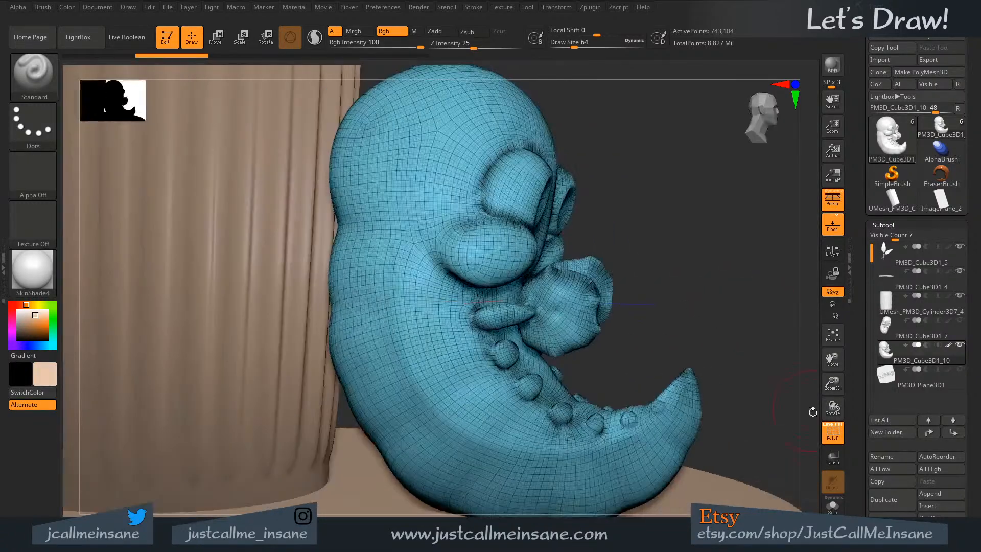
pyautogui.click(825, 431)
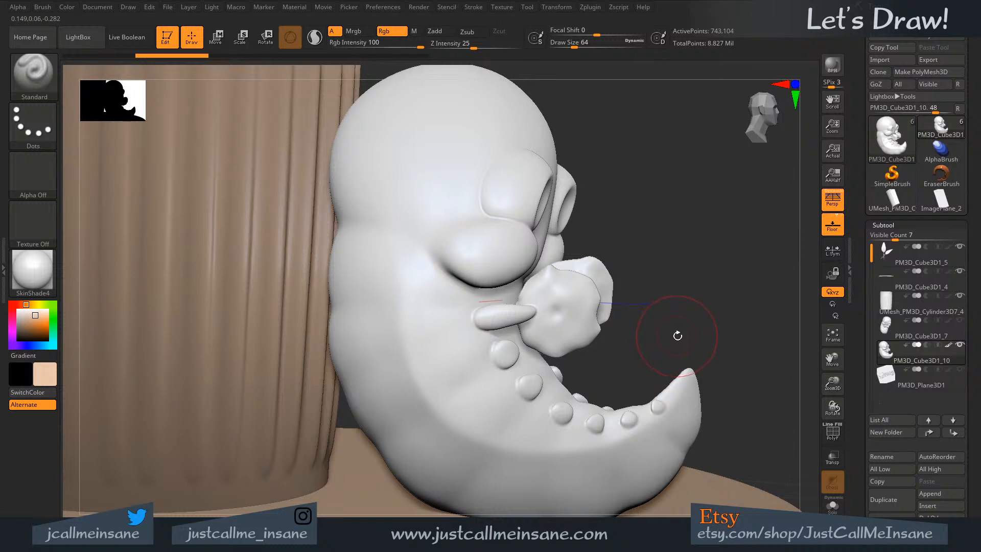
# - Paint the peach colour along the side of the creature's body below the cheek
pyautogui.moveTo(437, 324)
pyautogui.mouseDown()
pyautogui.moveTo(449, 376)
pyautogui.moveTo(477, 424)
pyautogui.moveTo(449, 410)
pyautogui.moveTo(435, 297)
pyautogui.moveTo(506, 378)
pyautogui.moveTo(421, 257)
pyautogui.moveTo(421, 304)
pyautogui.moveTo(378, 230)
pyautogui.mouseUp()
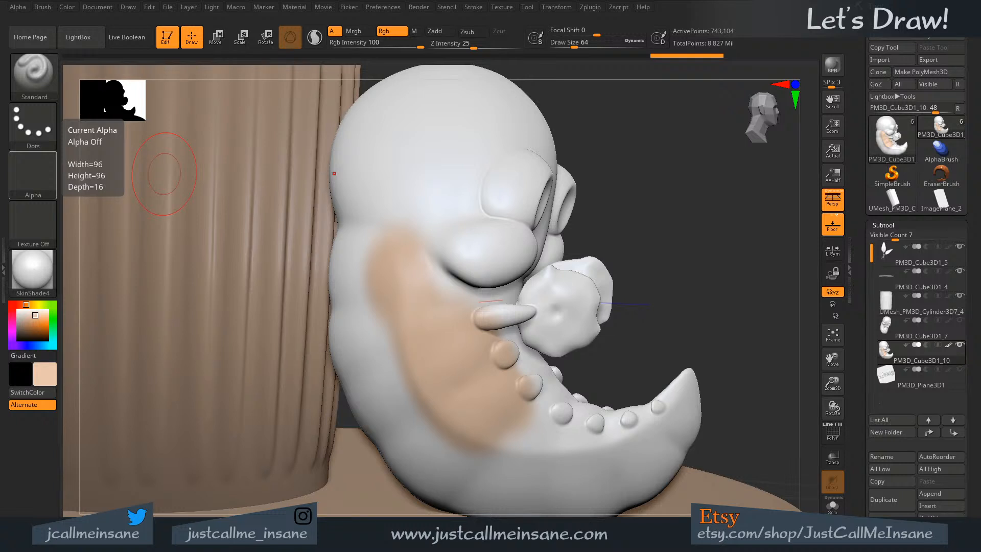
pyautogui.moveTo(672, 232); pyautogui.dragTo(684, 240)
pyautogui.moveTo(390, 331)
pyautogui.mouseDown()
pyautogui.moveTo(430, 420)
pyautogui.moveTo(393, 401)
pyautogui.moveTo(480, 457)
pyautogui.moveTo(503, 455)
pyautogui.mouseUp()
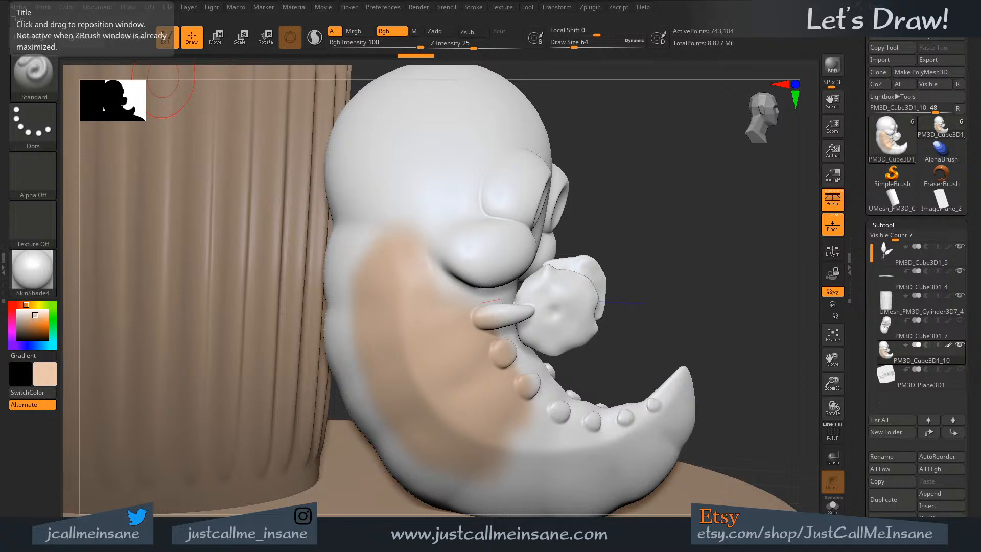
# - Shift the paint colour to a slightly yellower, more saturated peach
pyautogui.click(47, 366)
pyautogui.click(121, 321)
pyautogui.moveTo(85, 279); pyautogui.dragTo(90, 276)
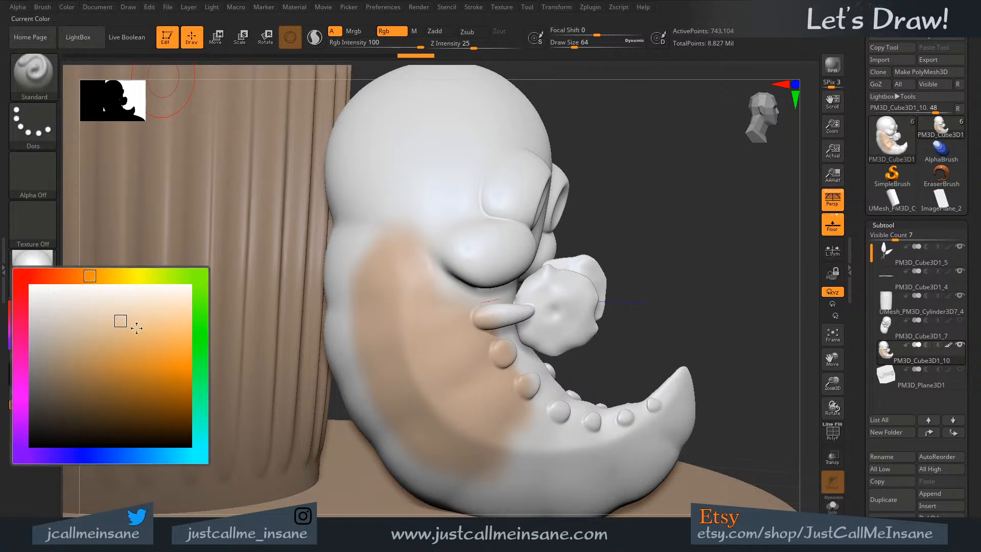
pyautogui.moveTo(124, 323); pyautogui.dragTo(130, 322)
# - Paint the yellower peach over the side of the body, from below the head towards the lower belly
pyautogui.moveTo(401, 322); pyautogui.dragTo(464, 431)
pyautogui.moveTo(417, 295); pyautogui.dragTo(441, 317)
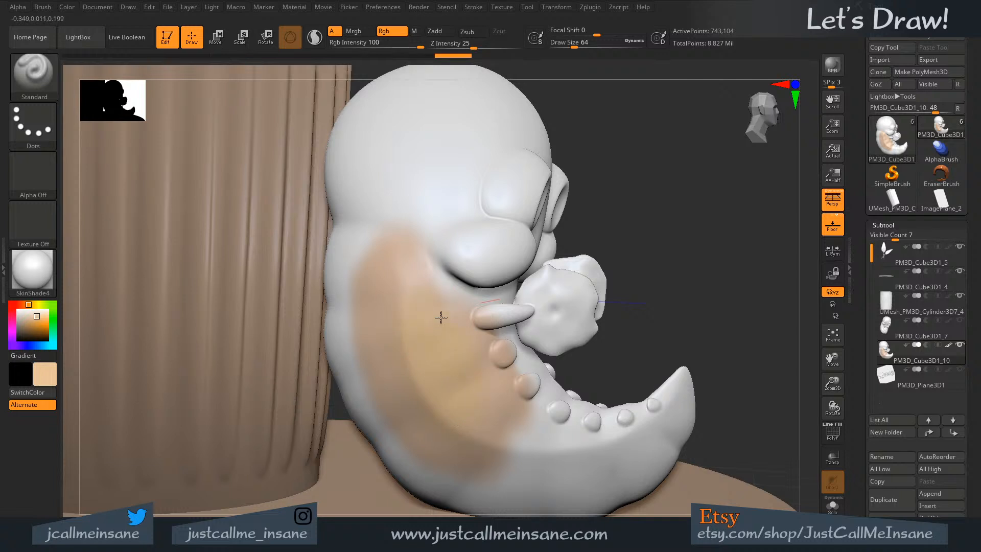
pyautogui.moveTo(498, 394)
pyautogui.mouseDown()
pyautogui.moveTo(464, 362)
pyautogui.moveTo(433, 292)
pyautogui.moveTo(351, 337)
pyautogui.moveTo(342, 293)
pyautogui.moveTo(370, 424)
pyautogui.mouseUp()
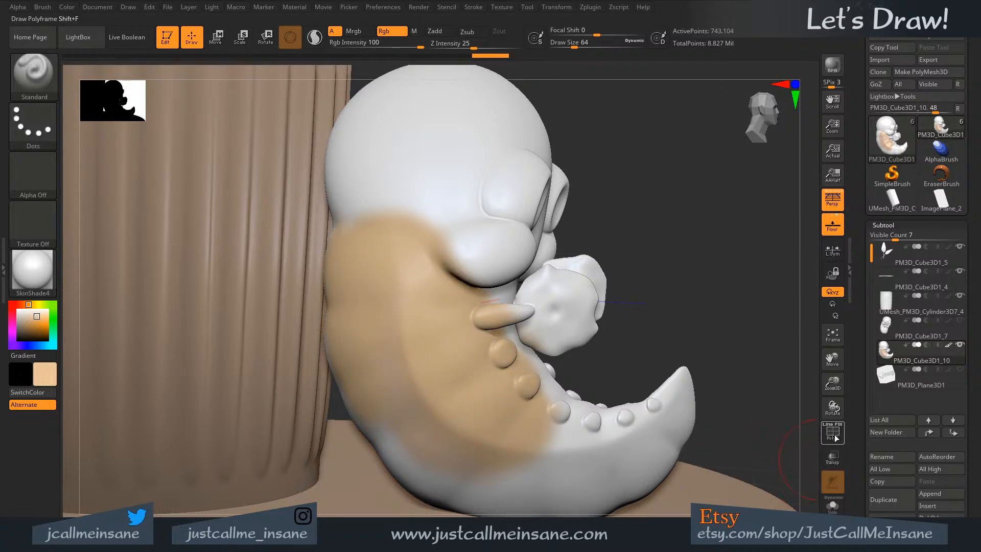
# - Isolate the creature with Solo, enlarge the brush to a draw size of 124, and paint its lower body
pyautogui.click(832, 507)
pyautogui.press('s')
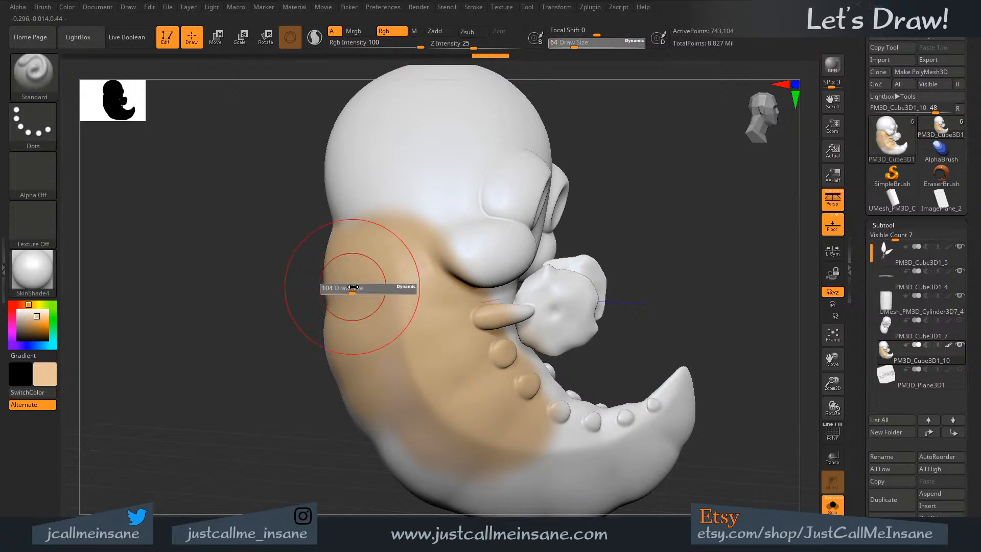
pyautogui.moveTo(344, 372)
pyautogui.mouseDown()
pyautogui.moveTo(531, 498)
pyautogui.moveTo(450, 426)
pyautogui.mouseUp()
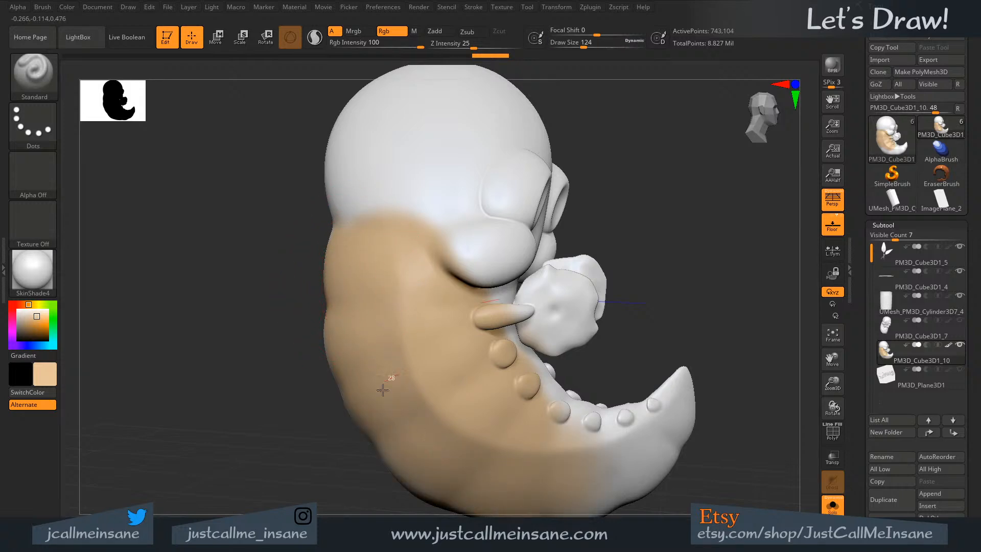
# - Paint the peach colour over the creature's side and back, continuing across its opposite side and the underside of the body
pyautogui.moveTo(383, 390)
pyautogui.mouseDown()
pyautogui.moveTo(613, 460)
pyautogui.moveTo(658, 393)
pyautogui.moveTo(516, 276)
pyautogui.moveTo(357, 209)
pyautogui.moveTo(335, 217)
pyautogui.mouseUp()
pyautogui.moveTo(259, 379); pyautogui.dragTo(326, 376)
pyautogui.moveTo(311, 289)
pyautogui.mouseDown()
pyautogui.moveTo(314, 440)
pyautogui.moveTo(242, 391)
pyautogui.moveTo(230, 252)
pyautogui.moveTo(271, 278)
pyautogui.moveTo(240, 204)
pyautogui.moveTo(222, 350)
pyautogui.mouseUp()
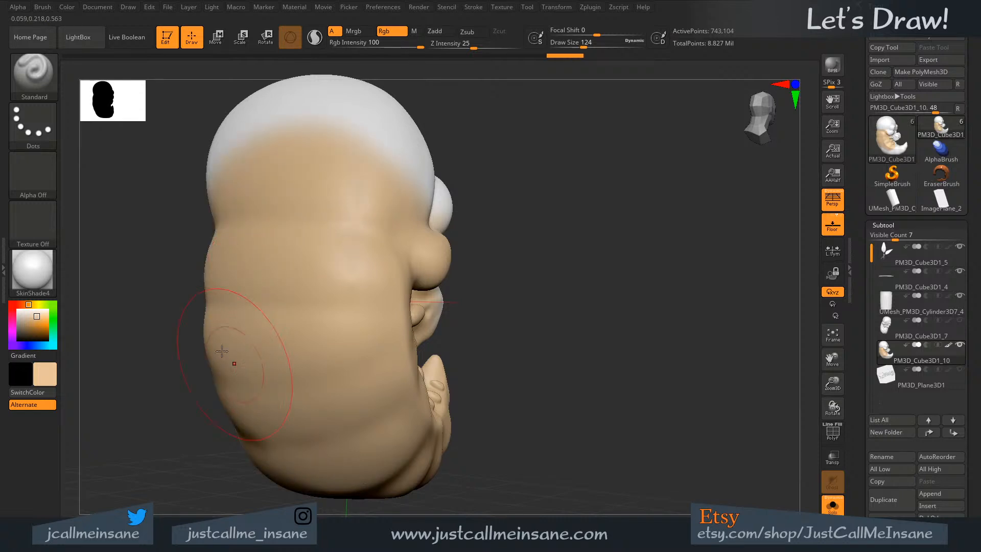
pyautogui.moveTo(468, 342)
pyautogui.mouseDown()
pyautogui.moveTo(482, 340)
pyautogui.moveTo(387, 372)
pyautogui.moveTo(534, 293)
pyautogui.moveTo(352, 322)
pyautogui.moveTo(356, 385)
pyautogui.moveTo(215, 403)
pyautogui.moveTo(149, 348)
pyautogui.moveTo(231, 307)
pyautogui.moveTo(357, 289)
pyautogui.moveTo(330, 170)
pyautogui.moveTo(253, 276)
pyautogui.moveTo(220, 256)
pyautogui.mouseUp()
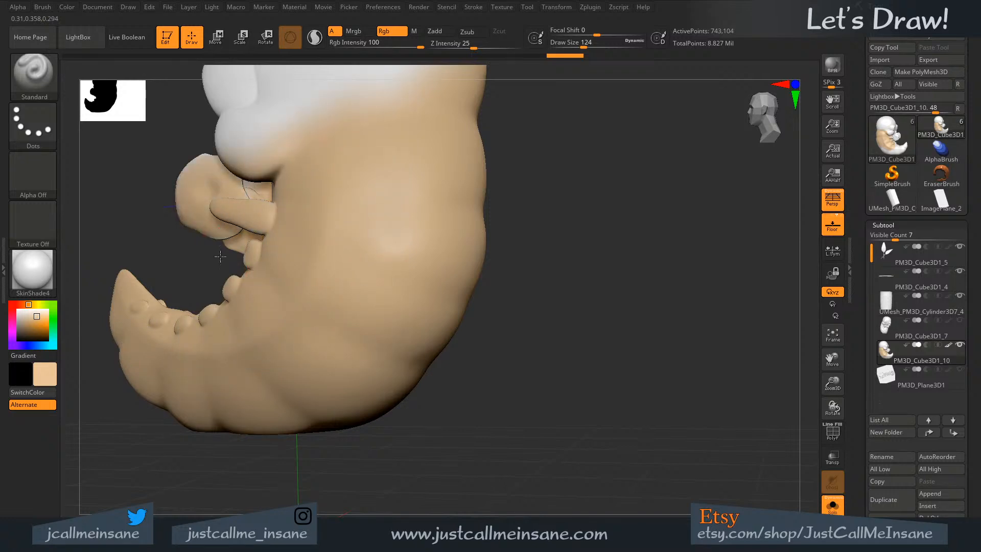
pyautogui.moveTo(414, 217); pyautogui.dragTo(441, 256, button='right')
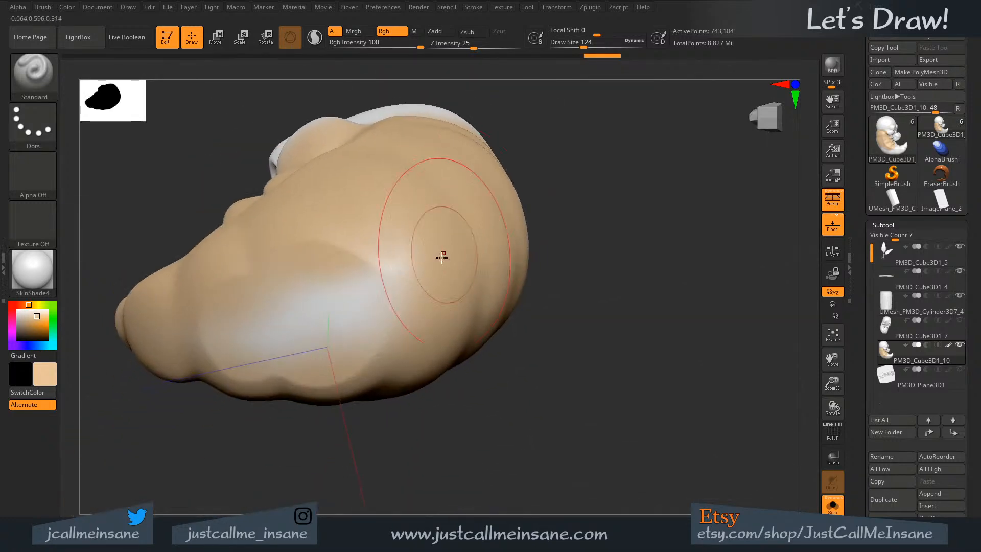
pyautogui.moveTo(442, 258)
pyautogui.mouseDown()
pyautogui.moveTo(389, 259)
pyautogui.moveTo(253, 361)
pyautogui.moveTo(150, 360)
pyautogui.moveTo(205, 403)
pyautogui.mouseUp()
# - Paint the peach colour over the creature's belly, bow, cheeks, eyes and forehead
pyautogui.moveTo(271, 436)
pyautogui.mouseDown(button='right')
pyautogui.moveTo(286, 408)
pyautogui.moveTo(281, 357)
pyautogui.moveTo(628, 241)
pyautogui.moveTo(650, 316)
pyautogui.moveTo(641, 263)
pyautogui.moveTo(545, 342)
pyautogui.mouseUp(button='right')
pyautogui.moveTo(475, 360)
pyautogui.keyDown('ctrl'); pyautogui.mouseDown(button='right')
pyautogui.moveTo(453, 302)
pyautogui.moveTo(390, 304)
pyautogui.moveTo(401, 327)
pyautogui.mouseUp(button='right'); pyautogui.keyUp('ctrl')
pyautogui.moveTo(357, 306)
pyautogui.mouseDown()
pyautogui.moveTo(328, 300)
pyautogui.moveTo(299, 316)
pyautogui.moveTo(391, 225)
pyautogui.moveTo(536, 160)
pyautogui.moveTo(409, 309)
pyautogui.moveTo(337, 173)
pyautogui.moveTo(302, 212)
pyautogui.moveTo(552, 177)
pyautogui.moveTo(557, 245)
pyautogui.mouseUp()
pyautogui.moveTo(557, 246); pyautogui.dragTo(639, 240, button='right')
pyautogui.keyDown('alt'); pyautogui.moveTo(452, 285); pyautogui.dragTo(602, 253, button='right'); pyautogui.keyUp('alt')
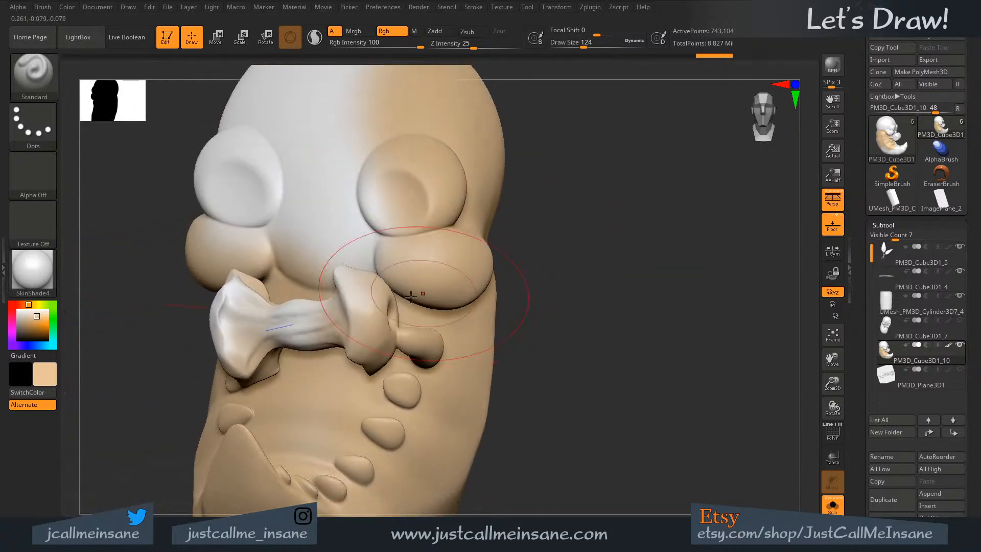
pyautogui.moveTo(422, 291)
pyautogui.mouseDown()
pyautogui.moveTo(333, 272)
pyautogui.moveTo(223, 328)
pyautogui.mouseUp()
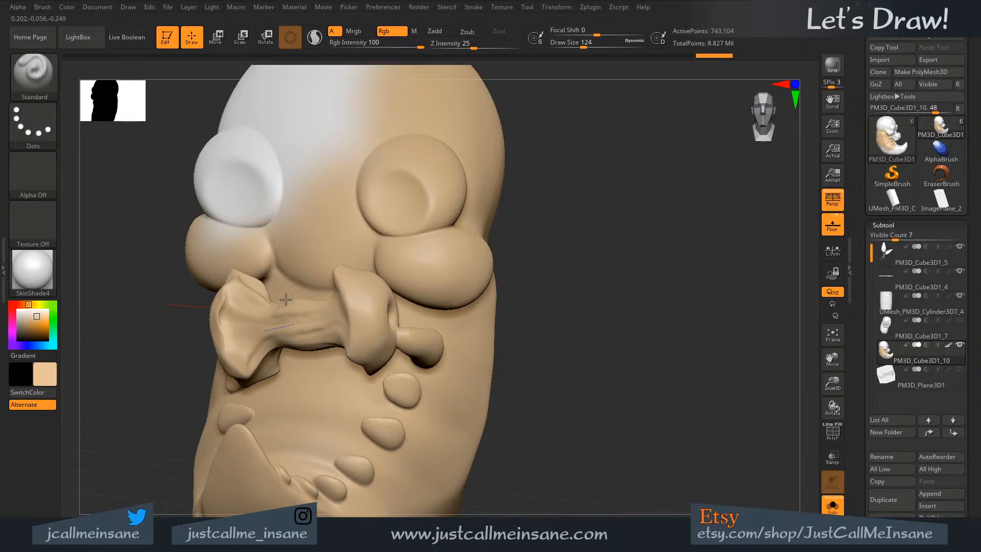
pyautogui.moveTo(321, 367)
pyautogui.mouseDown(button='right')
pyautogui.moveTo(623, 252)
pyautogui.moveTo(589, 252)
pyautogui.moveTo(603, 276)
pyautogui.moveTo(590, 185)
pyautogui.moveTo(541, 331)
pyautogui.mouseUp(button='right')
pyautogui.moveTo(320, 330)
pyautogui.mouseDown()
pyautogui.moveTo(307, 312)
pyautogui.moveTo(250, 358)
pyautogui.moveTo(395, 216)
pyautogui.moveTo(140, 229)
pyautogui.moveTo(332, 128)
pyautogui.moveTo(348, 165)
pyautogui.mouseUp()
pyautogui.keyDown('shift'); pyautogui.moveTo(558, 339); pyautogui.dragTo(539, 263, button='right'); pyautogui.keyUp('shift')
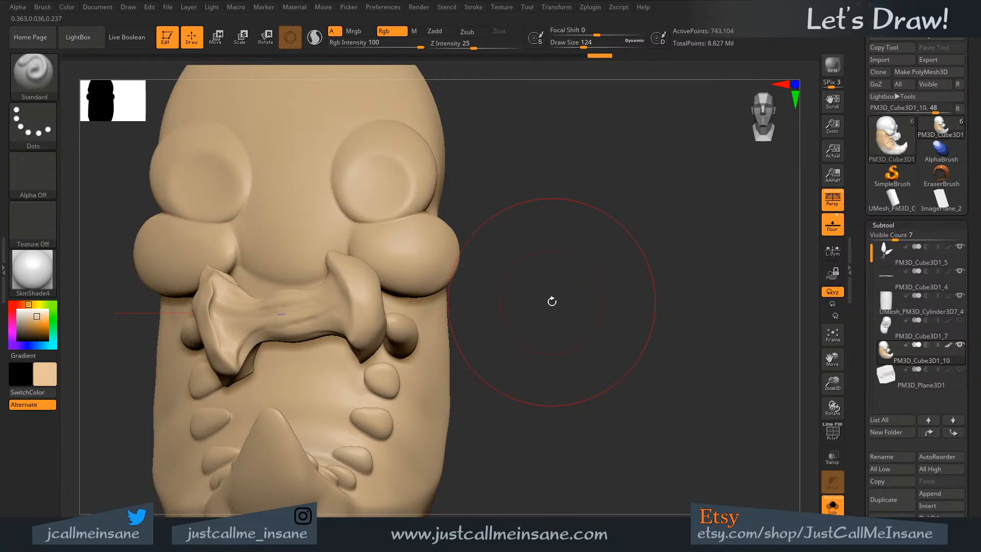
# - Cover the top, sides and back of the head with the peach colour
pyautogui.moveTo(578, 255); pyautogui.dragTo(384, 234, button='right')
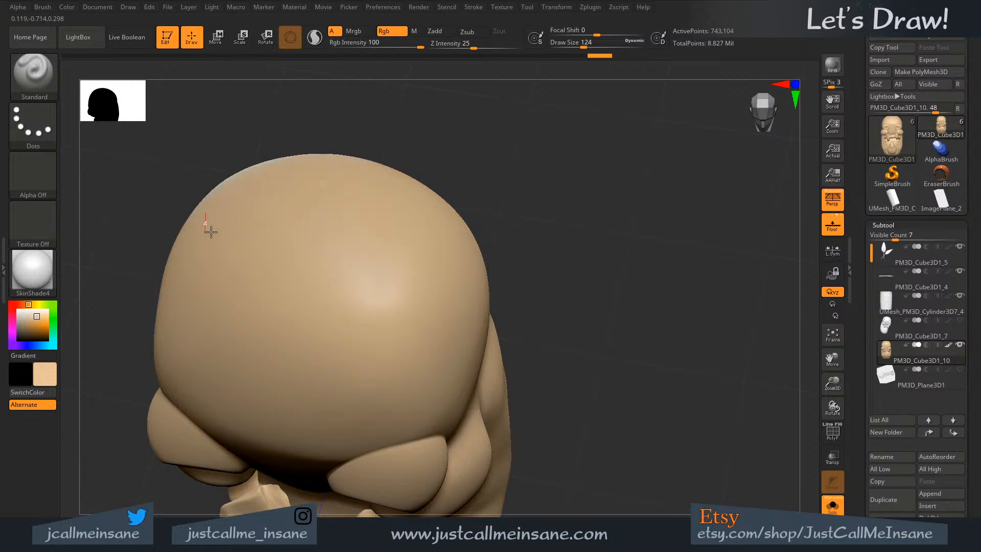
pyautogui.moveTo(511, 289); pyautogui.dragTo(401, 247, button='right')
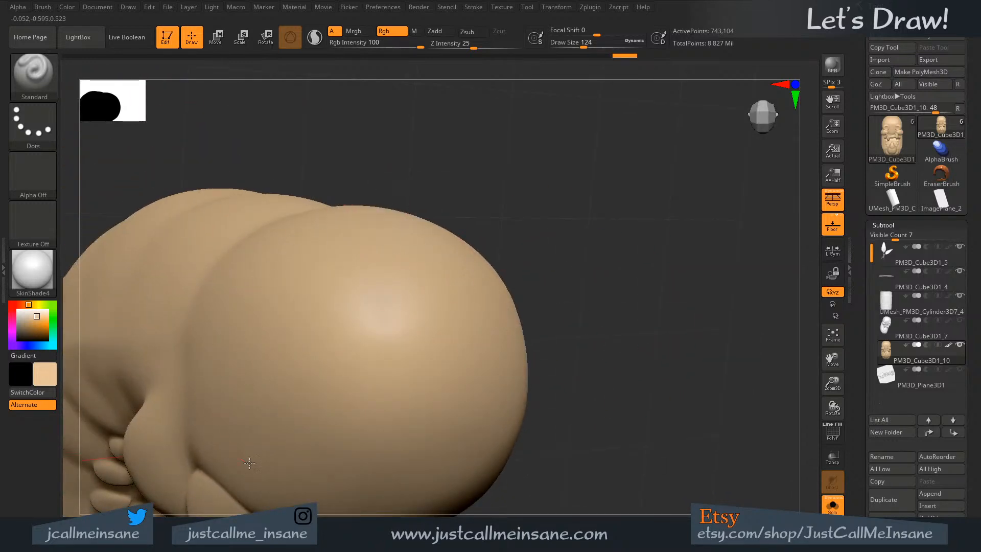
pyautogui.moveTo(474, 330); pyautogui.dragTo(589, 298, button='right')
pyautogui.keyDown('ctrl'); pyautogui.moveTo(480, 429); pyautogui.dragTo(422, 350, button='right'); pyautogui.keyUp('ctrl')
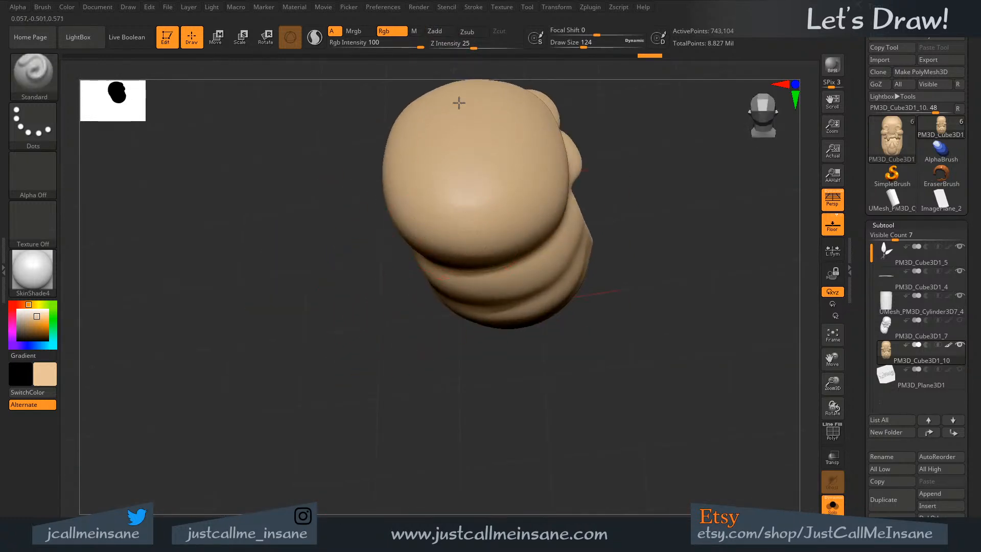
pyautogui.moveTo(511, 407); pyautogui.dragTo(456, 322, button='right')
pyautogui.moveTo(506, 298); pyautogui.dragTo(574, 339, button='right')
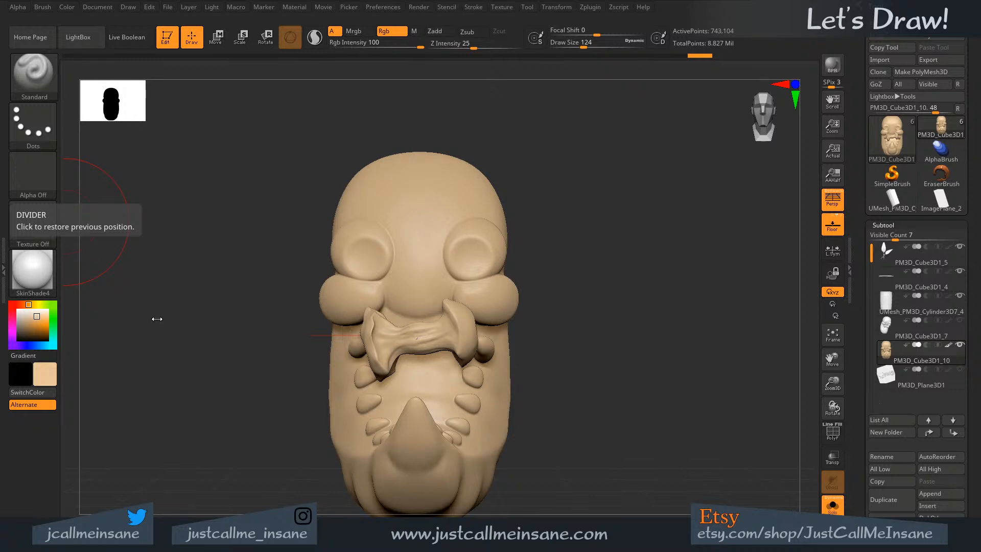
# - Choose a paler peach and paint it over the forehead, eyes and sides of the head
pyautogui.click(50, 368)
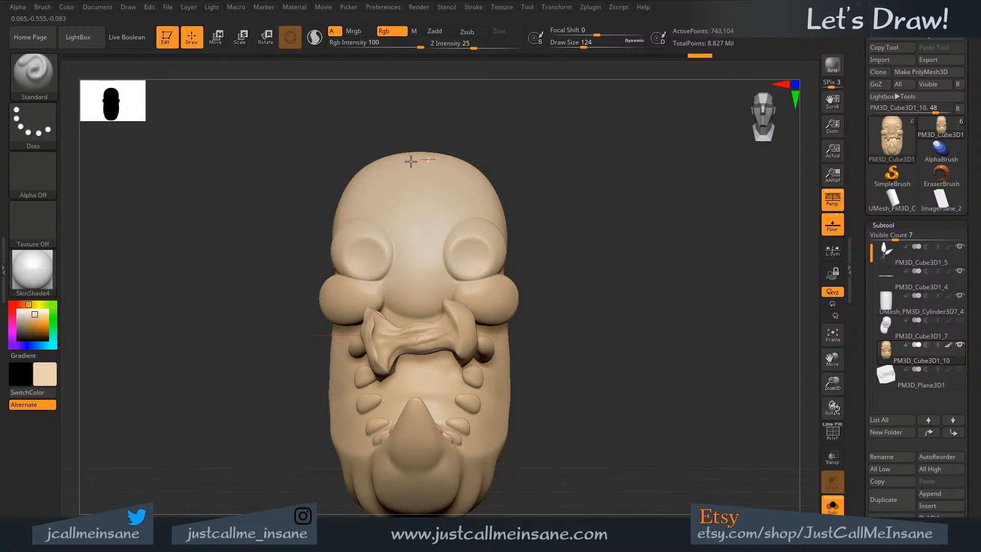
pyautogui.moveTo(562, 181); pyautogui.dragTo(591, 191)
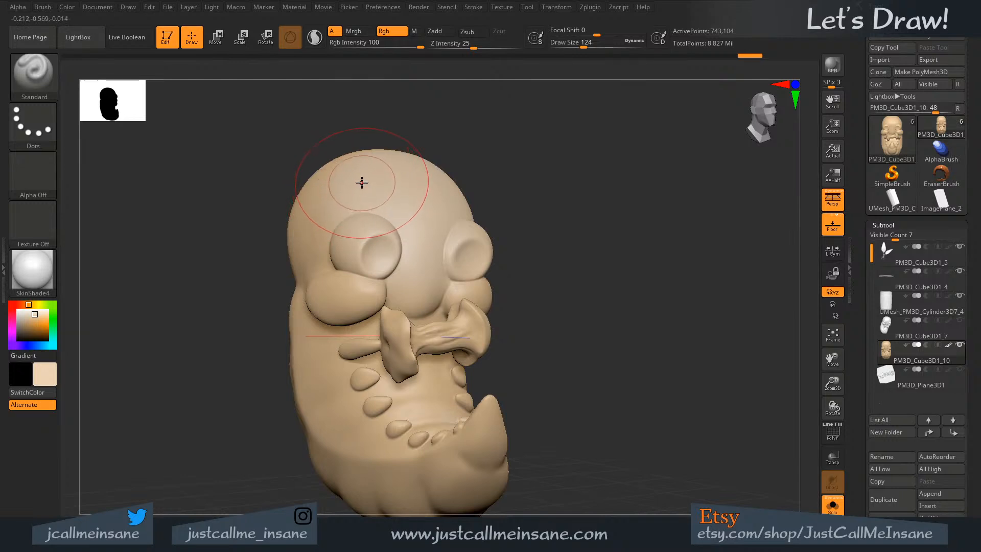
pyautogui.moveTo(423, 213); pyautogui.dragTo(426, 213)
pyautogui.moveTo(654, 223); pyautogui.dragTo(463, 207)
pyautogui.moveTo(411, 182)
pyautogui.mouseDown()
pyautogui.moveTo(400, 180)
pyautogui.moveTo(442, 211)
pyautogui.mouseUp()
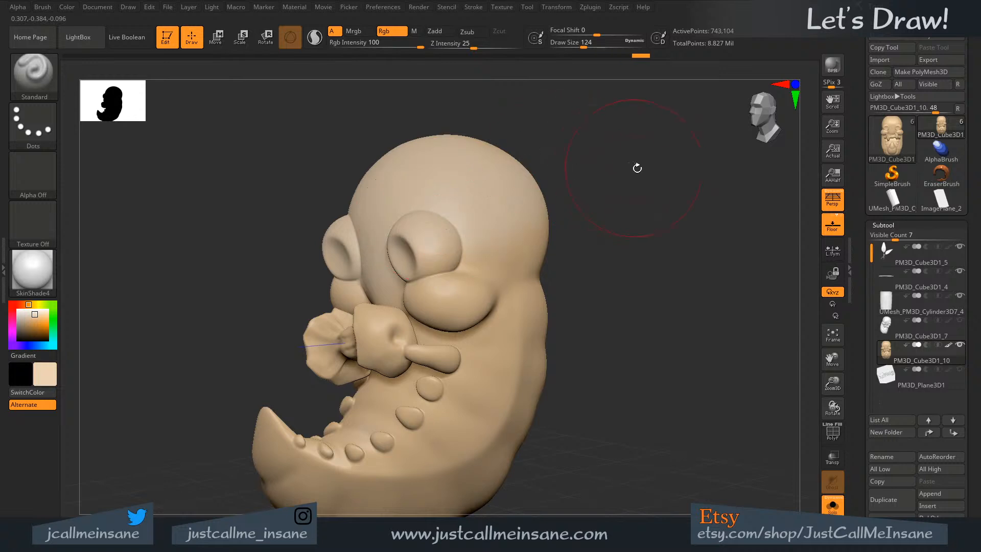
pyautogui.moveTo(635, 166); pyautogui.dragTo(539, 164)
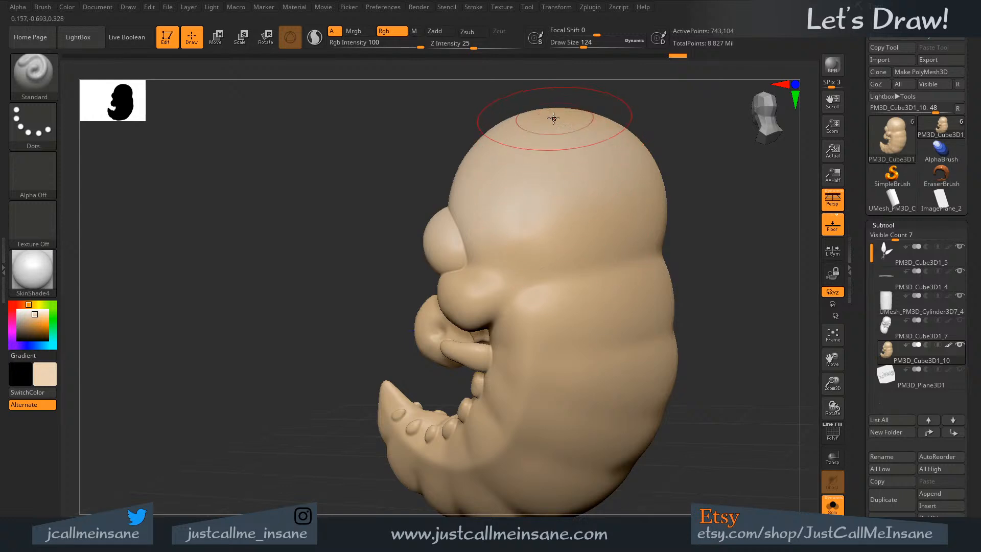
# - Paint the paler peach over the crown and back of the head down to the neck crease
pyautogui.moveTo(529, 138)
pyautogui.mouseDown()
pyautogui.moveTo(495, 188)
pyautogui.moveTo(600, 179)
pyautogui.mouseUp()
pyautogui.moveTo(559, 195)
pyautogui.mouseDown()
pyautogui.moveTo(543, 225)
pyautogui.moveTo(531, 224)
pyautogui.mouseUp()
pyautogui.moveTo(531, 223)
pyautogui.mouseDown()
pyautogui.moveTo(635, 204)
pyautogui.moveTo(508, 243)
pyautogui.mouseUp()
pyautogui.moveTo(738, 201); pyautogui.dragTo(620, 200)
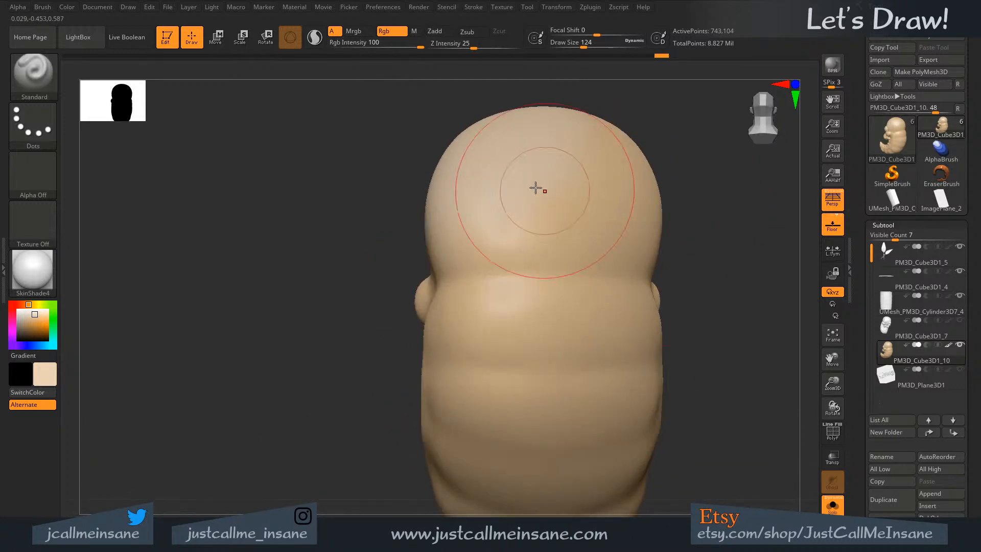
pyautogui.moveTo(537, 188)
pyautogui.mouseDown()
pyautogui.moveTo(596, 166)
pyautogui.moveTo(602, 207)
pyautogui.moveTo(616, 148)
pyautogui.moveTo(631, 170)
pyautogui.mouseUp()
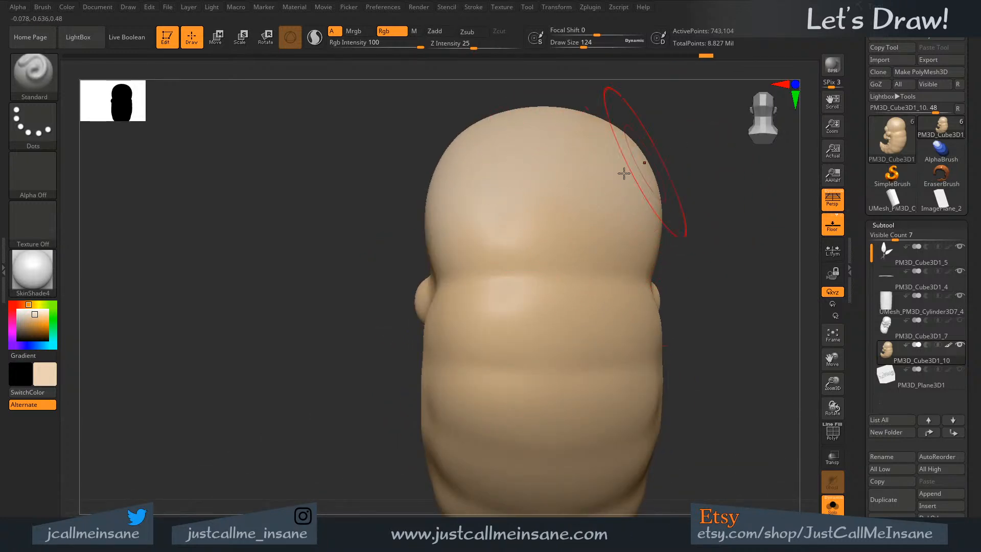
pyautogui.moveTo(696, 215)
pyautogui.keyDown('alt'); pyautogui.mouseDown()
pyautogui.moveTo(481, 225)
pyautogui.moveTo(563, 208)
pyautogui.mouseUp(); pyautogui.keyUp('alt')
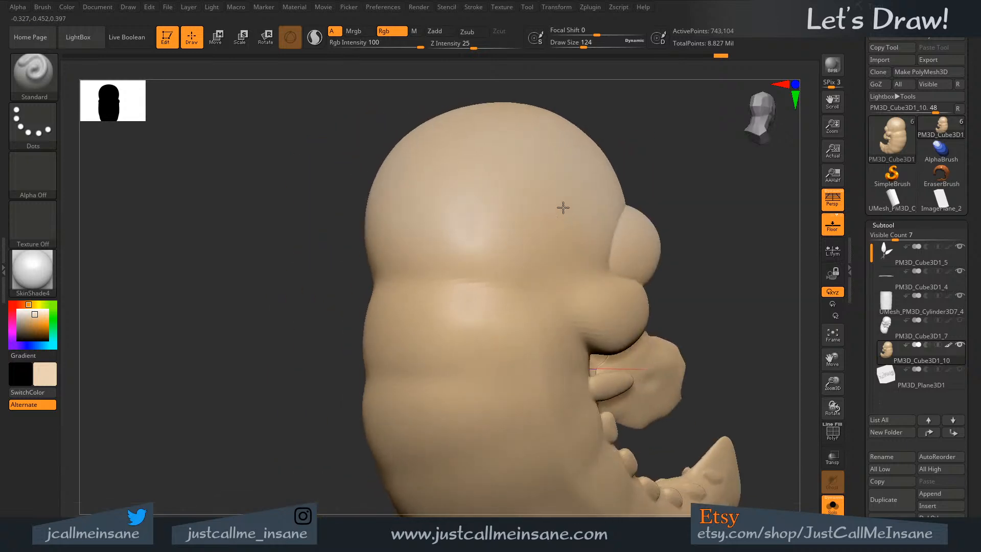
pyautogui.moveTo(595, 331)
pyautogui.keyDown('alt'); pyautogui.mouseDown(button='right')
pyautogui.moveTo(416, 271)
pyautogui.moveTo(434, 289)
pyautogui.moveTo(567, 252)
pyautogui.moveTo(601, 274)
pyautogui.moveTo(601, 305)
pyautogui.mouseUp(button='right'); pyautogui.keyUp('alt')
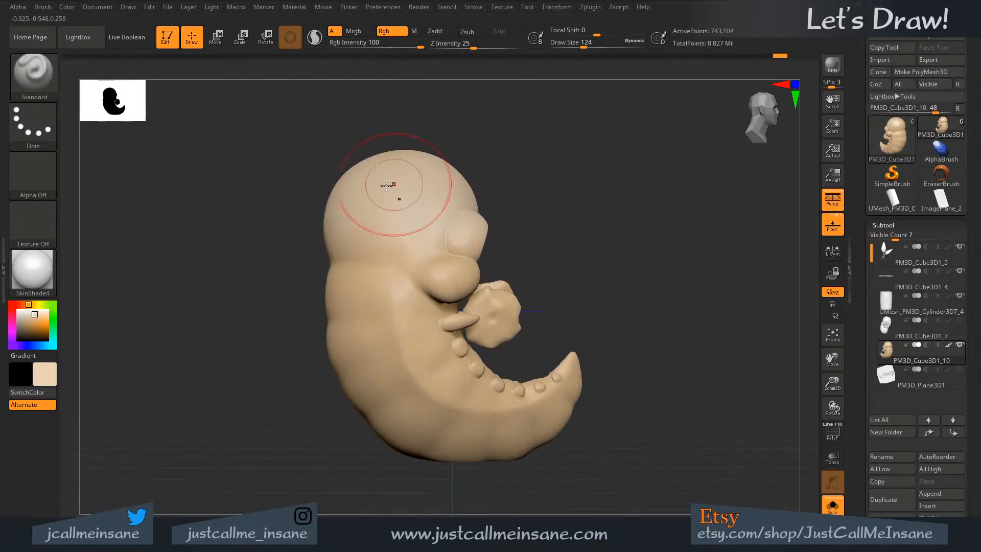
# - Smooth the colour transition between the pale head and the peach body around the neck, and turn off perspective
pyautogui.moveTo(557, 254); pyautogui.dragTo(516, 257)
pyautogui.press('shift')
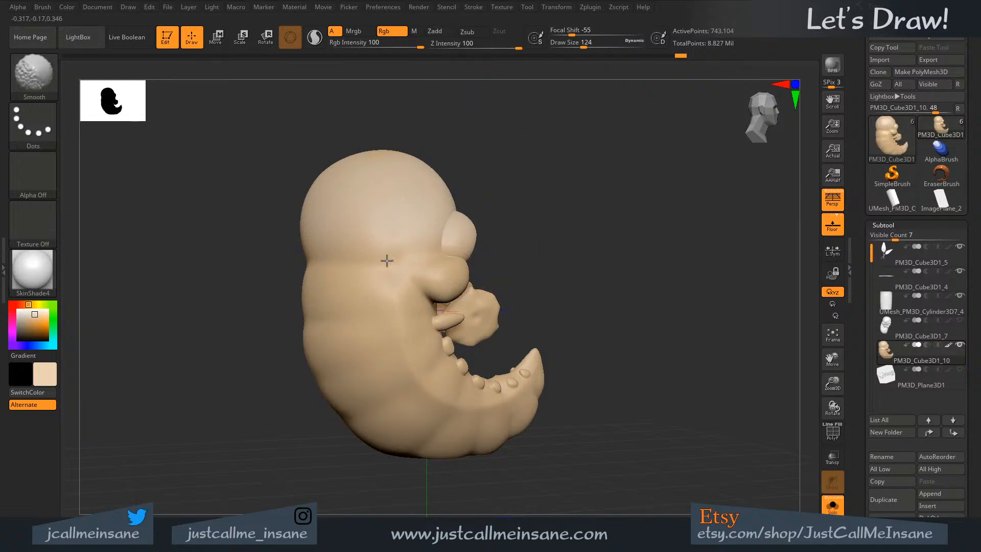
pyautogui.keyDown('shift'); pyautogui.moveTo(428, 292); pyautogui.dragTo(569, 256, button='right'); pyautogui.keyUp('shift')
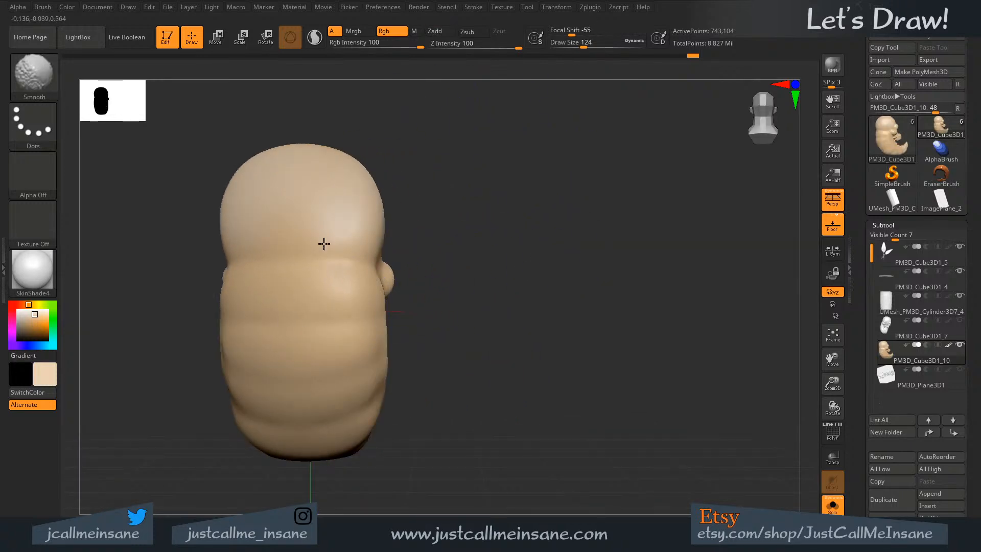
pyautogui.moveTo(449, 243)
pyautogui.mouseDown()
pyautogui.moveTo(580, 258)
pyautogui.moveTo(840, 207)
pyautogui.mouseUp()
pyautogui.click(840, 207)
pyautogui.press('shift')
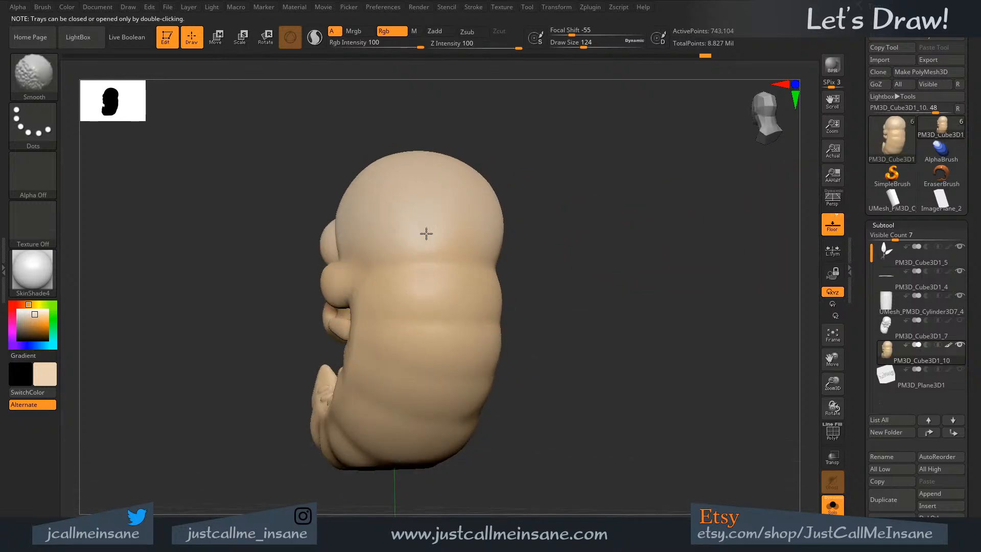
pyautogui.moveTo(507, 253)
pyautogui.mouseDown()
pyautogui.moveTo(587, 274)
pyautogui.moveTo(563, 283)
pyautogui.mouseUp()
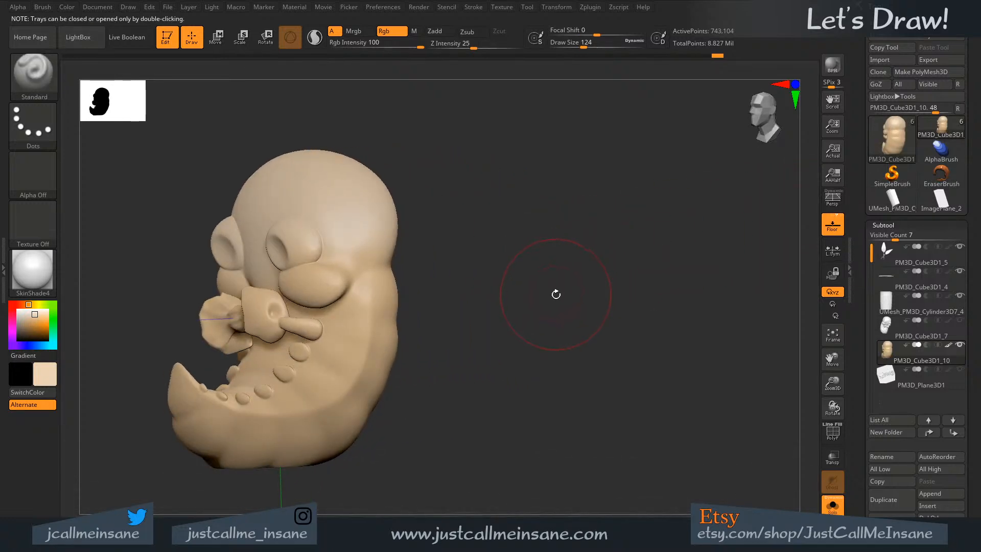
pyautogui.moveTo(486, 299)
pyautogui.mouseDown()
pyautogui.moveTo(504, 287)
pyautogui.moveTo(475, 305)
pyautogui.mouseUp()
pyautogui.press('shift')
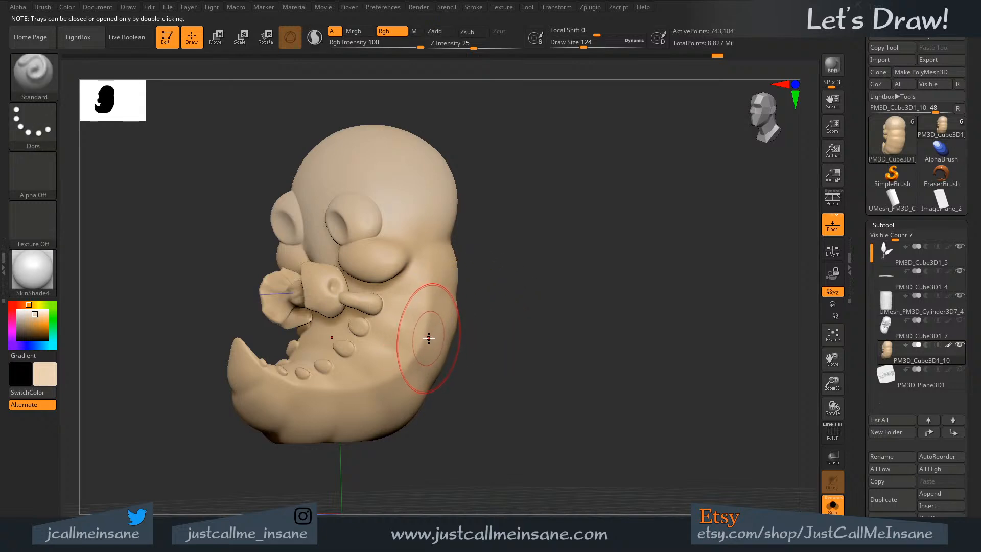
pyautogui.press('ctrl')
pyautogui.hotkey('ctrl', 'shift')
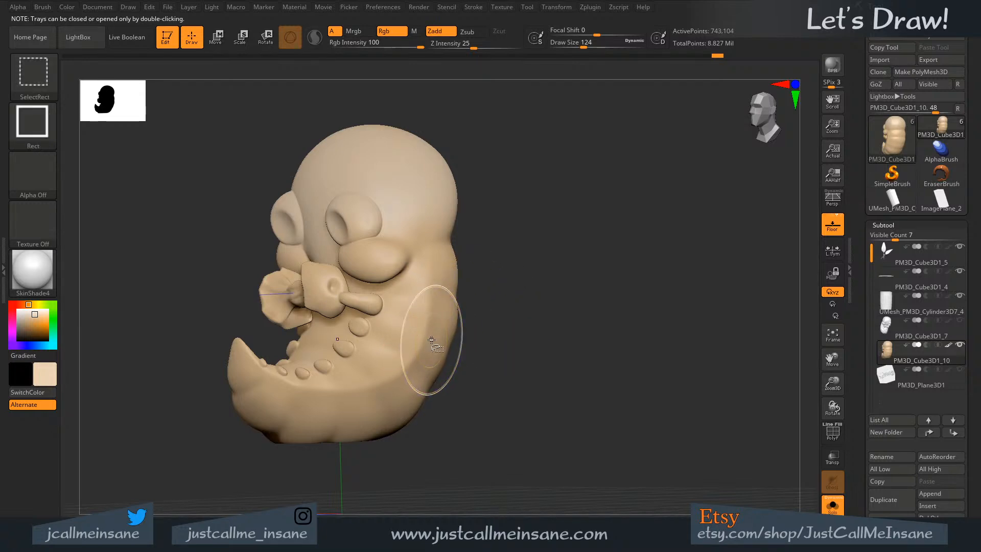
pyautogui.press('alt')
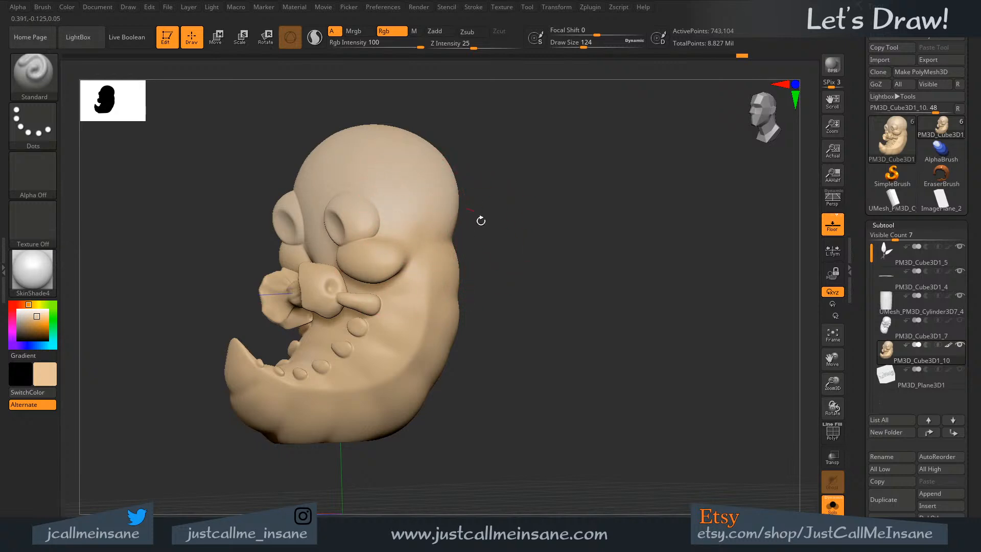
# - Reduce the draw size to 71 and paint the paler peach over the creature's cheeks
pyautogui.moveTo(506, 225); pyautogui.dragTo(362, 282)
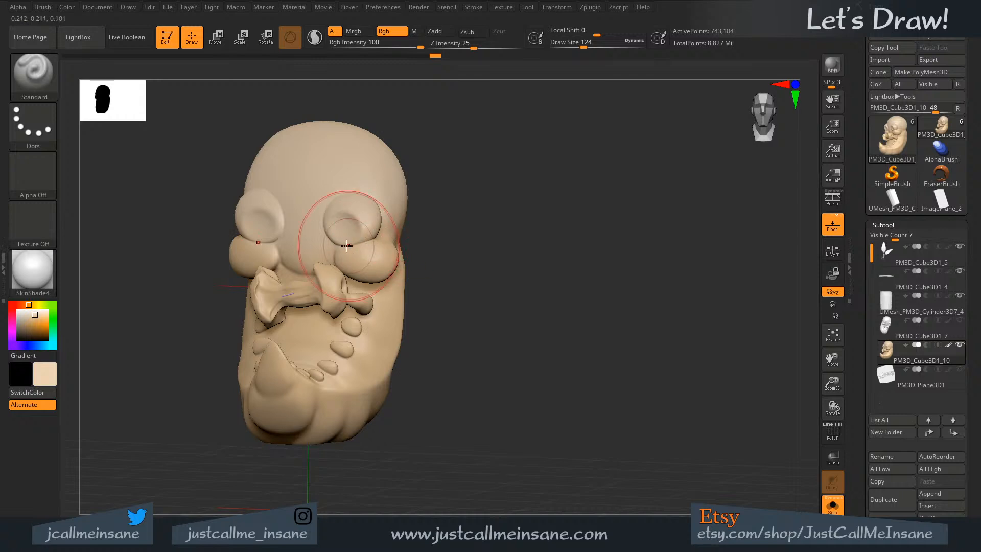
pyautogui.press('s')
pyautogui.moveTo(362, 252); pyautogui.dragTo(358, 253)
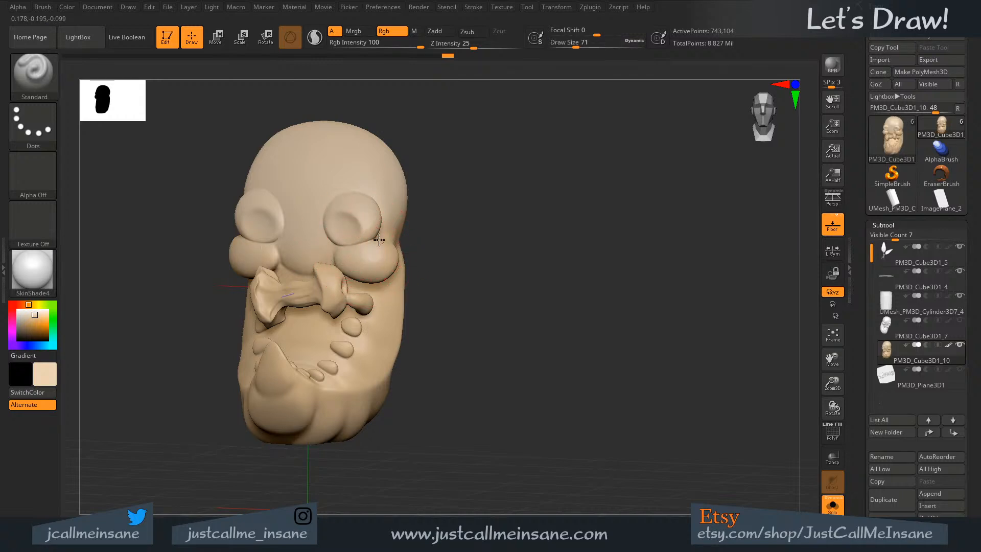
pyautogui.moveTo(476, 233); pyautogui.dragTo(421, 232)
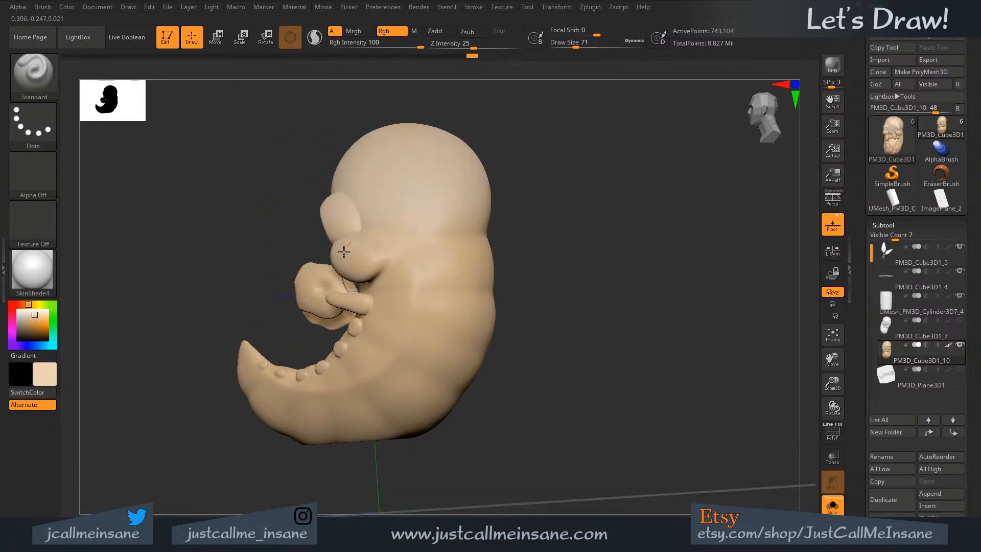
pyautogui.moveTo(343, 264); pyautogui.dragTo(356, 256)
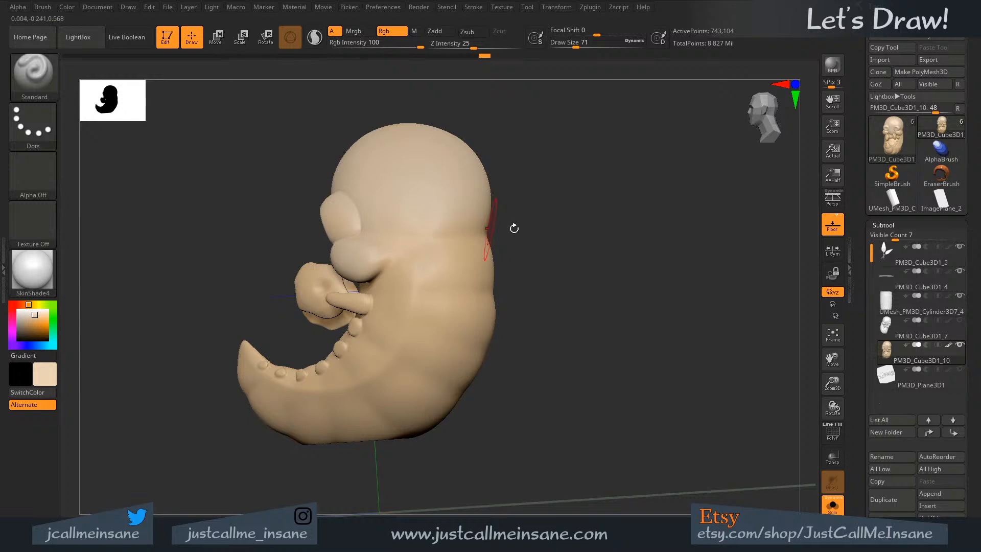
# - Choose a deeper orange-tan colour and paint it over the tip and side of the tail
pyautogui.moveTo(514, 228); pyautogui.dragTo(459, 286)
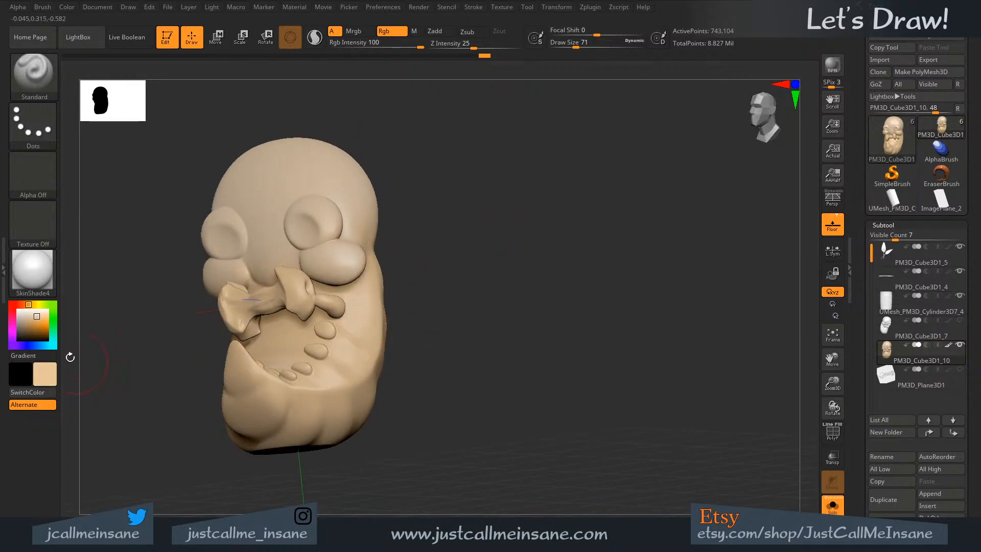
pyautogui.click(53, 376)
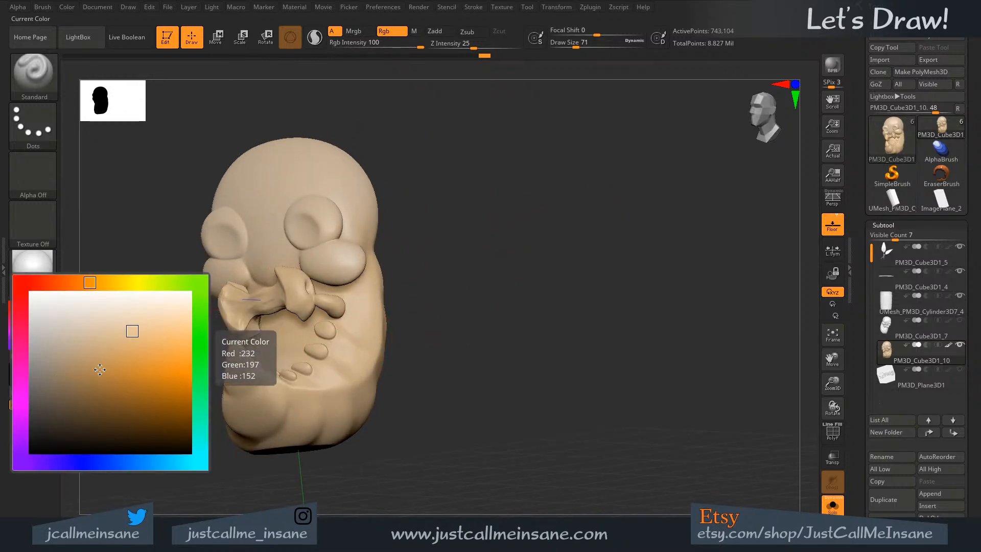
pyautogui.click(134, 342)
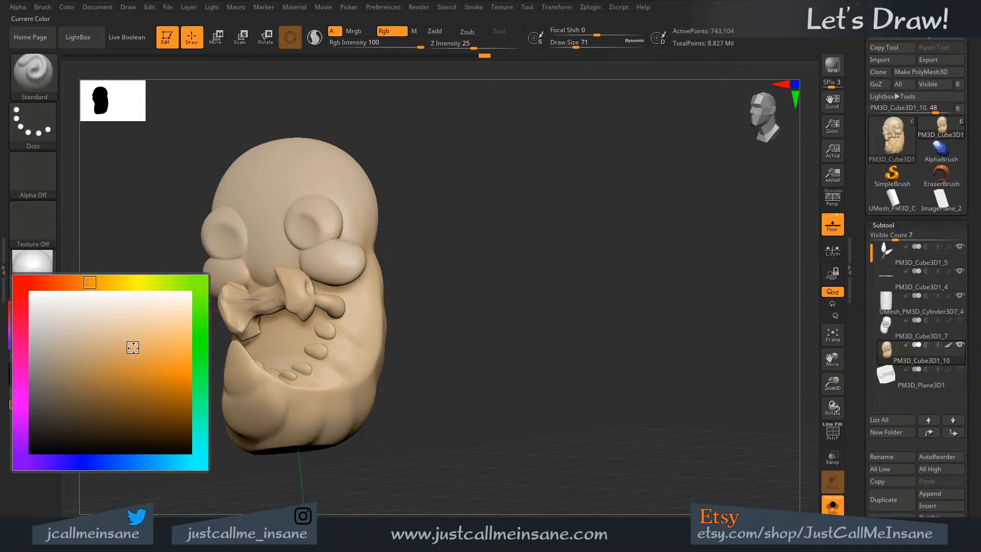
pyautogui.moveTo(425, 433); pyautogui.dragTo(303, 423)
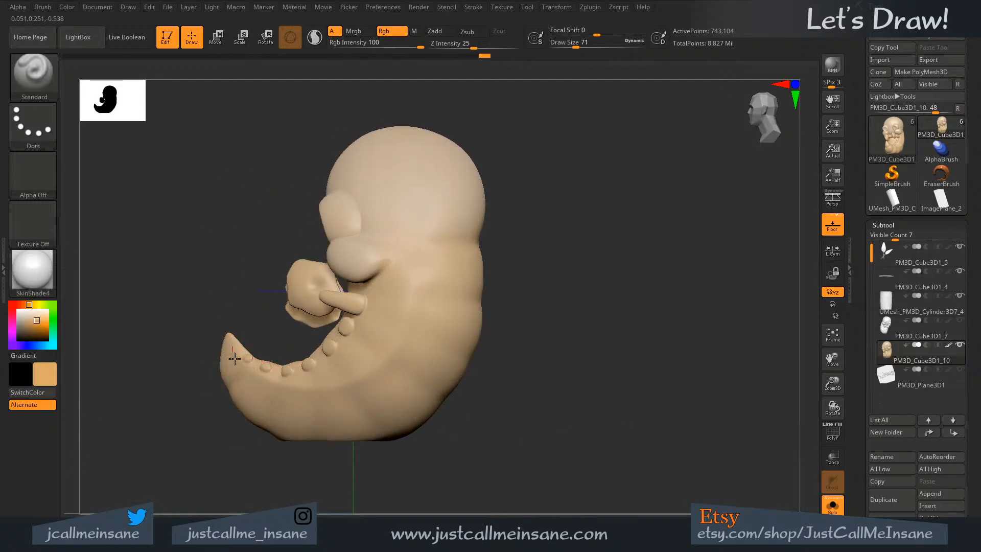
pyautogui.moveTo(234, 359)
pyautogui.mouseDown()
pyautogui.moveTo(259, 369)
pyautogui.moveTo(221, 376)
pyautogui.moveTo(238, 357)
pyautogui.mouseUp()
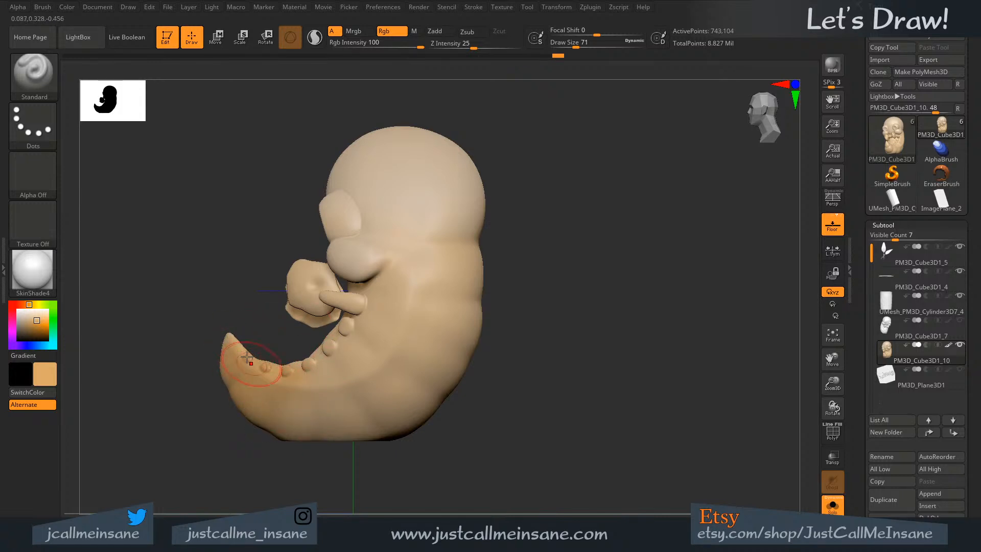
# - Paint the orange-tan around the front and inner side of the tail and blend it into the peach body
pyautogui.moveTo(233, 343)
pyautogui.mouseDown()
pyautogui.moveTo(251, 357)
pyautogui.moveTo(357, 343)
pyautogui.mouseUp()
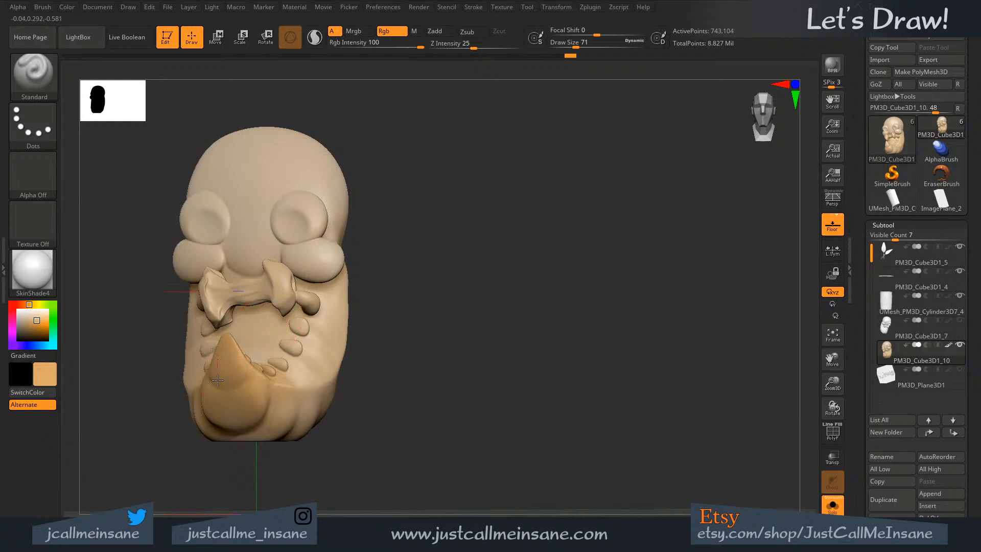
pyautogui.moveTo(230, 358); pyautogui.dragTo(236, 388)
pyautogui.moveTo(366, 383)
pyautogui.mouseDown()
pyautogui.moveTo(392, 446)
pyautogui.moveTo(206, 334)
pyautogui.mouseUp()
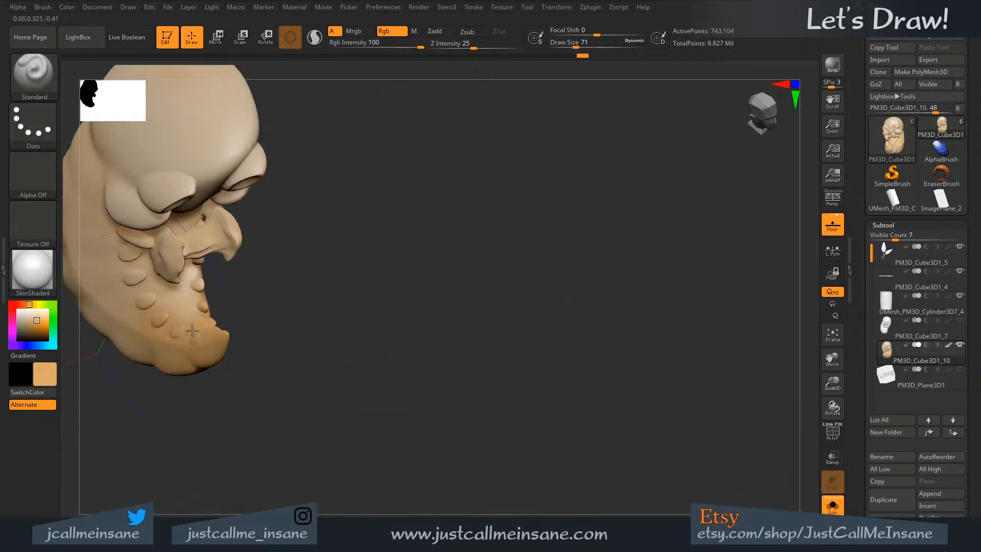
pyautogui.moveTo(316, 378)
pyautogui.mouseDown()
pyautogui.moveTo(394, 346)
pyautogui.moveTo(366, 357)
pyautogui.moveTo(296, 348)
pyautogui.moveTo(340, 366)
pyautogui.moveTo(323, 338)
pyautogui.mouseUp()
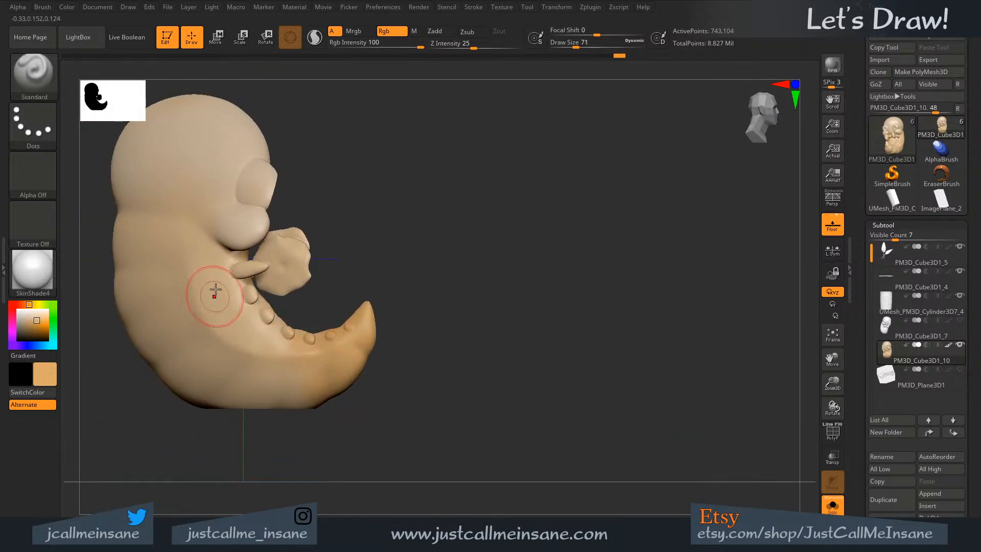
pyautogui.moveTo(216, 289); pyautogui.dragTo(315, 363)
pyautogui.moveTo(253, 317)
pyautogui.mouseDown()
pyautogui.moveTo(190, 339)
pyautogui.moveTo(308, 384)
pyautogui.mouseUp()
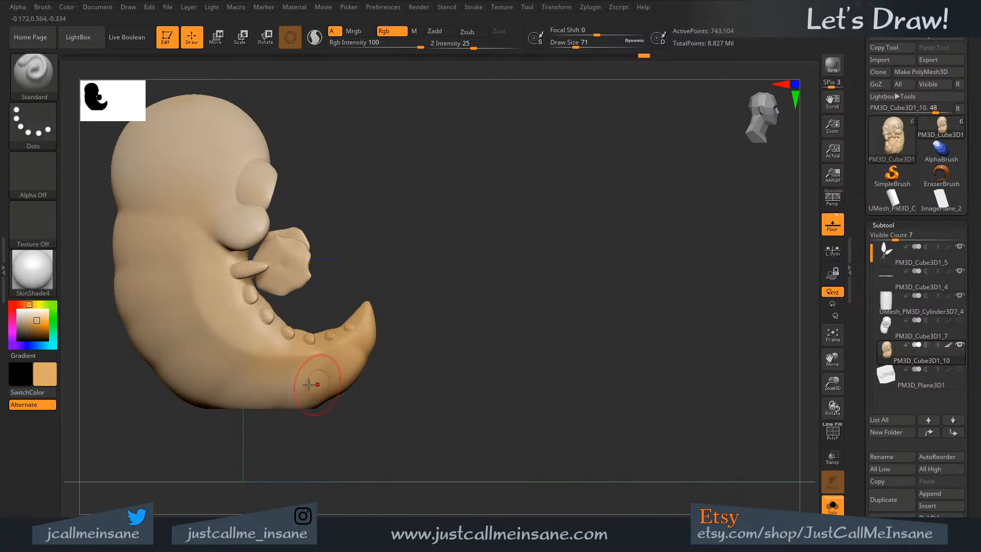
pyautogui.moveTo(416, 237); pyautogui.dragTo(503, 256)
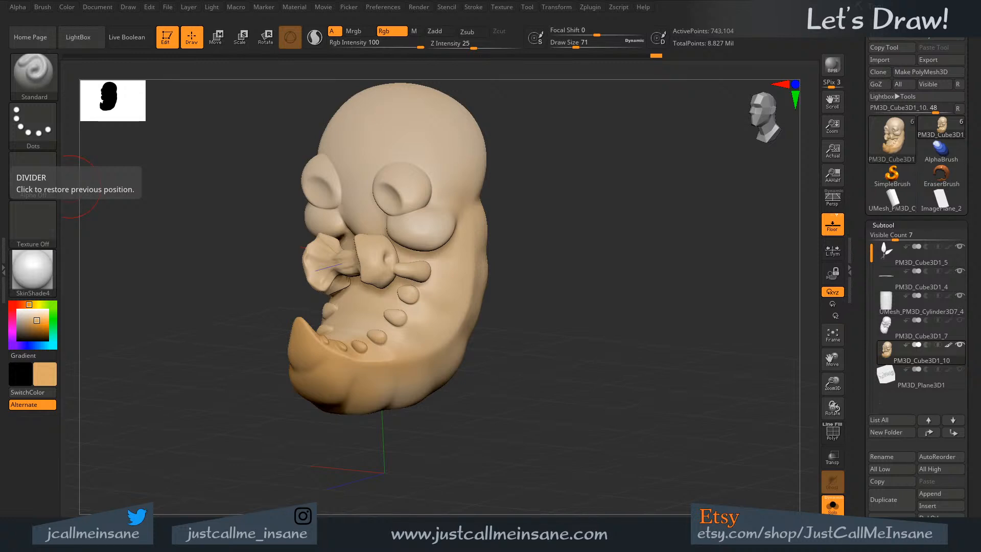
# - Sample the body's peach, reduce the draw size to 25 and paint it over the belly around the small bumps
pyautogui.moveTo(590, 359); pyautogui.dragTo(568, 360)
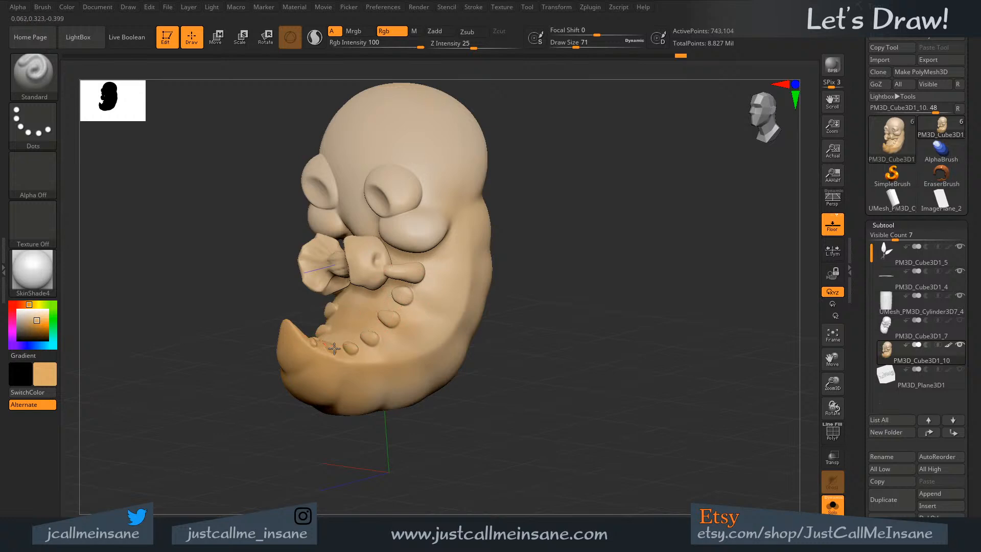
pyautogui.press('ctrl')
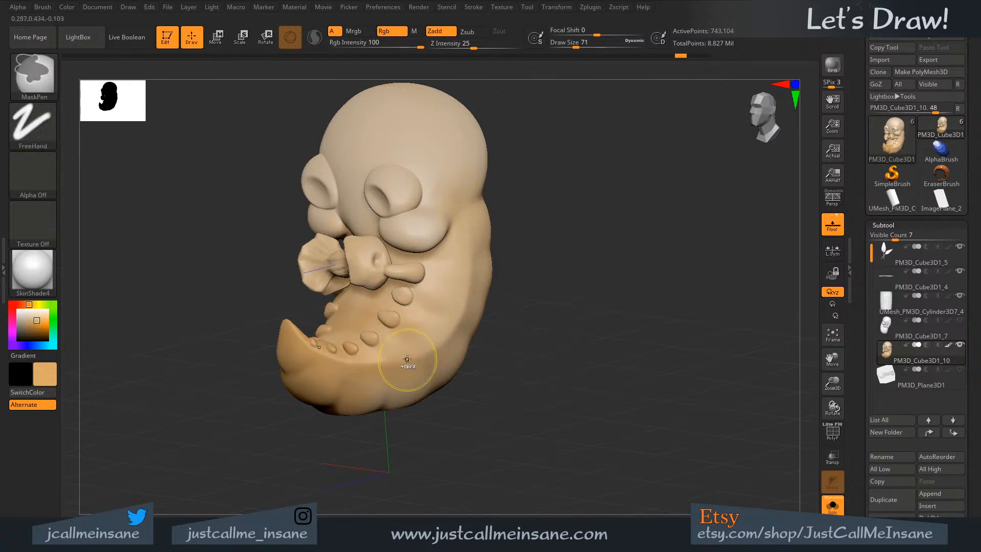
pyautogui.moveTo(484, 358); pyautogui.dragTo(469, 300)
pyautogui.press('c')
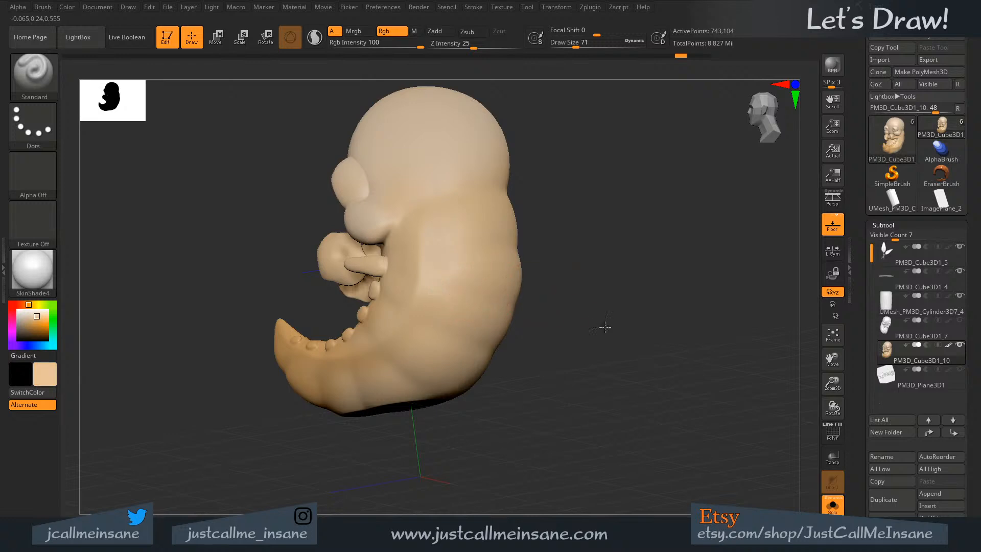
pyautogui.moveTo(604, 326); pyautogui.dragTo(680, 383)
pyautogui.moveTo(342, 328); pyautogui.dragTo(373, 313)
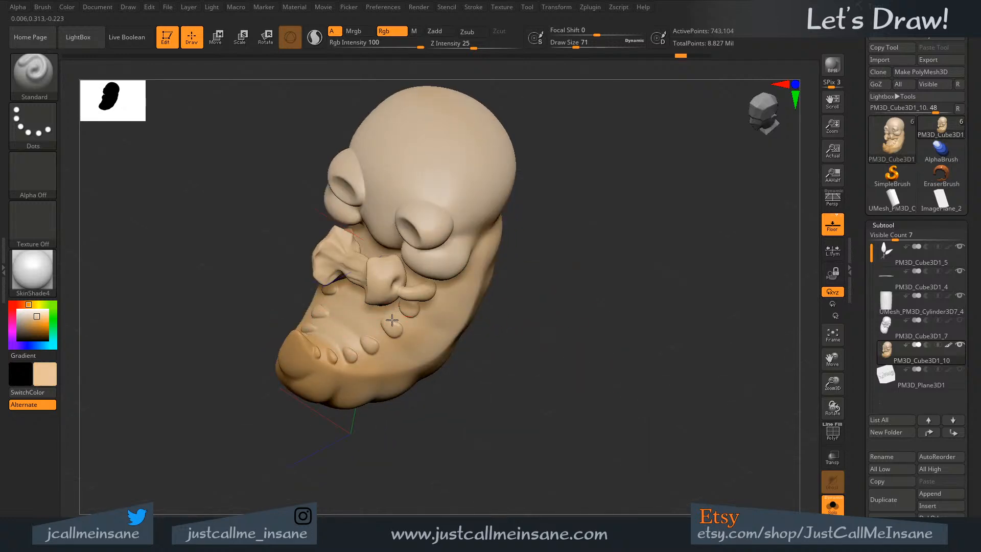
pyautogui.press('s')
pyautogui.click(379, 348)
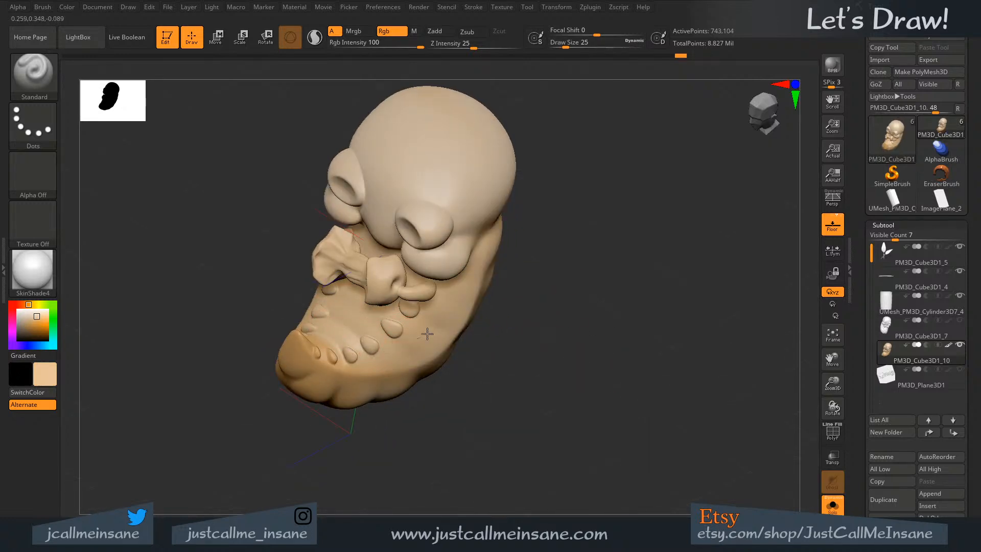
pyautogui.moveTo(427, 334); pyautogui.dragTo(427, 327)
pyautogui.moveTo(396, 413)
pyautogui.mouseDown()
pyautogui.moveTo(313, 368)
pyautogui.moveTo(325, 339)
pyautogui.moveTo(296, 353)
pyautogui.moveTo(319, 355)
pyautogui.mouseUp()
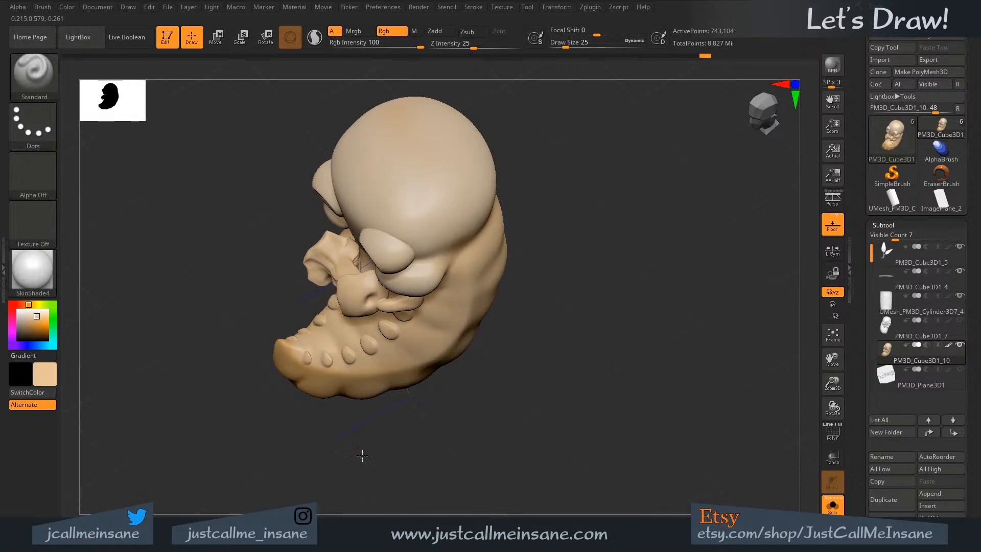
# - Sample the tail's orange-tan, set the draw size to 54 and paint along the lower side of the tail and body
pyautogui.moveTo(361, 455); pyautogui.dragTo(363, 388)
pyautogui.press('c')
pyautogui.moveTo(332, 446); pyautogui.dragTo(301, 506)
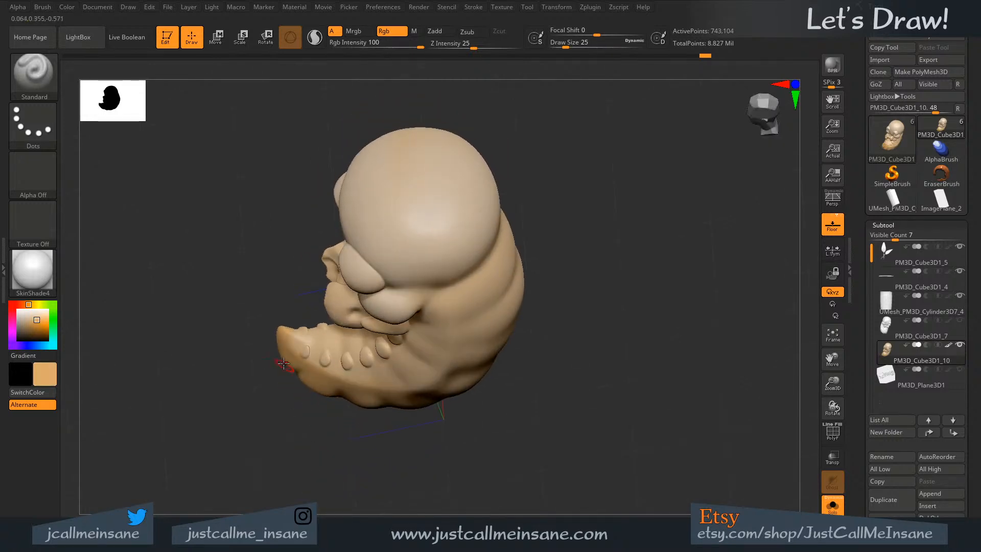
pyautogui.keyDown('shift'); pyautogui.moveTo(386, 472); pyautogui.dragTo(357, 449); pyautogui.keyUp('shift')
pyautogui.press('s')
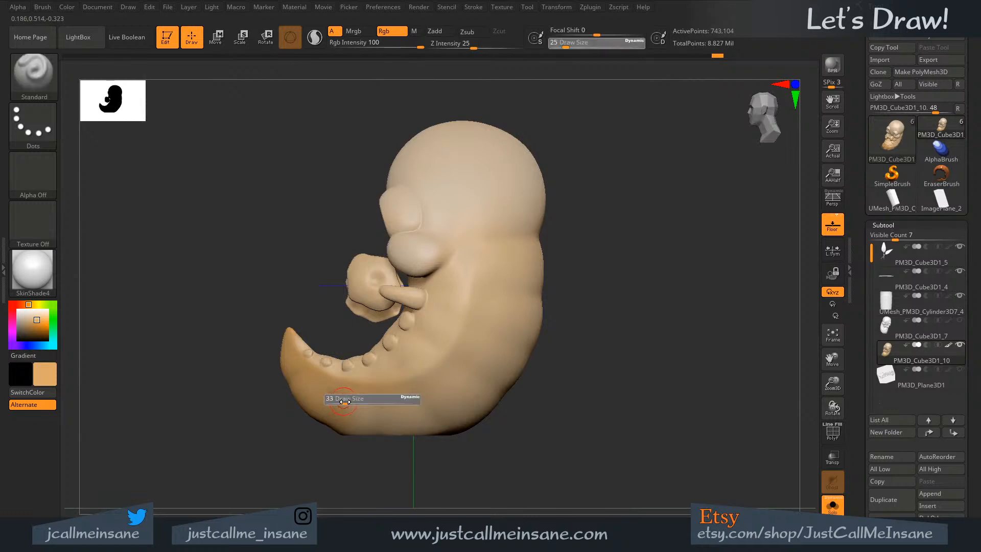
pyautogui.moveTo(339, 400)
pyautogui.mouseDown()
pyautogui.moveTo(438, 404)
pyautogui.moveTo(368, 401)
pyautogui.moveTo(401, 427)
pyautogui.moveTo(481, 394)
pyautogui.mouseUp()
pyautogui.moveTo(397, 403)
pyautogui.mouseDown()
pyautogui.moveTo(493, 332)
pyautogui.moveTo(483, 397)
pyautogui.mouseUp()
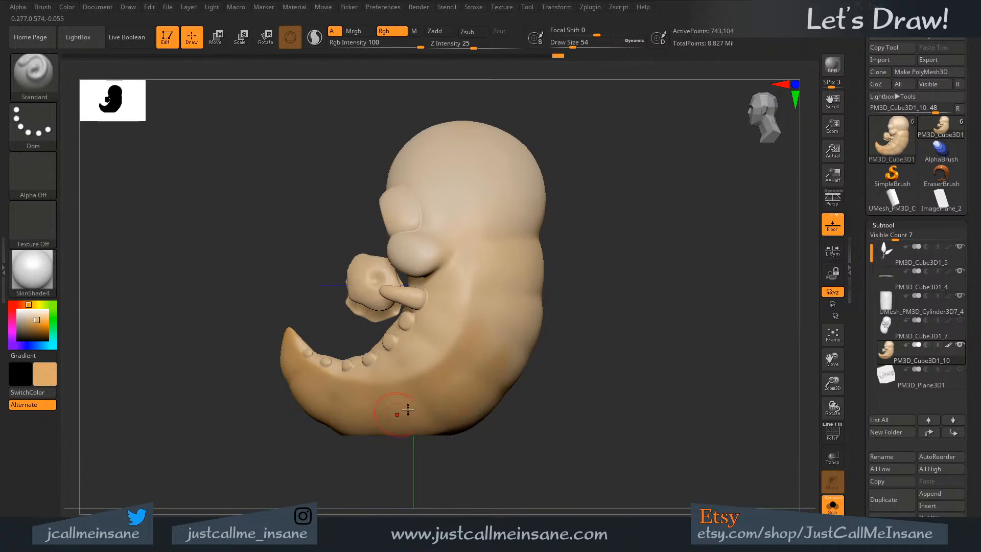
pyautogui.moveTo(469, 363); pyautogui.dragTo(475, 371)
# - Paint the orange-tan over the flat underside and across the lower back
pyautogui.moveTo(375, 472); pyautogui.dragTo(373, 468)
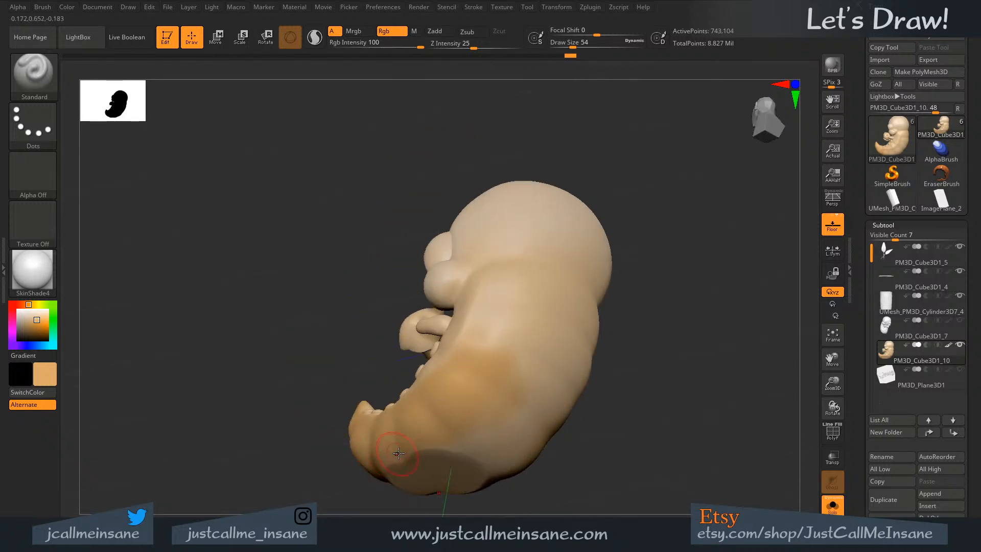
pyautogui.moveTo(420, 472)
pyautogui.keyDown('alt'); pyautogui.mouseDown(button='right')
pyautogui.moveTo(408, 455)
pyautogui.moveTo(407, 363)
pyautogui.moveTo(387, 313)
pyautogui.mouseUp(button='right'); pyautogui.keyUp('alt')
pyautogui.moveTo(379, 344)
pyautogui.mouseDown()
pyautogui.moveTo(342, 373)
pyautogui.moveTo(358, 383)
pyautogui.moveTo(480, 366)
pyautogui.moveTo(482, 339)
pyautogui.moveTo(493, 336)
pyautogui.moveTo(464, 271)
pyautogui.moveTo(570, 353)
pyautogui.mouseUp()
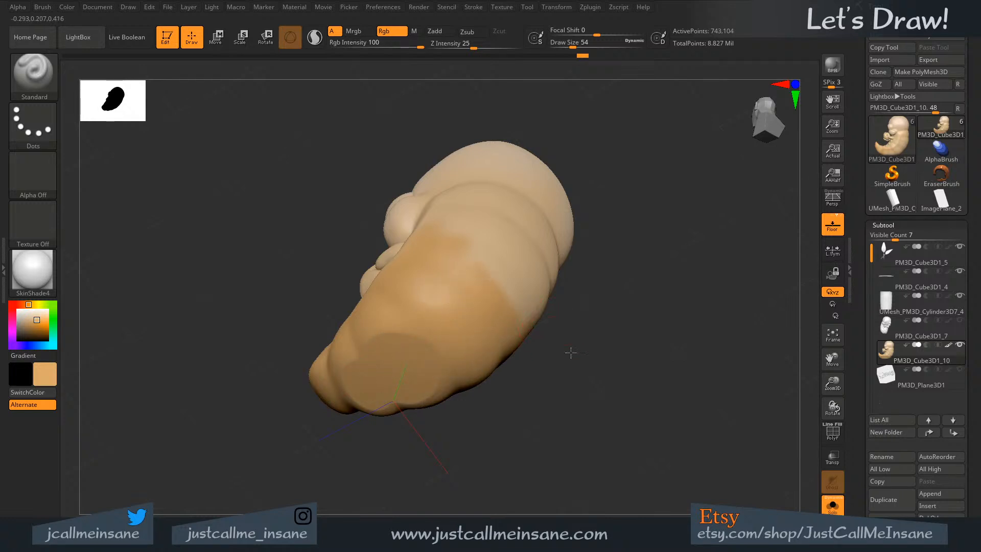
pyautogui.moveTo(570, 352); pyautogui.dragTo(567, 371, button='right')
pyautogui.moveTo(521, 296)
pyautogui.mouseDown()
pyautogui.moveTo(454, 255)
pyautogui.moveTo(526, 267)
pyautogui.mouseUp()
pyautogui.moveTo(546, 300); pyautogui.dragTo(551, 332, button='right')
# - Set the draw size to 112 and Z Intensity to 10, and blend sampled body tones over the orange-tan edge on the lower side
pyautogui.press('s')
pyautogui.moveTo(486, 237)
pyautogui.mouseDown()
pyautogui.moveTo(495, 237)
pyautogui.moveTo(484, 229)
pyautogui.moveTo(512, 237)
pyautogui.mouseUp()
pyautogui.press('c')
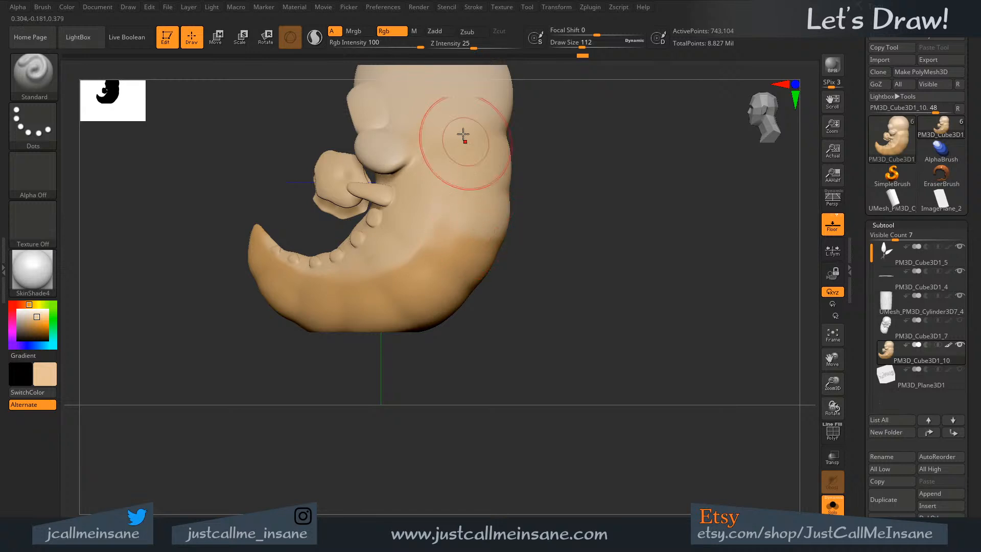
pyautogui.moveTo(472, 47); pyautogui.dragTo(458, 47)
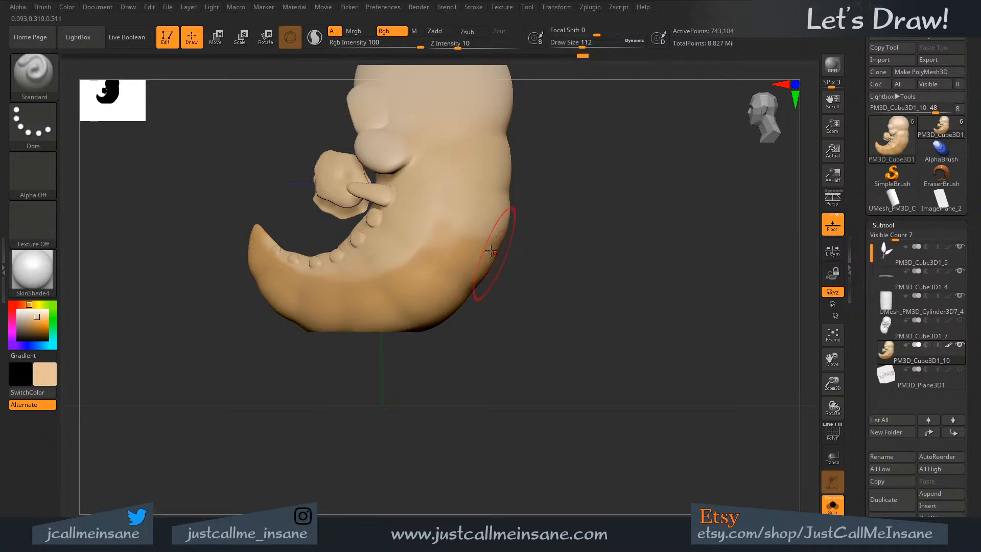
pyautogui.moveTo(532, 274)
pyautogui.mouseDown()
pyautogui.moveTo(459, 283)
pyautogui.moveTo(464, 256)
pyautogui.mouseUp()
pyautogui.press('c')
pyautogui.moveTo(448, 294); pyautogui.dragTo(464, 235)
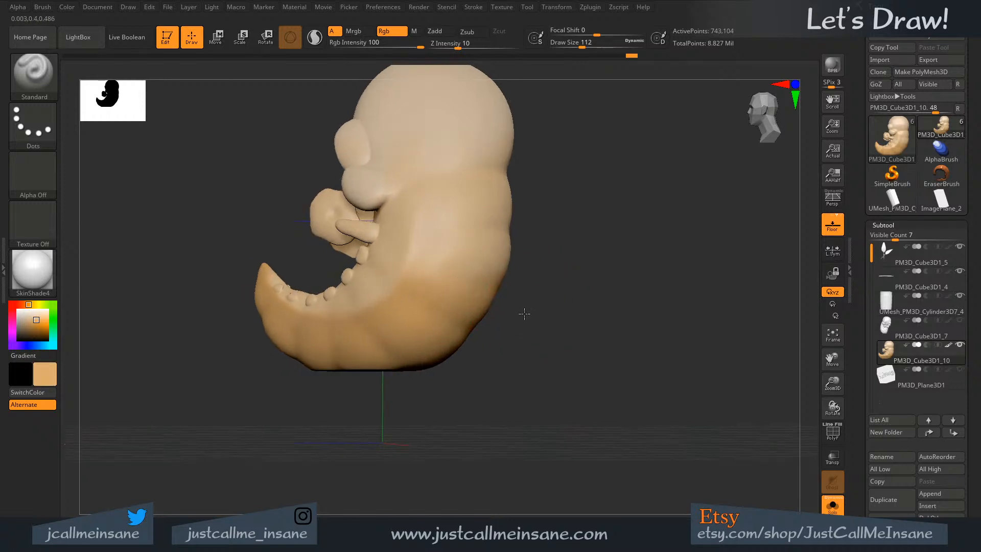
# - Soften the remaining transition between the orange-tan and the peach around the lower back
pyautogui.moveTo(533, 313); pyautogui.dragTo(477, 263)
pyautogui.moveTo(418, 297)
pyautogui.mouseDown()
pyautogui.moveTo(407, 300)
pyautogui.moveTo(425, 241)
pyautogui.mouseUp()
pyautogui.moveTo(517, 286)
pyautogui.mouseDown()
pyautogui.moveTo(529, 336)
pyautogui.moveTo(520, 303)
pyautogui.mouseUp()
pyautogui.click(447, 294)
pyautogui.moveTo(520, 339)
pyautogui.mouseDown()
pyautogui.moveTo(536, 373)
pyautogui.moveTo(488, 394)
pyautogui.moveTo(489, 375)
pyautogui.mouseUp()
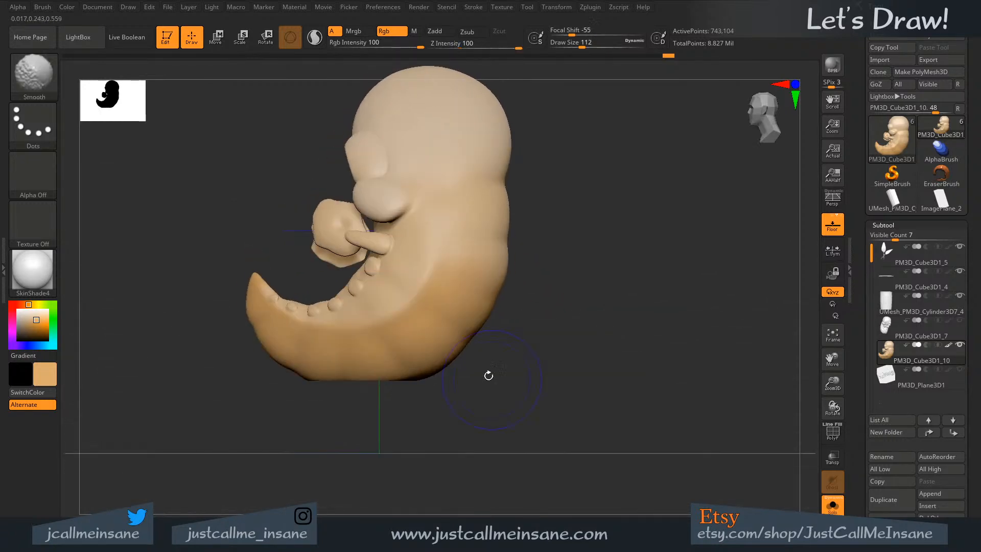
# - Choose a duller, darker tan and paint it along the lower edge of the tail
pyautogui.click(50, 379)
pyautogui.moveTo(103, 357); pyautogui.dragTo(250, 391)
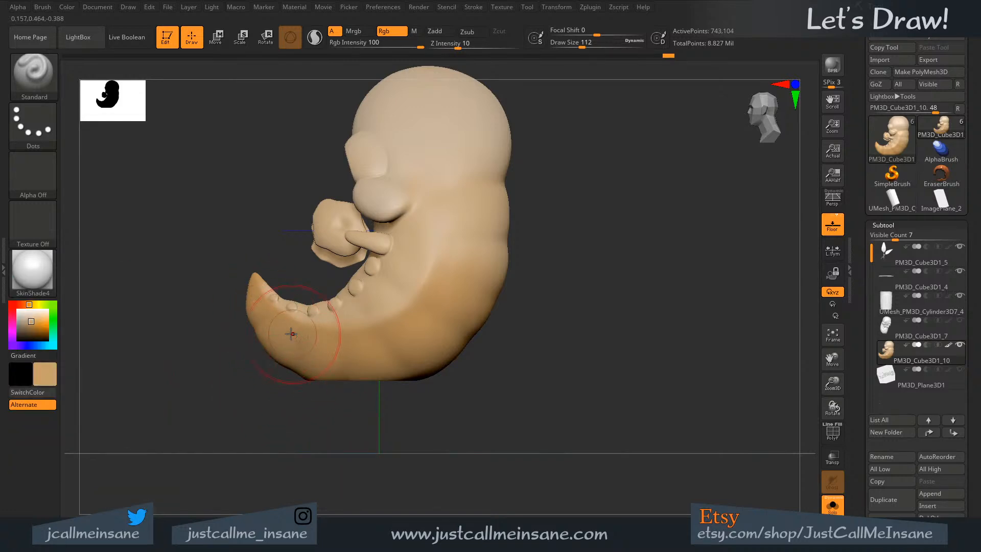
pyautogui.moveTo(278, 400); pyautogui.dragTo(332, 376)
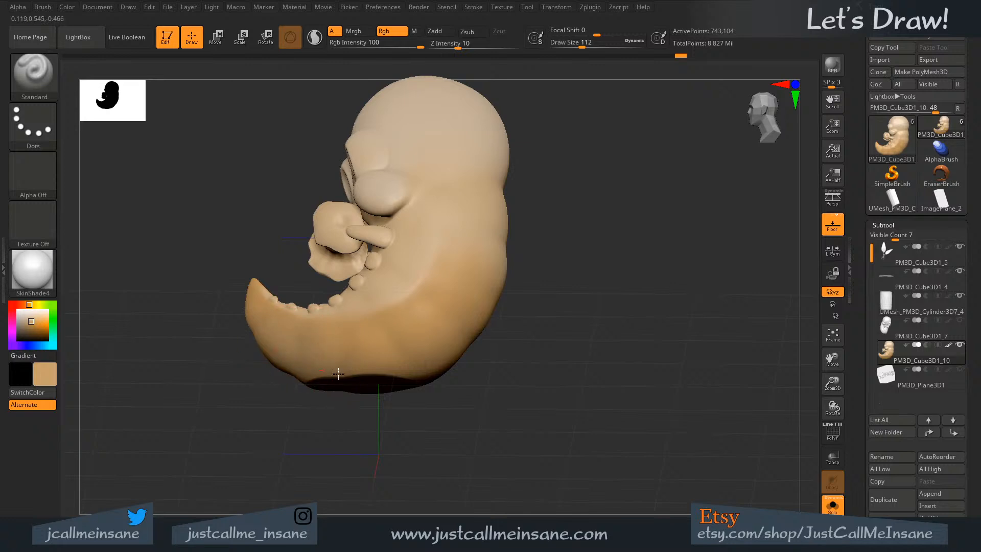
pyautogui.moveTo(478, 396); pyautogui.dragTo(378, 368)
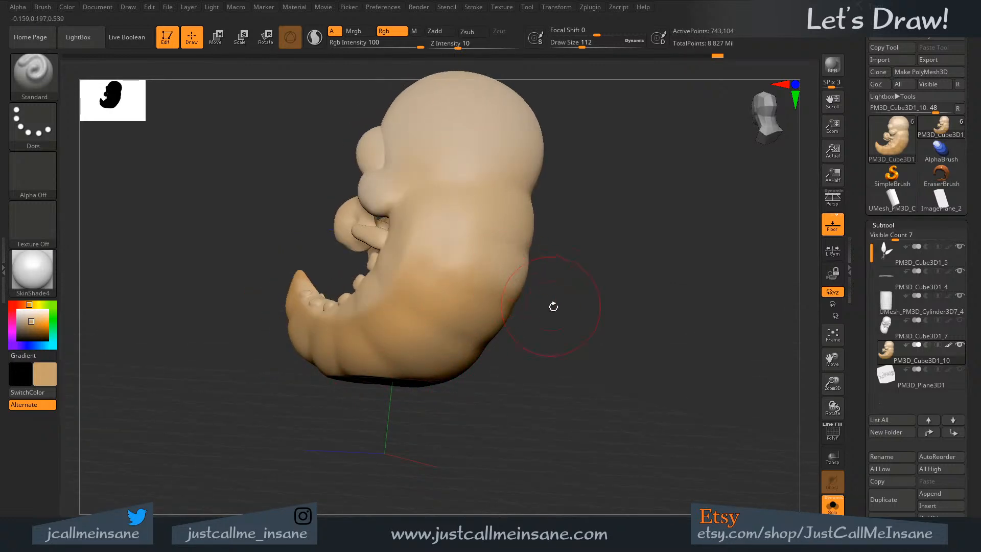
# - Set the draw size to 90 and paint the centre of the back with the dull tan and a darker brownish tan
pyautogui.keyDown('shift'); pyautogui.moveTo(553, 307); pyautogui.dragTo(457, 301); pyautogui.keyUp('shift')
pyautogui.press('s')
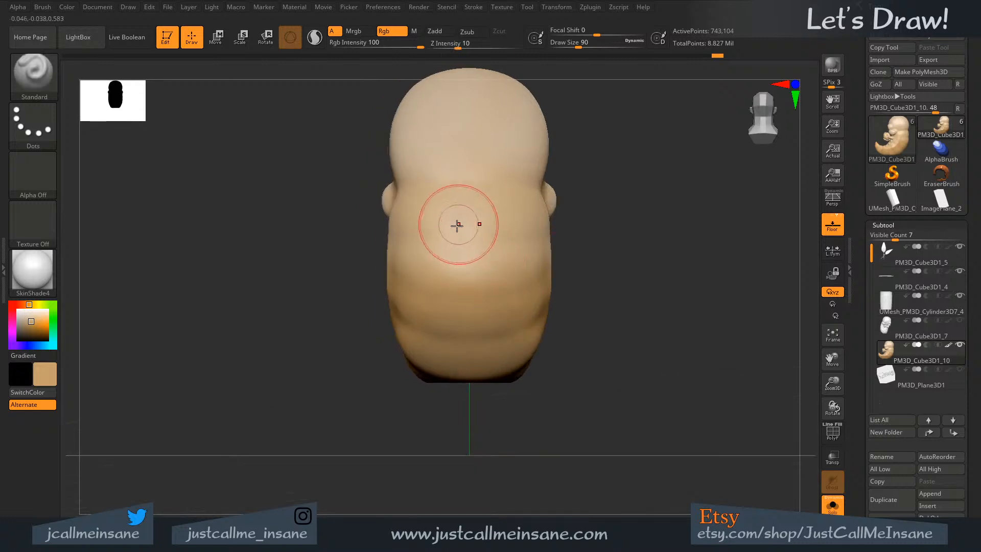
pyautogui.moveTo(456, 225)
pyautogui.mouseDown()
pyautogui.moveTo(468, 249)
pyautogui.moveTo(467, 203)
pyautogui.moveTo(467, 302)
pyautogui.moveTo(456, 201)
pyautogui.moveTo(460, 283)
pyautogui.moveTo(460, 251)
pyautogui.mouseUp()
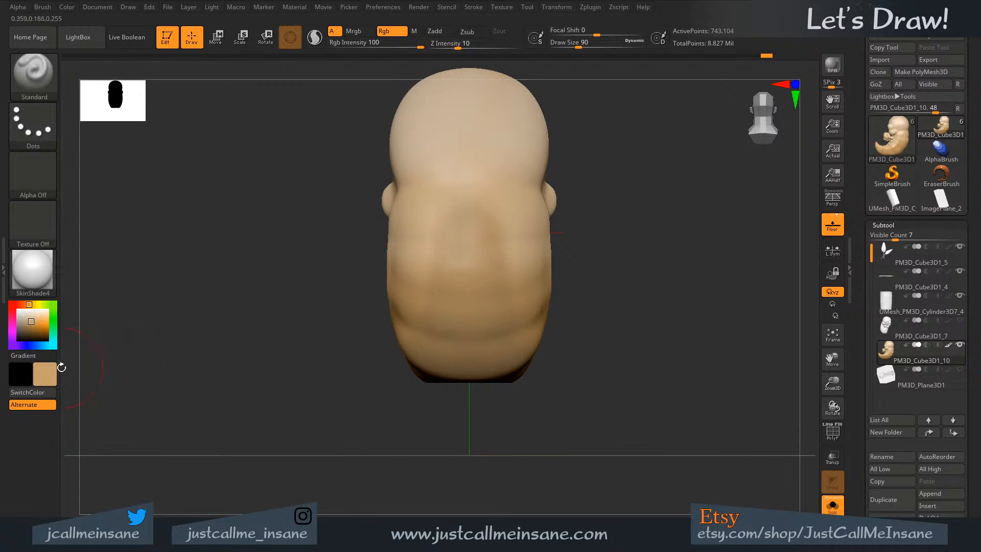
pyautogui.click(53, 379)
pyautogui.moveTo(100, 361); pyautogui.dragTo(99, 374)
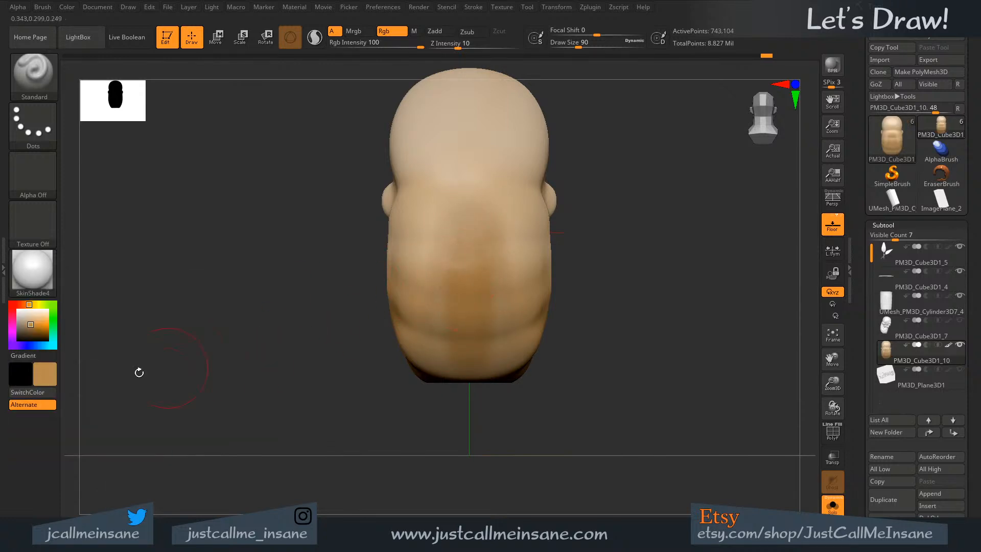
# - Choose a darker, less saturated brown and paint it softly down the middle of the lower back
pyautogui.click(49, 372)
pyautogui.moveTo(91, 380); pyautogui.dragTo(81, 381)
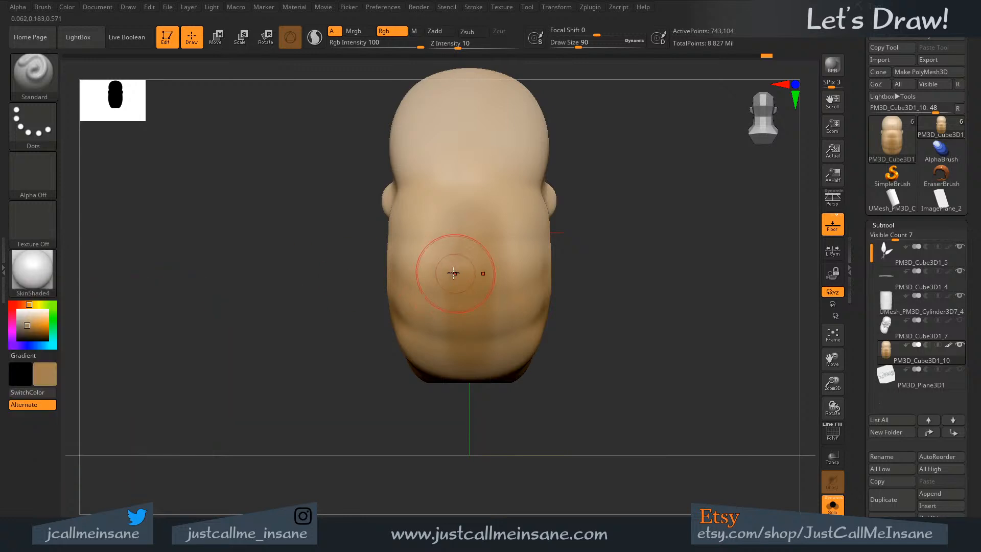
pyautogui.press('ctrl')
pyautogui.moveTo(468, 263)
pyautogui.mouseDown()
pyautogui.moveTo(468, 305)
pyautogui.moveTo(449, 315)
pyautogui.moveTo(437, 343)
pyautogui.mouseUp()
pyautogui.moveTo(476, 216); pyautogui.dragTo(458, 316)
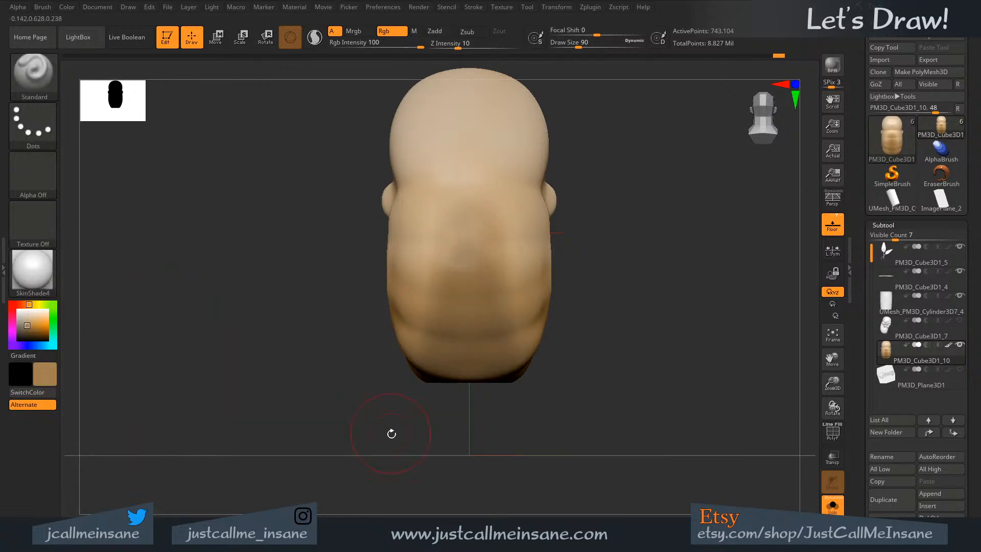
# - Smooth the colour transition between the dull tan shading and the orange-tan along the side of the back
pyautogui.moveTo(391, 433); pyautogui.dragTo(444, 258)
pyautogui.moveTo(351, 425); pyautogui.dragTo(388, 404)
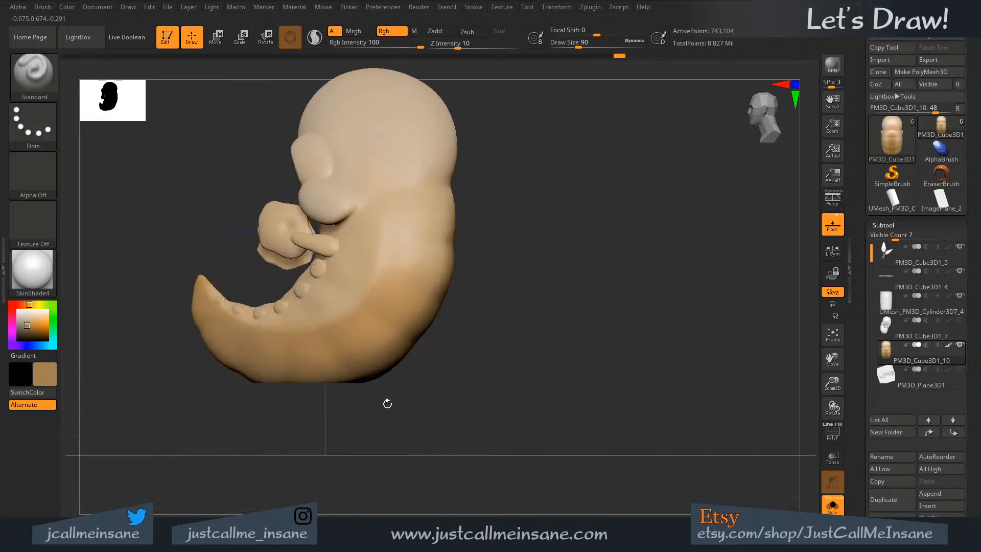
pyautogui.press('shift')
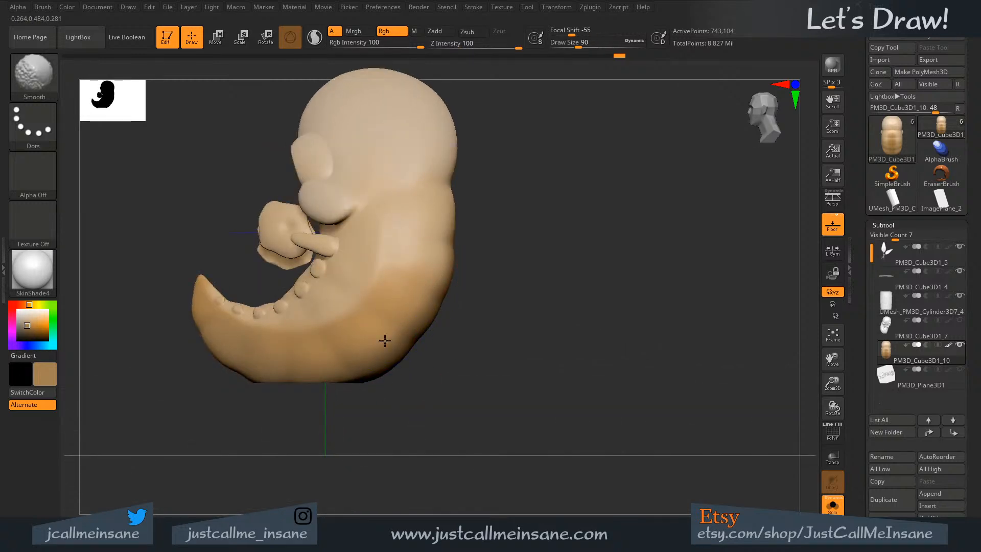
pyautogui.moveTo(468, 323); pyautogui.dragTo(430, 339)
pyautogui.moveTo(444, 250)
pyautogui.keyDown('shift'); pyautogui.mouseDown()
pyautogui.moveTo(475, 296)
pyautogui.moveTo(427, 220)
pyautogui.moveTo(389, 283)
pyautogui.mouseUp(); pyautogui.keyUp('shift')
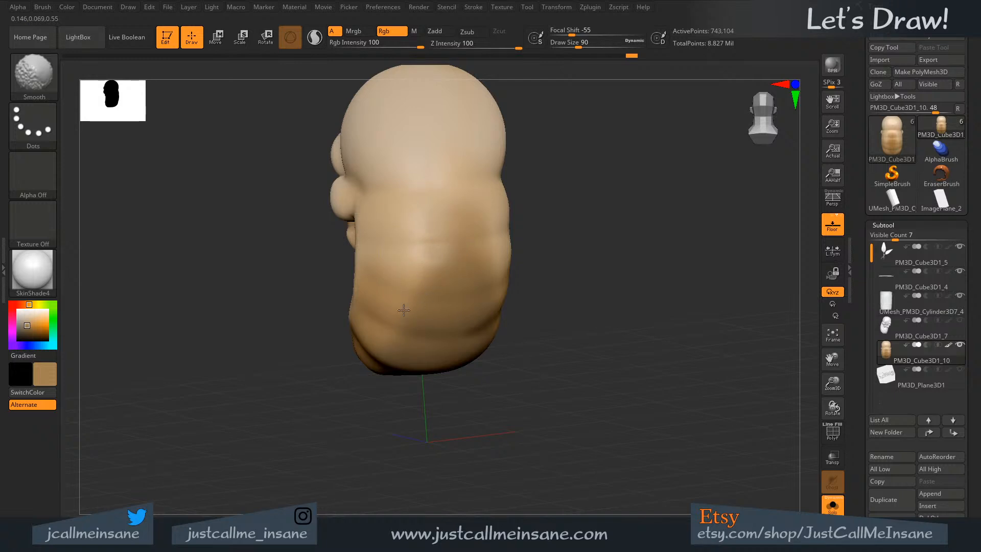
pyautogui.moveTo(397, 311)
pyautogui.keyDown('shift'); pyautogui.mouseDown()
pyautogui.moveTo(371, 389)
pyautogui.moveTo(409, 409)
pyautogui.mouseUp(); pyautogui.keyUp('shift')
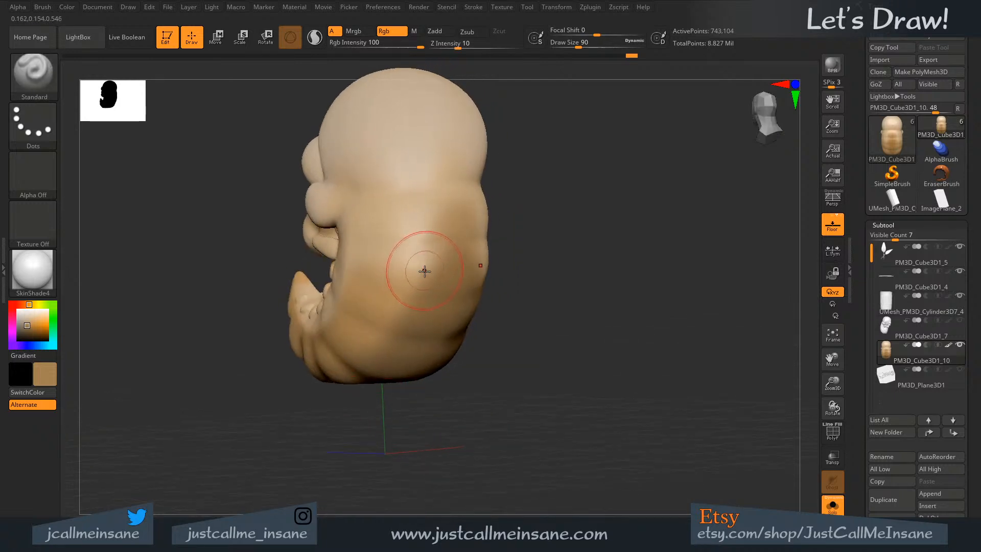
pyautogui.moveTo(438, 261)
pyautogui.mouseDown()
pyautogui.moveTo(439, 250)
pyautogui.moveTo(400, 278)
pyautogui.mouseUp()
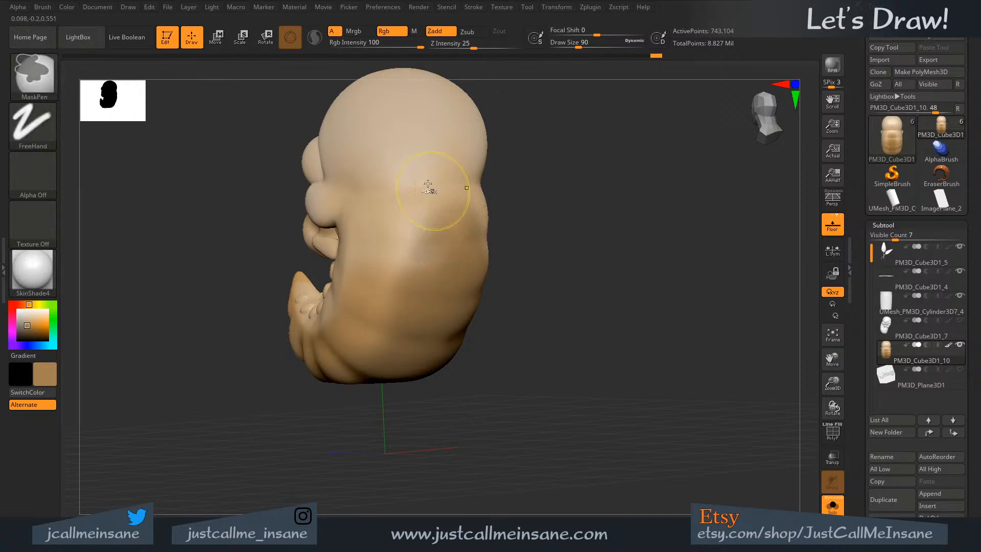
pyautogui.hotkey('ctrl', 'z')
pyautogui.moveTo(438, 217)
pyautogui.mouseDown()
pyautogui.moveTo(433, 245)
pyautogui.moveTo(449, 228)
pyautogui.moveTo(458, 249)
pyautogui.mouseUp()
pyautogui.hotkey('ctrl', 'z')
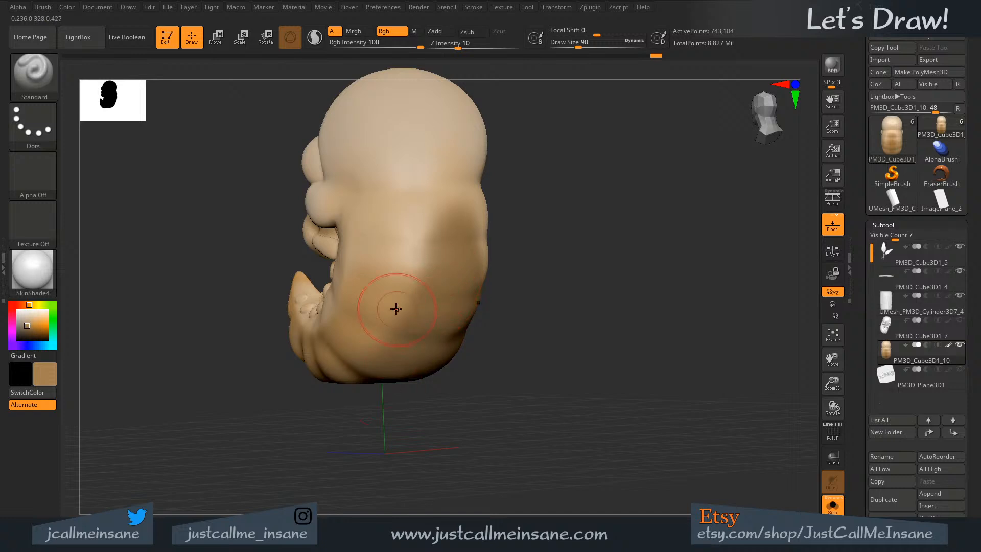
# - Set the draw size to 39 and paint the dull tan over the side of the lower back
pyautogui.press('s')
pyautogui.moveTo(406, 296)
pyautogui.mouseDown()
pyautogui.moveTo(397, 295)
pyautogui.moveTo(387, 327)
pyautogui.mouseUp()
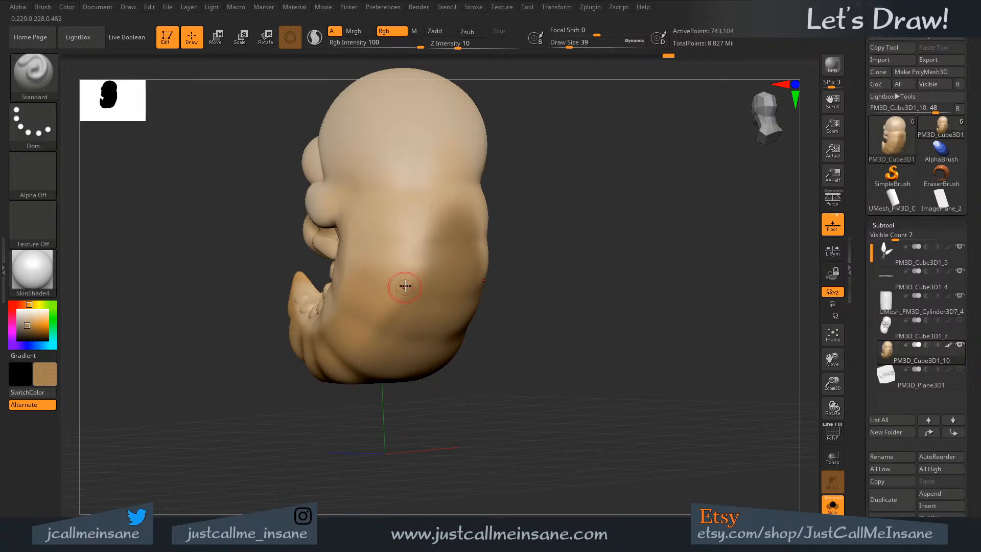
pyautogui.moveTo(405, 285); pyautogui.dragTo(362, 335)
# - Sample the lighter orange-tan, choose Alpha 01 and paint softly over the side of the lower back with draw size 74
pyautogui.press('c')
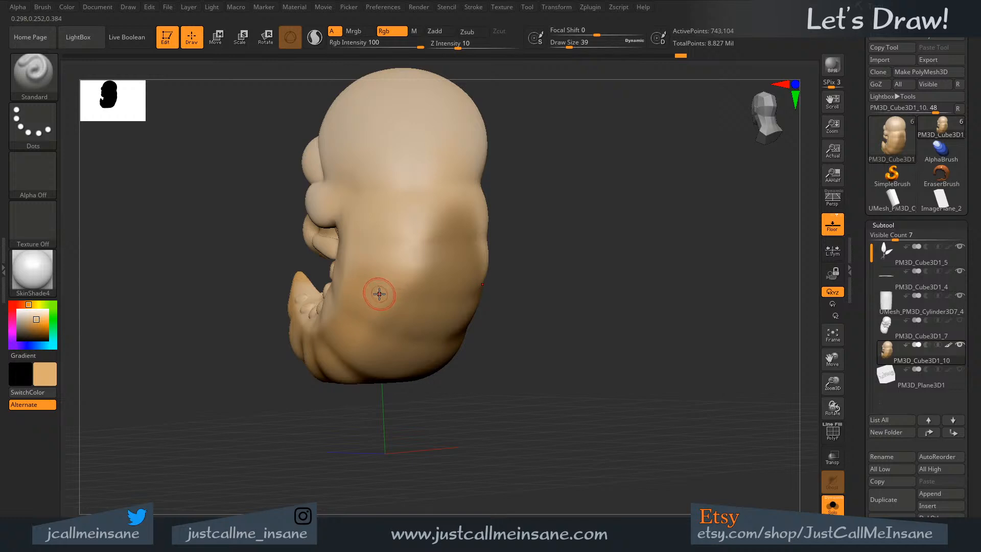
pyautogui.click(47, 185)
pyautogui.click(155, 211)
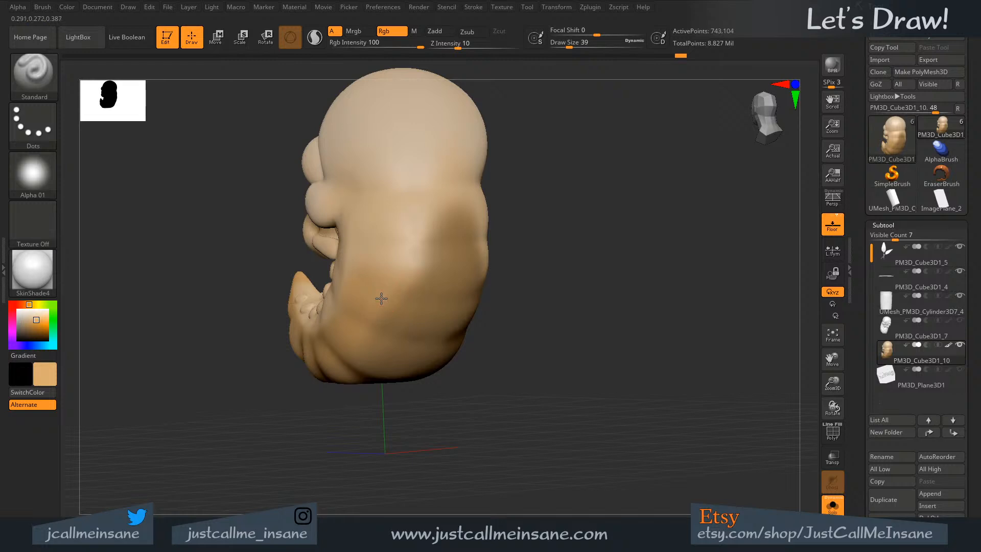
pyautogui.press('s')
pyautogui.moveTo(381, 298); pyautogui.dragTo(357, 340)
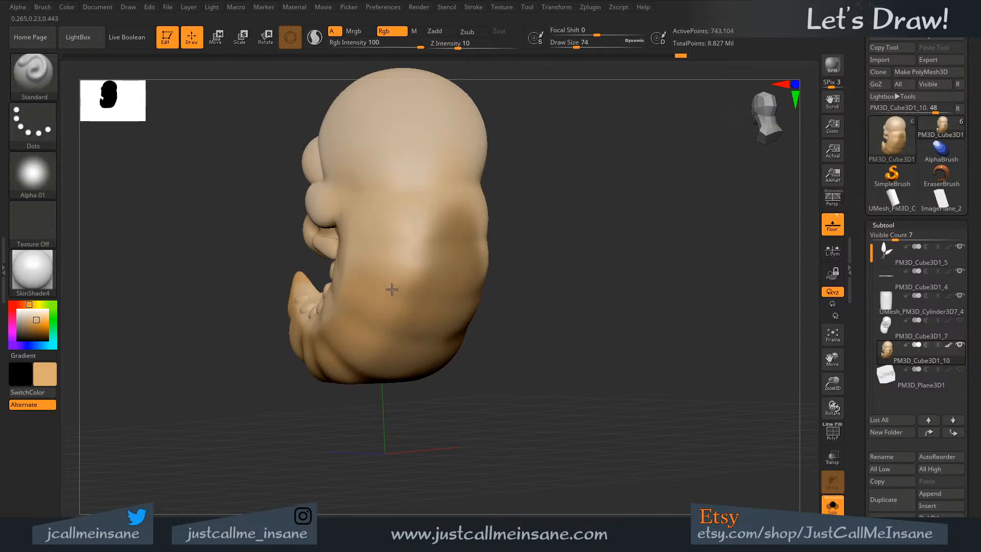
# - Sample the dull brownish tan and blend it down the side of the middle back
pyautogui.press('c')
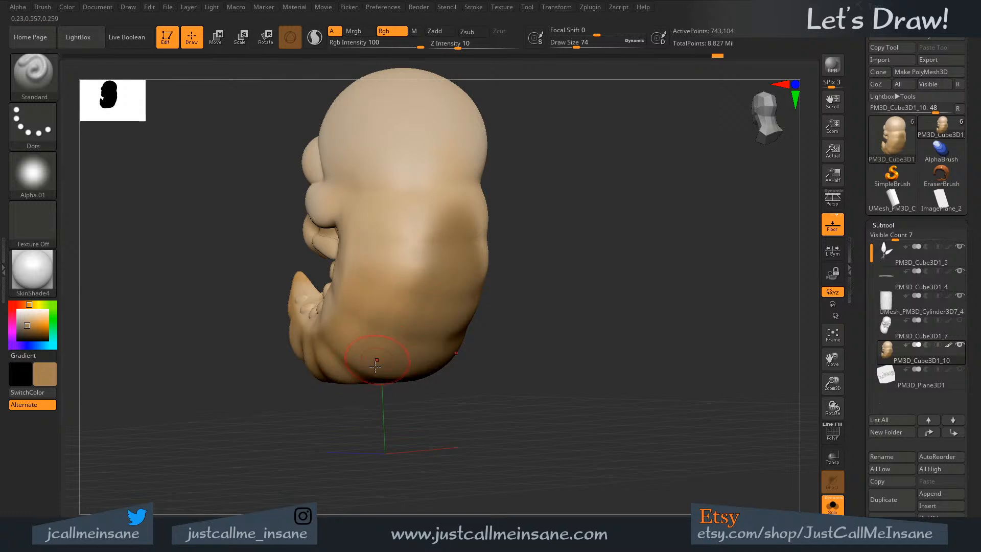
pyautogui.moveTo(375, 365); pyautogui.dragTo(398, 333, button='right')
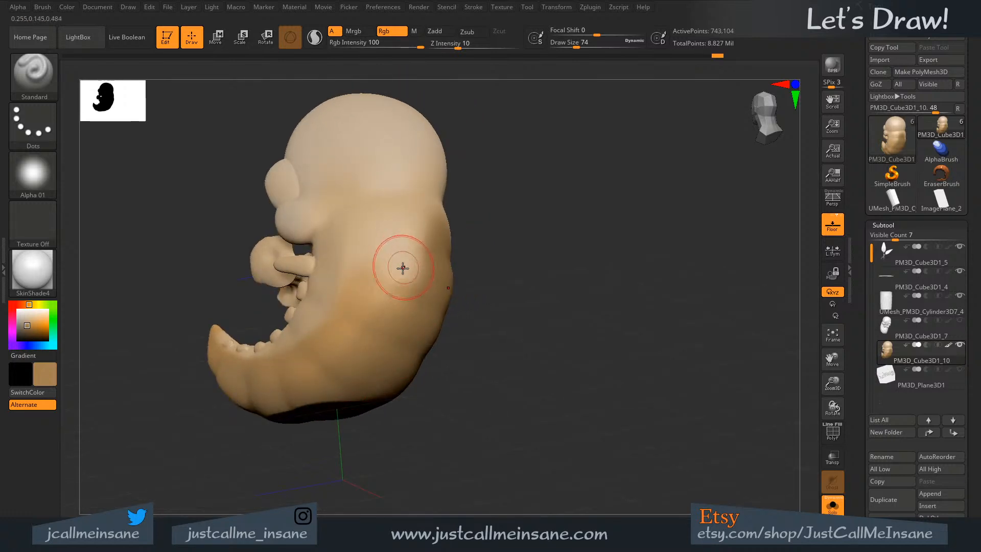
pyautogui.moveTo(402, 267)
pyautogui.mouseDown()
pyautogui.moveTo(414, 276)
pyautogui.moveTo(411, 269)
pyautogui.moveTo(409, 291)
pyautogui.mouseUp()
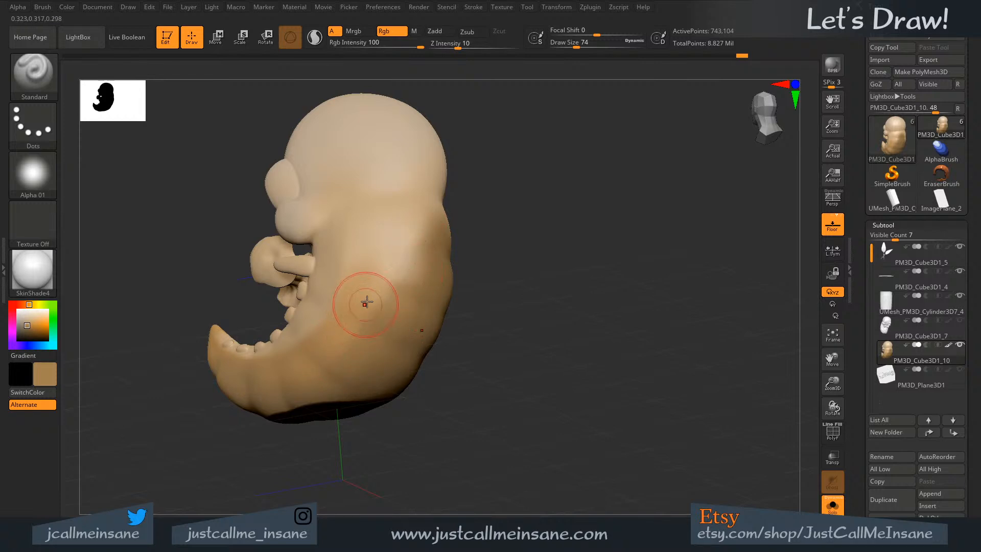
# - Smooth the painted tan boundary along the side of the body above the tail
pyautogui.press('shift')
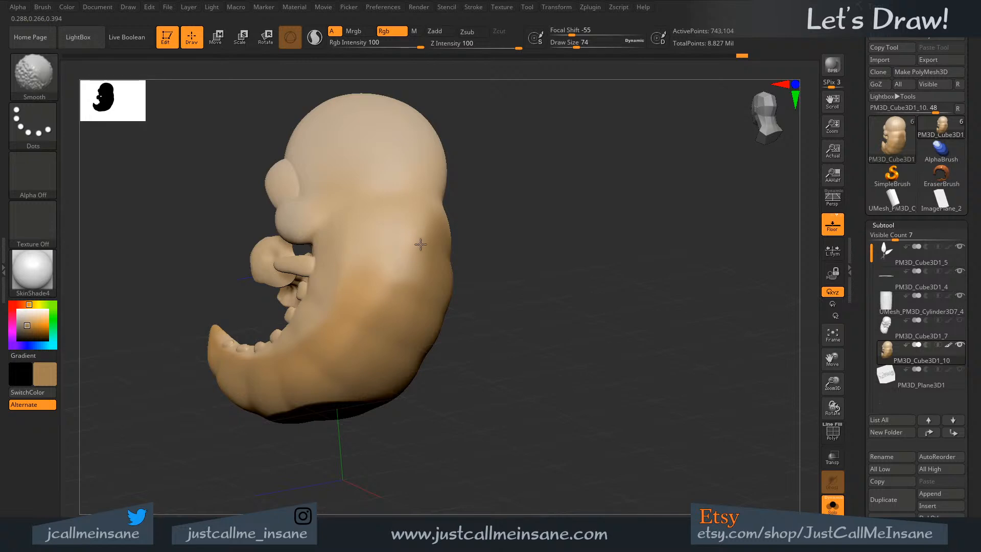
pyautogui.moveTo(481, 331); pyautogui.dragTo(499, 350)
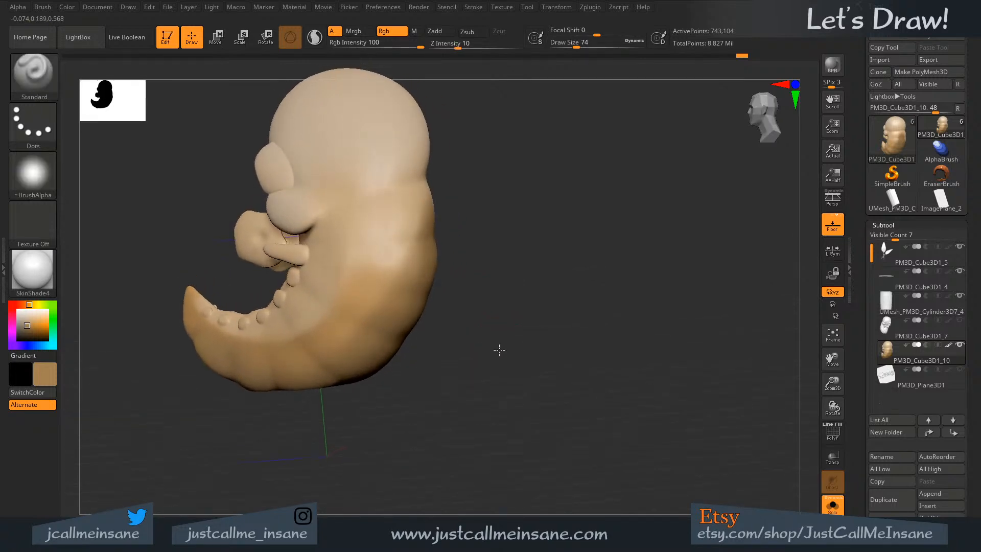
pyautogui.press('shift')
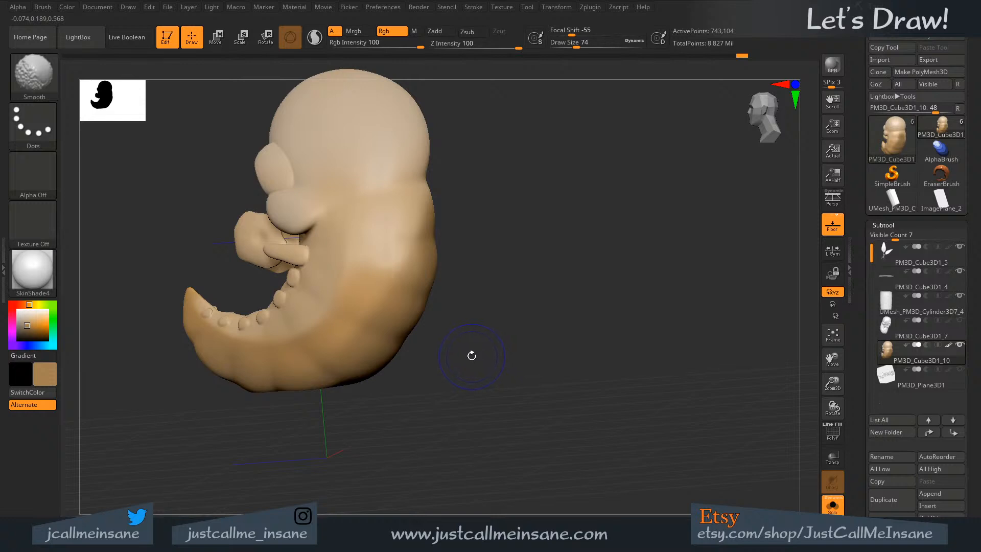
pyautogui.keyDown('shift'); pyautogui.moveTo(417, 269); pyautogui.dragTo(387, 278); pyautogui.keyUp('shift')
pyautogui.keyDown('shift'); pyautogui.moveTo(360, 323); pyautogui.dragTo(349, 336); pyautogui.keyUp('shift')
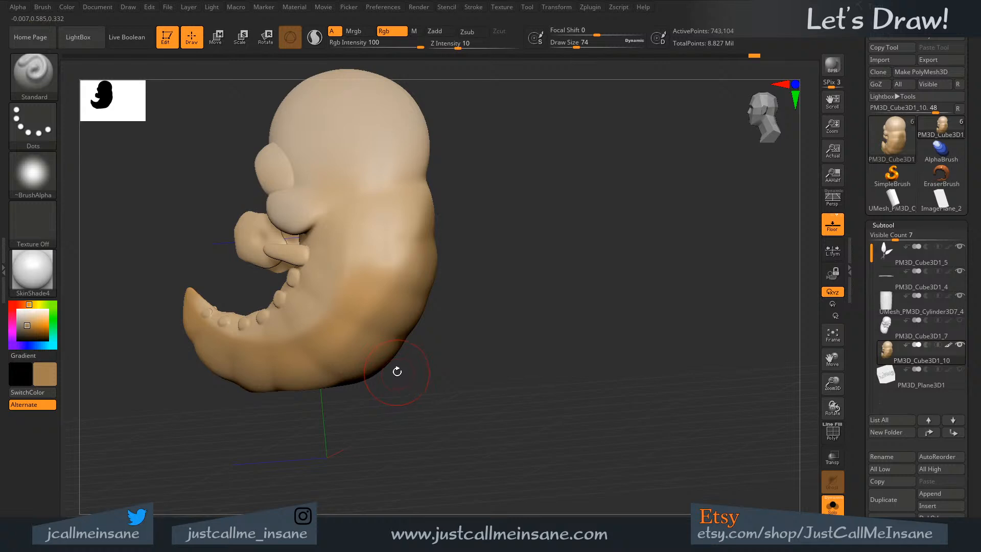
# - Set the RGB intensity to 27 and paint the sampled orange-tan over the side of the lower body
pyautogui.moveTo(401, 45); pyautogui.dragTo(392, 45)
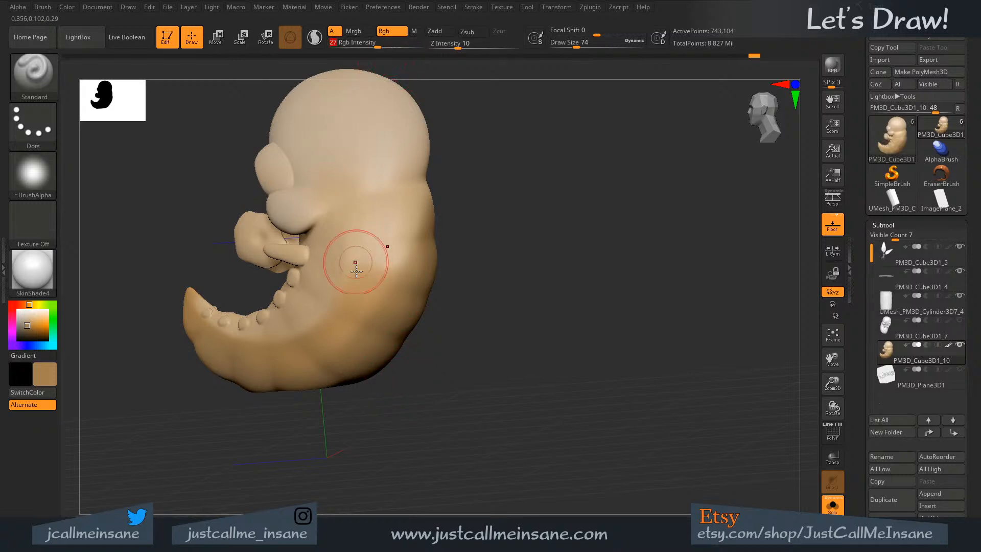
pyautogui.press('c')
pyautogui.moveTo(391, 299); pyautogui.dragTo(351, 331)
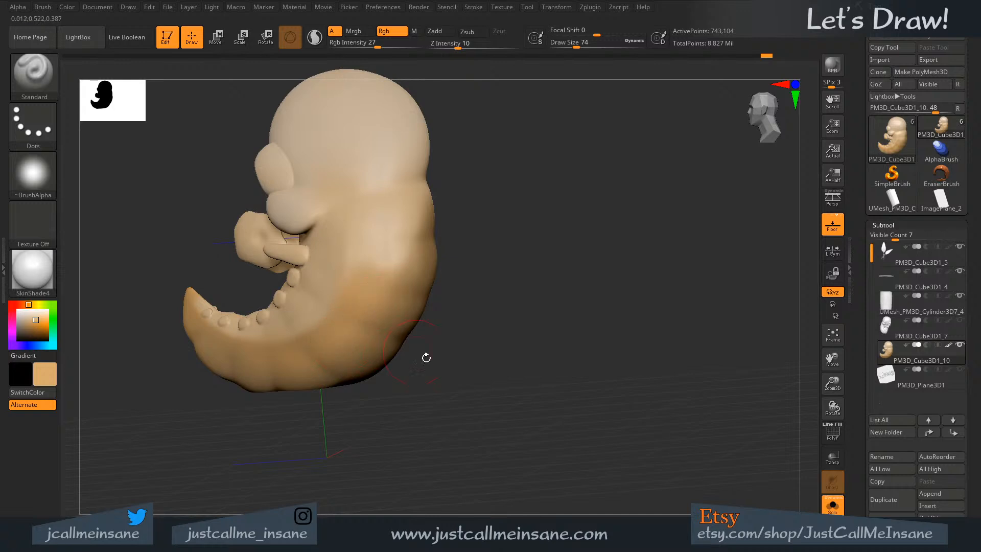
# - Blend sampled lighter tans along both sides of the back around the edges of the brown shading
pyautogui.moveTo(425, 356)
pyautogui.mouseDown()
pyautogui.moveTo(385, 286)
pyautogui.moveTo(436, 213)
pyautogui.mouseUp()
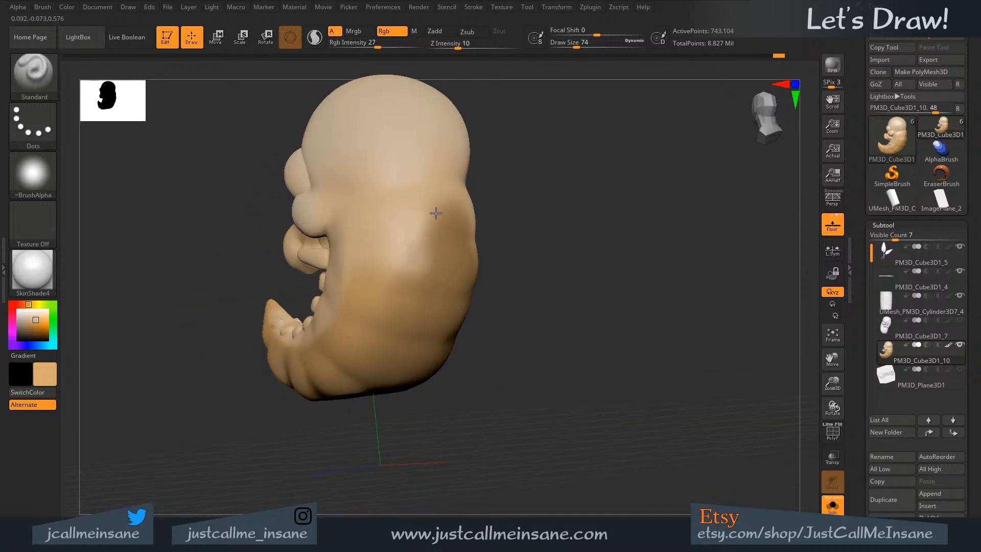
pyautogui.moveTo(33, 174)
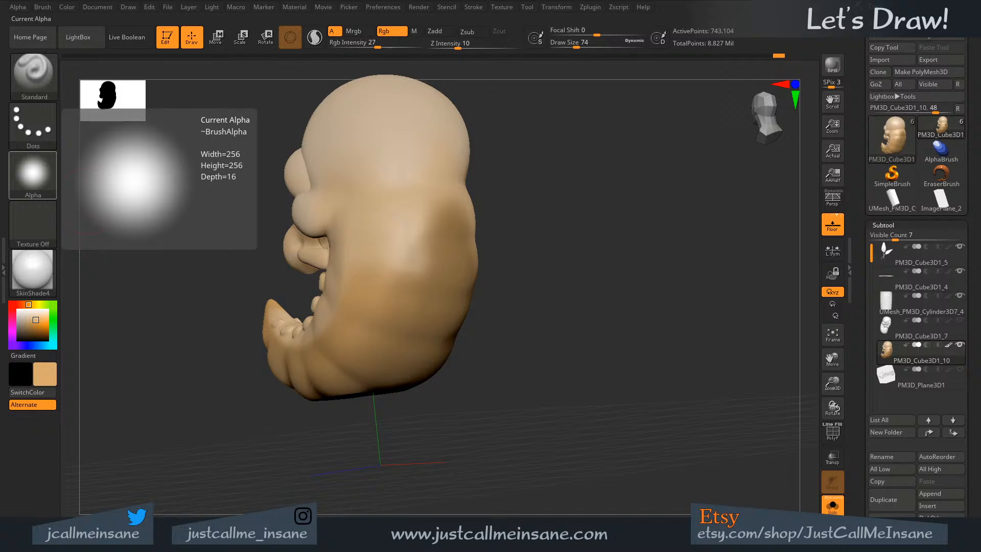
pyautogui.moveTo(503, 351); pyautogui.dragTo(521, 355)
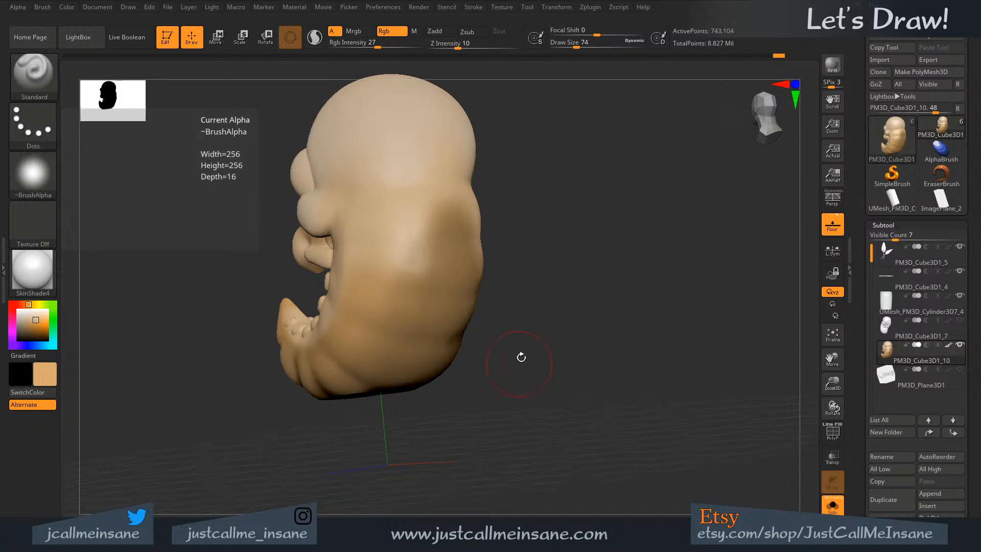
pyautogui.moveTo(429, 255)
pyautogui.mouseDown()
pyautogui.moveTo(434, 223)
pyautogui.moveTo(448, 221)
pyautogui.moveTo(409, 252)
pyautogui.moveTo(407, 271)
pyautogui.mouseUp()
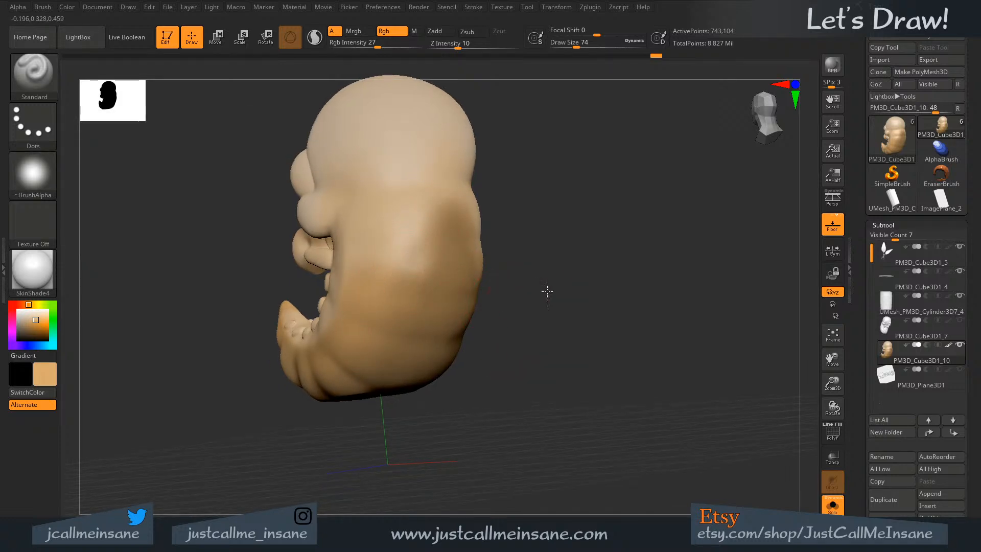
pyautogui.moveTo(547, 285); pyautogui.dragTo(416, 289)
pyautogui.moveTo(504, 335)
pyautogui.mouseDown()
pyautogui.moveTo(511, 313)
pyautogui.moveTo(499, 321)
pyautogui.moveTo(510, 401)
pyautogui.moveTo(523, 405)
pyautogui.moveTo(521, 438)
pyautogui.moveTo(501, 401)
pyautogui.moveTo(357, 416)
pyautogui.moveTo(368, 421)
pyautogui.moveTo(374, 313)
pyautogui.mouseUp()
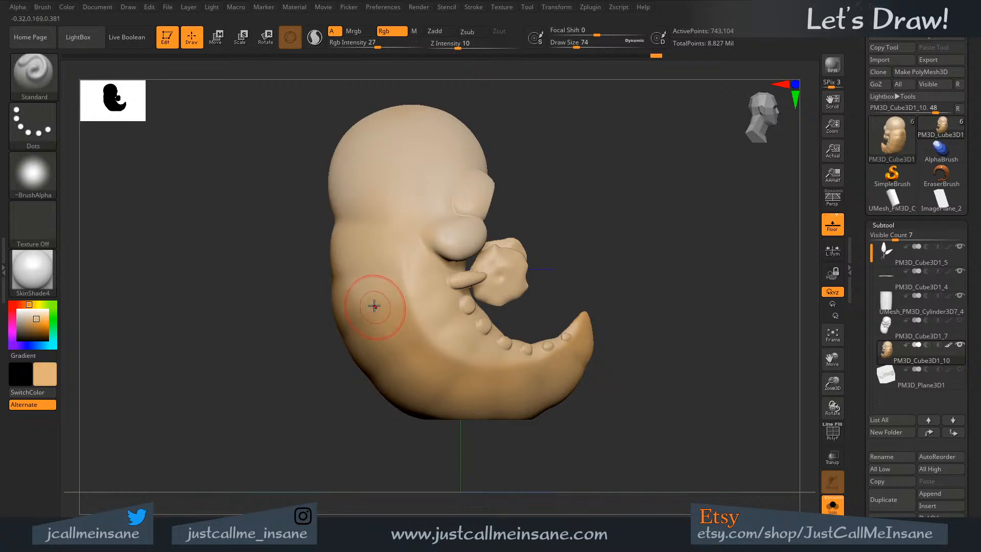
pyautogui.moveTo(340, 393)
pyautogui.mouseDown()
pyautogui.moveTo(307, 397)
pyautogui.moveTo(317, 251)
pyautogui.moveTo(319, 318)
pyautogui.mouseUp()
pyautogui.press('c')
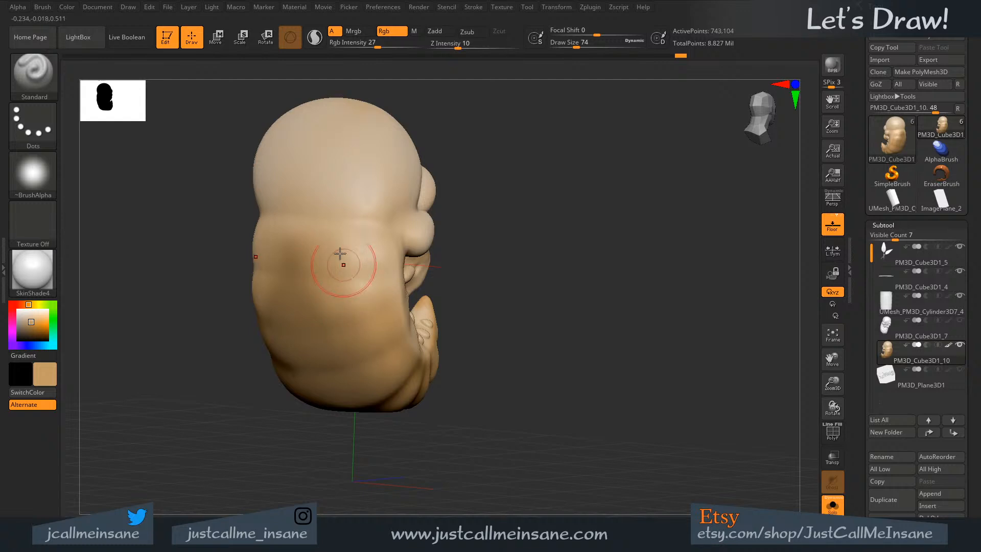
# - Sample the dull brownish tan, set the draw size to 25 and paint thin crease lines across the middle back
pyautogui.press('c')
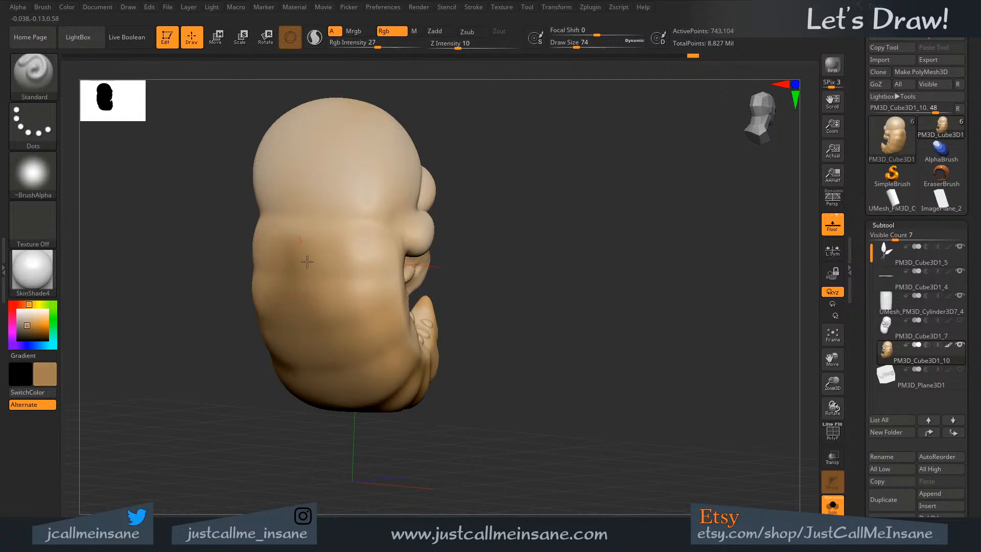
pyautogui.press('s')
pyautogui.moveTo(334, 271)
pyautogui.mouseDown()
pyautogui.moveTo(310, 260)
pyautogui.moveTo(303, 269)
pyautogui.moveTo(364, 272)
pyautogui.moveTo(330, 278)
pyautogui.mouseUp()
pyautogui.press('s')
pyautogui.moveTo(333, 378); pyautogui.dragTo(280, 369, button='right')
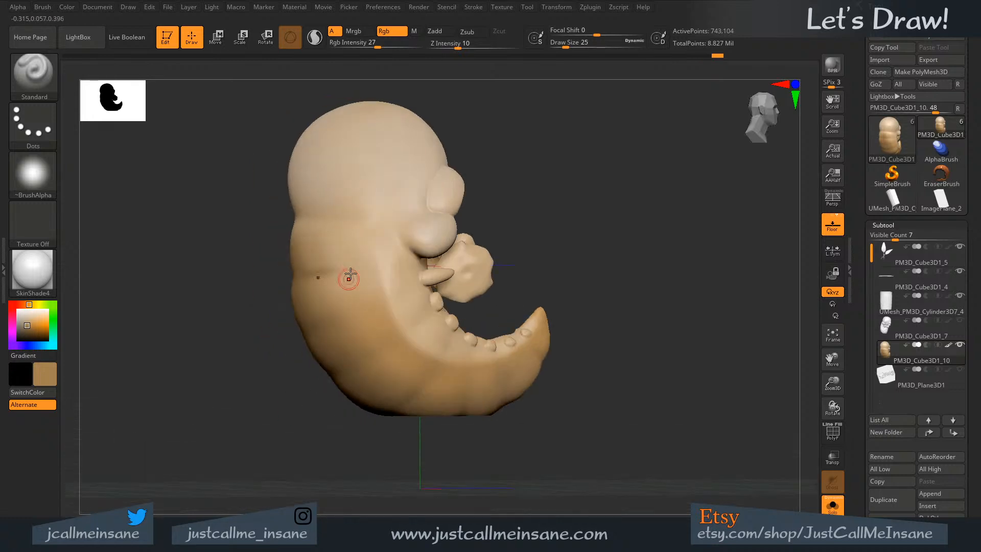
pyautogui.moveTo(347, 278); pyautogui.dragTo(326, 273)
# - Paint the dull tan into the segment creases on the lower side of the body
pyautogui.moveTo(290, 335); pyautogui.dragTo(335, 341, button='right')
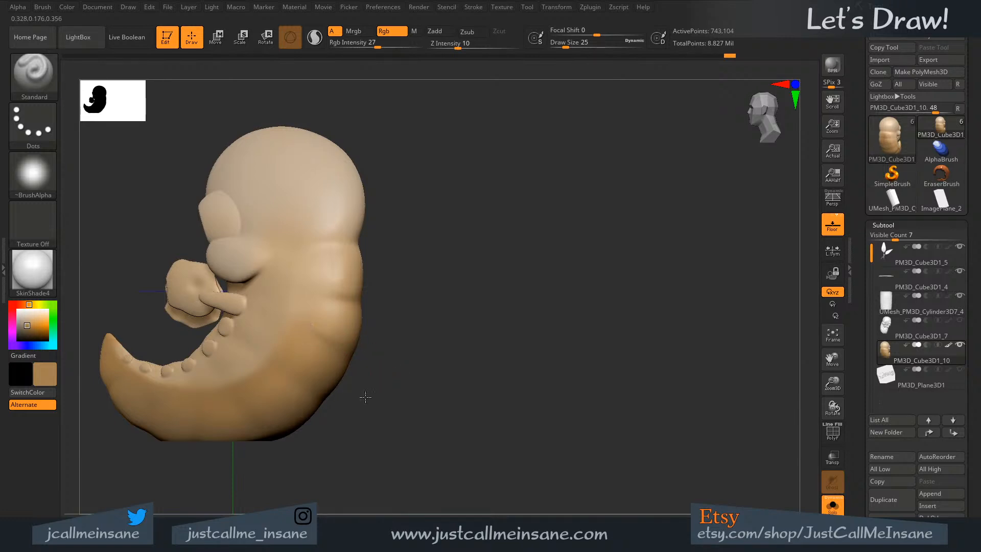
pyautogui.keyDown('alt'); pyautogui.moveTo(364, 397); pyautogui.dragTo(429, 364, button='right'); pyautogui.keyUp('alt')
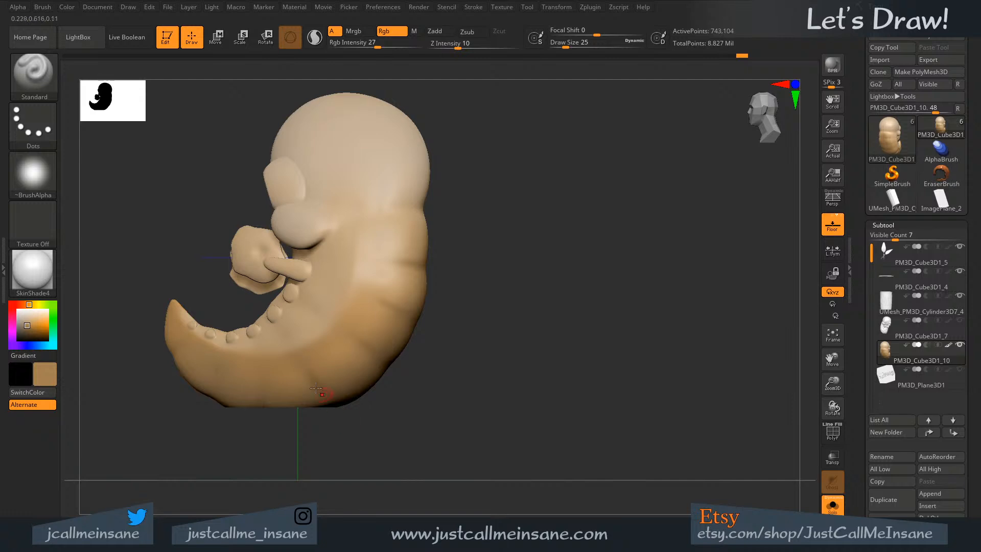
pyautogui.moveTo(266, 404); pyautogui.dragTo(321, 349)
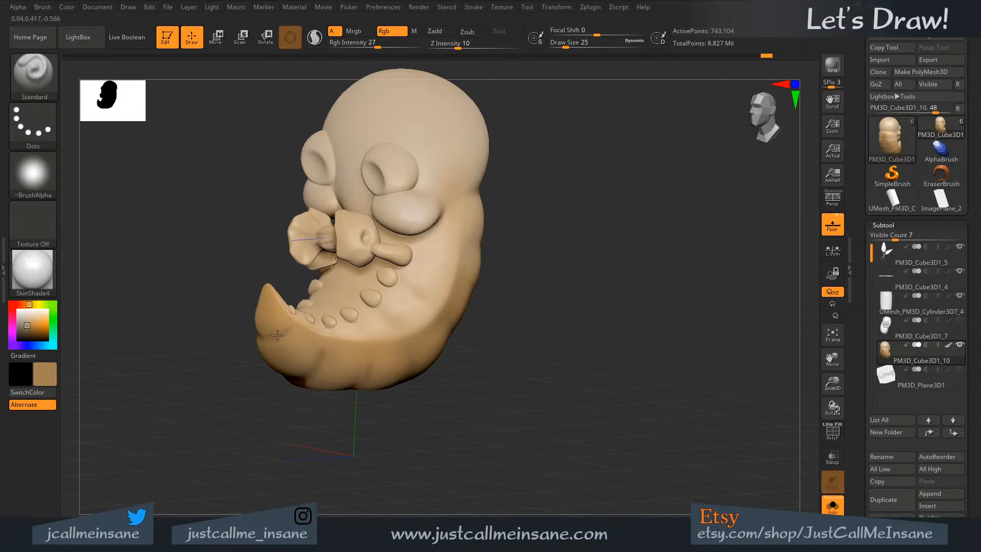
# - Continue the dull tan crease lines around the tail and underside
pyautogui.moveTo(276, 337); pyautogui.dragTo(265, 396)
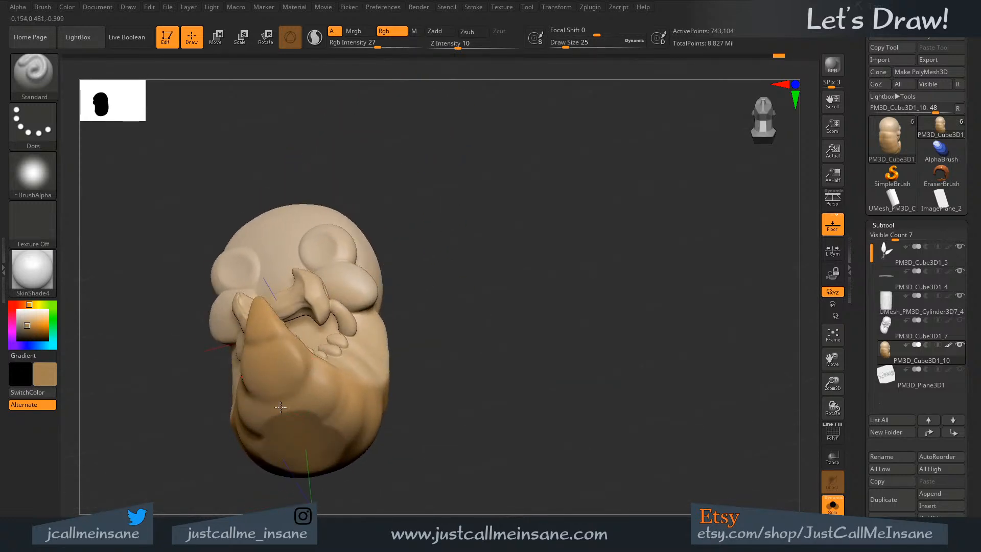
pyautogui.moveTo(457, 284); pyautogui.dragTo(350, 367)
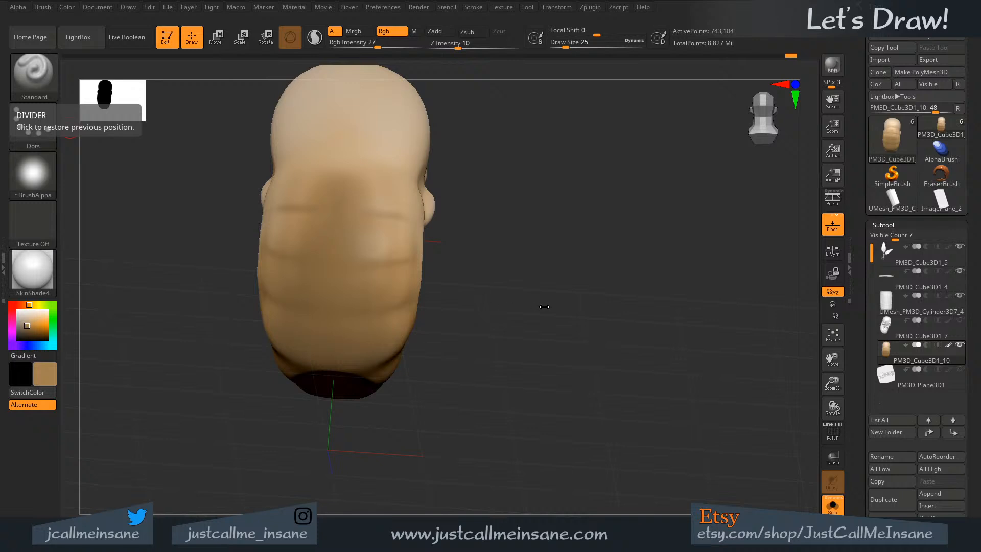
# - Darken the paint colour to a deeper brown and set the draw size to 12
pyautogui.moveTo(544, 306); pyautogui.dragTo(556, 357)
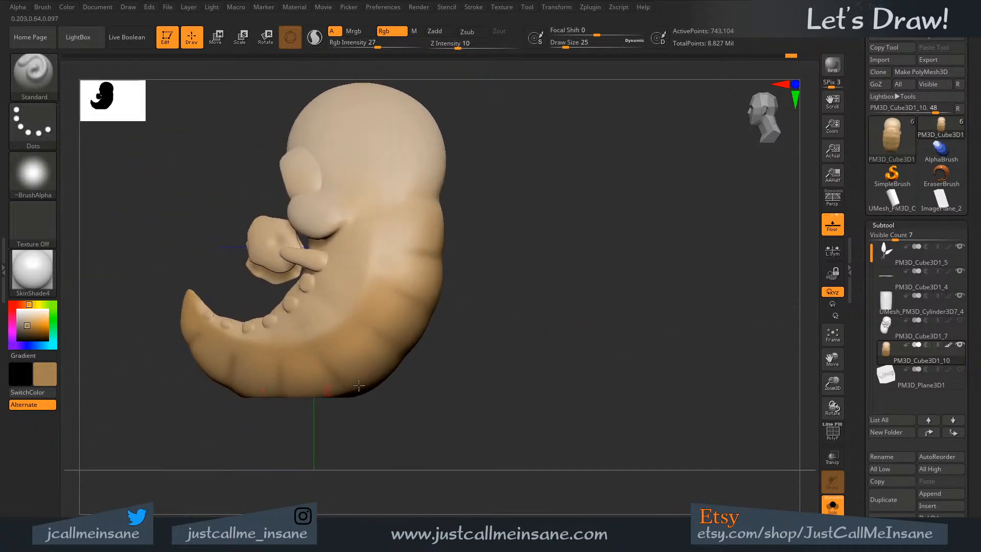
pyautogui.moveTo(359, 386); pyautogui.dragTo(449, 337)
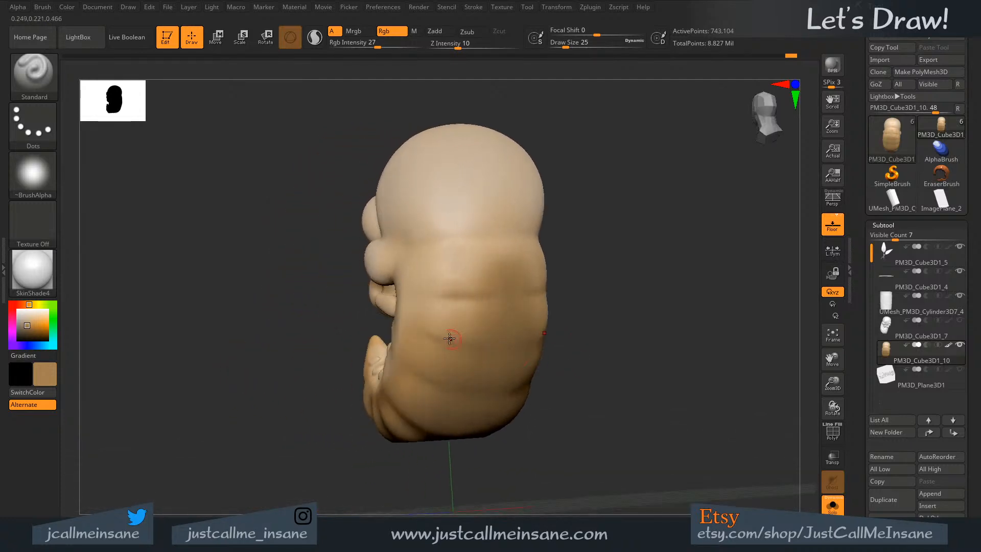
pyautogui.click(52, 381)
pyautogui.click(83, 395)
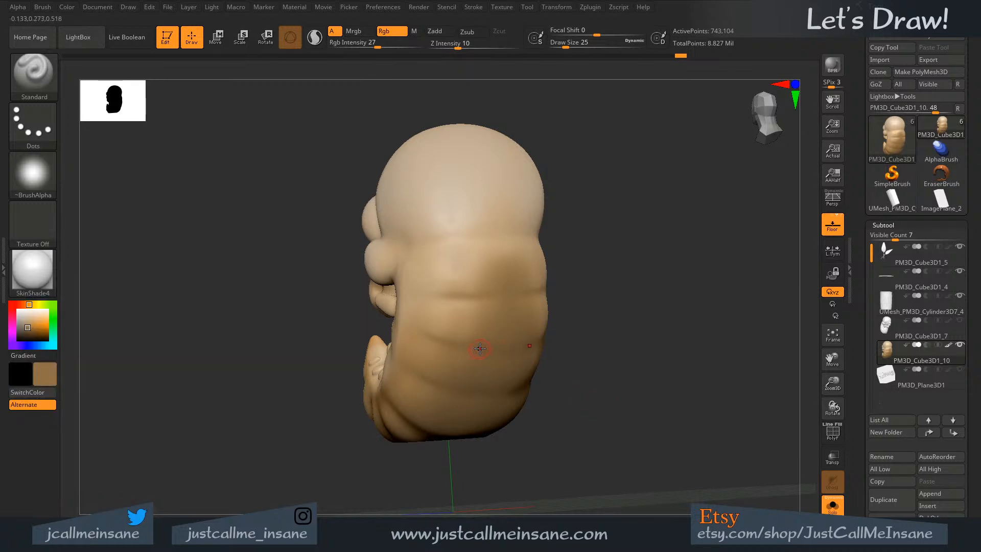
pyautogui.press('s')
pyautogui.moveTo(478, 348); pyautogui.dragTo(474, 349)
# - Paint thin deeper-brown lines along the segment creases across the creature's back
pyautogui.moveTo(601, 348); pyautogui.dragTo(621, 336)
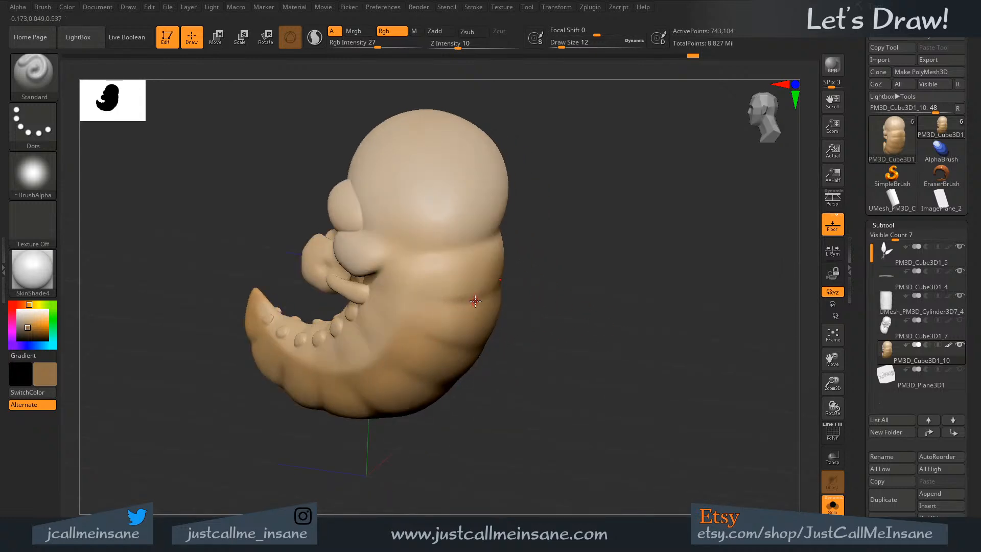
pyautogui.moveTo(523, 319)
pyautogui.mouseDown()
pyautogui.moveTo(633, 315)
pyautogui.moveTo(625, 304)
pyautogui.mouseUp()
pyautogui.moveTo(474, 300); pyautogui.dragTo(533, 292)
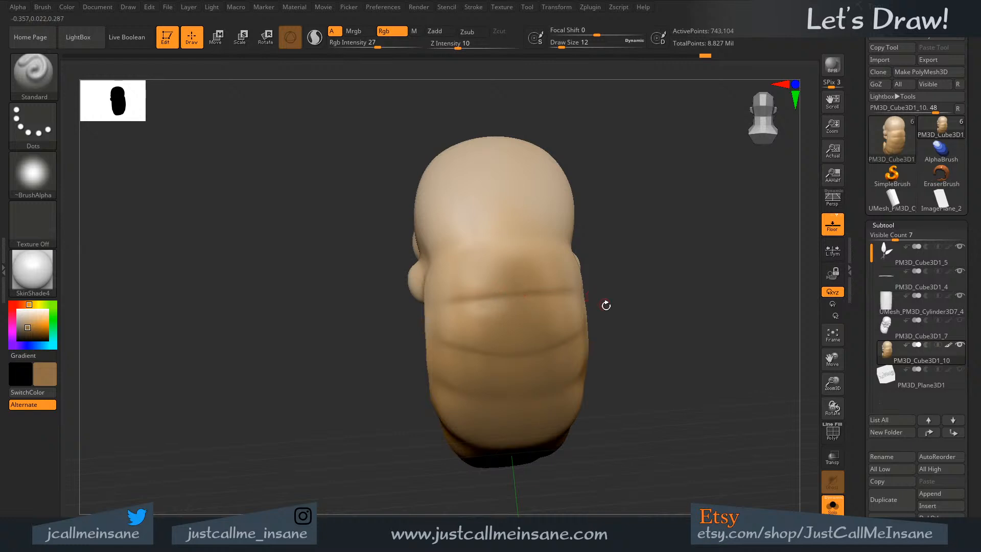
pyautogui.moveTo(637, 370); pyautogui.dragTo(509, 303)
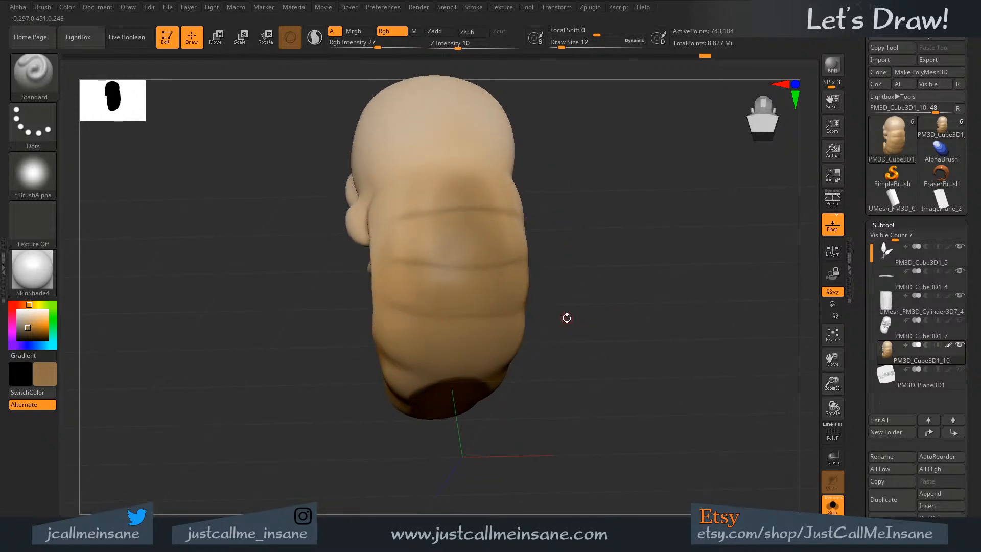
pyautogui.moveTo(566, 317); pyautogui.dragTo(339, 343)
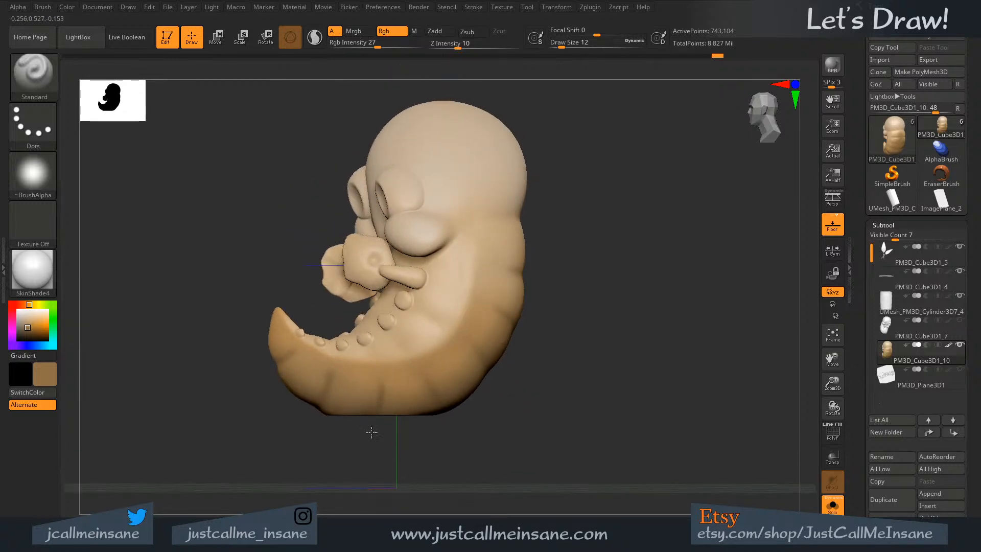
# - Sample the lighter orange-tan, set the draw size to 29 and soften the crease on the lower side near the tail
pyautogui.moveTo(388, 440)
pyautogui.mouseDown()
pyautogui.moveTo(375, 442)
pyautogui.moveTo(383, 389)
pyautogui.mouseUp()
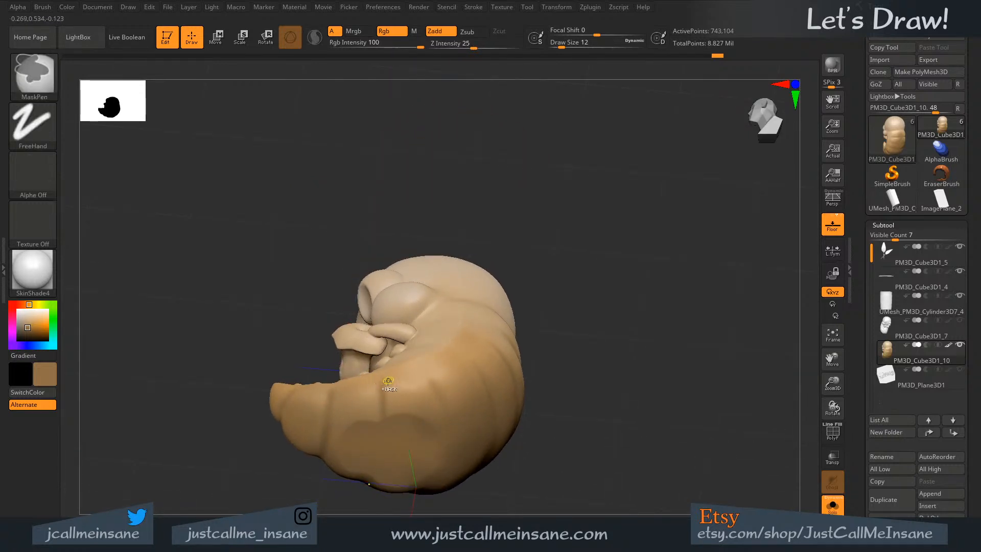
pyautogui.press('c')
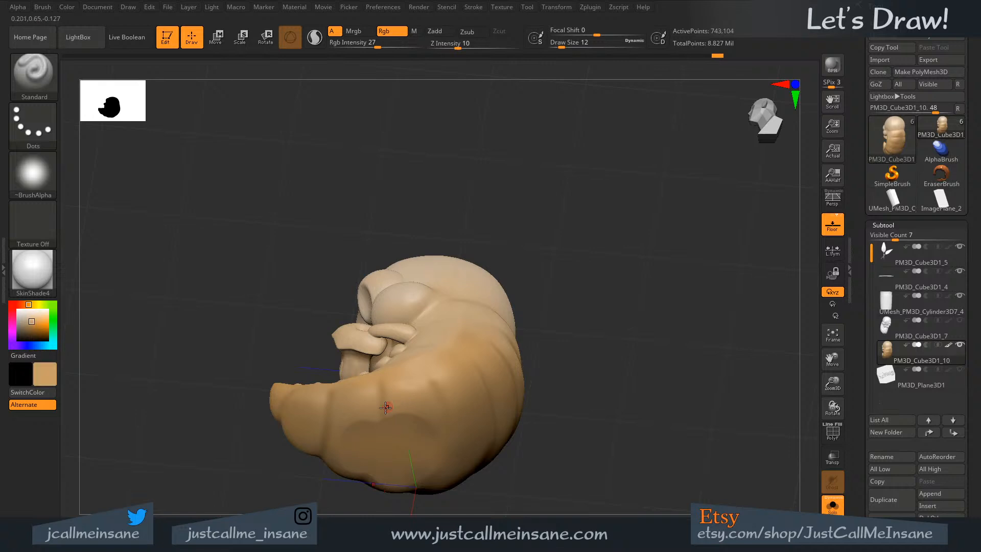
pyautogui.press('s')
pyautogui.click(384, 394)
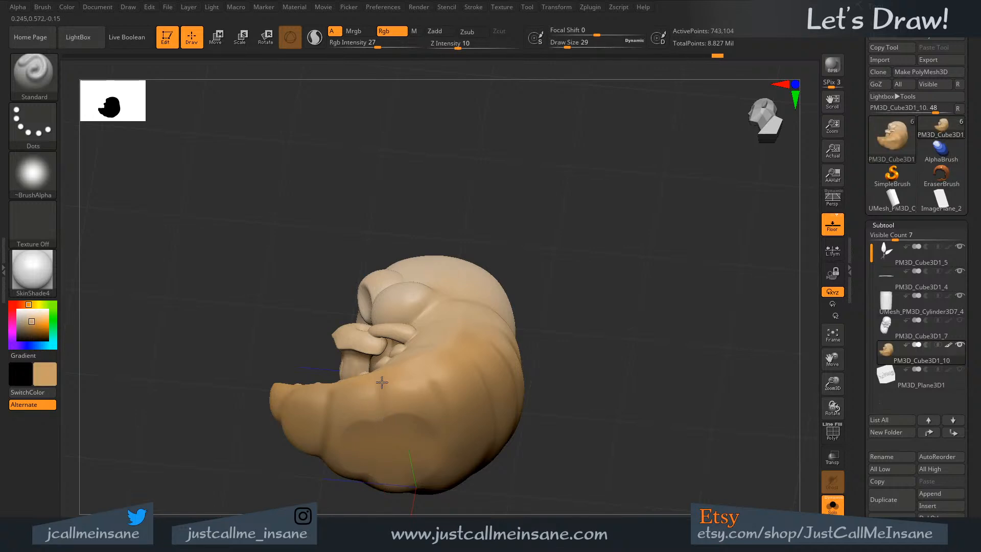
pyautogui.moveTo(398, 432); pyautogui.dragTo(615, 337, button='right')
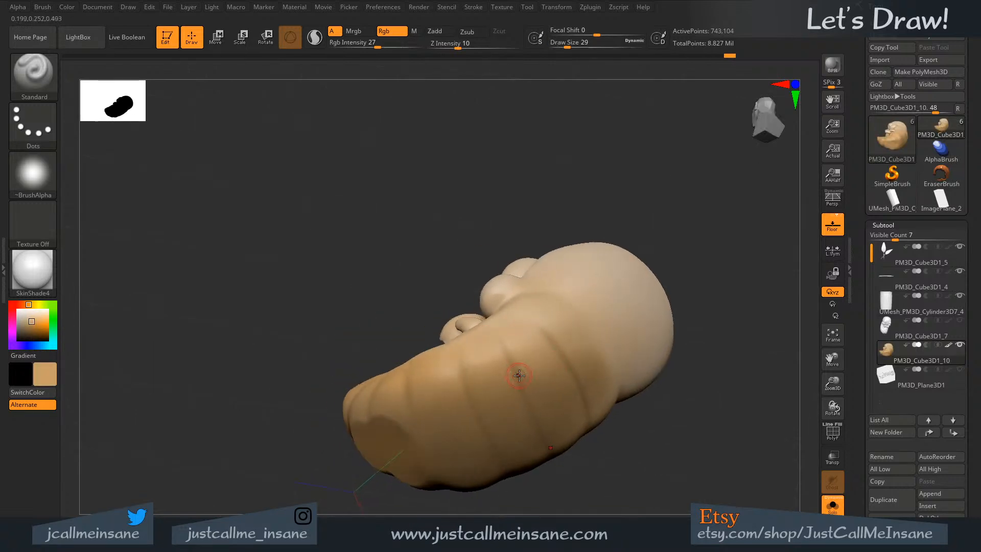
# - Sample the darker tan from the back and set the draw size to 18 to repaint the lower side creases
pyautogui.press('c')
pyautogui.moveTo(519, 375); pyautogui.dragTo(398, 369, button='right')
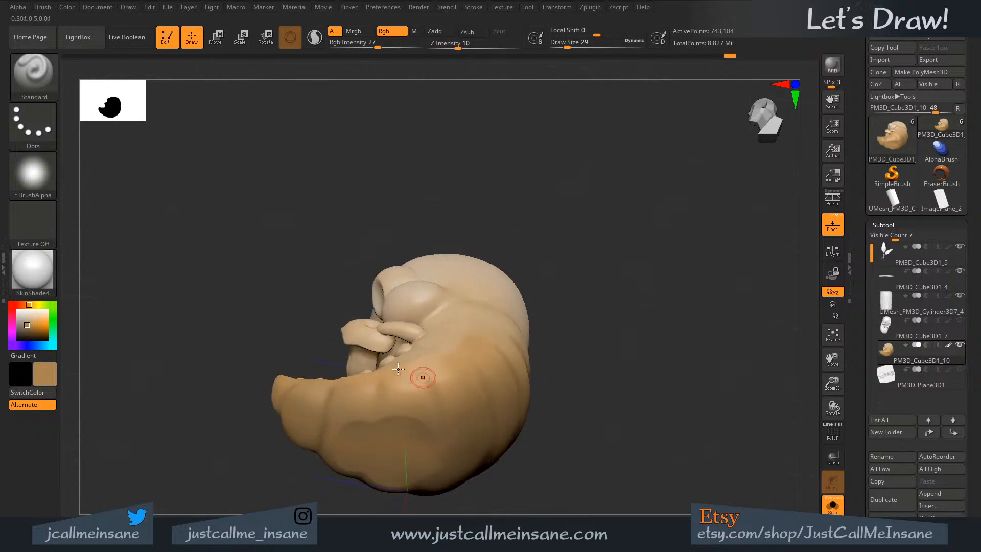
pyautogui.moveTo(454, 478); pyautogui.dragTo(440, 360, button='right')
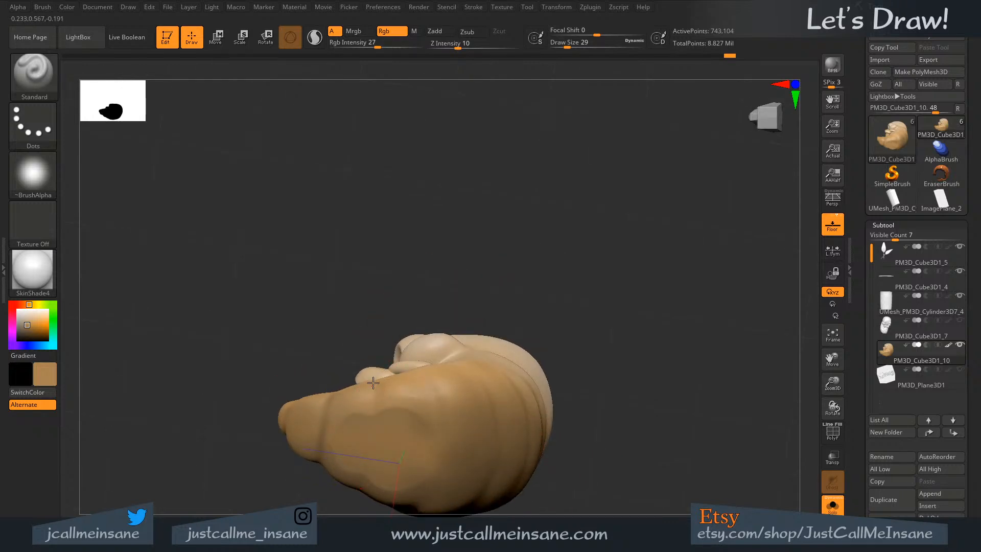
pyautogui.moveTo(395, 295); pyautogui.dragTo(373, 447, button='right')
pyautogui.press('s')
pyautogui.moveTo(357, 484); pyautogui.dragTo(354, 485)
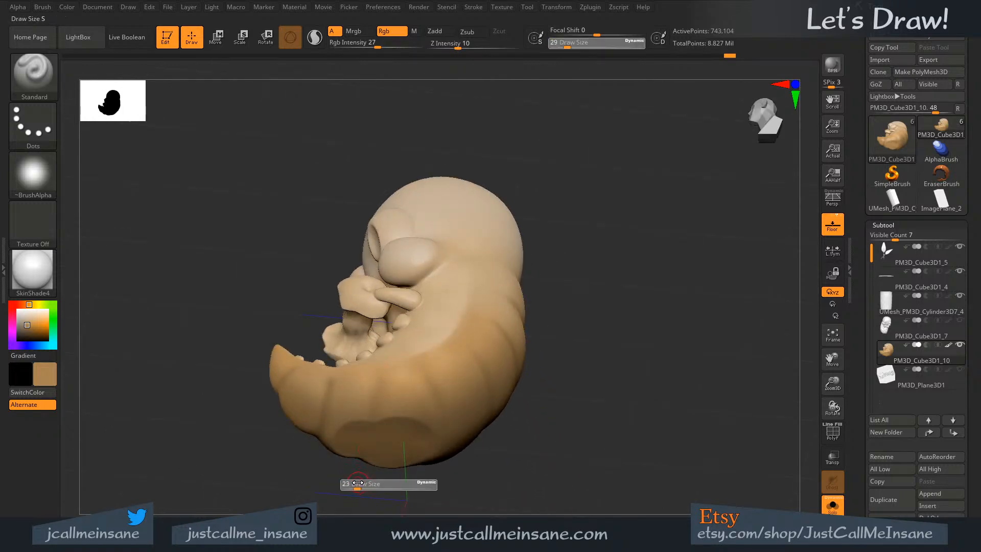
pyautogui.moveTo(354, 484); pyautogui.dragTo(366, 436, button='right')
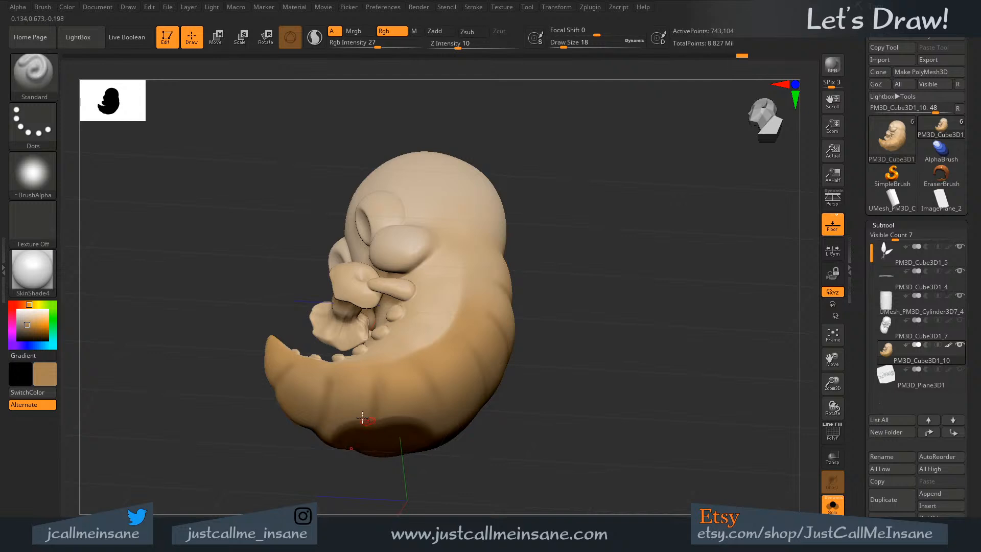
# - Darken the paint colour to a dull brown, RGB 153, 120, 77, and set the draw size to 14
pyautogui.click(45, 374)
pyautogui.moveTo(86, 384); pyautogui.dragTo(82, 386)
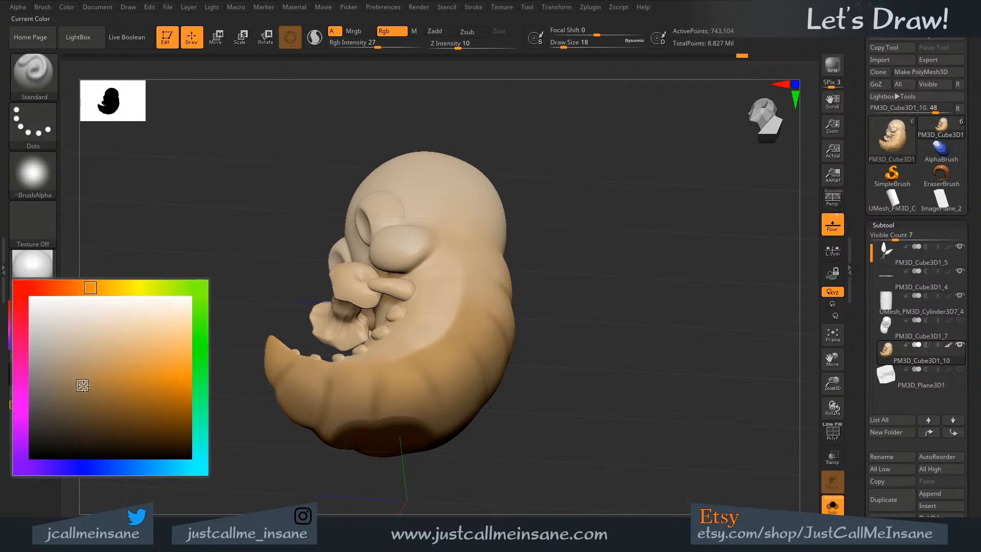
pyautogui.moveTo(357, 432); pyautogui.dragTo(291, 466, button='right')
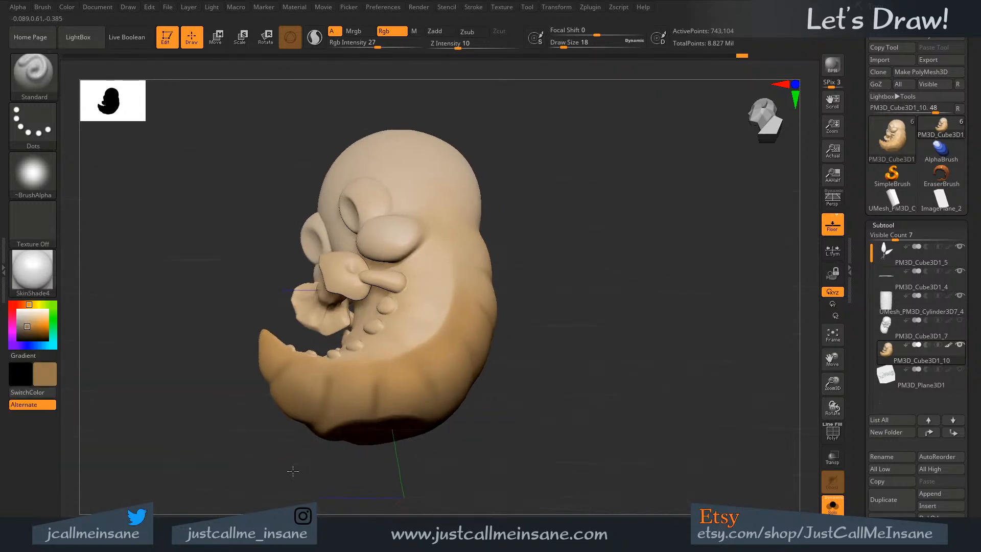
pyautogui.write('s14')
pyautogui.press('Return')
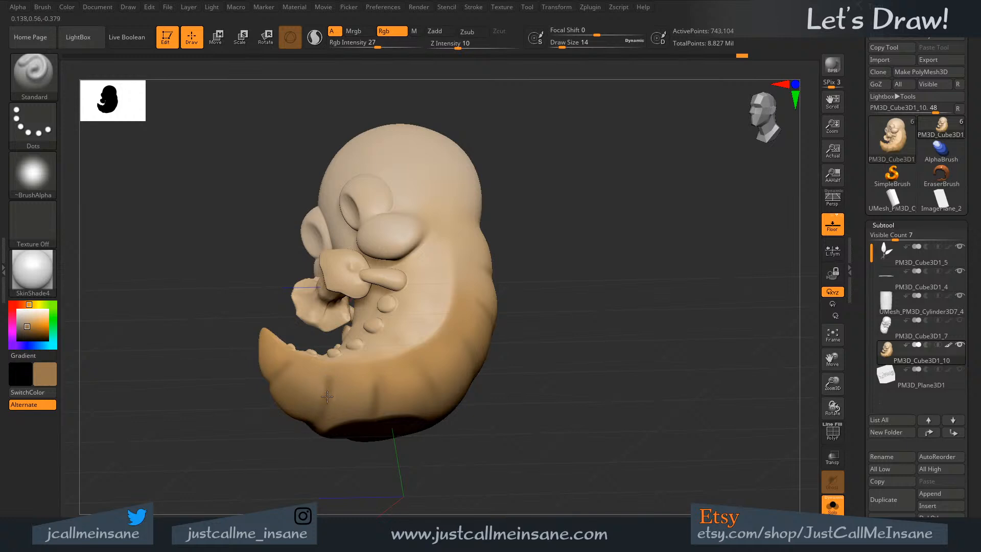
# - Paint the dull brown into the creases around the tail and along the belly folds
pyautogui.moveTo(327, 397); pyautogui.dragTo(292, 403, button='right')
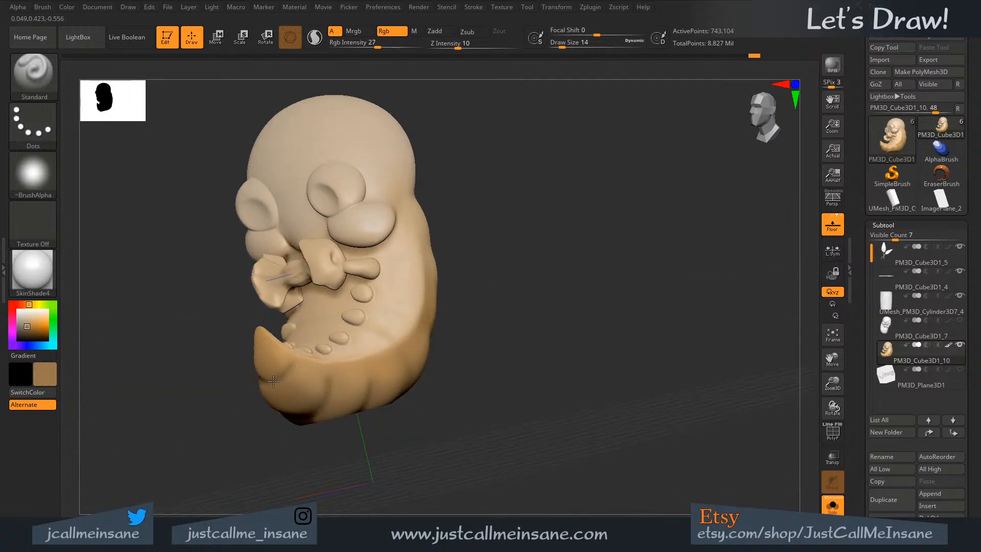
pyautogui.moveTo(393, 262); pyautogui.dragTo(485, 327, button='right')
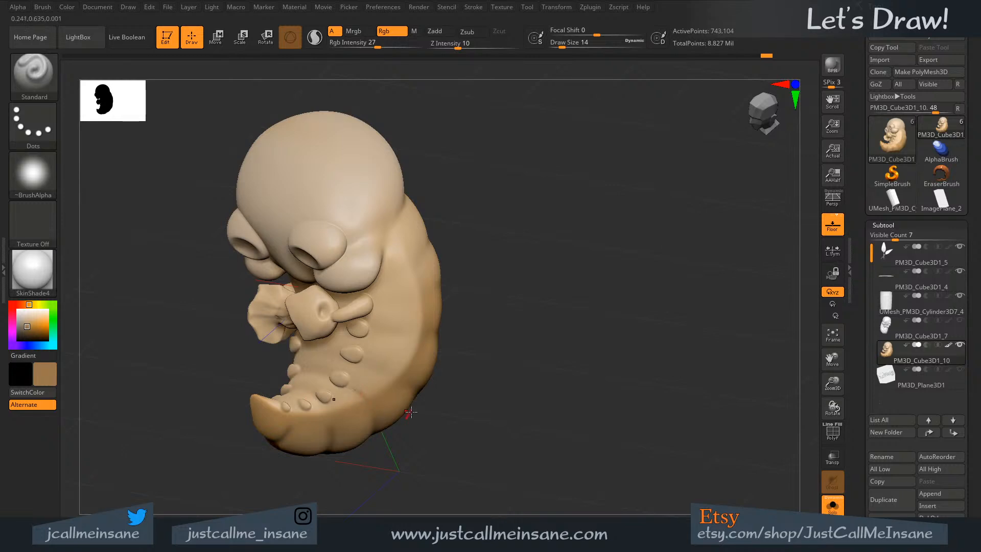
pyautogui.moveTo(356, 391); pyautogui.dragTo(322, 373, button='right')
pyautogui.moveTo(322, 374); pyautogui.dragTo(289, 364)
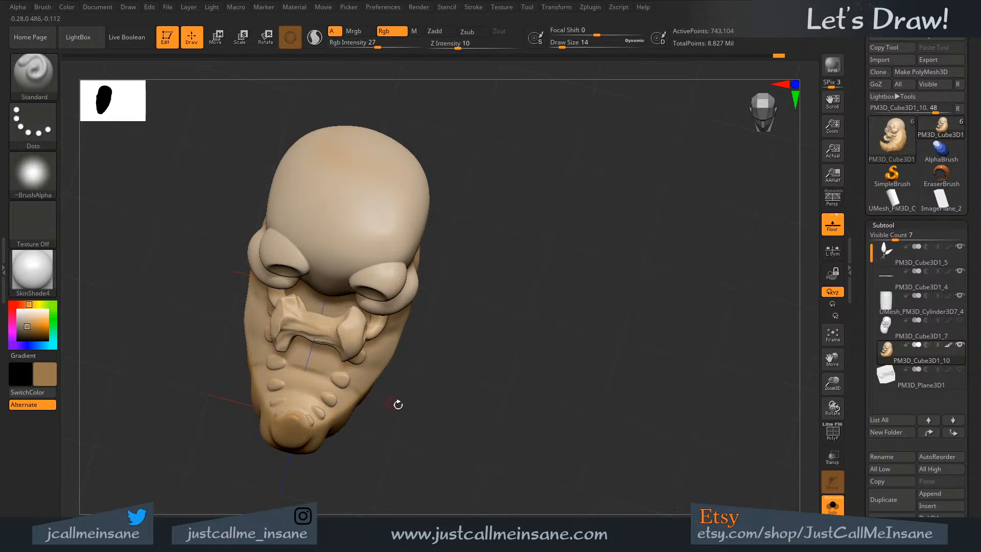
pyautogui.moveTo(397, 403); pyautogui.dragTo(216, 369, button='right')
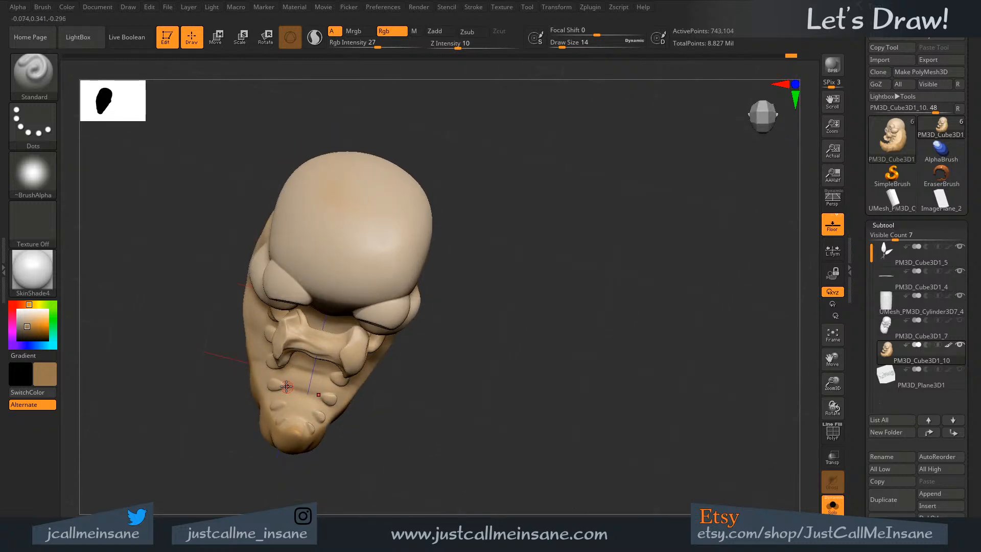
pyautogui.moveTo(422, 446); pyautogui.dragTo(268, 397, button='right')
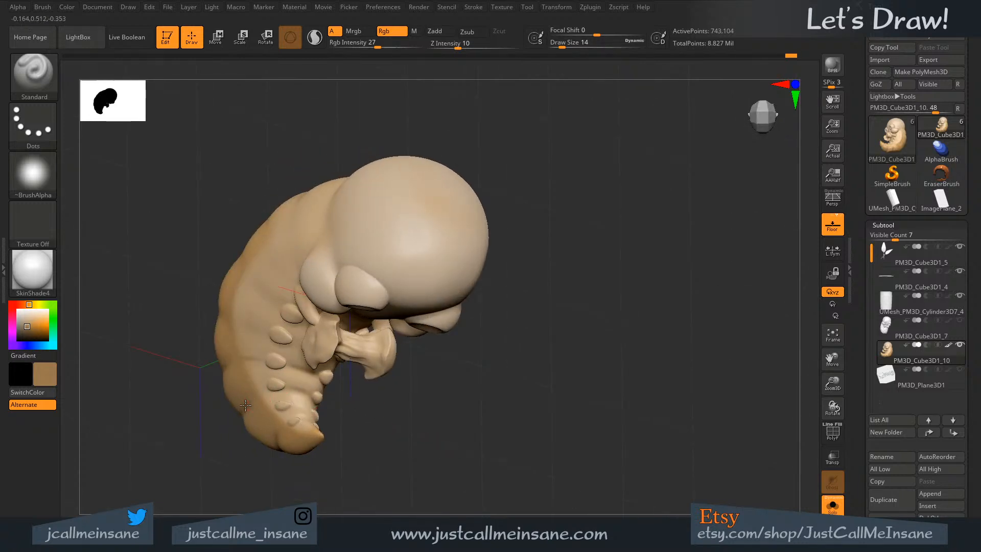
# - Set the draw size to 11 and paint fine crease lines on the opposite side of the tail and lower body
pyautogui.press('s')
pyautogui.click(256, 398)
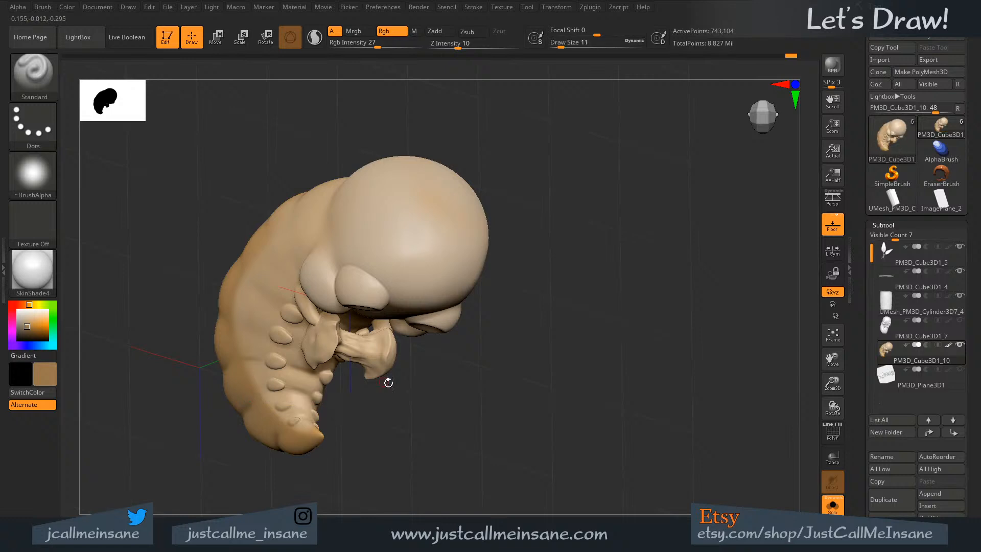
pyautogui.moveTo(440, 400)
pyautogui.mouseDown(button='right')
pyautogui.moveTo(469, 363)
pyautogui.moveTo(359, 355)
pyautogui.mouseUp(button='right')
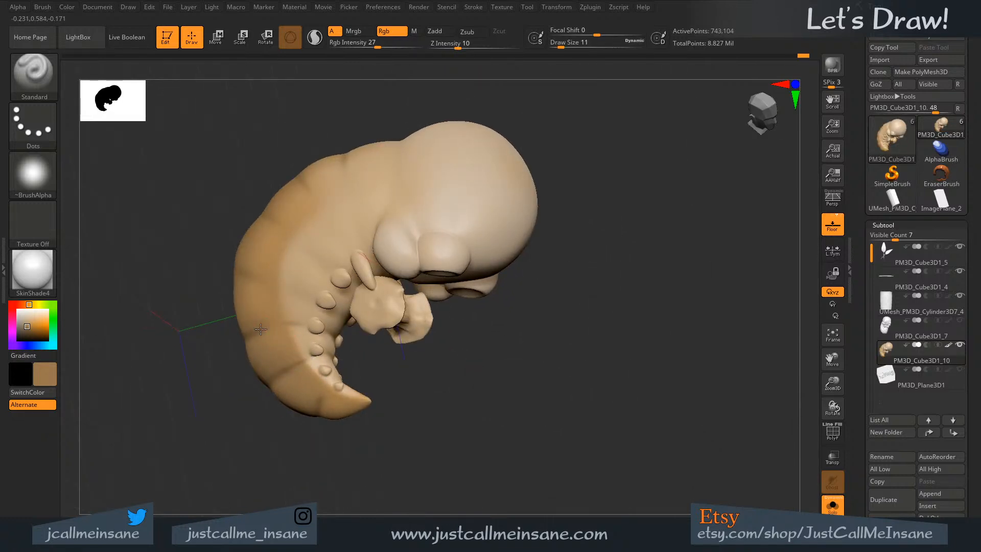
pyautogui.moveTo(284, 323); pyautogui.dragTo(300, 324)
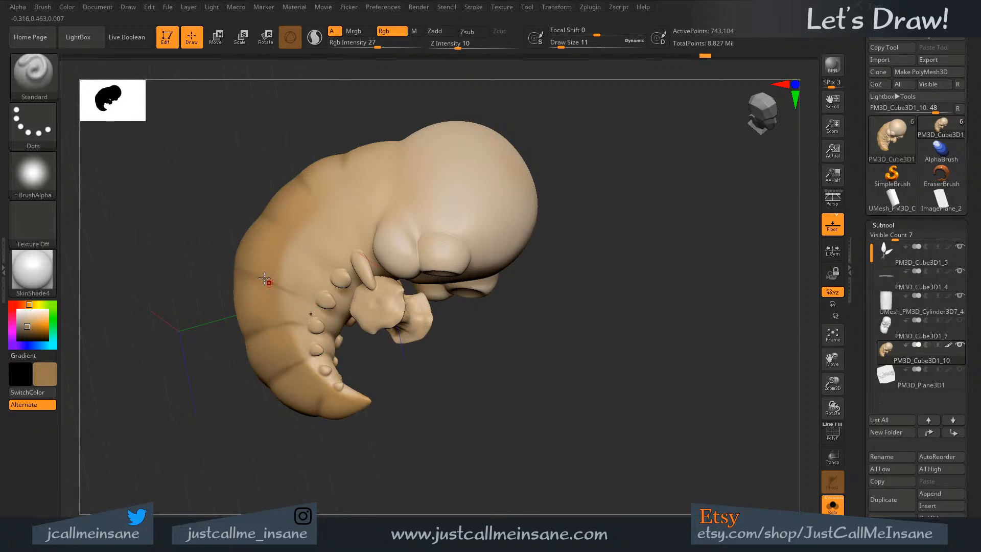
# - Extend the fine dull brown crease lines from the belly bumps around the sides of the body
pyautogui.moveTo(435, 377)
pyautogui.mouseDown()
pyautogui.moveTo(420, 362)
pyautogui.moveTo(438, 357)
pyautogui.moveTo(408, 341)
pyautogui.mouseUp()
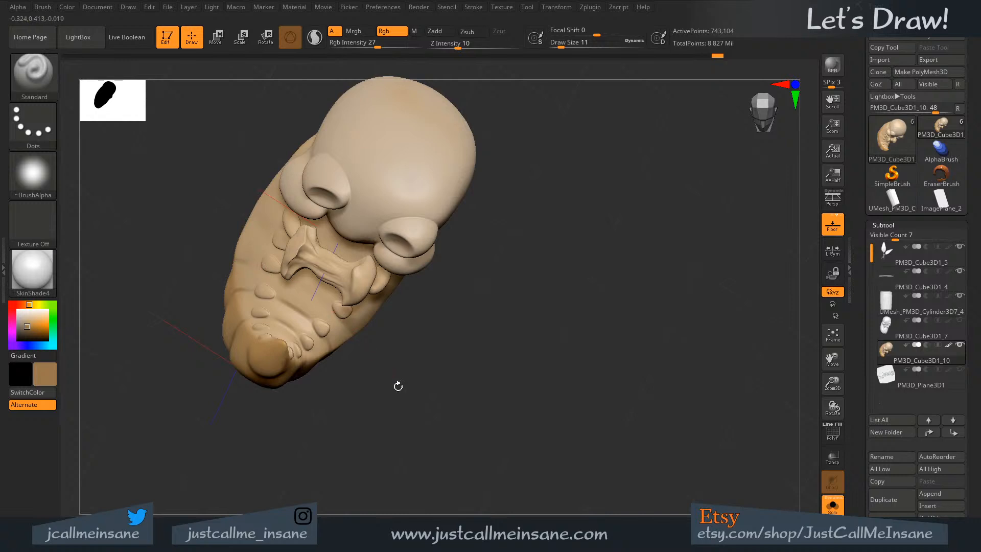
pyautogui.moveTo(399, 386)
pyautogui.mouseDown()
pyautogui.moveTo(394, 396)
pyautogui.moveTo(389, 384)
pyautogui.mouseUp()
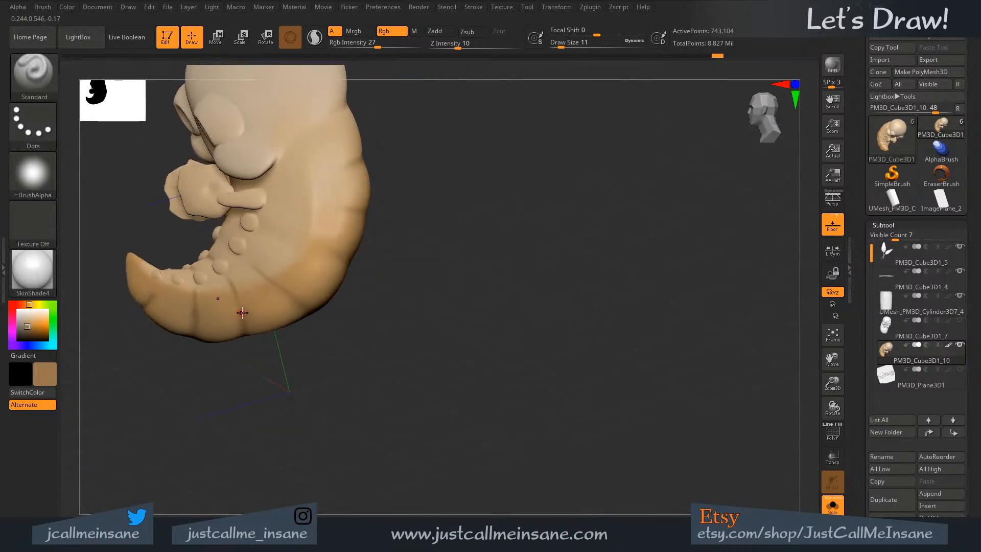
pyautogui.keyDown('alt'); pyautogui.moveTo(410, 360); pyautogui.dragTo(454, 440); pyautogui.keyUp('alt')
pyautogui.moveTo(443, 367); pyautogui.dragTo(335, 327)
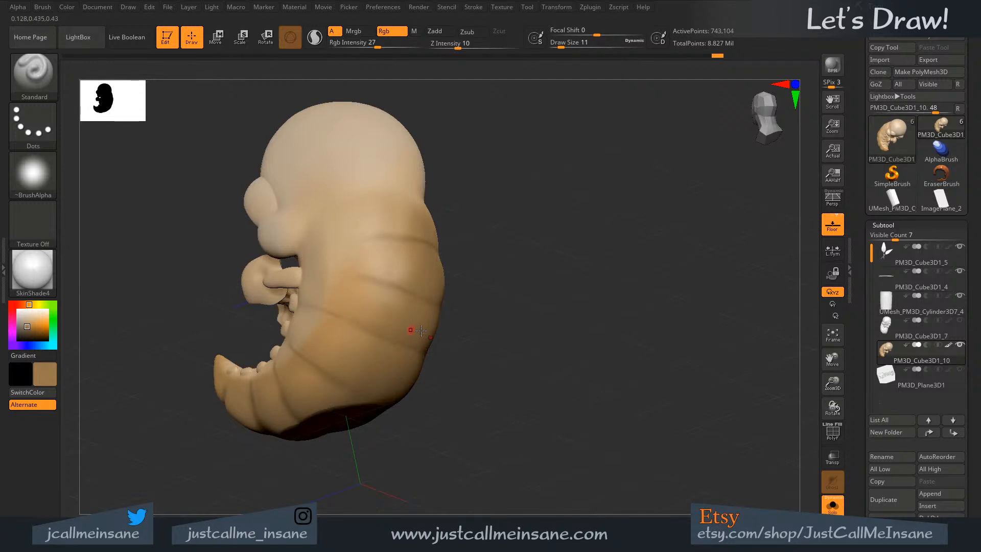
pyautogui.moveTo(492, 344)
pyautogui.mouseDown()
pyautogui.moveTo(510, 345)
pyautogui.moveTo(491, 337)
pyautogui.mouseUp()
pyautogui.moveTo(491, 325)
pyautogui.mouseDown()
pyautogui.moveTo(480, 326)
pyautogui.moveTo(495, 335)
pyautogui.moveTo(436, 283)
pyautogui.moveTo(480, 277)
pyautogui.mouseUp()
# - Choose a salmon red, set the draw size to 77 and paint it over the top of the head
pyautogui.click(41, 372)
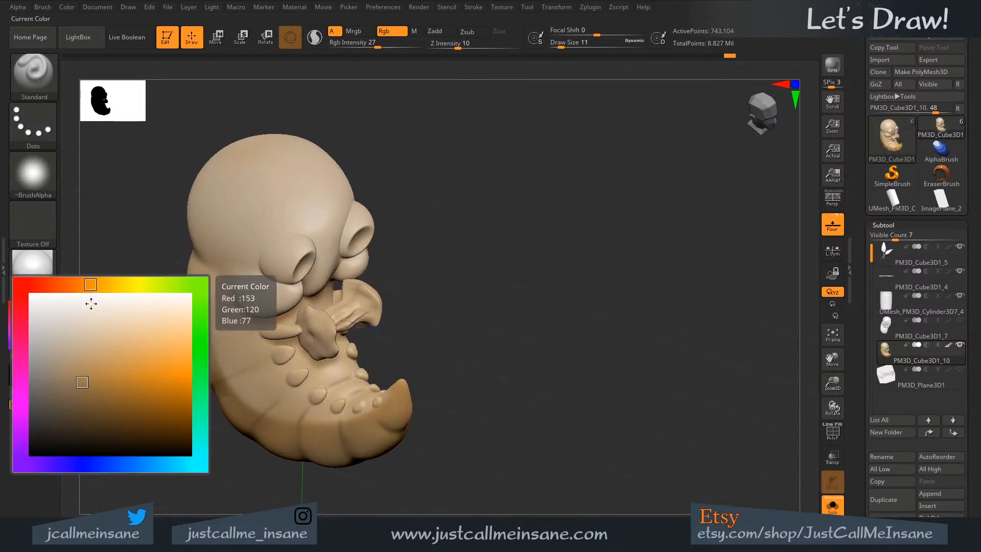
pyautogui.moveTo(80, 285); pyautogui.dragTo(71, 287)
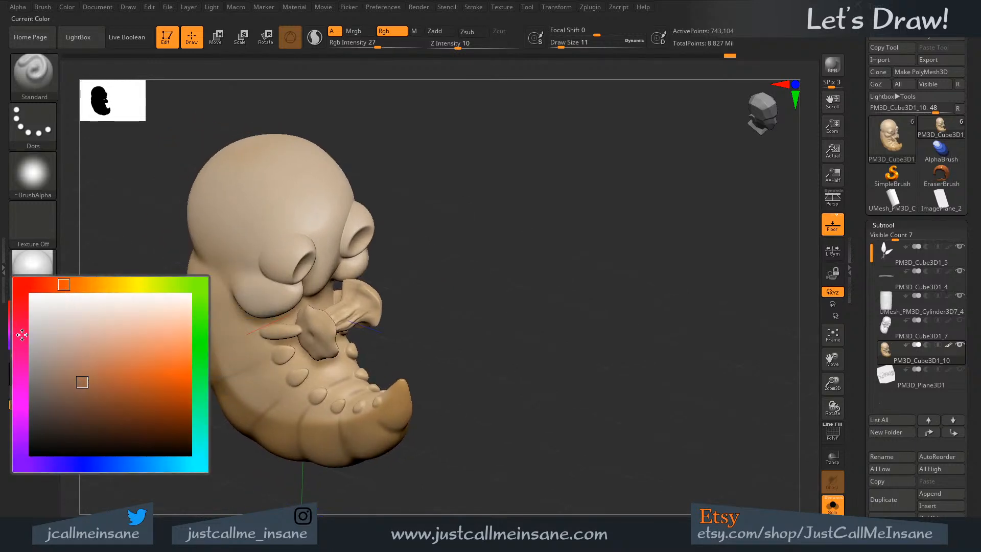
pyautogui.click(49, 286)
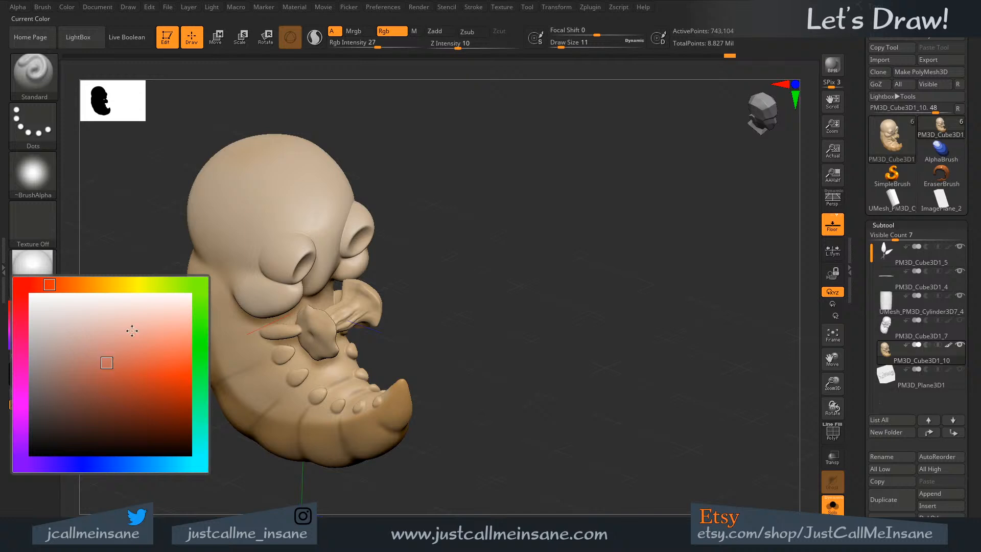
pyautogui.press('s')
pyautogui.moveTo(413, 202); pyautogui.dragTo(429, 203)
pyautogui.moveTo(257, 201)
pyautogui.mouseDown()
pyautogui.moveTo(287, 158)
pyautogui.moveTo(306, 155)
pyautogui.moveTo(265, 153)
pyautogui.moveTo(237, 191)
pyautogui.moveTo(320, 202)
pyautogui.moveTo(326, 220)
pyautogui.moveTo(320, 205)
pyautogui.mouseUp()
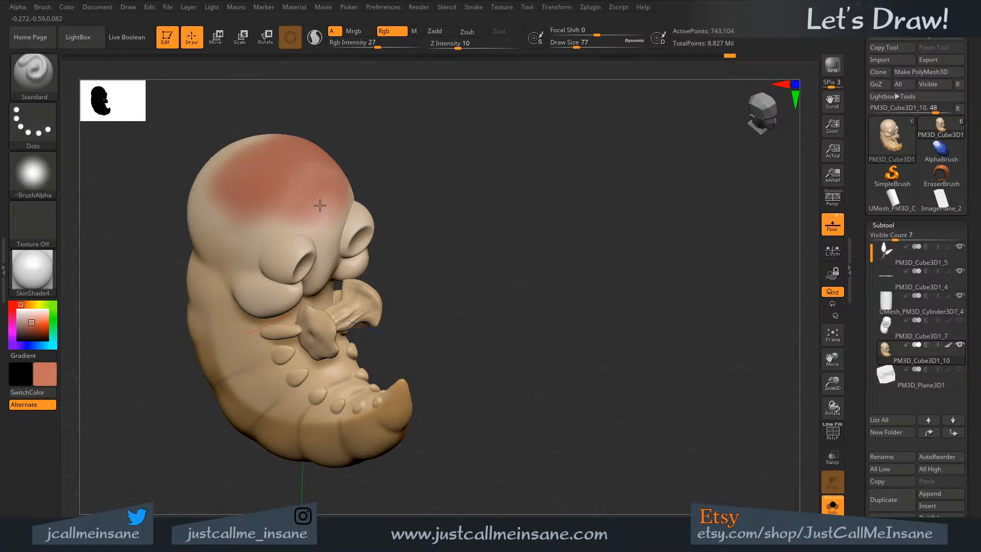
# - Set the draw size to 97 and RGB intensity to 50, and spread the salmon red down the forehead onto the eye bulges
pyautogui.moveTo(401, 220); pyautogui.dragTo(455, 182)
pyautogui.press('s')
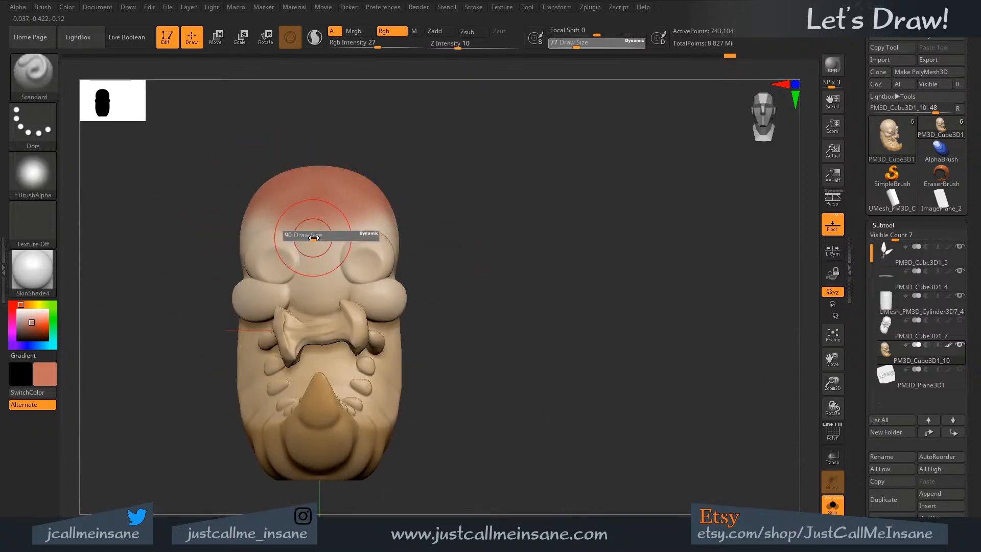
pyautogui.moveTo(311, 235); pyautogui.dragTo(315, 236)
pyautogui.moveTo(388, 48); pyautogui.dragTo(394, 47)
pyautogui.moveTo(286, 240)
pyautogui.mouseDown()
pyautogui.moveTo(322, 235)
pyautogui.moveTo(333, 222)
pyautogui.moveTo(294, 231)
pyautogui.moveTo(307, 290)
pyautogui.moveTo(318, 296)
pyautogui.mouseUp()
pyautogui.moveTo(409, 220); pyautogui.dragTo(491, 190)
pyautogui.moveTo(236, 241)
pyautogui.mouseDown()
pyautogui.moveTo(190, 221)
pyautogui.moveTo(190, 190)
pyautogui.mouseUp()
pyautogui.keyDown('alt'); pyautogui.moveTo(292, 137); pyautogui.dragTo(426, 157); pyautogui.keyUp('alt')
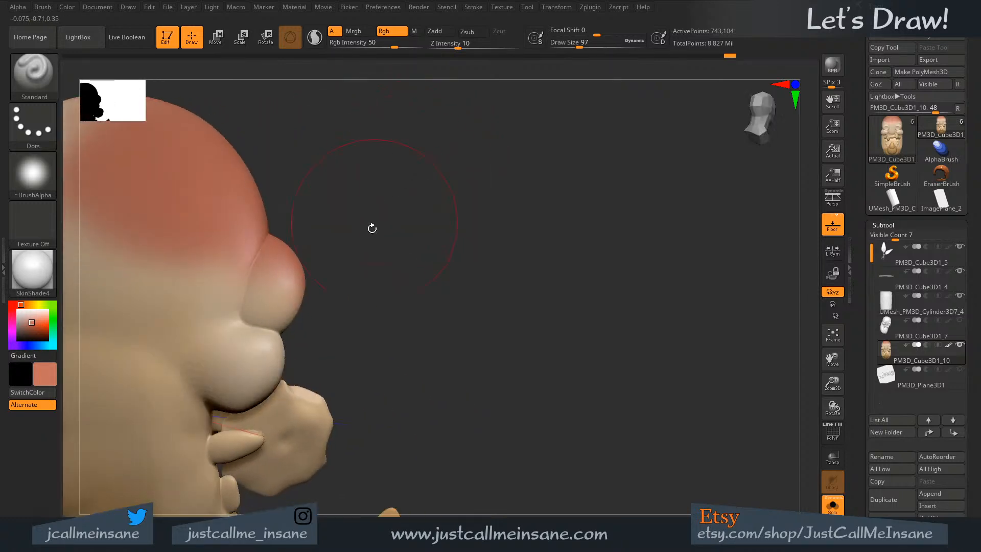
# - Paint the salmon red over the back and sides of the head, the eye bulges and the cheeks
pyautogui.keyDown('alt'); pyautogui.moveTo(354, 348); pyautogui.dragTo(480, 271); pyautogui.keyUp('alt')
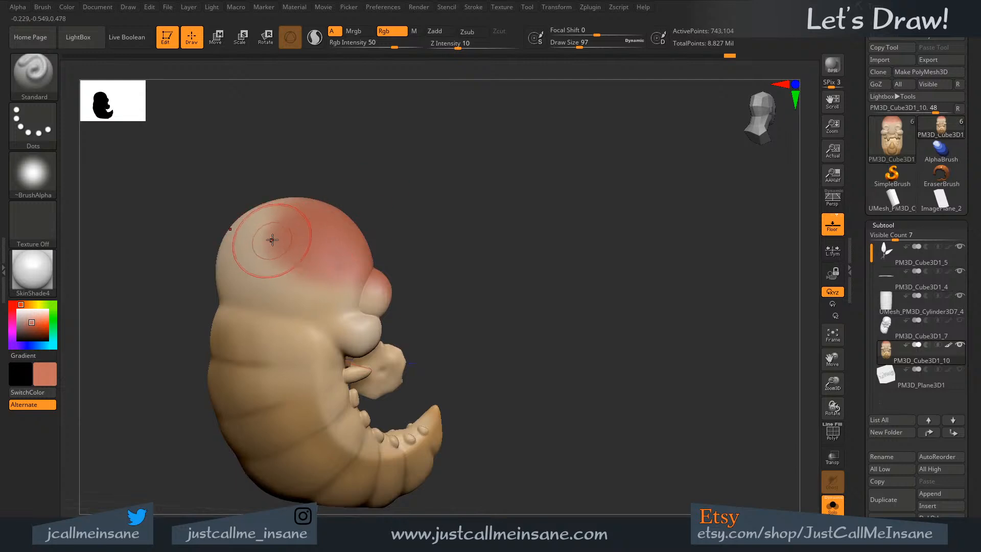
pyautogui.moveTo(266, 213)
pyautogui.mouseDown()
pyautogui.moveTo(227, 255)
pyautogui.moveTo(256, 278)
pyautogui.moveTo(383, 295)
pyautogui.moveTo(229, 261)
pyautogui.moveTo(245, 291)
pyautogui.moveTo(272, 291)
pyautogui.mouseUp()
pyautogui.moveTo(482, 301); pyautogui.dragTo(436, 302)
pyautogui.moveTo(347, 319); pyautogui.dragTo(367, 315)
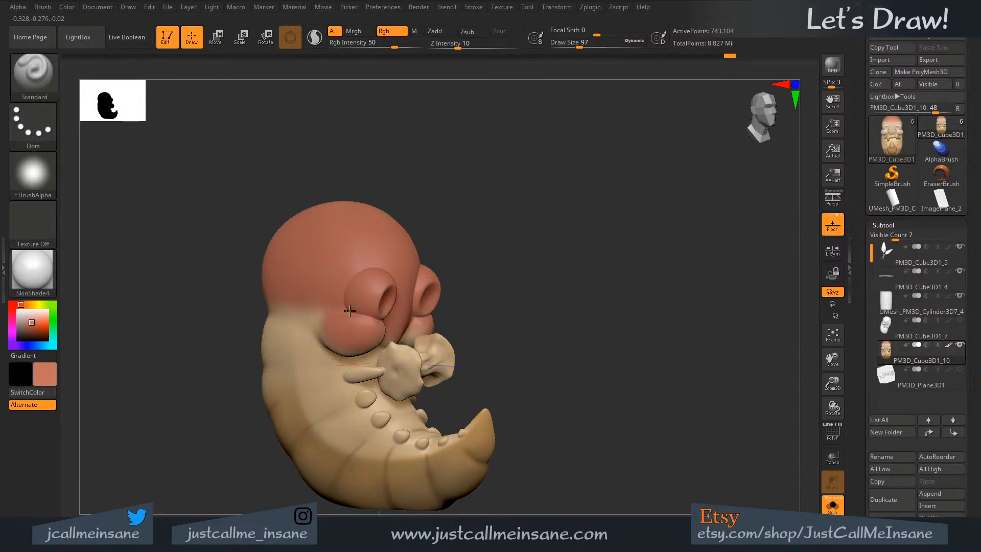
pyautogui.keyDown('shift'); pyautogui.moveTo(490, 254); pyautogui.dragTo(554, 264); pyautogui.keyUp('shift')
pyautogui.press('s')
pyautogui.moveTo(554, 263)
pyautogui.mouseDown()
pyautogui.moveTo(541, 264)
pyautogui.moveTo(596, 330)
pyautogui.mouseUp()
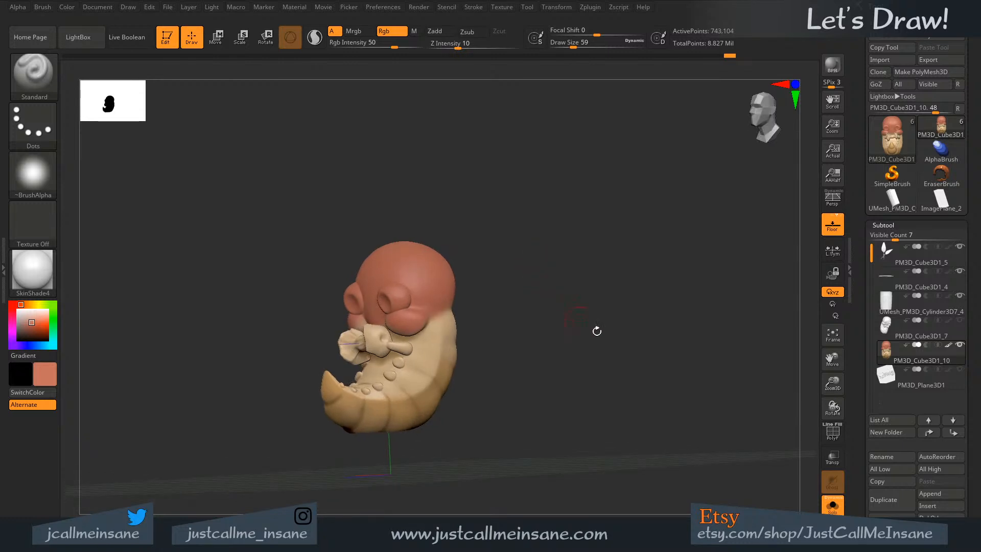
pyautogui.click(832, 504)
pyautogui.keyDown('alt'); pyautogui.moveTo(517, 460); pyautogui.dragTo(603, 378); pyautogui.keyUp('alt')
# - Undo all the salmon red painting on the head, back to the plain peach base
pyautogui.hotkey('ctrl', 'shift', 's')
pyautogui.hotkey('ctrl', 'z')
pyautogui.hotkey('ctrl', 'z')
pyautogui.hotkey('ctrl', 'z')
pyautogui.hotkey('ctrl', 'z')
pyautogui.hotkey('ctrl', 'z')
pyautogui.hotkey('ctrl', 'z')
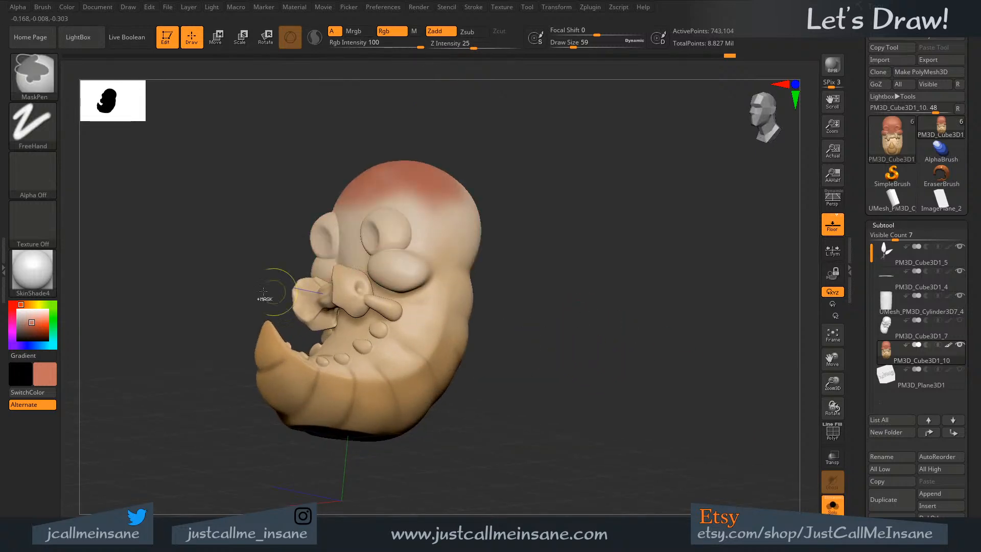
# - Choose a bright orange and start painting it on the side of the head
pyautogui.click(51, 371)
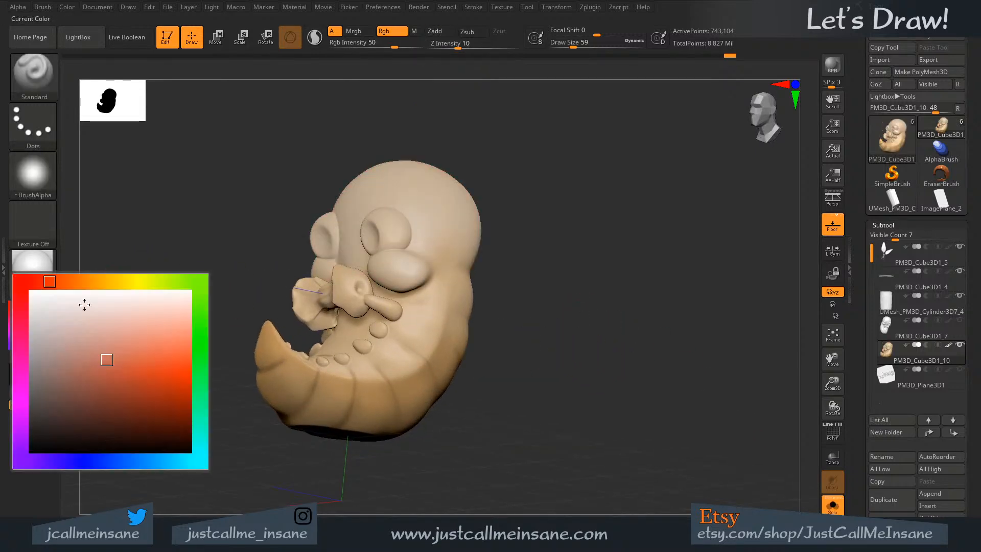
pyautogui.click(64, 282)
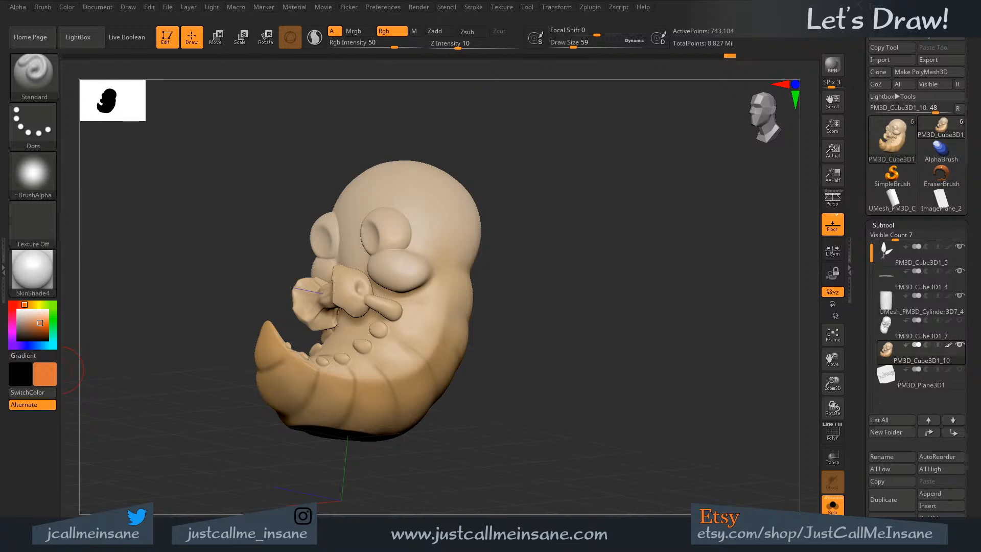
pyautogui.keyDown('alt'); pyautogui.moveTo(538, 263); pyautogui.dragTo(454, 243); pyautogui.keyUp('alt')
pyautogui.keyDown('alt'); pyautogui.moveTo(531, 310); pyautogui.dragTo(543, 403); pyautogui.keyUp('alt')
pyautogui.moveTo(413, 241)
pyautogui.mouseDown()
pyautogui.moveTo(393, 249)
pyautogui.moveTo(383, 236)
pyautogui.moveTo(449, 224)
pyautogui.moveTo(419, 255)
pyautogui.moveTo(357, 286)
pyautogui.moveTo(424, 215)
pyautogui.moveTo(442, 280)
pyautogui.mouseUp()
# - Set the draw size to 149 and spread the orange over the crown, eye bulges and back of the head
pyautogui.press(']')
pyautogui.press(']')
pyautogui.press(']')
pyautogui.press(']')
pyautogui.press(']')
pyautogui.press(']')
pyautogui.press(']')
pyautogui.press(']')
pyautogui.press(']')
pyautogui.moveTo(441, 199)
pyautogui.mouseDown()
pyautogui.moveTo(495, 213)
pyautogui.moveTo(363, 191)
pyautogui.moveTo(450, 129)
pyautogui.mouseUp()
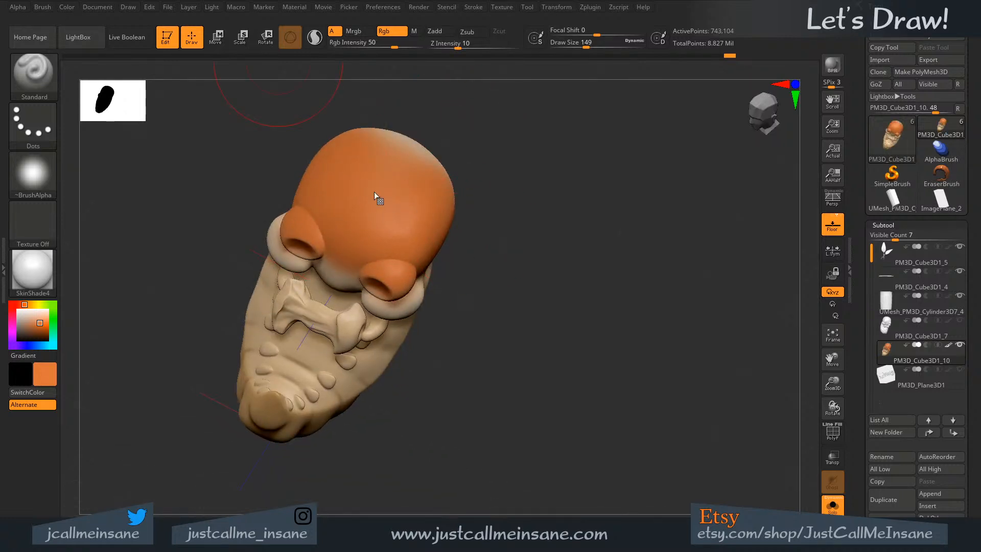
pyautogui.moveTo(517, 232)
pyautogui.mouseDown()
pyautogui.moveTo(436, 206)
pyautogui.moveTo(473, 242)
pyautogui.moveTo(358, 271)
pyautogui.moveTo(487, 239)
pyautogui.mouseUp()
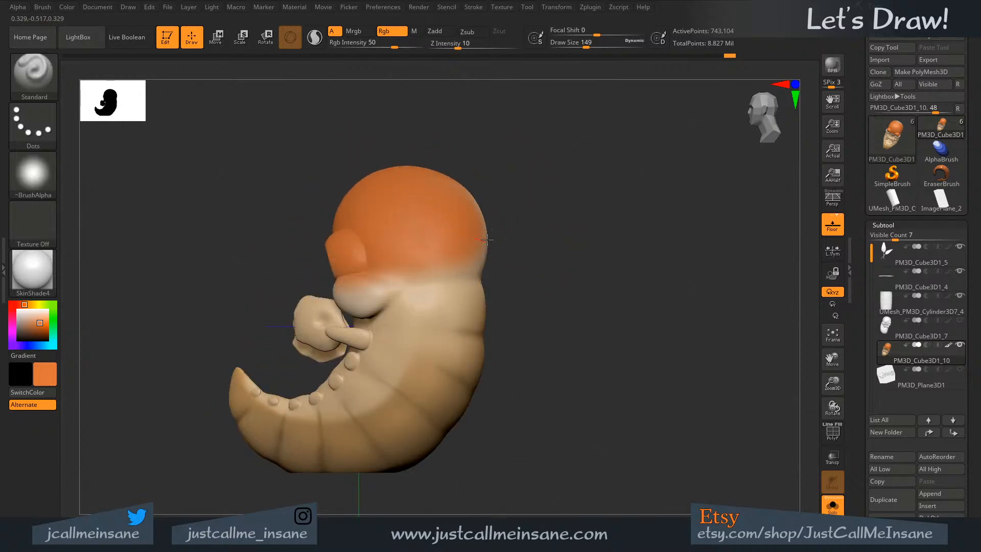
pyautogui.moveTo(549, 195)
pyautogui.mouseDown()
pyautogui.moveTo(497, 195)
pyautogui.moveTo(489, 237)
pyautogui.moveTo(418, 252)
pyautogui.mouseUp()
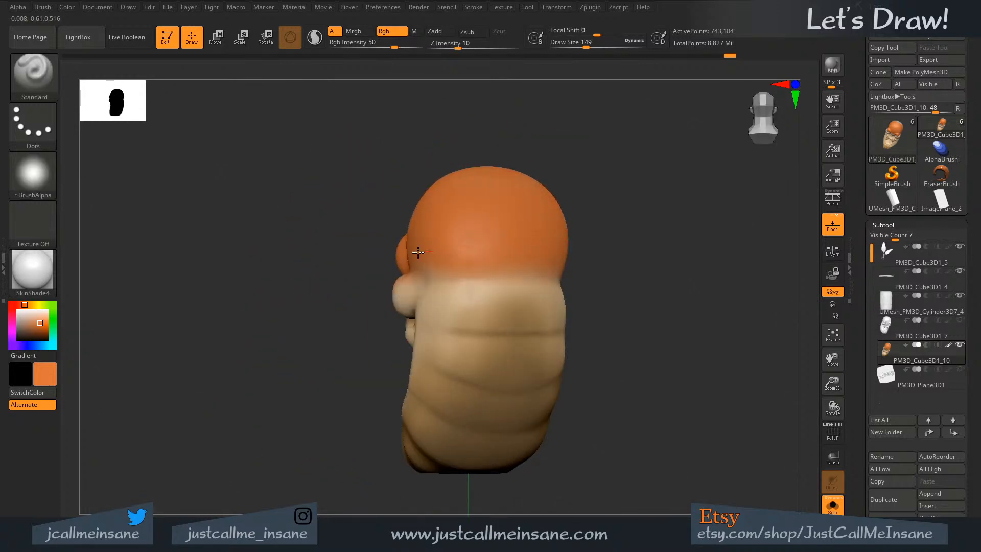
# - Set the draw size to 62 and paint the orange over the lower face, cheeks and the head's edge at the neck
pyautogui.moveTo(577, 176)
pyautogui.mouseDown()
pyautogui.moveTo(610, 172)
pyautogui.moveTo(591, 175)
pyautogui.mouseUp()
pyautogui.press('s')
pyautogui.moveTo(580, 221); pyautogui.dragTo(564, 221)
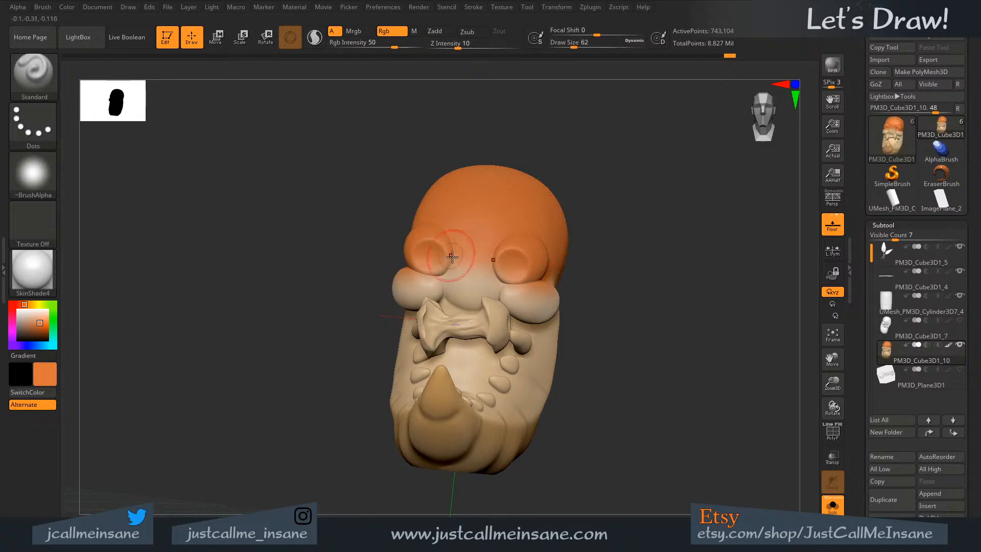
pyautogui.moveTo(460, 271)
pyautogui.mouseDown()
pyautogui.moveTo(473, 266)
pyautogui.moveTo(444, 288)
pyautogui.moveTo(416, 278)
pyautogui.moveTo(404, 291)
pyautogui.moveTo(426, 285)
pyautogui.mouseUp()
pyautogui.moveTo(568, 274); pyautogui.dragTo(597, 277)
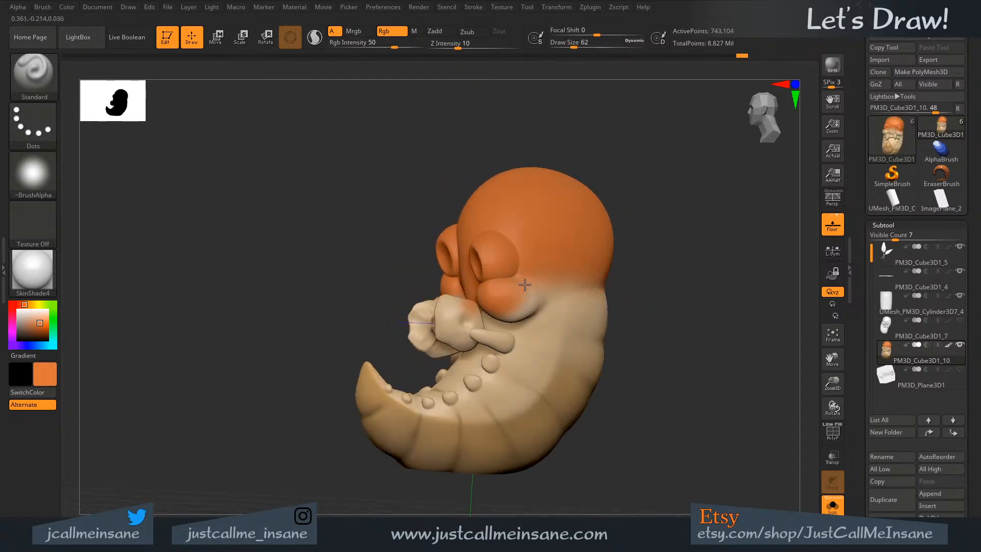
pyautogui.moveTo(525, 285); pyautogui.dragTo(594, 271)
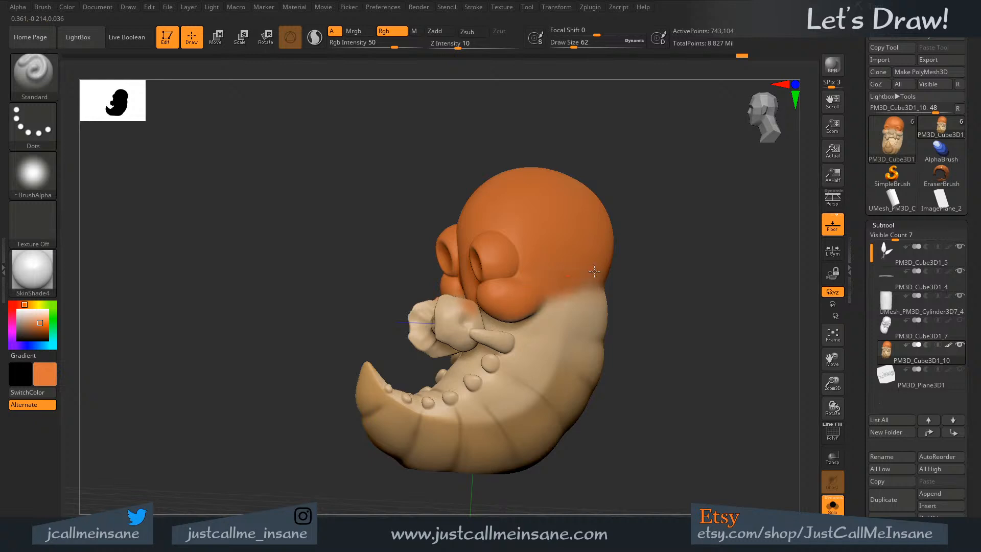
pyautogui.moveTo(677, 241); pyautogui.dragTo(619, 269)
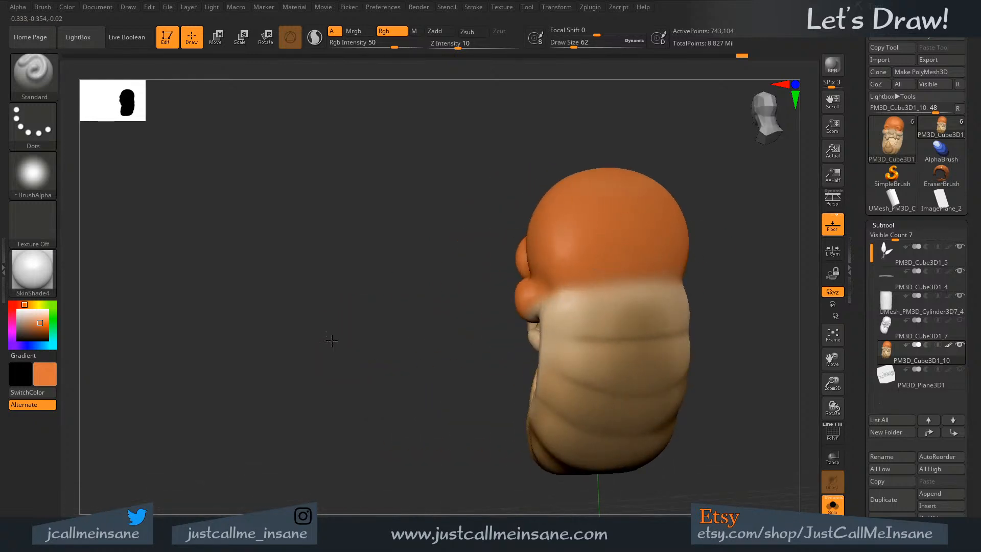
pyautogui.moveTo(332, 341)
pyautogui.mouseDown()
pyautogui.moveTo(418, 339)
pyautogui.moveTo(466, 306)
pyautogui.moveTo(377, 328)
pyautogui.moveTo(445, 257)
pyautogui.mouseUp()
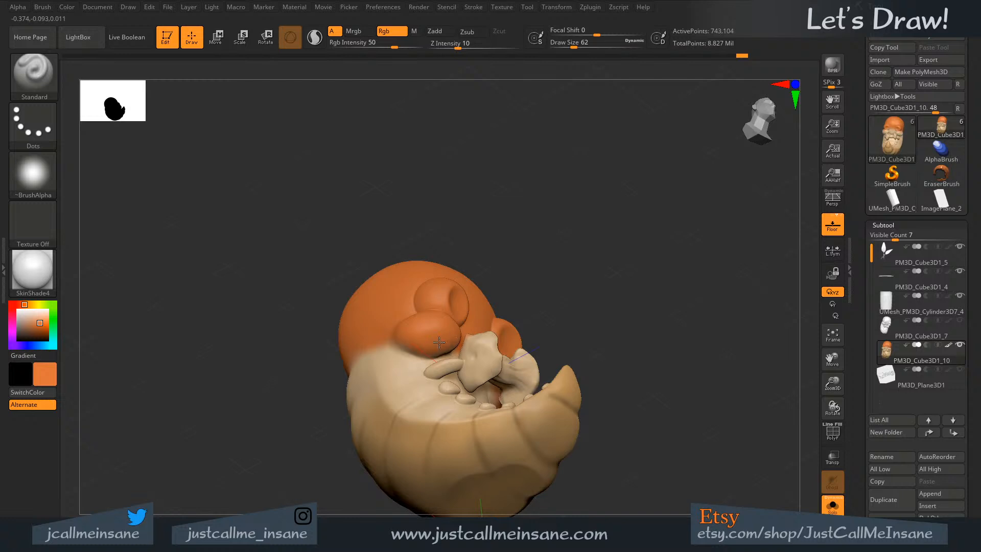
pyautogui.moveTo(564, 201); pyautogui.dragTo(468, 324)
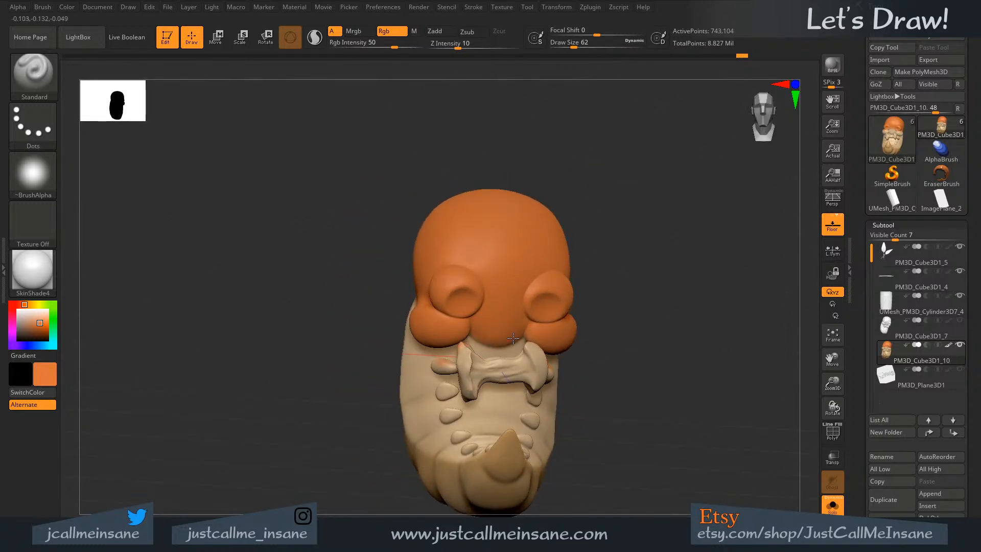
# - Examine the mesh wireframe around the face and hide it again
pyautogui.moveTo(498, 269)
pyautogui.keyDown('alt'); pyautogui.mouseDown(button='right')
pyautogui.moveTo(495, 256)
pyautogui.moveTo(491, 378)
pyautogui.moveTo(480, 287)
pyautogui.mouseUp(button='right'); pyautogui.keyUp('alt')
pyautogui.moveTo(808, 430); pyautogui.dragTo(899, 433)
pyautogui.click(833, 437)
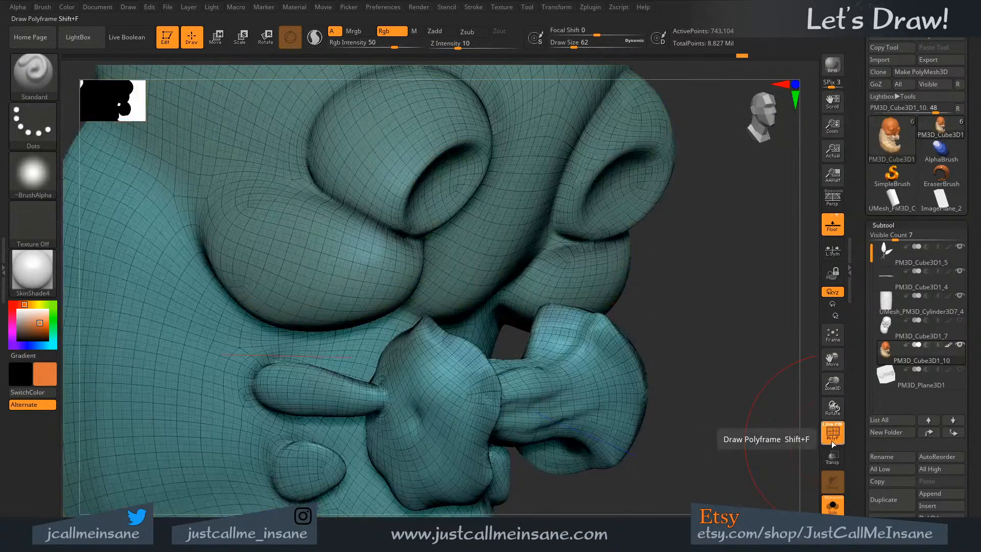
pyautogui.click(832, 437)
# - Set the draw size to 13 and paint orange along the lower edge of the face between the cheeks
pyautogui.moveTo(710, 319); pyautogui.dragTo(628, 307)
pyautogui.press('s')
pyautogui.moveTo(409, 280); pyautogui.dragTo(396, 281)
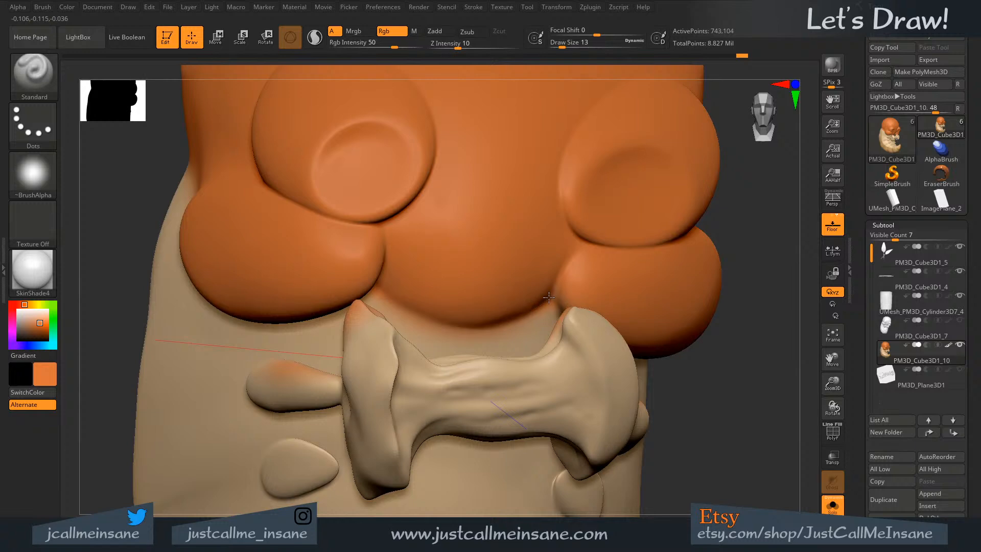
pyautogui.moveTo(559, 286)
pyautogui.mouseDown(button='right')
pyautogui.moveTo(484, 287)
pyautogui.moveTo(462, 267)
pyautogui.mouseUp(button='right')
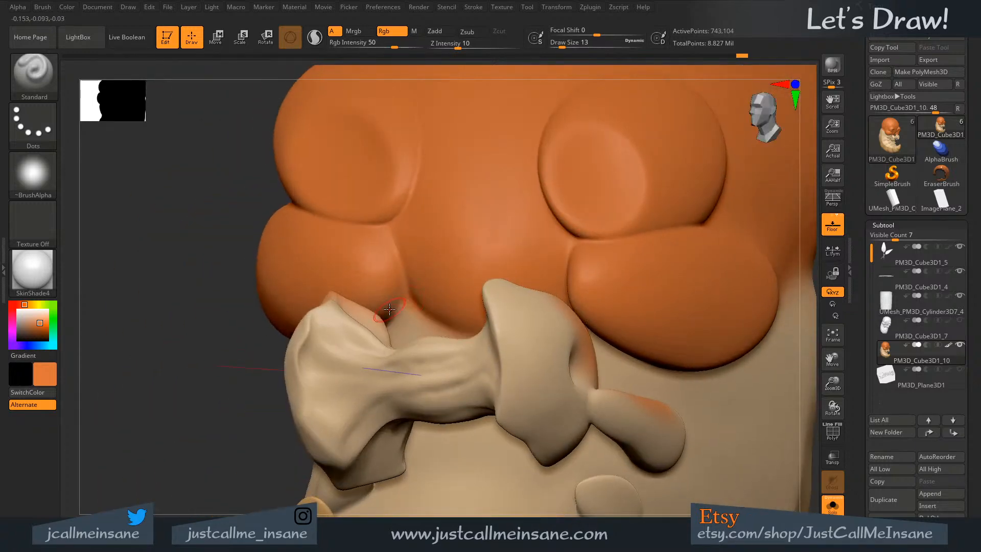
# - Mask the front of the bone-shaped piece held below the face and set the draw size to 9
pyautogui.moveTo(409, 287)
pyautogui.mouseDown(button='right')
pyautogui.moveTo(412, 339)
pyautogui.moveTo(429, 367)
pyautogui.mouseUp(button='right')
pyautogui.moveTo(356, 384)
pyautogui.keyDown('ctrl'); pyautogui.mouseDown()
pyautogui.moveTo(335, 454)
pyautogui.moveTo(360, 424)
pyautogui.moveTo(394, 413)
pyautogui.moveTo(460, 444)
pyautogui.moveTo(422, 422)
pyautogui.moveTo(430, 422)
pyautogui.moveTo(341, 409)
pyautogui.moveTo(364, 421)
pyautogui.mouseUp(); pyautogui.keyUp('ctrl')
pyautogui.press('s')
pyautogui.press('s')
# - Mask the front and outer surface of one flared end of the bone-shaped piece, up to the arm
pyautogui.moveTo(565, 422)
pyautogui.keyDown('alt'); pyautogui.mouseDown(button='right')
pyautogui.moveTo(455, 352)
pyautogui.moveTo(423, 368)
pyautogui.mouseUp(button='right'); pyautogui.keyUp('alt')
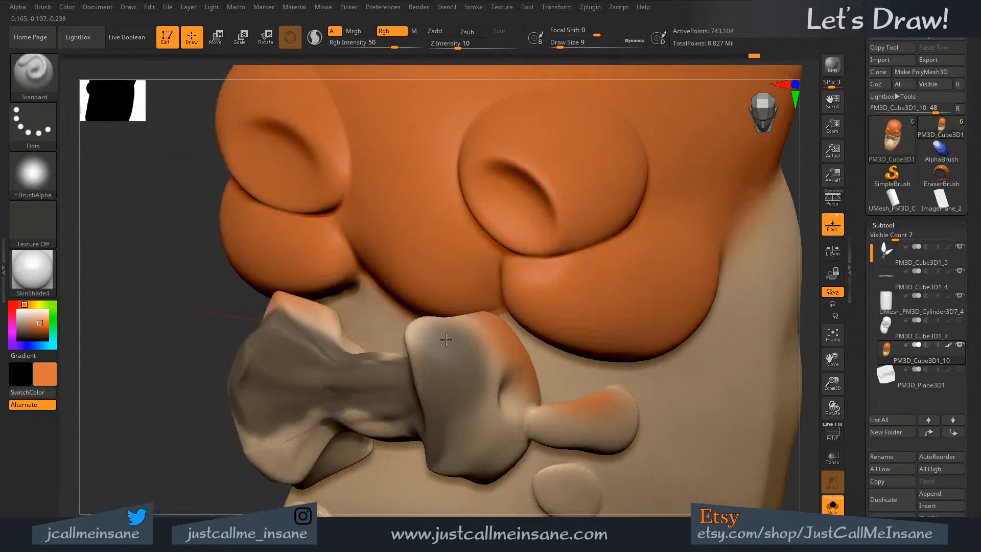
pyautogui.moveTo(465, 445)
pyautogui.keyDown('ctrl'); pyautogui.mouseDown()
pyautogui.moveTo(464, 408)
pyautogui.moveTo(451, 456)
pyautogui.moveTo(491, 429)
pyautogui.moveTo(476, 401)
pyautogui.mouseUp(); pyautogui.keyUp('ctrl')
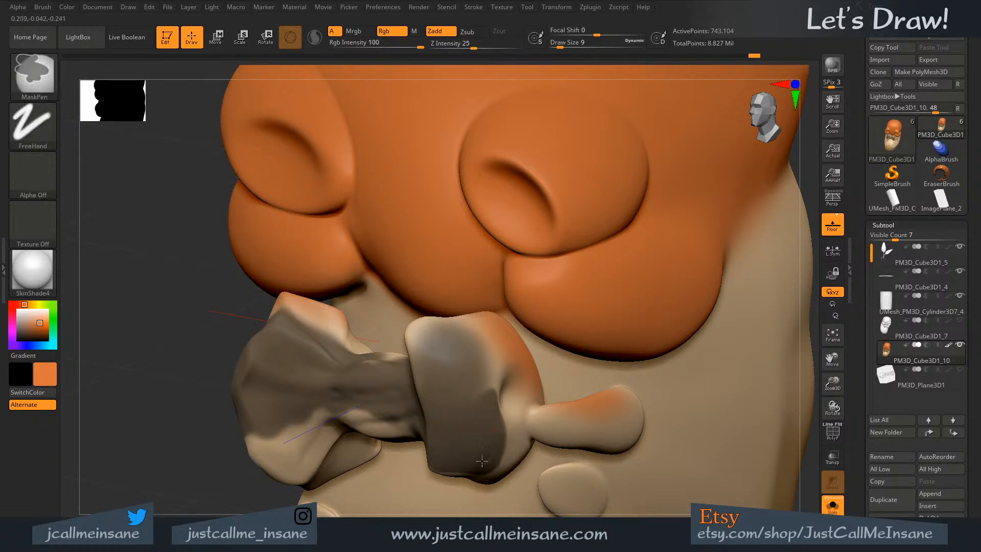
pyautogui.moveTo(492, 456)
pyautogui.keyDown('ctrl'); pyautogui.mouseDown()
pyautogui.moveTo(533, 397)
pyautogui.moveTo(506, 396)
pyautogui.moveTo(495, 379)
pyautogui.moveTo(420, 372)
pyautogui.mouseUp(); pyautogui.keyUp('ctrl')
pyautogui.moveTo(471, 370); pyautogui.dragTo(453, 328, button='right')
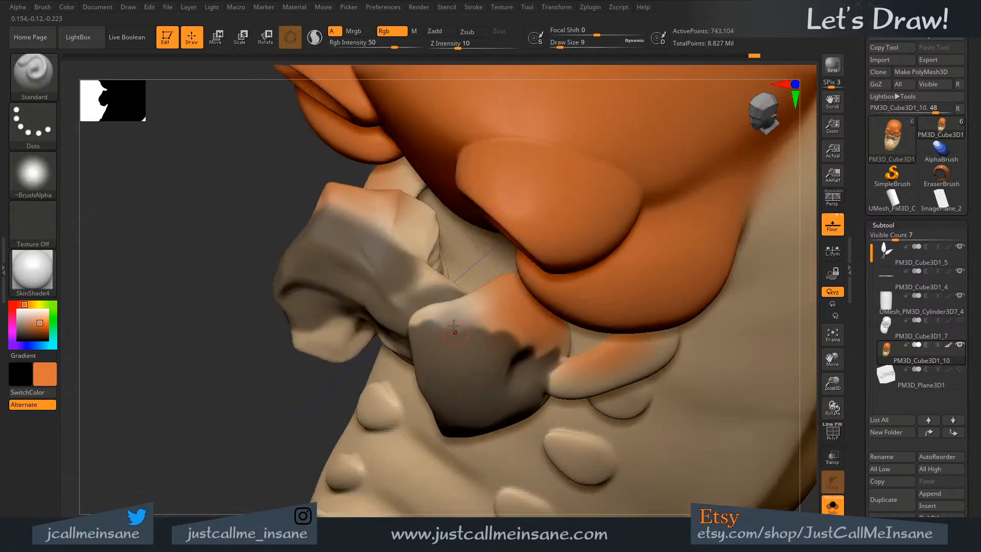
pyautogui.moveTo(426, 321)
pyautogui.keyDown('ctrl'); pyautogui.mouseDown()
pyautogui.moveTo(473, 304)
pyautogui.moveTo(461, 335)
pyautogui.mouseUp(); pyautogui.keyUp('ctrl')
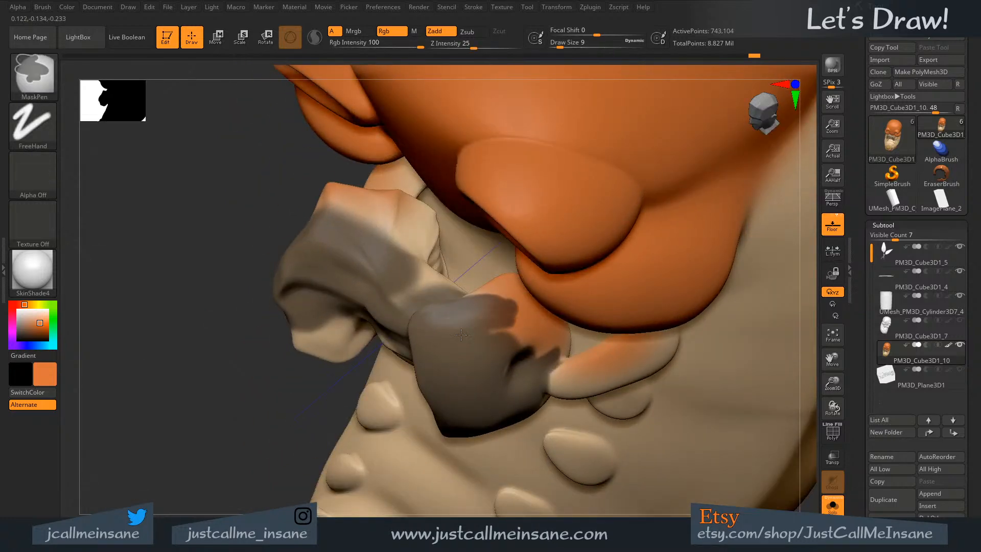
pyautogui.keyDown('ctrl'); pyautogui.moveTo(544, 346); pyautogui.dragTo(527, 314); pyautogui.keyUp('ctrl')
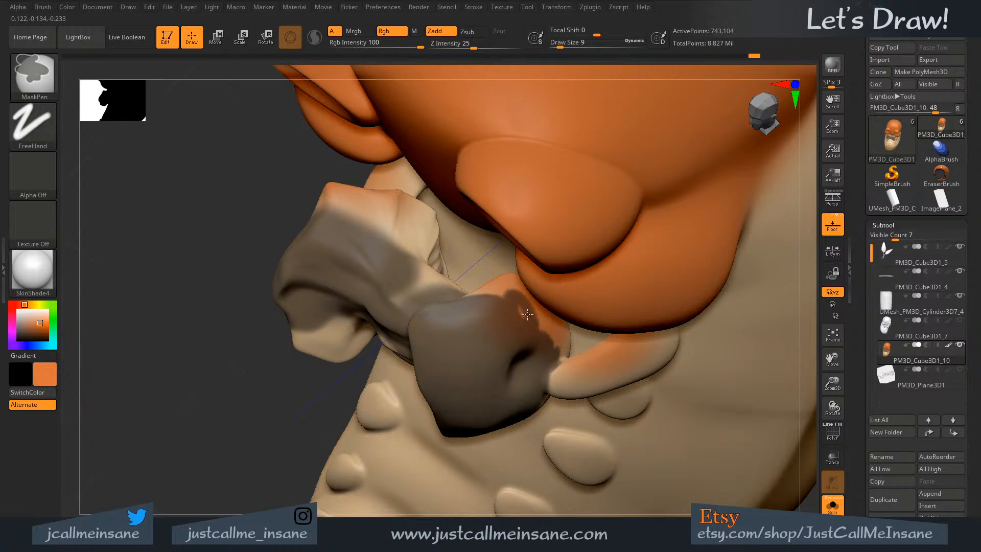
# - Extend the mask over the other flared end of the bone-shaped piece and the folds beneath it
pyautogui.moveTo(452, 322)
pyautogui.mouseDown(button='right')
pyautogui.moveTo(464, 339)
pyautogui.moveTo(449, 339)
pyautogui.mouseUp(button='right')
pyautogui.moveTo(442, 337)
pyautogui.keyDown('ctrl'); pyautogui.mouseDown()
pyautogui.moveTo(451, 311)
pyautogui.moveTo(441, 276)
pyautogui.moveTo(426, 292)
pyautogui.mouseUp(); pyautogui.keyUp('ctrl')
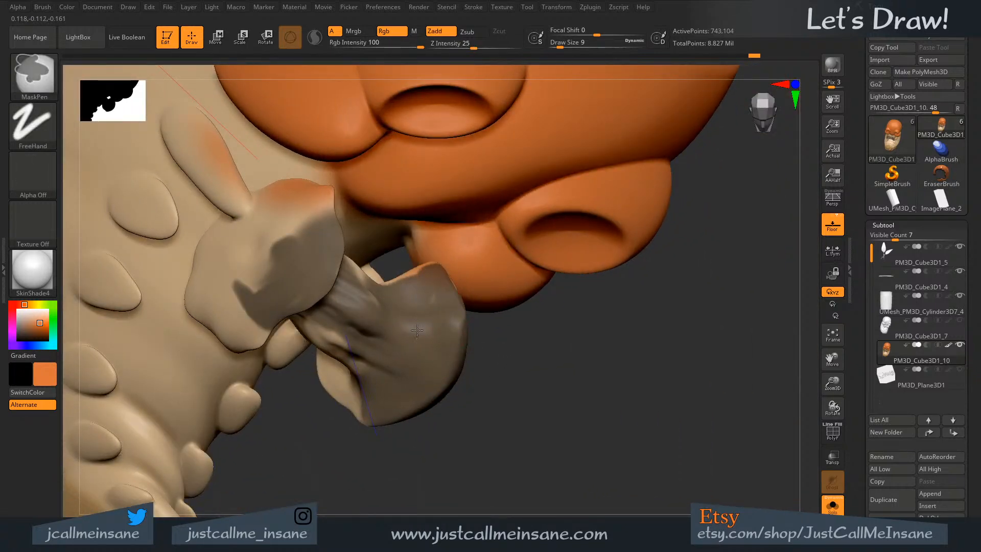
pyautogui.moveTo(362, 379)
pyautogui.keyDown('ctrl'); pyautogui.mouseDown()
pyautogui.moveTo(342, 363)
pyautogui.moveTo(355, 411)
pyautogui.moveTo(333, 375)
pyautogui.mouseUp(); pyautogui.keyUp('ctrl')
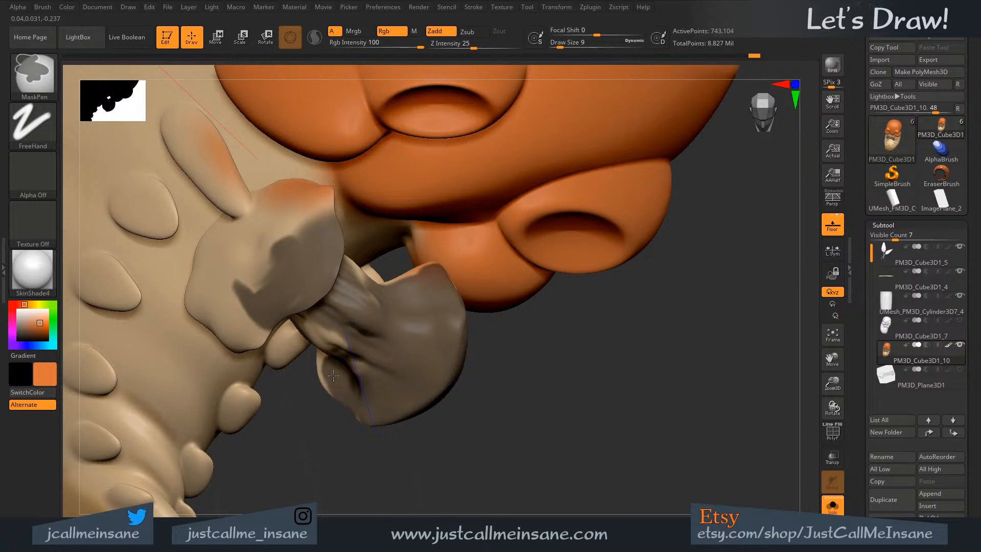
pyautogui.keyDown('ctrl'); pyautogui.moveTo(329, 326); pyautogui.dragTo(317, 329); pyautogui.keyUp('ctrl')
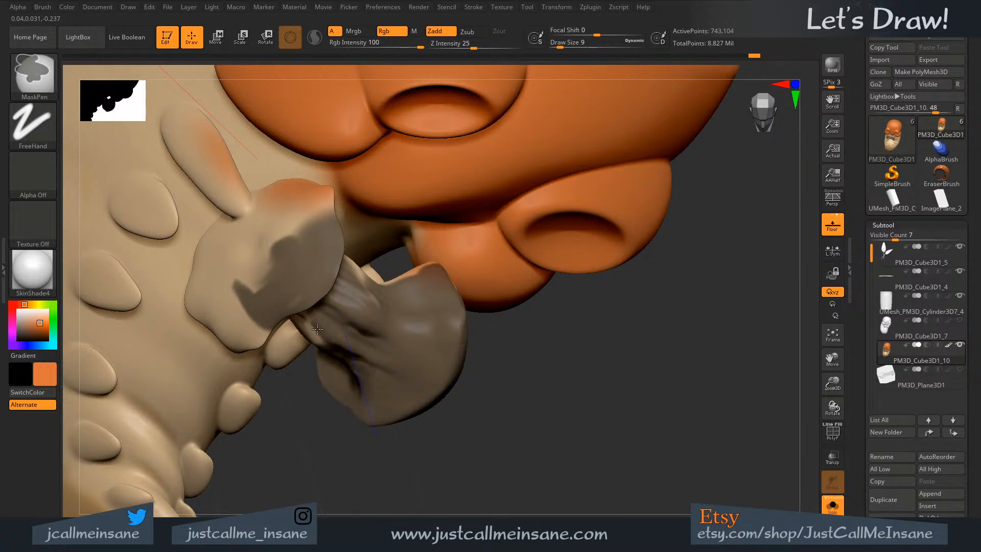
# - Mask the lower rims of both flared ends and the underside of the bar connecting them
pyautogui.moveTo(510, 464)
pyautogui.mouseDown()
pyautogui.moveTo(467, 405)
pyautogui.moveTo(358, 312)
pyautogui.mouseUp()
pyautogui.press('ctrl')
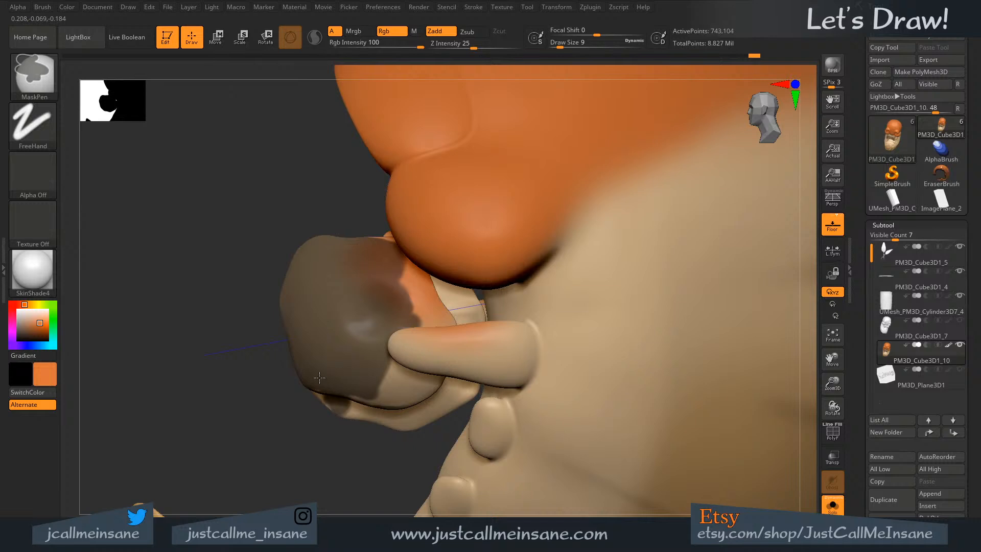
pyautogui.moveTo(316, 387)
pyautogui.keyDown('ctrl'); pyautogui.mouseDown()
pyautogui.moveTo(414, 391)
pyautogui.moveTo(393, 374)
pyautogui.moveTo(428, 405)
pyautogui.mouseUp(); pyautogui.keyUp('ctrl')
pyautogui.moveTo(409, 459)
pyautogui.mouseDown()
pyautogui.moveTo(345, 412)
pyautogui.moveTo(331, 506)
pyautogui.moveTo(281, 492)
pyautogui.mouseUp()
pyautogui.keyDown('alt'); pyautogui.moveTo(342, 462); pyautogui.dragTo(388, 341, button='right'); pyautogui.keyUp('alt')
pyautogui.moveTo(327, 420)
pyautogui.keyDown('ctrl'); pyautogui.mouseDown()
pyautogui.moveTo(362, 419)
pyautogui.moveTo(380, 352)
pyautogui.moveTo(371, 313)
pyautogui.mouseUp(); pyautogui.keyUp('ctrl')
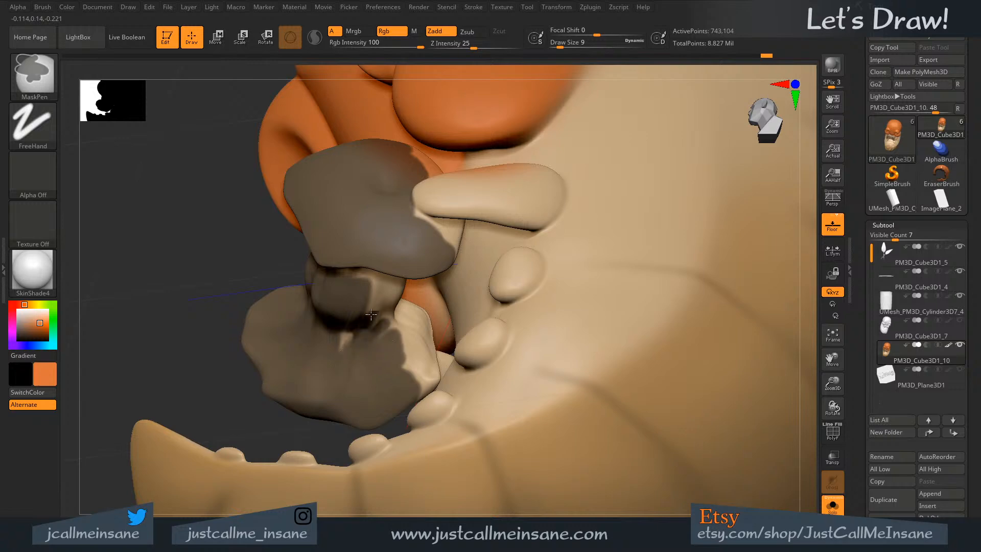
pyautogui.keyDown('ctrl'); pyautogui.moveTo(376, 279); pyautogui.dragTo(377, 313); pyautogui.keyUp('ctrl')
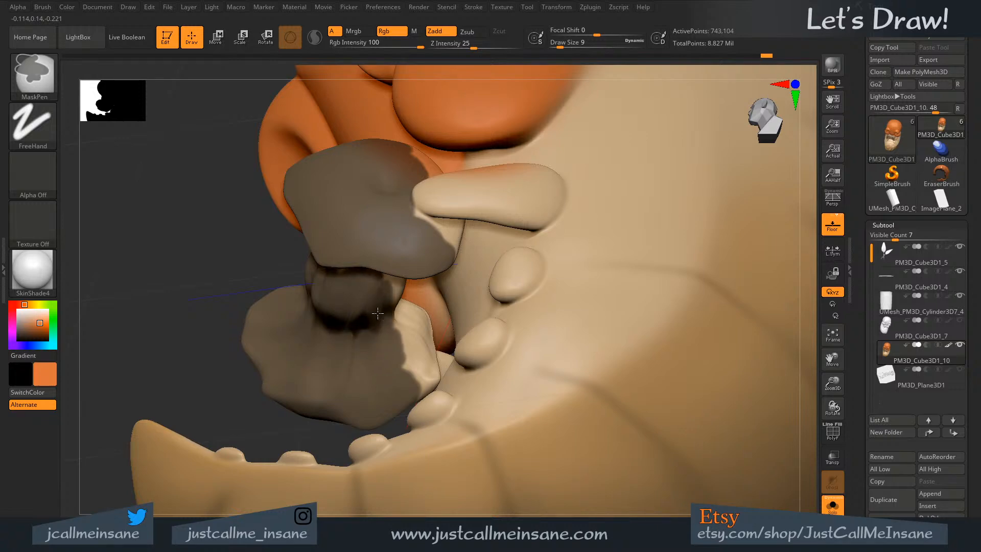
# - Fill the unmasked patch on the underside of the flared end next to the tail tip
pyautogui.moveTo(286, 439)
pyautogui.mouseDown()
pyautogui.moveTo(307, 424)
pyautogui.moveTo(371, 306)
pyautogui.mouseUp()
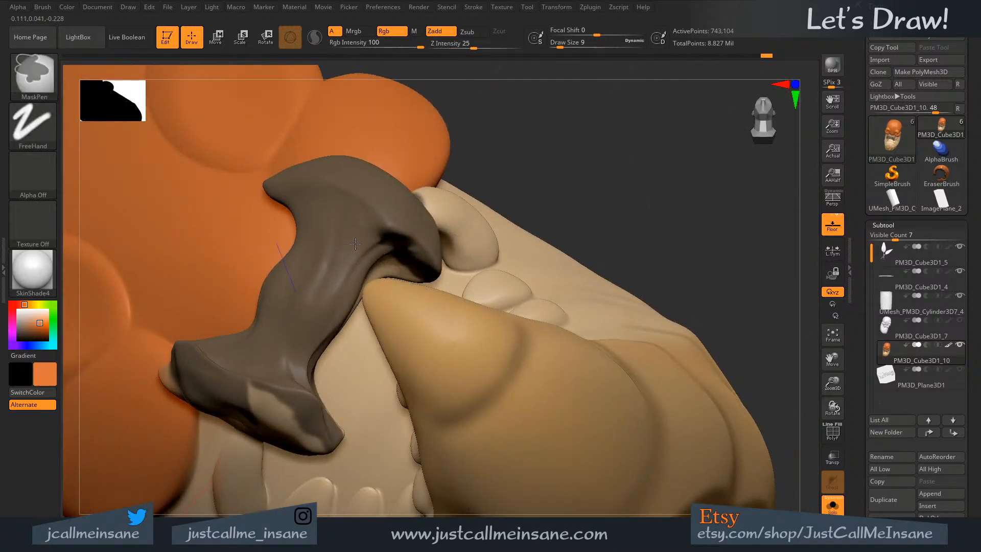
pyautogui.moveTo(355, 243)
pyautogui.mouseDown(button='right')
pyautogui.moveTo(380, 217)
pyautogui.moveTo(408, 153)
pyautogui.mouseUp(button='right')
pyautogui.moveTo(230, 373)
pyautogui.keyDown('ctrl'); pyautogui.mouseDown()
pyautogui.moveTo(249, 426)
pyautogui.moveTo(263, 373)
pyautogui.moveTo(284, 383)
pyautogui.moveTo(303, 359)
pyautogui.moveTo(290, 369)
pyautogui.mouseUp(); pyautogui.keyUp('ctrl')
# - Set the draw size to 14 and mask the outer side of the flared end down to the arm
pyautogui.press('s')
pyautogui.press('s')
pyautogui.moveTo(429, 332)
pyautogui.mouseDown()
pyautogui.moveTo(356, 342)
pyautogui.moveTo(403, 356)
pyautogui.mouseUp()
pyautogui.press('s')
pyautogui.moveTo(358, 220); pyautogui.dragTo(435, 189)
pyautogui.press('s')
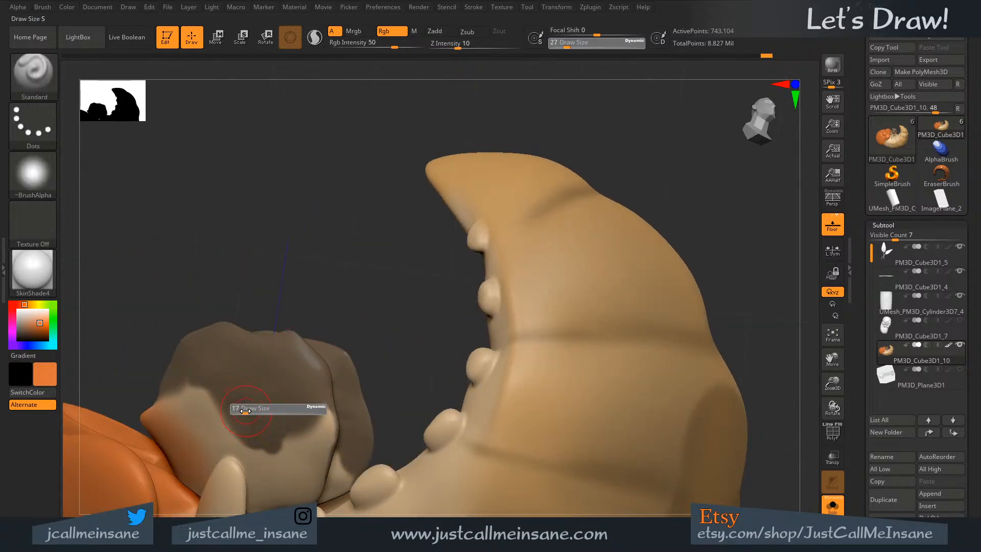
pyautogui.moveTo(245, 410); pyautogui.dragTo(193, 429)
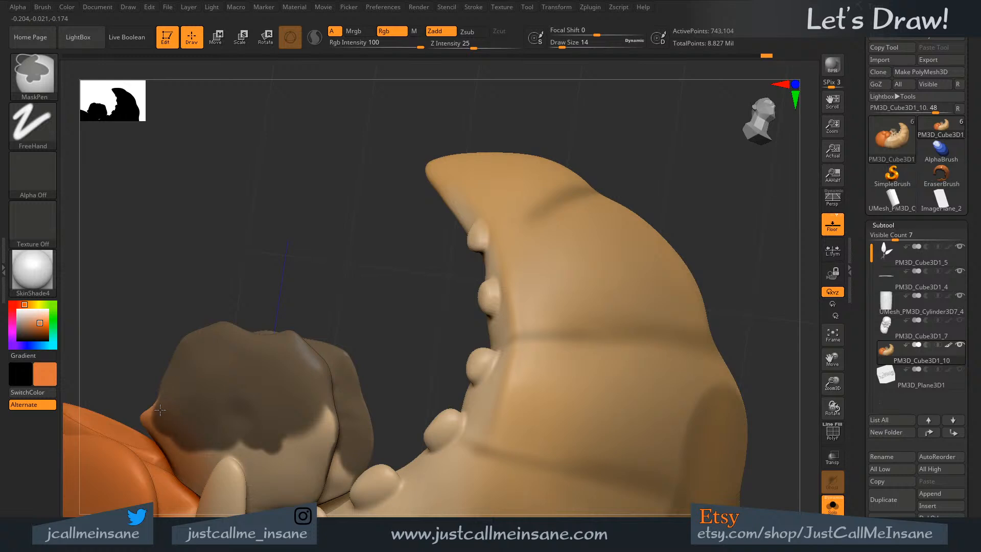
pyautogui.moveTo(170, 397)
pyautogui.keyDown('ctrl'); pyautogui.mouseDown()
pyautogui.moveTo(202, 445)
pyautogui.moveTo(273, 488)
pyautogui.moveTo(332, 406)
pyautogui.moveTo(313, 414)
pyautogui.mouseUp(); pyautogui.keyUp('ctrl')
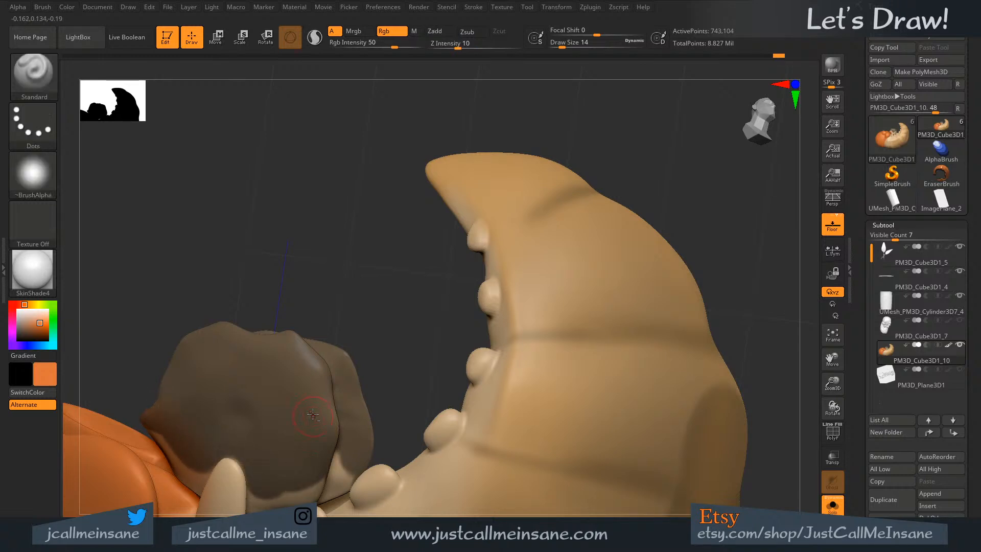
# - Mask the lower edge of the flared end's outer face beside the small arm
pyautogui.keyDown('alt'); pyautogui.moveTo(312, 415); pyautogui.dragTo(347, 375, button='right'); pyautogui.keyUp('alt')
pyautogui.moveTo(289, 404)
pyautogui.keyDown('ctrl'); pyautogui.mouseDown()
pyautogui.moveTo(310, 395)
pyautogui.moveTo(301, 411)
pyautogui.mouseUp(); pyautogui.keyUp('ctrl')
pyautogui.moveTo(163, 334)
pyautogui.keyDown('ctrl'); pyautogui.mouseDown()
pyautogui.moveTo(187, 375)
pyautogui.moveTo(153, 352)
pyautogui.moveTo(176, 373)
pyautogui.mouseUp(); pyautogui.keyUp('ctrl')
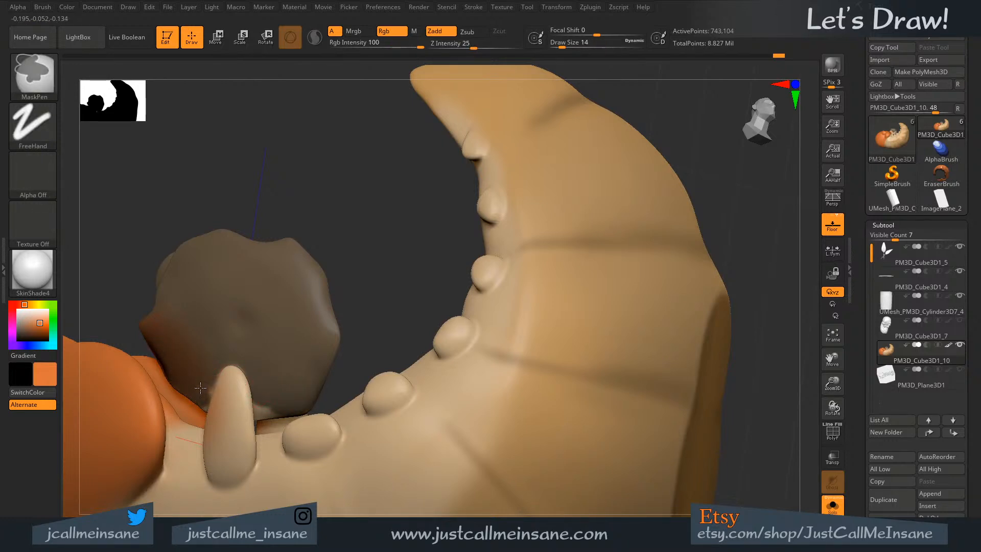
pyautogui.moveTo(217, 353)
pyautogui.mouseDown(button='right')
pyautogui.moveTo(268, 412)
pyautogui.moveTo(292, 404)
pyautogui.moveTo(271, 403)
pyautogui.moveTo(282, 397)
pyautogui.mouseUp(button='right')
pyautogui.moveTo(283, 341); pyautogui.dragTo(334, 344, button='right')
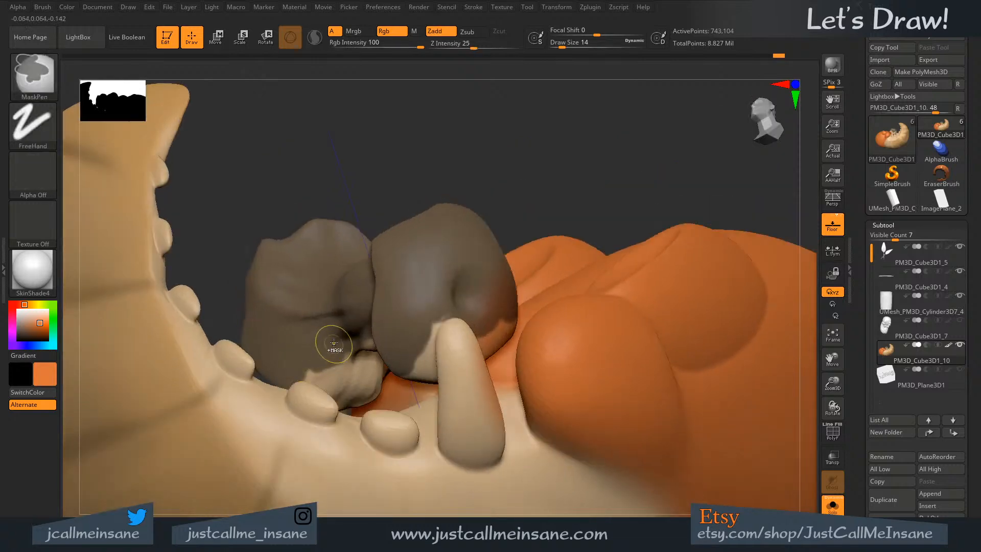
# - Mask the folds under the far flared end and the orange patch beside the arm on the near one
pyautogui.moveTo(335, 344)
pyautogui.keyDown('shift'); pyautogui.mouseDown()
pyautogui.moveTo(352, 366)
pyautogui.moveTo(369, 368)
pyautogui.moveTo(371, 358)
pyautogui.mouseUp(); pyautogui.keyUp('shift')
pyautogui.moveTo(372, 338); pyautogui.dragTo(307, 361, button='right')
pyautogui.press('ctrl')
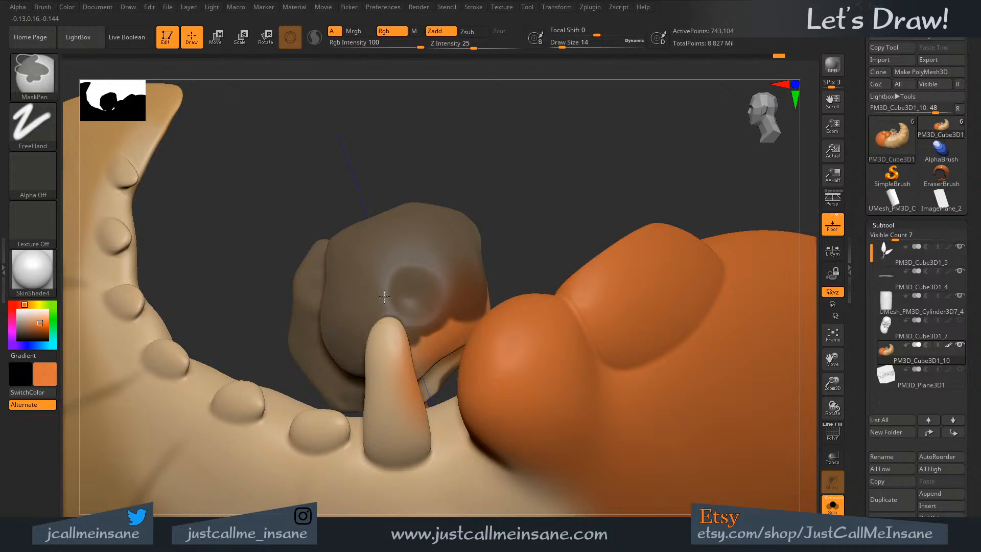
pyautogui.moveTo(420, 335)
pyautogui.keyDown('ctrl'); pyautogui.mouseDown()
pyautogui.moveTo(424, 373)
pyautogui.moveTo(442, 351)
pyautogui.mouseUp(); pyautogui.keyUp('ctrl')
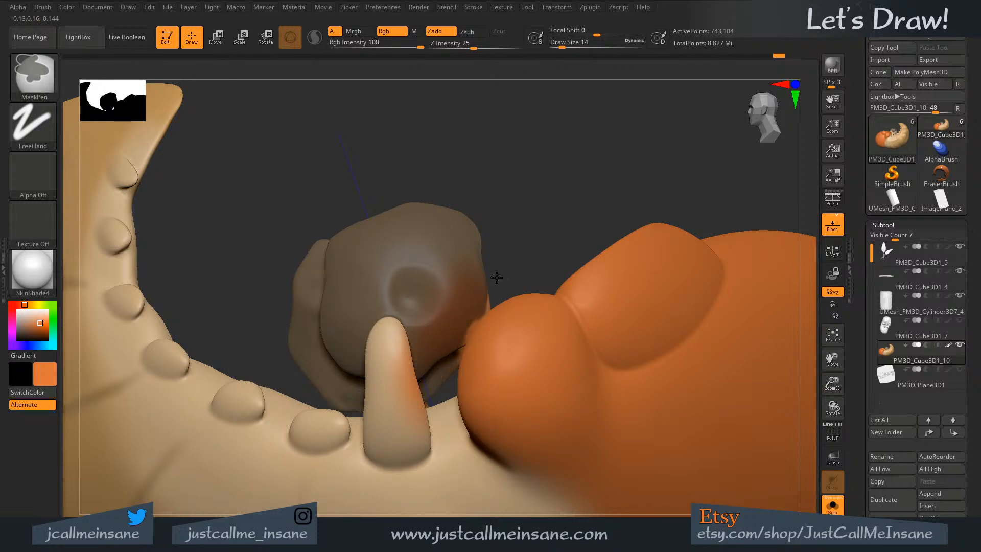
pyautogui.moveTo(534, 228); pyautogui.dragTo(504, 291, button='right')
pyautogui.press('ctrl')
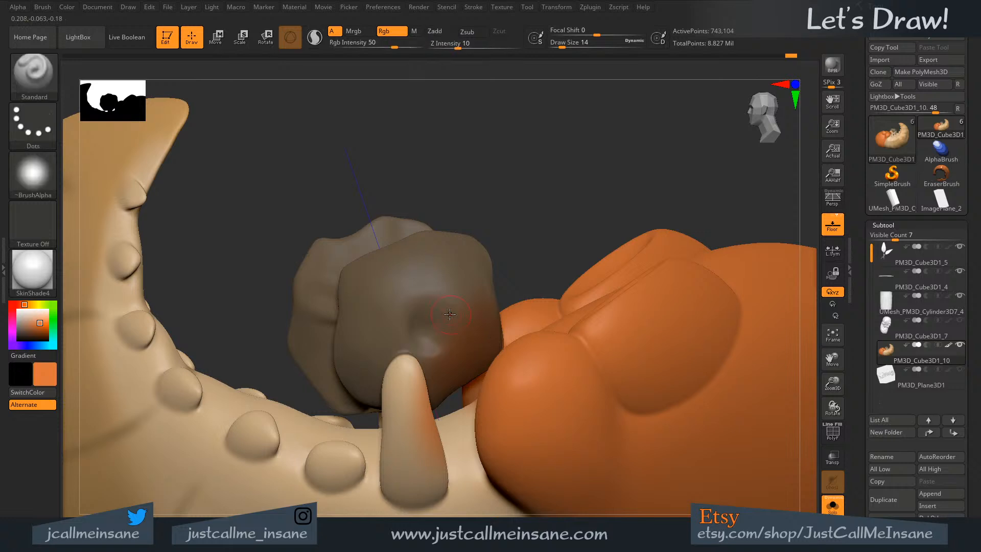
# - Fill the unmasked patch on the inner side of the flared end where it joins the connecting bar
pyautogui.moveTo(494, 341)
pyautogui.mouseDown(button='right')
pyautogui.moveTo(379, 377)
pyautogui.moveTo(369, 403)
pyautogui.moveTo(354, 406)
pyautogui.mouseUp(button='right')
pyautogui.press('ctrl')
pyautogui.press('ctrl')
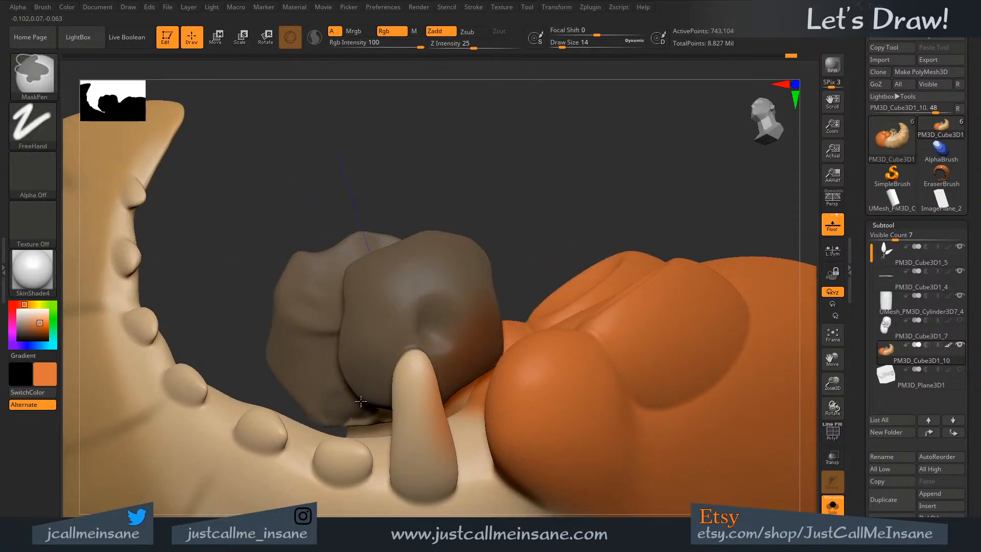
pyautogui.moveTo(359, 391)
pyautogui.mouseDown(button='right')
pyautogui.moveTo(373, 421)
pyautogui.moveTo(340, 406)
pyautogui.moveTo(490, 271)
pyautogui.moveTo(496, 312)
pyautogui.mouseUp(button='right')
pyautogui.press('ctrl')
pyautogui.press('ctrl')
pyautogui.press('ctrl')
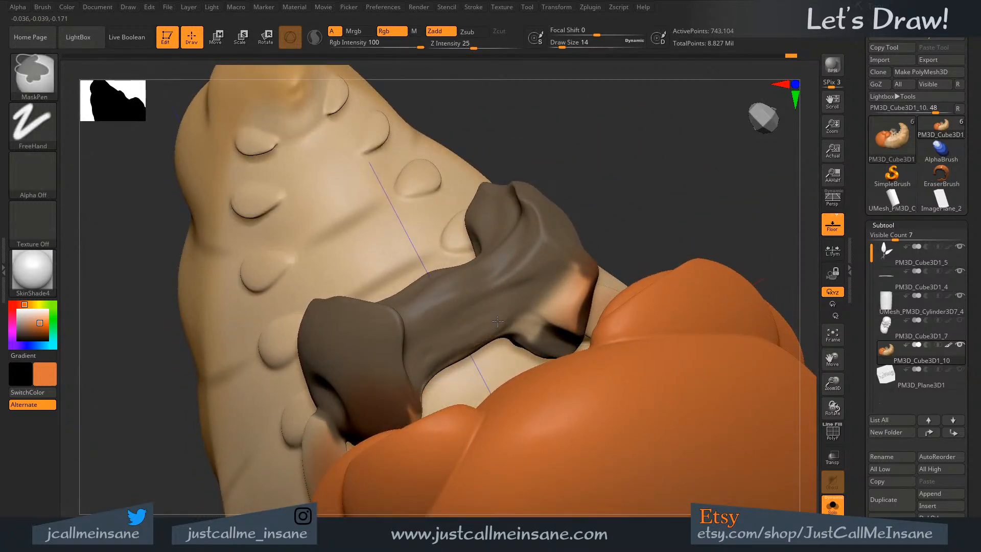
pyautogui.moveTo(495, 319)
pyautogui.keyDown('ctrl'); pyautogui.mouseDown()
pyautogui.moveTo(547, 314)
pyautogui.moveTo(565, 288)
pyautogui.mouseUp(); pyautogui.keyUp('ctrl')
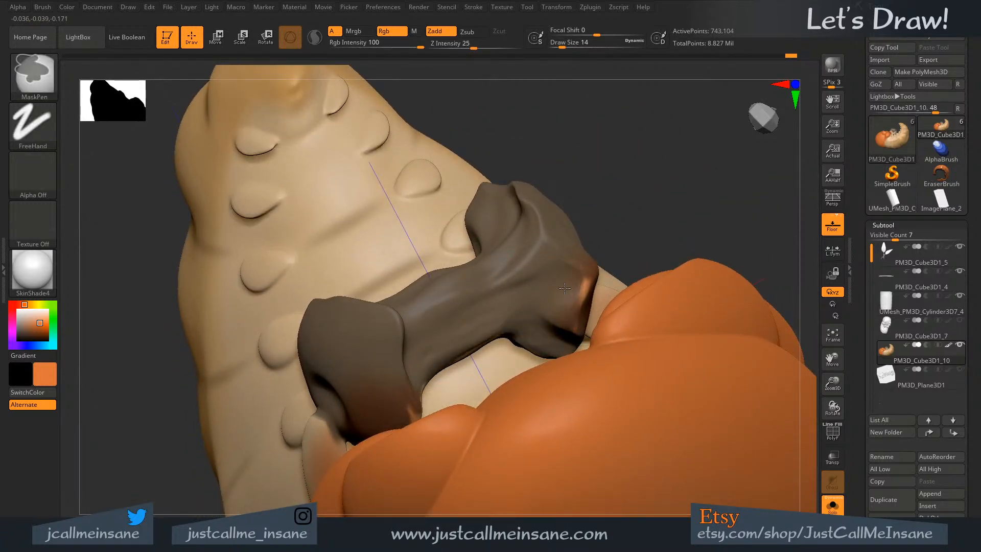
pyautogui.moveTo(571, 303); pyautogui.dragTo(397, 420, button='right')
pyautogui.press('ctrl')
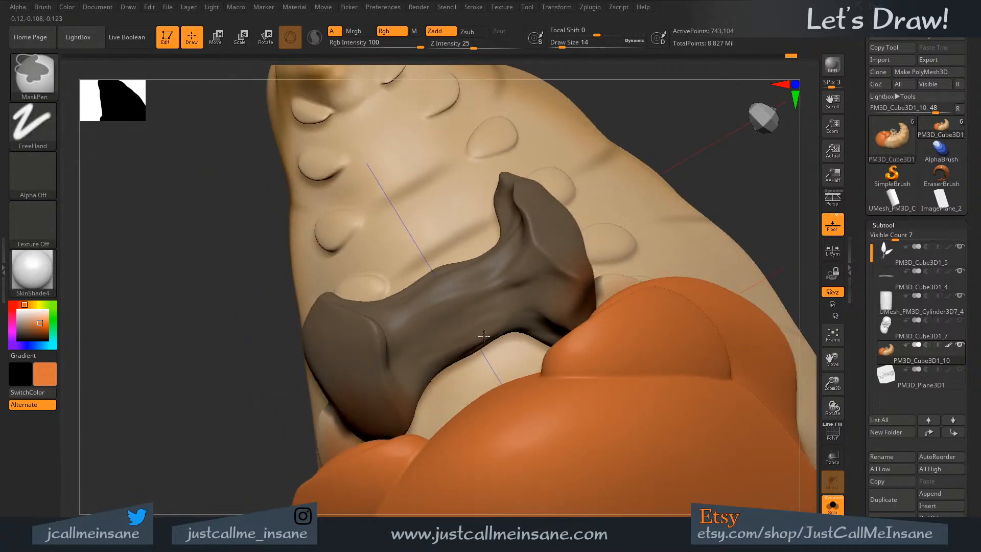
# - Mask the lower corner of the near flared end and erase the stray mask from the adjacent arm tip
pyautogui.keyDown('ctrl'); pyautogui.moveTo(413, 383); pyautogui.dragTo(388, 404); pyautogui.keyUp('ctrl')
pyautogui.moveTo(399, 357); pyautogui.dragTo(327, 419, button='right')
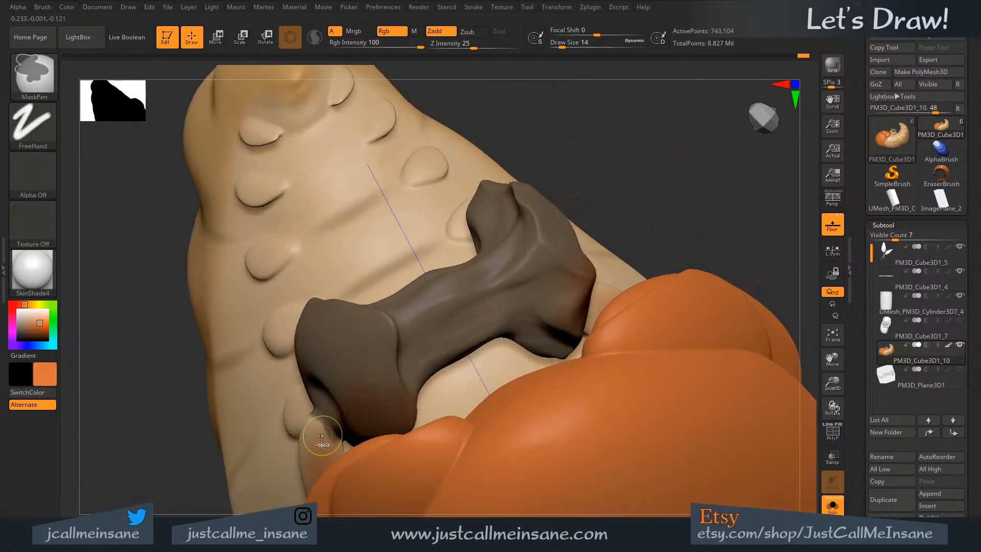
pyautogui.keyDown('ctrl'); pyautogui.moveTo(317, 434); pyautogui.dragTo(322, 441); pyautogui.keyUp('ctrl')
pyautogui.keyDown('alt'); pyautogui.moveTo(530, 292); pyautogui.dragTo(438, 315, button='right'); pyautogui.keyUp('alt')
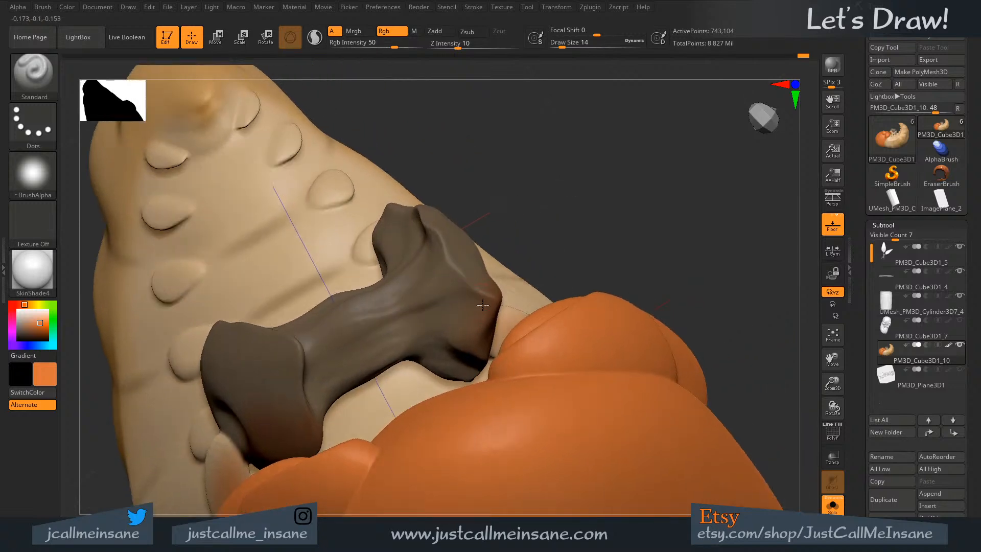
# - Mask the fold beneath the far flared end, then the sliver beside the arm with draw size 12
pyautogui.moveTo(306, 368)
pyautogui.mouseDown(button='right')
pyautogui.moveTo(439, 359)
pyautogui.moveTo(572, 263)
pyautogui.mouseUp(button='right')
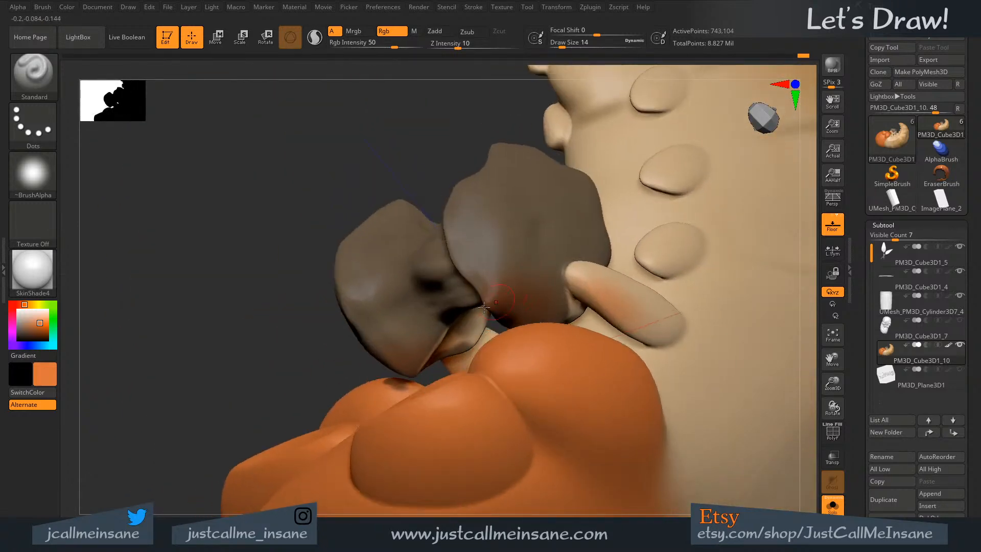
pyautogui.moveTo(460, 327)
pyautogui.keyDown('ctrl'); pyautogui.mouseDown()
pyautogui.moveTo(430, 357)
pyautogui.moveTo(449, 324)
pyautogui.mouseUp(); pyautogui.keyUp('ctrl')
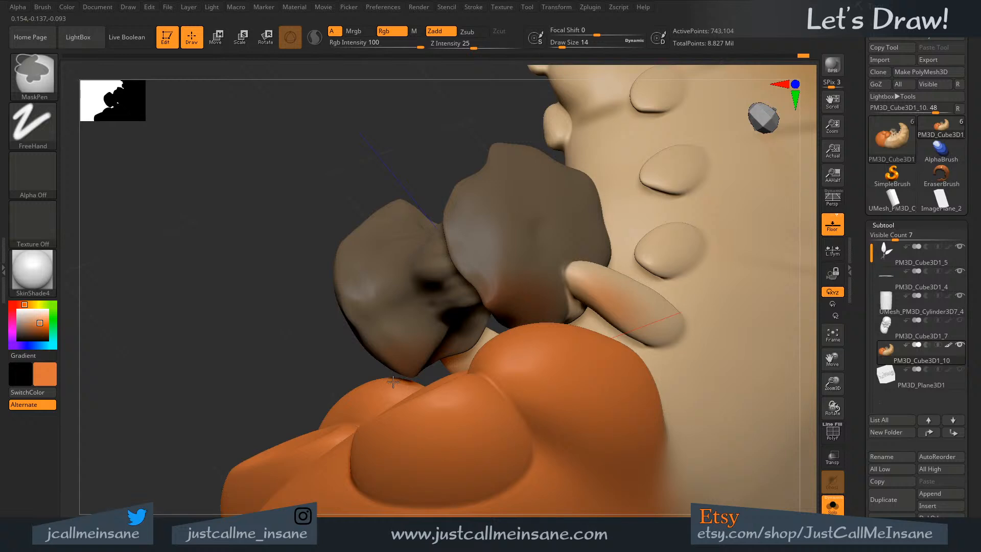
pyautogui.press('s')
pyautogui.click(566, 302)
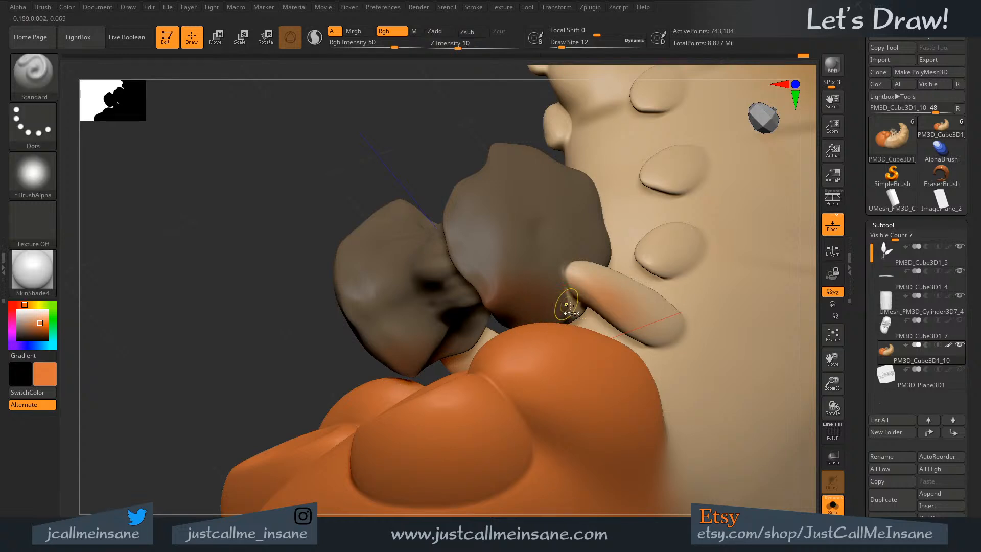
pyautogui.keyDown('ctrl'); pyautogui.moveTo(573, 303); pyautogui.dragTo(567, 313); pyautogui.keyUp('ctrl')
pyautogui.moveTo(554, 262); pyautogui.dragTo(339, 324, button='right')
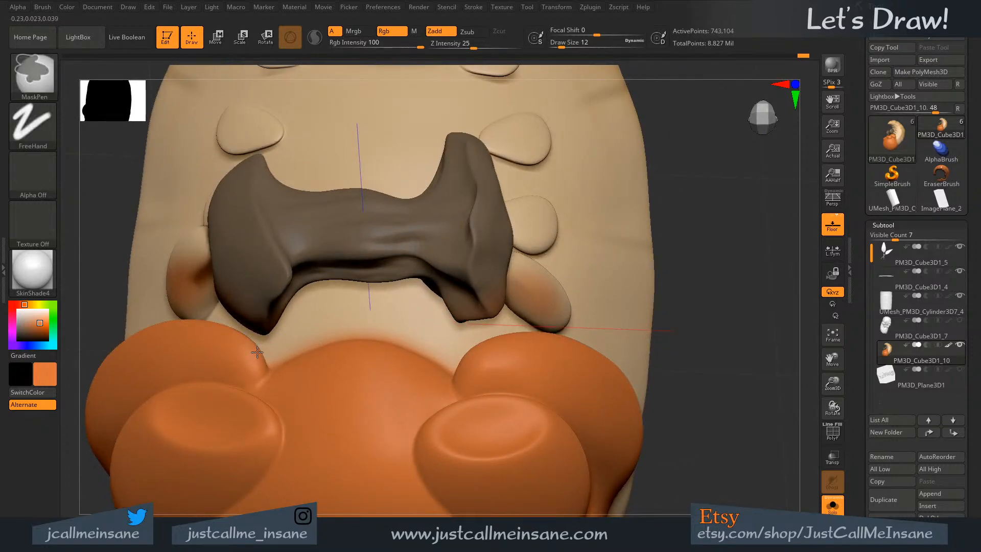
# - Set the draw size to 4 and touch up the mask around the arm's tip, undoing the last stroke
pyautogui.moveTo(383, 285)
pyautogui.mouseDown(button='right')
pyautogui.moveTo(443, 277)
pyautogui.moveTo(508, 357)
pyautogui.moveTo(499, 324)
pyautogui.moveTo(510, 400)
pyautogui.moveTo(495, 414)
pyautogui.moveTo(524, 407)
pyautogui.mouseUp(button='right')
pyautogui.press('s')
pyautogui.moveTo(524, 404); pyautogui.dragTo(519, 409)
pyautogui.press('ctrl')
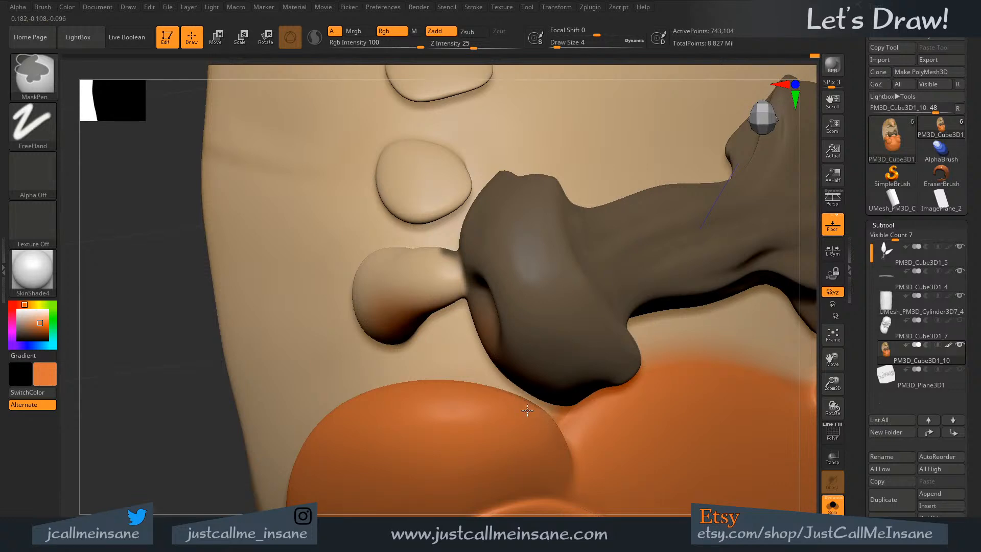
pyautogui.hotkey('ctrl', 'z')
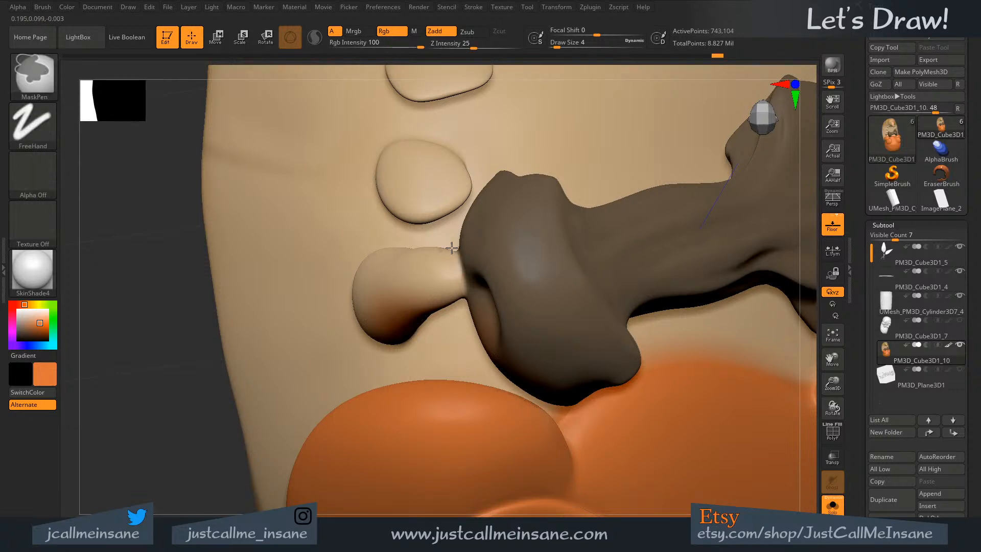
pyautogui.moveTo(497, 352)
pyautogui.mouseDown(button='right')
pyautogui.moveTo(477, 337)
pyautogui.moveTo(465, 303)
pyautogui.moveTo(406, 329)
pyautogui.moveTo(412, 338)
pyautogui.moveTo(449, 324)
pyautogui.moveTo(459, 301)
pyautogui.mouseUp(button='right')
pyautogui.press('ctrl')
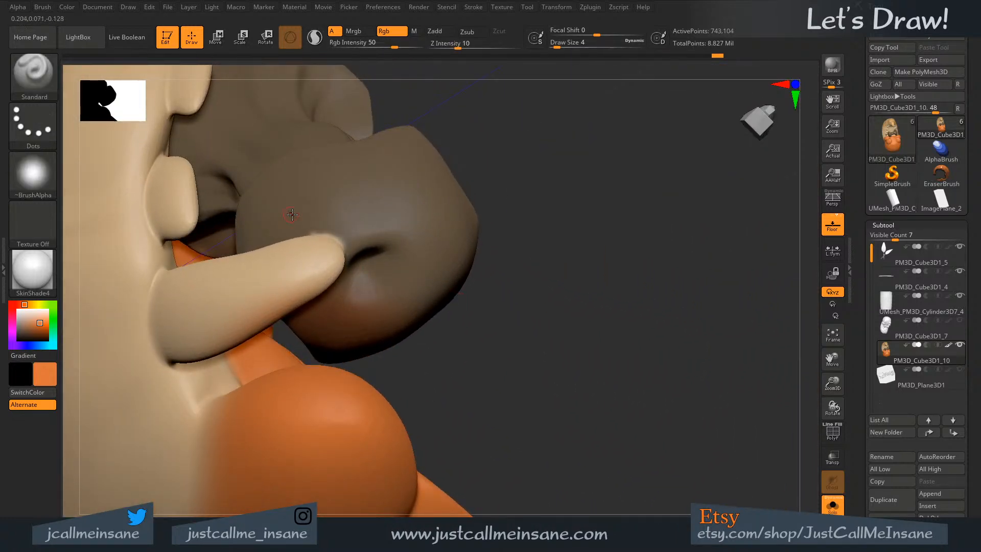
# - Mask the leftover spot behind the flared end above the arm and set the draw size to 6
pyautogui.moveTo(290, 215); pyautogui.dragTo(297, 214, button='right')
pyautogui.press('ctrl')
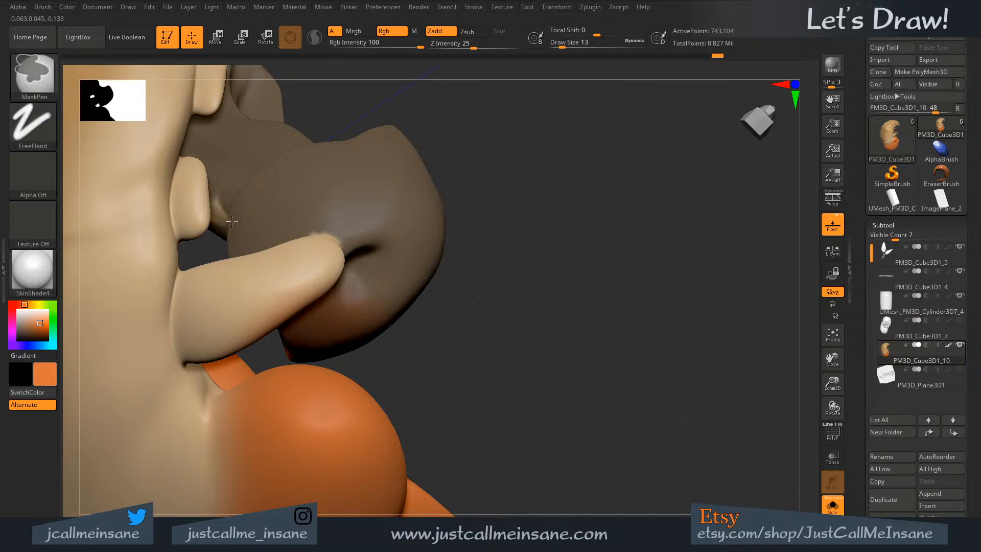
pyautogui.press('s')
pyautogui.moveTo(264, 203); pyautogui.dragTo(260, 204)
pyautogui.moveTo(261, 203); pyautogui.dragTo(225, 225, button='right')
pyautogui.press('ctrl')
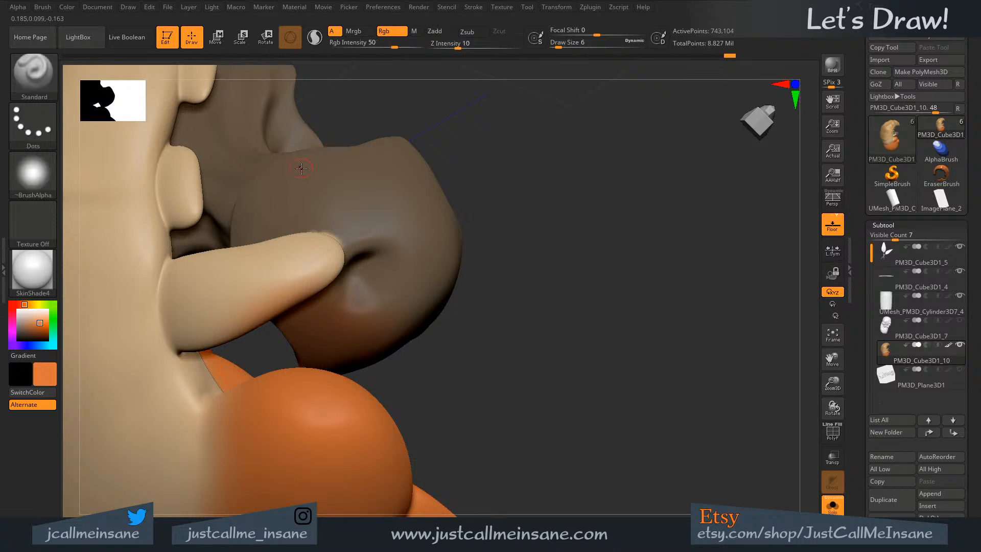
pyautogui.moveTo(243, 204); pyautogui.dragTo(224, 237, button='right')
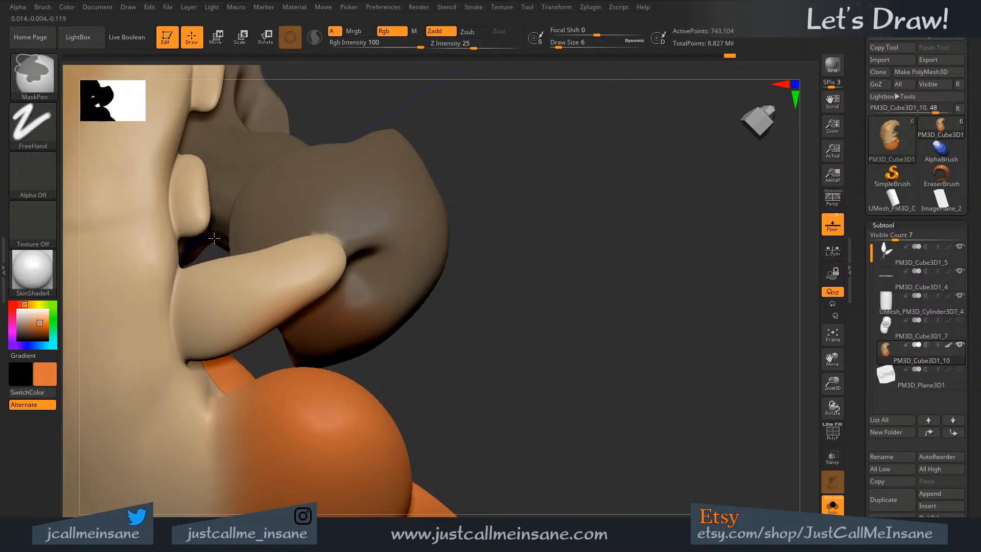
# - Mask the flared end along the arm's upper edge and erase the mask that spills onto the arm
pyautogui.keyDown('ctrl'); pyautogui.moveTo(217, 251); pyautogui.dragTo(357, 103); pyautogui.keyUp('ctrl')
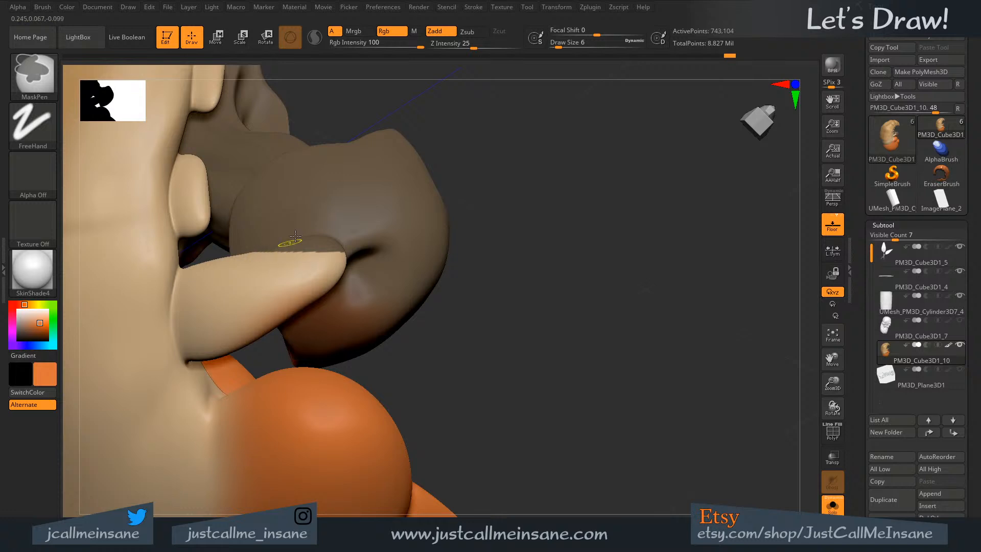
pyautogui.moveTo(295, 236); pyautogui.dragTo(313, 296, button='right')
pyautogui.moveTo(299, 257)
pyautogui.keyDown('ctrl'); pyautogui.keyDown('alt'); pyautogui.mouseDown()
pyautogui.moveTo(264, 271)
pyautogui.moveTo(321, 256)
pyautogui.mouseUp(); pyautogui.keyUp('alt'); pyautogui.keyUp('ctrl')
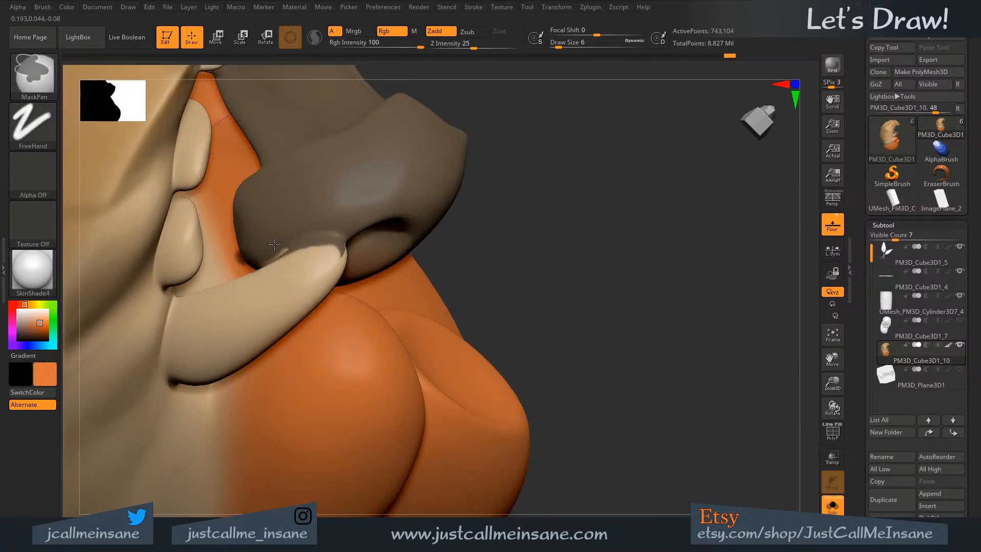
pyautogui.moveTo(287, 238)
pyautogui.mouseDown(button='right')
pyautogui.moveTo(296, 246)
pyautogui.moveTo(288, 235)
pyautogui.moveTo(252, 255)
pyautogui.moveTo(247, 247)
pyautogui.mouseUp(button='right')
pyautogui.press('ctrl')
pyautogui.press('ctrl')
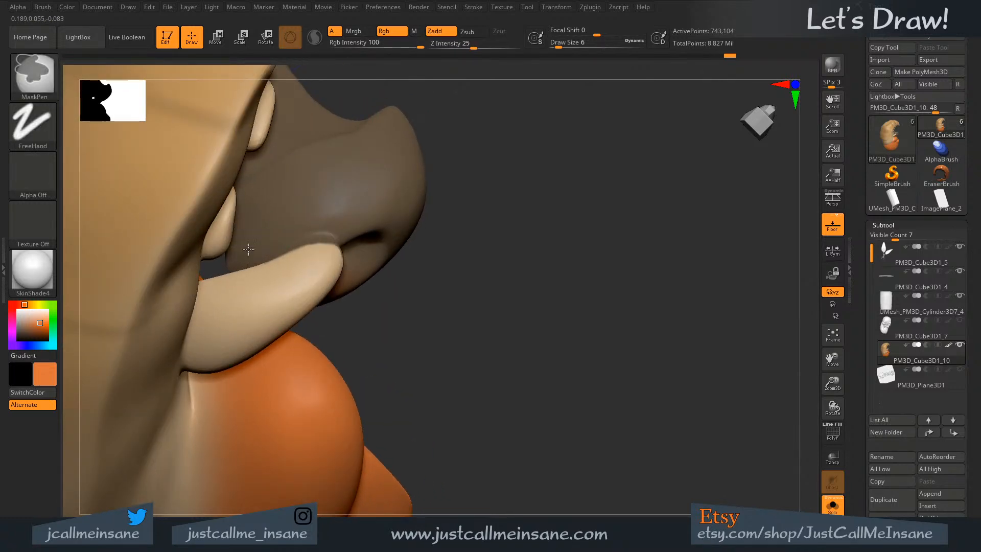
# - Refine the mask border around the arm's tip where it touches the flared end
pyautogui.moveTo(300, 231); pyautogui.dragTo(324, 264, button='right')
pyautogui.press('ctrl')
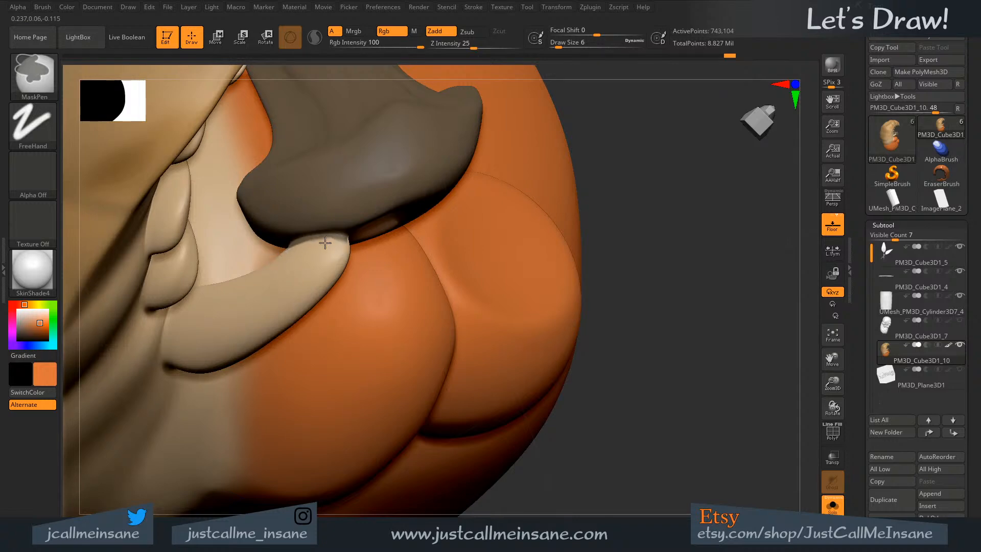
pyautogui.moveTo(274, 258)
pyautogui.mouseDown(button='right')
pyautogui.moveTo(302, 286)
pyautogui.moveTo(327, 176)
pyautogui.mouseUp(button='right')
pyautogui.press('ctrl')
pyautogui.press('ctrl')
pyautogui.press('ctrl')
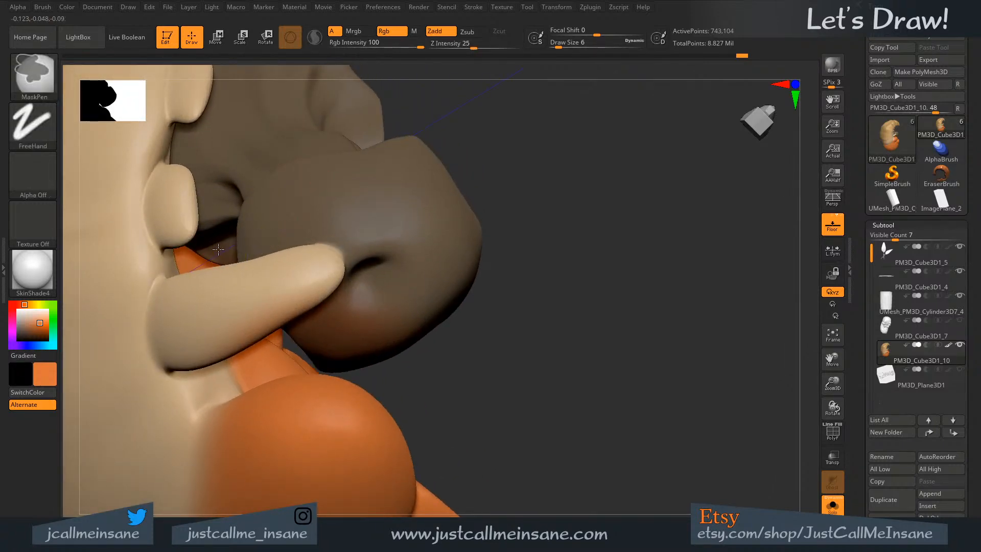
pyautogui.press('ctrl')
# - Clean up the mask at the opposite flared end and erase the spill from the arm tip there
pyautogui.moveTo(519, 267)
pyautogui.mouseDown(button='right')
pyautogui.moveTo(449, 215)
pyautogui.moveTo(433, 287)
pyautogui.moveTo(375, 212)
pyautogui.moveTo(376, 247)
pyautogui.mouseUp(button='right')
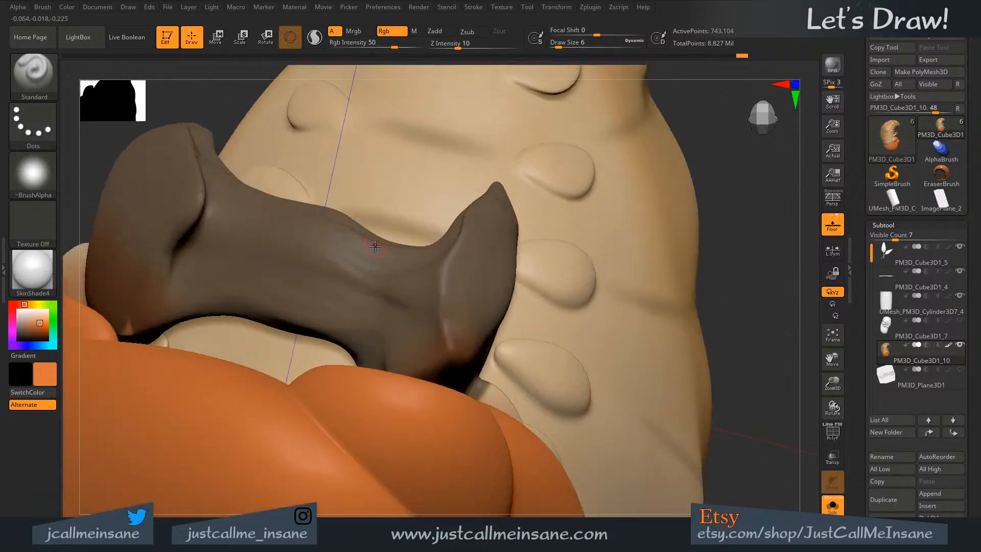
pyautogui.moveTo(142, 270)
pyautogui.mouseDown(button='right')
pyautogui.moveTo(123, 262)
pyautogui.moveTo(167, 265)
pyautogui.moveTo(131, 332)
pyautogui.moveTo(149, 300)
pyautogui.moveTo(224, 295)
pyautogui.moveTo(196, 307)
pyautogui.moveTo(195, 335)
pyautogui.moveTo(240, 327)
pyautogui.moveTo(296, 340)
pyautogui.moveTo(190, 333)
pyautogui.mouseUp(button='right')
pyautogui.press('ctrl')
pyautogui.press('ctrl')
pyautogui.press('ctrl')
pyautogui.press('ctrl')
pyautogui.press('ctrl')
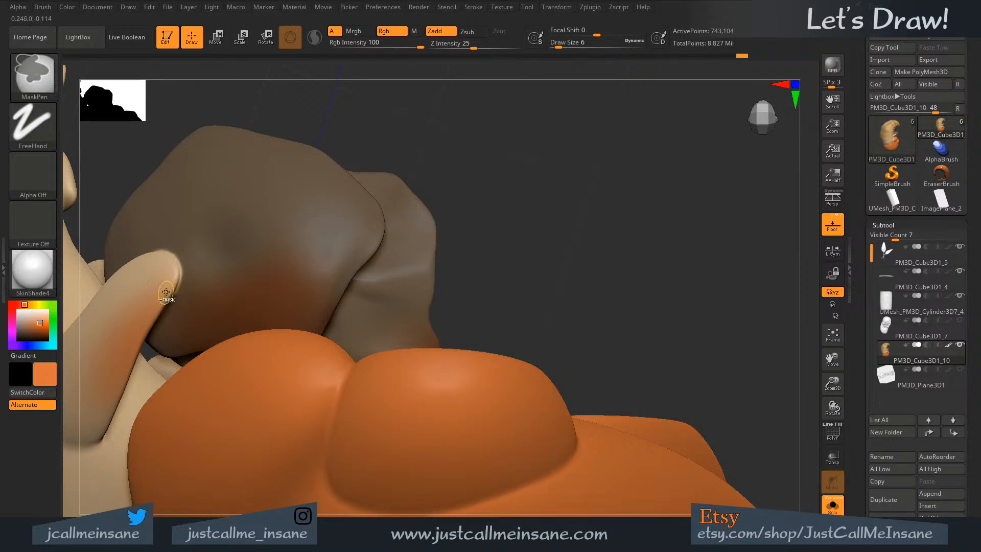
# - Assign the masked bone-shaped piece its own polygroup and turn on the polyframe display
pyautogui.moveTo(165, 292)
pyautogui.mouseDown(button='right')
pyautogui.moveTo(317, 328)
pyautogui.moveTo(347, 392)
pyautogui.moveTo(389, 430)
pyautogui.moveTo(335, 368)
pyautogui.moveTo(326, 407)
pyautogui.moveTo(414, 412)
pyautogui.moveTo(409, 254)
pyautogui.moveTo(423, 433)
pyautogui.moveTo(390, 267)
pyautogui.mouseUp(button='right')
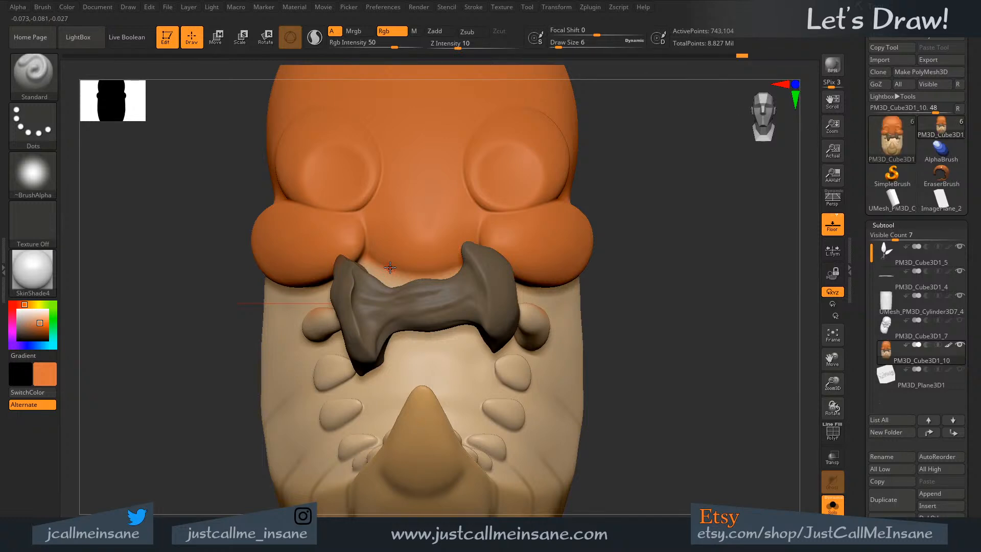
pyautogui.press('ctrl')
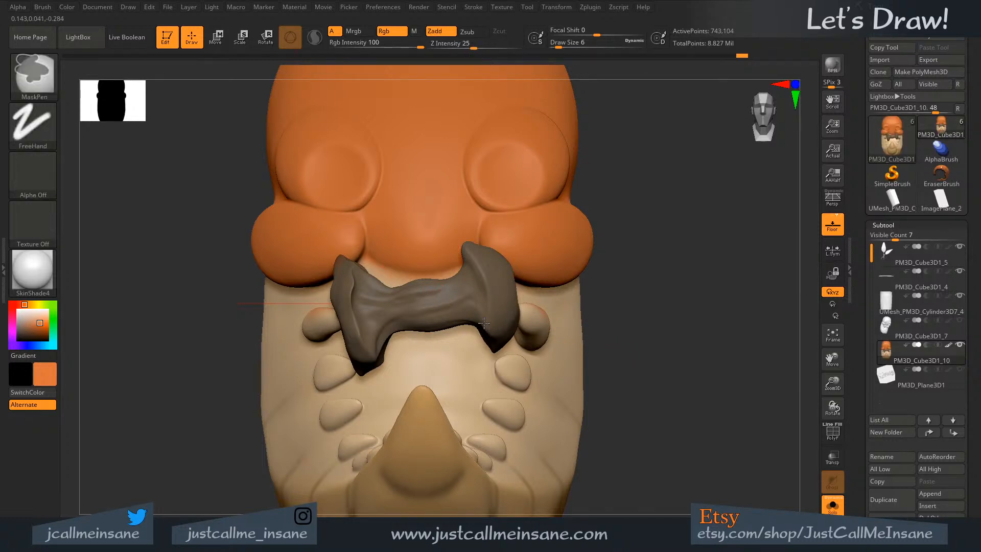
pyautogui.moveTo(678, 336)
pyautogui.mouseDown(button='right')
pyautogui.moveTo(692, 306)
pyautogui.moveTo(682, 300)
pyautogui.moveTo(682, 320)
pyautogui.mouseUp(button='right')
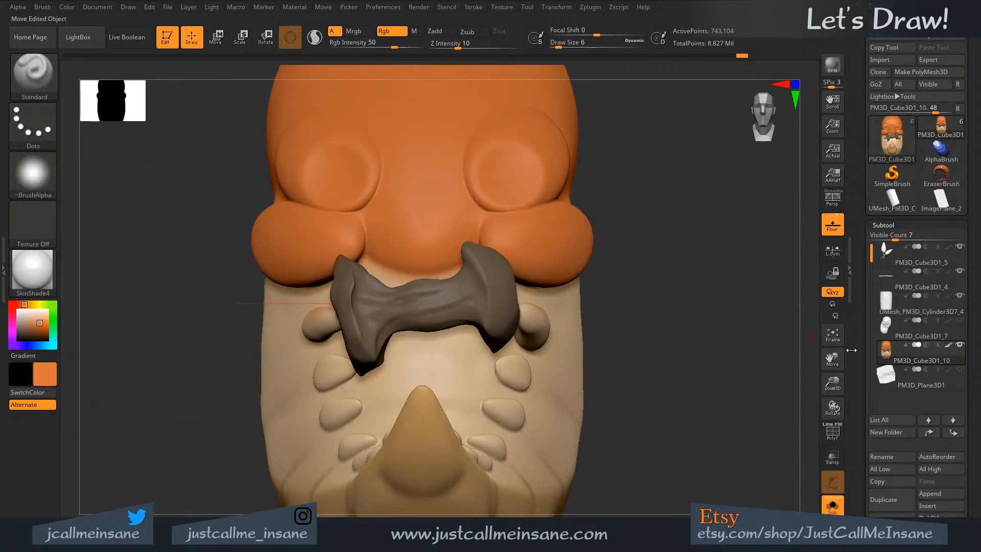
pyautogui.scroll(-5, 851, 350)
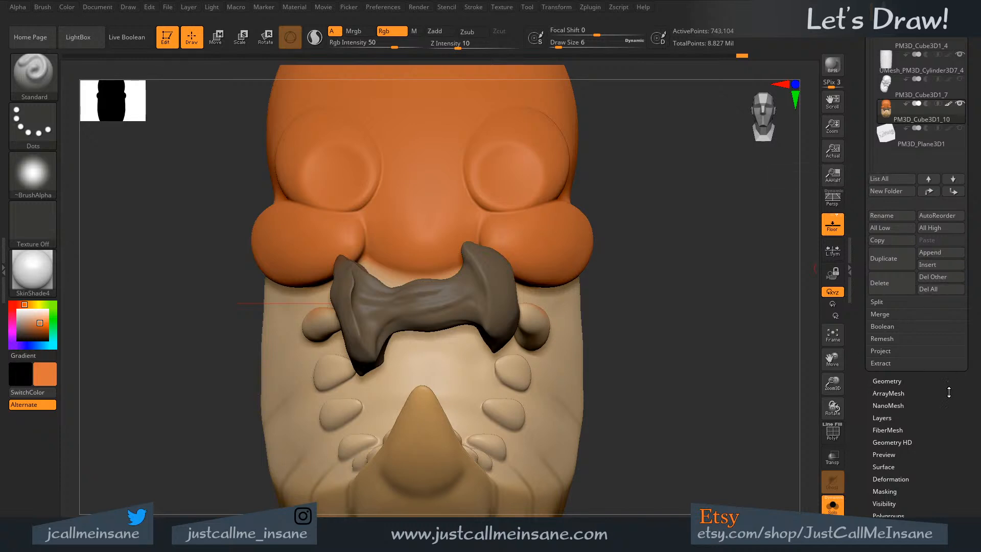
pyautogui.scroll(-5, 949, 392)
pyautogui.moveTo(947, 433); pyautogui.dragTo(923, 387)
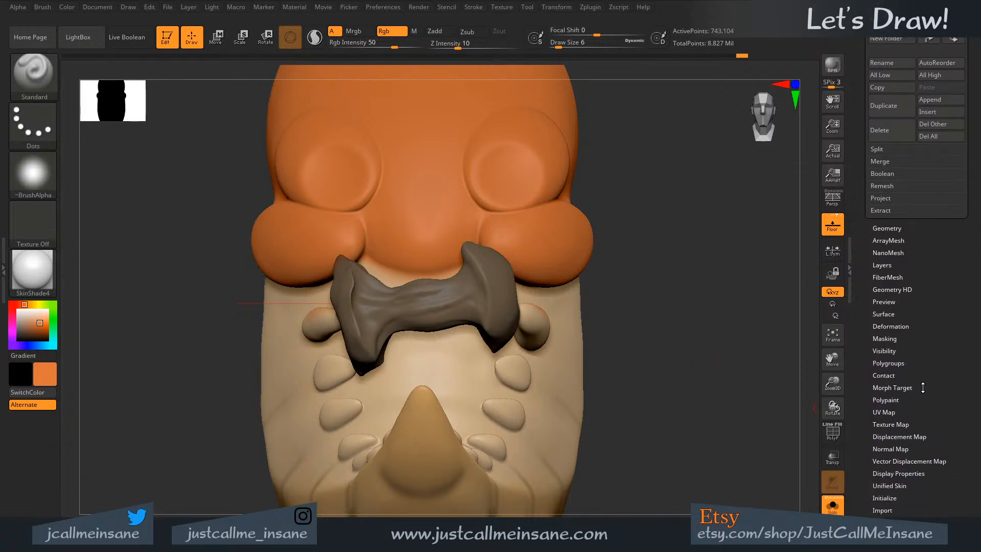
pyautogui.click(889, 363)
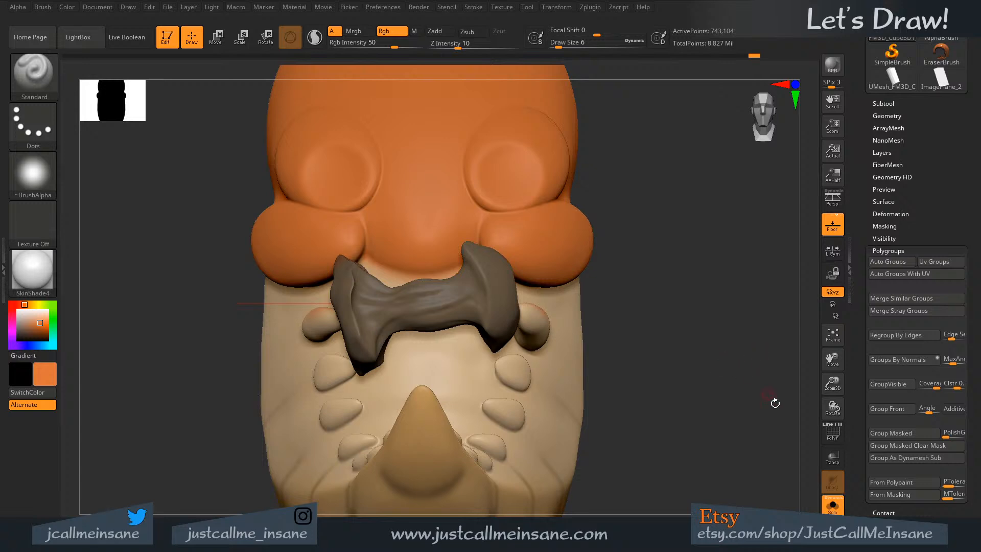
pyautogui.click(832, 432)
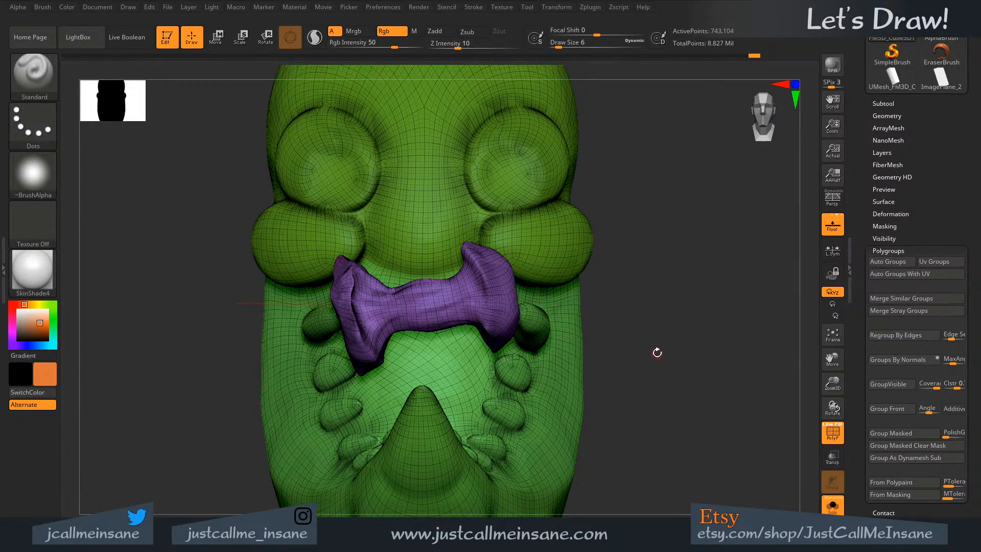
# - Hide the bone-shaped polygroup on the creature and turn off the polyframe display
pyautogui.moveTo(657, 352)
pyautogui.mouseDown()
pyautogui.moveTo(679, 357)
pyautogui.moveTo(690, 383)
pyautogui.moveTo(658, 372)
pyautogui.moveTo(657, 335)
pyautogui.moveTo(734, 324)
pyautogui.moveTo(740, 368)
pyautogui.moveTo(703, 397)
pyautogui.moveTo(680, 327)
pyautogui.moveTo(691, 300)
pyautogui.moveTo(517, 314)
pyautogui.mouseUp()
pyautogui.keyDown('ctrl'); pyautogui.keyDown('shift'); pyautogui.click(447, 312); pyautogui.keyUp('shift'); pyautogui.keyUp('ctrl')
pyautogui.keyDown('ctrl'); pyautogui.keyDown('shift'); pyautogui.click(705, 296); pyautogui.keyUp('shift'); pyautogui.keyUp('ctrl')
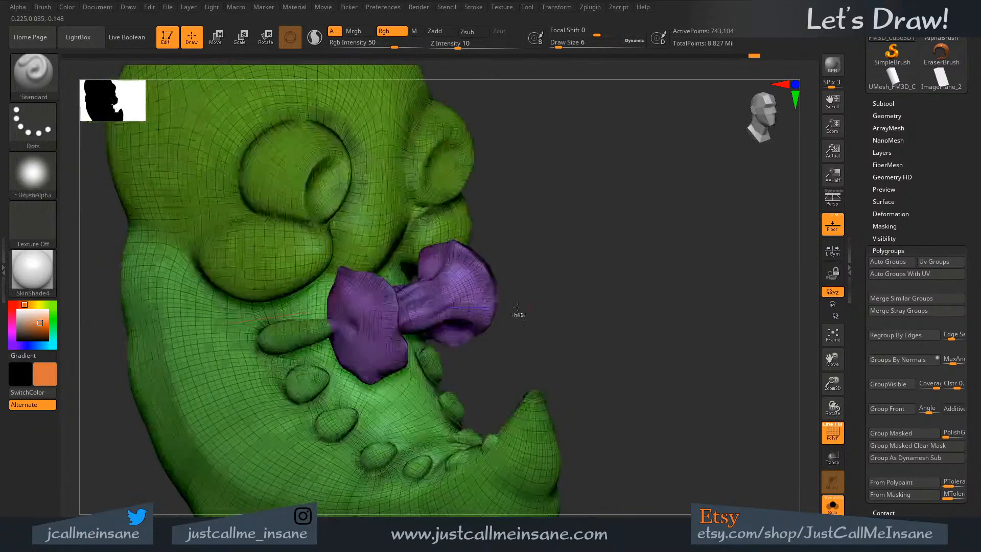
pyautogui.hotkey('ctrl', 'shift')
pyautogui.keyDown('ctrl'); pyautogui.keyDown('shift'); pyautogui.click(462, 225); pyautogui.keyUp('shift'); pyautogui.keyUp('ctrl')
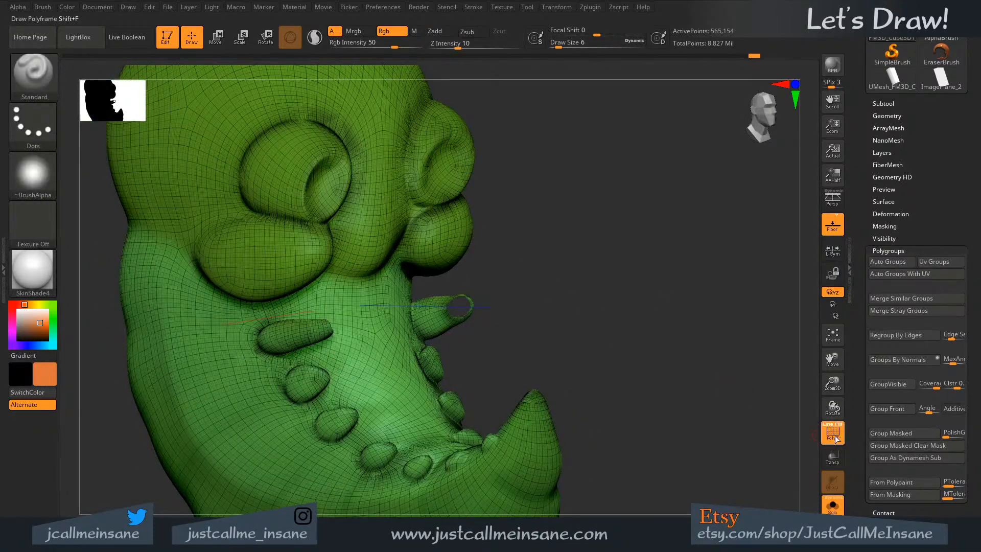
pyautogui.click(831, 432)
pyautogui.moveTo(589, 317)
pyautogui.keyDown('shift'); pyautogui.mouseDown()
pyautogui.moveTo(571, 321)
pyautogui.moveTo(623, 347)
pyautogui.mouseUp(); pyautogui.keyUp('shift')
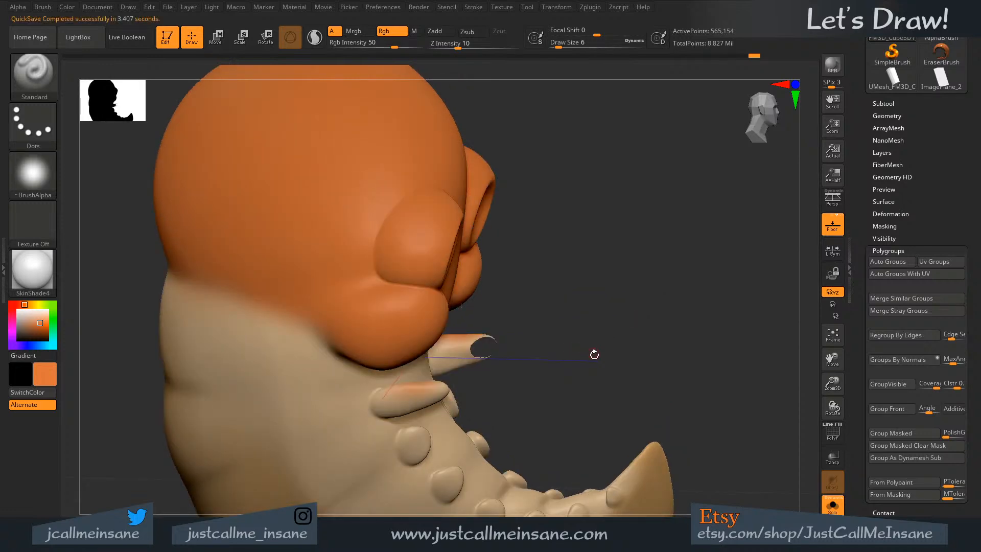
pyautogui.moveTo(594, 354); pyautogui.dragTo(660, 363)
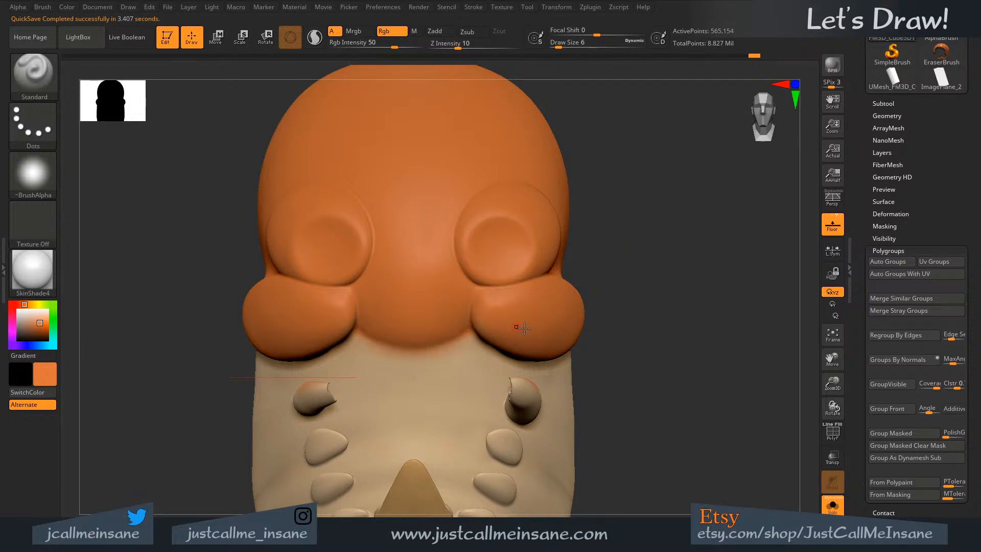
# - Sample the body's peach colour and paint over the orange spill on the arm and beneath the head with draw size 8
pyautogui.moveTo(523, 327); pyautogui.dragTo(415, 352)
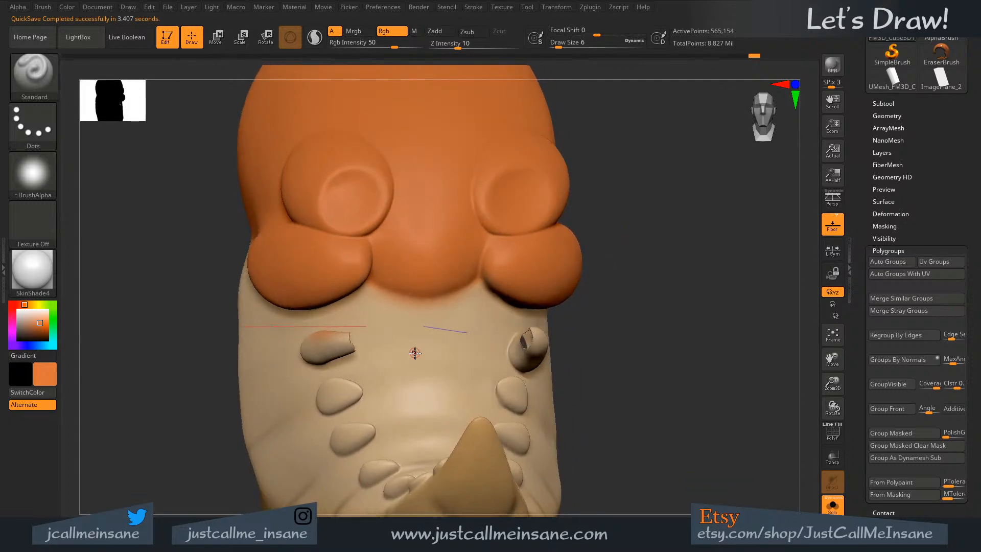
pyautogui.press('c')
pyautogui.press(']')
pyautogui.press(']')
pyautogui.press(']')
pyautogui.moveTo(326, 337); pyautogui.dragTo(393, 317)
pyautogui.press('s')
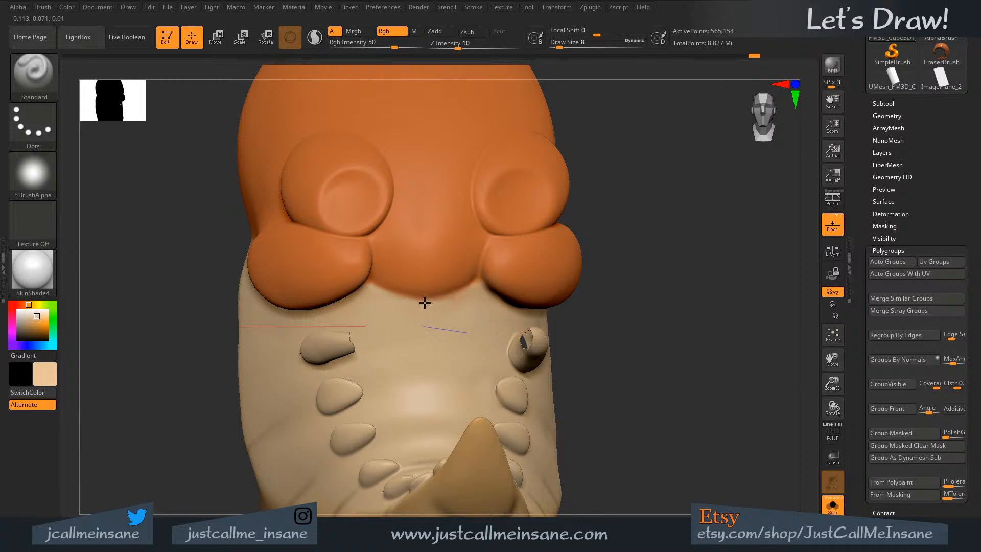
pyautogui.keyDown('shift'); pyautogui.moveTo(631, 322); pyautogui.dragTo(622, 320); pyautogui.keyUp('shift')
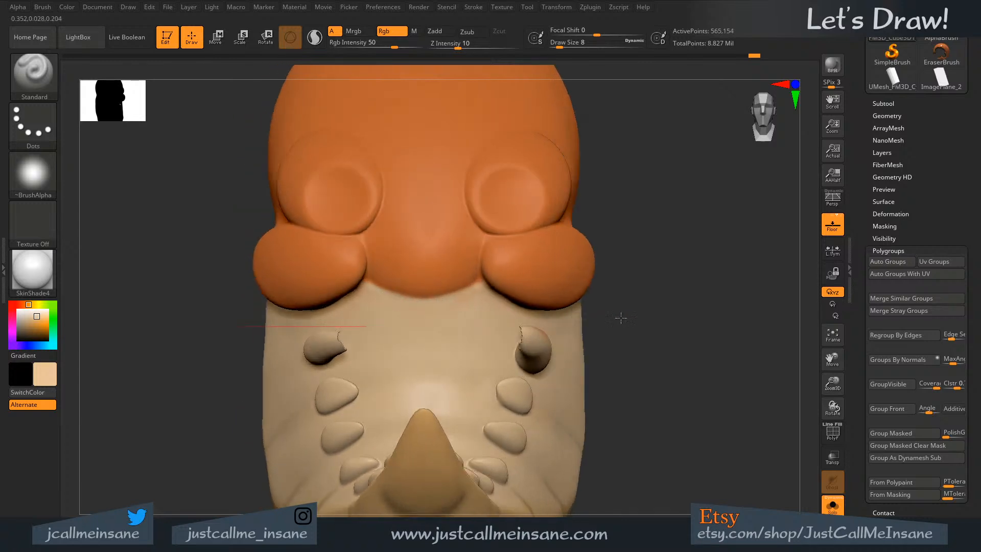
pyautogui.press('s')
pyautogui.moveTo(462, 313); pyautogui.dragTo(466, 313)
pyautogui.press('s')
pyautogui.moveTo(382, 303); pyautogui.dragTo(378, 303)
# - Set the draw size to 39 and paint the remaining orange tint on the upper arms peach
pyautogui.press('s')
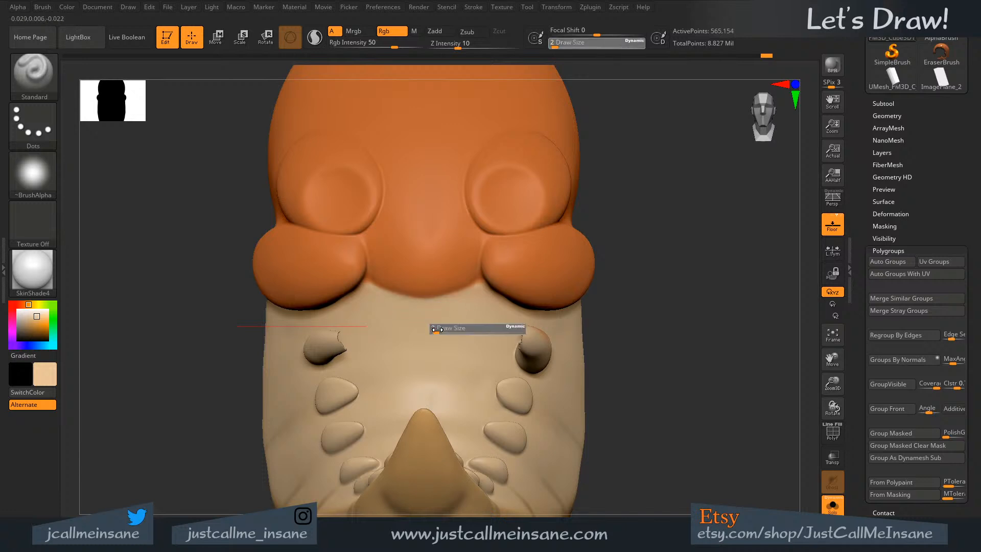
pyautogui.moveTo(441, 329); pyautogui.dragTo(459, 335)
pyautogui.press('s')
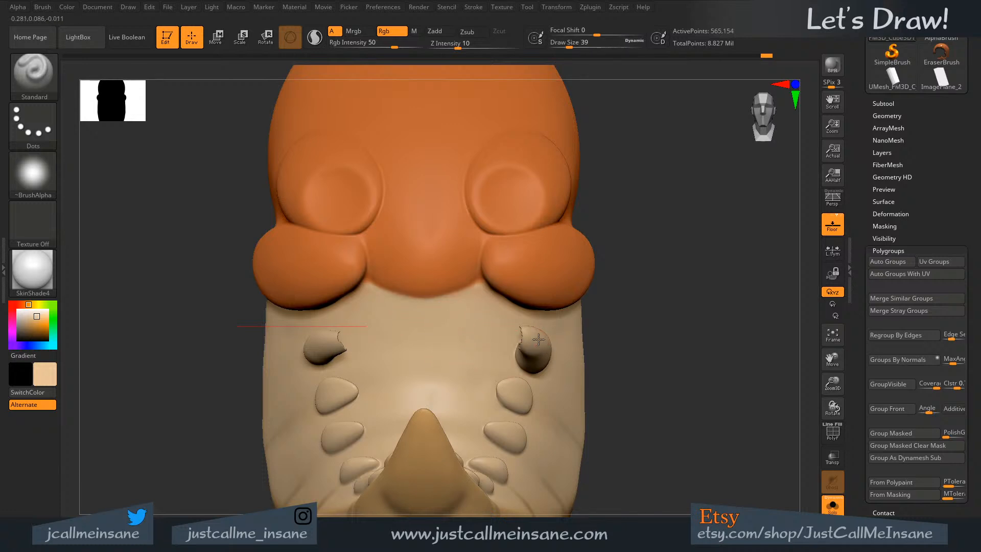
pyautogui.moveTo(538, 339); pyautogui.dragTo(537, 347)
pyautogui.moveTo(538, 369); pyautogui.dragTo(529, 354, button='right')
pyautogui.moveTo(529, 354); pyautogui.dragTo(615, 363)
pyautogui.moveTo(556, 343); pyautogui.dragTo(552, 340)
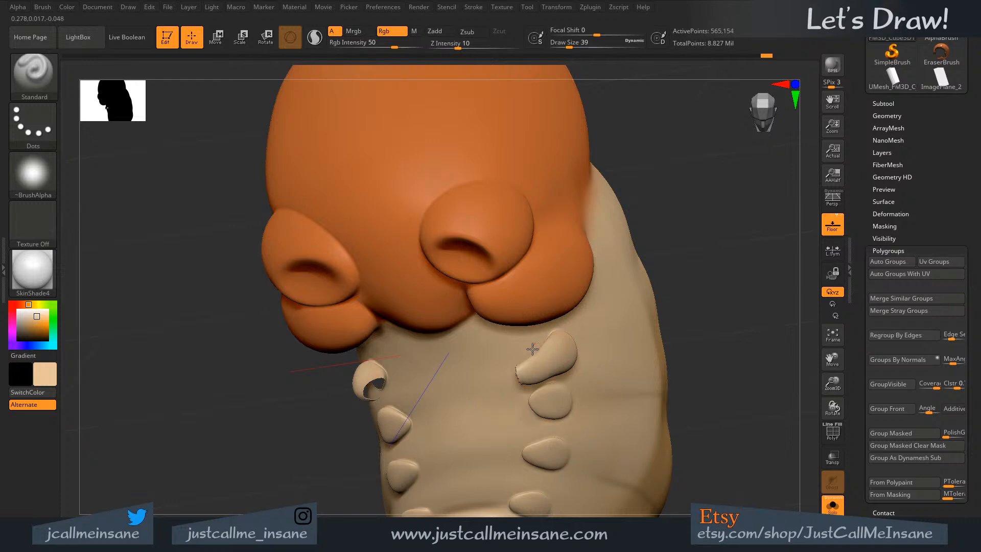
pyautogui.keyDown('shift'); pyautogui.moveTo(709, 286); pyautogui.dragTo(734, 288); pyautogui.keyUp('shift')
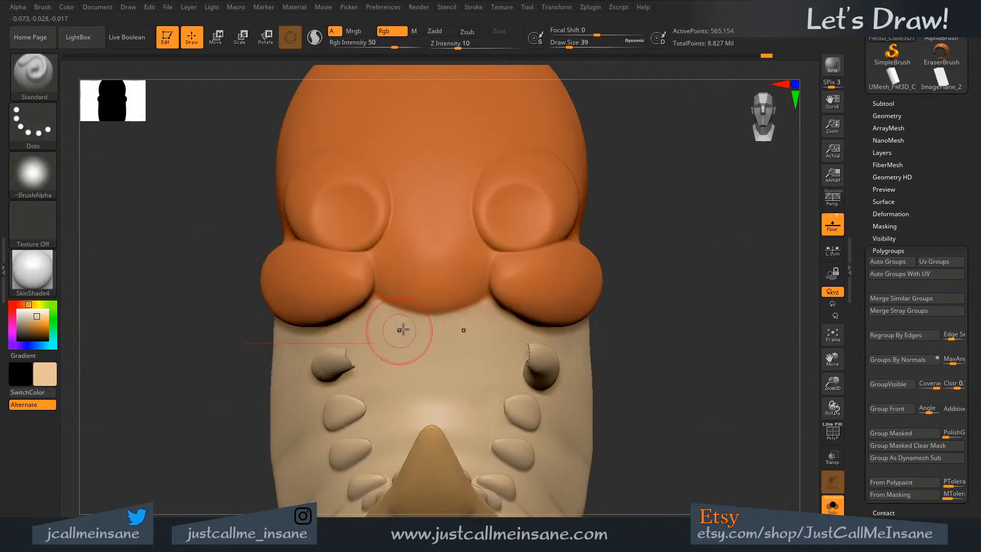
# - Reduce the draw size to 7 and sharpen the peach border along the head's lower edge between the cheeks
pyautogui.press('s')
pyautogui.moveTo(404, 330); pyautogui.dragTo(393, 331)
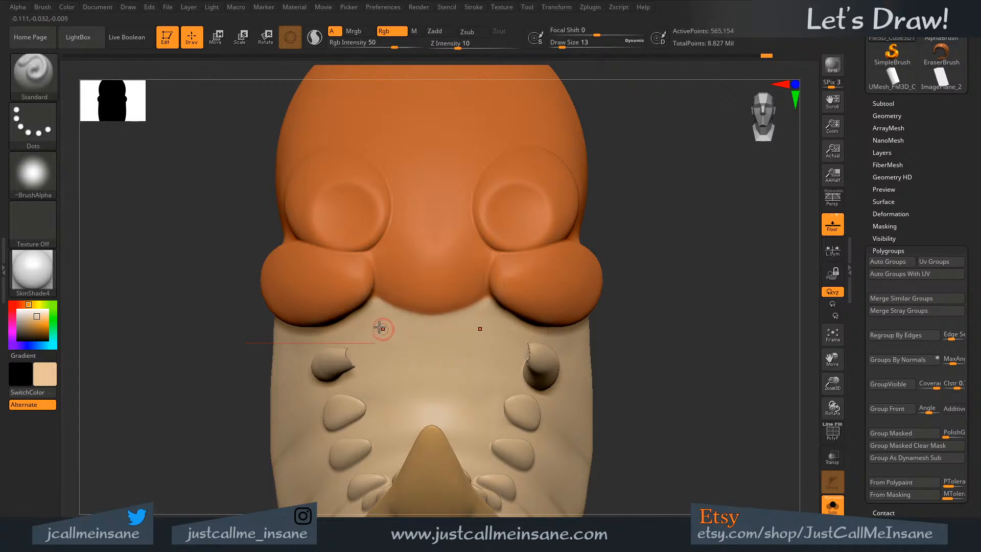
pyautogui.press('s')
pyautogui.moveTo(384, 305); pyautogui.dragTo(383, 304)
pyautogui.moveTo(437, 319); pyautogui.dragTo(394, 308)
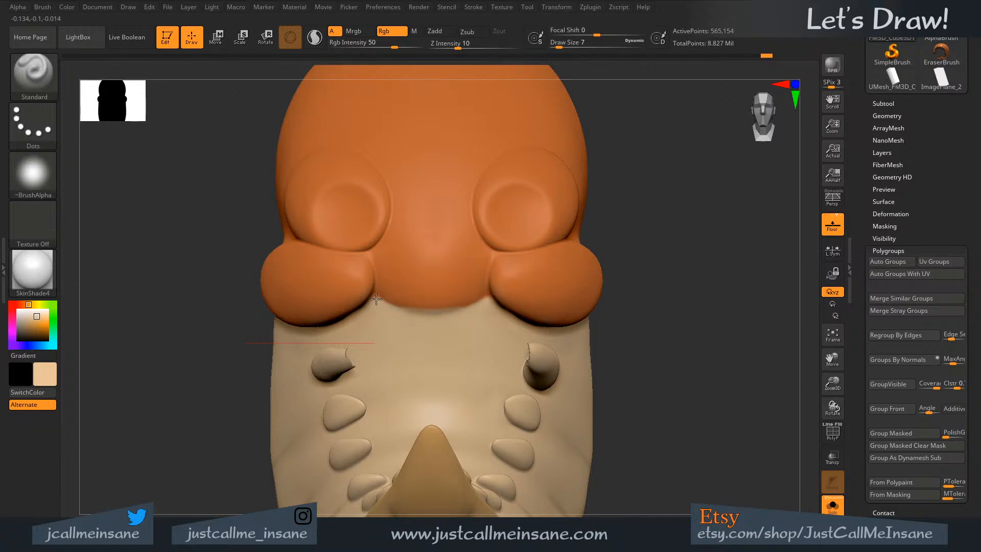
# - Sample the head's orange and repaint the peach spill under the cheeks with draw size 27
pyautogui.press('c')
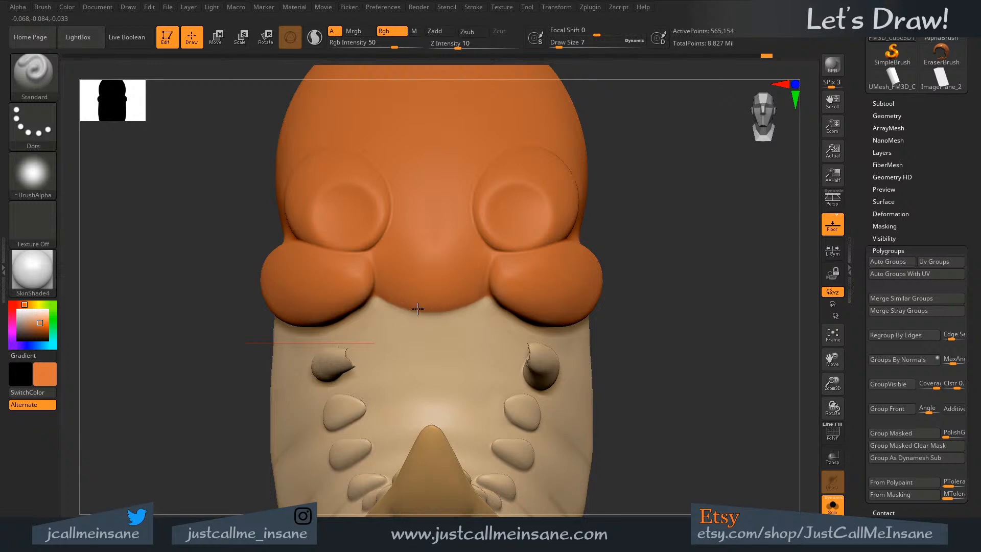
pyautogui.moveTo(355, 288)
pyautogui.mouseDown(button='right')
pyautogui.moveTo(357, 245)
pyautogui.moveTo(340, 265)
pyautogui.mouseUp(button='right')
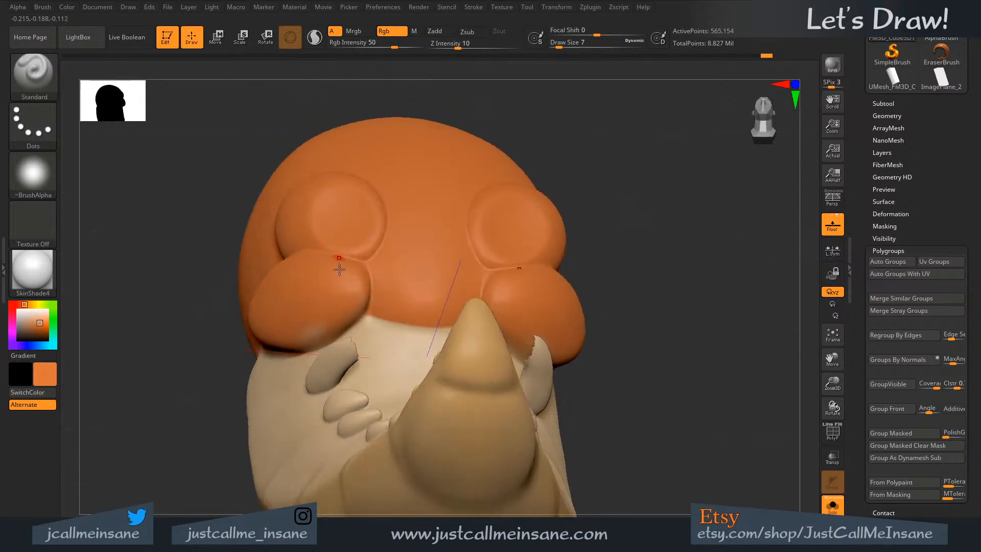
pyautogui.press('s')
pyautogui.moveTo(305, 322); pyautogui.dragTo(314, 322)
pyautogui.moveTo(332, 224)
pyautogui.mouseDown(button='right')
pyautogui.moveTo(358, 217)
pyautogui.moveTo(340, 255)
pyautogui.mouseUp(button='right')
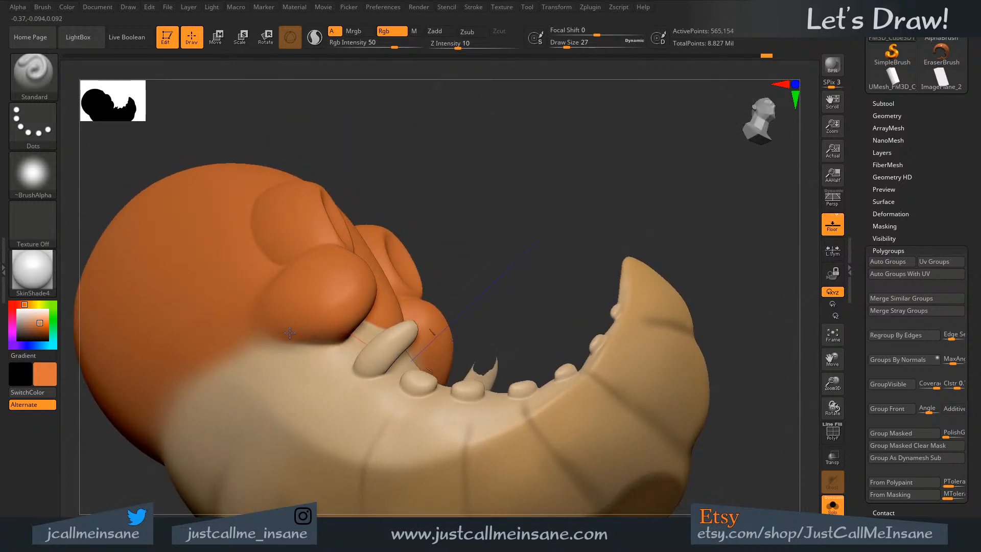
pyautogui.moveTo(471, 237)
pyautogui.mouseDown(button='right')
pyautogui.moveTo(439, 265)
pyautogui.moveTo(424, 302)
pyautogui.mouseUp(button='right')
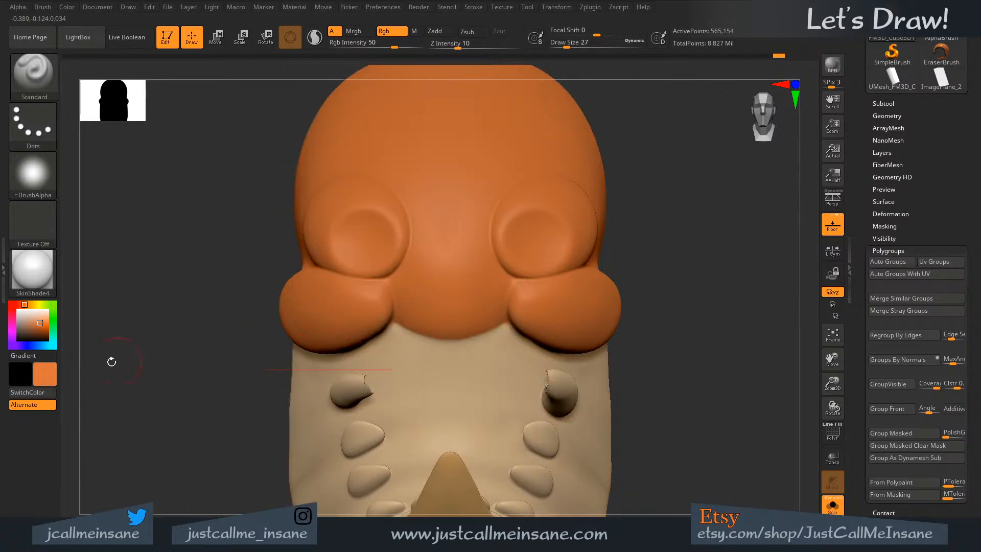
# - Choose a light salmon pink, paint the fronts of both cheeks and smooth the edges of the paint
pyautogui.click(50, 379)
pyautogui.click(51, 378)
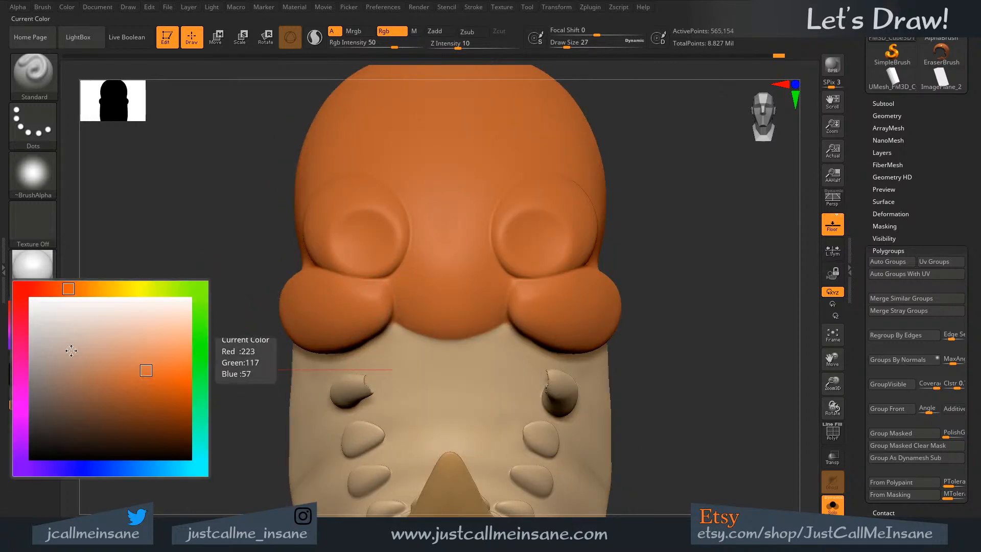
pyautogui.click(59, 288)
pyautogui.moveTo(147, 344); pyautogui.dragTo(143, 338)
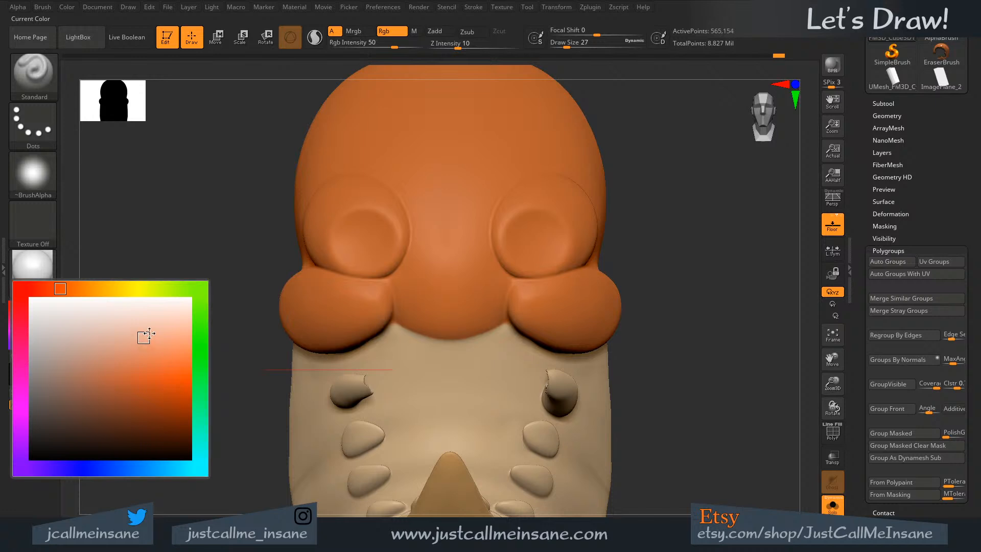
pyautogui.moveTo(552, 301)
pyautogui.mouseDown()
pyautogui.moveTo(587, 293)
pyautogui.moveTo(593, 309)
pyautogui.moveTo(538, 291)
pyautogui.moveTo(543, 310)
pyautogui.moveTo(598, 307)
pyautogui.moveTo(569, 315)
pyautogui.moveTo(612, 301)
pyautogui.mouseUp()
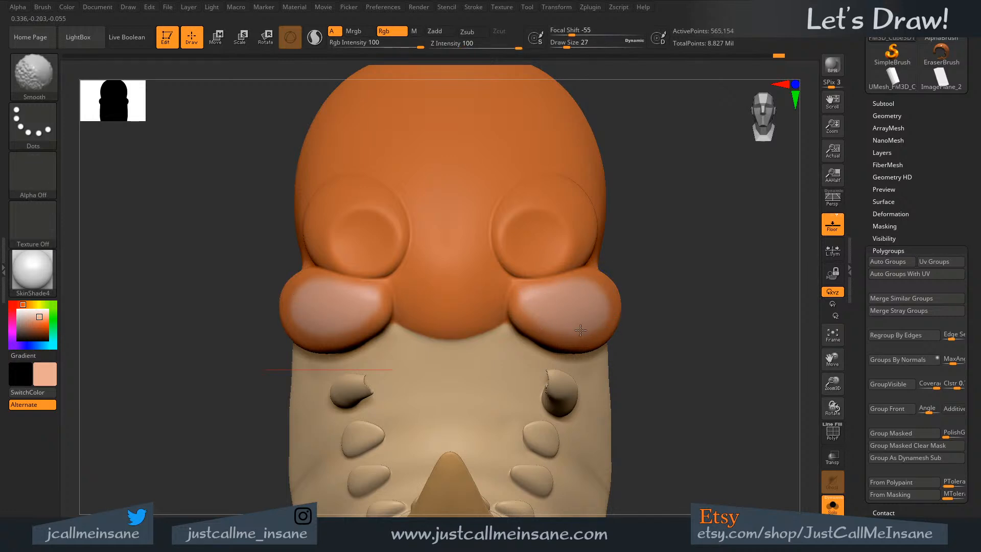
pyautogui.moveTo(574, 287)
pyautogui.keyDown('shift'); pyautogui.mouseDown()
pyautogui.moveTo(590, 331)
pyautogui.moveTo(570, 281)
pyautogui.mouseUp(); pyautogui.keyUp('shift')
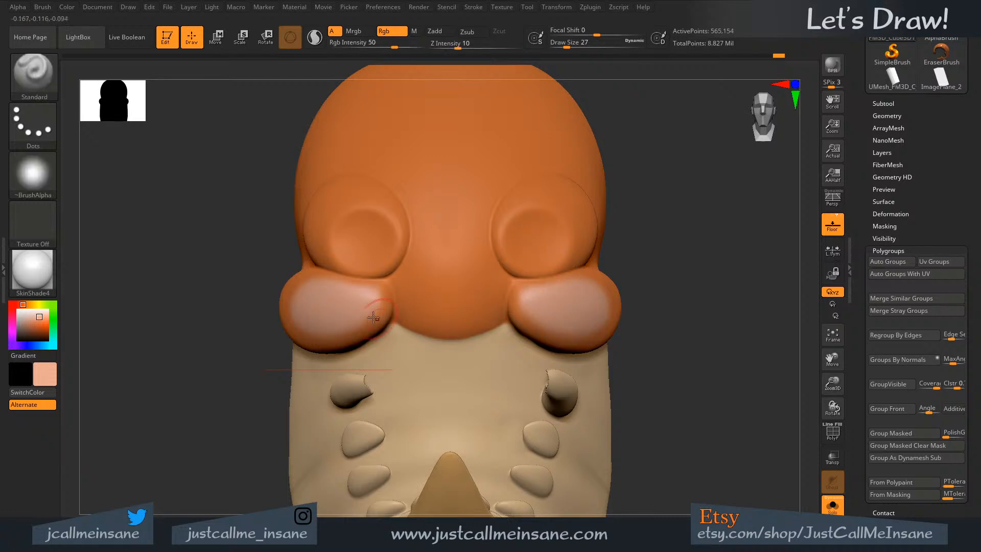
# - Set the Rgb intensity to 12, sample the cheek's pink and softly extend it towards the outer cheek edge
pyautogui.moveTo(383, 43); pyautogui.dragTo(362, 44)
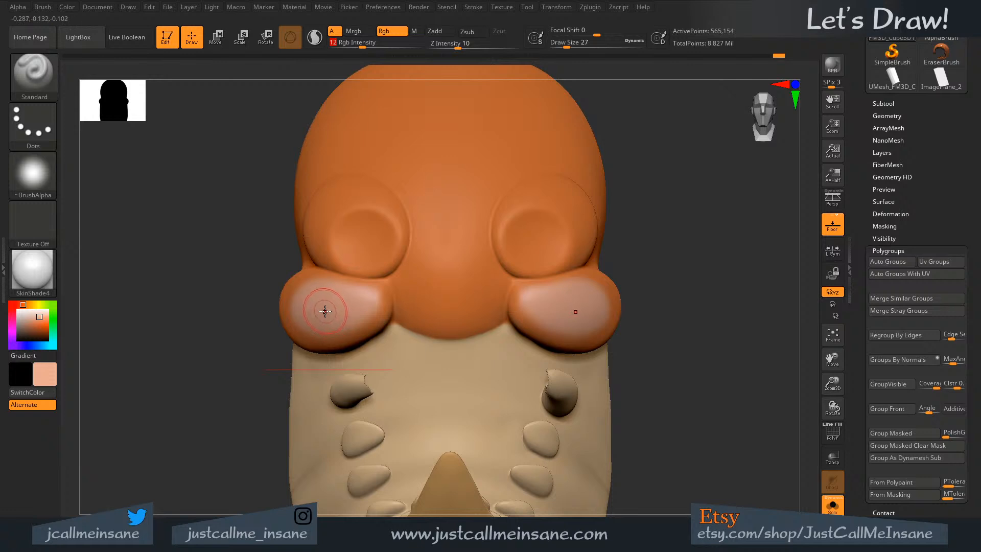
pyautogui.press('c')
pyautogui.moveTo(265, 302)
pyautogui.mouseDown()
pyautogui.moveTo(305, 338)
pyautogui.moveTo(327, 300)
pyautogui.moveTo(290, 290)
pyautogui.mouseUp()
pyautogui.moveTo(287, 326); pyautogui.dragTo(271, 302)
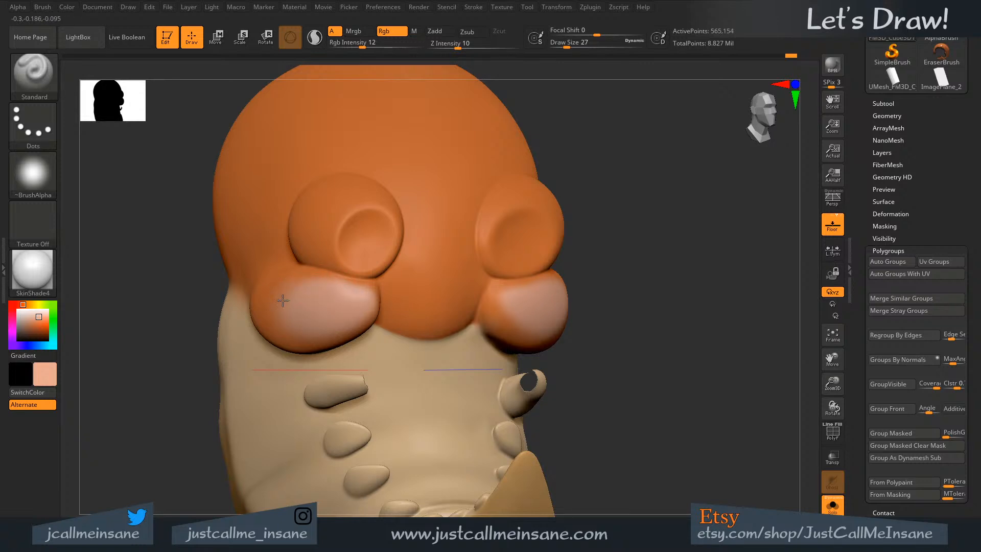
pyautogui.moveTo(340, 287)
pyautogui.mouseDown()
pyautogui.moveTo(350, 285)
pyautogui.moveTo(323, 287)
pyautogui.moveTo(290, 271)
pyautogui.mouseUp()
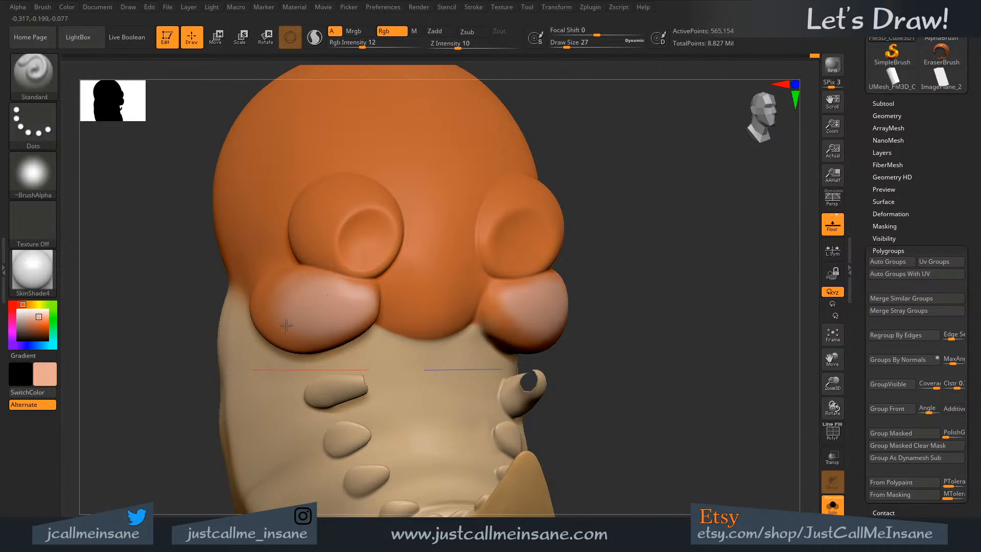
pyautogui.moveTo(292, 287); pyautogui.dragTo(319, 286, button='right')
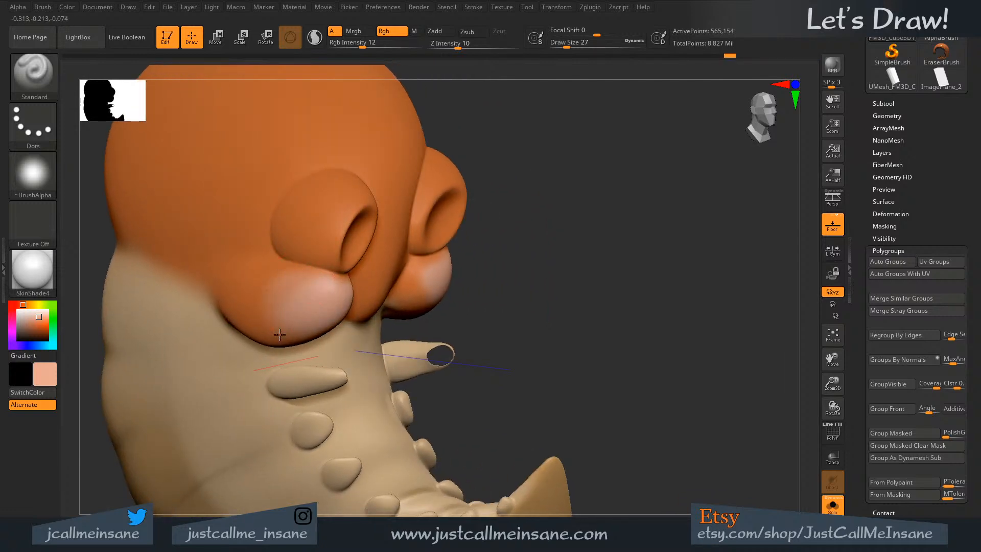
# - Build up the pink transition along the side and lower part of the cheek with light strokes
pyautogui.moveTo(309, 321); pyautogui.dragTo(276, 307)
pyautogui.moveTo(336, 281)
pyautogui.mouseDown()
pyautogui.moveTo(298, 271)
pyautogui.moveTo(307, 302)
pyautogui.mouseUp()
pyautogui.moveTo(296, 298)
pyautogui.mouseDown(button='right')
pyautogui.moveTo(305, 270)
pyautogui.moveTo(298, 313)
pyautogui.mouseUp(button='right')
pyautogui.moveTo(311, 311); pyautogui.dragTo(276, 308)
pyautogui.moveTo(340, 325)
pyautogui.mouseDown()
pyautogui.moveTo(269, 285)
pyautogui.moveTo(281, 308)
pyautogui.mouseUp()
pyautogui.moveTo(307, 286)
pyautogui.mouseDown(button='right')
pyautogui.moveTo(421, 302)
pyautogui.moveTo(379, 310)
pyautogui.moveTo(409, 302)
pyautogui.mouseUp(button='right')
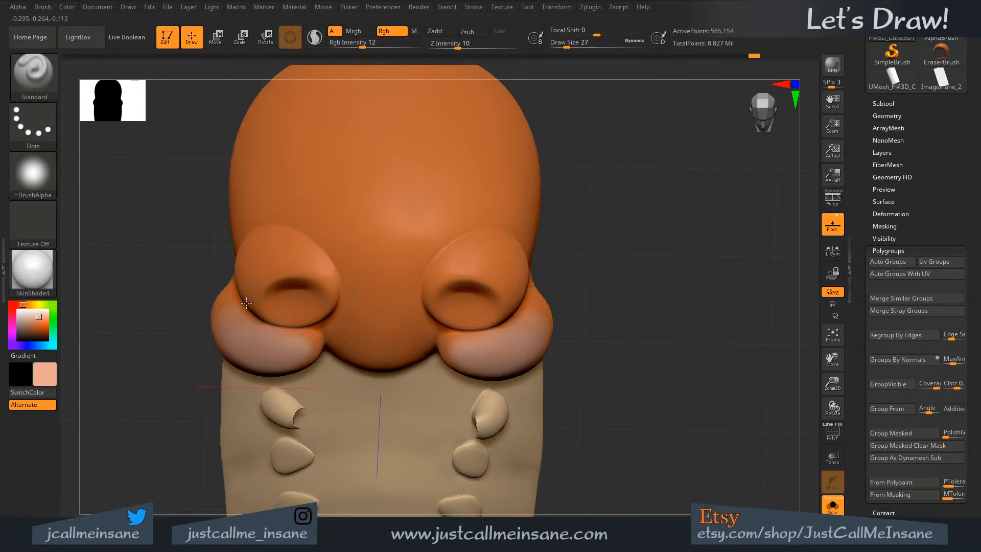
# - Blend pink into the inner corners and undersides of the cheeks beneath the eye sockets
pyautogui.moveTo(276, 322); pyautogui.dragTo(289, 329, button='right')
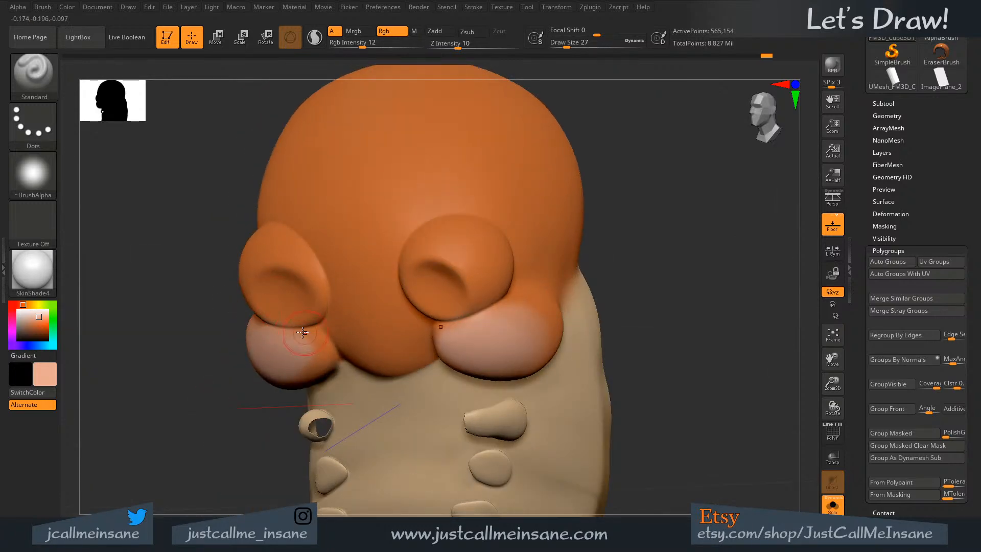
pyautogui.moveTo(300, 337); pyautogui.dragTo(318, 349)
pyautogui.moveTo(234, 438); pyautogui.dragTo(276, 429, button='right')
pyautogui.moveTo(284, 366); pyautogui.dragTo(297, 347)
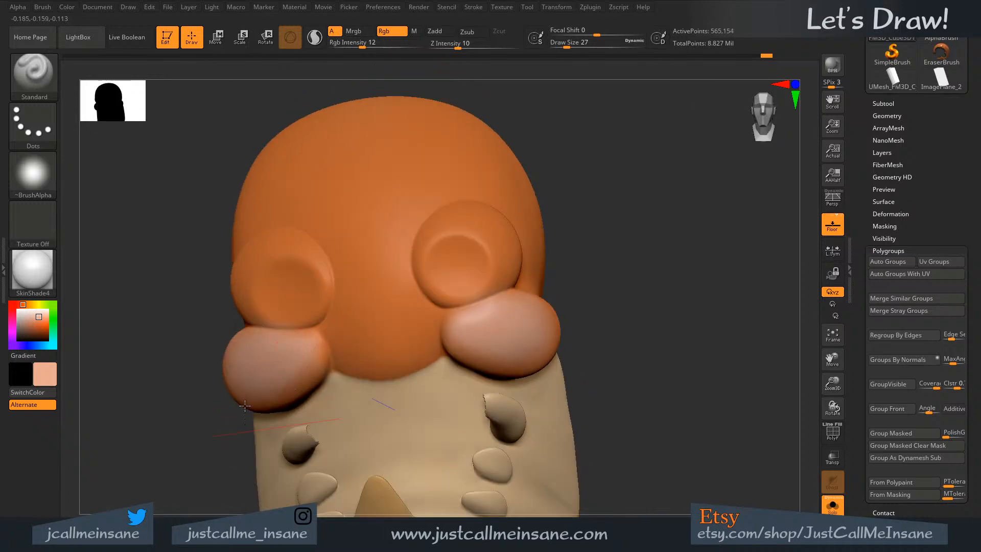
pyautogui.moveTo(201, 439)
pyautogui.mouseDown(button='right')
pyautogui.moveTo(204, 454)
pyautogui.moveTo(286, 445)
pyautogui.mouseUp(button='right')
pyautogui.moveTo(244, 393); pyautogui.dragTo(237, 342, button='right')
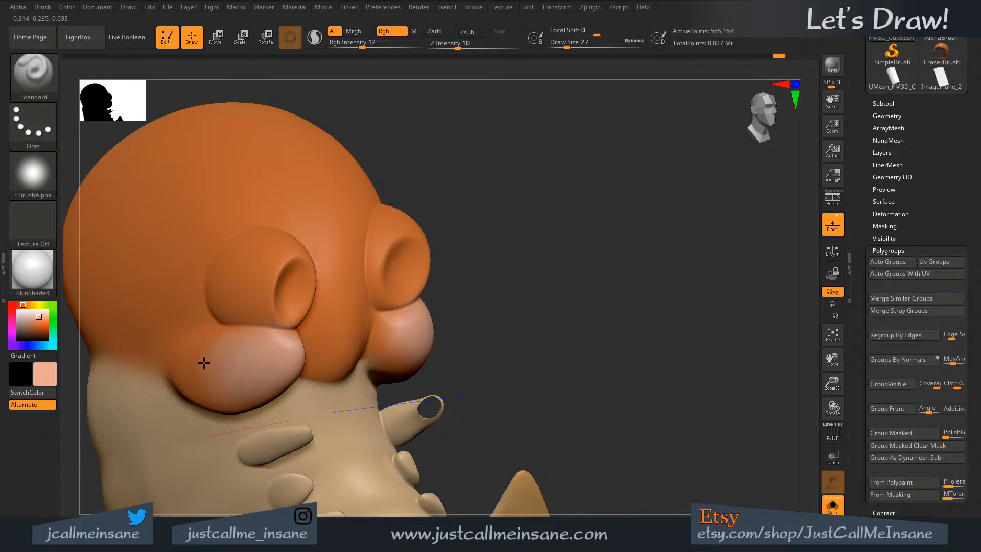
# - Check the cheek blending from the side, the front and at full-figure distance, resampling the cheek's pink
pyautogui.moveTo(541, 274); pyautogui.dragTo(575, 277, button='right')
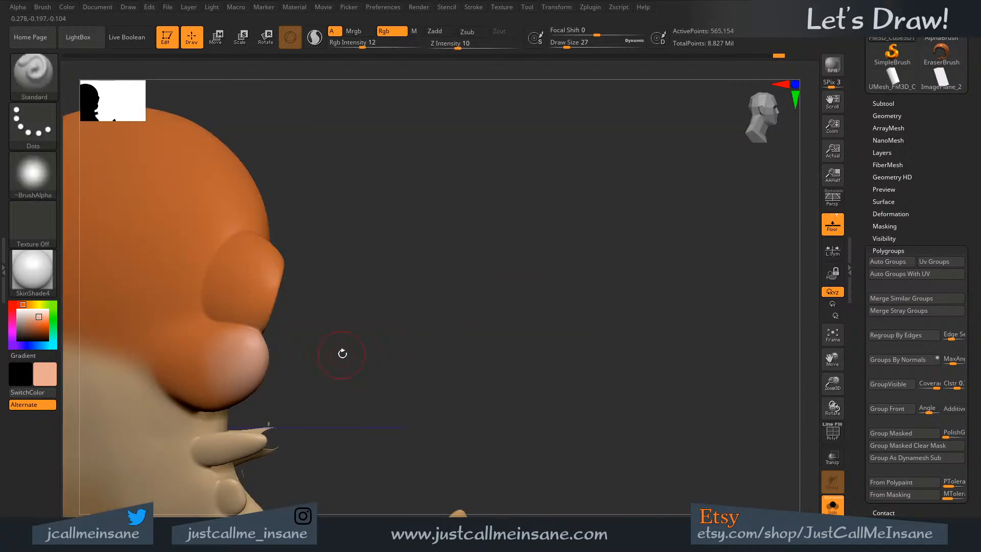
pyautogui.keyDown('alt'); pyautogui.moveTo(343, 333); pyautogui.dragTo(424, 291, button='right'); pyautogui.keyUp('alt')
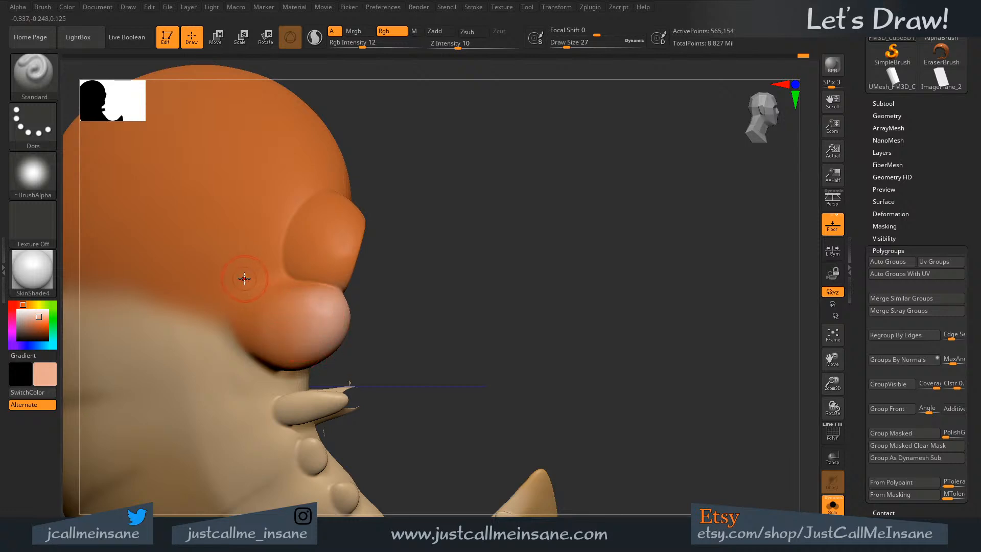
pyautogui.press('c')
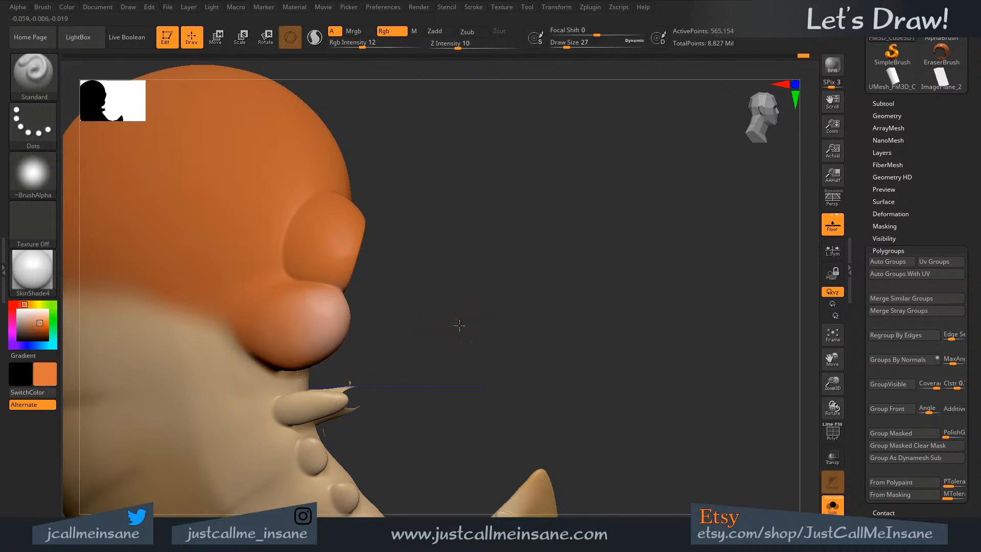
pyautogui.moveTo(460, 325); pyautogui.dragTo(663, 265)
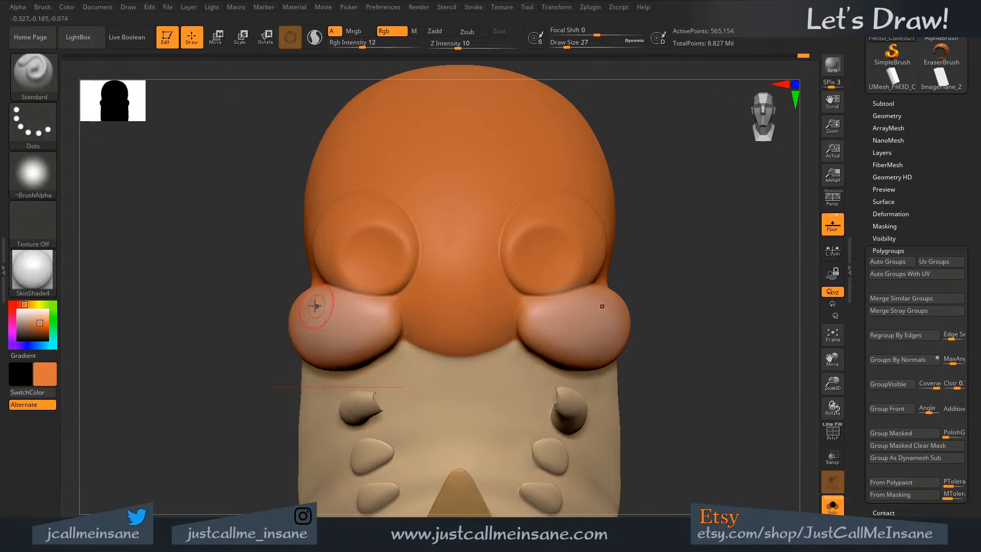
pyautogui.press('c')
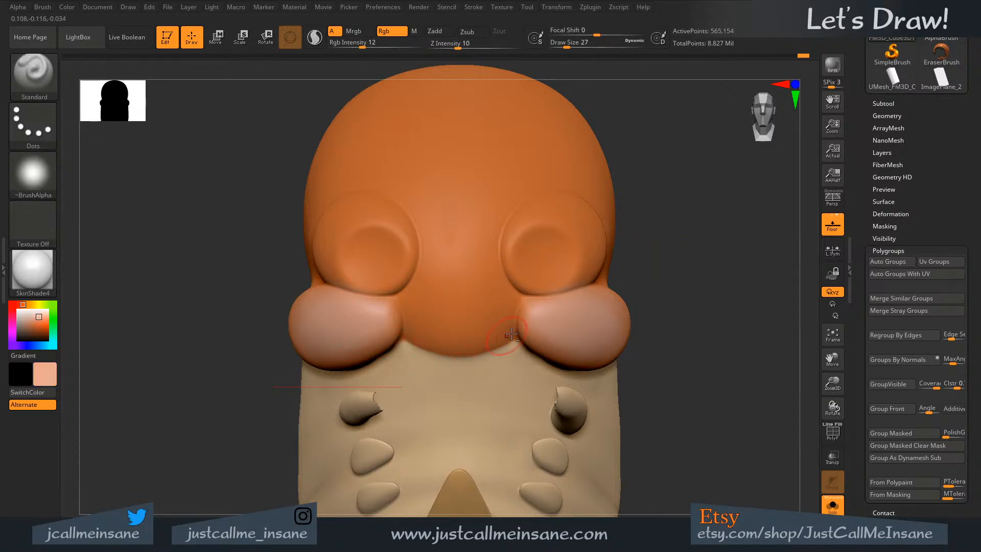
pyautogui.keyDown('alt'); pyautogui.moveTo(511, 333); pyautogui.dragTo(424, 356, button='right'); pyautogui.keyUp('alt')
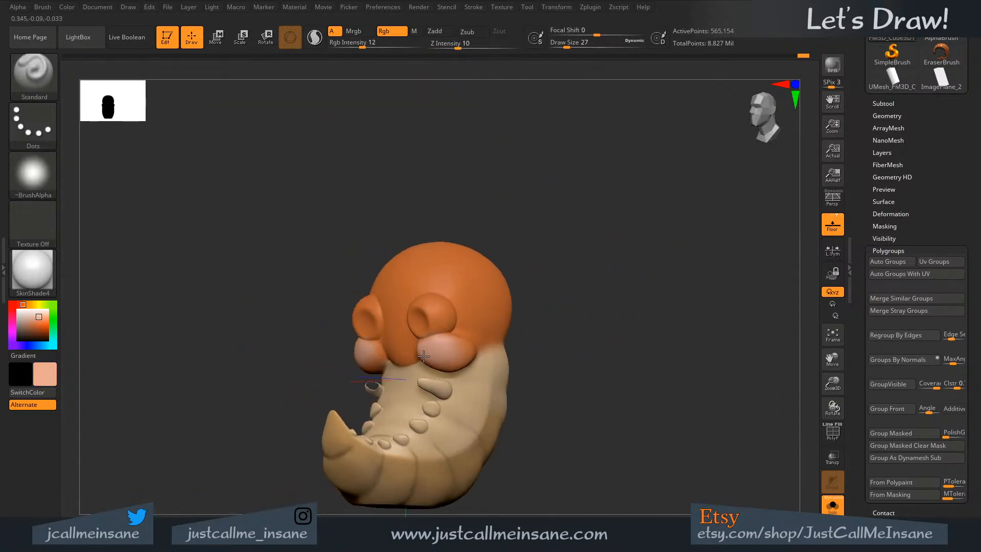
# - Sample the body's tan, set the Rgb intensity to 33 and paint the upper back just below the orange head
pyautogui.moveTo(423, 356); pyautogui.dragTo(482, 394)
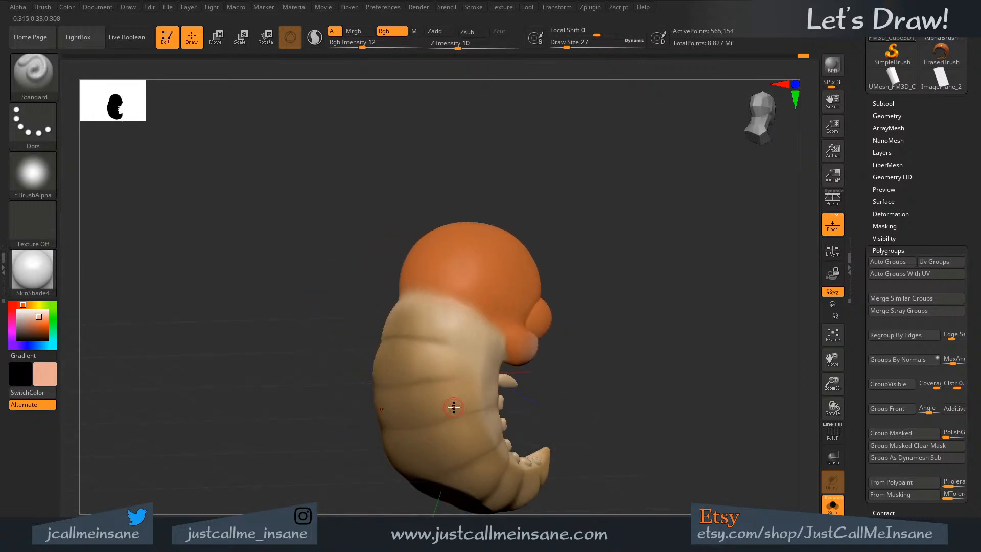
pyautogui.press('c')
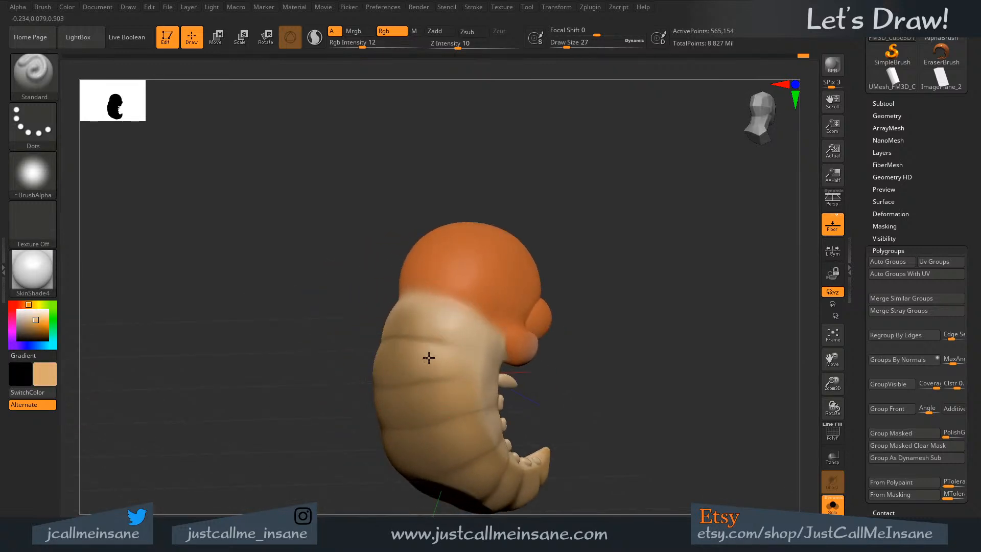
pyautogui.click(382, 44)
pyautogui.moveTo(439, 309)
pyautogui.mouseDown()
pyautogui.moveTo(443, 320)
pyautogui.moveTo(457, 315)
pyautogui.moveTo(466, 370)
pyautogui.mouseUp()
pyautogui.moveTo(598, 206); pyautogui.dragTo(593, 254)
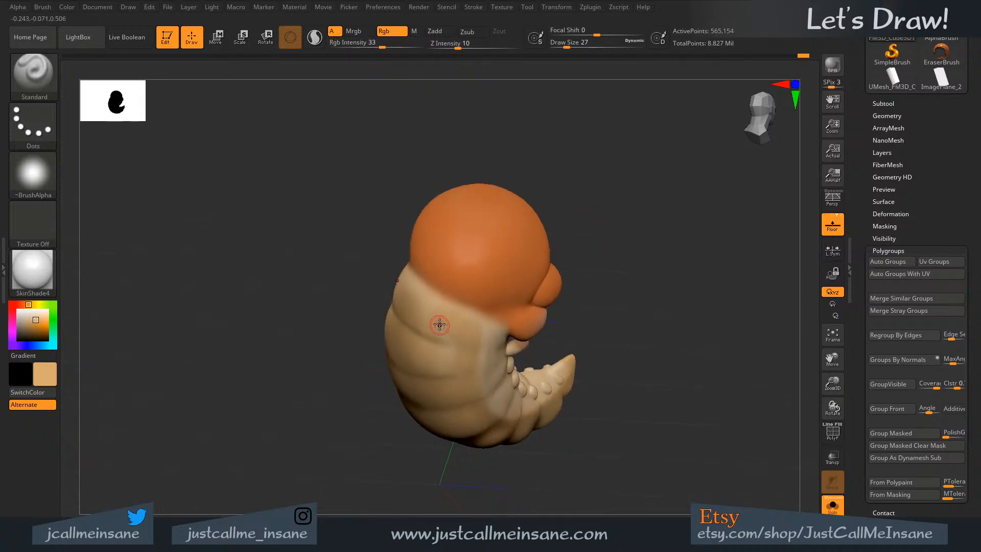
# - Undo the last stroke on the upper back and paint tan along the side of the upper body segments
pyautogui.moveTo(438, 324); pyautogui.dragTo(433, 308)
pyautogui.hotkey('ctrl', 'z')
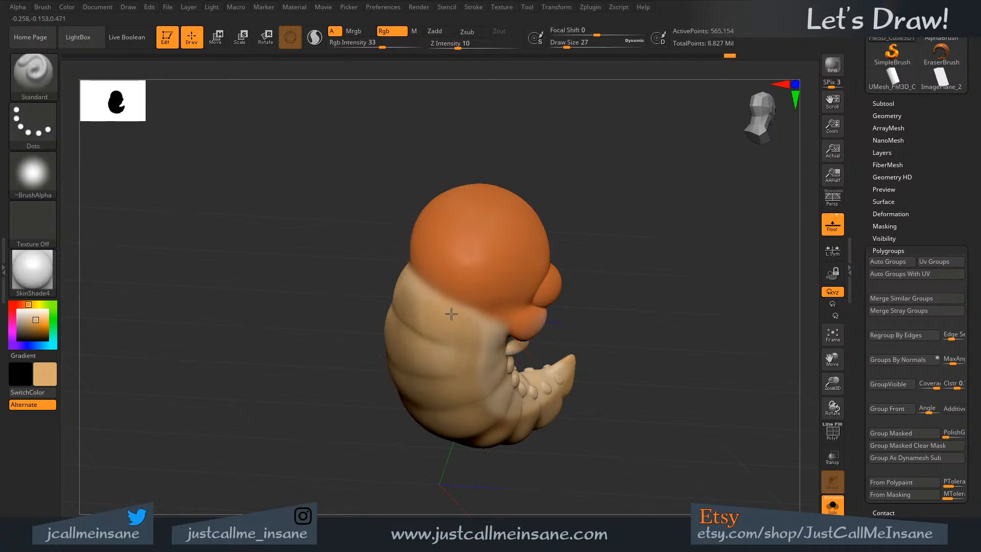
pyautogui.moveTo(488, 346); pyautogui.dragTo(491, 350)
pyautogui.moveTo(731, 289); pyautogui.dragTo(688, 291)
pyautogui.moveTo(530, 378)
pyautogui.mouseDown()
pyautogui.moveTo(539, 385)
pyautogui.moveTo(472, 365)
pyautogui.mouseUp()
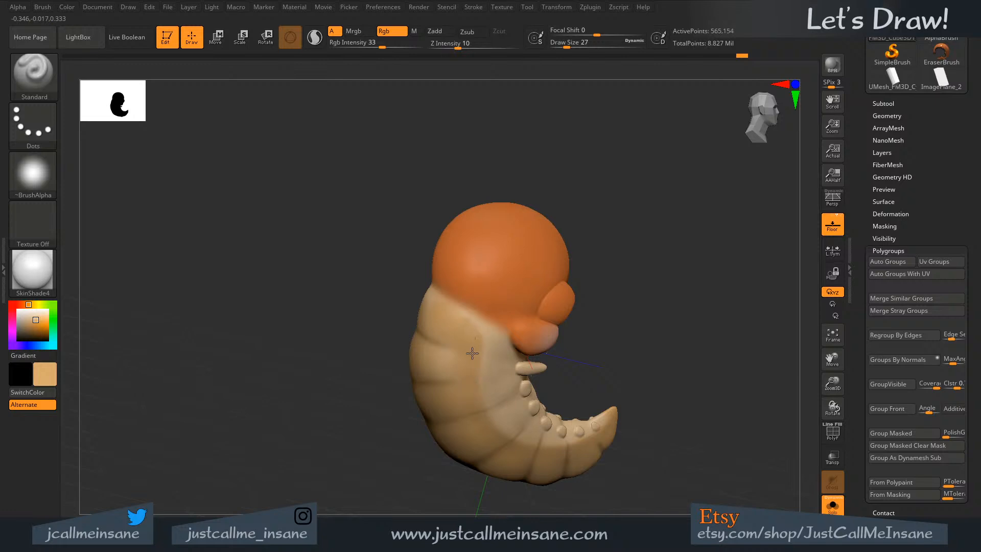
pyautogui.moveTo(718, 311)
pyautogui.mouseDown()
pyautogui.moveTo(737, 299)
pyautogui.moveTo(650, 328)
pyautogui.mouseUp()
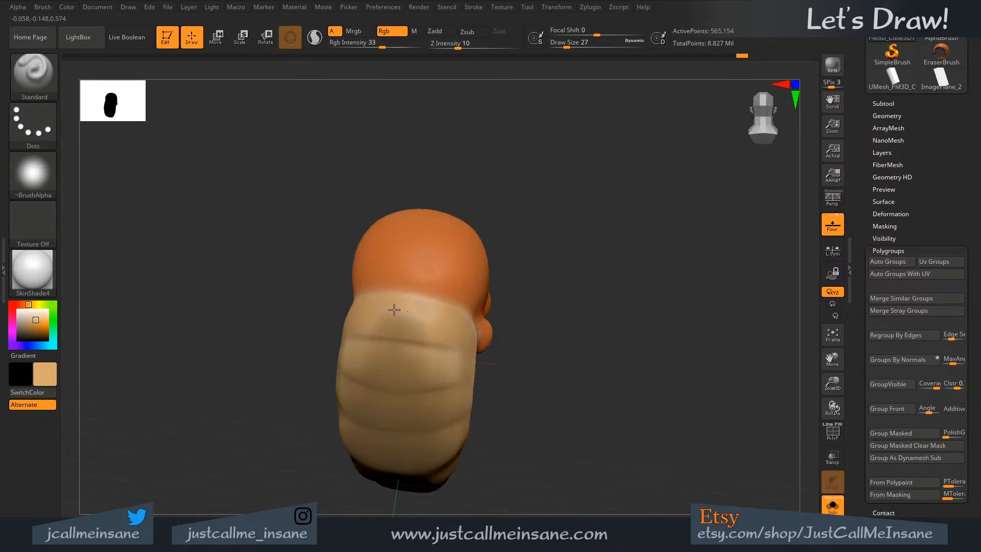
# - Sample a darker tan and paint a shaded patch at the centre of the back beneath the head, smoothing its edge
pyautogui.press('c')
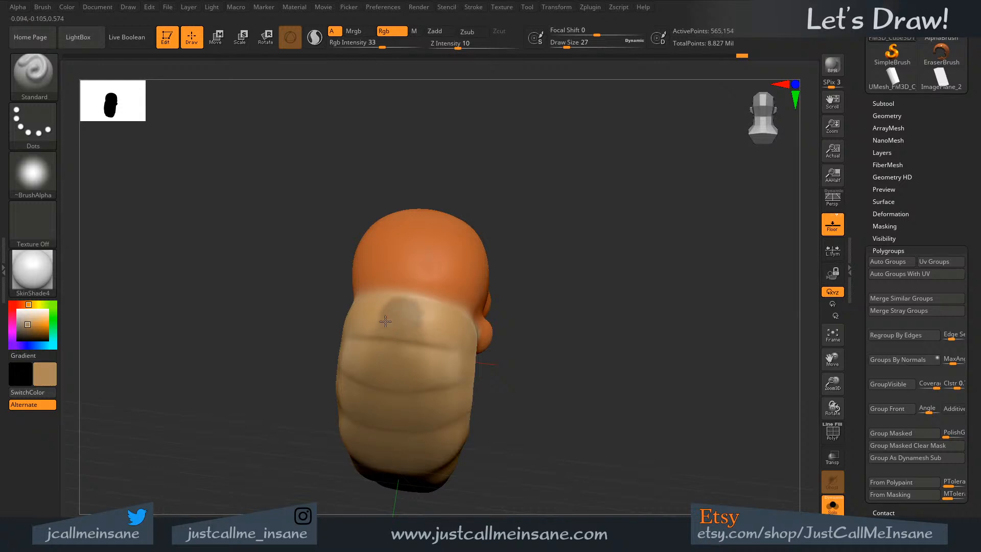
pyautogui.moveTo(559, 275); pyautogui.dragTo(495, 318)
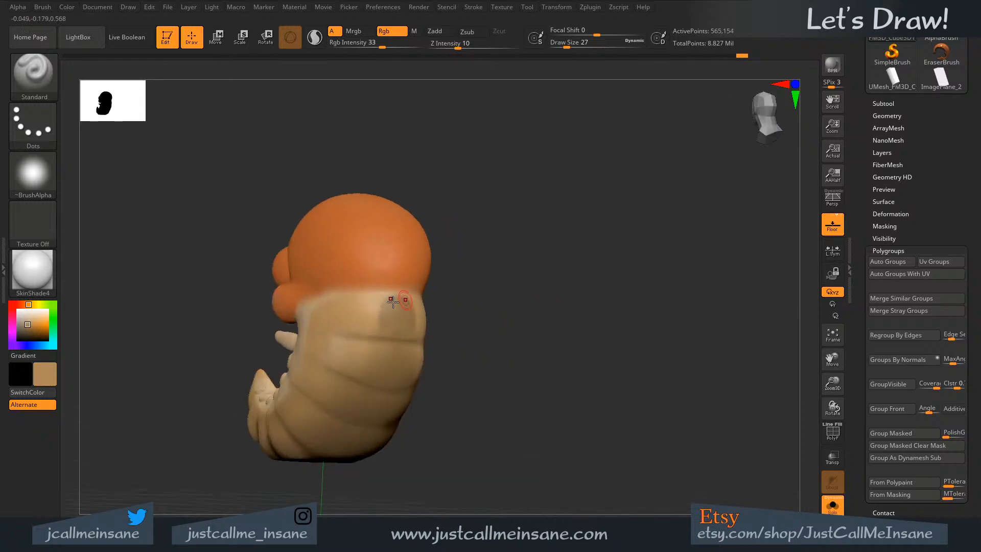
pyautogui.press('shift')
pyautogui.keyDown('shift'); pyautogui.moveTo(386, 306); pyautogui.dragTo(389, 311); pyautogui.keyUp('shift')
# - Set the Rgb intensity to 15 and the draw size to 39, and softly widen the darker patch below the head
pyautogui.click(368, 45)
pyautogui.moveTo(367, 45); pyautogui.dragTo(365, 46)
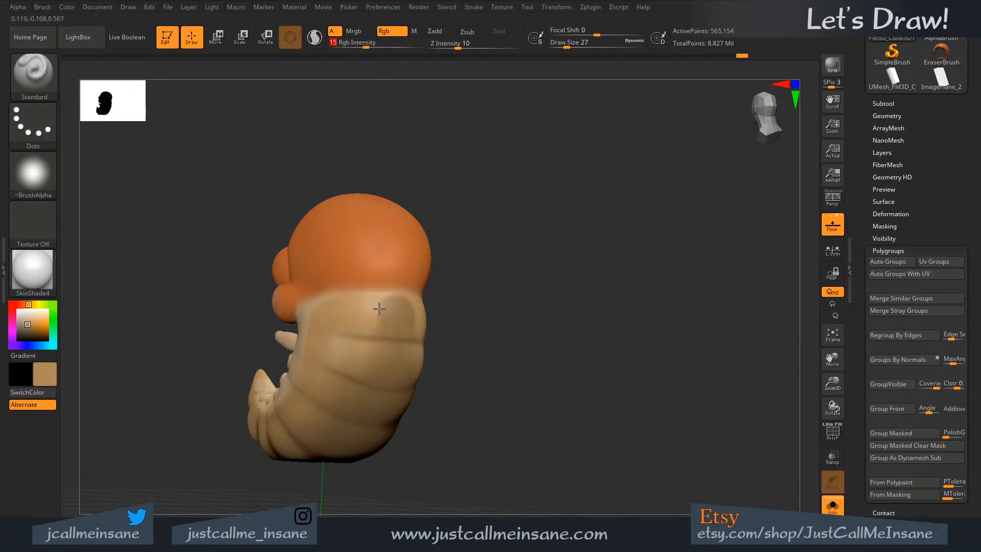
pyautogui.press('s')
pyautogui.moveTo(378, 313)
pyautogui.mouseDown()
pyautogui.moveTo(362, 326)
pyautogui.moveTo(378, 306)
pyautogui.mouseUp()
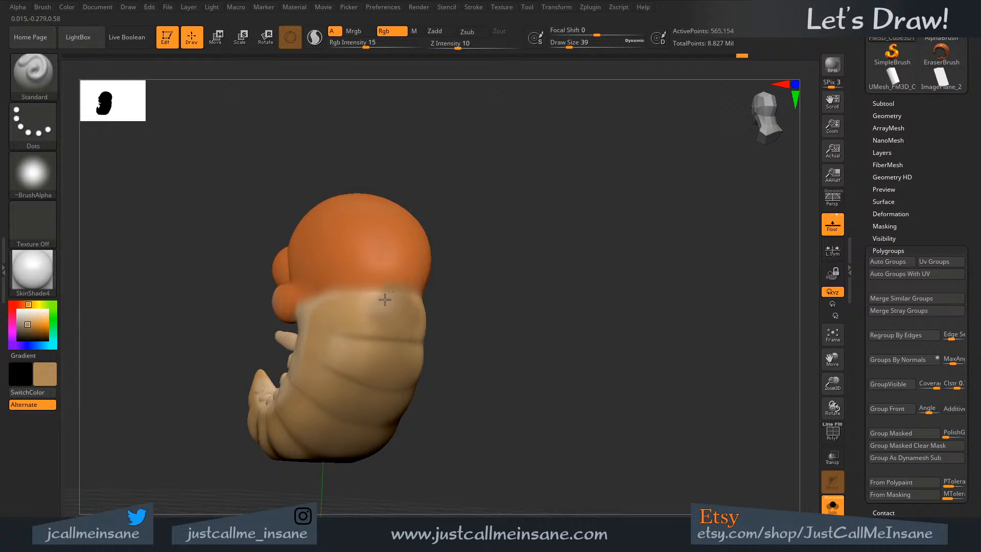
pyautogui.moveTo(367, 300)
pyautogui.mouseDown()
pyautogui.moveTo(357, 286)
pyautogui.moveTo(349, 303)
pyautogui.moveTo(346, 284)
pyautogui.mouseUp()
# - Sample the lighter tan and blend the dark patch into the upper back with draw sizes 74 and 39
pyautogui.press('c')
pyautogui.press('s')
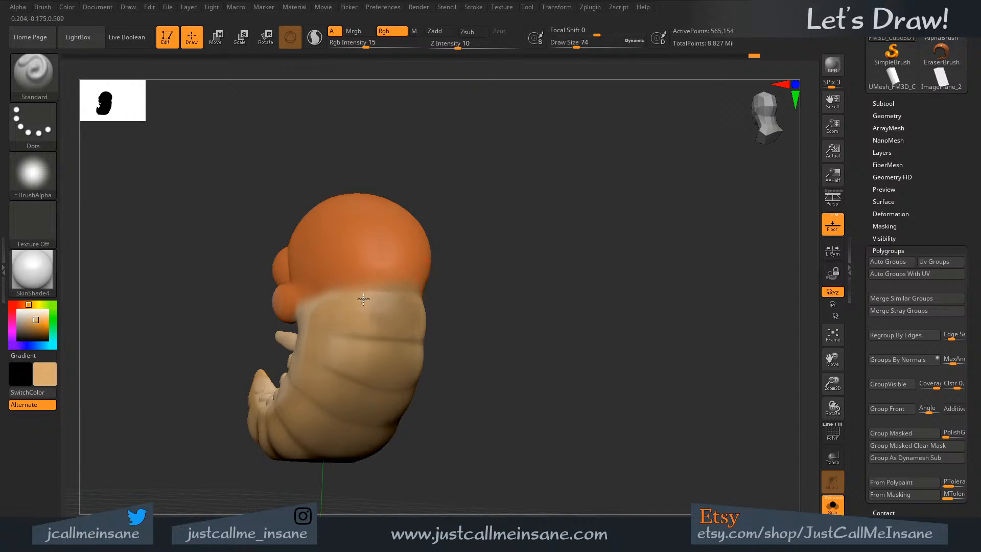
pyautogui.moveTo(388, 297); pyautogui.dragTo(370, 308)
pyautogui.moveTo(504, 287); pyautogui.dragTo(512, 308)
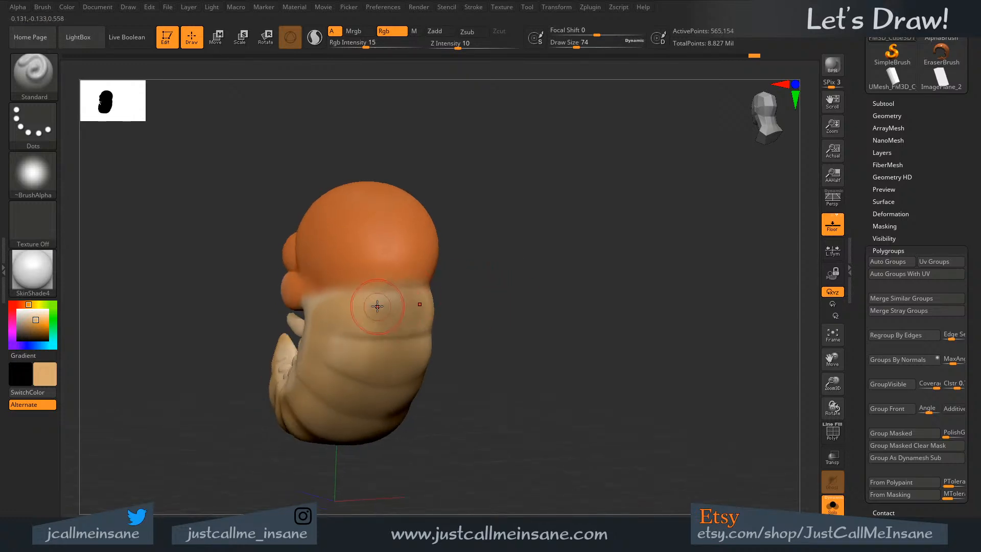
pyautogui.keyDown('shift'); pyautogui.moveTo(376, 307); pyautogui.dragTo(425, 271); pyautogui.keyUp('shift')
pyautogui.press('s')
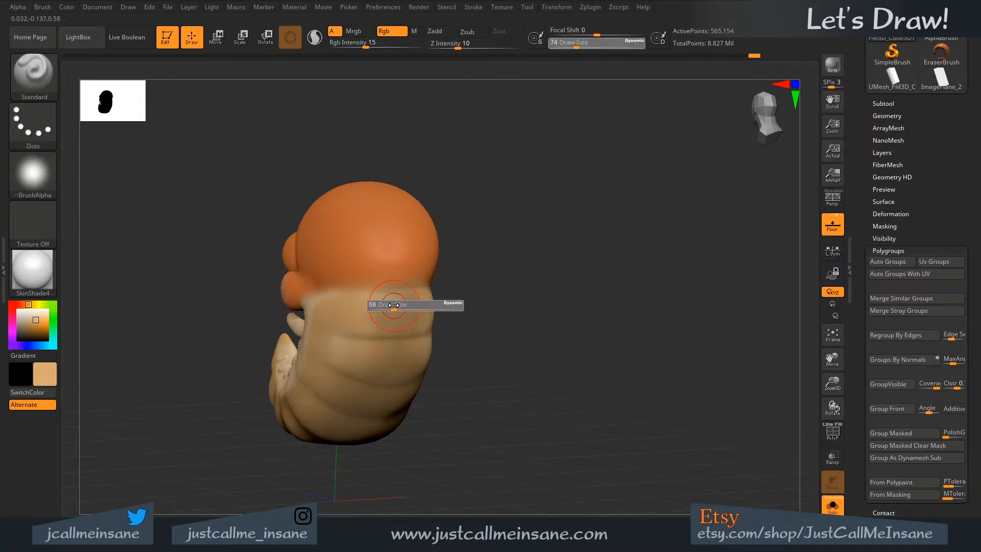
pyautogui.moveTo(396, 307); pyautogui.dragTo(347, 265)
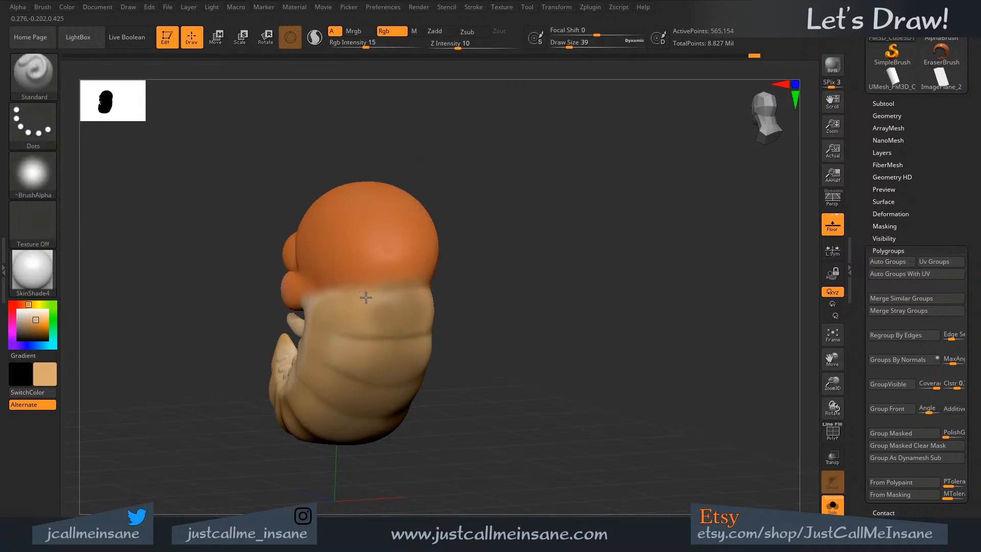
# - Shade the upper belly between the first legs with a sampled darker tan, enlarging the draw size to 59
pyautogui.moveTo(473, 241); pyautogui.dragTo(333, 303)
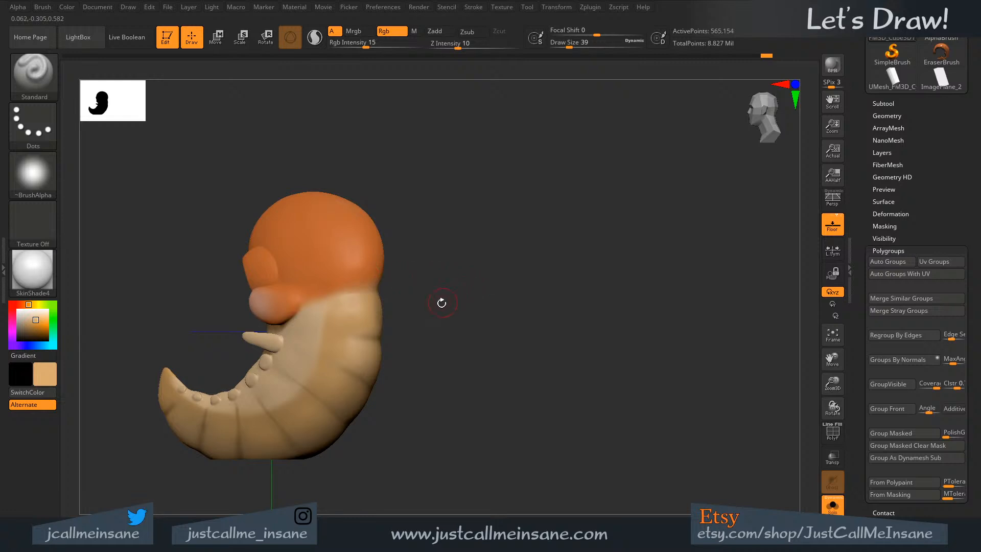
pyautogui.moveTo(441, 303); pyautogui.dragTo(464, 288)
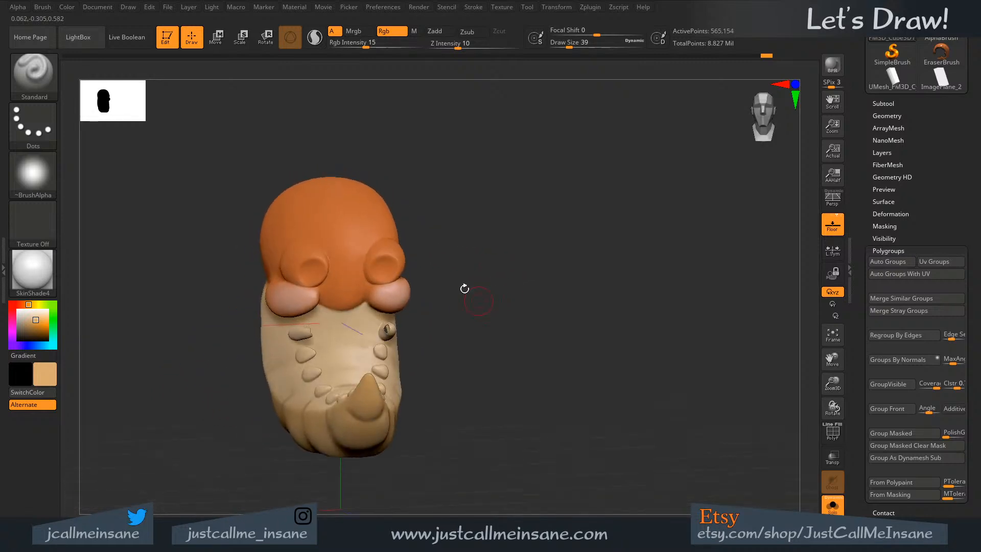
pyautogui.moveTo(427, 339); pyautogui.dragTo(367, 383)
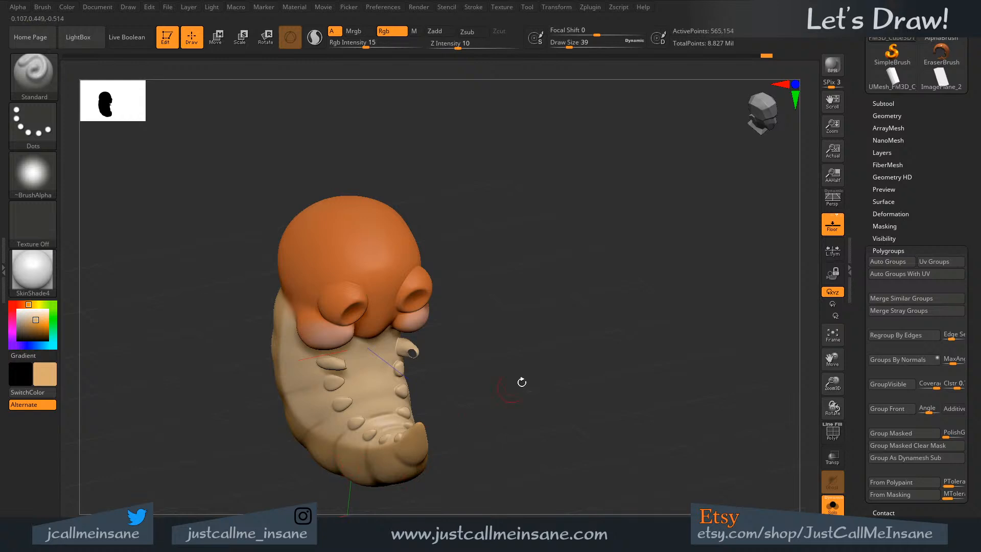
pyautogui.moveTo(521, 382); pyautogui.dragTo(475, 358)
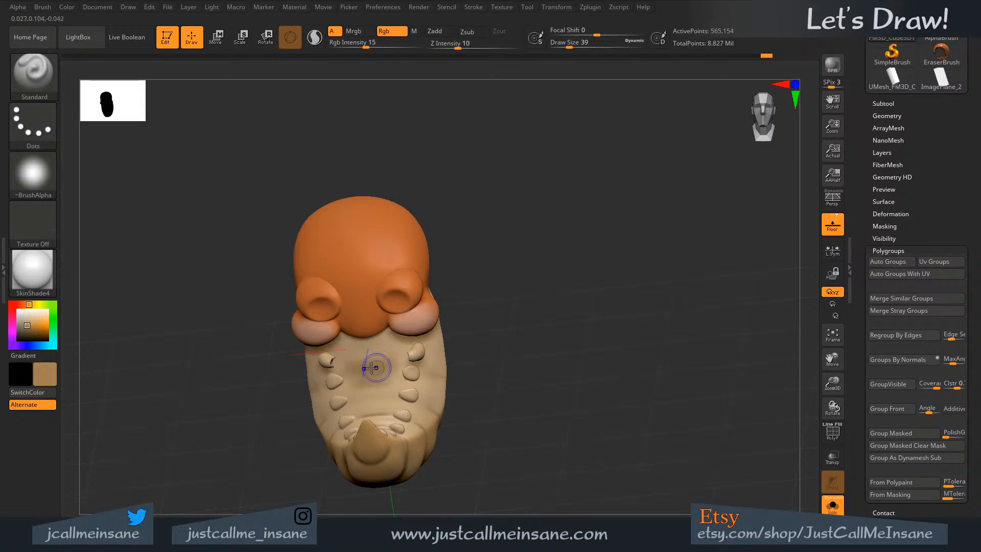
pyautogui.press('shift')
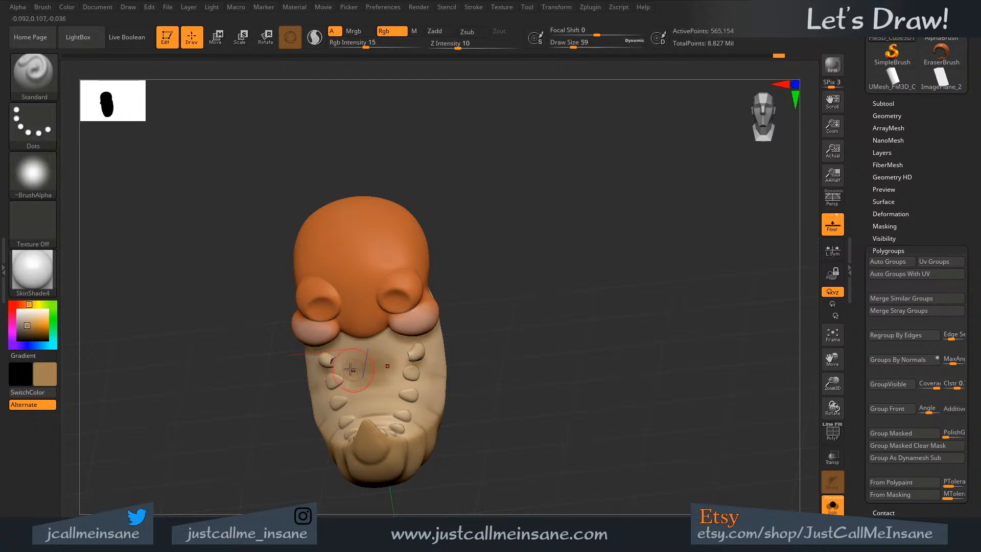
pyautogui.press('shift')
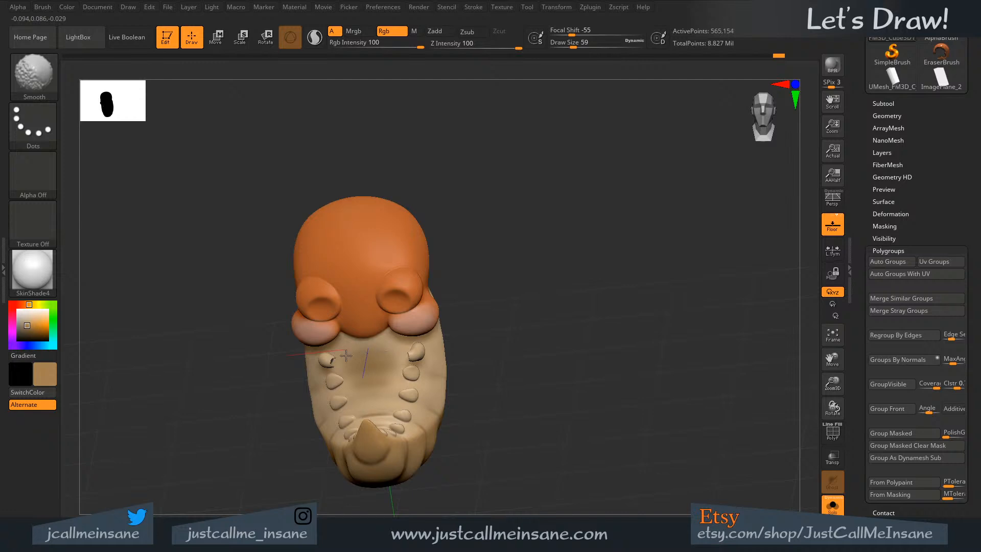
# - Sample the head's orange, lighten it to a pale peach, and paint the lower edge of the face at draw size 25
pyautogui.press('c')
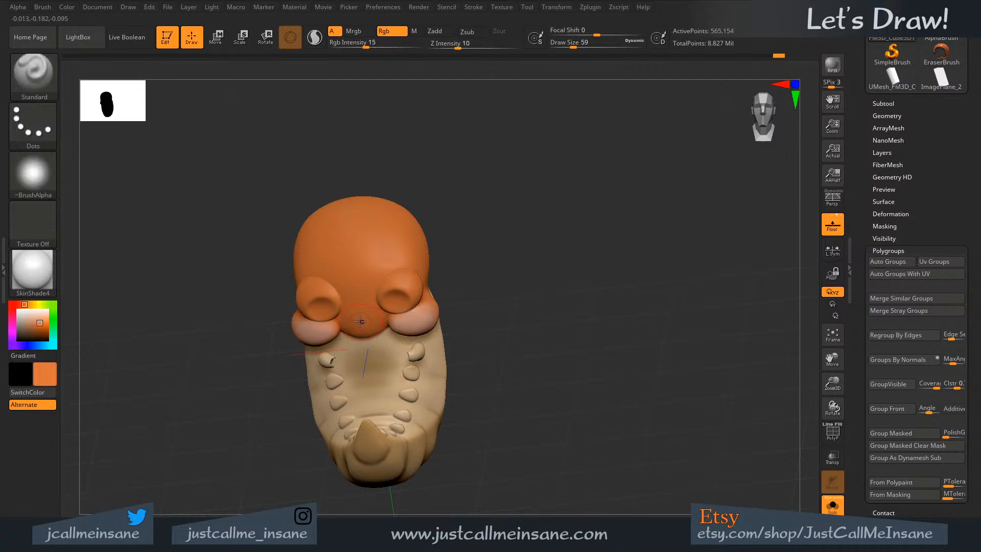
pyautogui.moveTo(47, 335)
pyautogui.click(44, 377)
pyautogui.moveTo(145, 374); pyautogui.dragTo(145, 352)
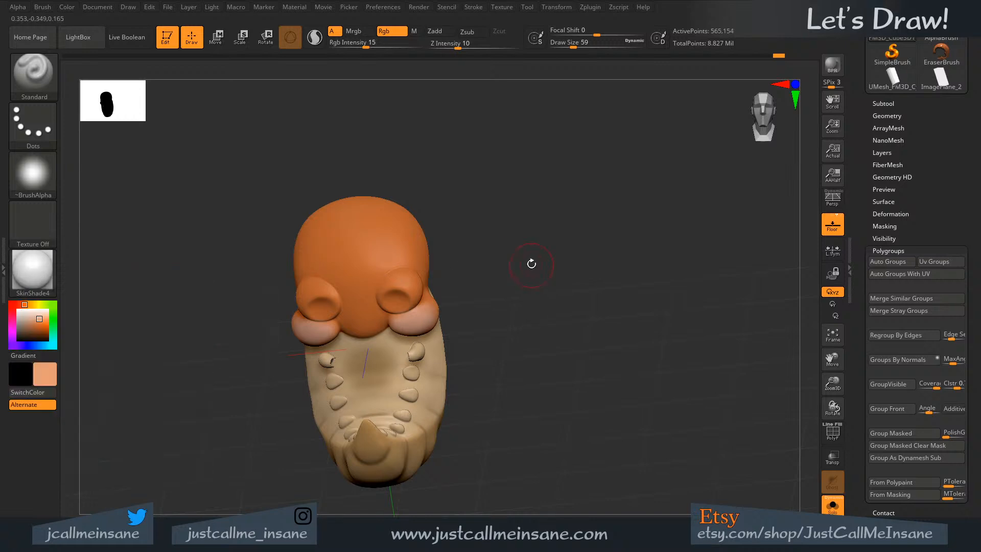
pyautogui.moveTo(530, 262)
pyautogui.mouseDown()
pyautogui.moveTo(565, 248)
pyautogui.moveTo(495, 260)
pyautogui.moveTo(532, 228)
pyautogui.moveTo(517, 226)
pyautogui.moveTo(527, 239)
pyautogui.moveTo(555, 239)
pyautogui.moveTo(559, 308)
pyautogui.mouseUp()
pyautogui.press('s')
pyautogui.moveTo(359, 272)
pyautogui.mouseDown()
pyautogui.moveTo(343, 281)
pyautogui.moveTo(382, 290)
pyautogui.moveTo(350, 283)
pyautogui.mouseUp()
pyautogui.press('s')
pyautogui.moveTo(350, 283); pyautogui.dragTo(363, 288)
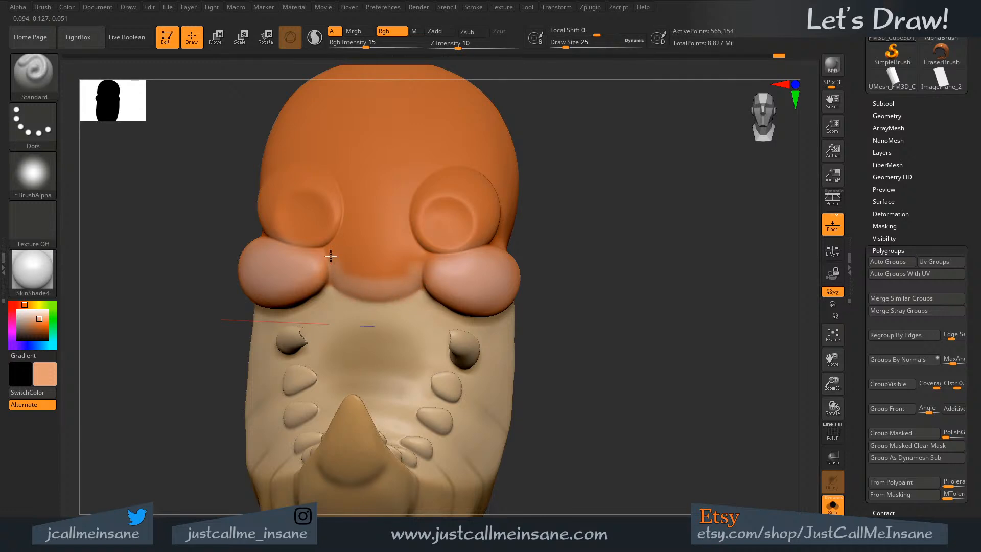
# - Extend the pale peach up between the cheeks and eye sockets with draw size 59, then reduce it to 31
pyautogui.moveTo(341, 264)
pyautogui.mouseDown()
pyautogui.moveTo(360, 282)
pyautogui.moveTo(397, 271)
pyautogui.moveTo(332, 253)
pyautogui.mouseUp()
pyautogui.press('s')
pyautogui.moveTo(361, 222); pyautogui.dragTo(369, 221)
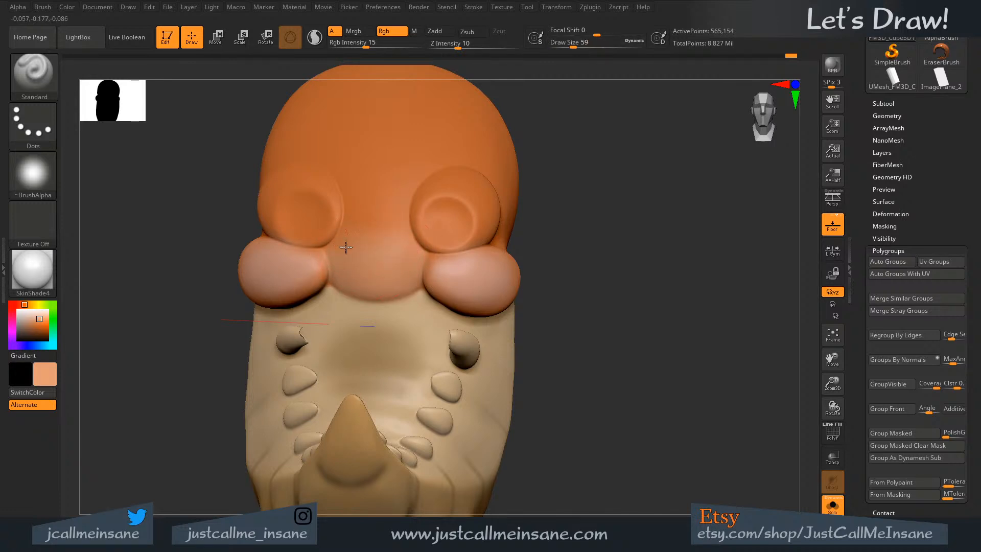
pyautogui.moveTo(537, 215); pyautogui.dragTo(528, 193)
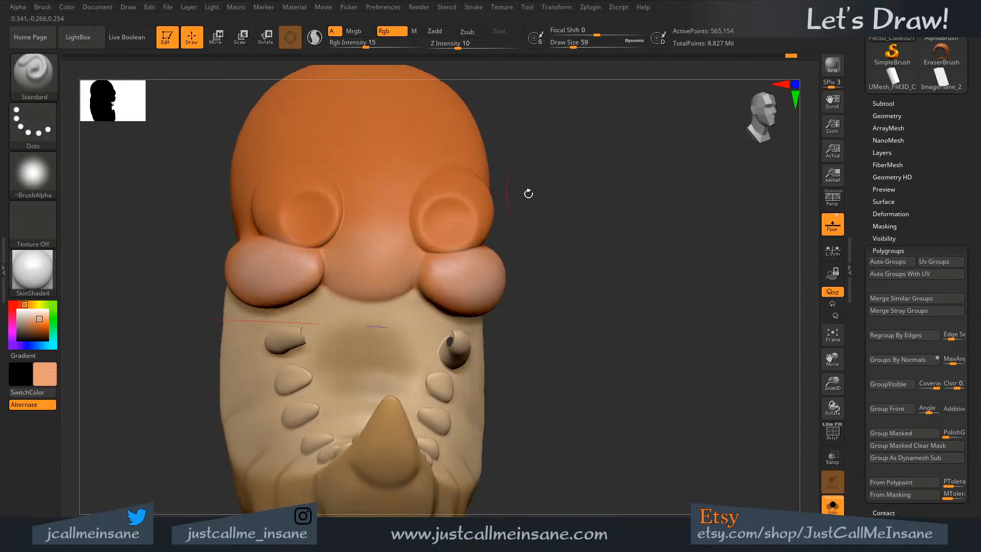
pyautogui.press('s')
pyautogui.click(339, 233)
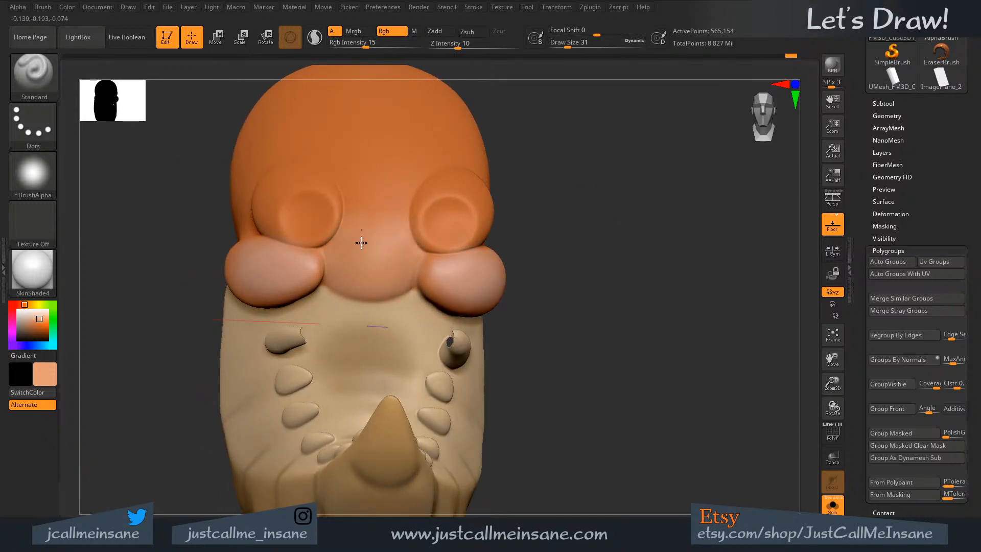
# - Set the draw size to 20 and refine the peach where the lower face meets the inner cheek edges
pyautogui.moveTo(545, 289); pyautogui.dragTo(561, 271)
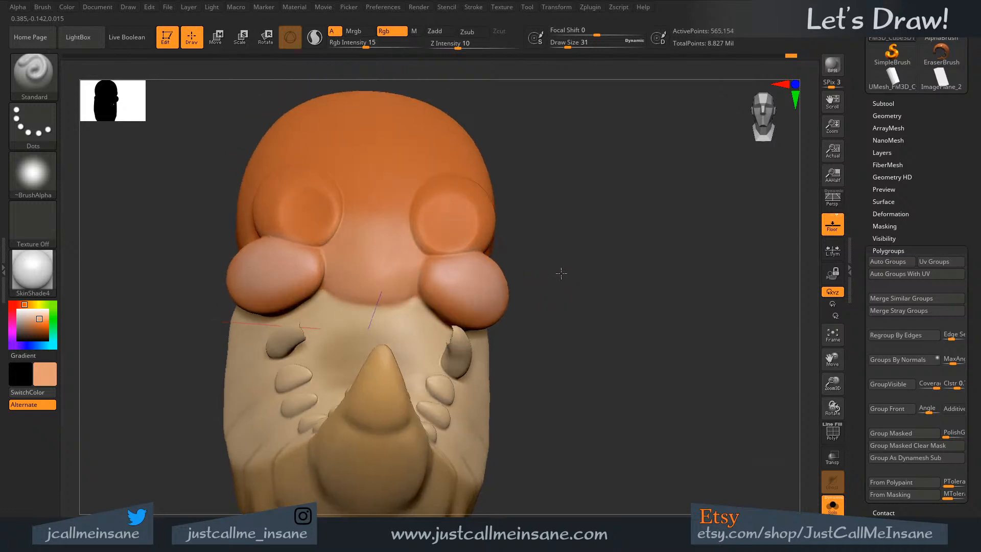
pyautogui.moveTo(393, 240)
pyautogui.keyDown('ctrl'); pyautogui.mouseDown(button='right')
pyautogui.moveTo(410, 270)
pyautogui.moveTo(405, 291)
pyautogui.mouseUp(button='right'); pyautogui.keyUp('ctrl')
pyautogui.press('s')
pyautogui.click(402, 293)
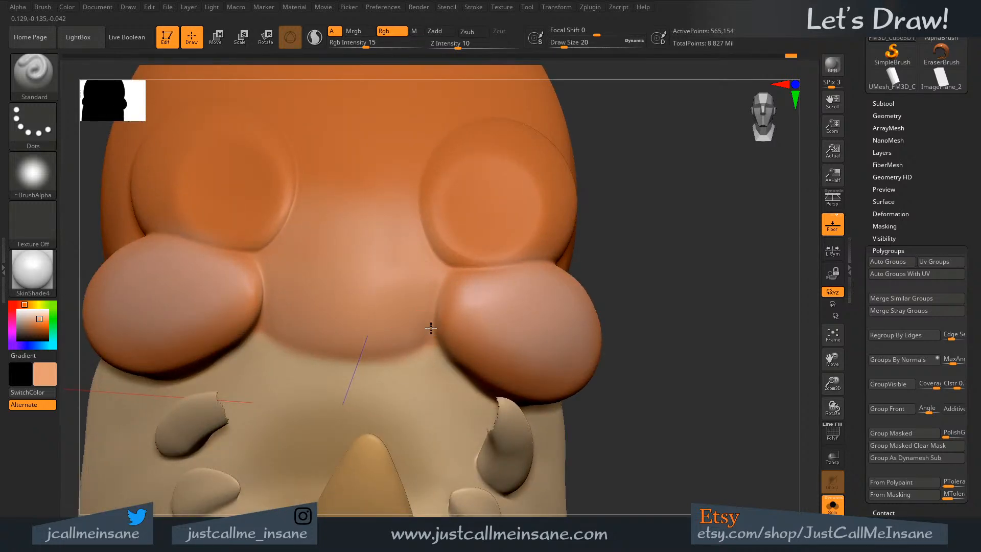
pyautogui.moveTo(260, 290); pyautogui.dragTo(271, 256, button='right')
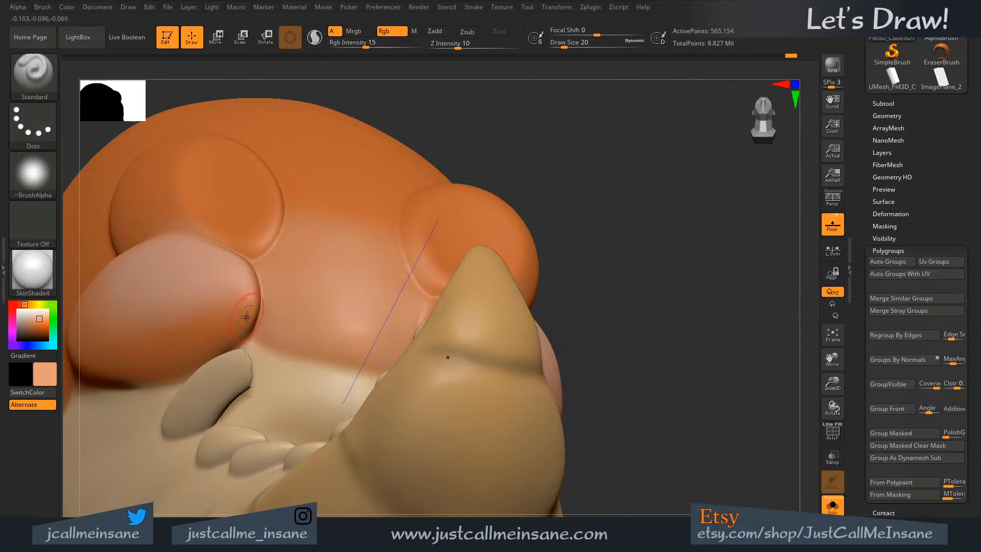
pyautogui.moveTo(202, 350); pyautogui.dragTo(173, 377, button='right')
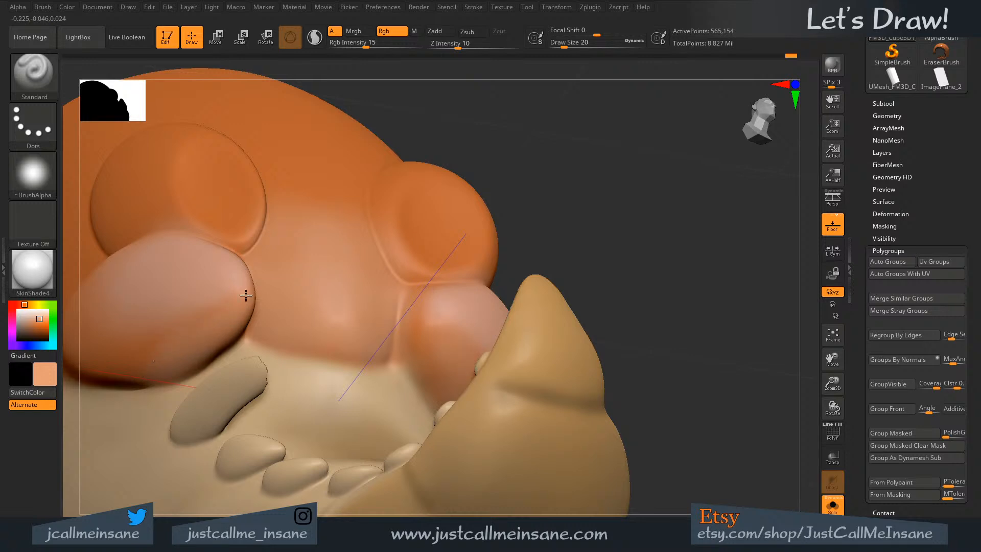
# - Sample the cheek colour, shift it to a more saturated pink and try it on the upper cheeks
pyautogui.keyDown('shift'); pyautogui.moveTo(516, 183); pyautogui.dragTo(576, 252, button='right'); pyautogui.keyUp('shift')
pyautogui.press('c')
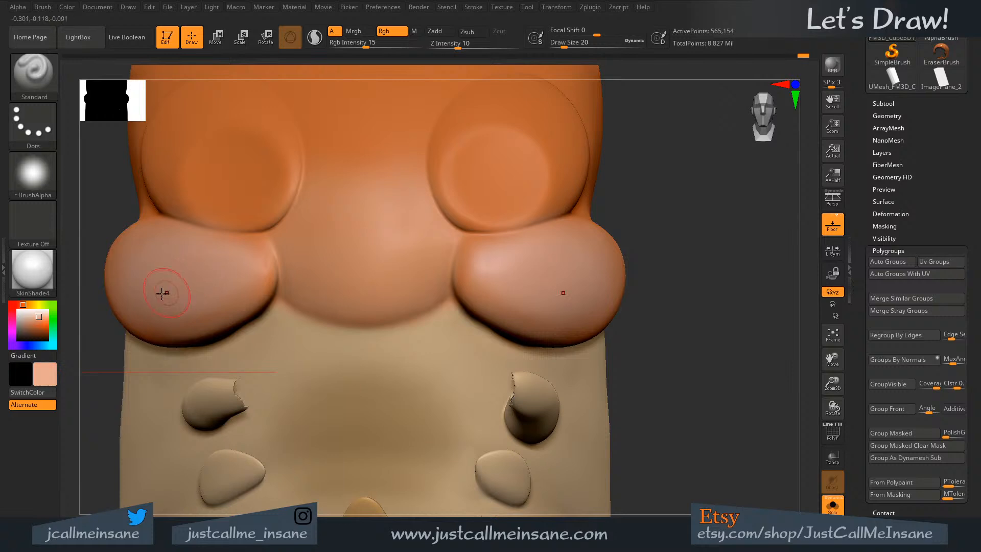
pyautogui.moveTo(51, 332)
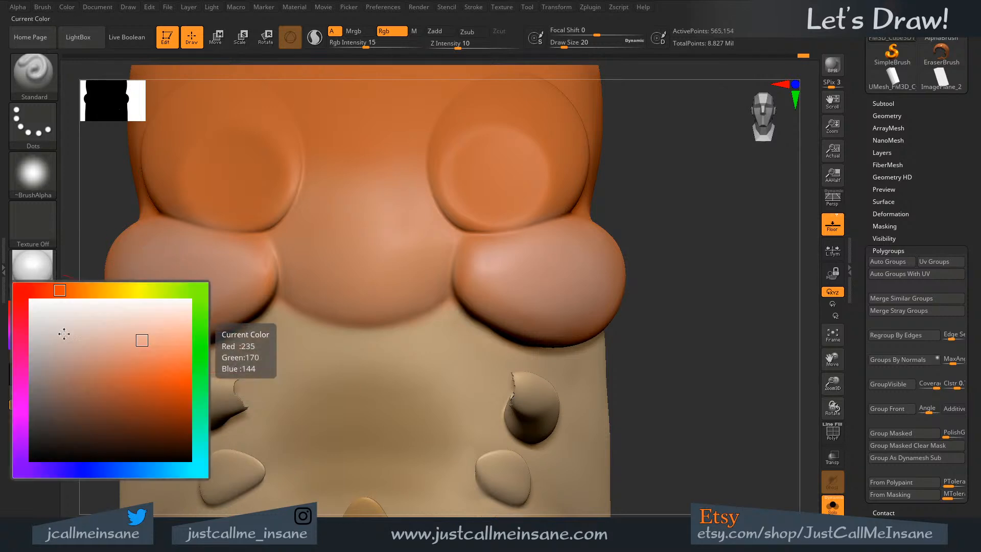
pyautogui.moveTo(62, 290)
pyautogui.mouseDown()
pyautogui.moveTo(48, 291)
pyautogui.moveTo(21, 335)
pyautogui.mouseUp()
pyautogui.moveTo(143, 337); pyautogui.dragTo(171, 329)
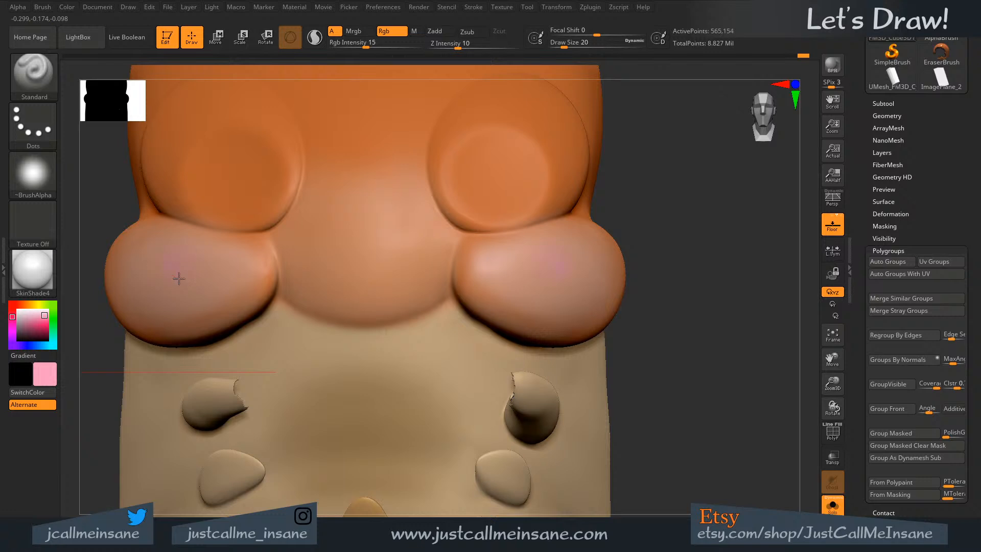
pyautogui.hotkey('ctrl', 'z')
# - Choose a very pale pink and paint soft highlights on the upper part of both cheeks
pyautogui.moveTo(44, 374)
pyautogui.mouseDown()
pyautogui.moveTo(66, 343)
pyautogui.moveTo(27, 375)
pyautogui.moveTo(23, 349)
pyautogui.moveTo(21, 376)
pyautogui.mouseUp()
pyautogui.moveTo(170, 302); pyautogui.dragTo(184, 305)
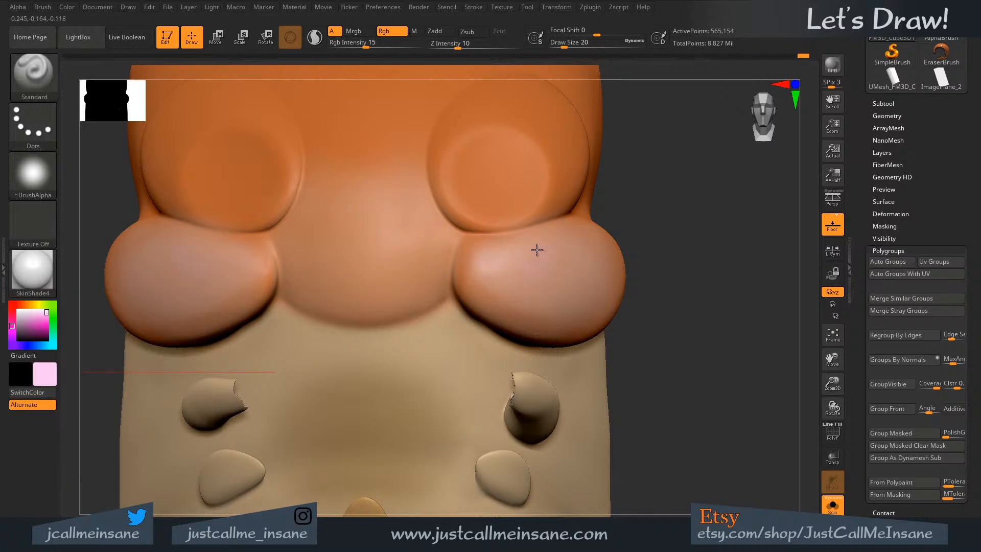
pyautogui.moveTo(553, 253)
pyautogui.mouseDown()
pyautogui.moveTo(556, 284)
pyautogui.moveTo(574, 280)
pyautogui.moveTo(520, 268)
pyautogui.mouseUp()
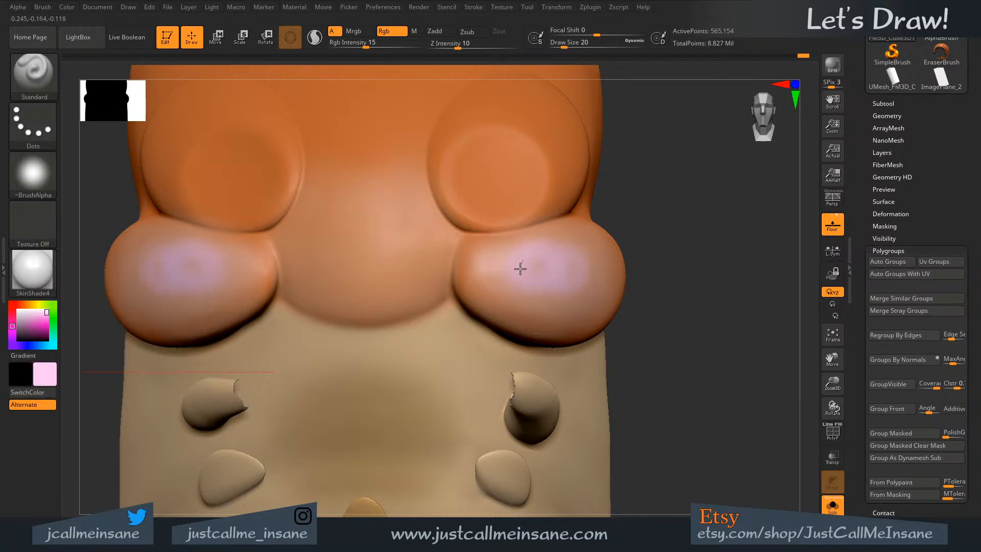
# - Undo the very pale pink cheek highlights and check the face against the maggot_v001.png reference image
pyautogui.hotkey('ctrl', 'z')
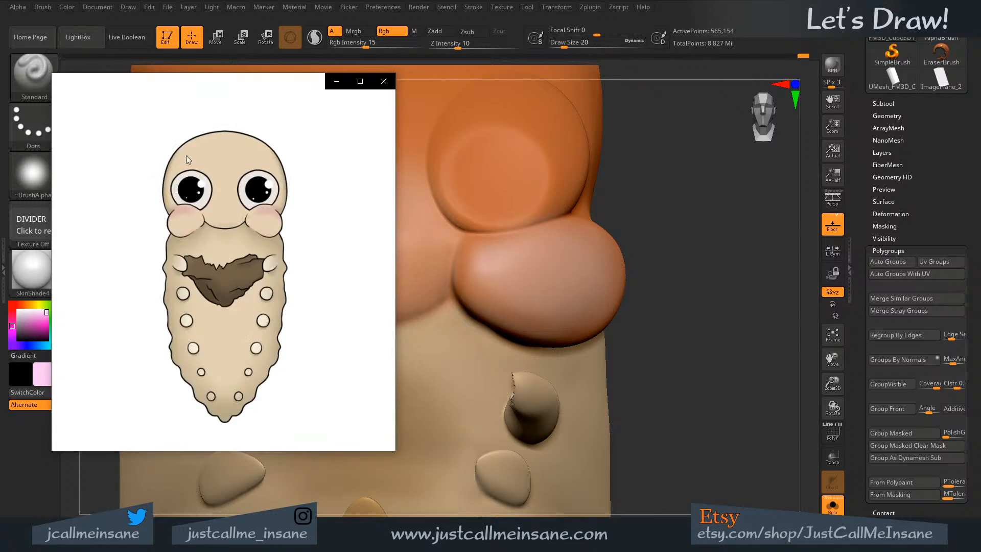
pyautogui.moveTo(309, 89); pyautogui.dragTo(716, 132)
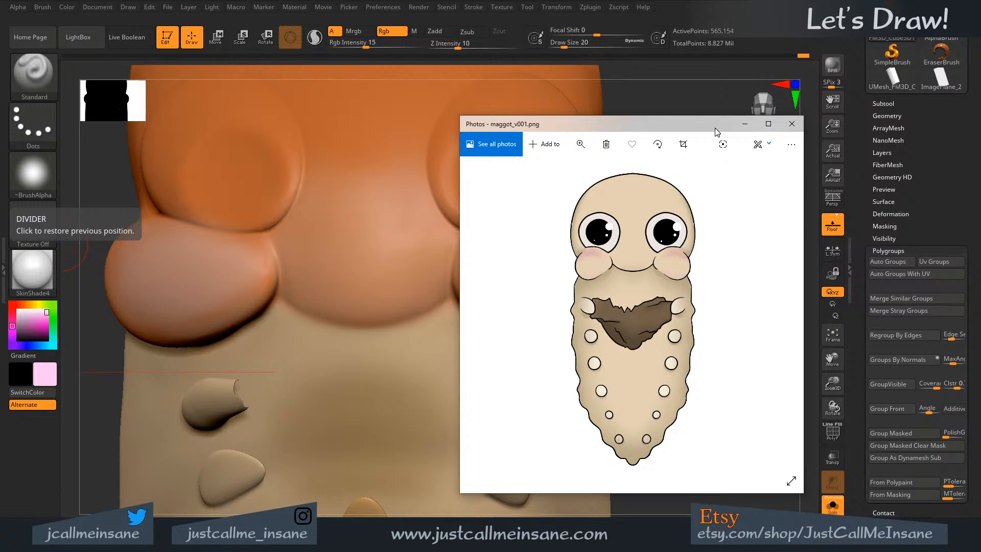
pyautogui.click(745, 123)
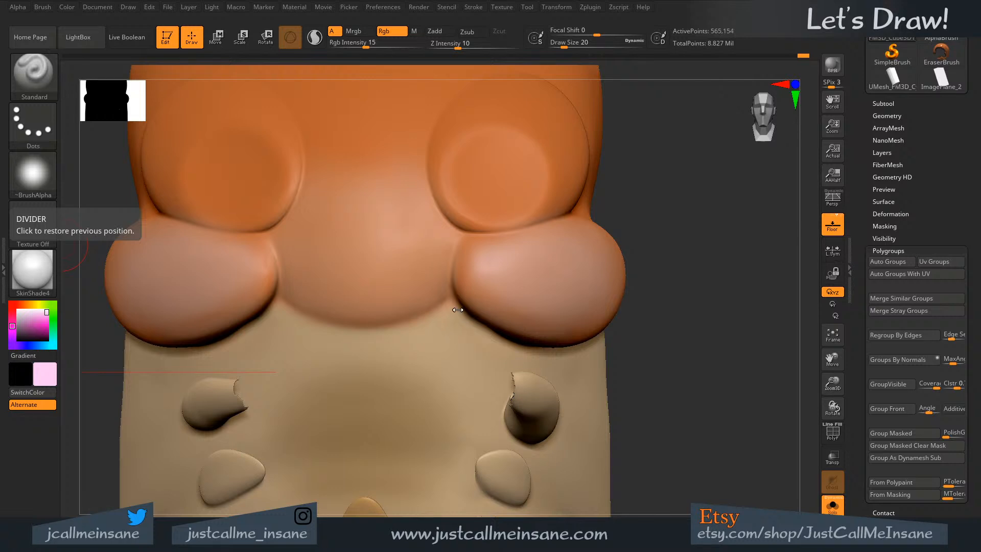
pyautogui.keyDown('shift'); pyautogui.moveTo(648, 232); pyautogui.dragTo(661, 209); pyautogui.keyUp('shift')
pyautogui.moveTo(499, 330)
pyautogui.keyDown('alt'); pyautogui.mouseDown(button='right')
pyautogui.moveTo(535, 386)
pyautogui.moveTo(515, 260)
pyautogui.mouseUp(button='right'); pyautogui.keyUp('alt')
pyautogui.moveTo(523, 390)
pyautogui.keyDown('alt'); pyautogui.mouseDown(button='right')
pyautogui.moveTo(501, 287)
pyautogui.moveTo(515, 331)
pyautogui.moveTo(511, 383)
pyautogui.mouseUp(button='right'); pyautogui.keyUp('alt')
pyautogui.keyDown('shift'); pyautogui.moveTo(591, 300); pyautogui.dragTo(540, 323); pyautogui.keyUp('shift')
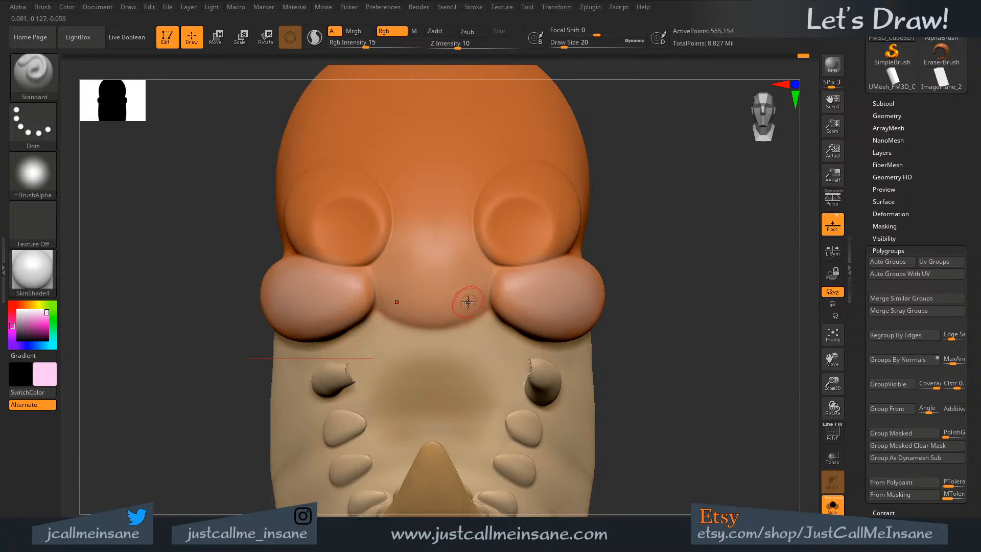
# - Sample the head's orange, lighten it towards peach and paint soft highlights over the head and forehead with draw size 71
pyautogui.moveTo(464, 300)
pyautogui.mouseDown(button='right')
pyautogui.moveTo(476, 312)
pyautogui.moveTo(572, 301)
pyautogui.moveTo(601, 369)
pyautogui.moveTo(598, 261)
pyautogui.moveTo(578, 211)
pyautogui.mouseUp(button='right')
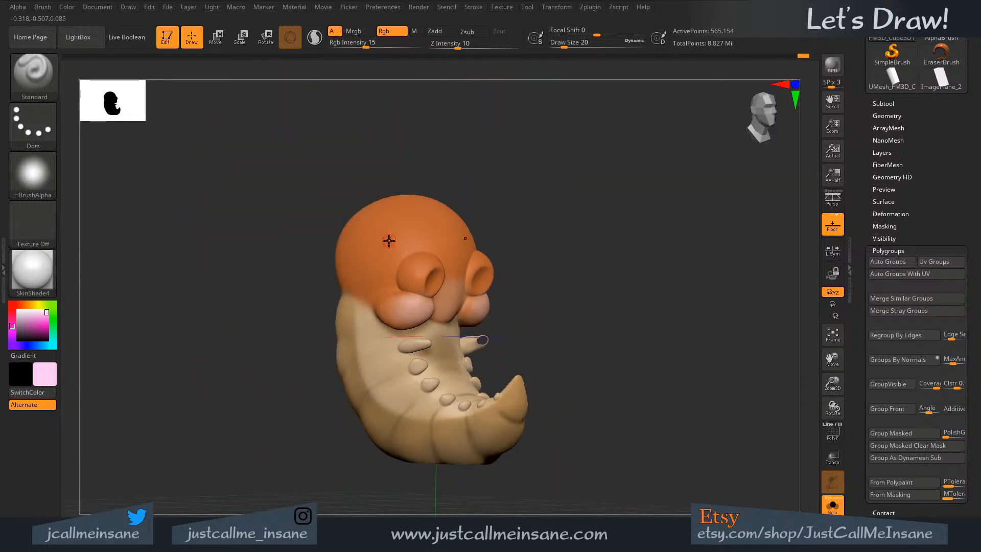
pyautogui.press('c')
pyautogui.click(49, 379)
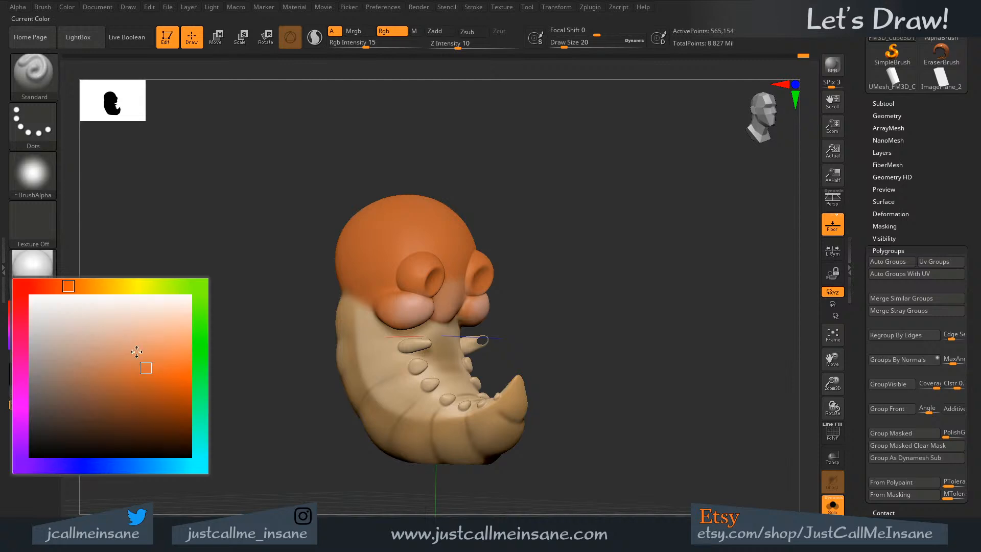
pyautogui.moveTo(145, 356); pyautogui.dragTo(147, 352)
pyautogui.press('s')
pyautogui.moveTo(291, 217); pyautogui.dragTo(304, 217)
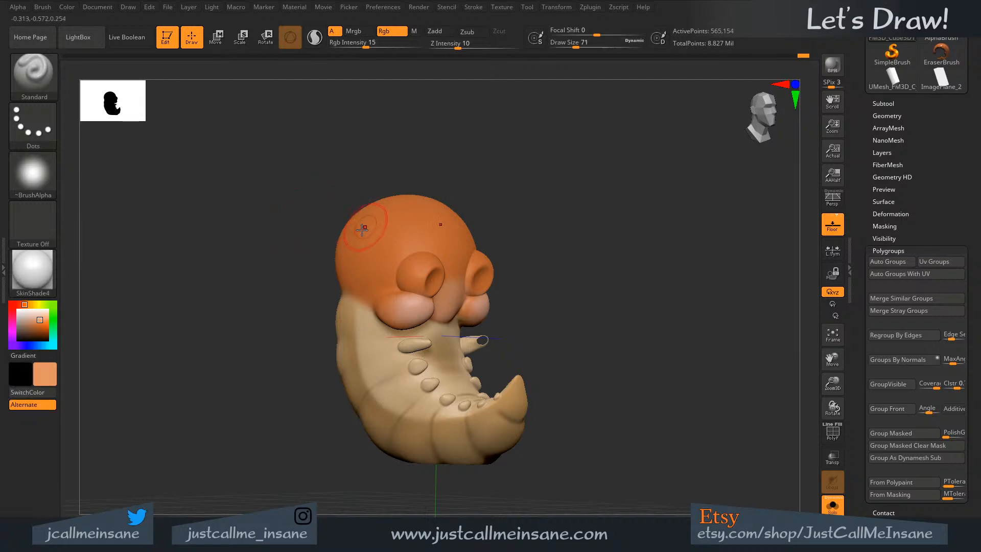
pyautogui.moveTo(392, 162)
pyautogui.mouseDown(button='right')
pyautogui.moveTo(411, 149)
pyautogui.moveTo(440, 236)
pyautogui.mouseUp(button='right')
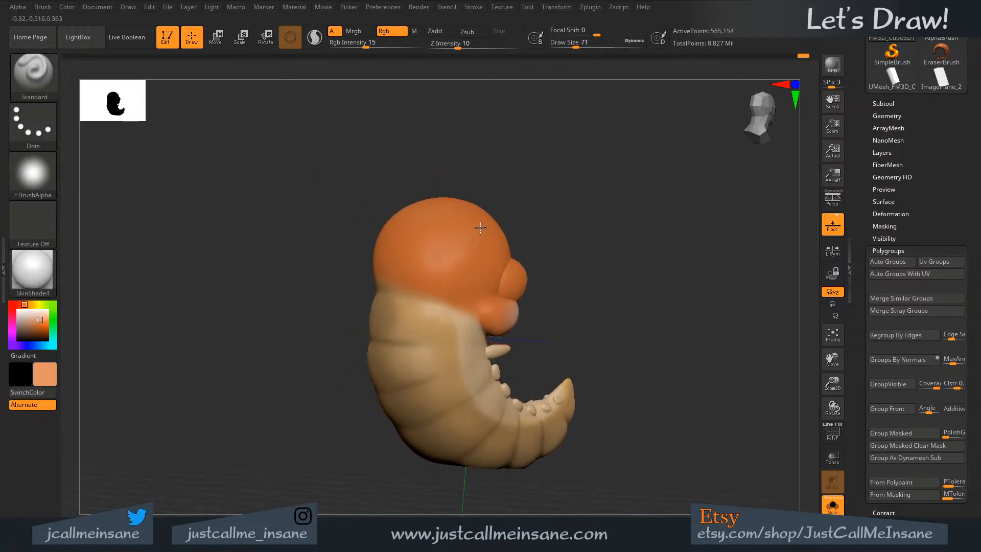
pyautogui.moveTo(499, 256); pyautogui.dragTo(498, 233, button='right')
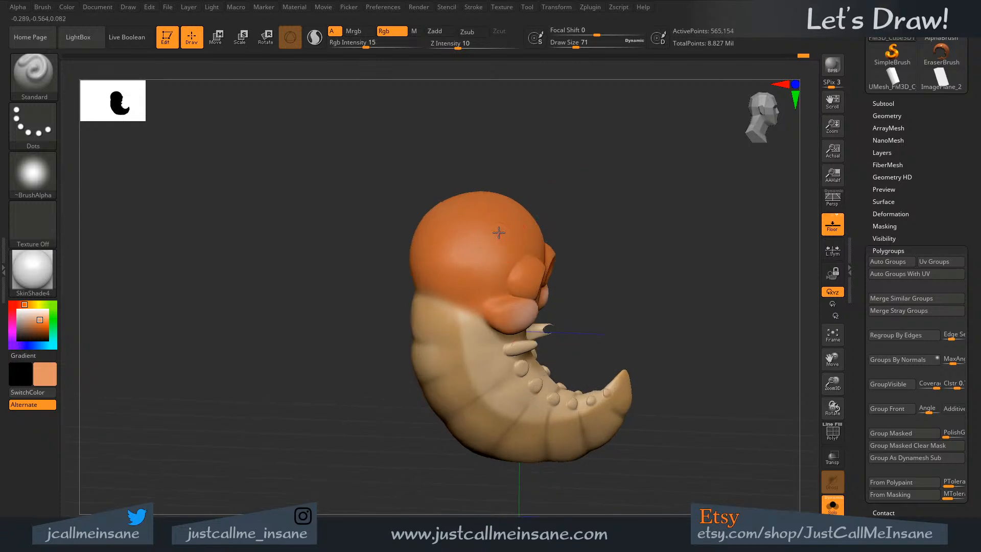
pyautogui.moveTo(582, 215); pyautogui.dragTo(500, 243, button='right')
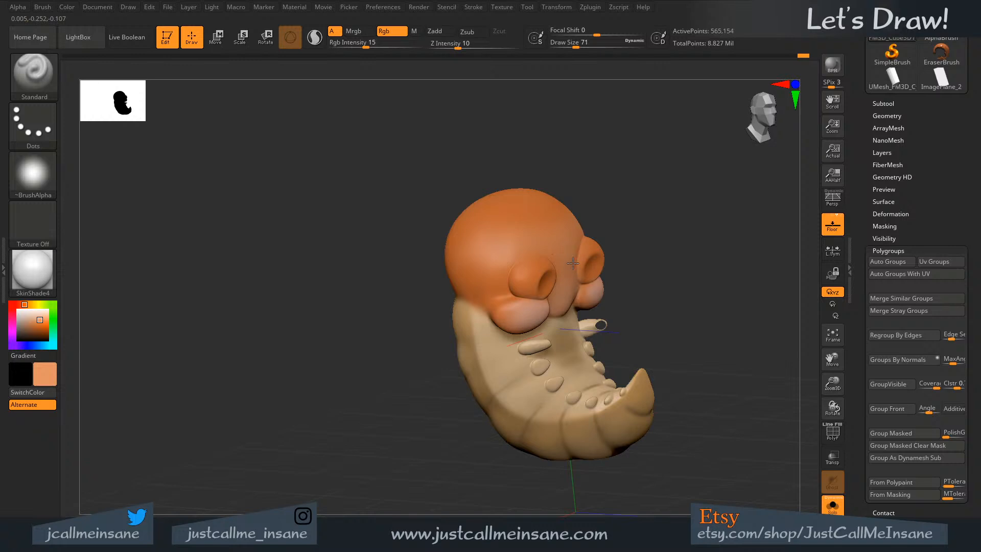
pyautogui.keyDown('shift'); pyautogui.moveTo(645, 204); pyautogui.dragTo(628, 193); pyautogui.keyUp('shift')
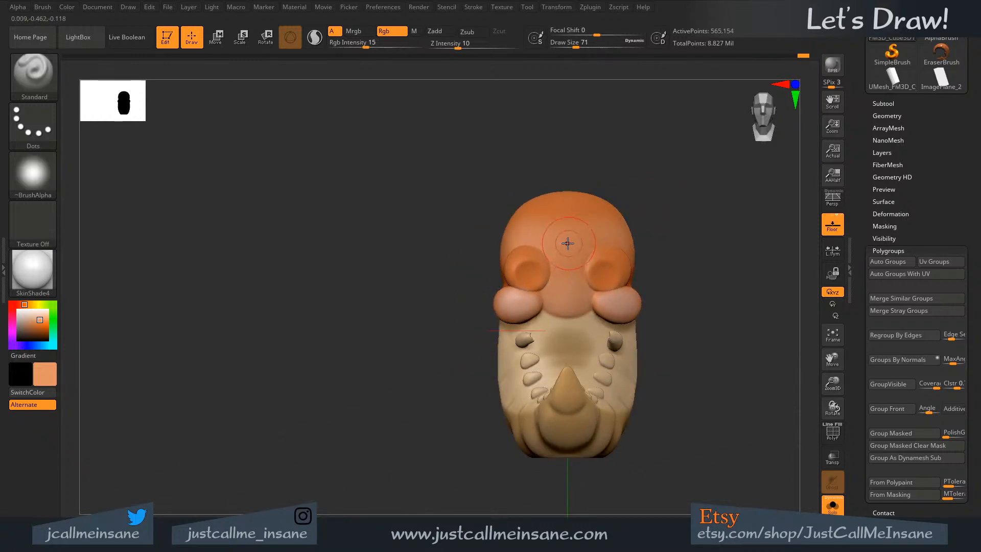
# - Sample the body tan, shift it to a dark orange-brown and reduce the draw size to 37
pyautogui.moveTo(584, 216)
pyautogui.mouseDown(button='right')
pyautogui.moveTo(641, 204)
pyautogui.moveTo(622, 236)
pyautogui.moveTo(626, 252)
pyautogui.moveTo(670, 235)
pyautogui.moveTo(680, 249)
pyautogui.moveTo(664, 276)
pyautogui.mouseUp(button='right')
pyautogui.press('shift')
pyautogui.moveTo(664, 275)
pyautogui.keyDown('alt'); pyautogui.mouseDown(button='right')
pyautogui.moveTo(645, 216)
pyautogui.moveTo(641, 270)
pyautogui.mouseUp(button='right'); pyautogui.keyUp('alt')
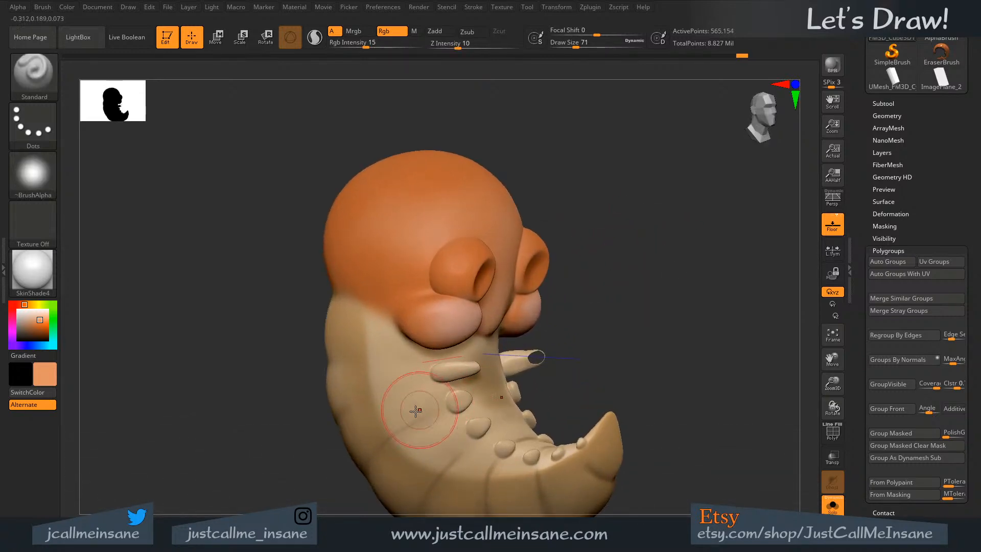
pyautogui.press('c')
pyautogui.click(37, 317)
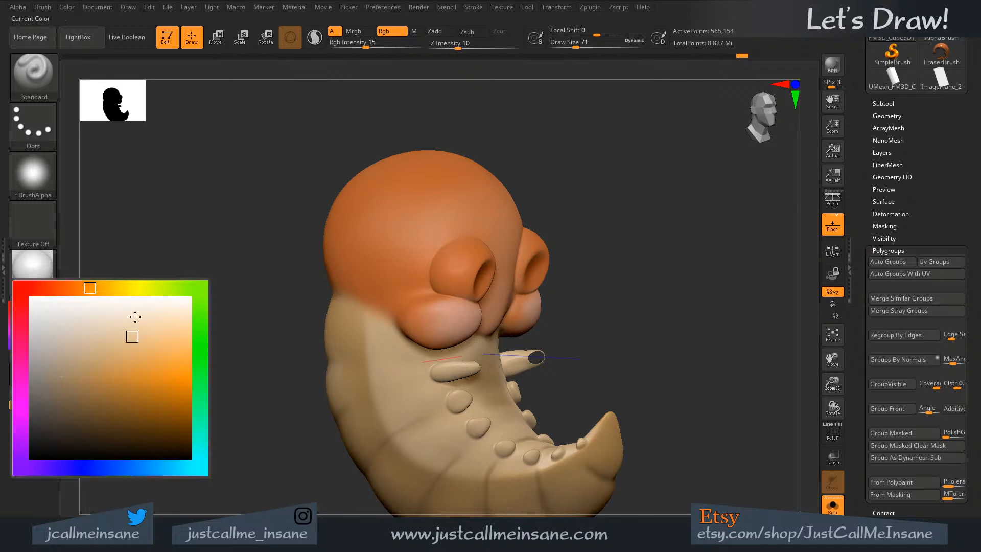
pyautogui.moveTo(131, 389)
pyautogui.mouseDown()
pyautogui.moveTo(118, 378)
pyautogui.moveTo(128, 405)
pyautogui.mouseUp()
pyautogui.click(77, 291)
pyautogui.press('s')
pyautogui.moveTo(285, 351); pyautogui.dragTo(275, 352)
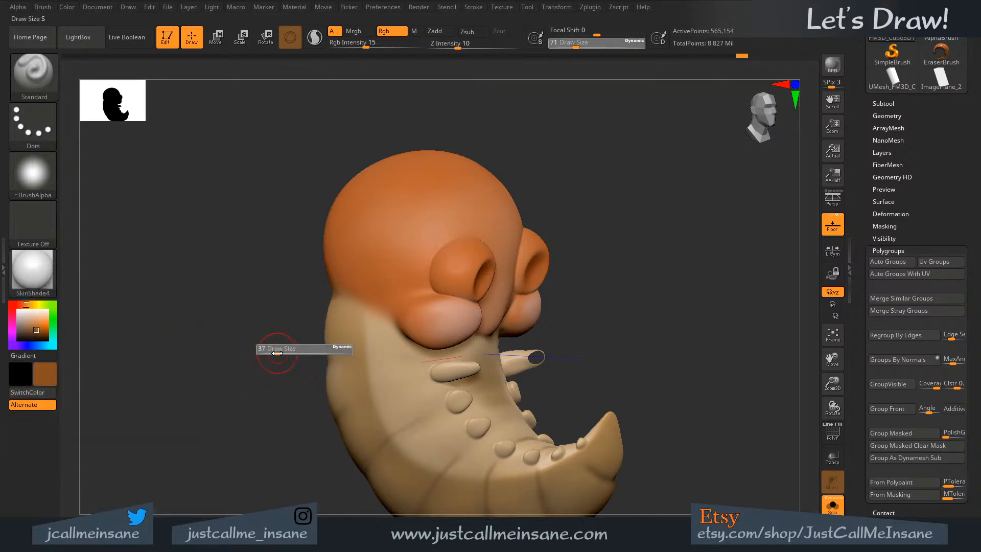
# - Paint the uppermost pair of legs dark brown from tip to base, reducing the draw size to 18
pyautogui.moveTo(632, 332)
pyautogui.keyDown('alt'); pyautogui.mouseDown(button='right')
pyautogui.moveTo(618, 277)
pyautogui.moveTo(624, 323)
pyautogui.moveTo(631, 211)
pyautogui.mouseUp(button='right'); pyautogui.keyUp('alt')
pyautogui.moveTo(511, 289)
pyautogui.mouseDown()
pyautogui.moveTo(513, 305)
pyautogui.moveTo(537, 292)
pyautogui.moveTo(500, 318)
pyautogui.moveTo(493, 299)
pyautogui.moveTo(489, 307)
pyautogui.moveTo(524, 280)
pyautogui.mouseUp()
pyautogui.moveTo(604, 261)
pyautogui.mouseDown(button='right')
pyautogui.moveTo(646, 272)
pyautogui.moveTo(593, 277)
pyautogui.mouseUp(button='right')
pyautogui.moveTo(488, 296); pyautogui.dragTo(537, 302)
pyautogui.press('s')
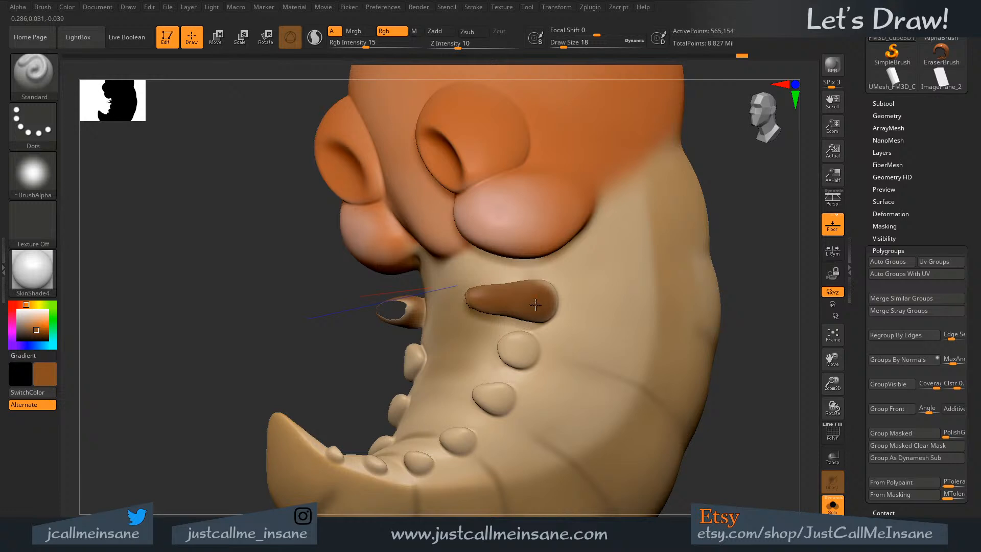
pyautogui.moveTo(520, 280); pyautogui.dragTo(483, 305, button='right')
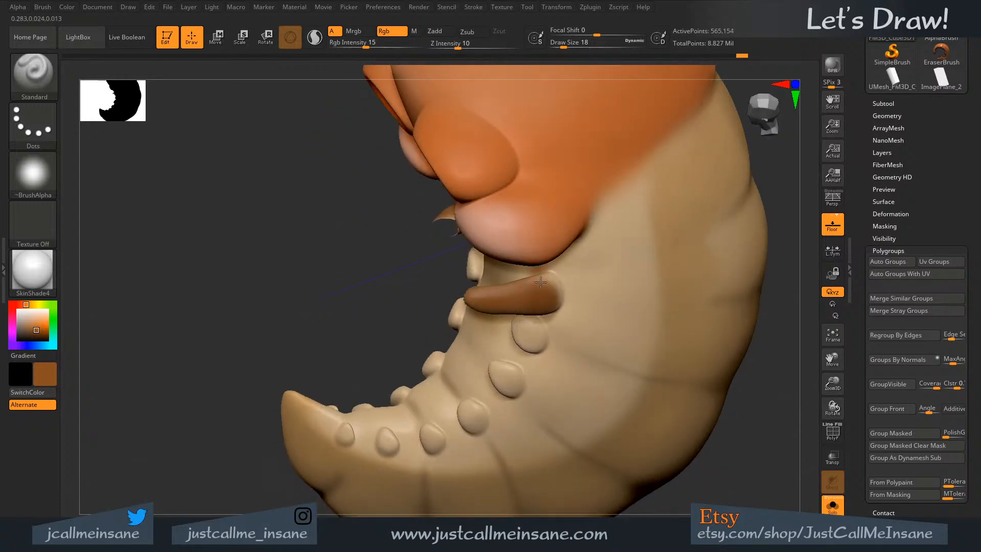
pyautogui.moveTo(550, 281); pyautogui.dragTo(557, 286)
pyautogui.moveTo(525, 292)
pyautogui.mouseDown(button='right')
pyautogui.moveTo(573, 292)
pyautogui.moveTo(536, 305)
pyautogui.mouseUp(button='right')
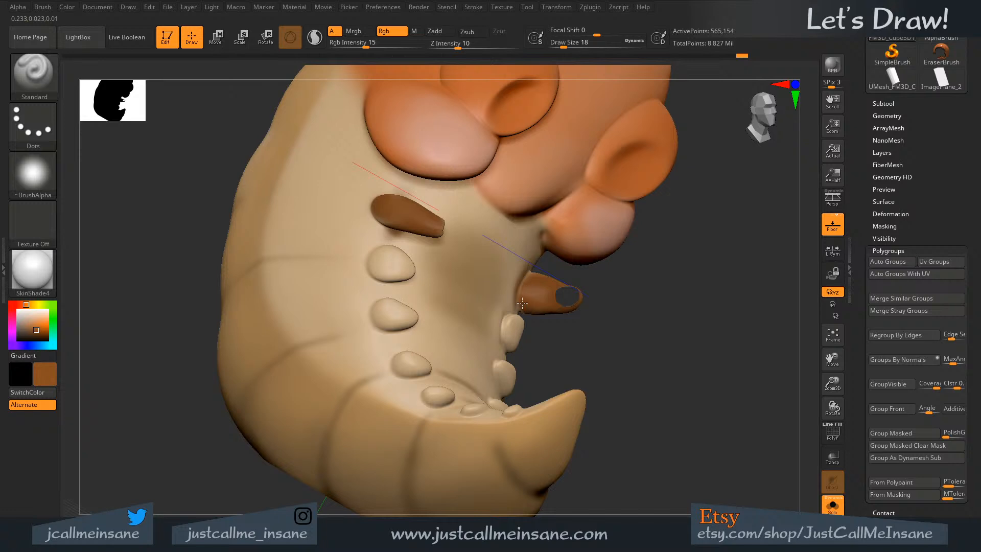
# - Sample the light tan of the body and clean up the brown spill around the upper legs' bases with draw size 7
pyautogui.moveTo(636, 352); pyautogui.dragTo(411, 203)
pyautogui.press('c')
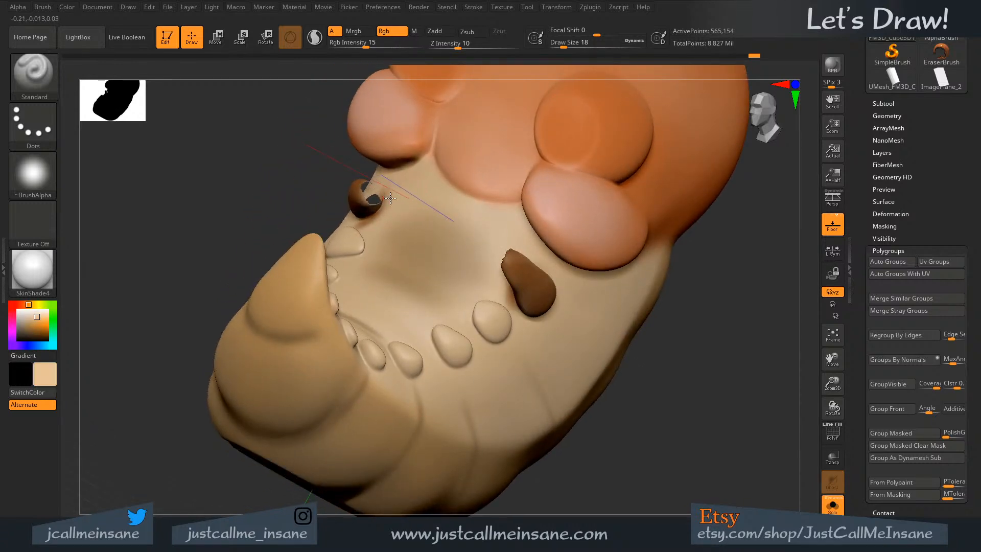
pyautogui.press('s')
pyautogui.moveTo(374, 215); pyautogui.dragTo(366, 223)
pyautogui.moveTo(367, 222); pyautogui.dragTo(400, 298, button='right')
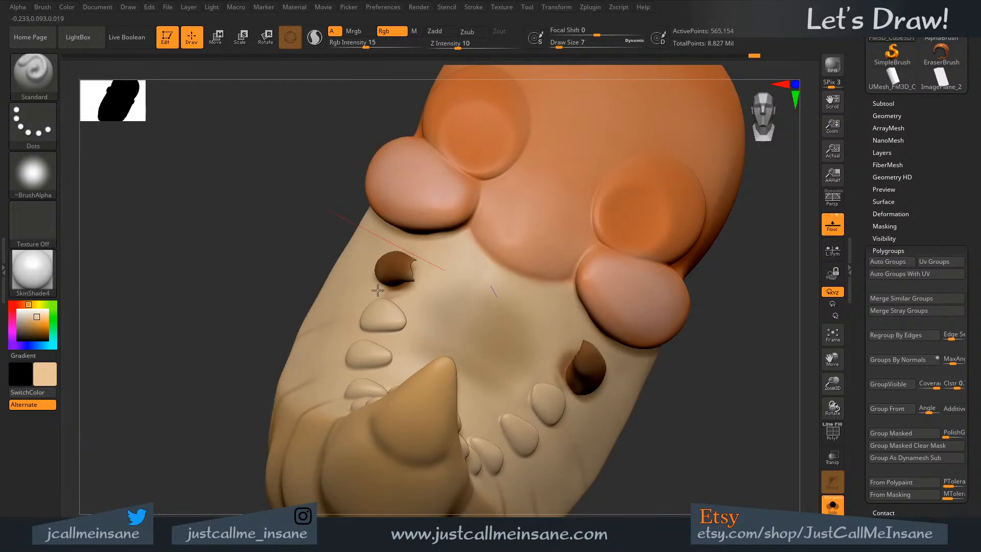
# - Touch up the skin around the front leg pair's bases in beige, and shade the legs with sampled brown tones
pyautogui.moveTo(391, 290); pyautogui.dragTo(408, 290)
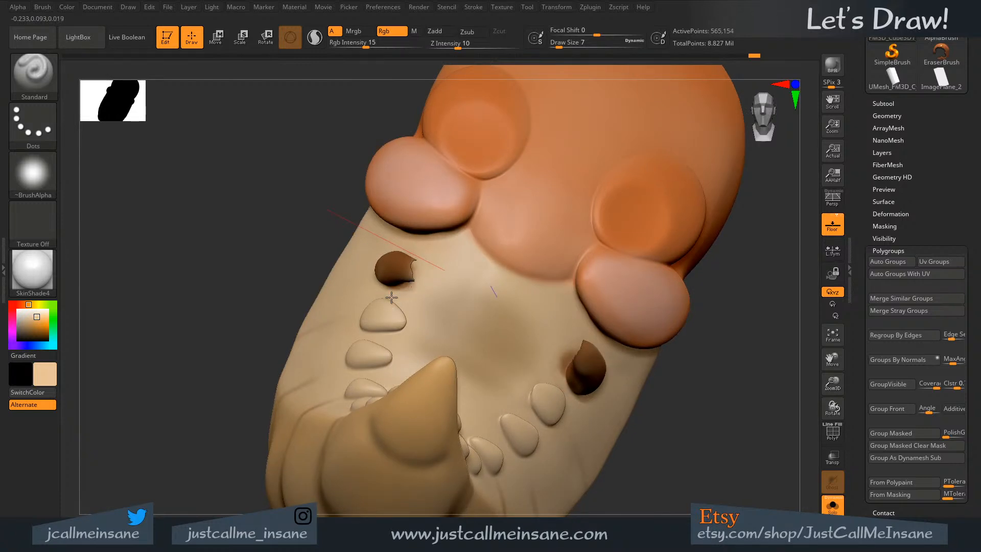
pyautogui.moveTo(370, 280); pyautogui.dragTo(389, 314, button='right')
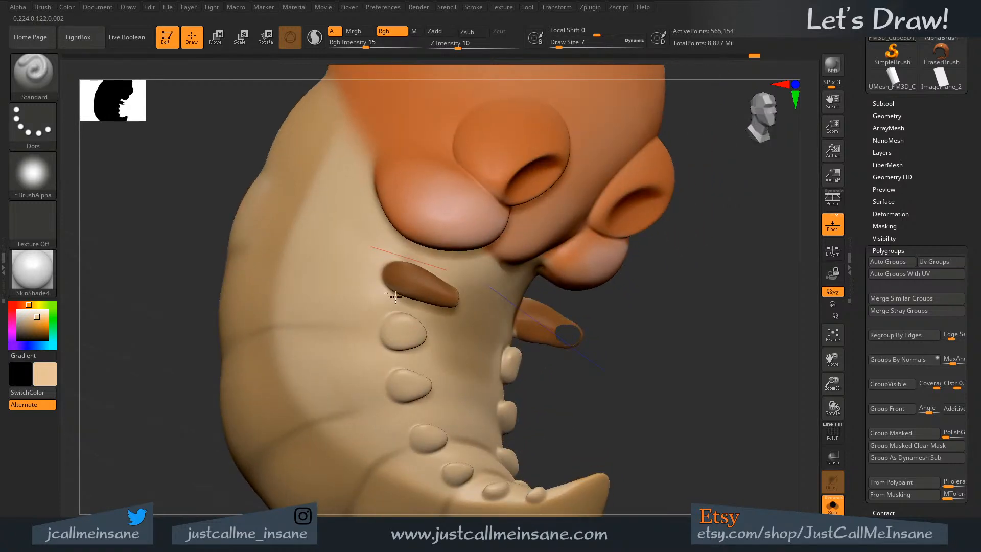
pyautogui.press('c')
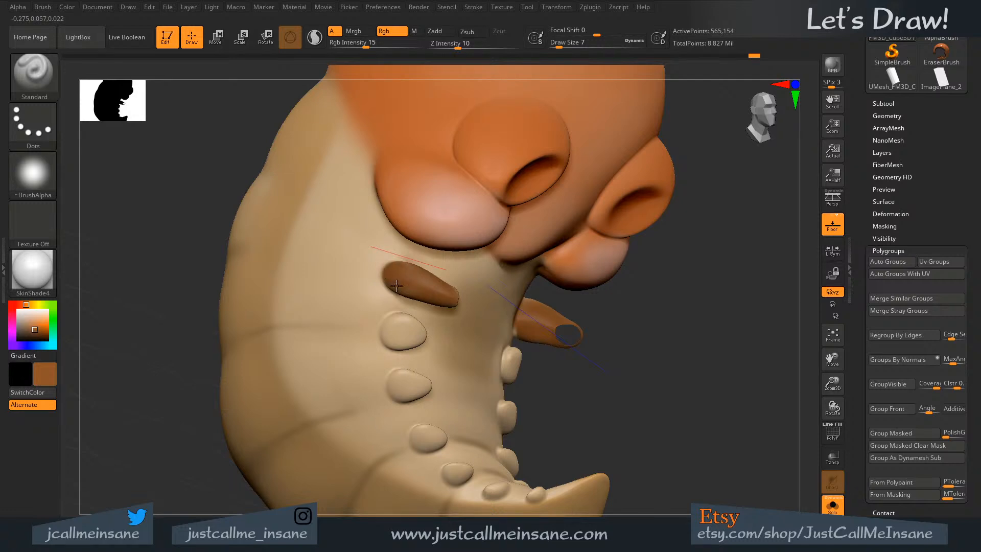
pyautogui.moveTo(413, 292); pyautogui.dragTo(452, 282, button='right')
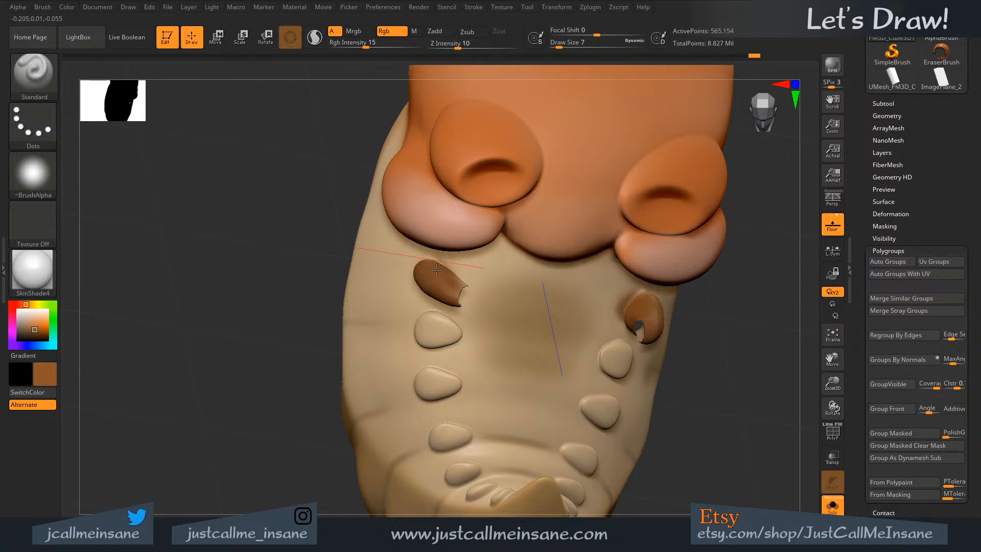
pyautogui.moveTo(446, 289); pyautogui.dragTo(467, 280, button='right')
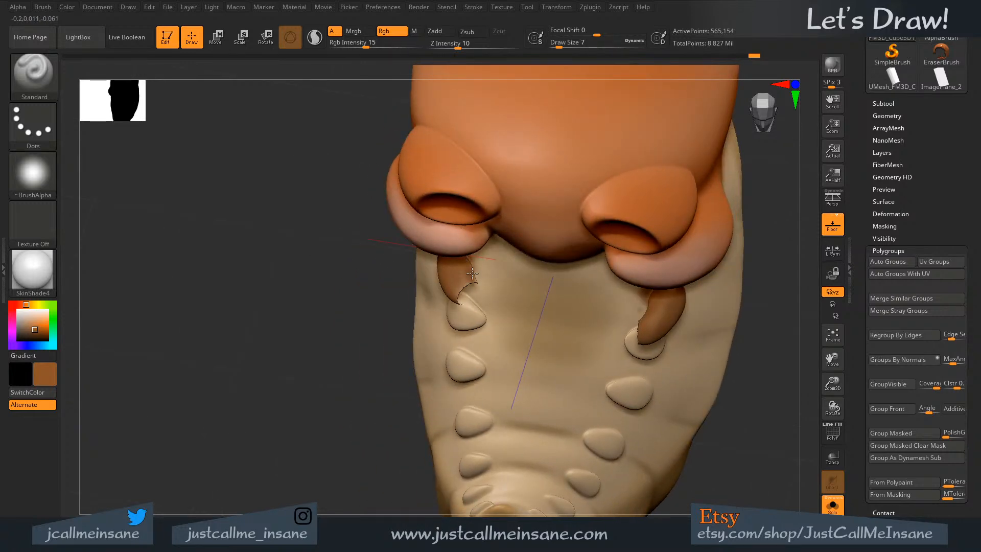
pyautogui.press('c')
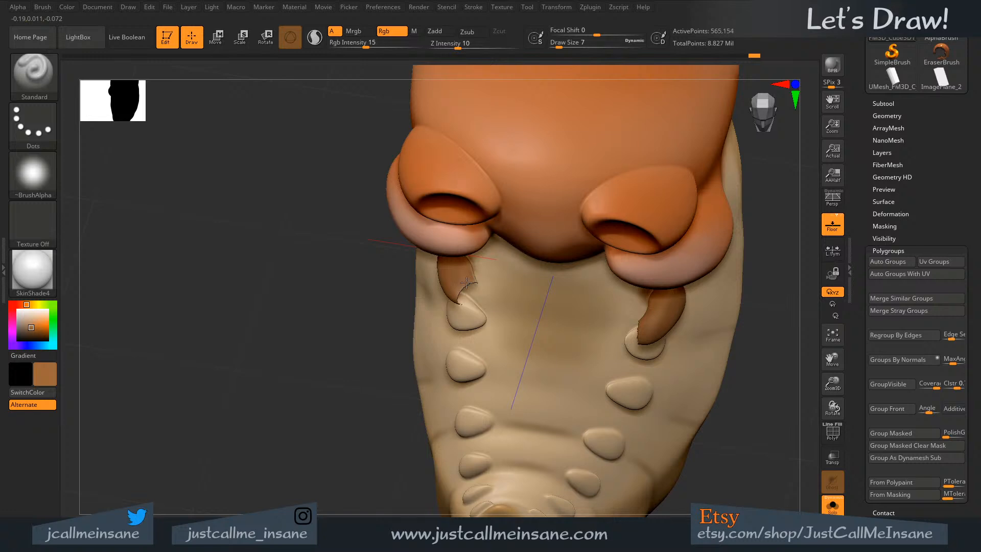
pyautogui.moveTo(503, 288)
pyautogui.mouseDown(button='right')
pyautogui.moveTo(453, 281)
pyautogui.moveTo(482, 261)
pyautogui.moveTo(462, 276)
pyautogui.mouseUp(button='right')
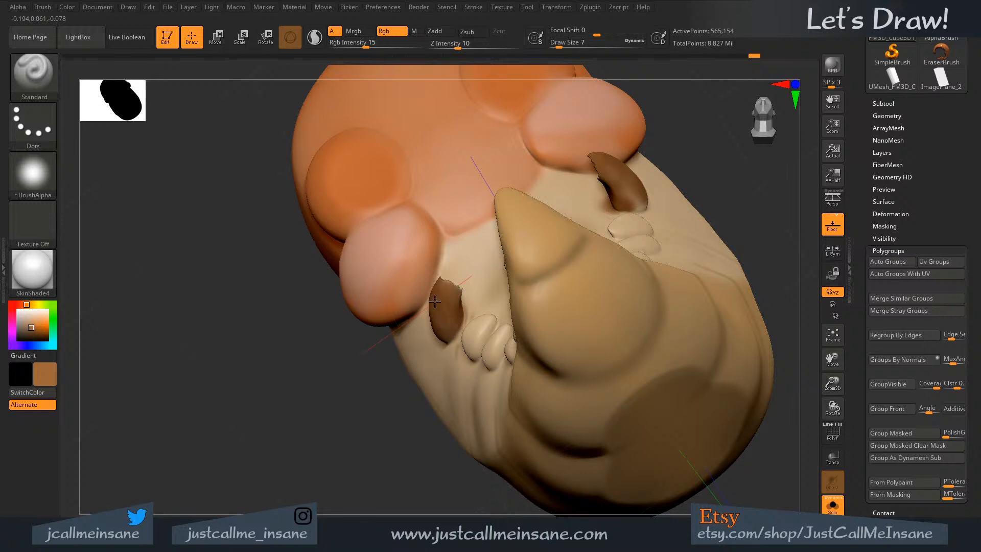
# - Sample the beige skin colour and clean up the skin around the base of the brown front leg
pyautogui.moveTo(418, 324); pyautogui.dragTo(438, 351, button='right')
pyautogui.press('c')
pyautogui.moveTo(467, 356); pyautogui.dragTo(474, 348)
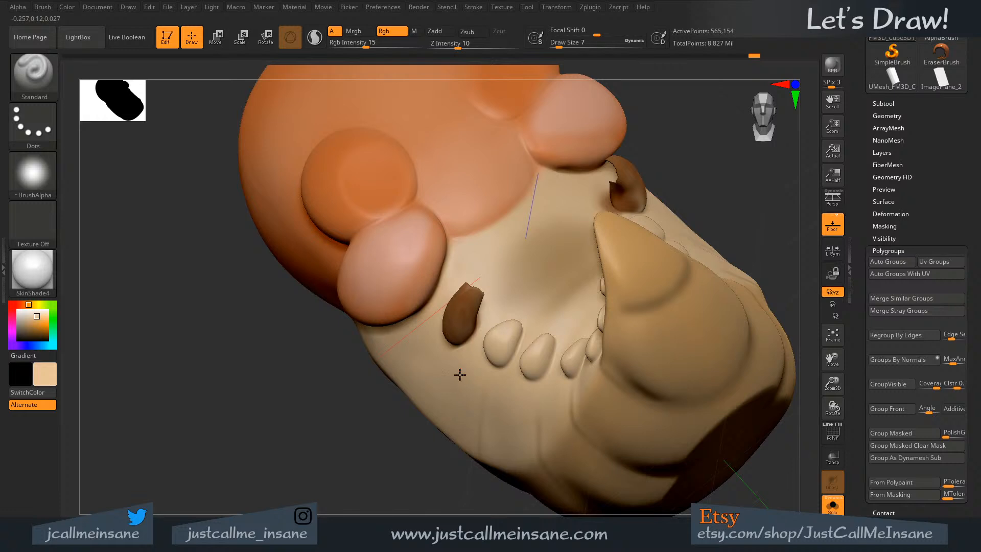
pyautogui.moveTo(460, 374); pyautogui.dragTo(487, 318, button='right')
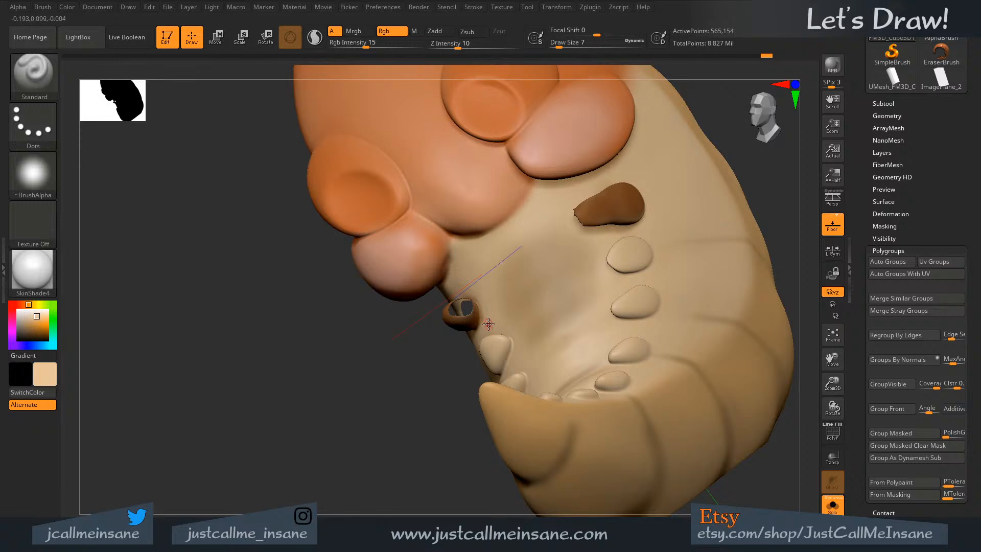
pyautogui.moveTo(488, 324)
pyautogui.mouseDown(button='right')
pyautogui.moveTo(483, 308)
pyautogui.moveTo(460, 314)
pyautogui.mouseUp(button='right')
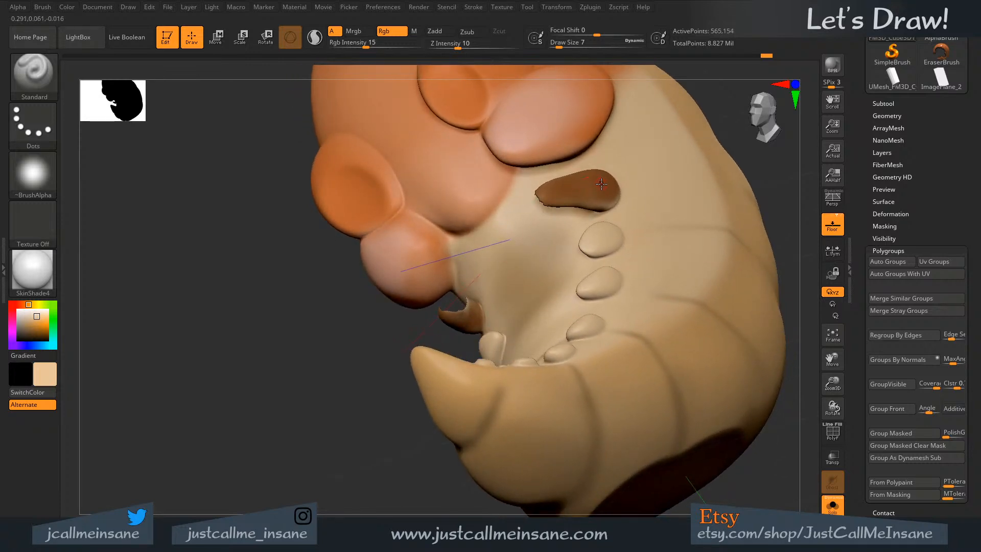
# - Sample the dark brown from the front leg, set the draw size to 12, and even out the paint around both legs
pyautogui.press('c')
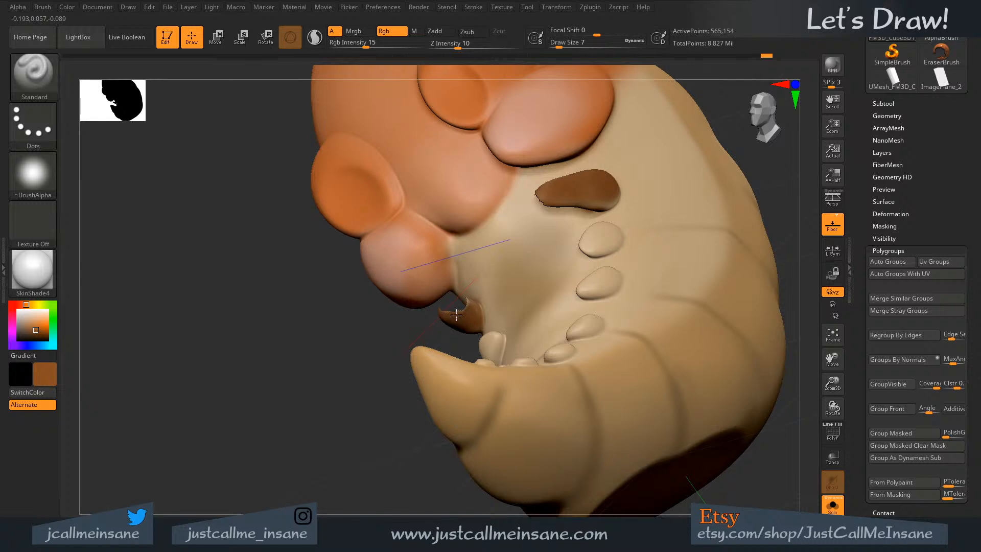
pyautogui.moveTo(450, 279); pyautogui.dragTo(424, 307, button='right')
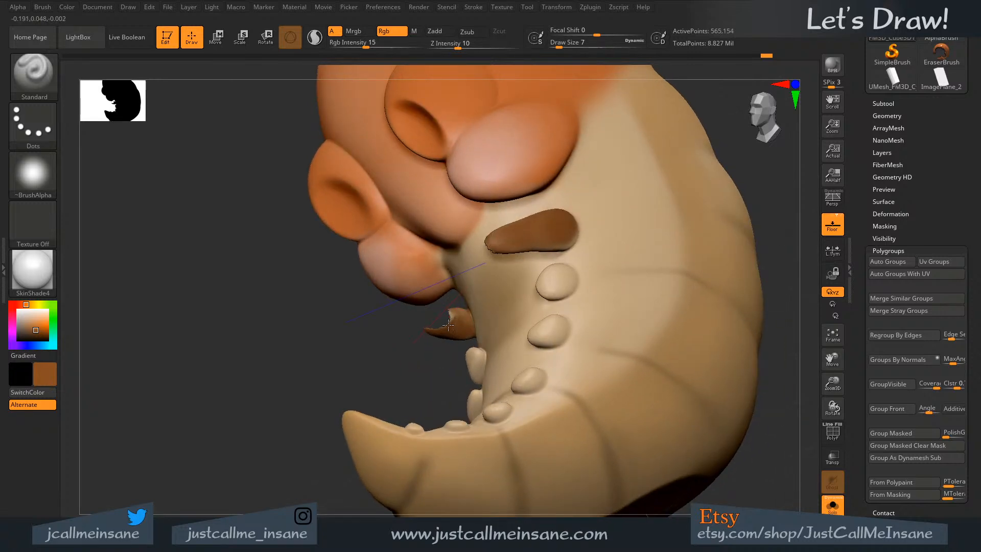
pyautogui.press(']')
pyautogui.moveTo(436, 343)
pyautogui.mouseDown(button='right')
pyautogui.moveTo(455, 340)
pyautogui.moveTo(450, 323)
pyautogui.moveTo(455, 336)
pyautogui.mouseUp(button='right')
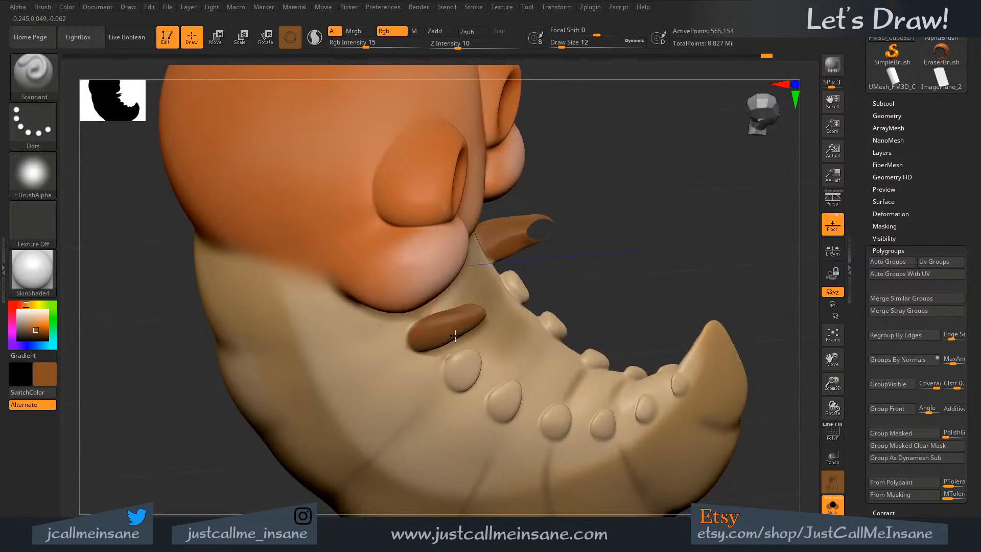
pyautogui.moveTo(571, 261)
pyautogui.mouseDown(button='right')
pyautogui.moveTo(584, 285)
pyautogui.moveTo(543, 328)
pyautogui.moveTo(461, 309)
pyautogui.mouseUp(button='right')
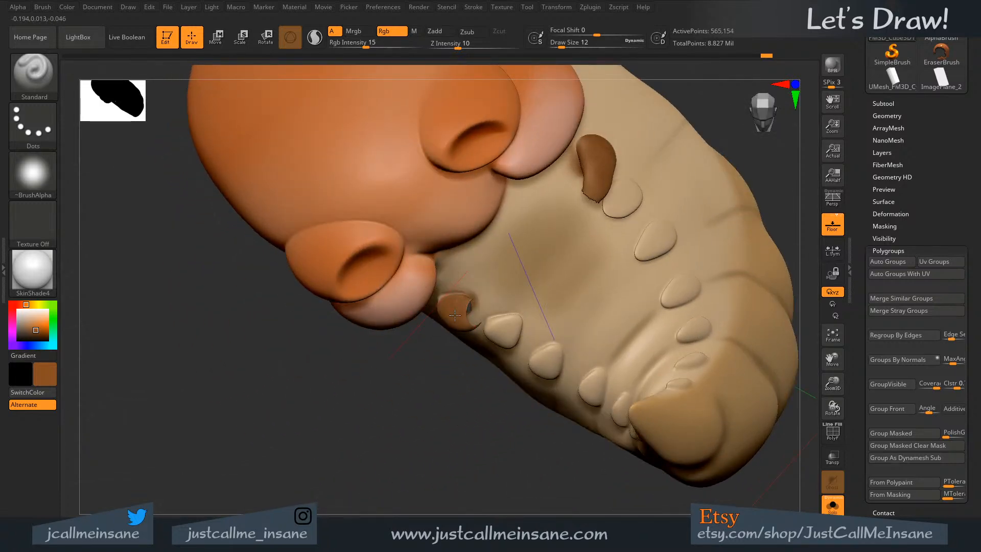
pyautogui.moveTo(449, 376); pyautogui.dragTo(462, 327, button='right')
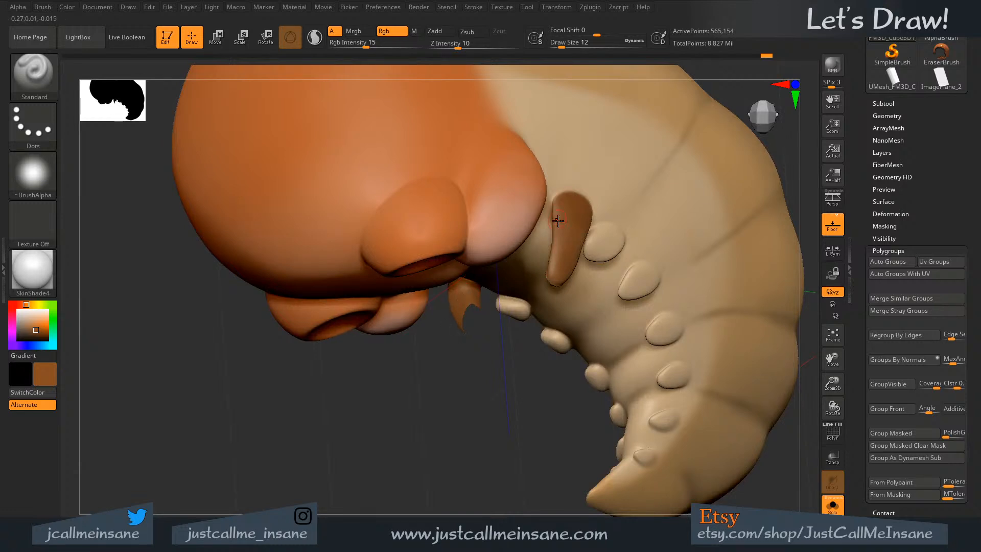
pyautogui.moveTo(563, 206); pyautogui.dragTo(526, 224, button='right')
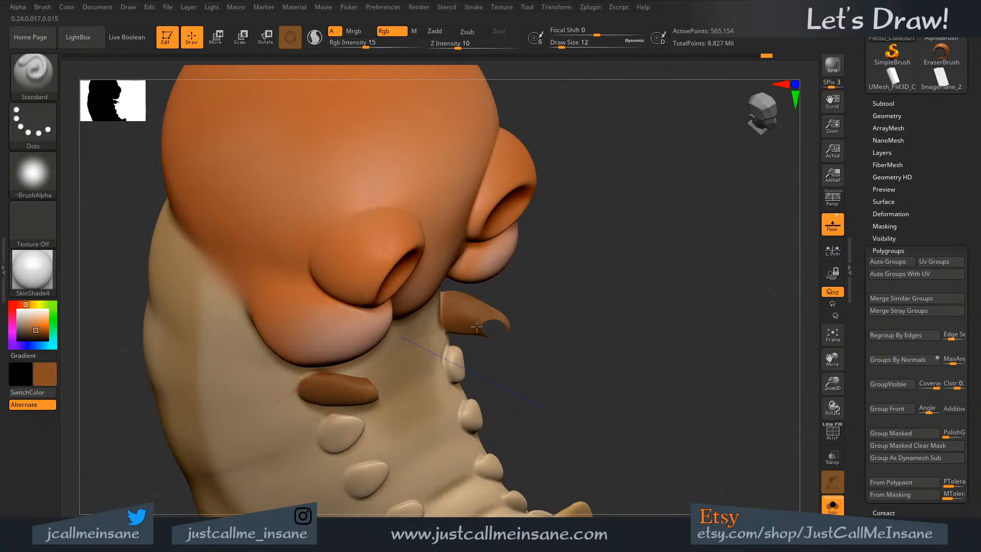
pyautogui.moveTo(476, 325)
pyautogui.mouseDown(button='right')
pyautogui.moveTo(532, 324)
pyautogui.moveTo(533, 315)
pyautogui.moveTo(490, 320)
pyautogui.mouseUp(button='right')
# - Sample the beige skin colour, set the draw size to 8, and retouch the skin beside the front leg
pyautogui.press('c')
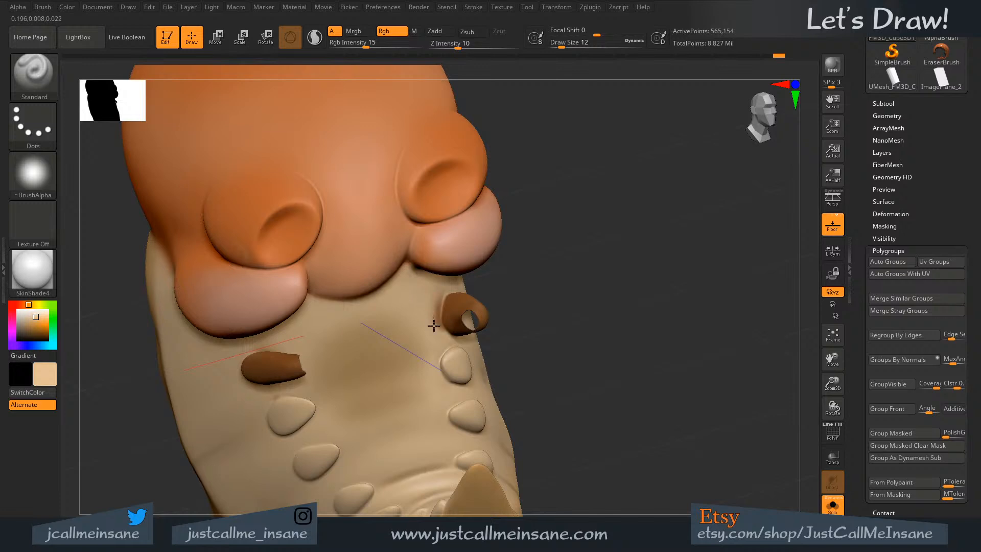
pyautogui.moveTo(423, 308); pyautogui.dragTo(411, 317, button='right')
pyautogui.press('s')
pyautogui.click(437, 296)
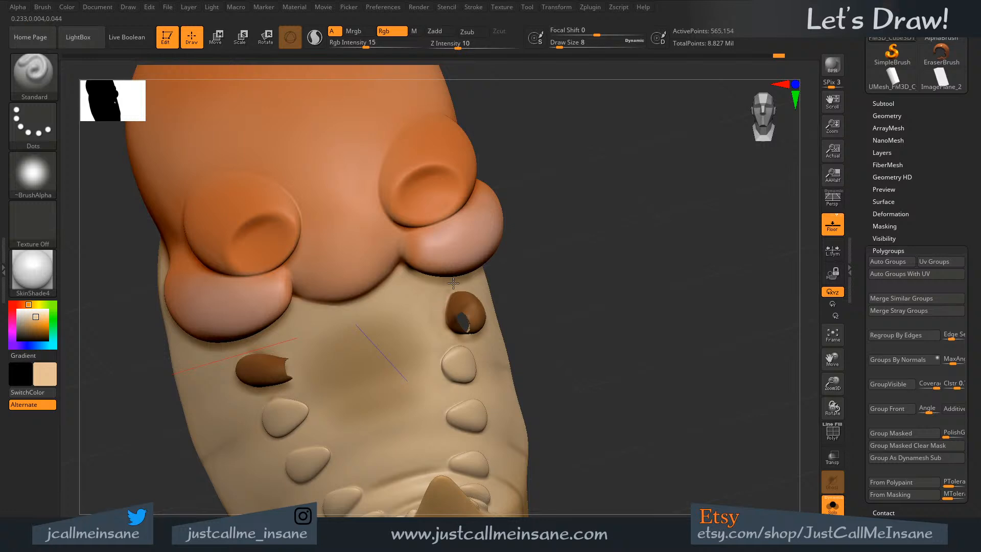
pyautogui.moveTo(547, 271); pyautogui.dragTo(595, 274)
# - Sample the leg's brown and repaint the front legs from base to tip, enlarging the draw size to 27
pyautogui.press('c')
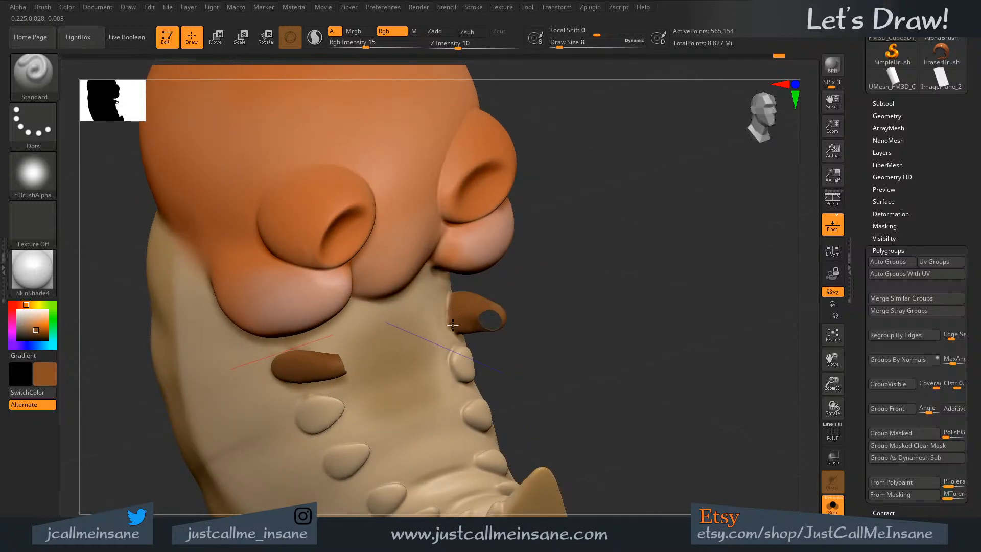
pyautogui.moveTo(519, 318); pyautogui.dragTo(463, 313, button='right')
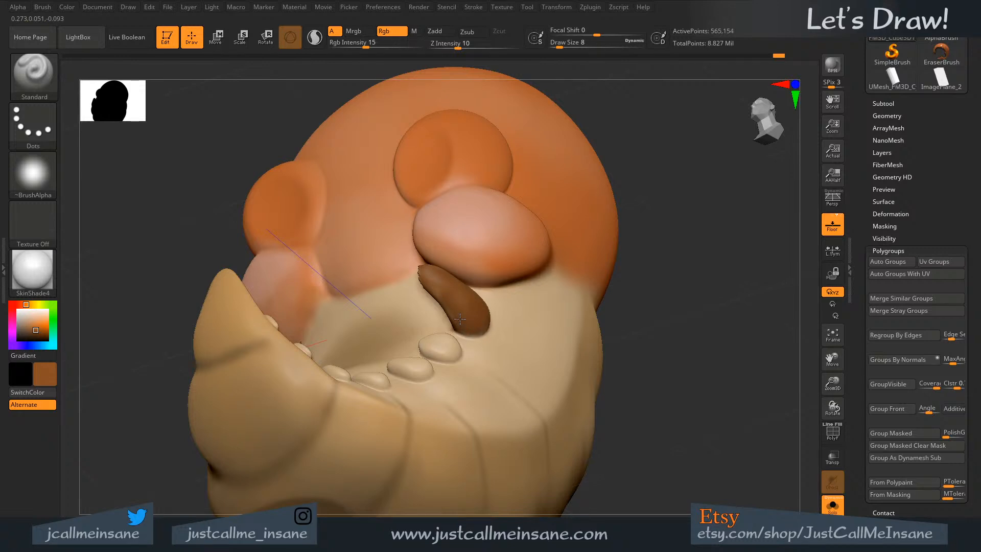
pyautogui.moveTo(427, 280); pyautogui.dragTo(424, 304, button='right')
pyautogui.press('s')
pyautogui.moveTo(424, 305); pyautogui.dragTo(431, 306)
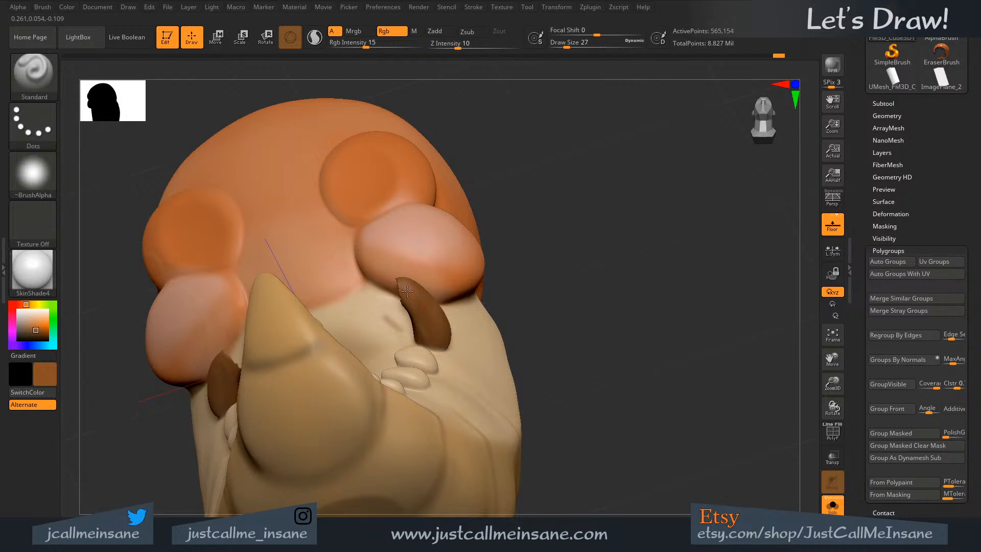
pyautogui.moveTo(429, 256)
pyautogui.mouseDown(button='right')
pyautogui.moveTo(466, 270)
pyautogui.moveTo(396, 269)
pyautogui.mouseUp(button='right')
# - Sample beige to retouch the skin next to the front leg, and inspect the whole creature from the front and side
pyautogui.press('c')
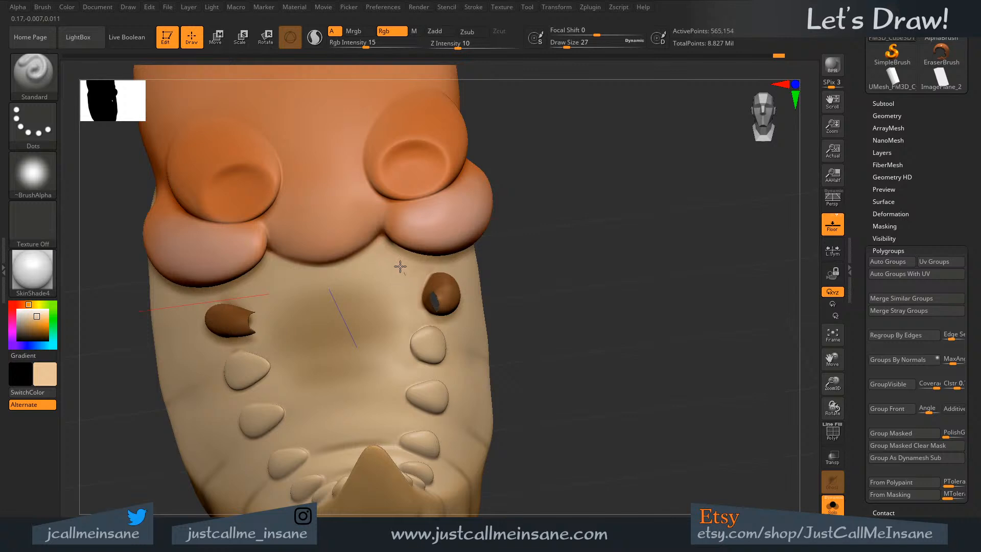
pyautogui.moveTo(575, 289)
pyautogui.mouseDown(button='right')
pyautogui.moveTo(534, 295)
pyautogui.moveTo(562, 300)
pyautogui.moveTo(537, 310)
pyautogui.mouseUp(button='right')
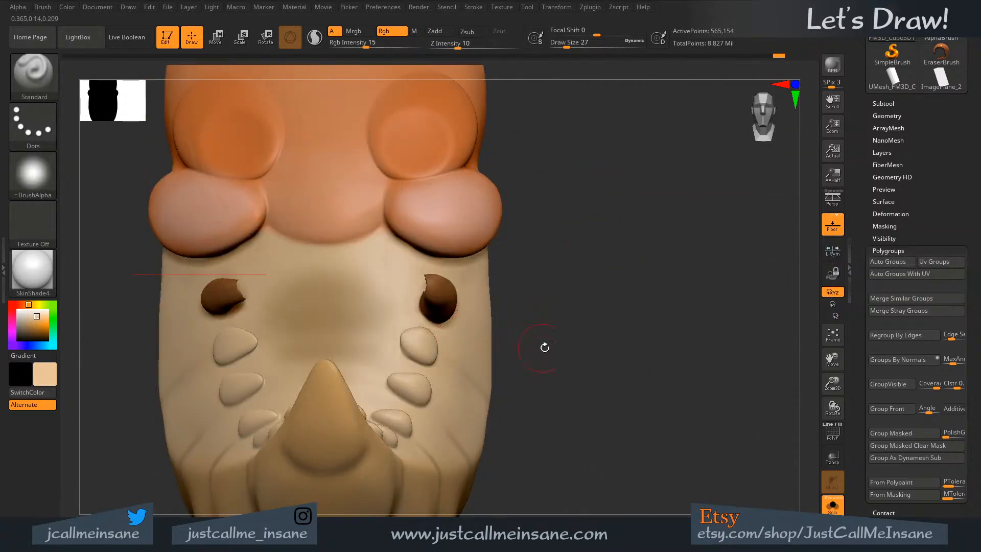
pyautogui.moveTo(564, 352)
pyautogui.keyDown('alt'); pyautogui.mouseDown(button='right')
pyautogui.moveTo(550, 267)
pyautogui.moveTo(574, 355)
pyautogui.mouseUp(button='right'); pyautogui.keyUp('alt')
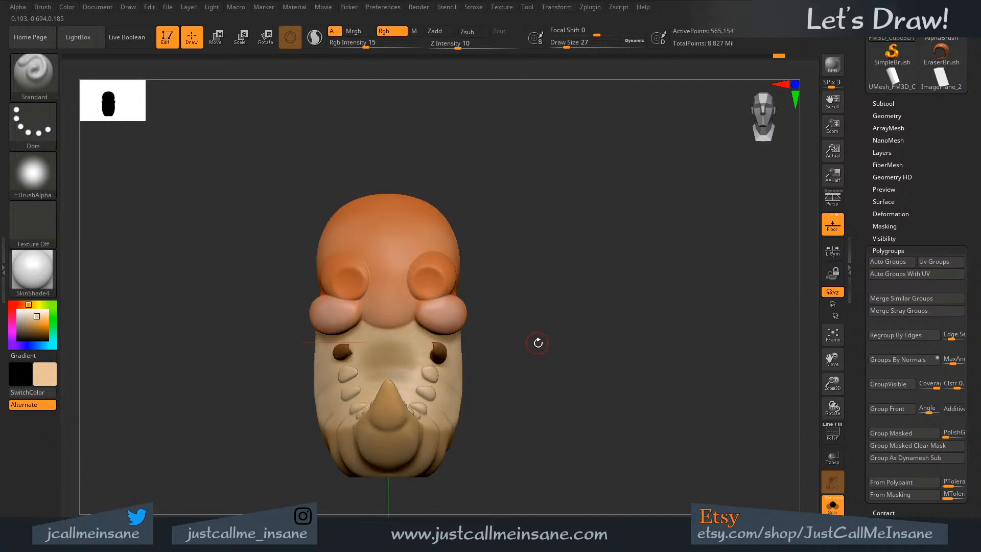
pyautogui.keyDown('alt'); pyautogui.moveTo(522, 310); pyautogui.dragTo(523, 265, button='right'); pyautogui.keyUp('alt')
pyautogui.moveTo(523, 264)
pyautogui.keyDown('ctrl'); pyautogui.mouseDown(button='right')
pyautogui.moveTo(536, 346)
pyautogui.moveTo(487, 334)
pyautogui.mouseUp(button='right'); pyautogui.keyUp('ctrl')
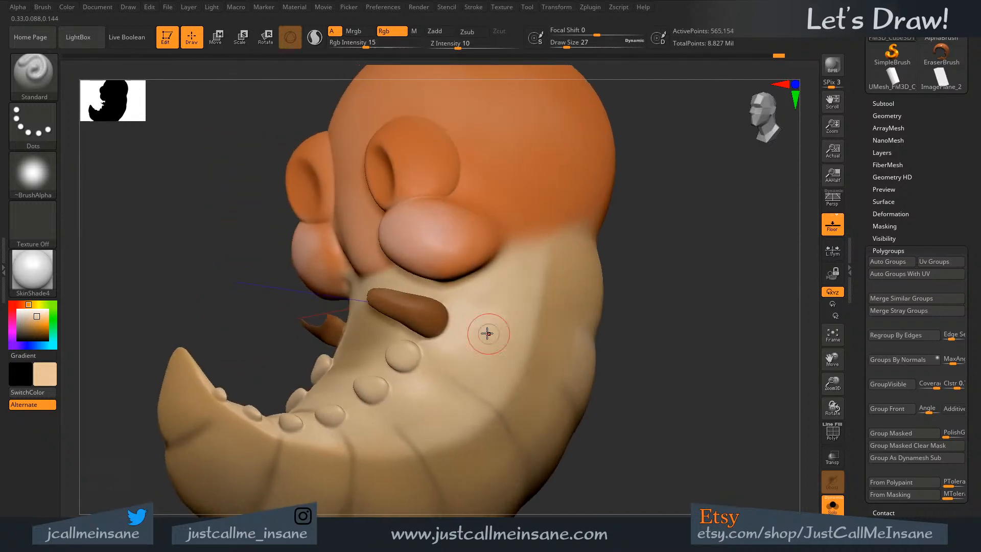
# - Sample the leg's brown, set the draw size to 16, and paint the first pair of nubs behind the front legs
pyautogui.press('c')
pyautogui.moveTo(399, 355); pyautogui.dragTo(398, 357)
pyautogui.press('s')
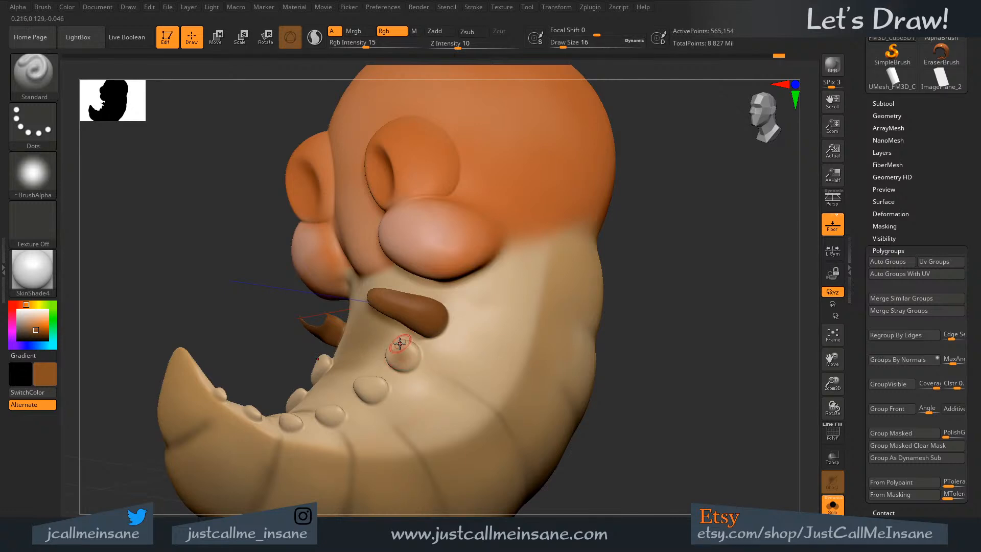
pyautogui.keyDown('alt'); pyautogui.moveTo(395, 346); pyautogui.dragTo(424, 427, button='right'); pyautogui.keyUp('alt')
pyautogui.moveTo(423, 345)
pyautogui.mouseDown()
pyautogui.moveTo(414, 365)
pyautogui.moveTo(450, 342)
pyautogui.moveTo(419, 330)
pyautogui.moveTo(404, 352)
pyautogui.moveTo(399, 339)
pyautogui.moveTo(409, 332)
pyautogui.moveTo(420, 350)
pyautogui.moveTo(442, 337)
pyautogui.moveTo(421, 319)
pyautogui.mouseUp()
pyautogui.moveTo(421, 319); pyautogui.dragTo(500, 339, button='right')
pyautogui.moveTo(401, 351)
pyautogui.mouseDown()
pyautogui.moveTo(389, 327)
pyautogui.moveTo(388, 353)
pyautogui.moveTo(403, 322)
pyautogui.moveTo(405, 340)
pyautogui.moveTo(378, 340)
pyautogui.mouseUp()
# - Set the draw size to 4 and Rgb Intensity to 63, and fill the inner edge of the first nub with brown
pyautogui.press('s')
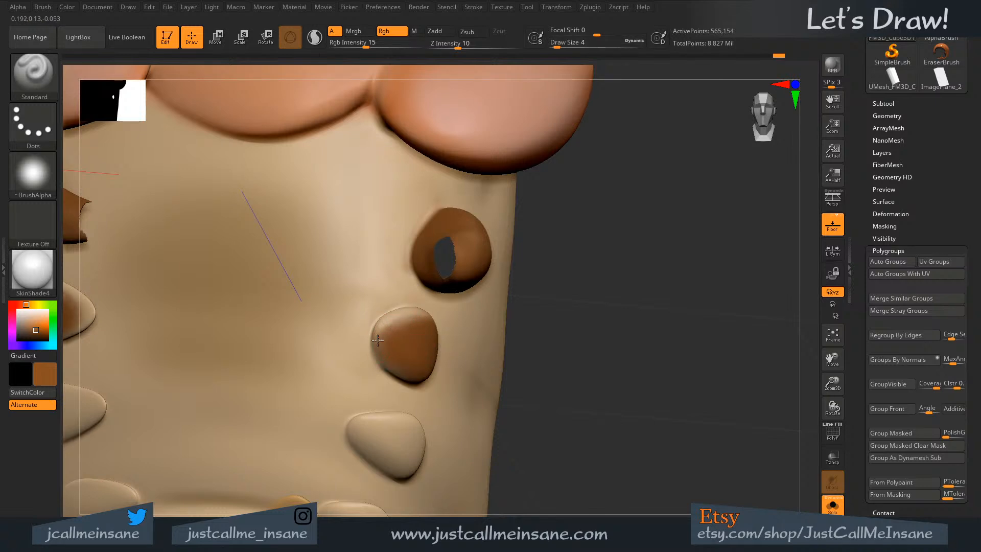
pyautogui.moveTo(366, 44)
pyautogui.mouseDown()
pyautogui.moveTo(349, 45)
pyautogui.moveTo(402, 45)
pyautogui.mouseUp()
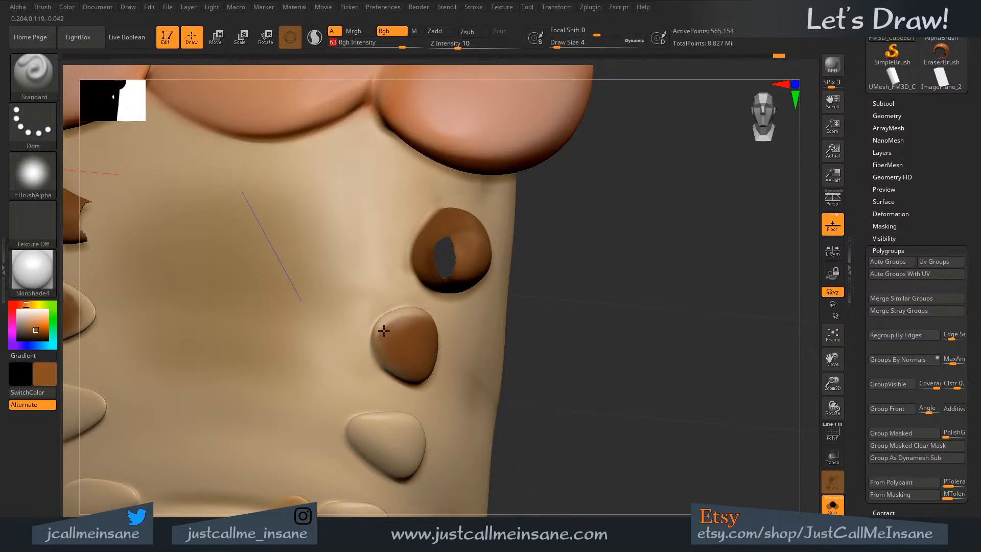
pyautogui.moveTo(418, 313)
pyautogui.mouseDown()
pyautogui.moveTo(379, 337)
pyautogui.moveTo(409, 371)
pyautogui.mouseUp()
pyautogui.moveTo(406, 378); pyautogui.dragTo(460, 373, button='right')
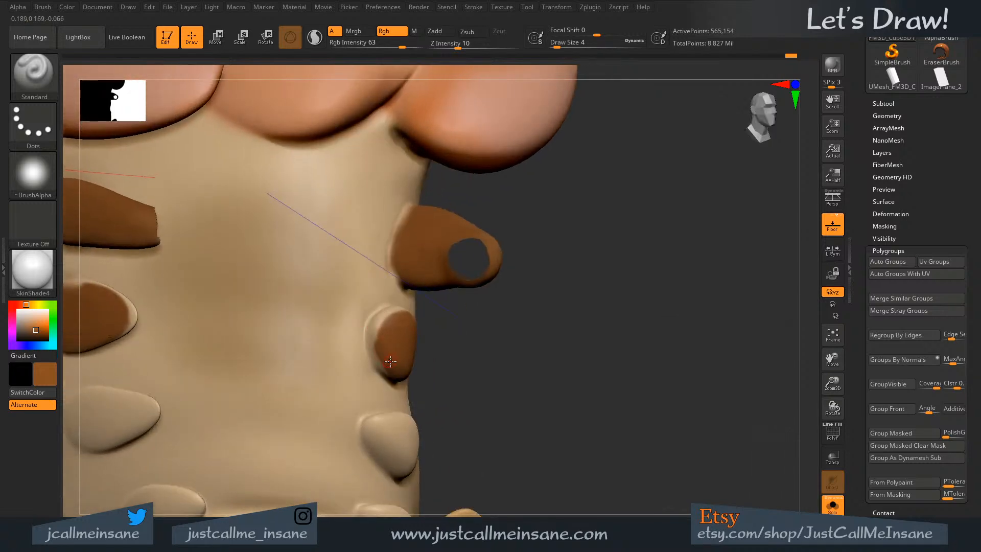
pyautogui.moveTo(374, 344)
pyautogui.mouseDown()
pyautogui.moveTo(388, 370)
pyautogui.moveTo(367, 348)
pyautogui.moveTo(376, 323)
pyautogui.moveTo(374, 339)
pyautogui.mouseUp()
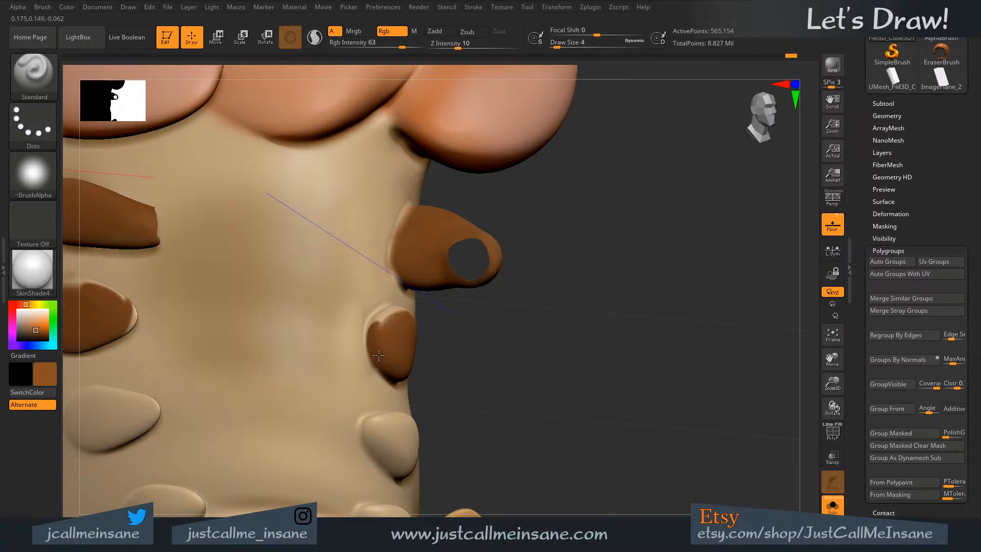
pyautogui.moveTo(378, 347)
pyautogui.mouseDown(button='right')
pyautogui.moveTo(357, 291)
pyautogui.moveTo(342, 291)
pyautogui.moveTo(374, 353)
pyautogui.mouseUp(button='right')
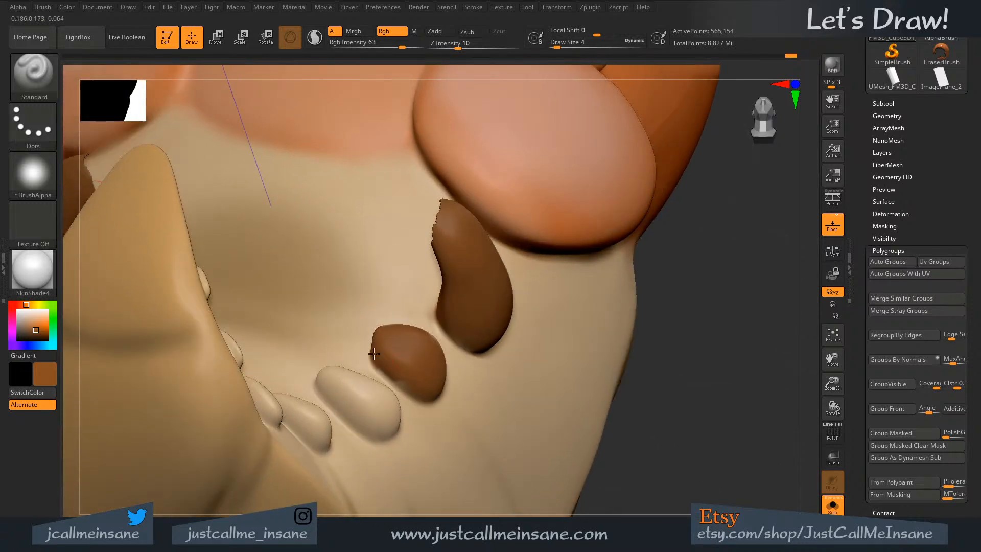
pyautogui.moveTo(374, 352); pyautogui.dragTo(419, 395)
# - Paint the remaining beige rim of the first nub brown, covering its outer edge and the side facing the front leg
pyautogui.moveTo(415, 341); pyautogui.dragTo(319, 320, button='right')
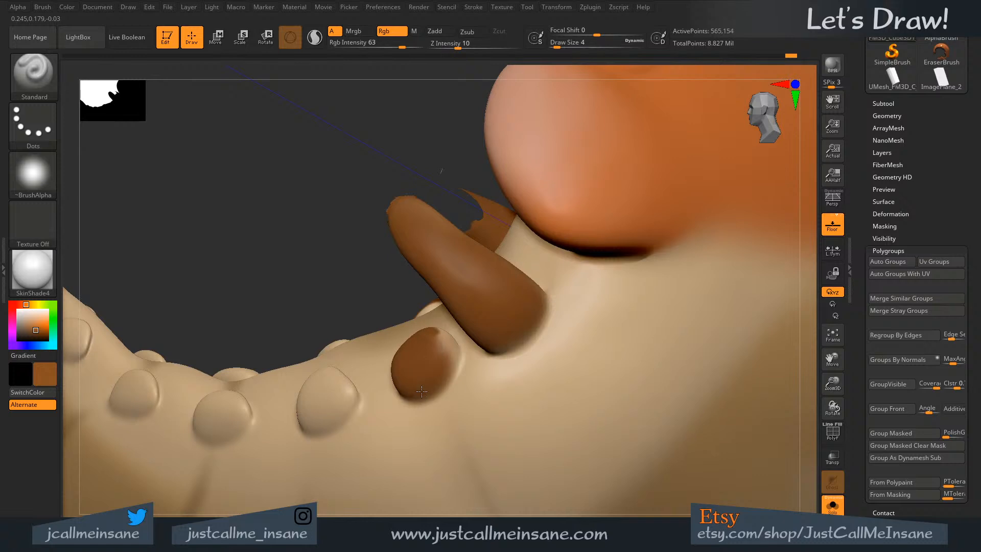
pyautogui.moveTo(421, 391)
pyautogui.mouseDown()
pyautogui.moveTo(442, 347)
pyautogui.moveTo(430, 338)
pyautogui.moveTo(447, 342)
pyautogui.moveTo(446, 373)
pyautogui.mouseUp()
pyautogui.moveTo(427, 325); pyautogui.dragTo(448, 338, button='right')
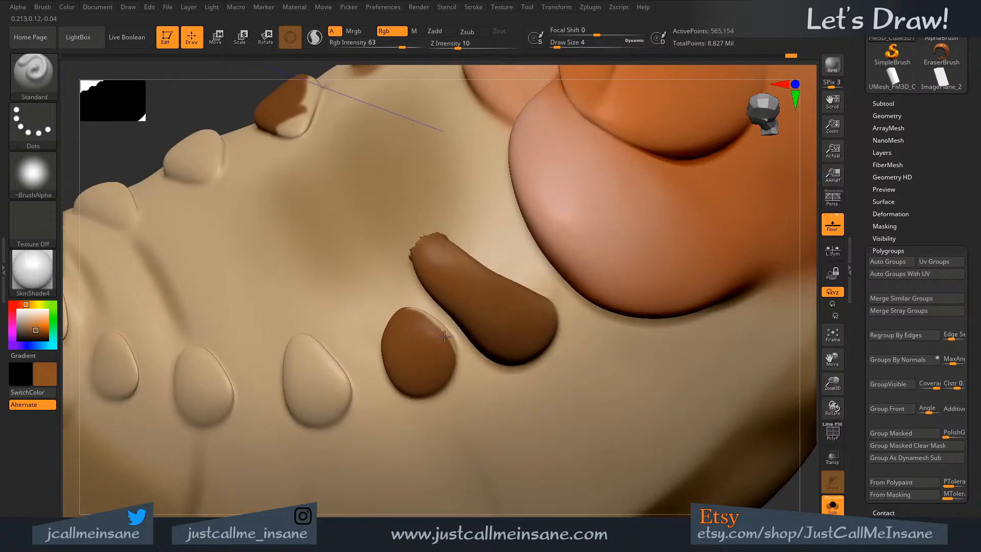
pyautogui.moveTo(448, 338); pyautogui.dragTo(424, 317)
pyautogui.moveTo(422, 322); pyautogui.dragTo(402, 328, button='right')
pyautogui.moveTo(399, 305); pyautogui.dragTo(430, 304)
pyautogui.moveTo(412, 299); pyautogui.dragTo(411, 305, button='right')
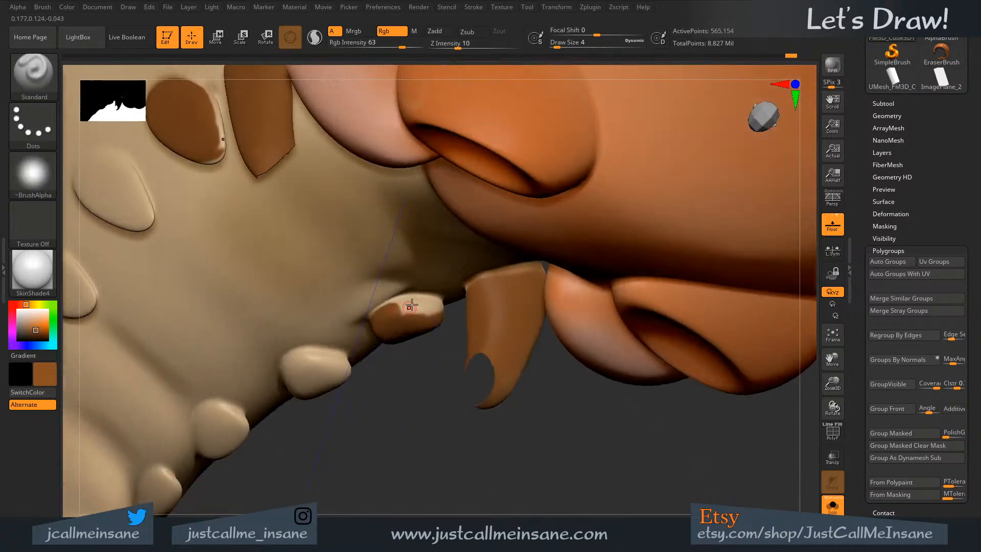
pyautogui.moveTo(411, 305)
pyautogui.mouseDown()
pyautogui.moveTo(401, 309)
pyautogui.moveTo(434, 311)
pyautogui.mouseUp()
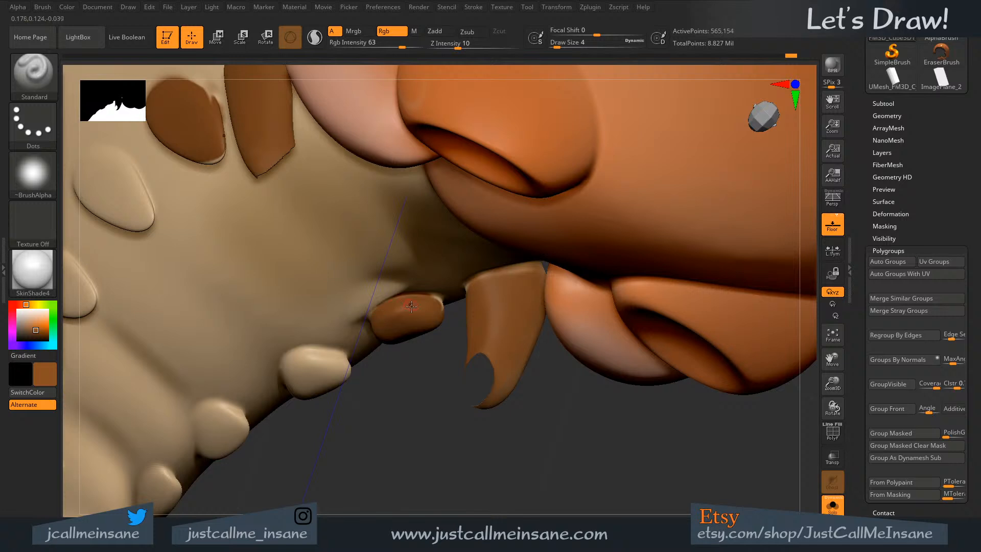
# - Refine the edge of the first nub, painting the surrounding skin with sampled beige and the nub with sampled brown
pyautogui.moveTo(401, 282); pyautogui.dragTo(405, 287, button='right')
pyautogui.moveTo(400, 274); pyautogui.dragTo(397, 275, button='right')
pyautogui.moveTo(380, 309)
pyautogui.mouseDown()
pyautogui.moveTo(370, 322)
pyautogui.moveTo(374, 315)
pyautogui.mouseUp()
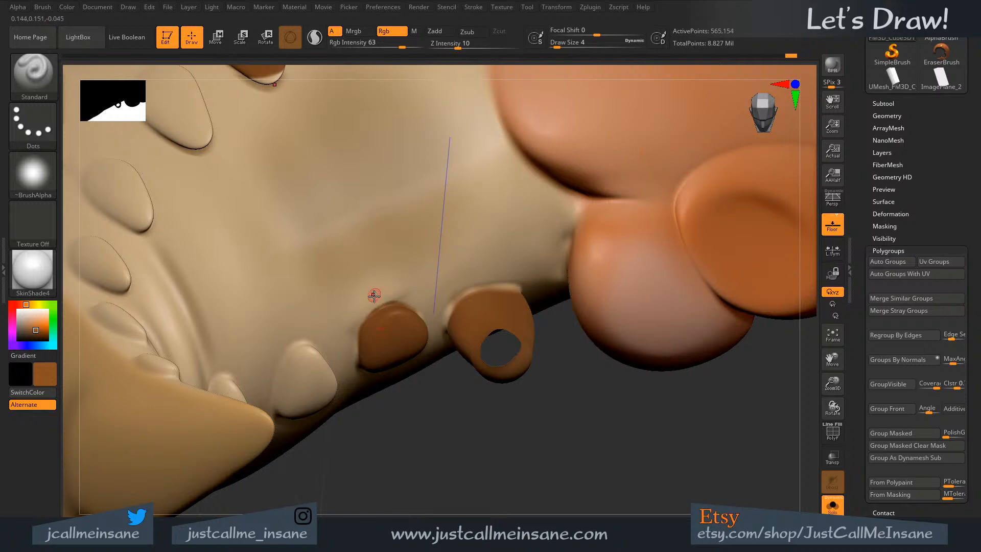
pyautogui.press('c')
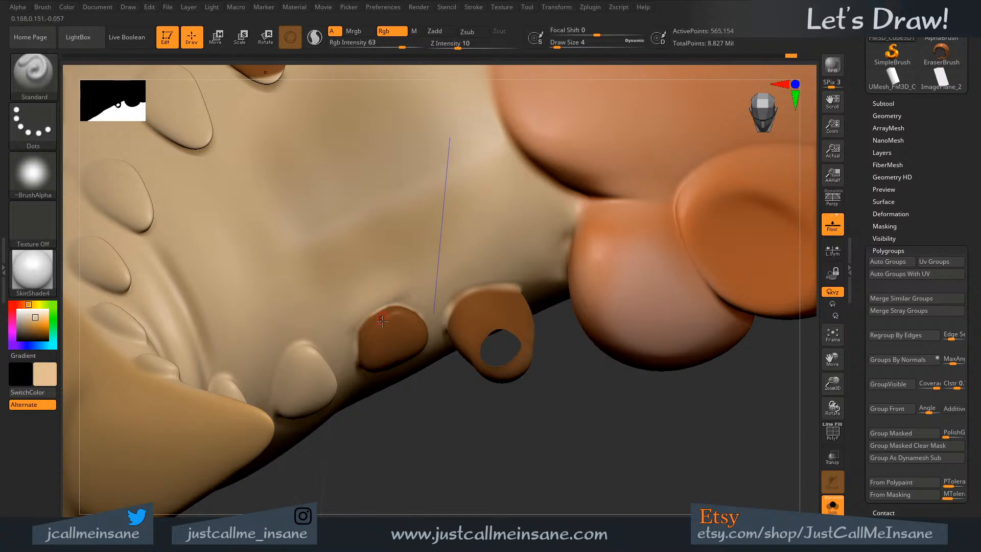
pyautogui.press('c')
pyautogui.moveTo(389, 334)
pyautogui.mouseDown(button='right')
pyautogui.moveTo(381, 319)
pyautogui.moveTo(416, 316)
pyautogui.moveTo(403, 322)
pyautogui.mouseUp(button='right')
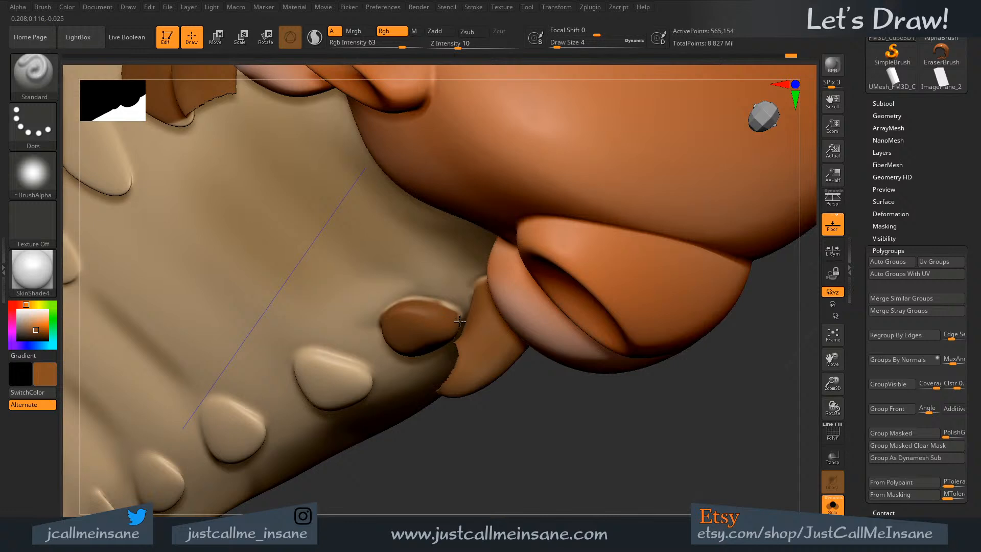
# - Clean up the first nub's outer rim and the skin between it and the front leg using sampled beige and brown
pyautogui.press('c')
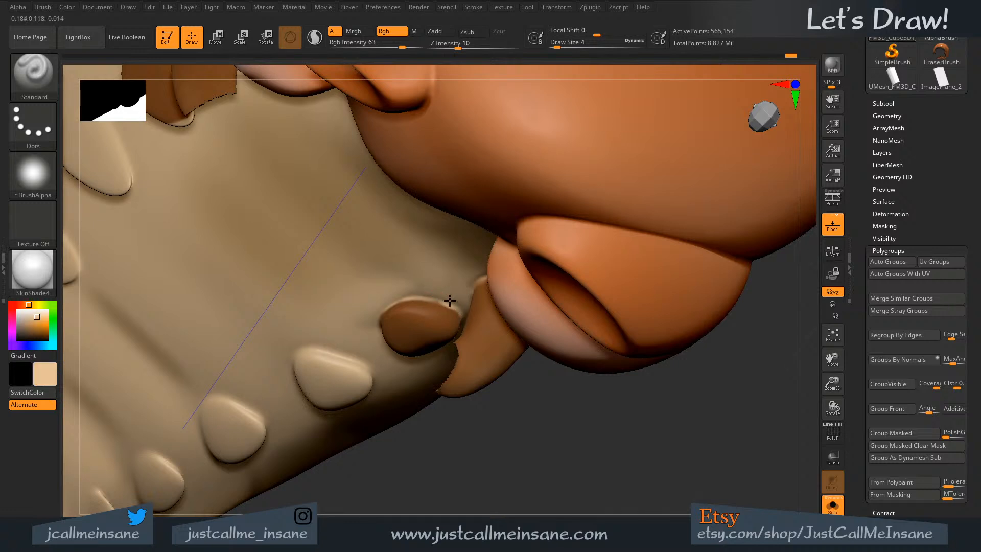
pyautogui.moveTo(400, 297); pyautogui.dragTo(454, 315, button='right')
pyautogui.press('c')
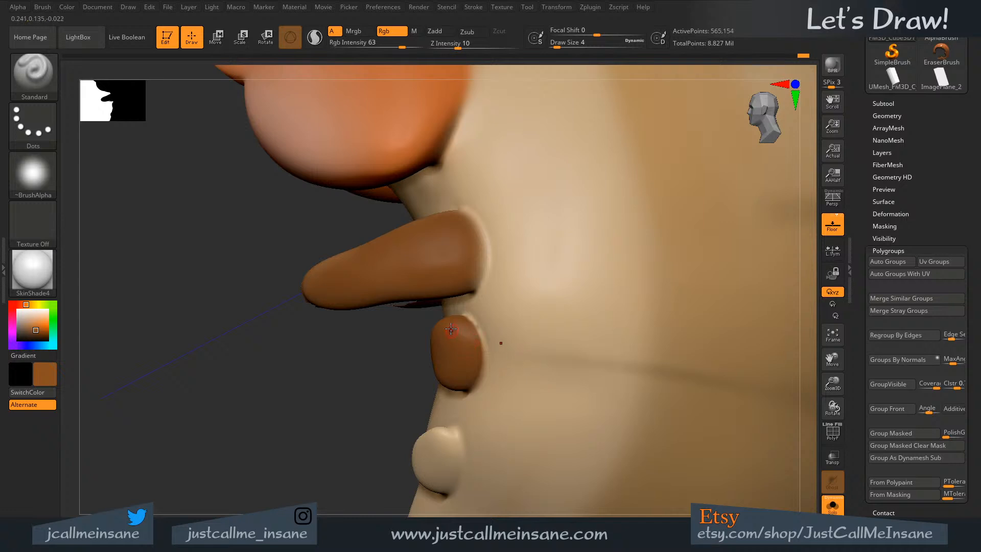
pyautogui.moveTo(451, 329); pyautogui.dragTo(467, 317, button='right')
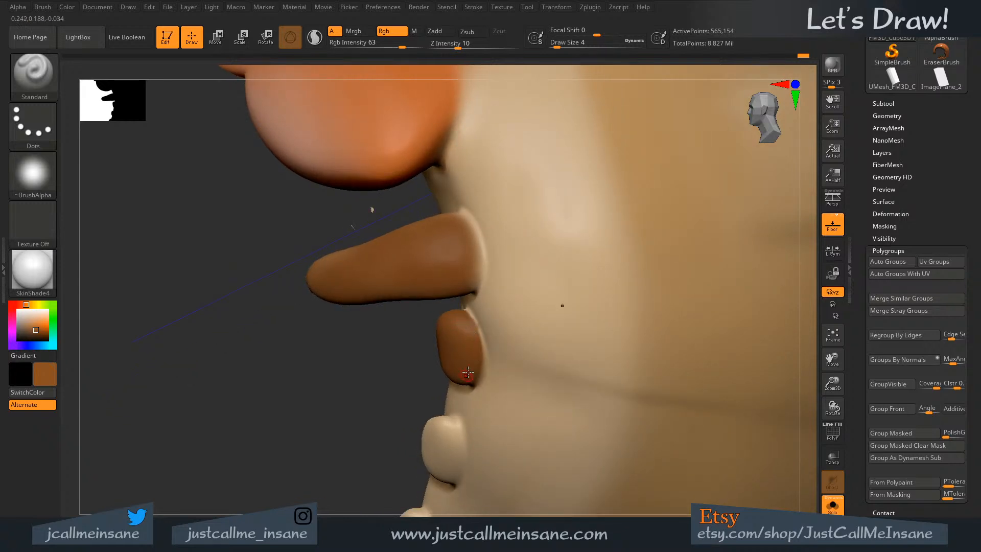
pyautogui.press('c')
pyautogui.moveTo(503, 334); pyautogui.dragTo(484, 323, button='right')
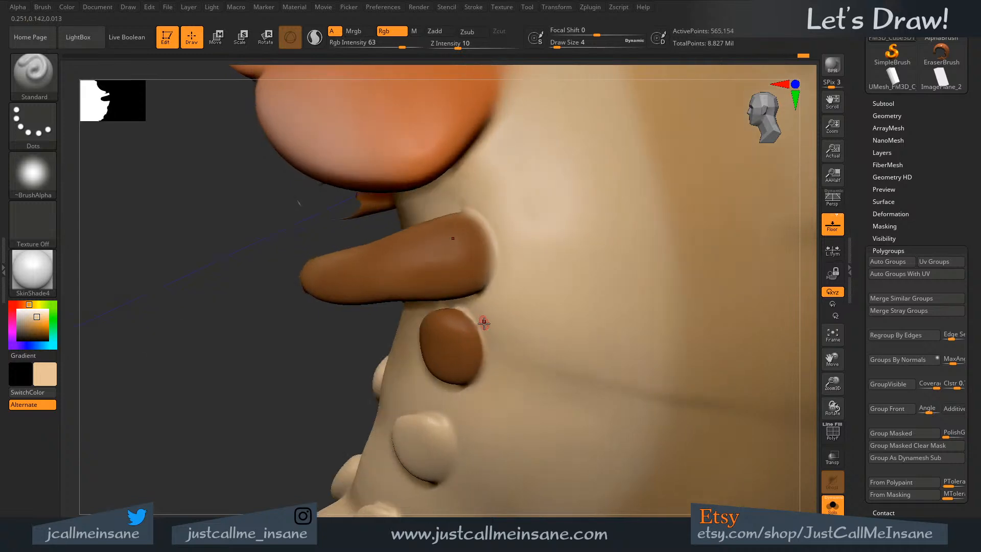
pyautogui.moveTo(485, 334); pyautogui.dragTo(488, 348)
# - Sample the brown and cover the beige inner tip of the first nub below the front leg
pyautogui.keyDown('ctrl'); pyautogui.moveTo(475, 395); pyautogui.dragTo(521, 354, button='right'); pyautogui.keyUp('ctrl')
pyautogui.keyDown('alt'); pyautogui.moveTo(511, 440); pyautogui.dragTo(506, 342, button='right'); pyautogui.keyUp('alt')
pyautogui.moveTo(505, 342)
pyautogui.keyDown('shift'); pyautogui.mouseDown(button='right')
pyautogui.moveTo(494, 351)
pyautogui.moveTo(502, 364)
pyautogui.moveTo(554, 368)
pyautogui.moveTo(514, 307)
pyautogui.moveTo(528, 351)
pyautogui.moveTo(427, 330)
pyautogui.mouseUp(button='right'); pyautogui.keyUp('shift')
pyautogui.keyDown('alt'); pyautogui.moveTo(358, 306); pyautogui.dragTo(399, 351, button='right'); pyautogui.keyUp('alt')
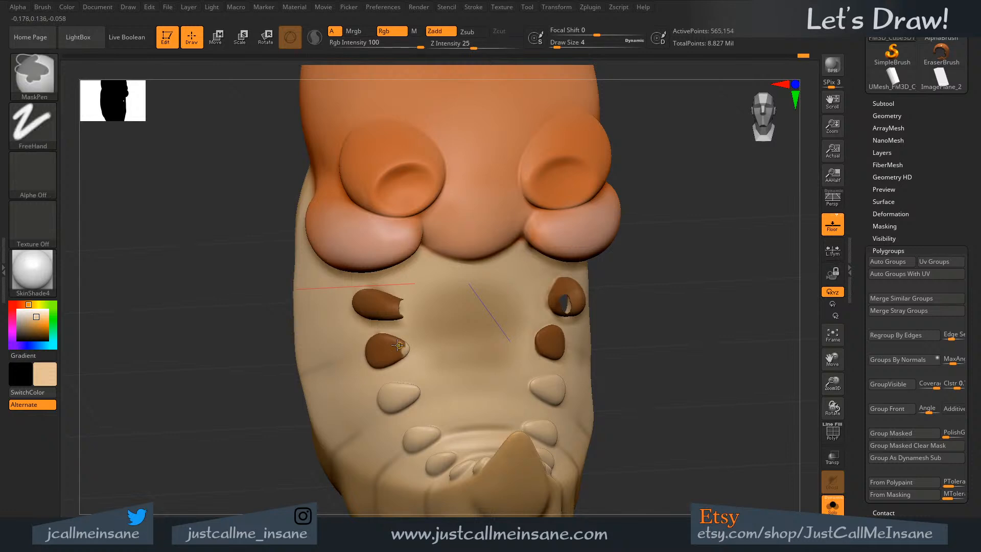
pyautogui.press('c')
pyautogui.keyDown('ctrl'); pyautogui.moveTo(401, 351); pyautogui.dragTo(444, 449, button='right'); pyautogui.keyUp('ctrl')
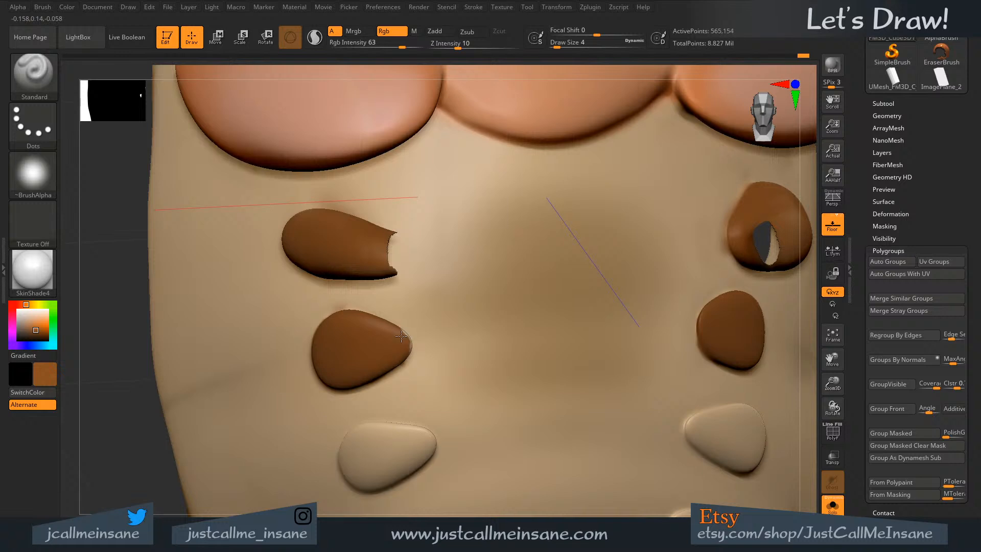
pyautogui.moveTo(404, 364); pyautogui.dragTo(349, 302, button='right')
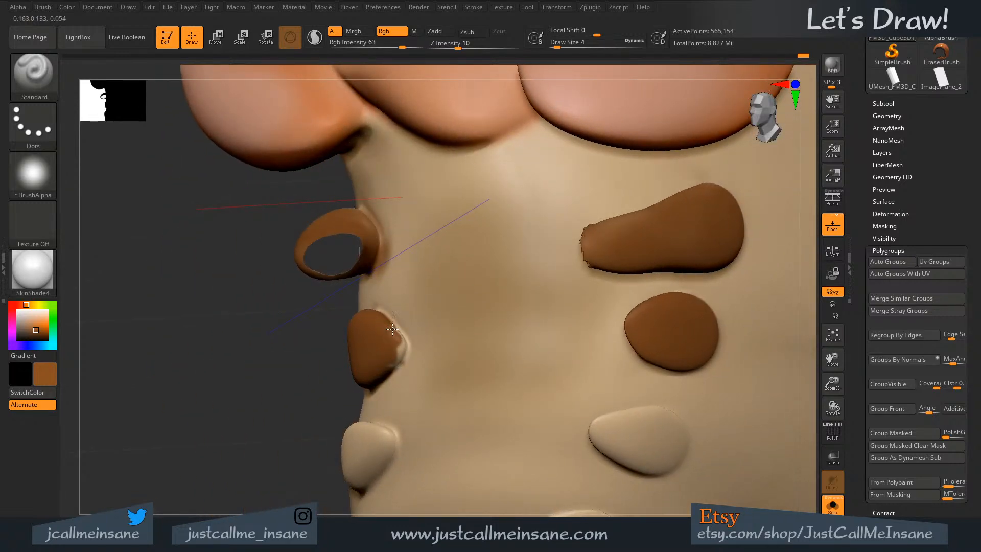
pyautogui.moveTo(387, 355); pyautogui.dragTo(397, 351, button='right')
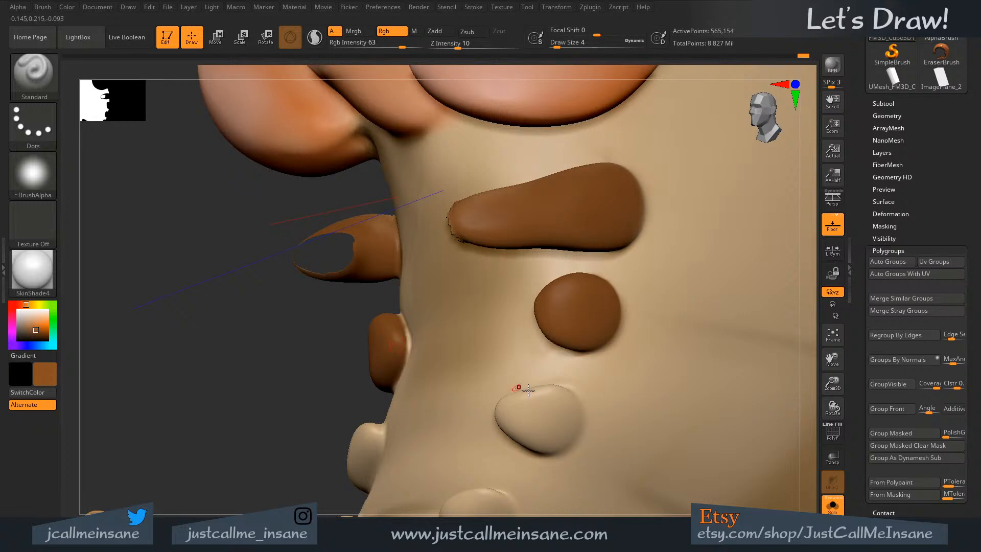
# - Show the whole creature and flatten its body into the UV layout with Morph UV
pyautogui.moveTo(560, 354)
pyautogui.keyDown('ctrl'); pyautogui.mouseDown(button='right')
pyautogui.moveTo(723, 266)
pyautogui.moveTo(723, 247)
pyautogui.mouseUp(button='right'); pyautogui.keyUp('ctrl')
pyautogui.keyDown('alt'); pyautogui.moveTo(720, 309); pyautogui.dragTo(666, 212, button='right'); pyautogui.keyUp('alt')
pyautogui.moveTo(737, 425); pyautogui.dragTo(736, 401)
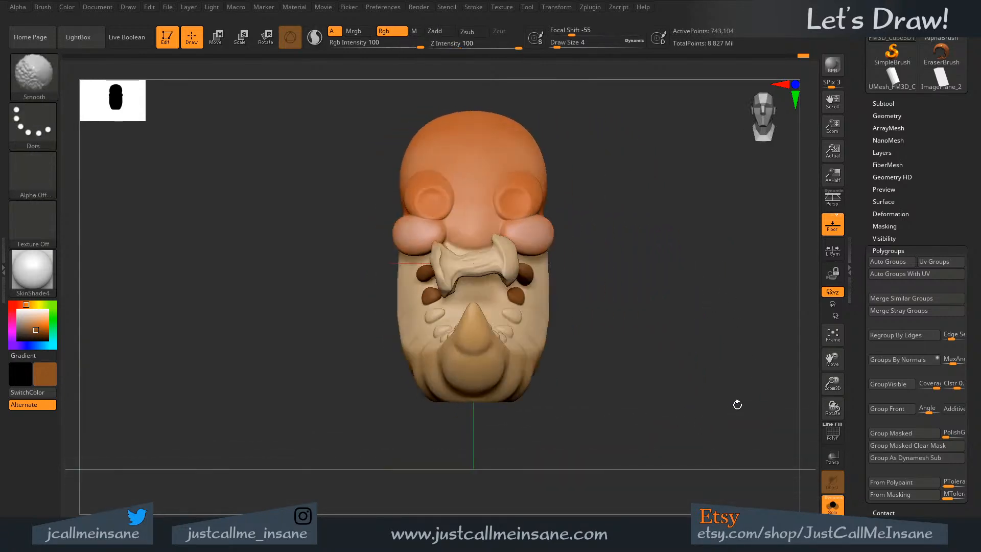
pyautogui.scroll(-10, 892, 357)
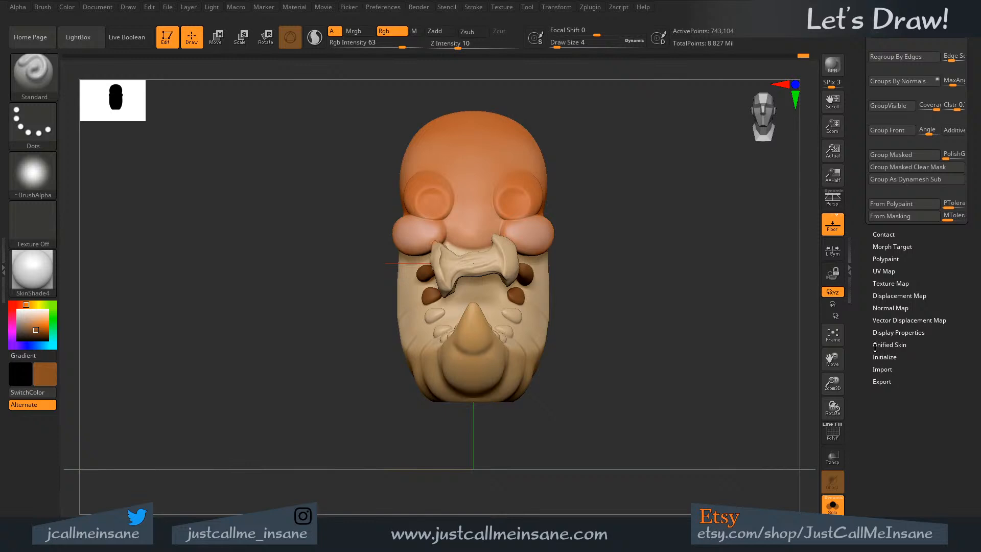
pyautogui.click(884, 271)
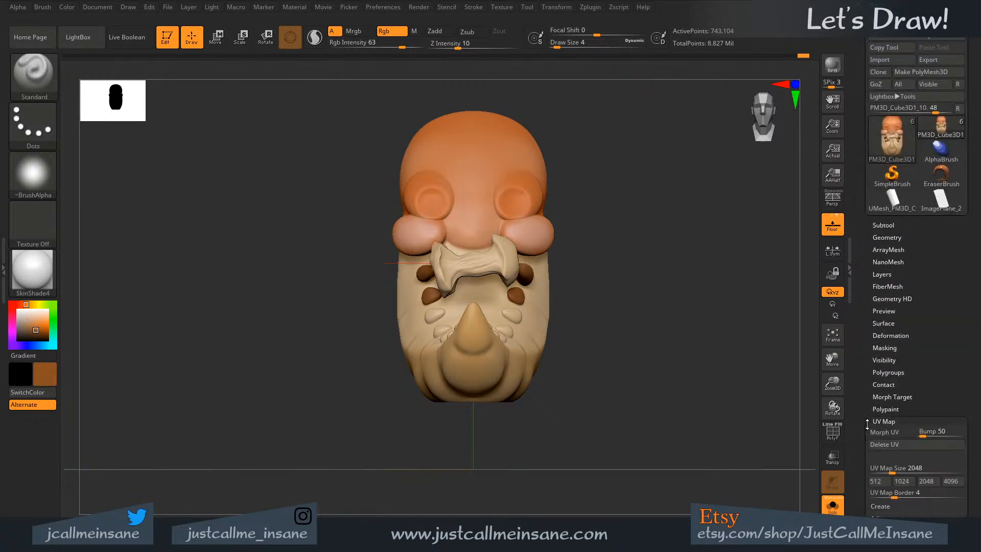
pyautogui.click(876, 433)
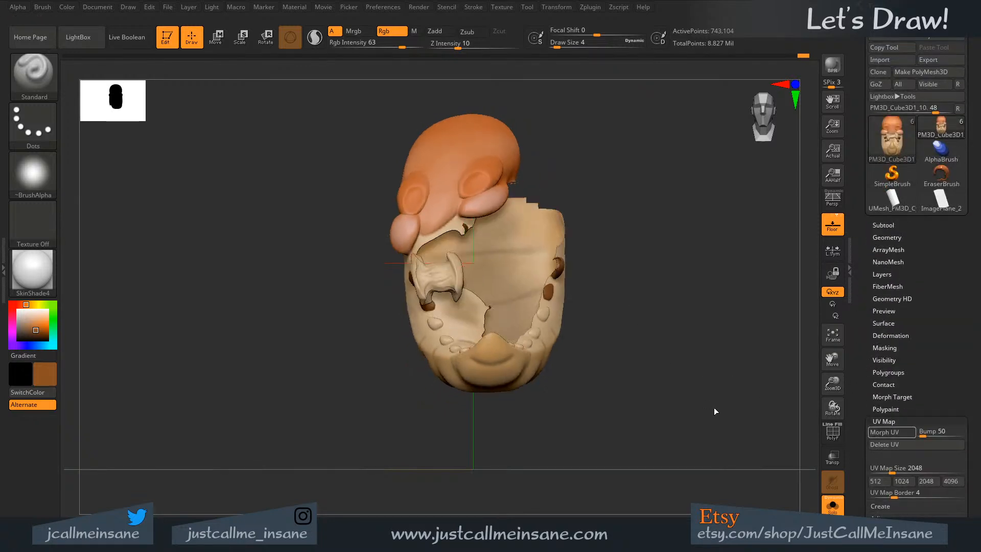
# - Examine the painted colours on the flattened body from both sides, especially around the front leg and first nub
pyautogui.moveTo(330, 460); pyautogui.dragTo(666, 332)
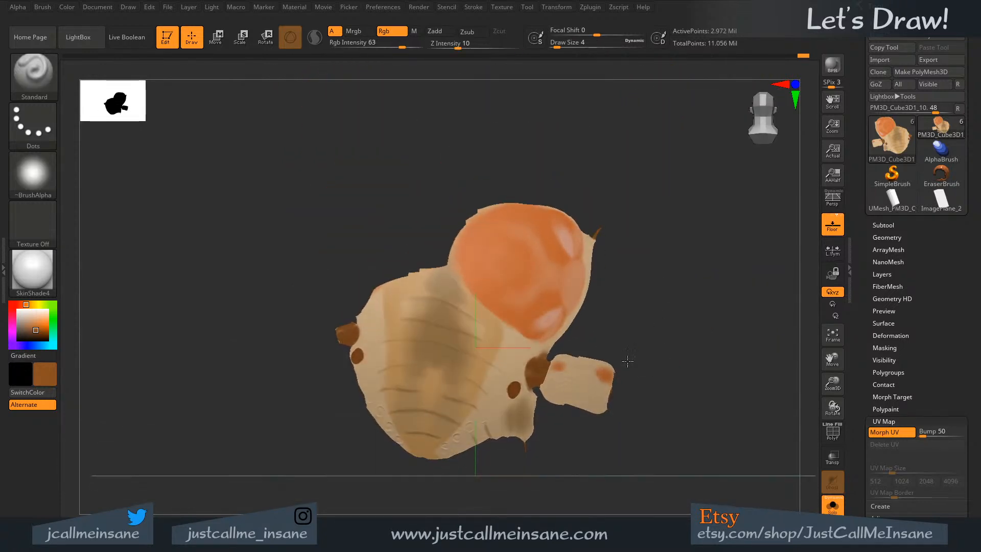
pyautogui.keyDown('alt'); pyautogui.moveTo(627, 363); pyautogui.dragTo(602, 326); pyautogui.keyUp('alt')
pyautogui.keyDown('ctrl'); pyautogui.moveTo(603, 326); pyautogui.dragTo(381, 456, button='right'); pyautogui.keyUp('ctrl')
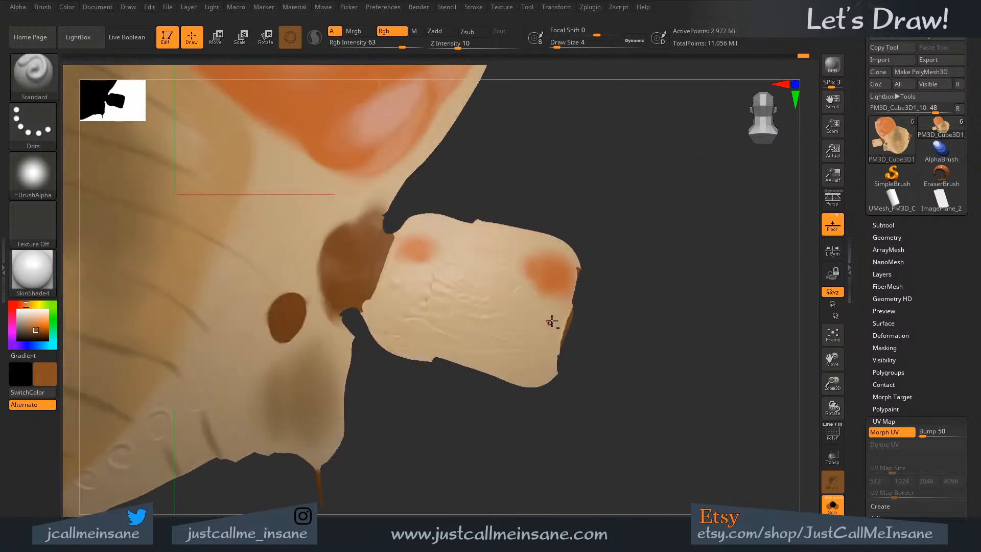
pyautogui.keyDown('ctrl'); pyautogui.moveTo(551, 322); pyautogui.dragTo(570, 352, button='right'); pyautogui.keyUp('ctrl')
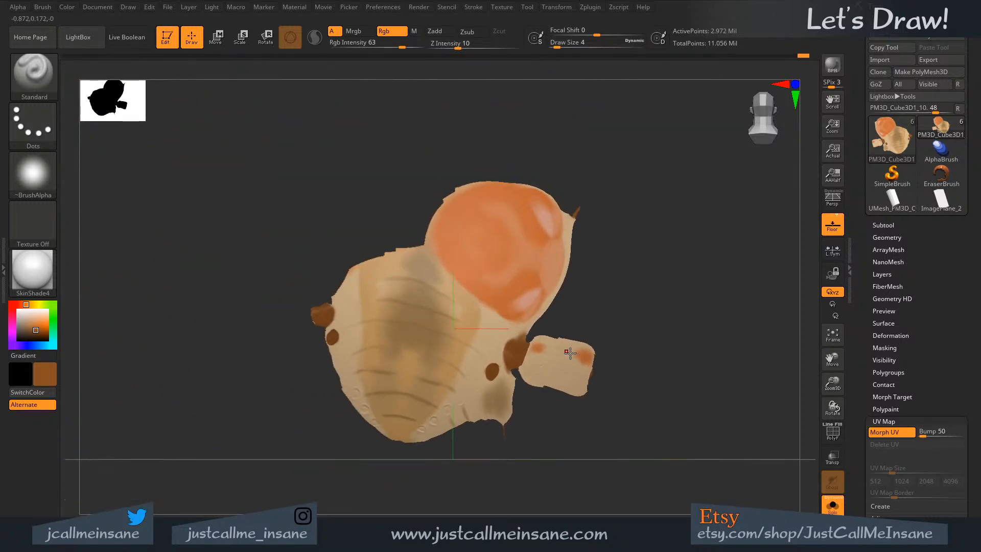
pyautogui.keyDown('alt'); pyautogui.moveTo(634, 317); pyautogui.dragTo(627, 292, button='right'); pyautogui.keyUp('alt')
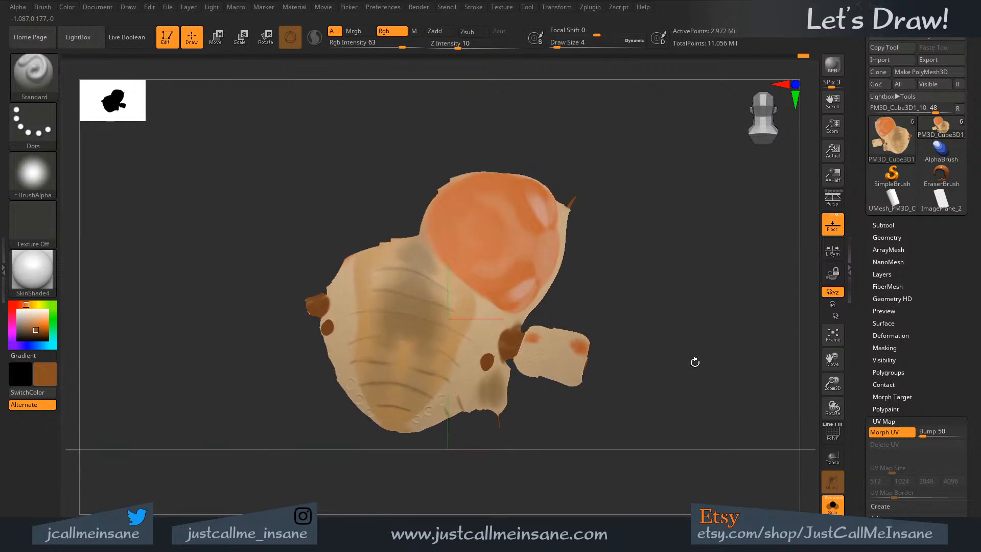
pyautogui.keyDown('alt'); pyautogui.moveTo(695, 362); pyautogui.dragTo(613, 360); pyautogui.keyUp('alt')
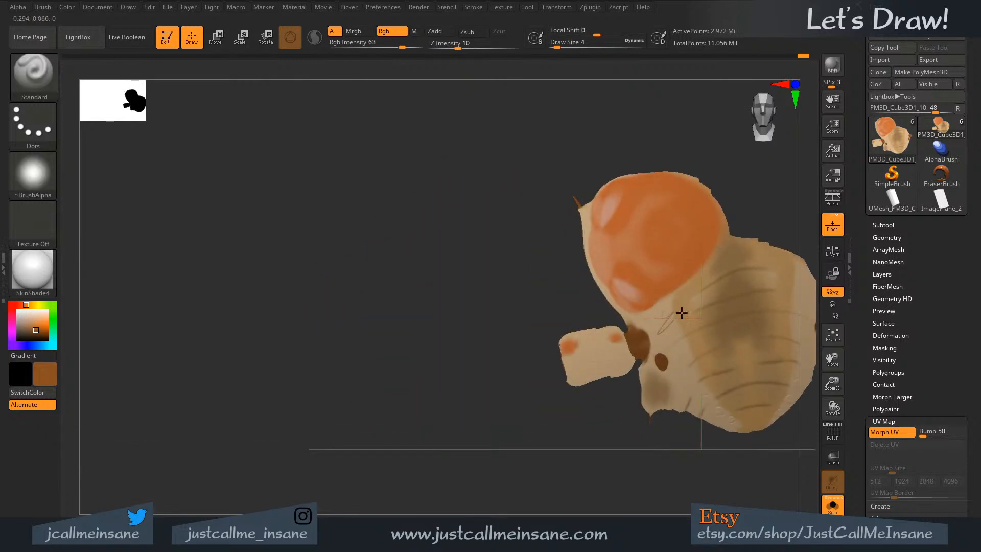
pyautogui.keyDown('alt'); pyautogui.moveTo(634, 358); pyautogui.dragTo(503, 317); pyautogui.keyUp('alt')
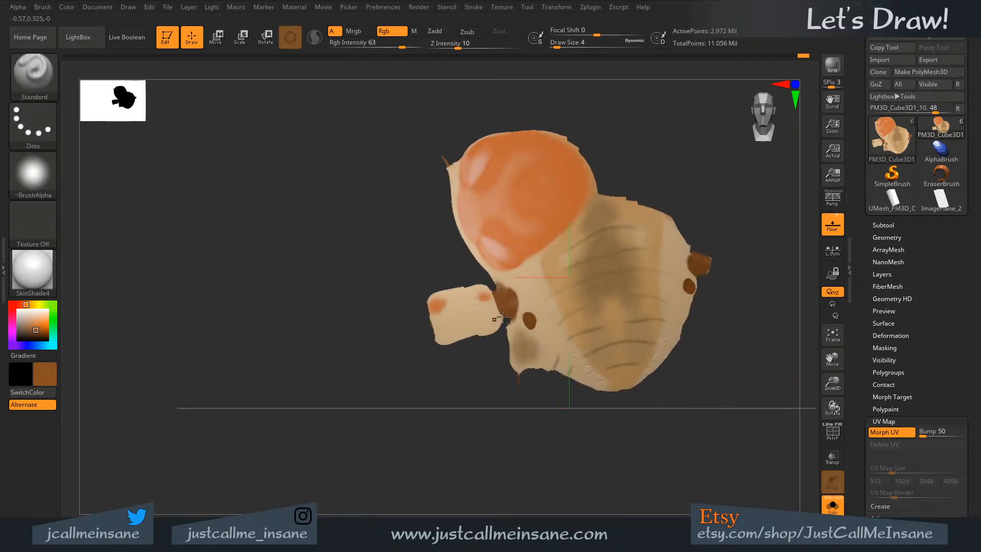
pyautogui.keyDown('alt'); pyautogui.moveTo(571, 351); pyautogui.dragTo(473, 376, button='right'); pyautogui.keyUp('alt')
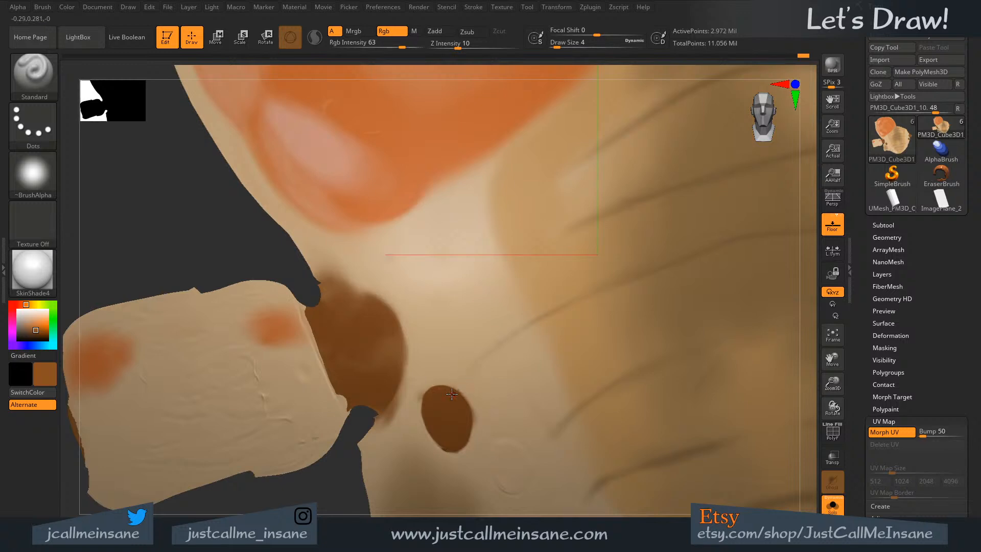
# - Retouch the first nub's edge on the flattened body with sampled beige and brown
pyautogui.press('c')
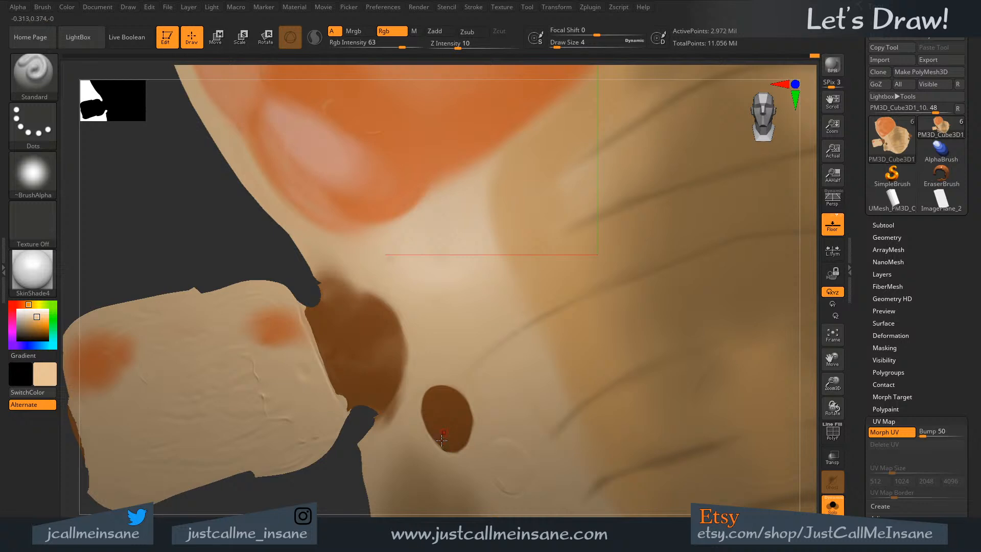
pyautogui.press('c')
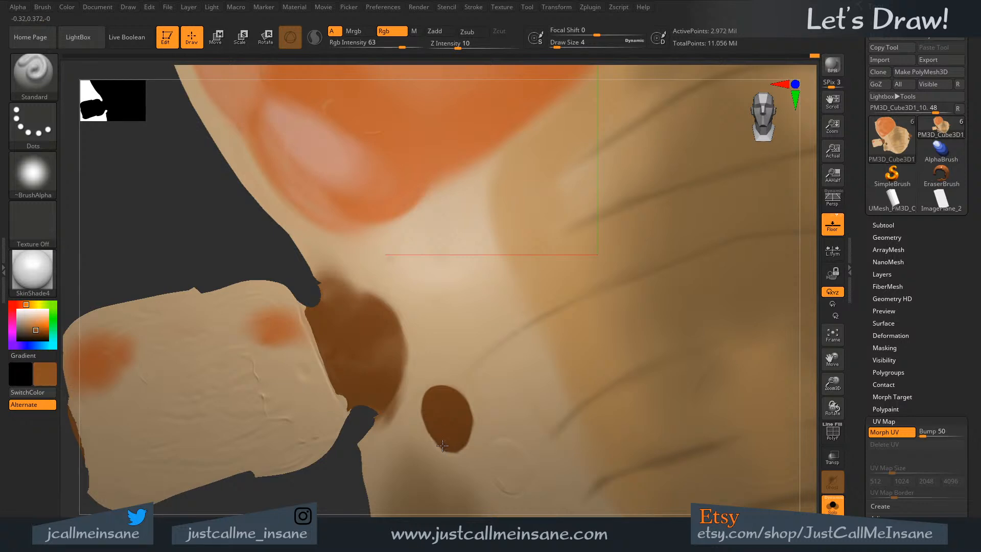
pyautogui.moveTo(488, 450)
pyautogui.keyDown('ctrl'); pyautogui.mouseDown(button='right')
pyautogui.moveTo(455, 363)
pyautogui.moveTo(478, 432)
pyautogui.moveTo(371, 347)
pyautogui.mouseUp(button='right'); pyautogui.keyUp('ctrl')
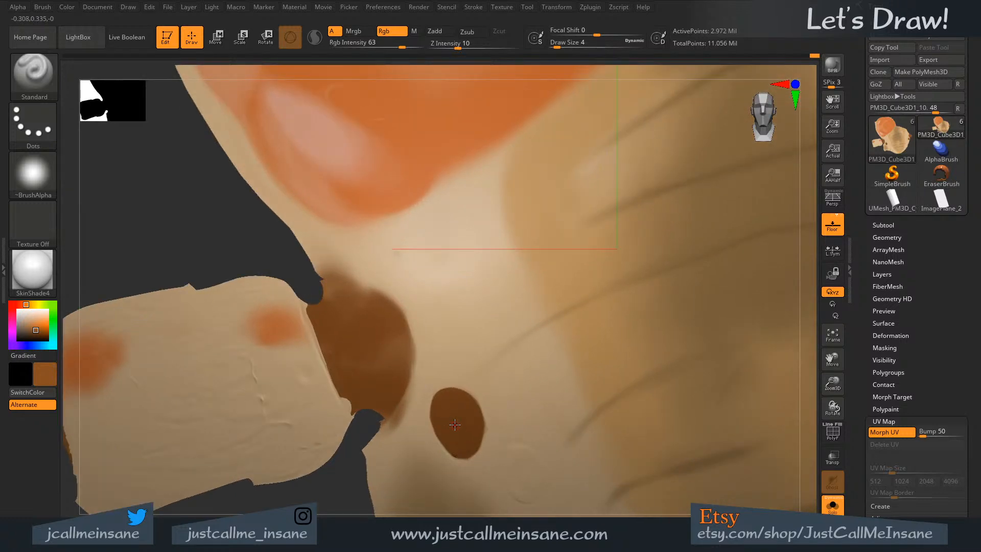
# - Set the draw size to 18 and paint the blotchy front leg area on the flattened body solid brown
pyautogui.press('s')
pyautogui.moveTo(355, 345)
pyautogui.mouseDown()
pyautogui.moveTo(368, 344)
pyautogui.moveTo(346, 342)
pyautogui.mouseUp()
pyautogui.press('s')
pyautogui.moveTo(350, 299)
pyautogui.mouseDown()
pyautogui.moveTo(342, 285)
pyautogui.moveTo(383, 321)
pyautogui.mouseUp()
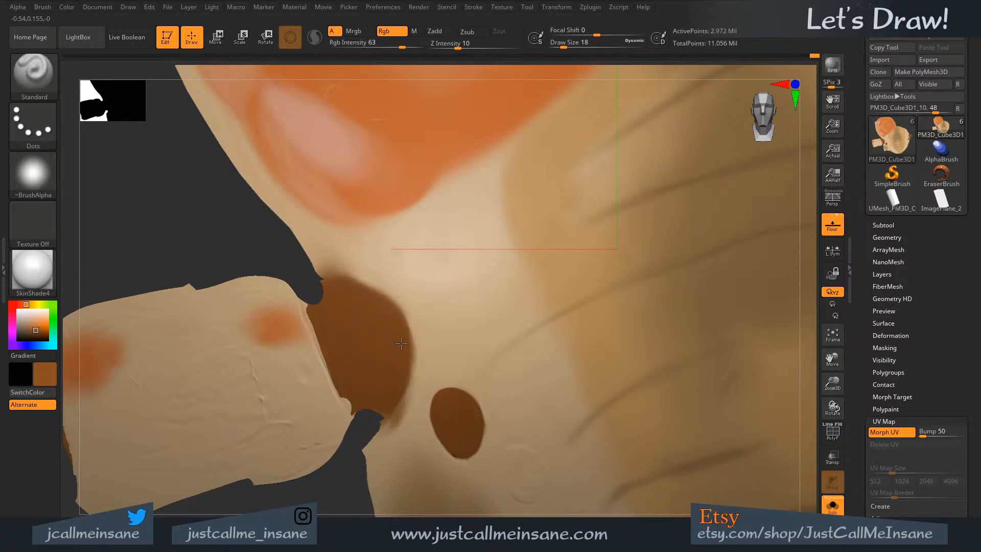
pyautogui.keyDown('ctrl'); pyautogui.moveTo(413, 386); pyautogui.dragTo(376, 304, button='right'); pyautogui.keyUp('ctrl')
pyautogui.keyDown('alt'); pyautogui.moveTo(574, 267); pyautogui.dragTo(436, 246, button='right'); pyautogui.keyUp('alt')
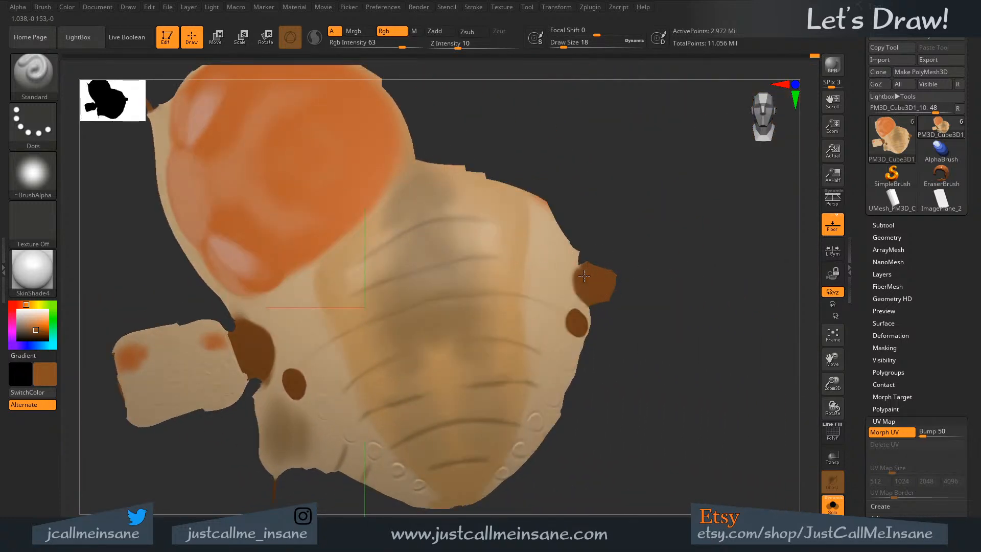
pyautogui.moveTo(517, 213)
pyautogui.mouseDown(button='right')
pyautogui.moveTo(511, 287)
pyautogui.moveTo(488, 212)
pyautogui.mouseUp(button='right')
pyautogui.moveTo(497, 193); pyautogui.dragTo(433, 487)
pyautogui.hotkey('ctrl', 'z')
pyautogui.click(824, 507)
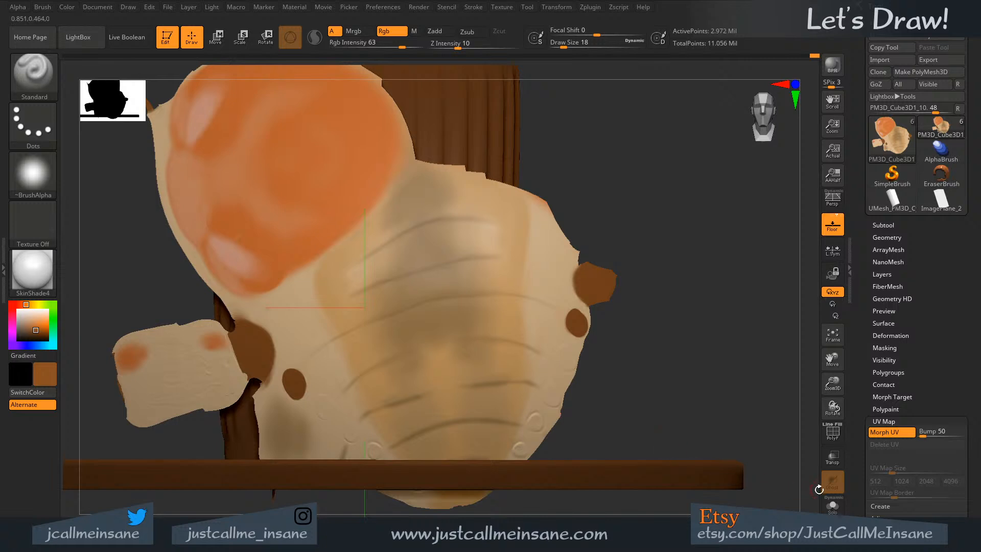
pyautogui.click(832, 507)
# - Turn off Morph UV to bring the creature back to its sculpted shape
pyautogui.click(877, 432)
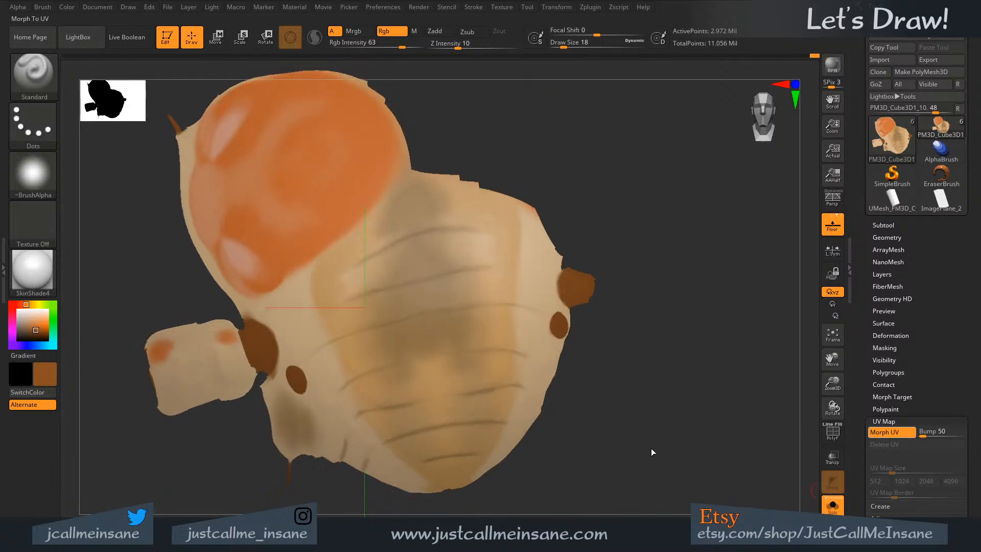
pyautogui.moveTo(635, 400); pyautogui.dragTo(558, 465)
# - Sample the beige skin colour, set the draw size to 132, and paint over the orange head from all sides
pyautogui.press('c')
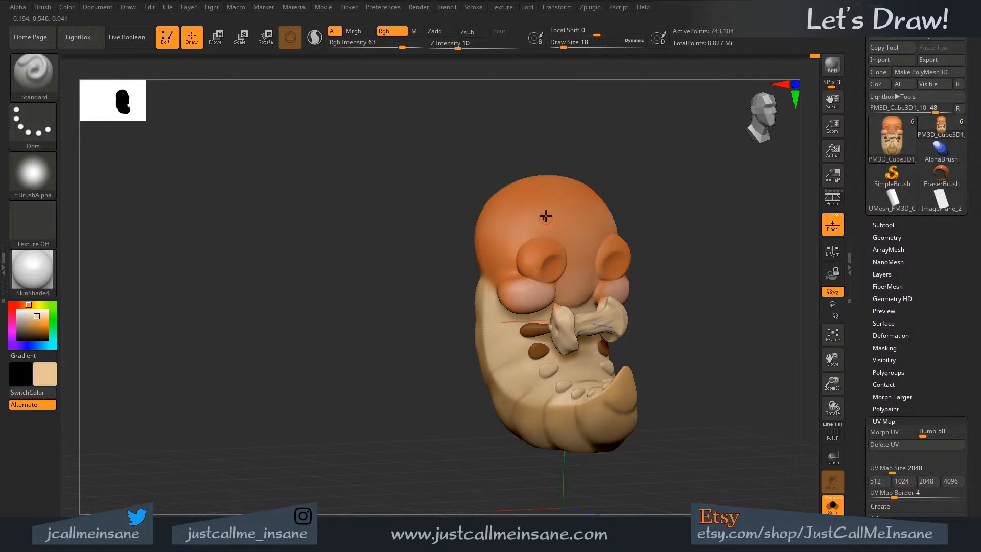
pyautogui.press('s')
pyautogui.moveTo(546, 220)
pyautogui.mouseDown()
pyautogui.moveTo(567, 224)
pyautogui.moveTo(515, 238)
pyautogui.moveTo(578, 230)
pyautogui.moveTo(541, 266)
pyautogui.moveTo(531, 219)
pyautogui.mouseUp()
pyautogui.moveTo(606, 158)
pyautogui.mouseDown()
pyautogui.moveTo(611, 204)
pyautogui.moveTo(466, 259)
pyautogui.moveTo(482, 312)
pyautogui.mouseUp()
pyautogui.moveTo(546, 210); pyautogui.dragTo(659, 215)
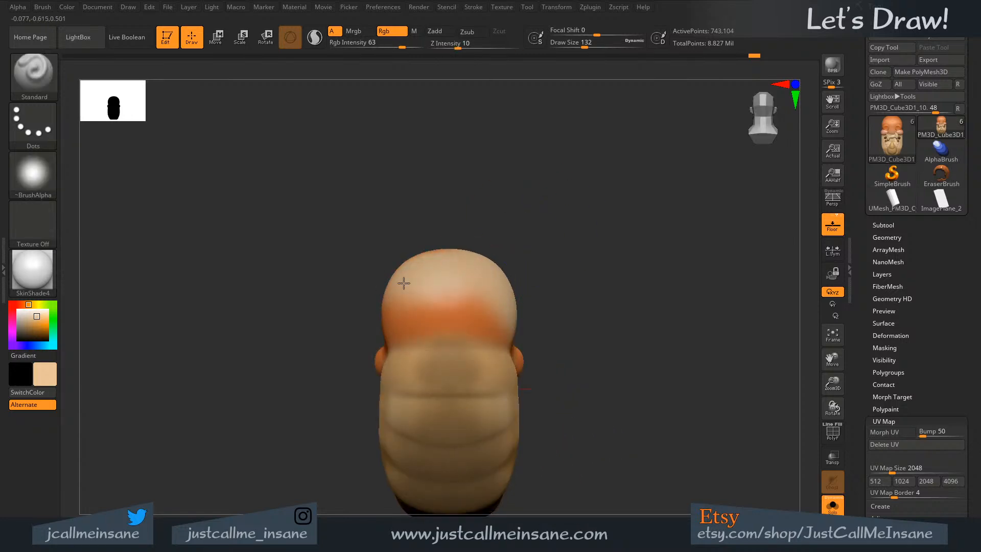
pyautogui.moveTo(511, 220)
pyautogui.mouseDown()
pyautogui.moveTo(513, 208)
pyautogui.moveTo(431, 235)
pyautogui.moveTo(353, 289)
pyautogui.moveTo(480, 285)
pyautogui.moveTo(455, 317)
pyautogui.mouseUp()
pyautogui.moveTo(450, 227)
pyautogui.mouseDown()
pyautogui.moveTo(476, 220)
pyautogui.moveTo(369, 218)
pyautogui.mouseUp()
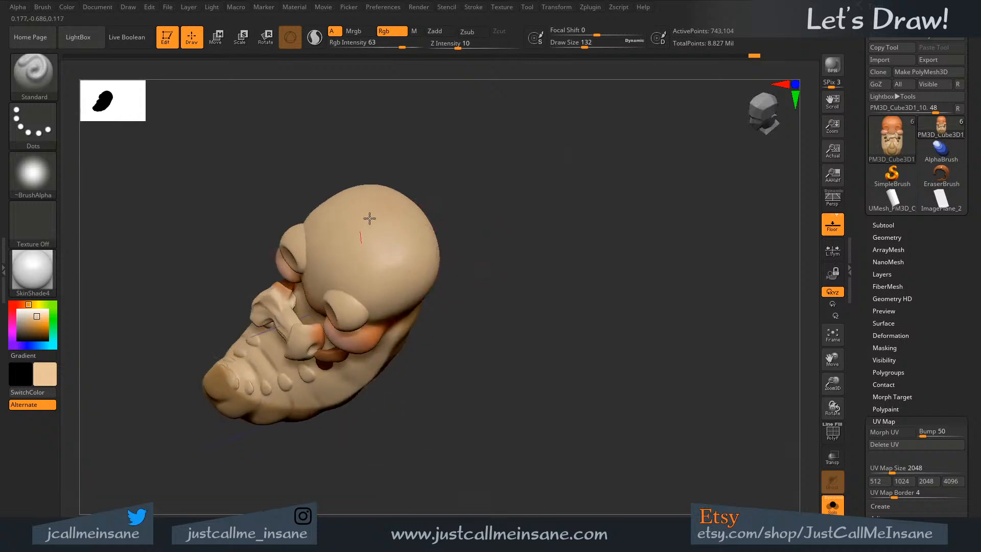
pyautogui.moveTo(549, 342); pyautogui.dragTo(528, 286)
# - Isolate the creature's body by hiding the bone, and set the draw size to 41
pyautogui.keyDown('ctrl'); pyautogui.keyDown('shift'); pyautogui.click(430, 340); pyautogui.keyUp('shift'); pyautogui.keyUp('ctrl')
pyautogui.keyDown('alt'); pyautogui.moveTo(546, 342); pyautogui.dragTo(620, 338); pyautogui.keyUp('alt')
pyautogui.keyDown('alt'); pyautogui.moveTo(551, 198); pyautogui.dragTo(599, 288); pyautogui.keyUp('alt')
pyautogui.press('s')
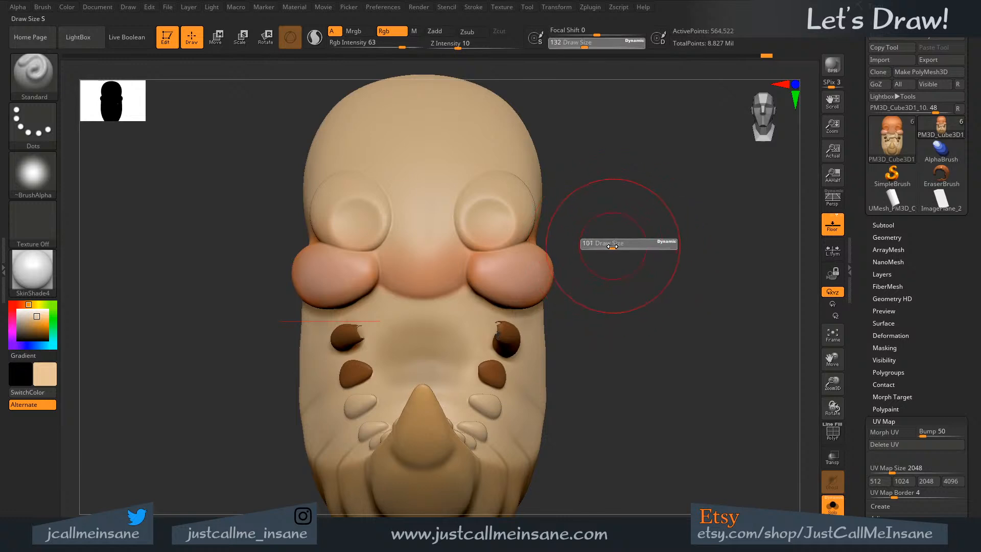
pyautogui.moveTo(615, 245); pyautogui.dragTo(599, 245)
# - Brush beige over the orange patches left on the back and sides of the head
pyautogui.moveTo(409, 240)
pyautogui.keyDown('ctrl'); pyautogui.keyDown('shift'); pyautogui.mouseDown()
pyautogui.moveTo(388, 250)
pyautogui.moveTo(391, 234)
pyautogui.moveTo(585, 220)
pyautogui.moveTo(506, 179)
pyautogui.moveTo(364, 164)
pyautogui.moveTo(445, 210)
pyautogui.mouseUp(); pyautogui.keyUp('shift'); pyautogui.keyUp('ctrl')
pyautogui.hotkey('ctrl', 'z')
pyautogui.moveTo(276, 216)
pyautogui.mouseDown()
pyautogui.moveTo(305, 217)
pyautogui.moveTo(320, 124)
pyautogui.mouseUp()
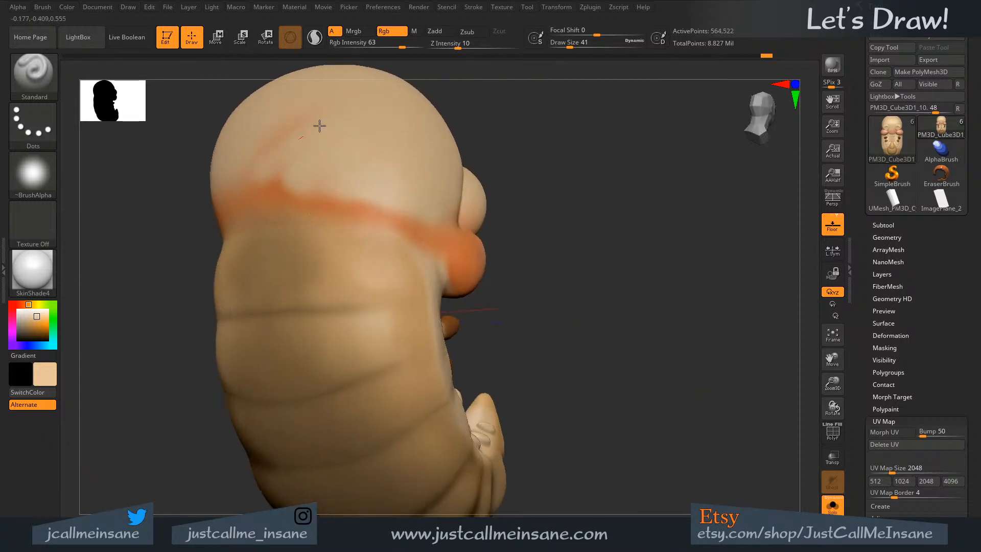
pyautogui.moveTo(630, 250)
pyautogui.mouseDown()
pyautogui.moveTo(589, 254)
pyautogui.moveTo(665, 296)
pyautogui.moveTo(546, 213)
pyautogui.moveTo(492, 333)
pyautogui.mouseUp()
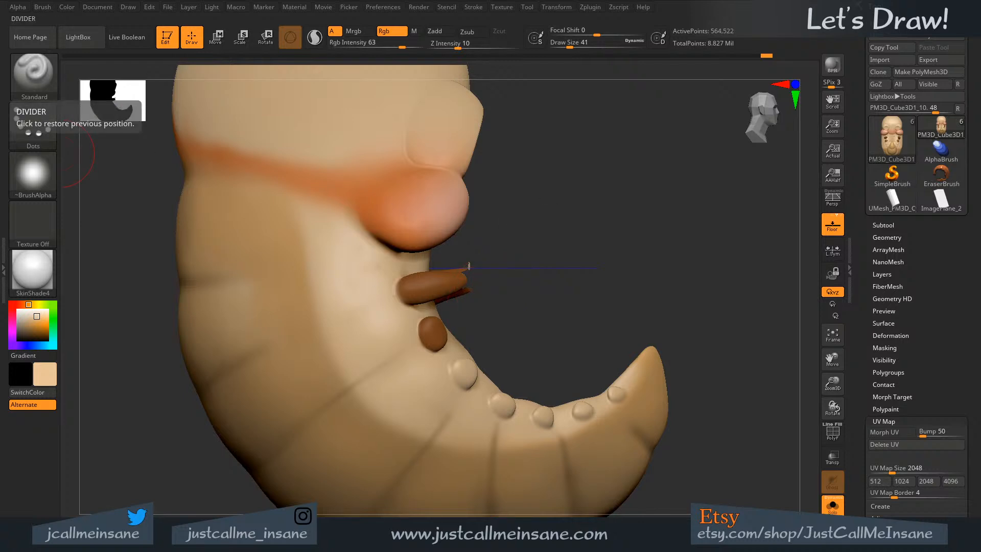
# - Compare the painted creature with the reference drawing maggot_v001.png, checking the face and the body nubs
pyautogui.moveTo(506, 210)
pyautogui.mouseDown()
pyautogui.moveTo(506, 114)
pyautogui.moveTo(731, 104)
pyautogui.moveTo(749, 47)
pyautogui.mouseUp()
pyautogui.moveTo(749, 23); pyautogui.dragTo(750, 22)
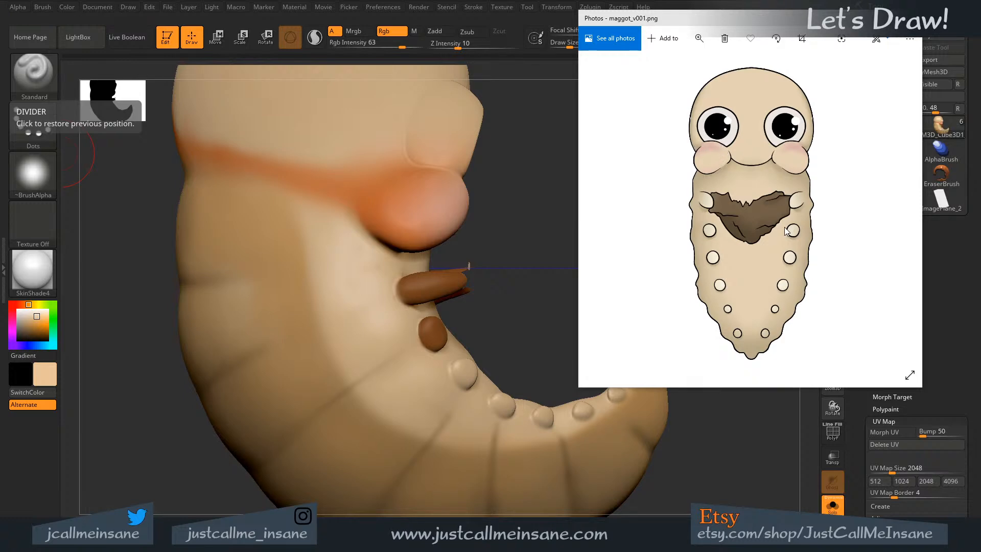
pyautogui.moveTo(840, 24); pyautogui.dragTo(343, 128)
pyautogui.click(364, 116)
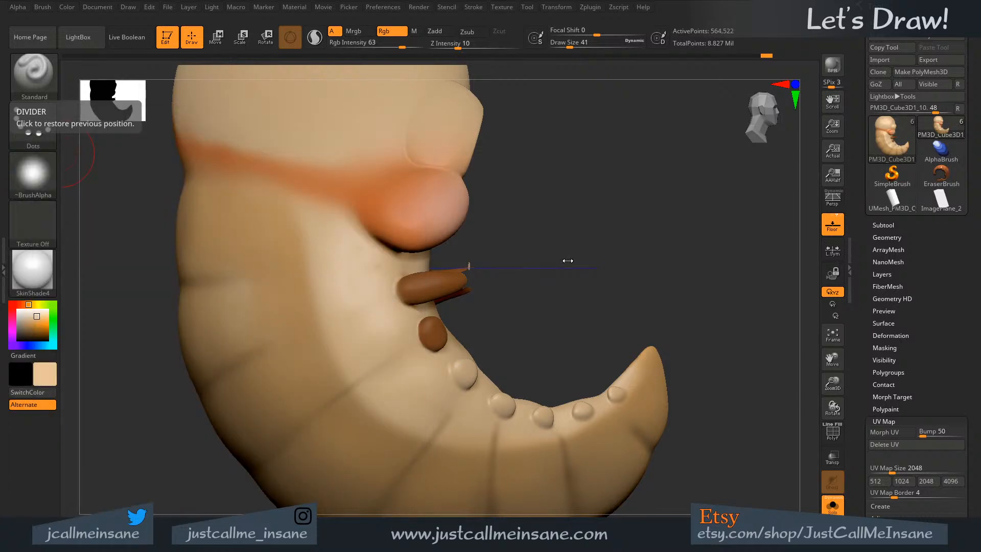
pyautogui.moveTo(567, 261)
pyautogui.mouseDown()
pyautogui.moveTo(541, 272)
pyautogui.moveTo(623, 258)
pyautogui.moveTo(583, 330)
pyautogui.moveTo(637, 350)
pyautogui.moveTo(600, 351)
pyautogui.moveTo(628, 383)
pyautogui.moveTo(589, 348)
pyautogui.moveTo(608, 361)
pyautogui.moveTo(585, 299)
pyautogui.mouseUp()
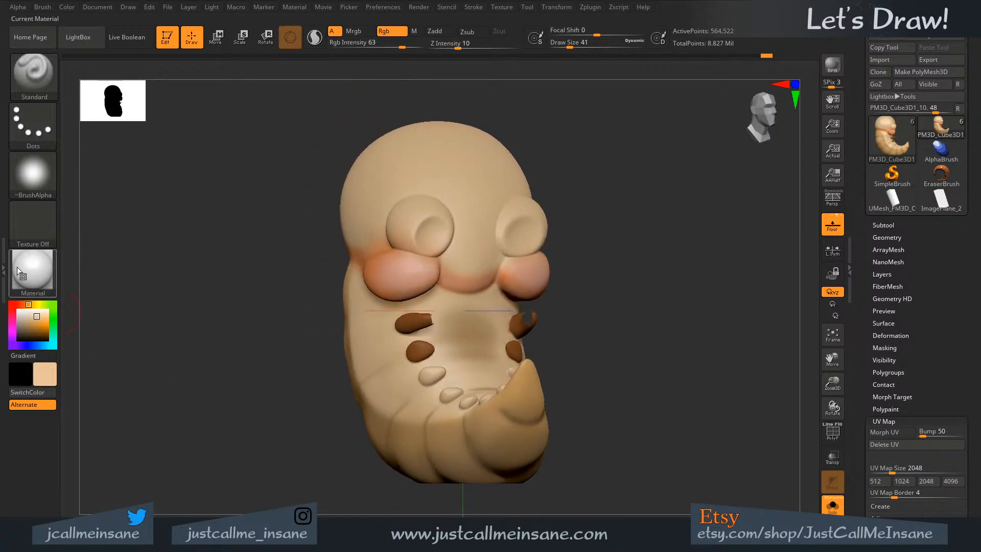
# - Browse the LightBox material library and its ZMaterials folder for other materials
pyautogui.press('m')
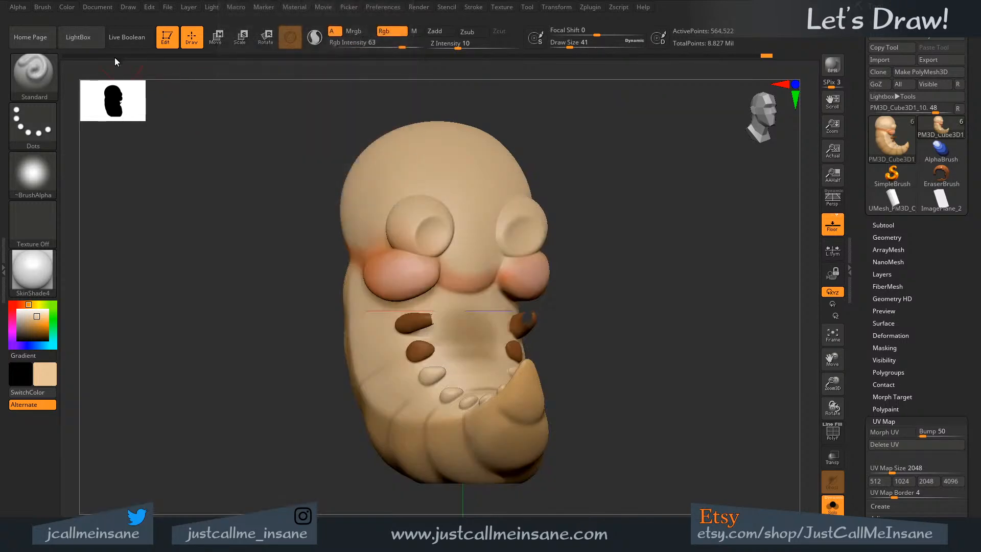
pyautogui.click(78, 37)
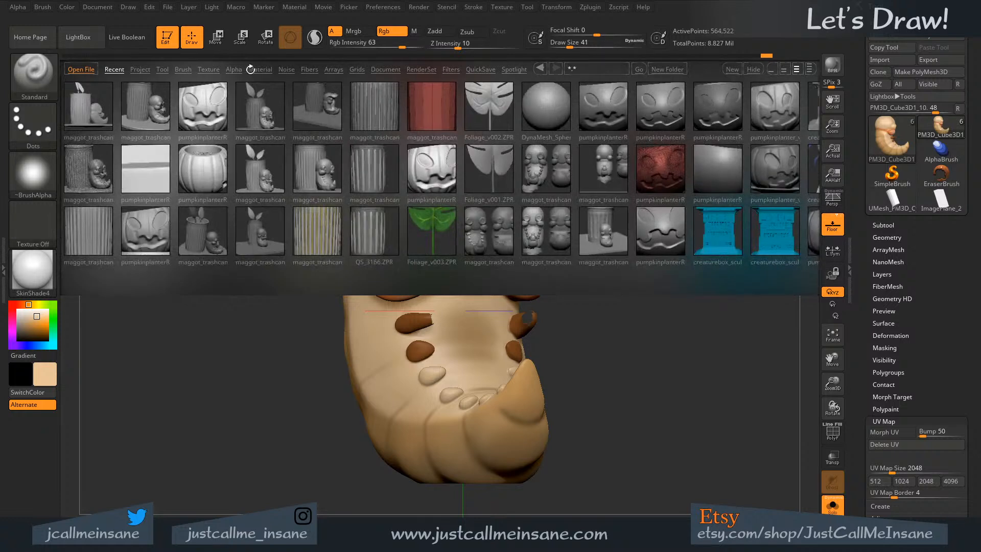
pyautogui.click(261, 70)
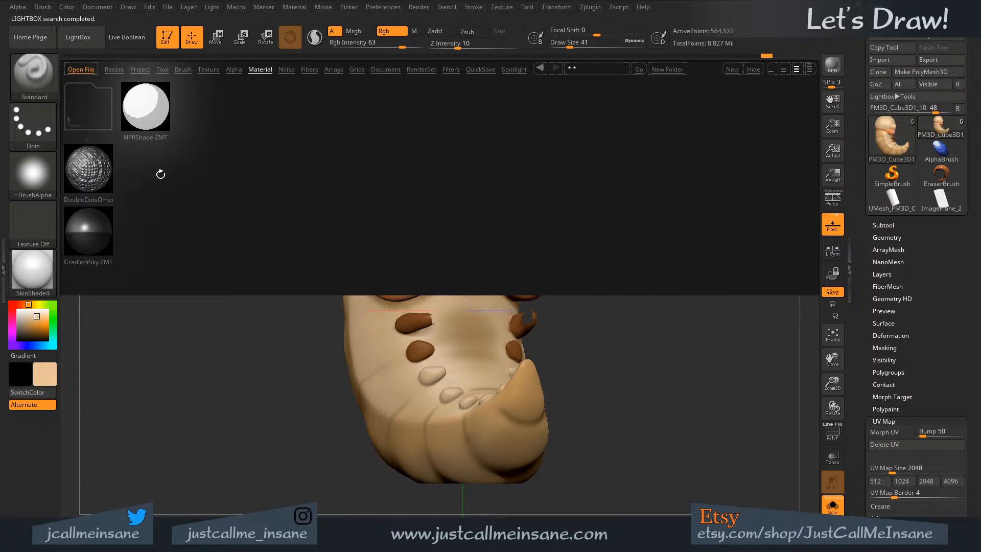
pyautogui.doubleClick(106, 123)
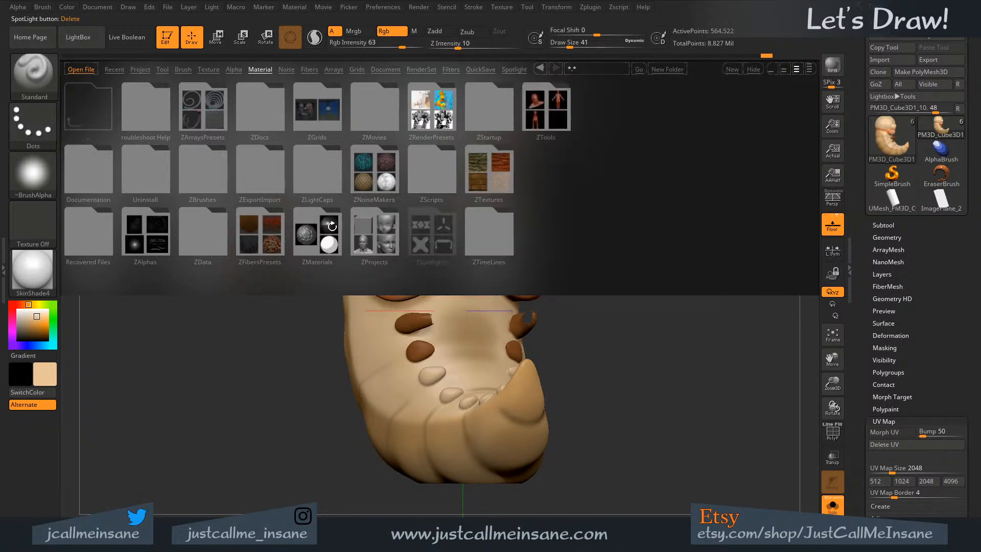
pyautogui.click(321, 233)
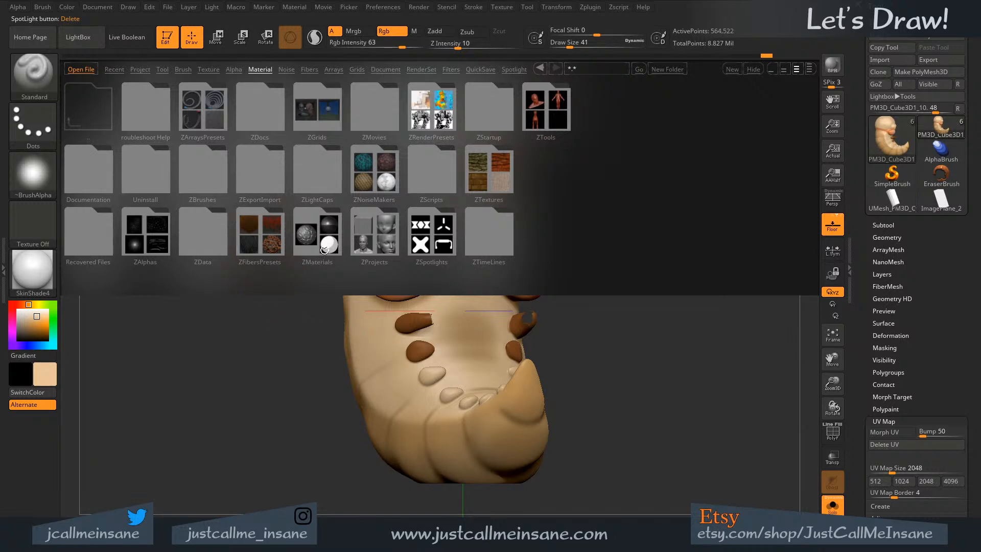
pyautogui.doubleClick(279, 249)
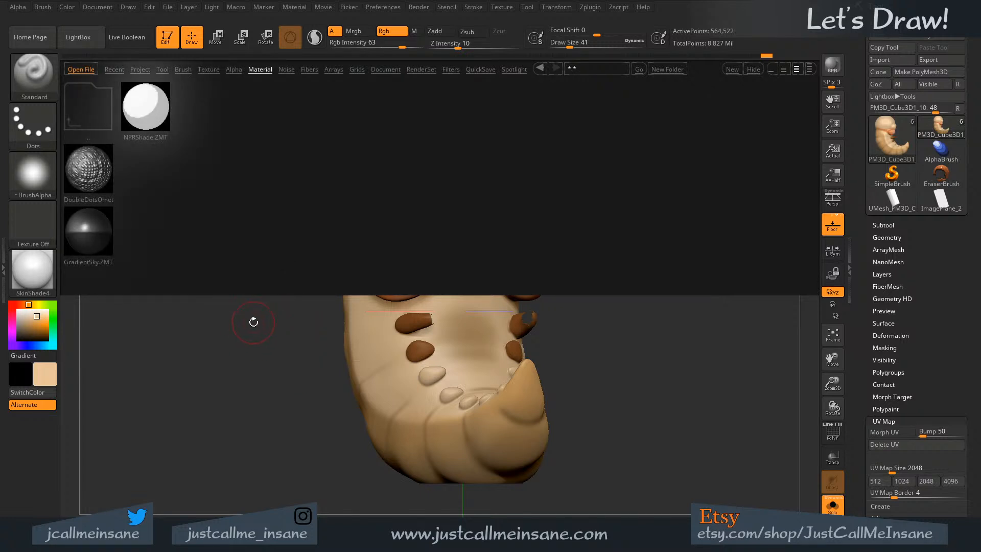
pyautogui.moveTo(254, 322); pyautogui.dragTo(289, 339)
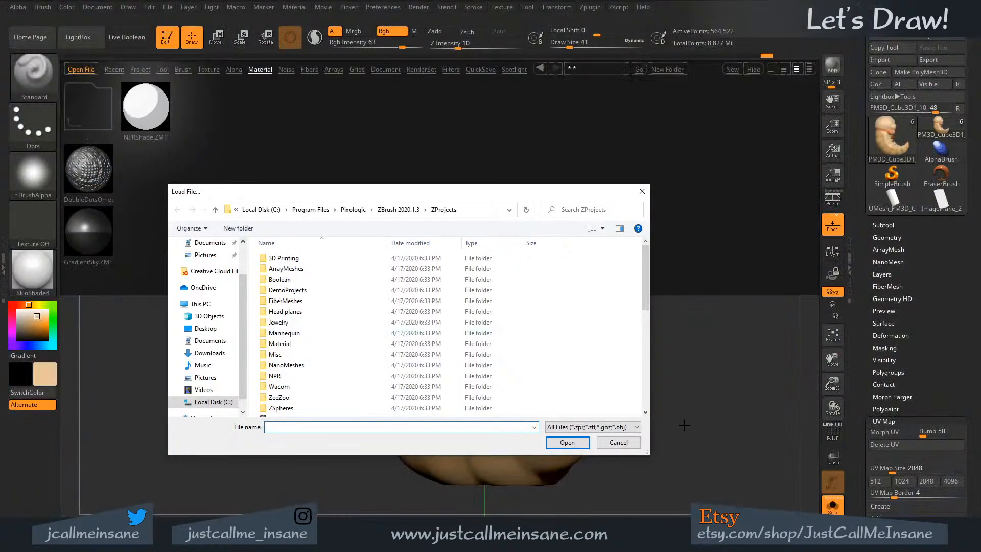
pyautogui.click(638, 444)
pyautogui.click(84, 70)
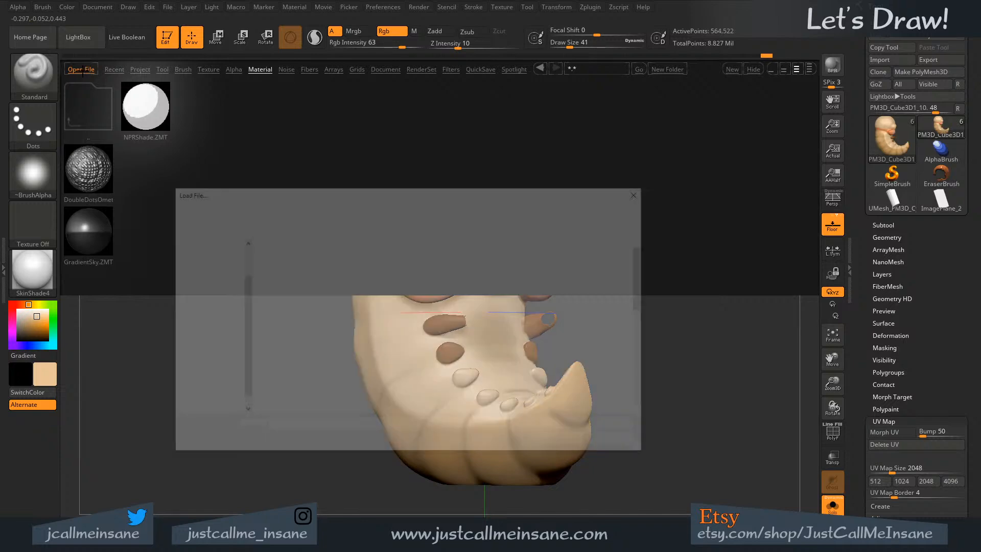
pyautogui.click(618, 442)
pyautogui.click(78, 36)
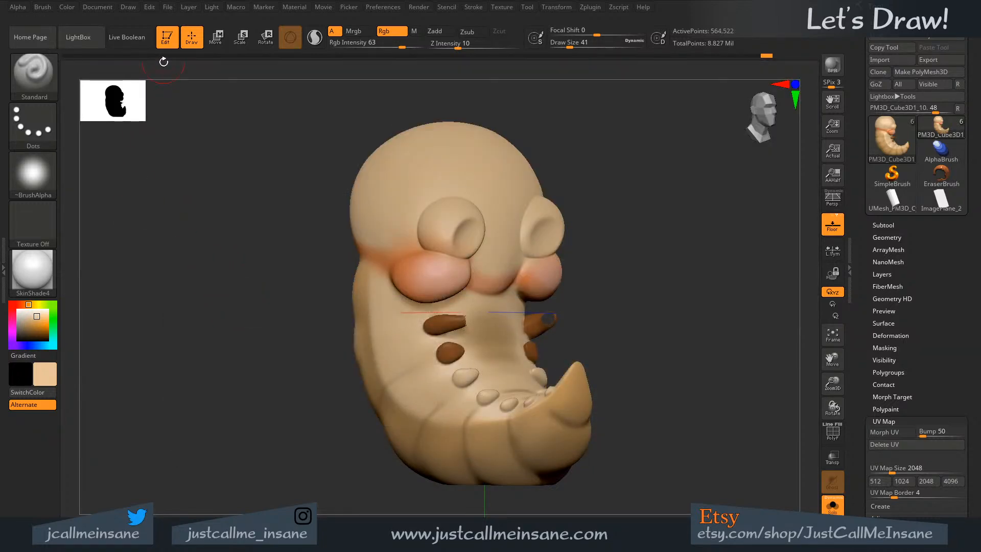
# - Show the whole planter scene again by turning off Solo, and check the BPR SSS and BPR Filters render settings
pyautogui.click(833, 506)
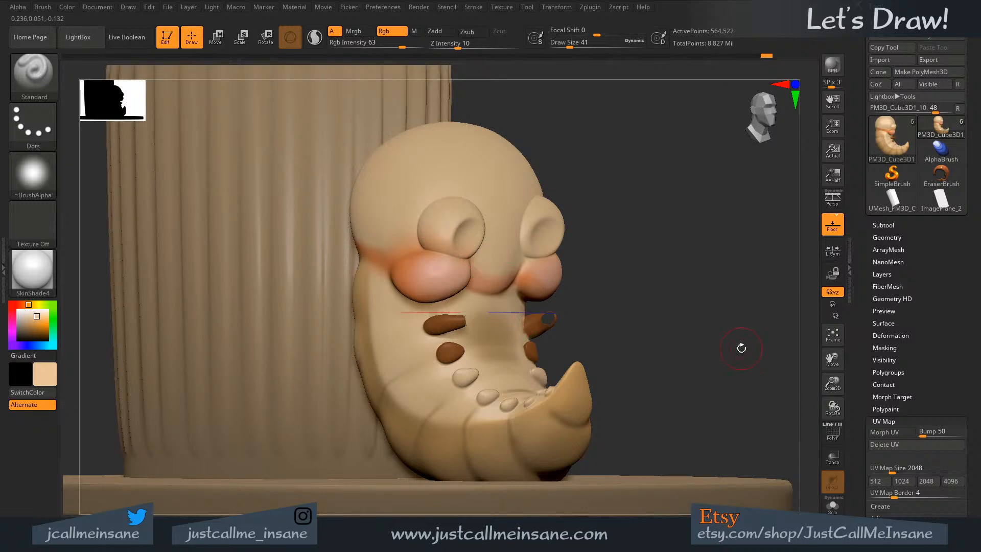
pyautogui.keyDown('alt'); pyautogui.moveTo(725, 363); pyautogui.dragTo(654, 377); pyautogui.keyUp('alt')
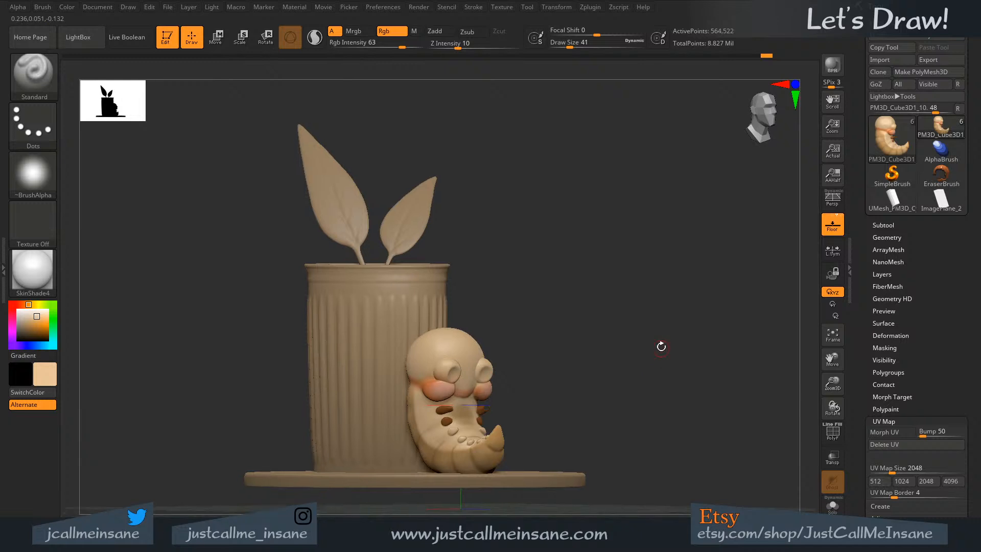
pyautogui.click(418, 7)
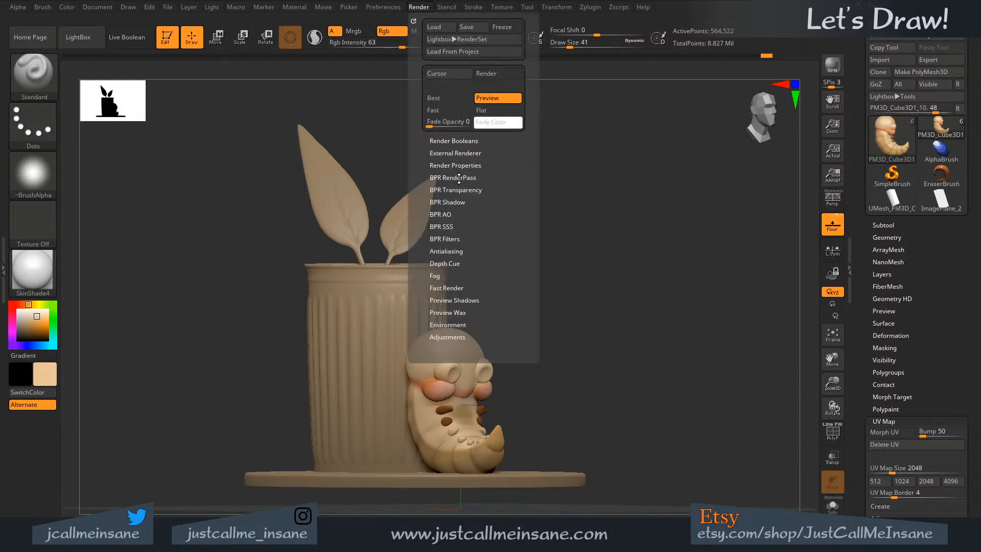
pyautogui.click(449, 226)
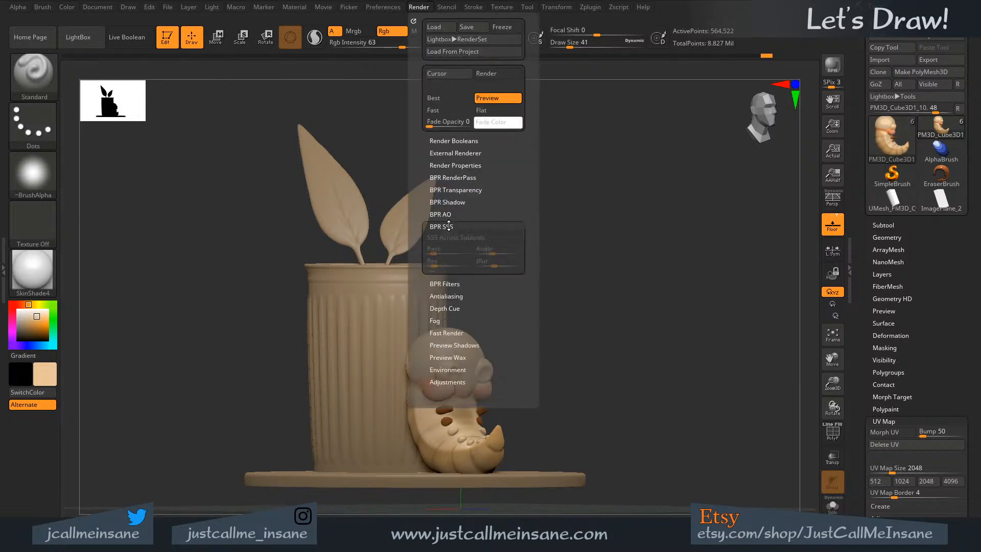
pyautogui.click(443, 304)
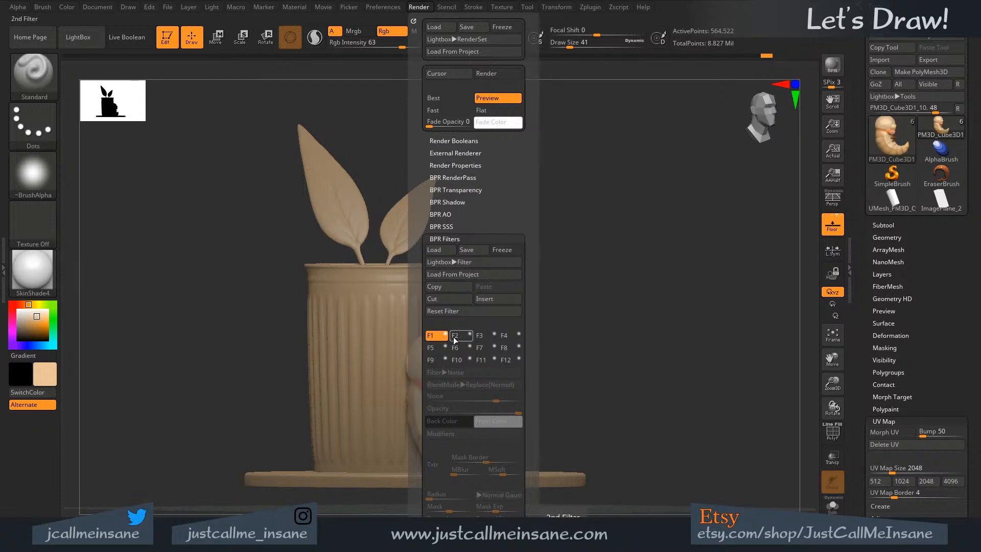
pyautogui.click(452, 336)
# - Pick the Comic Color Tones1 preset from the LightBox filters
pyautogui.click(78, 37)
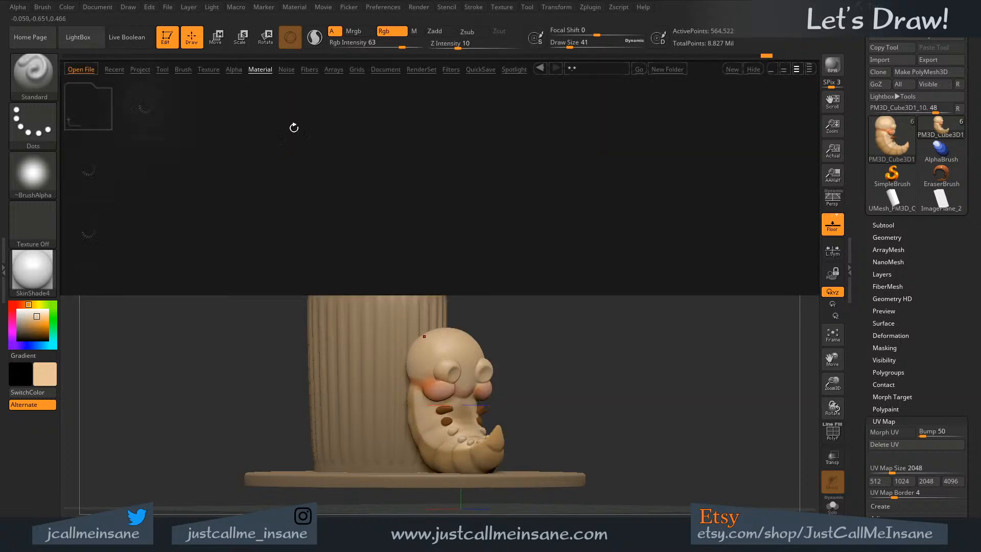
pyautogui.click(448, 71)
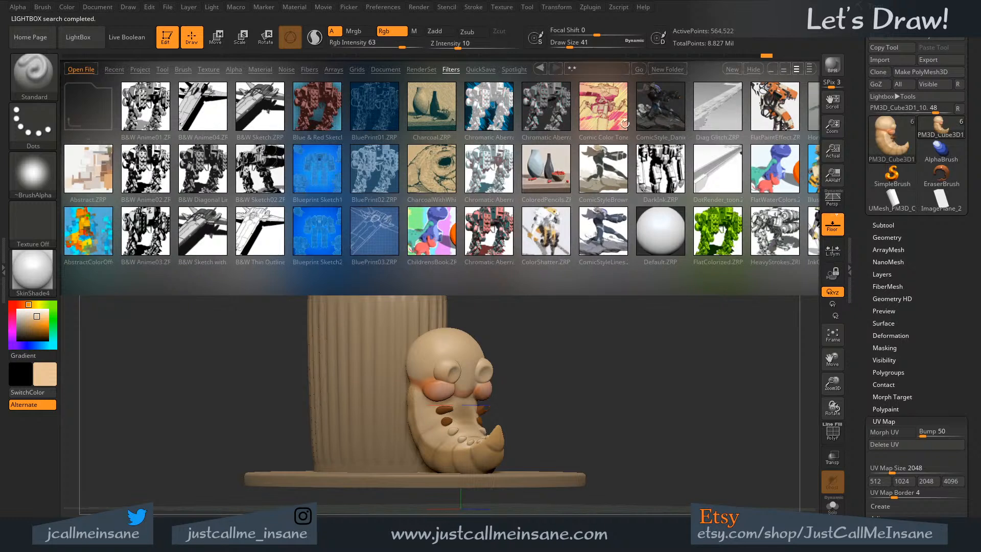
pyautogui.click(603, 125)
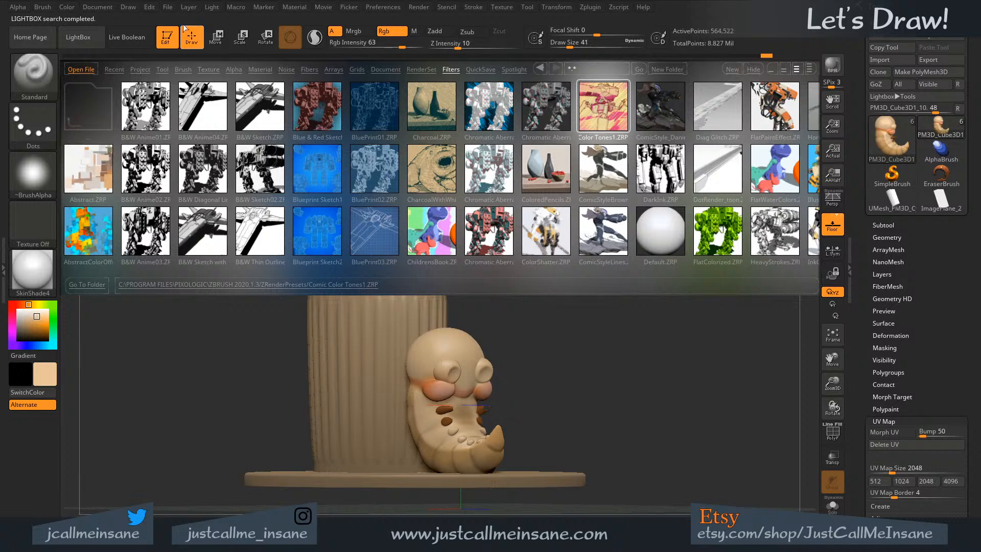
# - Save the project as a new version named maggot_trashcan_topaint_v002.ZPR in the Planter folder
pyautogui.click(169, 7)
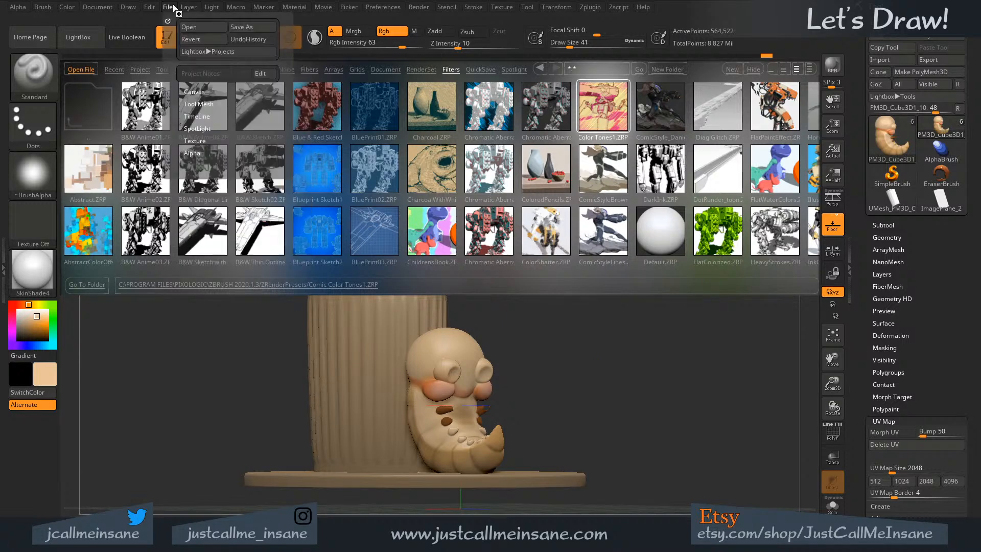
pyautogui.click(238, 27)
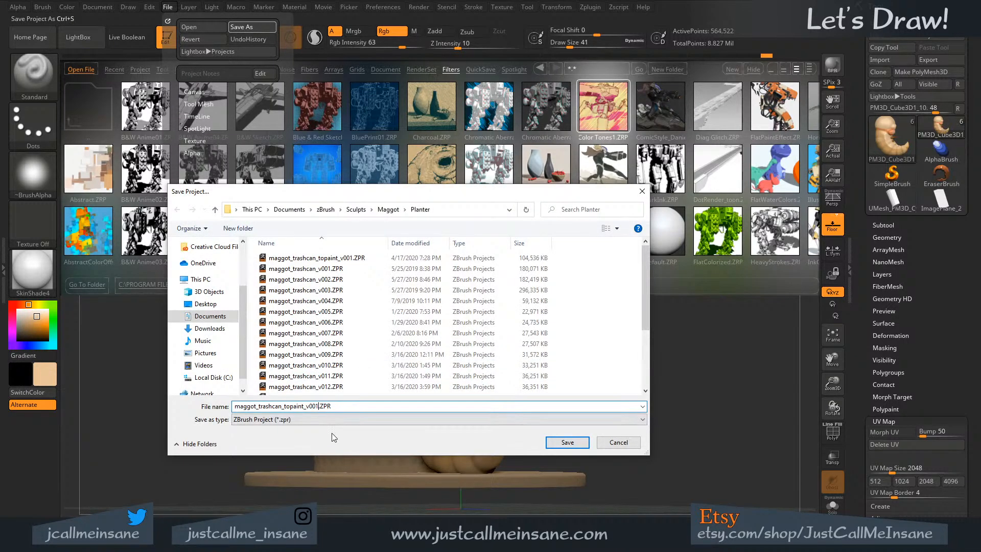
pyautogui.write('2')
pyautogui.click(567, 442)
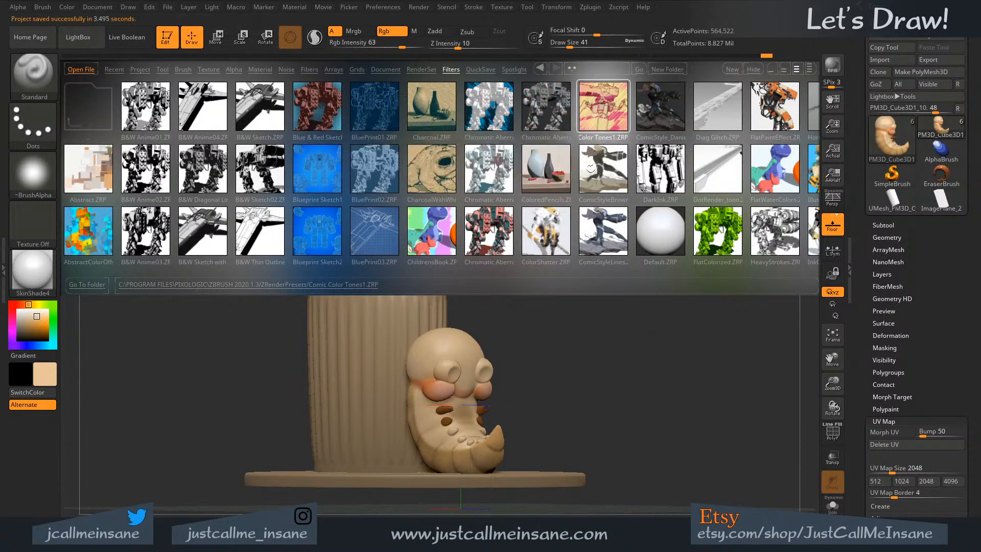
# - Load the Comic Color Tones1 preset and make a BPR render of the planter scene
pyautogui.doubleClick(597, 101)
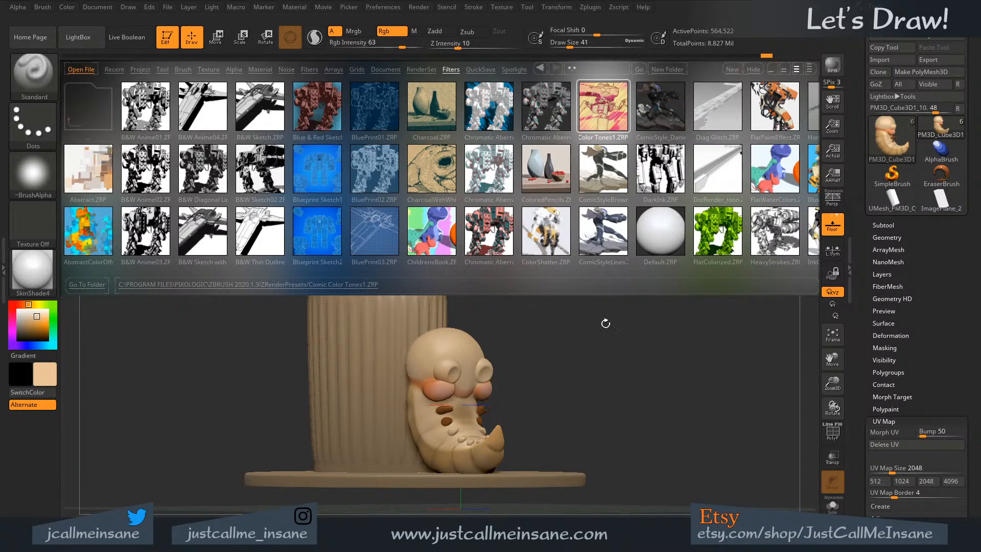
pyautogui.click(69, 40)
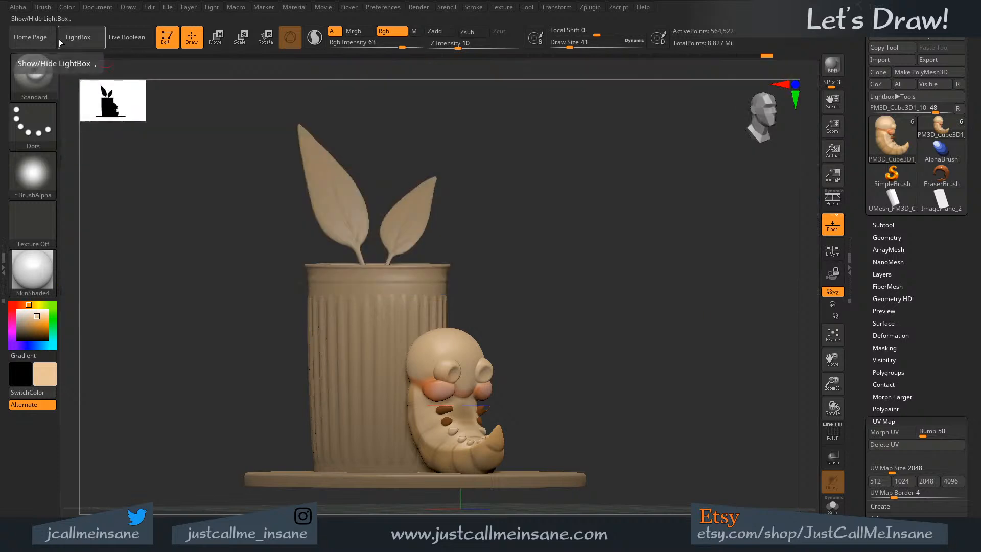
pyautogui.click(419, 7)
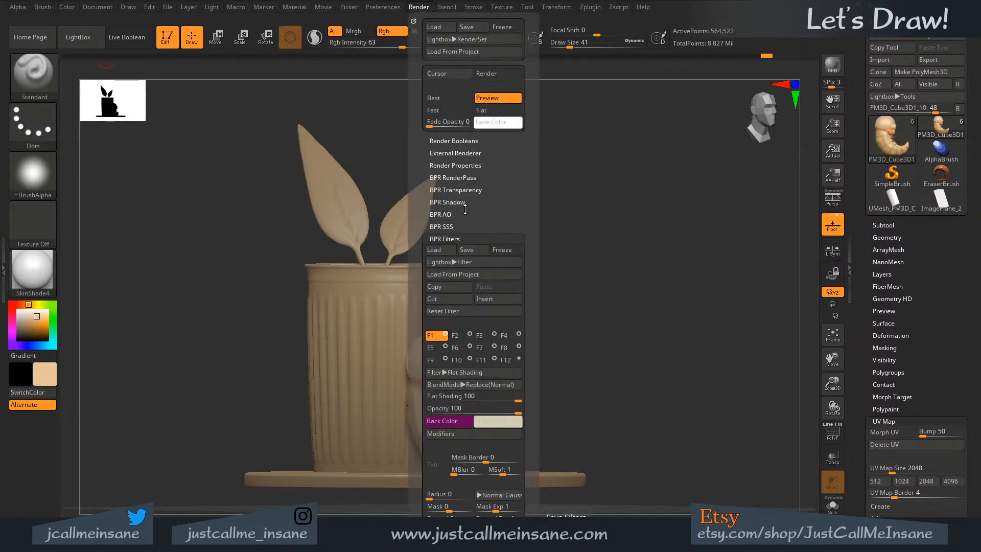
pyautogui.click(479, 75)
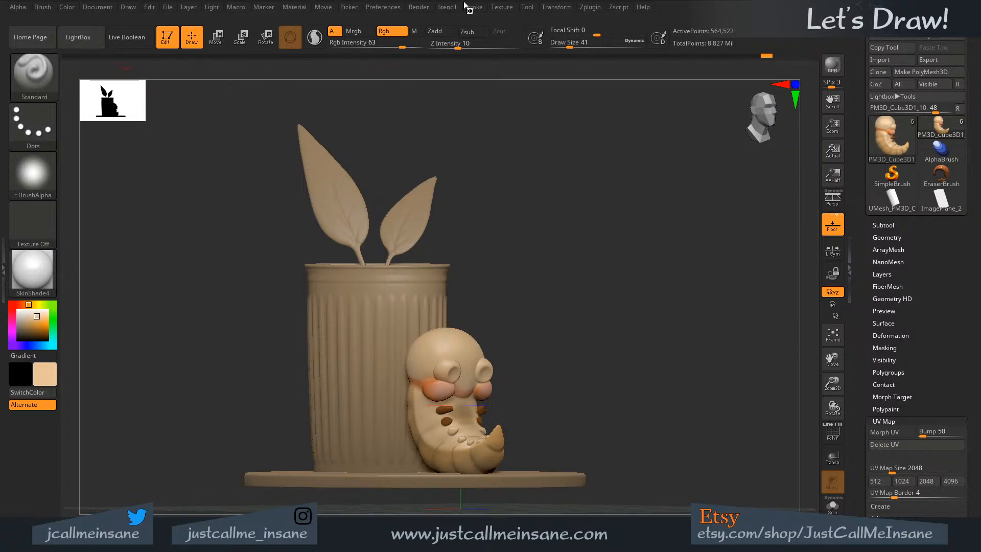
pyautogui.click(421, 9)
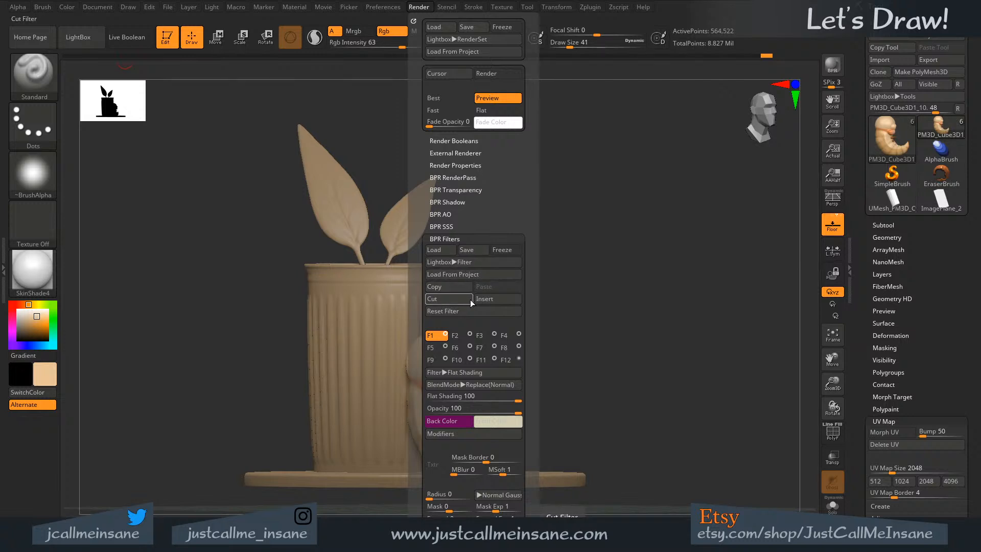
pyautogui.moveTo(535, 327); pyautogui.dragTo(538, 271)
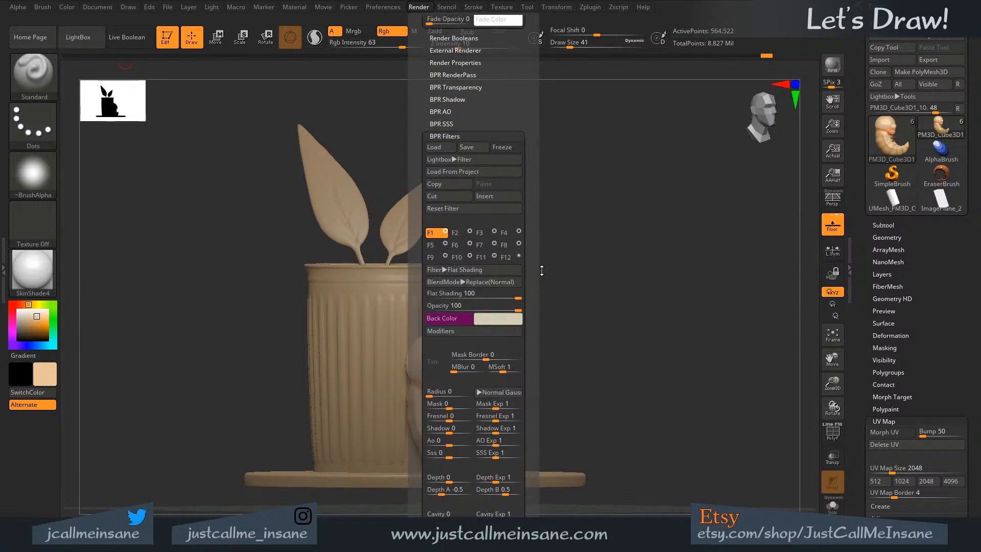
pyautogui.click(461, 73)
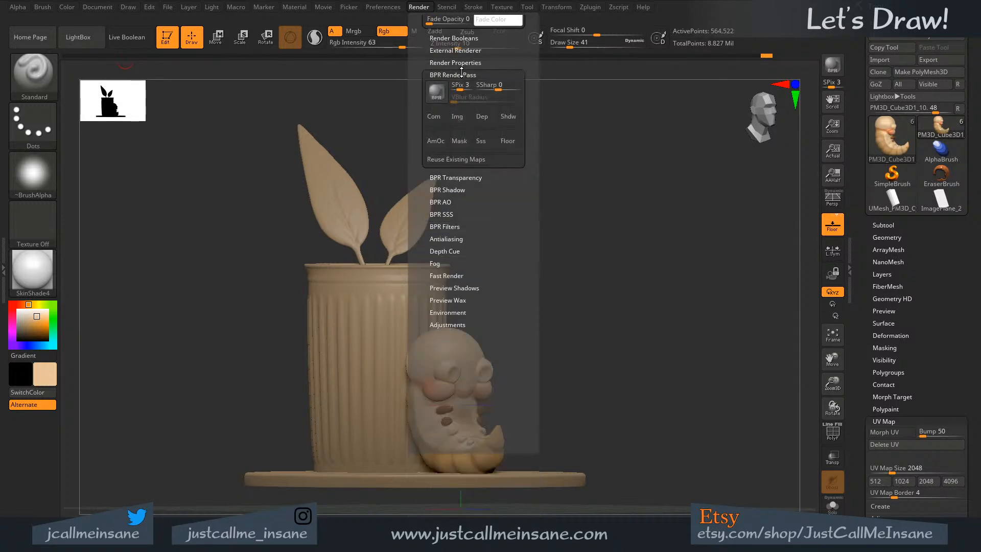
pyautogui.click(438, 91)
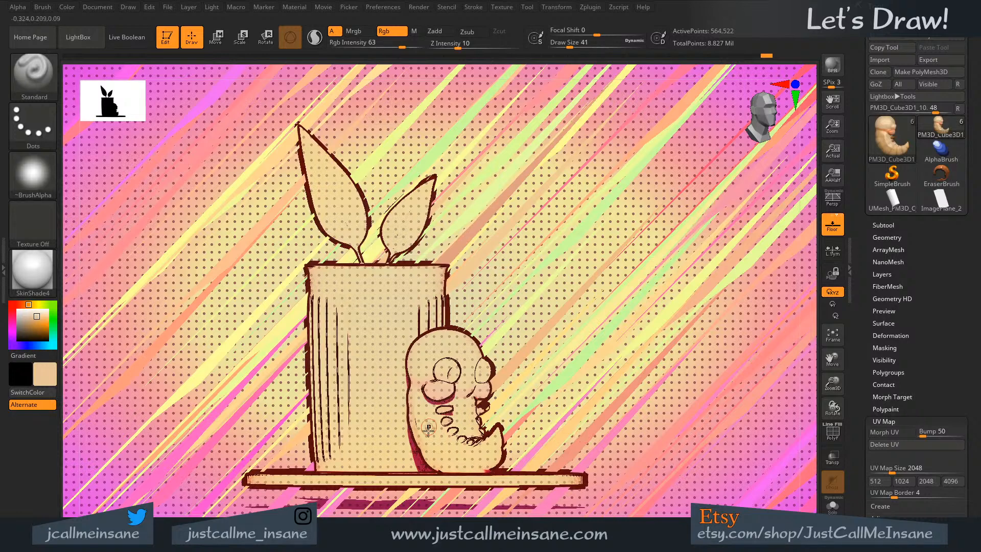
# - Render the planter again with BPR from the creature's side, and return to the normal shaded view
pyautogui.moveTo(554, 423); pyautogui.dragTo(581, 417)
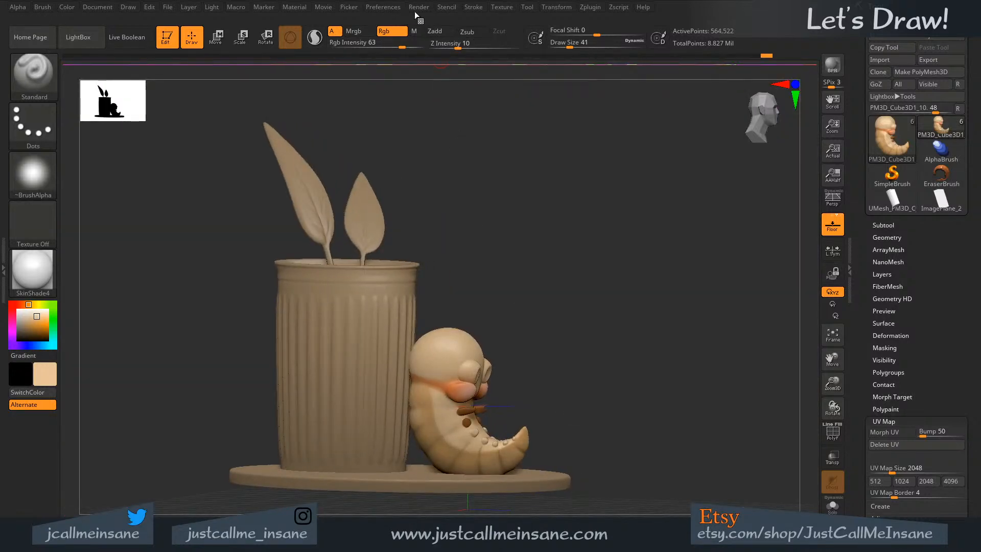
pyautogui.click(418, 7)
pyautogui.click(437, 193)
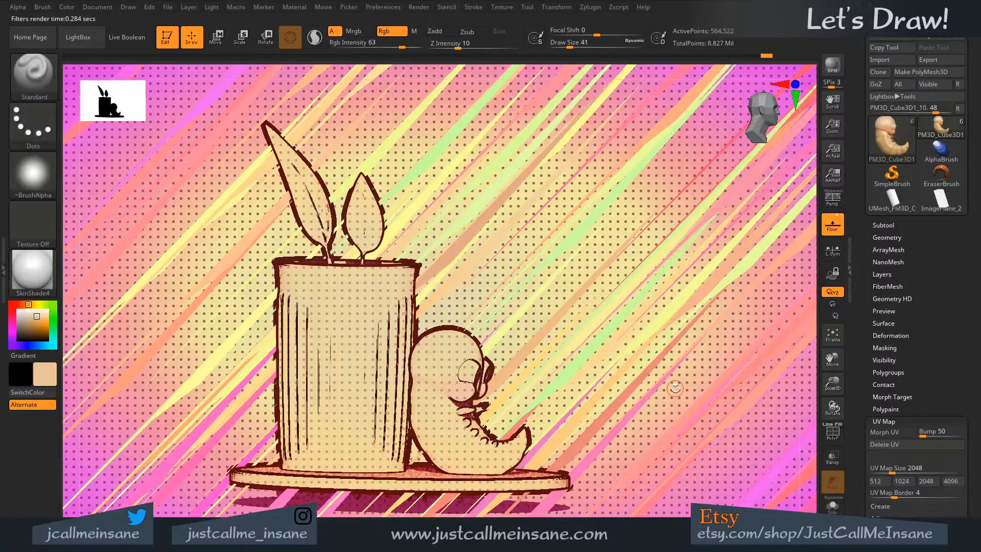
pyautogui.click(432, 9)
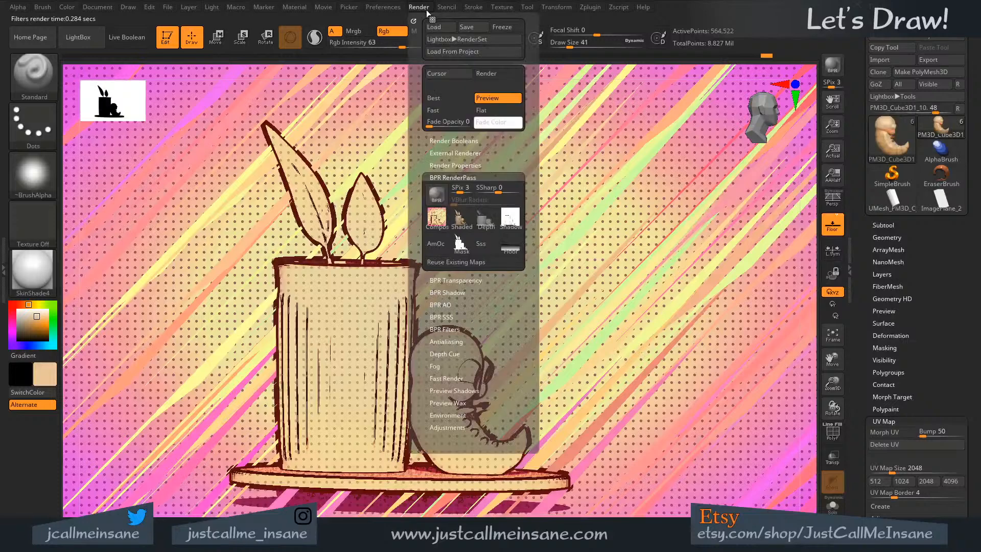
pyautogui.moveTo(654, 227)
pyautogui.mouseDown()
pyautogui.moveTo(607, 218)
pyautogui.moveTo(659, 235)
pyautogui.mouseUp()
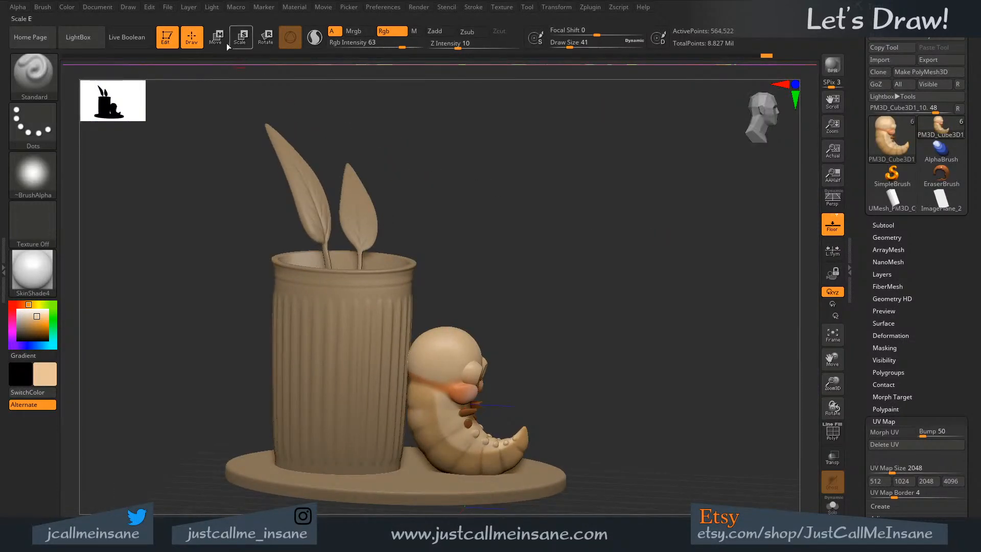
# - Load the ComicStyleBrownLines preset from the LightBox render filters
pyautogui.moveTo(563, 288); pyautogui.dragTo(531, 240)
pyautogui.moveTo(558, 185); pyautogui.dragTo(555, 265)
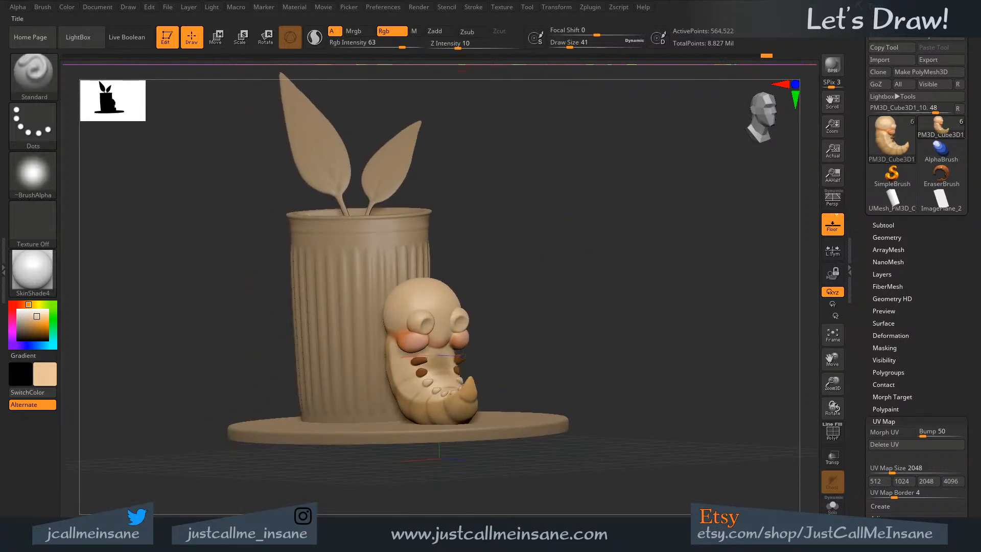
pyautogui.click(420, 7)
pyautogui.click(95, 36)
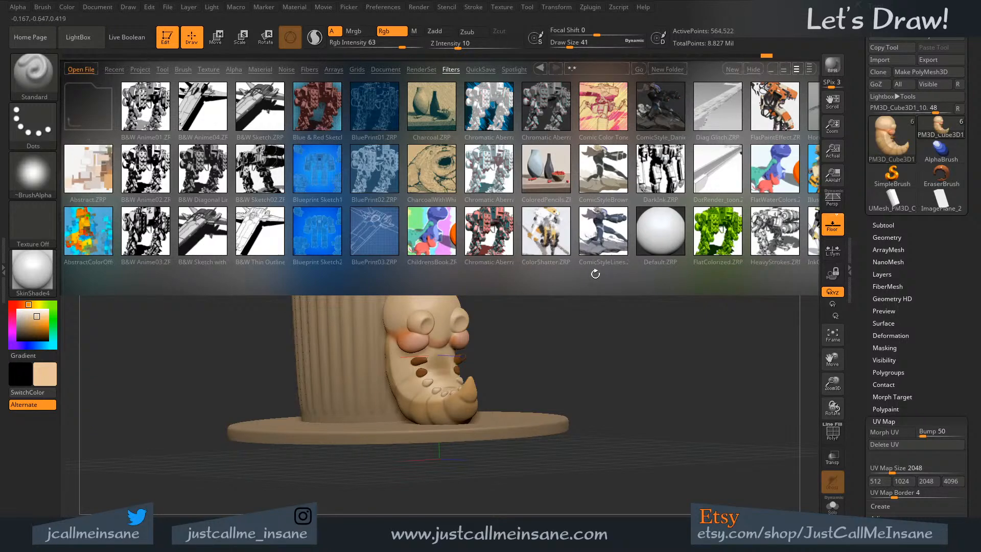
pyautogui.moveTo(617, 290); pyautogui.dragTo(566, 299)
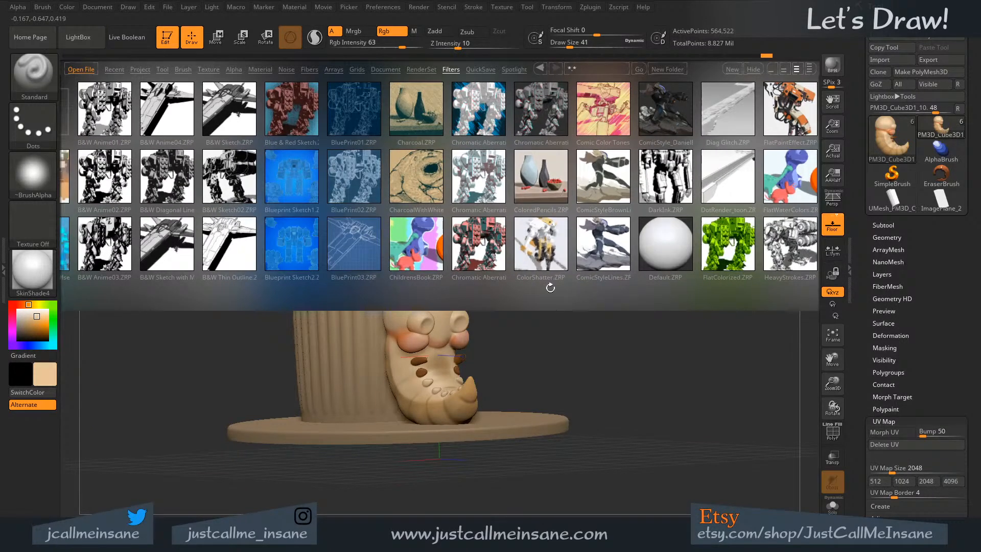
pyautogui.moveTo(167, 297); pyautogui.dragTo(218, 298)
pyautogui.click(541, 72)
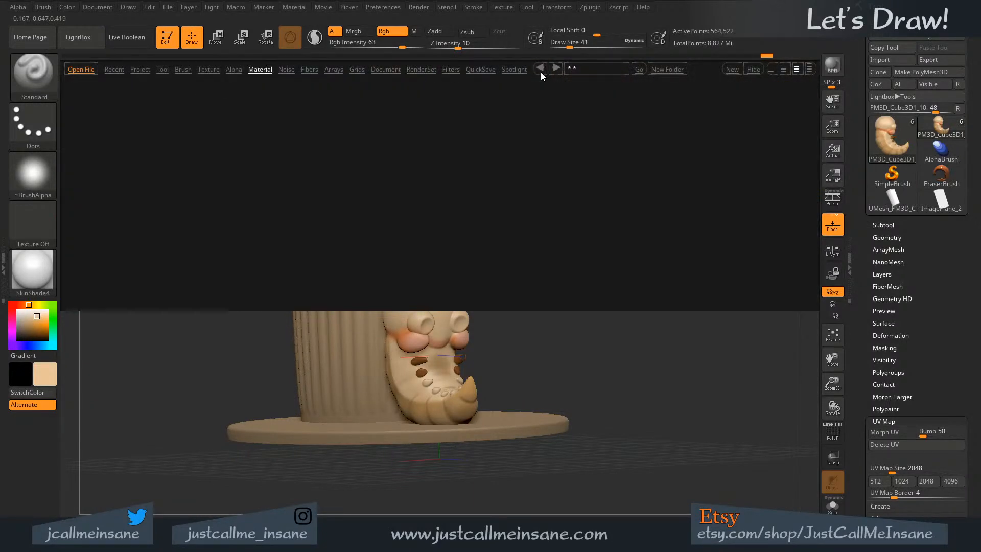
pyautogui.click(451, 70)
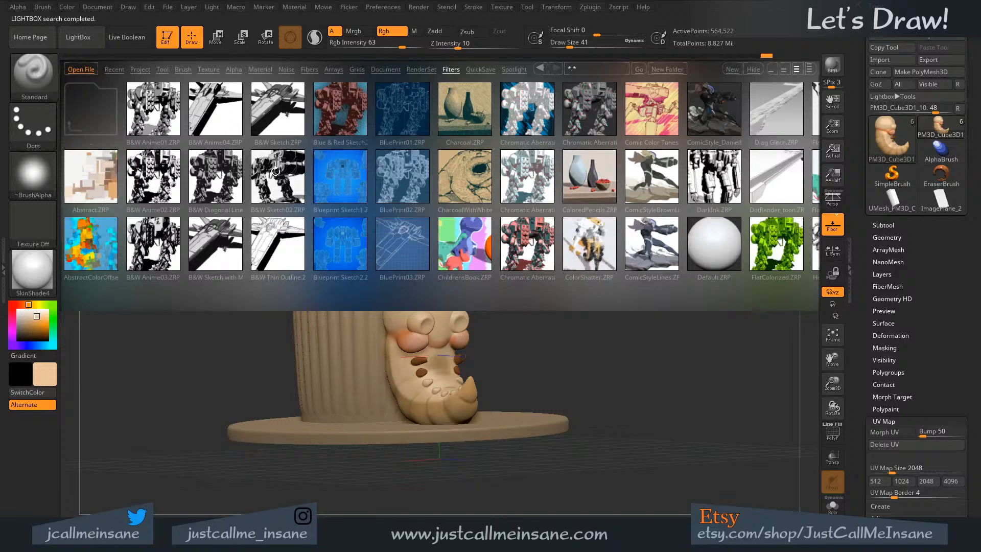
pyautogui.scroll(-3, 286, 183)
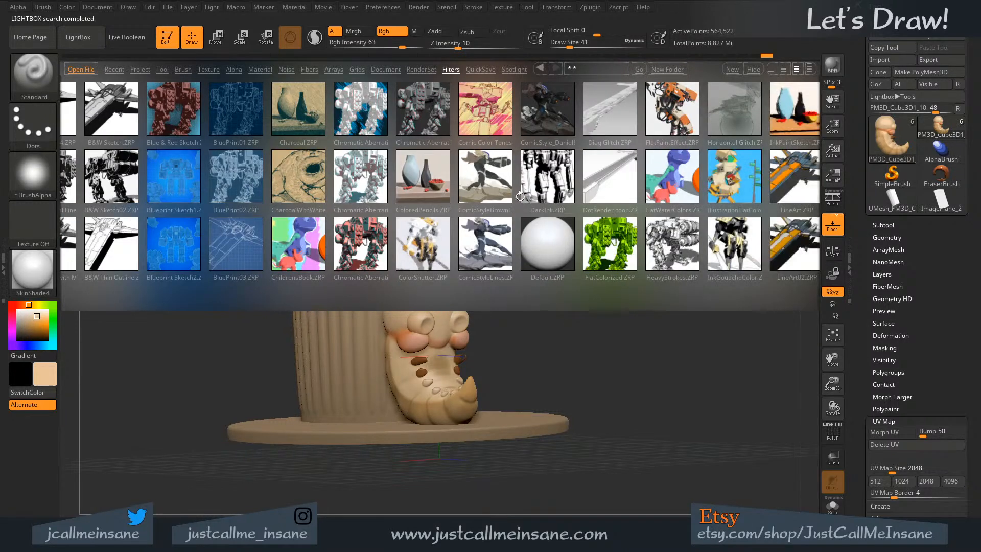
pyautogui.doubleClick(488, 187)
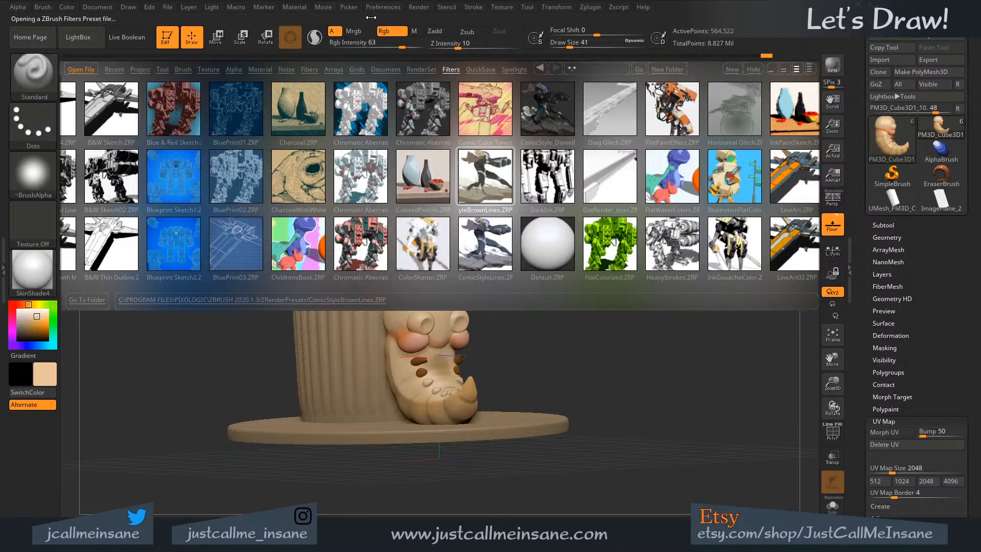
# - Close LightBox, check the F2 slot of the BPR filters, and render the planter scene with BPR
pyautogui.click(379, 8)
pyautogui.click(79, 38)
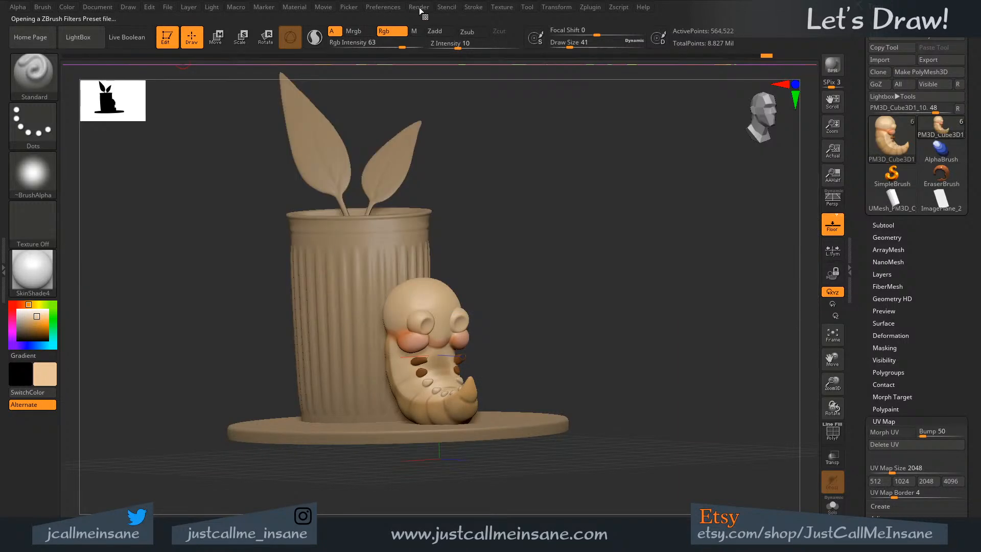
pyautogui.click(419, 7)
pyautogui.moveTo(456, 229)
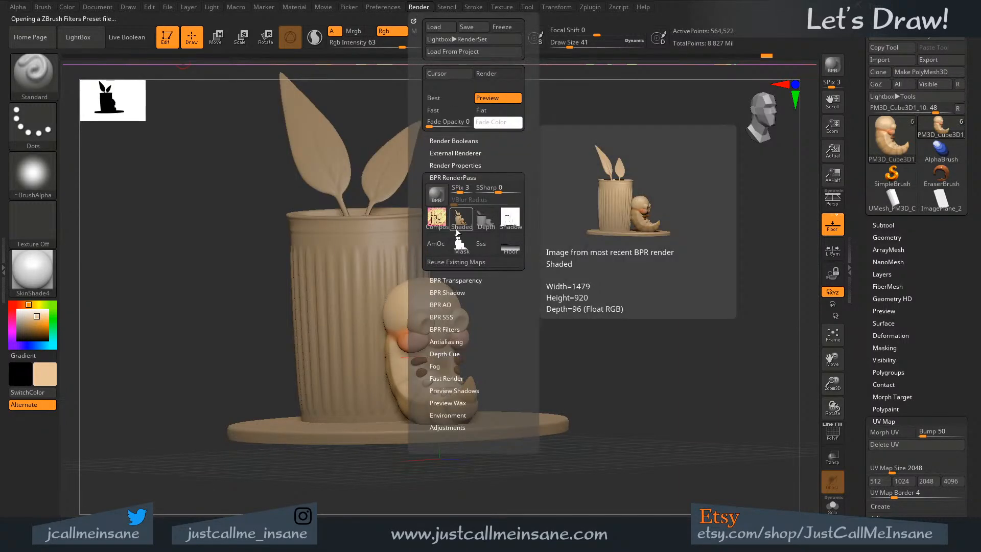
pyautogui.click(458, 329)
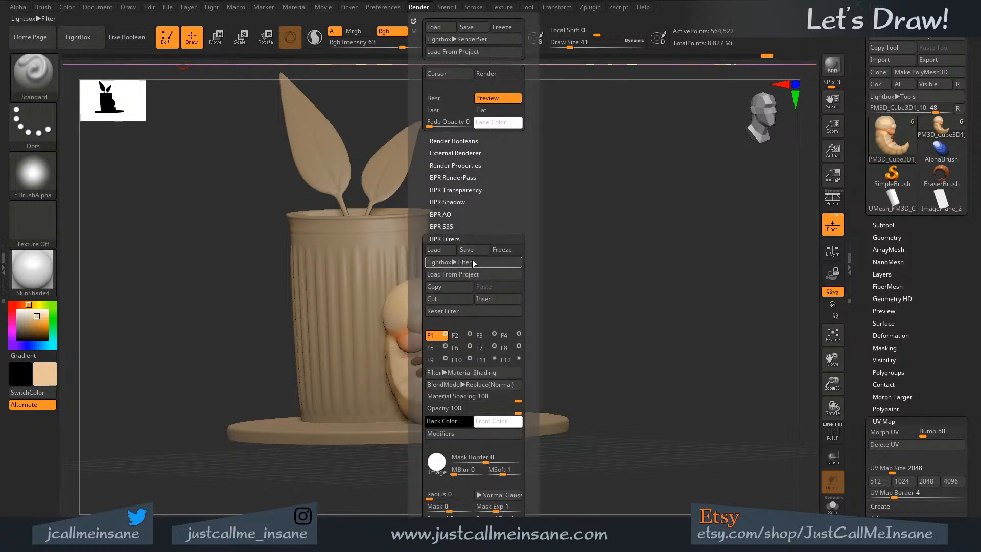
pyautogui.click(455, 334)
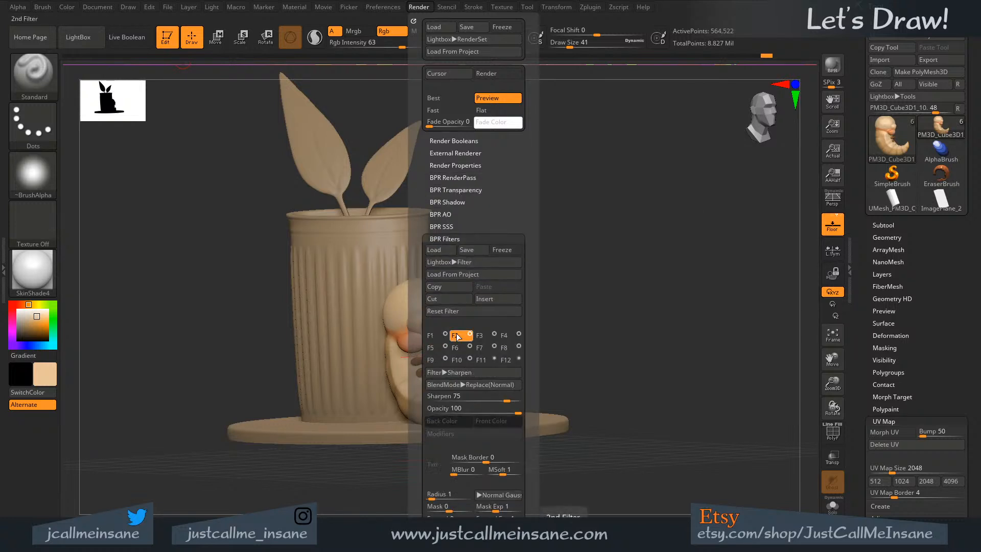
pyautogui.click(446, 178)
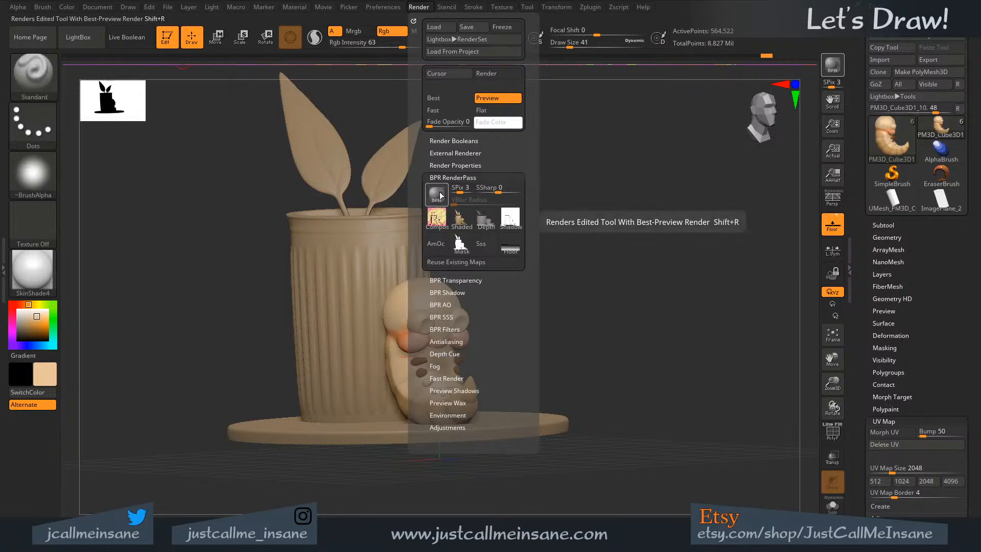
pyautogui.click(440, 194)
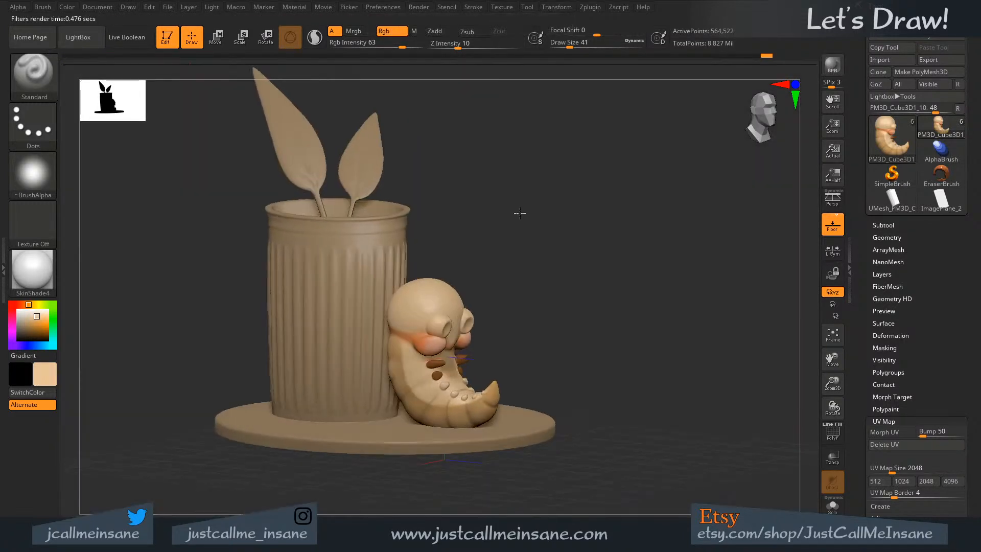
pyautogui.moveTo(520, 213)
pyautogui.mouseDown()
pyautogui.moveTo(519, 201)
pyautogui.moveTo(495, 206)
pyautogui.mouseUp()
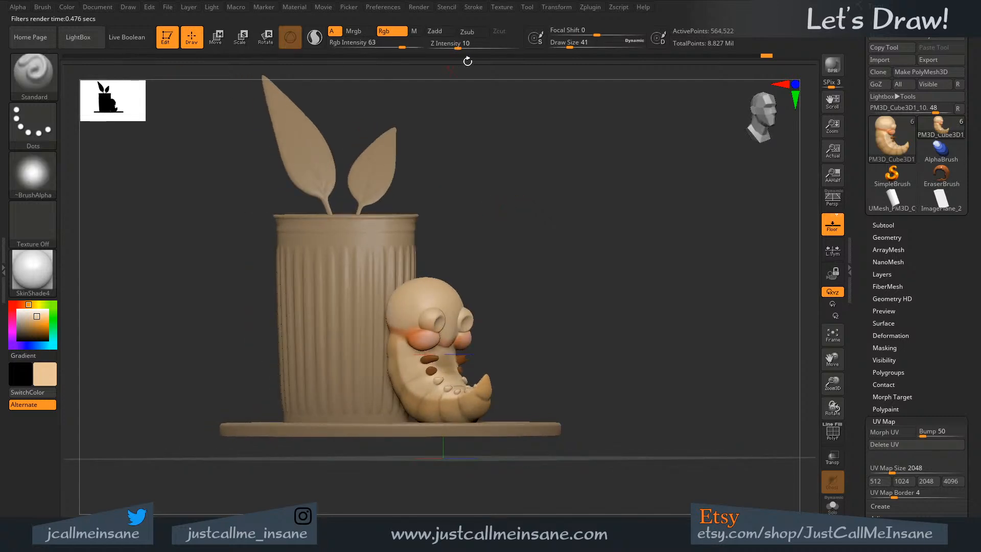
# - Replace the current BPR filters with the ColoredPencils preset from LightBox
pyautogui.click(472, 10)
pyautogui.moveTo(413, 14)
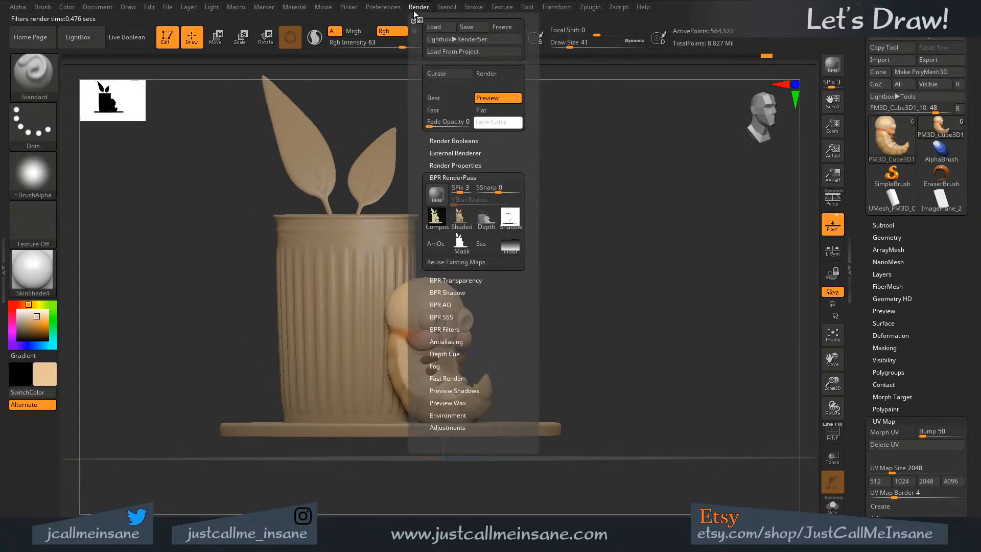
pyautogui.click(454, 329)
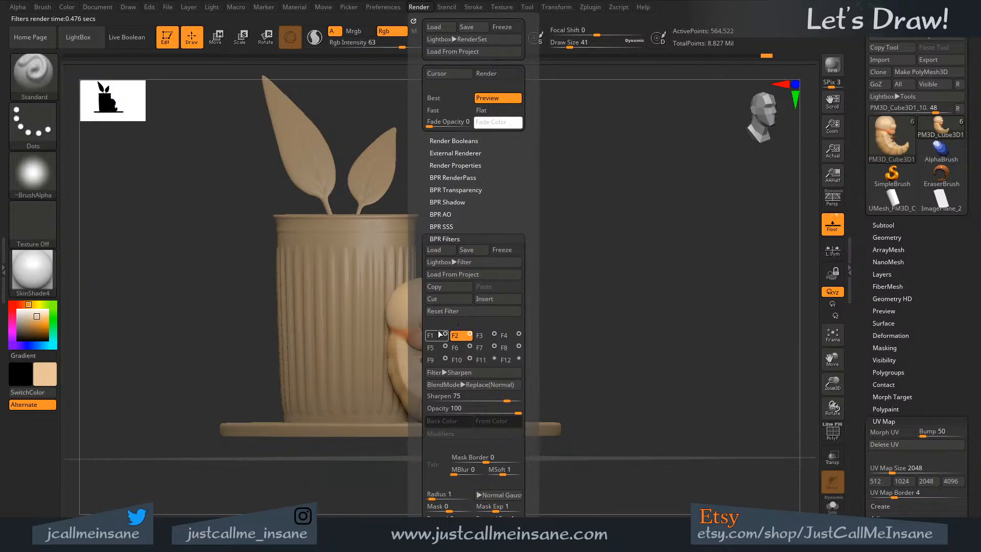
pyautogui.click(440, 335)
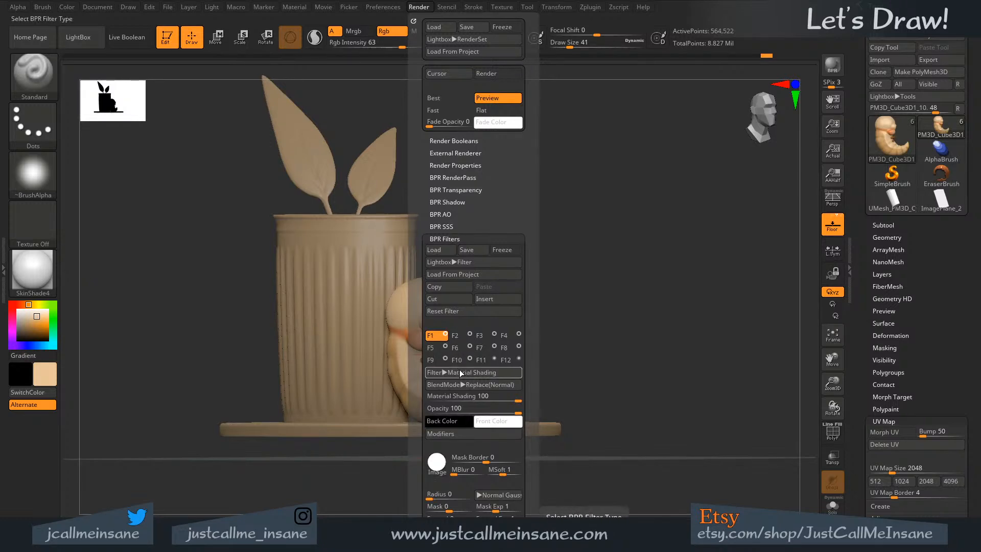
pyautogui.click(476, 264)
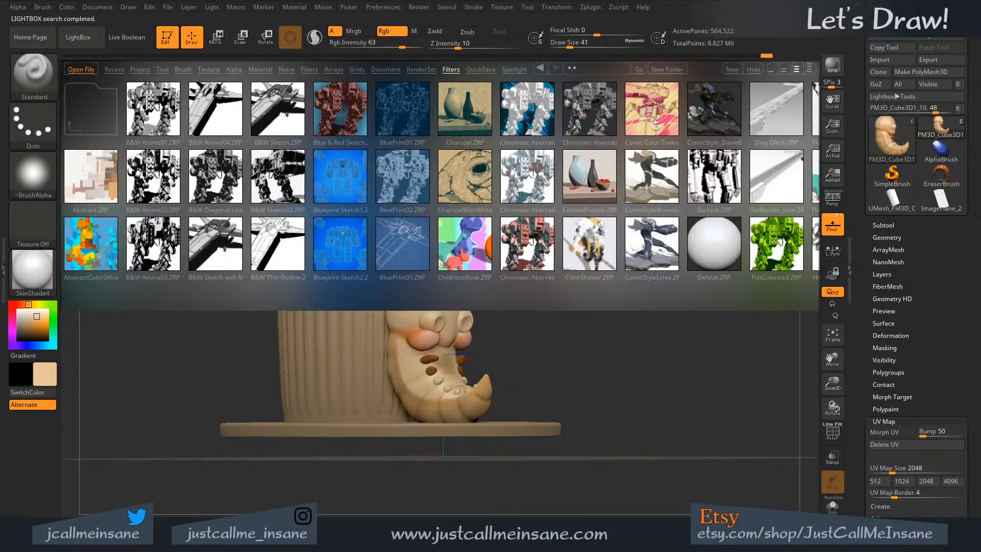
pyautogui.doubleClick(607, 173)
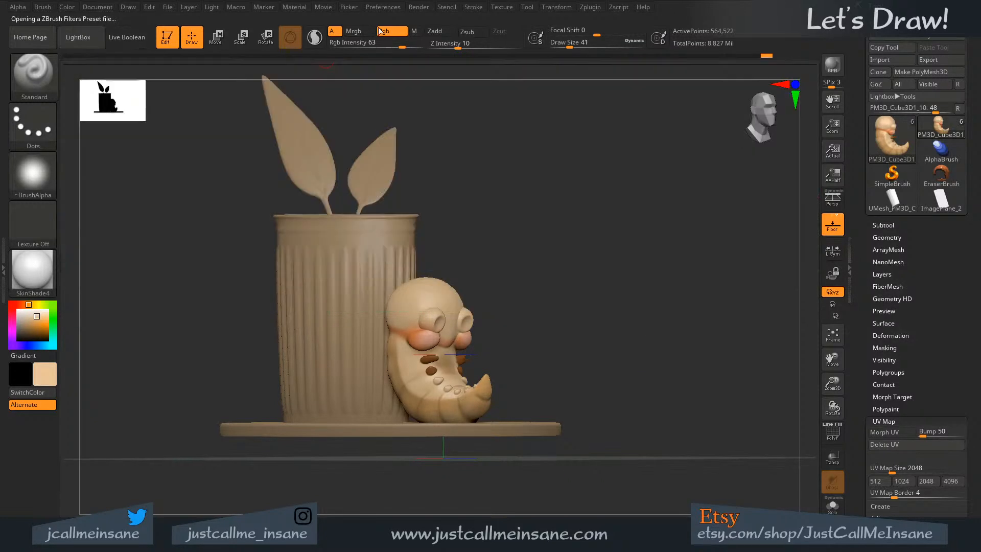
# - Make a BPR render of the planter scene with the ColoredPencils filters
pyautogui.click(418, 7)
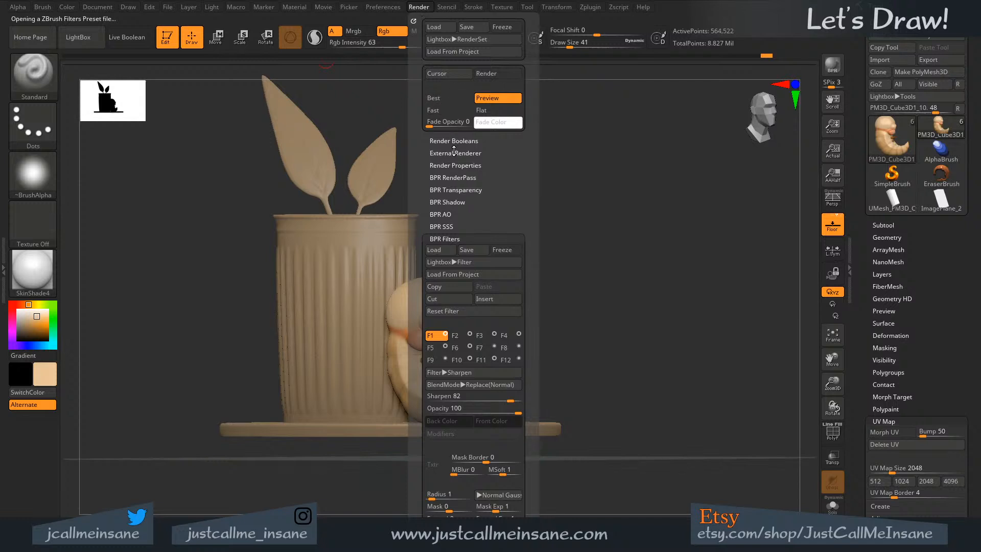
pyautogui.click(453, 178)
pyautogui.click(438, 195)
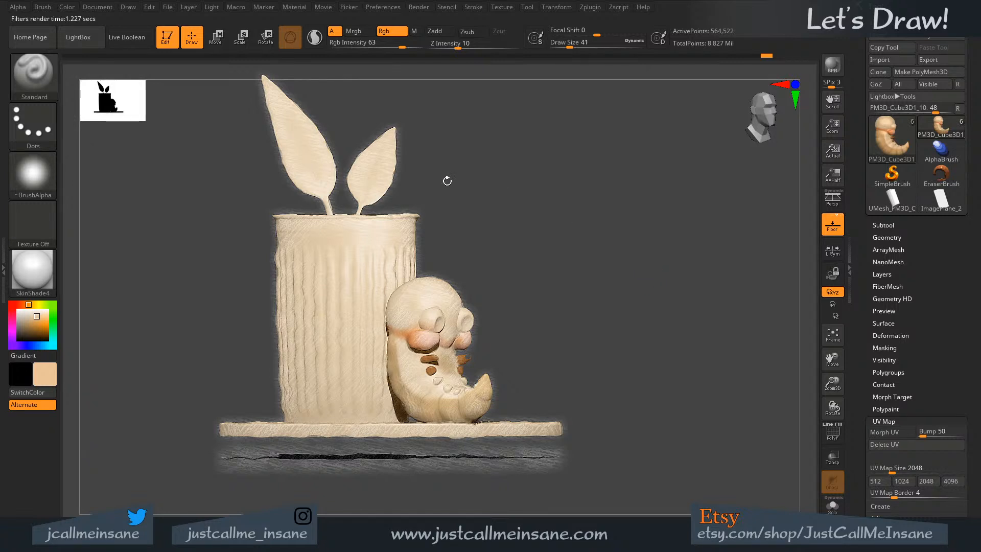
# - Load the ComicStyle_DanielBel filter preset from LightBox and render the planter scene with BPR
pyautogui.click(437, 6)
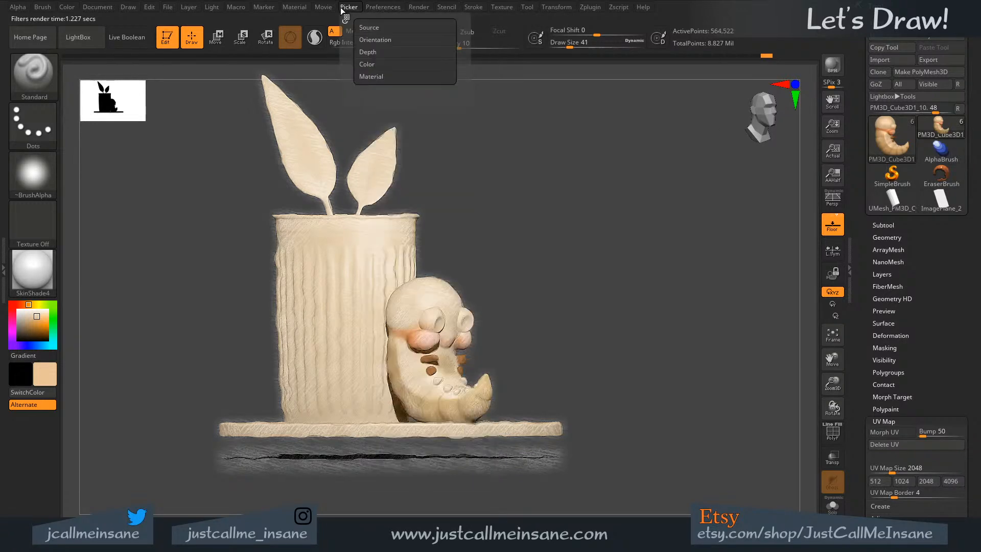
pyautogui.moveTo(505, 7)
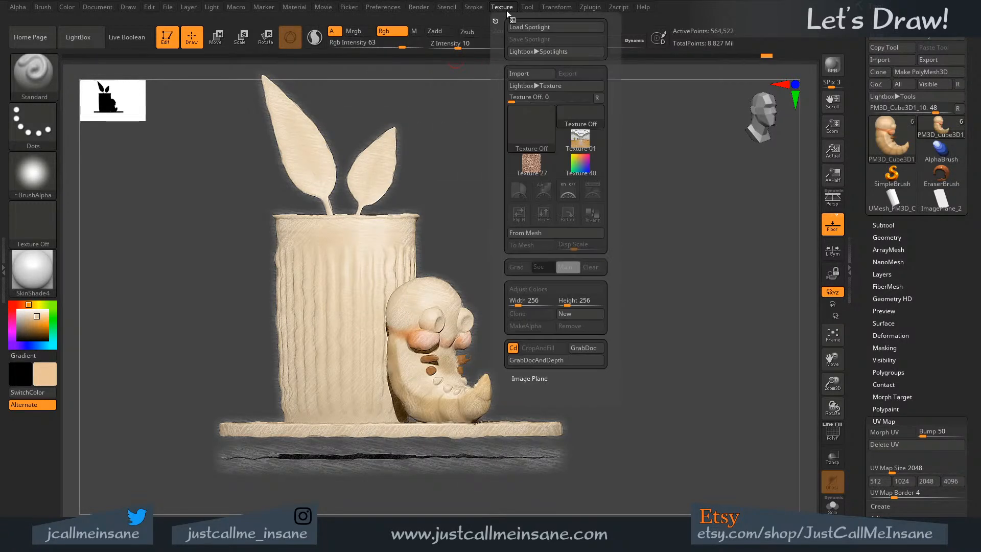
pyautogui.moveTo(445, 8)
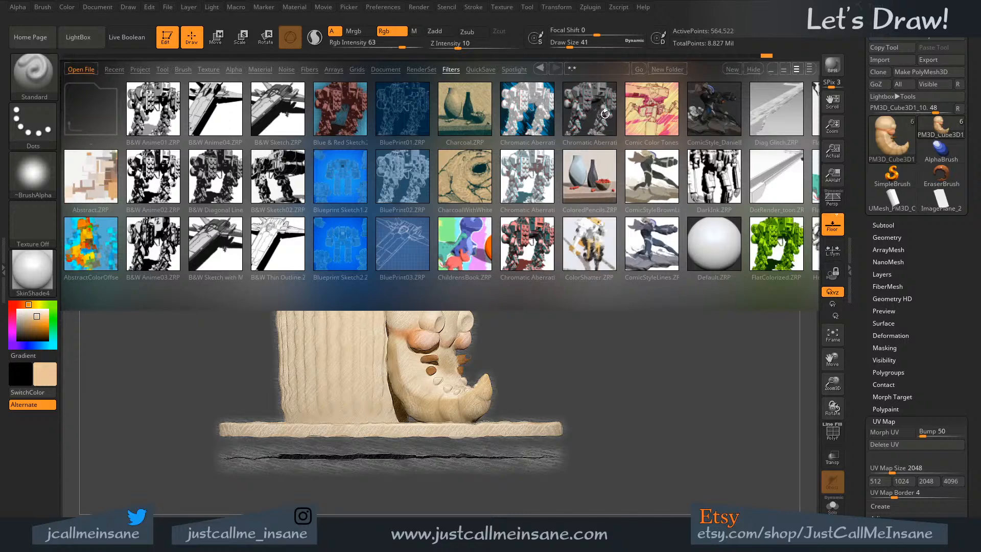
pyautogui.doubleClick(721, 120)
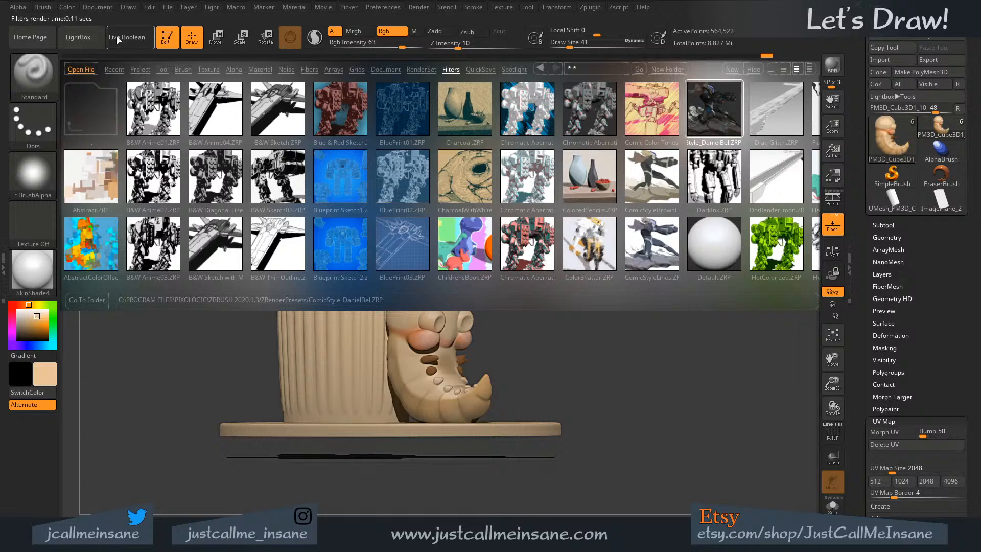
pyautogui.press(',')
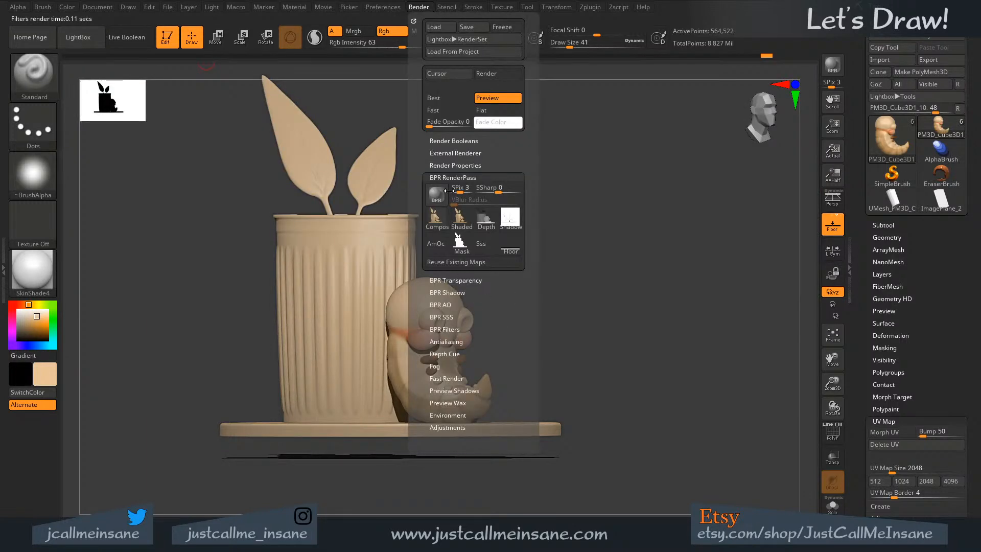
pyautogui.click(441, 195)
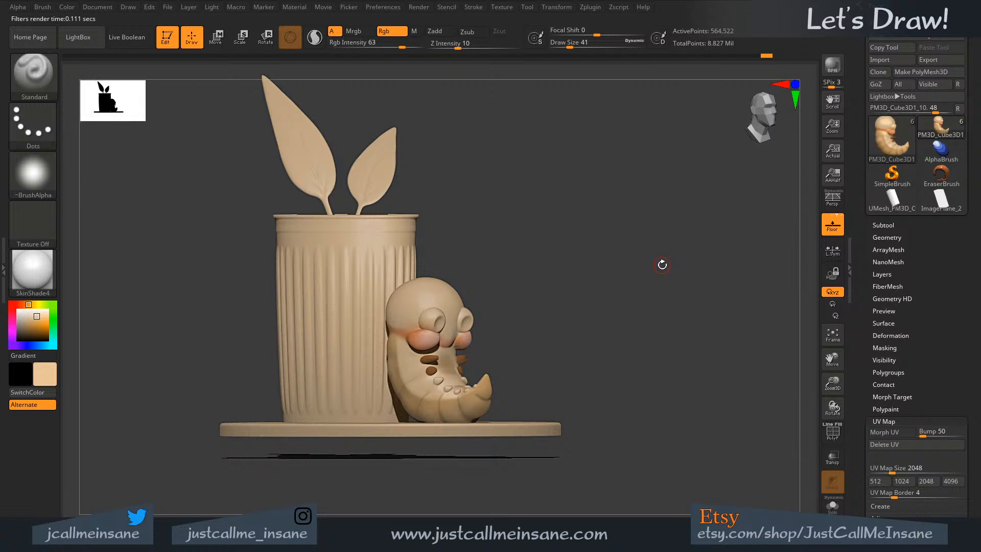
# - Reopen the LightBox filters from the BPR Filters settings and load the ComicStyle_DanielBel preset again
pyautogui.click(416, 7)
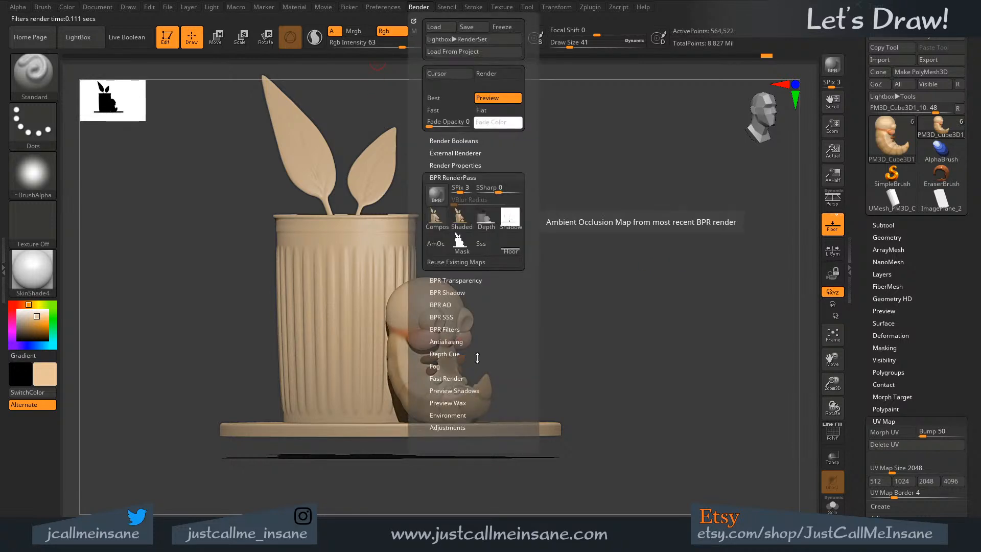
pyautogui.click(445, 329)
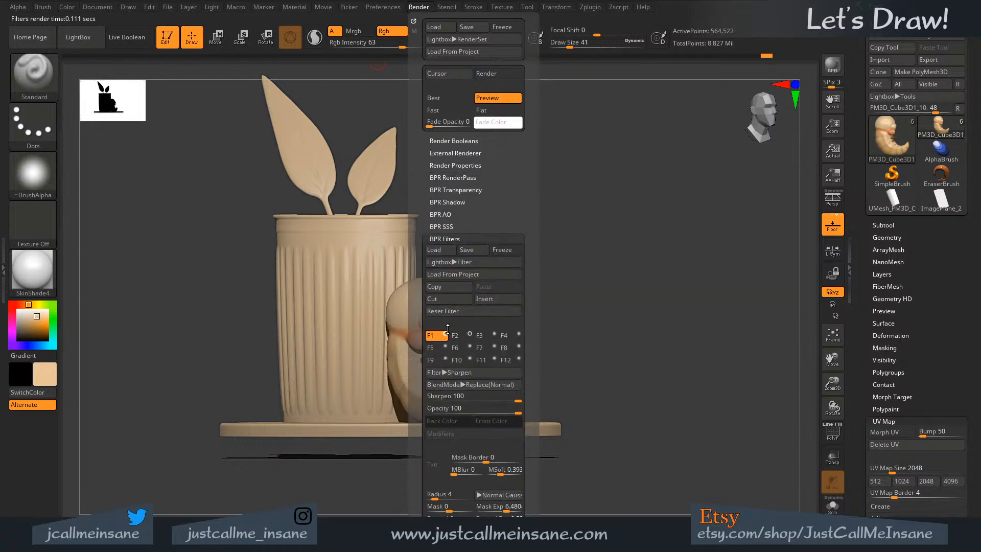
pyautogui.click(455, 262)
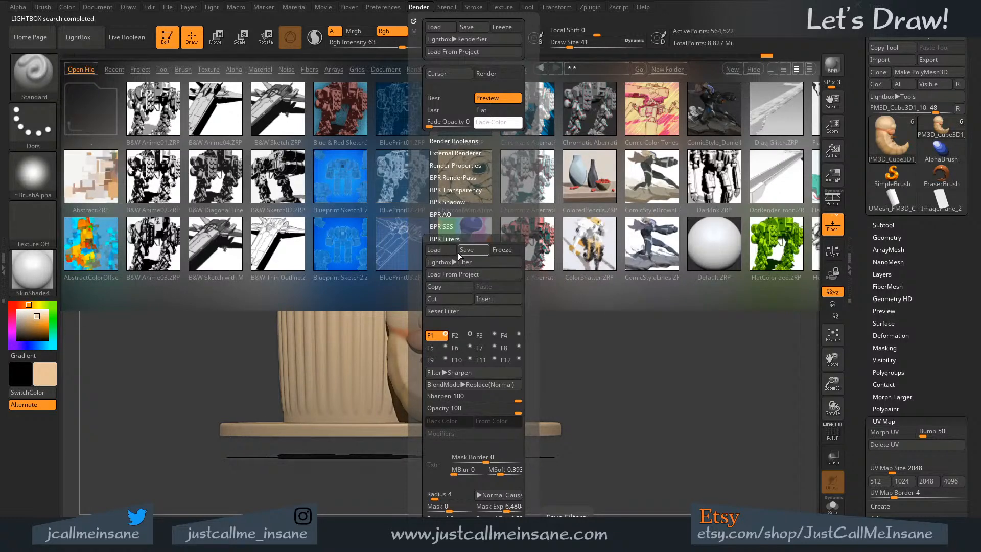
pyautogui.click(458, 253)
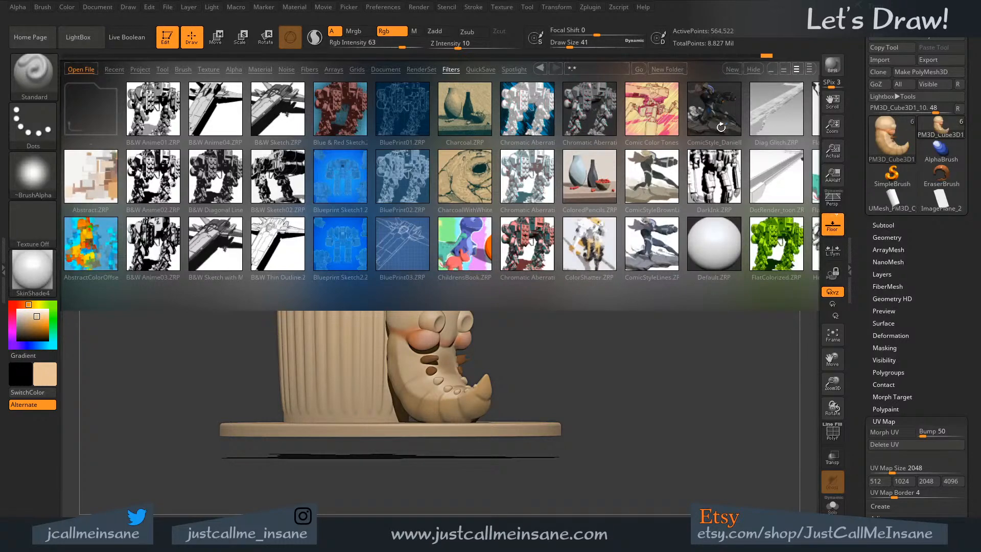
pyautogui.click(94, 46)
# - Render the planter scene once more with BPR using the reloaded filter preset
pyautogui.click(470, 8)
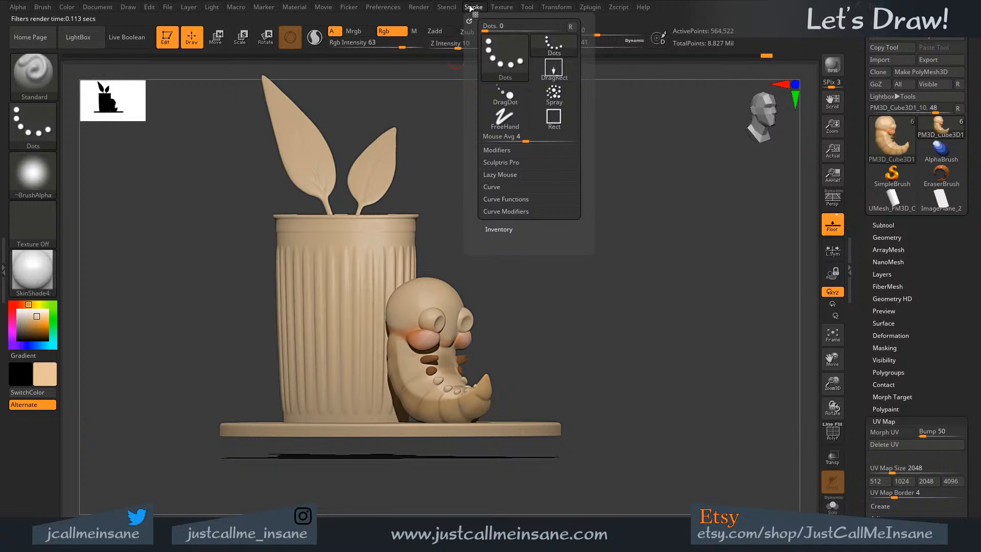
pyautogui.moveTo(456, 9)
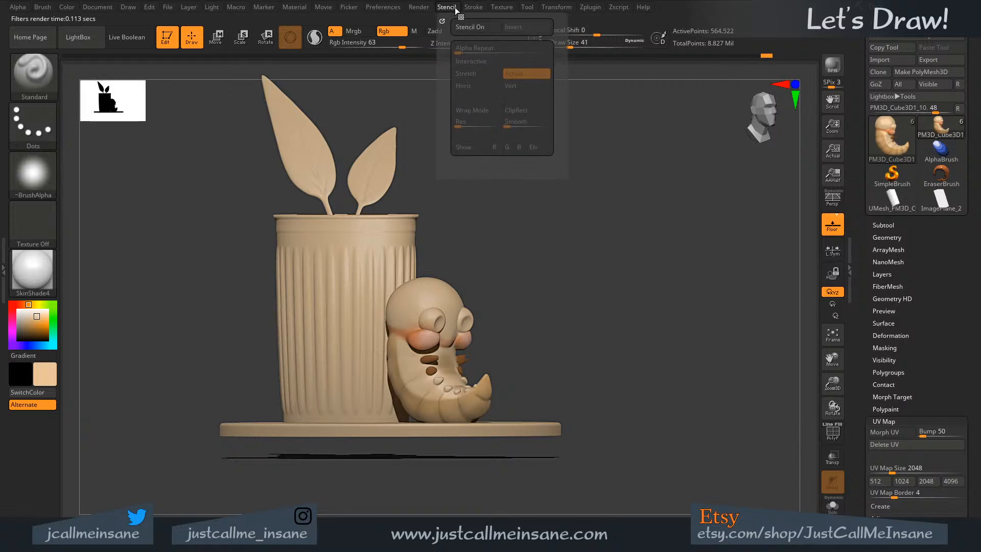
pyautogui.moveTo(419, 7)
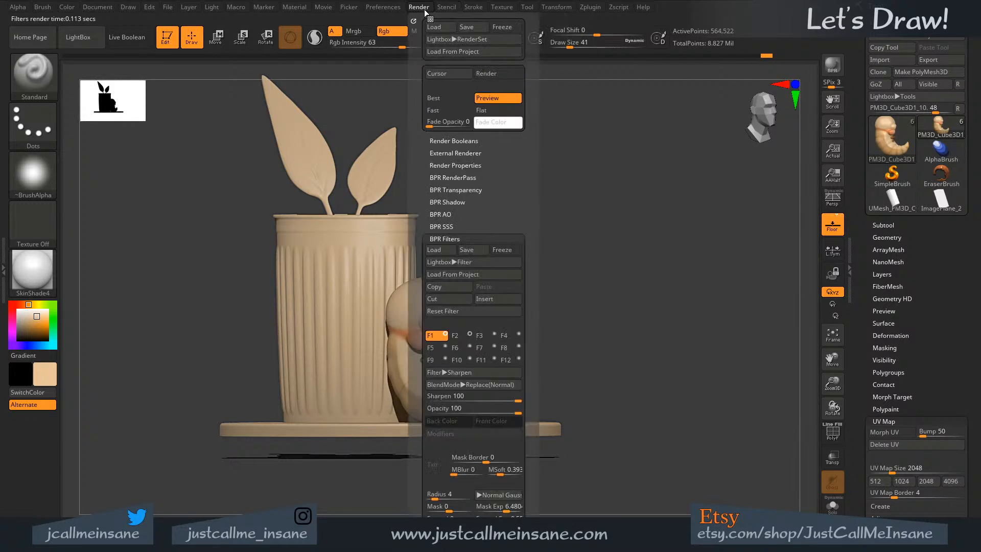
pyautogui.click(449, 178)
pyautogui.click(439, 199)
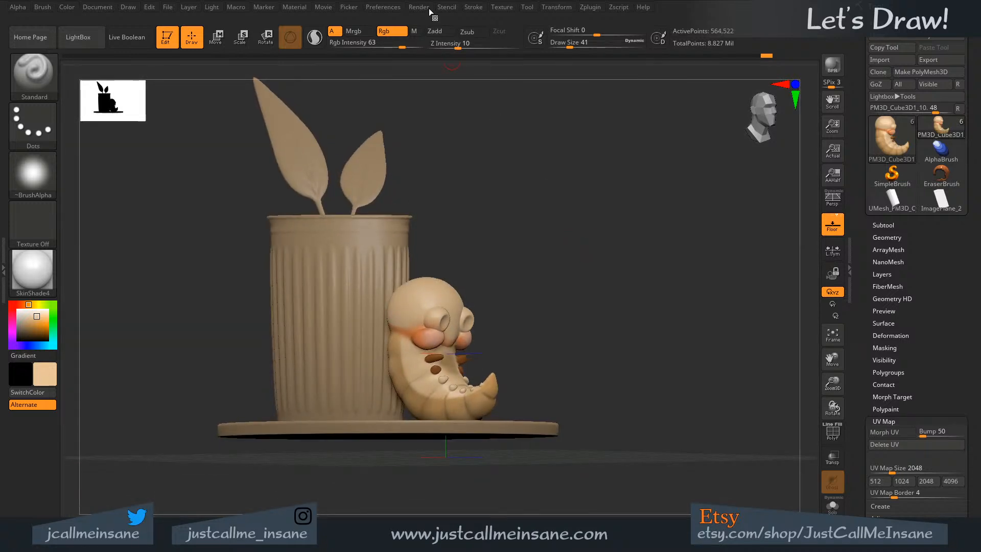
# - Make another BPR render of the planter scene from the render pass settings, then return to the live model
pyautogui.click(420, 7)
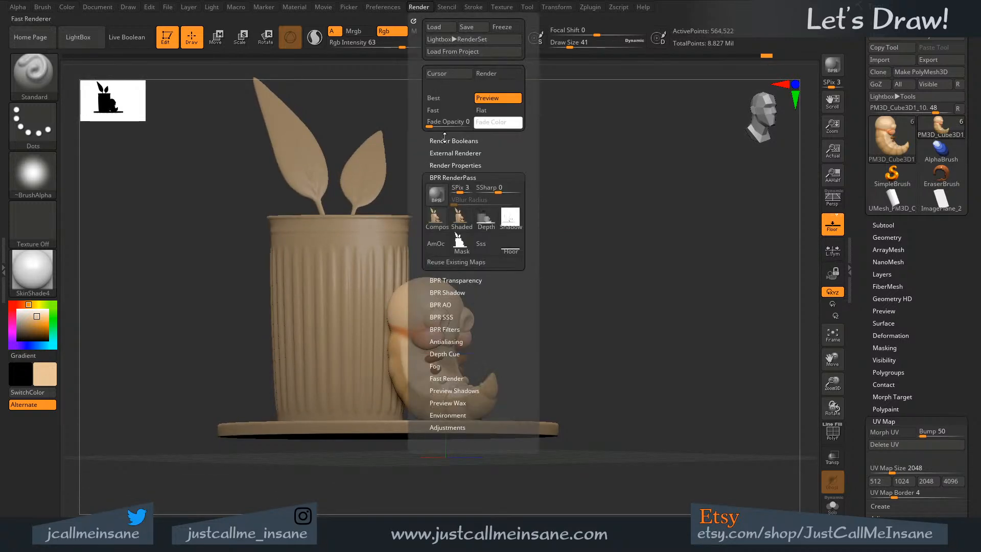
pyautogui.click(436, 194)
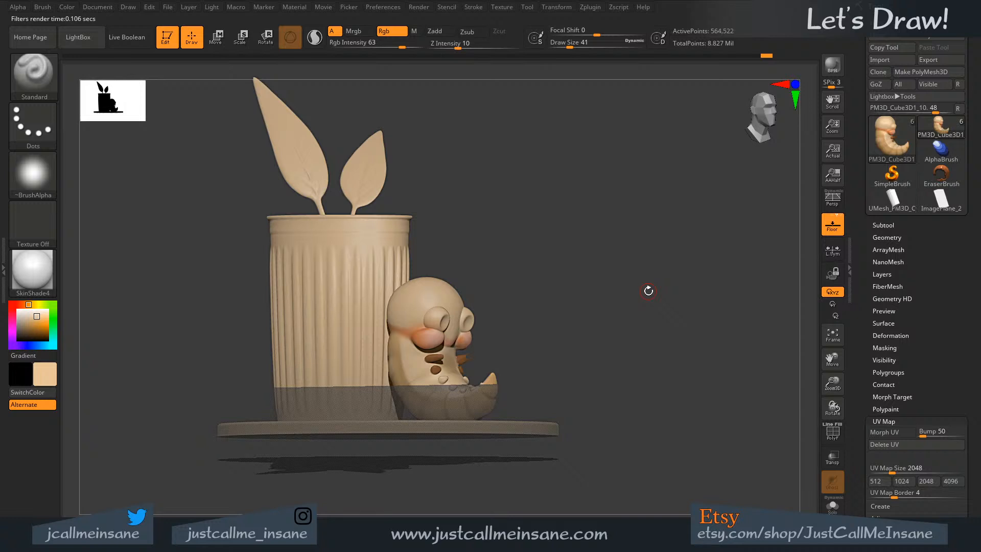
pyautogui.moveTo(648, 290); pyautogui.dragTo(659, 291)
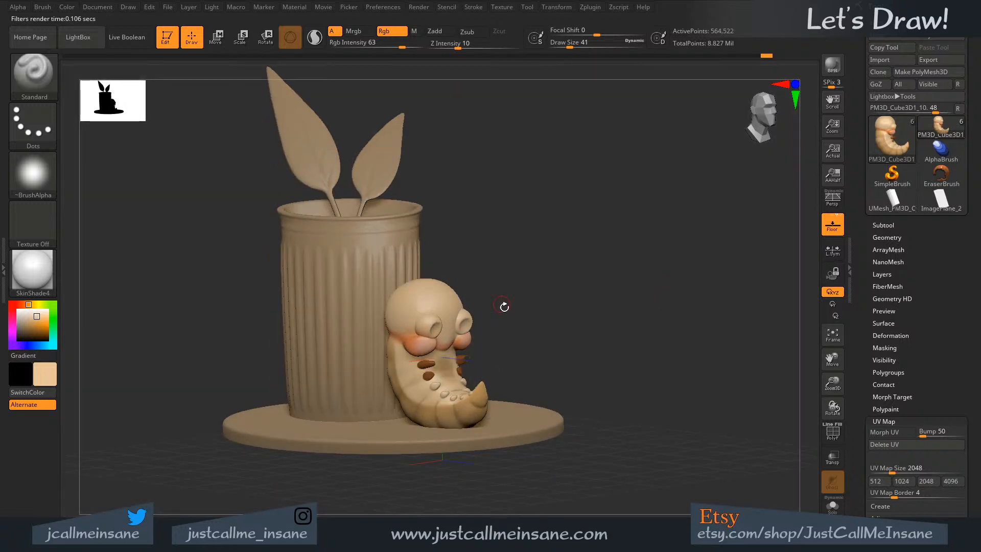
# - Set the draw size to 16 and sample the brown of the planter scene as the paint colour
pyautogui.moveTo(519, 296)
pyautogui.keyDown('alt'); pyautogui.mouseDown()
pyautogui.moveTo(525, 234)
pyautogui.moveTo(538, 307)
pyautogui.moveTo(532, 372)
pyautogui.moveTo(437, 166)
pyautogui.mouseUp(); pyautogui.keyUp('alt')
pyautogui.moveTo(463, 293)
pyautogui.keyDown('alt'); pyautogui.mouseDown()
pyautogui.moveTo(443, 258)
pyautogui.moveTo(429, 281)
pyautogui.mouseUp(); pyautogui.keyUp('alt')
pyautogui.press('s')
pyautogui.press('c')
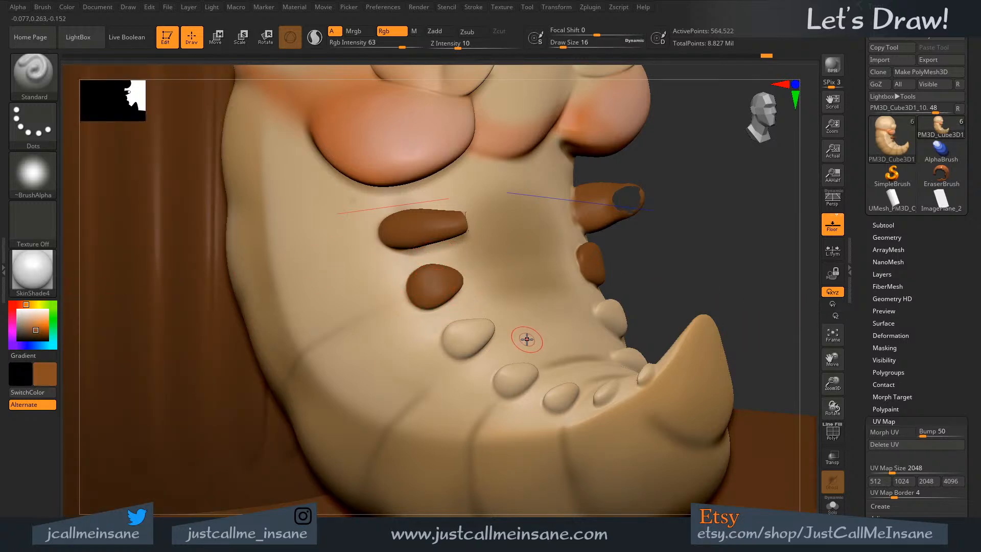
pyautogui.moveTo(55, 374)
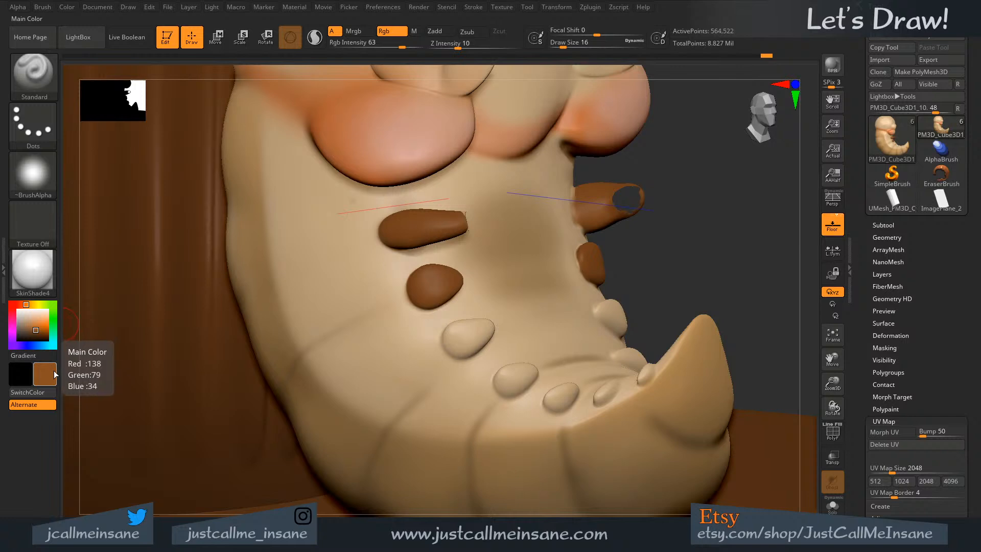
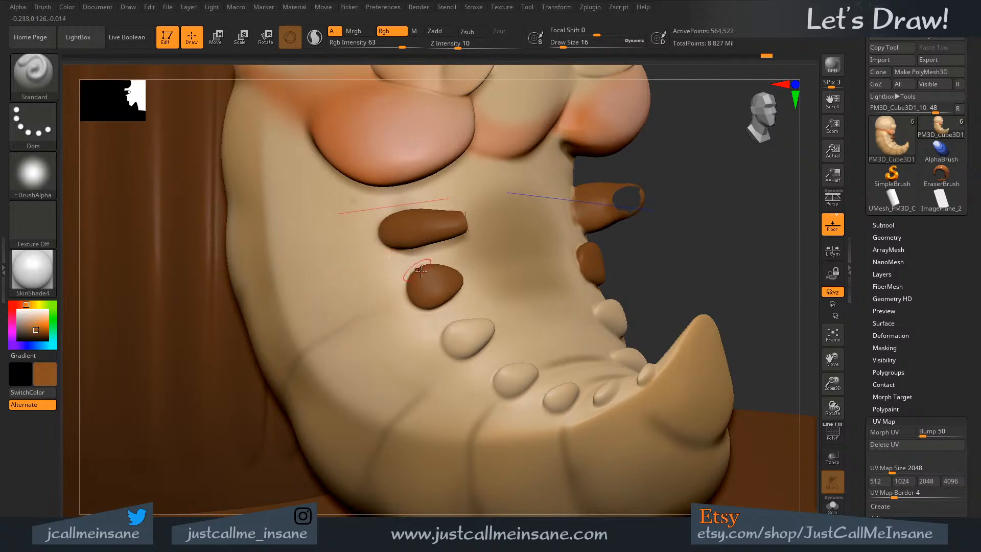
# - Reduce the draw size to 13 and paint the third foot nub on the grub's right side brown
pyautogui.moveTo(439, 287)
pyautogui.mouseDown(button='right')
pyautogui.moveTo(451, 290)
pyautogui.moveTo(437, 284)
pyautogui.mouseUp(button='right')
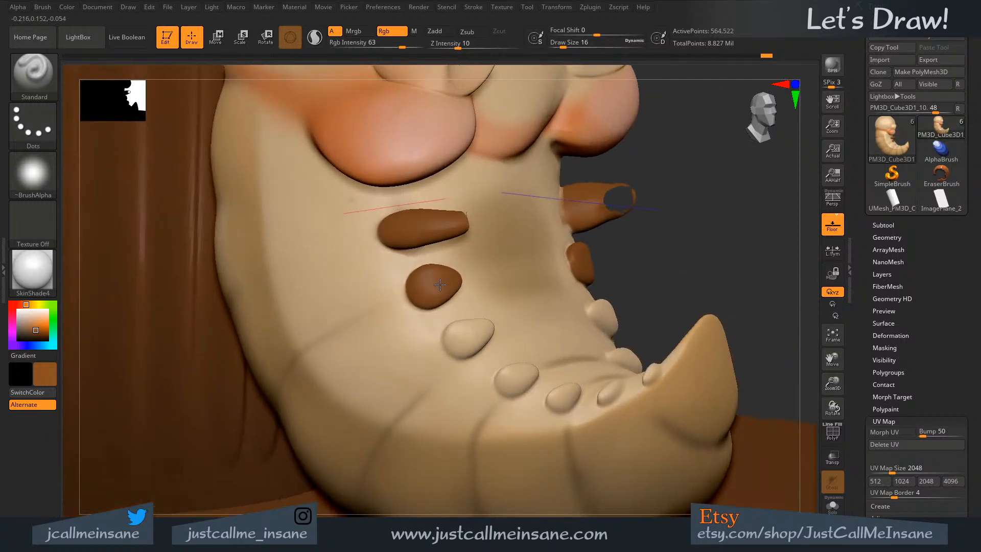
pyautogui.press('s')
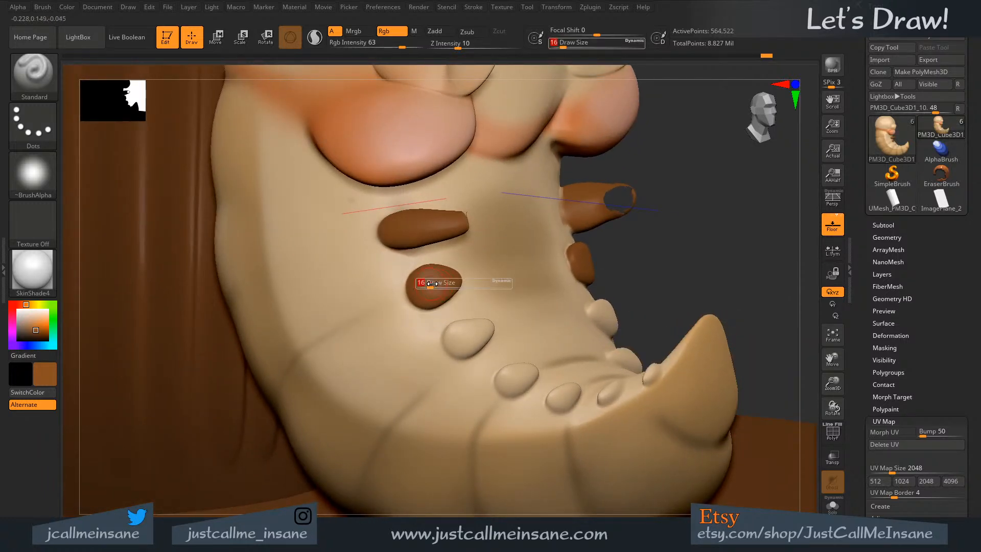
pyautogui.click(428, 284)
pyautogui.moveTo(459, 338)
pyautogui.mouseDown()
pyautogui.moveTo(469, 342)
pyautogui.moveTo(457, 335)
pyautogui.moveTo(453, 347)
pyautogui.mouseUp()
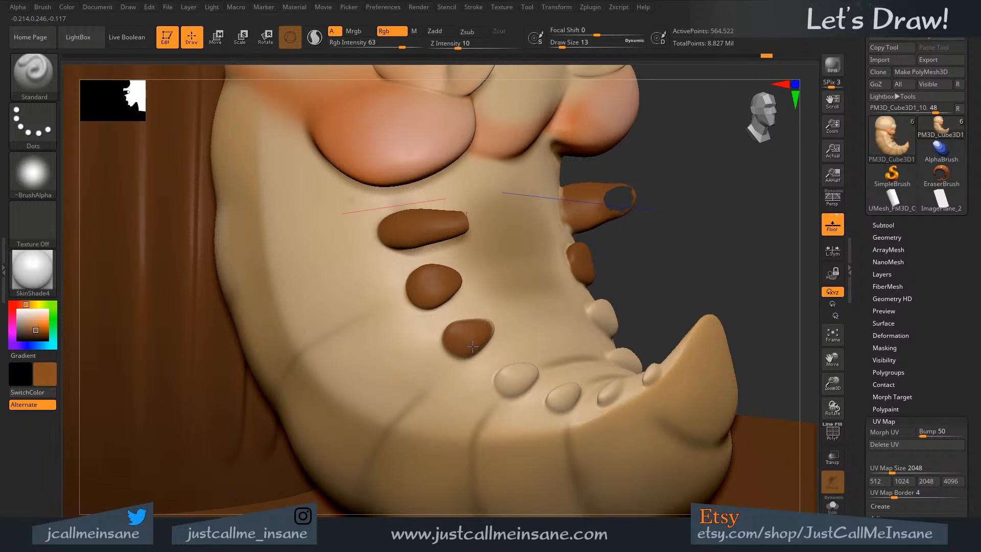
pyautogui.moveTo(474, 337); pyautogui.dragTo(479, 319, button='right')
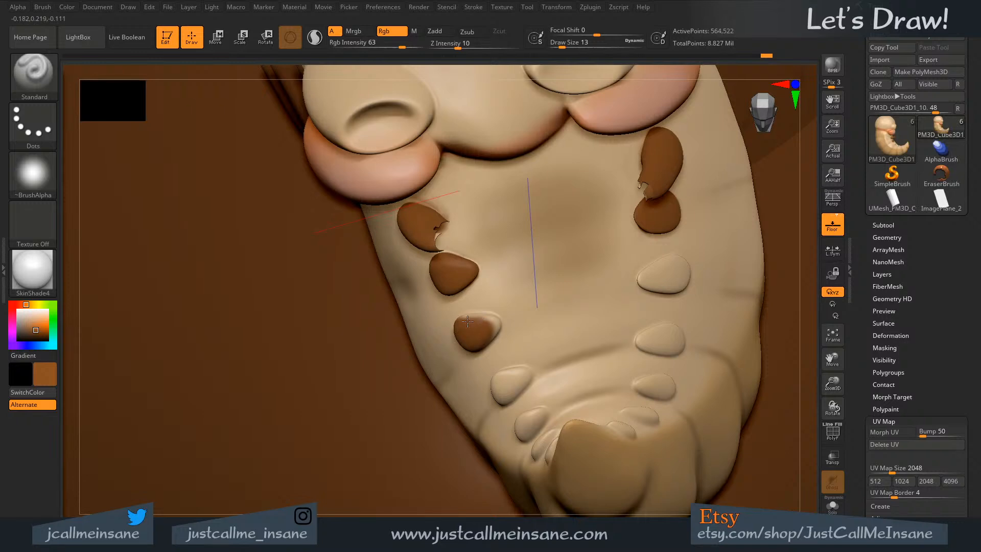
pyautogui.moveTo(491, 320); pyautogui.dragTo(481, 337)
pyautogui.moveTo(474, 322); pyautogui.dragTo(460, 325, button='right')
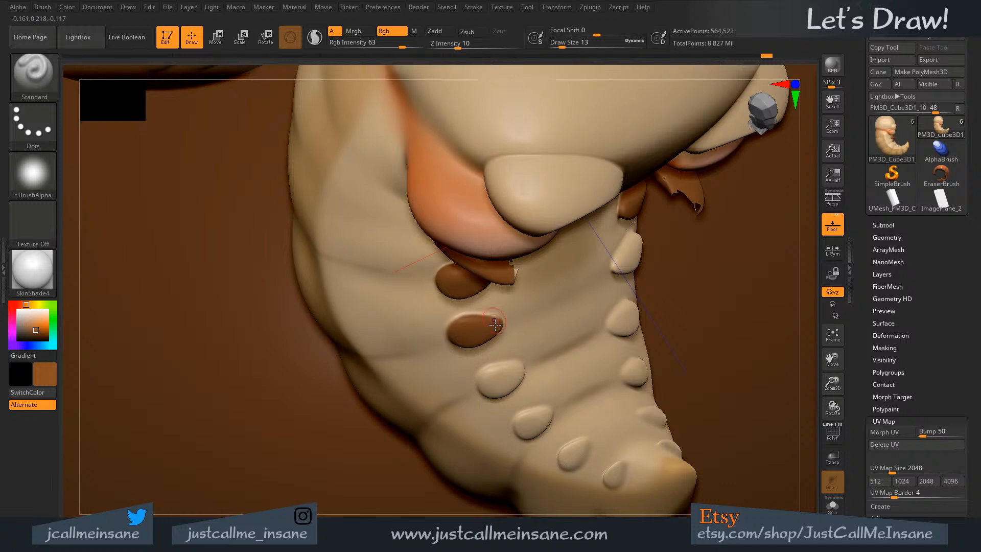
pyautogui.moveTo(491, 323)
pyautogui.mouseDown(button='right')
pyautogui.moveTo(469, 328)
pyautogui.moveTo(469, 338)
pyautogui.mouseUp(button='right')
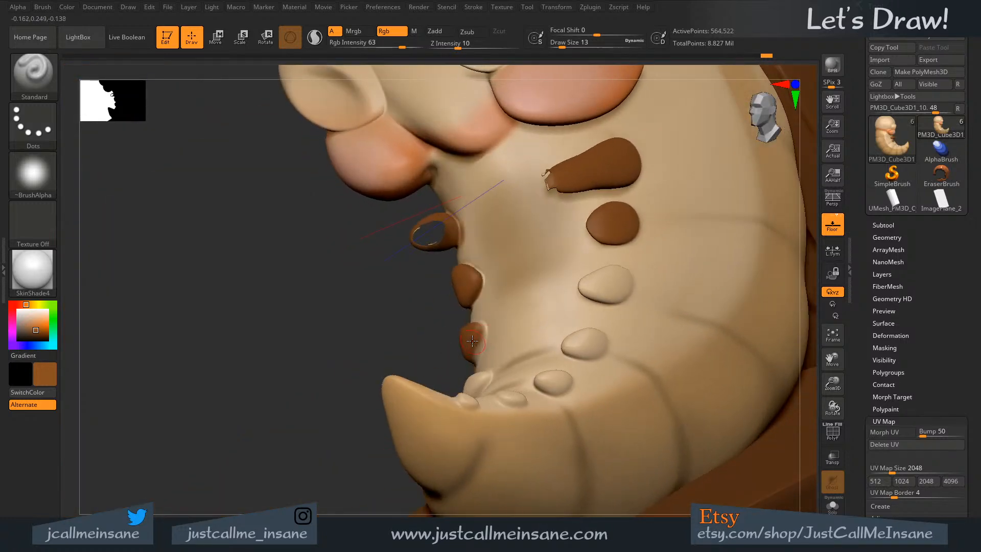
# - Undo the oversized stroke, reduce the draw size to 6 and refine the brown edges of the third right-side foot nub
pyautogui.press('s')
pyautogui.moveTo(469, 338)
pyautogui.mouseDown()
pyautogui.moveTo(472, 354)
pyautogui.moveTo(472, 340)
pyautogui.mouseUp()
pyautogui.hotkey('ctrl', 'z')
pyautogui.press('s')
pyautogui.press('s')
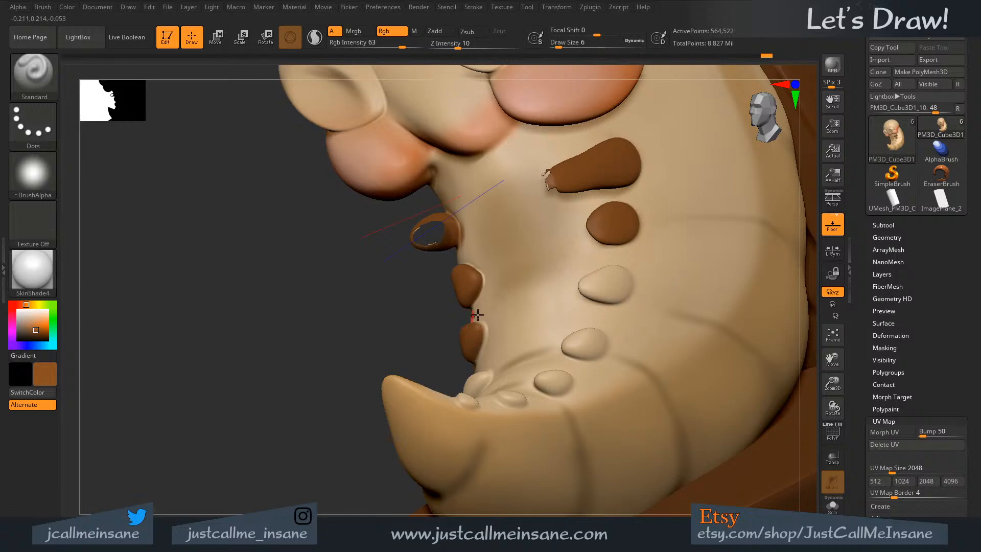
pyautogui.moveTo(477, 314); pyautogui.dragTo(497, 334, button='right')
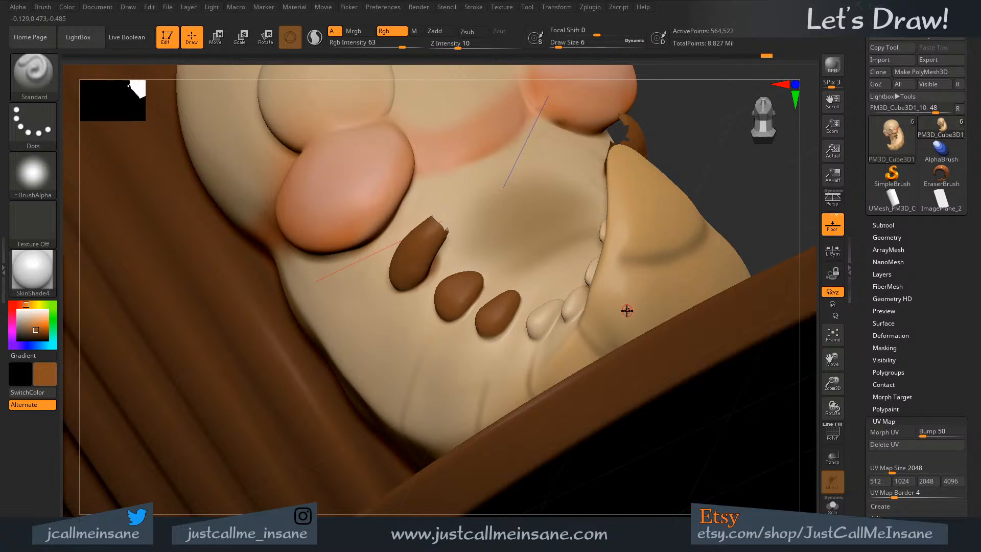
pyautogui.moveTo(626, 311); pyautogui.dragTo(361, 312, button='right')
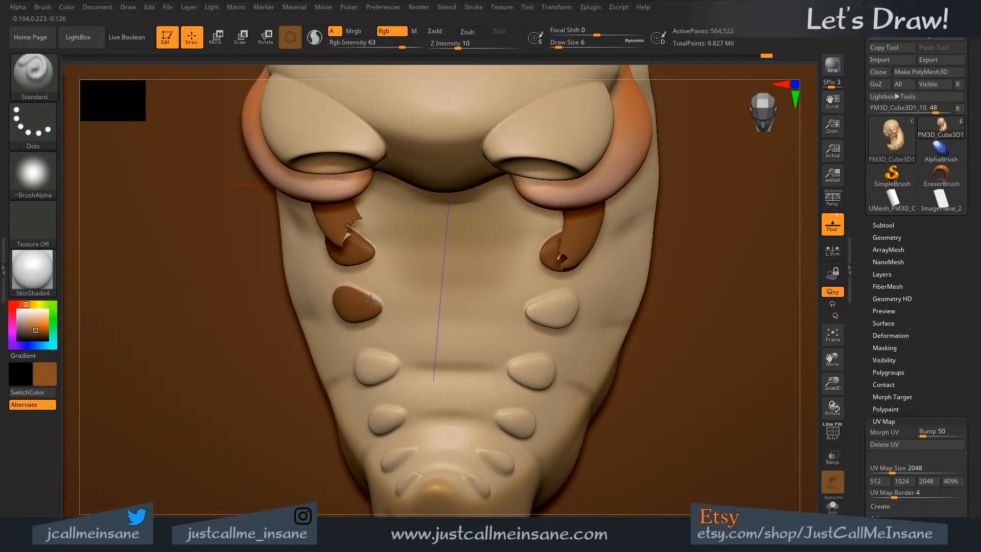
# - Paint the fourth foot nub on the grub's right side brown, covering it from all angles
pyautogui.moveTo(372, 361)
pyautogui.mouseDown()
pyautogui.moveTo(363, 368)
pyautogui.moveTo(372, 374)
pyautogui.moveTo(389, 366)
pyautogui.moveTo(371, 381)
pyautogui.mouseUp()
pyautogui.moveTo(374, 364); pyautogui.dragTo(420, 376, button='right')
pyautogui.moveTo(353, 374)
pyautogui.mouseDown()
pyautogui.moveTo(368, 357)
pyautogui.moveTo(352, 375)
pyautogui.moveTo(383, 374)
pyautogui.mouseUp()
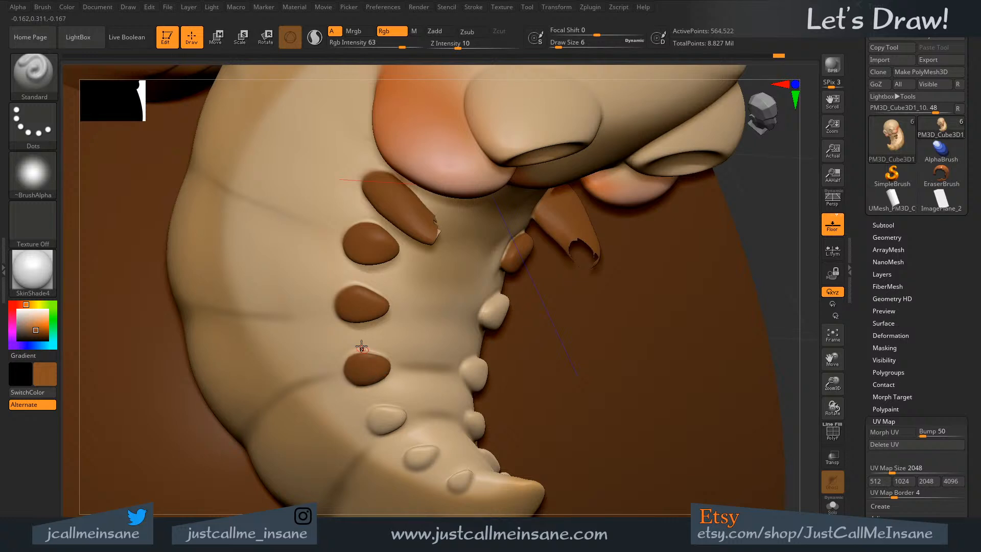
pyautogui.moveTo(380, 347)
pyautogui.mouseDown(button='right')
pyautogui.moveTo(396, 312)
pyautogui.moveTo(376, 376)
pyautogui.moveTo(391, 314)
pyautogui.mouseUp(button='right')
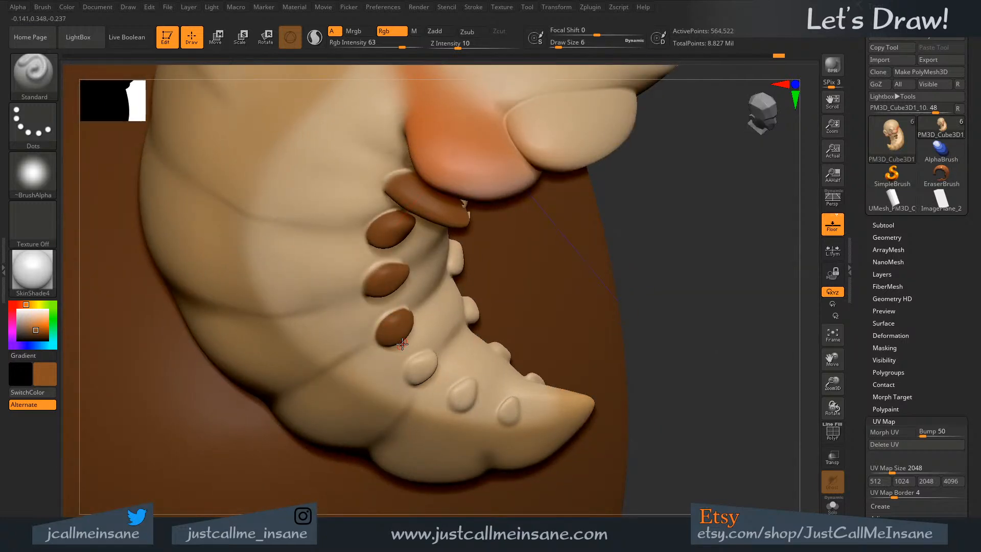
pyautogui.moveTo(401, 349)
pyautogui.mouseDown(button='right')
pyautogui.moveTo(372, 368)
pyautogui.moveTo(394, 339)
pyautogui.mouseUp(button='right')
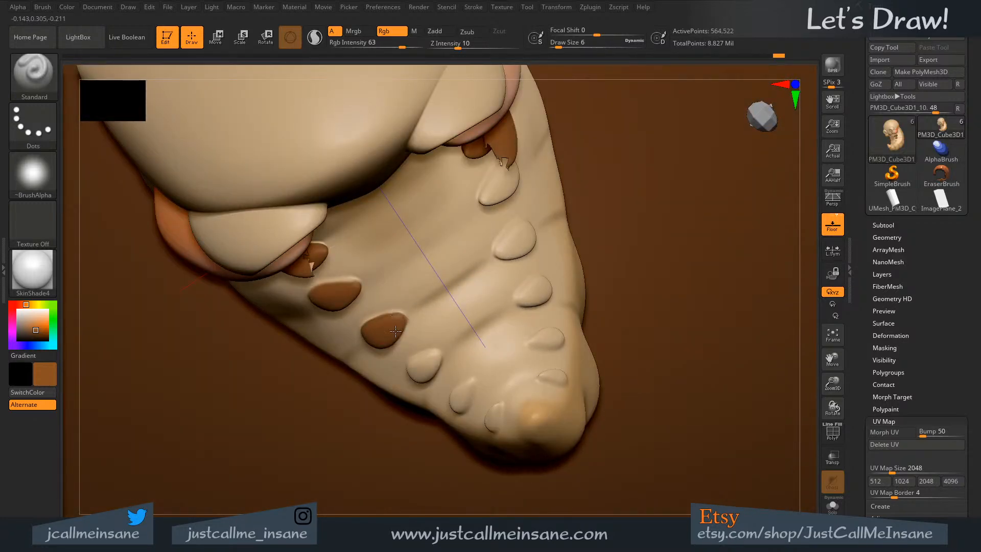
pyautogui.moveTo(395, 331); pyautogui.dragTo(389, 305, button='right')
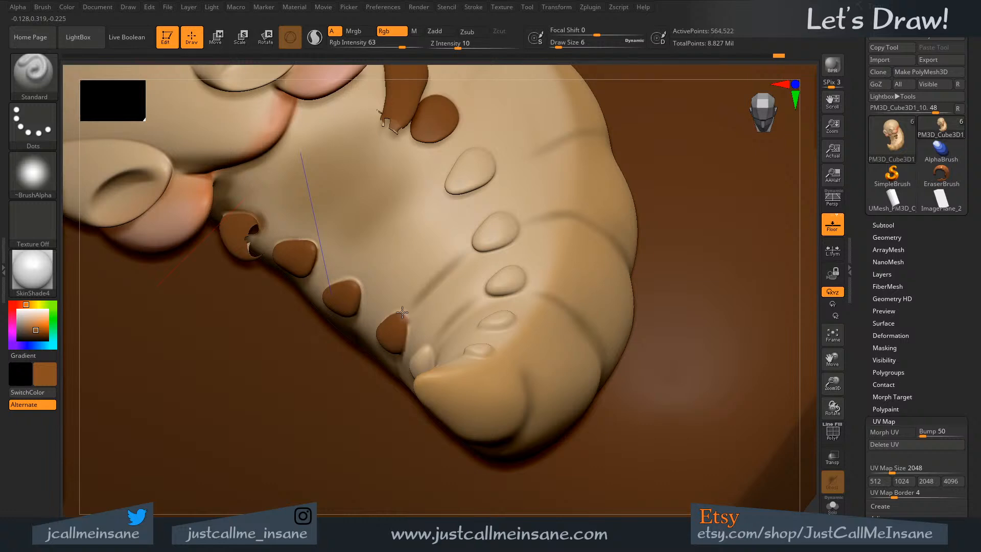
# - Paint the third foot nub on the grub's left side brown, increasing the draw size to 8
pyautogui.moveTo(504, 212)
pyautogui.mouseDown(button='right')
pyautogui.moveTo(466, 278)
pyautogui.moveTo(465, 342)
pyautogui.mouseUp(button='right')
pyautogui.moveTo(452, 290)
pyautogui.mouseDown()
pyautogui.moveTo(444, 304)
pyautogui.moveTo(476, 284)
pyautogui.moveTo(461, 275)
pyautogui.moveTo(434, 309)
pyautogui.moveTo(471, 299)
pyautogui.mouseUp()
pyautogui.press(']')
pyautogui.press(']')
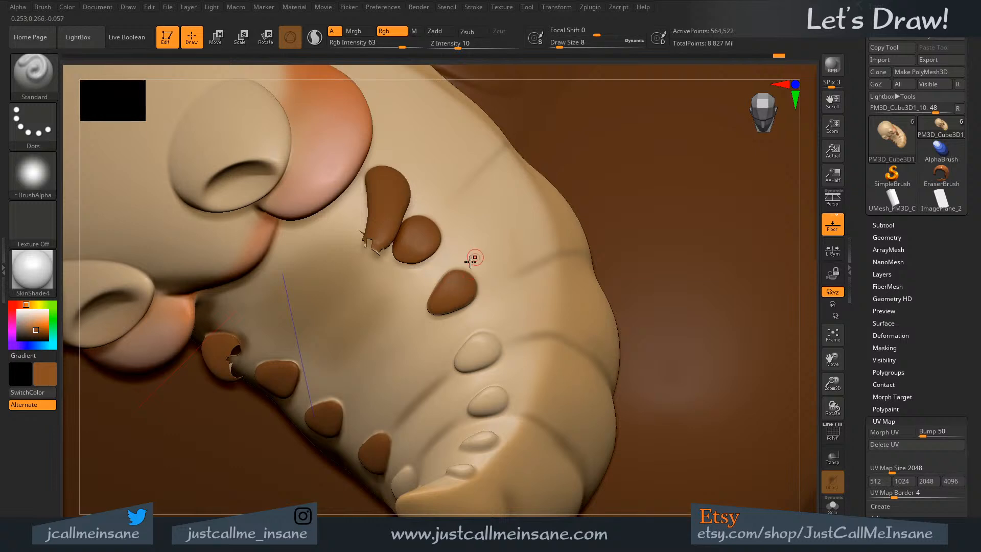
pyautogui.moveTo(473, 259); pyautogui.dragTo(457, 282, button='right')
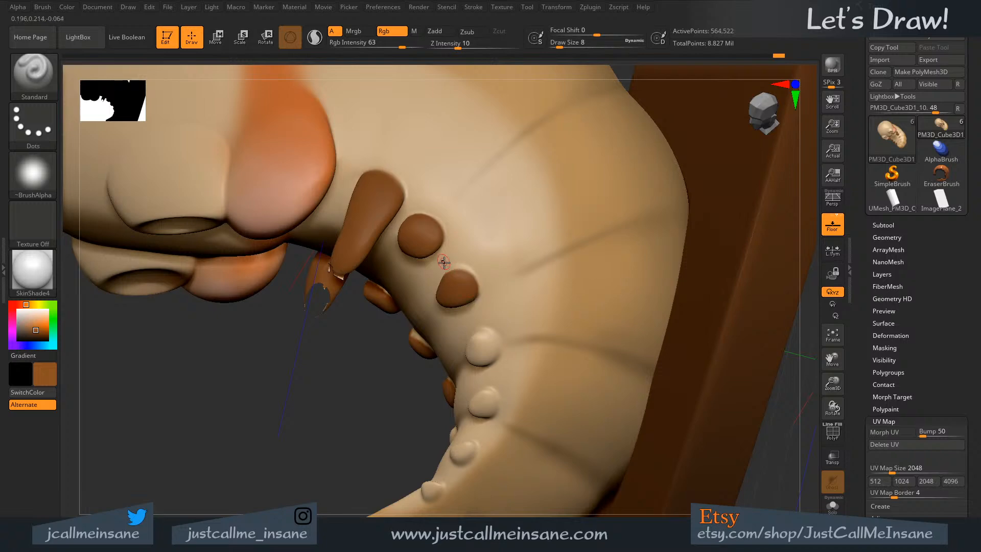
pyautogui.moveTo(472, 286); pyautogui.dragTo(432, 301, button='right')
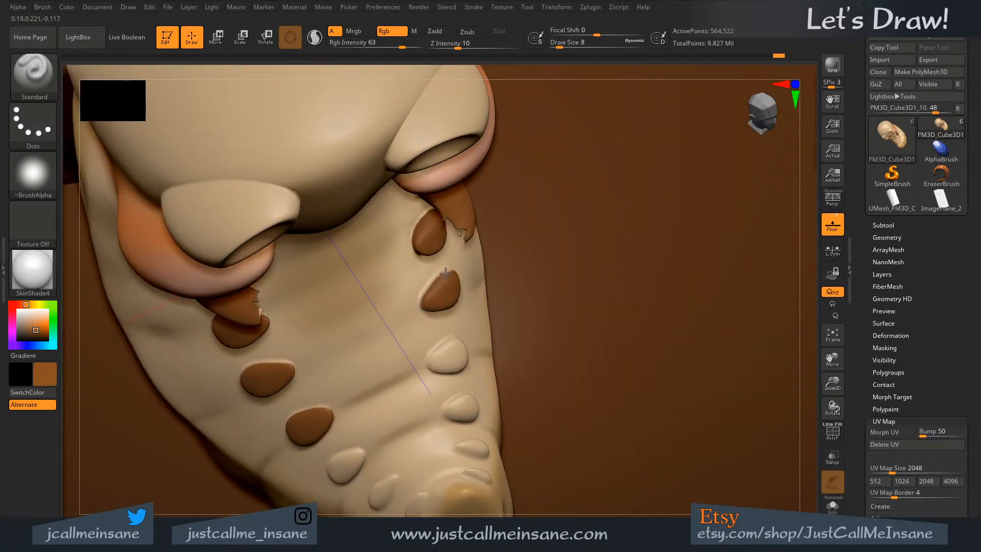
pyautogui.moveTo(451, 278); pyautogui.dragTo(435, 306, button='right')
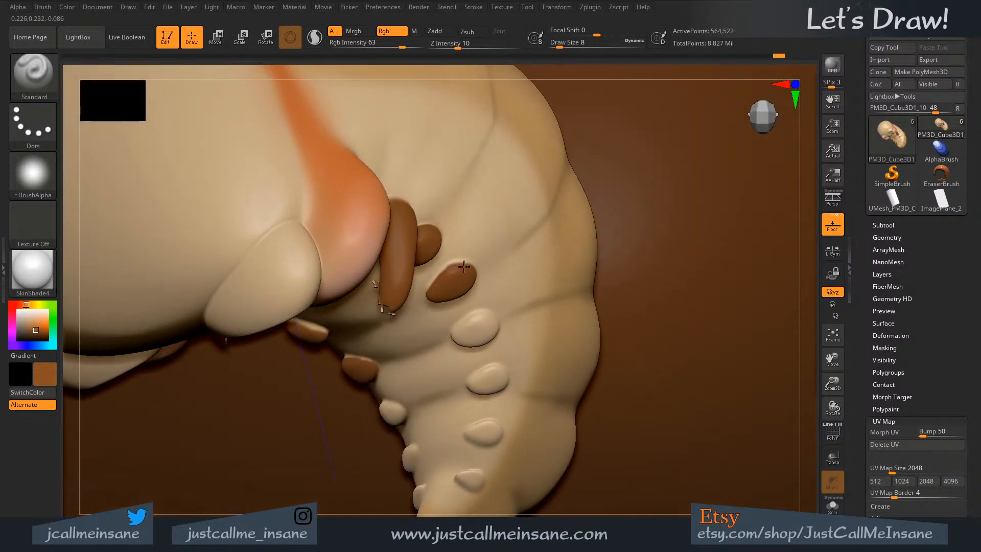
pyautogui.moveTo(453, 280)
pyautogui.mouseDown(button='right')
pyautogui.moveTo(467, 222)
pyautogui.moveTo(446, 289)
pyautogui.mouseUp(button='right')
pyautogui.moveTo(452, 305); pyautogui.dragTo(447, 304)
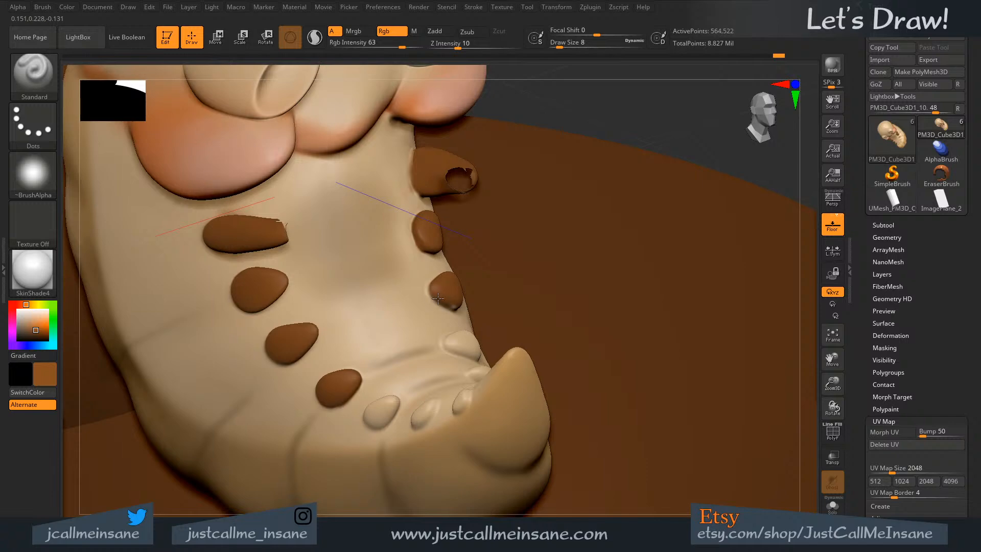
# - Touch up the brown edges of the third and fourth foot nubs on the grub's right side
pyautogui.moveTo(445, 304)
pyautogui.mouseDown(button='right')
pyautogui.moveTo(411, 245)
pyautogui.moveTo(456, 297)
pyautogui.moveTo(459, 363)
pyautogui.moveTo(447, 392)
pyautogui.moveTo(317, 284)
pyautogui.moveTo(306, 290)
pyautogui.moveTo(306, 276)
pyautogui.mouseUp(button='right')
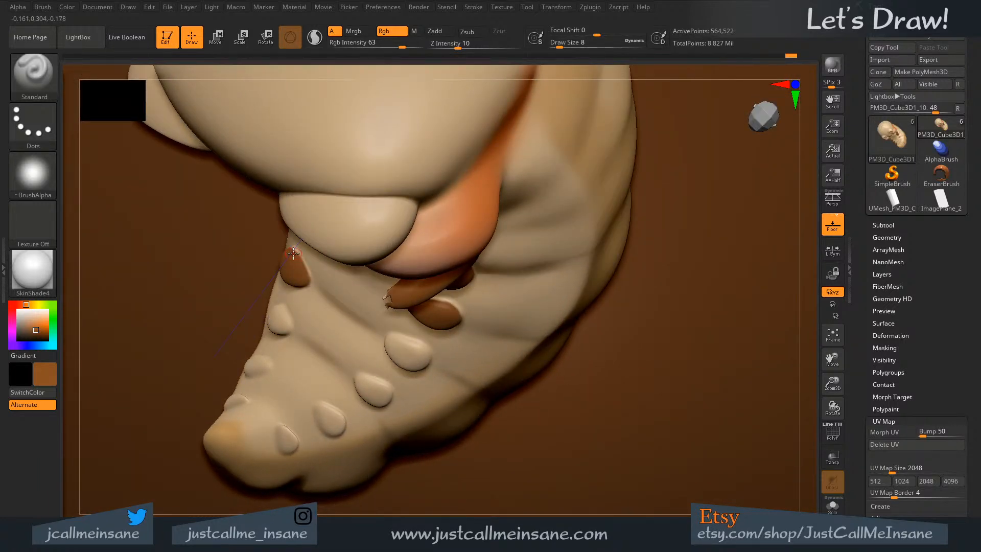
pyautogui.moveTo(293, 253)
pyautogui.mouseDown(button='right')
pyautogui.moveTo(397, 378)
pyautogui.moveTo(339, 241)
pyautogui.moveTo(309, 223)
pyautogui.mouseUp(button='right')
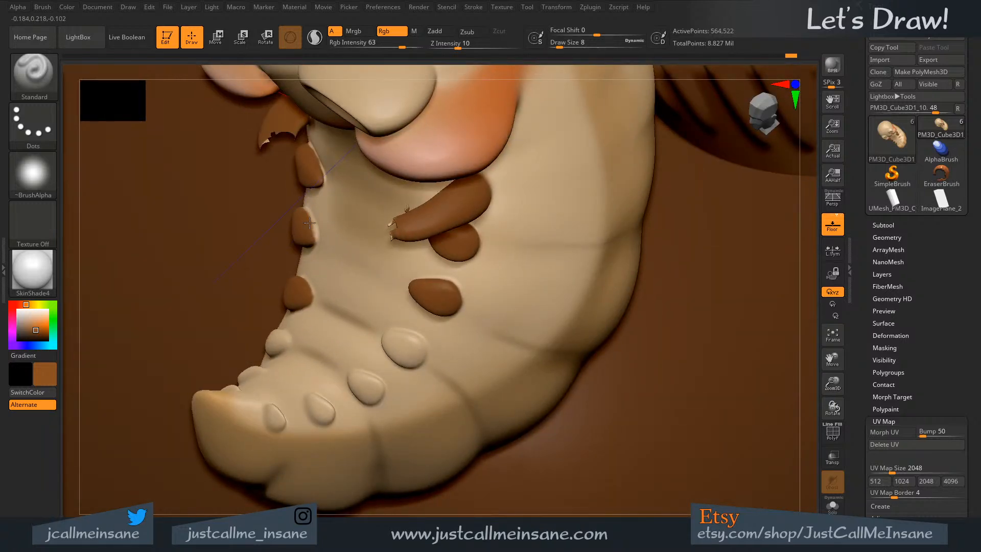
pyautogui.moveTo(309, 223); pyautogui.dragTo(312, 232)
pyautogui.moveTo(308, 215); pyautogui.dragTo(368, 223, button='right')
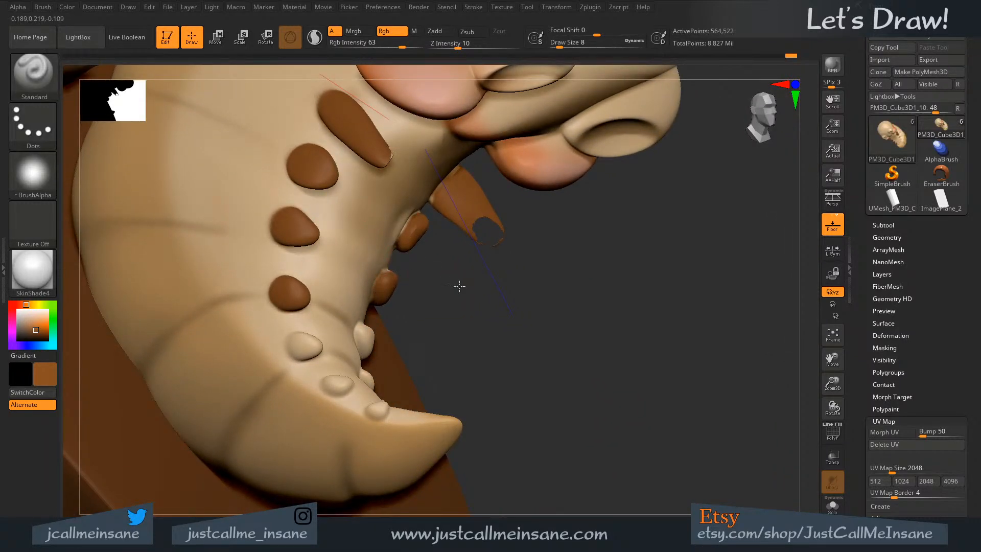
# - Sample the beige skin colour, set the draw size to 3 and clean up the skin around the third left-side nub
pyautogui.moveTo(459, 286)
pyautogui.mouseDown(button='right')
pyautogui.moveTo(402, 276)
pyautogui.moveTo(397, 251)
pyautogui.moveTo(402, 261)
pyautogui.moveTo(379, 275)
pyautogui.moveTo(378, 263)
pyautogui.mouseUp(button='right')
pyautogui.press('c')
pyautogui.press('s')
pyautogui.click(375, 264)
pyautogui.press('s')
pyautogui.click(372, 292)
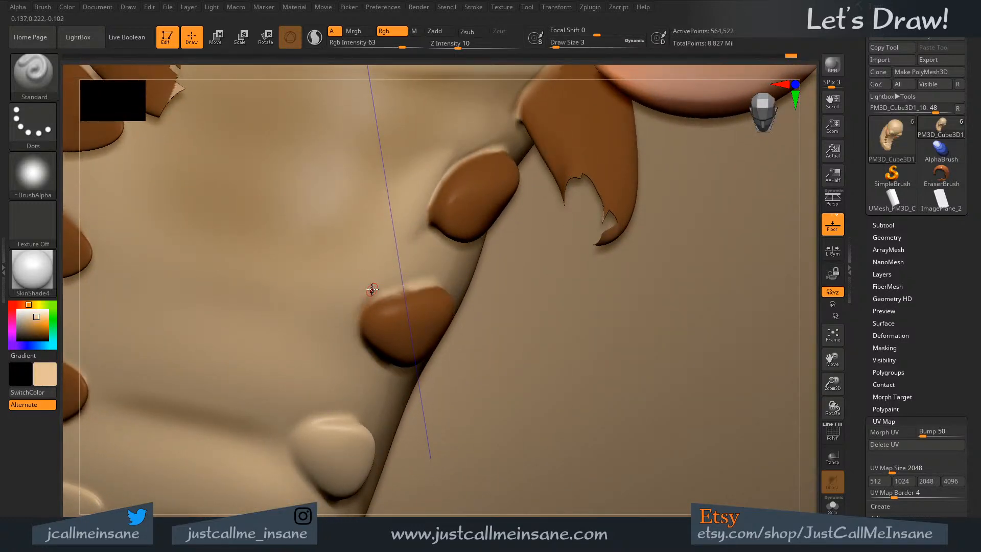
pyautogui.moveTo(371, 291); pyautogui.dragTo(356, 313)
# - Sample the brown again and sharpen the painted outline of the third foot nub on the grub's left side
pyautogui.press('c')
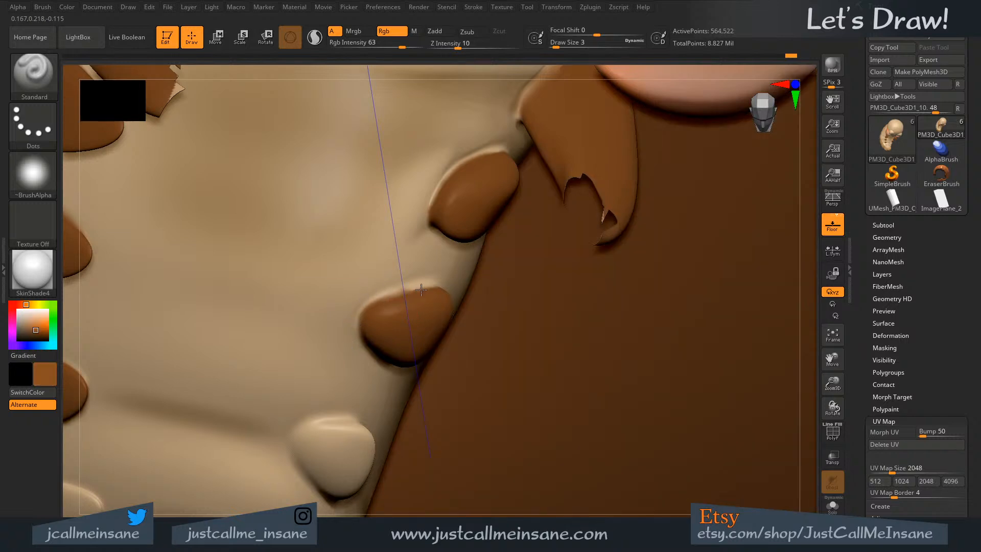
pyautogui.moveTo(421, 290)
pyautogui.mouseDown()
pyautogui.moveTo(393, 296)
pyautogui.moveTo(412, 289)
pyautogui.moveTo(405, 298)
pyautogui.mouseUp()
pyautogui.moveTo(408, 289); pyautogui.dragTo(389, 308, button='right')
pyautogui.moveTo(389, 307); pyautogui.dragTo(436, 278)
pyautogui.moveTo(395, 304)
pyautogui.mouseDown()
pyautogui.moveTo(435, 279)
pyautogui.moveTo(413, 286)
pyautogui.mouseUp()
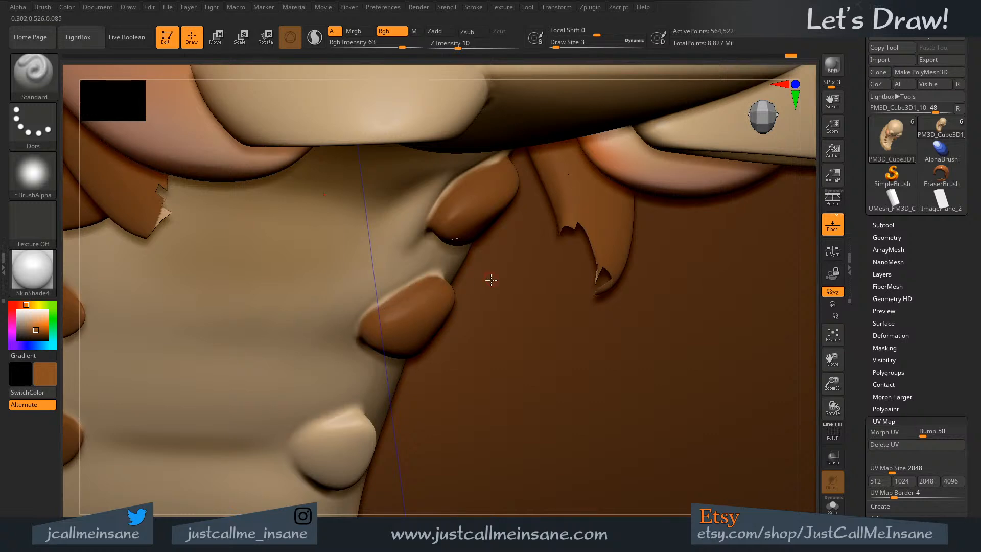
pyautogui.moveTo(492, 280)
pyautogui.mouseDown(button='right')
pyautogui.moveTo(405, 335)
pyautogui.moveTo(417, 294)
pyautogui.moveTo(452, 323)
pyautogui.moveTo(481, 320)
pyautogui.moveTo(480, 309)
pyautogui.moveTo(470, 322)
pyautogui.mouseUp(button='right')
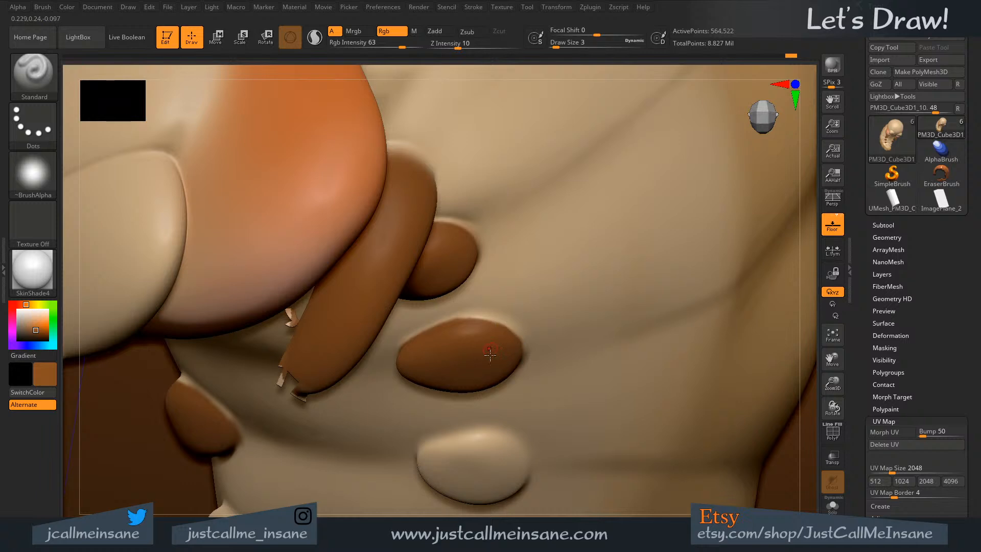
pyautogui.moveTo(485, 393); pyautogui.dragTo(490, 334, button='right')
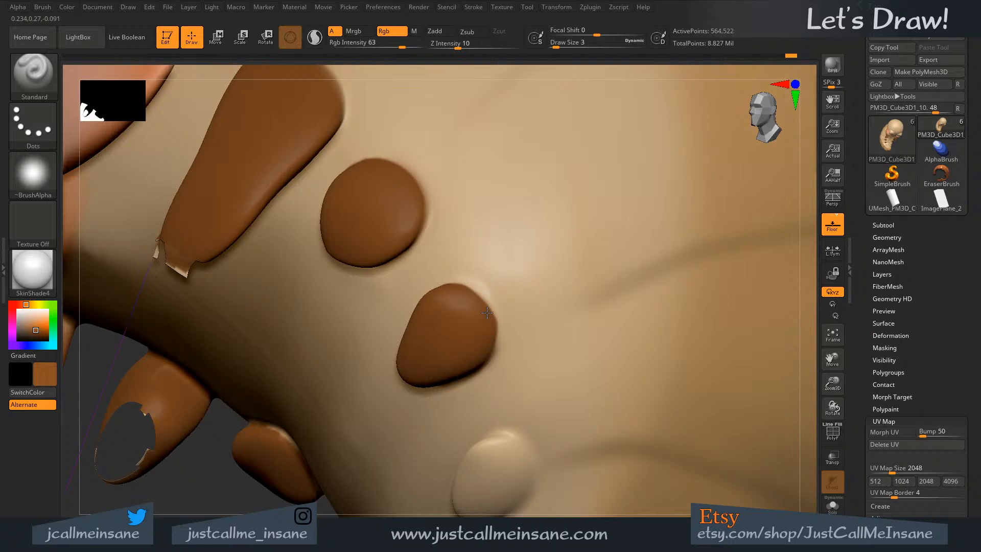
# - Touch up the brown along the upper edges of the two foot nubs nearest the long leg
pyautogui.moveTo(436, 347); pyautogui.dragTo(501, 258, button='right')
pyautogui.moveTo(452, 302); pyautogui.dragTo(538, 421, button='right')
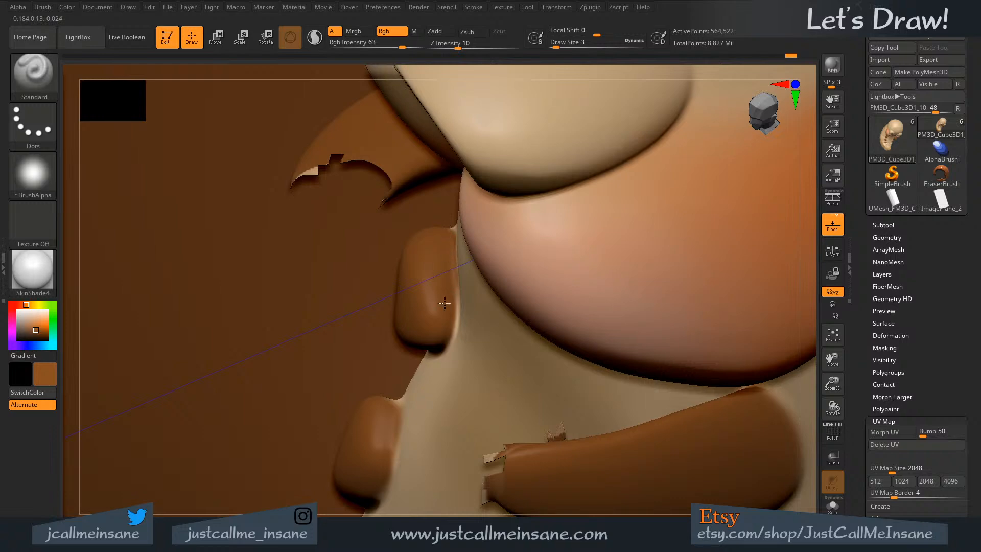
pyautogui.moveTo(419, 320)
pyautogui.mouseDown(button='right')
pyautogui.moveTo(448, 394)
pyautogui.moveTo(267, 272)
pyautogui.mouseUp(button='right')
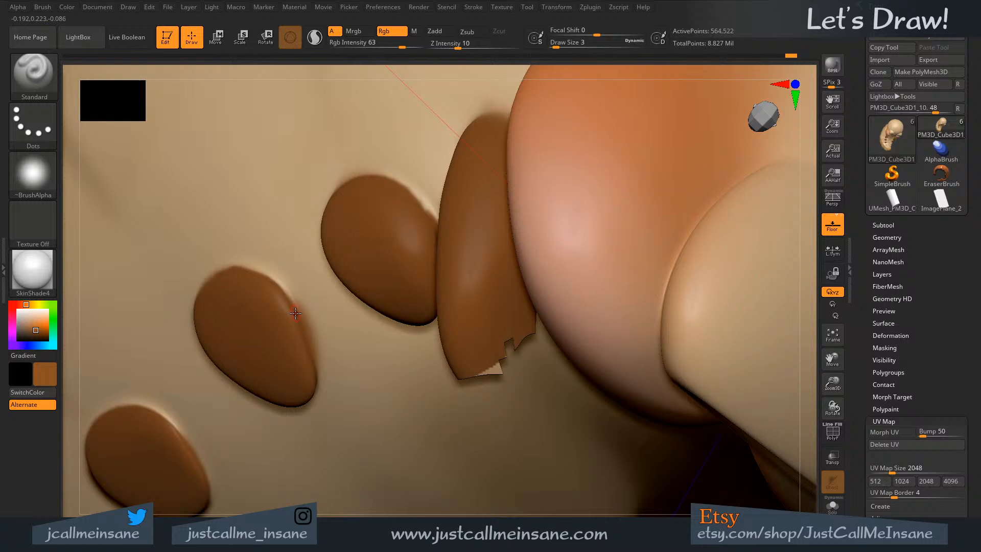
pyautogui.moveTo(284, 330); pyautogui.dragTo(211, 280, button='right')
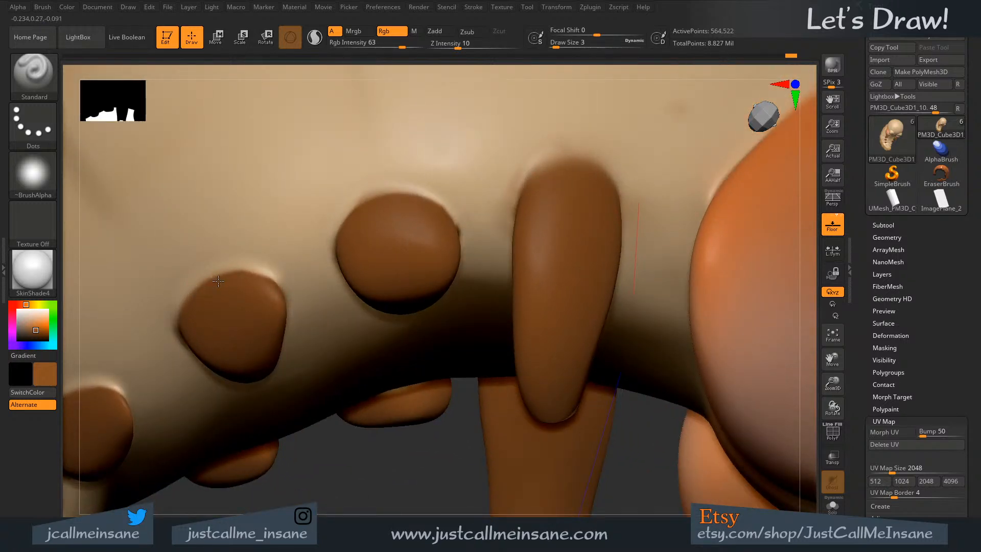
pyautogui.moveTo(281, 252); pyautogui.dragTo(240, 266, button='right')
pyautogui.moveTo(214, 267); pyautogui.dragTo(290, 256)
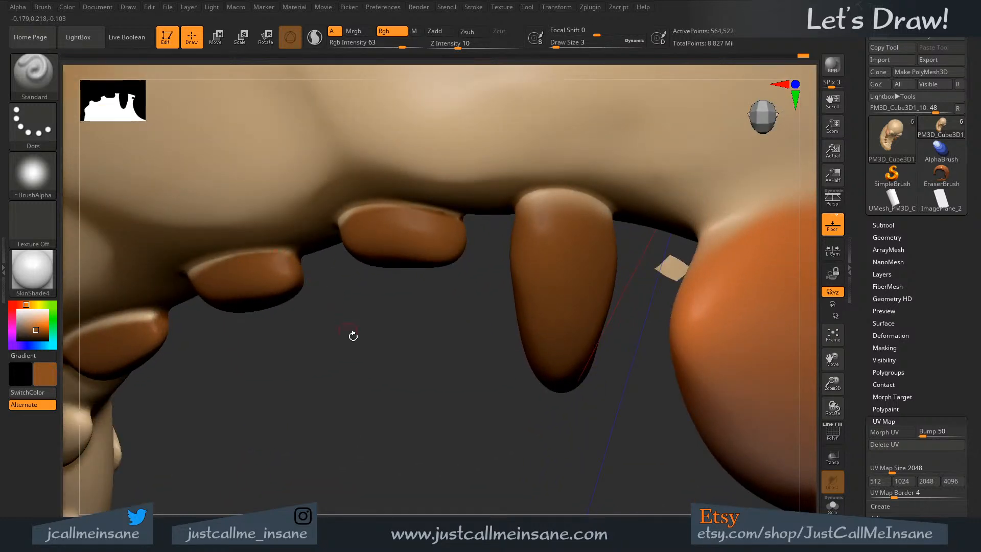
pyautogui.moveTo(352, 335); pyautogui.dragTo(338, 215, button='right')
pyautogui.moveTo(343, 224)
pyautogui.mouseDown()
pyautogui.moveTo(388, 204)
pyautogui.moveTo(442, 209)
pyautogui.mouseUp()
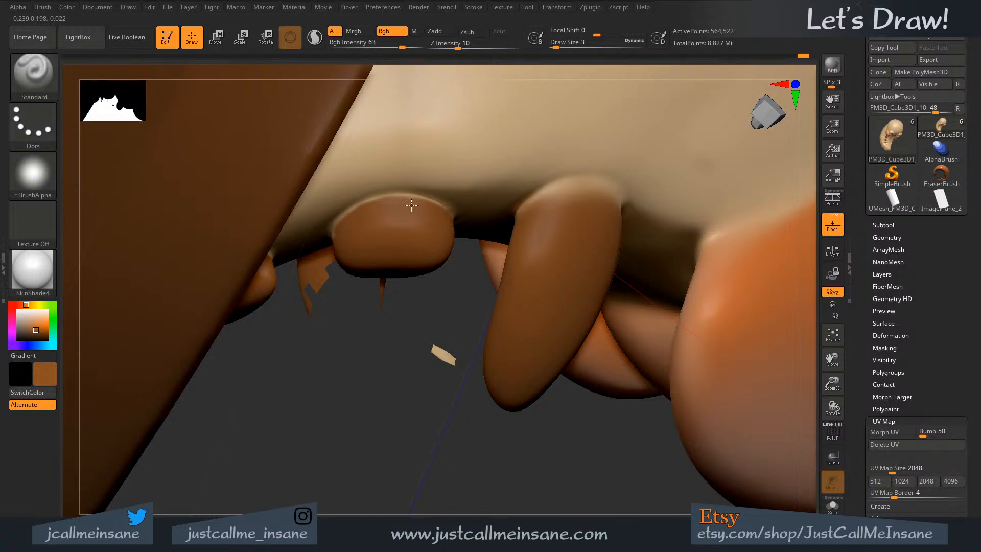
# - Extend the brown to the upper rim of the second foot nub behind the long leg
pyautogui.moveTo(342, 371); pyautogui.dragTo(324, 313, button='right')
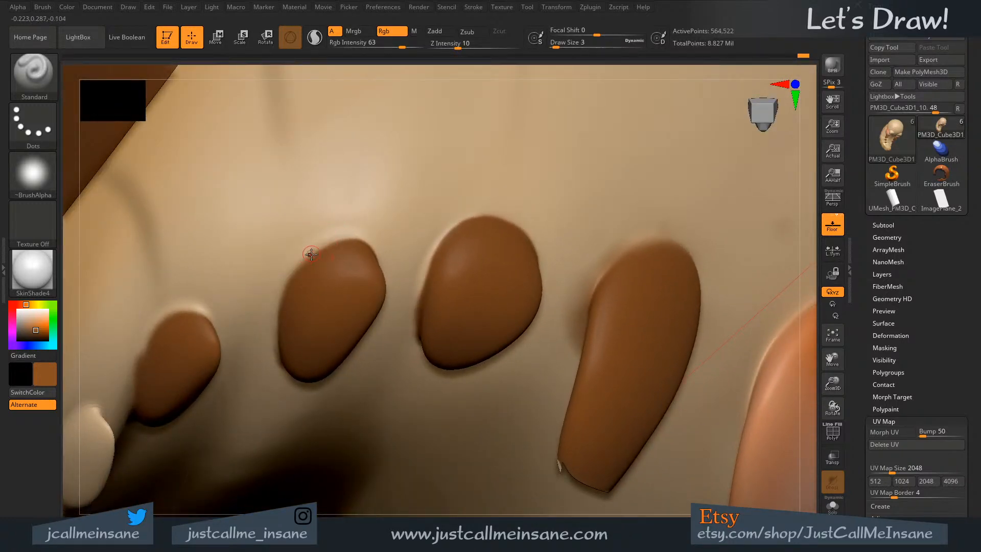
pyautogui.moveTo(311, 253)
pyautogui.mouseDown()
pyautogui.moveTo(353, 238)
pyautogui.moveTo(369, 244)
pyautogui.mouseUp()
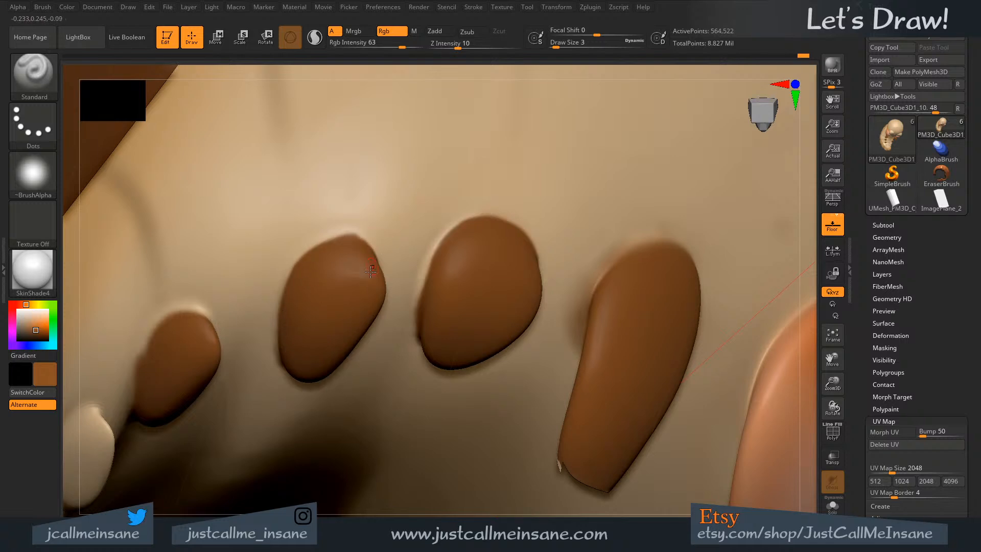
pyautogui.moveTo(362, 233); pyautogui.dragTo(337, 259, button='right')
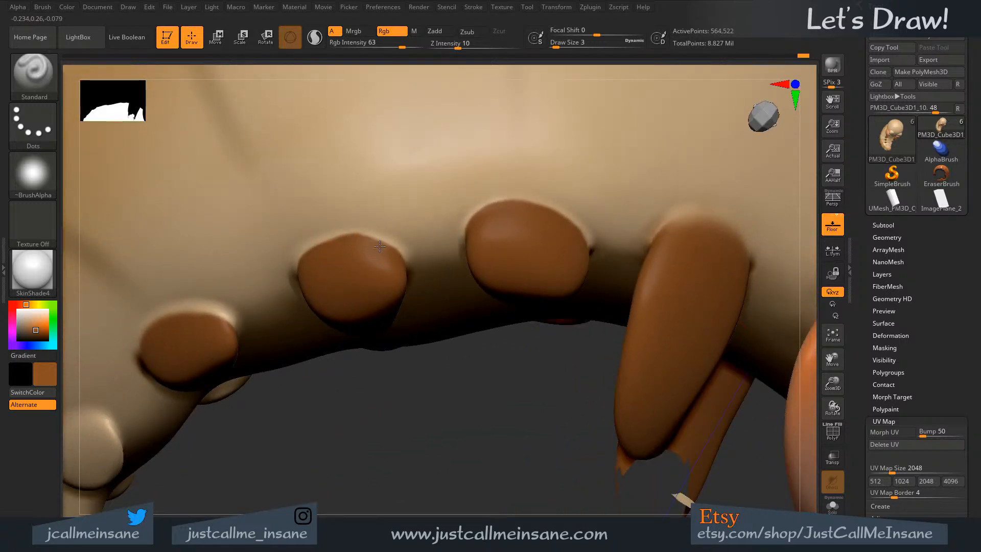
pyautogui.moveTo(314, 254); pyautogui.dragTo(356, 242)
pyautogui.moveTo(361, 297); pyautogui.dragTo(390, 270, button='right')
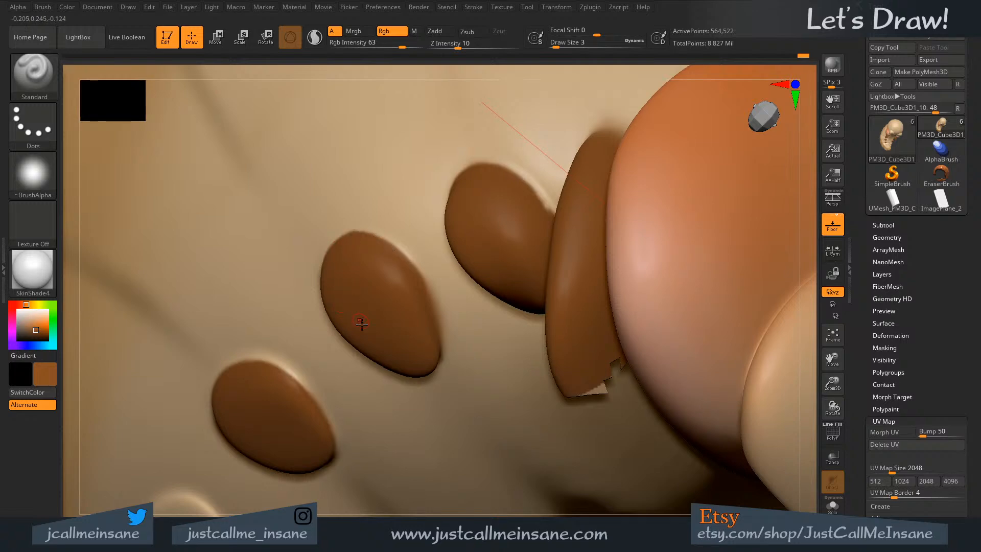
# - Refine the brown outline of the last painted foot nub, next to the unpainted ones
pyautogui.moveTo(372, 347); pyautogui.dragTo(323, 245, button='right')
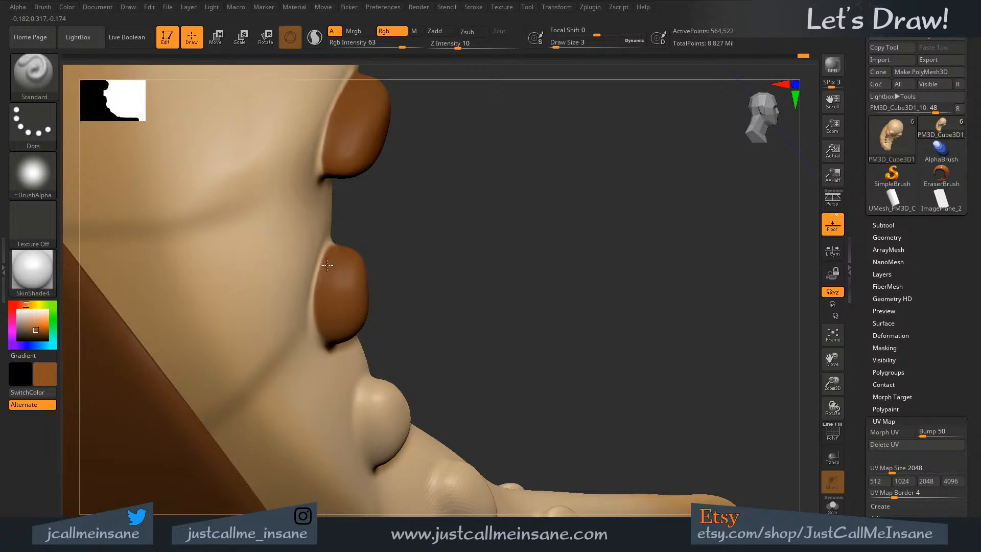
pyautogui.moveTo(414, 218); pyautogui.dragTo(348, 223, button='right')
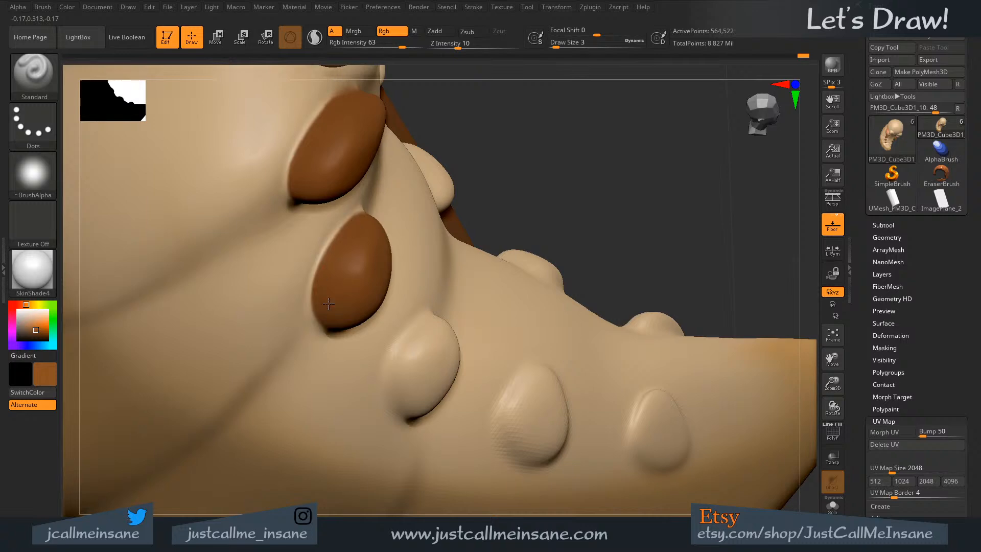
pyautogui.moveTo(377, 212); pyautogui.dragTo(367, 213, button='right')
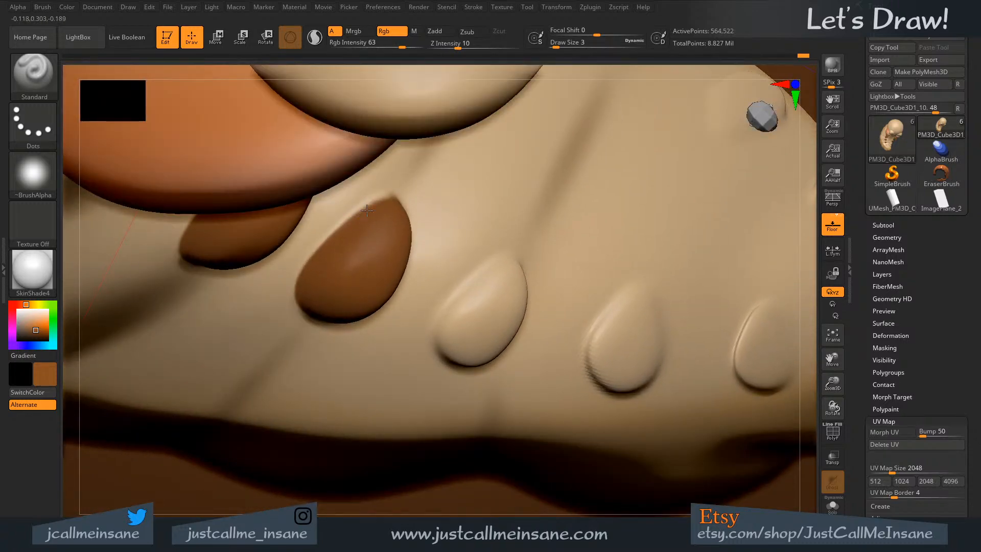
pyautogui.moveTo(371, 247); pyautogui.dragTo(388, 227, button='right')
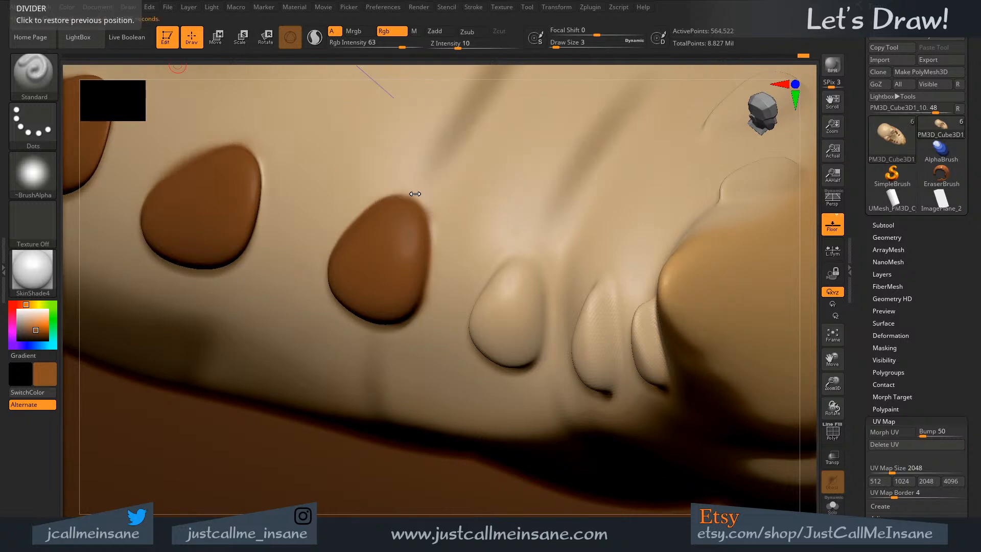
# - Paint the next beige foot nub brown with draw size 7 and Rgb Intensity 100
pyautogui.moveTo(510, 290); pyautogui.dragTo(511, 349)
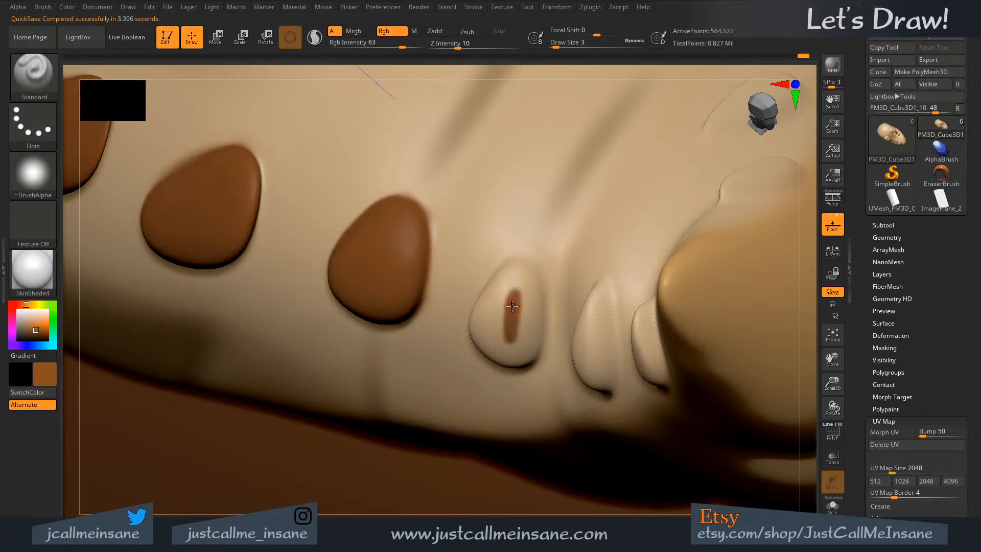
pyautogui.press('s')
pyautogui.moveTo(514, 309); pyautogui.dragTo(512, 309)
pyautogui.moveTo(402, 44); pyautogui.dragTo(432, 44)
pyautogui.moveTo(504, 316)
pyautogui.mouseDown()
pyautogui.moveTo(511, 286)
pyautogui.moveTo(498, 340)
pyautogui.moveTo(523, 301)
pyautogui.moveTo(524, 336)
pyautogui.mouseUp()
pyautogui.moveTo(526, 281)
pyautogui.mouseDown()
pyautogui.moveTo(534, 352)
pyautogui.moveTo(535, 290)
pyautogui.moveTo(523, 273)
pyautogui.moveTo(501, 293)
pyautogui.mouseUp()
pyautogui.moveTo(498, 299); pyautogui.dragTo(517, 315, button='right')
pyautogui.moveTo(466, 296)
pyautogui.mouseDown()
pyautogui.moveTo(455, 312)
pyautogui.moveTo(491, 266)
pyautogui.moveTo(444, 327)
pyautogui.moveTo(488, 293)
pyautogui.moveTo(470, 325)
pyautogui.mouseUp()
# - Cover the remaining beige patch on that nub's lower outer side with brown
pyautogui.moveTo(470, 326); pyautogui.dragTo(501, 272, button='right')
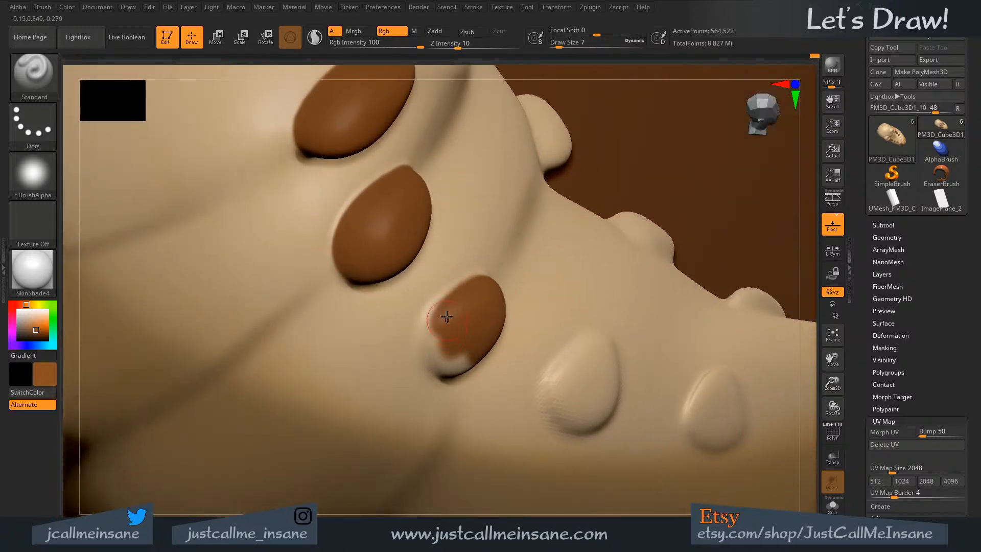
pyautogui.moveTo(446, 315)
pyautogui.mouseDown()
pyautogui.moveTo(428, 332)
pyautogui.moveTo(451, 352)
pyautogui.moveTo(455, 345)
pyautogui.mouseUp()
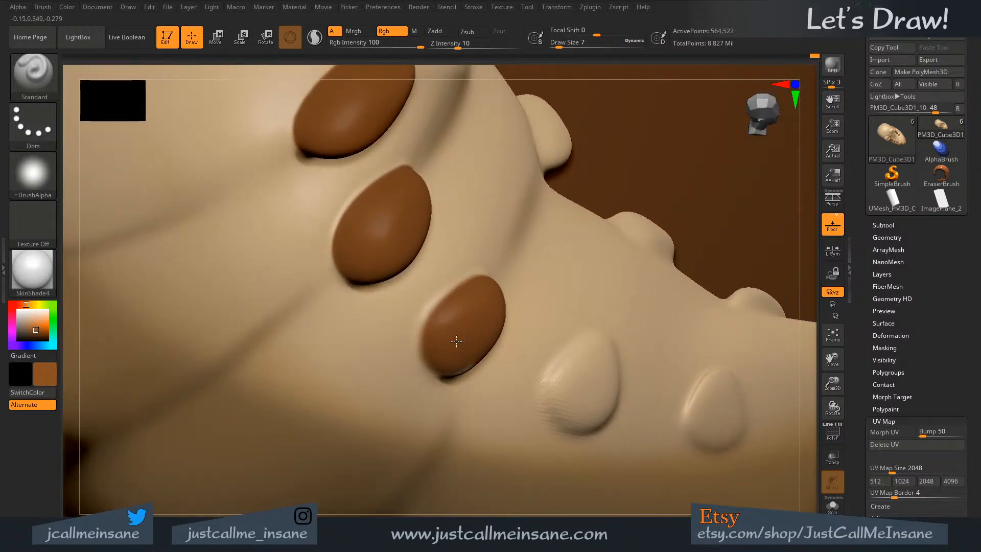
pyautogui.moveTo(458, 313)
pyautogui.mouseDown(button='right')
pyautogui.moveTo(455, 243)
pyautogui.moveTo(444, 245)
pyautogui.mouseUp(button='right')
pyautogui.moveTo(432, 364)
pyautogui.mouseDown()
pyautogui.moveTo(482, 372)
pyautogui.moveTo(438, 361)
pyautogui.mouseUp()
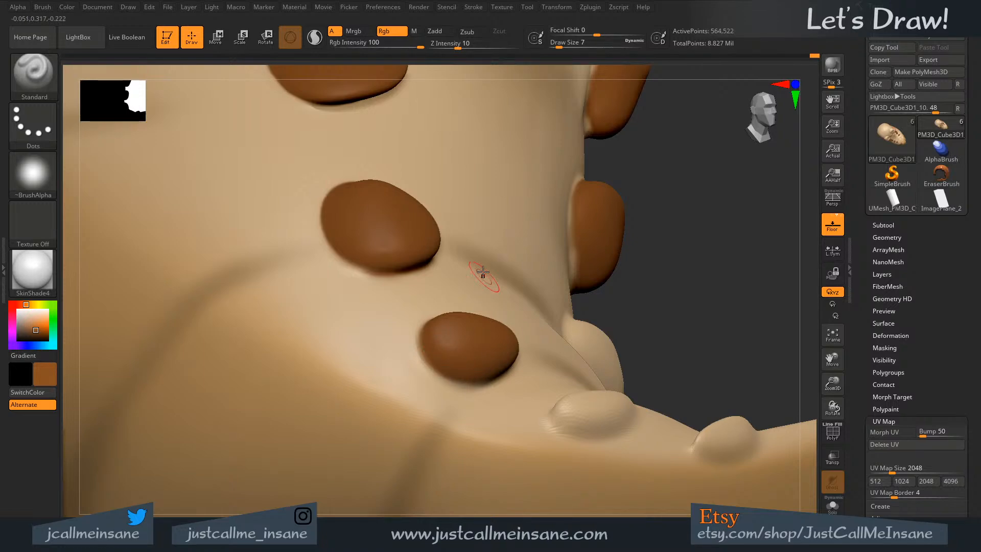
pyautogui.moveTo(481, 289)
pyautogui.mouseDown(button='right')
pyautogui.moveTo(502, 339)
pyautogui.moveTo(530, 366)
pyautogui.moveTo(478, 417)
pyautogui.mouseUp(button='right')
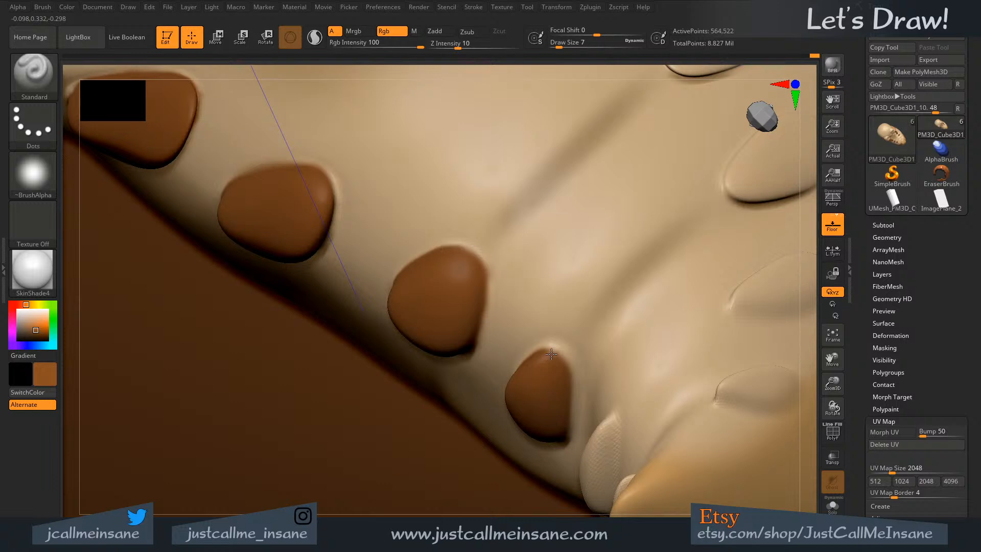
# - Set the draw size to 3 and sharpen the brown upper edge of the newly painted nub
pyautogui.press('s')
pyautogui.moveTo(554, 360); pyautogui.dragTo(549, 359)
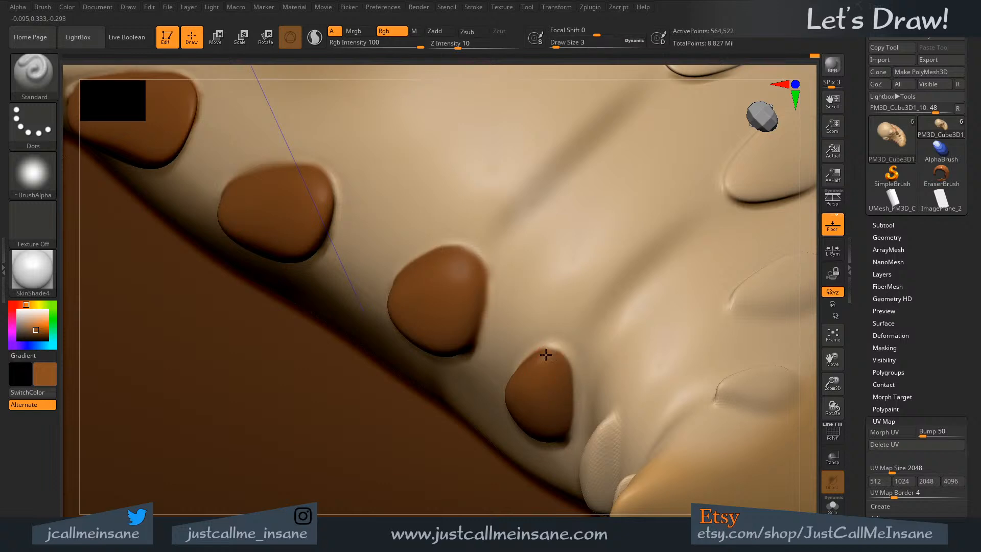
pyautogui.moveTo(552, 365); pyautogui.dragTo(569, 394, button='right')
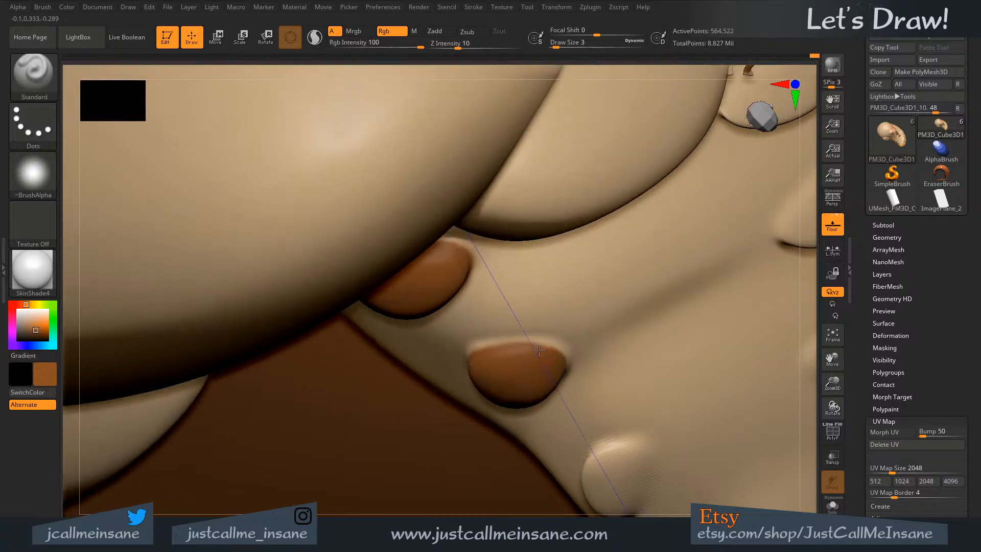
pyautogui.moveTo(531, 348); pyautogui.dragTo(573, 328, button='right')
# - Clean the nub's edge with the sampled beige skin colour and resample the brown to finish its outline
pyautogui.press('c')
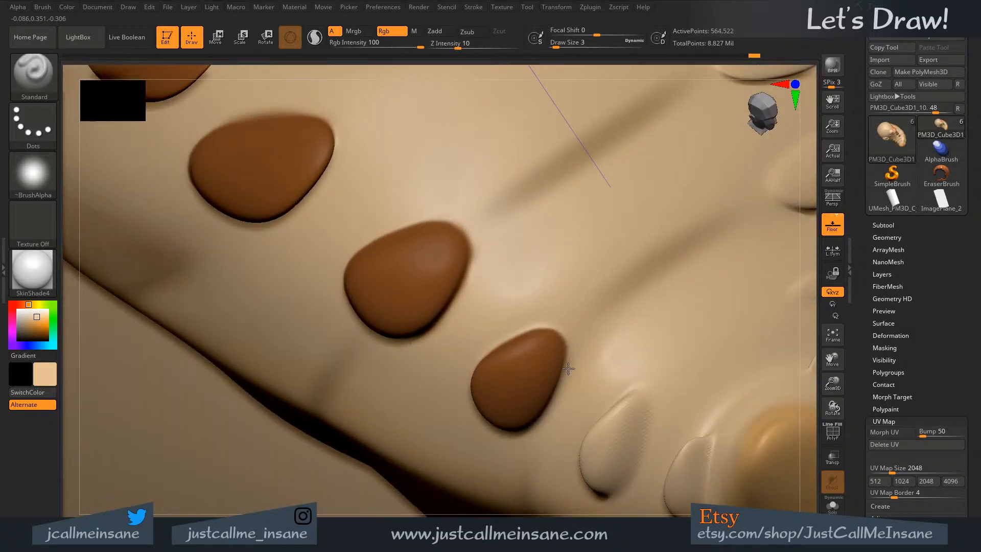
pyautogui.press('c')
pyautogui.moveTo(554, 346); pyautogui.dragTo(561, 379, button='right')
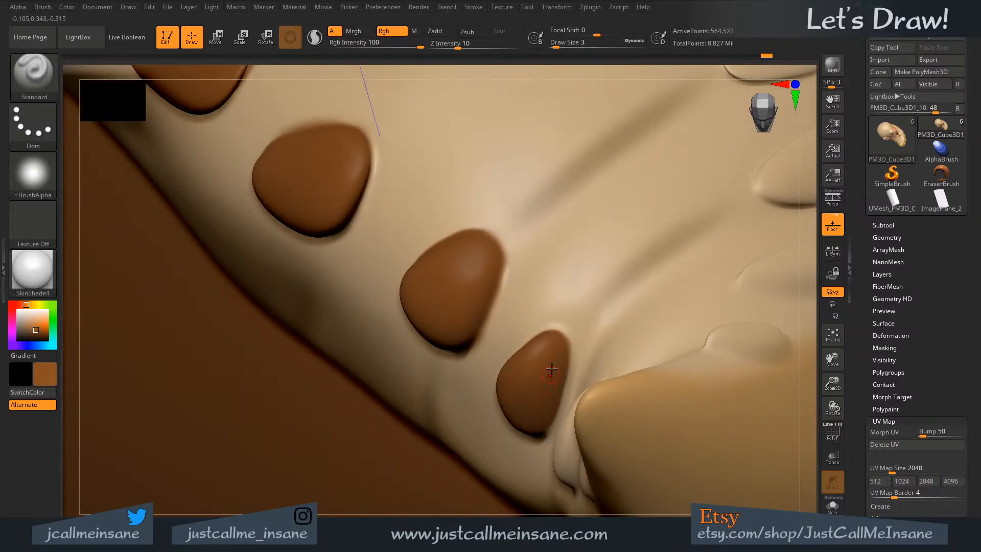
pyautogui.moveTo(562, 337)
pyautogui.mouseDown(button='right')
pyautogui.moveTo(567, 287)
pyautogui.moveTo(544, 418)
pyautogui.mouseUp(button='right')
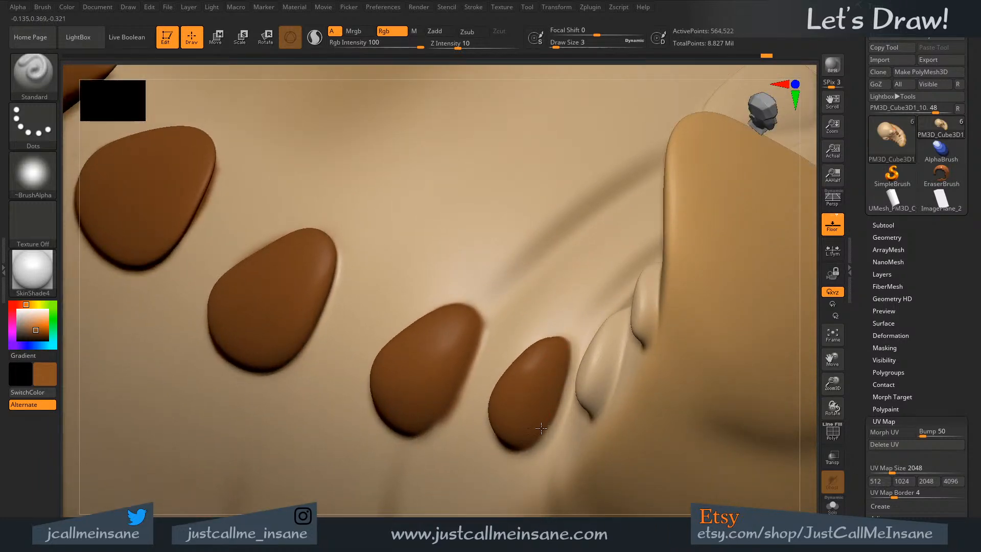
# - Fill the first unpainted foot nub on the grub's opposite side with brown, using draw size 12
pyautogui.moveTo(557, 267)
pyautogui.mouseDown(button='right')
pyautogui.moveTo(490, 309)
pyautogui.moveTo(339, 484)
pyautogui.moveTo(542, 291)
pyautogui.moveTo(543, 307)
pyautogui.moveTo(564, 300)
pyautogui.moveTo(553, 258)
pyautogui.mouseUp(button='right')
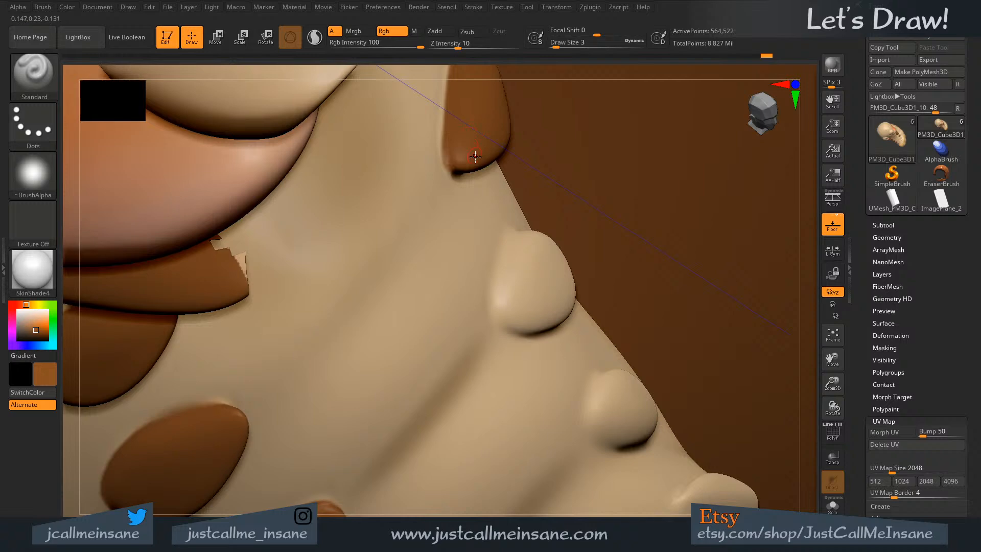
pyautogui.keyDown('alt'); pyautogui.moveTo(439, 283); pyautogui.dragTo(352, 356, button='right'); pyautogui.keyUp('alt')
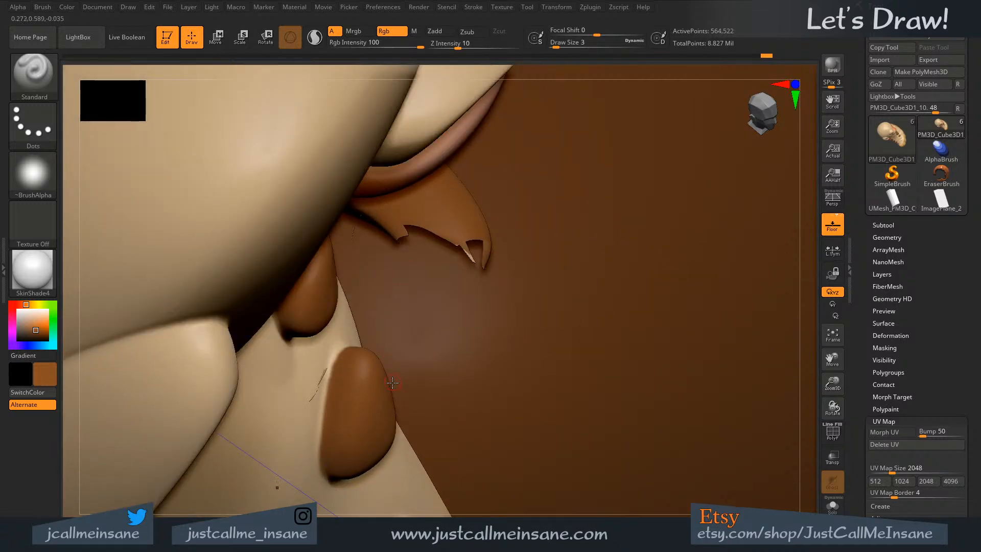
pyautogui.moveTo(392, 383); pyautogui.dragTo(197, 328, button='right')
pyautogui.moveTo(223, 388)
pyautogui.mouseDown(button='right')
pyautogui.moveTo(326, 318)
pyautogui.moveTo(400, 245)
pyautogui.moveTo(269, 324)
pyautogui.mouseUp(button='right')
pyautogui.moveTo(269, 324)
pyautogui.mouseDown()
pyautogui.moveTo(267, 338)
pyautogui.moveTo(284, 300)
pyautogui.moveTo(268, 325)
pyautogui.mouseUp()
pyautogui.press('s')
pyautogui.click(264, 329)
pyautogui.press('s')
pyautogui.moveTo(268, 325)
pyautogui.mouseDown(button='right')
pyautogui.moveTo(299, 318)
pyautogui.moveTo(240, 322)
pyautogui.moveTo(250, 312)
pyautogui.mouseUp(button='right')
pyautogui.moveTo(251, 312)
pyautogui.mouseDown()
pyautogui.moveTo(216, 353)
pyautogui.moveTo(245, 345)
pyautogui.moveTo(256, 316)
pyautogui.mouseUp()
pyautogui.moveTo(268, 317); pyautogui.dragTo(252, 331, button='right')
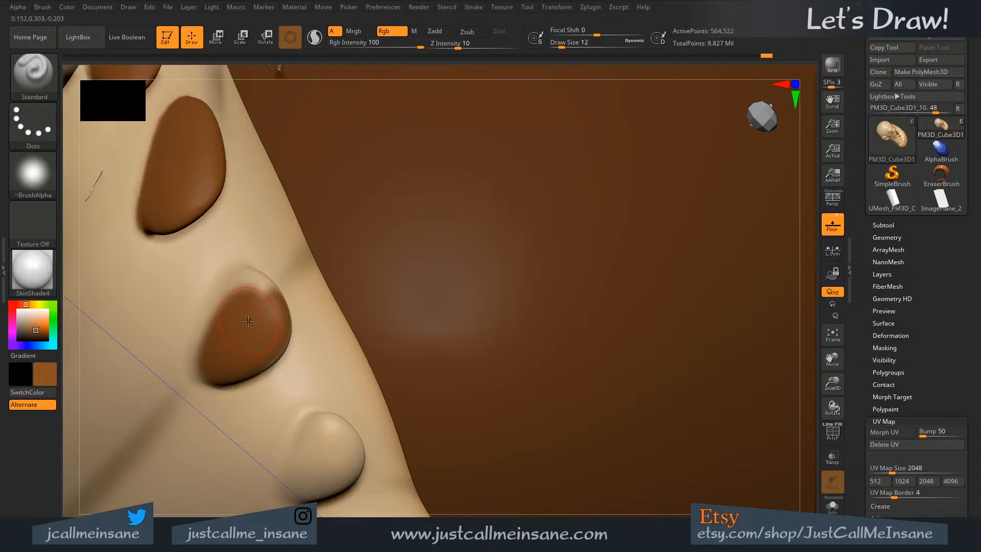
# - Set the draw size to 5 and paint the remaining beige at the top of that nub brown
pyautogui.press('s')
pyautogui.click(242, 321)
pyautogui.moveTo(228, 297)
pyautogui.mouseDown()
pyautogui.moveTo(203, 358)
pyautogui.moveTo(220, 293)
pyautogui.moveTo(235, 301)
pyautogui.mouseUp()
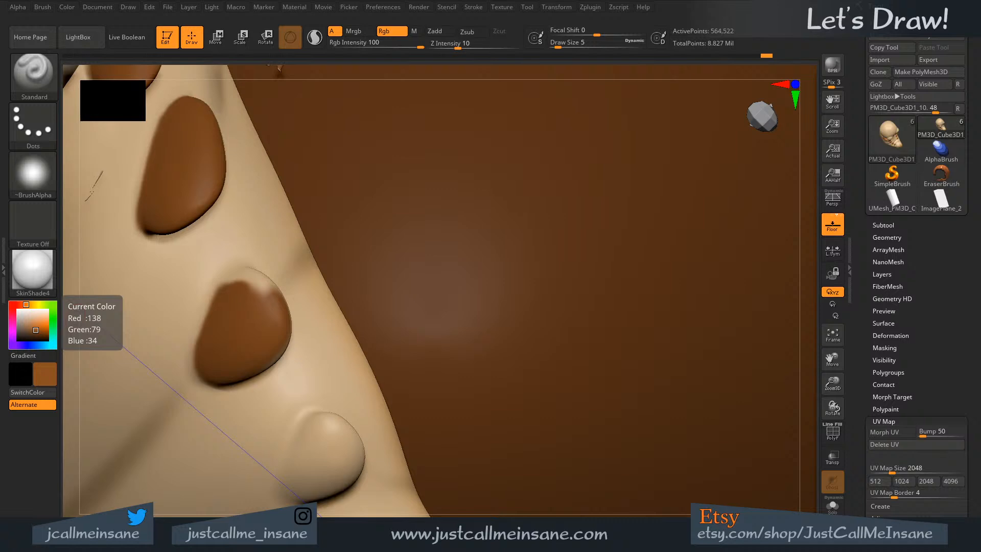
pyautogui.moveTo(261, 309)
pyautogui.mouseDown()
pyautogui.moveTo(258, 282)
pyautogui.moveTo(226, 297)
pyautogui.moveTo(206, 332)
pyautogui.mouseUp()
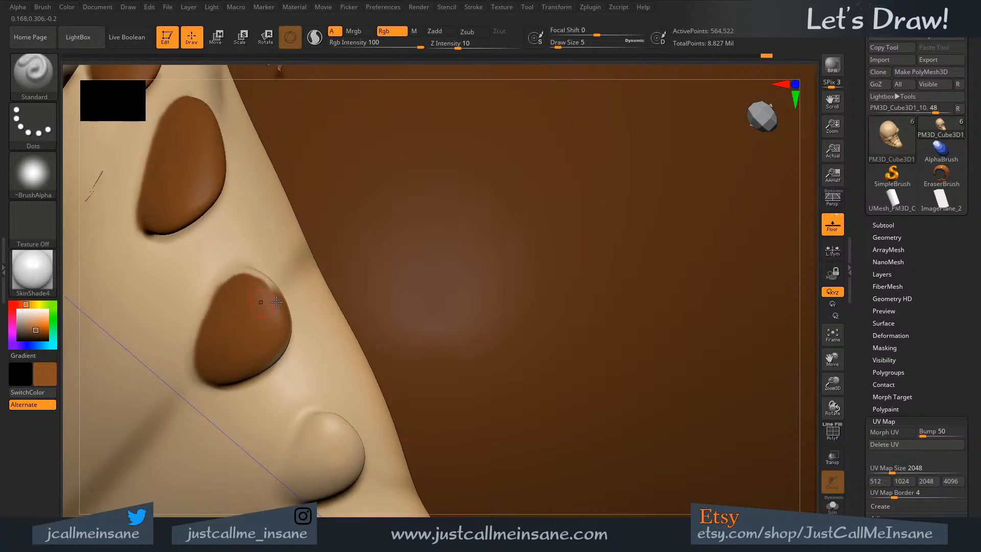
# - Extend the brown around the rim of the same nub from several angles
pyautogui.moveTo(260, 302); pyautogui.dragTo(376, 299, button='right')
pyautogui.moveTo(376, 299)
pyautogui.mouseDown()
pyautogui.moveTo(375, 281)
pyautogui.moveTo(409, 286)
pyautogui.moveTo(400, 312)
pyautogui.moveTo(425, 302)
pyautogui.moveTo(415, 286)
pyautogui.moveTo(403, 291)
pyautogui.mouseUp()
pyautogui.moveTo(402, 291); pyautogui.dragTo(369, 287, button='right')
pyautogui.moveTo(369, 287)
pyautogui.mouseDown()
pyautogui.moveTo(358, 270)
pyautogui.moveTo(391, 266)
pyautogui.moveTo(419, 278)
pyautogui.moveTo(367, 264)
pyautogui.moveTo(416, 257)
pyautogui.moveTo(424, 286)
pyautogui.moveTo(413, 282)
pyautogui.mouseUp()
pyautogui.moveTo(399, 289); pyautogui.dragTo(436, 274, button='right')
pyautogui.moveTo(436, 273)
pyautogui.mouseDown()
pyautogui.moveTo(445, 346)
pyautogui.moveTo(430, 329)
pyautogui.moveTo(434, 315)
pyautogui.mouseUp()
pyautogui.moveTo(423, 320); pyautogui.dragTo(409, 309, button='right')
# - Touch up the nub's brown edge on the side facing the unpainted nubs and along its top
pyautogui.moveTo(432, 358)
pyautogui.mouseDown()
pyautogui.moveTo(436, 378)
pyautogui.moveTo(445, 367)
pyautogui.moveTo(423, 417)
pyautogui.moveTo(417, 368)
pyautogui.moveTo(428, 342)
pyautogui.mouseUp()
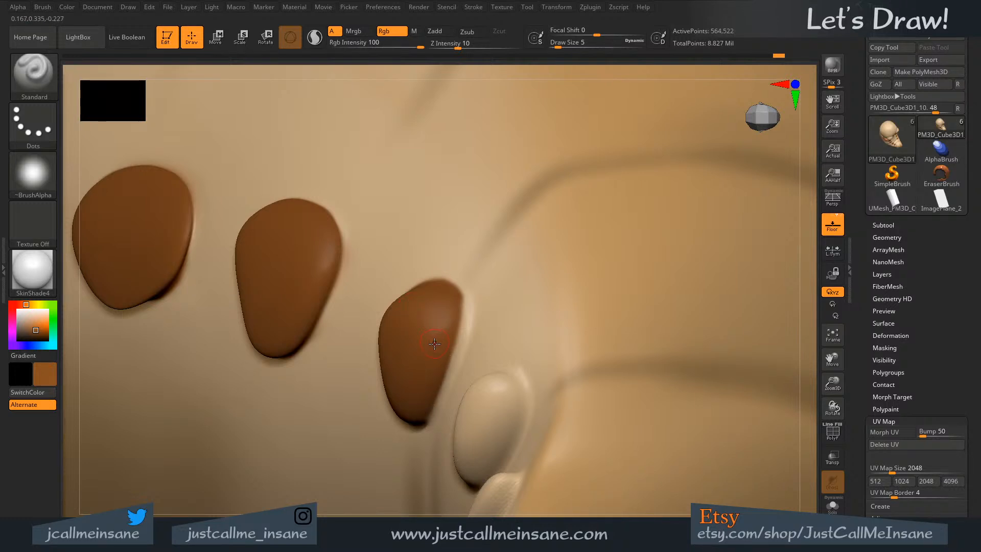
pyautogui.moveTo(457, 305)
pyautogui.mouseDown()
pyautogui.moveTo(440, 395)
pyautogui.moveTo(435, 386)
pyautogui.mouseUp()
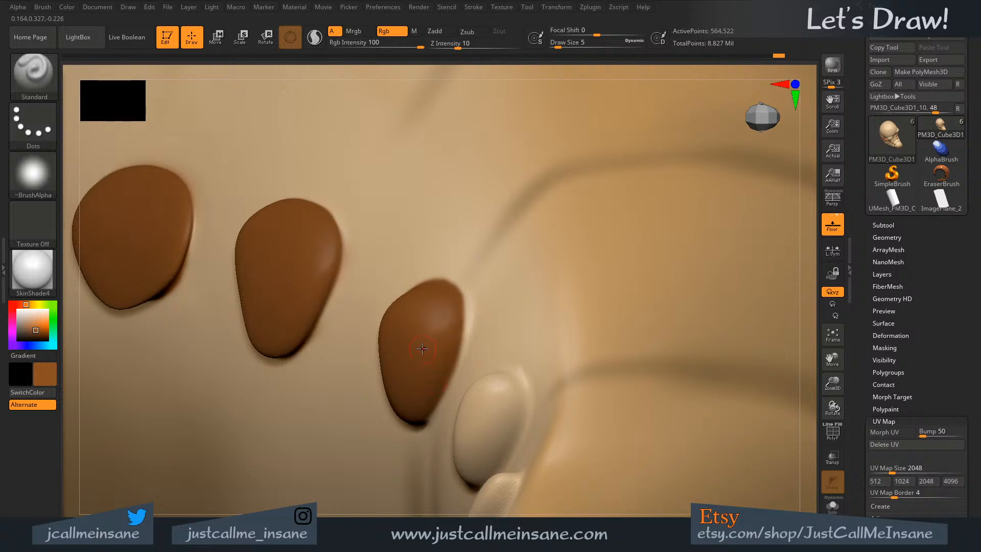
pyautogui.moveTo(431, 355); pyautogui.dragTo(414, 431, button='right')
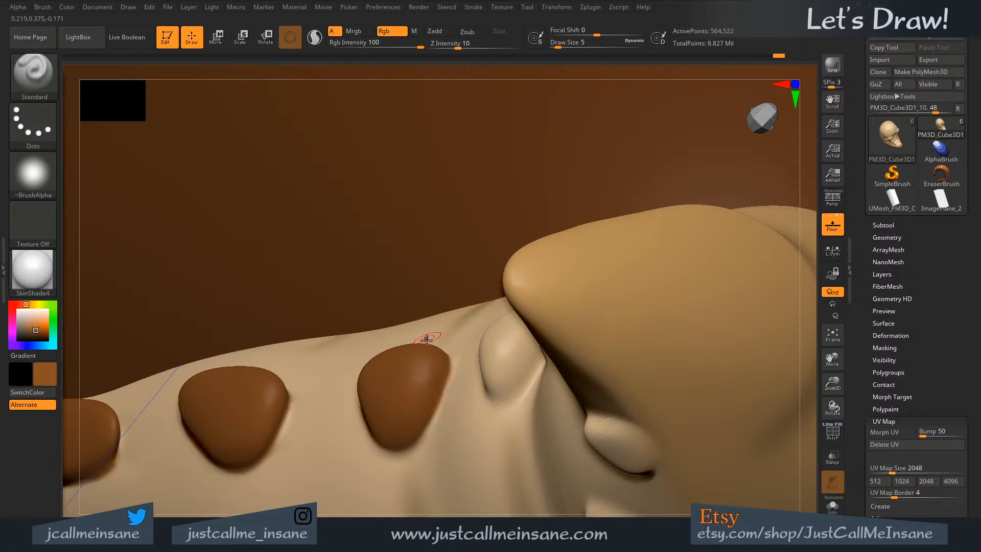
pyautogui.moveTo(429, 340); pyautogui.dragTo(431, 442, button='right')
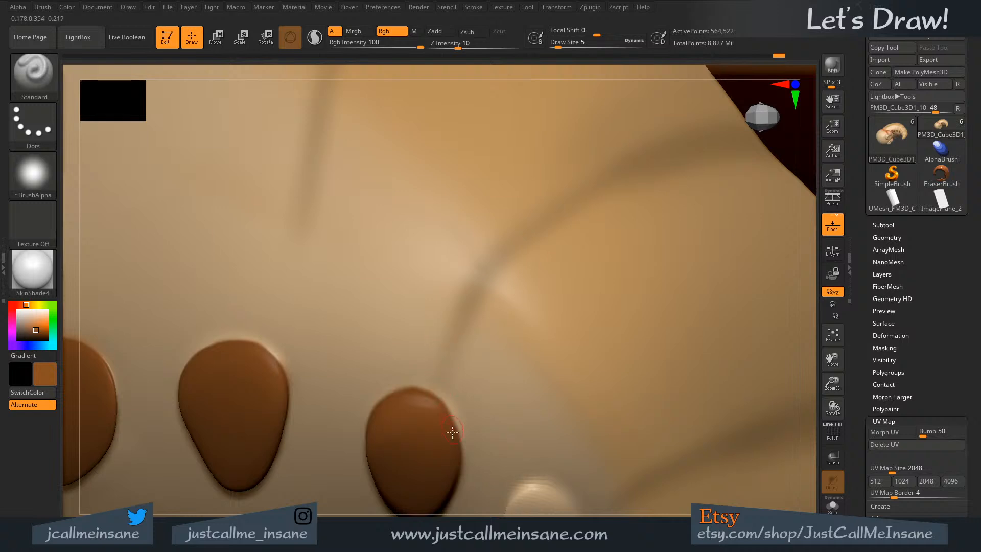
# - Paint the following beige foot nub in the row brown, covering its rim with draw size 5
pyautogui.moveTo(445, 335); pyautogui.dragTo(475, 332, button='right')
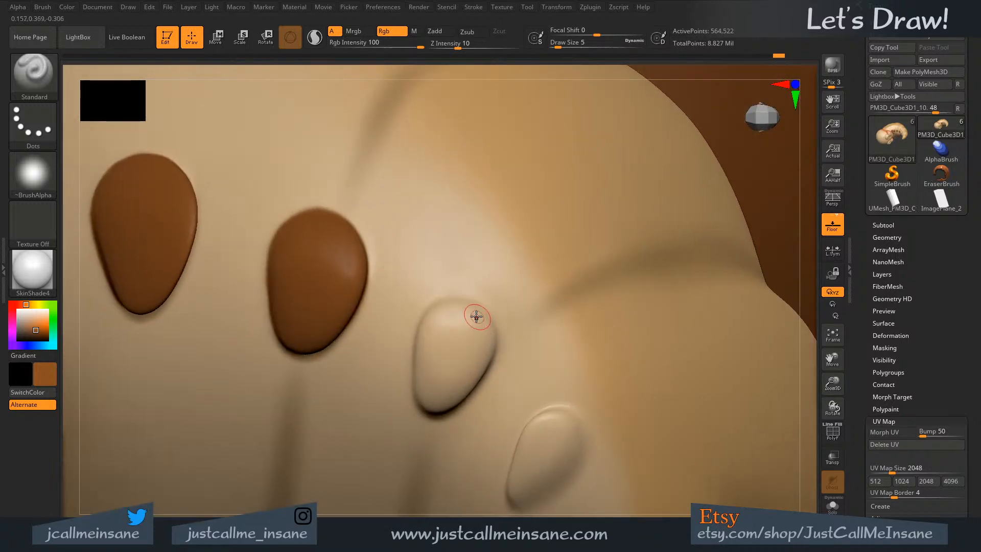
pyautogui.moveTo(429, 328)
pyautogui.mouseDown()
pyautogui.moveTo(457, 353)
pyautogui.moveTo(440, 380)
pyautogui.moveTo(467, 319)
pyautogui.moveTo(429, 350)
pyautogui.moveTo(427, 388)
pyautogui.moveTo(439, 393)
pyautogui.moveTo(449, 309)
pyautogui.moveTo(432, 319)
pyautogui.moveTo(486, 327)
pyautogui.moveTo(475, 364)
pyautogui.moveTo(431, 396)
pyautogui.moveTo(458, 387)
pyautogui.mouseUp()
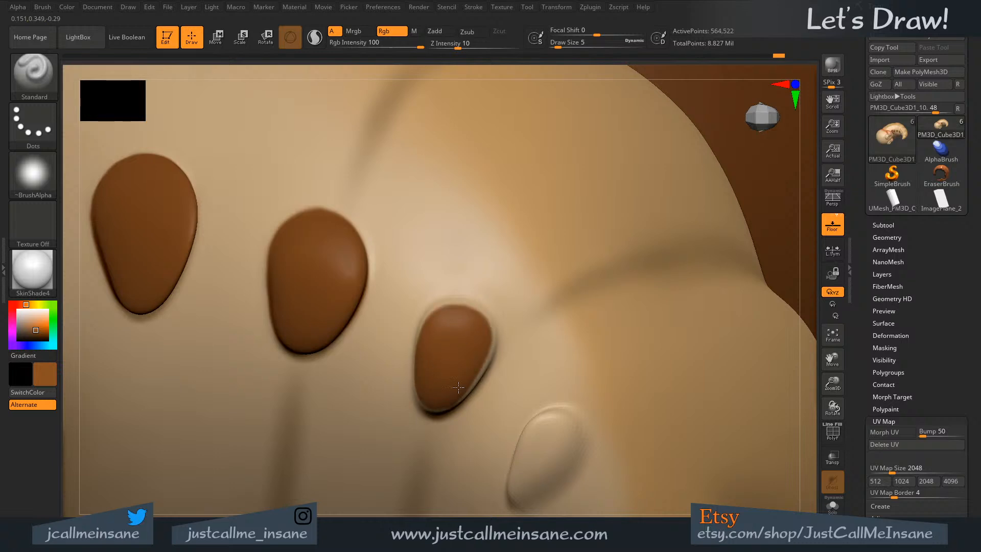
pyautogui.moveTo(435, 381); pyautogui.dragTo(473, 391, button='right')
pyautogui.moveTo(464, 309)
pyautogui.mouseDown()
pyautogui.moveTo(491, 347)
pyautogui.moveTo(461, 414)
pyautogui.moveTo(485, 380)
pyautogui.mouseUp()
pyautogui.moveTo(490, 349); pyautogui.dragTo(494, 349)
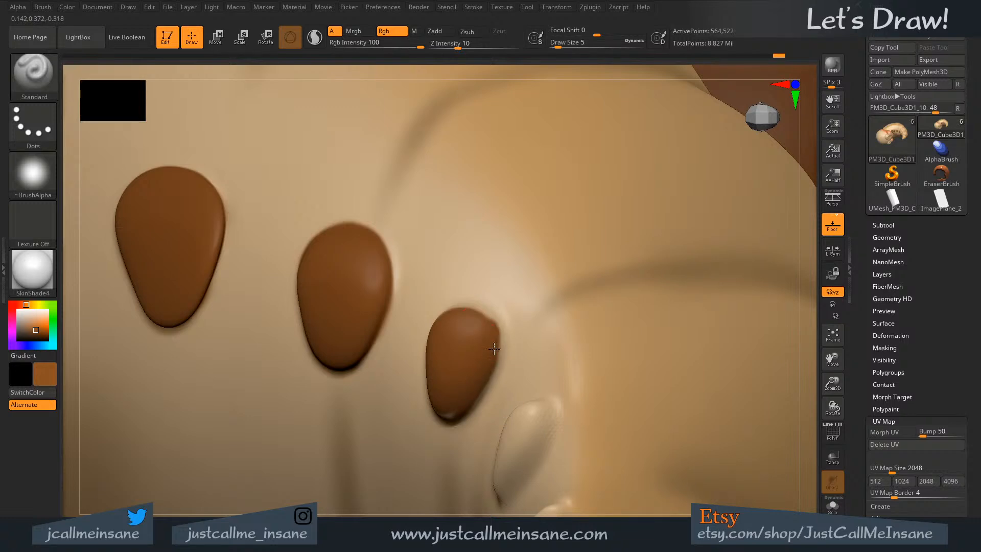
# - Touch up the brown rim of the last painted foot nub at its lower end and along its upper edge
pyautogui.moveTo(457, 363); pyautogui.dragTo(450, 301, button='right')
pyautogui.moveTo(446, 412); pyautogui.dragTo(433, 411)
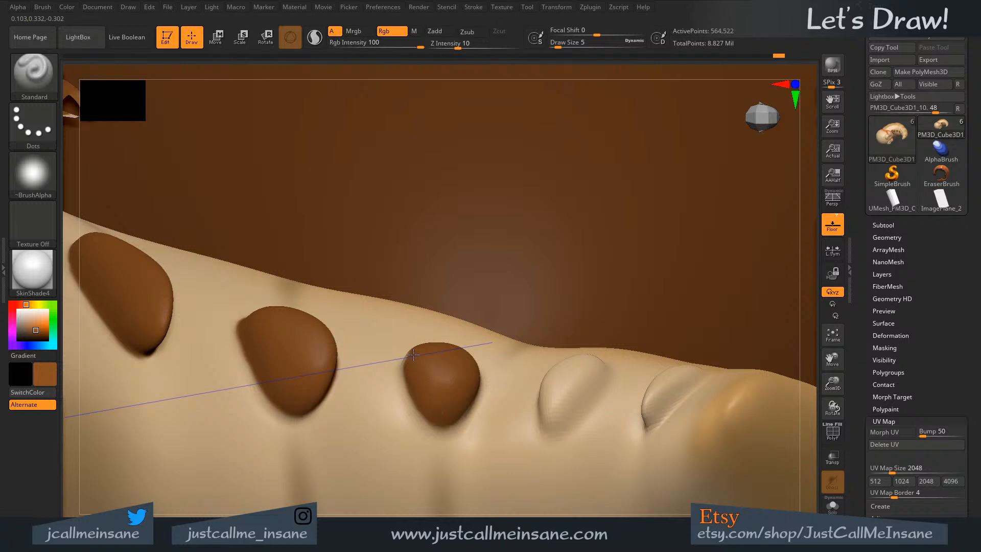
pyautogui.moveTo(423, 335); pyautogui.dragTo(436, 396, button='right')
pyautogui.moveTo(435, 393)
pyautogui.mouseDown()
pyautogui.moveTo(439, 412)
pyautogui.moveTo(455, 375)
pyautogui.mouseUp()
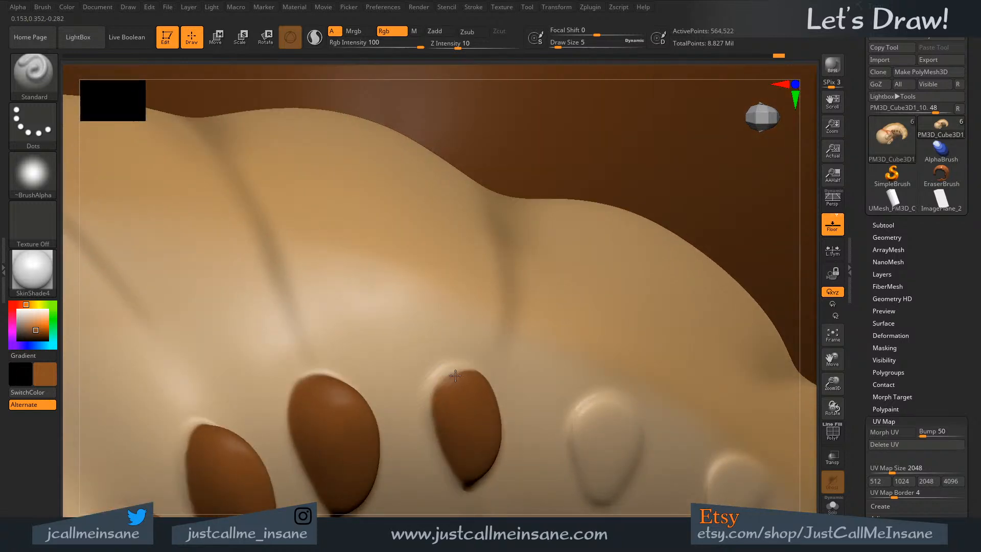
pyautogui.moveTo(448, 396); pyautogui.dragTo(451, 360, button='right')
pyautogui.moveTo(453, 365)
pyautogui.mouseDown()
pyautogui.moveTo(438, 374)
pyautogui.moveTo(435, 398)
pyautogui.mouseUp()
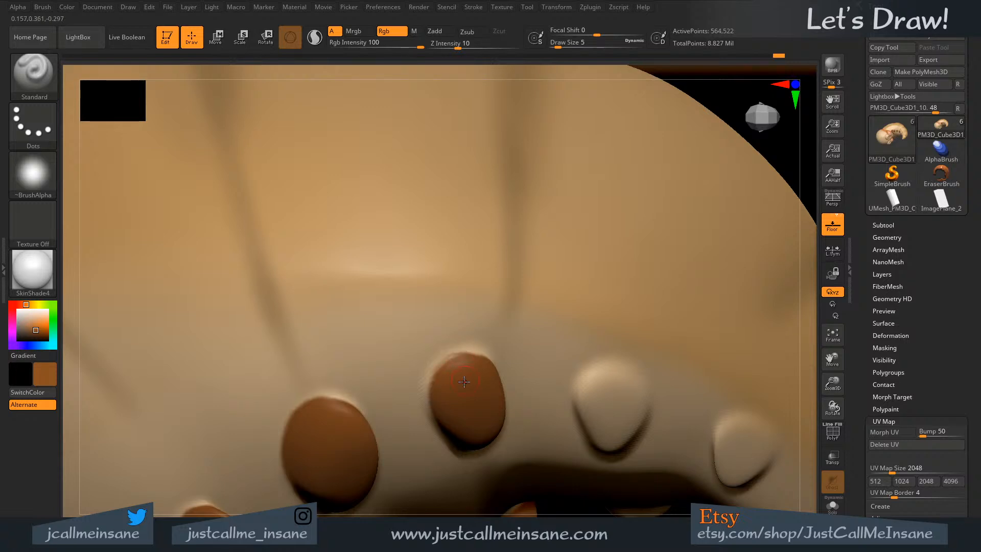
# - Refine the brown upper edges of that nub and the neighbouring painted nub
pyautogui.moveTo(464, 382); pyautogui.dragTo(473, 363, button='right')
pyautogui.moveTo(474, 362)
pyautogui.mouseDown()
pyautogui.moveTo(528, 398)
pyautogui.moveTo(476, 360)
pyautogui.mouseUp()
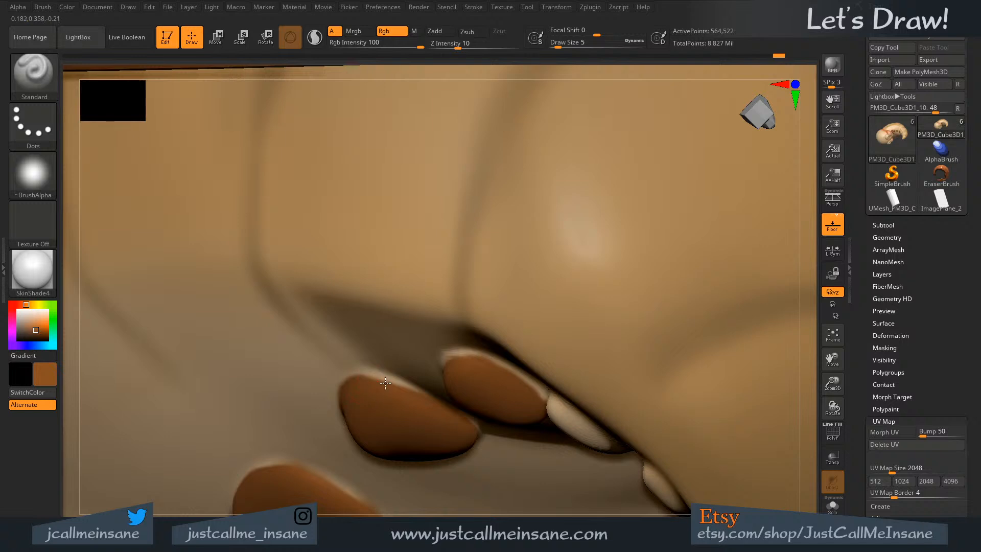
pyautogui.moveTo(385, 383); pyautogui.dragTo(411, 391)
pyautogui.moveTo(529, 386); pyautogui.dragTo(526, 341, button='right')
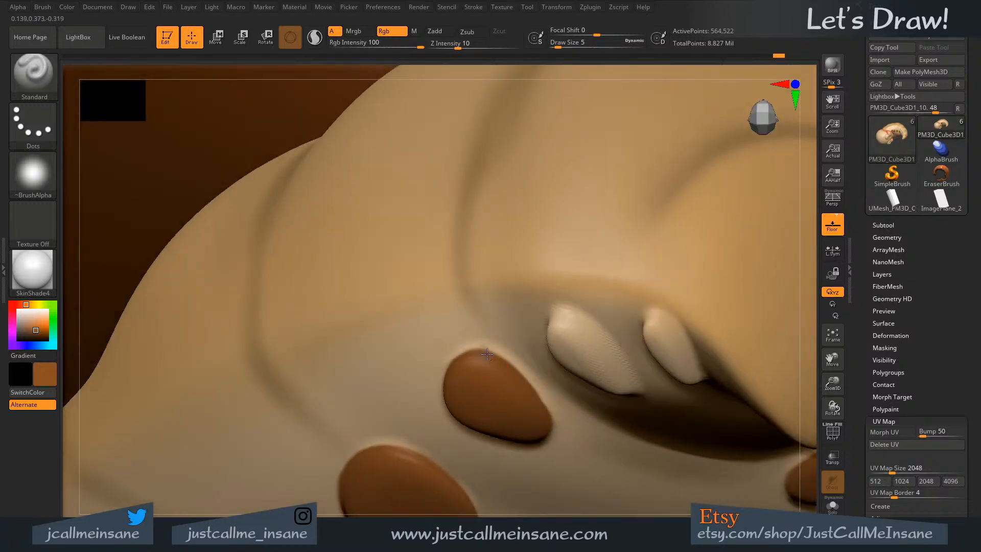
pyautogui.moveTo(513, 371); pyautogui.dragTo(550, 423)
# - Paint the following beige foot nub toward the tail brown, covering its centre and outer edge
pyautogui.moveTo(577, 366); pyautogui.dragTo(604, 284, button='right')
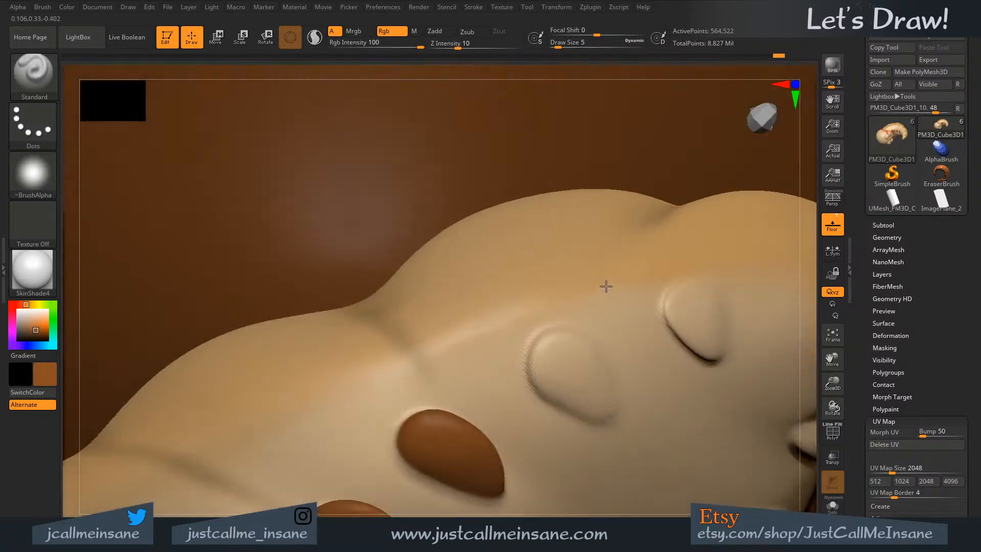
pyautogui.moveTo(574, 372); pyautogui.dragTo(583, 399)
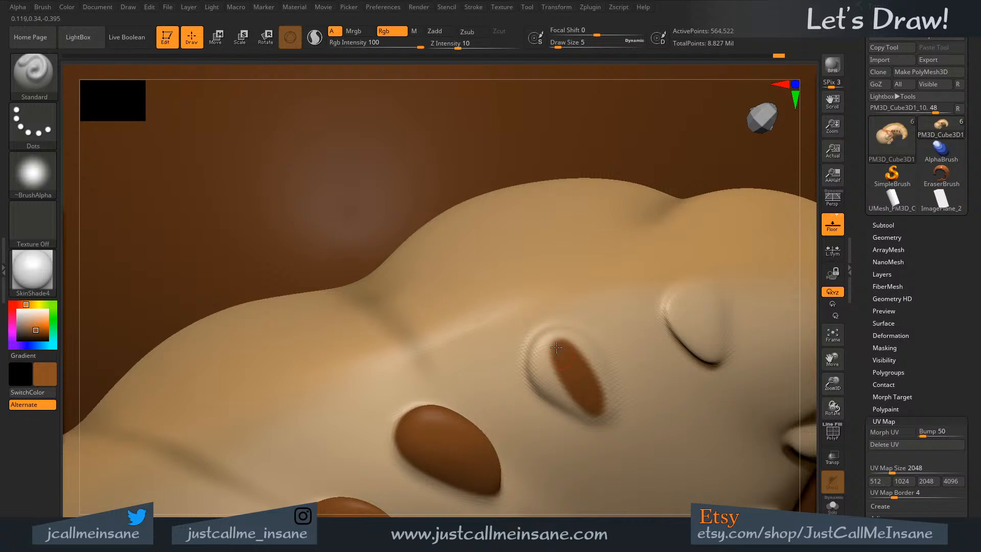
pyautogui.moveTo(549, 348)
pyautogui.mouseDown()
pyautogui.moveTo(544, 378)
pyautogui.moveTo(537, 360)
pyautogui.moveTo(578, 401)
pyautogui.moveTo(603, 360)
pyautogui.moveTo(587, 342)
pyautogui.moveTo(552, 340)
pyautogui.moveTo(590, 361)
pyautogui.mouseUp()
pyautogui.moveTo(561, 351); pyautogui.dragTo(534, 333, button='right')
pyautogui.moveTo(535, 333)
pyautogui.mouseDown()
pyautogui.moveTo(524, 370)
pyautogui.moveTo(555, 328)
pyautogui.mouseUp()
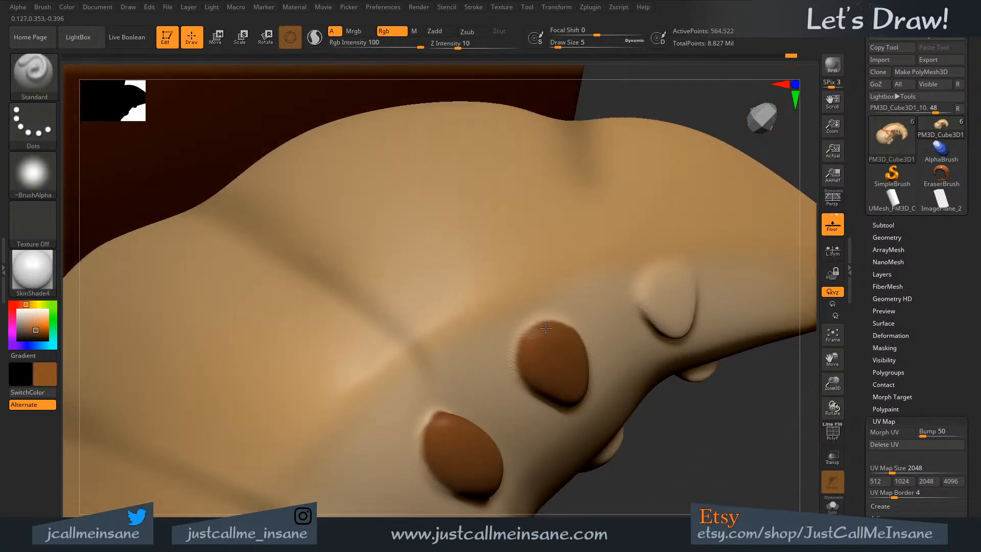
# - Extend the brown over the rim of the newly painted nub from the front and side
pyautogui.moveTo(546, 327); pyautogui.dragTo(561, 326, button='right')
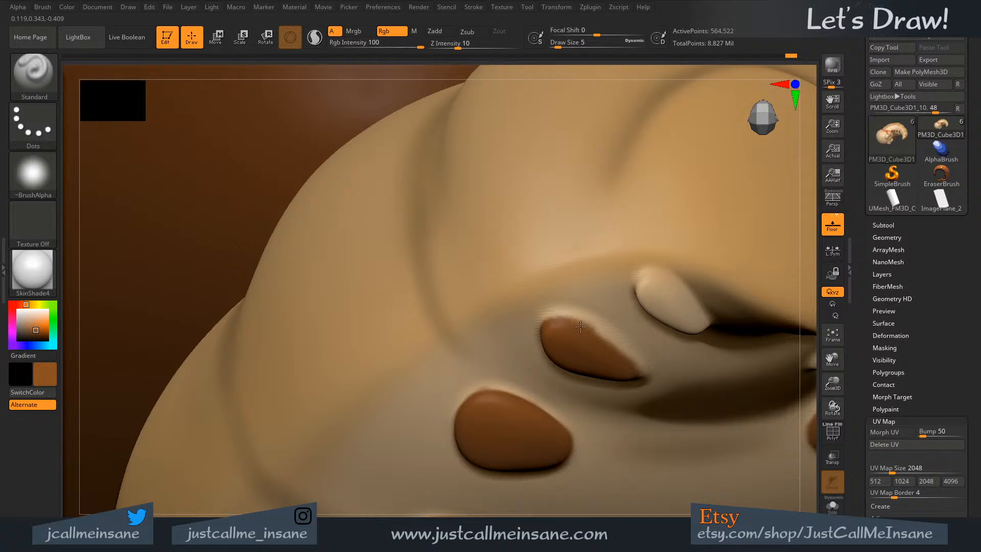
pyautogui.moveTo(581, 326)
pyautogui.mouseDown()
pyautogui.moveTo(638, 368)
pyautogui.moveTo(546, 324)
pyautogui.mouseUp()
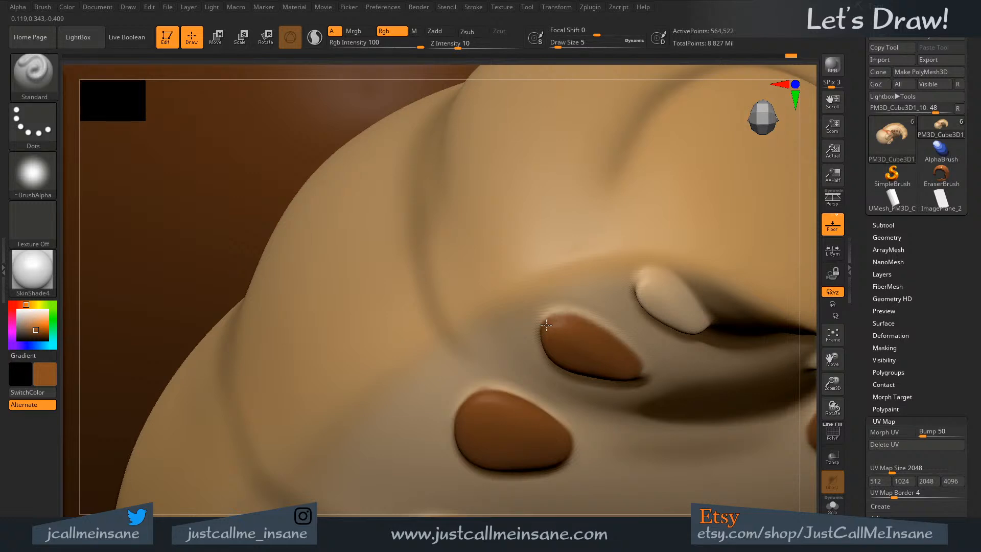
pyautogui.moveTo(592, 337)
pyautogui.mouseDown(button='right')
pyautogui.moveTo(541, 341)
pyautogui.moveTo(521, 327)
pyautogui.moveTo(513, 337)
pyautogui.mouseUp(button='right')
pyautogui.moveTo(515, 348); pyautogui.dragTo(513, 350)
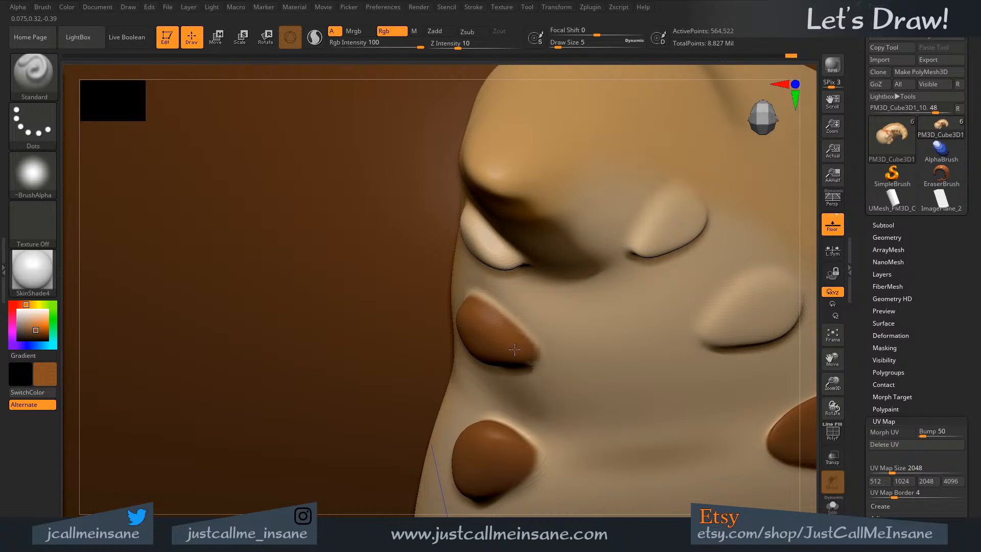
pyautogui.moveTo(504, 335); pyautogui.dragTo(439, 305, button='right')
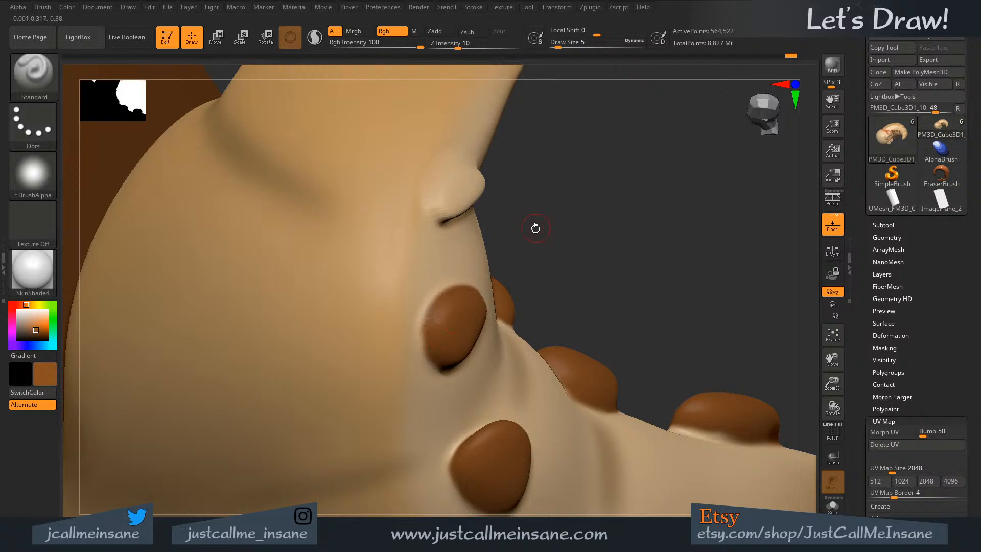
# - Set the draw size to 2 and refine the inner tip of the same nub in brown
pyautogui.moveTo(537, 225)
pyautogui.mouseDown(button='right')
pyautogui.moveTo(469, 332)
pyautogui.moveTo(400, 350)
pyautogui.mouseUp(button='right')
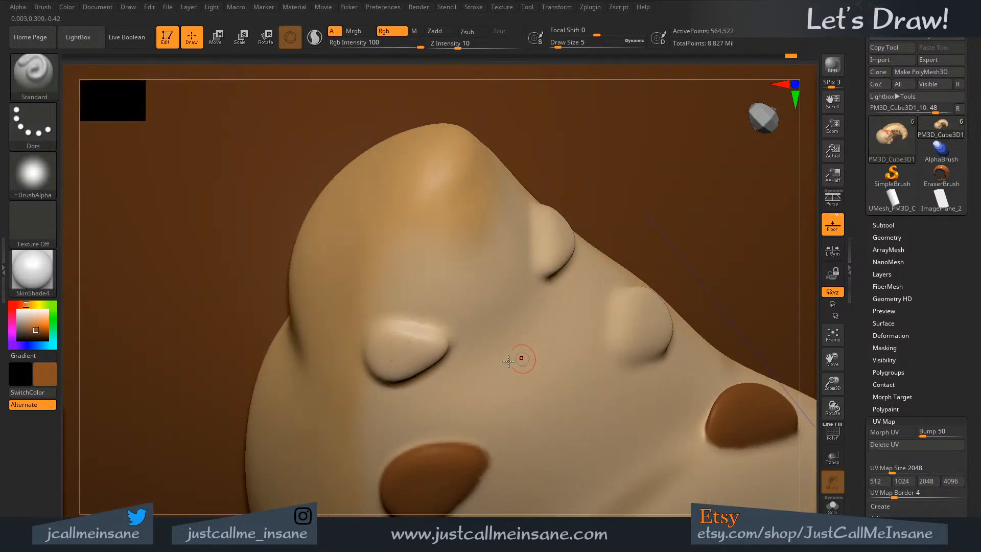
pyautogui.write('s2')
pyautogui.press('Return')
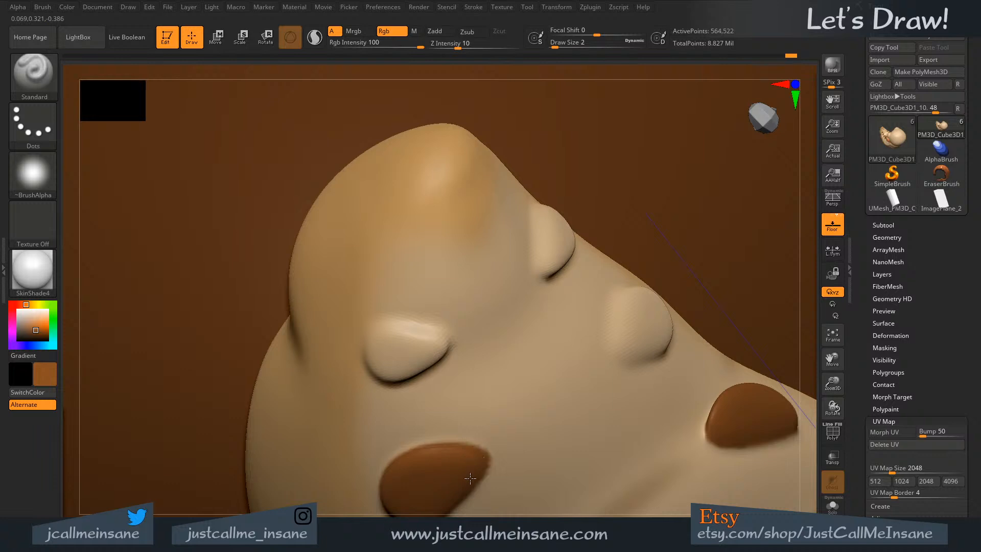
pyautogui.moveTo(470, 478); pyautogui.dragTo(474, 419, button='right')
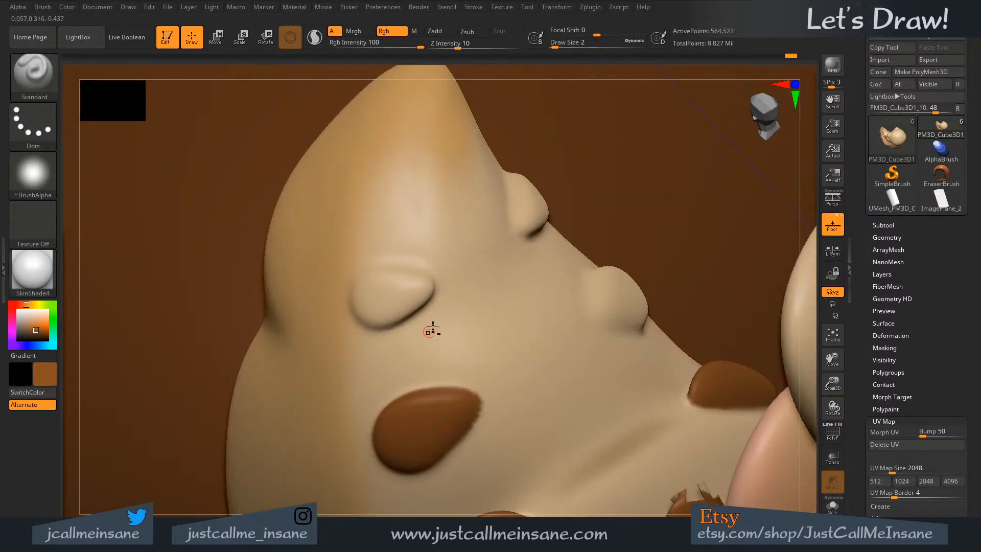
# - Set the draw size to 9 and paint the last beige nub beside the tail tip brown
pyautogui.moveTo(433, 329)
pyautogui.mouseDown(button='right')
pyautogui.moveTo(421, 353)
pyautogui.moveTo(431, 386)
pyautogui.mouseUp(button='right')
pyautogui.press('s')
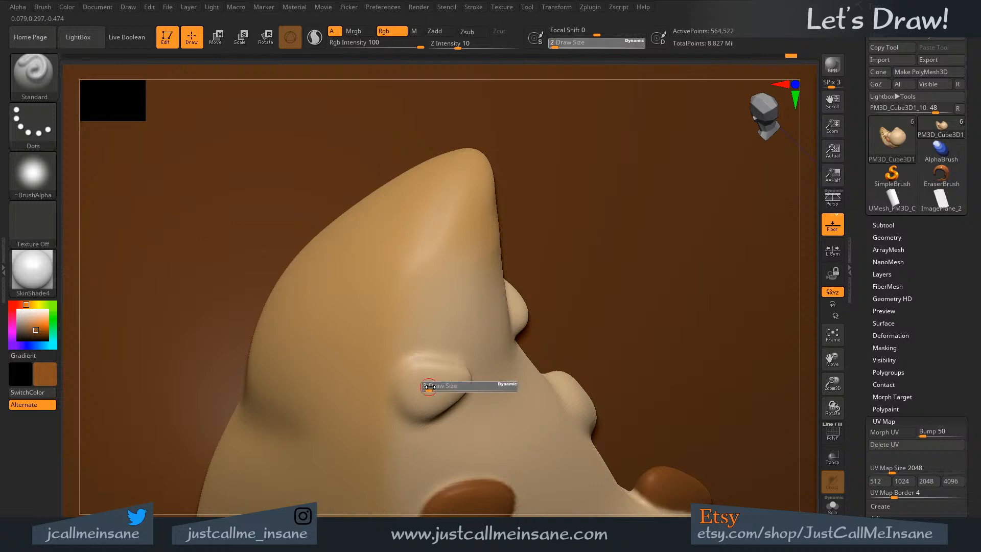
pyautogui.moveTo(429, 386)
pyautogui.mouseDown()
pyautogui.moveTo(434, 403)
pyautogui.moveTo(413, 396)
pyautogui.moveTo(410, 406)
pyautogui.mouseUp()
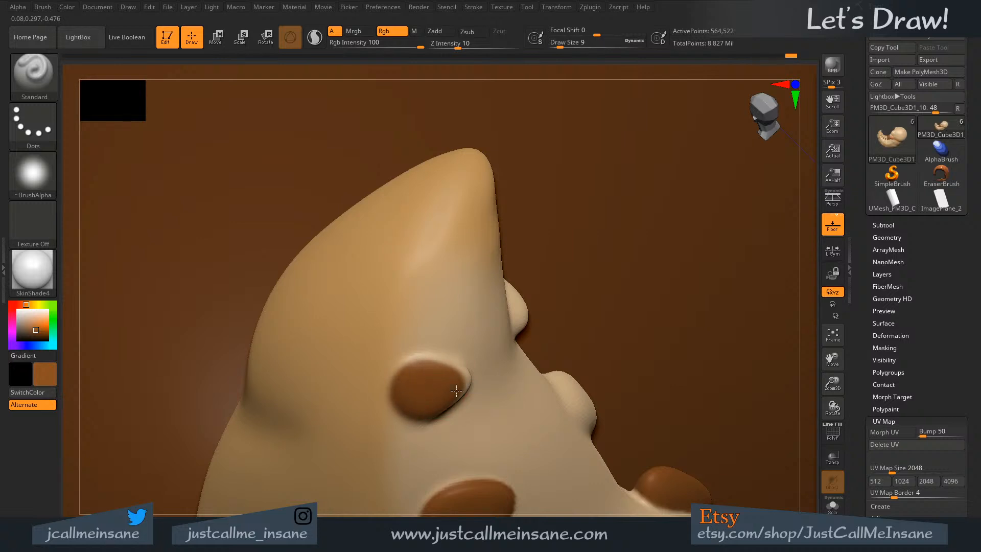
pyautogui.moveTo(462, 333)
pyautogui.mouseDown(button='right')
pyautogui.moveTo(480, 409)
pyautogui.moveTo(437, 396)
pyautogui.mouseUp(button='right')
pyautogui.moveTo(420, 398); pyautogui.dragTo(418, 408)
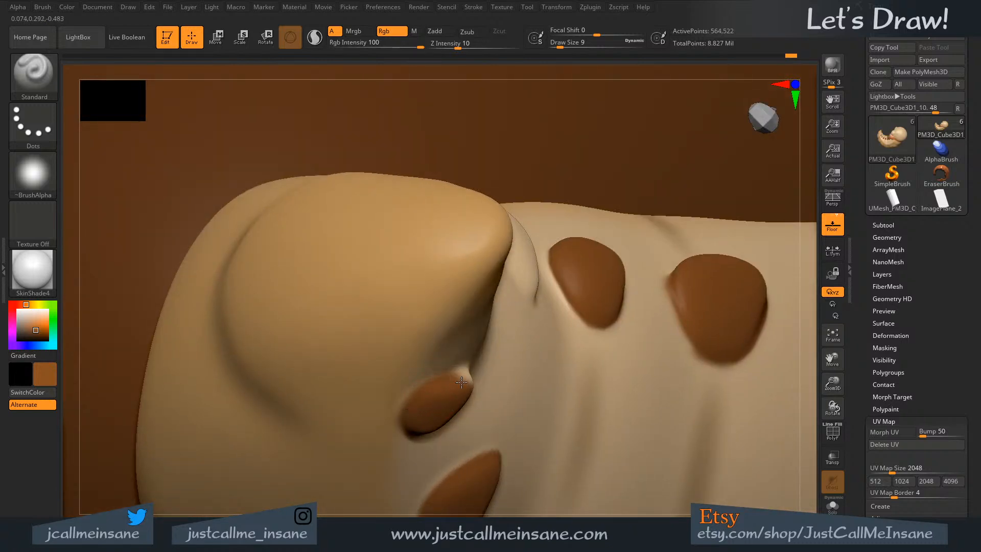
# - Set the draw size to 4 and cover the remaining beige at the tip and edge of the last nub
pyautogui.moveTo(419, 428); pyautogui.dragTo(467, 382, button='right')
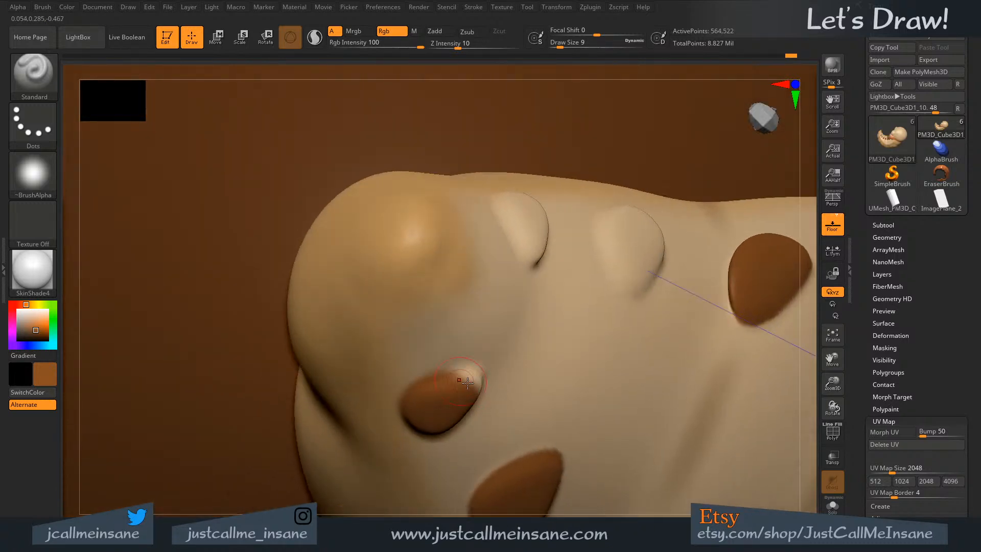
pyautogui.press('s')
pyautogui.moveTo(464, 383); pyautogui.dragTo(472, 393)
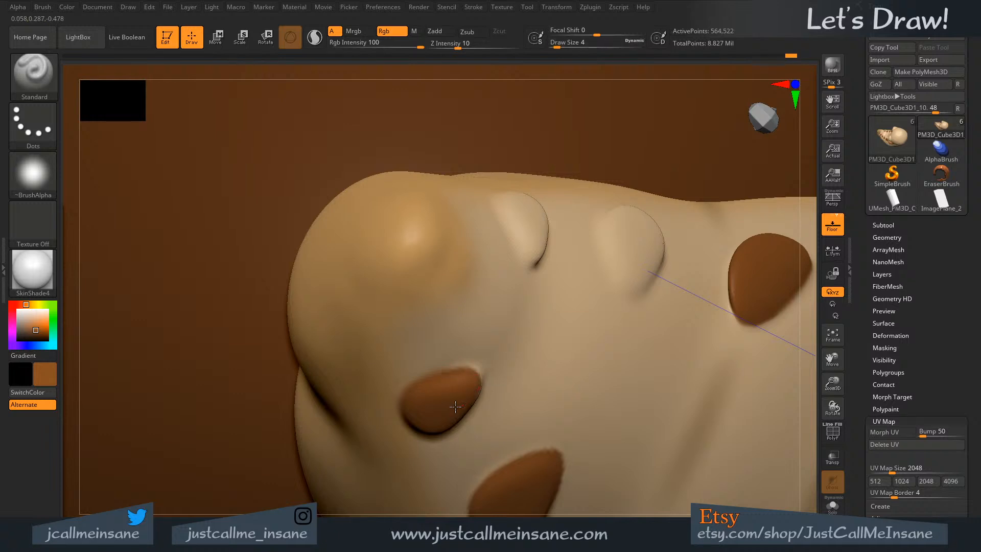
pyautogui.moveTo(455, 406)
pyautogui.mouseDown(button='right')
pyautogui.moveTo(438, 357)
pyautogui.moveTo(462, 391)
pyautogui.moveTo(440, 373)
pyautogui.moveTo(432, 401)
pyautogui.moveTo(442, 427)
pyautogui.moveTo(530, 324)
pyautogui.moveTo(535, 357)
pyautogui.moveTo(486, 215)
pyautogui.moveTo(699, 435)
pyautogui.moveTo(677, 289)
pyautogui.moveTo(593, 458)
pyautogui.moveTo(580, 404)
pyautogui.mouseUp(button='right')
pyautogui.moveTo(601, 423); pyautogui.dragTo(592, 419)
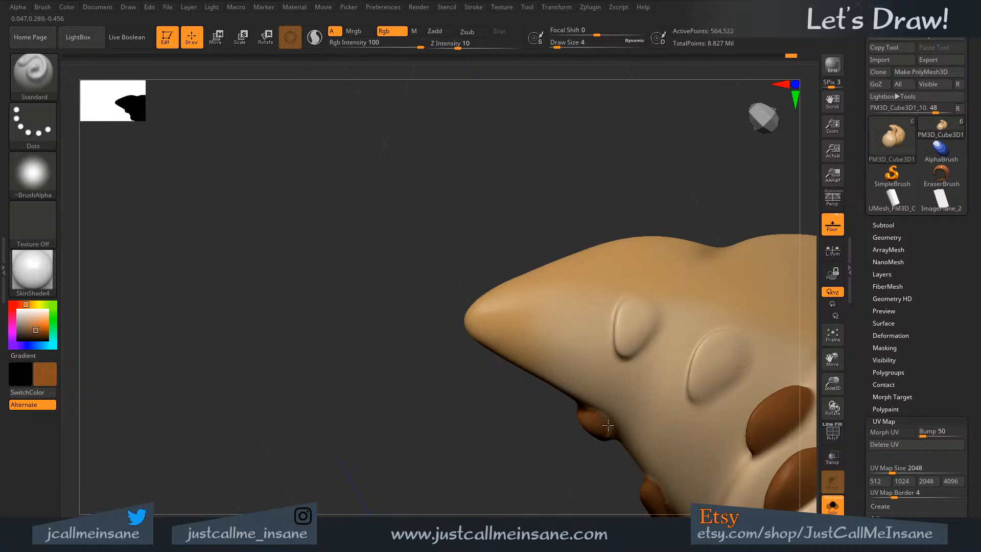
# - Switch the paint colour to black and paint the pupils of both eyes with draw size 44
pyautogui.moveTo(603, 432); pyautogui.dragTo(776, 479, button='right')
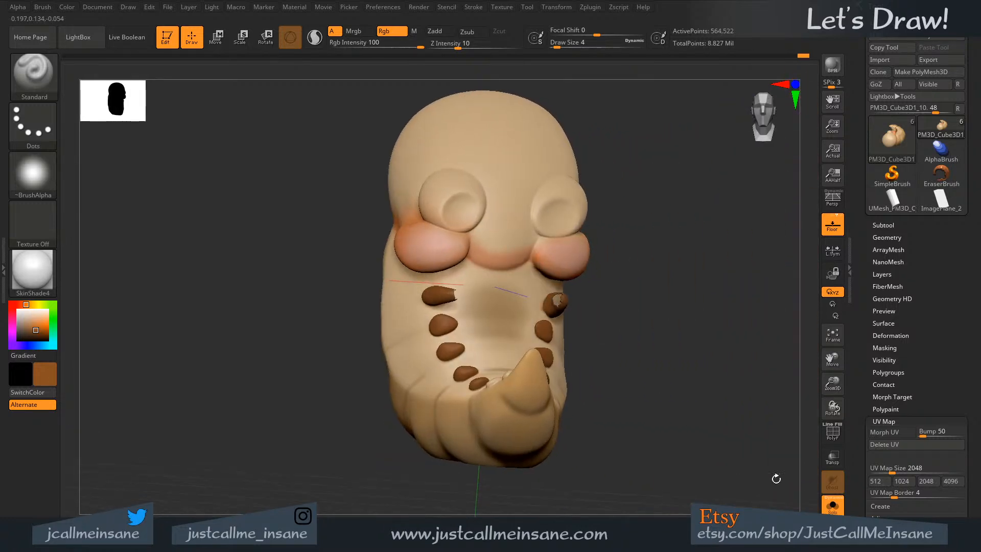
pyautogui.moveTo(617, 321); pyautogui.dragTo(648, 350, button='right')
pyautogui.click(30, 392)
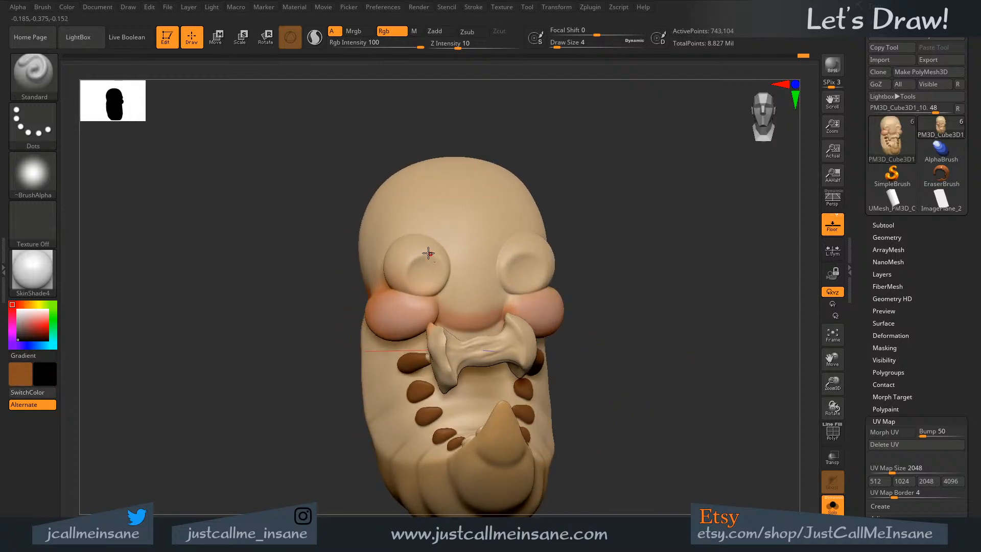
pyautogui.press('s')
pyautogui.moveTo(424, 268); pyautogui.dragTo(430, 270)
pyautogui.press('s')
pyautogui.moveTo(429, 271); pyautogui.dragTo(427, 267)
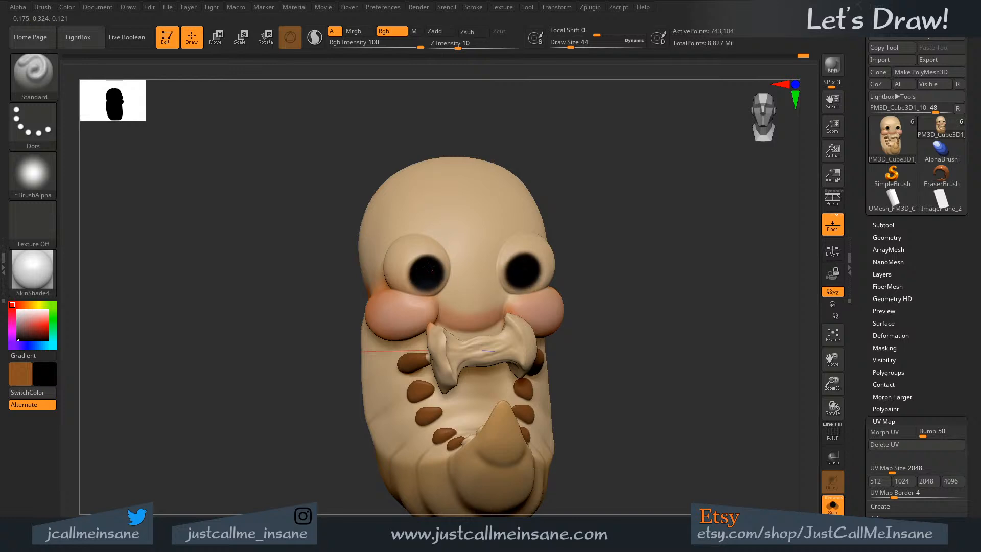
# - Set the draw size to 27, turn the brush alpha off and fill in the black pupils more solidly
pyautogui.press('s')
pyautogui.click(424, 268)
pyautogui.click(32, 174)
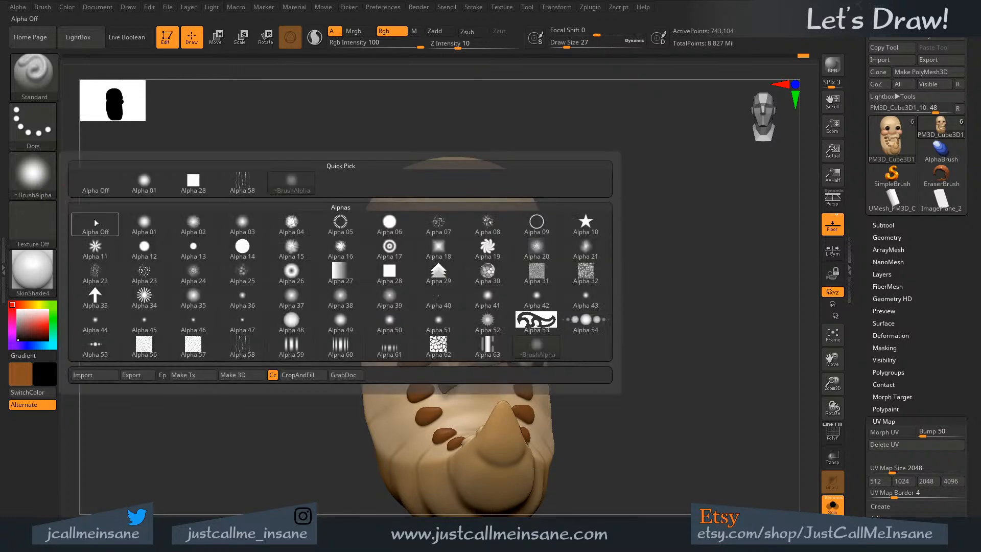
pyautogui.click(95, 223)
pyautogui.moveTo(437, 273); pyautogui.dragTo(416, 274)
pyautogui.keyDown('shift'); pyautogui.moveTo(646, 267); pyautogui.dragTo(659, 262); pyautogui.keyUp('shift')
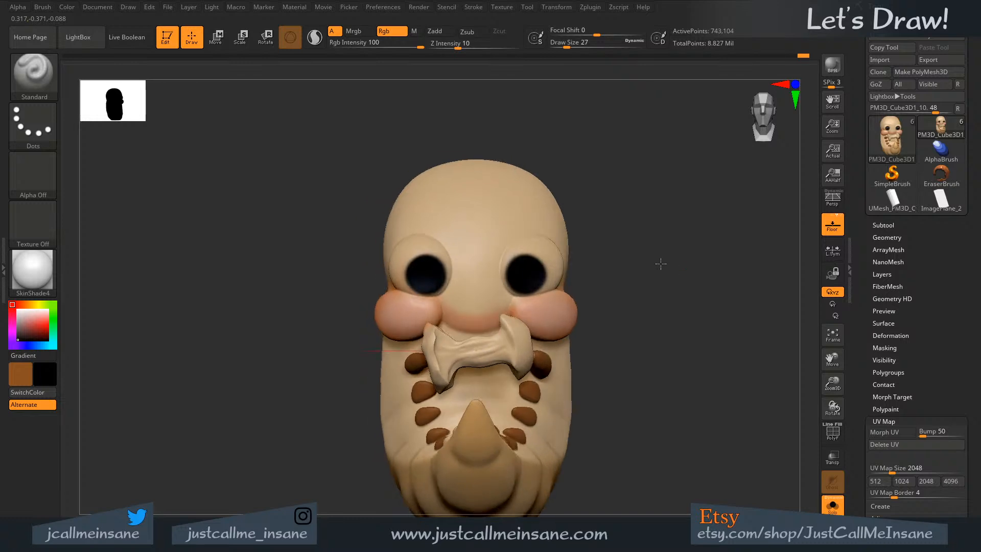
# - Set the paint colour to white and the draw size to 8, and add a small highlight to each pupil
pyautogui.click(45, 375)
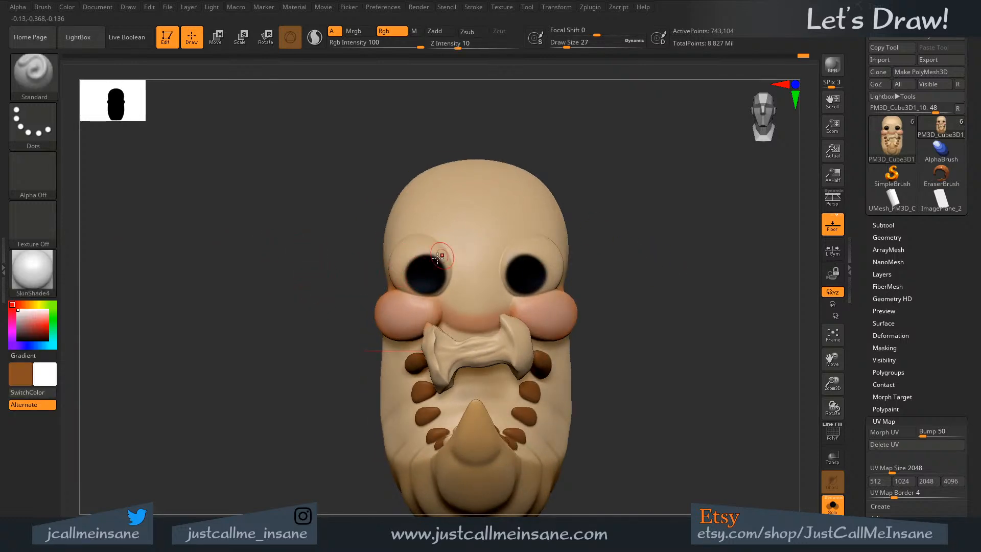
pyautogui.press('s')
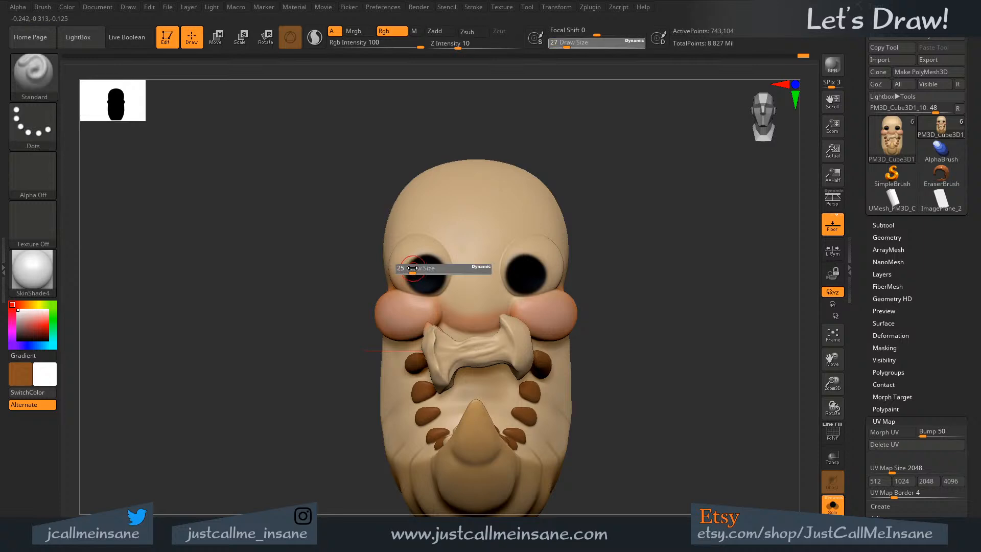
pyautogui.moveTo(408, 266); pyautogui.dragTo(406, 266)
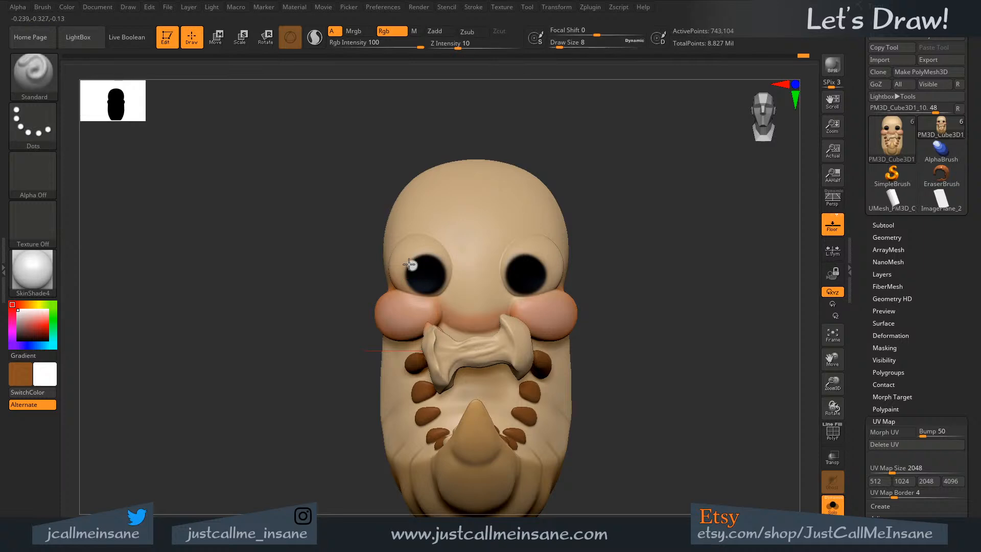
pyautogui.click(410, 264)
pyautogui.moveTo(629, 253); pyautogui.dragTo(652, 262)
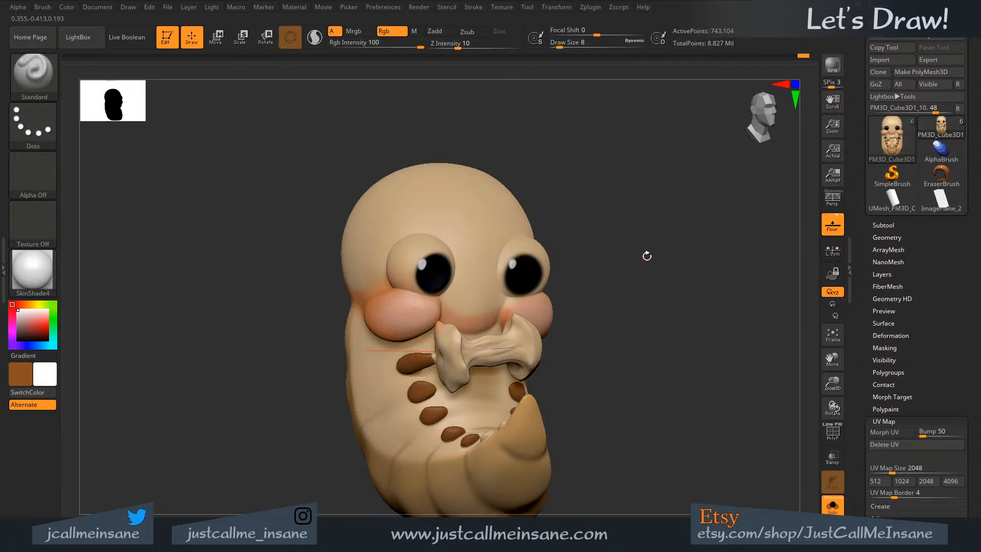
pyautogui.moveTo(670, 203); pyautogui.dragTo(639, 209)
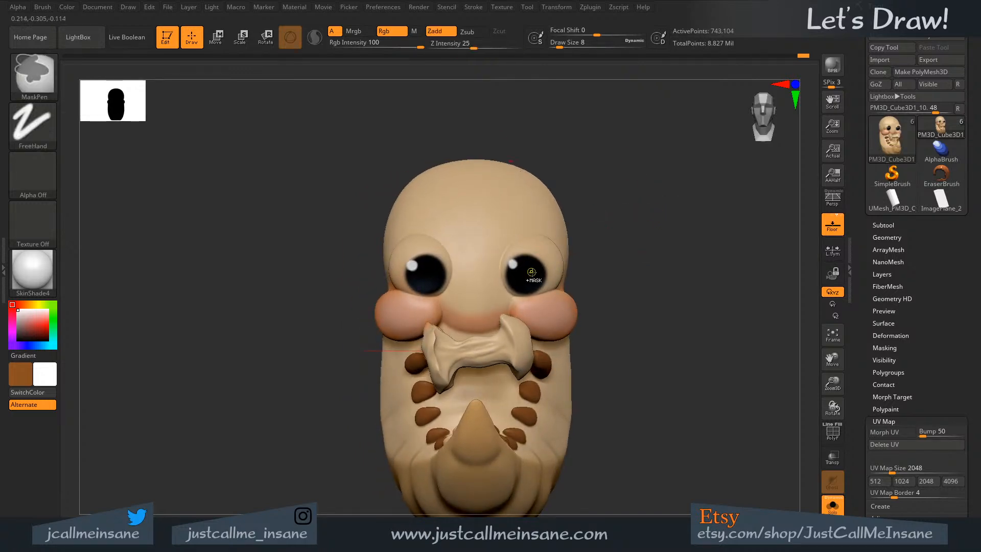
# - Undo the highlight on the creature's left eye and repaint it with draw size 8
pyautogui.hotkey('ctrl', 'z')
pyautogui.hotkey('ctrl', 'z')
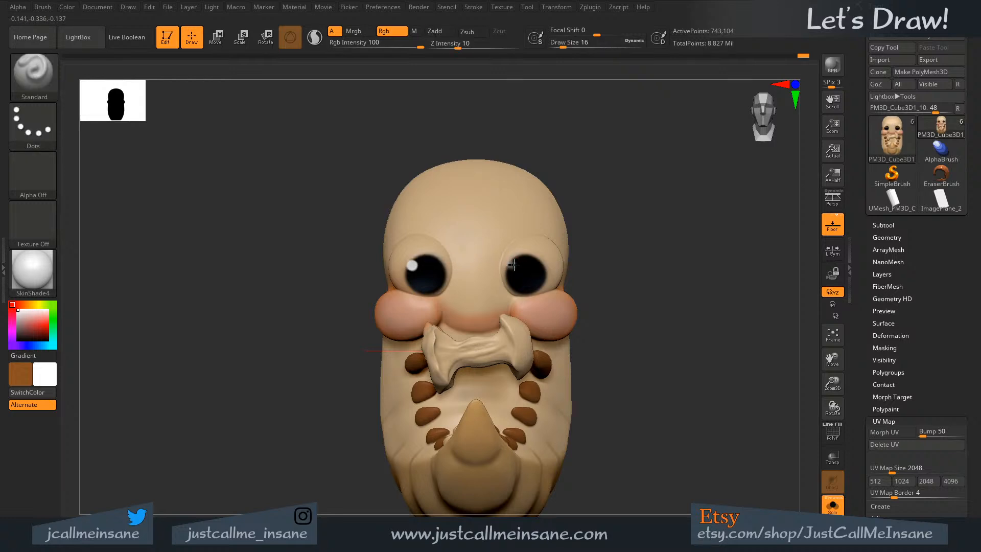
pyautogui.hotkey('ctrl', 'z')
pyautogui.press('s')
pyautogui.click(508, 265)
pyautogui.moveTo(641, 332)
pyautogui.mouseDown()
pyautogui.moveTo(672, 337)
pyautogui.moveTo(635, 341)
pyautogui.moveTo(633, 322)
pyautogui.moveTo(649, 299)
pyautogui.mouseUp()
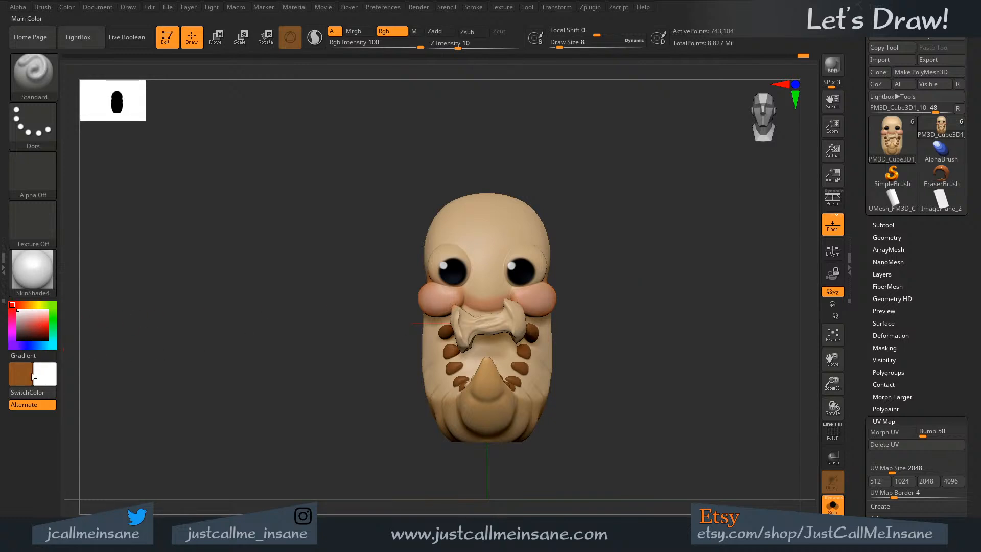
# - Set the paint colour to coral red and paint a blush patch on both cheeks with draw size 31
pyautogui.press('c')
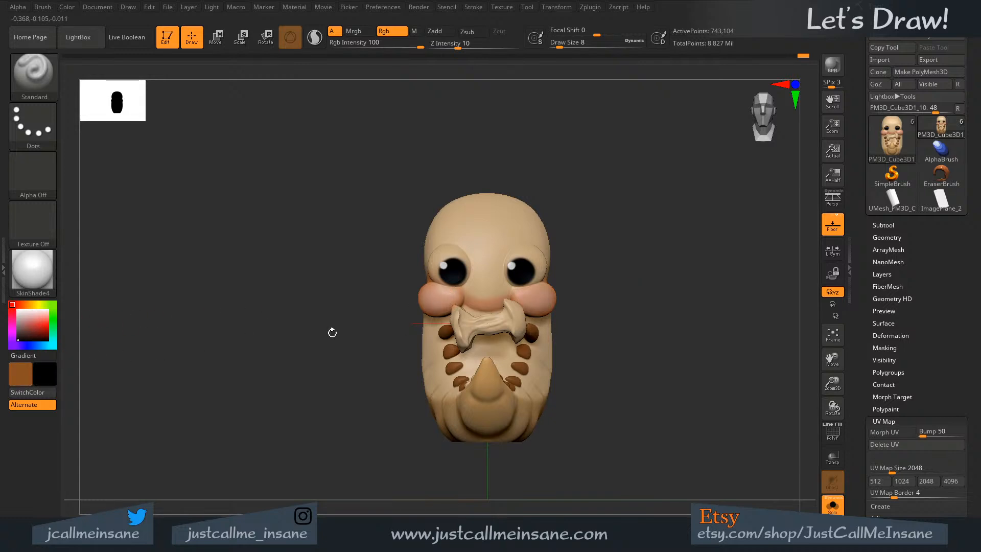
pyautogui.click(45, 368)
pyautogui.click(56, 373)
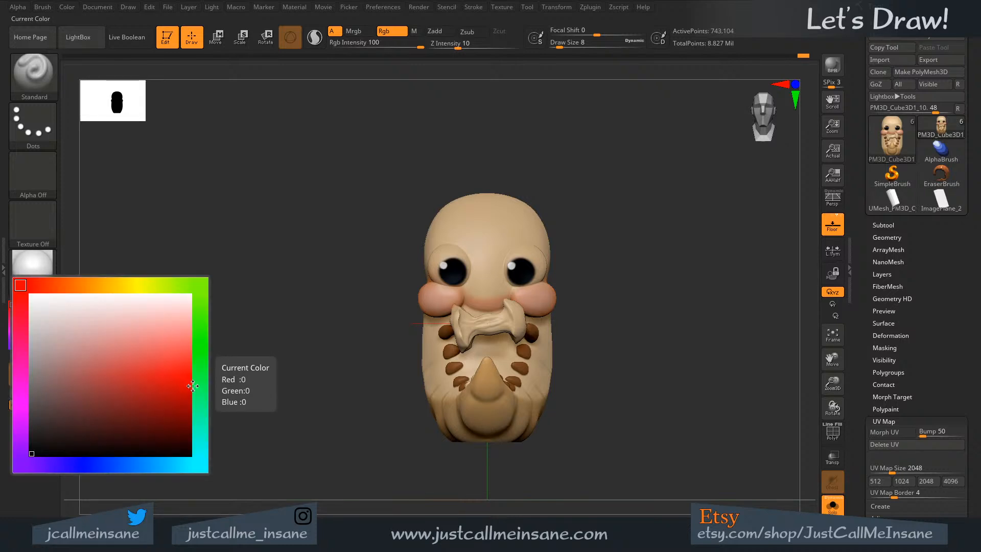
pyautogui.click(197, 325)
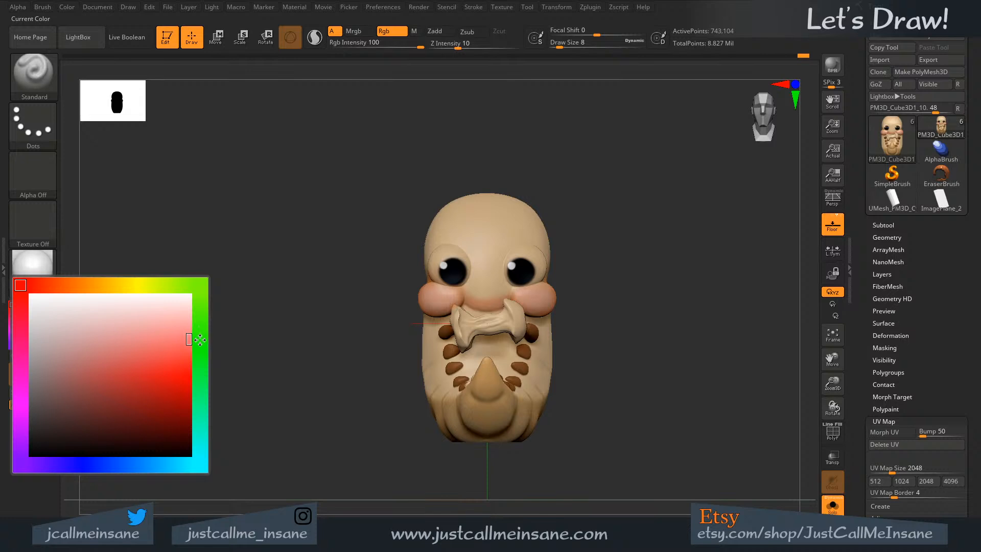
pyautogui.moveTo(200, 345)
pyautogui.mouseDown()
pyautogui.moveTo(170, 353)
pyautogui.moveTo(187, 368)
pyautogui.mouseUp()
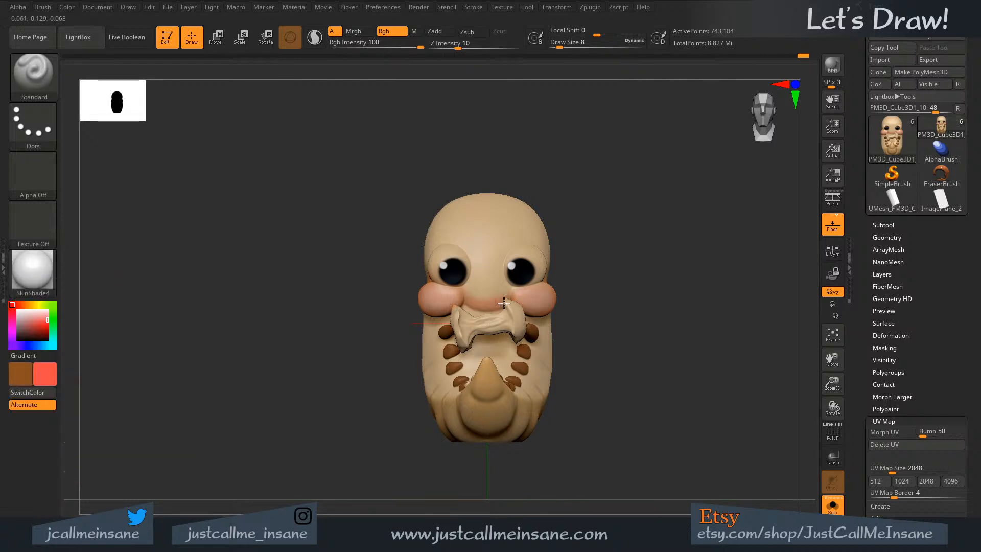
pyautogui.hotkey('ctrl', 'z')
pyautogui.press('[')
pyautogui.moveTo(535, 293); pyautogui.dragTo(542, 290)
pyautogui.moveTo(432, 297); pyautogui.dragTo(444, 295)
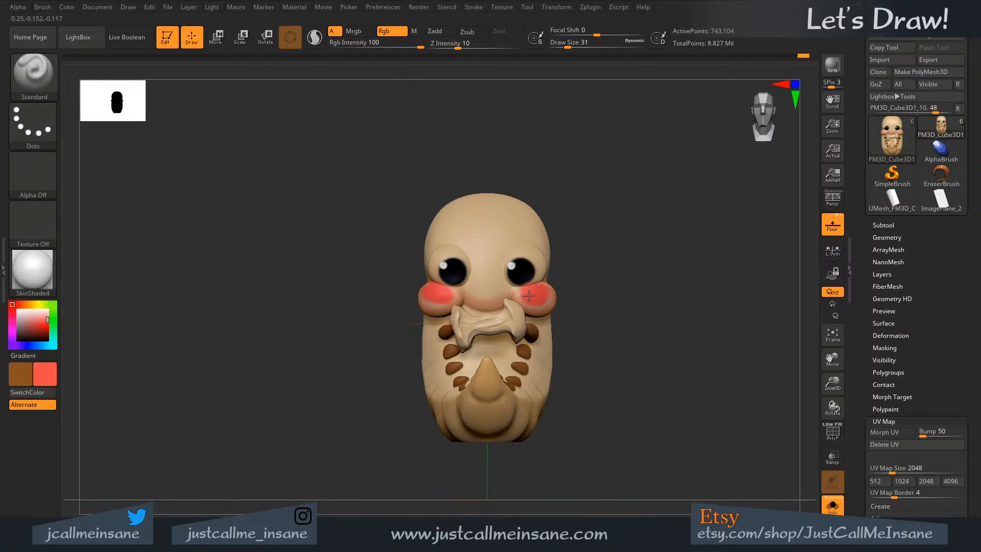
pyautogui.moveTo(605, 258)
pyautogui.mouseDown()
pyautogui.moveTo(641, 258)
pyautogui.moveTo(661, 243)
pyautogui.mouseUp()
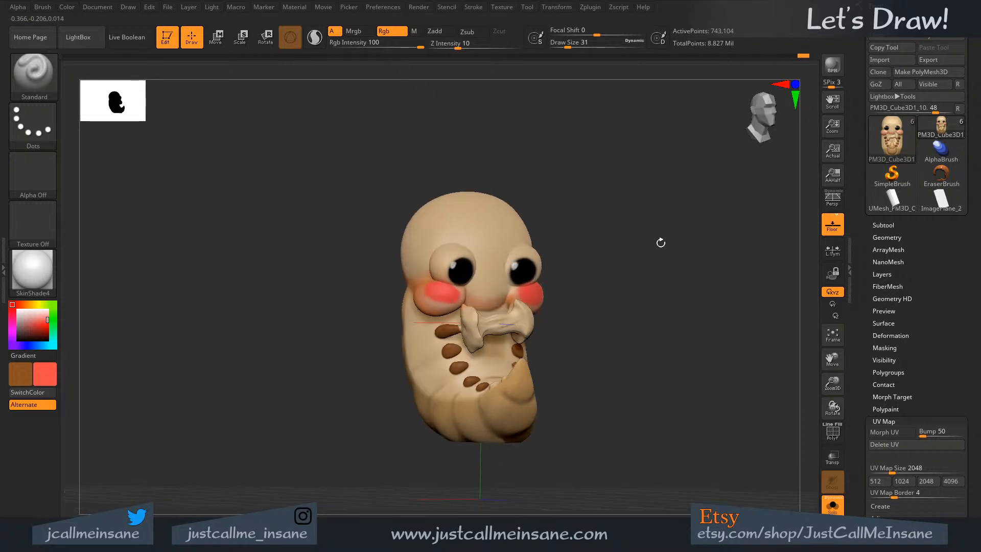
pyautogui.moveTo(571, 166)
pyautogui.mouseDown()
pyautogui.moveTo(632, 234)
pyautogui.moveTo(626, 242)
pyautogui.mouseUp()
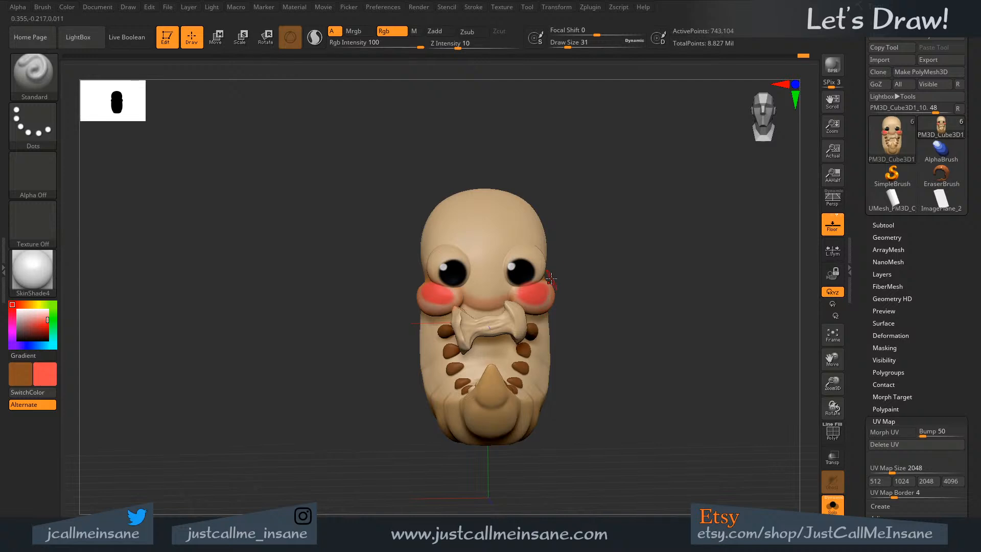
# - Sample the orange around the neck crease, adjust it to a softer light orange-brown and paint the side and back of the head with draw size 71
pyautogui.press('c')
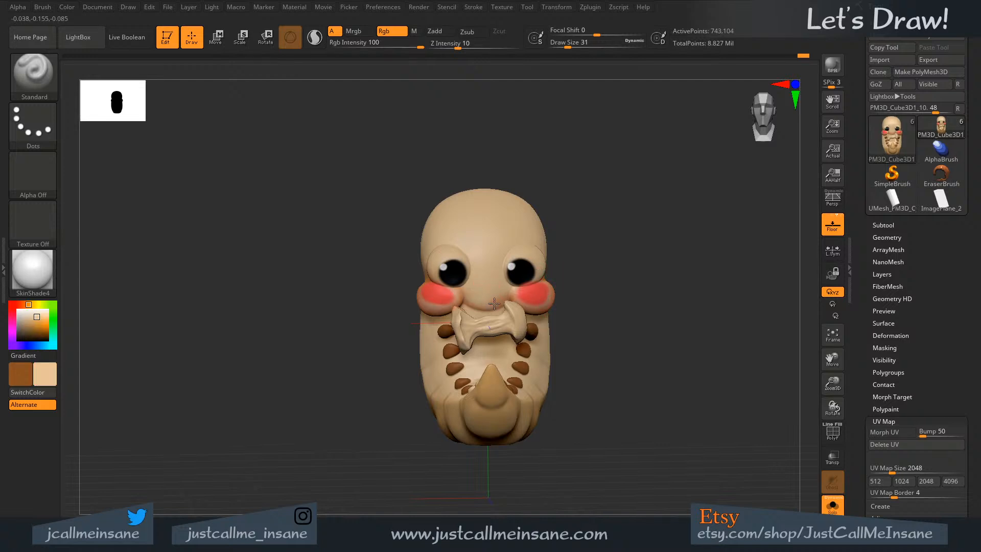
pyautogui.moveTo(616, 284)
pyautogui.mouseDown()
pyautogui.moveTo(645, 305)
pyautogui.moveTo(636, 316)
pyautogui.moveTo(644, 375)
pyautogui.mouseUp()
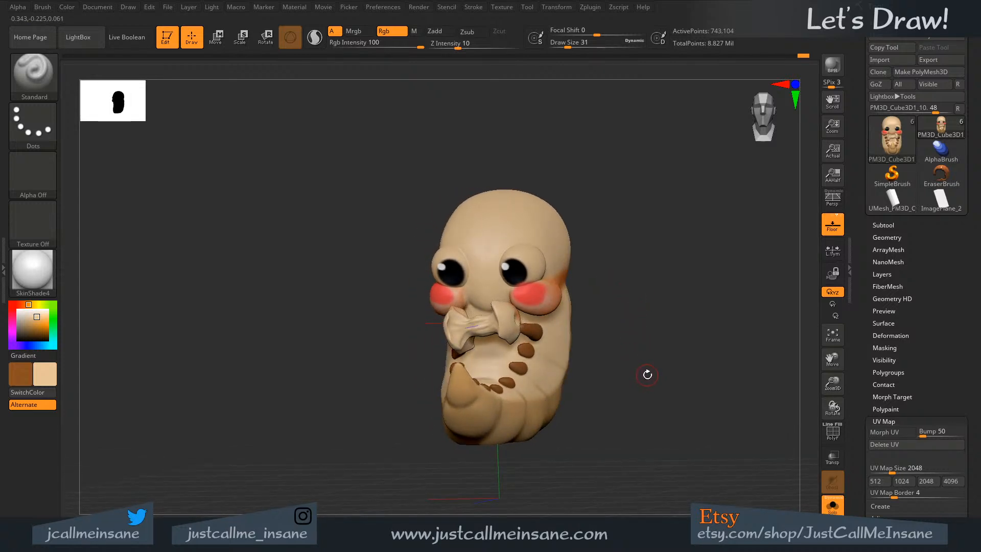
pyautogui.moveTo(617, 281)
pyautogui.mouseDown()
pyautogui.moveTo(626, 293)
pyautogui.moveTo(687, 305)
pyautogui.moveTo(608, 276)
pyautogui.mouseUp()
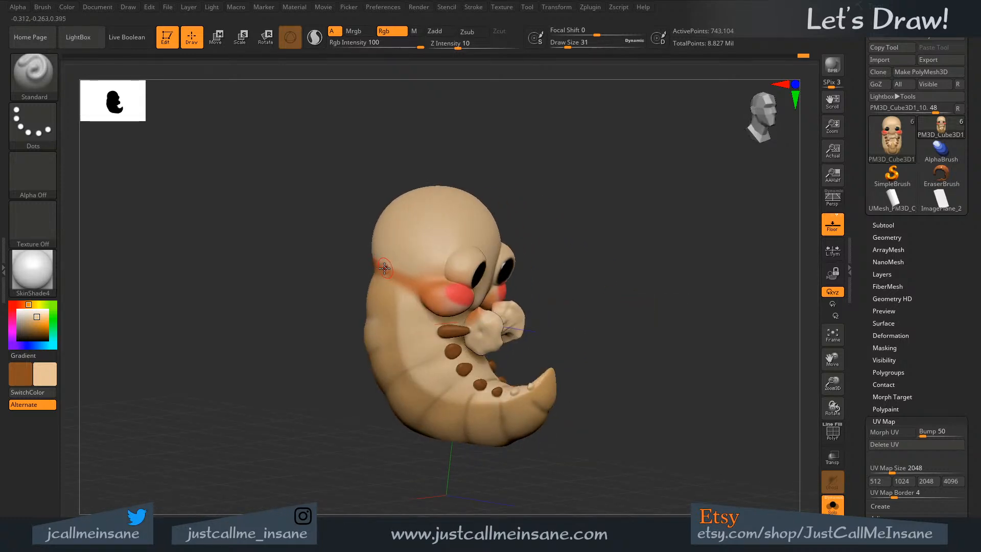
pyautogui.press('c')
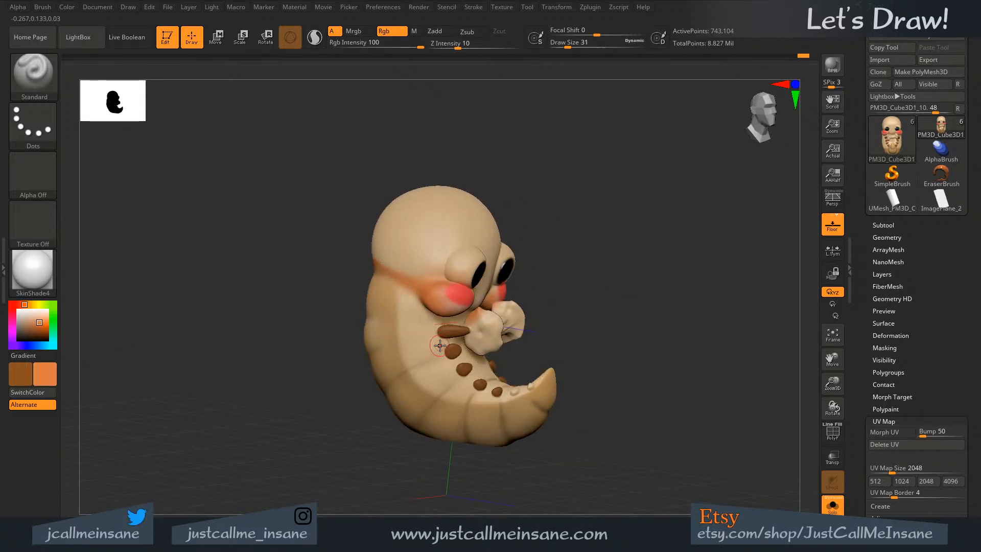
pyautogui.press('c')
pyautogui.click(48, 372)
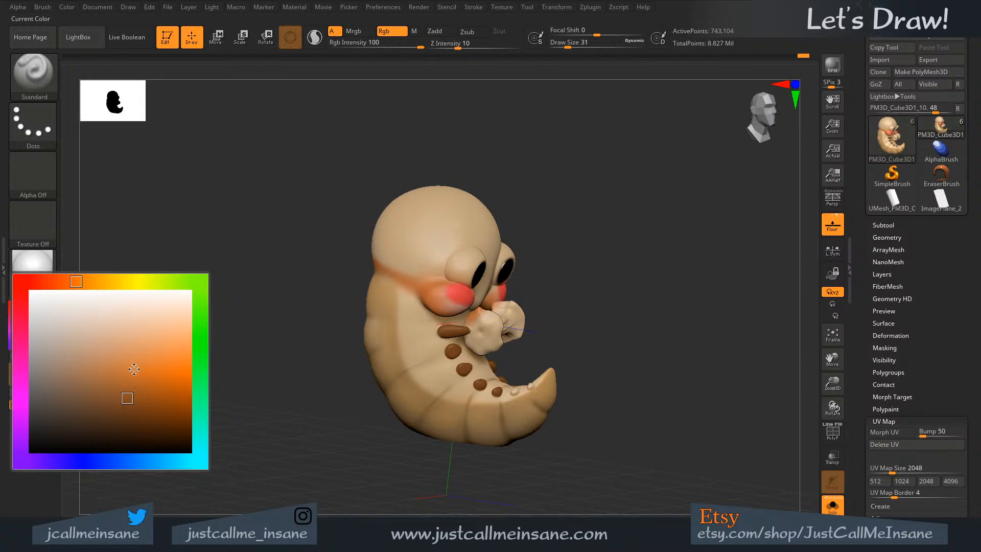
pyautogui.click(128, 351)
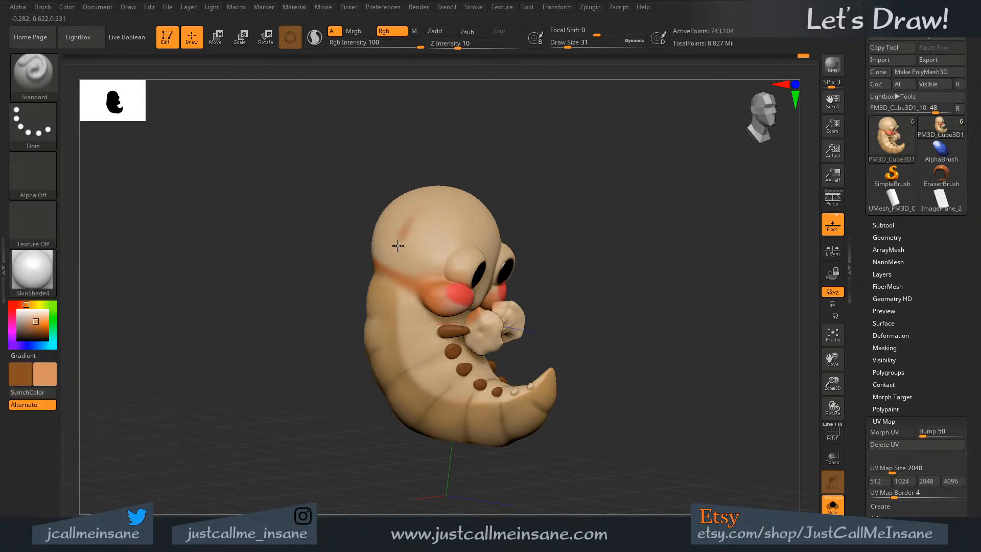
pyautogui.moveTo(398, 247)
pyautogui.mouseDown()
pyautogui.moveTo(424, 235)
pyautogui.moveTo(435, 263)
pyautogui.moveTo(403, 261)
pyautogui.moveTo(425, 182)
pyautogui.moveTo(460, 159)
pyautogui.mouseUp()
pyautogui.press('s')
pyautogui.moveTo(415, 219); pyautogui.dragTo(422, 219)
pyautogui.moveTo(419, 210)
pyautogui.mouseDown()
pyautogui.moveTo(385, 227)
pyautogui.moveTo(393, 242)
pyautogui.moveTo(455, 220)
pyautogui.moveTo(423, 227)
pyautogui.moveTo(392, 260)
pyautogui.mouseUp()
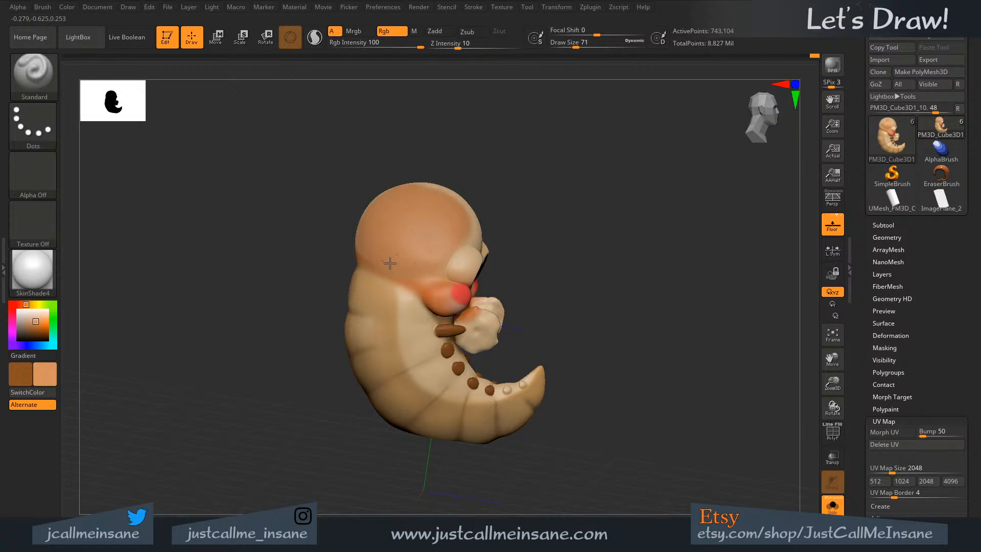
# - Extend the light orange-brown over the forehead and down between the eyes to the nose, reducing the draw size to 56
pyautogui.moveTo(548, 174); pyautogui.dragTo(573, 164)
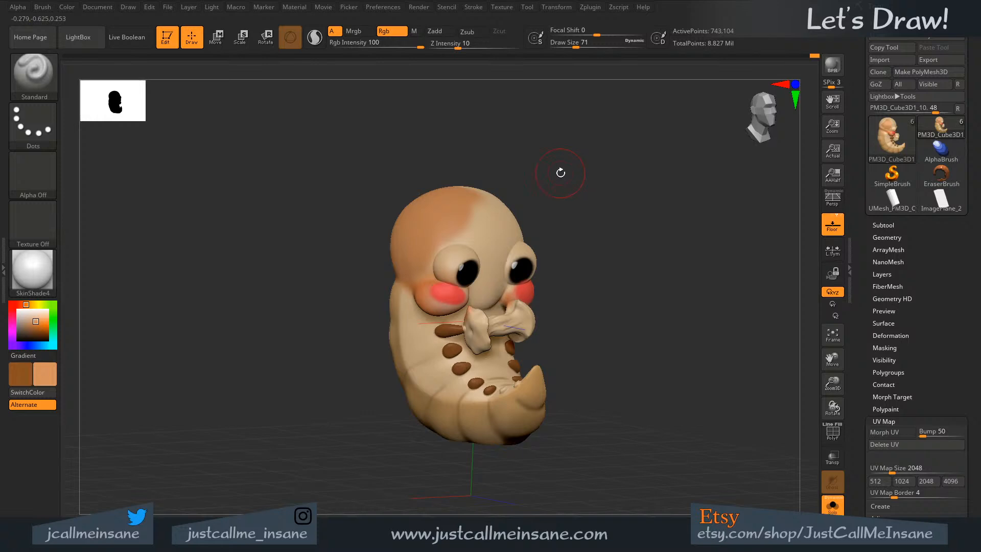
pyautogui.moveTo(496, 200)
pyautogui.mouseDown()
pyautogui.moveTo(477, 238)
pyautogui.moveTo(447, 253)
pyautogui.moveTo(506, 206)
pyautogui.moveTo(483, 192)
pyautogui.moveTo(460, 199)
pyautogui.mouseUp()
pyautogui.moveTo(533, 203)
pyautogui.mouseDown()
pyautogui.moveTo(519, 225)
pyautogui.moveTo(563, 243)
pyautogui.moveTo(538, 258)
pyautogui.moveTo(591, 199)
pyautogui.mouseUp()
pyautogui.moveTo(494, 250); pyautogui.dragTo(487, 298)
pyautogui.press('s')
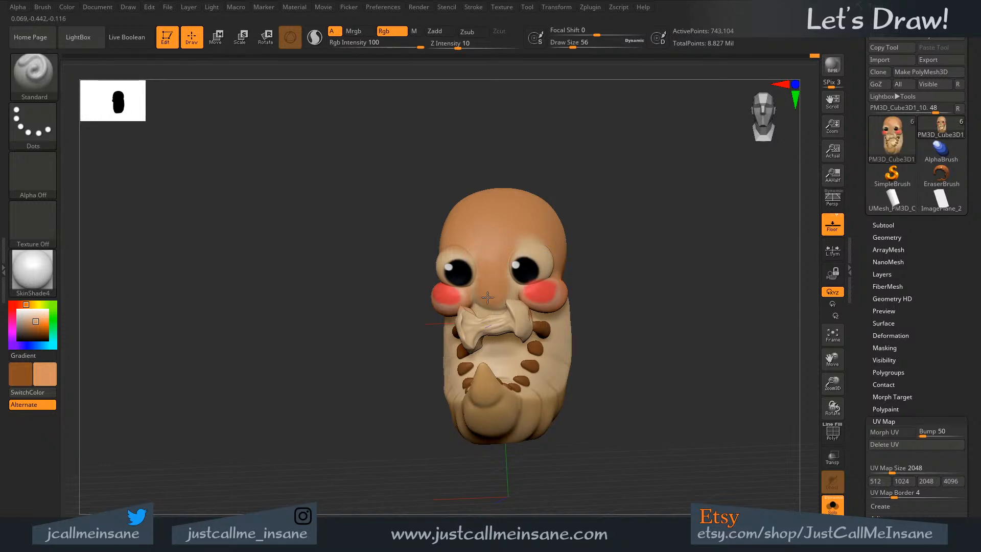
pyautogui.moveTo(657, 220); pyautogui.dragTo(669, 239)
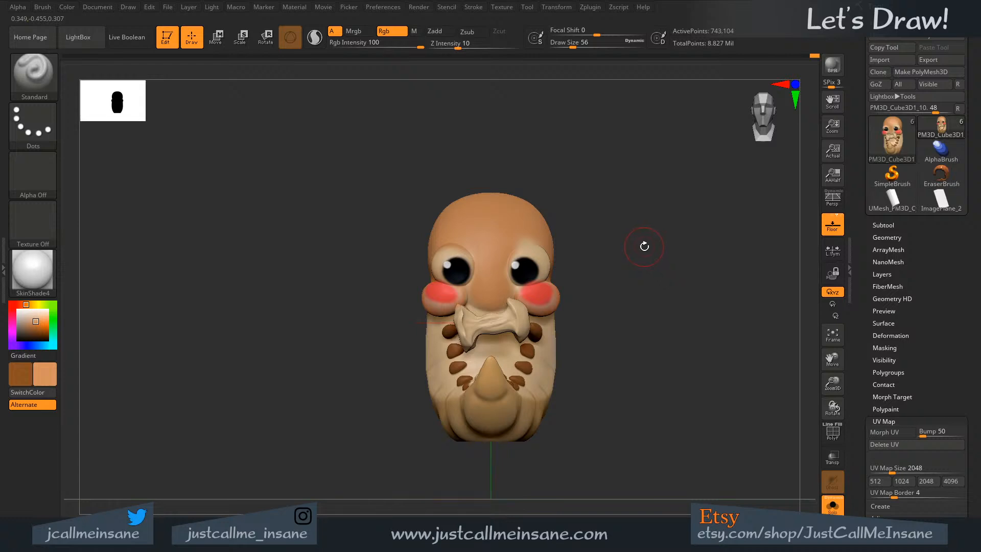
# - Set the paint colour to off-white and paint the upper and outer eyeball of the creature's left eye with draw size 29
pyautogui.moveTo(646, 248); pyautogui.dragTo(665, 252)
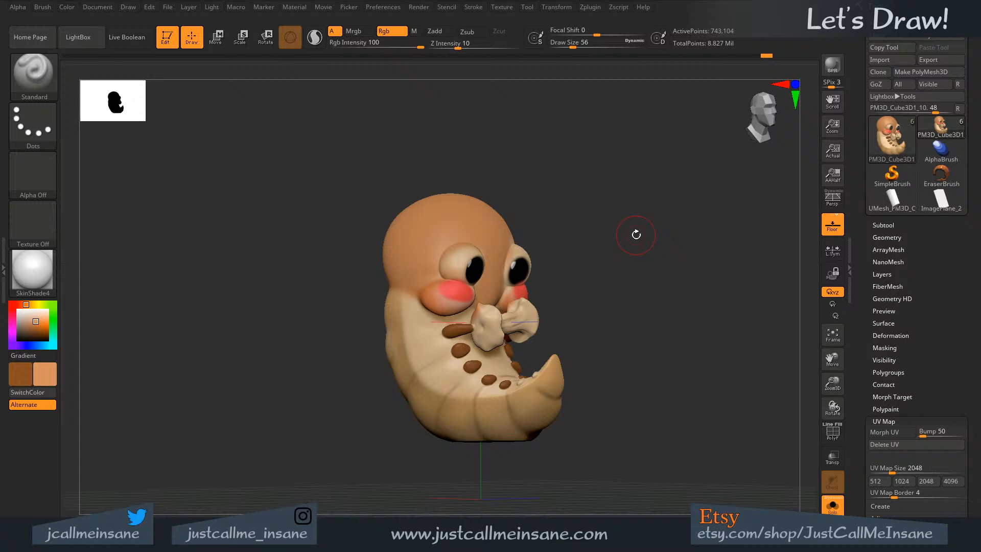
pyautogui.keyDown('shift'); pyautogui.moveTo(636, 235); pyautogui.dragTo(620, 204); pyautogui.keyUp('shift')
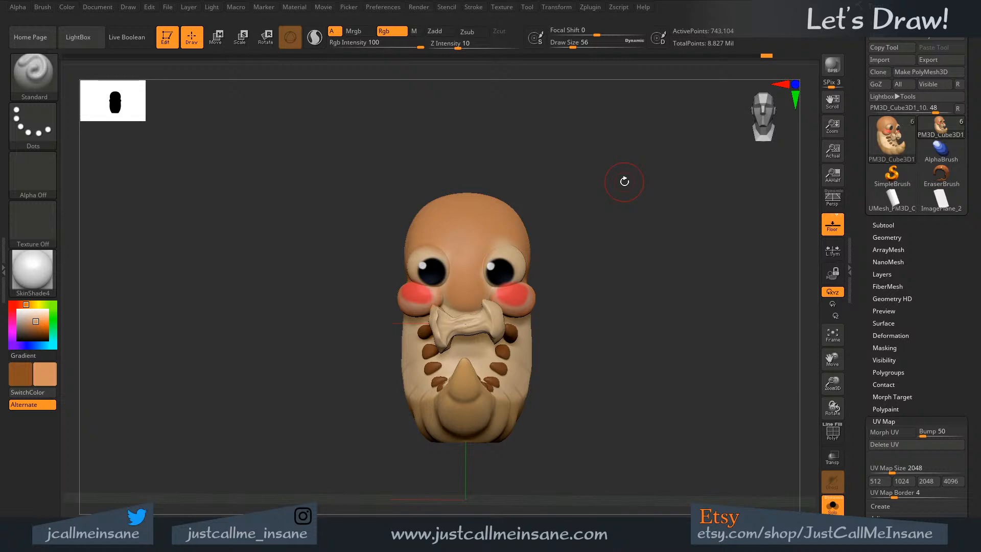
pyautogui.moveTo(591, 220)
pyautogui.mouseDown()
pyautogui.moveTo(625, 243)
pyautogui.moveTo(615, 254)
pyautogui.moveTo(526, 279)
pyautogui.moveTo(528, 287)
pyautogui.mouseUp()
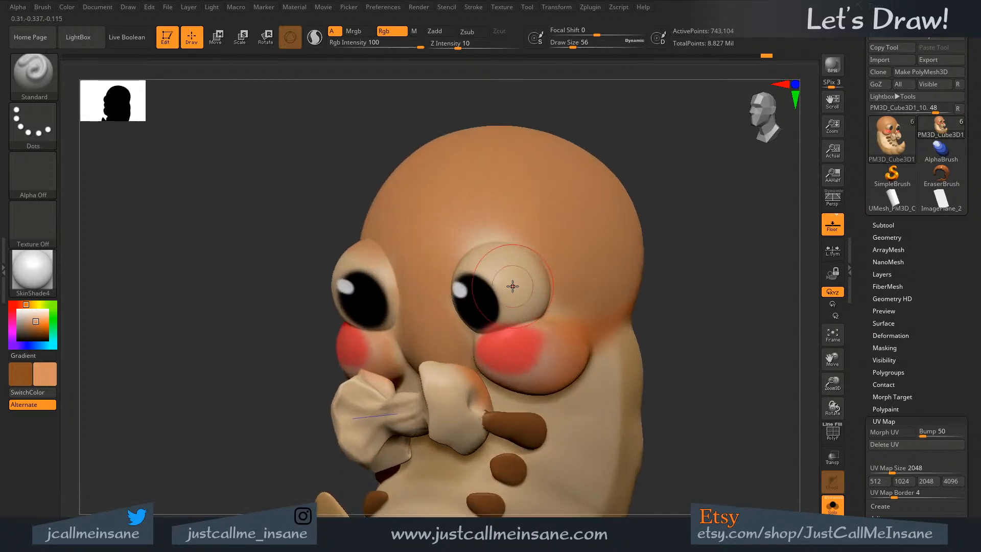
pyautogui.press('c')
pyautogui.click(50, 372)
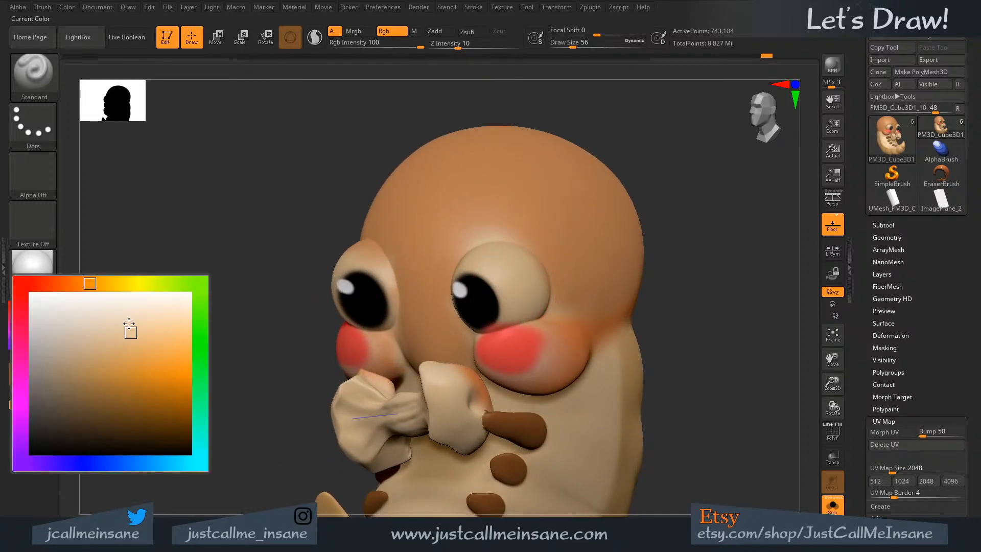
pyautogui.moveTo(130, 325); pyautogui.dragTo(82, 307)
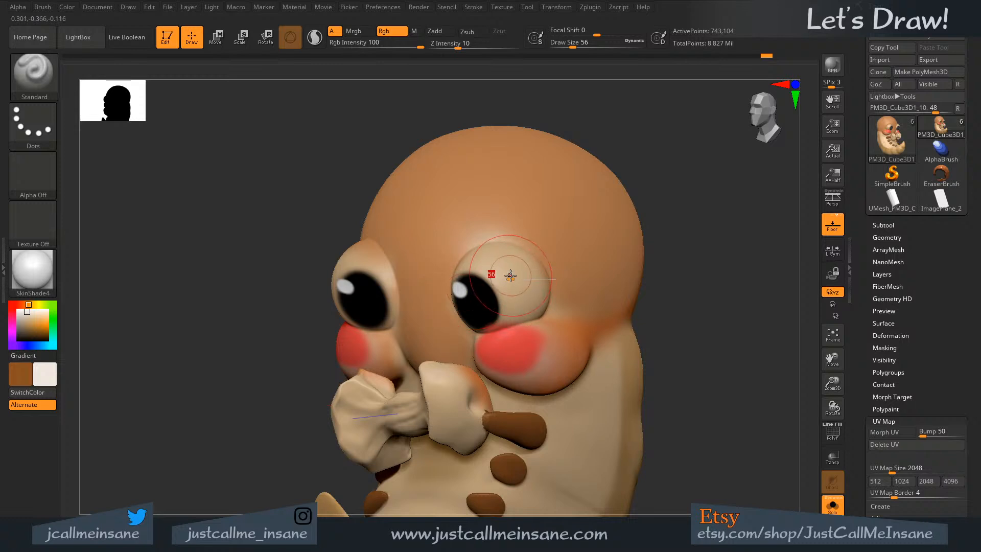
pyautogui.press('s')
pyautogui.moveTo(510, 273)
pyautogui.mouseDown()
pyautogui.moveTo(515, 302)
pyautogui.moveTo(501, 262)
pyautogui.moveTo(525, 271)
pyautogui.moveTo(468, 268)
pyautogui.moveTo(531, 275)
pyautogui.moveTo(517, 250)
pyautogui.mouseUp()
pyautogui.moveTo(408, 269); pyautogui.dragTo(468, 267, button='right')
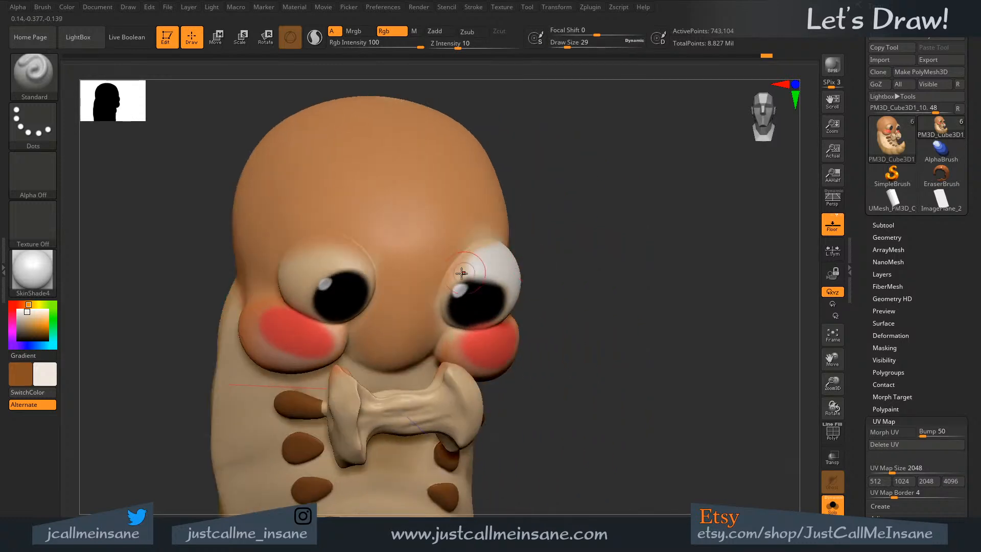
pyautogui.moveTo(468, 267); pyautogui.dragTo(490, 248)
pyautogui.moveTo(489, 249)
pyautogui.mouseDown(button='right')
pyautogui.moveTo(629, 278)
pyautogui.moveTo(613, 305)
pyautogui.moveTo(531, 273)
pyautogui.mouseUp(button='right')
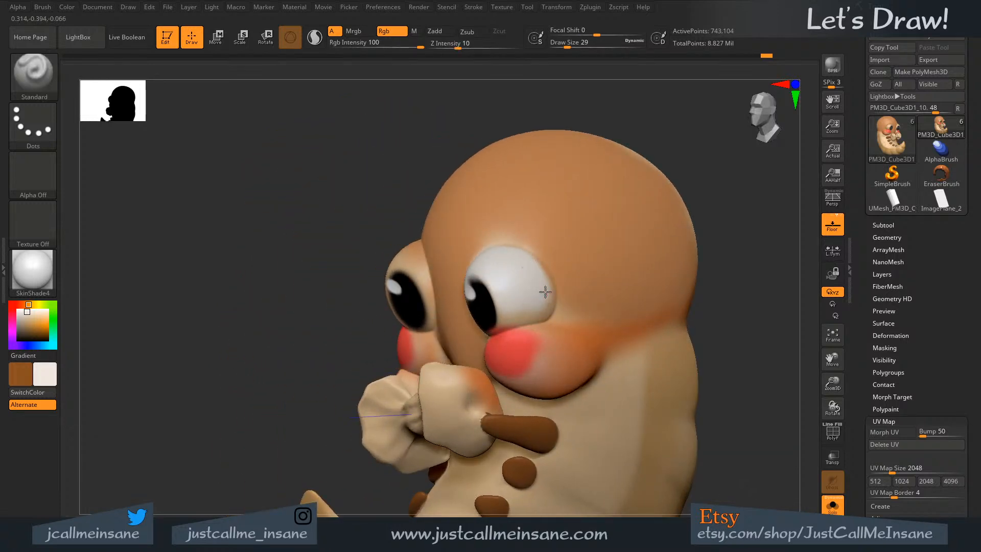
# - Set the draw size to 14 and paint the rest of the left eyeball off-white along its lower rim and around the pupil
pyautogui.press('s')
pyautogui.moveTo(531, 295); pyautogui.dragTo(524, 295)
pyautogui.moveTo(522, 308)
pyautogui.mouseDown()
pyautogui.moveTo(512, 312)
pyautogui.moveTo(533, 311)
pyautogui.mouseUp()
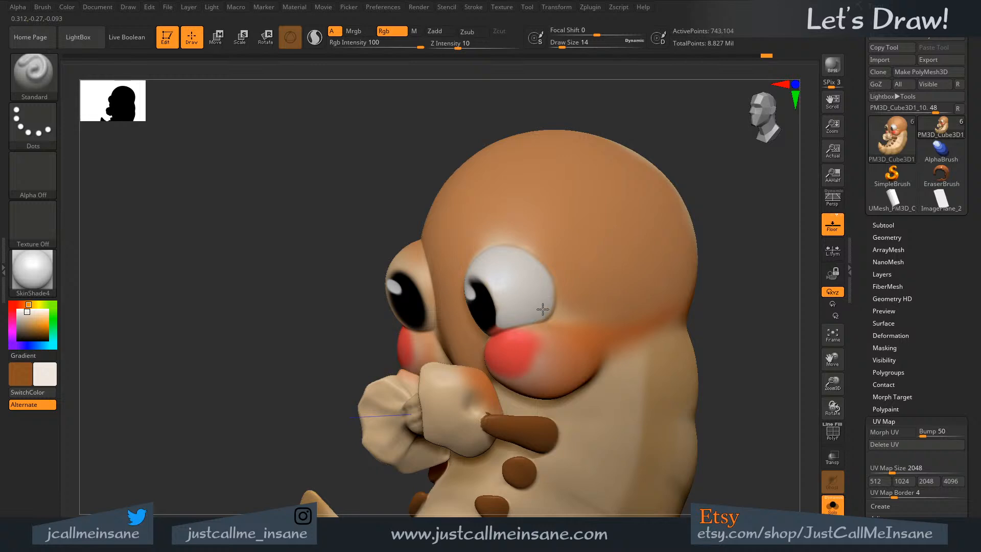
pyautogui.moveTo(510, 277)
pyautogui.mouseDown(button='right')
pyautogui.moveTo(519, 286)
pyautogui.moveTo(508, 322)
pyautogui.mouseUp(button='right')
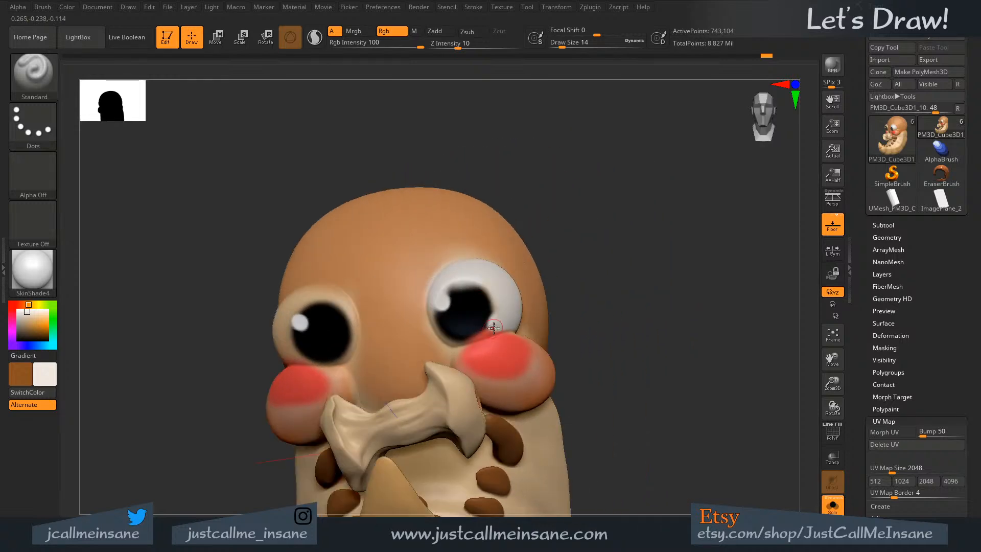
pyautogui.moveTo(508, 327)
pyautogui.mouseDown()
pyautogui.moveTo(460, 342)
pyautogui.moveTo(440, 336)
pyautogui.moveTo(435, 307)
pyautogui.moveTo(450, 332)
pyautogui.mouseUp()
pyautogui.moveTo(484, 272); pyautogui.dragTo(502, 285, button='right')
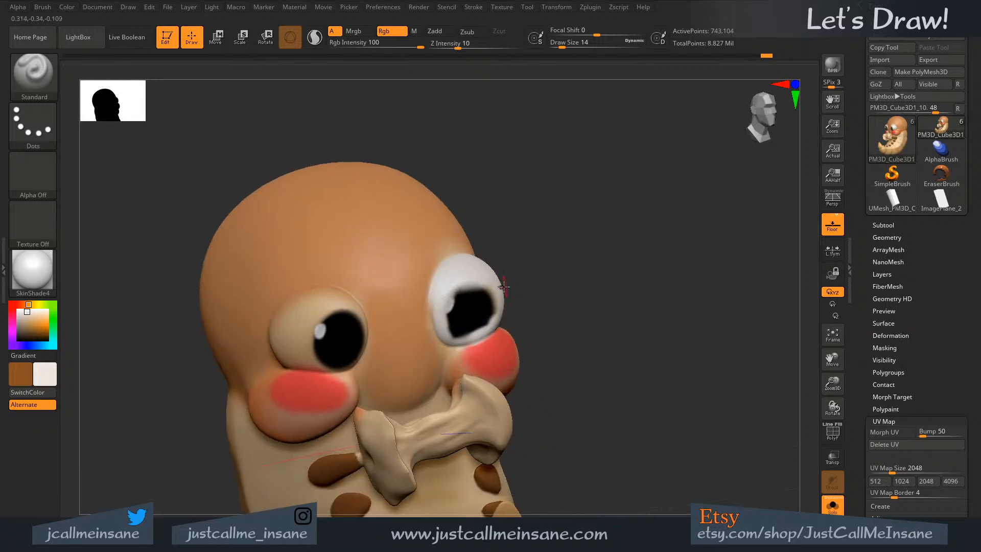
pyautogui.moveTo(440, 315); pyautogui.dragTo(457, 291)
pyautogui.moveTo(586, 324); pyautogui.dragTo(576, 286, button='right')
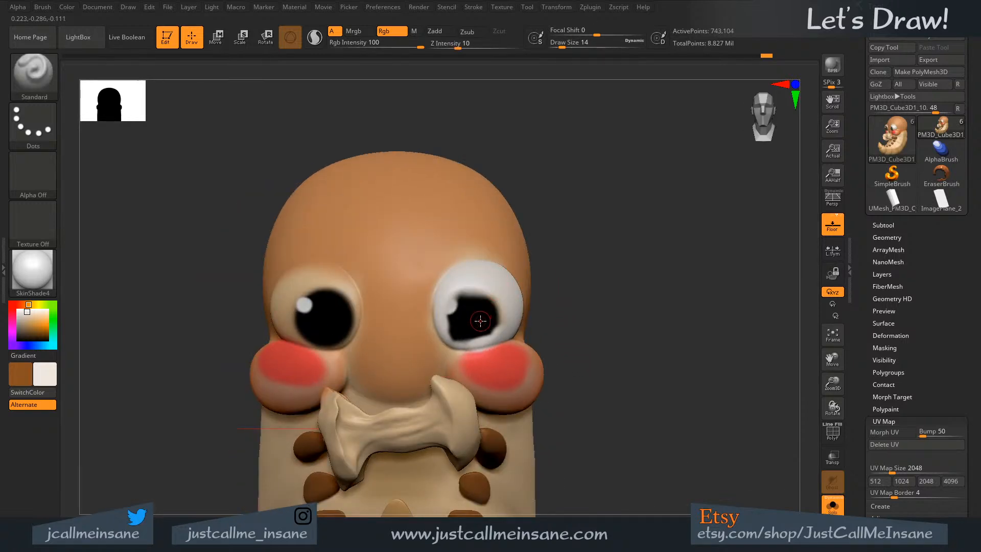
# - Sample the pupil's black and repaint the left pupil into a clean rounded shape
pyautogui.press('c')
pyautogui.moveTo(481, 307)
pyautogui.mouseDown()
pyautogui.moveTo(458, 295)
pyautogui.moveTo(496, 320)
pyautogui.moveTo(455, 309)
pyautogui.moveTo(482, 315)
pyautogui.moveTo(478, 338)
pyautogui.moveTo(452, 301)
pyautogui.moveTo(477, 328)
pyautogui.moveTo(486, 322)
pyautogui.mouseUp()
pyautogui.moveTo(562, 372)
pyautogui.keyDown('alt'); pyautogui.mouseDown()
pyautogui.moveTo(551, 308)
pyautogui.moveTo(567, 323)
pyautogui.moveTo(560, 357)
pyautogui.moveTo(584, 351)
pyautogui.moveTo(537, 377)
pyautogui.moveTo(548, 386)
pyautogui.moveTo(570, 349)
pyautogui.moveTo(575, 375)
pyautogui.moveTo(564, 370)
pyautogui.mouseUp(); pyautogui.keyUp('alt')
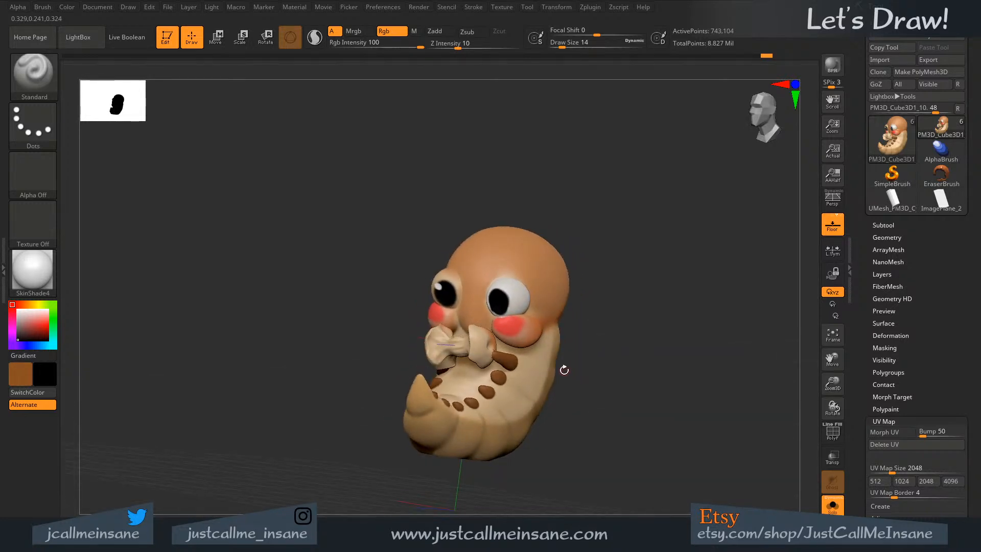
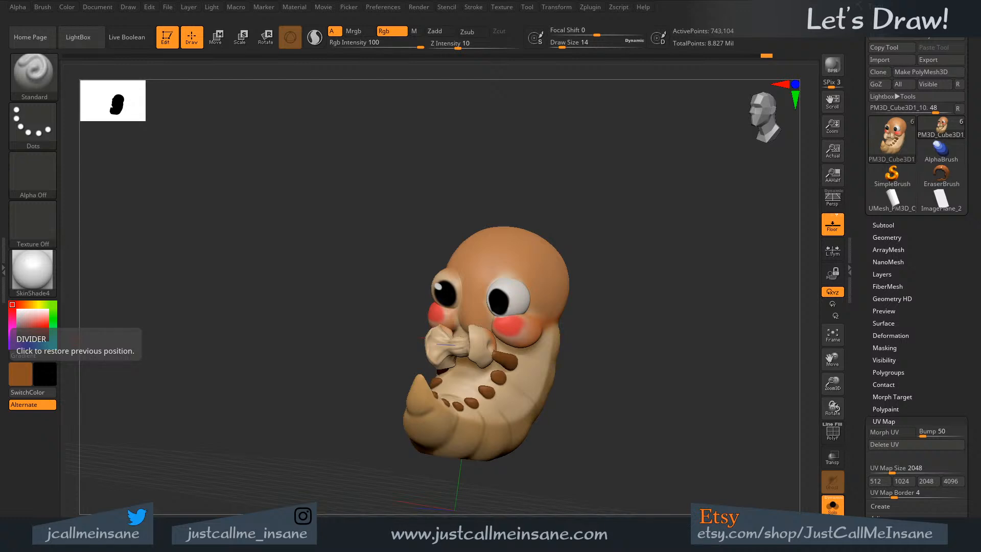
# - Sample the brown of the topmost foot nub as the paint colour and set the secondary colour to black
pyautogui.moveTo(357, 351)
pyautogui.keyDown('shift'); pyautogui.mouseDown()
pyautogui.moveTo(331, 331)
pyautogui.moveTo(409, 388)
pyautogui.moveTo(302, 366)
pyautogui.moveTo(379, 347)
pyautogui.mouseUp(); pyautogui.keyUp('shift')
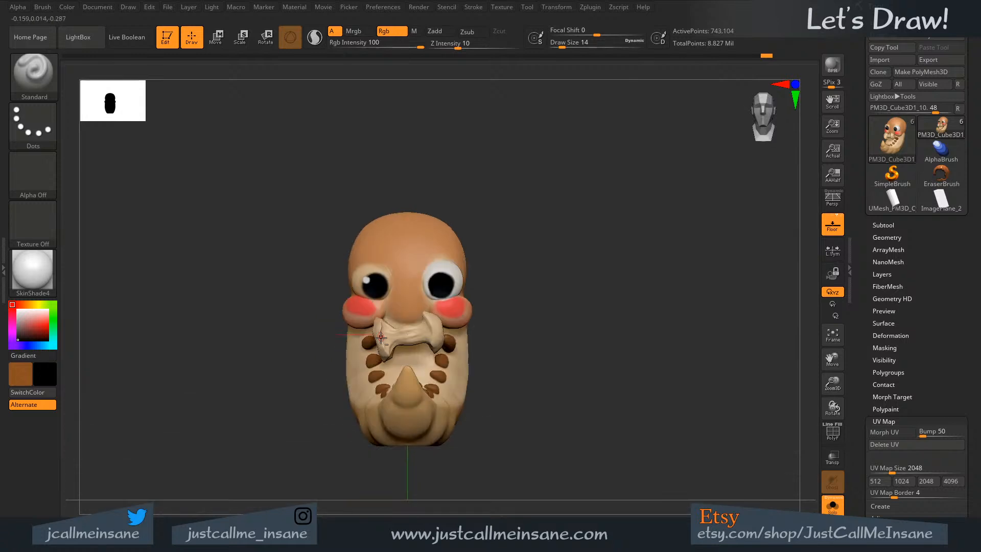
pyautogui.scroll(5, 381, 337)
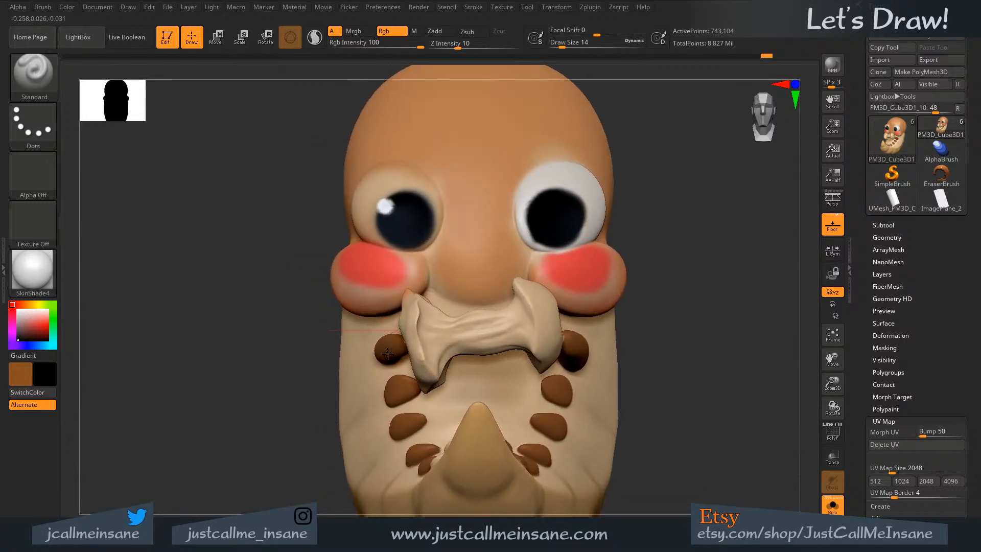
pyautogui.scroll(4, 388, 353)
pyautogui.moveTo(388, 353); pyautogui.dragTo(406, 364, button='right')
pyautogui.press('c')
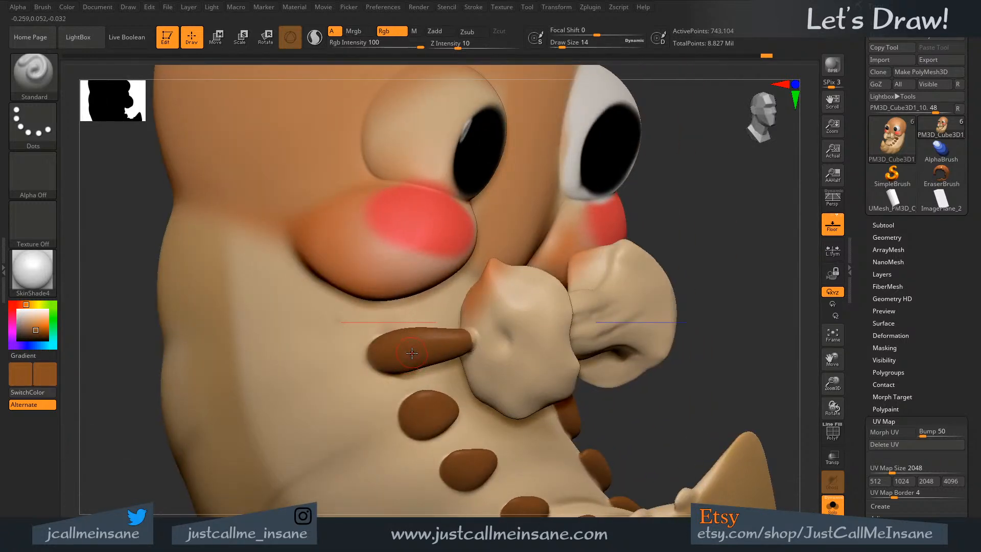
pyautogui.click(40, 379)
pyautogui.moveTo(100, 397)
pyautogui.mouseDown()
pyautogui.moveTo(201, 453)
pyautogui.moveTo(220, 482)
pyautogui.mouseUp()
pyautogui.click(47, 384)
pyautogui.moveTo(37, 449)
pyautogui.mouseDown()
pyautogui.moveTo(28, 466)
pyautogui.moveTo(33, 427)
pyautogui.mouseUp()
pyautogui.click(55, 393)
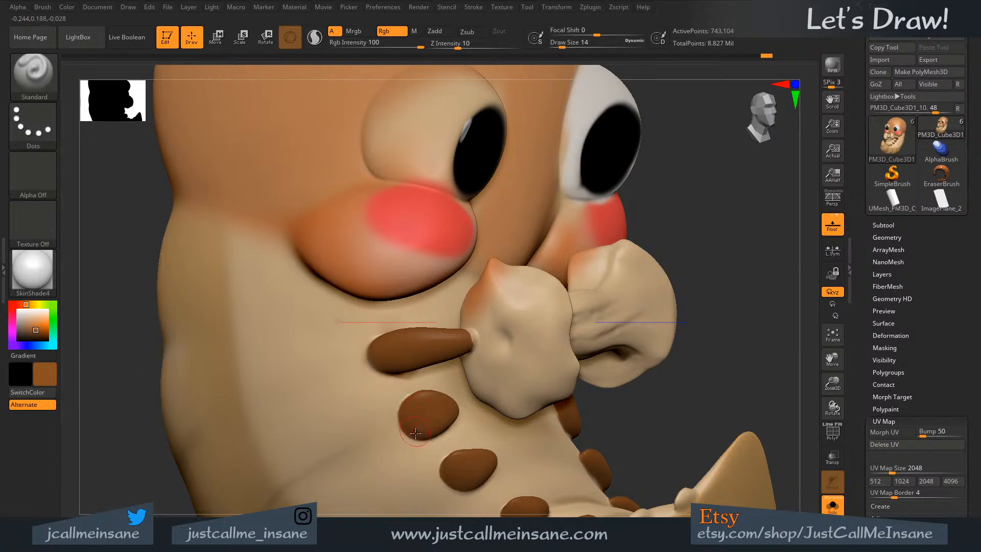
pyautogui.keyDown('ctrl'); pyautogui.moveTo(412, 371); pyautogui.dragTo(410, 319, button='right'); pyautogui.keyUp('ctrl')
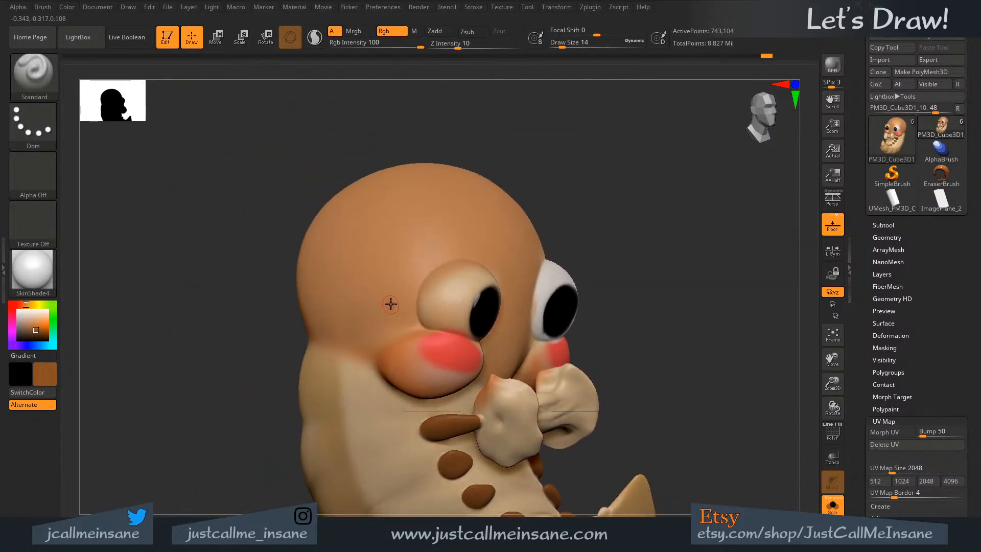
# - Sample the head's orange and paint over the red on the creature's right cheek with draw size 35
pyautogui.press('c')
pyautogui.moveTo(393, 358)
pyautogui.mouseDown()
pyautogui.moveTo(396, 367)
pyautogui.moveTo(390, 338)
pyautogui.moveTo(427, 373)
pyautogui.moveTo(459, 341)
pyautogui.moveTo(491, 357)
pyautogui.moveTo(440, 351)
pyautogui.moveTo(429, 373)
pyautogui.moveTo(459, 376)
pyautogui.moveTo(436, 352)
pyautogui.mouseUp()
pyautogui.press('s')
pyautogui.moveTo(415, 335)
pyautogui.mouseDown(button='right')
pyautogui.moveTo(438, 302)
pyautogui.moveTo(443, 313)
pyautogui.mouseUp(button='right')
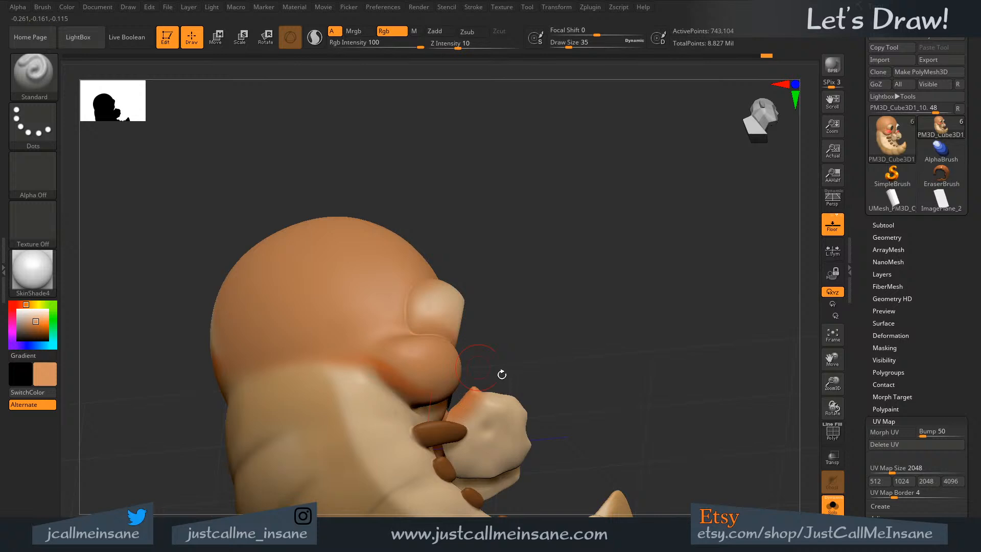
# - Hide the creature's hands so only the body mesh shows, and set the draw size to 16
pyautogui.keyDown('ctrl'); pyautogui.keyDown('shift'); pyautogui.click(385, 324); pyautogui.keyUp('shift'); pyautogui.keyUp('ctrl')
pyautogui.keyDown('alt'); pyautogui.moveTo(426, 346); pyautogui.dragTo(369, 284, button='right'); pyautogui.keyUp('alt')
pyautogui.press('s')
pyautogui.moveTo(370, 284)
pyautogui.mouseDown()
pyautogui.moveTo(316, 254)
pyautogui.moveTo(371, 307)
pyautogui.moveTo(398, 318)
pyautogui.moveTo(342, 283)
pyautogui.moveTo(345, 295)
pyautogui.moveTo(320, 262)
pyautogui.moveTo(325, 298)
pyautogui.moveTo(395, 316)
pyautogui.mouseUp()
pyautogui.hotkey('ctrl', 'z')
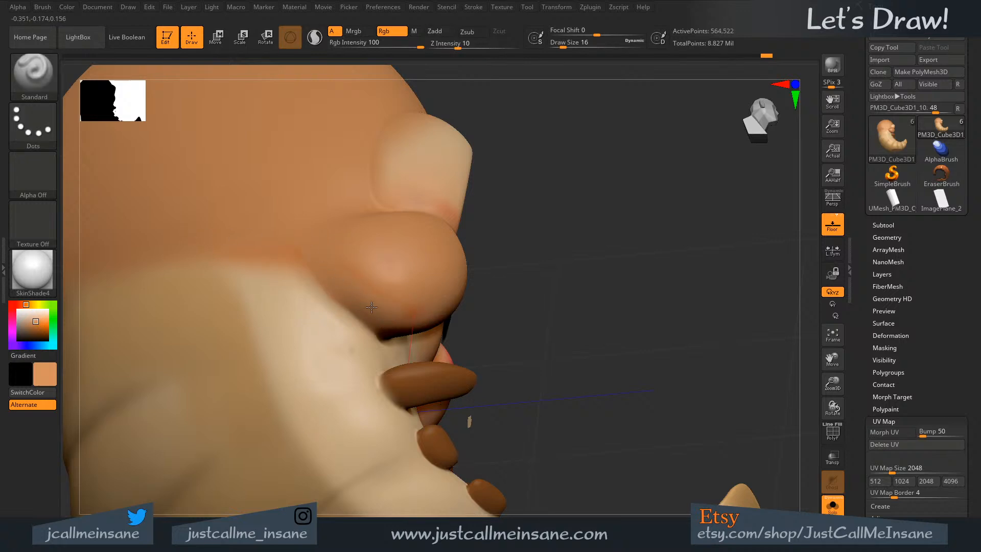
# - Set the draw size to 7 and paint the lower edge of the face between the cheeks orange
pyautogui.moveTo(562, 261); pyautogui.dragTo(488, 252)
pyautogui.moveTo(488, 252)
pyautogui.mouseDown(button='right')
pyautogui.moveTo(459, 214)
pyautogui.moveTo(392, 279)
pyautogui.moveTo(376, 254)
pyautogui.moveTo(409, 278)
pyautogui.moveTo(402, 322)
pyautogui.mouseUp(button='right')
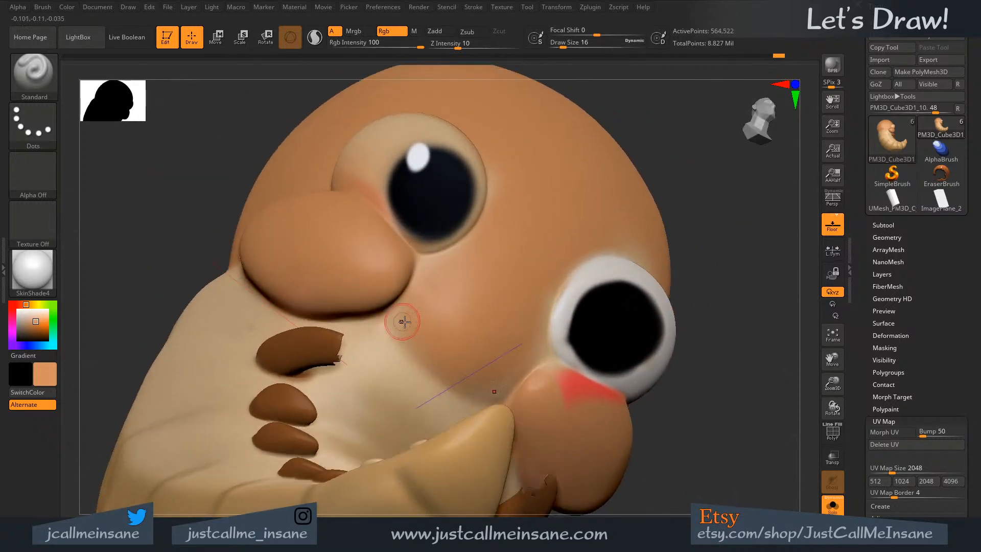
pyautogui.press('s')
pyautogui.moveTo(412, 316); pyautogui.dragTo(407, 316)
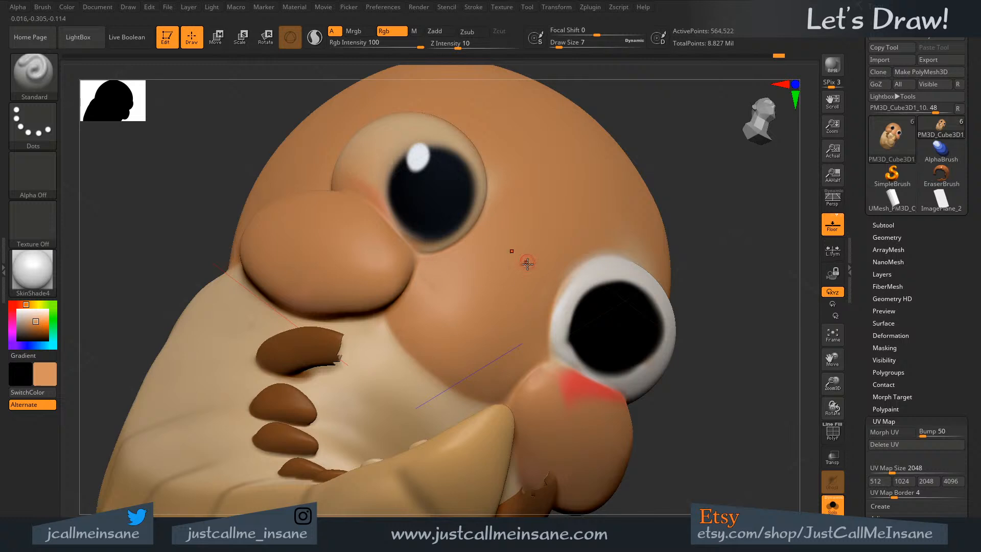
pyautogui.moveTo(528, 262); pyautogui.dragTo(506, 220, button='right')
pyautogui.moveTo(519, 138)
pyautogui.mouseDown()
pyautogui.moveTo(509, 129)
pyautogui.moveTo(514, 161)
pyautogui.mouseUp()
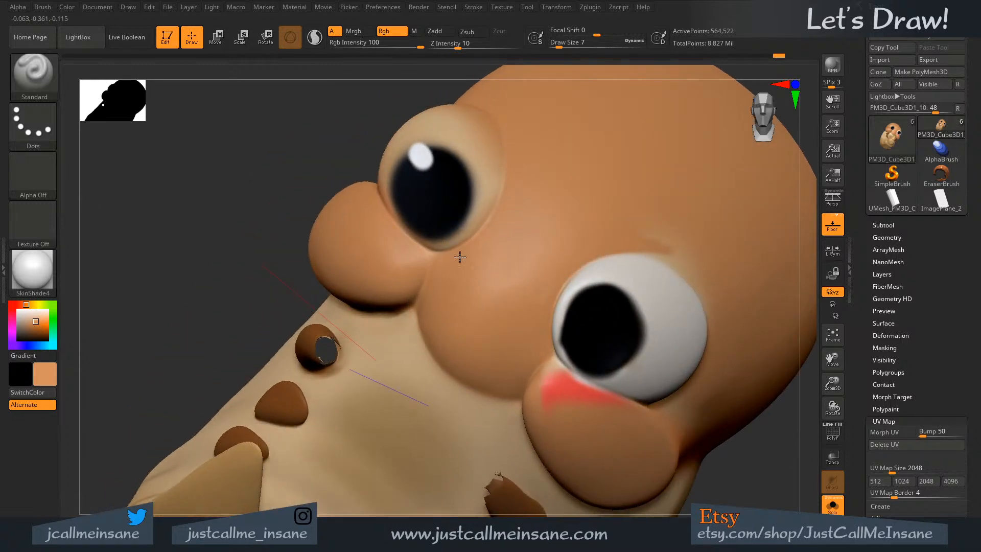
pyautogui.moveTo(489, 289)
pyautogui.mouseDown(button='right')
pyautogui.moveTo(497, 293)
pyautogui.moveTo(482, 276)
pyautogui.mouseUp(button='right')
# - Paint the creature's left cheek orange over the remaining red and along the lower rim of the white eyeball
pyautogui.moveTo(542, 399)
pyautogui.mouseDown()
pyautogui.moveTo(555, 425)
pyautogui.moveTo(573, 428)
pyautogui.moveTo(578, 396)
pyautogui.moveTo(592, 391)
pyautogui.moveTo(636, 416)
pyautogui.moveTo(588, 383)
pyautogui.mouseUp()
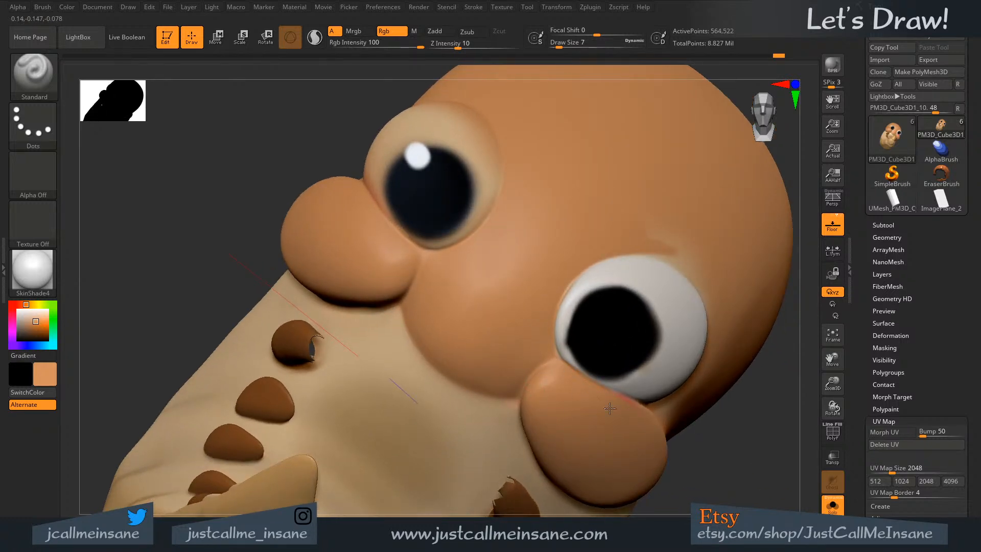
pyautogui.moveTo(588, 382)
pyautogui.keyDown('alt'); pyautogui.mouseDown(button='right')
pyautogui.moveTo(531, 373)
pyautogui.moveTo(417, 309)
pyautogui.mouseUp(button='right'); pyautogui.keyUp('alt')
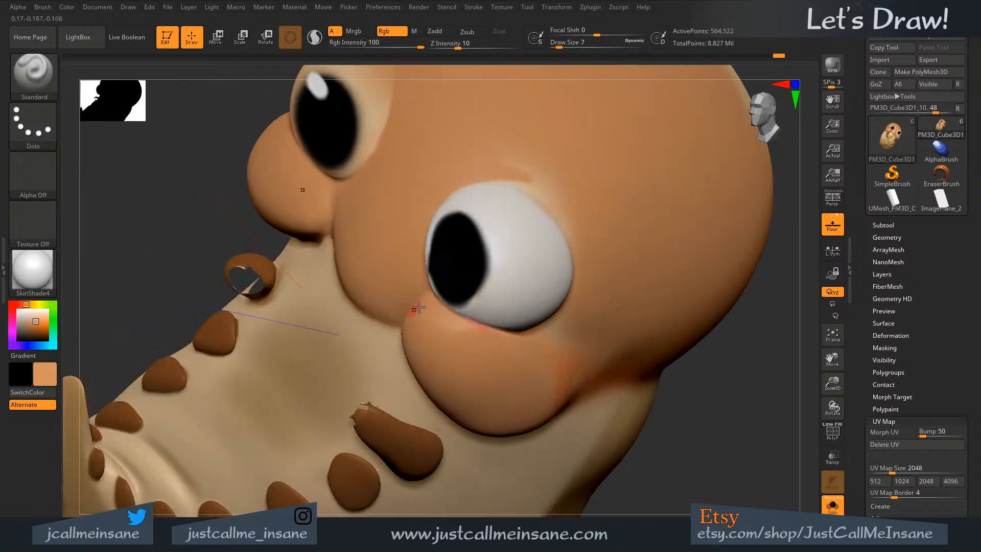
pyautogui.moveTo(506, 351); pyautogui.dragTo(478, 325)
pyautogui.moveTo(514, 368)
pyautogui.keyDown('alt'); pyautogui.mouseDown(button='right')
pyautogui.moveTo(418, 292)
pyautogui.moveTo(434, 278)
pyautogui.mouseUp(button='right'); pyautogui.keyUp('alt')
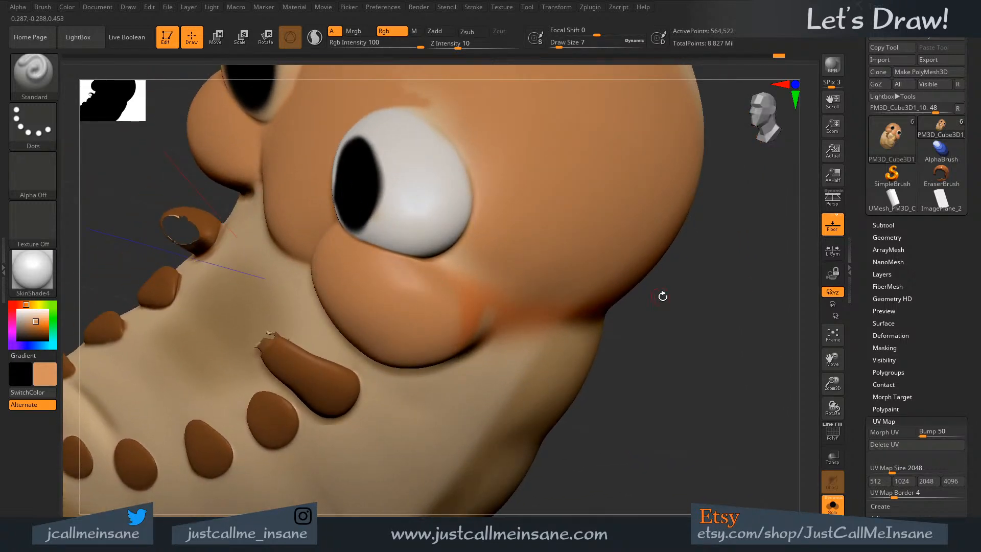
pyautogui.keyDown('shift'); pyautogui.moveTo(726, 376); pyautogui.dragTo(287, 313, button='right'); pyautogui.keyUp('shift')
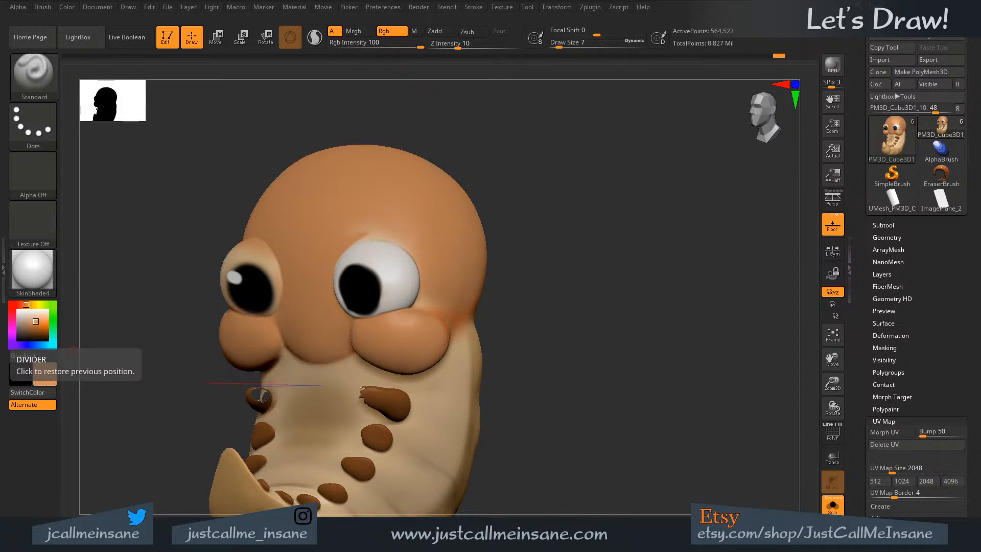
# - Look through the pumpkin enamel pin design and the finished pin photo in the Photos viewer, and close it
pyautogui.moveTo(223, 91); pyautogui.dragTo(272, 90)
pyautogui.press('Right')
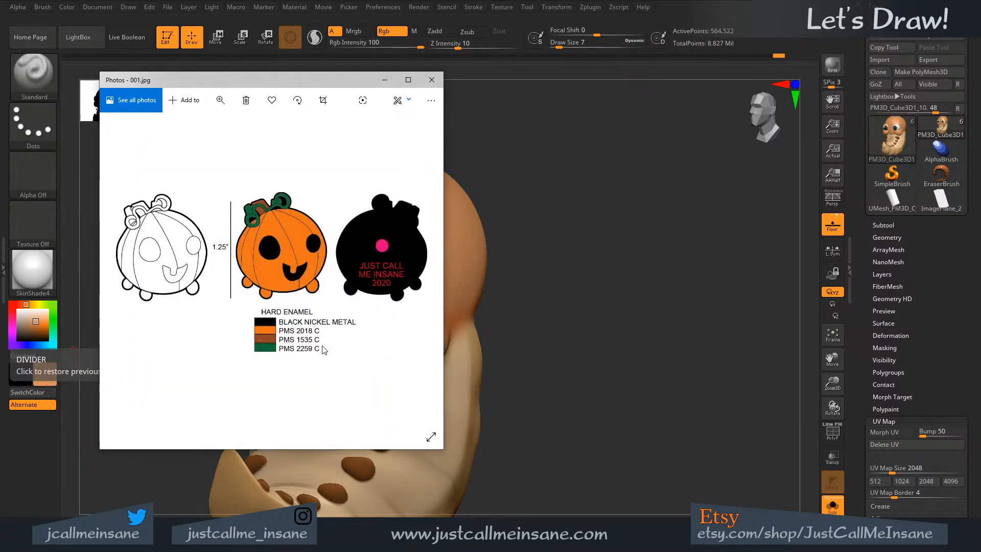
pyautogui.press('Left')
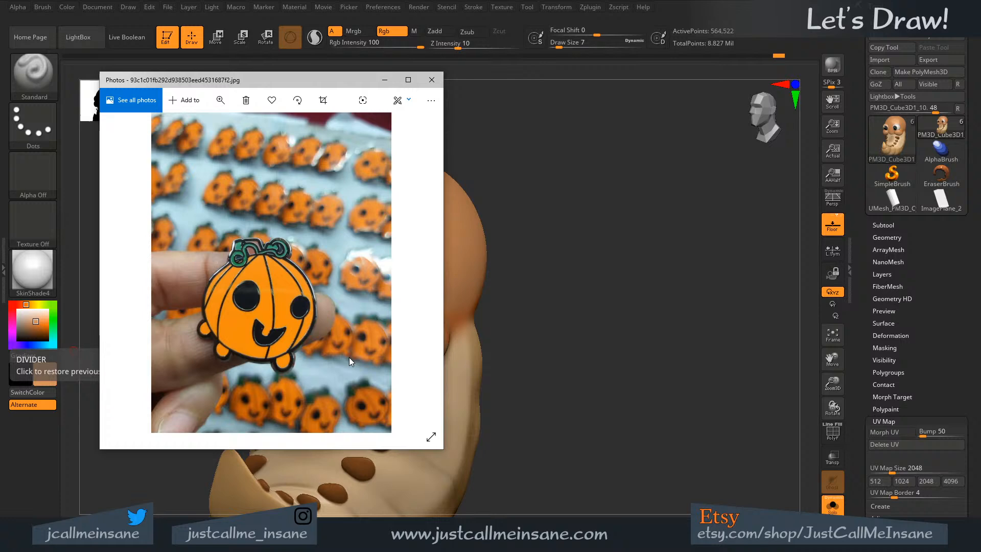
pyautogui.click(431, 80)
# - Set the draw size to 25 and paint the neck seam and the bare patch on the back of the head orange
pyautogui.moveTo(521, 329)
pyautogui.mouseDown()
pyautogui.moveTo(532, 266)
pyautogui.moveTo(581, 334)
pyautogui.moveTo(552, 339)
pyautogui.mouseUp()
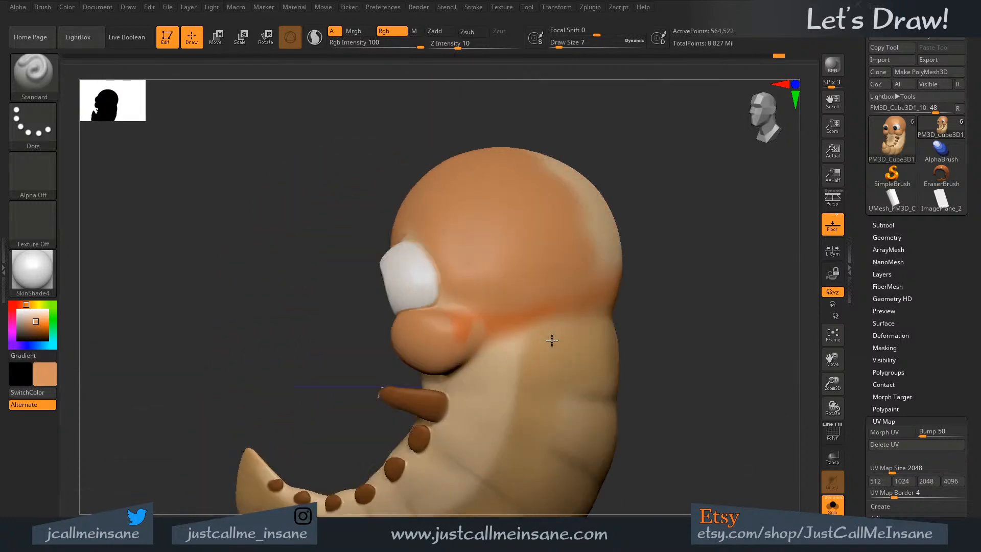
pyautogui.press('s')
pyautogui.click(474, 304)
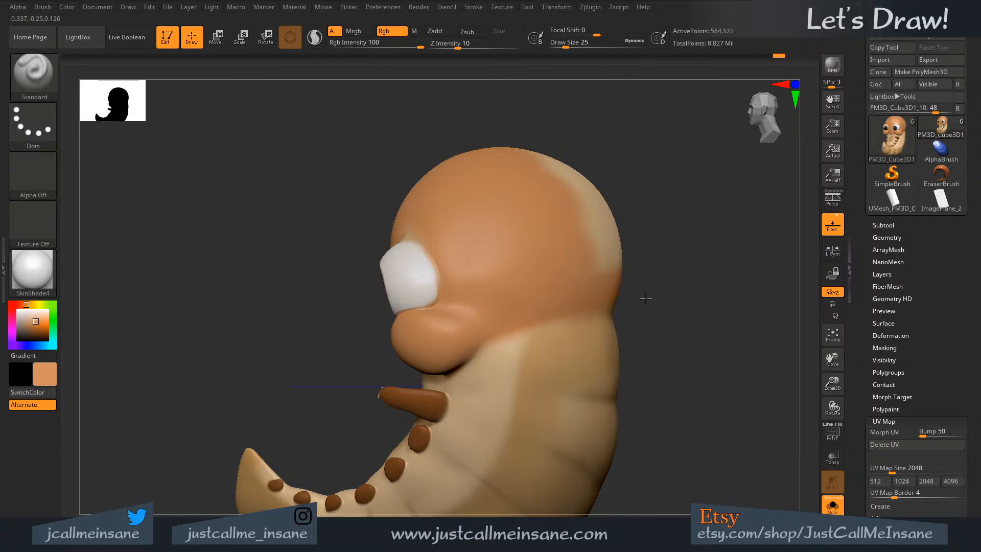
pyautogui.moveTo(617, 276)
pyautogui.mouseDown()
pyautogui.moveTo(581, 215)
pyautogui.moveTo(603, 224)
pyautogui.moveTo(549, 171)
pyautogui.moveTo(587, 174)
pyautogui.mouseUp()
pyautogui.moveTo(697, 218); pyautogui.dragTo(551, 241)
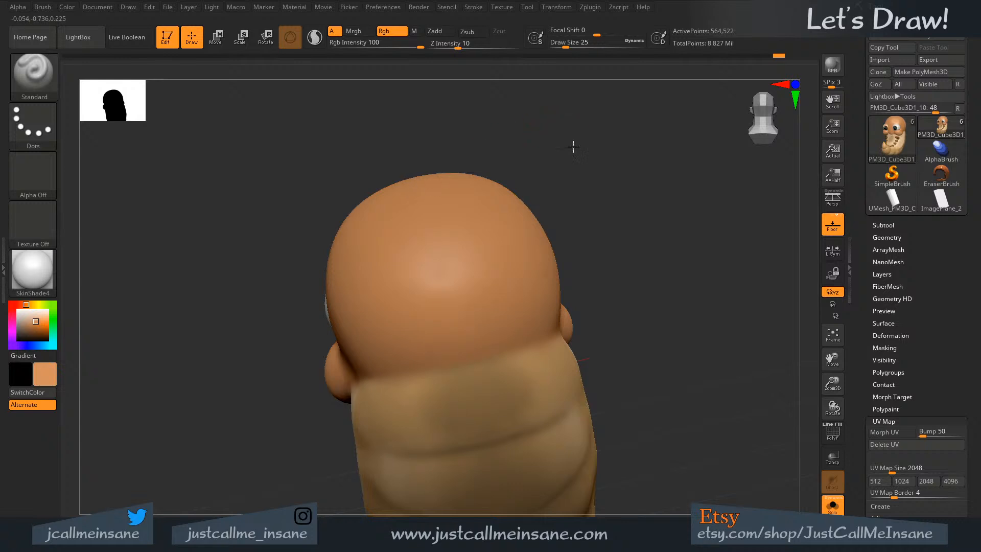
pyautogui.moveTo(572, 146); pyautogui.dragTo(419, 181)
pyautogui.moveTo(567, 382); pyautogui.dragTo(284, 328)
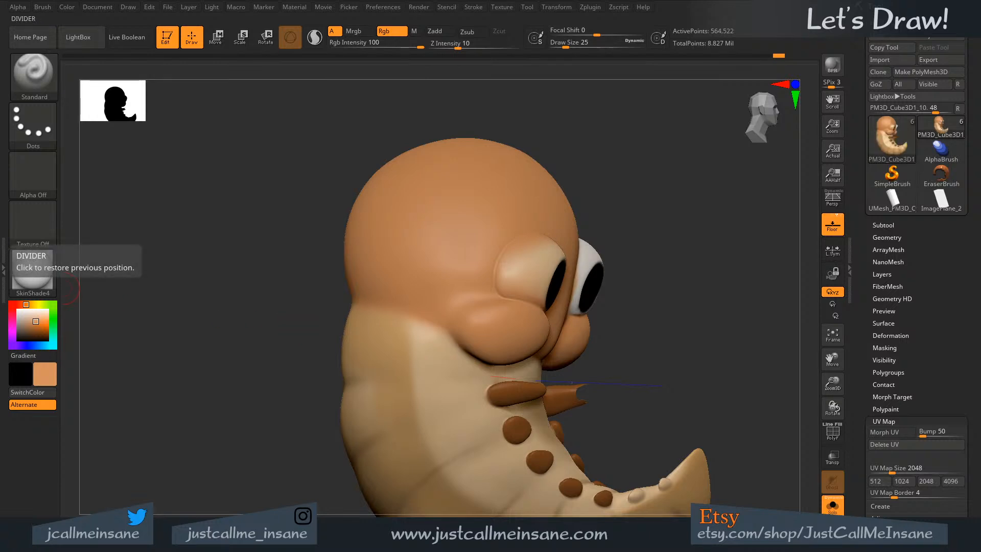
pyautogui.moveTo(668, 190); pyautogui.dragTo(453, 237)
pyautogui.moveTo(557, 159); pyautogui.dragTo(371, 198)
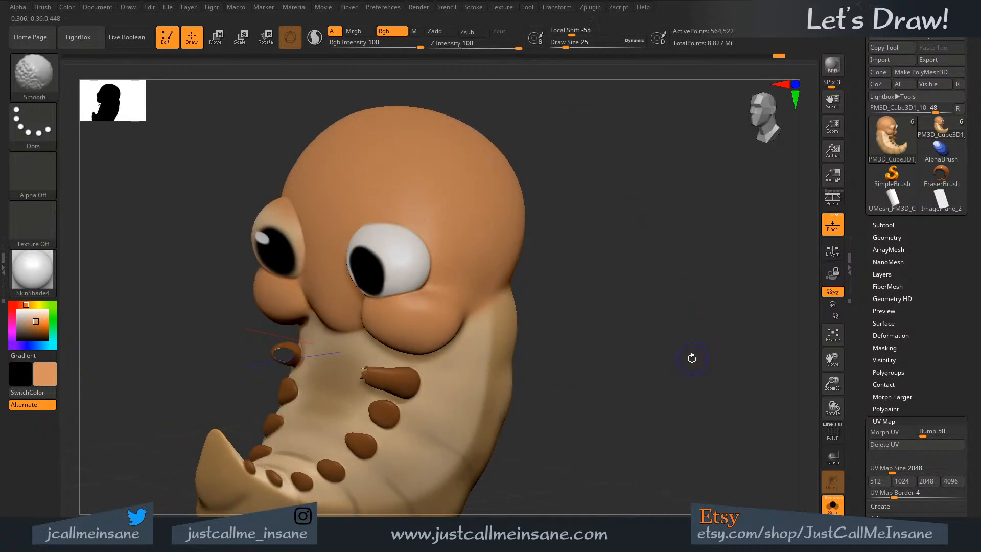
pyautogui.moveTo(692, 356); pyautogui.dragTo(600, 309)
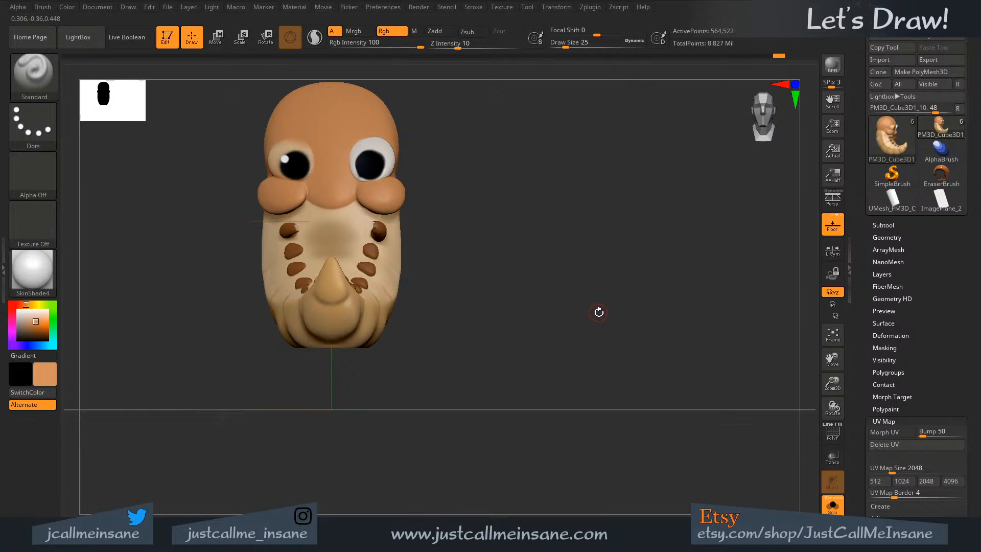
pyautogui.press('b')
pyautogui.press('i')
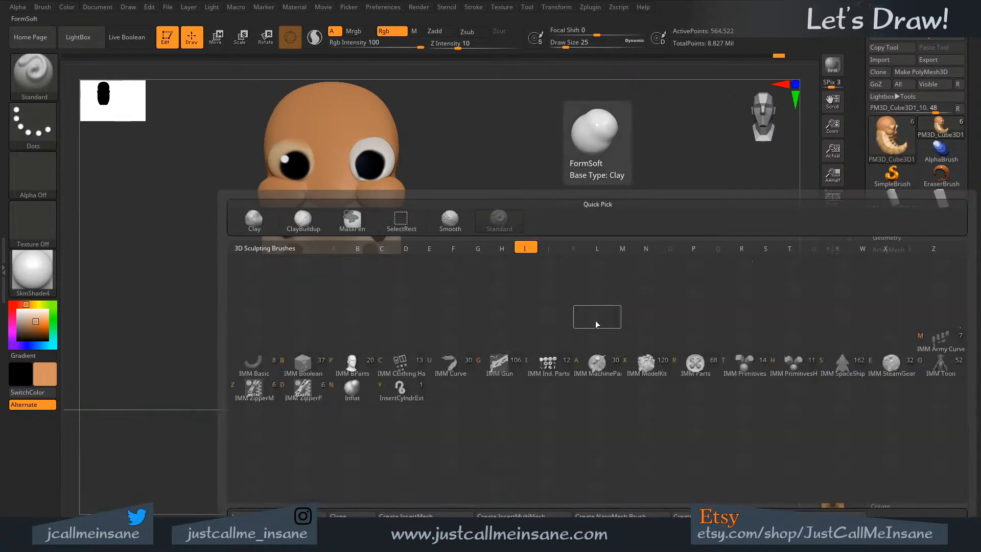
pyautogui.click(284, 377)
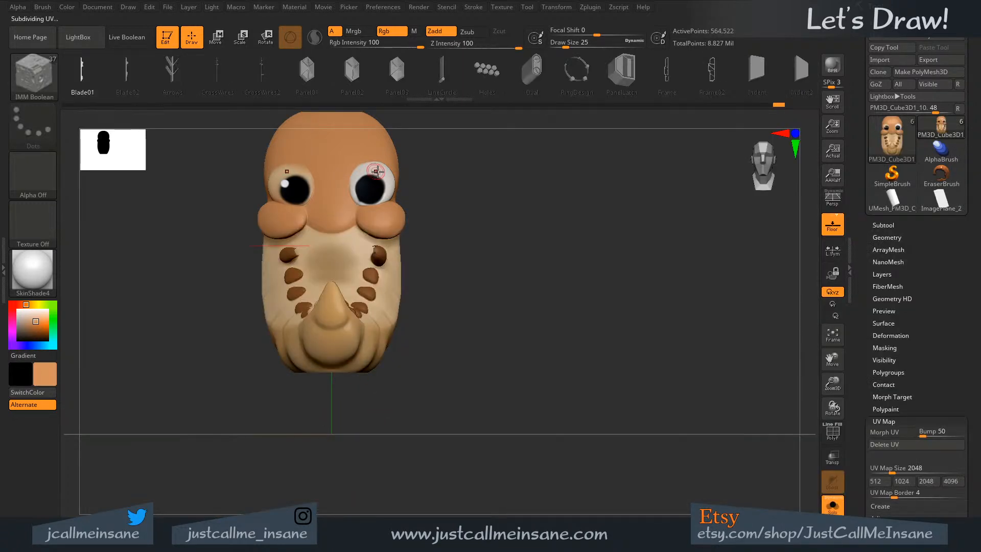
# - Try to insert a cube on the creature using the IMM Primitives brush
pyautogui.press('b')
pyautogui.press('i')
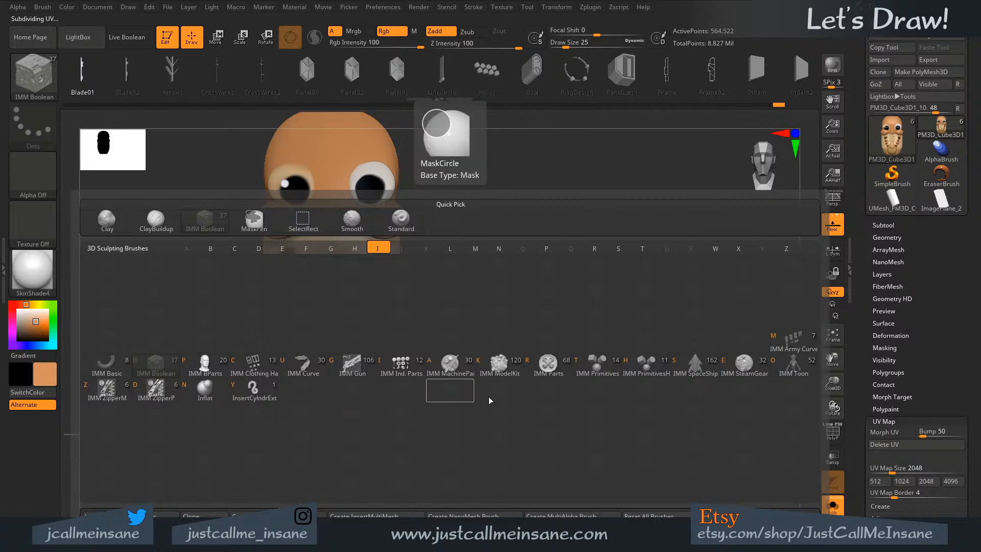
pyautogui.click(597, 363)
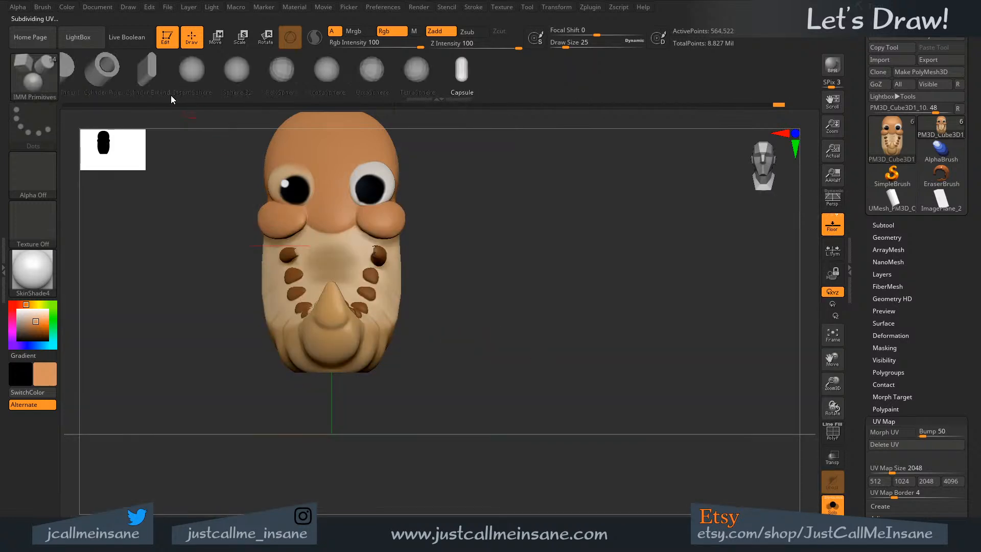
pyautogui.moveTo(121, 88); pyautogui.dragTo(365, 89)
pyautogui.click(180, 81)
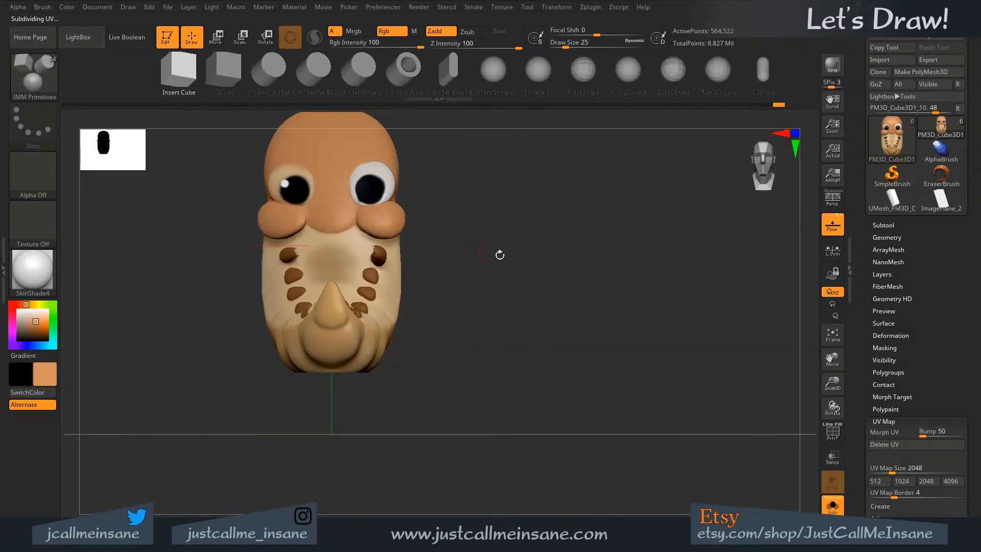
pyautogui.moveTo(500, 254); pyautogui.dragTo(320, 159)
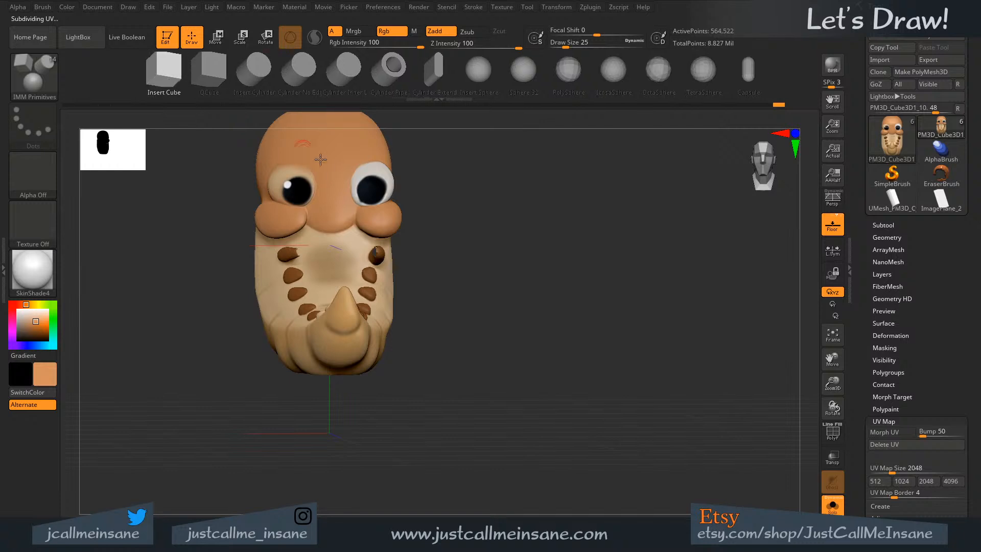
pyautogui.keyDown('shift'); pyautogui.moveTo(405, 148); pyautogui.dragTo(387, 148); pyautogui.keyUp('shift')
pyautogui.click(386, 147)
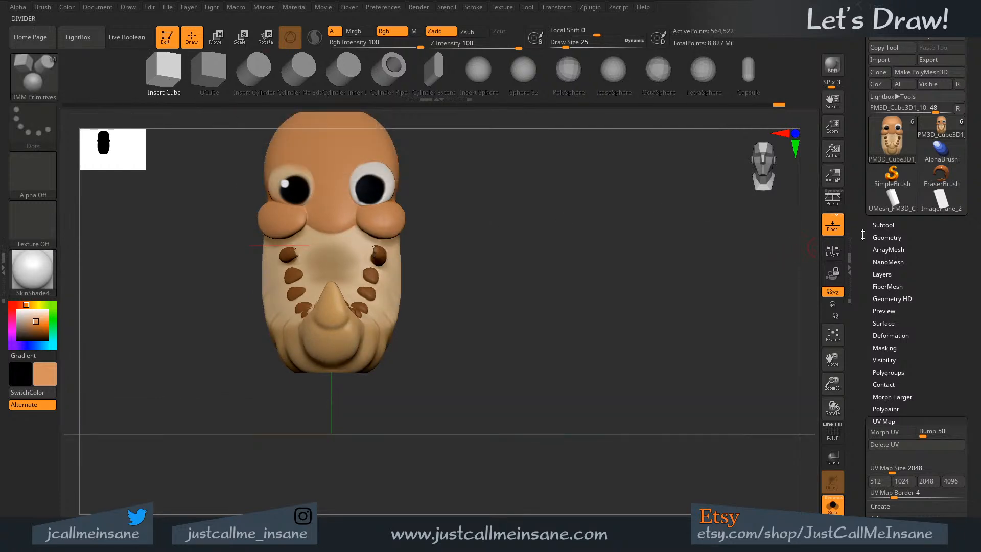
# - Append the ImagePlane_3 mesh as a new subtool
pyautogui.click(879, 225)
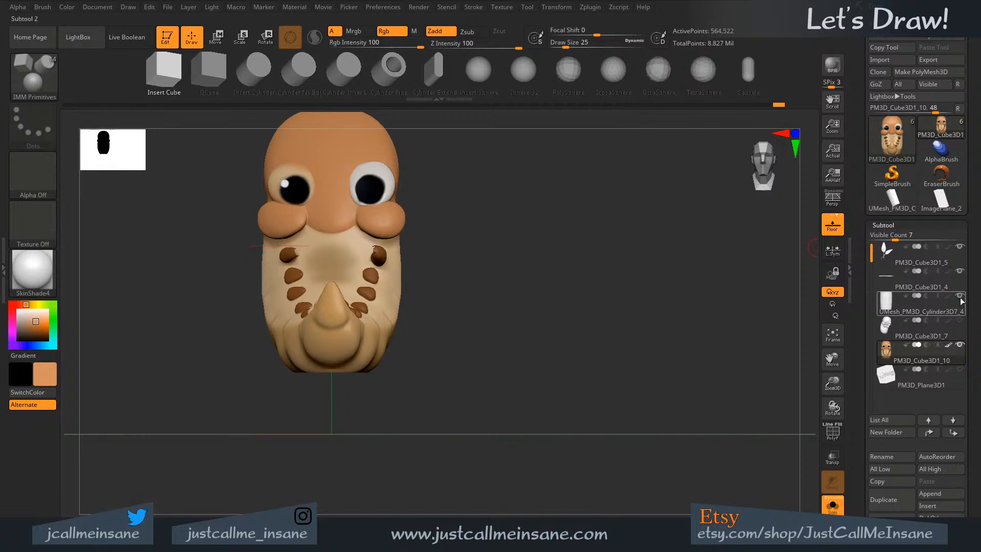
pyautogui.click(929, 494)
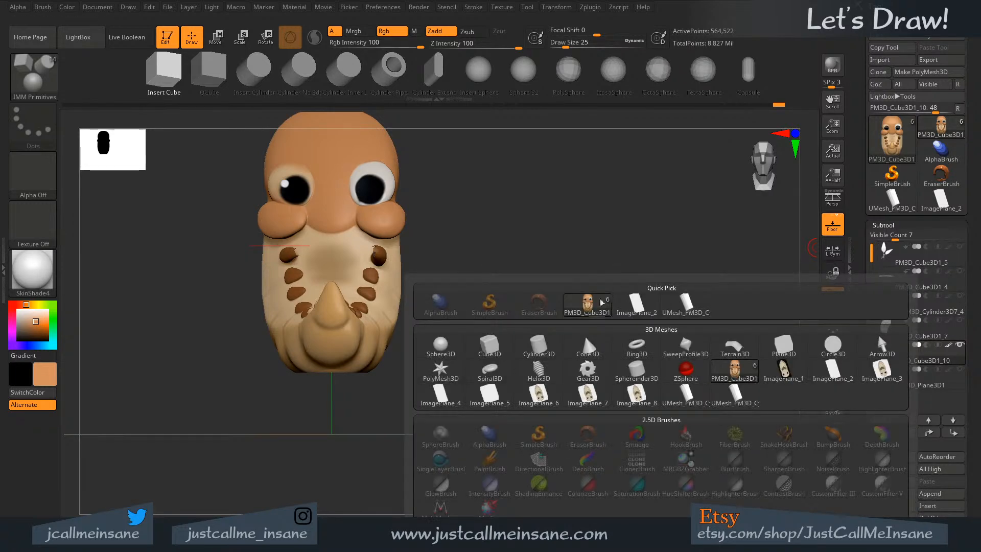
pyautogui.moveTo(621, 341)
pyautogui.click(881, 369)
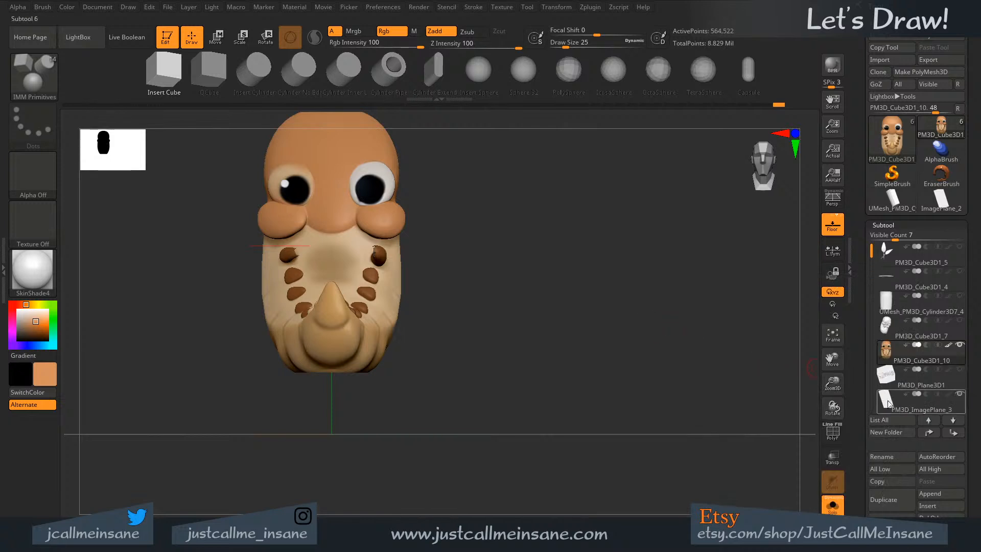
# - Move the new image plane beside the creature with Solo mode off, and scale down its height
pyautogui.press('w')
pyautogui.keyDown('ctrl'); pyautogui.moveTo(560, 364); pyautogui.dragTo(567, 414, button='right'); pyautogui.keyUp('ctrl')
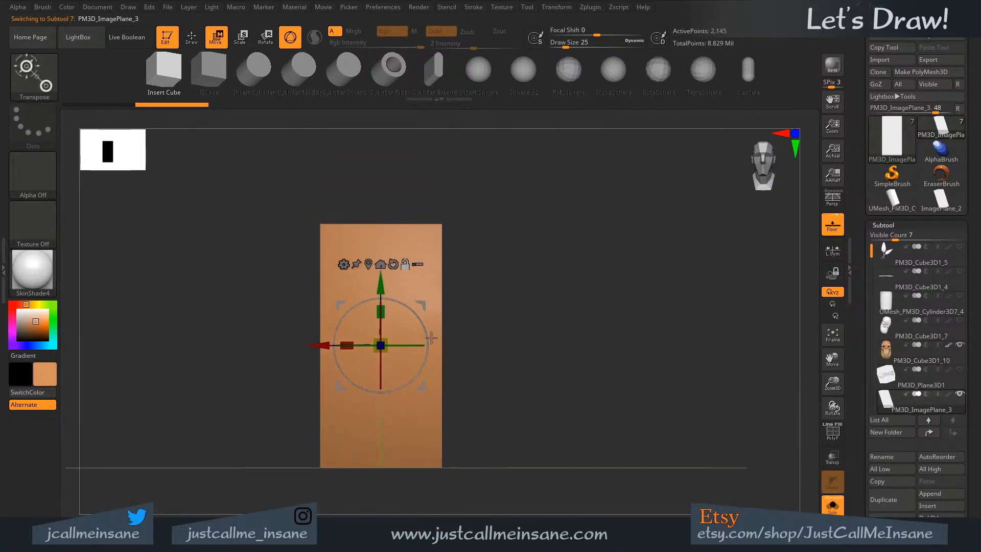
pyautogui.moveTo(318, 345); pyautogui.dragTo(470, 346)
pyautogui.click(832, 504)
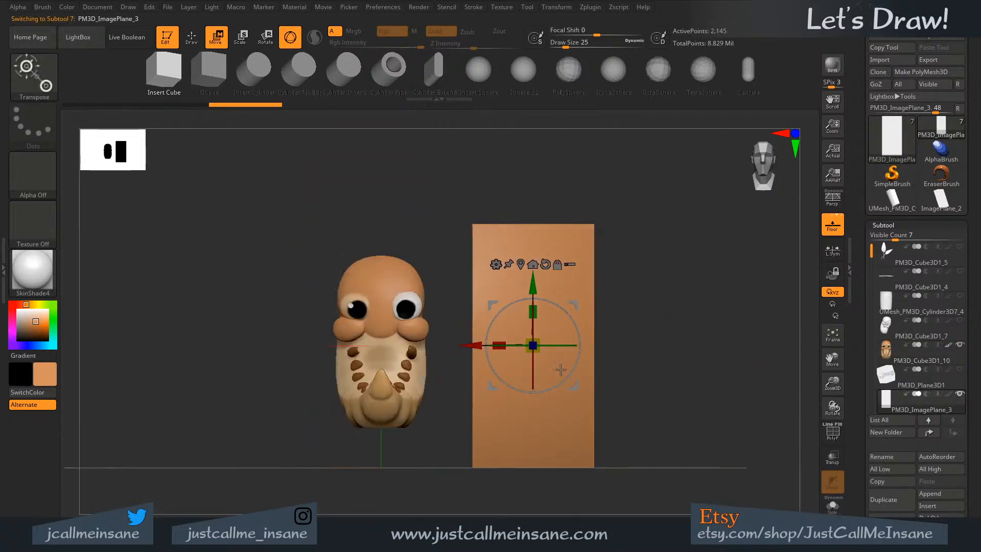
pyautogui.moveTo(532, 311); pyautogui.dragTo(539, 340)
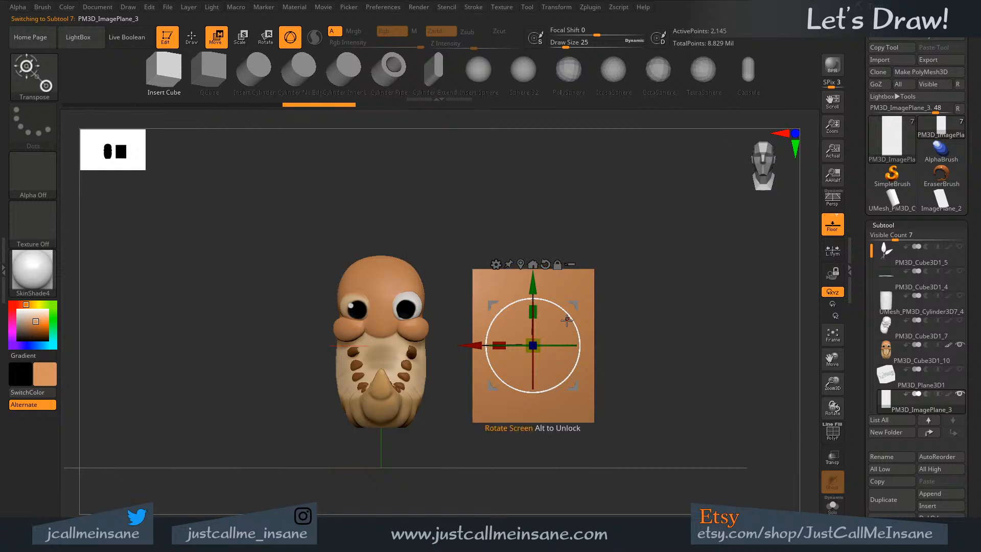
# - Return to Draw mode, sample the creature's light tan as the paint colour and set the draw size to 163
pyautogui.press('b')
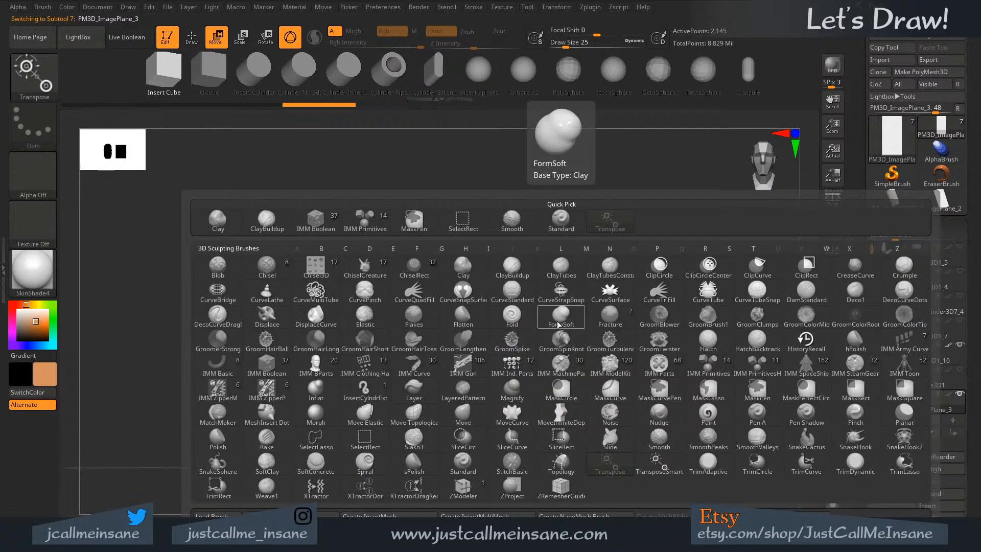
pyautogui.press('Escape')
pyautogui.press('q')
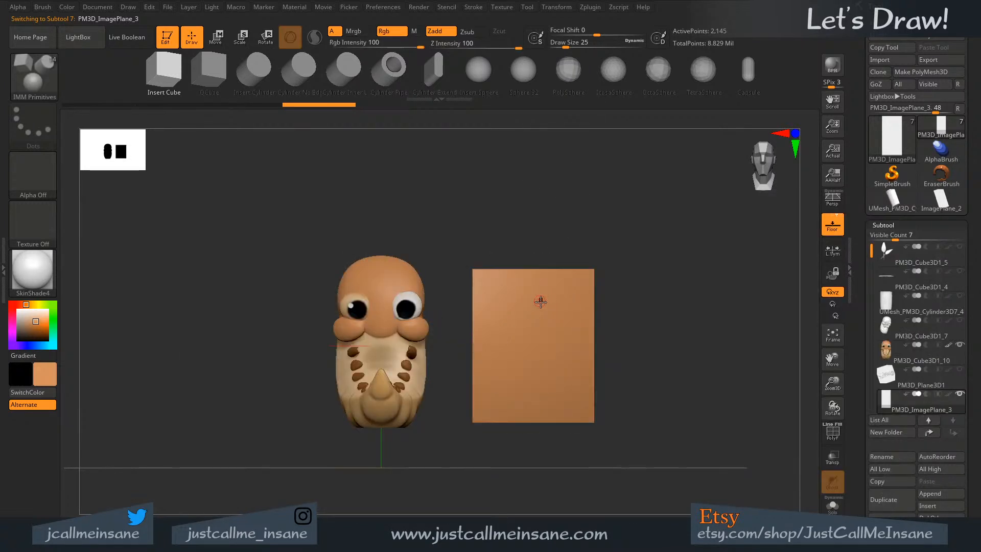
pyautogui.moveTo(472, 245); pyautogui.dragTo(452, 252)
pyautogui.press('c')
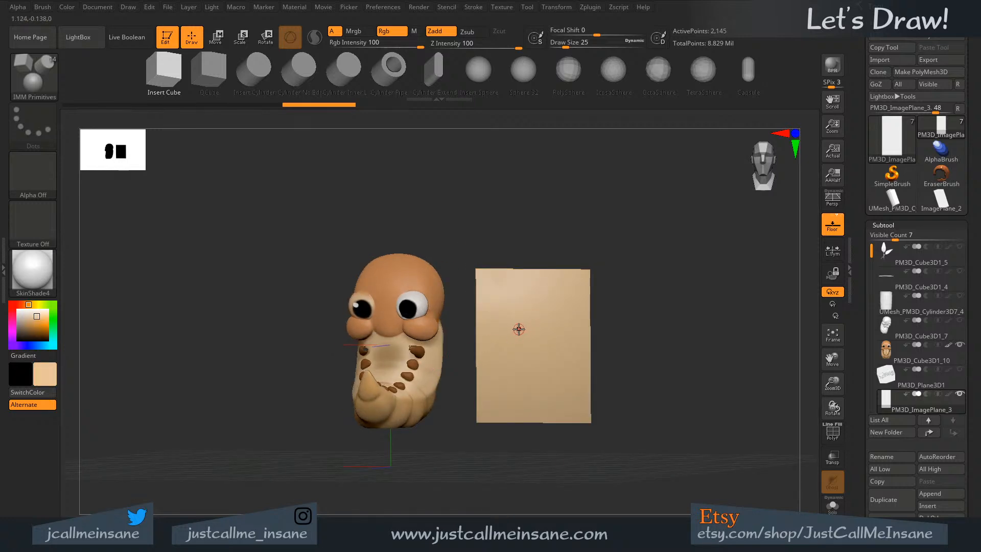
pyautogui.press('s')
pyautogui.moveTo(519, 329)
pyautogui.mouseDown()
pyautogui.moveTo(558, 332)
pyautogui.moveTo(559, 362)
pyautogui.moveTo(562, 256)
pyautogui.moveTo(522, 254)
pyautogui.moveTo(487, 390)
pyautogui.moveTo(520, 332)
pyautogui.moveTo(585, 397)
pyautogui.mouseUp()
pyautogui.hotkey('ctrl', 'z')
pyautogui.hotkey('ctrl', 'z')
# - Switch to the Standard brush and paint the image plane light tan
pyautogui.press('b')
pyautogui.press('s')
pyautogui.press('t')
pyautogui.moveTo(509, 248); pyautogui.dragTo(582, 343)
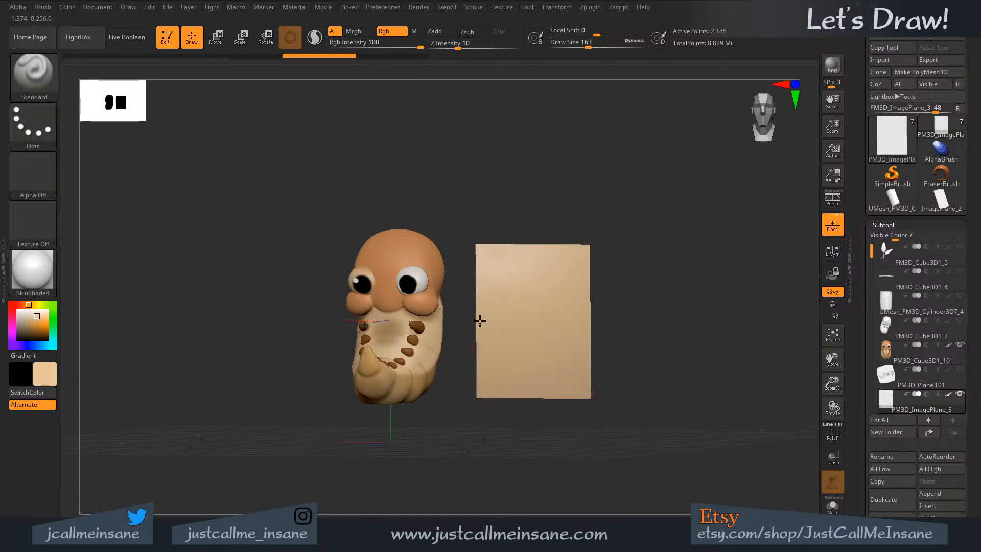
pyautogui.moveTo(582, 241)
pyautogui.mouseDown()
pyautogui.moveTo(481, 420)
pyautogui.moveTo(590, 361)
pyautogui.mouseUp()
# - Set the draw size to 37 and sample the darker tan of the creature's body as the paint colour
pyautogui.moveTo(689, 358)
pyautogui.mouseDown()
pyautogui.moveTo(598, 353)
pyautogui.moveTo(690, 344)
pyautogui.moveTo(665, 348)
pyautogui.mouseUp()
pyautogui.moveTo(442, 412)
pyautogui.keyDown('alt'); pyautogui.mouseDown()
pyautogui.moveTo(516, 409)
pyautogui.moveTo(530, 396)
pyautogui.moveTo(510, 397)
pyautogui.mouseUp(); pyautogui.keyUp('alt')
pyautogui.press('s')
pyautogui.press('c')
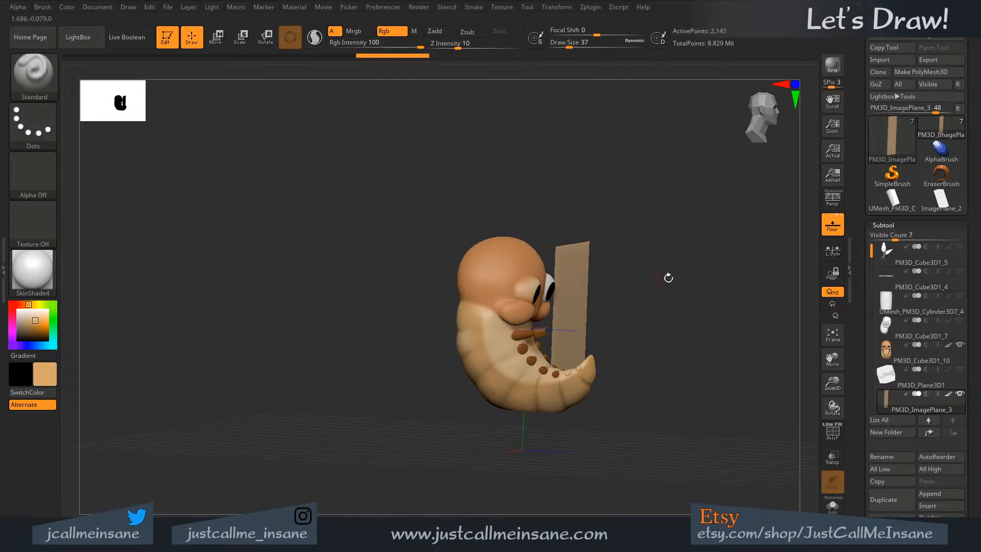
# - Paint a darker tan swatch near the image plane's upper edge, and beside it an orange swatch sampled from the creature's head
pyautogui.keyDown('shift'); pyautogui.moveTo(667, 278); pyautogui.dragTo(633, 279); pyautogui.keyUp('shift')
pyautogui.moveTo(515, 264)
pyautogui.mouseDown()
pyautogui.moveTo(532, 258)
pyautogui.moveTo(539, 274)
pyautogui.mouseUp()
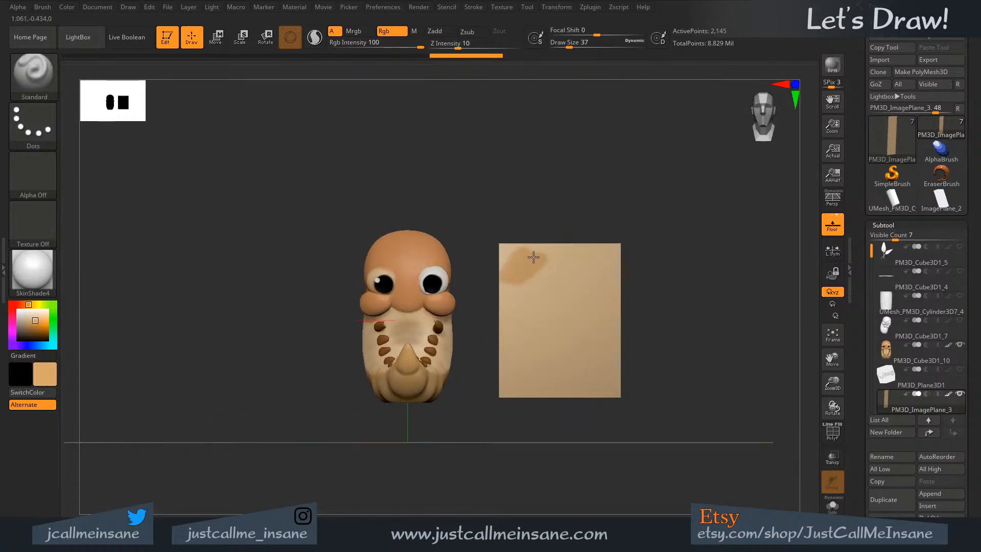
pyautogui.press('c')
pyautogui.moveTo(557, 260)
pyautogui.mouseDown()
pyautogui.moveTo(552, 269)
pyautogui.moveTo(565, 266)
pyautogui.moveTo(557, 258)
pyautogui.mouseUp()
# - Sample the brown of the creature's small limbs and paint a brown swatch on the image plane below the tan swatch
pyautogui.moveTo(493, 189); pyautogui.dragTo(520, 198)
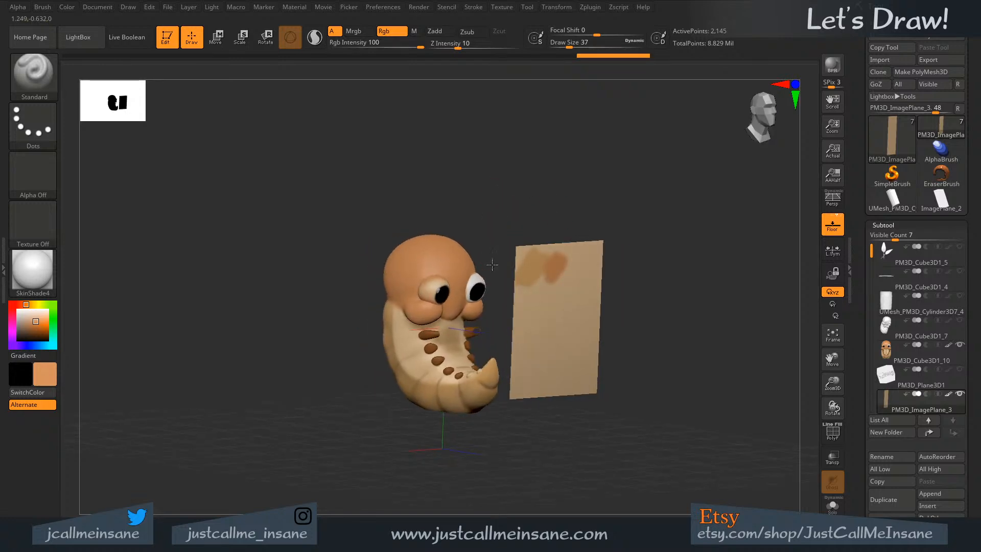
pyautogui.keyDown('alt'); pyautogui.moveTo(491, 263); pyautogui.dragTo(424, 357); pyautogui.keyUp('alt')
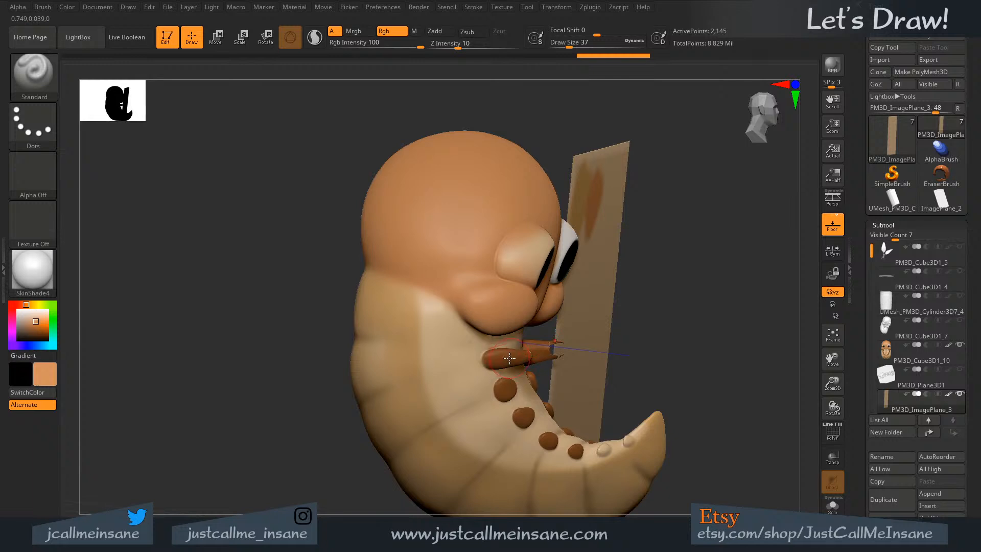
pyautogui.press('c')
pyautogui.moveTo(737, 264)
pyautogui.keyDown('shift'); pyautogui.mouseDown()
pyautogui.moveTo(659, 243)
pyautogui.moveTo(611, 256)
pyautogui.moveTo(609, 229)
pyautogui.moveTo(587, 250)
pyautogui.moveTo(620, 263)
pyautogui.mouseUp(); pyautogui.keyUp('shift')
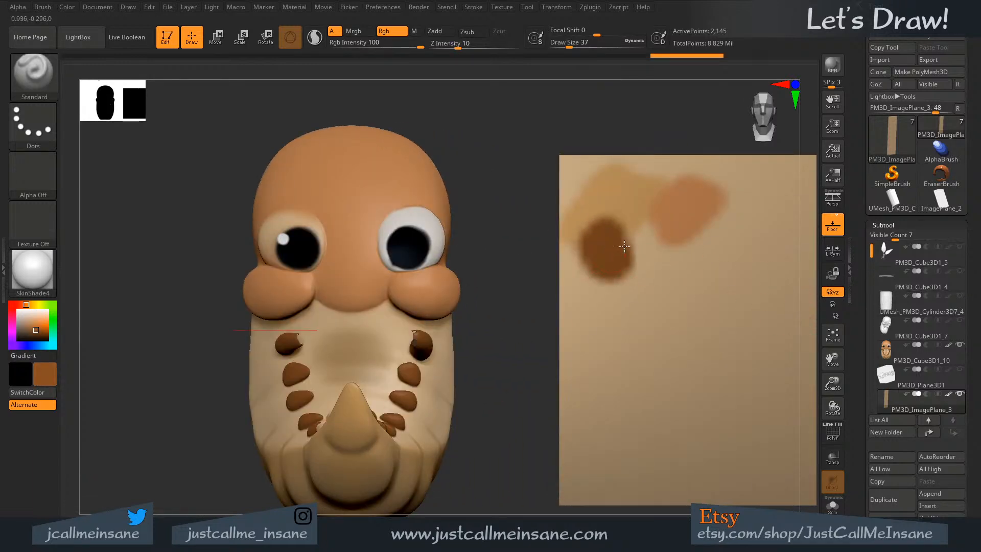
# - Sample the muted dark tan from the creature's back and paint a swatch of it beside the brown one on the image plane
pyautogui.moveTo(481, 325); pyautogui.dragTo(458, 248)
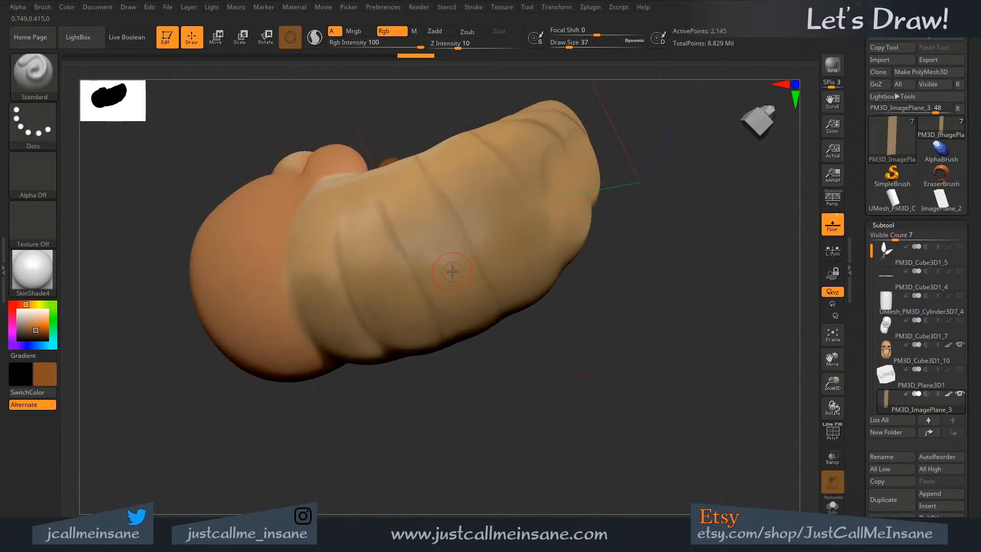
pyautogui.moveTo(725, 204); pyautogui.dragTo(525, 323)
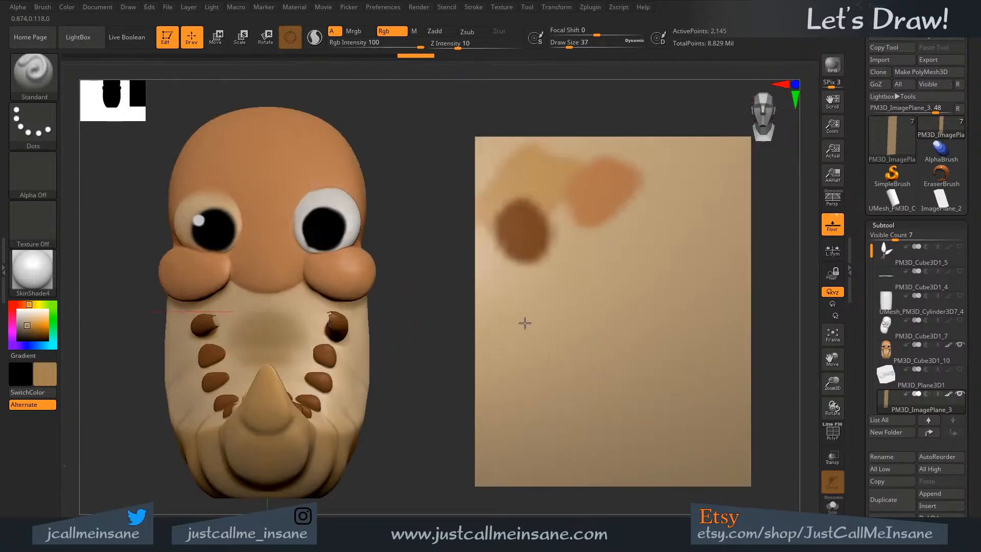
pyautogui.moveTo(561, 286); pyautogui.dragTo(542, 227)
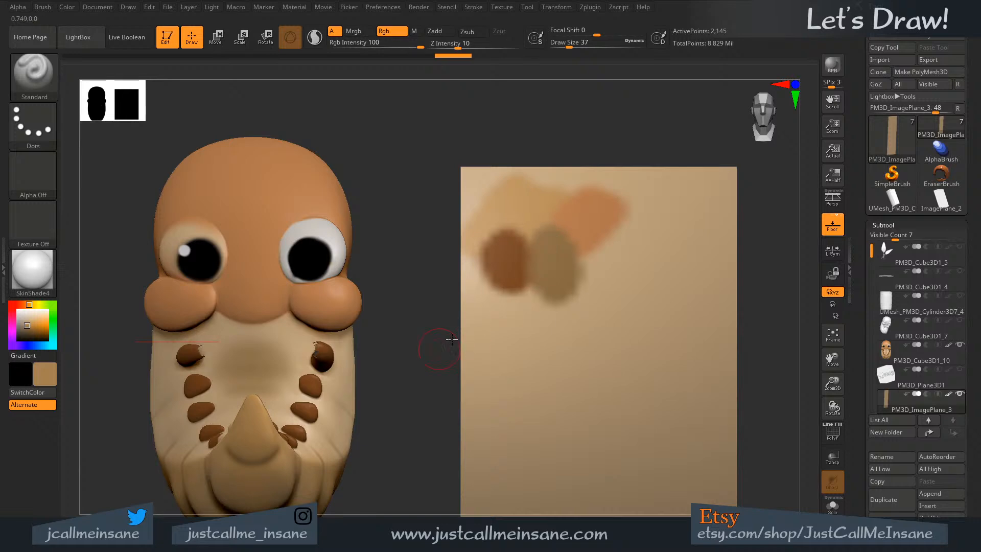
# - Sample the white of the eye and paint a swatch of it beside the orange one on the image plane
pyautogui.moveTo(452, 339); pyautogui.dragTo(432, 219)
pyautogui.press('c')
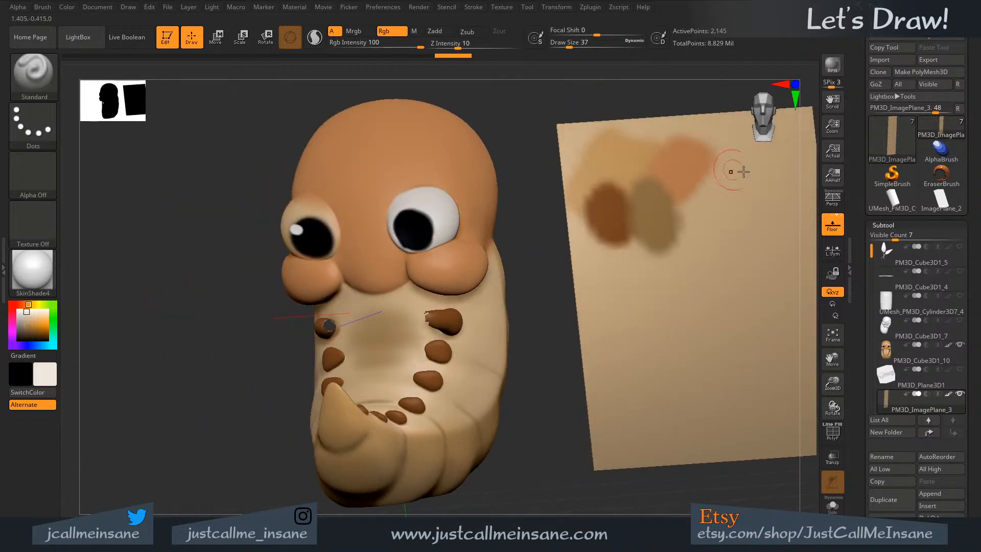
pyautogui.keyDown('alt'); pyautogui.moveTo(749, 195); pyautogui.dragTo(629, 223, button='right'); pyautogui.keyUp('alt')
pyautogui.moveTo(615, 188)
pyautogui.mouseDown()
pyautogui.moveTo(620, 201)
pyautogui.moveTo(622, 175)
pyautogui.mouseUp()
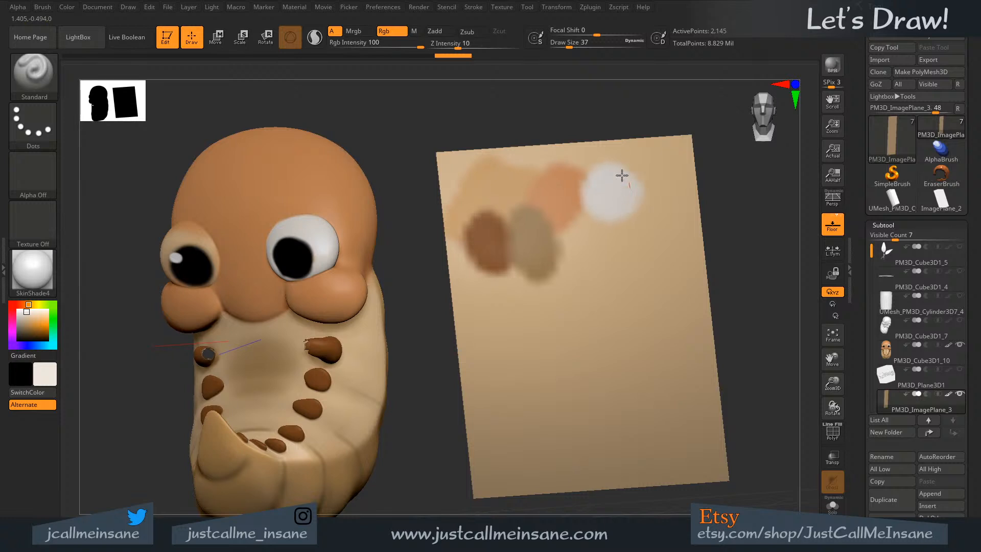
# - Reduce the draw size to 8 and sample the tan colour from the side of the segmented body
pyautogui.keyDown('alt'); pyautogui.moveTo(361, 322); pyautogui.dragTo(470, 278, button='right'); pyautogui.keyUp('alt')
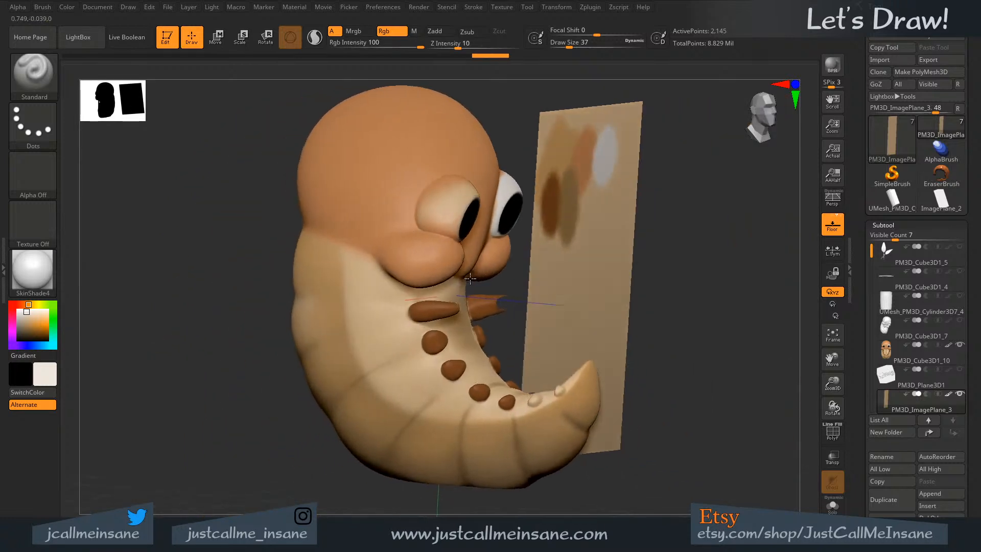
pyautogui.moveTo(470, 279); pyautogui.dragTo(478, 295)
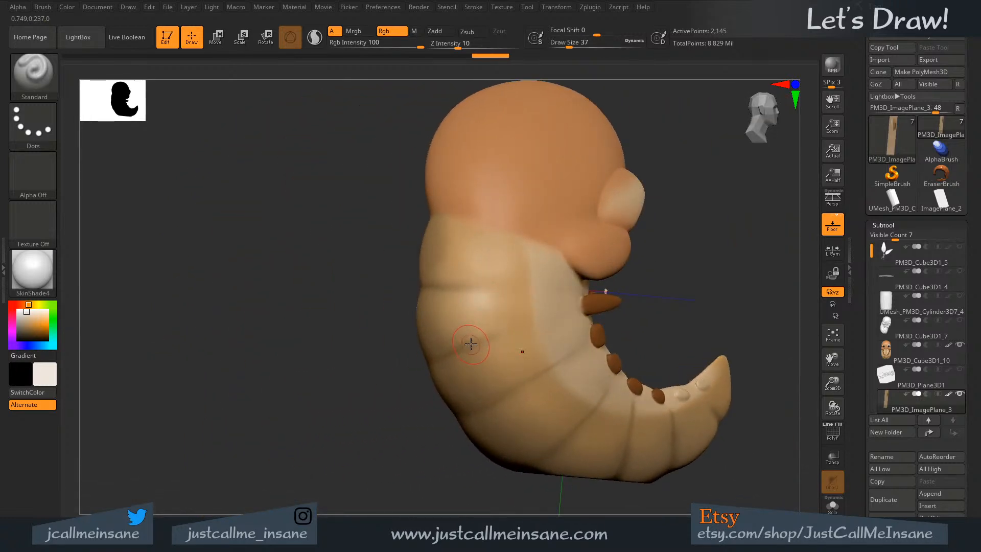
pyautogui.press('s')
pyautogui.moveTo(470, 344); pyautogui.dragTo(460, 347)
pyautogui.keyDown('alt'); pyautogui.moveTo(454, 343); pyautogui.dragTo(525, 349, button='right'); pyautogui.keyUp('alt')
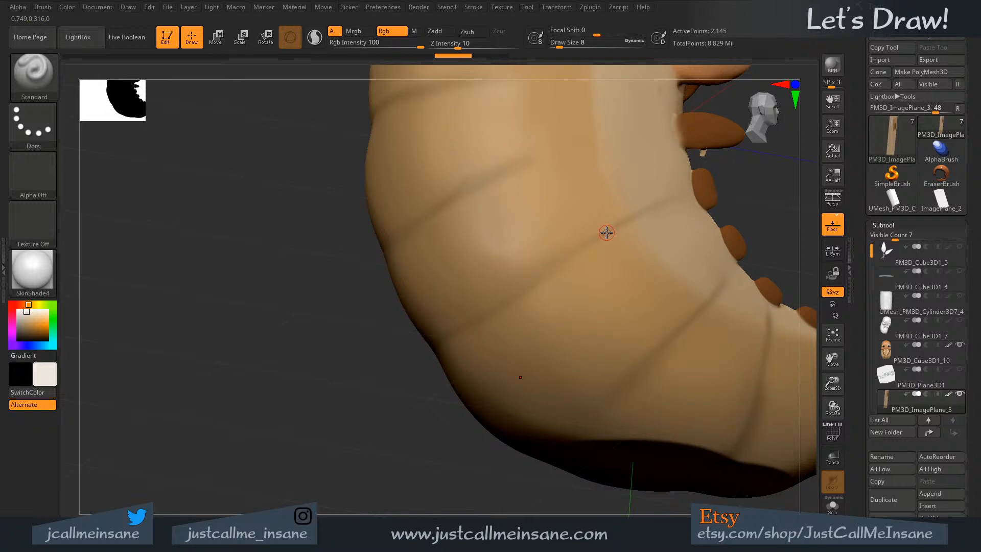
pyautogui.press('c')
# - Set the draw size to 33 and paint a tan swatch below the orange one on the image plane
pyautogui.keyDown('ctrl'); pyautogui.moveTo(611, 308); pyautogui.dragTo(528, 276, button='right'); pyautogui.keyUp('ctrl')
pyautogui.moveTo(679, 230)
pyautogui.keyDown('alt'); pyautogui.mouseDown(button='right')
pyautogui.moveTo(531, 273)
pyautogui.moveTo(560, 304)
pyautogui.moveTo(549, 300)
pyautogui.mouseUp(button='right'); pyautogui.keyUp('alt')
pyautogui.press('s')
pyautogui.moveTo(527, 293)
pyautogui.mouseDown()
pyautogui.moveTo(545, 293)
pyautogui.moveTo(510, 317)
pyautogui.moveTo(495, 313)
pyautogui.moveTo(495, 291)
pyautogui.mouseUp()
pyautogui.write('s33')
pyautogui.press('Return')
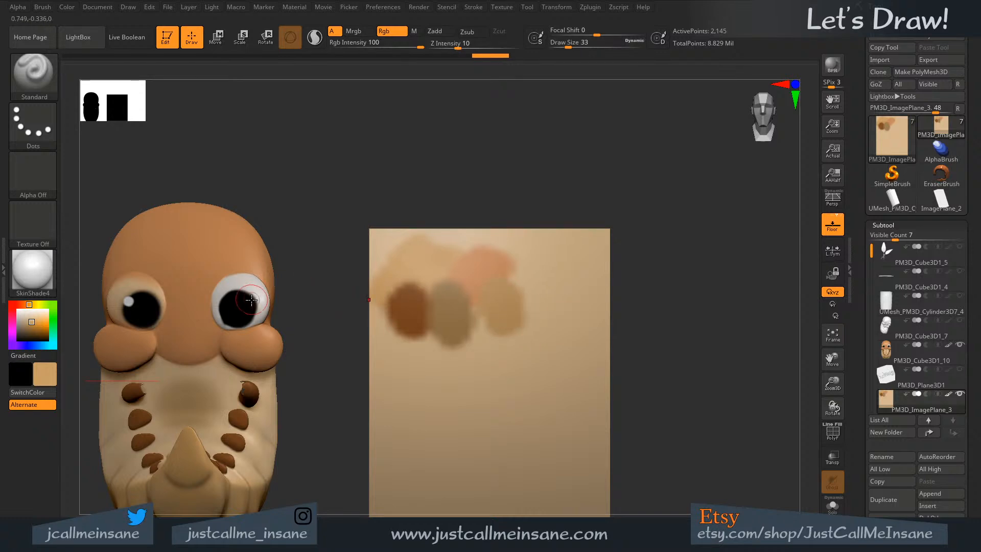
# - Add an eye-white swatch to the image plane and subdivide the plane to level 4 with smoothing off
pyautogui.press('c')
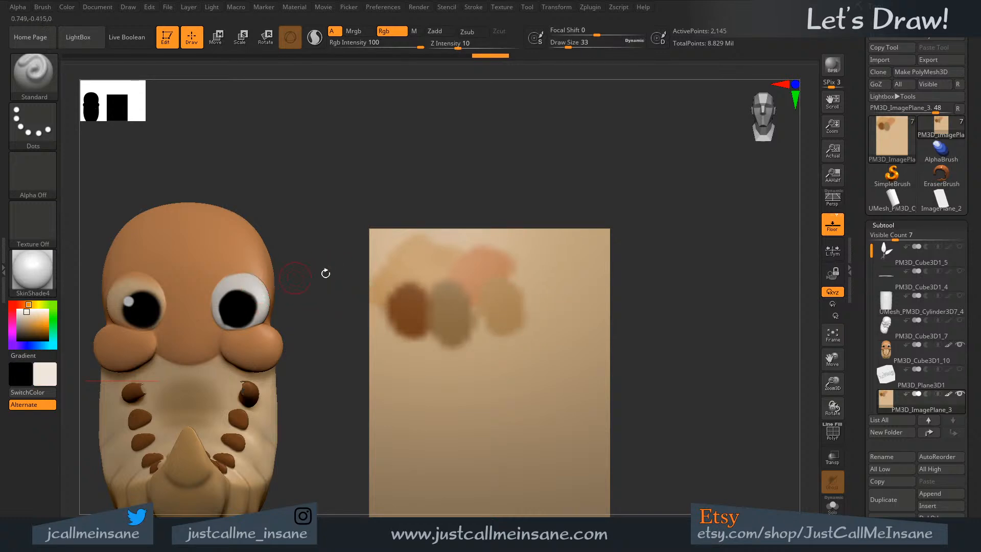
pyautogui.moveTo(519, 274); pyautogui.dragTo(557, 269)
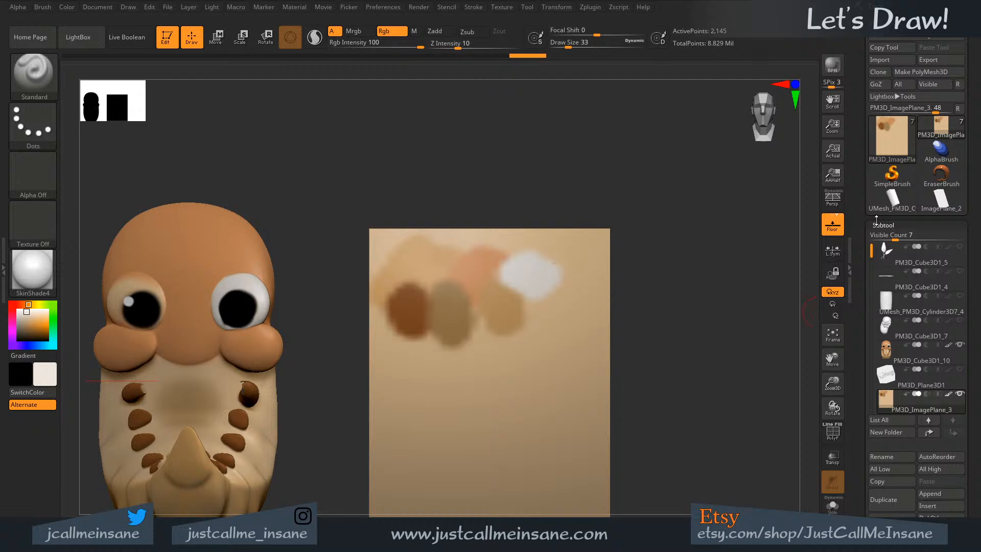
pyautogui.click(882, 225)
pyautogui.click(887, 237)
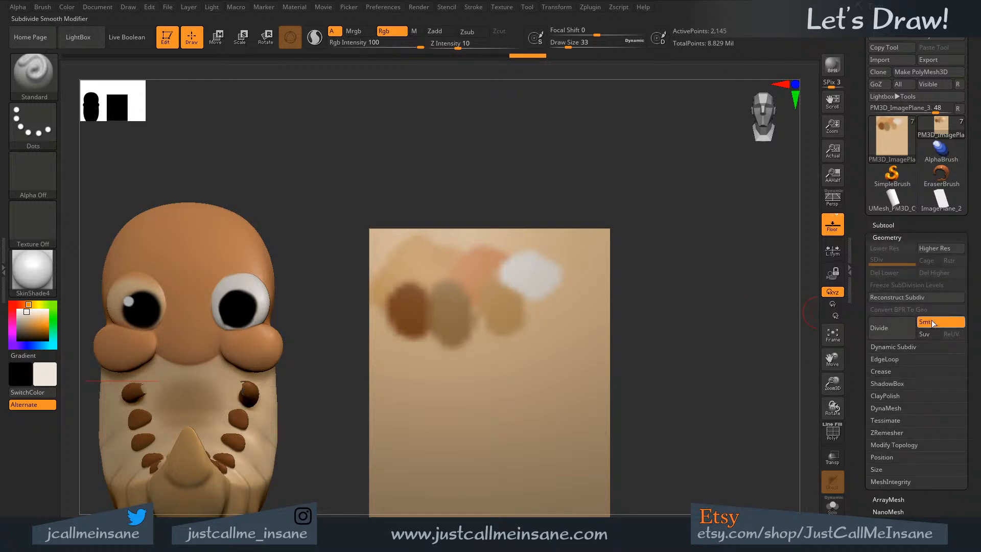
pyautogui.click(888, 328)
pyautogui.click(888, 328)
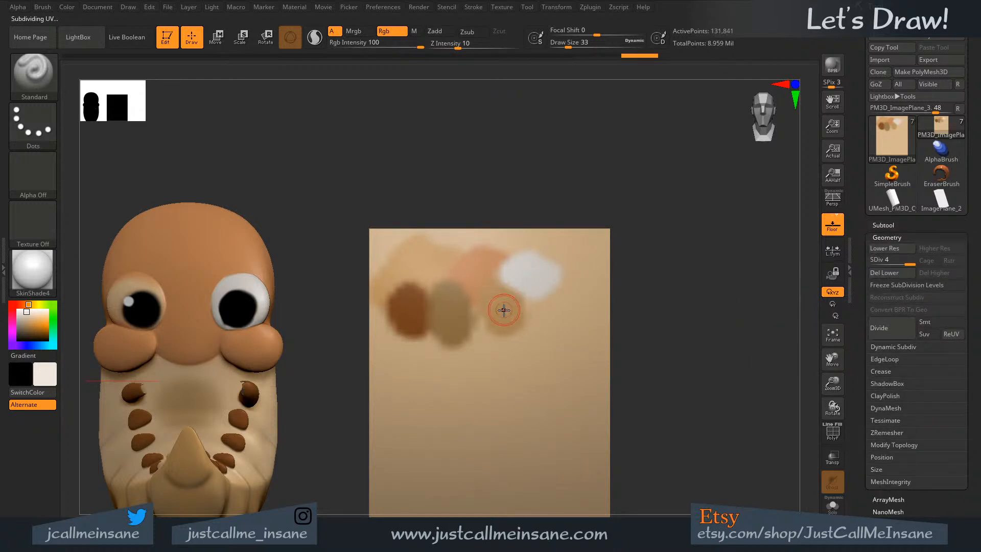
# - Resample and repaint the tan, white, orange, light tan and brown swatches on the subdivided image plane
pyautogui.press('c')
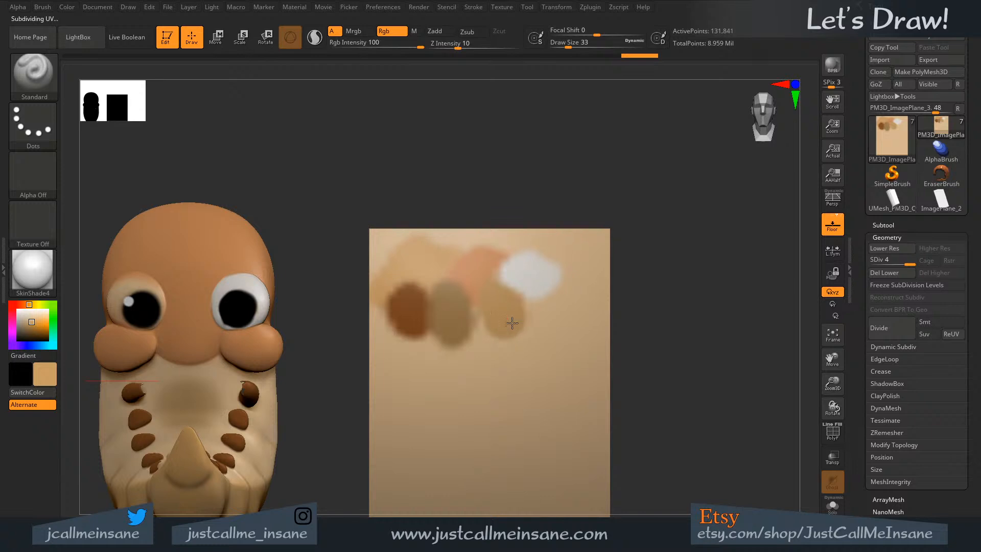
pyautogui.press('c')
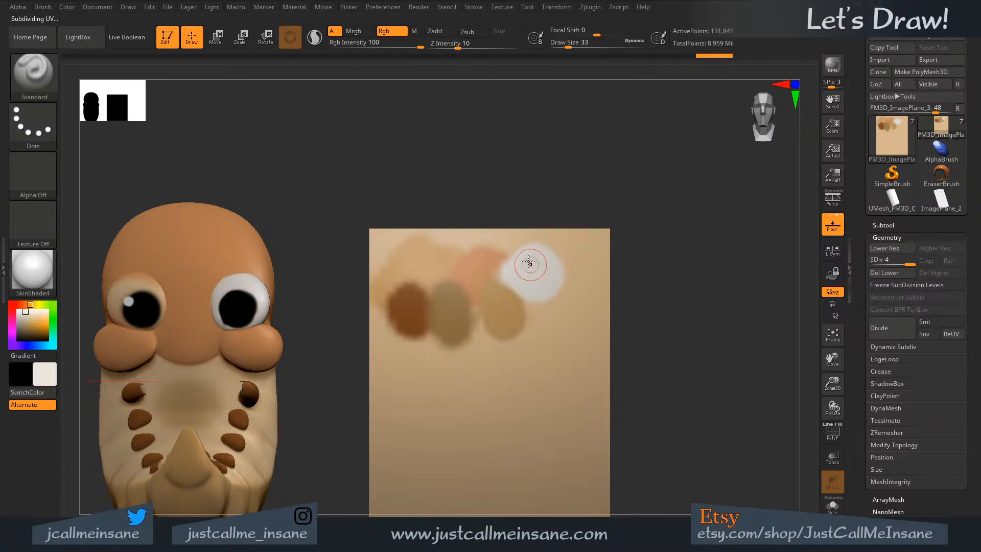
pyautogui.press('c')
pyautogui.press('c')
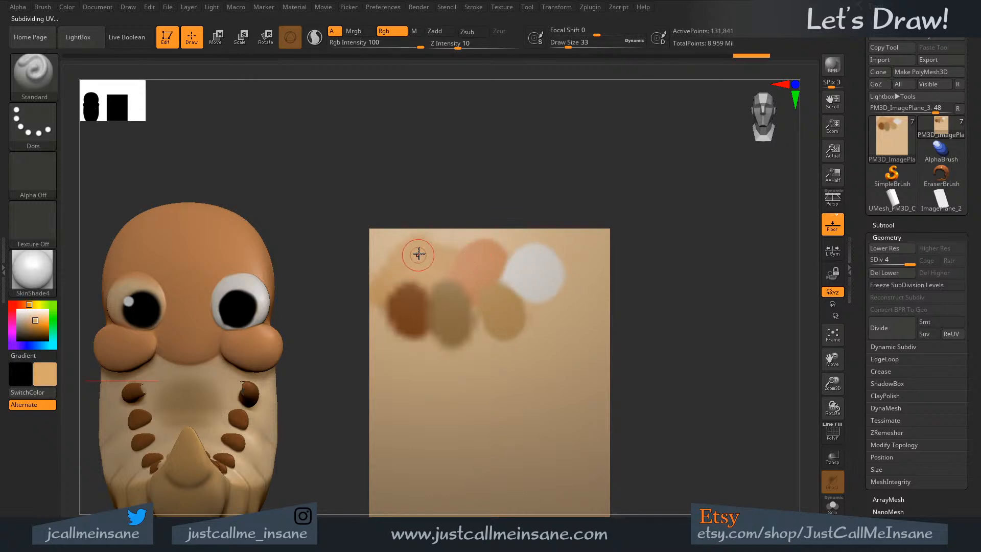
pyautogui.moveTo(418, 254)
pyautogui.mouseDown()
pyautogui.moveTo(415, 242)
pyautogui.moveTo(436, 263)
pyautogui.moveTo(384, 284)
pyautogui.moveTo(395, 303)
pyautogui.moveTo(401, 295)
pyautogui.mouseUp()
pyautogui.press('c')
# - Repaint the olive and light tan swatches and touch up the remaining lower swatches on the image plane
pyautogui.press('c')
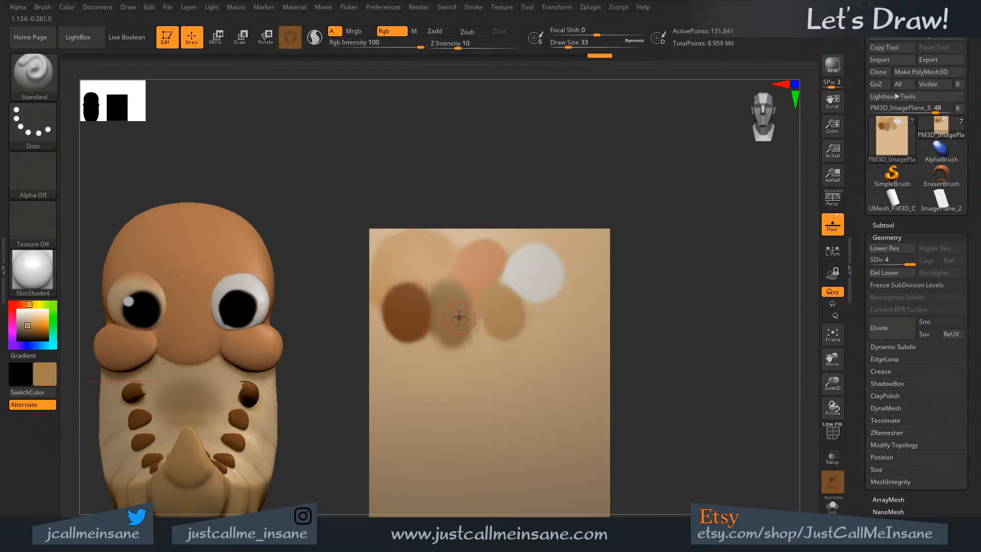
pyautogui.moveTo(458, 317)
pyautogui.mouseDown()
pyautogui.moveTo(444, 338)
pyautogui.moveTo(462, 327)
pyautogui.mouseUp()
pyautogui.press('c')
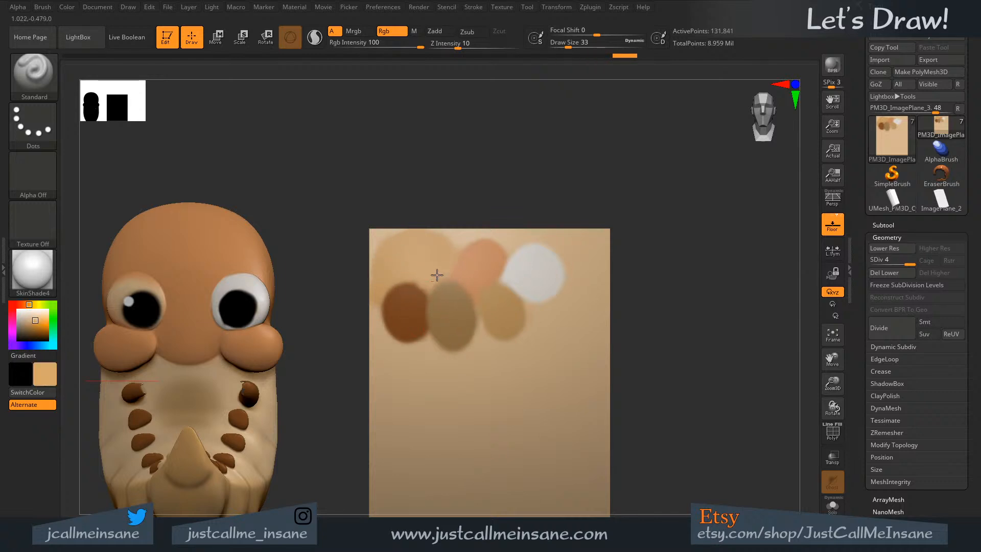
pyautogui.moveTo(436, 275); pyautogui.dragTo(418, 260)
pyautogui.press('c')
pyautogui.moveTo(412, 302)
pyautogui.mouseDown()
pyautogui.moveTo(458, 294)
pyautogui.moveTo(506, 327)
pyautogui.moveTo(517, 313)
pyautogui.mouseUp()
pyautogui.press('c')
pyautogui.press('c')
# - Examine the character's colours from the front and side against the swatches on the image plane
pyautogui.keyDown('alt'); pyautogui.moveTo(350, 369); pyautogui.dragTo(473, 327); pyautogui.keyUp('alt')
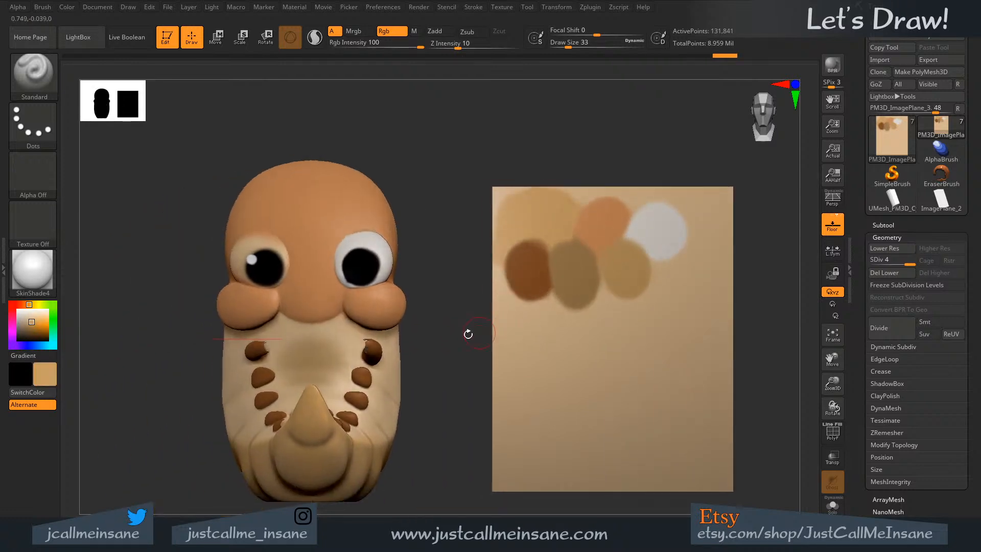
pyautogui.keyDown('alt'); pyautogui.moveTo(379, 313); pyautogui.dragTo(412, 287, button='right'); pyautogui.keyUp('alt')
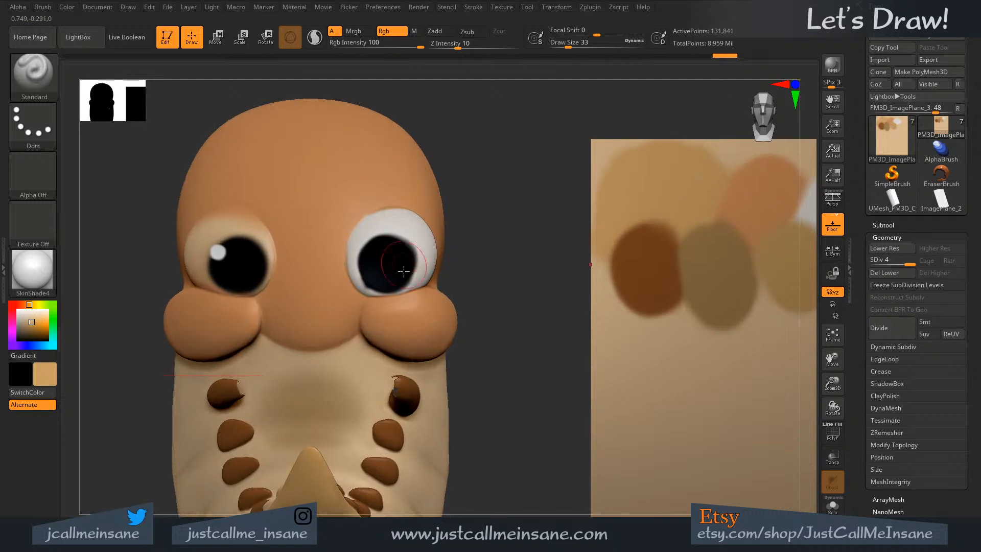
pyautogui.keyDown('alt'); pyautogui.moveTo(403, 271); pyautogui.dragTo(434, 311); pyautogui.keyUp('alt')
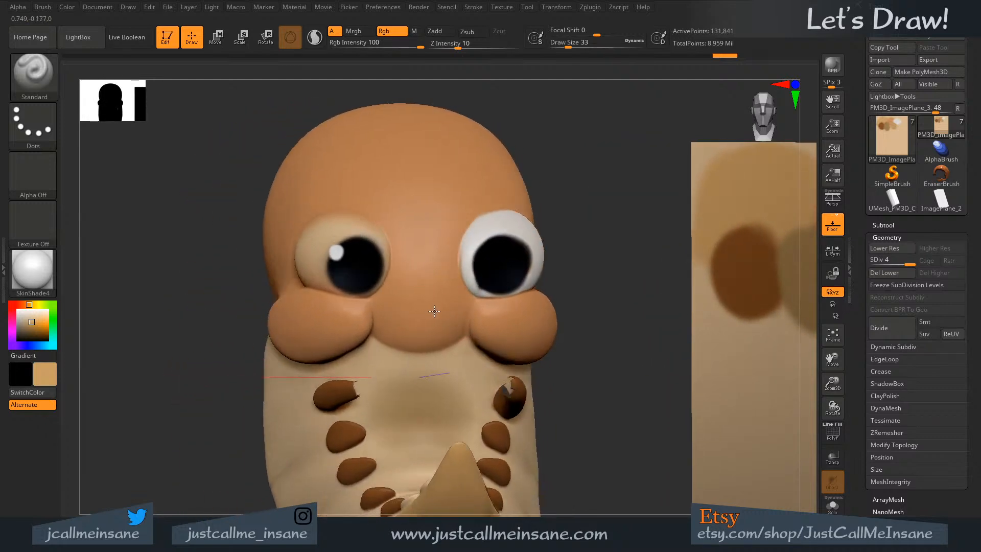
pyautogui.moveTo(435, 311); pyautogui.dragTo(474, 310, button='right')
pyautogui.keyDown('alt'); pyautogui.moveTo(458, 357); pyautogui.dragTo(483, 293, button='right'); pyautogui.keyUp('alt')
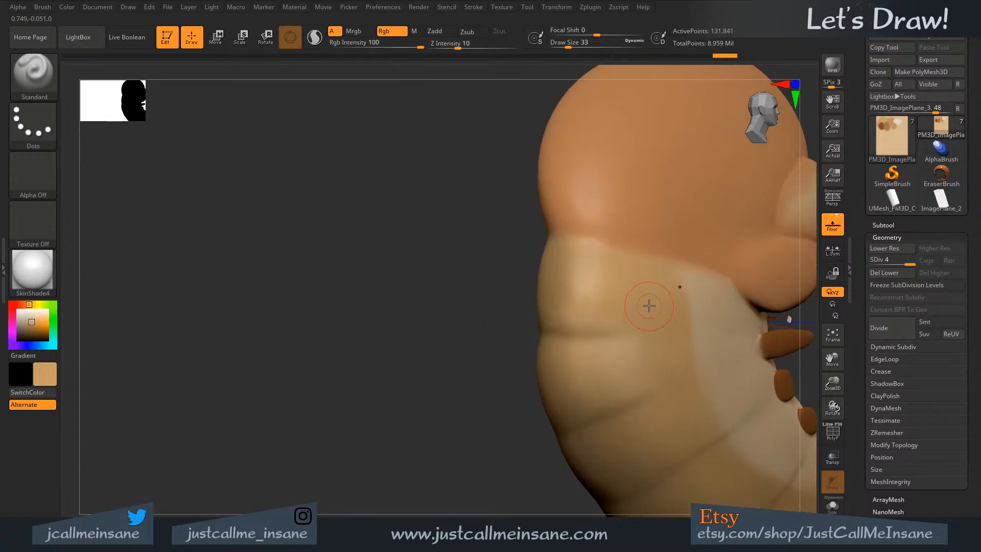
pyautogui.press('c')
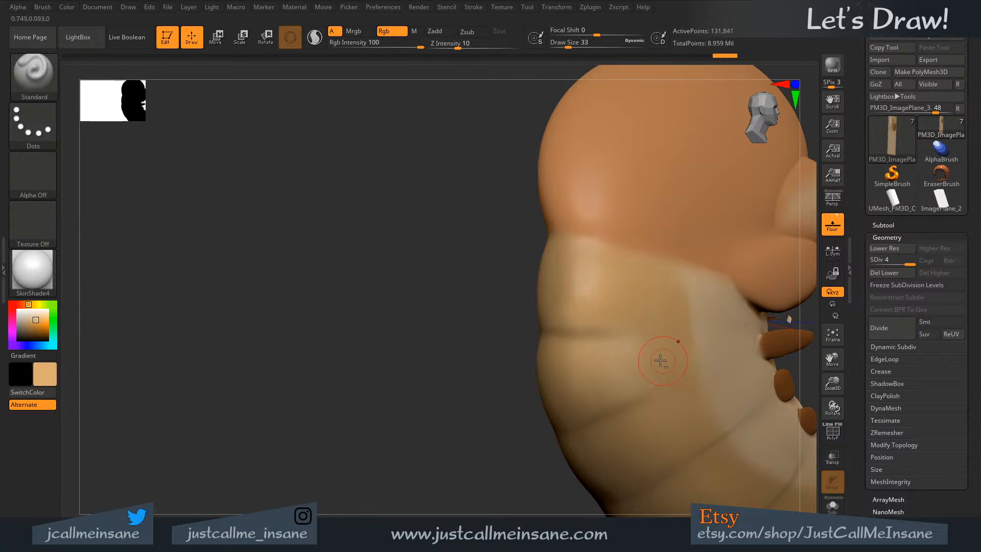
pyautogui.keyDown('alt'); pyautogui.moveTo(727, 343); pyautogui.dragTo(396, 346, button='right'); pyautogui.keyUp('alt')
pyautogui.hotkey('alt', 'shift')
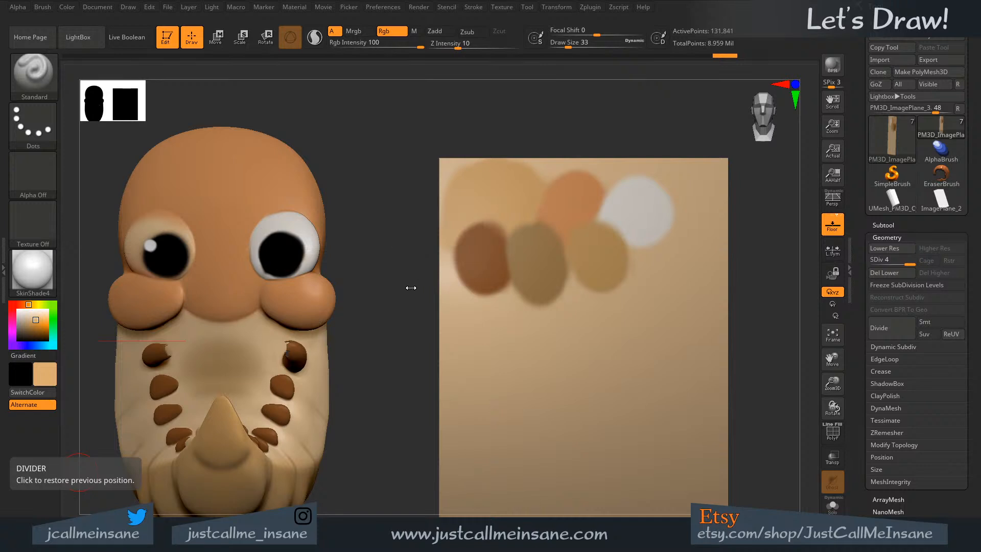
pyautogui.moveTo(397, 271)
pyautogui.mouseDown()
pyautogui.moveTo(425, 254)
pyautogui.moveTo(394, 296)
pyautogui.moveTo(480, 317)
pyautogui.moveTo(522, 344)
pyautogui.mouseUp()
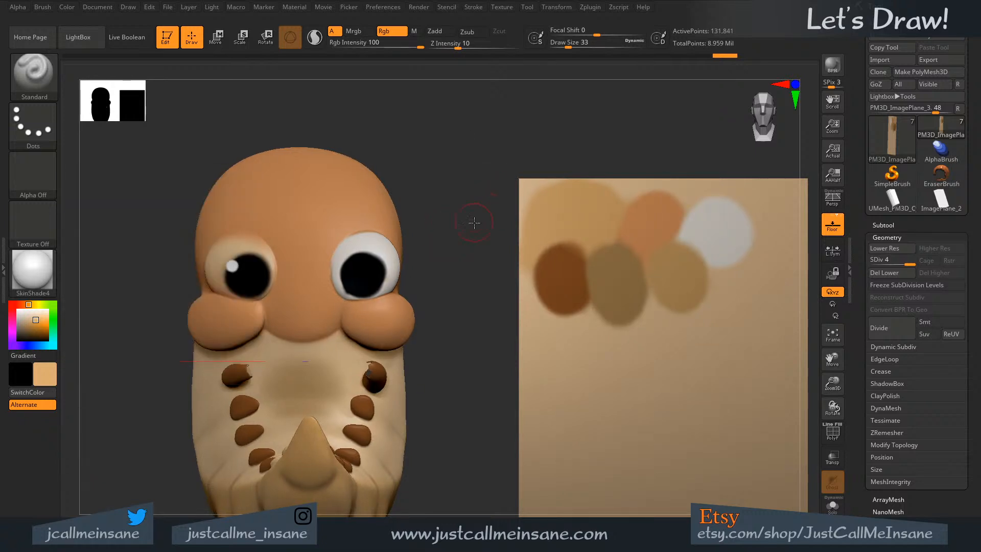
# - Sample the brown of a painted spot, select the body subtool and fill the raised spot nearest the tail tip at draw size 7
pyautogui.moveTo(474, 222)
pyautogui.mouseDown()
pyautogui.moveTo(484, 227)
pyautogui.moveTo(406, 296)
pyautogui.moveTo(348, 319)
pyautogui.mouseUp()
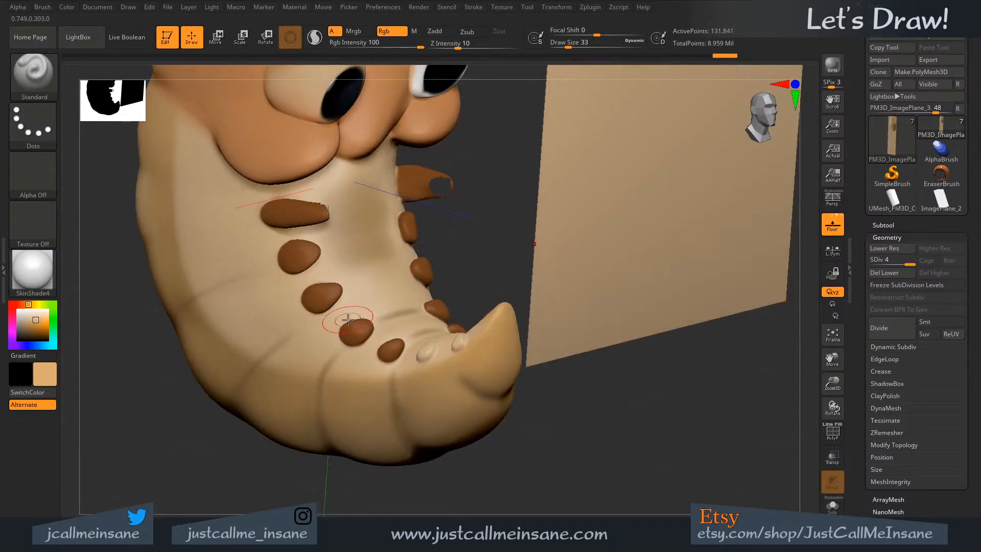
pyautogui.press('c')
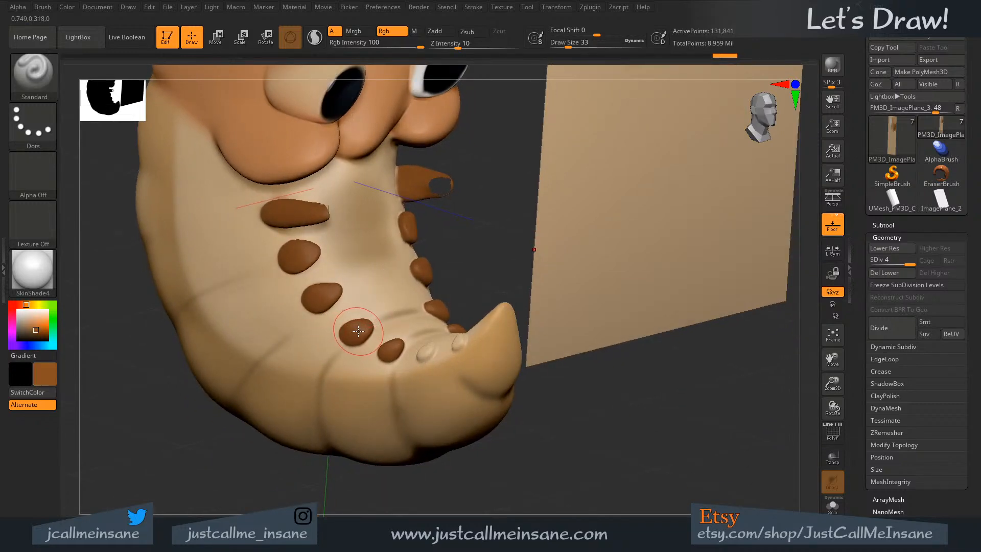
pyautogui.press('s')
pyautogui.moveTo(359, 332); pyautogui.dragTo(350, 333)
pyautogui.moveTo(447, 347)
pyautogui.keyDown('alt'); pyautogui.mouseDown(button='right')
pyautogui.moveTo(417, 274)
pyautogui.moveTo(425, 368)
pyautogui.moveTo(374, 486)
pyautogui.moveTo(374, 241)
pyautogui.moveTo(400, 350)
pyautogui.moveTo(377, 247)
pyautogui.moveTo(416, 344)
pyautogui.moveTo(427, 348)
pyautogui.moveTo(460, 322)
pyautogui.mouseUp(button='right'); pyautogui.keyUp('alt')
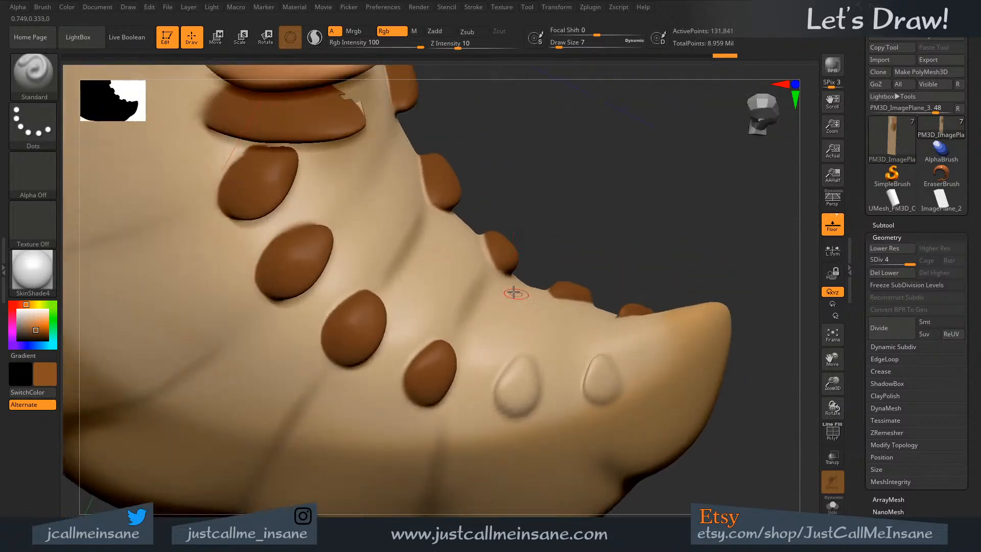
pyautogui.keyDown('alt'); pyautogui.click(600, 368); pyautogui.keyUp('alt')
pyautogui.moveTo(601, 374)
pyautogui.mouseDown()
pyautogui.moveTo(599, 383)
pyautogui.moveTo(604, 366)
pyautogui.moveTo(608, 385)
pyautogui.mouseUp()
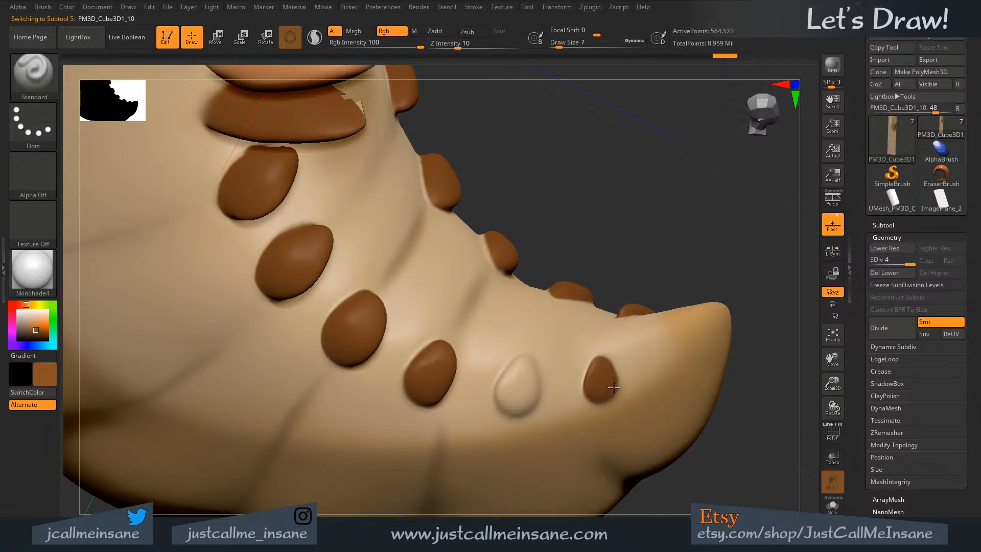
pyautogui.moveTo(610, 363); pyautogui.dragTo(611, 363)
# - Refine the brown edges of the spot nearest the tail tip, reducing the draw size to 2 for the outline
pyautogui.moveTo(564, 416)
pyautogui.mouseDown(button='right')
pyautogui.moveTo(579, 418)
pyautogui.moveTo(607, 346)
pyautogui.moveTo(567, 311)
pyautogui.moveTo(567, 403)
pyautogui.mouseUp(button='right')
pyautogui.moveTo(528, 295); pyautogui.dragTo(541, 310)
pyautogui.moveTo(531, 328)
pyautogui.mouseDown(button='right')
pyautogui.moveTo(535, 289)
pyautogui.moveTo(487, 277)
pyautogui.mouseUp(button='right')
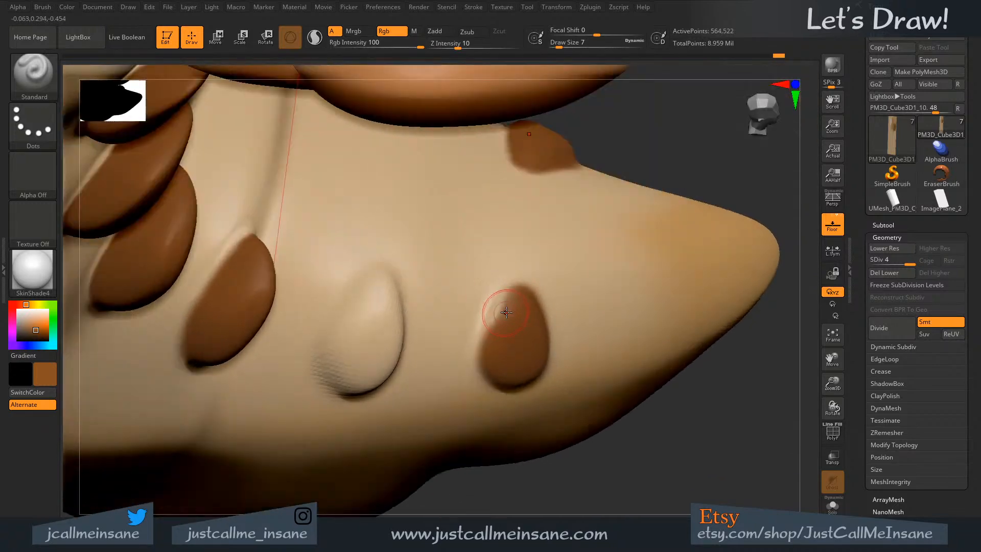
pyautogui.moveTo(497, 306)
pyautogui.mouseDown()
pyautogui.moveTo(492, 329)
pyautogui.moveTo(508, 302)
pyautogui.mouseUp()
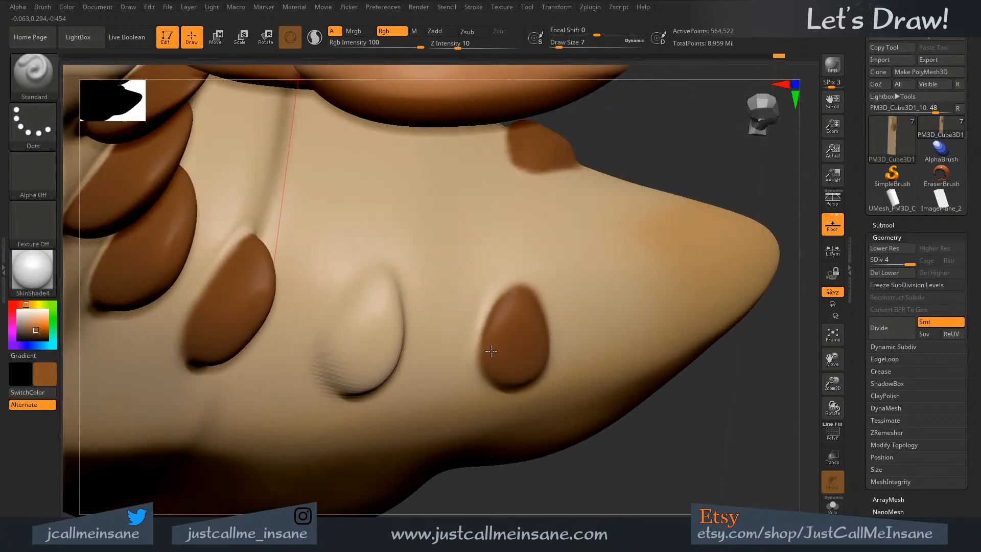
pyautogui.moveTo(486, 326); pyautogui.dragTo(475, 291, button='right')
pyautogui.press('s')
pyautogui.moveTo(517, 369)
pyautogui.mouseDown()
pyautogui.moveTo(516, 383)
pyautogui.moveTo(548, 320)
pyautogui.moveTo(515, 380)
pyautogui.mouseUp()
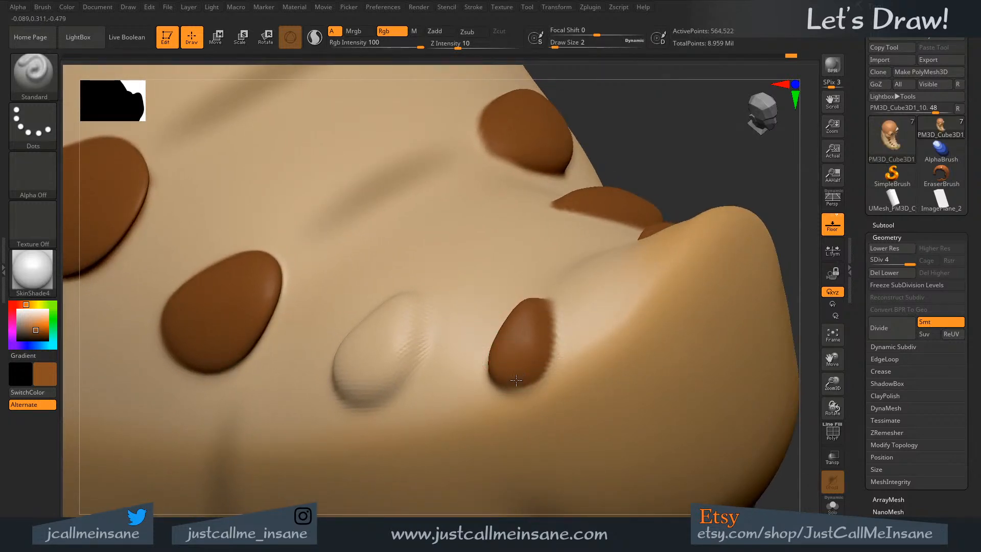
# - Paint the remaining unpainted raised spot near the tail brown out to its edges, using a draw size of 8
pyautogui.moveTo(512, 322)
pyautogui.mouseDown(button='right')
pyautogui.moveTo(552, 332)
pyautogui.moveTo(500, 343)
pyautogui.mouseUp(button='right')
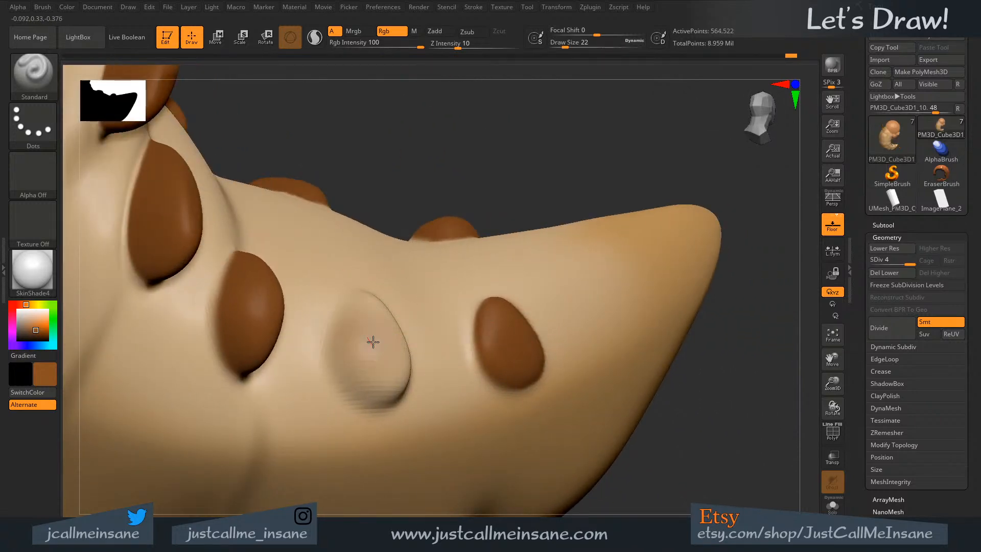
pyautogui.press('ctrl')
pyautogui.press('s')
pyautogui.moveTo(372, 339)
pyautogui.mouseDown()
pyautogui.moveTo(364, 340)
pyautogui.moveTo(370, 354)
pyautogui.moveTo(358, 391)
pyautogui.moveTo(391, 396)
pyautogui.moveTo(404, 348)
pyautogui.moveTo(362, 303)
pyautogui.moveTo(344, 308)
pyautogui.moveTo(360, 291)
pyautogui.moveTo(335, 319)
pyautogui.mouseUp()
pyautogui.press('s')
pyautogui.moveTo(335, 319); pyautogui.dragTo(376, 305, button='right')
pyautogui.moveTo(375, 305)
pyautogui.mouseDown()
pyautogui.moveTo(388, 281)
pyautogui.moveTo(417, 332)
pyautogui.moveTo(417, 373)
pyautogui.moveTo(400, 386)
pyautogui.mouseUp()
pyautogui.moveTo(399, 386); pyautogui.dragTo(409, 374, button='right')
pyautogui.moveTo(415, 351); pyautogui.dragTo(417, 293)
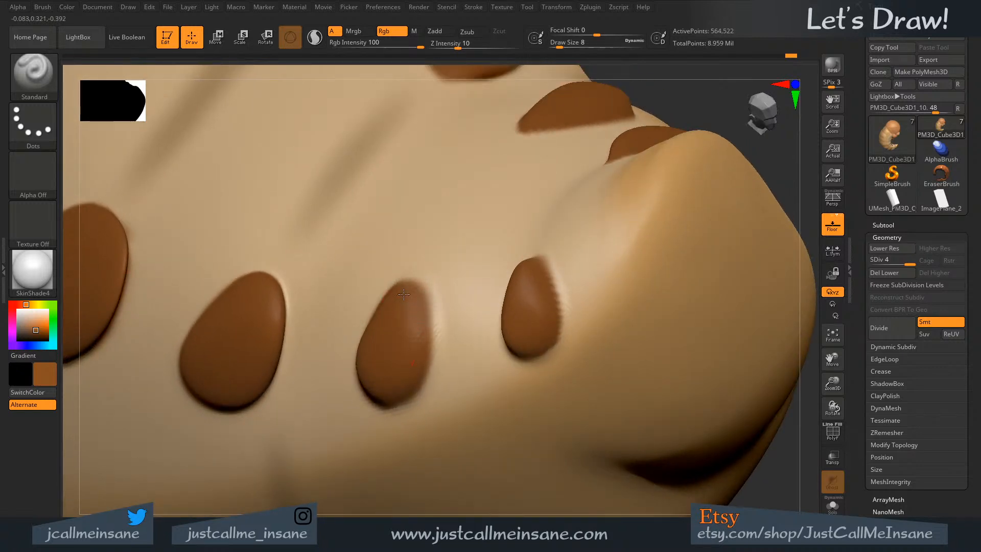
pyautogui.moveTo(402, 327); pyautogui.dragTo(422, 312, button='right')
pyautogui.moveTo(377, 290)
pyautogui.mouseDown()
pyautogui.moveTo(386, 279)
pyautogui.moveTo(417, 312)
pyautogui.moveTo(425, 347)
pyautogui.moveTo(412, 367)
pyautogui.mouseUp()
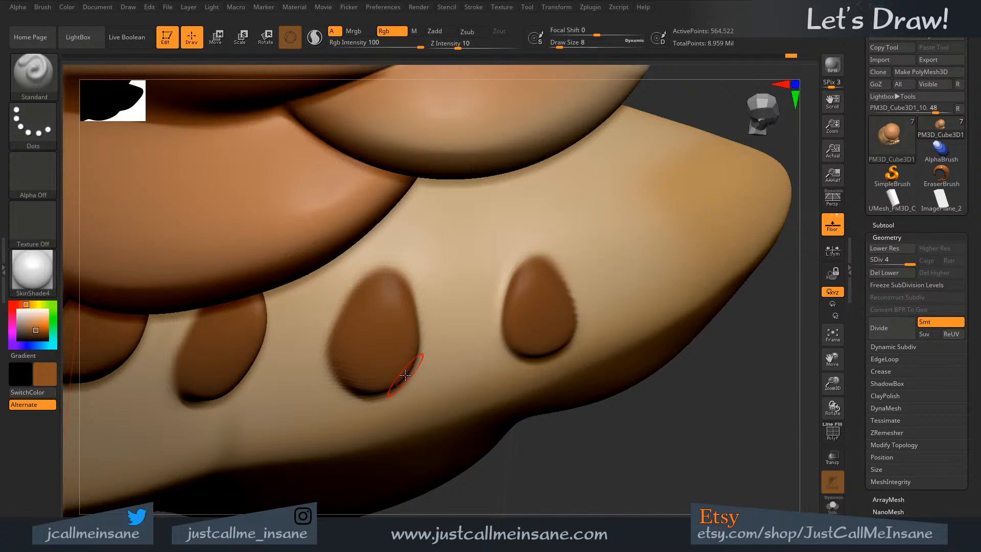
# - Sample the off-white of the white eye and paint it along the inner edges of the eyes at draw size 8
pyautogui.moveTo(630, 483); pyautogui.dragTo(545, 392)
pyautogui.moveTo(499, 351)
pyautogui.keyDown('alt'); pyautogui.mouseDown(button='right')
pyautogui.moveTo(497, 264)
pyautogui.moveTo(587, 412)
pyautogui.moveTo(540, 352)
pyautogui.moveTo(503, 348)
pyautogui.mouseUp(button='right'); pyautogui.keyUp('alt')
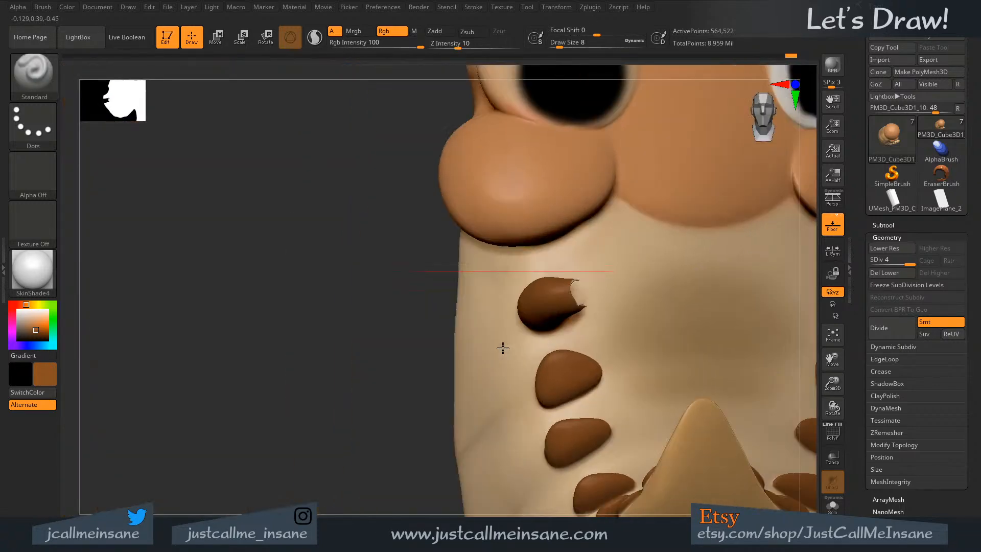
pyautogui.keyDown('ctrl'); pyautogui.moveTo(541, 401); pyautogui.dragTo(545, 269, button='right'); pyautogui.keyUp('ctrl')
pyautogui.moveTo(605, 302)
pyautogui.keyDown('alt'); pyautogui.mouseDown(button='right')
pyautogui.moveTo(531, 307)
pyautogui.moveTo(515, 314)
pyautogui.moveTo(516, 337)
pyautogui.mouseUp(button='right'); pyautogui.keyUp('alt')
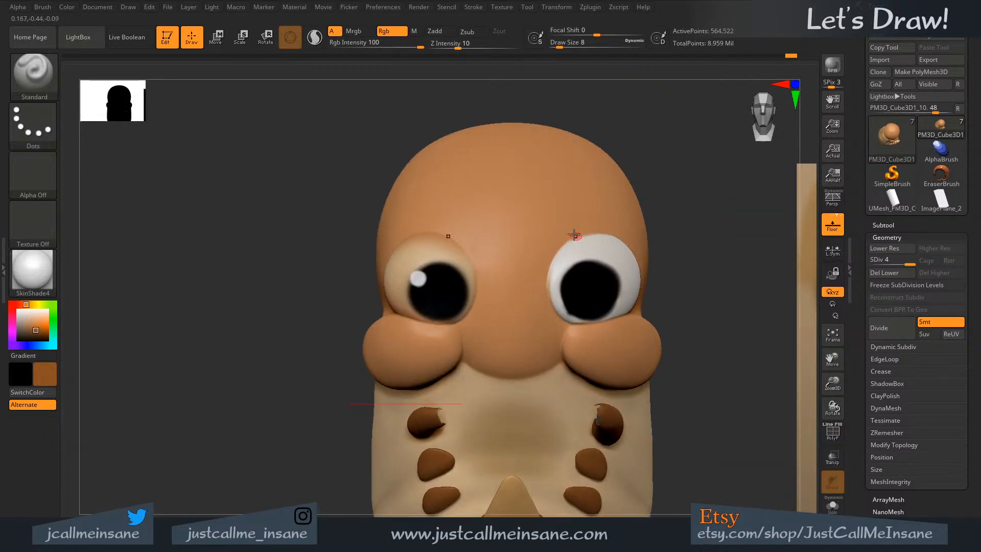
pyautogui.press('c')
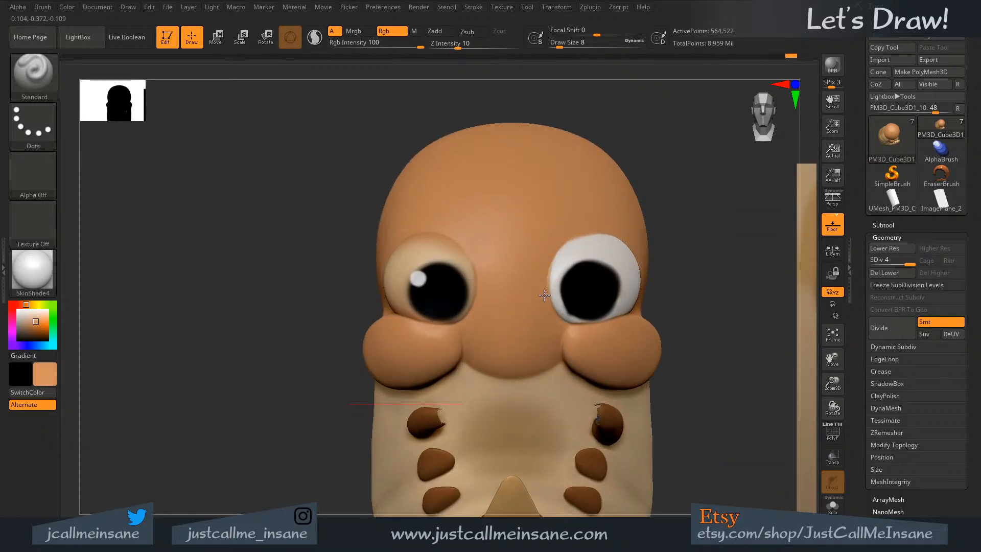
pyautogui.moveTo(543, 239); pyautogui.dragTo(565, 262, button='right')
pyautogui.keyDown('ctrl'); pyautogui.moveTo(565, 220); pyautogui.dragTo(557, 260, button='right'); pyautogui.keyUp('ctrl')
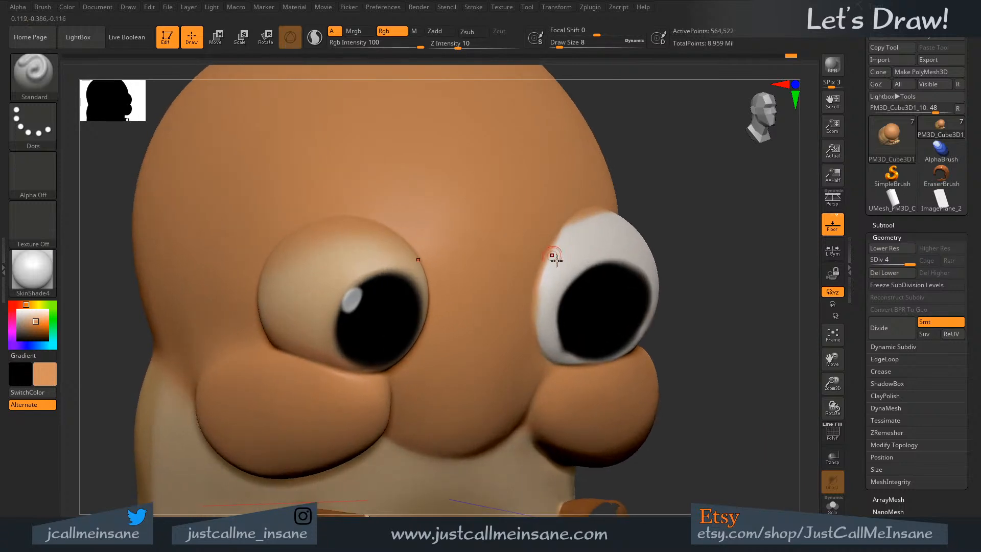
pyautogui.press('c')
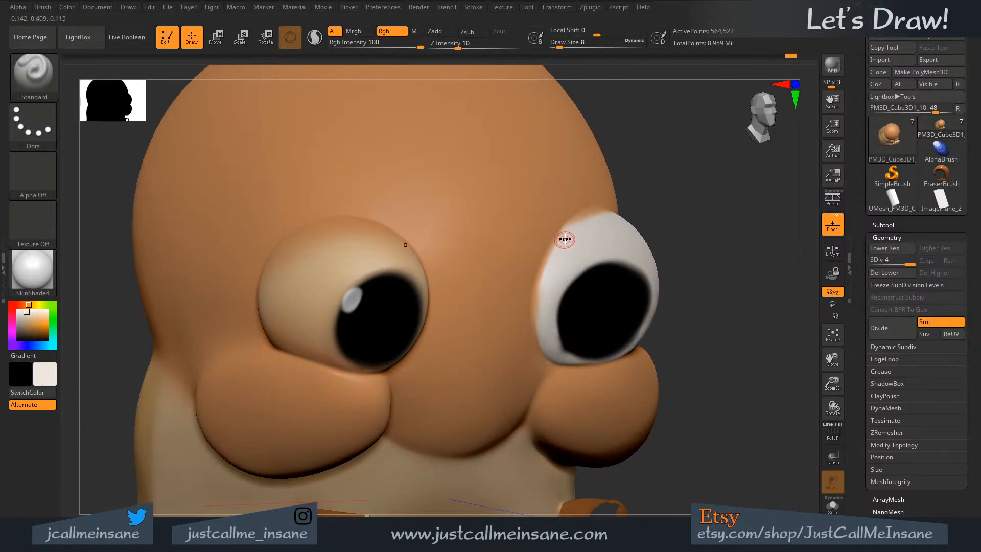
pyautogui.moveTo(564, 239)
pyautogui.mouseDown()
pyautogui.moveTo(541, 286)
pyautogui.moveTo(543, 335)
pyautogui.moveTo(536, 294)
pyautogui.moveTo(556, 360)
pyautogui.mouseUp()
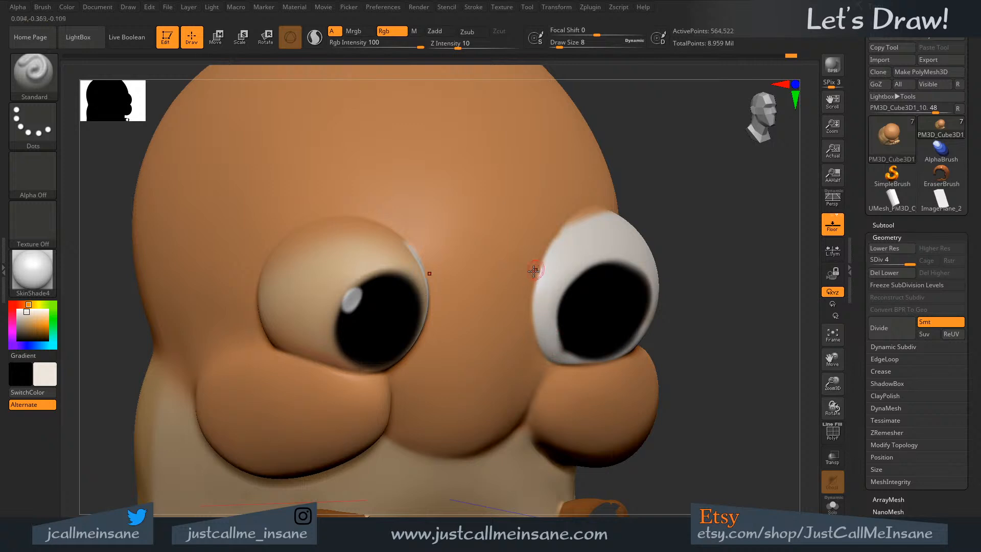
# - Resample the eye's off-white and fill the outer side of the beige eye beside the pupil highlight
pyautogui.moveTo(541, 310)
pyautogui.mouseDown(button='right')
pyautogui.moveTo(541, 289)
pyautogui.moveTo(532, 388)
pyautogui.mouseUp(button='right')
pyautogui.press('c')
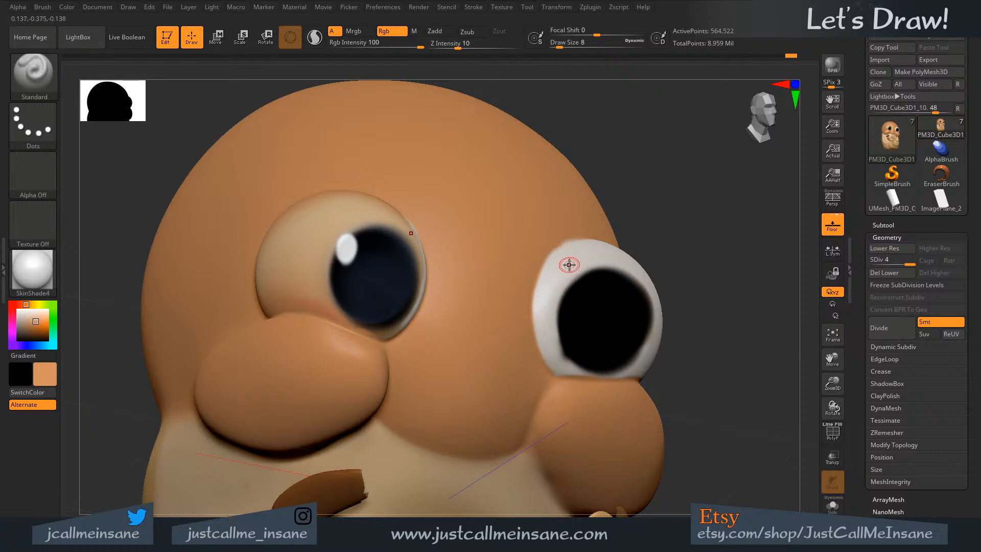
pyautogui.press('c')
pyautogui.moveTo(307, 232); pyautogui.dragTo(272, 294)
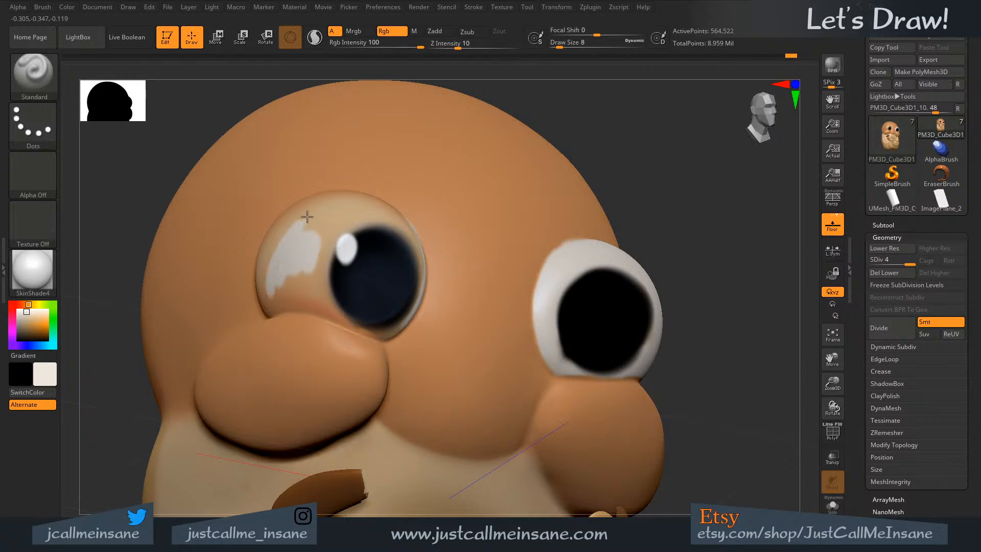
pyautogui.moveTo(313, 213)
pyautogui.mouseDown()
pyautogui.moveTo(276, 274)
pyautogui.moveTo(295, 211)
pyautogui.moveTo(317, 234)
pyautogui.moveTo(320, 284)
pyautogui.moveTo(271, 270)
pyautogui.mouseUp()
# - Extend the white over the beige eye down to the cheek using draw size 6, undoing a stray stroke
pyautogui.press('s')
pyautogui.moveTo(284, 240)
pyautogui.keyDown('alt'); pyautogui.mouseDown(button='right')
pyautogui.moveTo(305, 256)
pyautogui.moveTo(383, 269)
pyautogui.moveTo(386, 223)
pyautogui.moveTo(365, 222)
pyautogui.mouseUp(button='right'); pyautogui.keyUp('alt')
pyautogui.moveTo(358, 233)
pyautogui.mouseDown()
pyautogui.moveTo(342, 302)
pyautogui.moveTo(362, 325)
pyautogui.moveTo(375, 314)
pyautogui.mouseUp()
pyautogui.press('s')
pyautogui.moveTo(365, 325)
pyautogui.mouseDown()
pyautogui.moveTo(420, 324)
pyautogui.moveTo(375, 325)
pyautogui.moveTo(412, 328)
pyautogui.mouseUp()
pyautogui.moveTo(412, 327); pyautogui.dragTo(327, 325, button='right')
pyautogui.hotkey('ctrl', 'z')
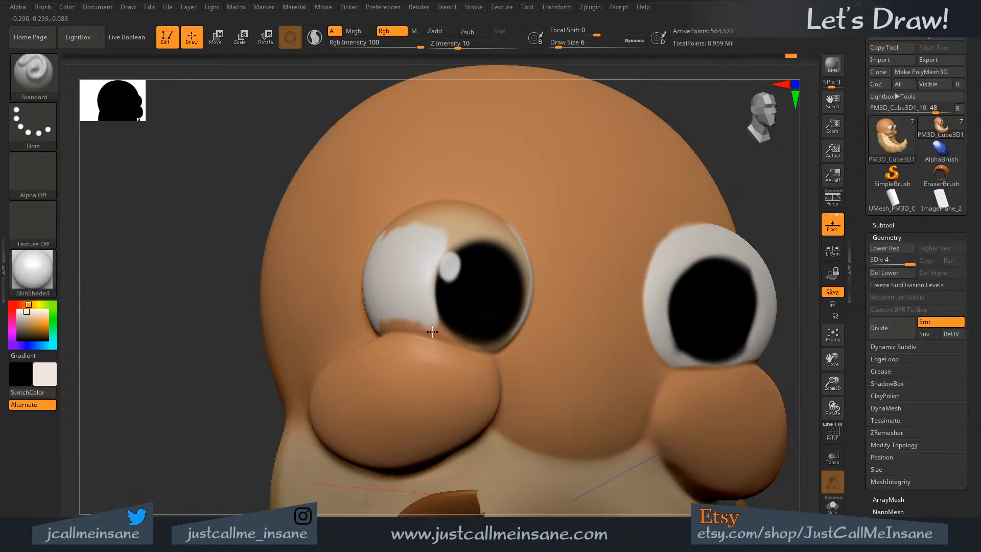
pyautogui.moveTo(442, 334)
pyautogui.mouseDown()
pyautogui.moveTo(449, 327)
pyautogui.moveTo(462, 341)
pyautogui.moveTo(435, 332)
pyautogui.moveTo(480, 346)
pyautogui.moveTo(391, 320)
pyautogui.mouseUp()
pyautogui.moveTo(388, 307); pyautogui.dragTo(470, 312, button='right')
pyautogui.moveTo(355, 319); pyautogui.dragTo(355, 324)
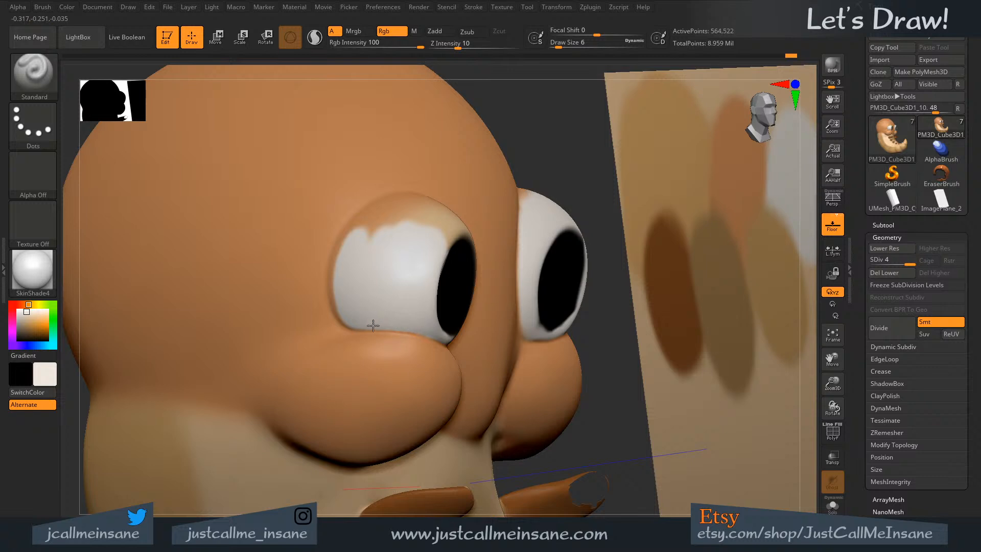
# - Paint the eye's lower rear corner and back edge white up toward the top, using draw sizes 3 and 5
pyautogui.moveTo(350, 300); pyautogui.dragTo(339, 319, button='right')
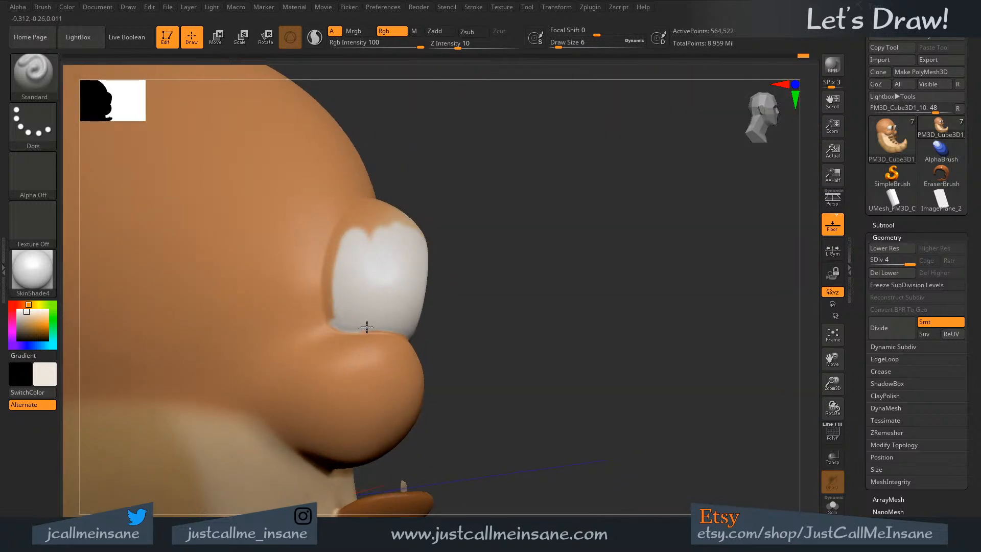
pyautogui.hotkey('ctrl', 'z')
pyautogui.press('s')
pyautogui.click(340, 322)
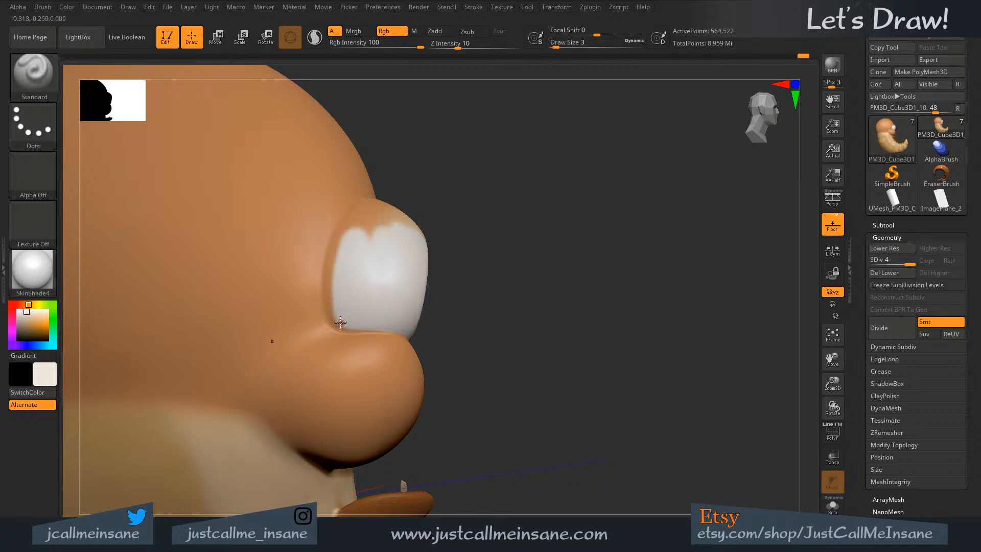
pyautogui.press('s')
pyautogui.click(335, 323)
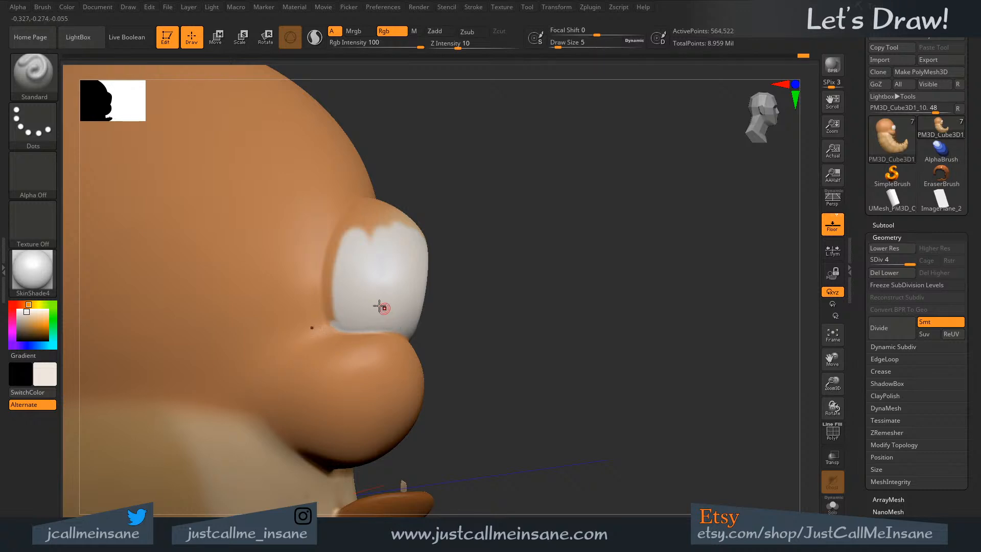
pyautogui.moveTo(357, 284)
pyautogui.keyDown('alt'); pyautogui.mouseDown(button='right')
pyautogui.moveTo(443, 322)
pyautogui.moveTo(355, 331)
pyautogui.mouseUp(button='right'); pyautogui.keyUp('alt')
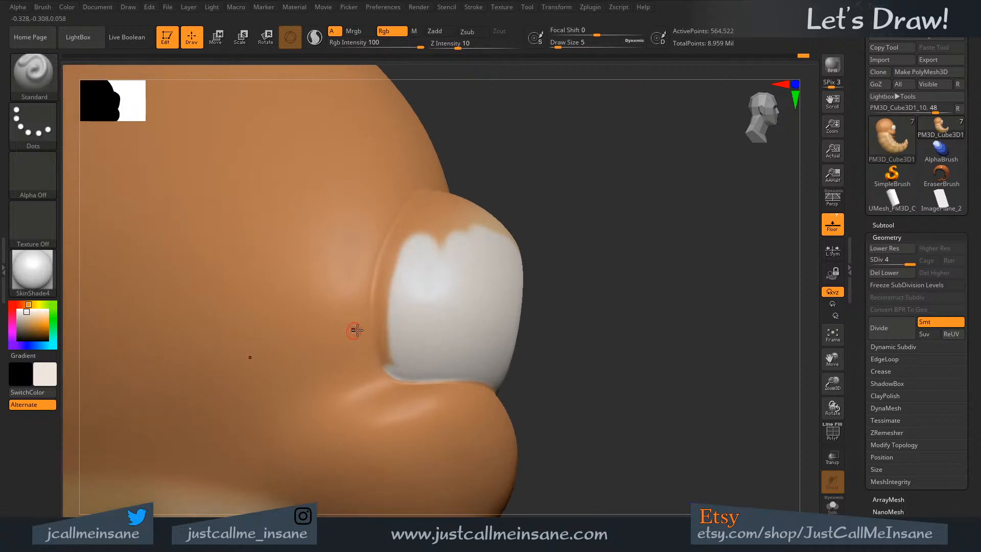
pyautogui.moveTo(388, 343)
pyautogui.mouseDown()
pyautogui.moveTo(383, 326)
pyautogui.moveTo(386, 364)
pyautogui.moveTo(394, 240)
pyautogui.moveTo(411, 220)
pyautogui.moveTo(403, 240)
pyautogui.moveTo(438, 217)
pyautogui.moveTo(444, 247)
pyautogui.mouseUp()
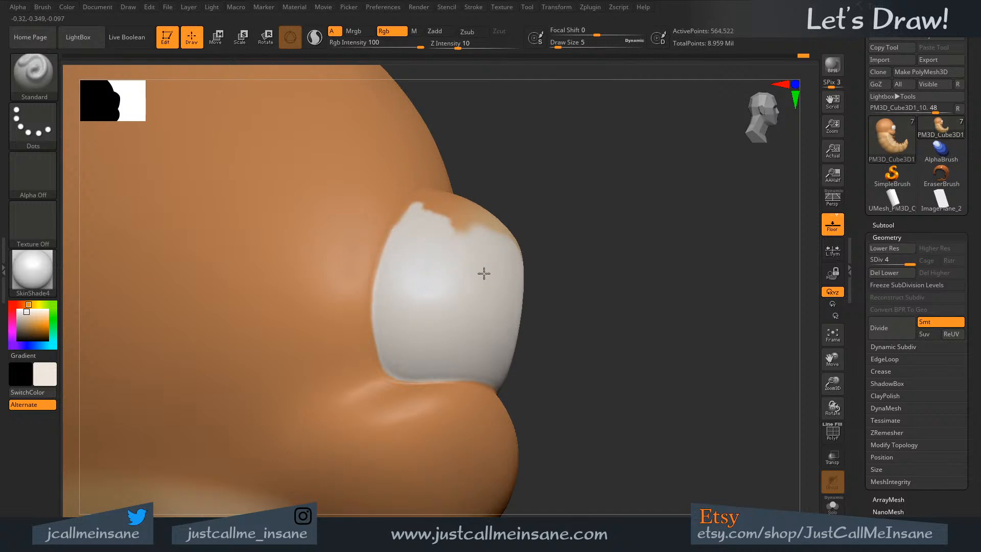
# - Sample the orange skin colour and clean up the skin along the eye's outer rim at draw size 4
pyautogui.moveTo(484, 274); pyautogui.dragTo(439, 257, button='right')
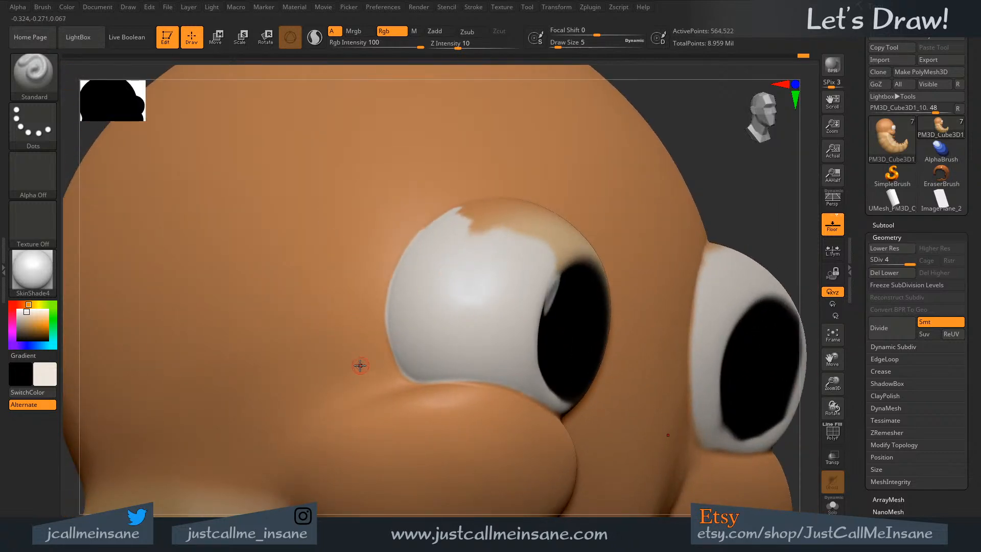
pyautogui.press('c')
pyautogui.press('s')
pyautogui.click(390, 368)
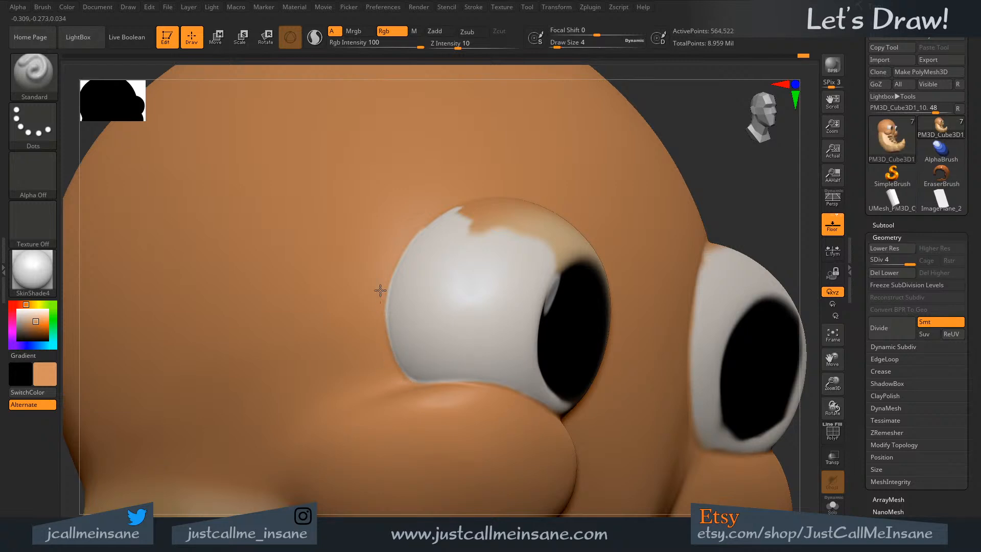
pyautogui.moveTo(382, 327)
pyautogui.mouseDown()
pyautogui.moveTo(390, 272)
pyautogui.moveTo(383, 294)
pyautogui.mouseUp()
# - Resample the eye's off-white and paint the upper rear rim of the eye where it meets the head
pyautogui.moveTo(420, 284); pyautogui.dragTo(431, 310, button='right')
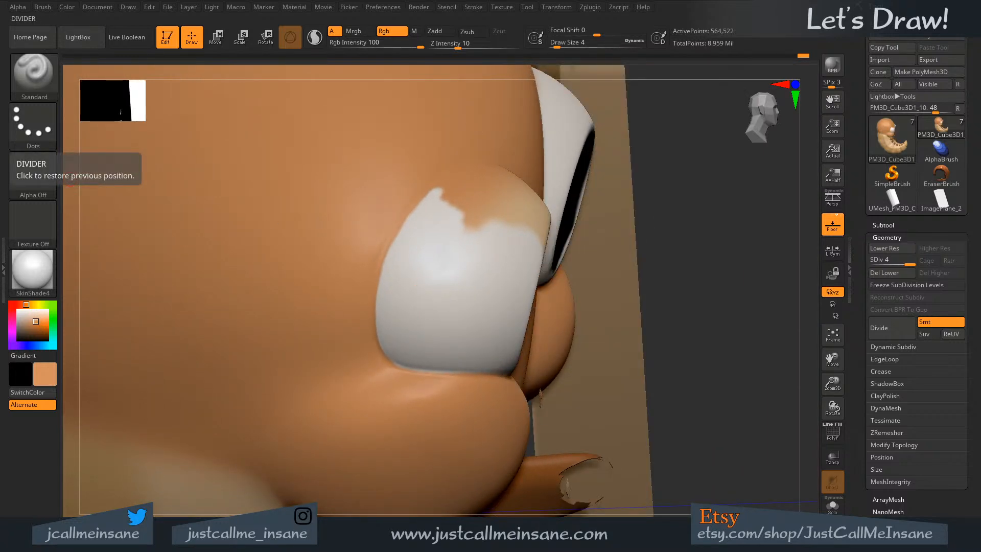
pyautogui.moveTo(443, 283)
pyautogui.mouseDown(button='right')
pyautogui.moveTo(444, 291)
pyautogui.moveTo(444, 278)
pyautogui.mouseUp(button='right')
pyautogui.press('c')
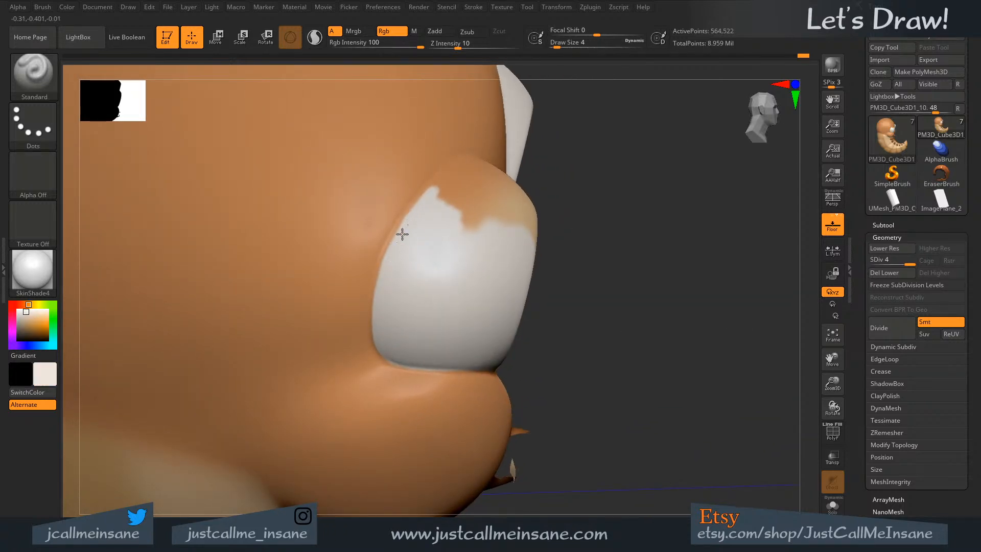
pyautogui.moveTo(431, 190)
pyautogui.mouseDown()
pyautogui.moveTo(415, 215)
pyautogui.moveTo(449, 187)
pyautogui.moveTo(455, 206)
pyautogui.mouseUp()
pyautogui.moveTo(414, 270); pyautogui.dragTo(412, 287, button='right')
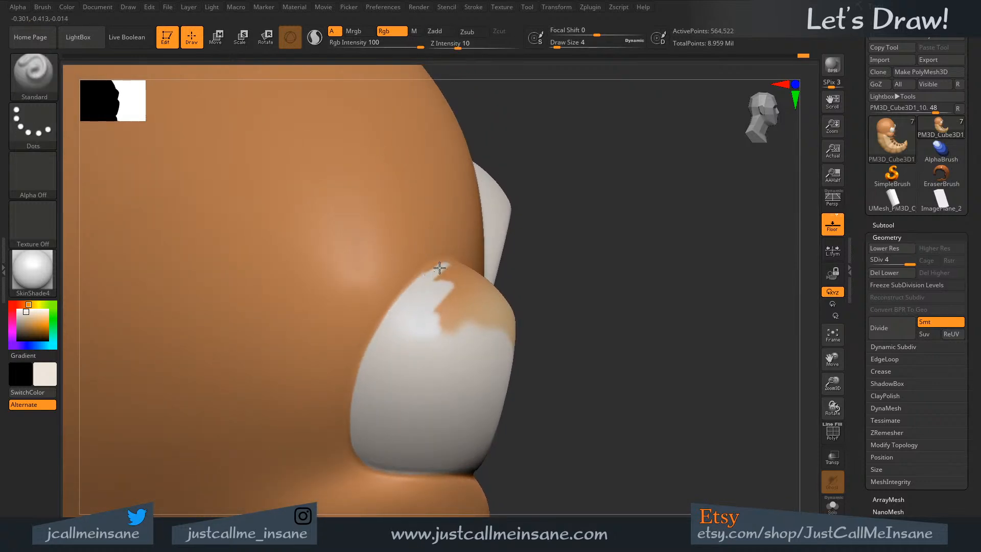
# - Set the draw size to 2 and refine the white border along the back of the eye
pyautogui.moveTo(390, 367)
pyautogui.mouseDown(button='right')
pyautogui.moveTo(431, 307)
pyautogui.moveTo(377, 397)
pyautogui.mouseUp(button='right')
pyautogui.press('s')
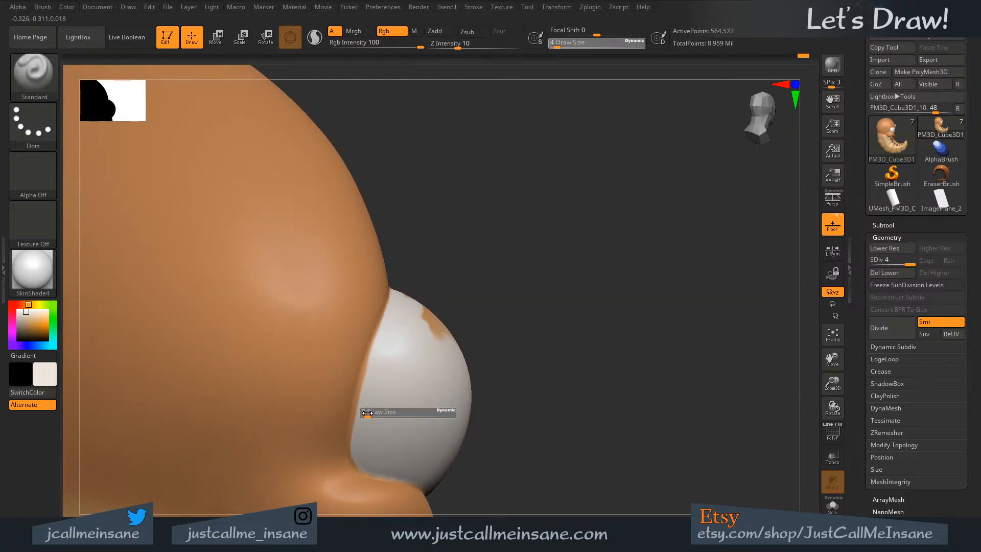
pyautogui.click(367, 413)
pyautogui.moveTo(367, 367); pyautogui.dragTo(350, 457)
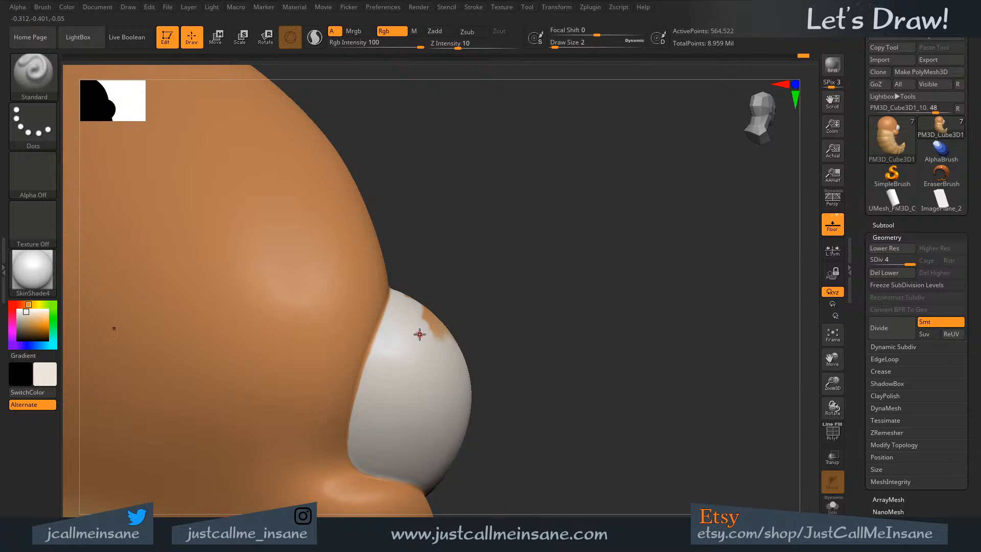
pyautogui.moveTo(407, 336); pyautogui.dragTo(374, 341, button='right')
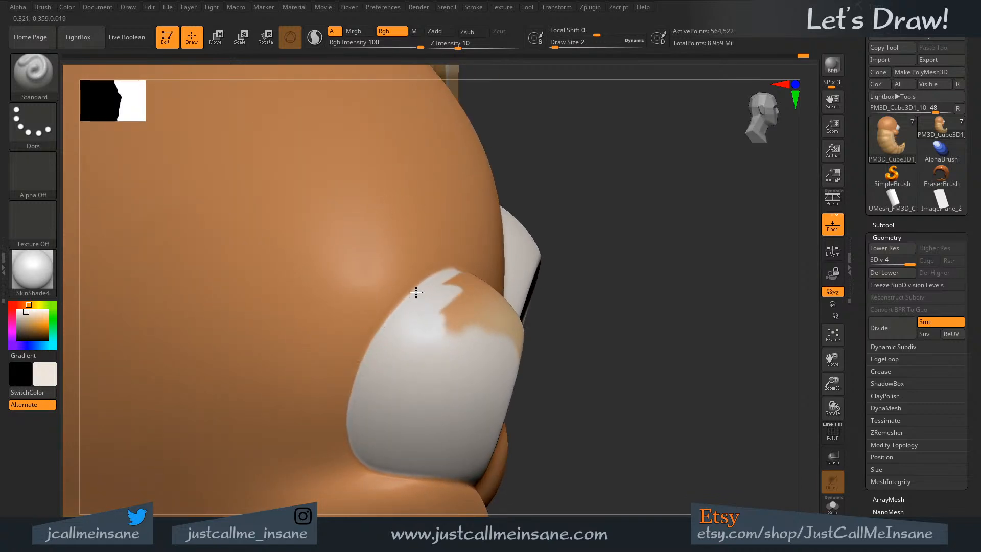
# - Outline the upper rim of the eye with a thin continuous white band against the head
pyautogui.moveTo(421, 296); pyautogui.dragTo(400, 286, button='right')
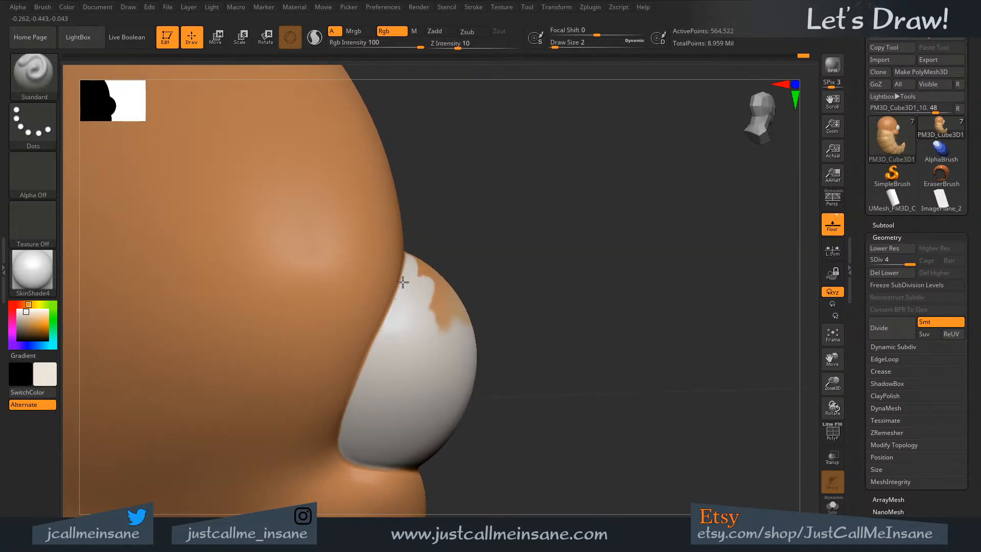
pyautogui.moveTo(371, 376); pyautogui.dragTo(333, 310, button='right')
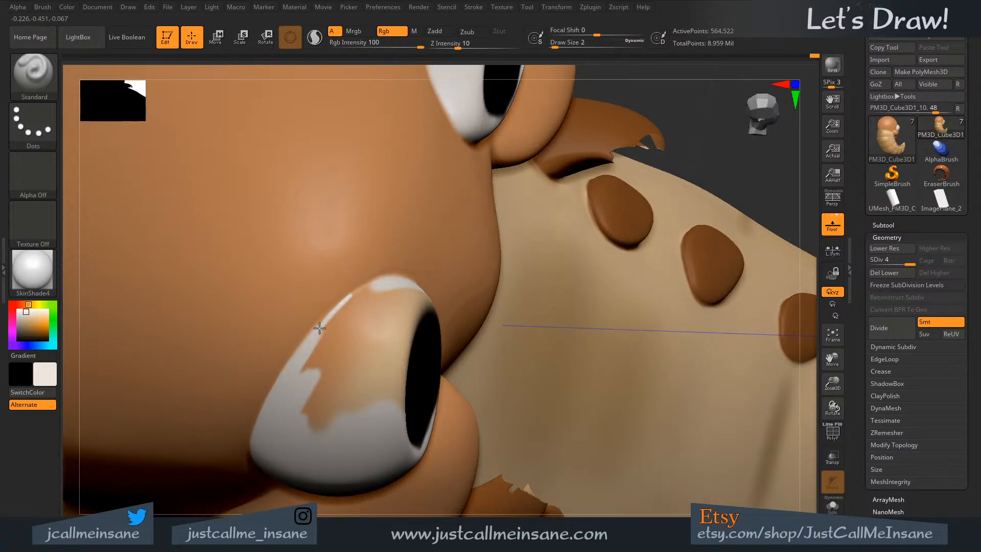
pyautogui.moveTo(306, 341); pyautogui.dragTo(331, 316)
pyautogui.moveTo(376, 281); pyautogui.dragTo(360, 291)
pyautogui.moveTo(333, 359)
pyautogui.mouseDown(button='right')
pyautogui.moveTo(339, 346)
pyautogui.moveTo(306, 344)
pyautogui.mouseUp(button='right')
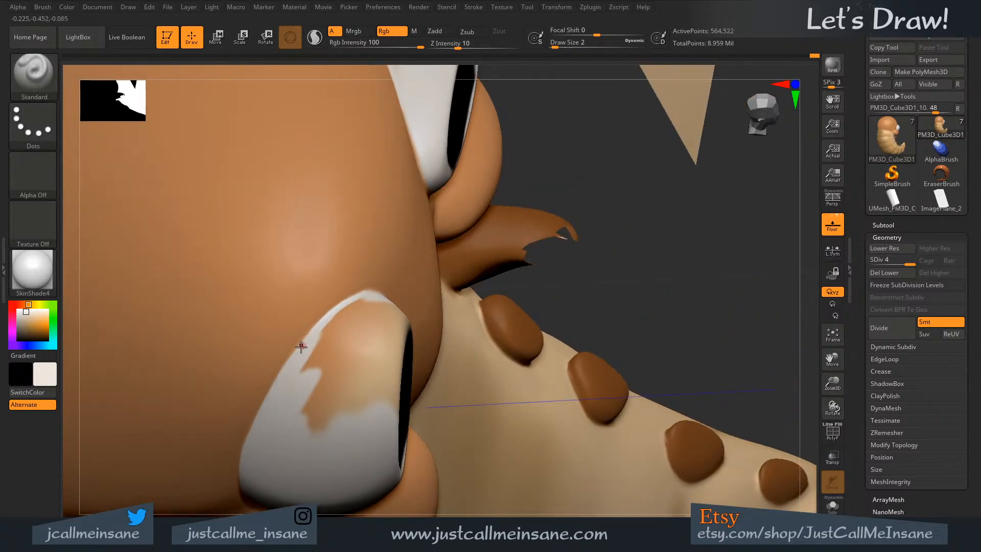
# - Paint and widen the white band along the eye's upper inner rim beside the pupil at draw size 2
pyautogui.moveTo(399, 315)
pyautogui.mouseDown(button='right')
pyautogui.moveTo(368, 357)
pyautogui.moveTo(390, 375)
pyautogui.moveTo(394, 351)
pyautogui.moveTo(342, 311)
pyautogui.moveTo(397, 420)
pyautogui.moveTo(434, 426)
pyautogui.moveTo(355, 327)
pyautogui.moveTo(324, 368)
pyautogui.moveTo(512, 241)
pyautogui.moveTo(431, 325)
pyautogui.moveTo(470, 346)
pyautogui.moveTo(441, 330)
pyautogui.moveTo(442, 340)
pyautogui.mouseUp(button='right')
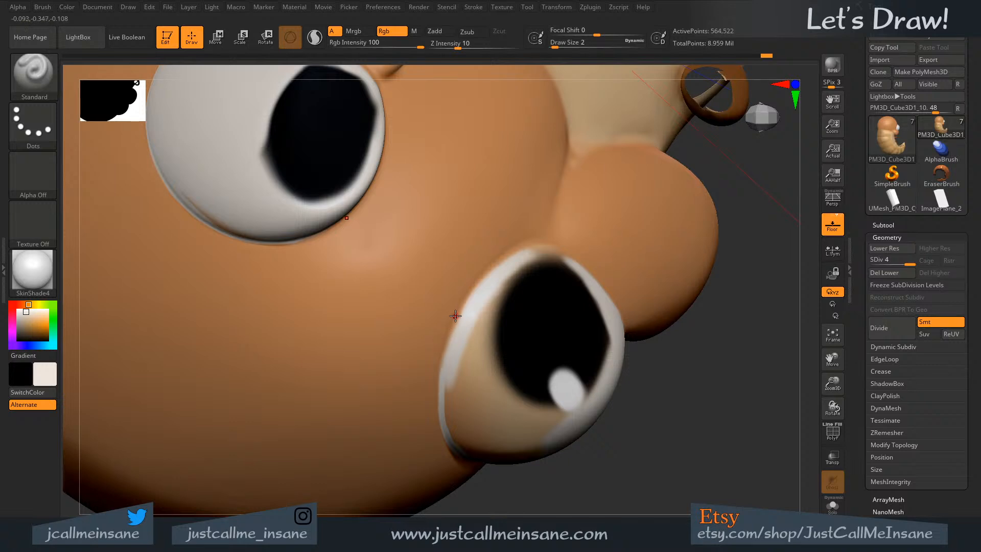
pyautogui.moveTo(465, 330); pyautogui.dragTo(462, 318, button='right')
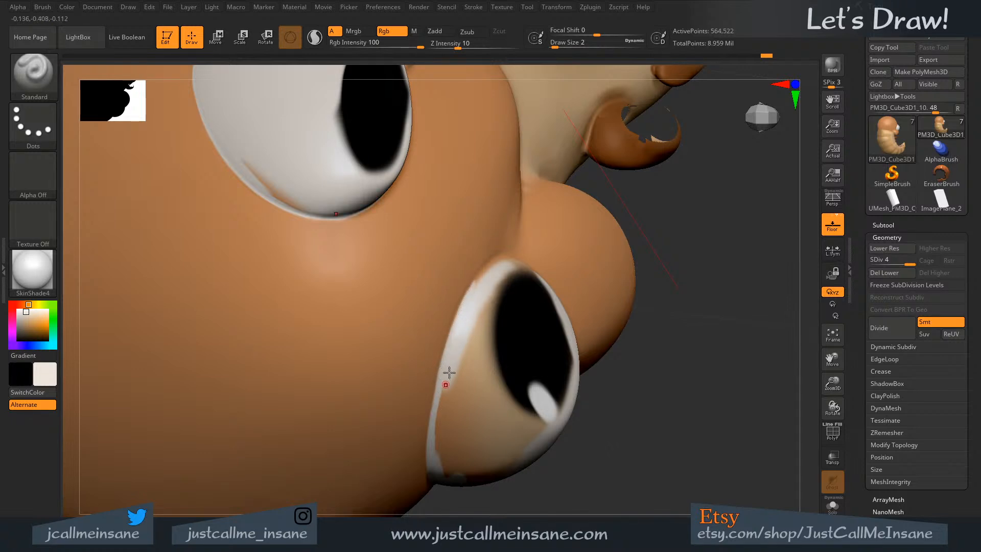
pyautogui.moveTo(477, 299); pyautogui.dragTo(474, 280, button='right')
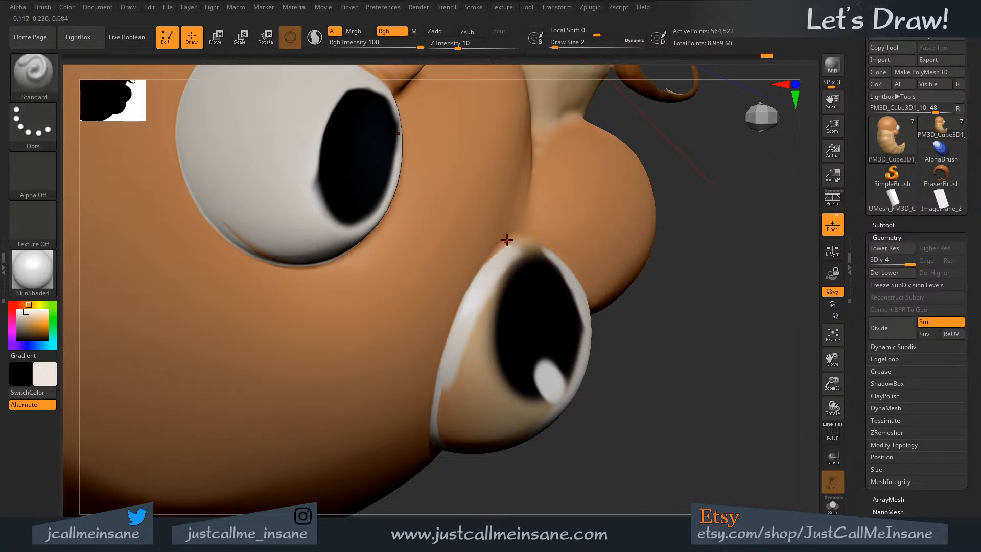
pyautogui.moveTo(507, 240); pyautogui.dragTo(481, 280, button='right')
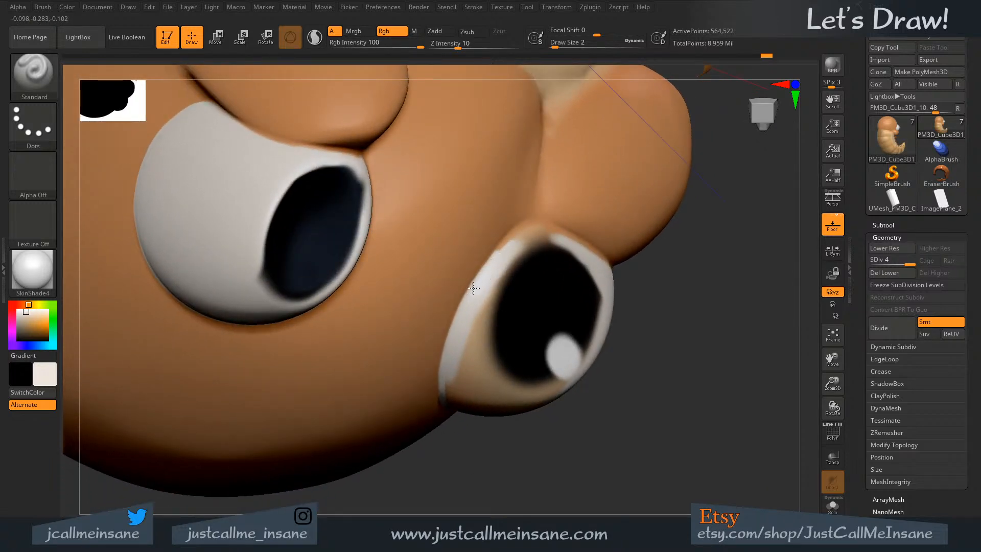
pyautogui.moveTo(499, 252)
pyautogui.mouseDown()
pyautogui.moveTo(516, 234)
pyautogui.moveTo(493, 256)
pyautogui.mouseUp()
pyautogui.moveTo(470, 306); pyautogui.dragTo(506, 248)
pyautogui.moveTo(475, 285)
pyautogui.mouseDown()
pyautogui.moveTo(486, 265)
pyautogui.moveTo(463, 344)
pyautogui.mouseUp()
pyautogui.moveTo(470, 338); pyautogui.dragTo(472, 260, button='right')
# - Set the draw size to 7 and fill the remaining beige on top of the eye with white around the pupil
pyautogui.press('s')
pyautogui.press('s')
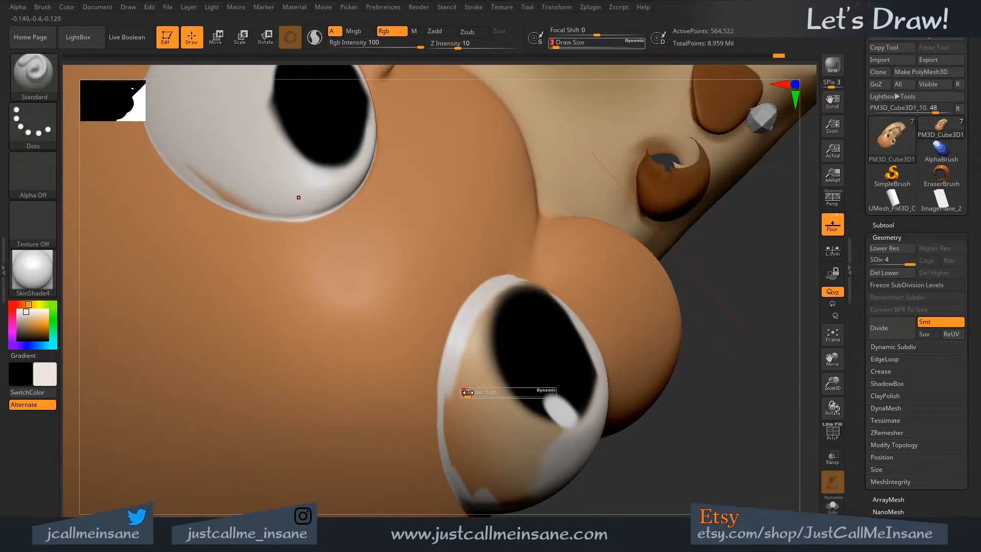
pyautogui.moveTo(467, 393); pyautogui.dragTo(468, 426)
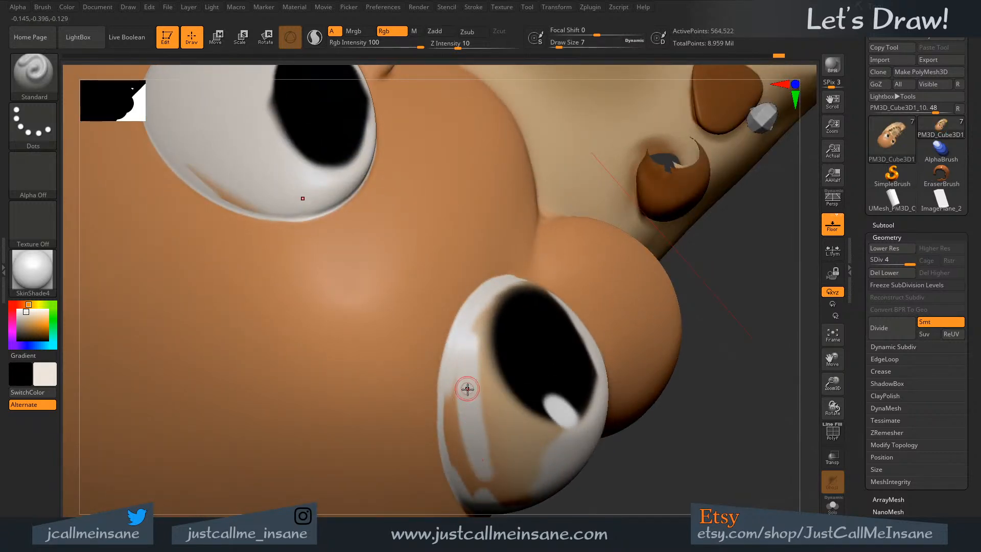
pyautogui.keyDown('alt'); pyautogui.moveTo(453, 382); pyautogui.dragTo(440, 311, button='right'); pyautogui.keyUp('alt')
pyautogui.moveTo(460, 308)
pyautogui.mouseDown()
pyautogui.moveTo(465, 381)
pyautogui.moveTo(449, 406)
pyautogui.moveTo(437, 316)
pyautogui.moveTo(519, 381)
pyautogui.moveTo(487, 360)
pyautogui.moveTo(484, 341)
pyautogui.moveTo(531, 365)
pyautogui.moveTo(466, 309)
pyautogui.moveTo(476, 233)
pyautogui.moveTo(473, 291)
pyautogui.moveTo(517, 350)
pyautogui.moveTo(544, 362)
pyautogui.mouseUp()
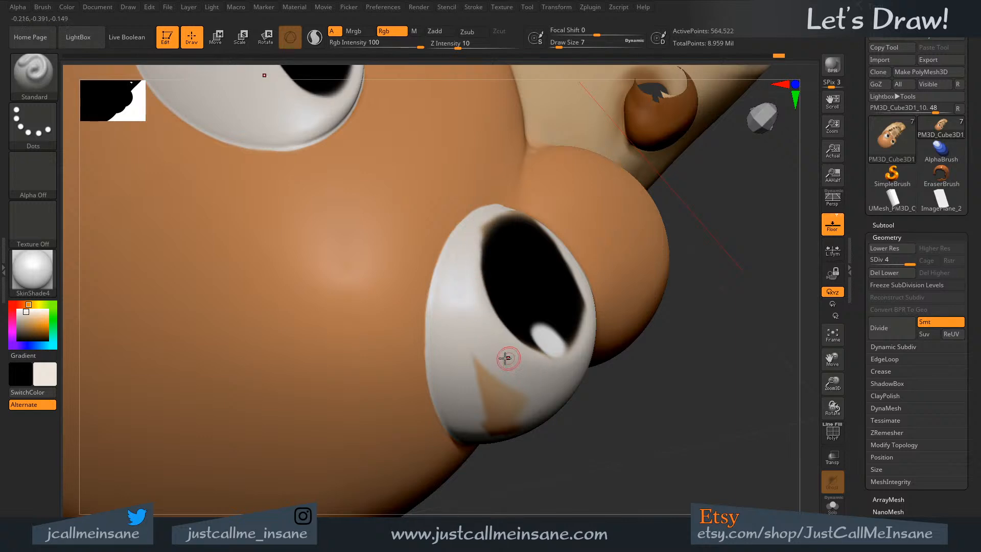
pyautogui.moveTo(463, 250); pyautogui.dragTo(480, 305, button='right')
pyautogui.moveTo(470, 351)
pyautogui.mouseDown()
pyautogui.moveTo(519, 381)
pyautogui.moveTo(533, 463)
pyautogui.moveTo(483, 414)
pyautogui.mouseUp()
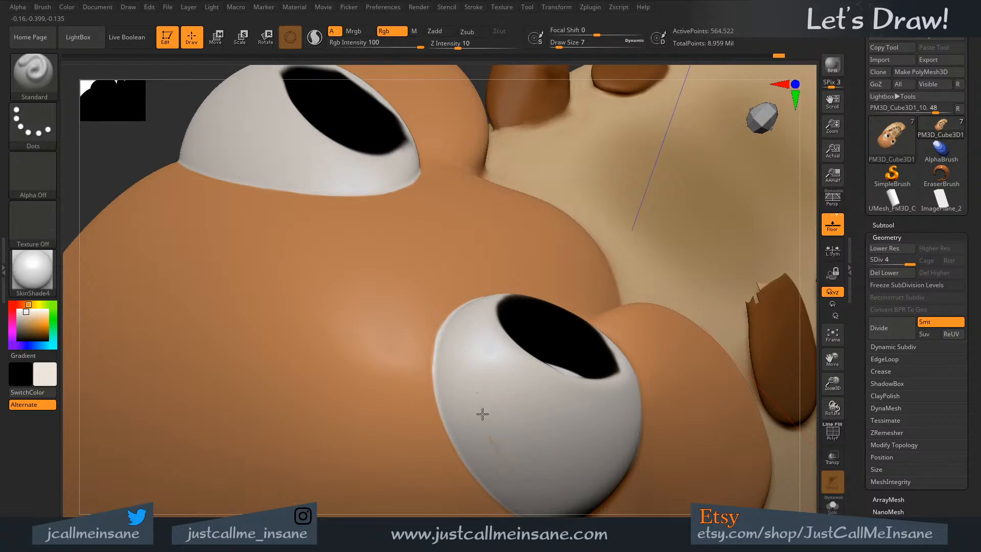
pyautogui.moveTo(532, 385)
pyautogui.mouseDown(button='right')
pyautogui.moveTo(510, 408)
pyautogui.moveTo(595, 311)
pyautogui.moveTo(529, 323)
pyautogui.moveTo(516, 397)
pyautogui.moveTo(519, 335)
pyautogui.moveTo(508, 328)
pyautogui.moveTo(519, 372)
pyautogui.moveTo(495, 376)
pyautogui.moveTo(495, 368)
pyautogui.mouseUp(button='right')
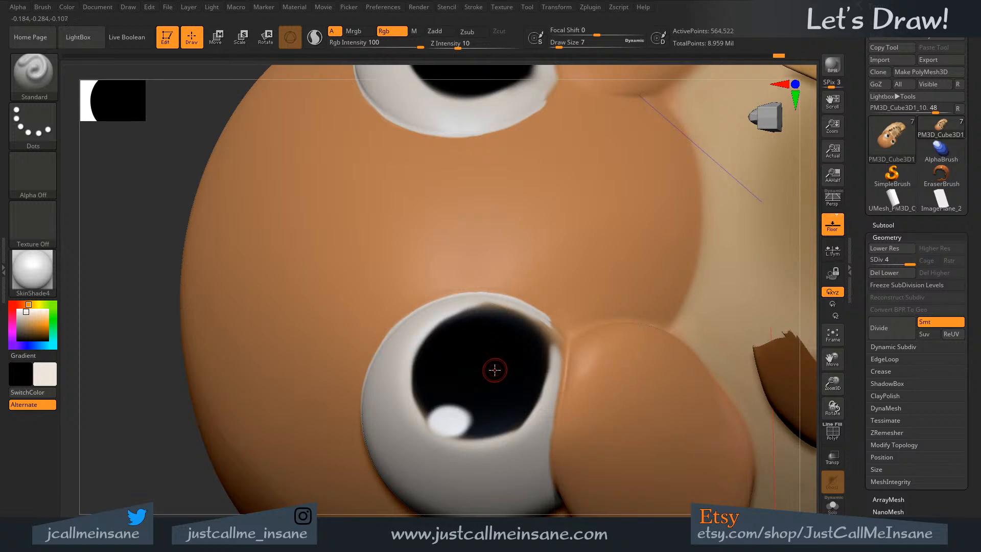
# - Widen the white above the pupil and along the eye's upper inner rim at draw size 7
pyautogui.moveTo(491, 363); pyautogui.dragTo(471, 308, button='right')
pyautogui.moveTo(471, 308)
pyautogui.mouseDown()
pyautogui.moveTo(452, 307)
pyautogui.moveTo(512, 311)
pyautogui.moveTo(555, 378)
pyautogui.mouseUp()
pyautogui.moveTo(540, 317); pyautogui.dragTo(533, 327)
pyautogui.moveTo(521, 312); pyautogui.dragTo(508, 311, button='right')
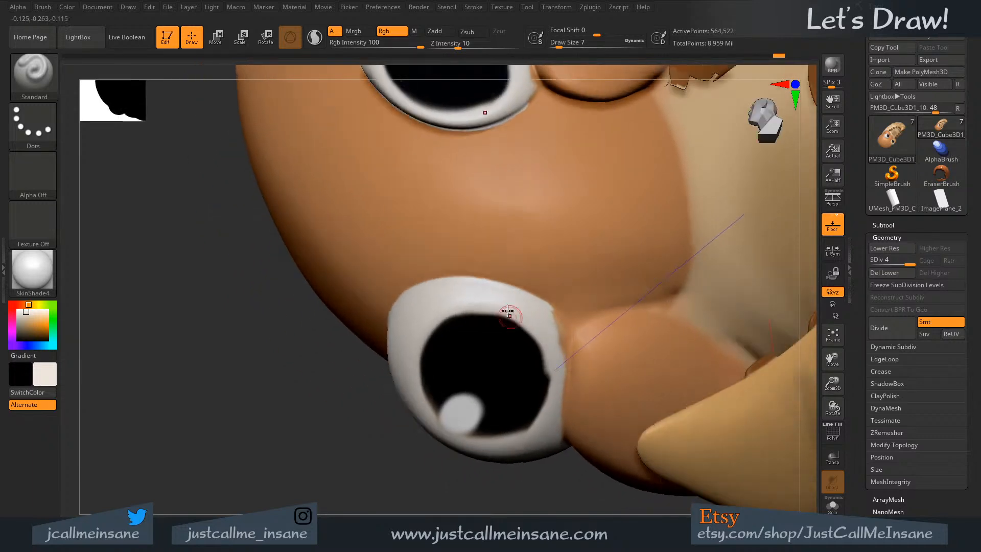
# - Set the draw size to 3 and extend the white of the eye along the crease beside the cheek
pyautogui.press('s')
pyautogui.click(530, 315)
pyautogui.moveTo(558, 320)
pyautogui.mouseDown()
pyautogui.moveTo(556, 312)
pyautogui.moveTo(567, 353)
pyautogui.moveTo(555, 334)
pyautogui.moveTo(562, 428)
pyautogui.mouseUp()
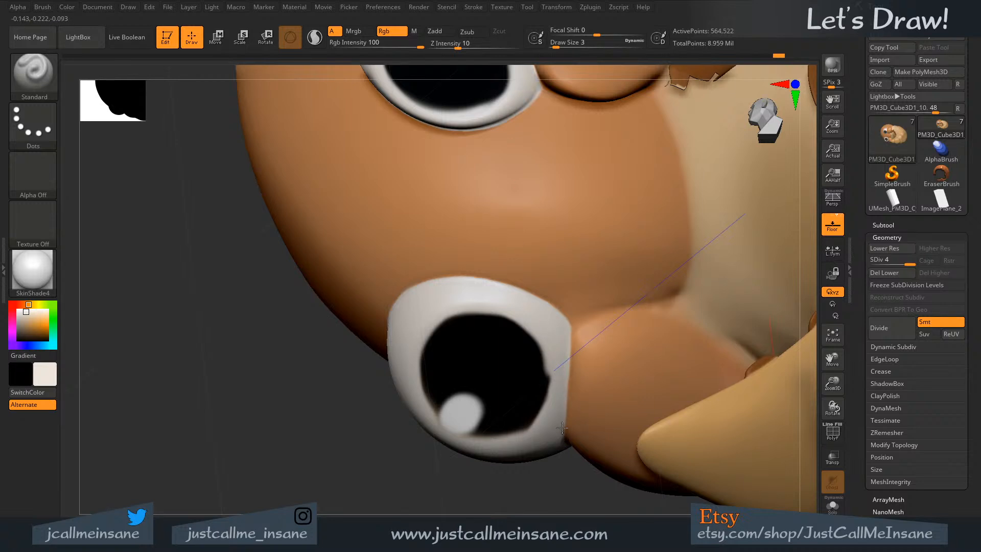
pyautogui.moveTo(571, 506)
pyautogui.mouseDown()
pyautogui.moveTo(569, 462)
pyautogui.moveTo(547, 447)
pyautogui.moveTo(521, 394)
pyautogui.moveTo(545, 396)
pyautogui.moveTo(544, 352)
pyautogui.moveTo(552, 368)
pyautogui.mouseUp()
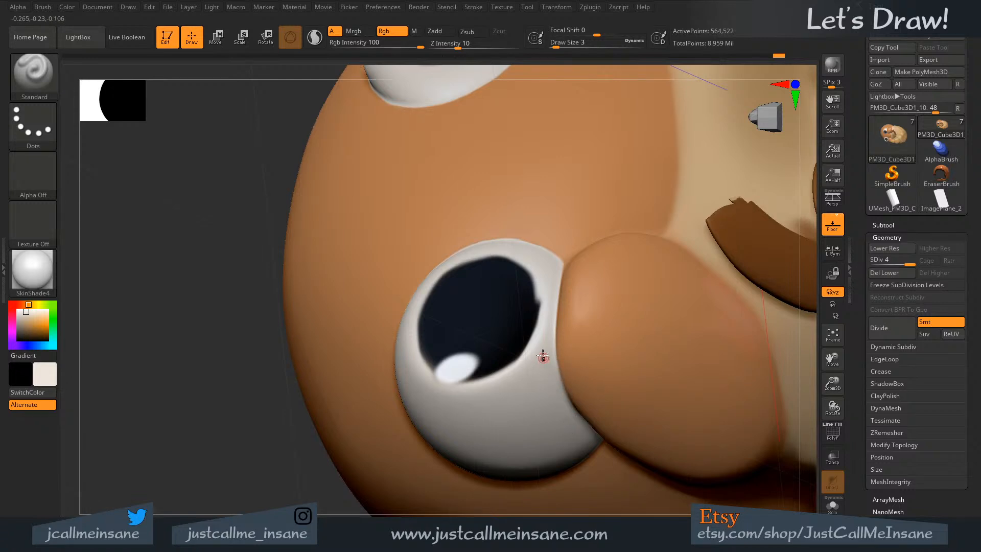
pyautogui.moveTo(541, 353); pyautogui.dragTo(541, 242)
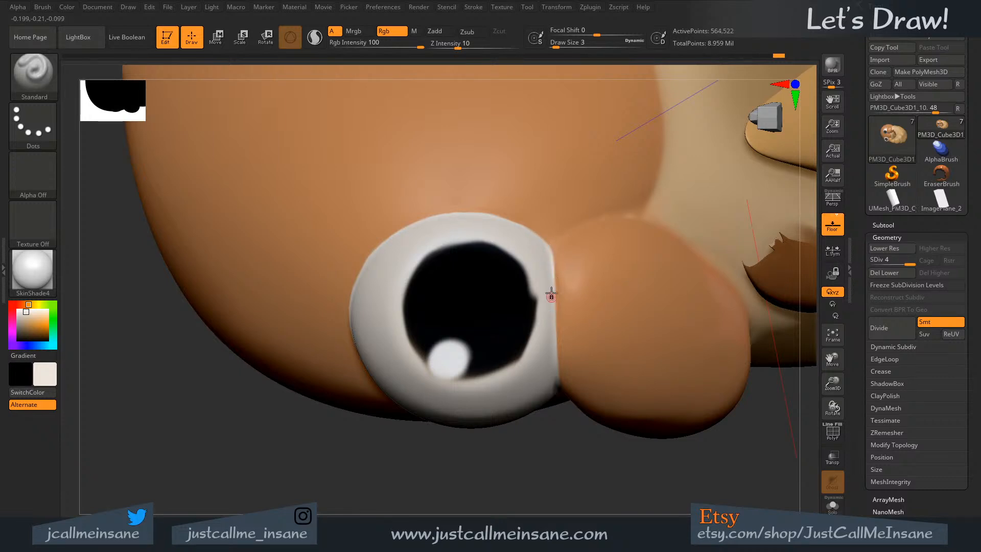
# - Sample the orange skin colour and paint it over the white spill where the cheek meets the lower eye edge
pyautogui.moveTo(526, 262); pyautogui.dragTo(457, 383, button='right')
pyautogui.press('c')
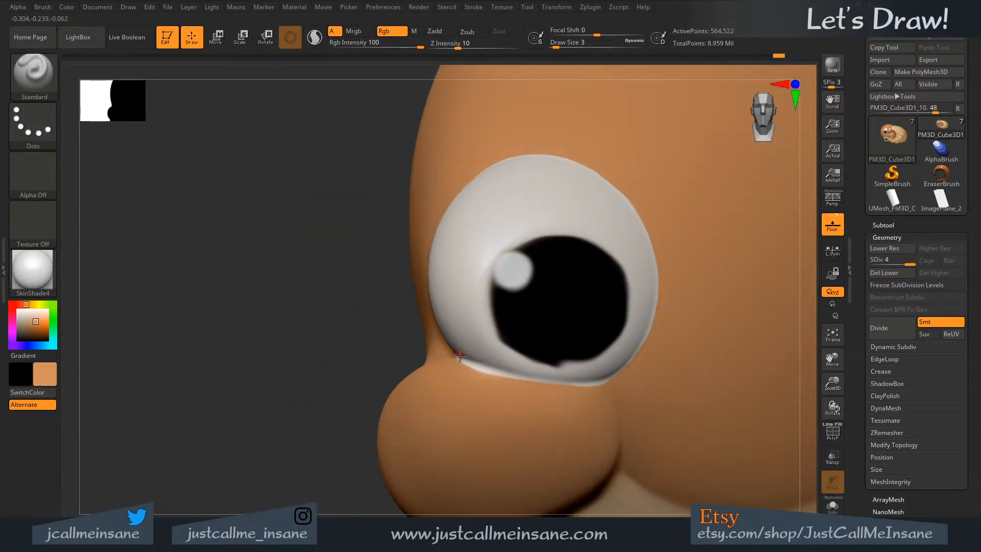
pyautogui.moveTo(465, 364)
pyautogui.mouseDown()
pyautogui.moveTo(480, 371)
pyautogui.moveTo(453, 359)
pyautogui.moveTo(531, 384)
pyautogui.moveTo(467, 362)
pyautogui.mouseUp()
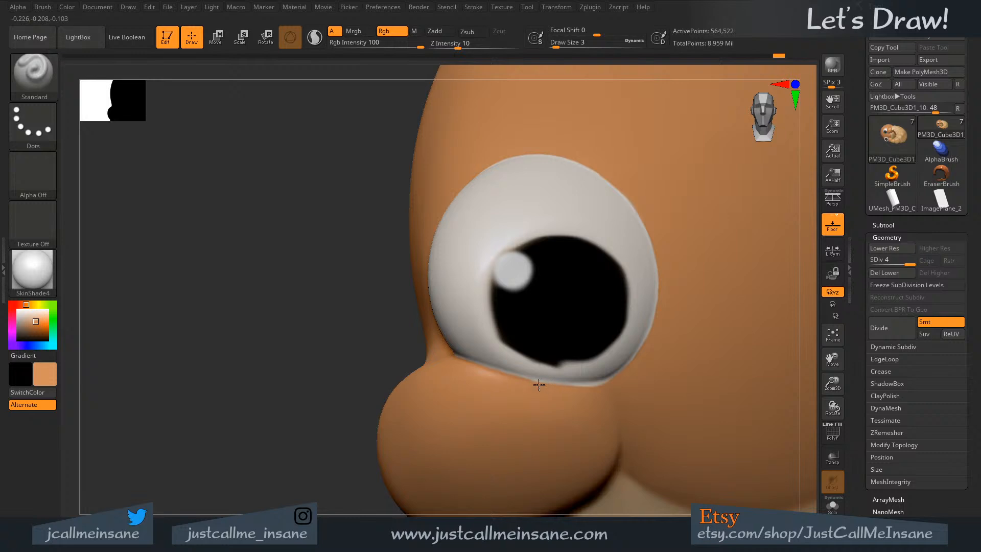
pyautogui.moveTo(539, 385); pyautogui.dragTo(570, 389)
# - Set the draw size to 2 and refine the orange cheek border along the underside of the eye
pyautogui.press('s')
pyautogui.click(663, 299)
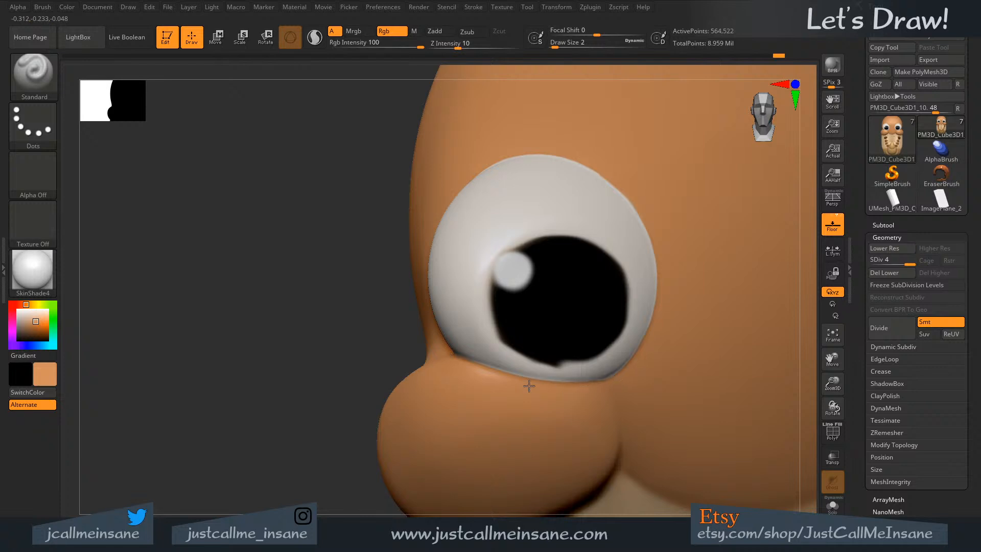
pyautogui.moveTo(529, 382); pyautogui.dragTo(455, 361)
pyautogui.moveTo(438, 382); pyautogui.dragTo(464, 398, button='right')
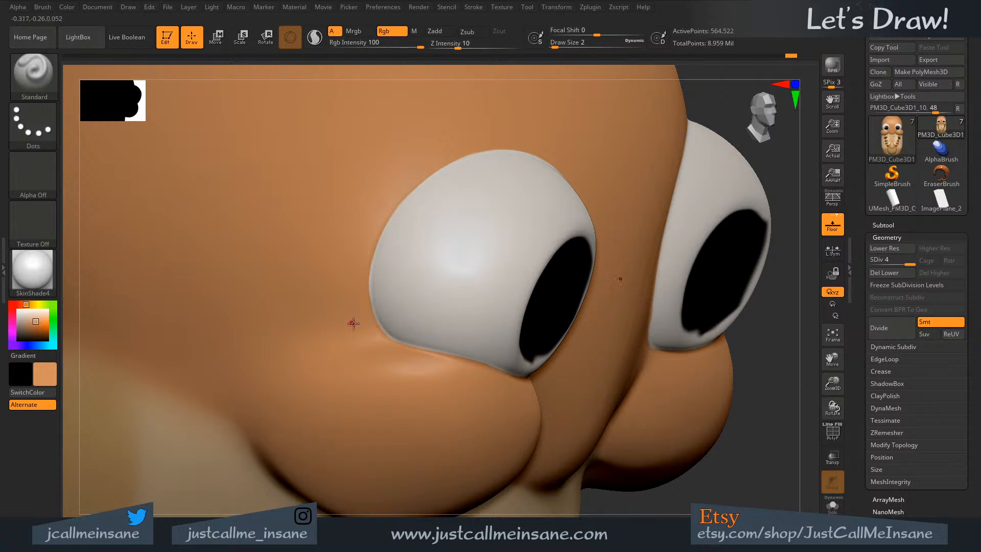
pyautogui.moveTo(378, 322); pyautogui.dragTo(359, 325, button='right')
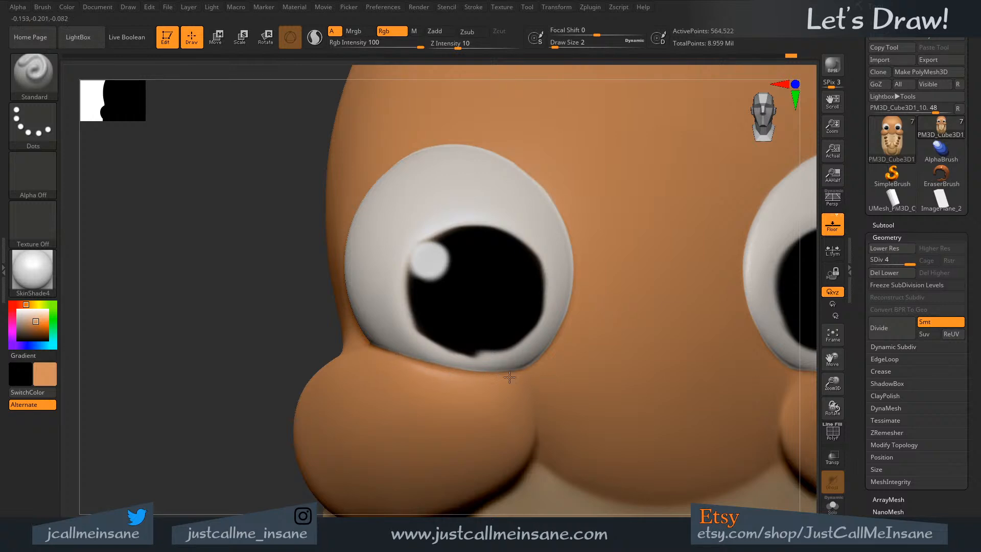
# - Sample the eye's white beside its inner rim
pyautogui.keyDown('alt'); pyautogui.moveTo(547, 259); pyautogui.dragTo(503, 369, button='right'); pyautogui.keyUp('alt')
pyautogui.moveTo(502, 281)
pyautogui.mouseDown(button='right')
pyautogui.moveTo(485, 320)
pyautogui.moveTo(495, 330)
pyautogui.moveTo(543, 280)
pyautogui.moveTo(529, 274)
pyautogui.mouseUp(button='right')
pyautogui.press('shift')
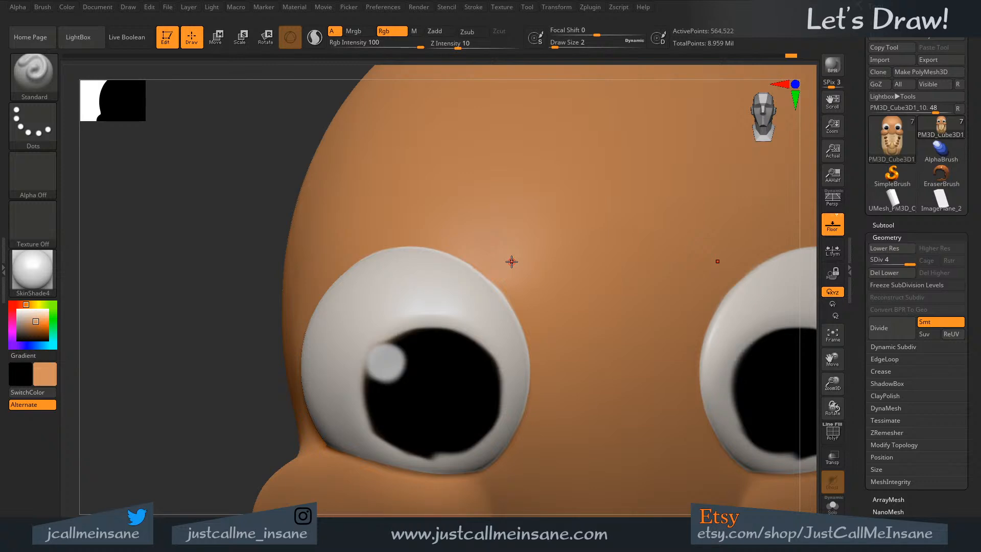
pyautogui.keyDown('alt'); pyautogui.moveTo(492, 343); pyautogui.dragTo(367, 320, button='right'); pyautogui.keyUp('alt')
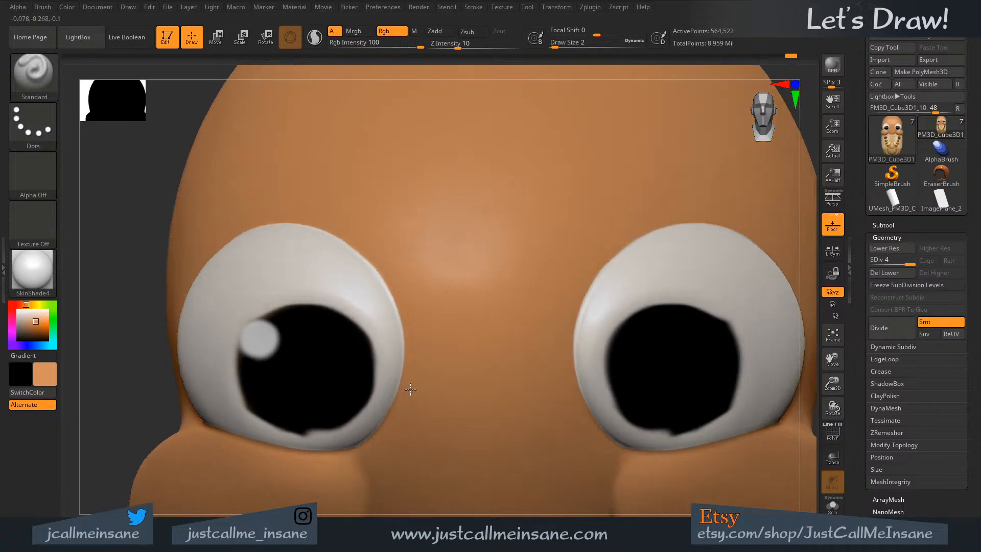
pyautogui.moveTo(410, 389); pyautogui.dragTo(411, 301, button='right')
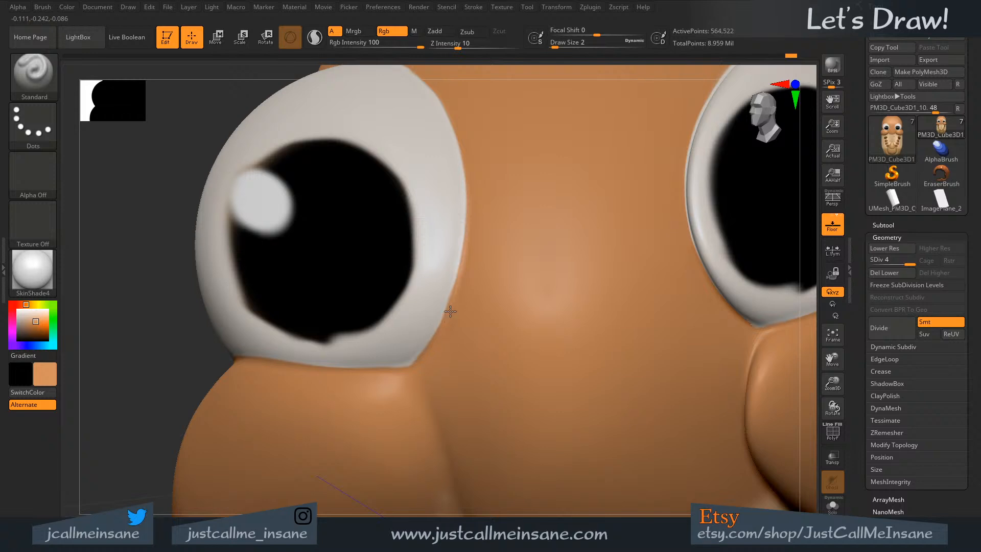
pyautogui.moveTo(475, 283); pyautogui.dragTo(427, 282, button='right')
pyautogui.press('c')
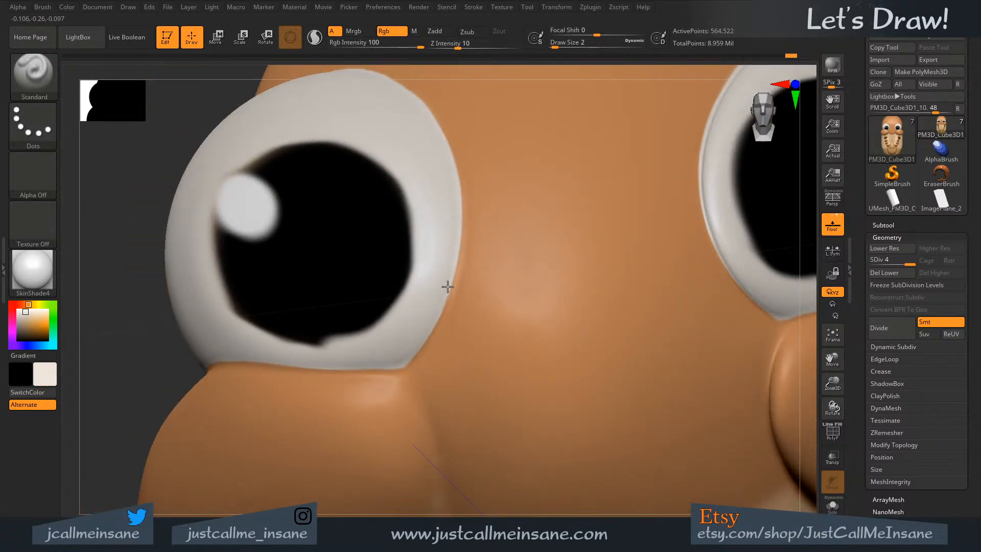
pyautogui.moveTo(449, 251); pyautogui.dragTo(427, 322, button='right')
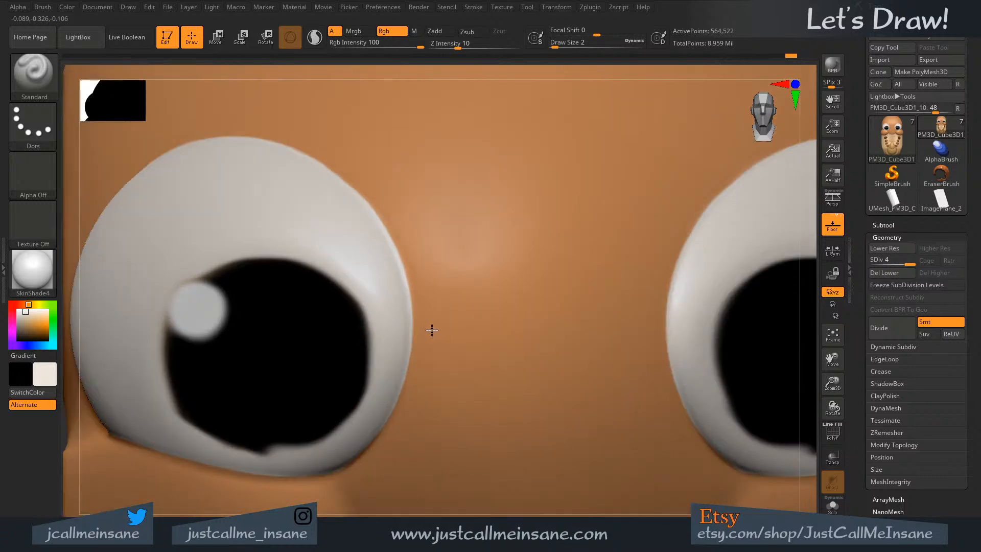
# - Sample the orange skin colour and trim the inner rim of the eye to a smooth curve
pyautogui.press('c')
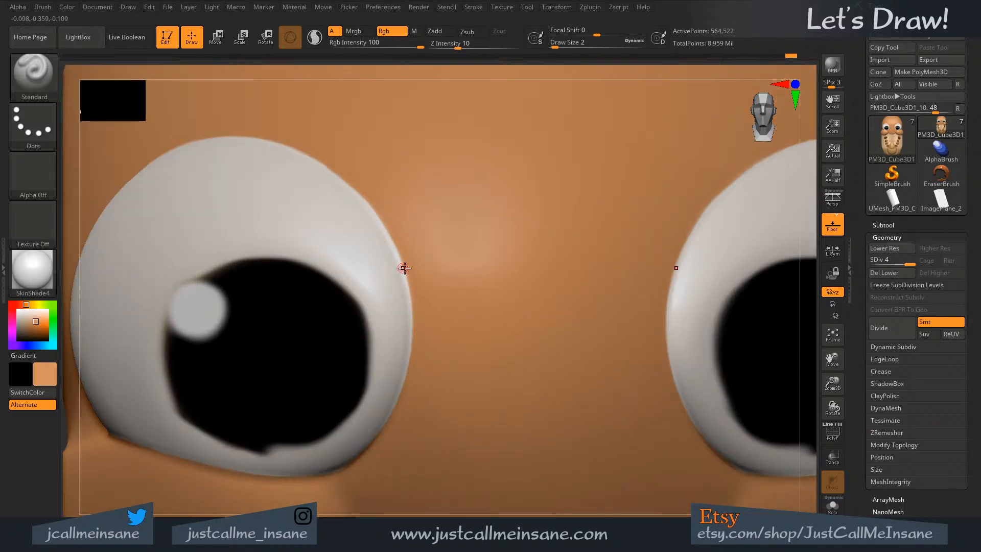
pyautogui.moveTo(410, 279); pyautogui.dragTo(415, 328)
pyautogui.moveTo(405, 264); pyautogui.dragTo(414, 333)
pyautogui.moveTo(376, 172); pyautogui.dragTo(394, 238)
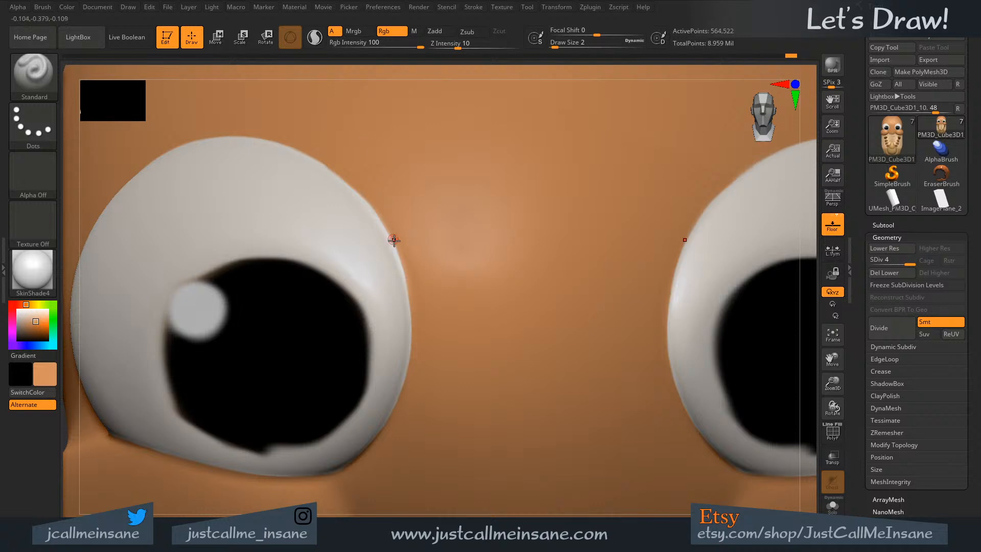
pyautogui.moveTo(374, 203); pyautogui.dragTo(401, 249)
# - Examine the painted eye outlines up close and the whole character from the front
pyautogui.keyDown('alt'); pyautogui.moveTo(407, 274); pyautogui.dragTo(395, 183, button='right'); pyautogui.keyUp('alt')
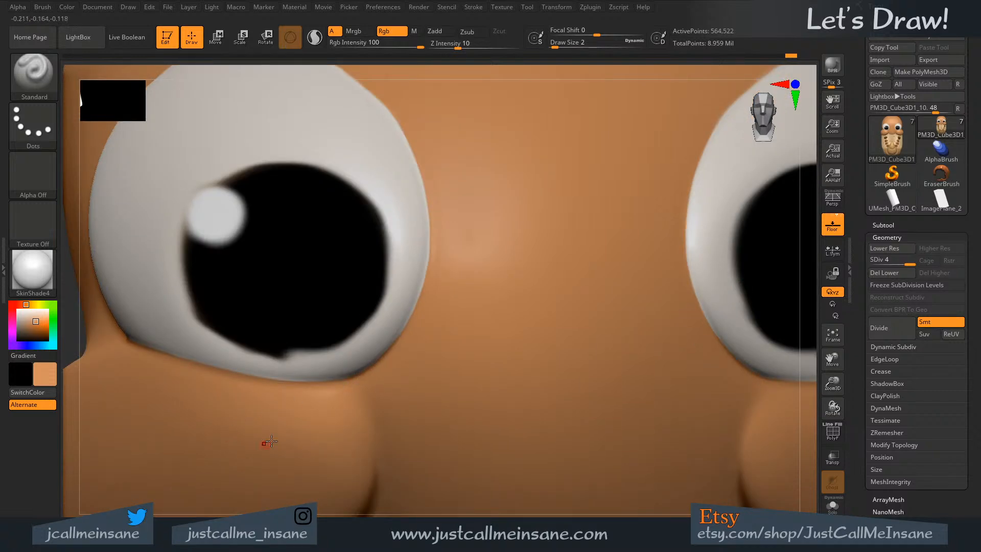
pyautogui.keyDown('ctrl'); pyautogui.moveTo(346, 297); pyautogui.dragTo(306, 143, button='right'); pyautogui.keyUp('ctrl')
pyautogui.keyDown('ctrl'); pyautogui.moveTo(402, 349); pyautogui.dragTo(369, 250, button='right'); pyautogui.keyUp('ctrl')
pyautogui.moveTo(370, 251); pyautogui.dragTo(373, 331, button='right')
pyautogui.hotkey('alt', 'shift')
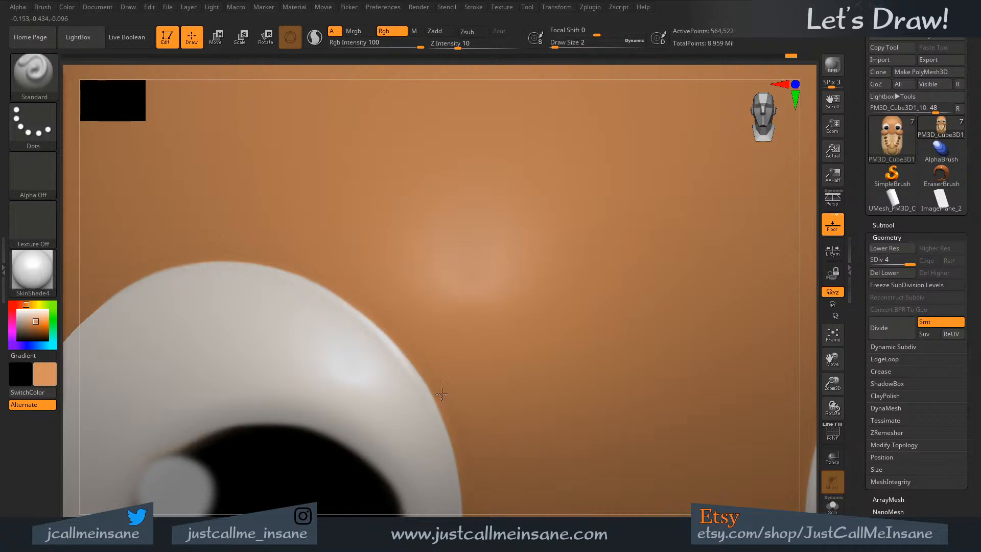
pyautogui.keyDown('alt'); pyautogui.moveTo(351, 245); pyautogui.dragTo(606, 151, button='right'); pyautogui.keyUp('alt')
pyautogui.moveTo(298, 403); pyautogui.dragTo(409, 324, button='right')
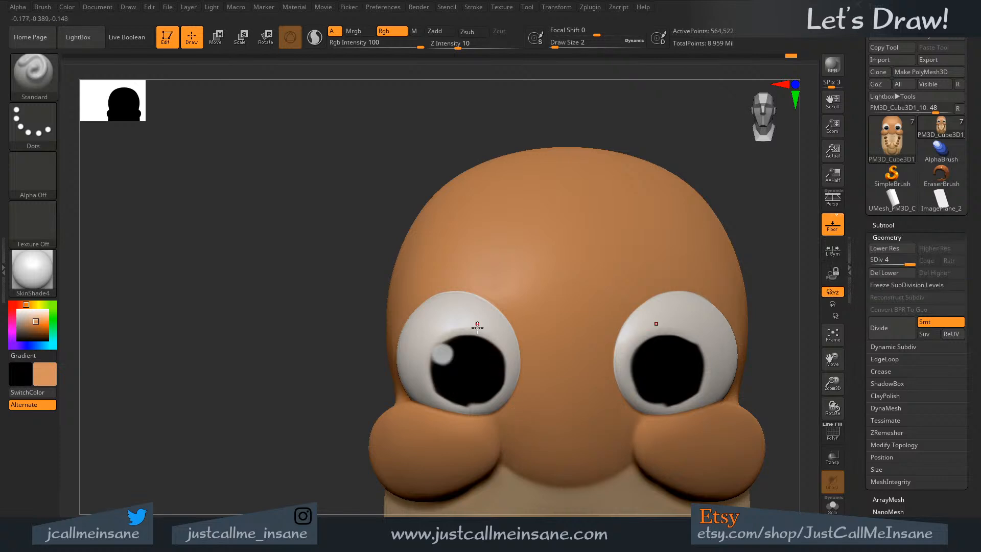
pyautogui.keyDown('ctrl'); pyautogui.moveTo(521, 375); pyautogui.dragTo(391, 125, button='right'); pyautogui.keyUp('ctrl')
pyautogui.moveTo(550, 209); pyautogui.dragTo(589, 210, button='right')
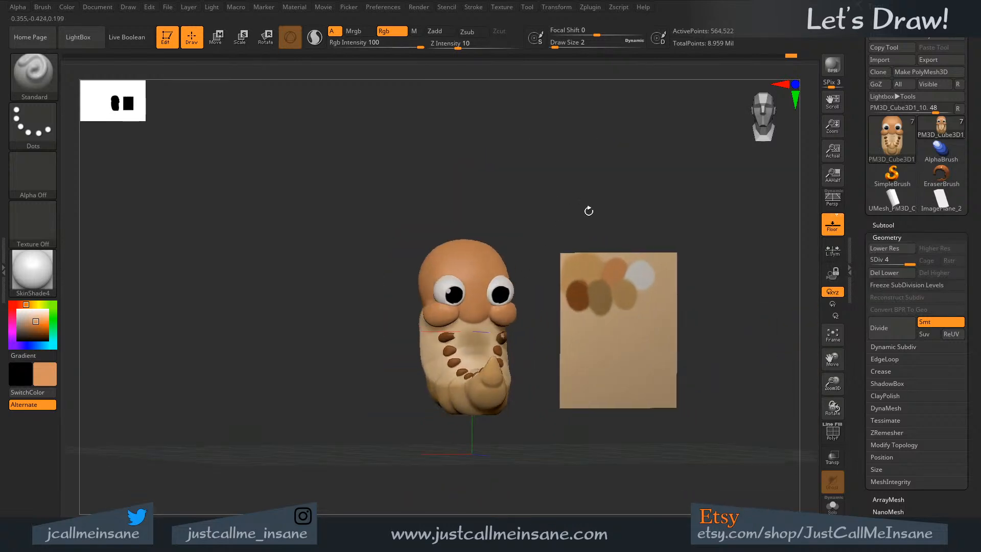
# - Make the leaves, round base and fluted cylinder subtools visible around the character
pyautogui.click(873, 225)
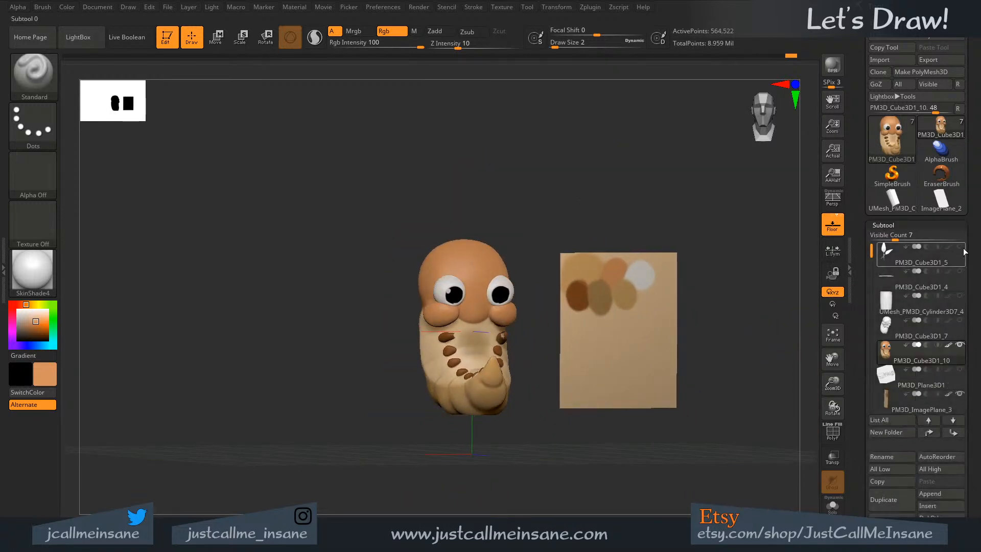
pyautogui.click(960, 246)
pyautogui.click(960, 296)
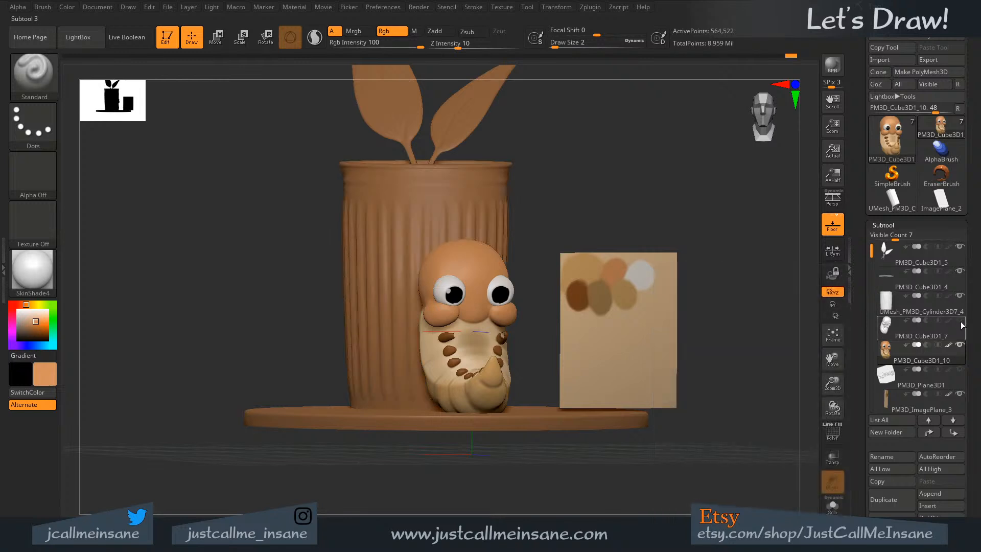
pyautogui.moveTo(653, 202); pyautogui.dragTo(727, 274, button='right')
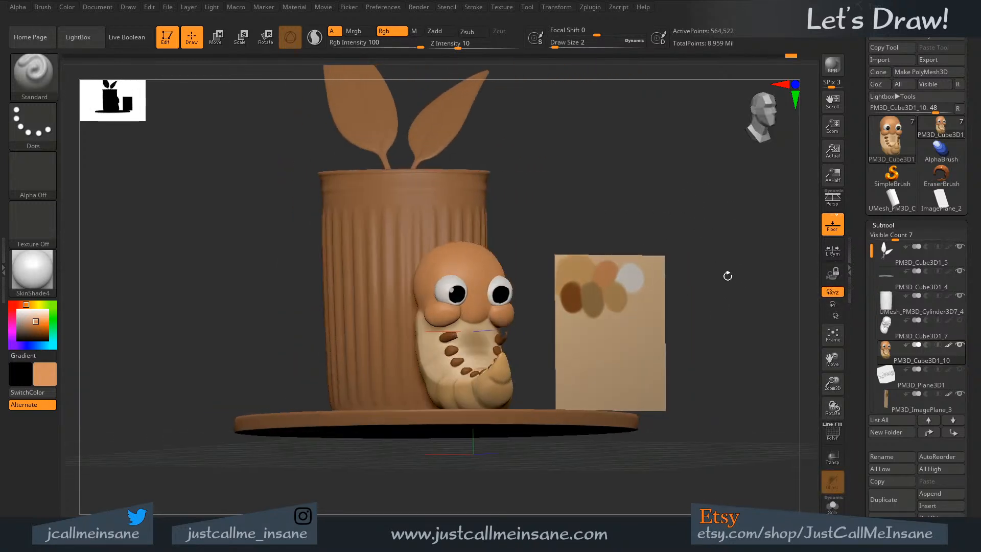
# - Unhide the rest of the character mesh and isolate the knobbly piece in front of its mouth
pyautogui.moveTo(625, 234); pyautogui.dragTo(593, 342, button='right')
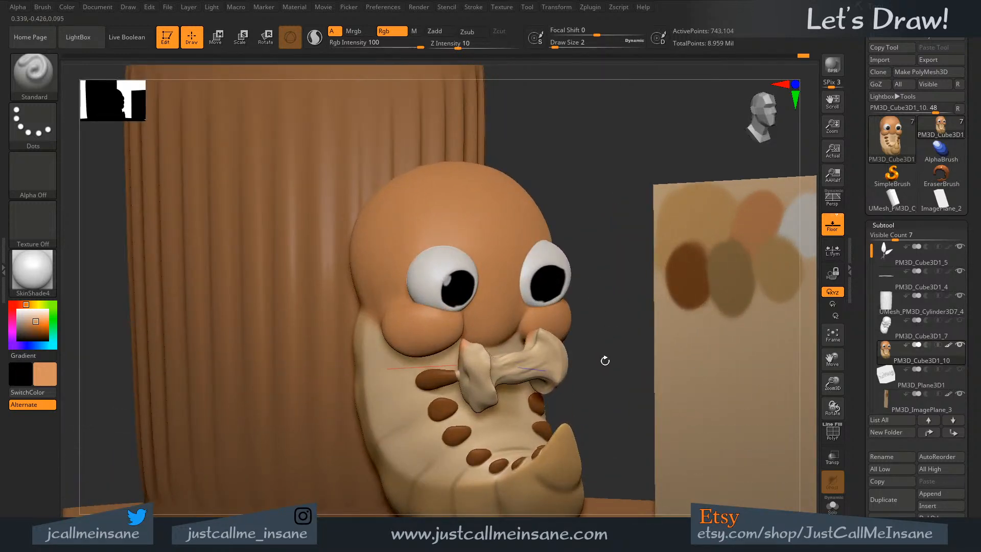
pyautogui.keyDown('ctrl'); pyautogui.moveTo(595, 340); pyautogui.dragTo(634, 334, button='right'); pyautogui.keyUp('ctrl')
pyautogui.keyDown('ctrl'); pyautogui.keyDown('shift'); pyautogui.click(544, 340); pyautogui.keyUp('shift'); pyautogui.keyUp('ctrl')
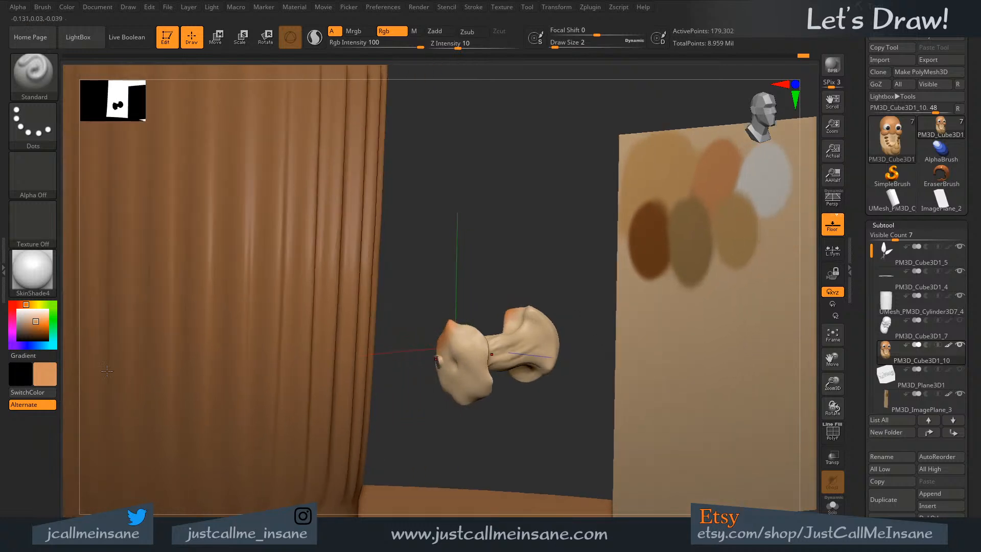
# - Choose a dark green, set the draw size to 27 and paint the centre of the isolated piece's near end
pyautogui.click(42, 370)
pyautogui.moveTo(201, 302); pyautogui.dragTo(200, 338)
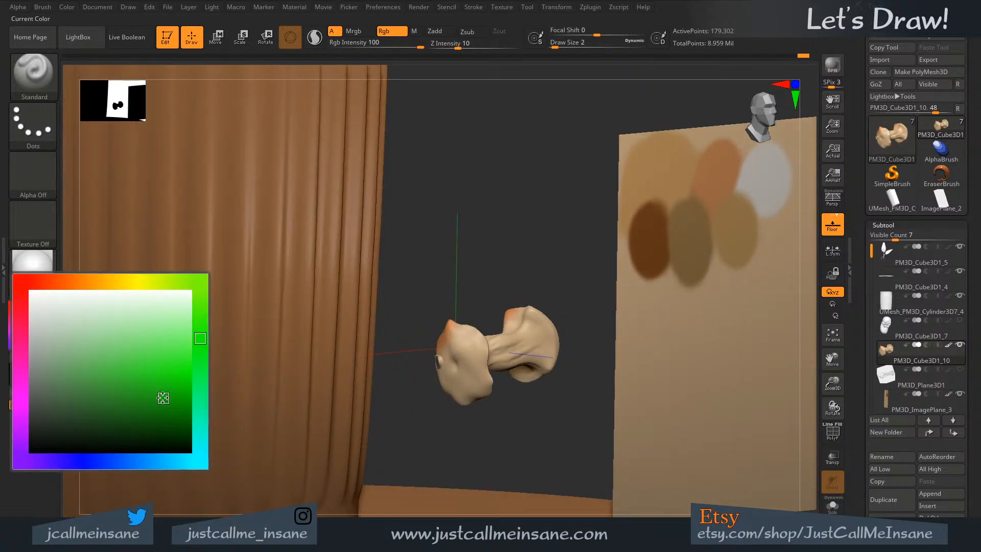
pyautogui.press('s')
pyautogui.click(464, 357)
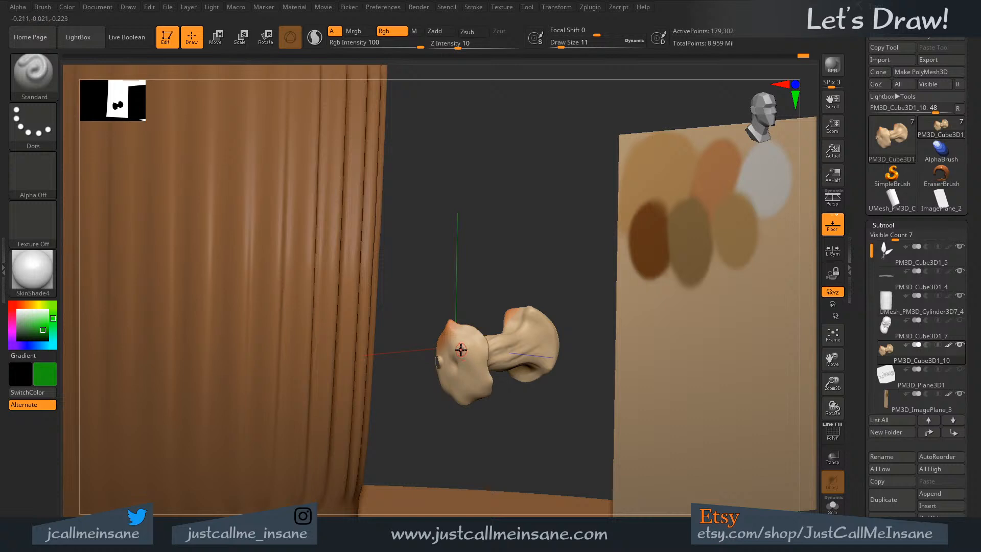
pyautogui.press('s')
pyautogui.click(464, 352)
pyautogui.moveTo(465, 353); pyautogui.dragTo(461, 378)
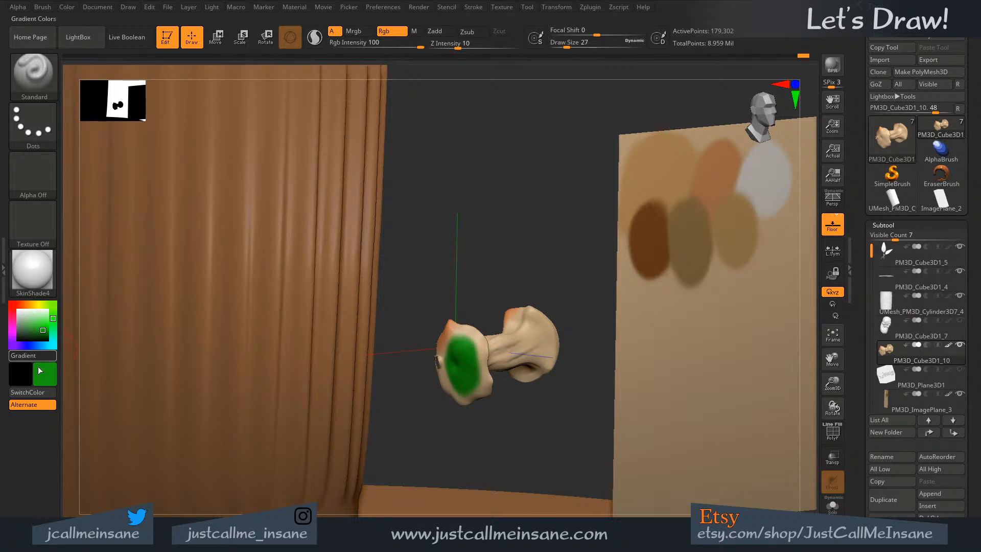
# - Shift the paint to a brighter, slightly yellower green and cover more of the piece's near end
pyautogui.click(52, 380)
pyautogui.click(52, 383)
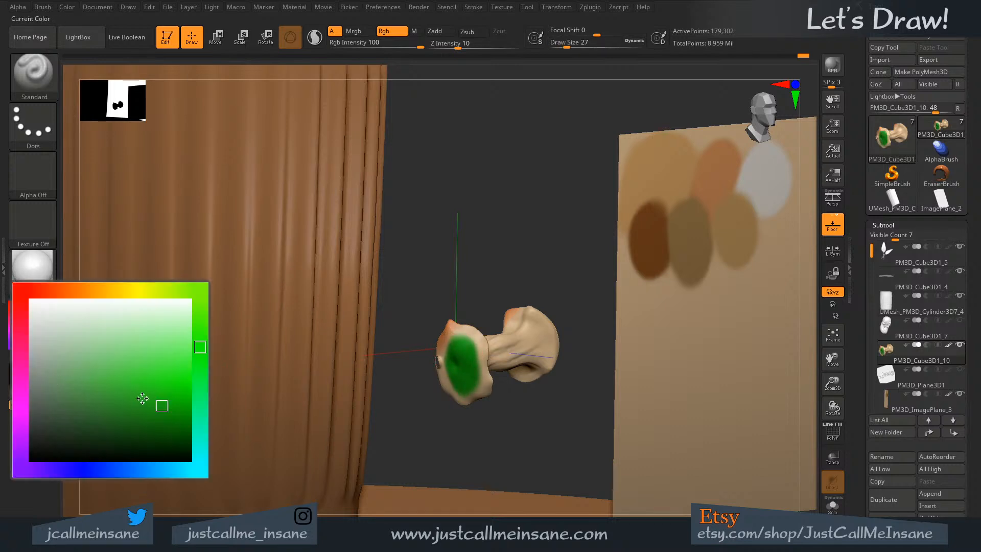
pyautogui.click(197, 329)
pyautogui.moveTo(453, 372)
pyautogui.mouseDown()
pyautogui.moveTo(476, 379)
pyautogui.moveTo(459, 338)
pyautogui.moveTo(450, 369)
pyautogui.mouseUp()
pyautogui.click(51, 382)
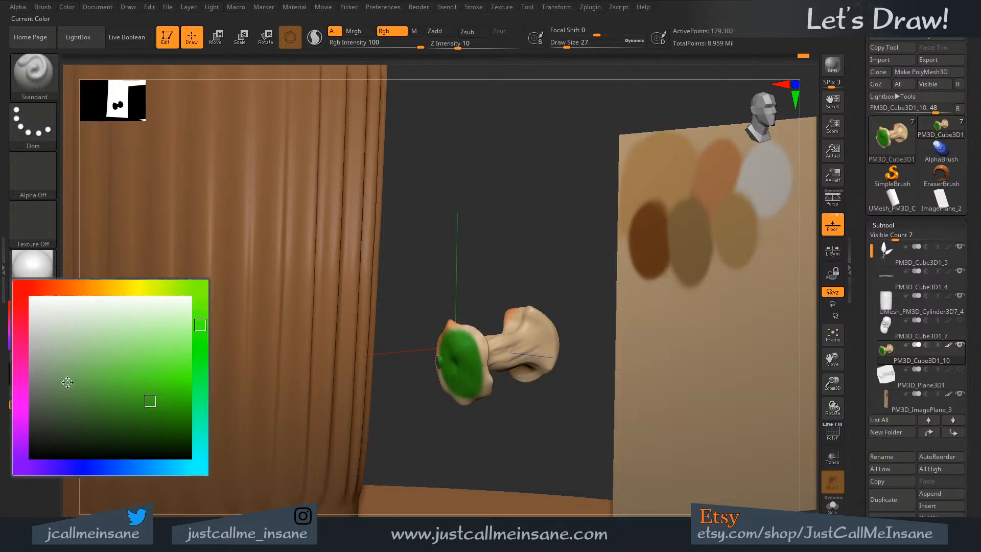
pyautogui.click(144, 379)
pyautogui.moveTo(462, 343)
pyautogui.mouseDown()
pyautogui.moveTo(467, 385)
pyautogui.moveTo(458, 350)
pyautogui.moveTo(442, 348)
pyautogui.mouseUp()
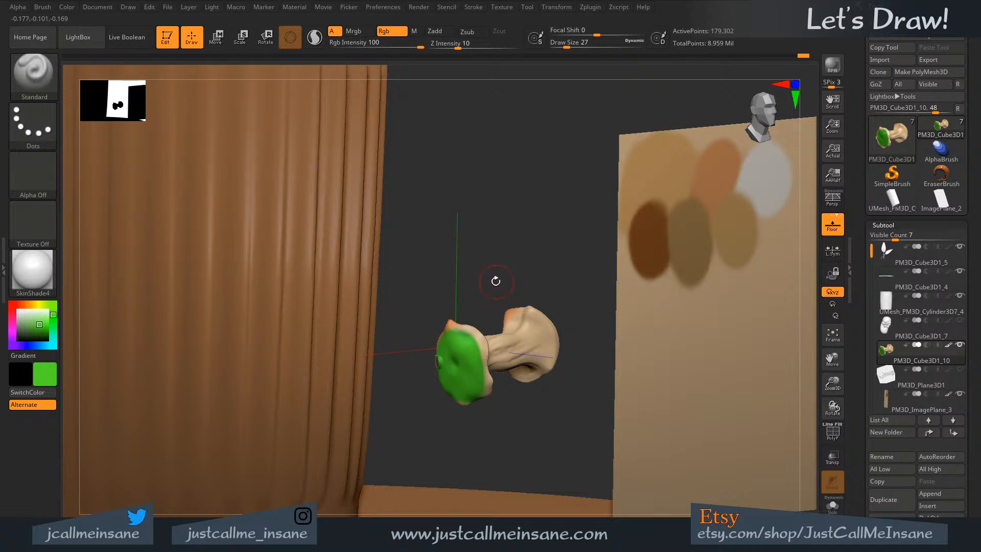
# - Cover the remaining orange tip and edges of the near end with green, using a lighter shade
pyautogui.moveTo(495, 281)
pyautogui.mouseDown()
pyautogui.moveTo(443, 317)
pyautogui.moveTo(537, 271)
pyautogui.moveTo(554, 276)
pyautogui.mouseUp()
pyautogui.moveTo(473, 342); pyautogui.dragTo(451, 324)
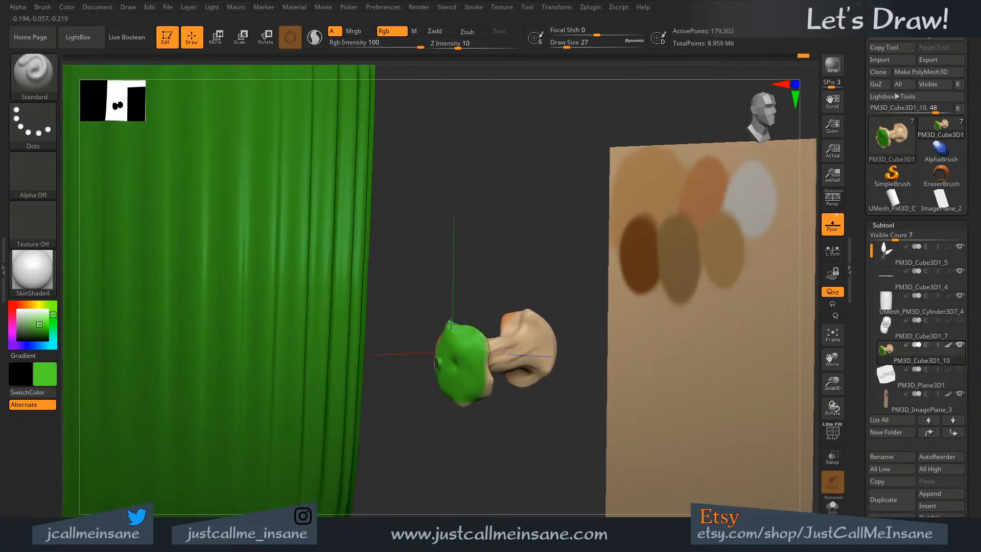
pyautogui.click(50, 374)
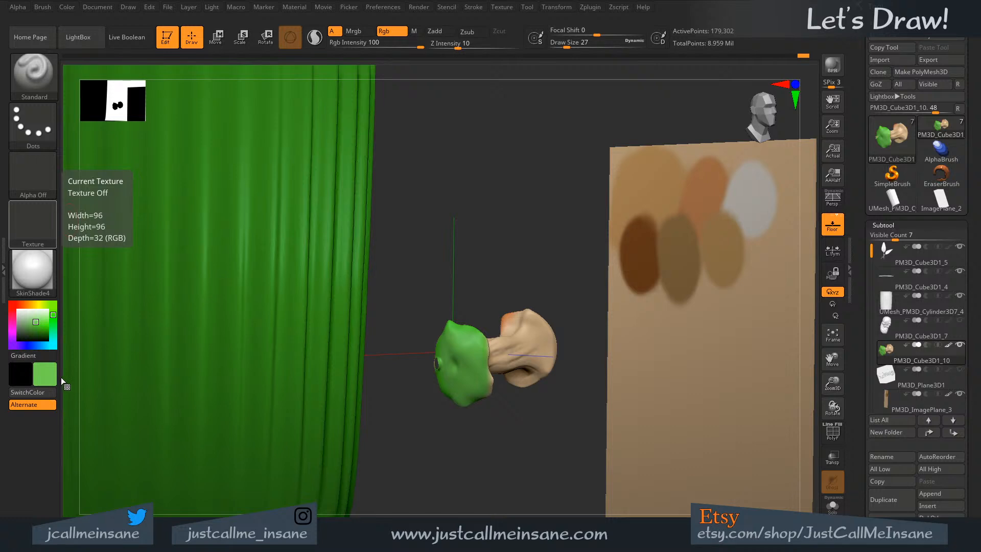
pyautogui.click(48, 376)
pyautogui.moveTo(199, 322); pyautogui.dragTo(190, 286)
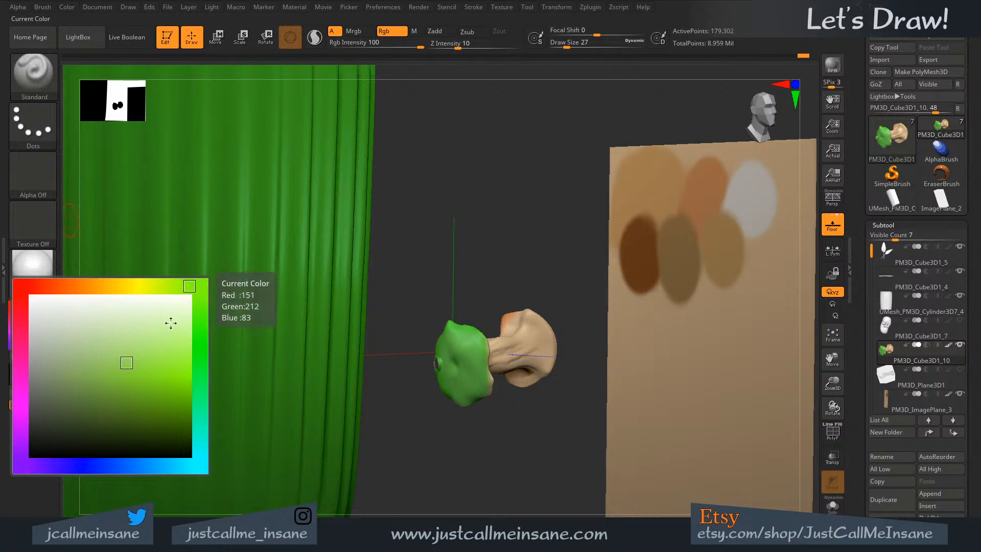
pyautogui.click(158, 363)
pyautogui.click(160, 376)
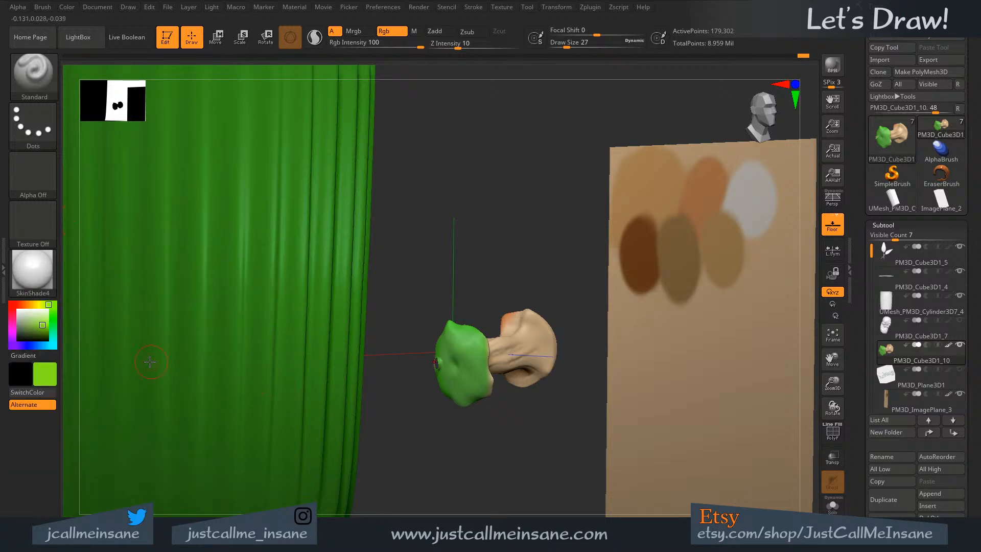
pyautogui.press('c')
pyautogui.press('c')
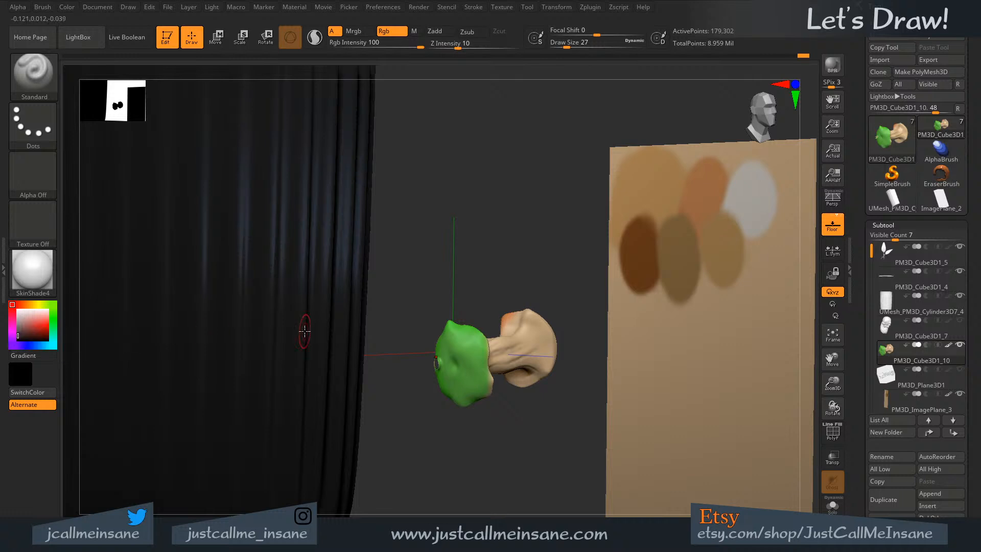
# - Choose a bright yellow-green and paint over both ends of the isolated knobbly piece, leaving its stalk beige
pyautogui.click(32, 329)
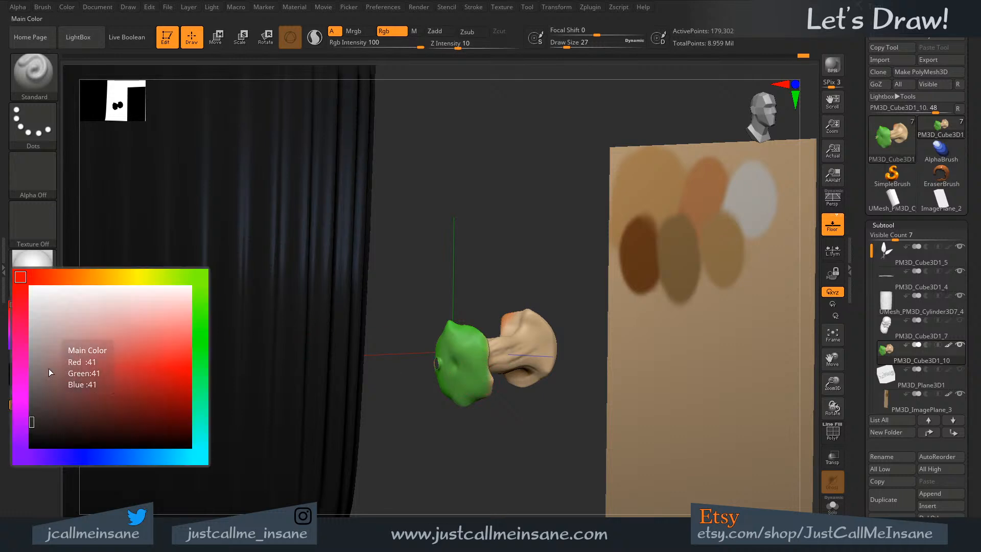
pyautogui.moveTo(155, 283); pyautogui.dragTo(186, 281)
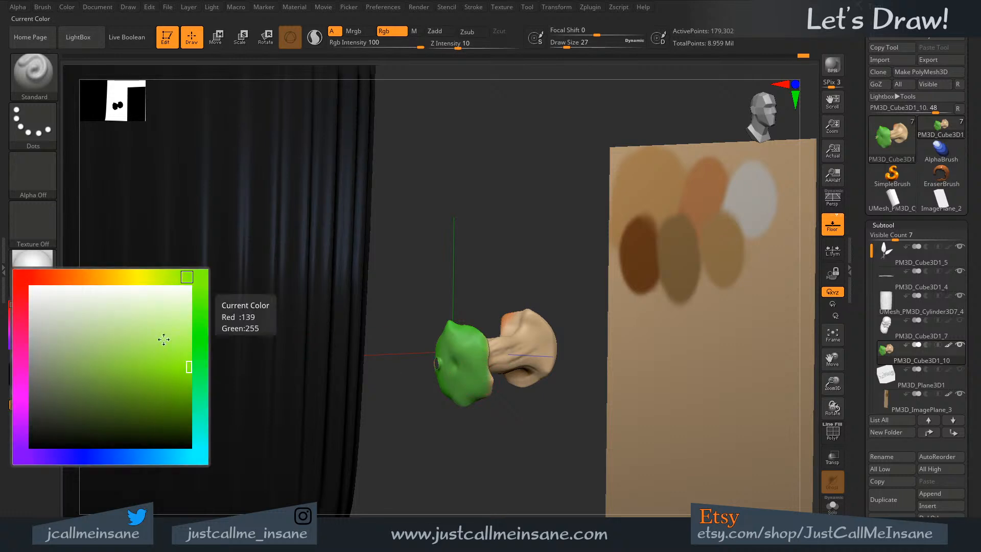
pyautogui.click(162, 352)
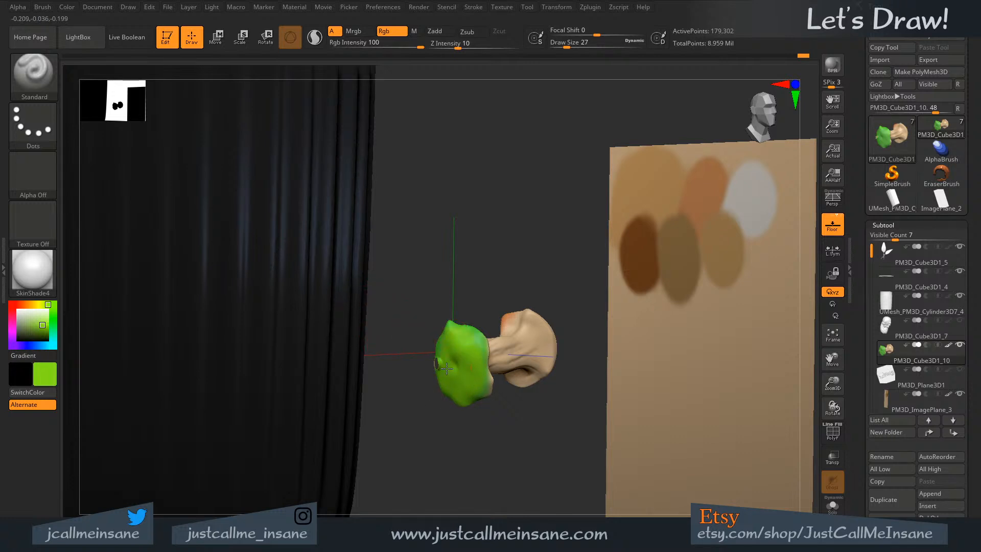
pyautogui.moveTo(536, 423); pyautogui.dragTo(477, 336)
pyautogui.moveTo(428, 407); pyautogui.dragTo(476, 353)
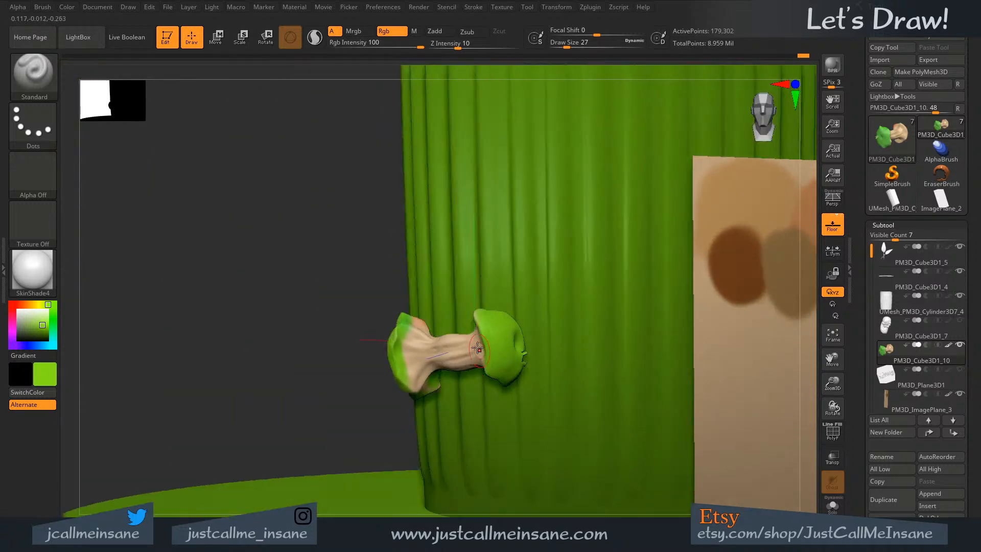
pyautogui.moveTo(429, 304); pyautogui.dragTo(517, 428)
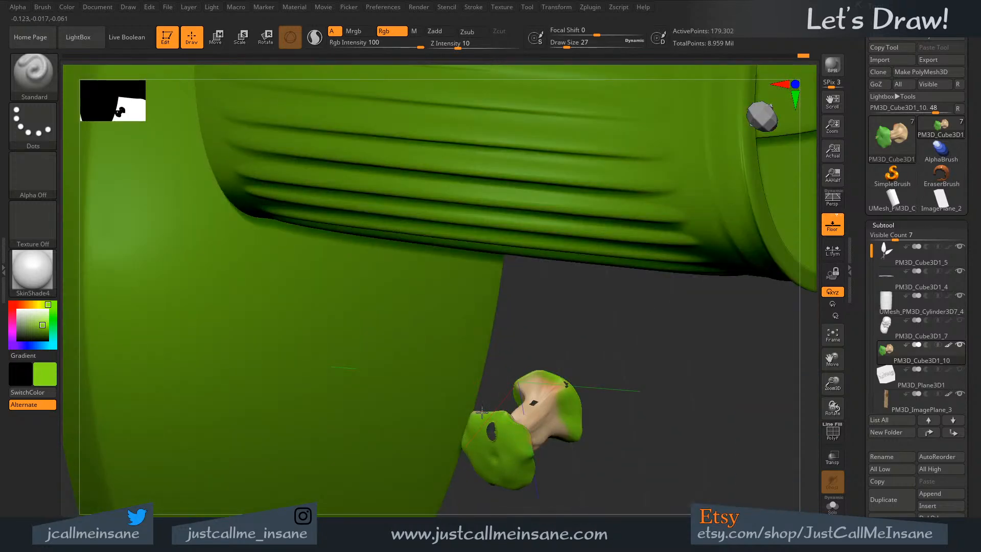
pyautogui.moveTo(605, 413)
pyautogui.mouseDown()
pyautogui.moveTo(650, 366)
pyautogui.moveTo(638, 324)
pyautogui.mouseUp()
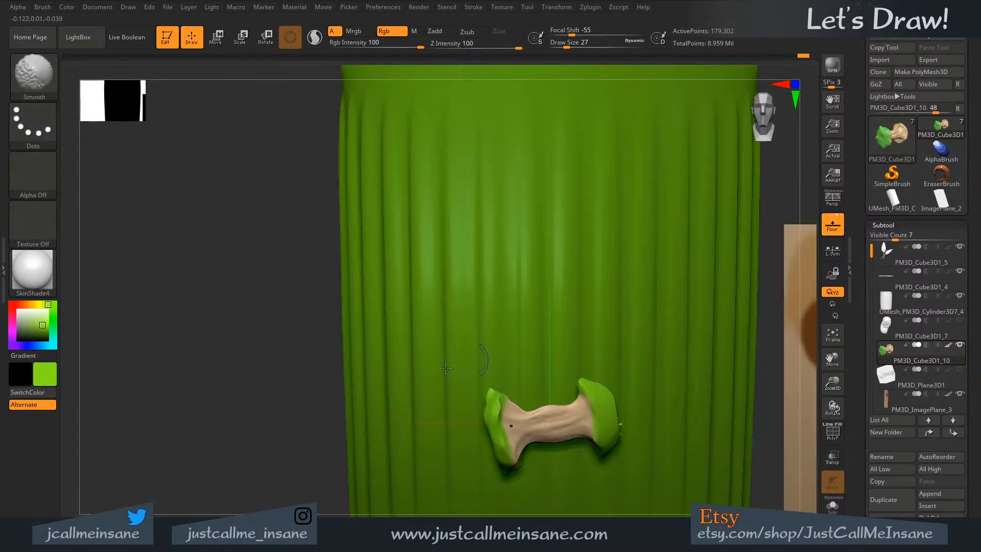
# - Unhide the rest of the character mesh around the knobbly piece
pyautogui.keyDown('ctrl'); pyautogui.keyDown('shift'); pyautogui.click(296, 418); pyautogui.keyUp('shift'); pyautogui.keyUp('ctrl')
pyautogui.keyDown('alt'); pyautogui.moveTo(531, 490); pyautogui.dragTo(587, 322); pyautogui.keyUp('alt')
pyautogui.keyDown('alt'); pyautogui.moveTo(587, 322); pyautogui.dragTo(599, 437); pyautogui.keyUp('alt')
# - Isolate the two-leaf subtool and cover the fronts and backs of both leaves in yellow-green at draw size 167
pyautogui.click(886, 255)
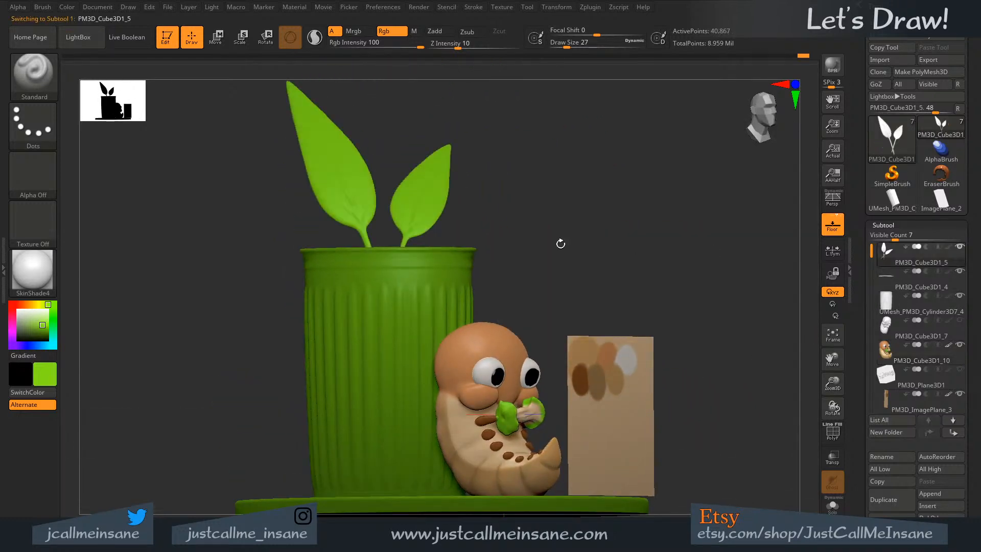
pyautogui.moveTo(396, 181)
pyautogui.keyDown('alt'); pyautogui.mouseDown()
pyautogui.moveTo(411, 248)
pyautogui.moveTo(437, 225)
pyautogui.mouseUp(); pyautogui.keyUp('alt')
pyautogui.click(832, 506)
pyautogui.press('s')
pyautogui.moveTo(357, 238)
pyautogui.mouseDown()
pyautogui.moveTo(412, 420)
pyautogui.moveTo(440, 288)
pyautogui.moveTo(324, 187)
pyautogui.moveTo(380, 244)
pyautogui.mouseUp()
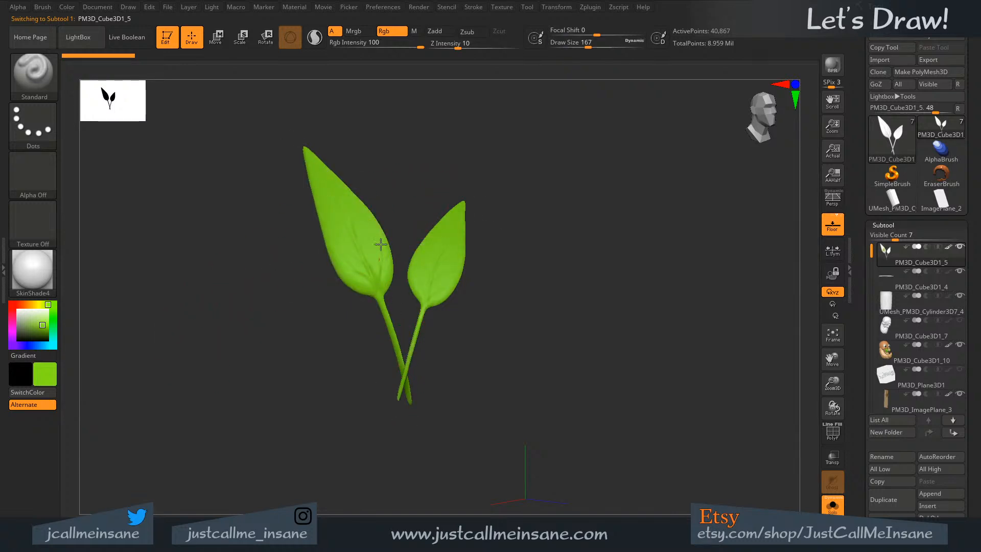
pyautogui.moveTo(261, 306)
pyautogui.mouseDown()
pyautogui.moveTo(317, 320)
pyautogui.moveTo(385, 311)
pyautogui.mouseUp()
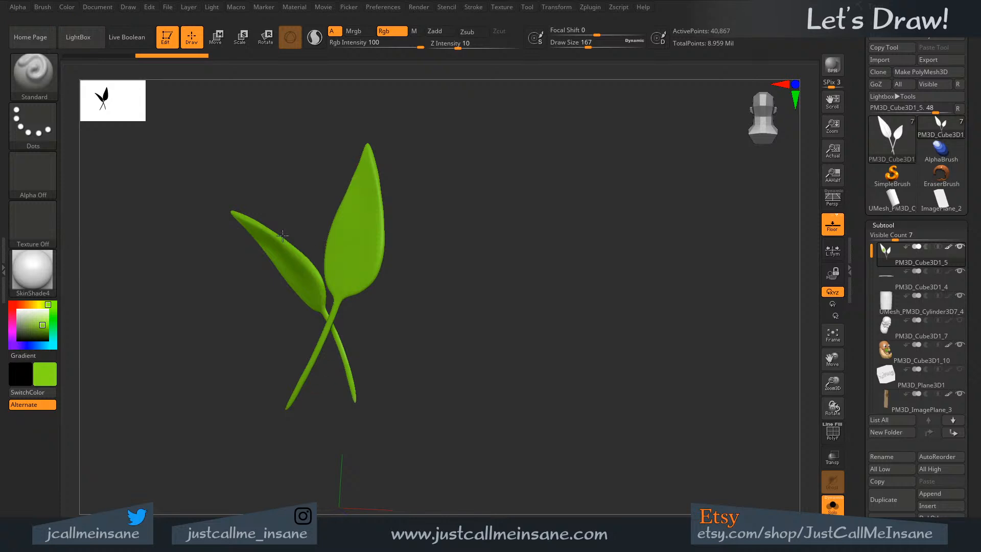
pyautogui.moveTo(348, 430)
pyautogui.mouseDown()
pyautogui.moveTo(544, 275)
pyautogui.moveTo(529, 275)
pyautogui.mouseUp()
# - Choose a darker green, set the draw size to 16 and paint the midrib and side veins on the larger leaf
pyautogui.press('s')
pyautogui.click(45, 374)
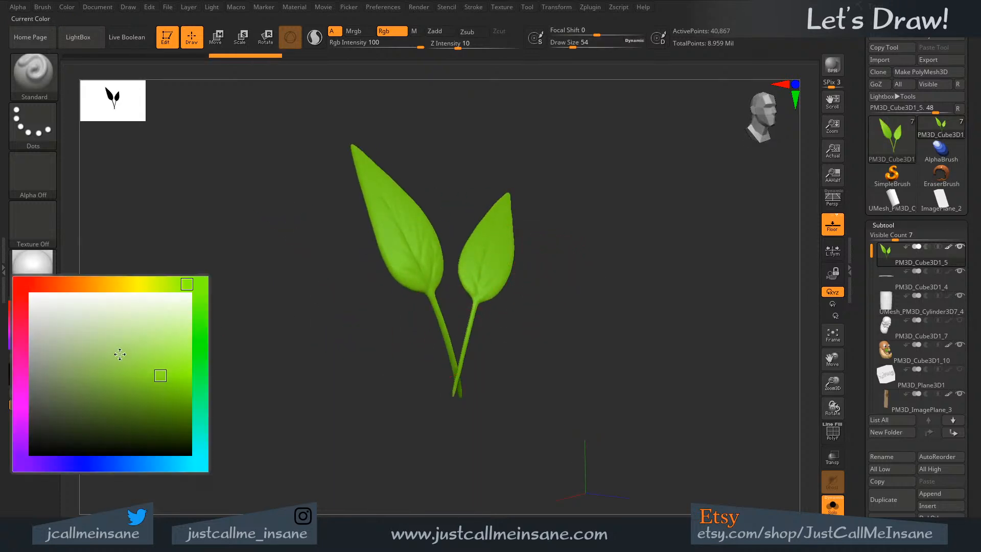
pyautogui.moveTo(164, 402); pyautogui.dragTo(164, 409)
pyautogui.press('s')
pyautogui.moveTo(370, 301); pyautogui.dragTo(366, 302)
pyautogui.moveTo(439, 173)
pyautogui.keyDown('alt'); pyautogui.mouseDown()
pyautogui.moveTo(399, 259)
pyautogui.moveTo(412, 260)
pyautogui.mouseUp(); pyautogui.keyUp('alt')
pyautogui.press('s')
pyautogui.moveTo(412, 259)
pyautogui.mouseDown()
pyautogui.moveTo(411, 274)
pyautogui.moveTo(394, 273)
pyautogui.mouseUp()
pyautogui.press('s')
pyautogui.moveTo(338, 263); pyautogui.dragTo(374, 339)
pyautogui.moveTo(358, 307); pyautogui.dragTo(392, 369)
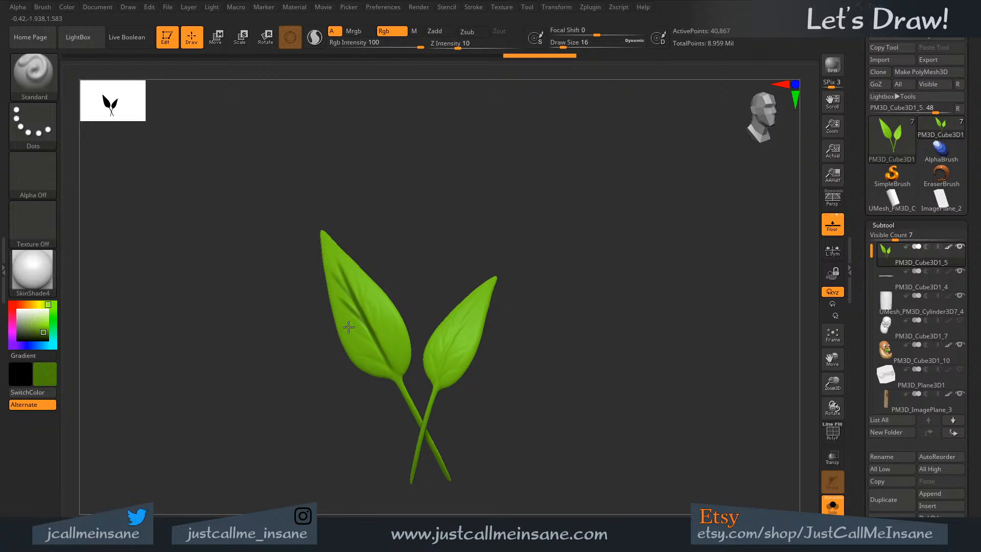
pyautogui.moveTo(348, 327); pyautogui.dragTo(373, 344)
pyautogui.moveTo(364, 352); pyautogui.dragTo(383, 364)
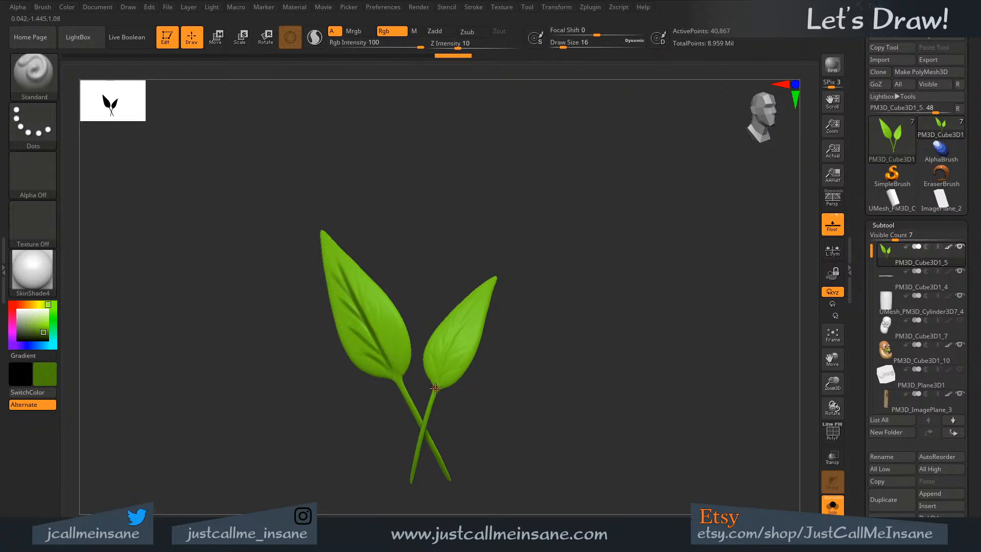
# - Paint dark green veins on the smaller leaf and show all the other subtools again
pyautogui.moveTo(435, 388); pyautogui.dragTo(477, 305)
pyautogui.moveTo(440, 370); pyautogui.dragTo(477, 306)
pyautogui.moveTo(441, 332); pyautogui.dragTo(441, 383)
pyautogui.click(832, 505)
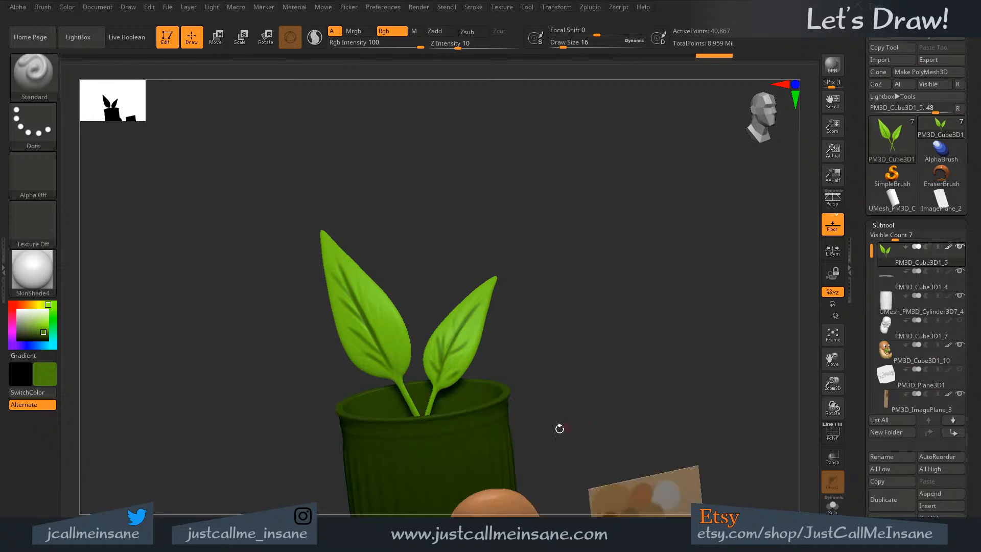
pyautogui.moveTo(560, 429)
pyautogui.keyDown('ctrl'); pyautogui.mouseDown(button='right')
pyautogui.moveTo(564, 309)
pyautogui.moveTo(577, 254)
pyautogui.moveTo(589, 245)
pyautogui.moveTo(591, 285)
pyautogui.moveTo(620, 281)
pyautogui.mouseUp(button='right'); pyautogui.keyUp('ctrl')
pyautogui.moveTo(620, 280); pyautogui.dragTo(433, 242)
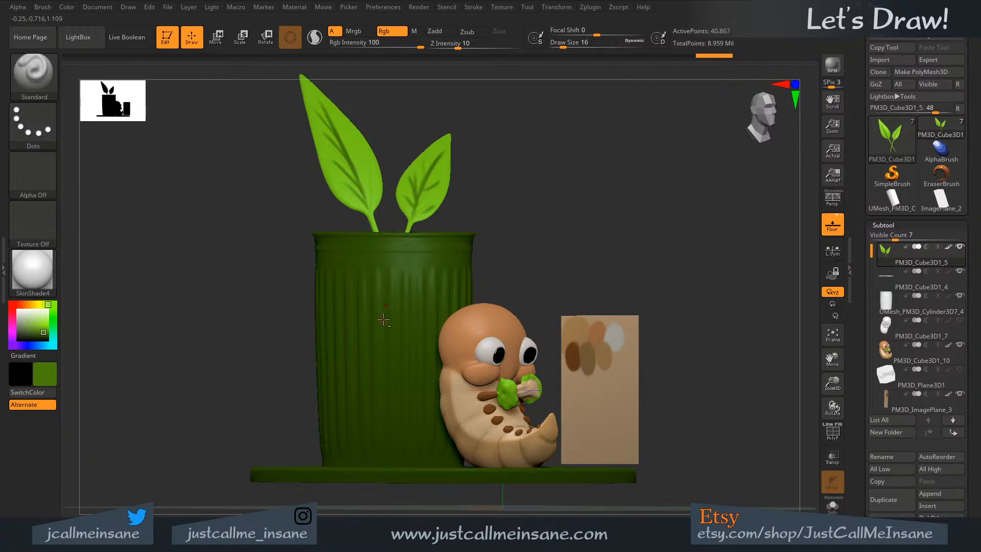
# - Select the fluted can and paint its outer wall medium grey all around with a draw size of 611
pyautogui.keyDown('alt'); pyautogui.click(412, 347); pyautogui.keyUp('alt')
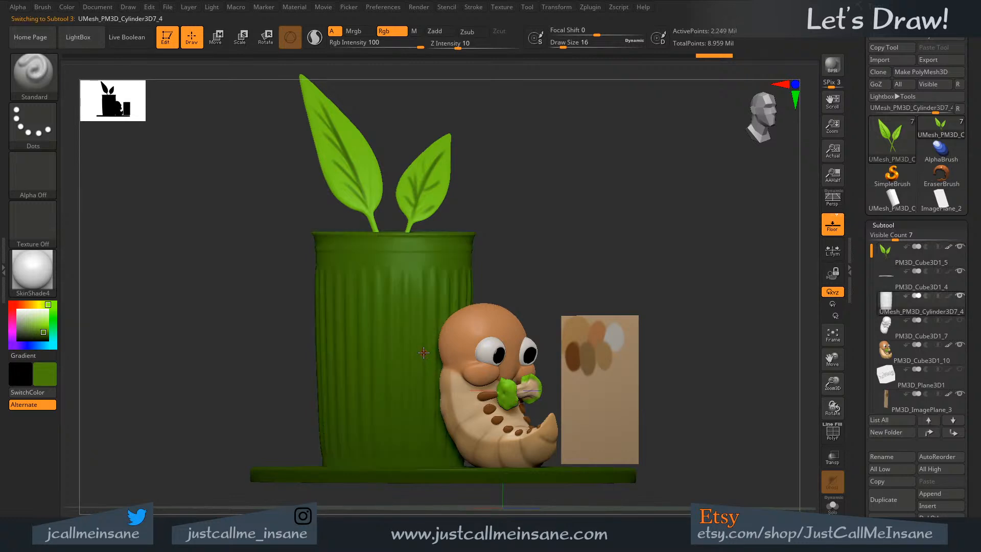
pyautogui.click(47, 373)
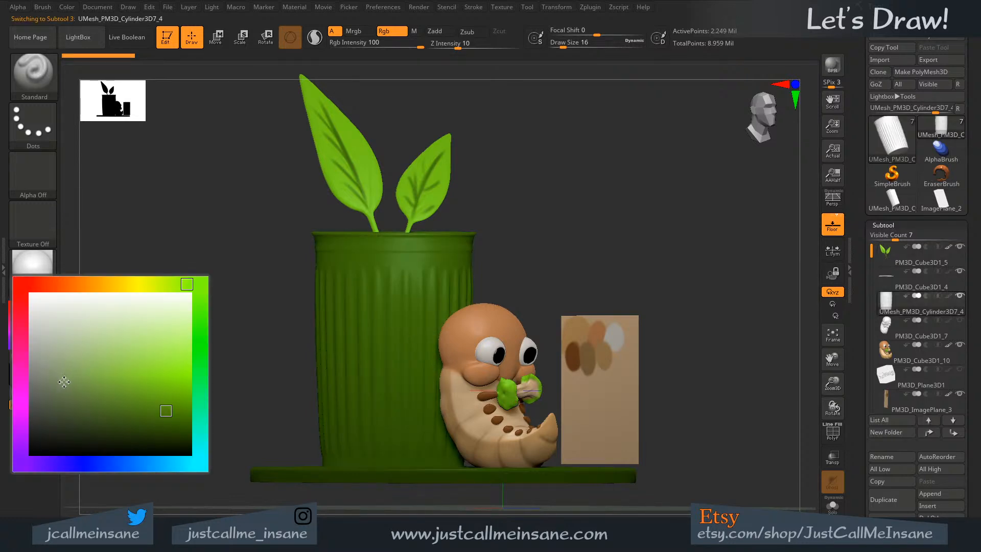
pyautogui.press('s')
pyautogui.moveTo(391, 336)
pyautogui.mouseDown()
pyautogui.moveTo(431, 336)
pyautogui.moveTo(383, 388)
pyautogui.moveTo(362, 257)
pyautogui.moveTo(317, 327)
pyautogui.moveTo(416, 475)
pyautogui.mouseUp()
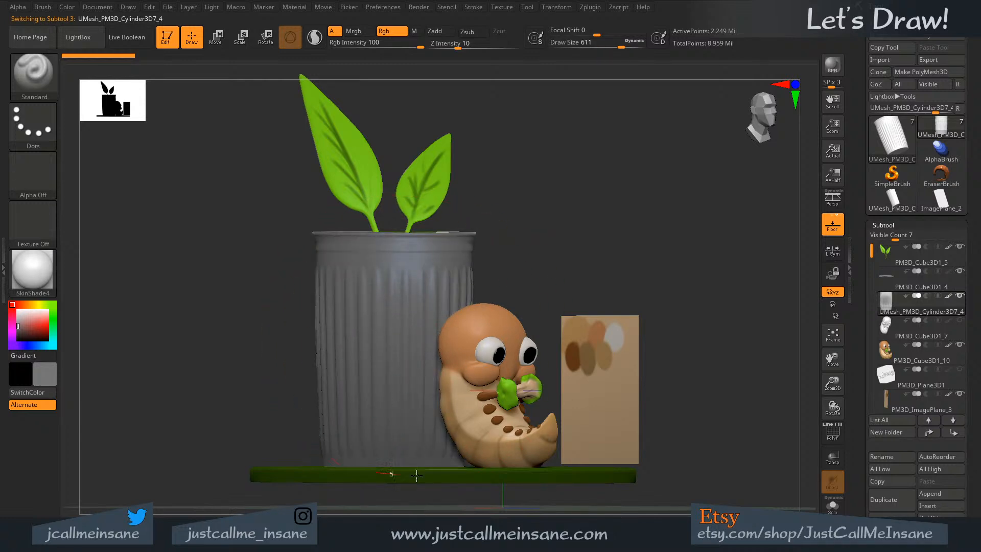
pyautogui.moveTo(552, 216); pyautogui.dragTo(674, 230)
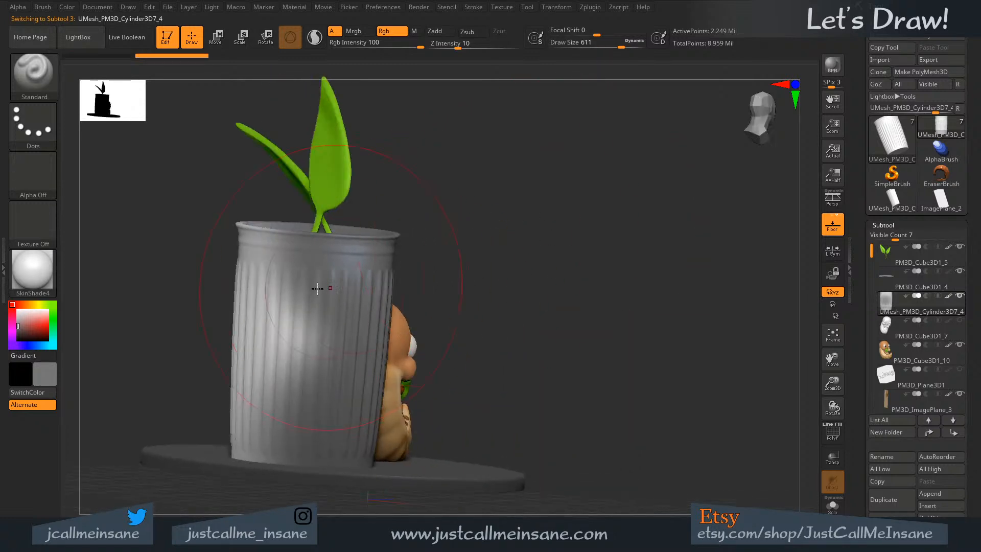
pyautogui.moveTo(287, 327)
pyautogui.mouseDown()
pyautogui.moveTo(252, 420)
pyautogui.moveTo(219, 338)
pyautogui.mouseUp()
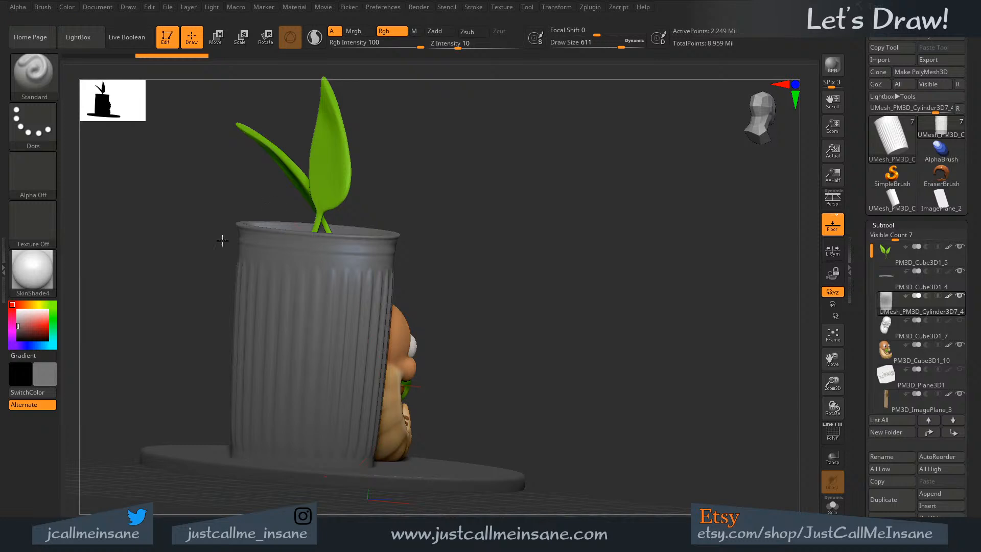
# - Cover the can's inside and underside with the same grey, isolating it to reach the hidden surfaces
pyautogui.moveTo(499, 213); pyautogui.dragTo(337, 341)
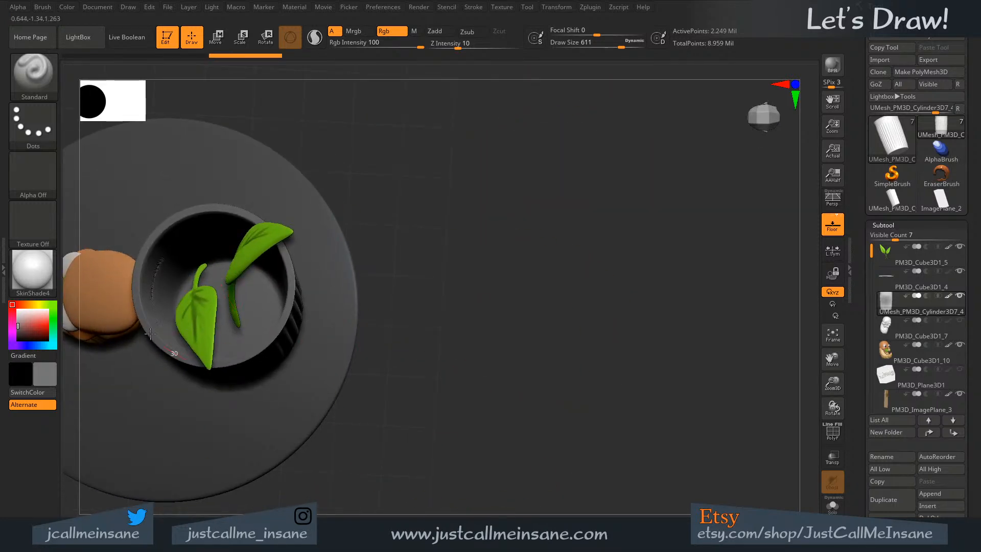
pyautogui.click(832, 505)
pyautogui.moveTo(602, 434); pyautogui.dragTo(420, 377)
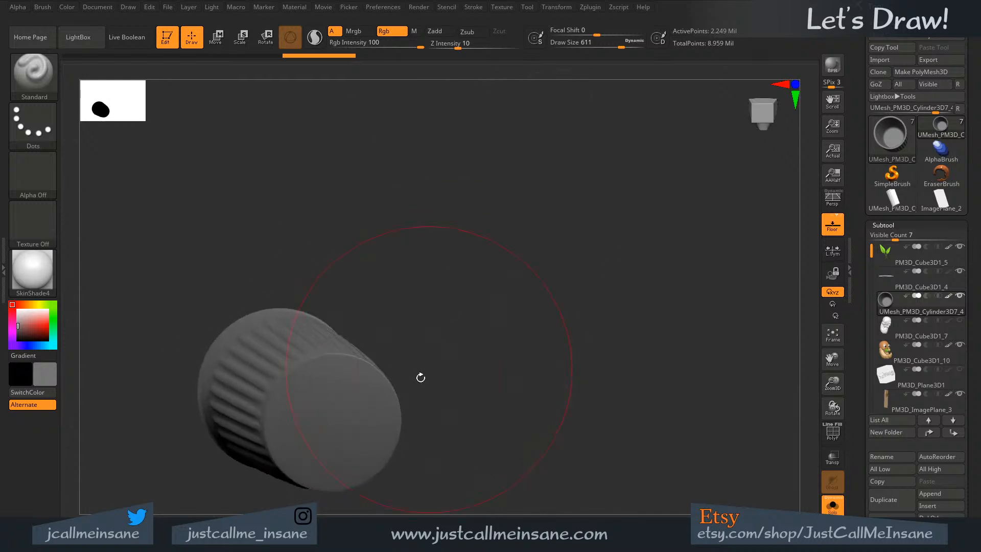
pyautogui.keyDown('shift'); pyautogui.moveTo(501, 259); pyautogui.dragTo(495, 329); pyautogui.keyUp('shift')
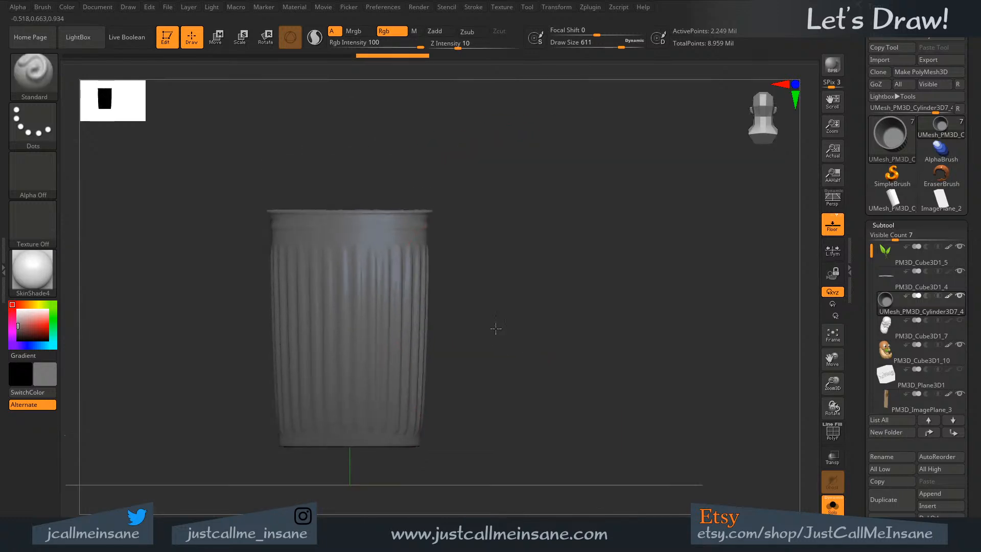
# - Pick a lighter grey and try the Droplet material on the isolated can
pyautogui.click(37, 332)
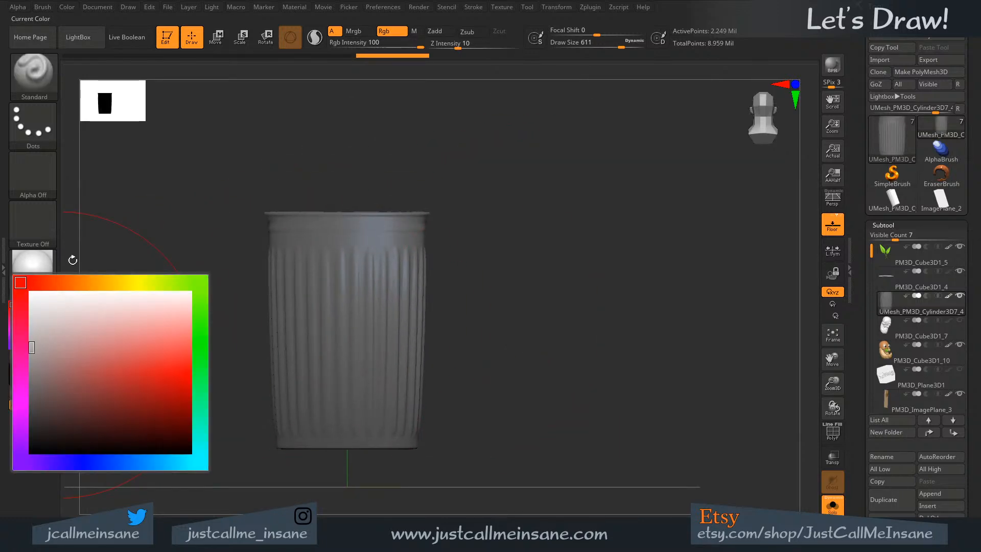
pyautogui.click(37, 272)
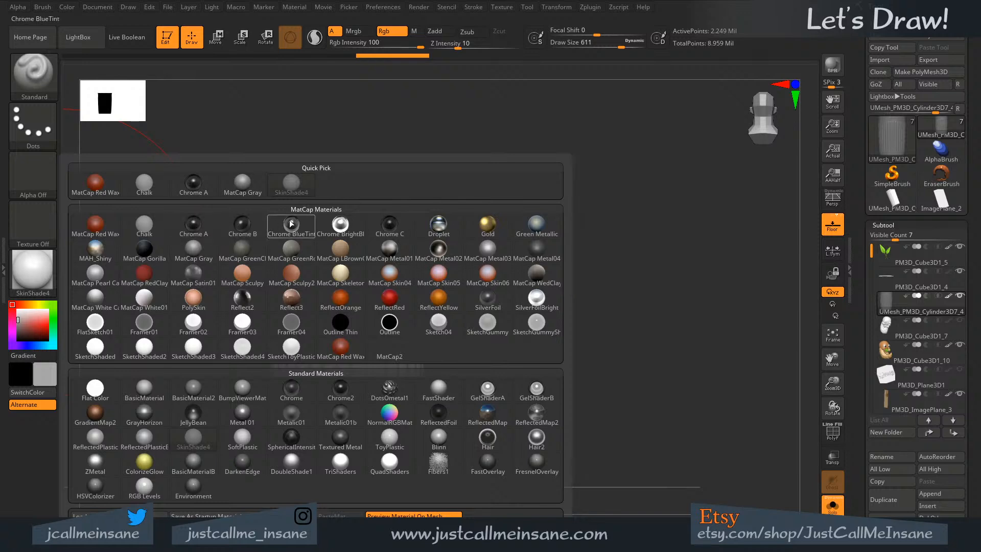
pyautogui.click(447, 229)
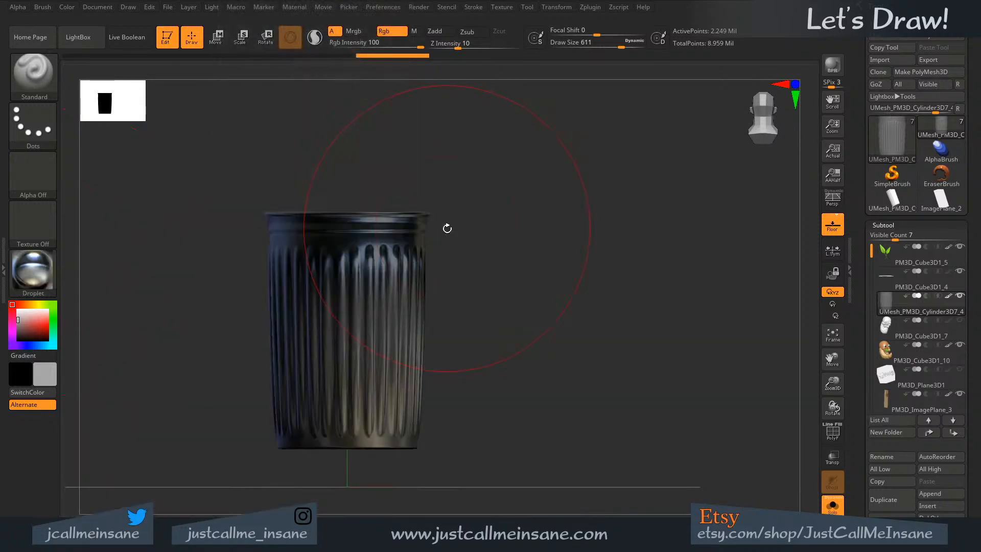
# - Show all subtools again, toggle the can's polypaint off and on, and switch the material back to SkinShade4
pyautogui.click(832, 505)
pyautogui.moveTo(739, 335); pyautogui.dragTo(716, 309)
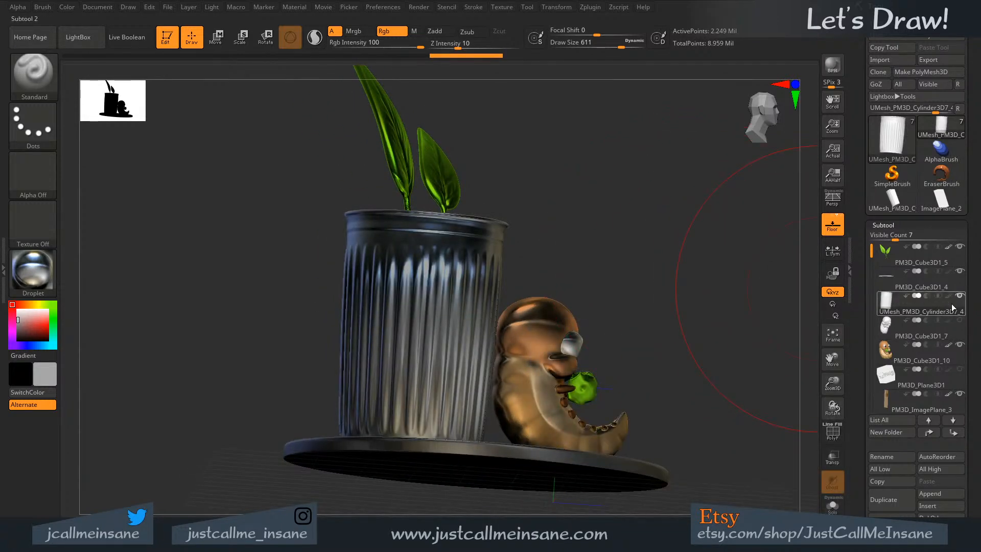
pyautogui.click(948, 298)
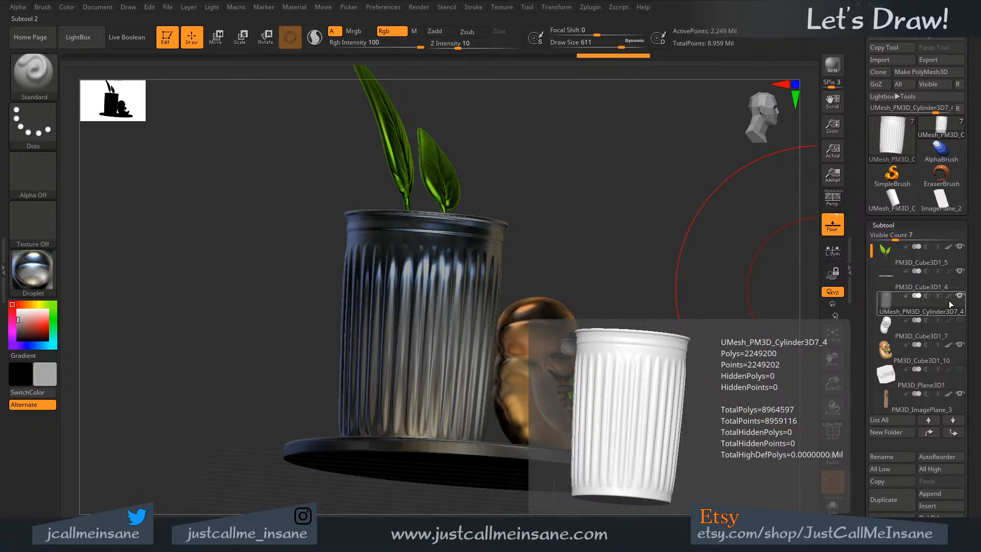
pyautogui.click(949, 297)
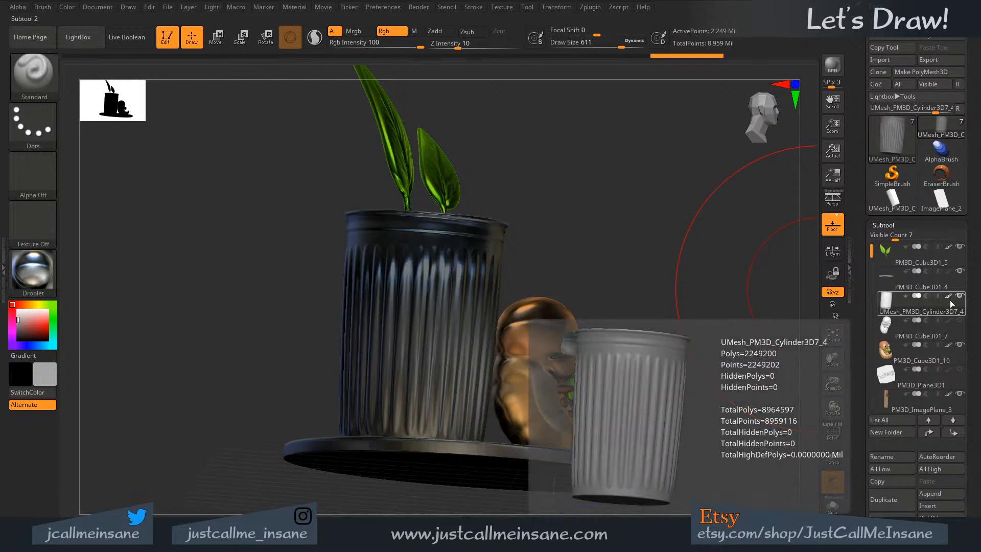
pyautogui.click(51, 281)
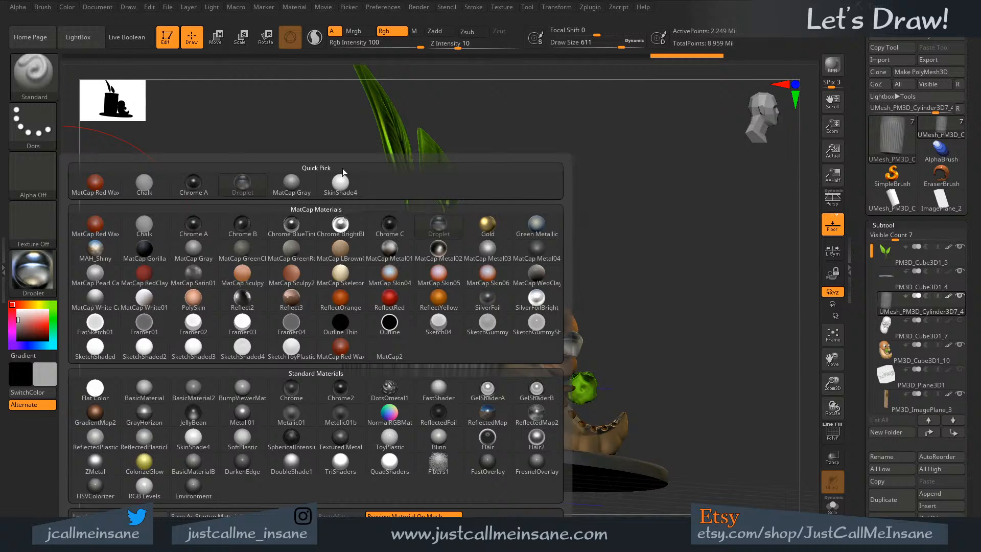
pyautogui.click(340, 182)
# - Set the draw size to 80, select the round base subtool and choose a dark green as the main colour
pyautogui.press('s')
pyautogui.moveTo(658, 220); pyautogui.dragTo(616, 215)
pyautogui.keyDown('alt'); pyautogui.moveTo(619, 216); pyautogui.dragTo(604, 149); pyautogui.keyUp('alt')
pyautogui.keyDown('alt'); pyautogui.click(458, 446); pyautogui.keyUp('alt')
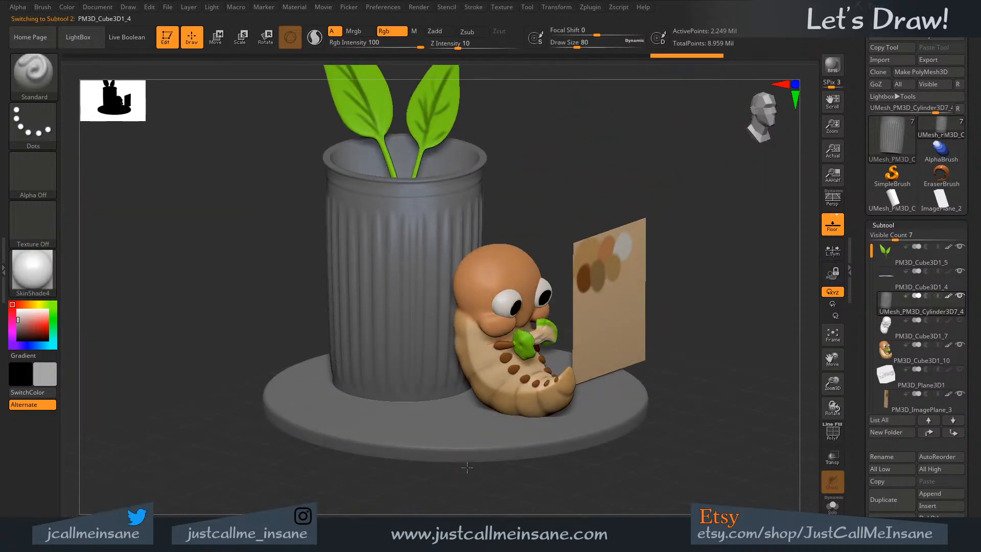
pyautogui.click(50, 376)
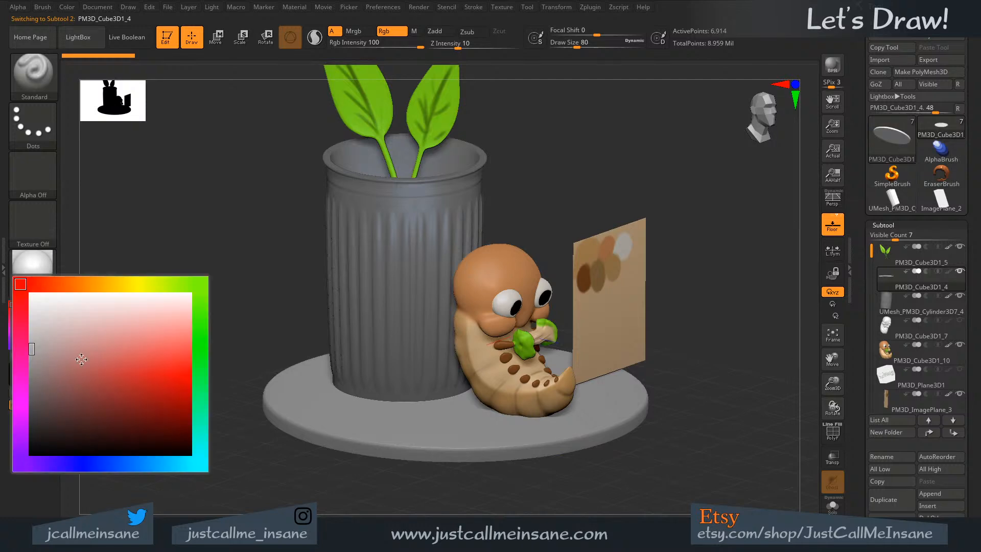
pyautogui.click(200, 364)
pyautogui.click(159, 378)
pyautogui.click(199, 320)
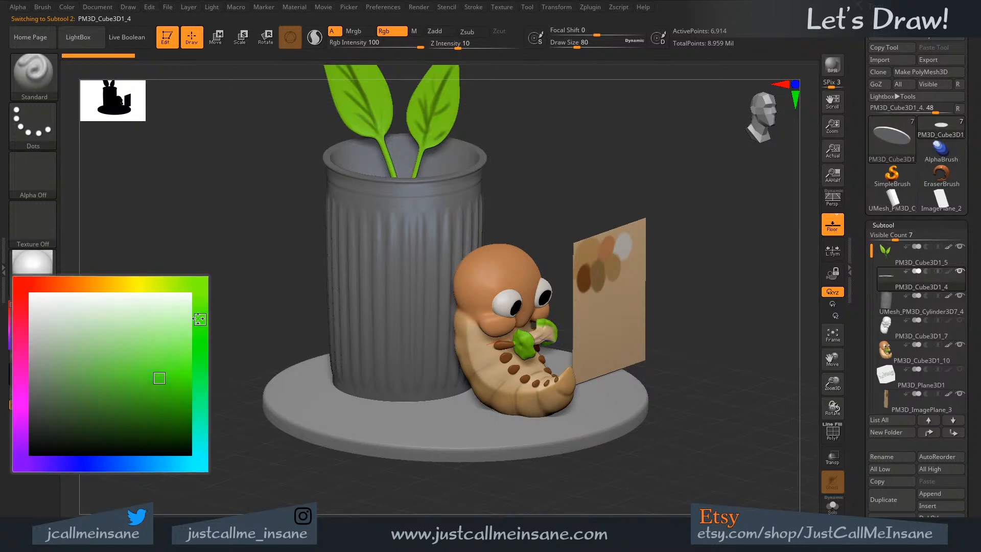
pyautogui.moveTo(166, 404)
pyautogui.mouseDown()
pyautogui.moveTo(146, 418)
pyautogui.moveTo(121, 415)
pyautogui.mouseUp()
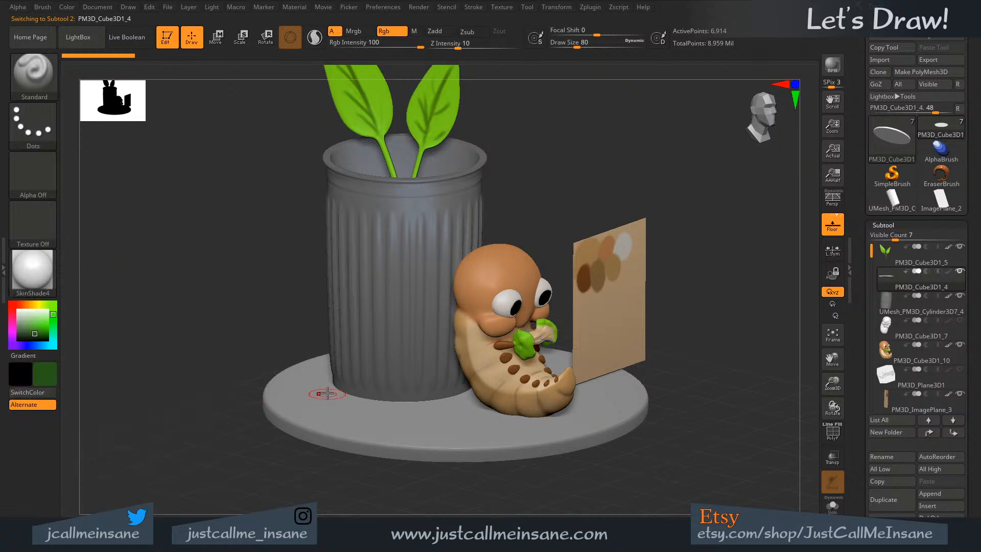
# - Paint the base's top and front rim dark green with a draw size of 460
pyautogui.moveTo(323, 396); pyautogui.dragTo(393, 440)
pyautogui.press('s')
pyautogui.moveTo(387, 401); pyautogui.dragTo(386, 401)
pyautogui.moveTo(383, 440)
pyautogui.mouseDown()
pyautogui.moveTo(300, 398)
pyautogui.moveTo(531, 444)
pyautogui.moveTo(388, 409)
pyautogui.moveTo(603, 381)
pyautogui.moveTo(285, 423)
pyautogui.moveTo(310, 375)
pyautogui.mouseUp()
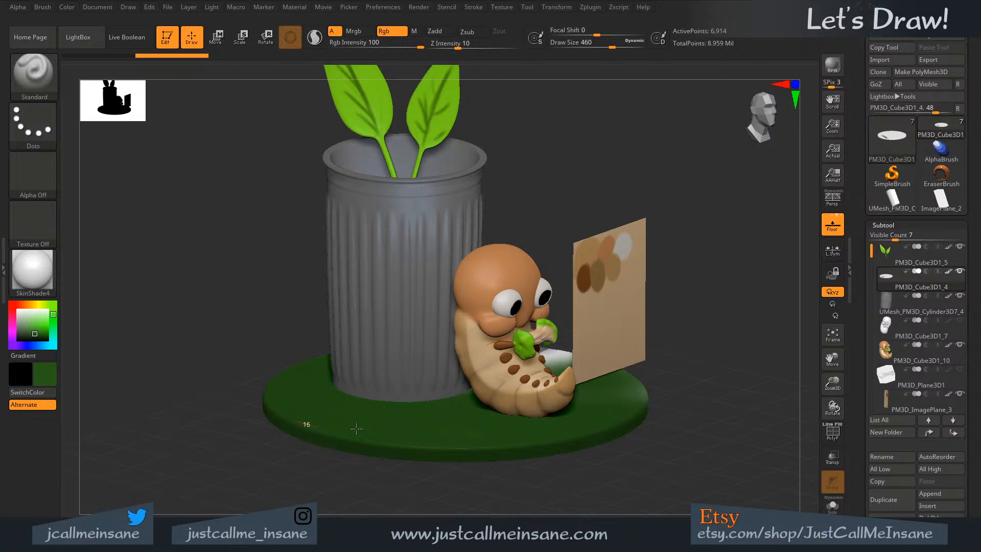
# - Cover the back, underside and remaining bare areas of the round base with the same dark green
pyautogui.moveTo(745, 333)
pyautogui.mouseDown()
pyautogui.moveTo(710, 369)
pyautogui.moveTo(693, 369)
pyautogui.mouseUp()
pyautogui.moveTo(534, 332)
pyautogui.mouseDown()
pyautogui.moveTo(525, 372)
pyautogui.moveTo(410, 469)
pyautogui.moveTo(415, 396)
pyautogui.moveTo(545, 326)
pyautogui.moveTo(530, 367)
pyautogui.mouseUp()
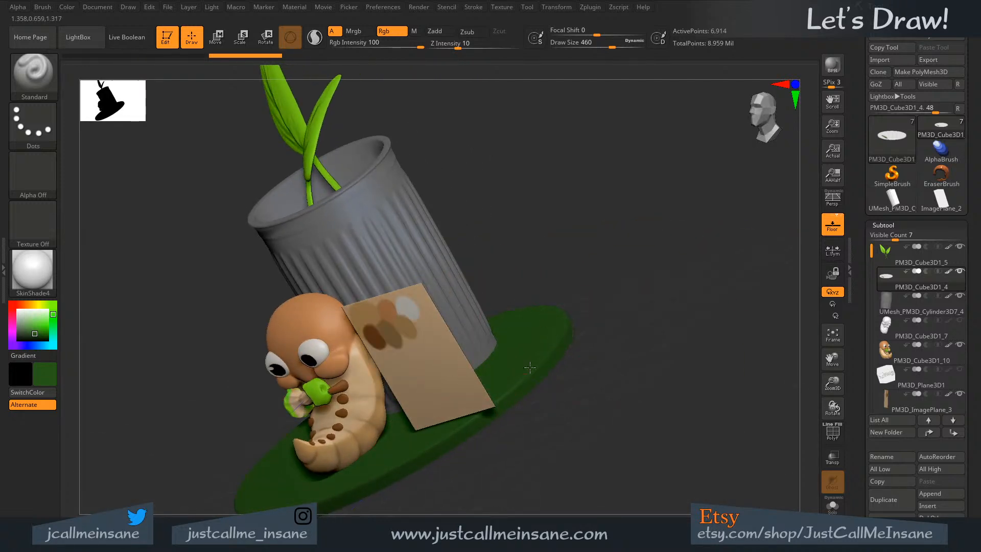
pyautogui.moveTo(645, 306)
pyautogui.mouseDown()
pyautogui.moveTo(631, 411)
pyautogui.moveTo(642, 296)
pyautogui.mouseUp()
pyautogui.keyDown('shift'); pyautogui.moveTo(594, 364); pyautogui.dragTo(488, 296); pyautogui.keyUp('shift')
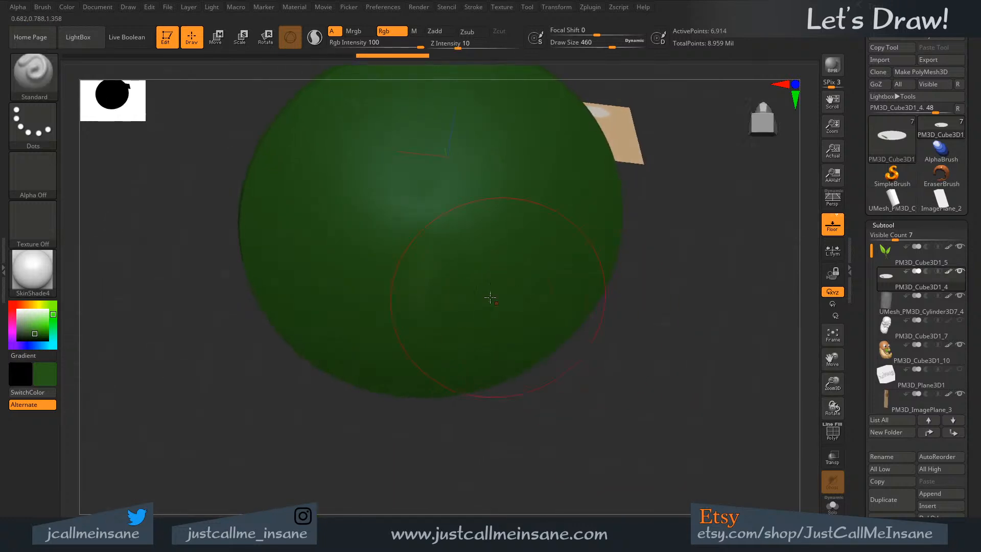
pyautogui.moveTo(314, 166); pyautogui.dragTo(399, 400)
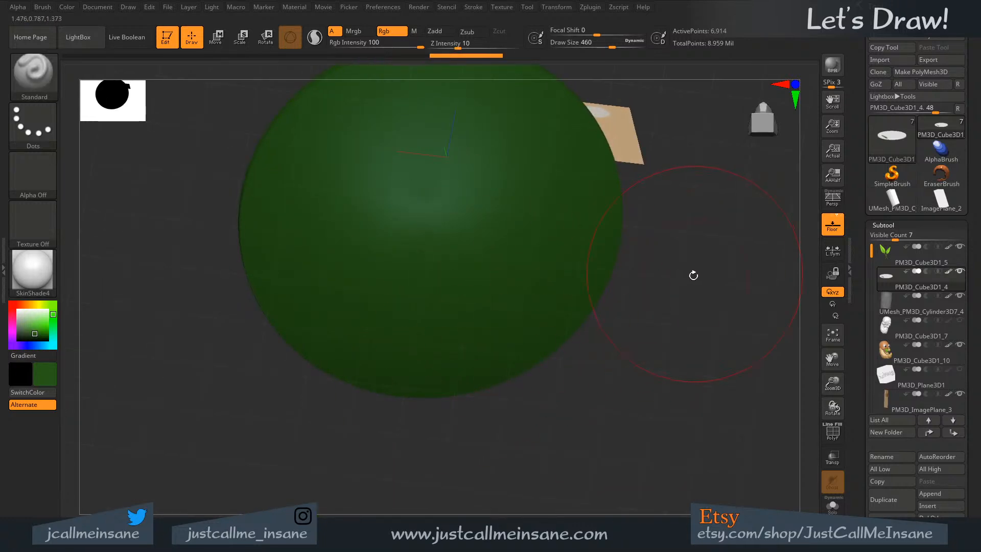
pyautogui.keyDown('shift'); pyautogui.moveTo(692, 274); pyautogui.dragTo(698, 359); pyautogui.keyUp('shift')
pyautogui.keyDown('alt'); pyautogui.moveTo(457, 399); pyautogui.dragTo(491, 462); pyautogui.keyUp('alt')
pyautogui.moveTo(404, 437); pyautogui.dragTo(475, 408)
pyautogui.keyDown('shift'); pyautogui.moveTo(721, 207); pyautogui.dragTo(612, 282); pyautogui.keyUp('shift')
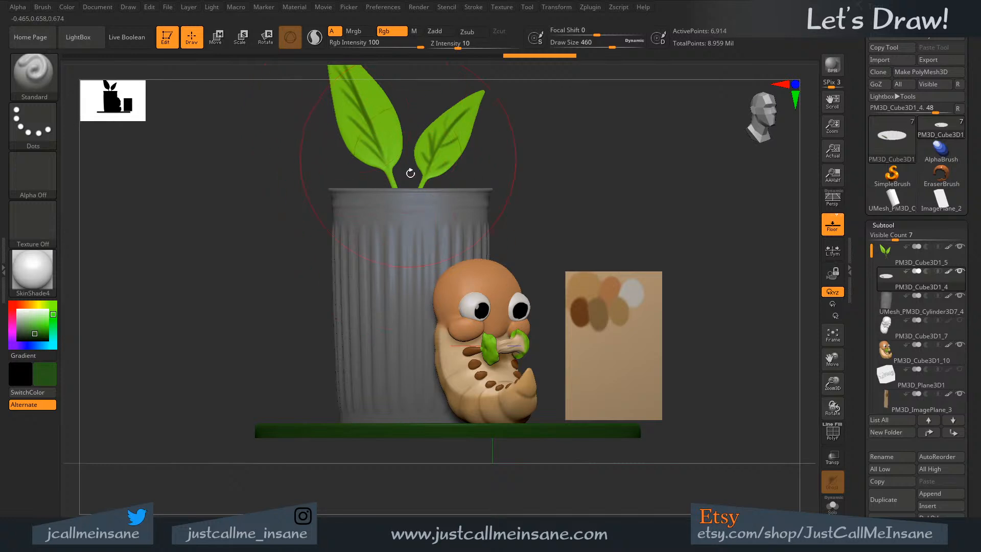
# - Examine the painted scene from several angles, including the front and a close view of the grub
pyautogui.moveTo(571, 189)
pyautogui.keyDown('alt'); pyautogui.mouseDown()
pyautogui.moveTo(564, 213)
pyautogui.moveTo(531, 212)
pyautogui.moveTo(550, 226)
pyautogui.mouseUp(); pyautogui.keyUp('alt')
pyautogui.press('s')
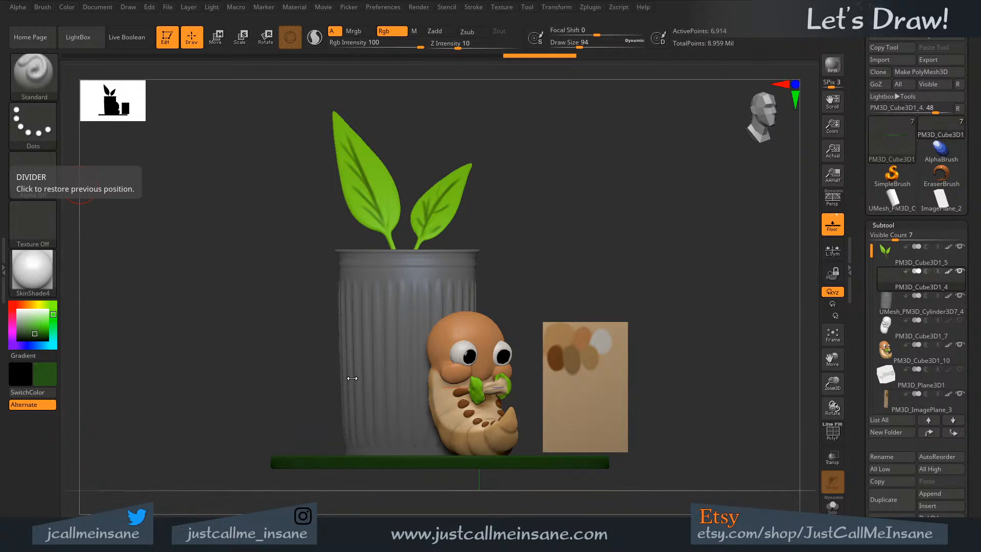
pyautogui.moveTo(275, 382); pyautogui.dragTo(279, 354)
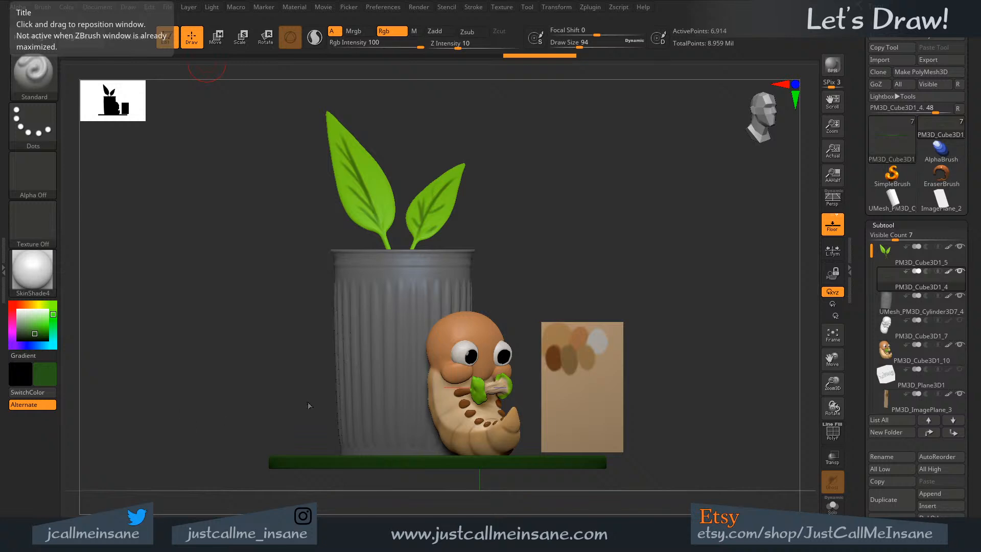
pyautogui.moveTo(618, 210); pyautogui.dragTo(645, 299)
pyautogui.keyDown('shift'); pyautogui.moveTo(762, 499); pyautogui.dragTo(762, 486); pyautogui.keyUp('shift')
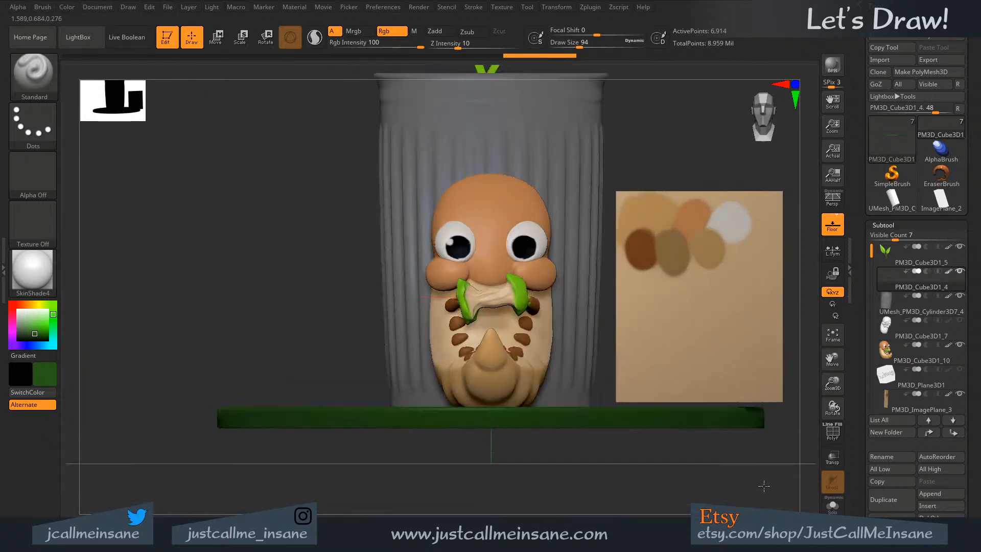
pyautogui.keyDown('alt'); pyautogui.moveTo(452, 269); pyautogui.dragTo(494, 385); pyautogui.keyUp('alt')
pyautogui.moveTo(494, 384)
pyautogui.keyDown('alt'); pyautogui.mouseDown(button='right')
pyautogui.moveTo(503, 339)
pyautogui.moveTo(512, 358)
pyautogui.moveTo(496, 245)
pyautogui.mouseUp(button='right'); pyautogui.keyUp('alt')
# - Reduce the draw size to 17 for detail work on the face and select the grub subtool
pyautogui.press('s')
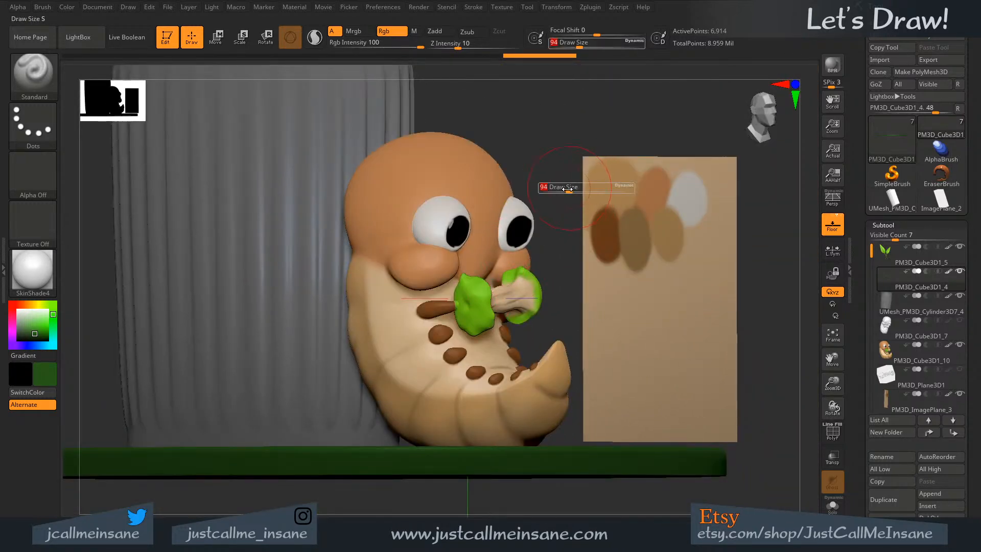
pyautogui.moveTo(566, 192); pyautogui.dragTo(559, 192)
pyautogui.keyDown('alt'); pyautogui.moveTo(543, 243); pyautogui.dragTo(562, 239, button='right'); pyautogui.keyUp('alt')
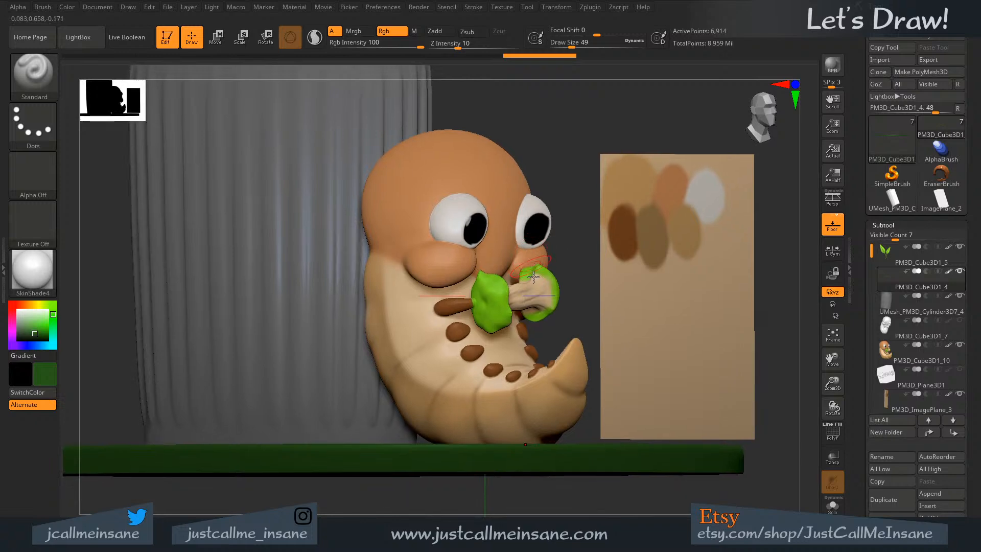
pyautogui.keyDown('ctrl'); pyautogui.moveTo(530, 276); pyautogui.dragTo(530, 373, button='right'); pyautogui.keyUp('ctrl')
pyautogui.keyDown('ctrl'); pyautogui.moveTo(516, 319); pyautogui.dragTo(504, 276, button='right'); pyautogui.keyUp('ctrl')
pyautogui.keyDown('alt'); pyautogui.moveTo(472, 196); pyautogui.dragTo(491, 244, button='right'); pyautogui.keyUp('alt')
pyautogui.press('s')
pyautogui.moveTo(491, 232); pyautogui.dragTo(483, 232)
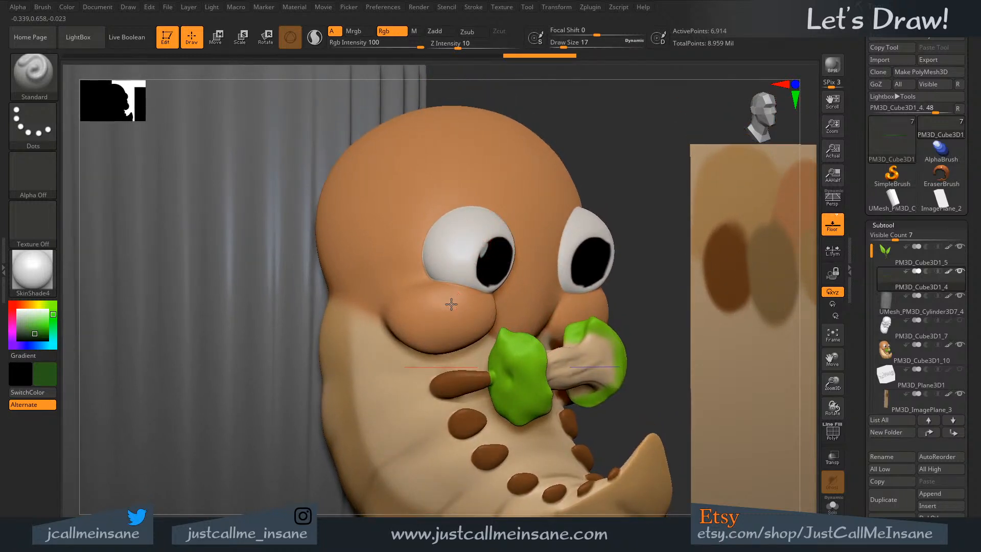
pyautogui.keyDown('alt'); pyautogui.click(449, 301); pyautogui.keyUp('alt')
# - Try a pinkish red (249, 1, 78) on the grub's cheek and undo the stroke
pyautogui.click(39, 335)
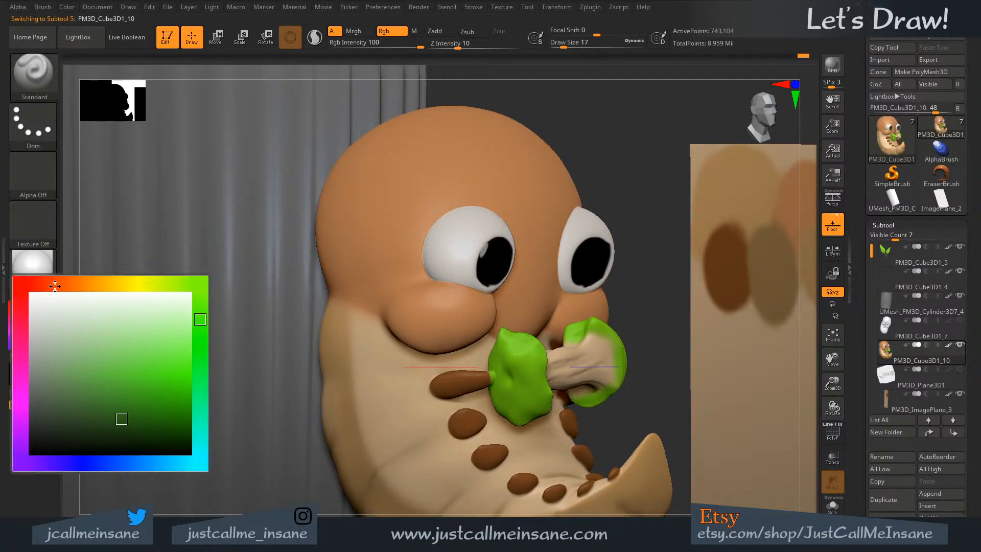
pyautogui.moveTo(75, 289); pyautogui.dragTo(68, 286)
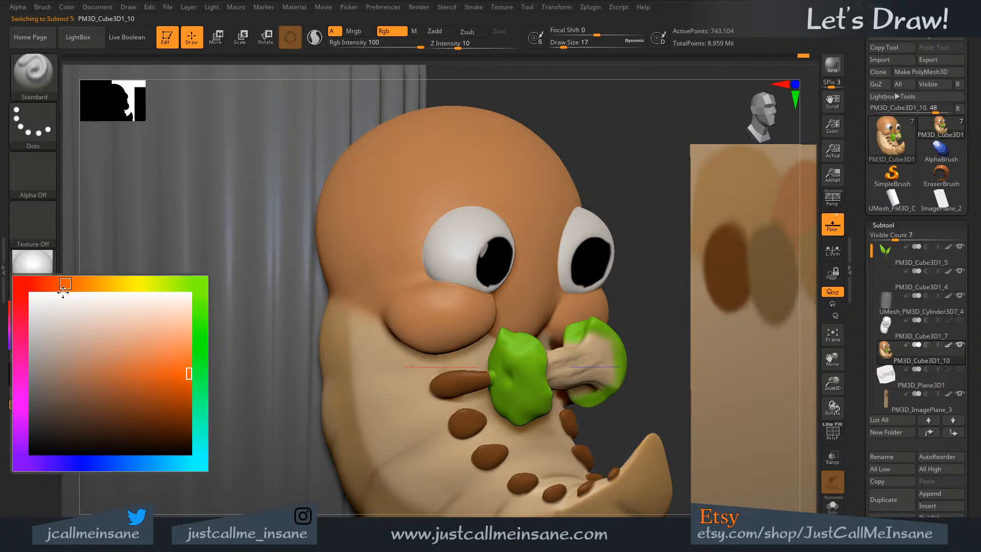
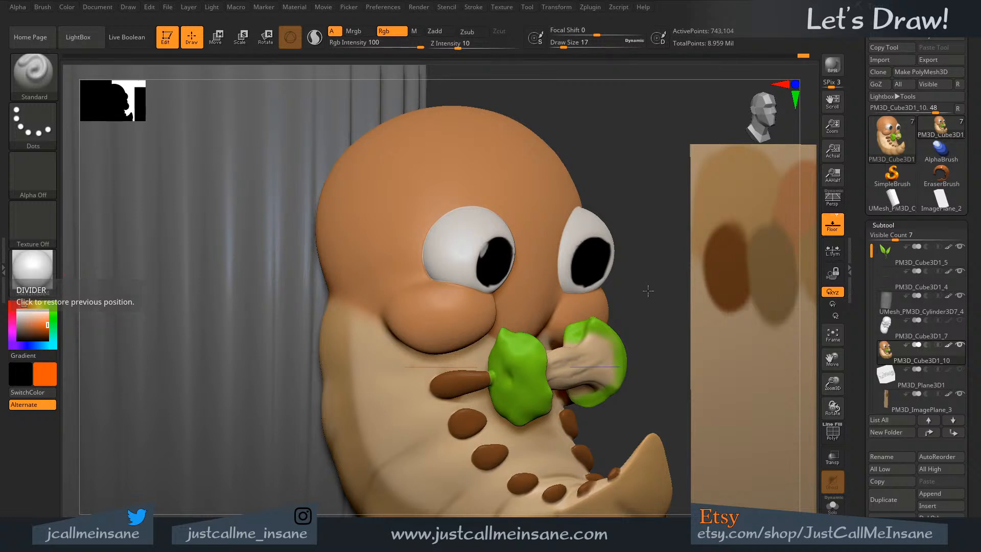
pyautogui.moveTo(636, 281); pyautogui.dragTo(210, 410)
pyautogui.click(44, 373)
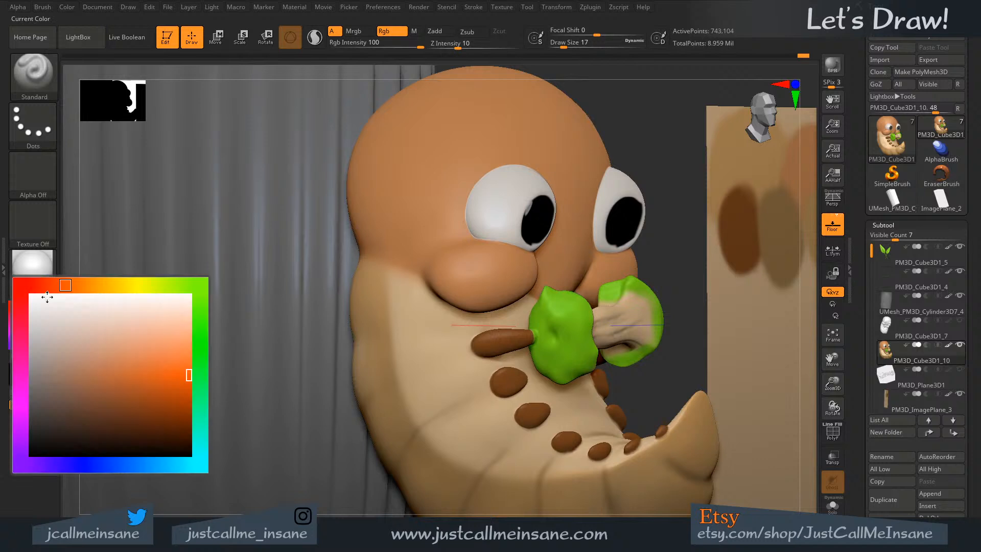
pyautogui.moveTo(47, 289); pyautogui.dragTo(20, 327)
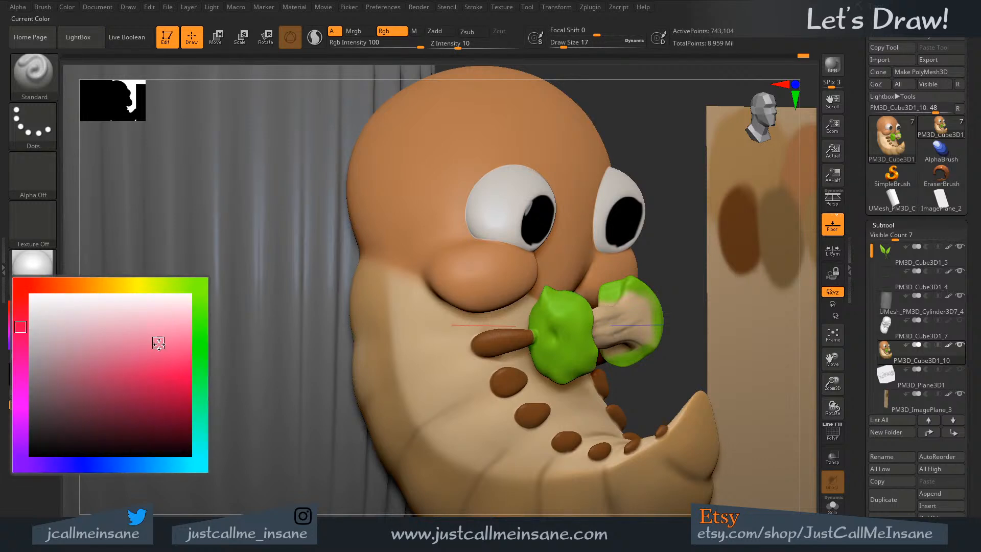
pyautogui.moveTo(187, 379)
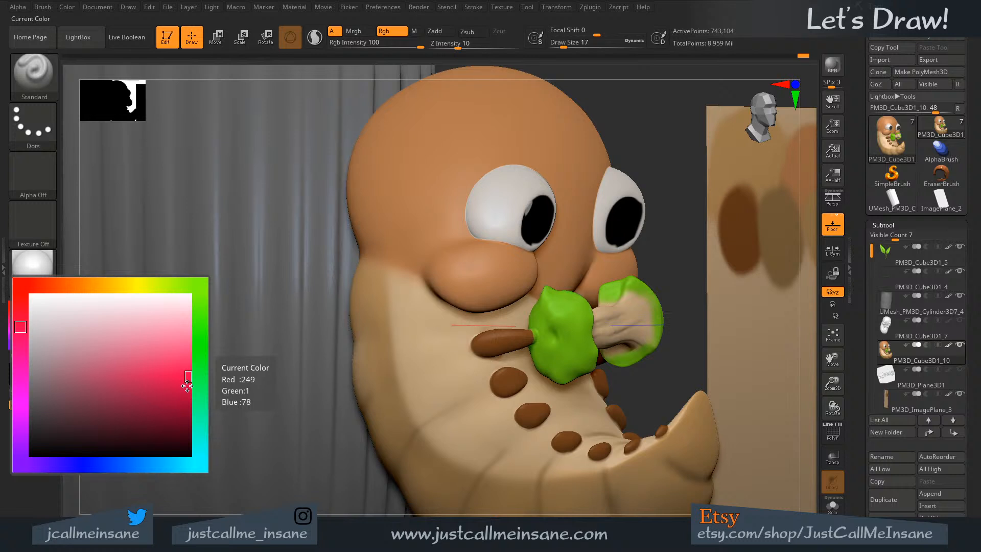
pyautogui.moveTo(484, 282)
pyautogui.mouseDown()
pyautogui.moveTo(498, 268)
pyautogui.moveTo(497, 275)
pyautogui.mouseUp()
pyautogui.hotkey('ctrl', 'z')
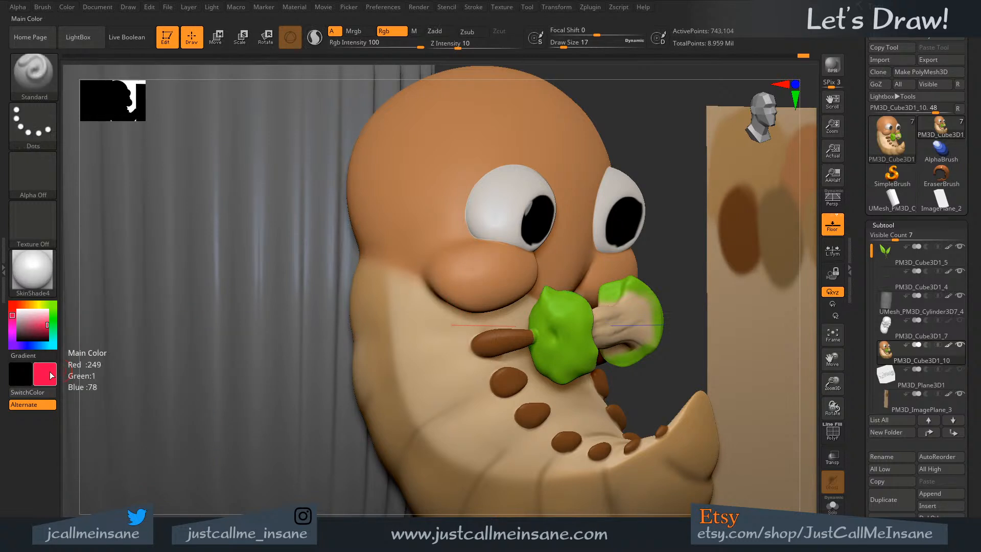
# - Sample the grub's orange skin colour and shift it to a bright pink for the cheeks
pyautogui.moveTo(33, 327)
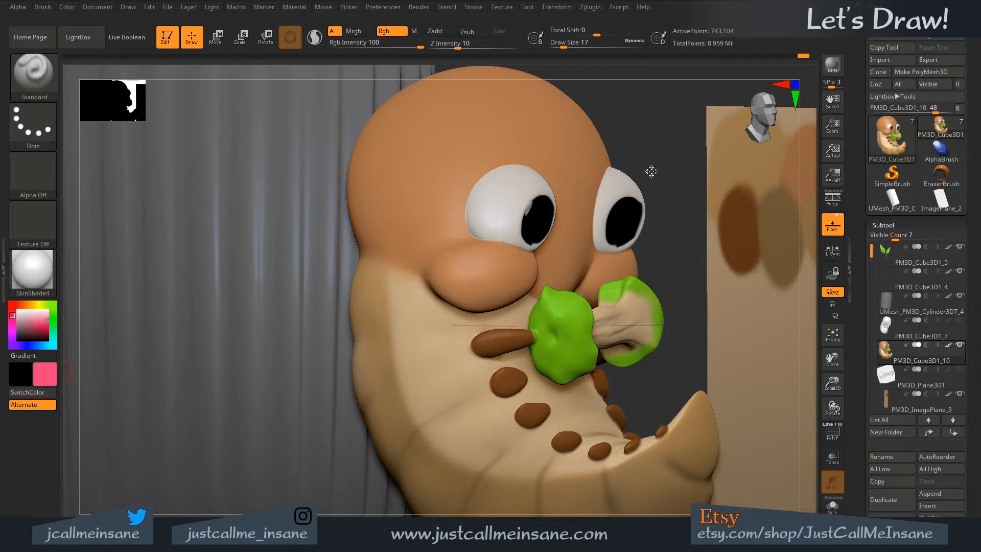
pyautogui.moveTo(648, 171); pyautogui.dragTo(656, 186)
pyautogui.keyDown('ctrl'); pyautogui.moveTo(595, 296); pyautogui.dragTo(503, 273, button='right'); pyautogui.keyUp('ctrl')
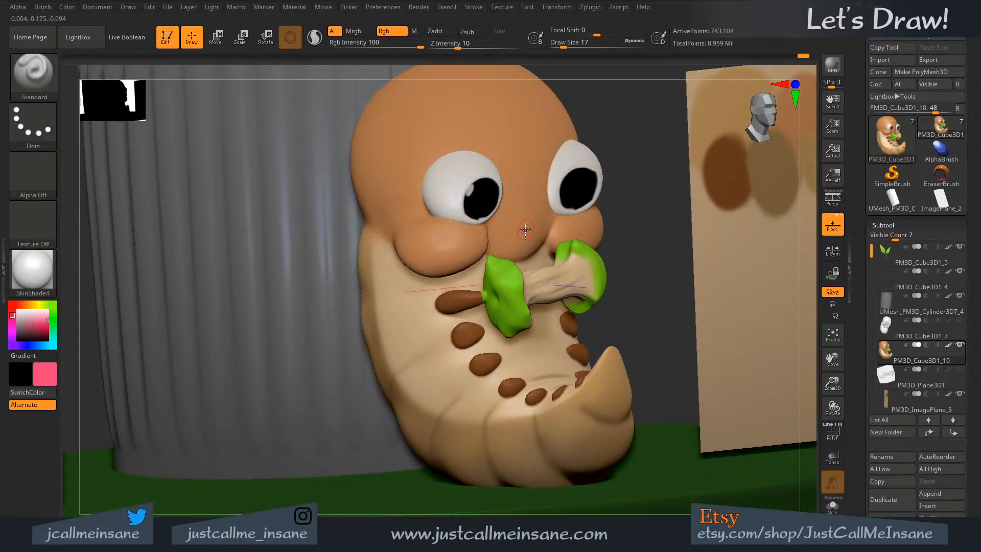
pyautogui.press('c')
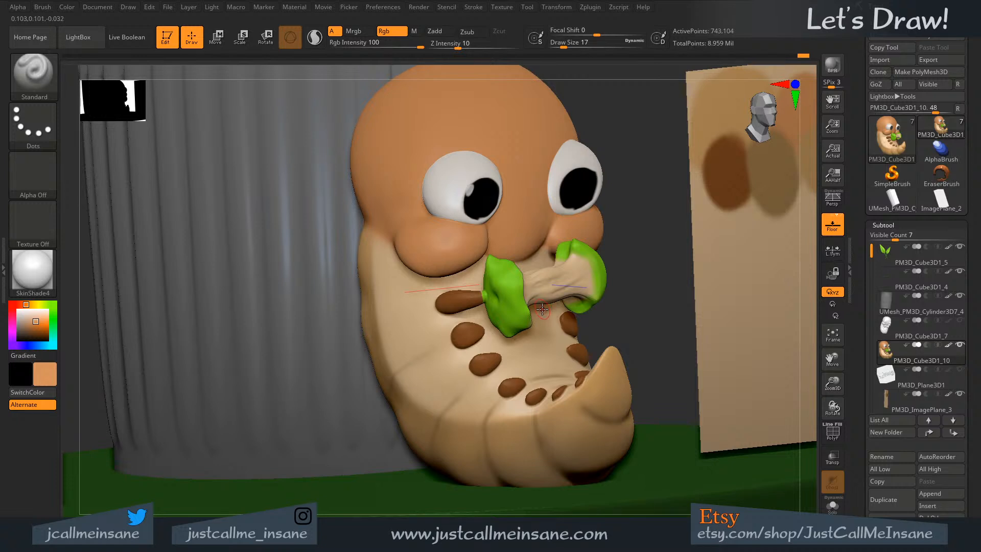
pyautogui.moveTo(608, 291); pyautogui.dragTo(445, 303)
pyautogui.keyDown('alt'); pyautogui.moveTo(440, 310); pyautogui.dragTo(429, 271, button='right'); pyautogui.keyUp('alt')
pyautogui.click(45, 370)
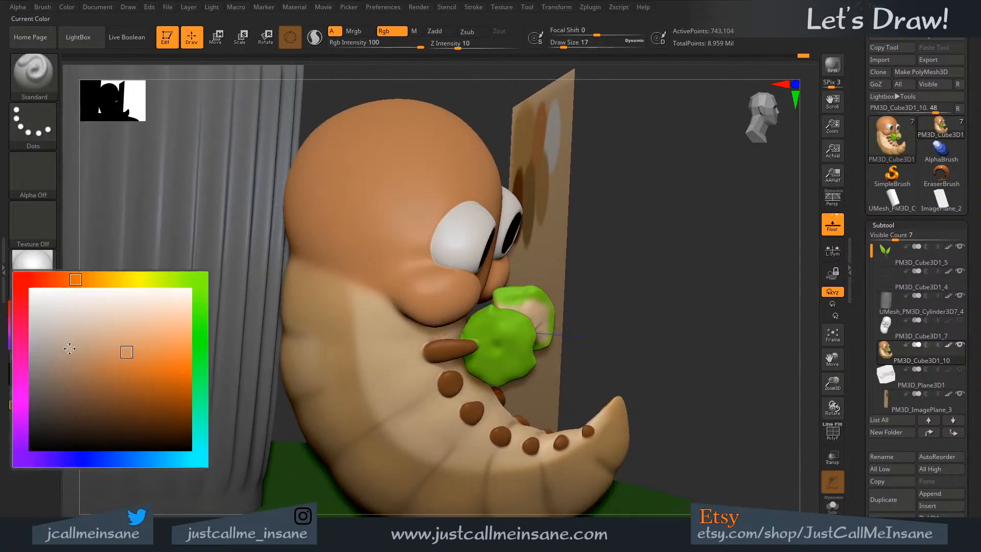
pyautogui.moveTo(60, 280)
pyautogui.mouseDown()
pyautogui.moveTo(22, 305)
pyautogui.moveTo(23, 336)
pyautogui.mouseUp()
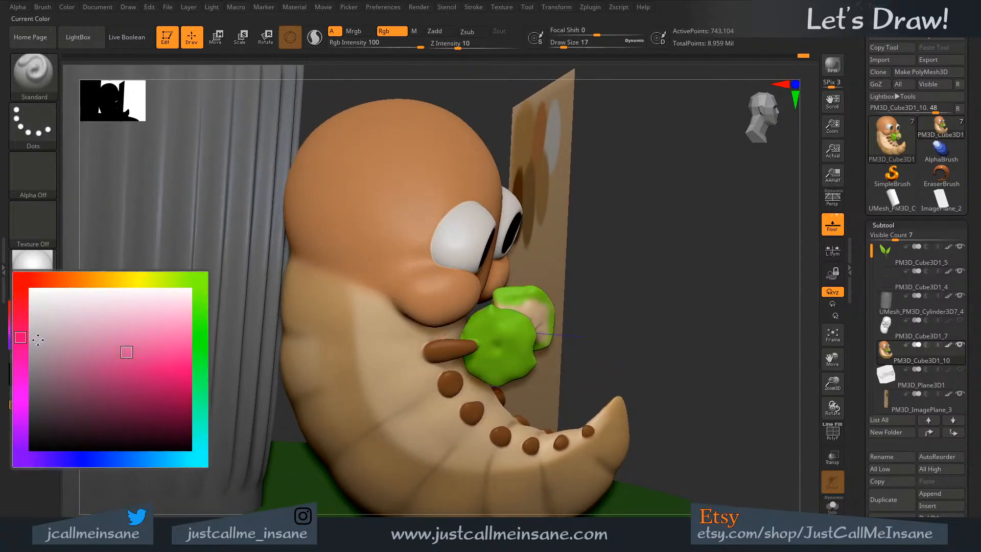
pyautogui.click(181, 344)
# - Try a bright pink blush on only one of the grub's cheeks, then undo it
pyautogui.moveTo(442, 270); pyautogui.dragTo(433, 297)
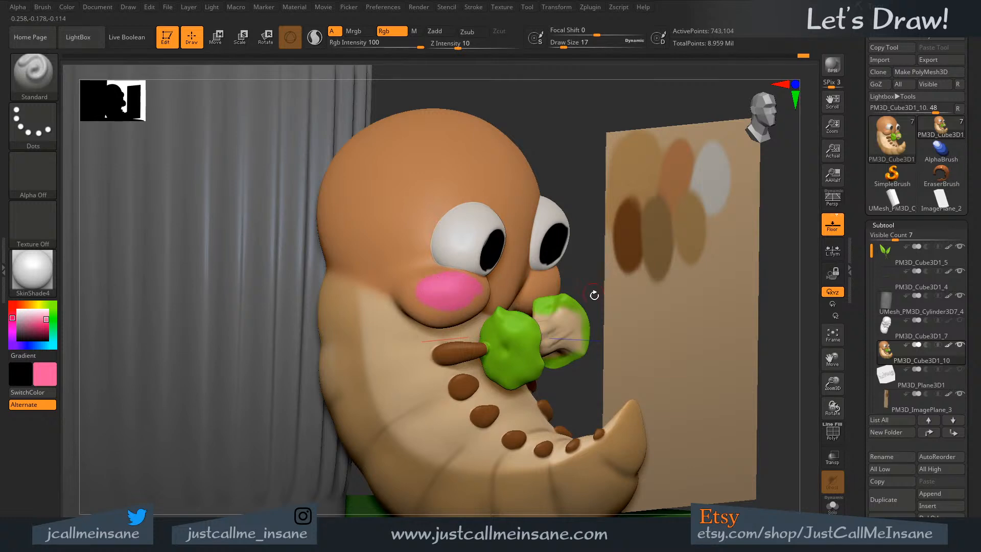
pyautogui.moveTo(593, 295); pyautogui.dragTo(545, 290)
pyautogui.hotkey('ctrl', 'z')
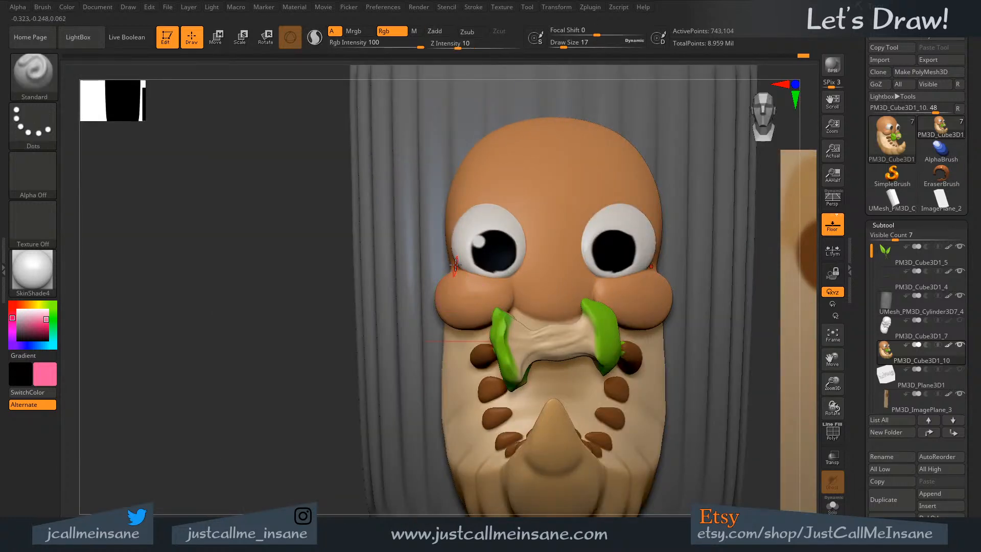
# - Turn on X symmetry and paint a matching bright pink blush patch on both of the grub's cheeks
pyautogui.press('x')
pyautogui.moveTo(461, 280); pyautogui.dragTo(457, 295)
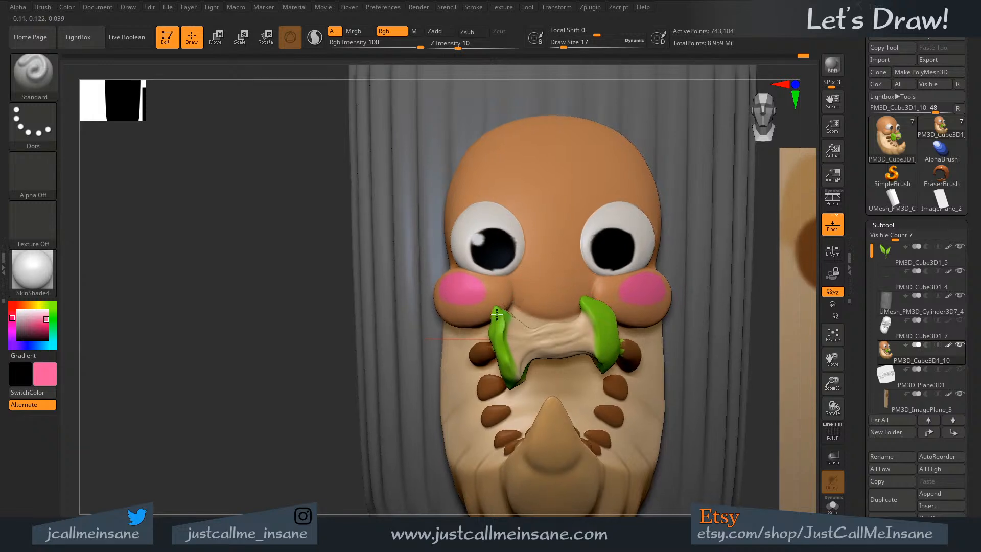
pyautogui.keyDown('alt'); pyautogui.moveTo(521, 304); pyautogui.dragTo(485, 339, button='right'); pyautogui.keyUp('alt')
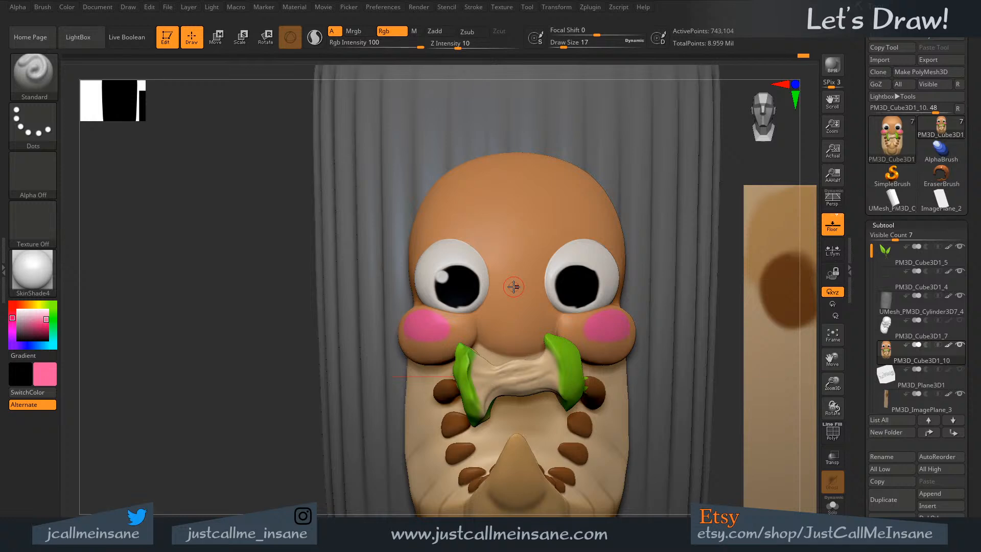
# - Try a lighter pink (253, 154, 197) on both of the grub's cheeks, then undo it along with the earlier blush
pyautogui.click(47, 369)
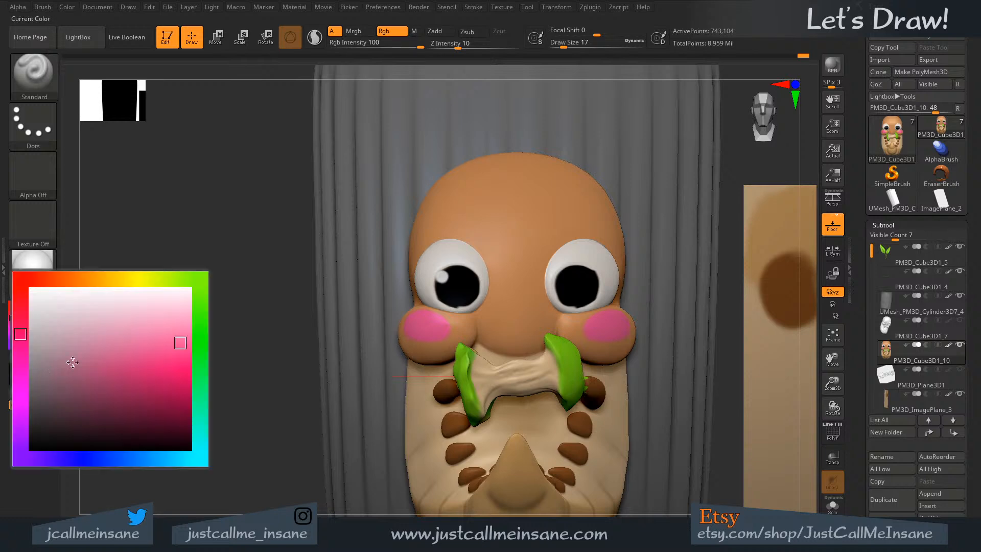
pyautogui.click(189, 325)
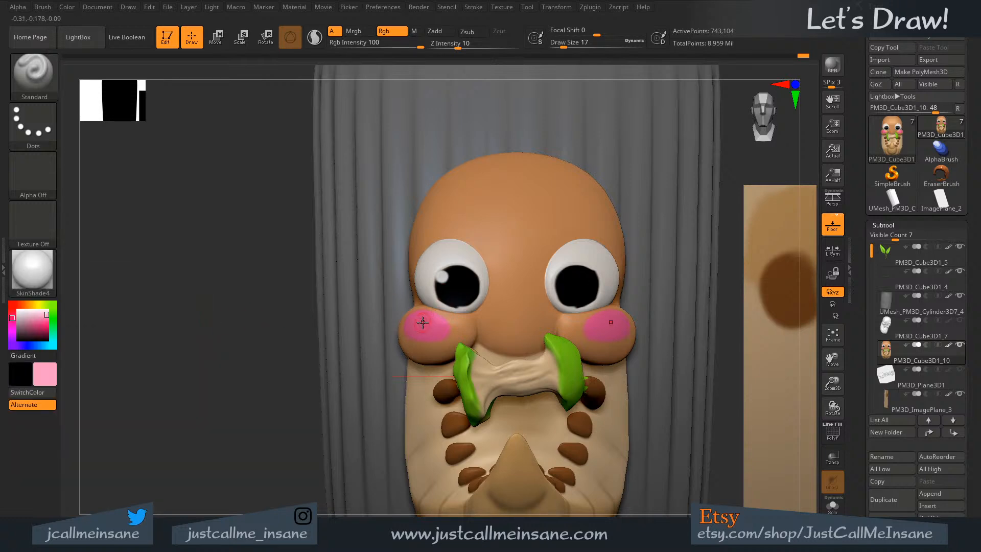
pyautogui.press('ctrl')
pyautogui.hotkey('ctrl', 'z')
pyautogui.moveTo(424, 320)
pyautogui.mouseDown()
pyautogui.moveTo(414, 315)
pyautogui.moveTo(424, 315)
pyautogui.mouseUp()
pyautogui.hotkey('ctrl', 'z')
pyautogui.hotkey('ctrl', 'z')
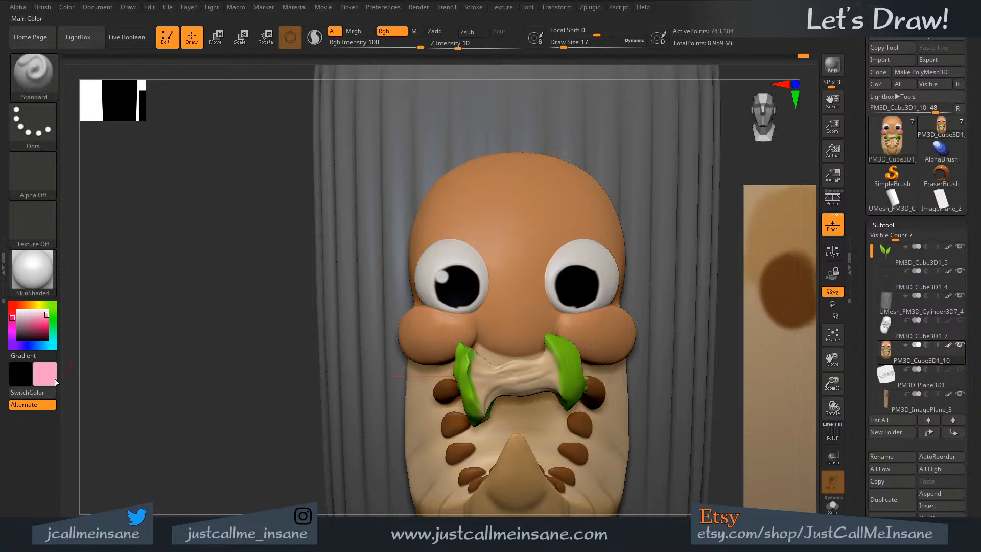
# - Try a more saturated hot pink on the grub's cheeks from the front and from an angle, undoing both attempts
pyautogui.moveTo(56, 379)
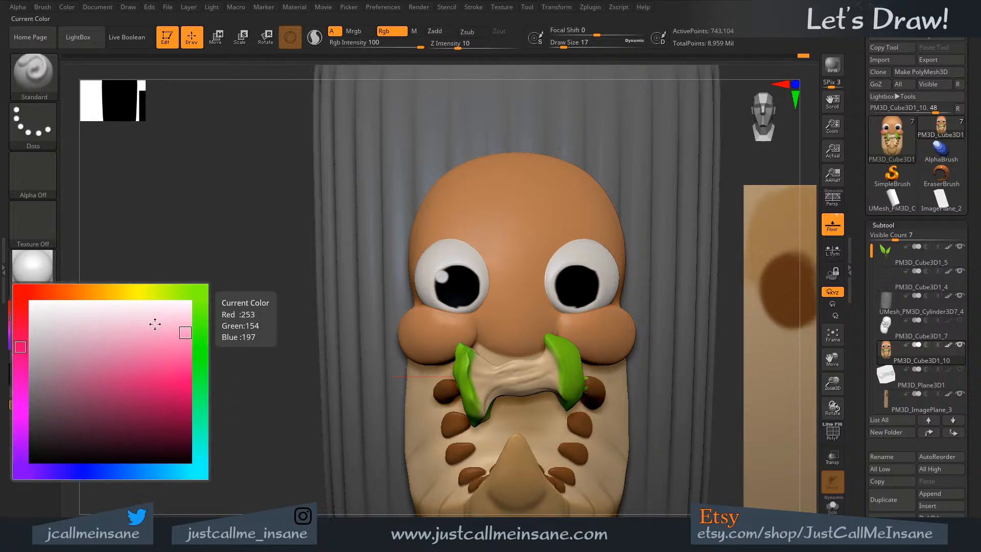
pyautogui.click(189, 364)
pyautogui.moveTo(422, 318)
pyautogui.mouseDown()
pyautogui.moveTo(415, 325)
pyautogui.moveTo(438, 321)
pyautogui.mouseUp()
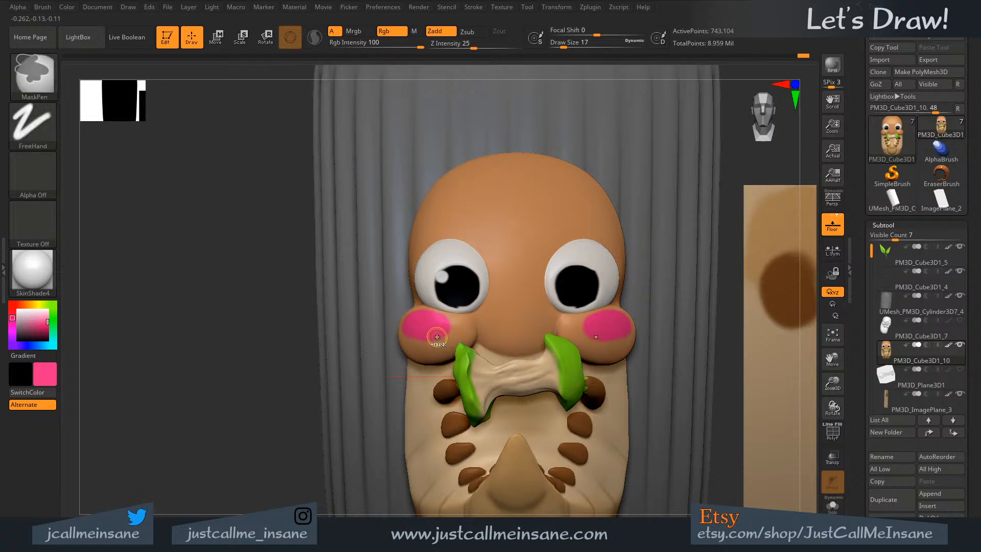
pyautogui.hotkey('ctrl', 'z')
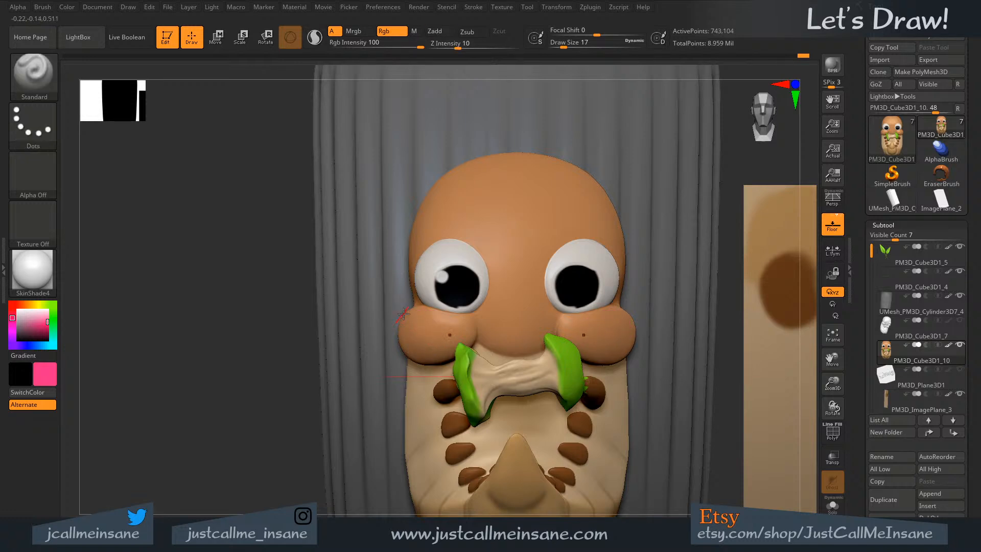
pyautogui.moveTo(403, 316); pyautogui.dragTo(447, 325, button='right')
pyautogui.moveTo(399, 321); pyautogui.dragTo(425, 330)
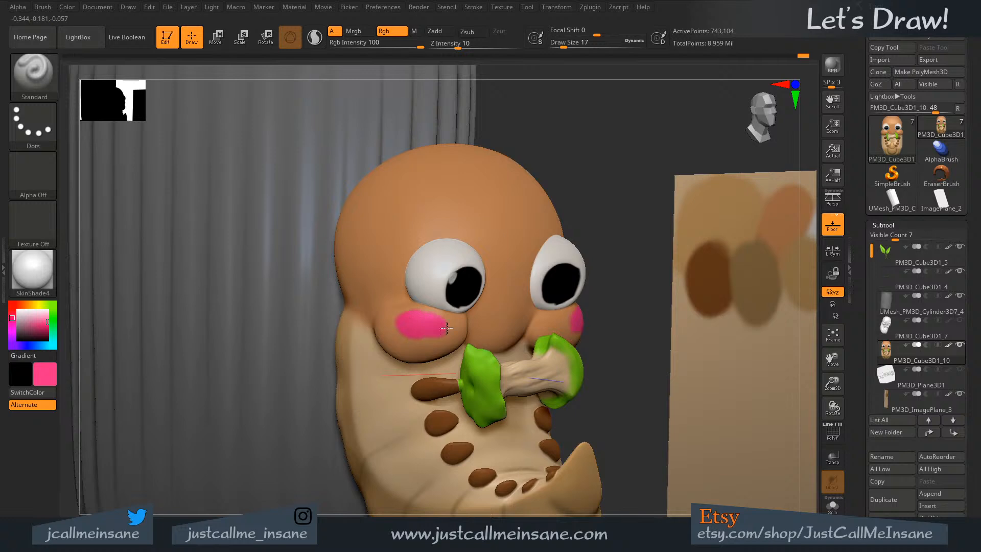
pyautogui.hotkey('ctrl', 'z')
# - Choose a medium pink and paint rounded blush patches on both of the grub's cheeks, covering most of each cheek
pyautogui.click(54, 379)
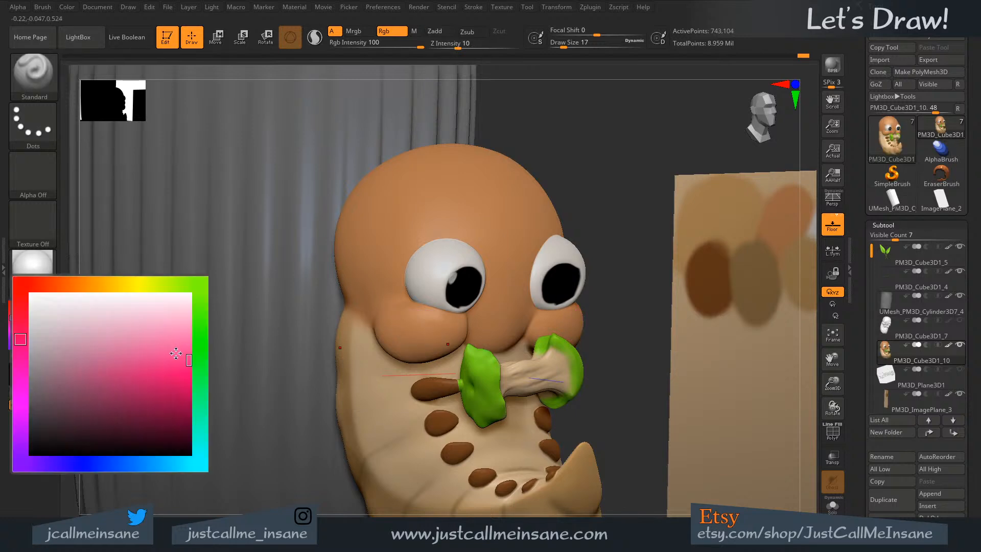
pyautogui.click(189, 348)
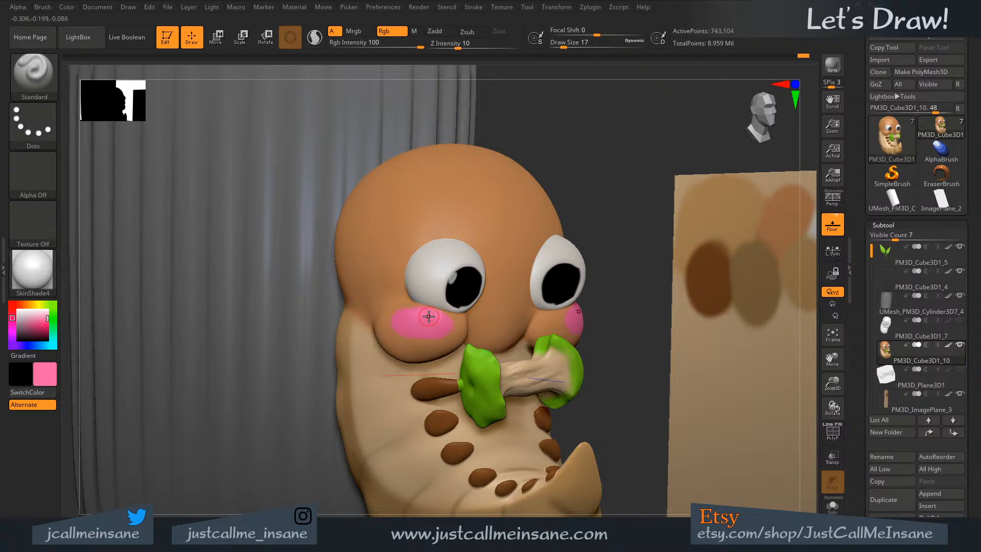
pyautogui.moveTo(429, 316); pyautogui.dragTo(398, 300, button='right')
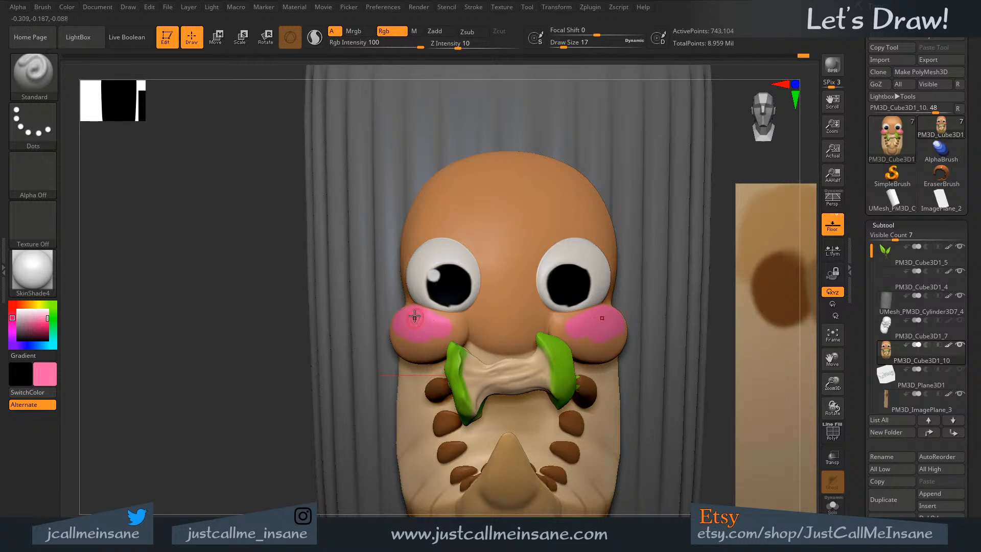
pyautogui.moveTo(435, 333); pyautogui.dragTo(398, 290, button='right')
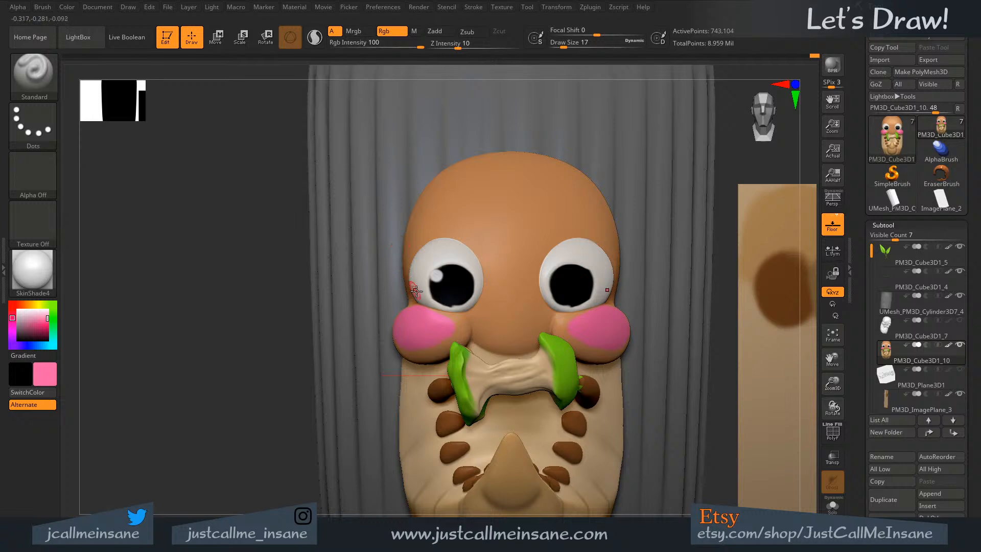
pyautogui.moveTo(400, 274); pyautogui.dragTo(403, 310, button='right')
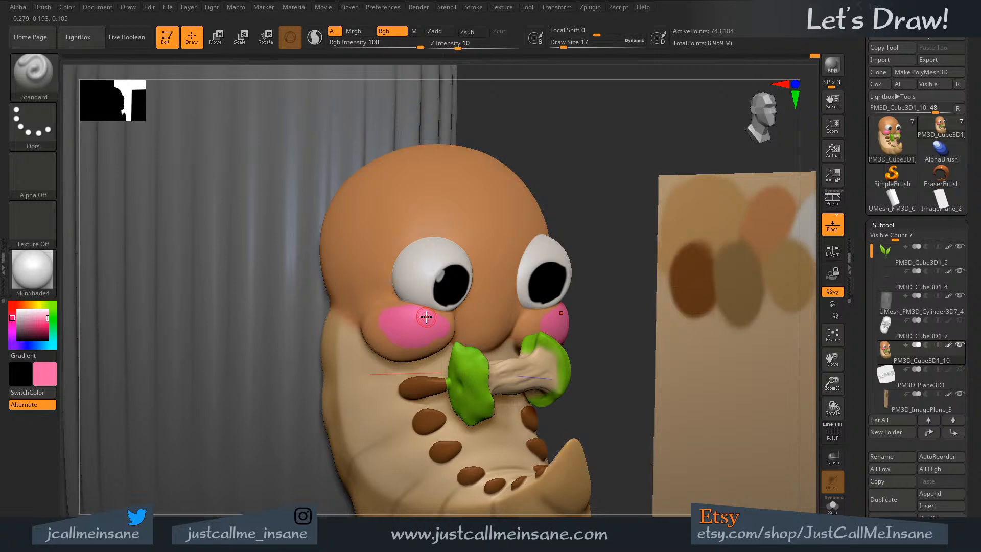
pyautogui.keyDown('shift'); pyautogui.moveTo(501, 320); pyautogui.dragTo(497, 290, button='right'); pyautogui.keyUp('shift')
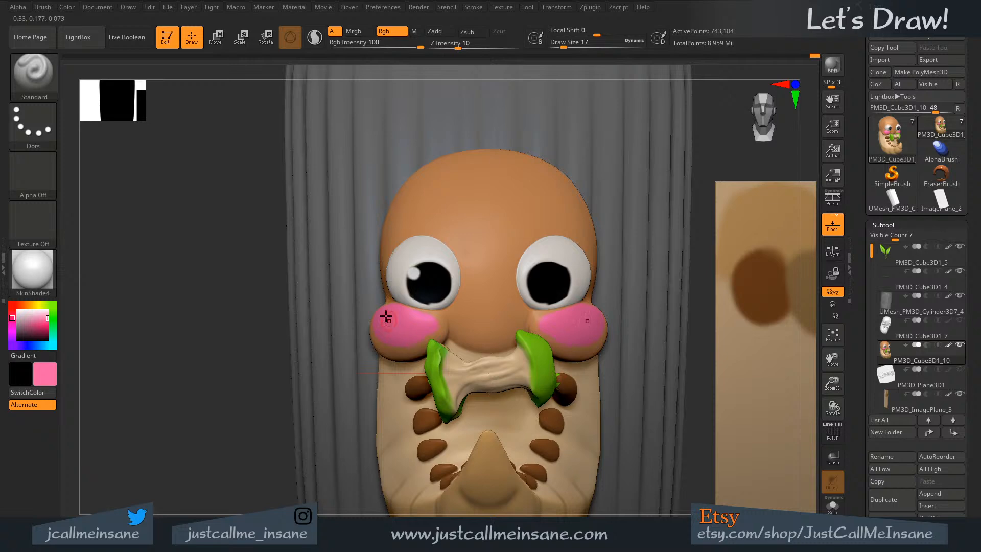
pyautogui.moveTo(389, 318); pyautogui.dragTo(395, 305, button='right')
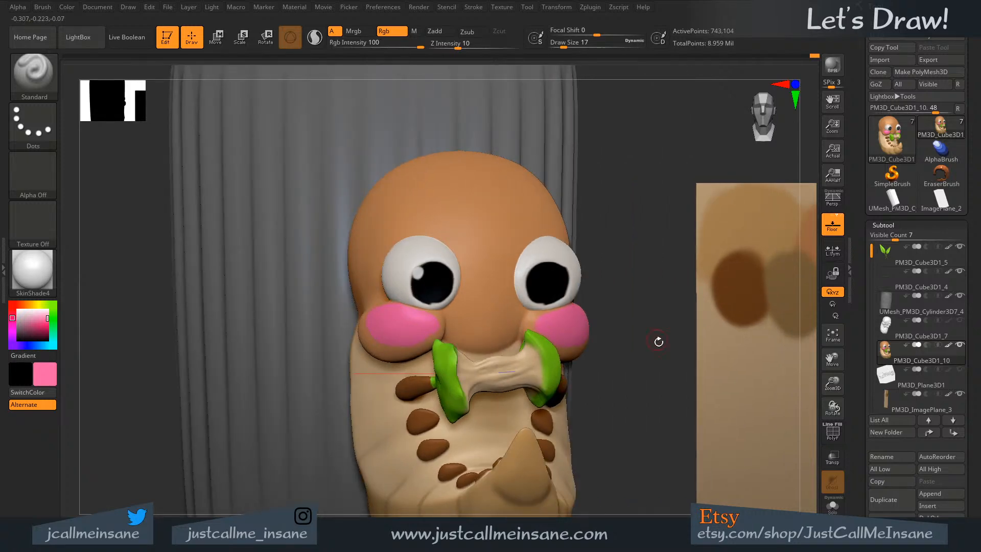
# - Make the tan colour swatch plane beside the grub the active subtool
pyautogui.keyDown('alt'); pyautogui.moveTo(640, 357); pyautogui.dragTo(410, 275); pyautogui.keyUp('alt')
pyautogui.keyDown('alt'); pyautogui.click(609, 341); pyautogui.keyUp('alt')
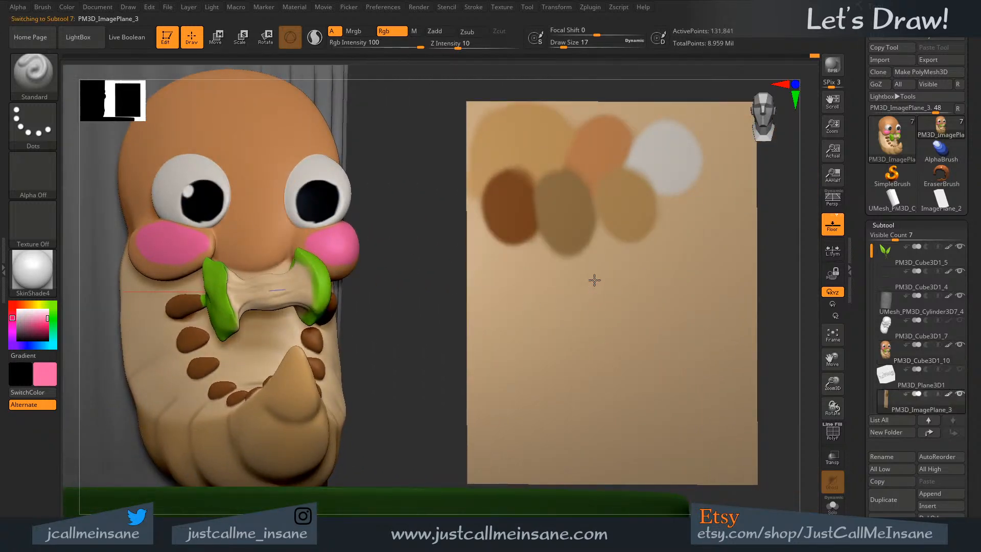
# - Try a cluster of branching pink test strokes on the blank area of the swatch plane
pyautogui.moveTo(552, 306)
pyautogui.mouseDown()
pyautogui.moveTo(592, 282)
pyautogui.moveTo(621, 300)
pyautogui.moveTo(555, 320)
pyautogui.mouseUp()
pyautogui.moveTo(592, 308)
pyautogui.mouseDown()
pyautogui.moveTo(625, 317)
pyautogui.moveTo(553, 327)
pyautogui.moveTo(617, 331)
pyautogui.mouseUp()
pyautogui.moveTo(586, 322)
pyautogui.mouseDown()
pyautogui.moveTo(564, 338)
pyautogui.moveTo(620, 343)
pyautogui.moveTo(541, 353)
pyautogui.mouseUp()
pyautogui.moveTo(587, 343)
pyautogui.mouseDown()
pyautogui.moveTo(624, 358)
pyautogui.moveTo(552, 367)
pyautogui.moveTo(565, 371)
pyautogui.mouseUp()
pyautogui.moveTo(590, 357); pyautogui.dragTo(625, 371)
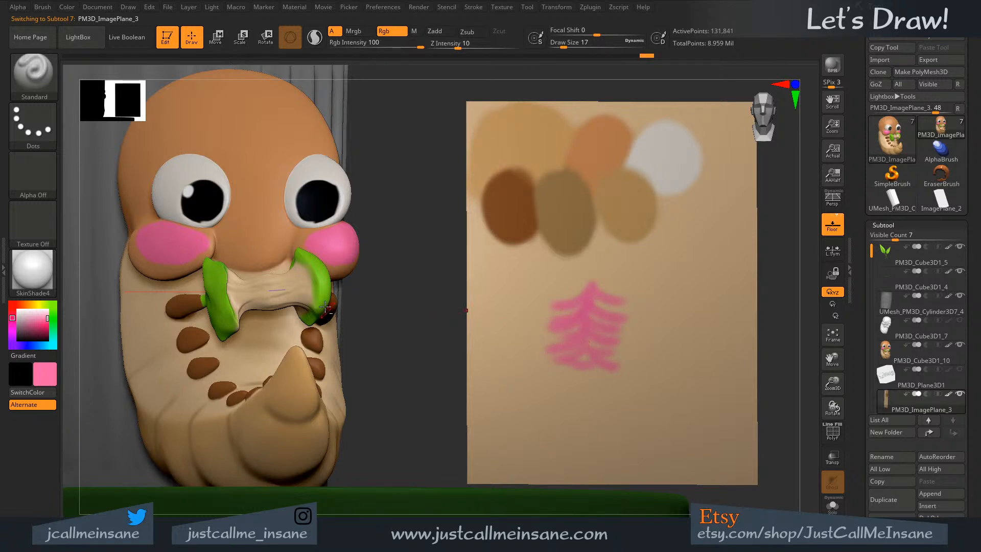
pyautogui.keyDown('alt'); pyautogui.moveTo(368, 331); pyautogui.dragTo(485, 415); pyautogui.keyUp('alt')
pyautogui.keyDown('shift'); pyautogui.moveTo(521, 344); pyautogui.dragTo(517, 342); pyautogui.keyUp('shift')
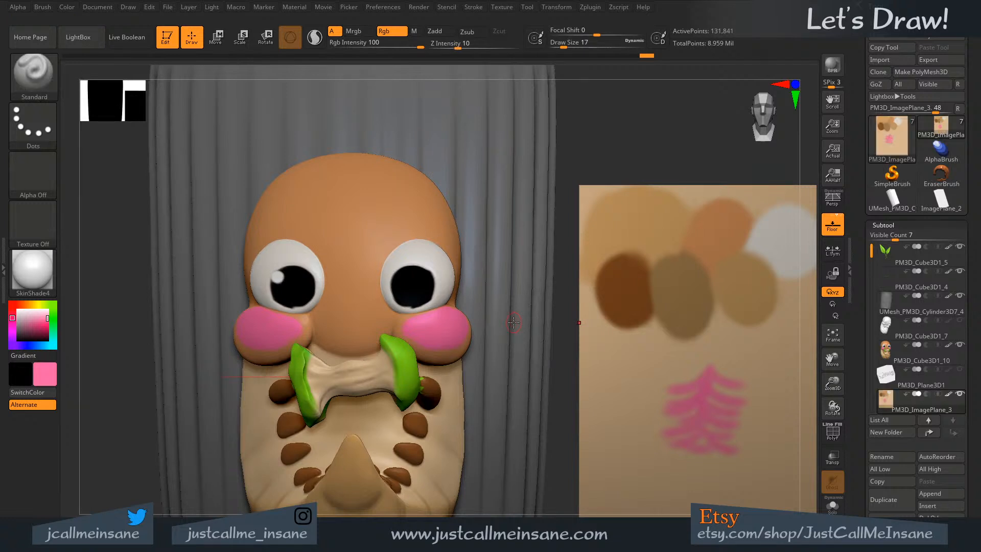
# - Undo all the pink test strokes on the swatch plane
pyautogui.moveTo(647, 380)
pyautogui.mouseDown()
pyautogui.moveTo(634, 378)
pyautogui.moveTo(616, 398)
pyautogui.moveTo(641, 408)
pyautogui.moveTo(632, 424)
pyautogui.moveTo(660, 427)
pyautogui.mouseUp()
pyautogui.hotkey('ctrl', 'z')
pyautogui.moveTo(377, 318); pyautogui.dragTo(392, 326)
pyautogui.moveTo(392, 325); pyautogui.dragTo(502, 351, button='right')
pyautogui.moveTo(502, 350)
pyautogui.mouseDown()
pyautogui.moveTo(525, 343)
pyautogui.moveTo(516, 367)
pyautogui.moveTo(540, 392)
pyautogui.mouseUp()
pyautogui.hotkey('ctrl', 'z')
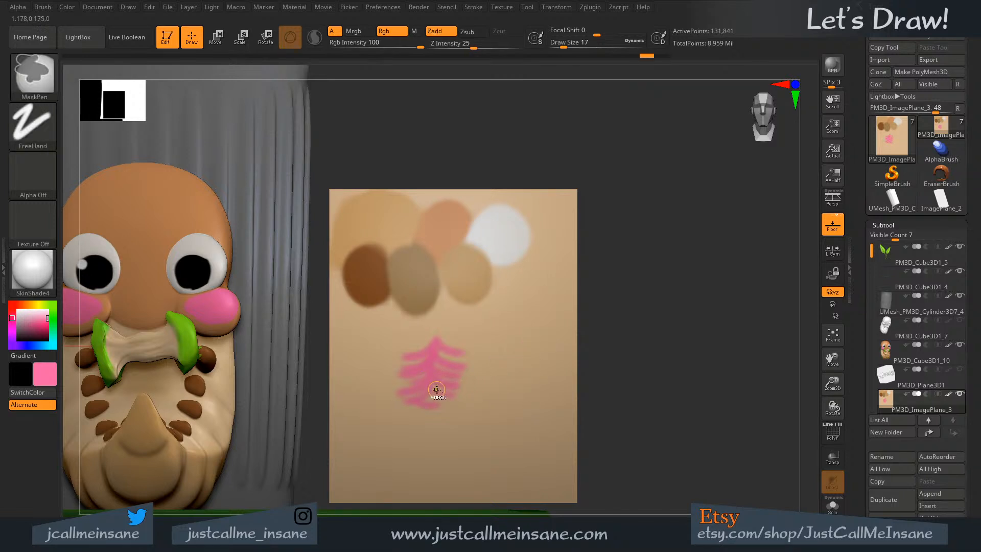
pyautogui.hotkey('ctrl', 'z')
pyautogui.hotkey('ctrl', 'z')
pyautogui.hotkey('ctrl', 'z')
pyautogui.hotkey('ctrl', 'z')
pyautogui.hotkey('ctrl', 'z')
pyautogui.hotkey('ctrl', 'z')
pyautogui.hotkey('ctrl', 'z')
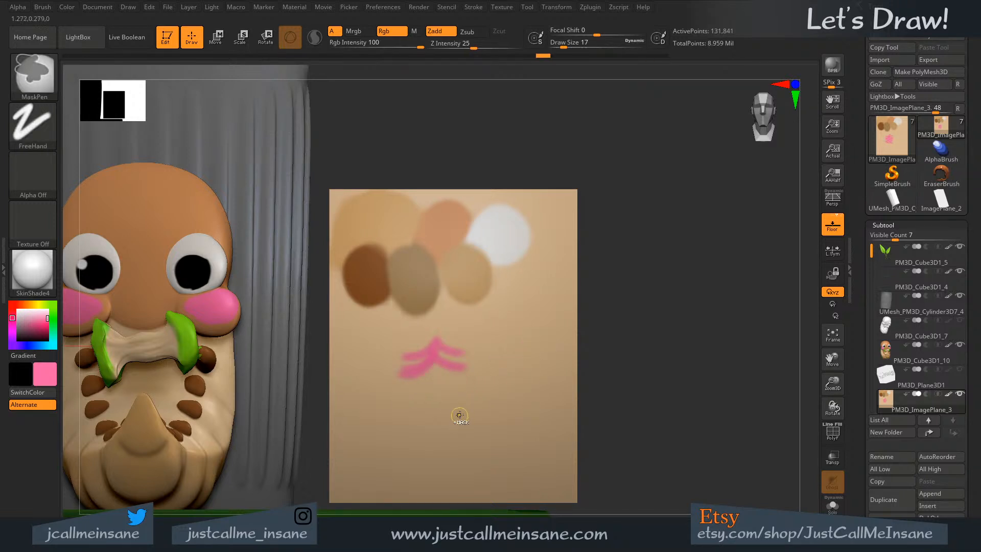
pyautogui.hotkey('ctrl', 'z')
pyautogui.hotkey('ctrl', 'z')
pyautogui.hotkey('ctrl', 'z')
# - Examine the pink cheek blush up close from the front and side of the grub's head
pyautogui.keyDown('alt'); pyautogui.moveTo(423, 331); pyautogui.dragTo(590, 360, button='right'); pyautogui.keyUp('alt')
pyautogui.keyDown('alt'); pyautogui.moveTo(327, 325); pyautogui.dragTo(399, 391, button='right'); pyautogui.keyUp('alt')
pyautogui.moveTo(357, 345); pyautogui.dragTo(549, 369, button='right')
pyautogui.moveTo(313, 310); pyautogui.dragTo(340, 361, button='right')
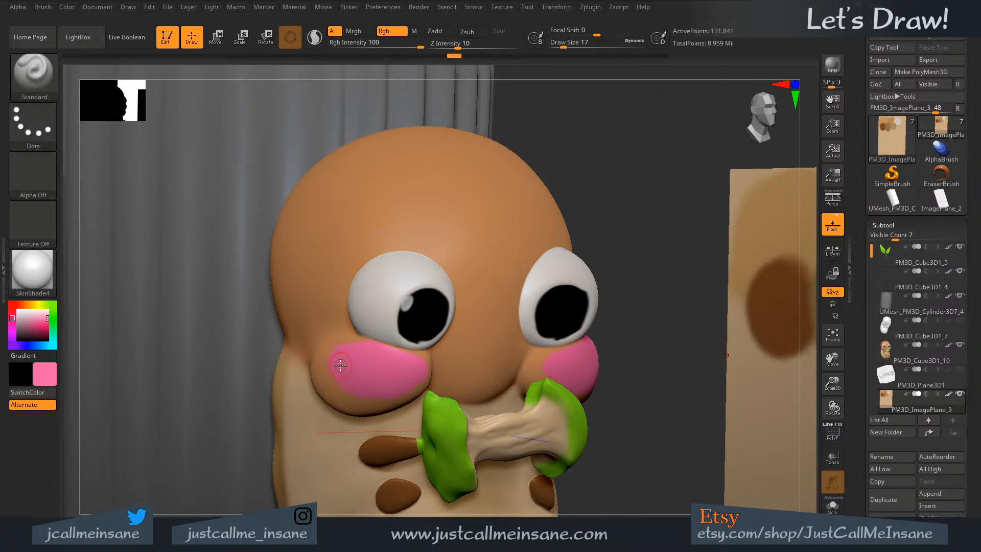
pyautogui.keyDown('shift'); pyautogui.moveTo(650, 286); pyautogui.dragTo(523, 282); pyautogui.keyUp('shift')
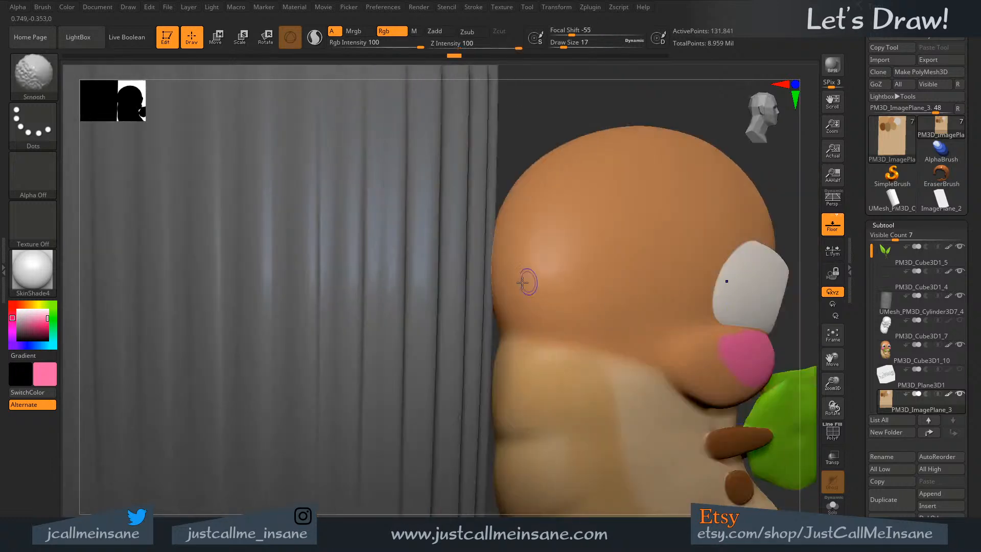
pyautogui.moveTo(574, 332)
pyautogui.keyDown('alt'); pyautogui.mouseDown()
pyautogui.moveTo(519, 310)
pyautogui.moveTo(438, 304)
pyautogui.mouseUp(); pyautogui.keyUp('alt')
pyautogui.moveTo(765, 329); pyautogui.dragTo(709, 321)
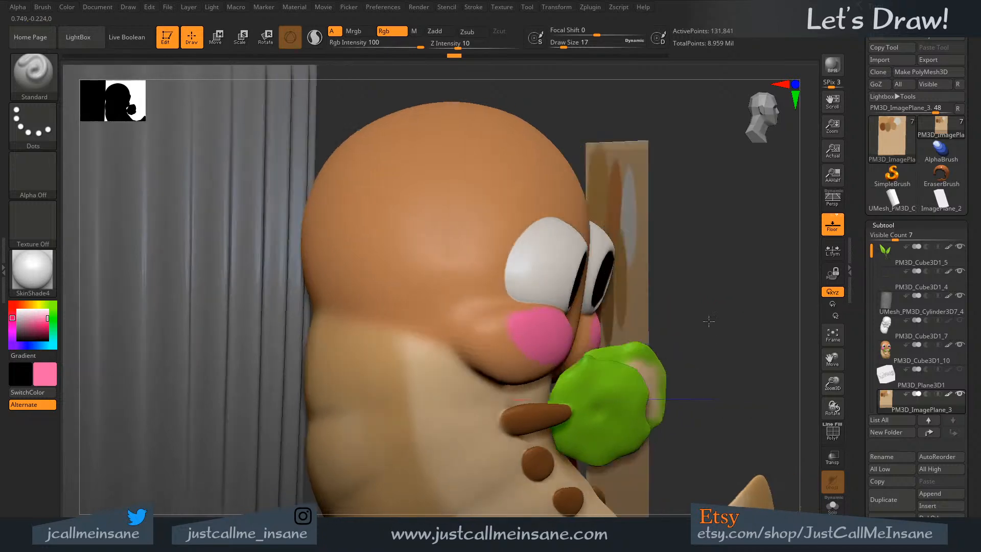
pyautogui.moveTo(709, 320); pyautogui.dragTo(436, 377, button='right')
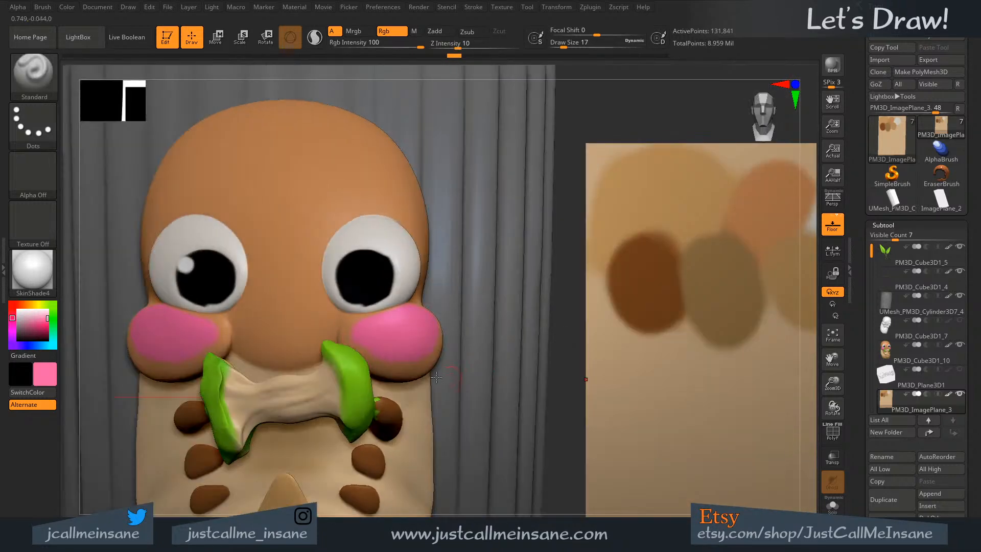
# - Add an oval swatch of the blush pink to the swatch plane, well below the other colours
pyautogui.keyDown('alt'); pyautogui.moveTo(374, 362); pyautogui.dragTo(456, 334, button='right'); pyautogui.keyUp('alt')
pyautogui.keyDown('alt'); pyautogui.moveTo(612, 358); pyautogui.dragTo(451, 306, button='right'); pyautogui.keyUp('alt')
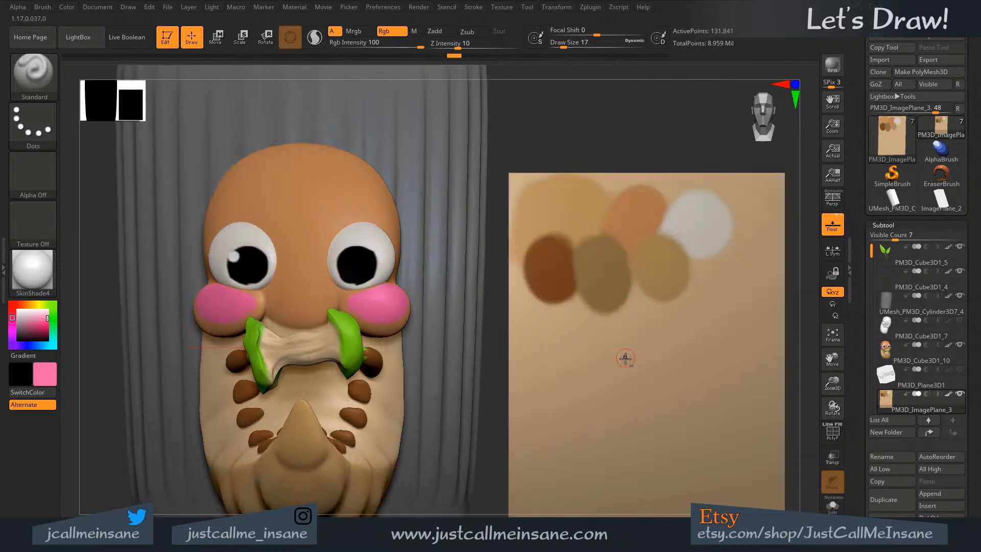
pyautogui.moveTo(576, 310); pyautogui.dragTo(570, 312)
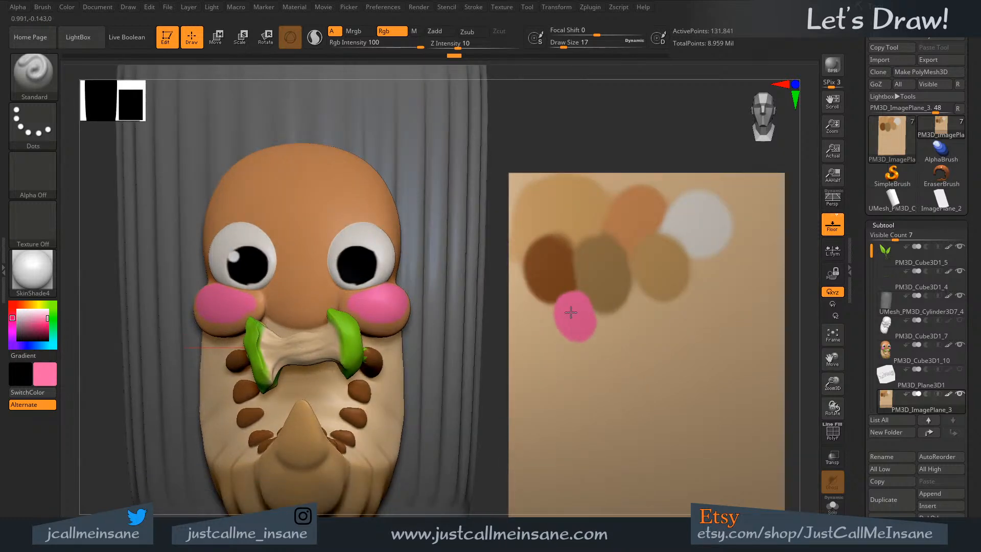
pyautogui.hotkey('ctrl', 'z')
pyautogui.moveTo(541, 401); pyautogui.dragTo(554, 449)
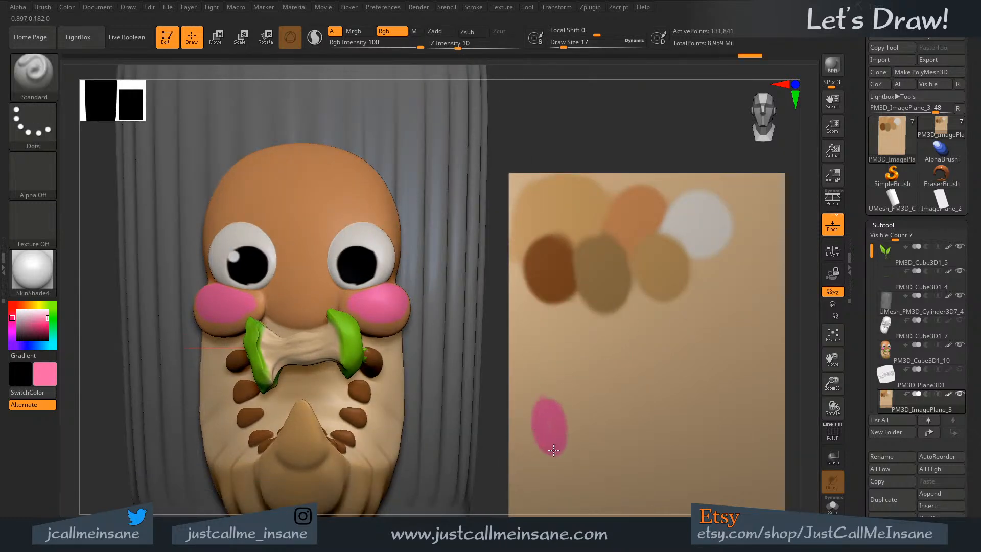
# - Make the grub's body the active subtool and isolate it with Solo
pyautogui.keyDown('alt'); pyautogui.moveTo(368, 368); pyautogui.dragTo(455, 332, button='right'); pyautogui.keyUp('alt')
pyautogui.moveTo(454, 332); pyautogui.dragTo(495, 356, button='right')
pyautogui.keyDown('alt'); pyautogui.click(542, 450); pyautogui.keyUp('alt')
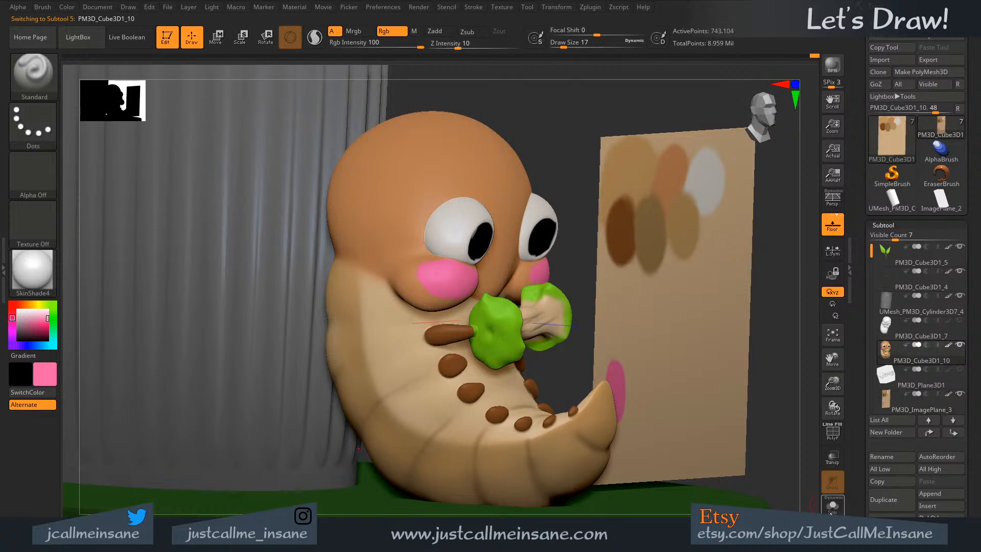
pyautogui.click(831, 504)
pyautogui.moveTo(451, 327)
pyautogui.mouseDown(button='right')
pyautogui.moveTo(509, 343)
pyautogui.moveTo(437, 331)
pyautogui.mouseUp(button='right')
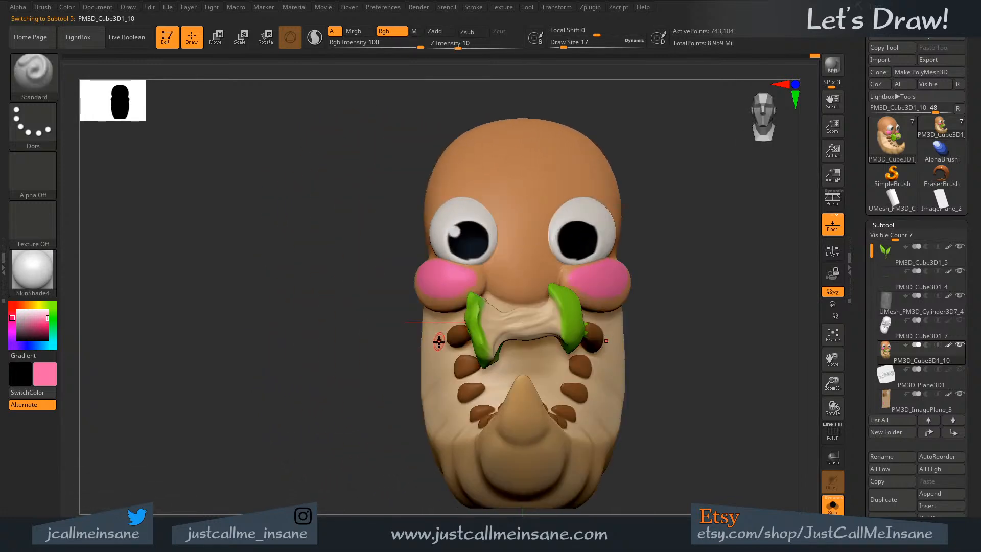
# - Sample the pupil's black and paint over the white highlight in the grub's eye with draw size 5
pyautogui.keyDown('alt'); pyautogui.moveTo(517, 260); pyautogui.dragTo(468, 342, button='right'); pyautogui.keyUp('alt')
pyautogui.keyDown('ctrl'); pyautogui.moveTo(480, 300); pyautogui.dragTo(479, 329, button='right'); pyautogui.keyUp('ctrl')
pyautogui.press('c')
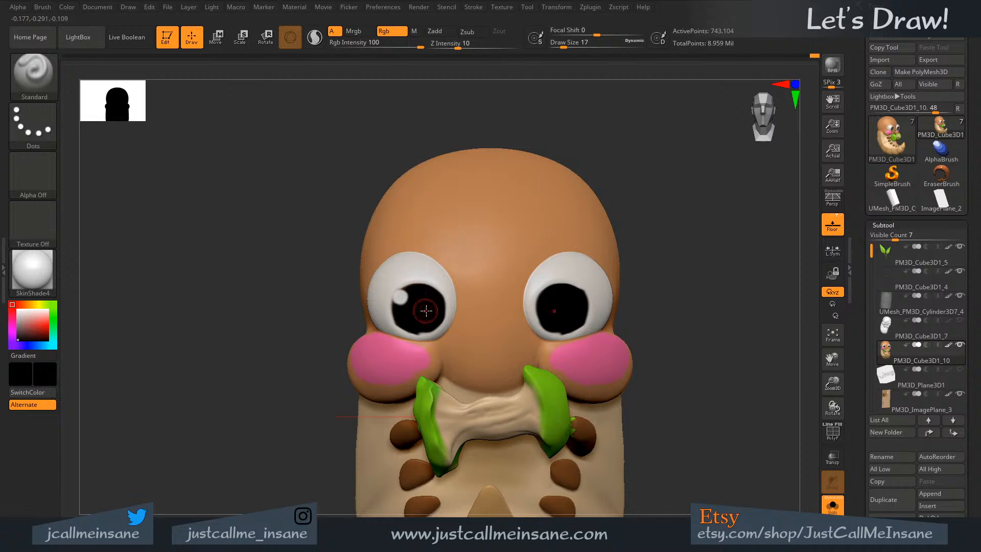
pyautogui.press('s')
pyautogui.moveTo(424, 309); pyautogui.dragTo(418, 309)
pyautogui.moveTo(418, 293)
pyautogui.keyDown('ctrl'); pyautogui.mouseDown(button='right')
pyautogui.moveTo(435, 358)
pyautogui.moveTo(396, 297)
pyautogui.moveTo(374, 303)
pyautogui.mouseUp(button='right'); pyautogui.keyUp('ctrl')
pyautogui.click(838, 437)
pyautogui.click(837, 437)
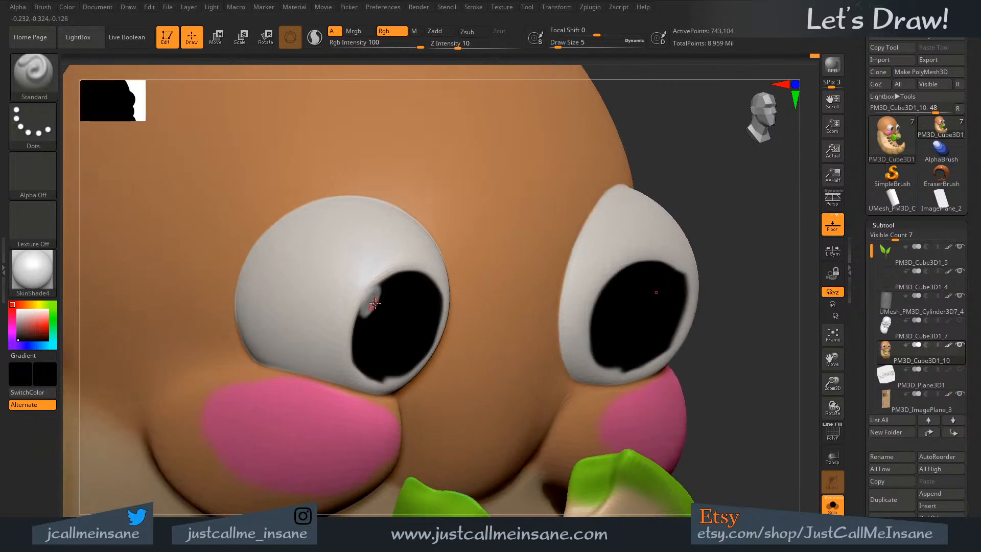
pyautogui.moveTo(388, 284); pyautogui.dragTo(362, 312)
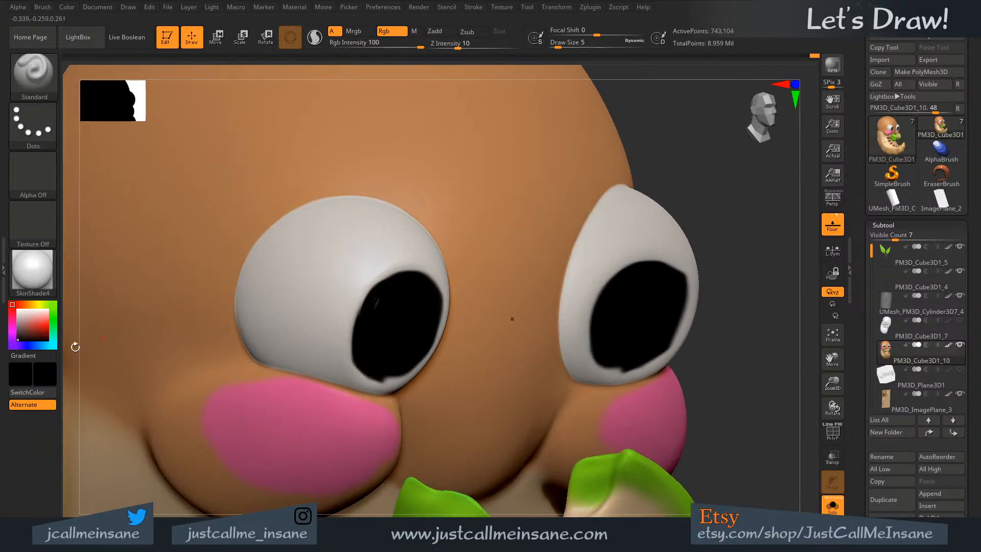
# - Choose a very dark grey, paint small rings inside the pupils, then try filling them at draw size 16 and undo the fill
pyautogui.click(43, 374)
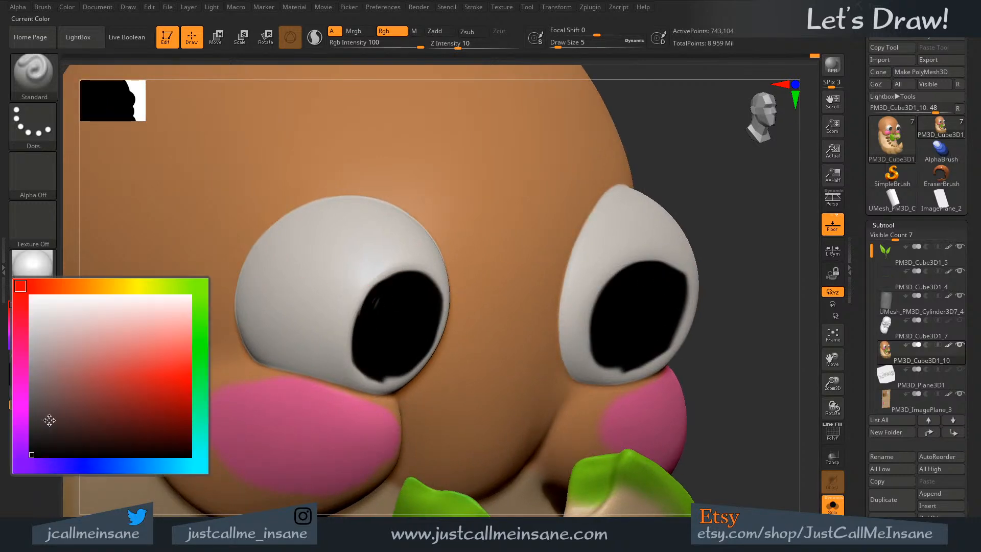
pyautogui.moveTo(49, 420); pyautogui.dragTo(20, 436)
pyautogui.moveTo(401, 311)
pyautogui.mouseDown()
pyautogui.moveTo(403, 339)
pyautogui.moveTo(401, 327)
pyautogui.mouseUp()
pyautogui.press('s')
pyautogui.moveTo(391, 326); pyautogui.dragTo(396, 325)
pyautogui.moveTo(394, 326); pyautogui.dragTo(472, 327, button='right')
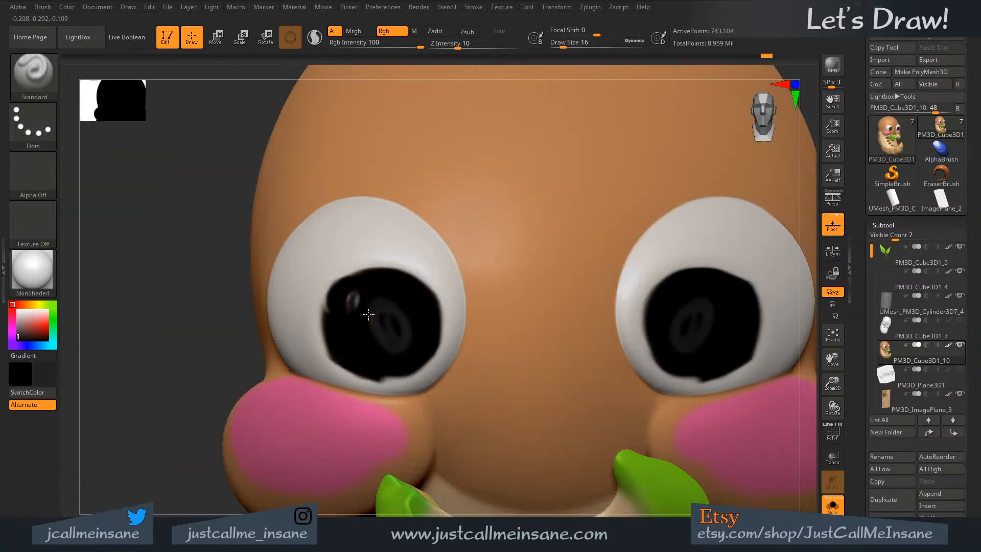
pyautogui.moveTo(368, 314)
pyautogui.mouseDown()
pyautogui.moveTo(392, 333)
pyautogui.moveTo(355, 349)
pyautogui.moveTo(357, 329)
pyautogui.moveTo(396, 302)
pyautogui.moveTo(359, 318)
pyautogui.moveTo(343, 339)
pyautogui.moveTo(331, 322)
pyautogui.moveTo(346, 307)
pyautogui.mouseUp()
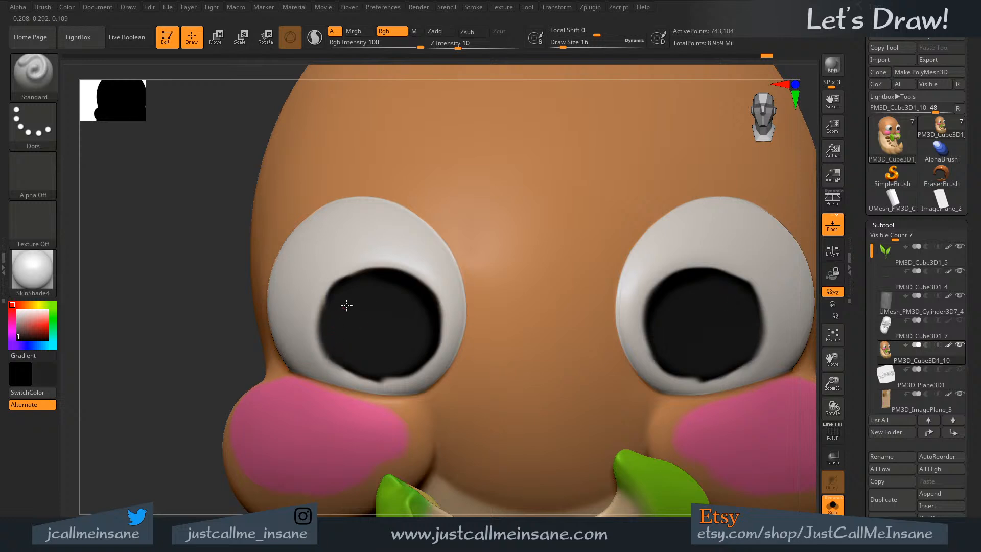
pyautogui.hotkey('ctrl', 'z')
# - Set the draw size to 4 and paint the dark grey over the outer side and top of the pupils
pyautogui.write('s2')
pyautogui.moveTo(350, 317); pyautogui.dragTo(325, 333)
pyautogui.moveTo(332, 299)
pyautogui.mouseDown()
pyautogui.moveTo(325, 353)
pyautogui.moveTo(363, 296)
pyautogui.moveTo(348, 289)
pyautogui.mouseUp()
pyautogui.moveTo(366, 290); pyautogui.dragTo(355, 232, button='right')
pyautogui.moveTo(346, 274)
pyautogui.mouseDown()
pyautogui.moveTo(372, 269)
pyautogui.moveTo(344, 286)
pyautogui.mouseUp()
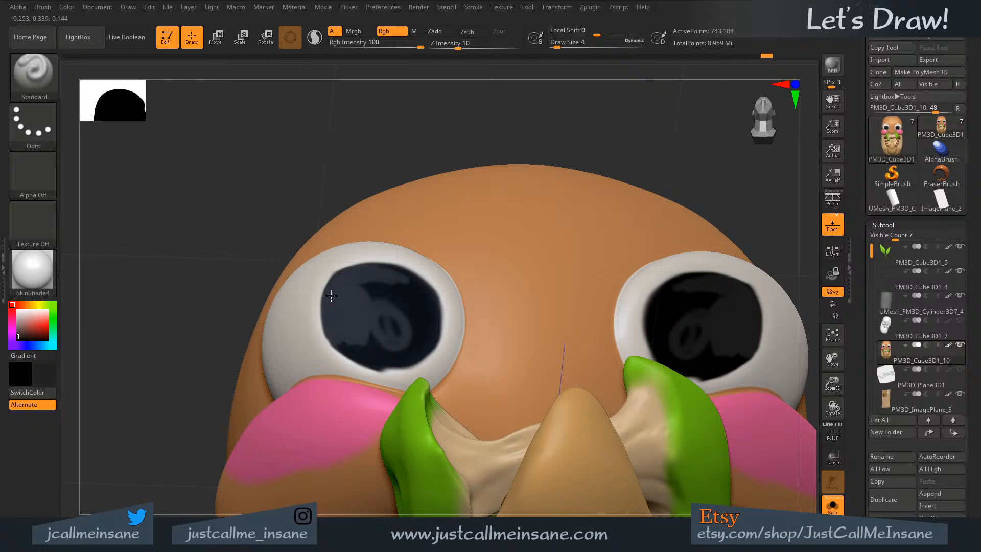
pyautogui.moveTo(331, 295)
pyautogui.mouseDown()
pyautogui.moveTo(323, 322)
pyautogui.moveTo(363, 360)
pyautogui.moveTo(346, 338)
pyautogui.moveTo(365, 358)
pyautogui.moveTo(371, 330)
pyautogui.moveTo(397, 322)
pyautogui.moveTo(401, 297)
pyautogui.moveTo(371, 305)
pyautogui.mouseUp()
# - Refine the pupil's upper and lower outer edges in dark grey at draw size 2
pyautogui.press('s')
pyautogui.press('s')
pyautogui.keyDown('ctrl'); pyautogui.moveTo(375, 274); pyautogui.dragTo(374, 388, button='right'); pyautogui.keyUp('ctrl')
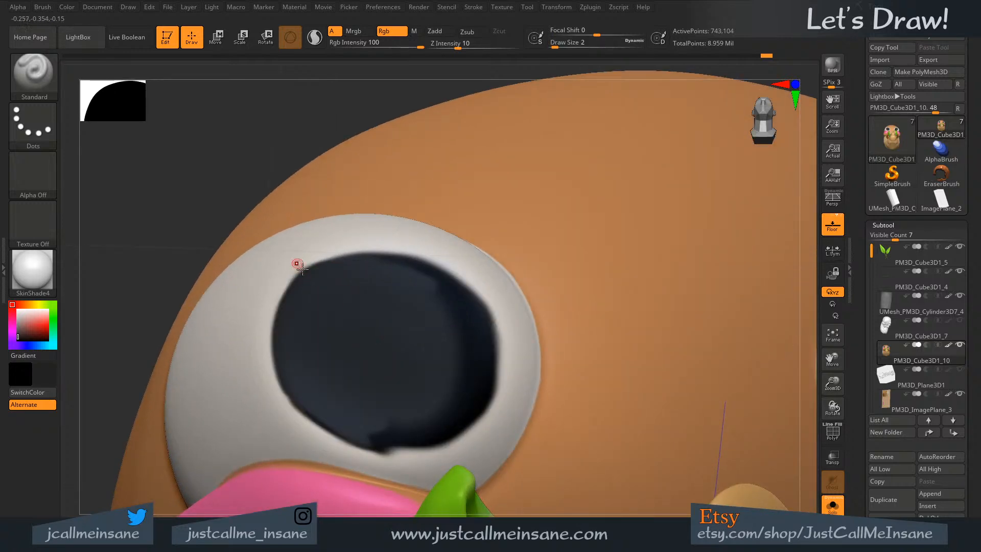
pyautogui.keyDown('shift'); pyautogui.moveTo(318, 289); pyautogui.dragTo(319, 332, button='right'); pyautogui.keyUp('shift')
pyautogui.moveTo(299, 289)
pyautogui.mouseDown()
pyautogui.moveTo(363, 251)
pyautogui.moveTo(317, 268)
pyautogui.mouseUp()
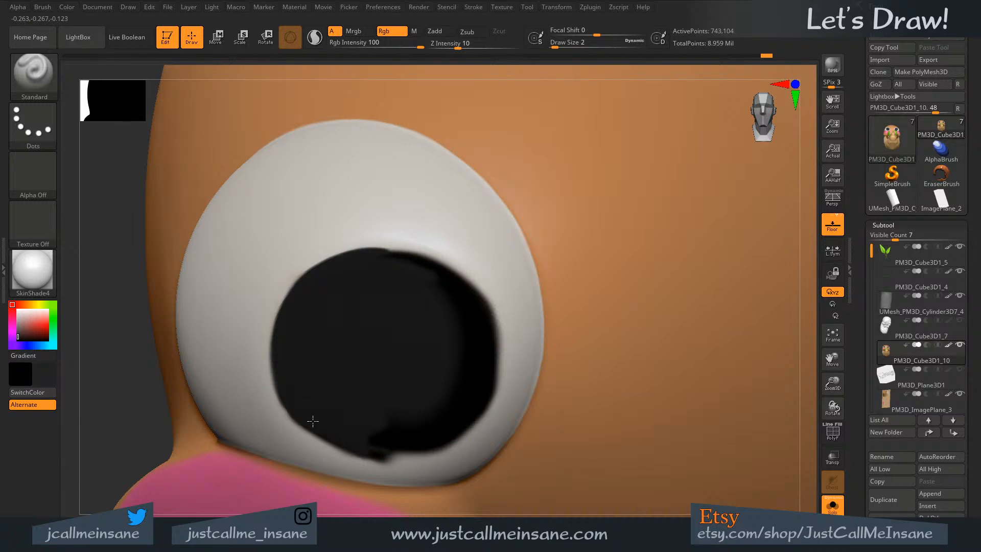
pyautogui.moveTo(313, 421)
pyautogui.mouseDown()
pyautogui.moveTo(391, 448)
pyautogui.moveTo(385, 411)
pyautogui.moveTo(384, 429)
pyautogui.moveTo(403, 446)
pyautogui.moveTo(455, 366)
pyautogui.moveTo(457, 341)
pyautogui.mouseUp()
# - Fill the remaining black areas inside the pupils with dark grey at draw size 4, including the lower outer edge
pyautogui.press('s')
pyautogui.click(387, 409)
pyautogui.press('s')
pyautogui.press('s')
pyautogui.click(384, 412)
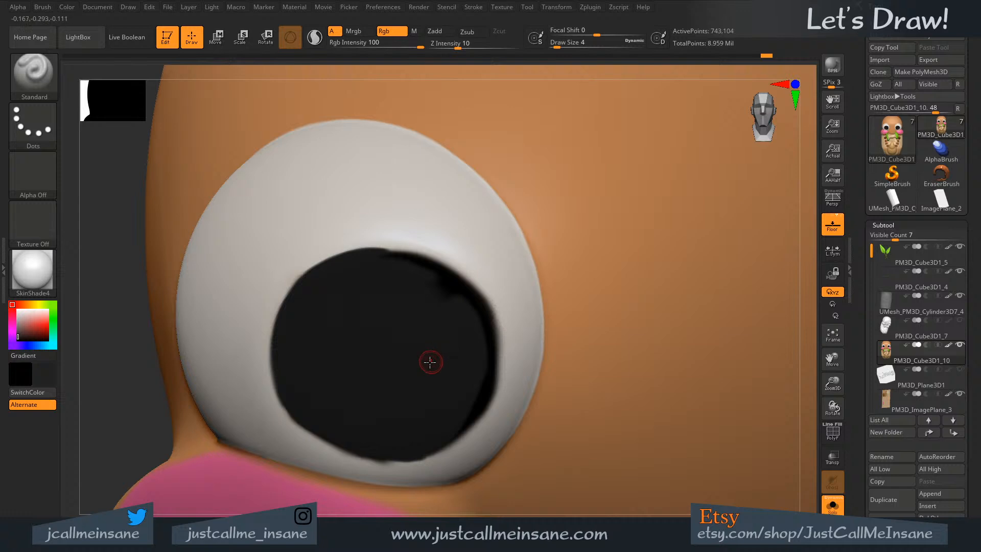
pyautogui.moveTo(431, 361)
pyautogui.mouseDown(button='right')
pyautogui.moveTo(405, 376)
pyautogui.moveTo(388, 364)
pyautogui.mouseUp(button='right')
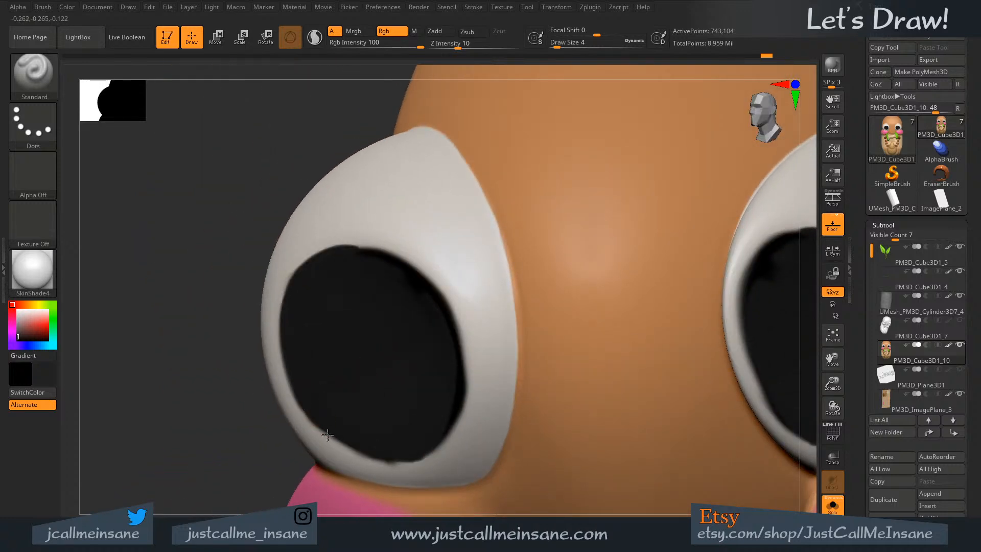
pyautogui.moveTo(303, 404); pyautogui.dragTo(356, 452)
pyautogui.moveTo(405, 373)
pyautogui.mouseDown(button='right')
pyautogui.moveTo(423, 351)
pyautogui.moveTo(412, 293)
pyautogui.moveTo(404, 313)
pyautogui.mouseUp(button='right')
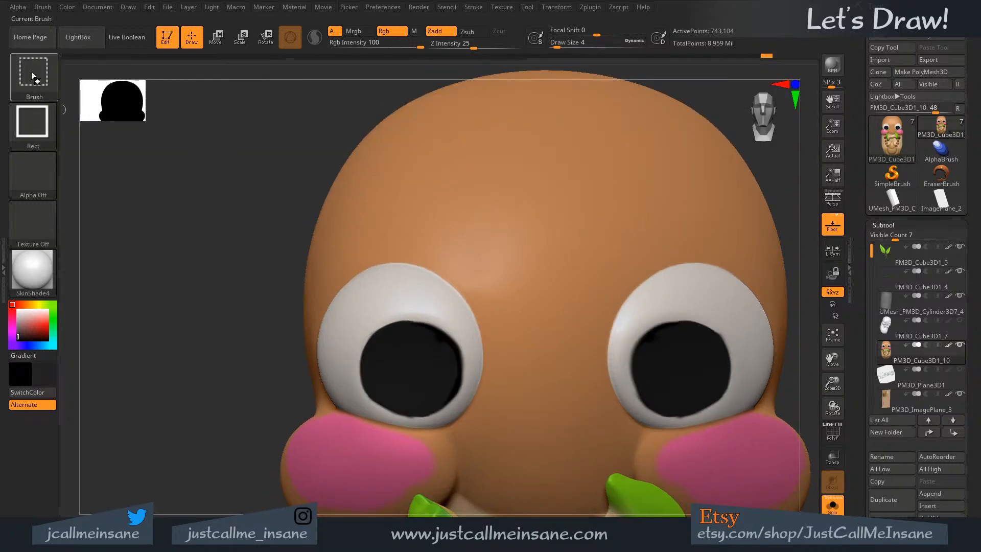
# - Show the polyframe and isolate the two pupils as round patches of the mesh with a circular SelectRect stroke
pyautogui.click(32, 71)
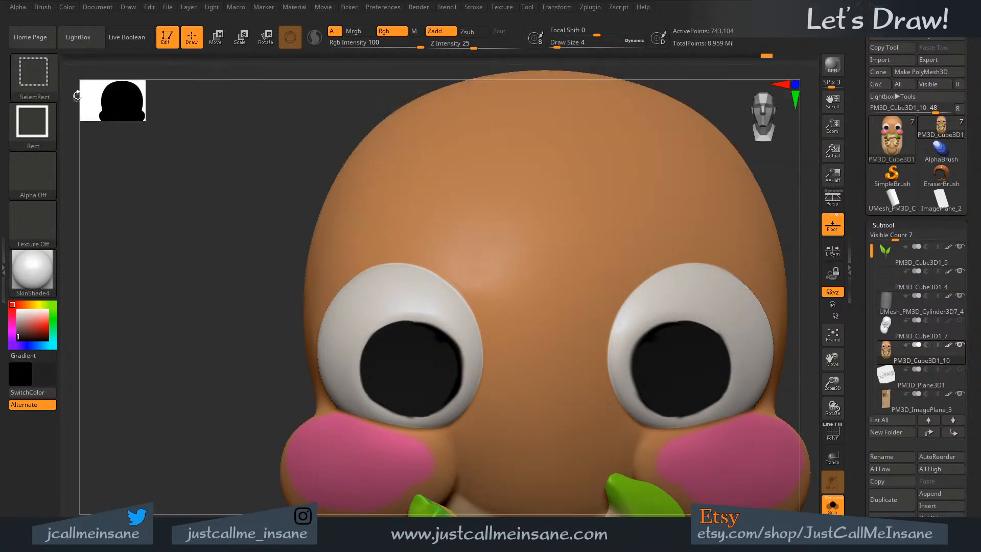
pyautogui.click(43, 130)
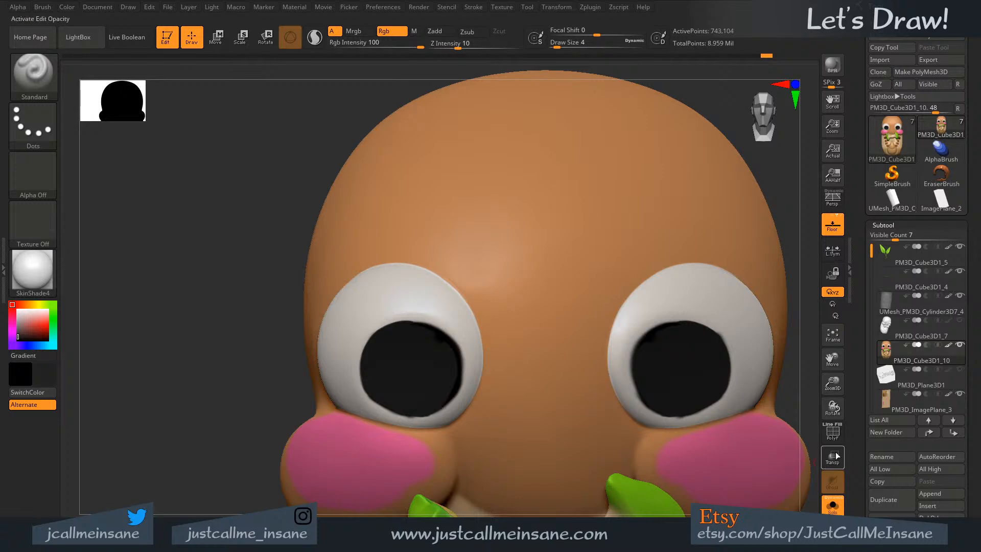
pyautogui.hotkey('shift', 'f')
pyautogui.moveTo(437, 369); pyautogui.dragTo(403, 327, button='right')
pyautogui.keyDown('ctrl'); pyautogui.keyDown('shift'); pyautogui.moveTo(376, 326); pyautogui.dragTo(482, 431); pyautogui.keyUp('shift'); pyautogui.keyUp('ctrl')
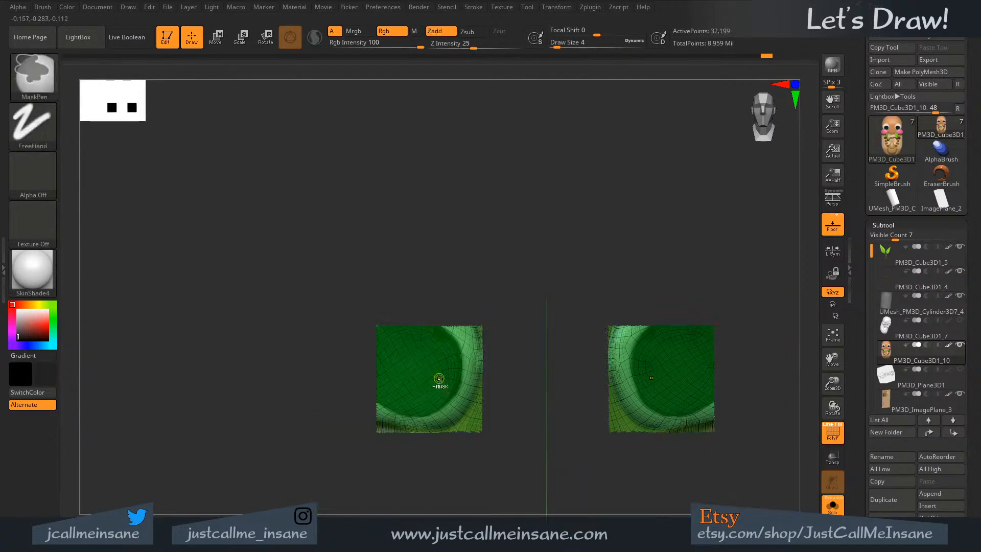
pyautogui.keyDown('ctrl'); pyautogui.keyDown('shift'); pyautogui.click(372, 336); pyautogui.keyUp('shift'); pyautogui.keyUp('ctrl')
pyautogui.keyDown('ctrl'); pyautogui.keyDown('shift'); pyautogui.moveTo(372, 335); pyautogui.dragTo(463, 418); pyautogui.keyUp('shift'); pyautogui.keyUp('ctrl')
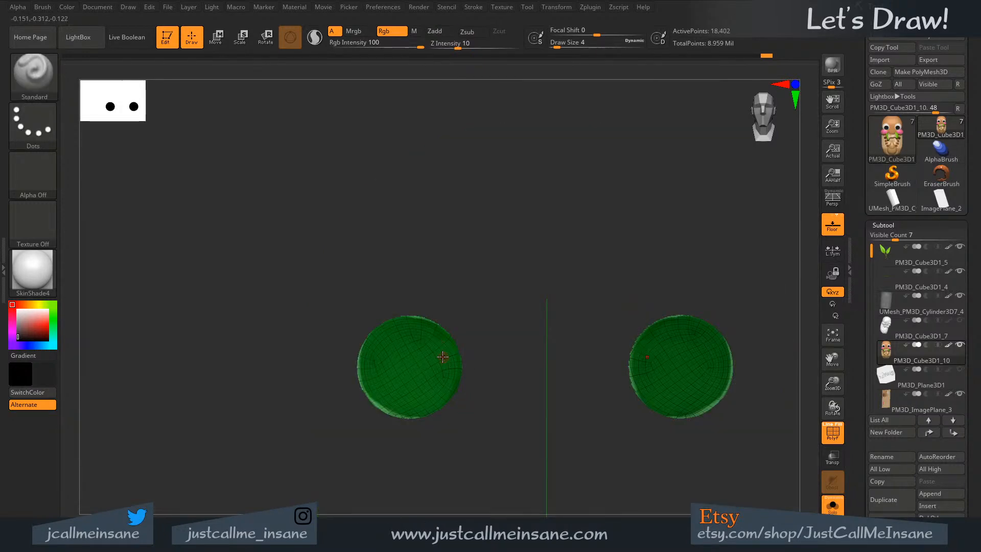
# - Hide the polyframe, fill the isolated discs with dark grey at draw size 54, and show the whole body again
pyautogui.click(827, 433)
pyautogui.press('s')
pyautogui.moveTo(399, 366)
pyautogui.mouseDown()
pyautogui.moveTo(414, 366)
pyautogui.moveTo(407, 318)
pyautogui.moveTo(405, 418)
pyautogui.mouseUp()
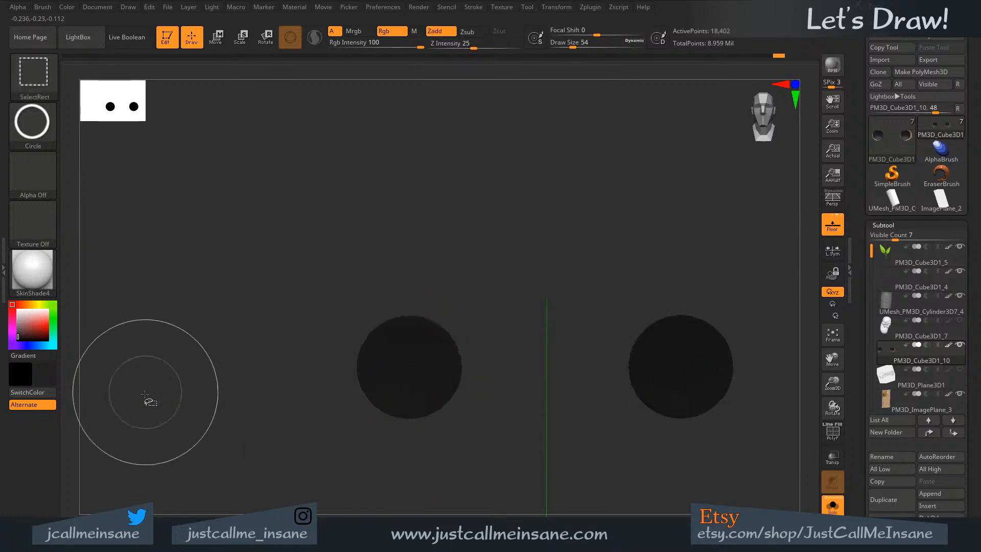
pyautogui.keyDown('ctrl'); pyautogui.keyDown('shift'); pyautogui.click(147, 398); pyautogui.keyUp('shift'); pyautogui.keyUp('ctrl')
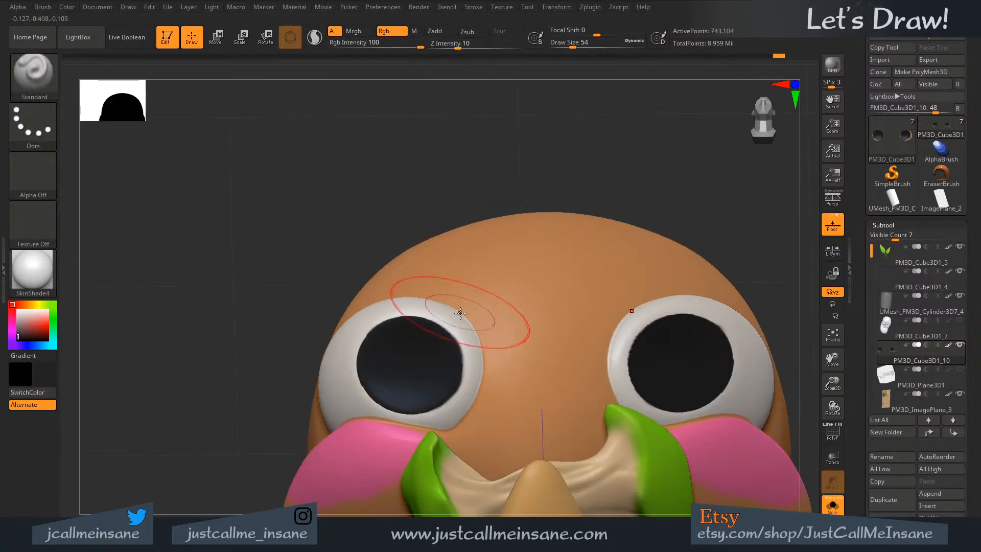
pyautogui.moveTo(459, 314); pyautogui.dragTo(439, 388, button='right')
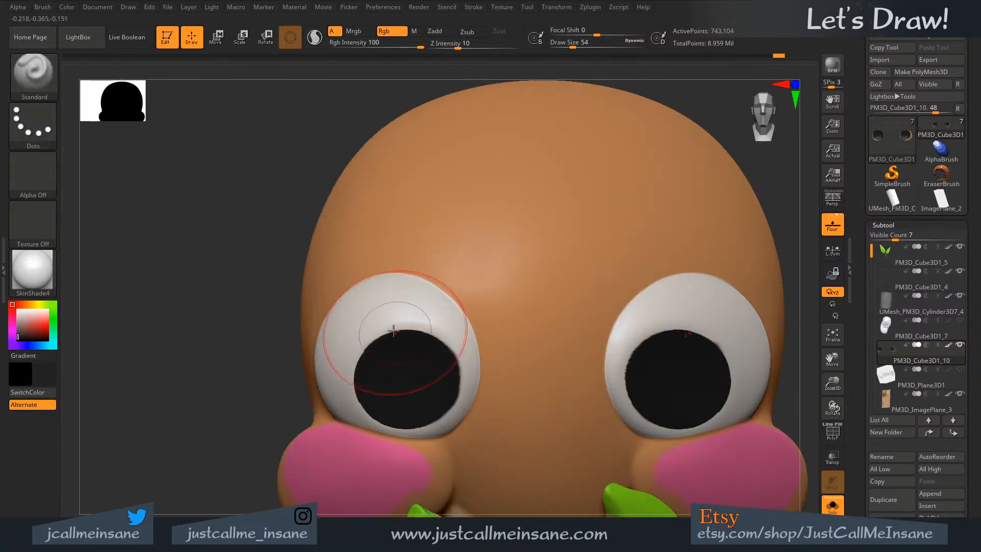
# - Smooth the inner upper edge of the round pupil in dark grey at draw size 3
pyautogui.press('s')
pyautogui.moveTo(421, 357); pyautogui.dragTo(407, 358)
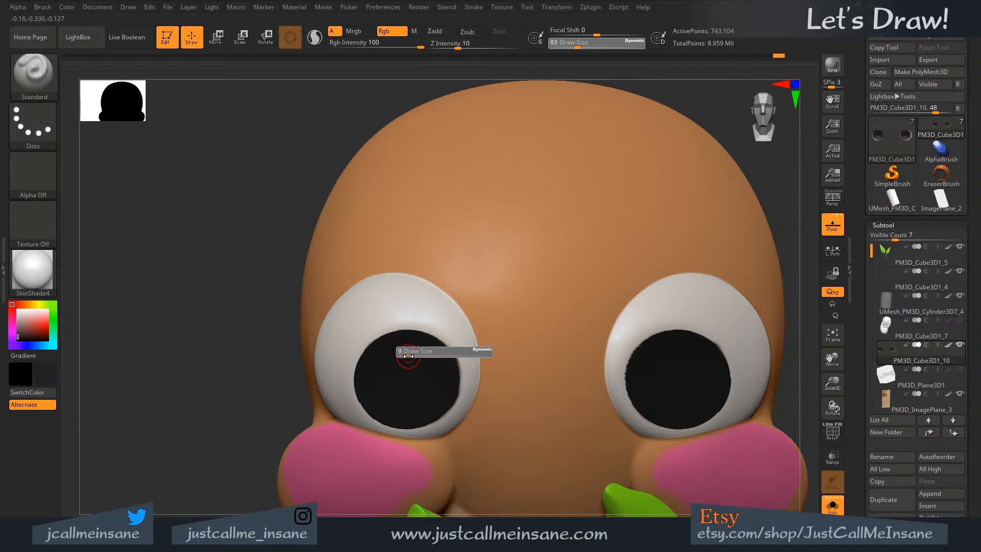
pyautogui.moveTo(456, 350)
pyautogui.keyDown('ctrl'); pyautogui.mouseDown(button='right')
pyautogui.moveTo(459, 301)
pyautogui.moveTo(466, 401)
pyautogui.moveTo(471, 357)
pyautogui.moveTo(438, 318)
pyautogui.mouseUp(button='right'); pyautogui.keyUp('ctrl')
pyautogui.press('s')
pyautogui.moveTo(409, 328)
pyautogui.mouseDown()
pyautogui.moveTo(401, 326)
pyautogui.moveTo(453, 363)
pyautogui.moveTo(446, 378)
pyautogui.mouseUp()
pyautogui.press('s')
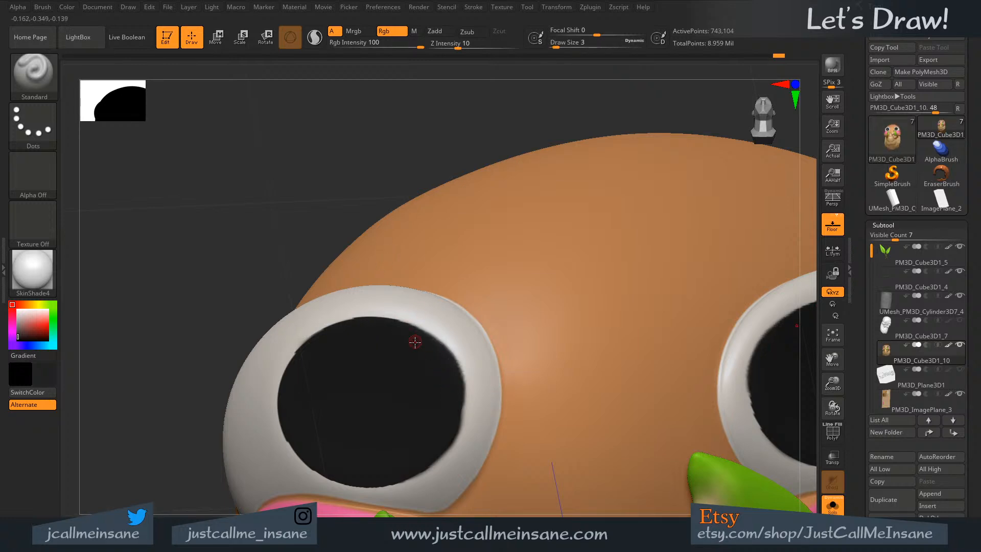
pyautogui.moveTo(415, 341); pyautogui.dragTo(428, 380, button='right')
pyautogui.moveTo(455, 366); pyautogui.dragTo(461, 431)
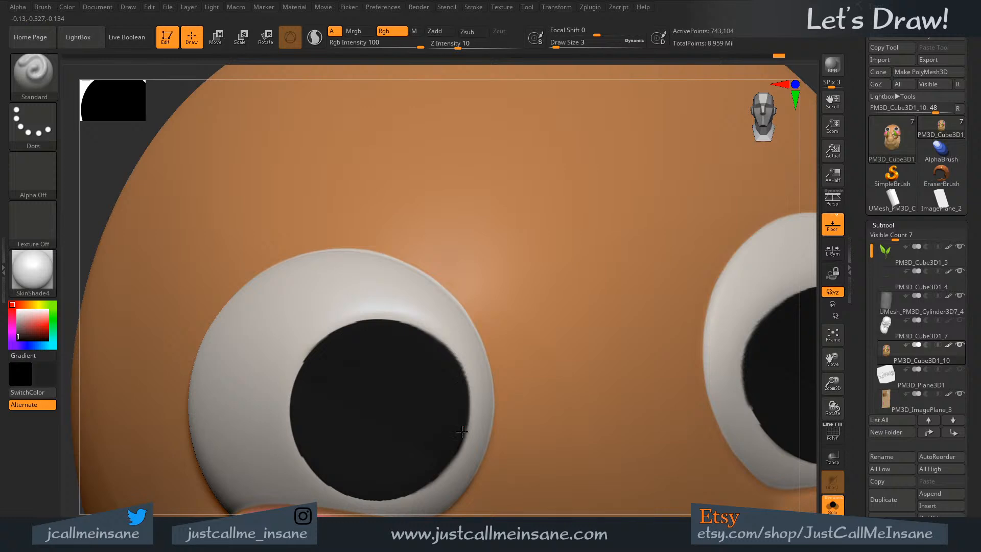
# - Touch up the pupil's upper outer edge and lower inner edge in dark grey at draw size 1
pyautogui.moveTo(361, 405); pyautogui.dragTo(302, 452, button='right')
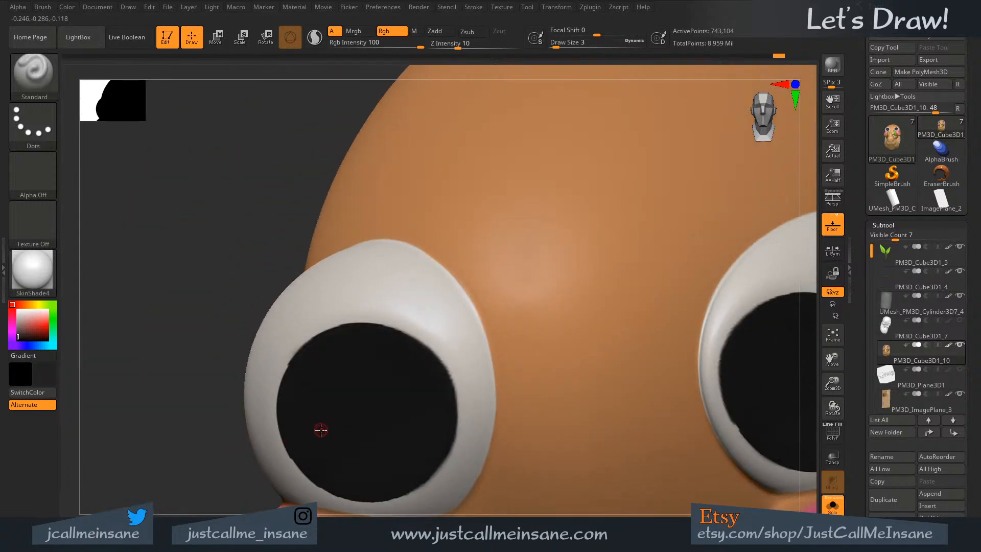
pyautogui.moveTo(300, 432); pyautogui.dragTo(296, 452, button='right')
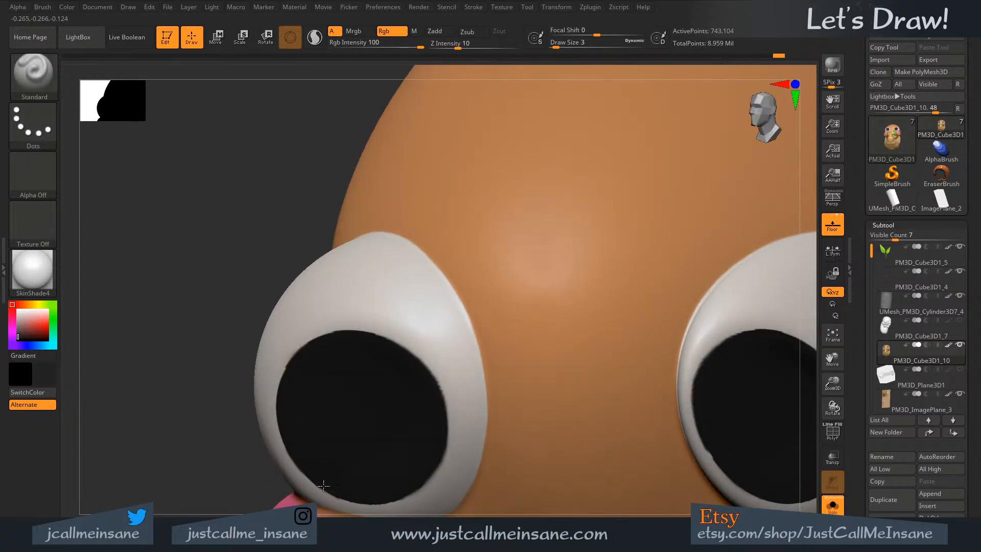
pyautogui.moveTo(326, 408); pyautogui.dragTo(284, 281, button='right')
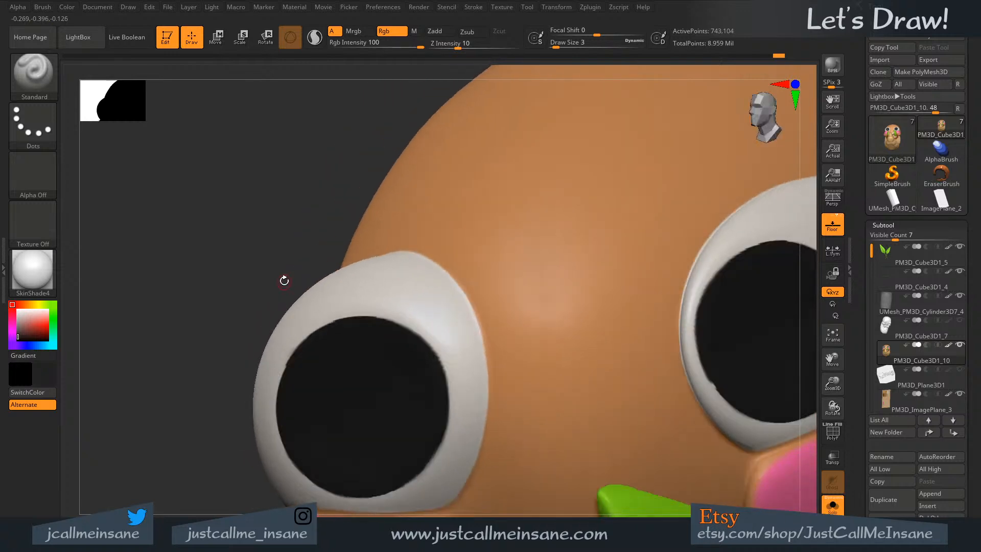
pyautogui.moveTo(315, 370); pyautogui.dragTo(289, 377, button='right')
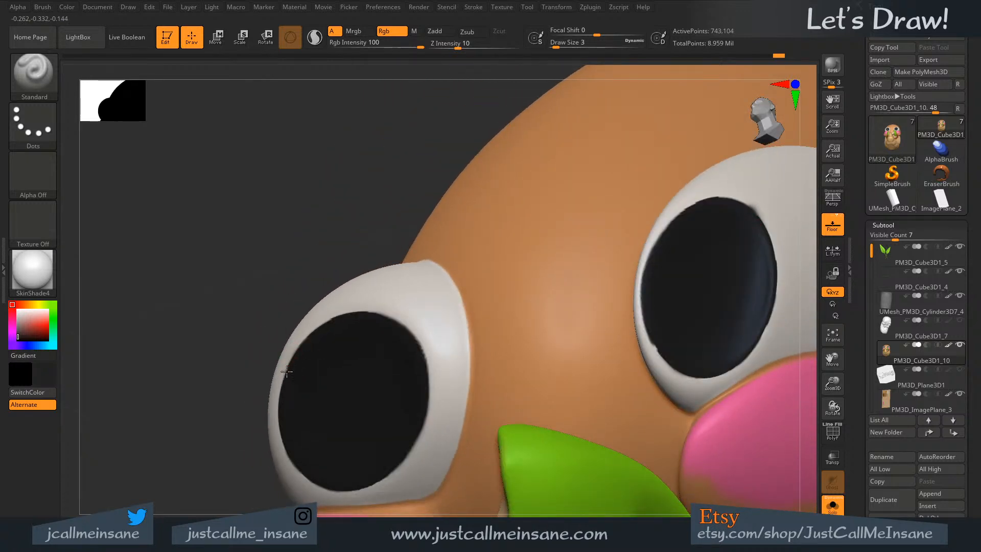
pyautogui.press('s')
pyautogui.moveTo(294, 374); pyautogui.dragTo(279, 396)
pyautogui.hotkey('ctrl', 'z')
pyautogui.moveTo(324, 361)
pyautogui.keyDown('alt'); pyautogui.mouseDown(button='right')
pyautogui.moveTo(407, 317)
pyautogui.moveTo(399, 374)
pyautogui.mouseUp(button='right'); pyautogui.keyUp('alt')
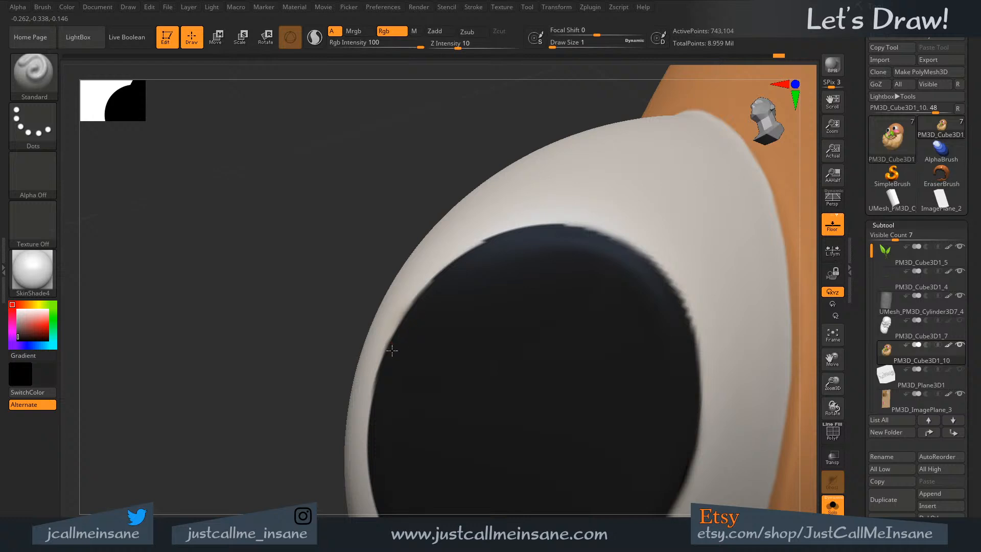
pyautogui.moveTo(439, 276); pyautogui.dragTo(501, 236)
pyautogui.moveTo(567, 338); pyautogui.dragTo(591, 335, button='right')
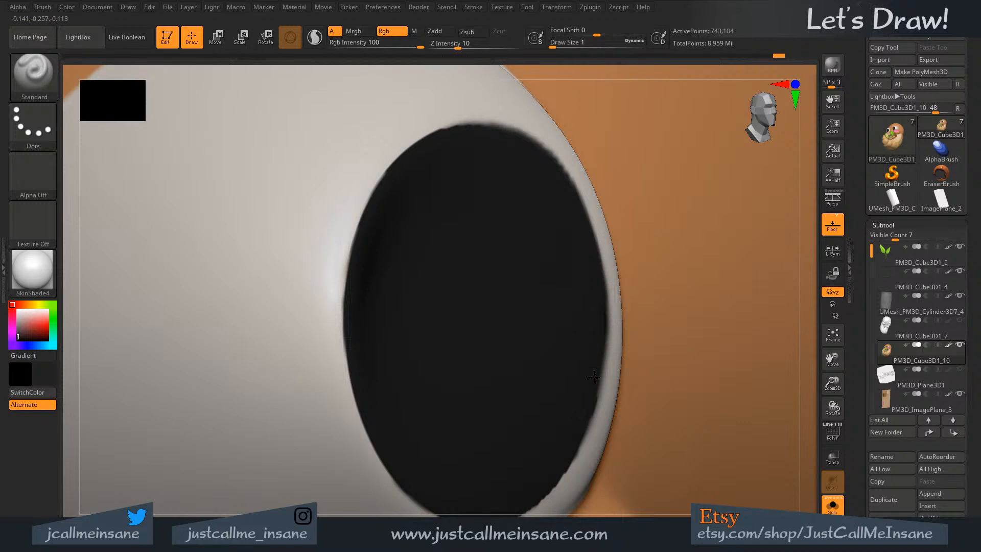
pyautogui.moveTo(593, 411); pyautogui.dragTo(563, 468)
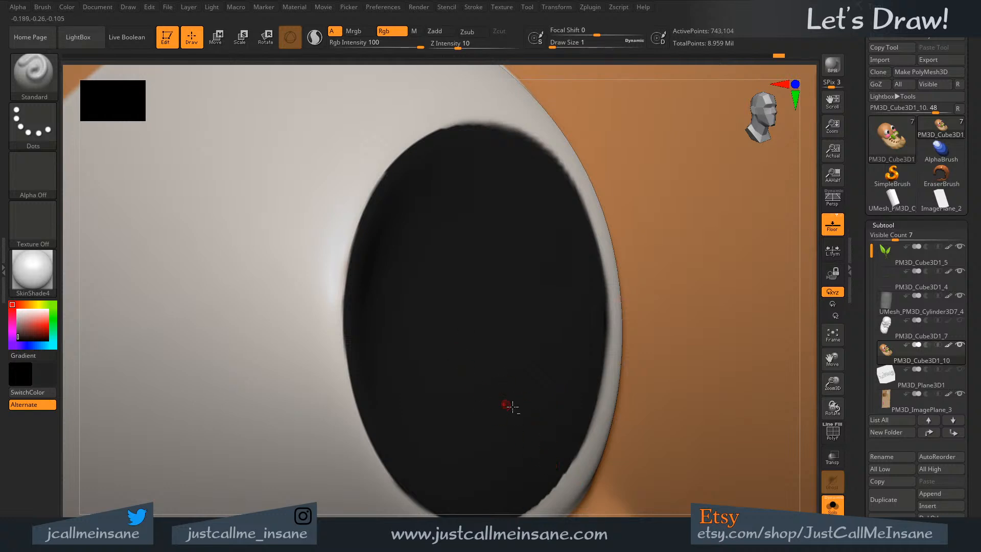
# - Smooth the upper inner edge of the opposite eye's pupil with dark grey strokes at draw size 1
pyautogui.moveTo(511, 406); pyautogui.dragTo(432, 177, button='right')
pyautogui.keyDown('shift'); pyautogui.moveTo(732, 182); pyautogui.dragTo(739, 177, button='right'); pyautogui.keyUp('shift')
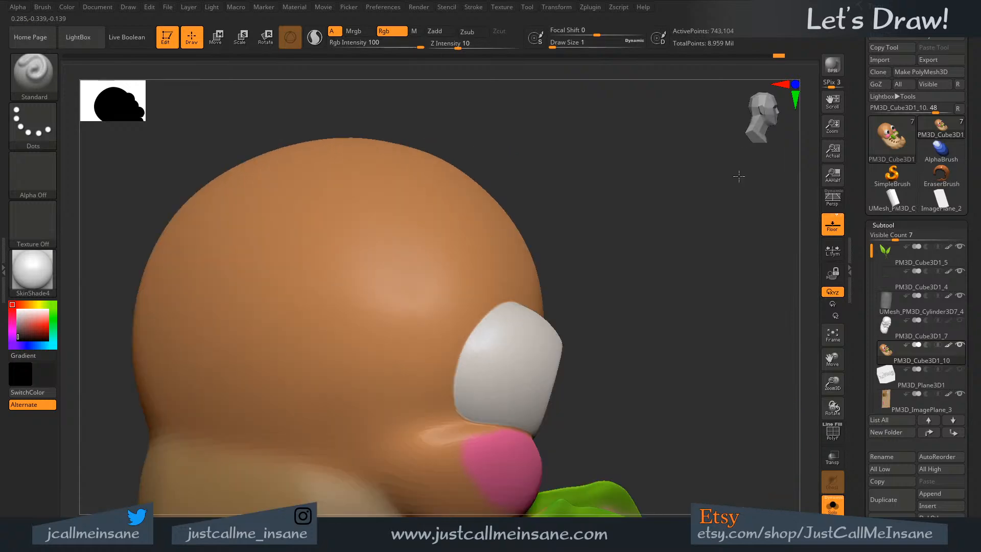
pyautogui.keyDown('alt'); pyautogui.moveTo(700, 363); pyautogui.dragTo(591, 247, button='right'); pyautogui.keyUp('alt')
pyautogui.moveTo(635, 315); pyautogui.dragTo(508, 271, button='right')
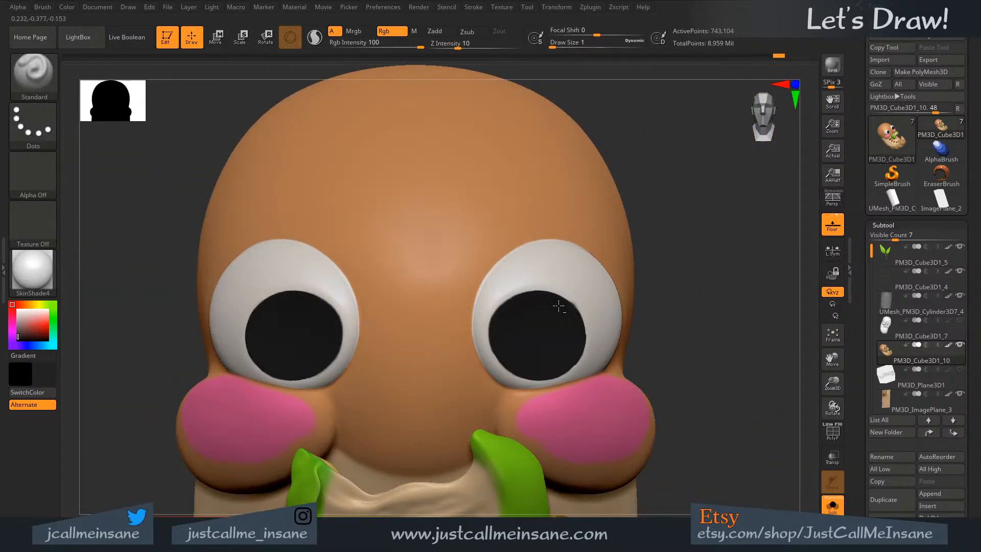
pyautogui.keyDown('ctrl'); pyautogui.moveTo(568, 376); pyautogui.dragTo(560, 285, button='right'); pyautogui.keyUp('ctrl')
pyautogui.keyDown('alt'); pyautogui.moveTo(672, 400); pyautogui.dragTo(687, 455, button='right'); pyautogui.keyUp('alt')
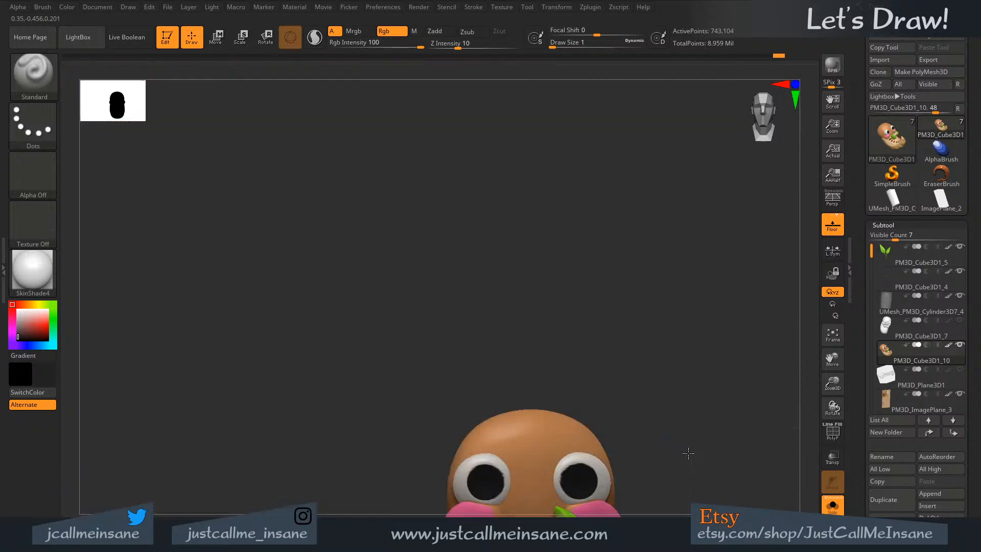
pyautogui.moveTo(561, 450)
pyautogui.keyDown('alt'); pyautogui.mouseDown(button='right')
pyautogui.moveTo(531, 382)
pyautogui.moveTo(506, 267)
pyautogui.moveTo(546, 375)
pyautogui.moveTo(556, 390)
pyautogui.moveTo(554, 339)
pyautogui.moveTo(569, 377)
pyautogui.moveTo(567, 441)
pyautogui.mouseUp(button='right'); pyautogui.keyUp('alt')
pyautogui.moveTo(464, 380); pyautogui.dragTo(525, 322)
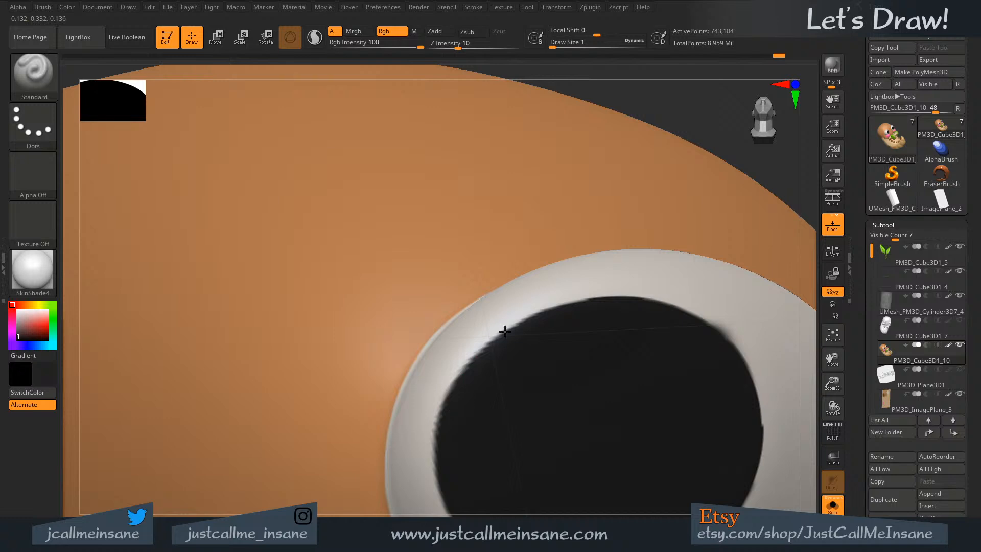
pyautogui.moveTo(505, 331); pyautogui.dragTo(536, 313)
pyautogui.moveTo(480, 353); pyautogui.dragTo(541, 312)
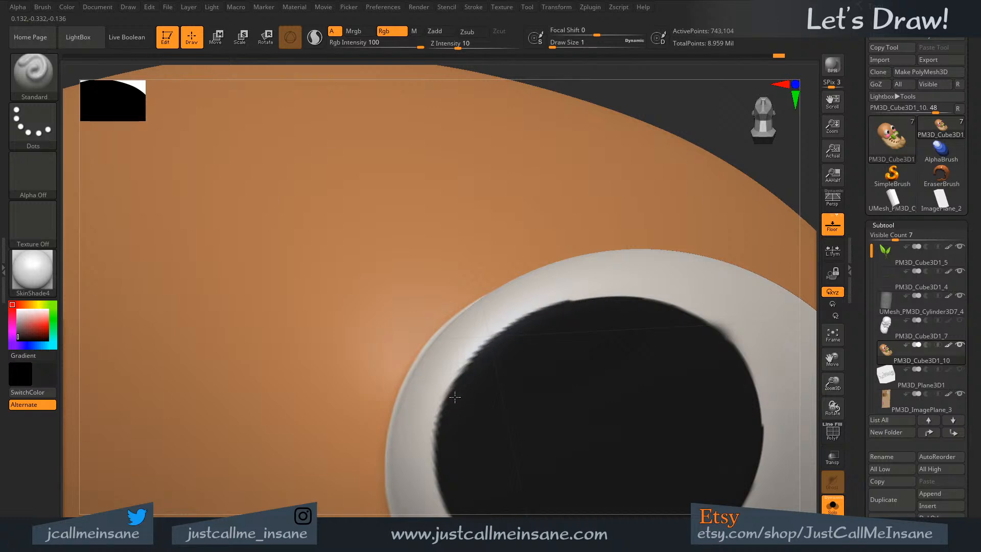
# - Clean up the upper rim of the same pupil, sampling the eye's off-white and the pupil's near-black as paint colours
pyautogui.moveTo(601, 323); pyautogui.dragTo(629, 354, button='right')
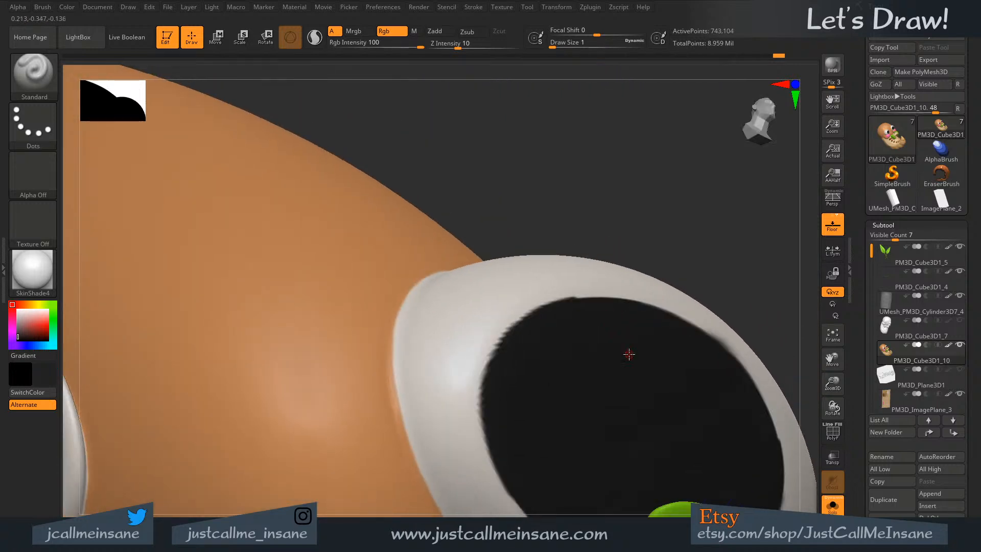
pyautogui.moveTo(571, 300); pyautogui.dragTo(599, 302)
pyautogui.press('c')
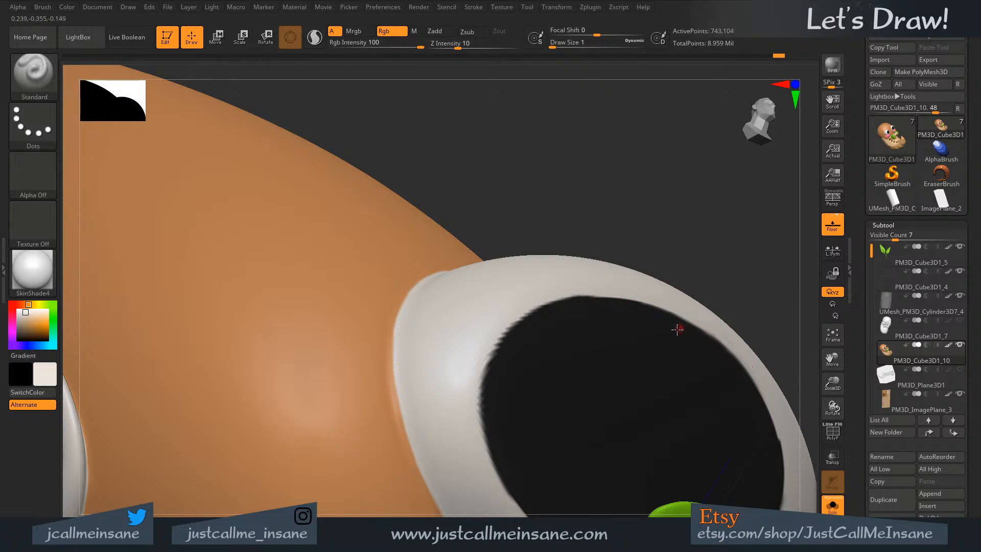
pyautogui.moveTo(654, 355); pyautogui.dragTo(612, 383, button='right')
pyautogui.press('c')
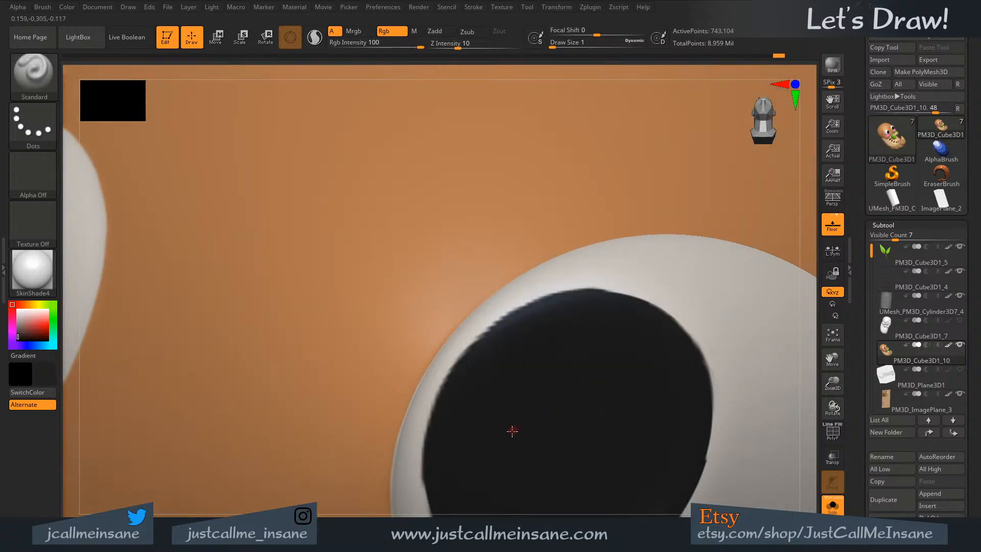
pyautogui.moveTo(512, 430); pyautogui.dragTo(565, 432, button='right')
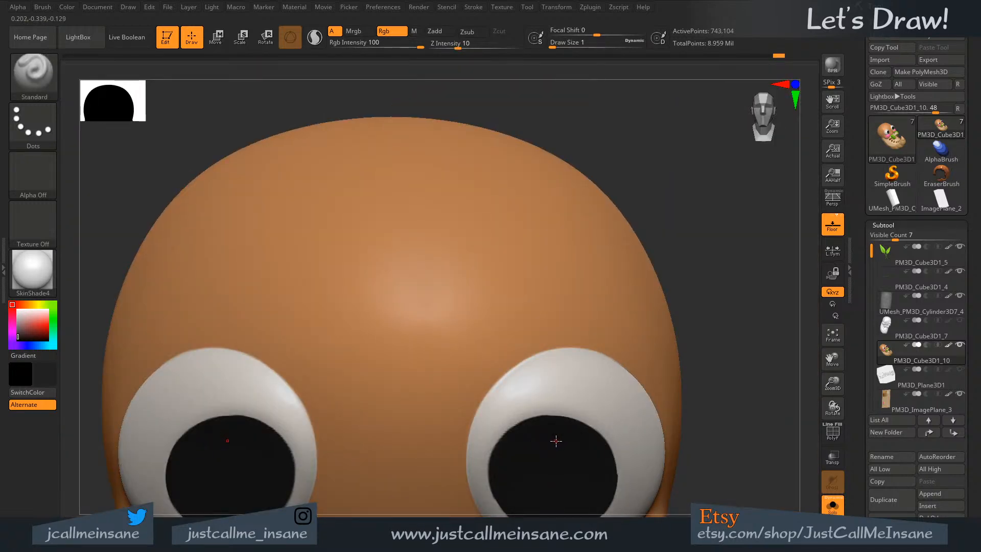
pyautogui.moveTo(554, 437)
pyautogui.mouseDown(button='right')
pyautogui.moveTo(552, 401)
pyautogui.moveTo(563, 401)
pyautogui.moveTo(554, 363)
pyautogui.moveTo(563, 400)
pyautogui.mouseUp(button='right')
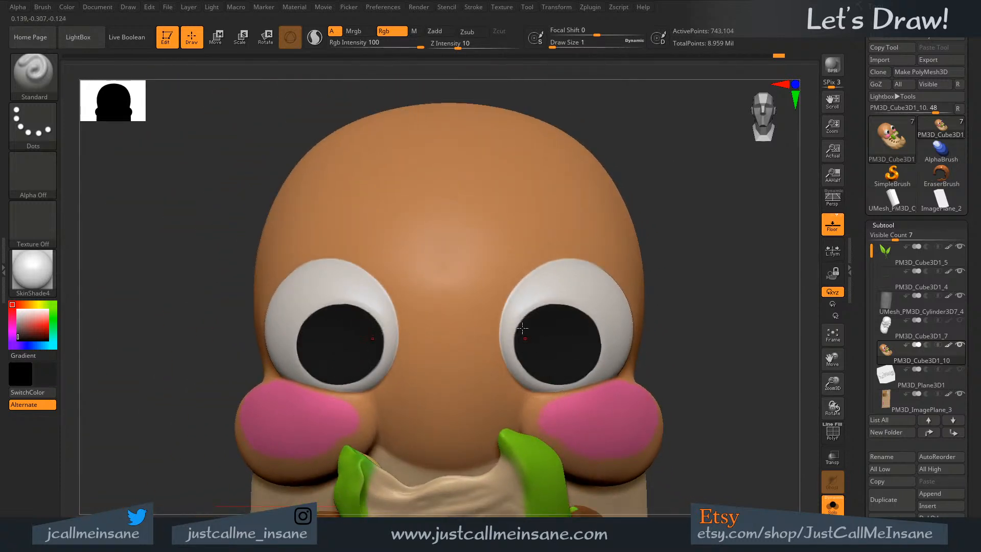
pyautogui.keyDown('alt'); pyautogui.moveTo(522, 329); pyautogui.dragTo(553, 466, button='right'); pyautogui.keyUp('alt')
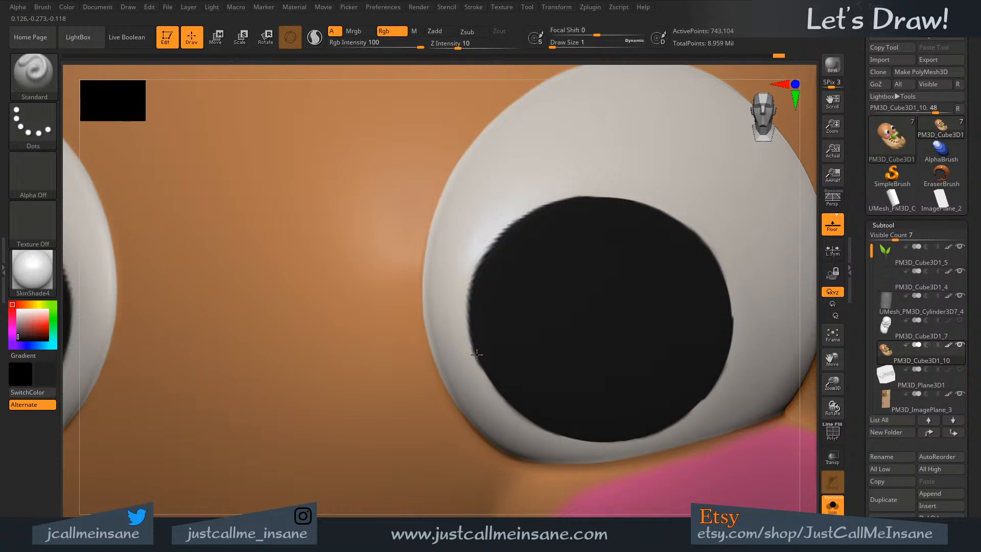
pyautogui.keyDown('ctrl'); pyautogui.moveTo(565, 379); pyautogui.dragTo(604, 302, button='right'); pyautogui.keyUp('ctrl')
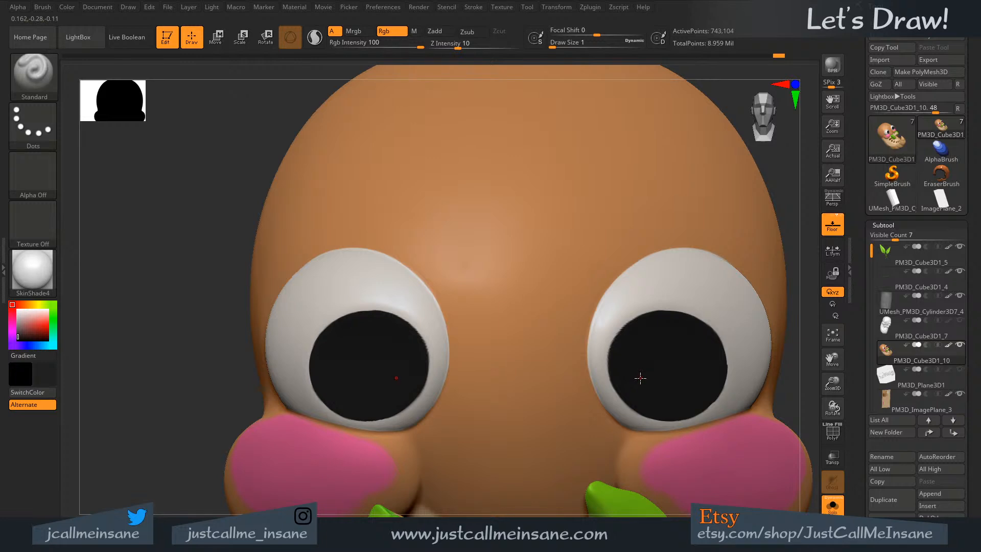
# - Set the main paint colour to pure white and the draw size to 13
pyautogui.keyDown('alt'); pyautogui.moveTo(515, 383); pyautogui.dragTo(407, 400, button='right'); pyautogui.keyUp('alt')
pyautogui.keyDown('ctrl'); pyautogui.moveTo(531, 266); pyautogui.dragTo(526, 383, button='right'); pyautogui.keyUp('ctrl')
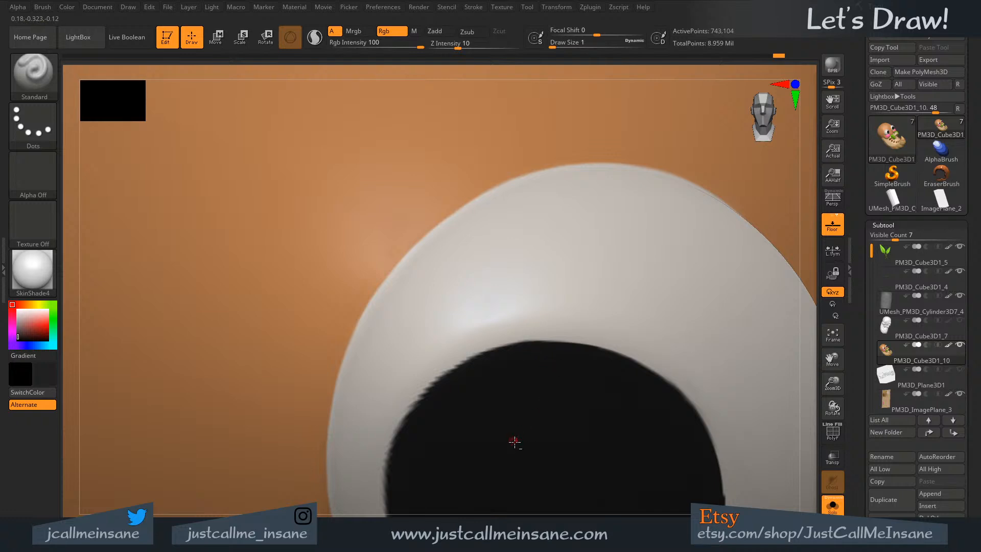
pyautogui.keyDown('ctrl'); pyautogui.moveTo(515, 441); pyautogui.dragTo(516, 302, button='right'); pyautogui.keyUp('ctrl')
pyautogui.keyDown('alt'); pyautogui.moveTo(514, 464); pyautogui.dragTo(538, 341, button='right'); pyautogui.keyUp('alt')
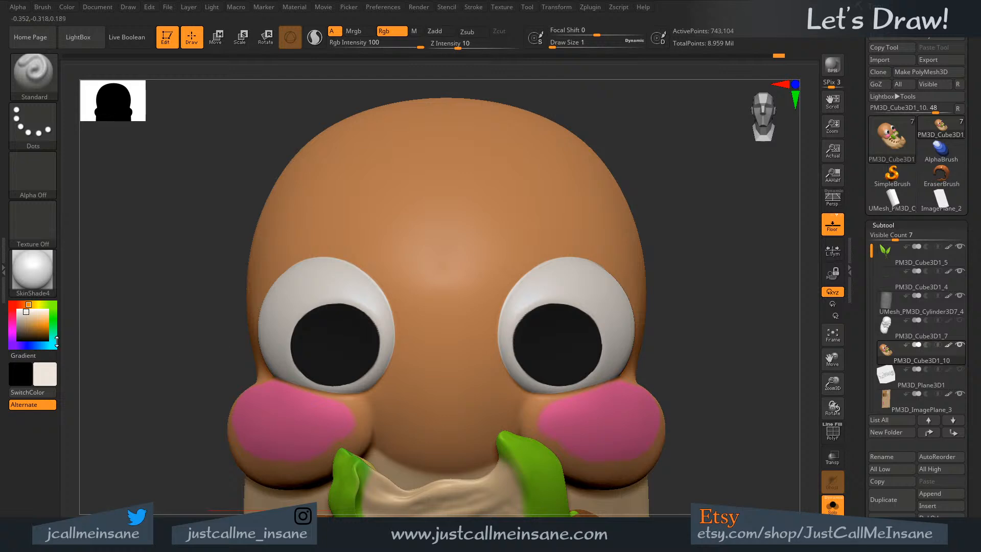
pyautogui.click(56, 375)
pyautogui.moveTo(86, 305)
pyautogui.mouseDown()
pyautogui.moveTo(165, 306)
pyautogui.moveTo(22, 295)
pyautogui.moveTo(28, 288)
pyautogui.mouseUp()
pyautogui.click(20, 289)
pyautogui.click(44, 374)
pyautogui.click(25, 287)
pyautogui.press('s')
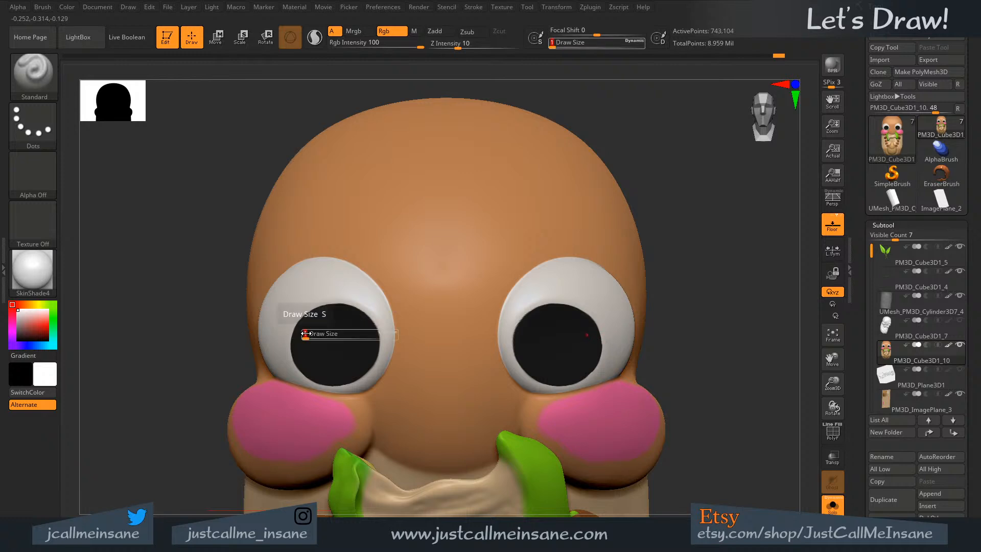
pyautogui.moveTo(311, 331); pyautogui.dragTo(316, 333)
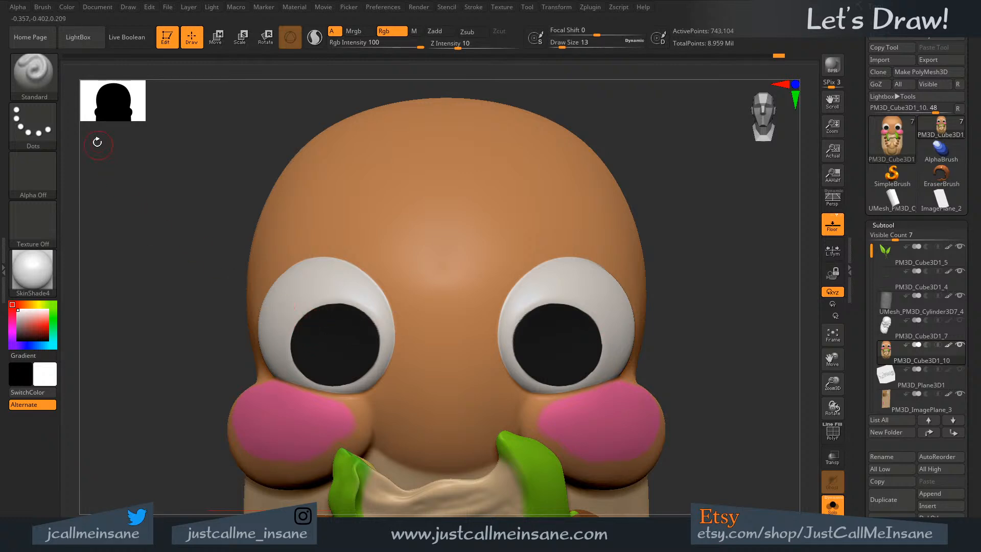
pyautogui.click(45, 129)
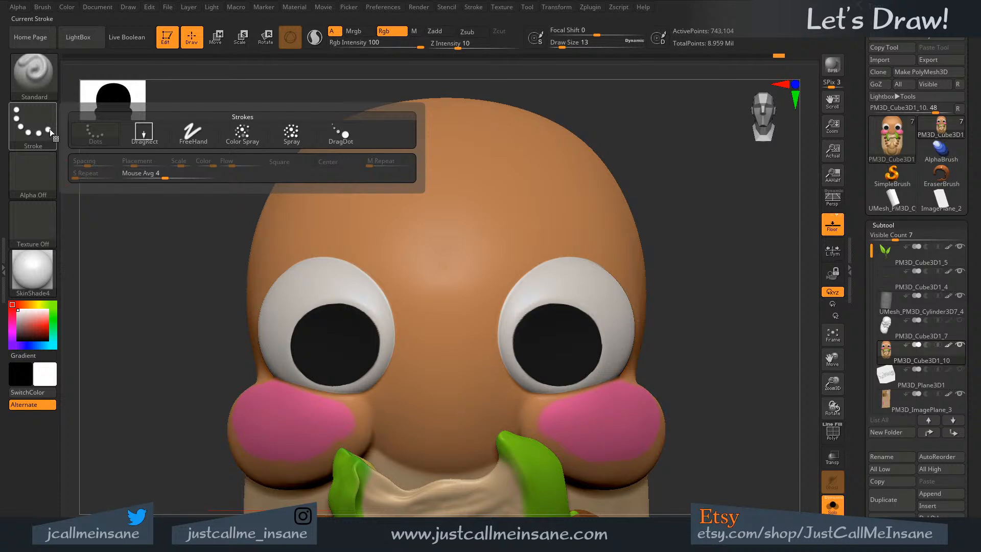
pyautogui.click(141, 127)
pyautogui.click(44, 178)
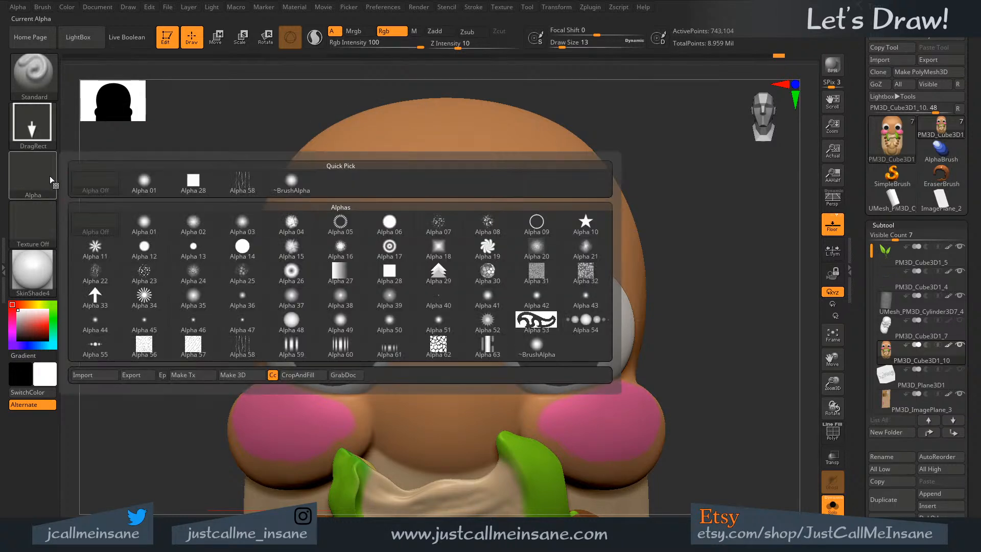
pyautogui.click(33, 123)
pyautogui.click(92, 130)
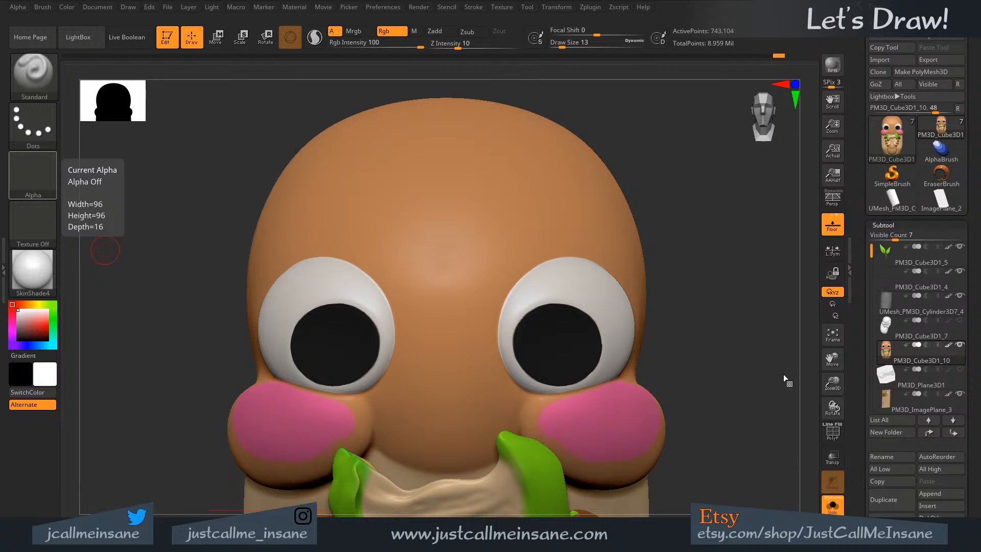
# - Touch up the pupil's outer edge in the sampled dark grey at draw size 2
pyautogui.moveTo(783, 374); pyautogui.dragTo(766, 357)
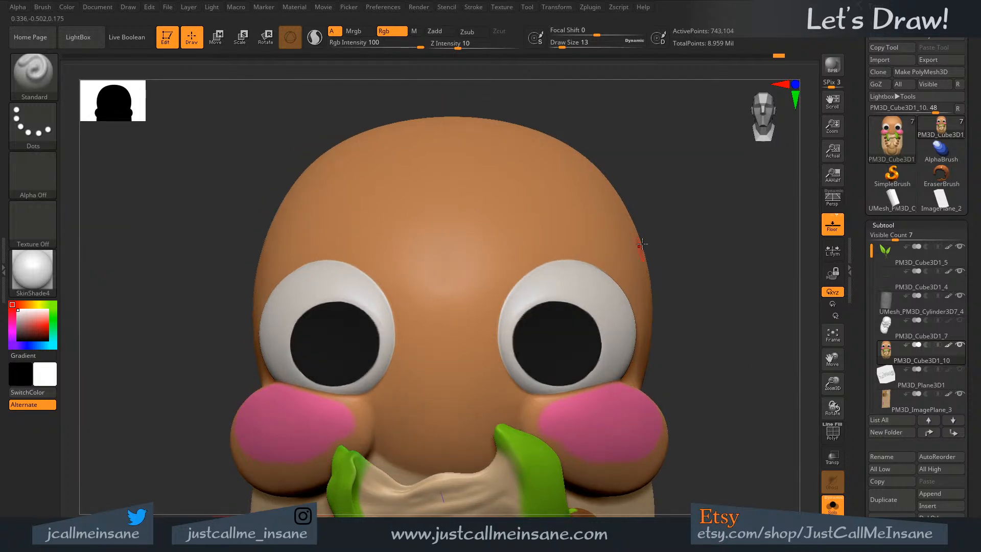
pyautogui.press('s')
pyautogui.moveTo(721, 245); pyautogui.dragTo(716, 247)
pyautogui.moveTo(659, 316)
pyautogui.mouseDown()
pyautogui.moveTo(613, 266)
pyautogui.moveTo(572, 342)
pyautogui.moveTo(475, 315)
pyautogui.moveTo(497, 315)
pyautogui.mouseUp()
pyautogui.moveTo(497, 315); pyautogui.dragTo(480, 299, button='right')
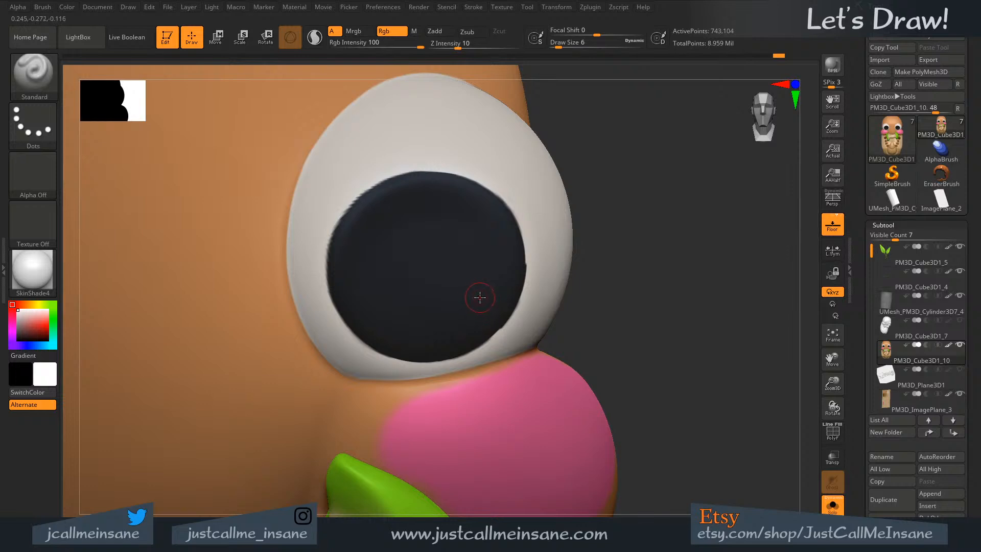
pyautogui.press('c')
pyautogui.press('s')
pyautogui.moveTo(479, 294); pyautogui.dragTo(476, 295)
pyautogui.press('s')
pyautogui.moveTo(509, 266)
pyautogui.mouseDown()
pyautogui.moveTo(525, 259)
pyautogui.moveTo(523, 245)
pyautogui.moveTo(523, 259)
pyautogui.mouseUp()
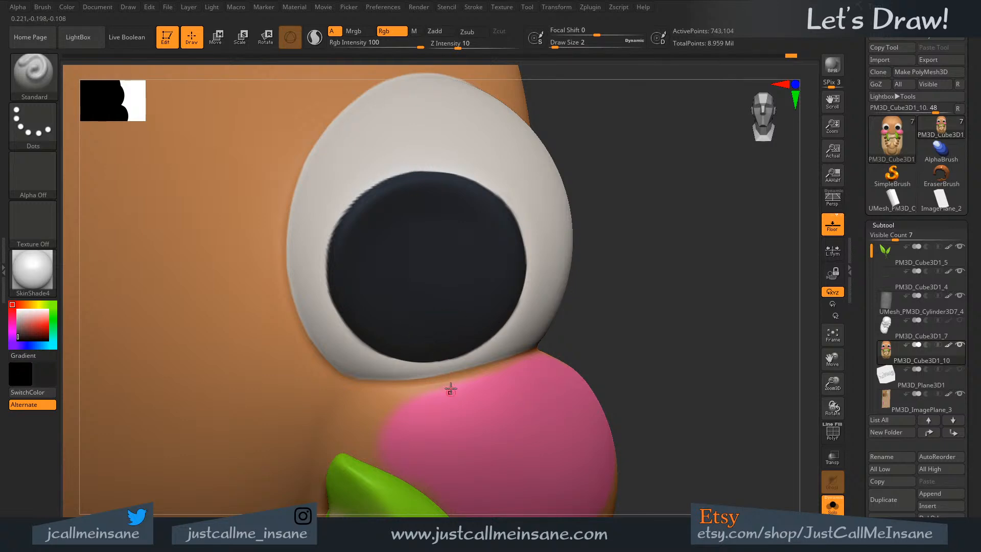
# - Try a pure white paint stroke on the opposite eye at draw size 7, and undo it
pyautogui.keyDown('alt'); pyautogui.moveTo(450, 388); pyautogui.dragTo(435, 266, button='right'); pyautogui.keyUp('alt')
pyautogui.keyDown('shift'); pyautogui.moveTo(447, 365); pyautogui.dragTo(433, 370, button='right'); pyautogui.keyUp('shift')
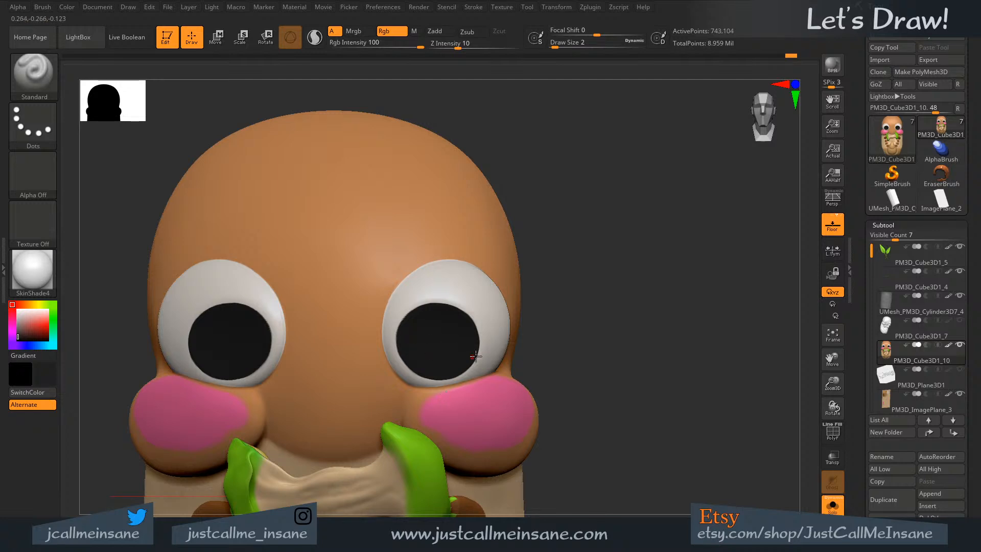
pyautogui.keyDown('alt'); pyautogui.moveTo(492, 347); pyautogui.dragTo(558, 322, button='right'); pyautogui.keyUp('alt')
pyautogui.moveTo(407, 292); pyautogui.dragTo(427, 400, button='right')
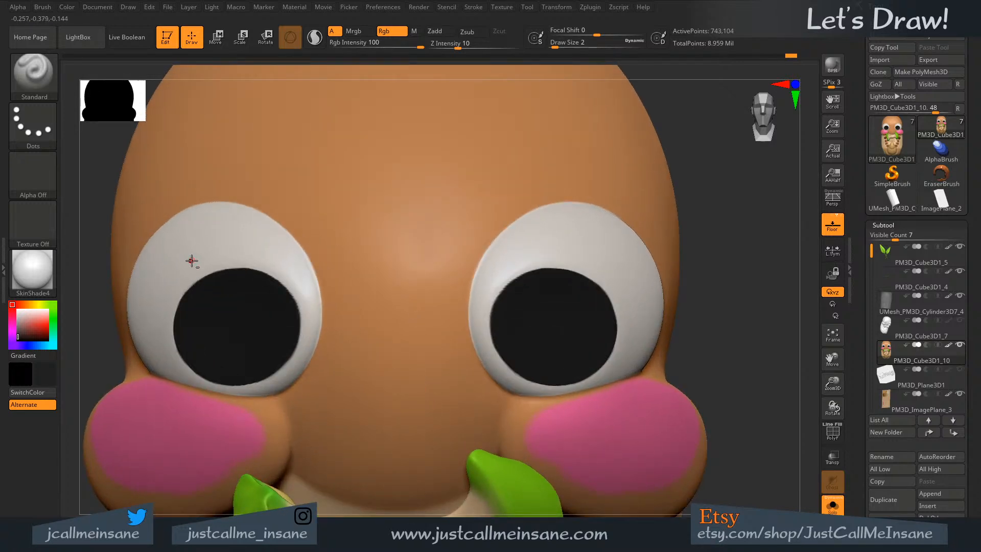
pyautogui.press('c')
pyautogui.click(46, 372)
pyautogui.click(29, 290)
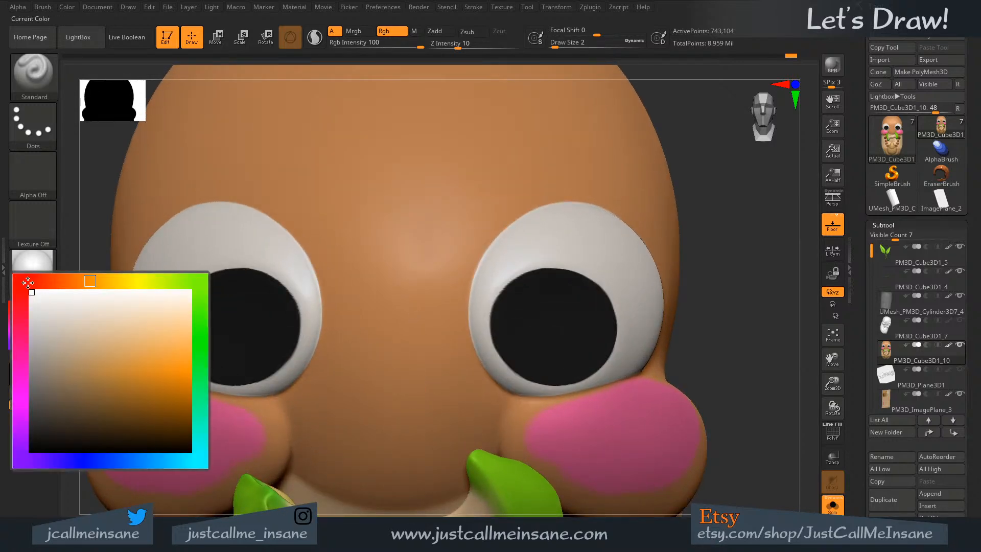
pyautogui.press('s')
pyautogui.moveTo(184, 312)
pyautogui.mouseDown()
pyautogui.moveTo(198, 297)
pyautogui.moveTo(181, 298)
pyautogui.moveTo(193, 297)
pyautogui.mouseUp()
pyautogui.hotkey('ctrl', 'z')
pyautogui.press('s')
pyautogui.moveTo(261, 348)
pyautogui.keyDown('ctrl'); pyautogui.mouseDown(button='right')
pyautogui.moveTo(293, 290)
pyautogui.moveTo(278, 240)
pyautogui.moveTo(281, 314)
pyautogui.moveTo(302, 388)
pyautogui.moveTo(263, 317)
pyautogui.mouseUp(button='right'); pyautogui.keyUp('ctrl')
pyautogui.hotkey('ctrl', 'z')
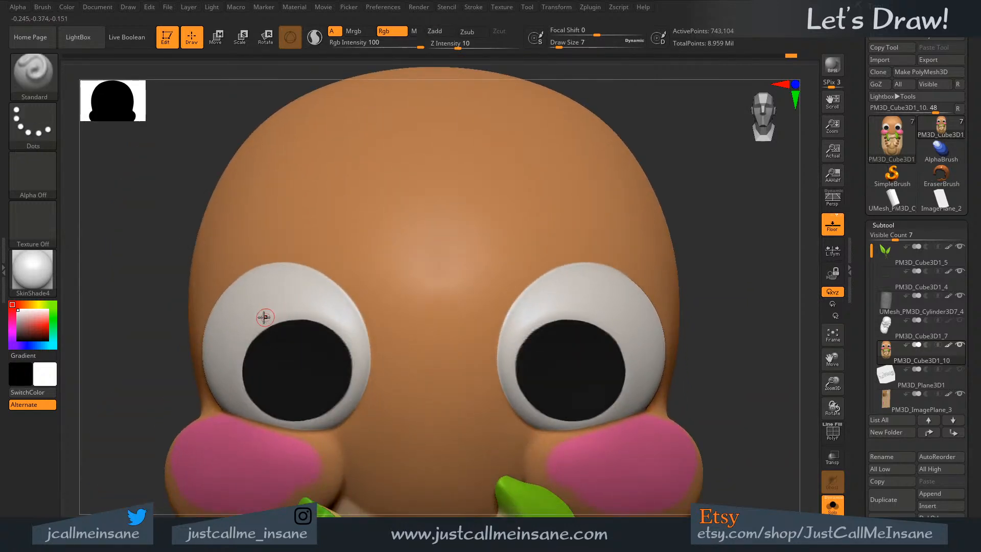
# - Paint a very dark red spot in the centre of one pupil at draw size 7
pyautogui.click(49, 375)
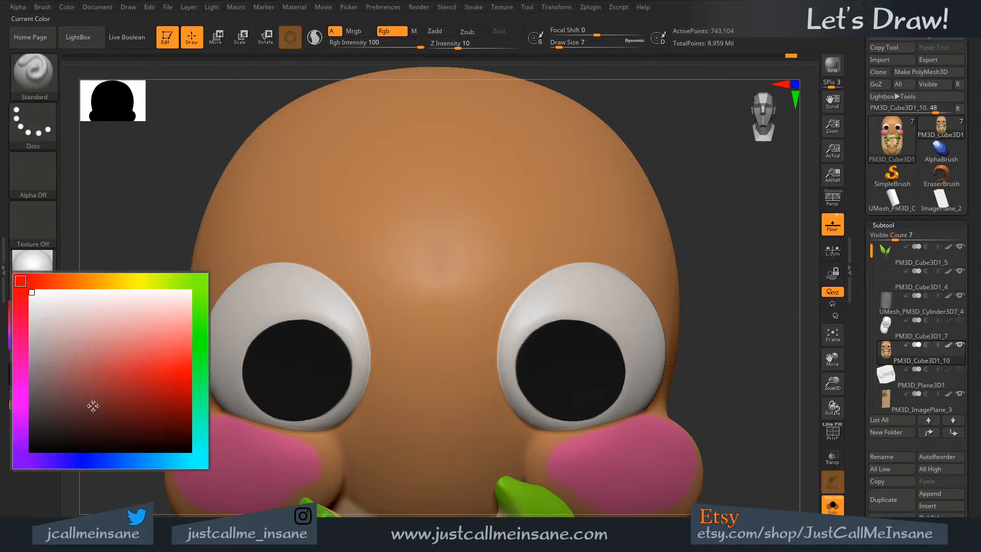
pyautogui.click(160, 438)
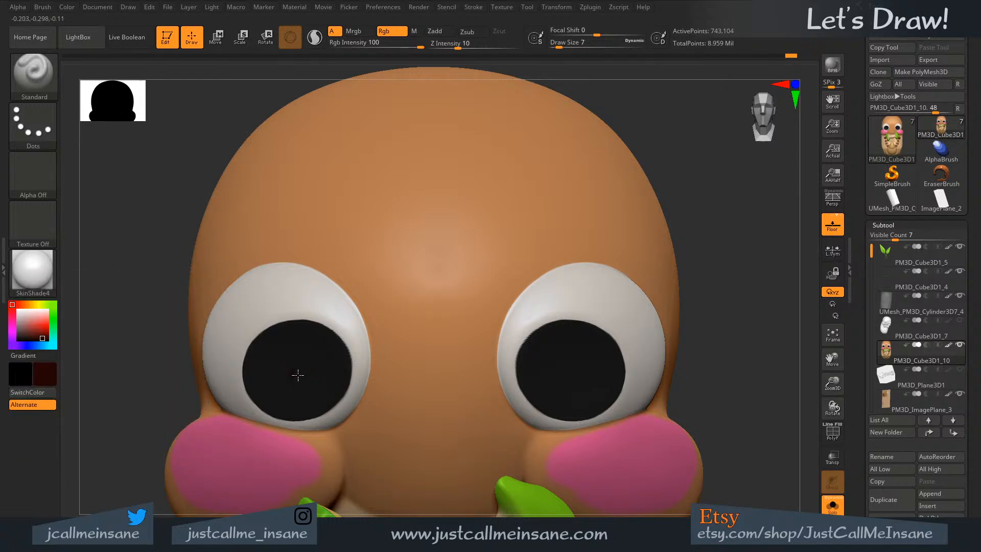
pyautogui.click(45, 376)
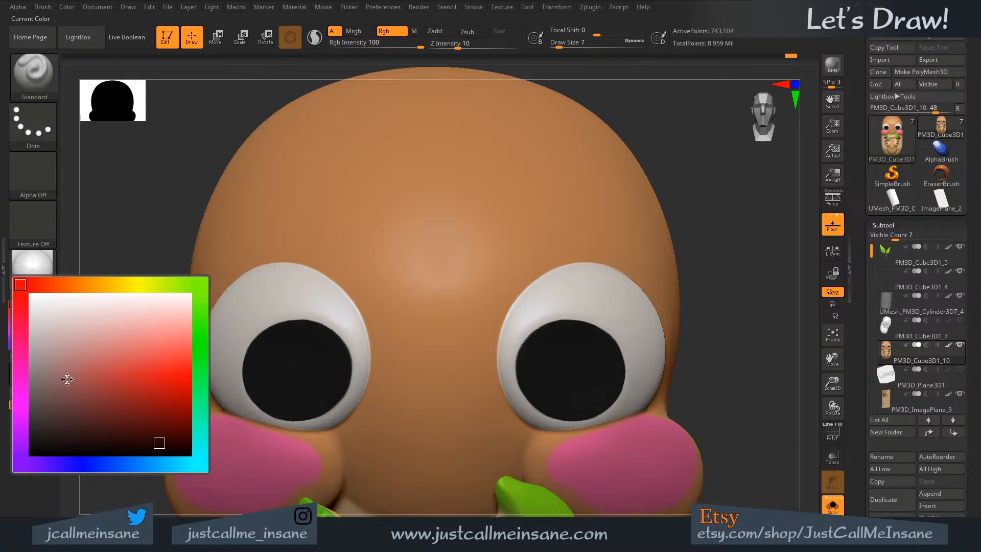
pyautogui.click(158, 447)
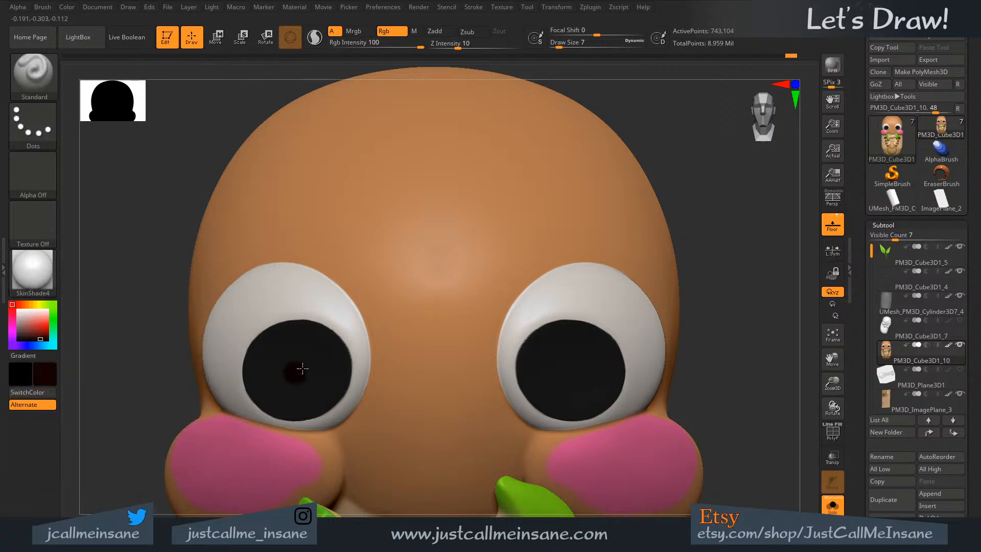
pyautogui.moveTo(303, 369)
pyautogui.mouseDown()
pyautogui.moveTo(286, 368)
pyautogui.moveTo(302, 374)
pyautogui.moveTo(287, 368)
pyautogui.moveTo(299, 359)
pyautogui.moveTo(292, 381)
pyautogui.moveTo(306, 356)
pyautogui.moveTo(278, 364)
pyautogui.moveTo(285, 382)
pyautogui.mouseUp()
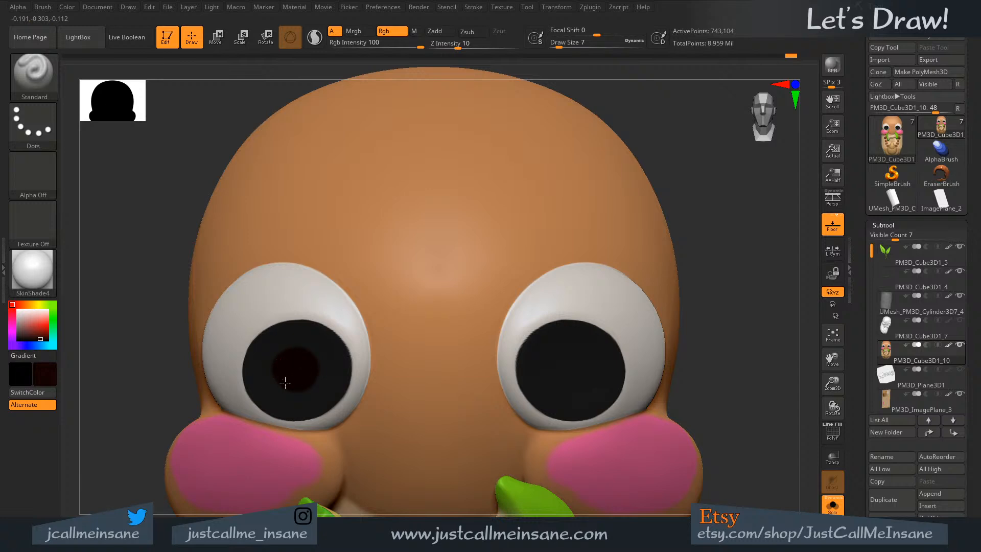
pyautogui.press('shift')
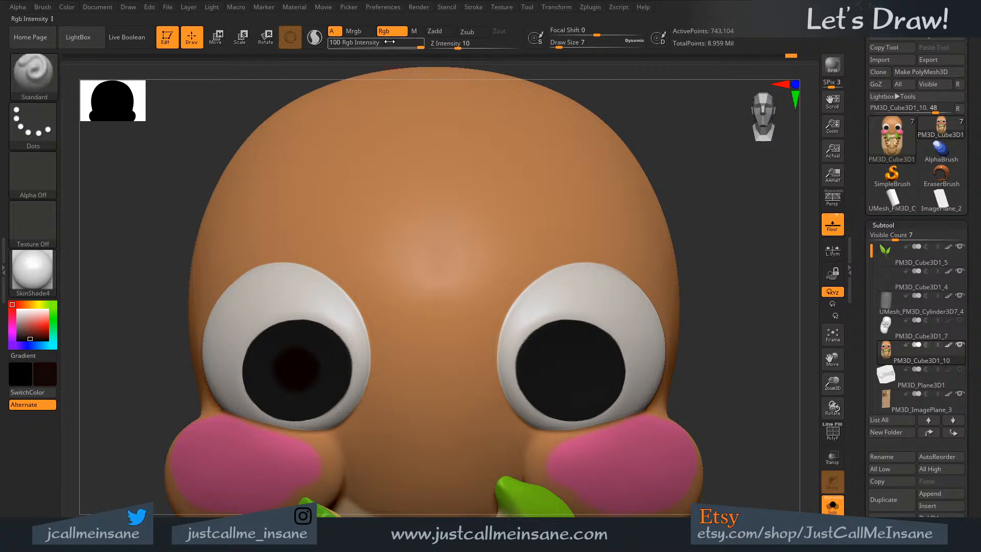
# - Set the RGB intensity to 19 and the draw size to 13, and spread the dark red softly across the pupil
pyautogui.click(370, 43)
pyautogui.press('s')
pyautogui.moveTo(300, 356); pyautogui.dragTo(306, 351)
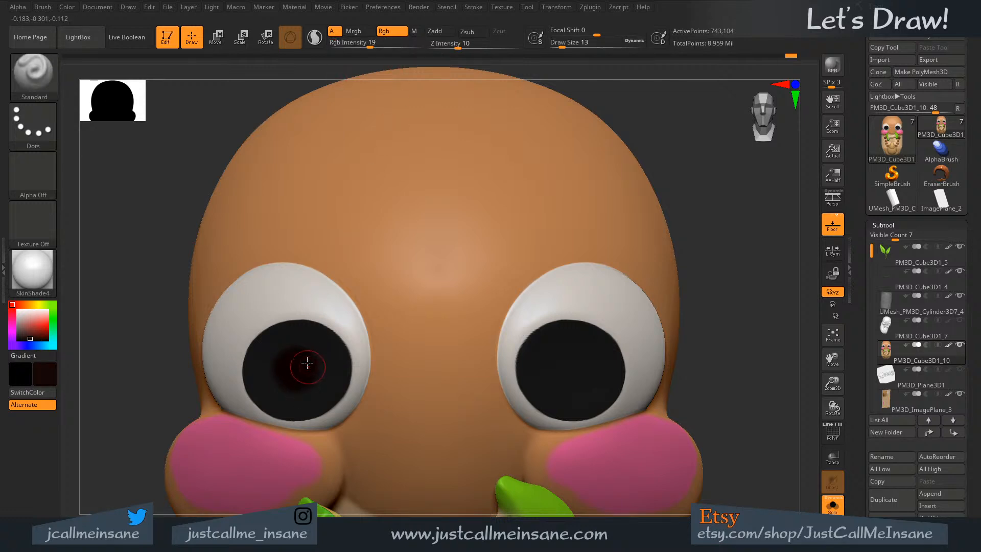
pyautogui.moveTo(306, 363); pyautogui.dragTo(309, 351, button='right')
pyautogui.moveTo(309, 351)
pyautogui.mouseDown()
pyautogui.moveTo(305, 389)
pyautogui.moveTo(276, 382)
pyautogui.moveTo(302, 351)
pyautogui.moveTo(327, 370)
pyautogui.moveTo(272, 380)
pyautogui.moveTo(314, 399)
pyautogui.moveTo(287, 332)
pyautogui.moveTo(272, 350)
pyautogui.moveTo(290, 341)
pyautogui.moveTo(321, 381)
pyautogui.moveTo(325, 362)
pyautogui.moveTo(272, 345)
pyautogui.moveTo(286, 395)
pyautogui.moveTo(311, 391)
pyautogui.moveTo(314, 373)
pyautogui.moveTo(325, 379)
pyautogui.mouseUp()
# - Paint over the dark red centre with the dark grey sampled from the pupil
pyautogui.press('c')
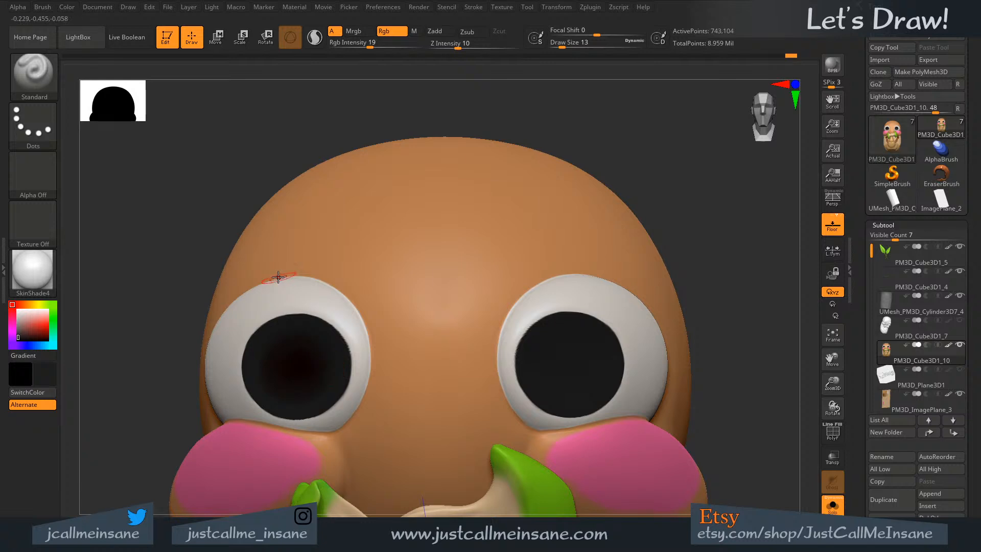
pyautogui.press('space')
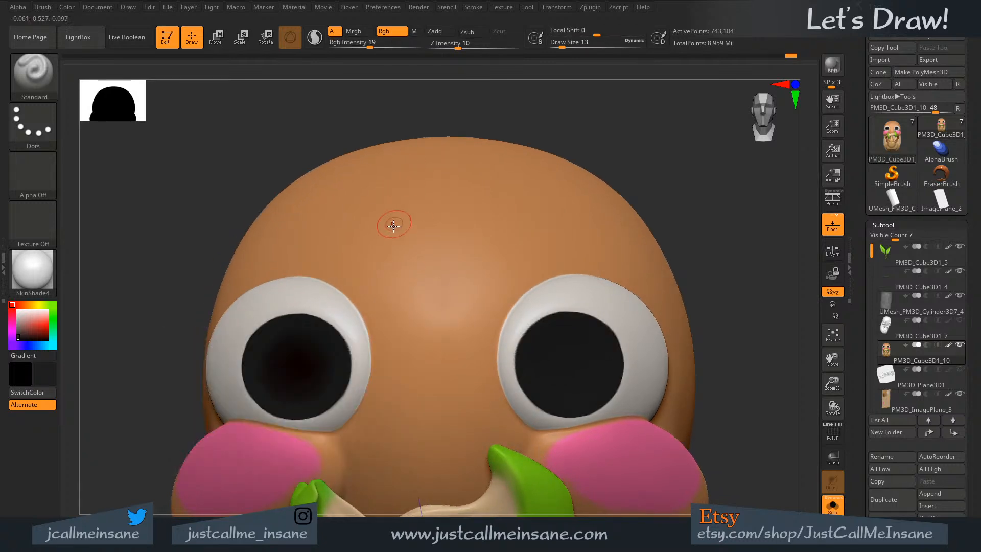
pyautogui.moveTo(328, 359); pyautogui.dragTo(337, 359, button='right')
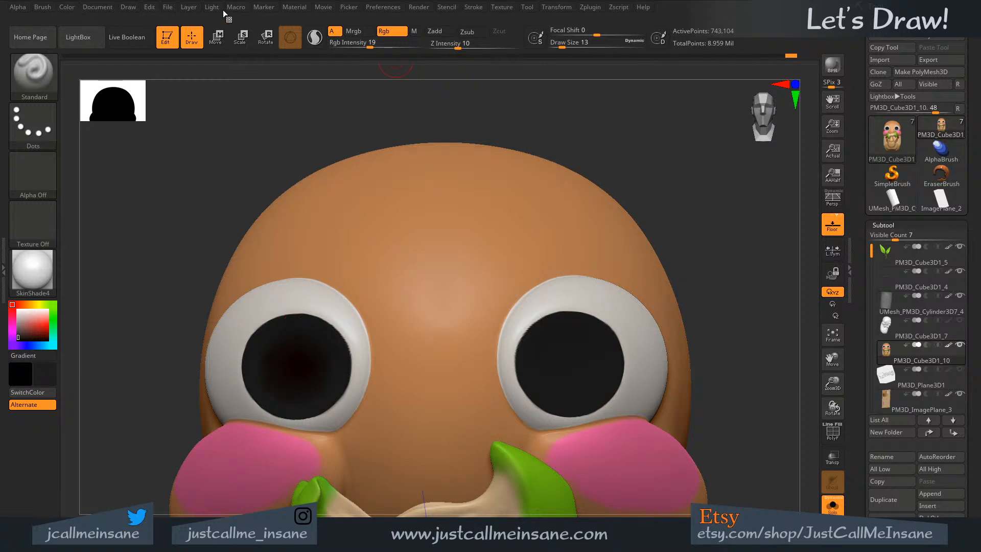
pyautogui.moveTo(492, 108); pyautogui.dragTo(496, 110)
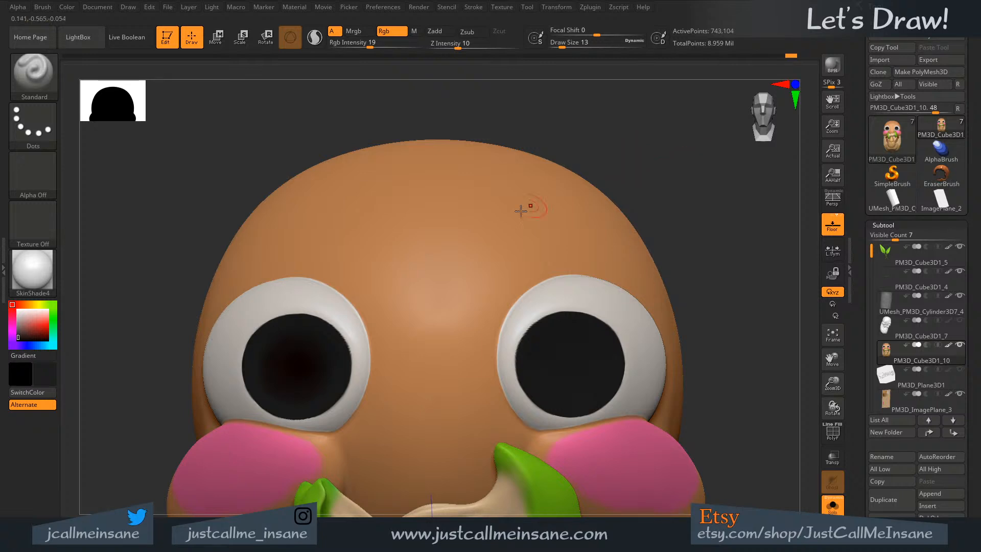
pyautogui.moveTo(285, 332); pyautogui.dragTo(286, 340, button='right')
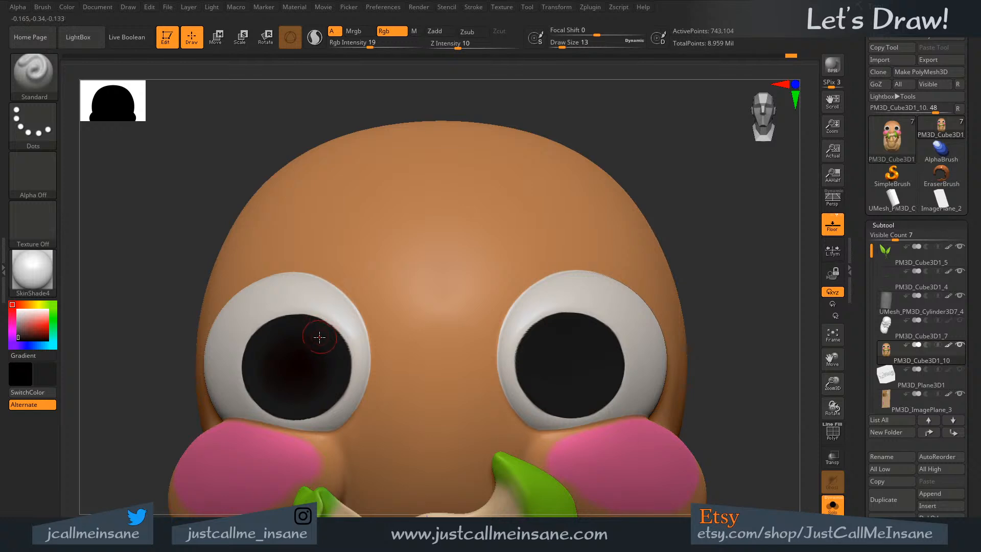
pyautogui.moveTo(318, 348); pyautogui.dragTo(315, 349)
pyautogui.moveTo(289, 339)
pyautogui.mouseDown()
pyautogui.moveTo(306, 363)
pyautogui.moveTo(342, 357)
pyautogui.moveTo(287, 342)
pyautogui.moveTo(292, 395)
pyautogui.moveTo(308, 394)
pyautogui.moveTo(300, 339)
pyautogui.moveTo(327, 365)
pyautogui.mouseUp()
pyautogui.moveTo(332, 337); pyautogui.dragTo(317, 370, button='right')
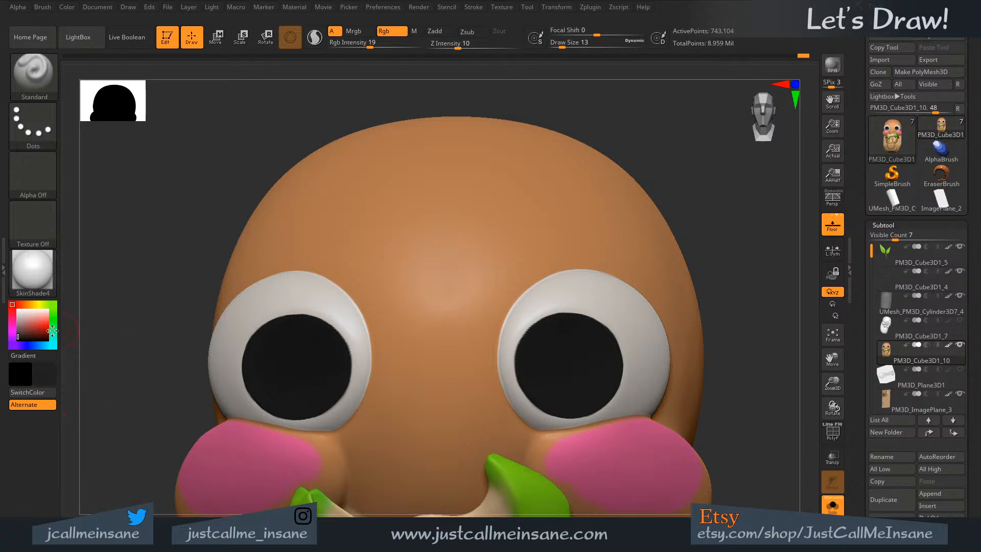
# - Pick a darker saturated red and paint a soft spot in the centre of both pupils at RGB intensity 19
pyautogui.click(51, 376)
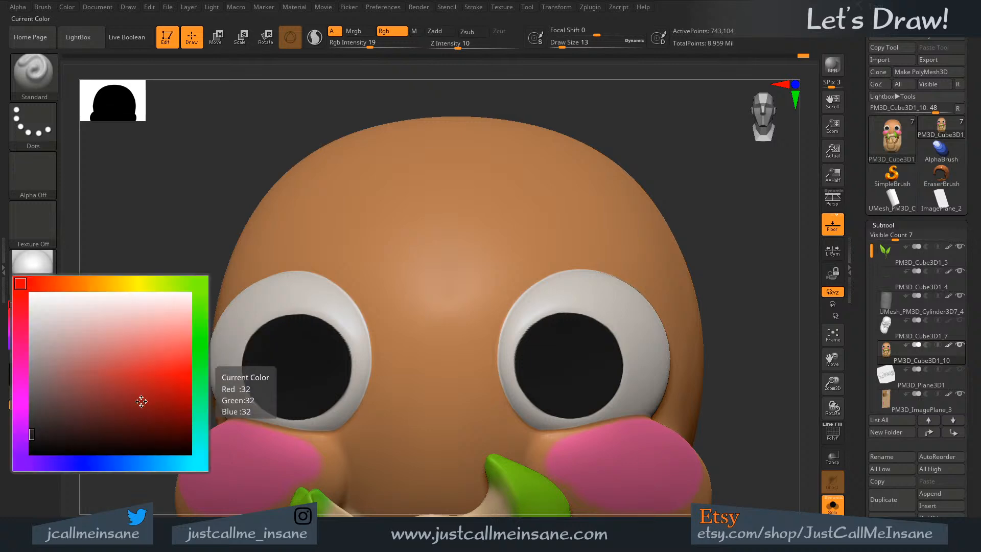
pyautogui.click(182, 442)
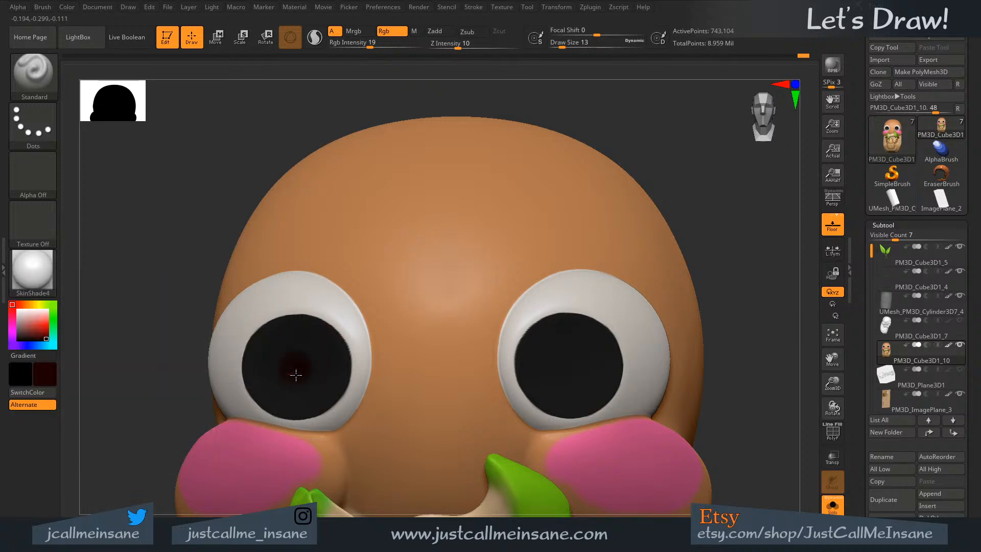
pyautogui.moveTo(296, 374)
pyautogui.mouseDown()
pyautogui.moveTo(309, 357)
pyautogui.moveTo(306, 372)
pyautogui.moveTo(292, 364)
pyautogui.mouseUp()
pyautogui.hotkey('ctrl', 'z')
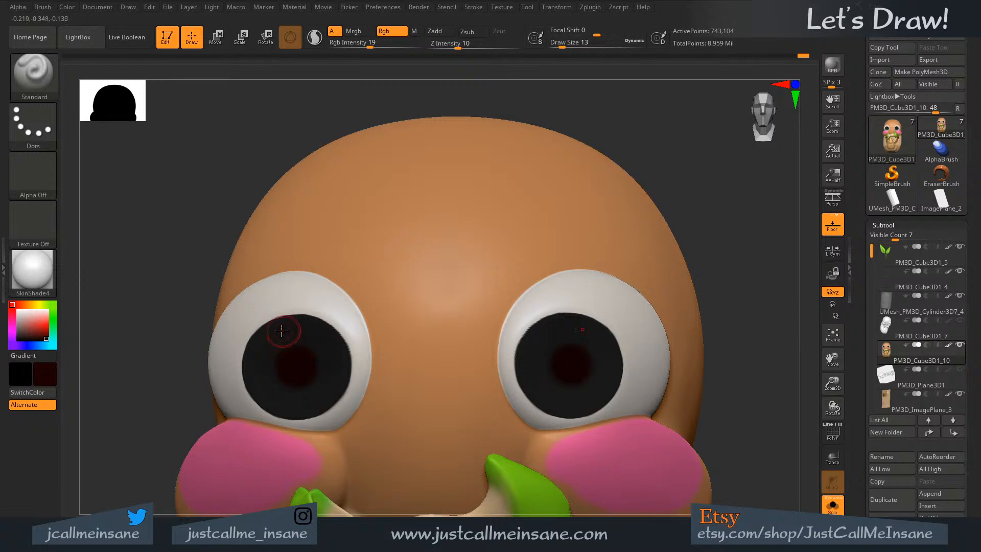
pyautogui.moveTo(301, 394)
pyautogui.mouseDown(button='right')
pyautogui.moveTo(305, 403)
pyautogui.moveTo(300, 385)
pyautogui.mouseUp(button='right')
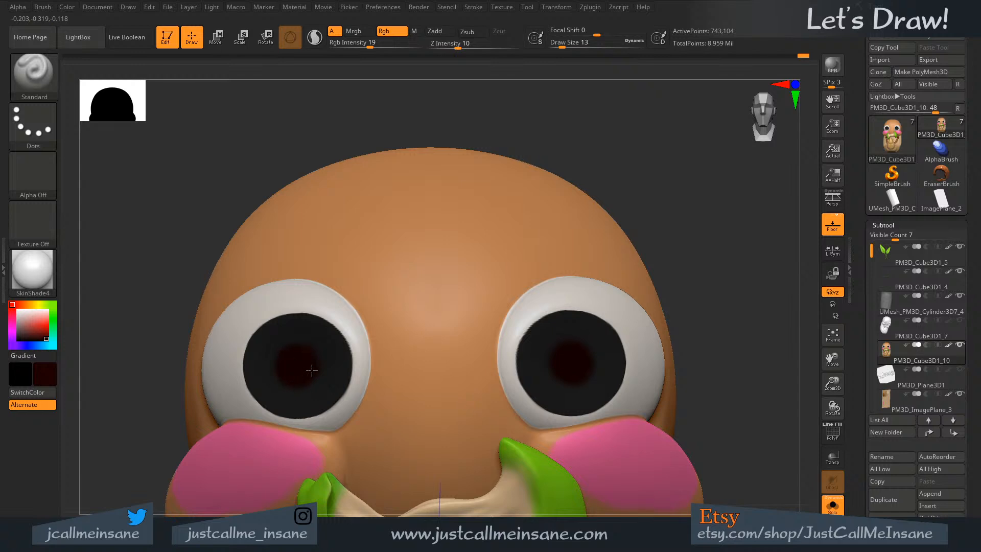
# - Soften the dark red centres of both pupils by painting over them with darker tones sampled from within the pupils
pyautogui.press('c')
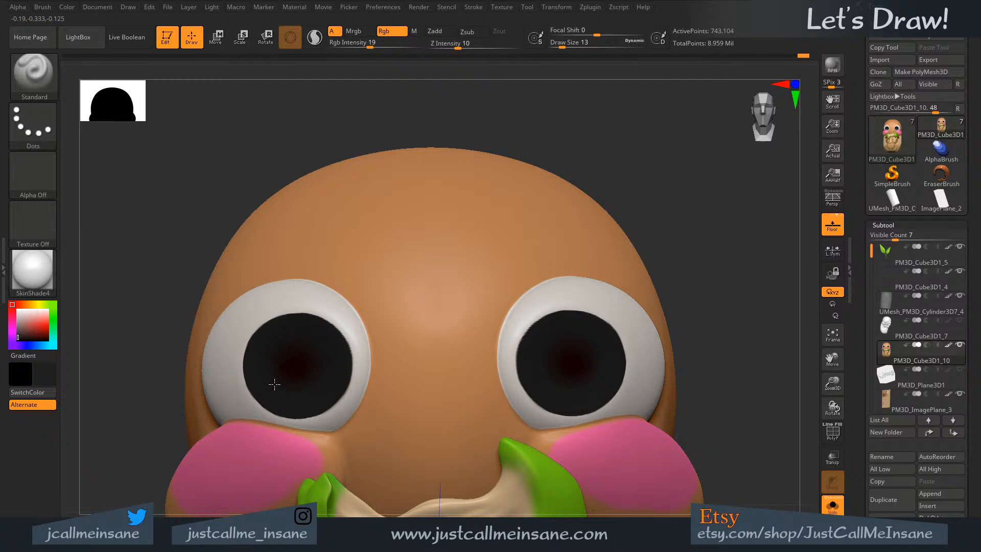
pyautogui.press('c')
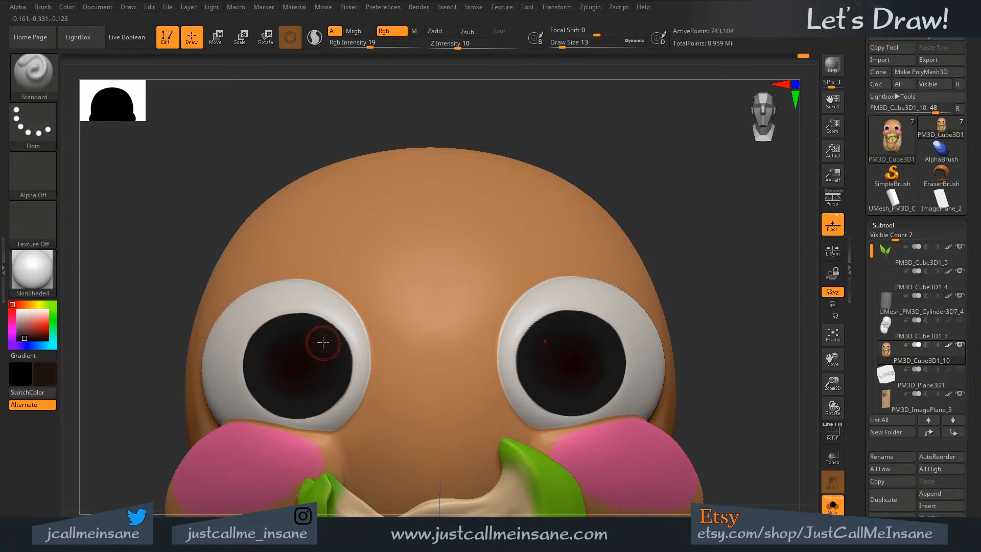
pyautogui.press('c')
# - Set the secondary colour to near-black, swap the colours, and paint a black centre in both pupils using black as the main colour
pyautogui.click(22, 372)
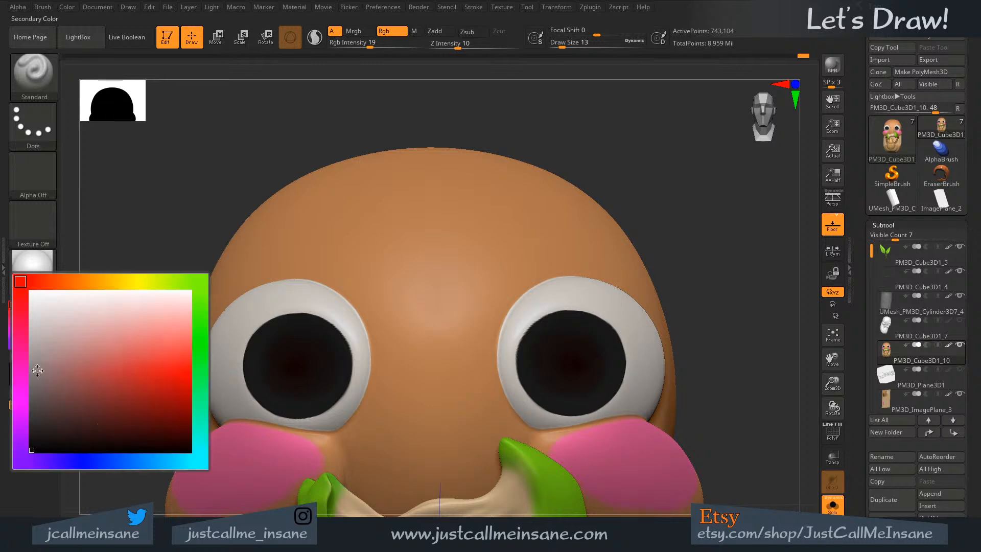
pyautogui.click(36, 444)
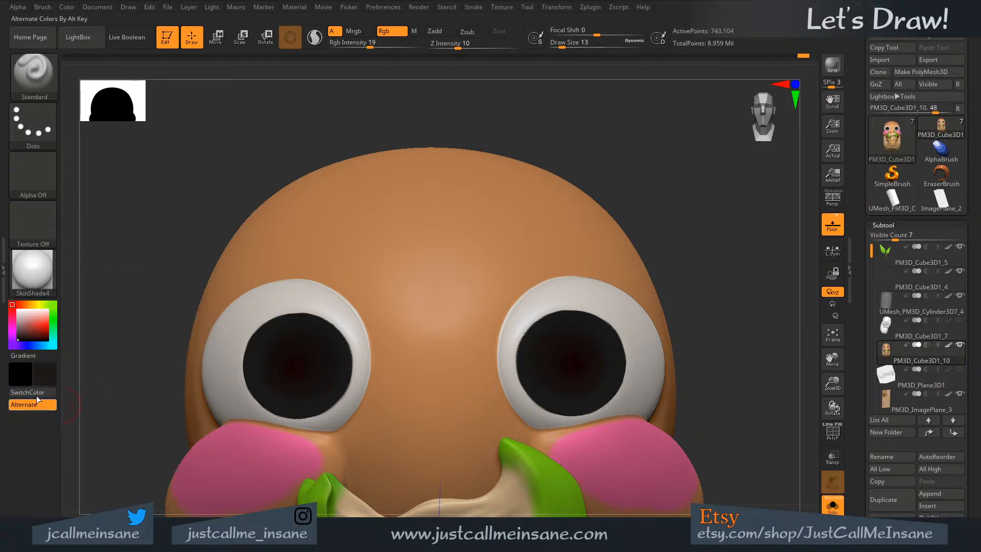
pyautogui.press('v')
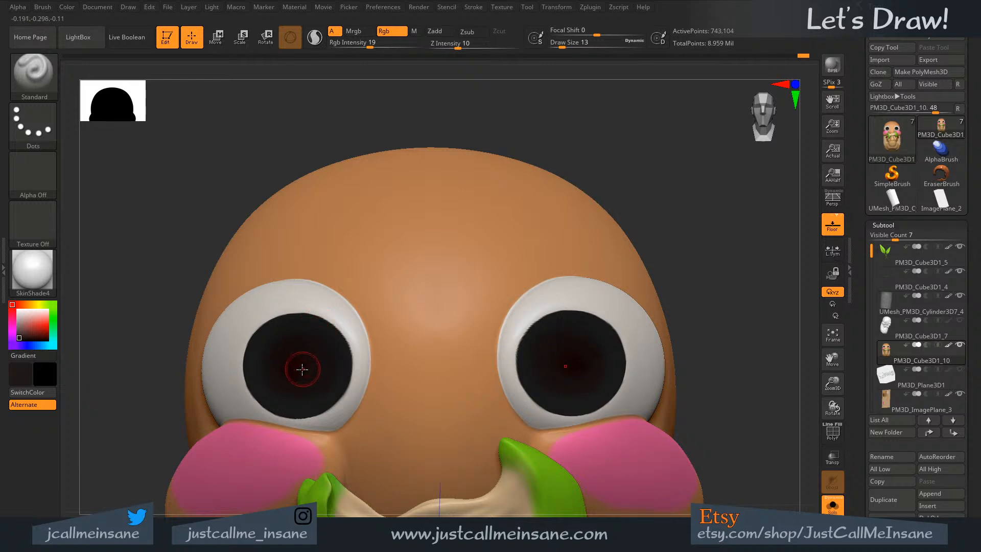
pyautogui.click(46, 372)
pyautogui.moveTo(305, 367)
pyautogui.mouseDown()
pyautogui.moveTo(293, 371)
pyautogui.moveTo(301, 329)
pyautogui.moveTo(300, 367)
pyautogui.moveTo(286, 344)
pyautogui.mouseUp()
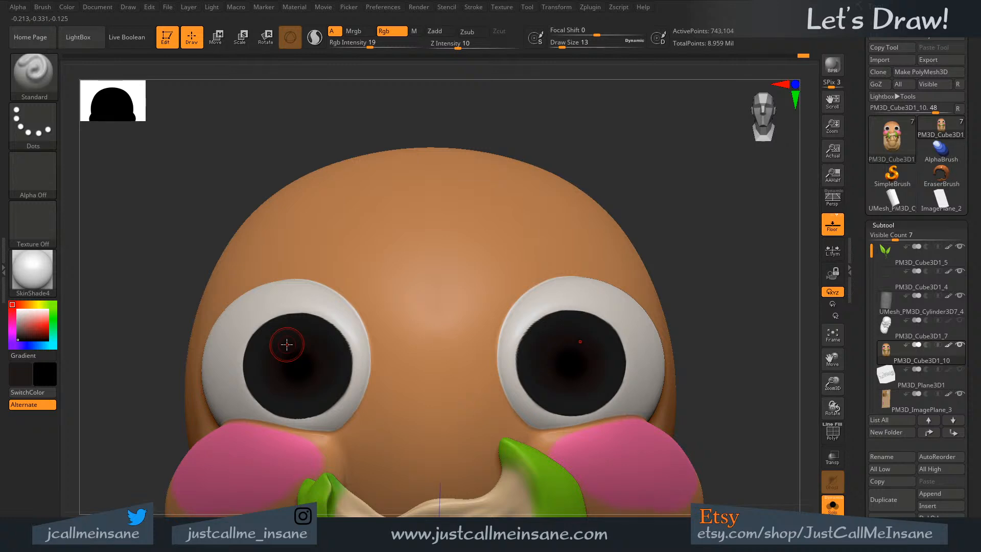
# - Set the draw size to 6 and blend the edge of the black centres with a sampled dark reddish tone
pyautogui.press('s')
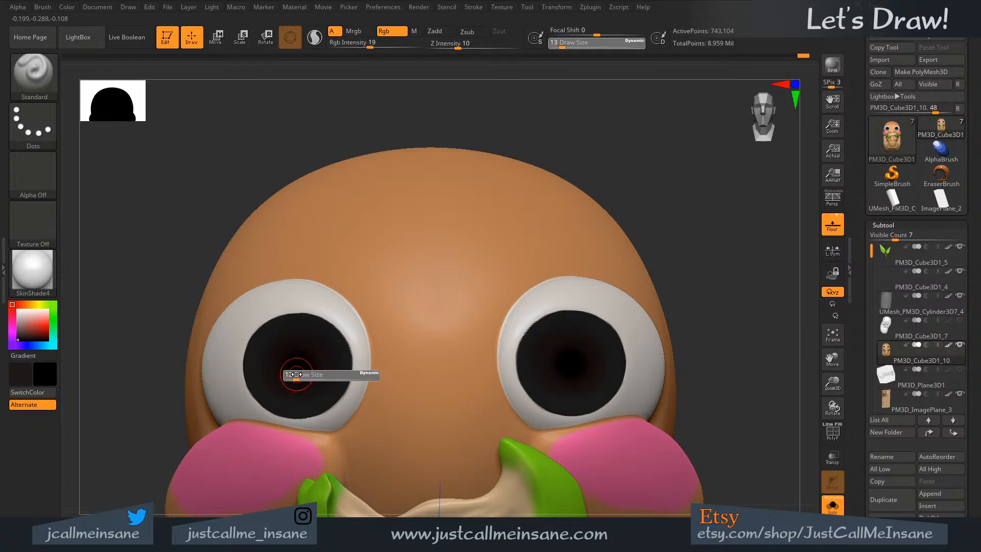
pyautogui.moveTo(294, 375); pyautogui.dragTo(289, 375)
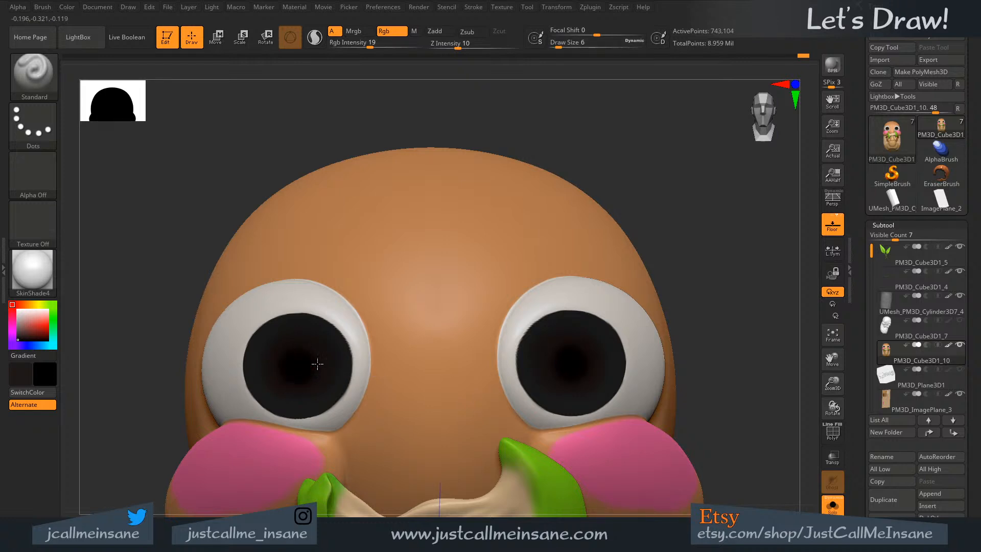
pyautogui.press('c')
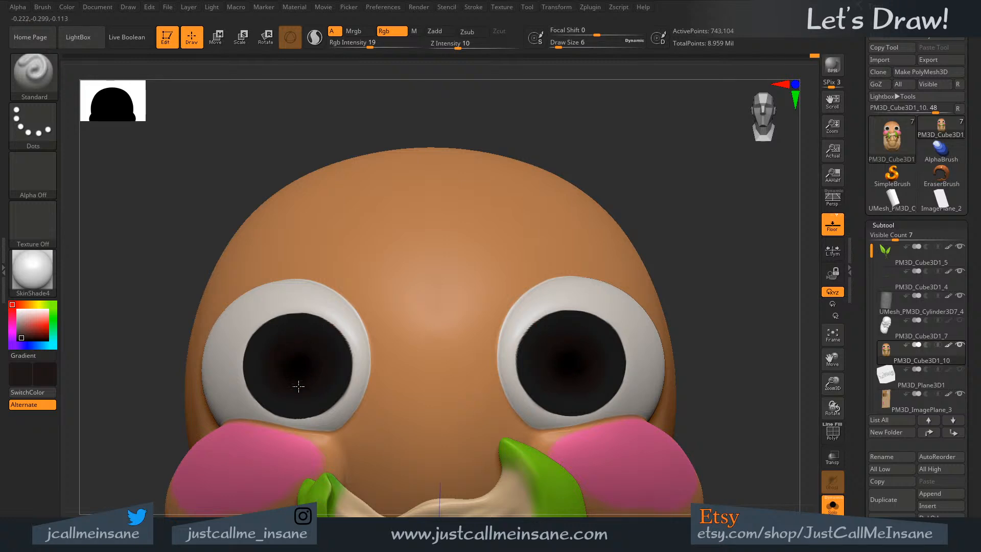
# - Set the draw size to 16 and smooth the shading inside the pupils
pyautogui.moveTo(280, 331)
pyautogui.mouseDown(button='right')
pyautogui.moveTo(291, 359)
pyautogui.moveTo(282, 371)
pyautogui.moveTo(293, 344)
pyautogui.moveTo(300, 359)
pyautogui.mouseUp(button='right')
pyautogui.press('s')
pyautogui.moveTo(300, 359)
pyautogui.mouseDown()
pyautogui.moveTo(285, 356)
pyautogui.moveTo(309, 371)
pyautogui.moveTo(316, 364)
pyautogui.mouseUp()
pyautogui.press('s')
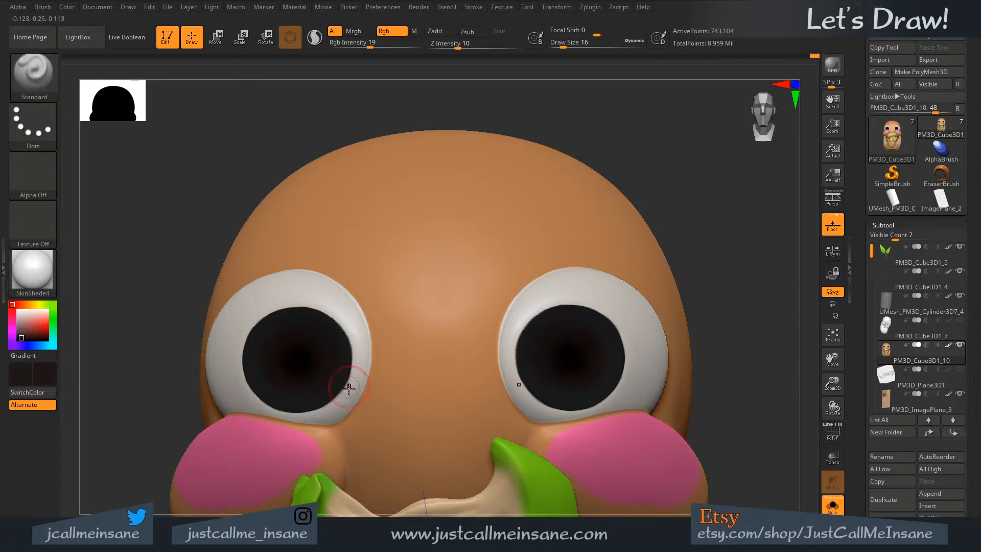
pyautogui.press('shift')
# - Set the draw size to 12 and blend the pupil shading using dark red and black tones sampled from the pupils
pyautogui.press('s')
pyautogui.moveTo(300, 359); pyautogui.dragTo(298, 359)
pyautogui.press('shift')
pyautogui.press('c')
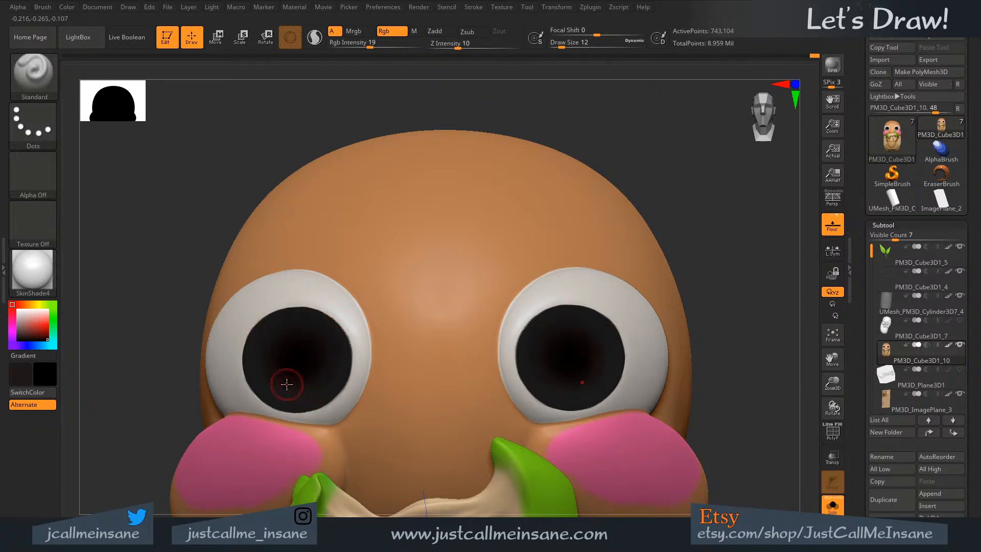
pyautogui.press('c')
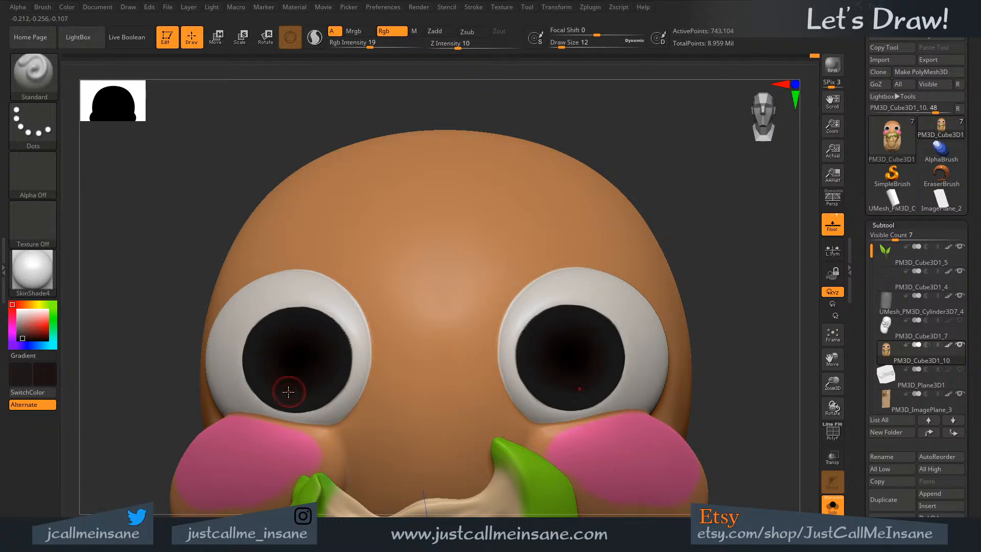
pyautogui.press('c')
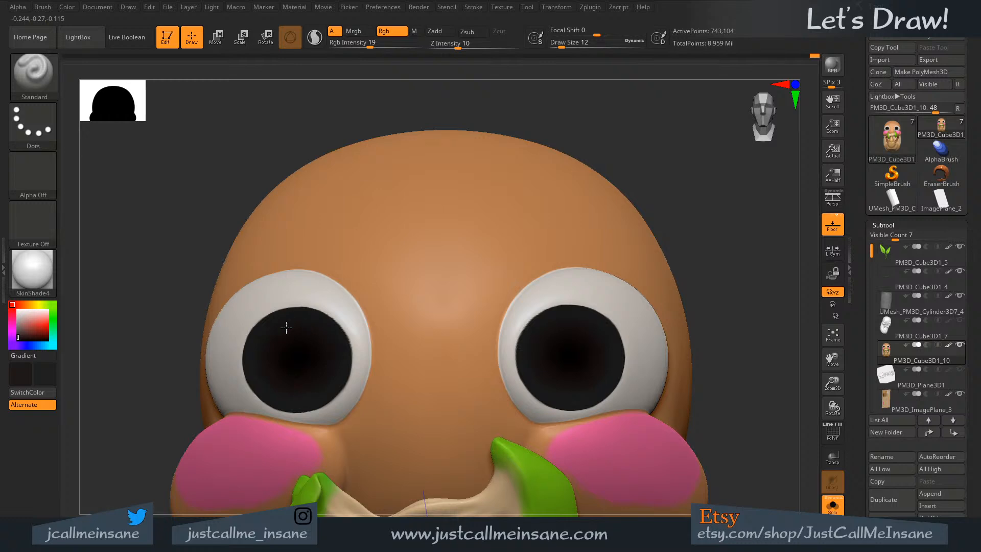
pyautogui.moveTo(310, 380)
pyautogui.mouseDown(button='right')
pyautogui.moveTo(309, 363)
pyautogui.moveTo(315, 373)
pyautogui.mouseUp(button='right')
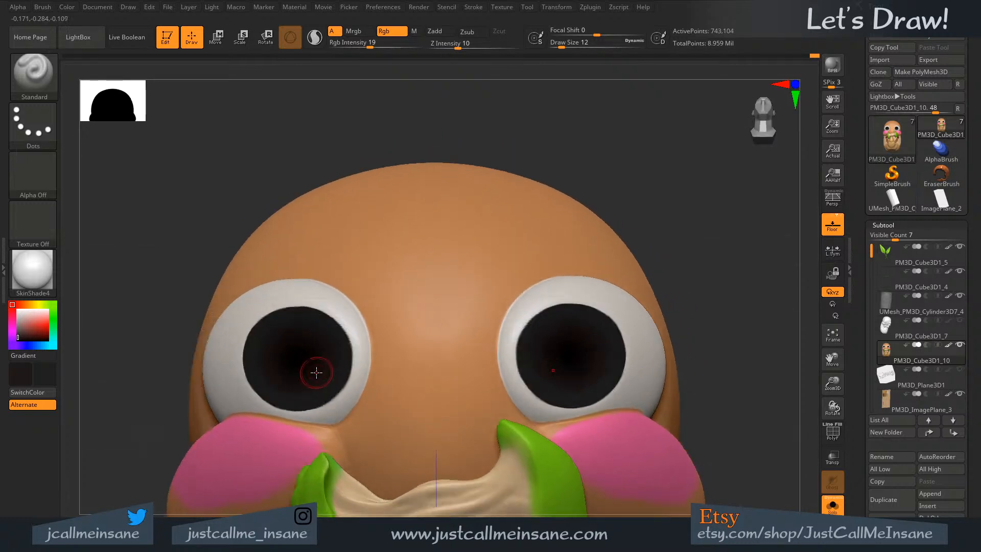
pyautogui.press('c')
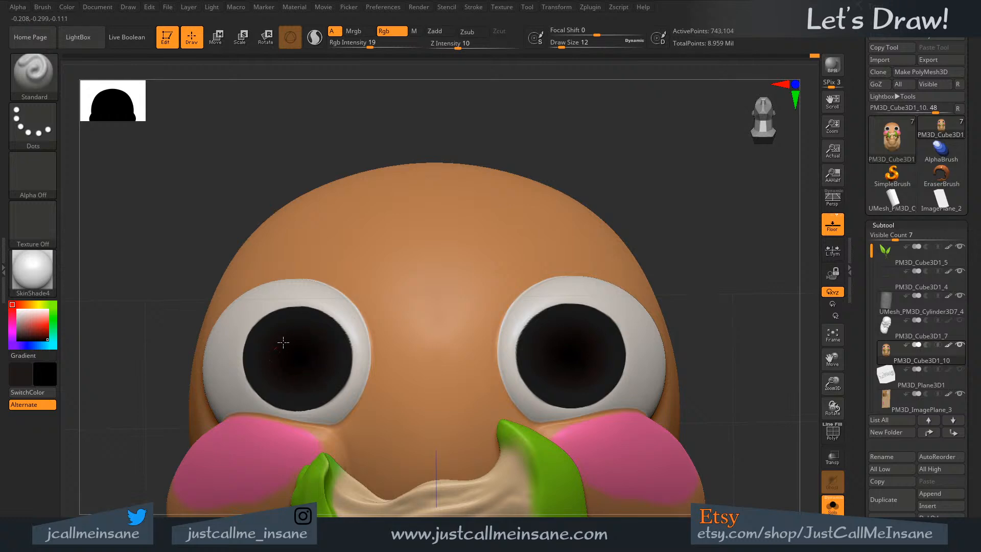
# - Append a Sphere3D as a new subtool
pyautogui.moveTo(422, 372); pyautogui.dragTo(355, 133, button='right')
pyautogui.moveTo(411, 265); pyautogui.dragTo(537, 298, button='right')
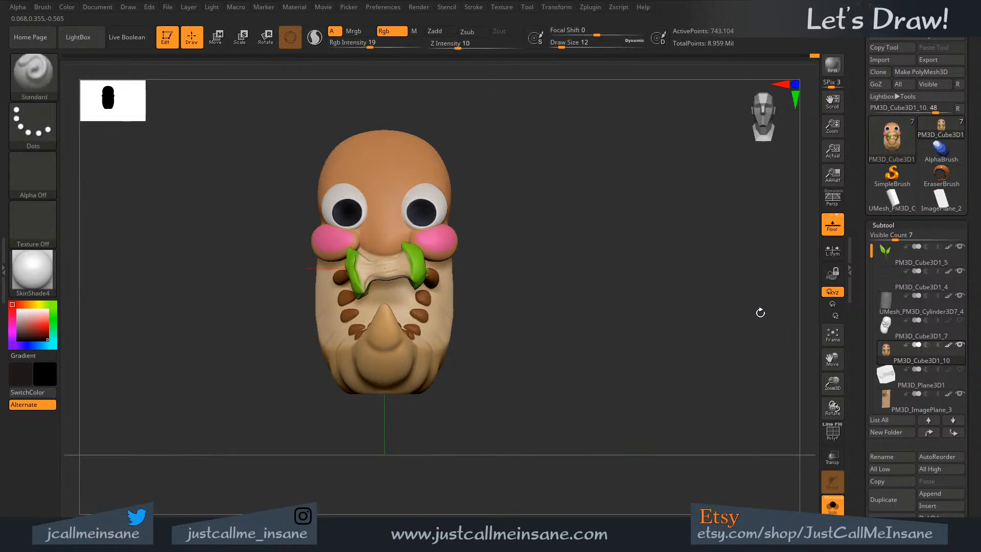
pyautogui.moveTo(871, 349); pyautogui.dragTo(872, 403)
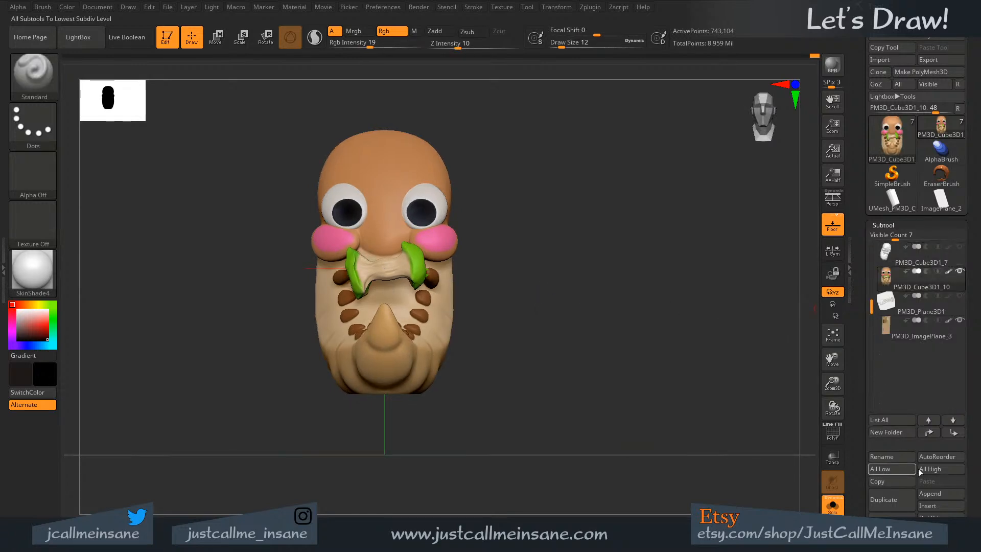
pyautogui.click(929, 493)
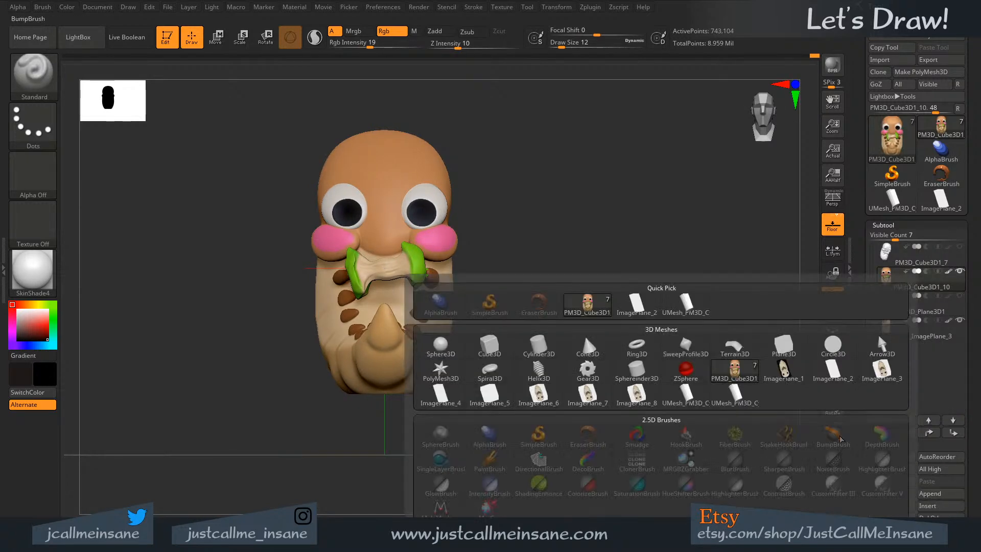
pyautogui.click(442, 349)
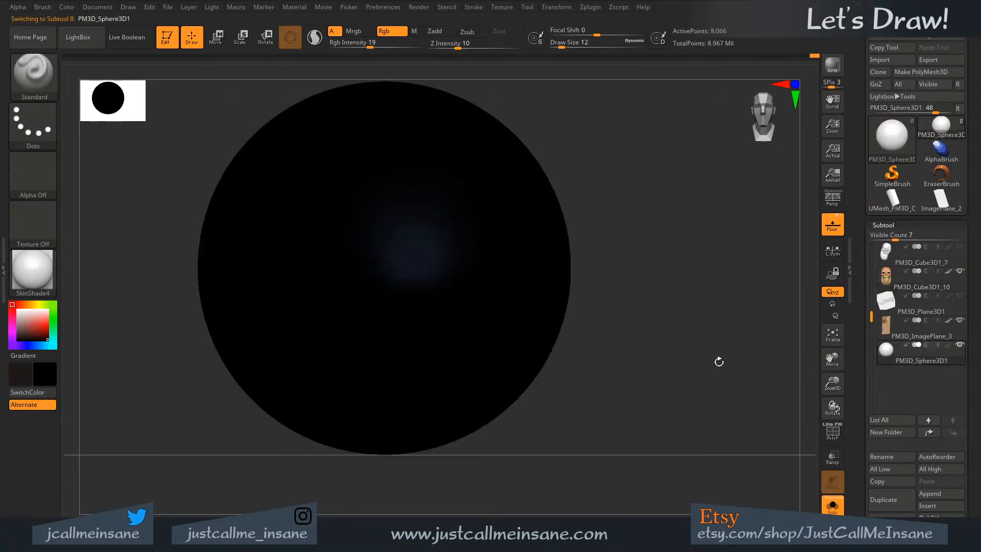
# - Shrink the sphere, turn off solo display to show the whole scene, and move the sphere beside the grub
pyautogui.press('w')
pyautogui.moveTo(385, 267); pyautogui.dragTo(426, 254)
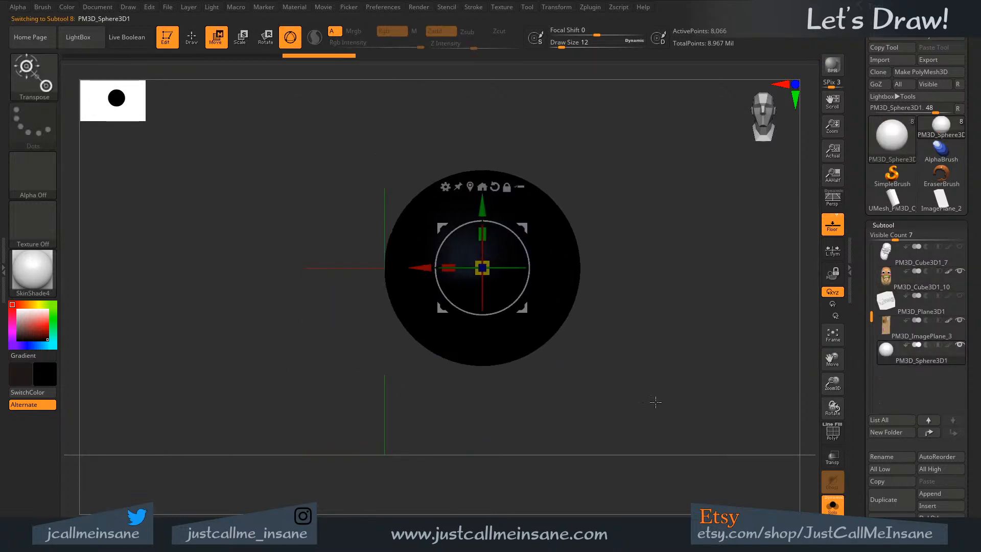
pyautogui.hotkey('ctrl', 'z')
pyautogui.click(832, 505)
pyautogui.moveTo(322, 268); pyautogui.dragTo(100, 267)
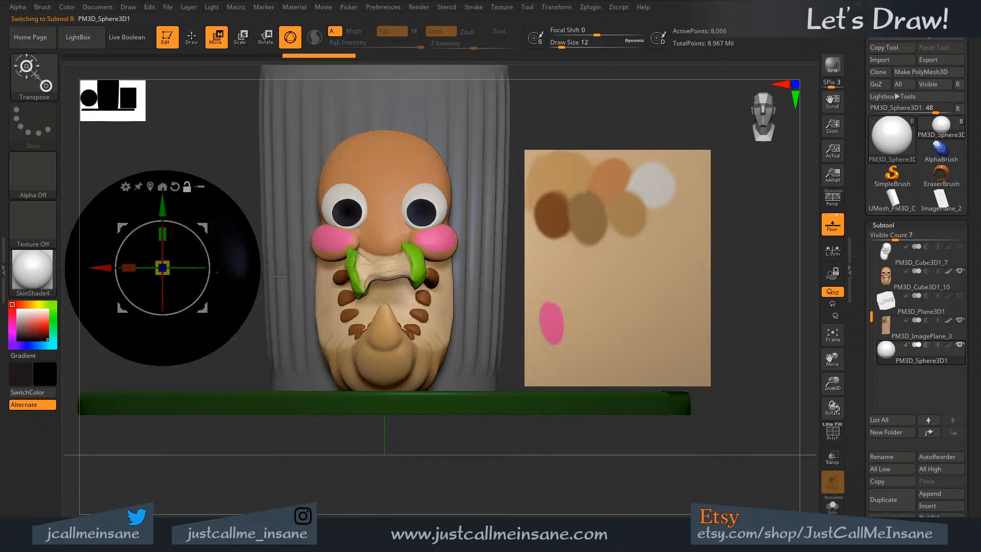
pyautogui.keyDown('alt'); pyautogui.moveTo(281, 276); pyautogui.dragTo(513, 362); pyautogui.keyUp('alt')
pyautogui.moveTo(331, 355); pyautogui.dragTo(306, 354)
# - Duplicate the sphere directly below the first one and shift the copy slightly back in side view
pyautogui.moveTo(372, 356); pyautogui.dragTo(368, 352)
pyautogui.moveTo(367, 295)
pyautogui.mouseDown()
pyautogui.moveTo(367, 223)
pyautogui.moveTo(378, 310)
pyautogui.mouseUp()
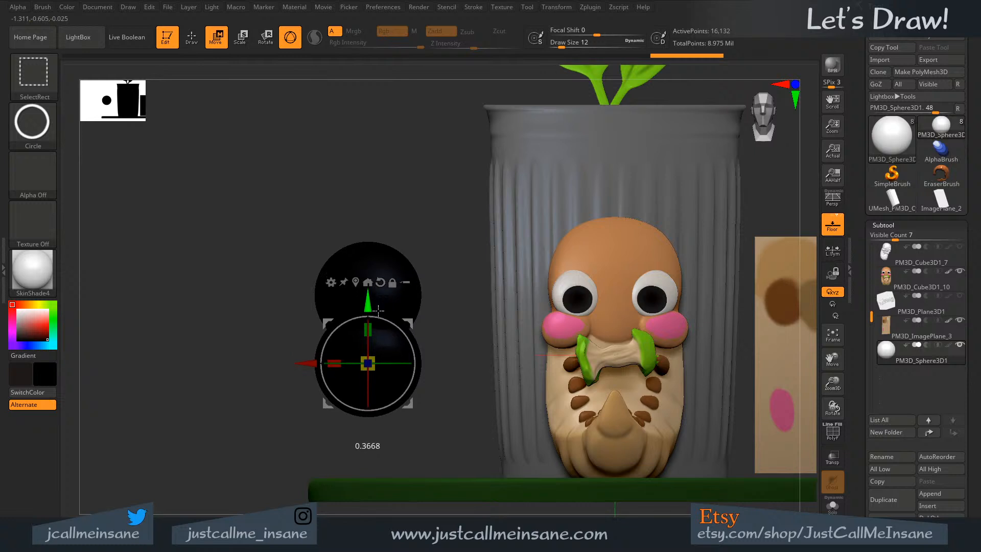
pyautogui.moveTo(286, 314); pyautogui.dragTo(408, 322)
pyautogui.moveTo(367, 362); pyautogui.dragTo(357, 363)
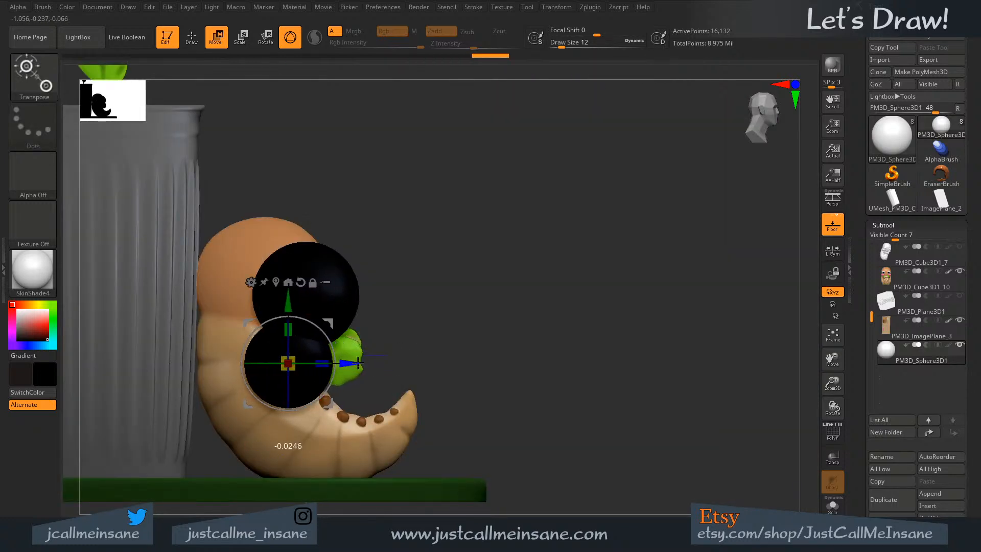
# - Add three more sphere copies down along the grub's body curve, adjusting each one's position
pyautogui.moveTo(295, 309); pyautogui.dragTo(299, 357)
pyautogui.moveTo(368, 412); pyautogui.dragTo(386, 413)
pyautogui.moveTo(311, 348); pyautogui.dragTo(312, 352)
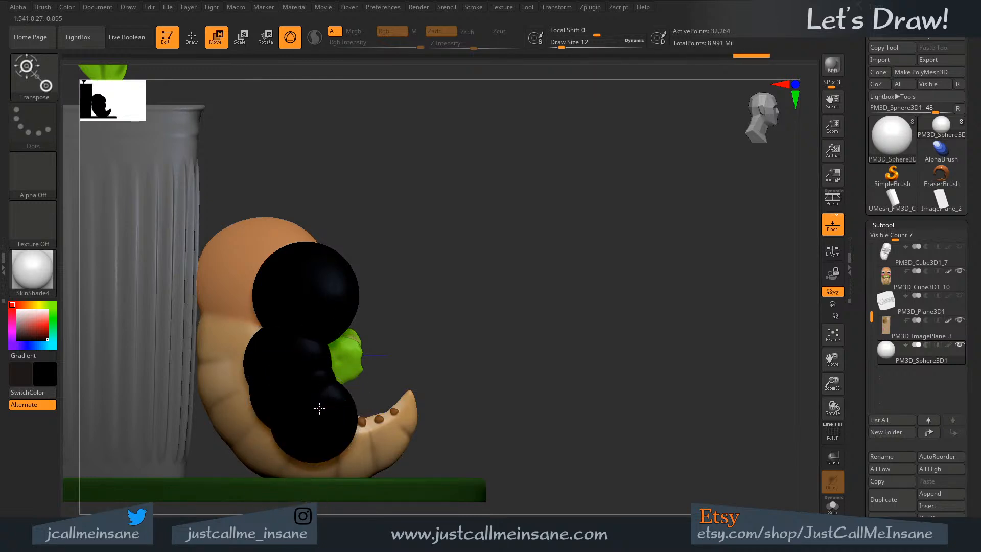
pyautogui.moveTo(314, 415); pyautogui.dragTo(311, 419)
pyautogui.moveTo(370, 417)
pyautogui.keyDown('ctrl'); pyautogui.mouseDown()
pyautogui.moveTo(409, 417)
pyautogui.moveTo(353, 430)
pyautogui.moveTo(366, 418)
pyautogui.mouseUp(); pyautogui.keyUp('ctrl')
pyautogui.moveTo(415, 433); pyautogui.dragTo(407, 434)
pyautogui.moveTo(346, 373); pyautogui.dragTo(345, 369)
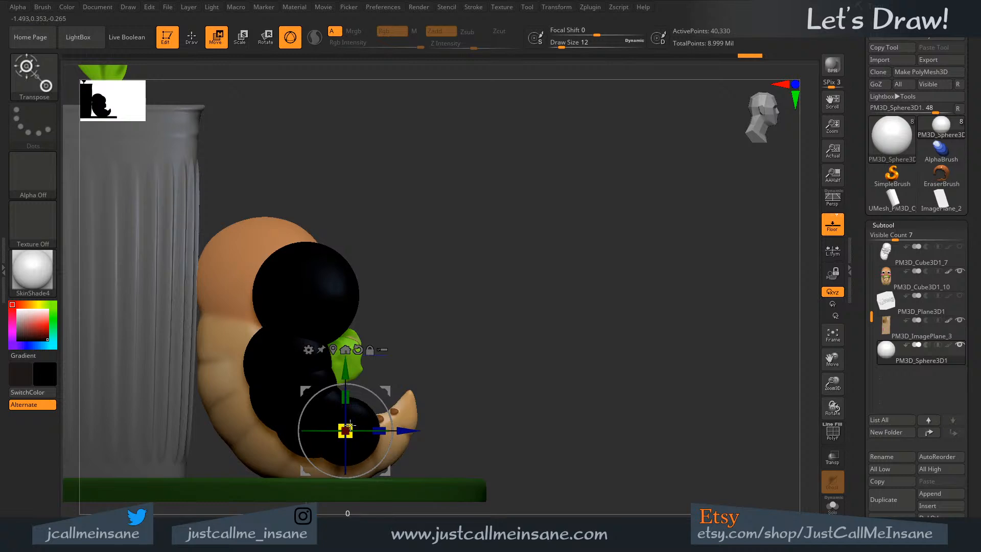
# - Add a smaller sixth sphere towards the tail and move it back and down against the previous one
pyautogui.moveTo(350, 426); pyautogui.dragTo(399, 426)
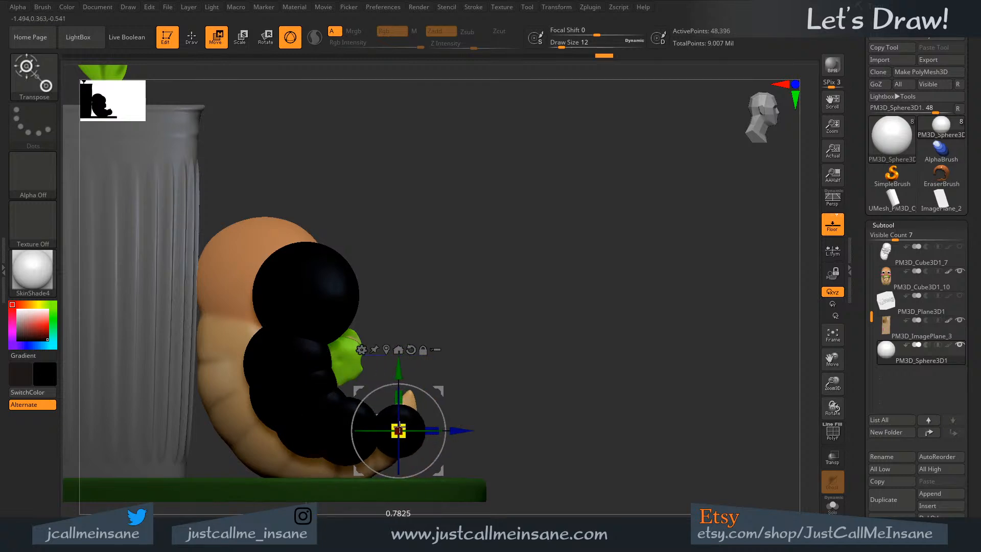
pyautogui.moveTo(459, 435); pyautogui.dragTo(382, 432)
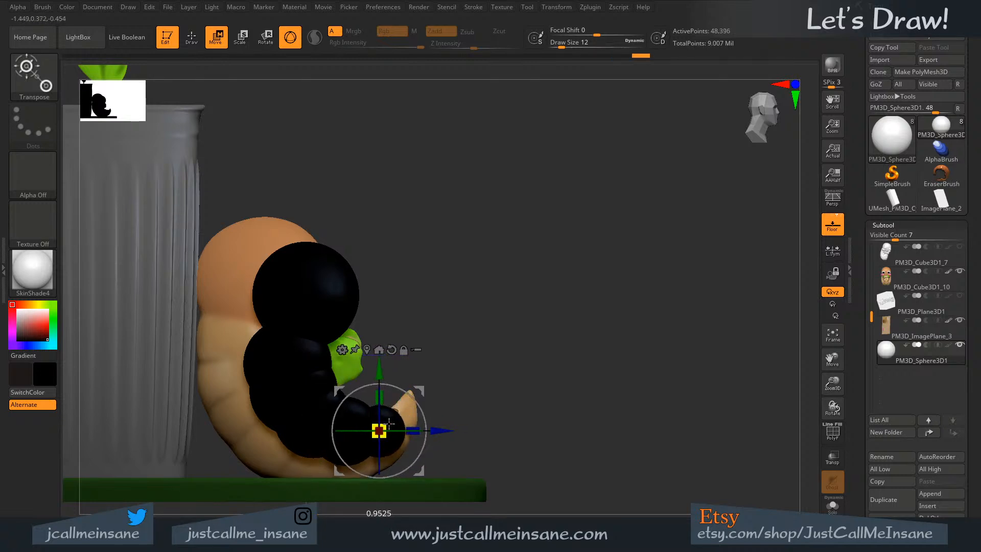
pyautogui.moveTo(380, 371); pyautogui.dragTo(380, 375)
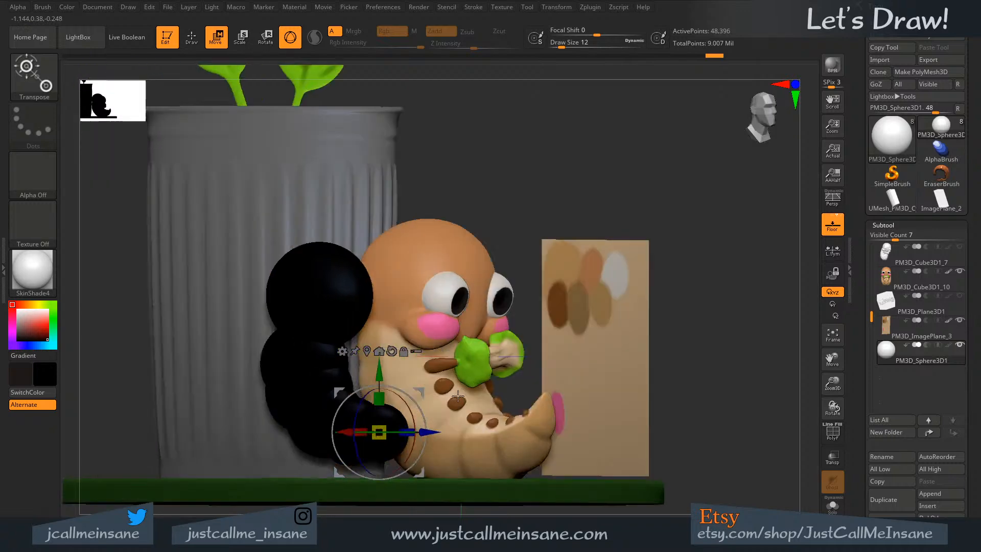
pyautogui.moveTo(458, 396); pyautogui.dragTo(518, 393)
# - Duplicate a seventh sphere upwards at the tail tip, scale it down, and fit it to the tail's curve
pyautogui.keyDown('ctrl'); pyautogui.keyDown('shift'); pyautogui.moveTo(379, 372); pyautogui.dragTo(378, 342); pyautogui.keyUp('shift'); pyautogui.keyUp('ctrl')
pyautogui.moveTo(440, 401); pyautogui.dragTo(470, 401)
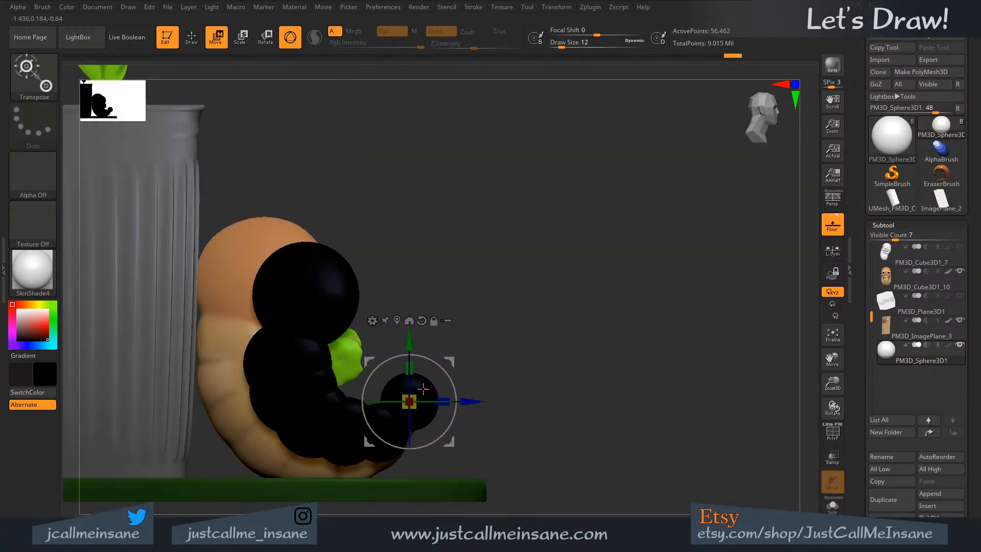
pyautogui.moveTo(411, 394); pyautogui.dragTo(410, 389)
pyautogui.moveTo(473, 401); pyautogui.dragTo(464, 401)
pyautogui.moveTo(401, 341); pyautogui.dragTo(401, 347)
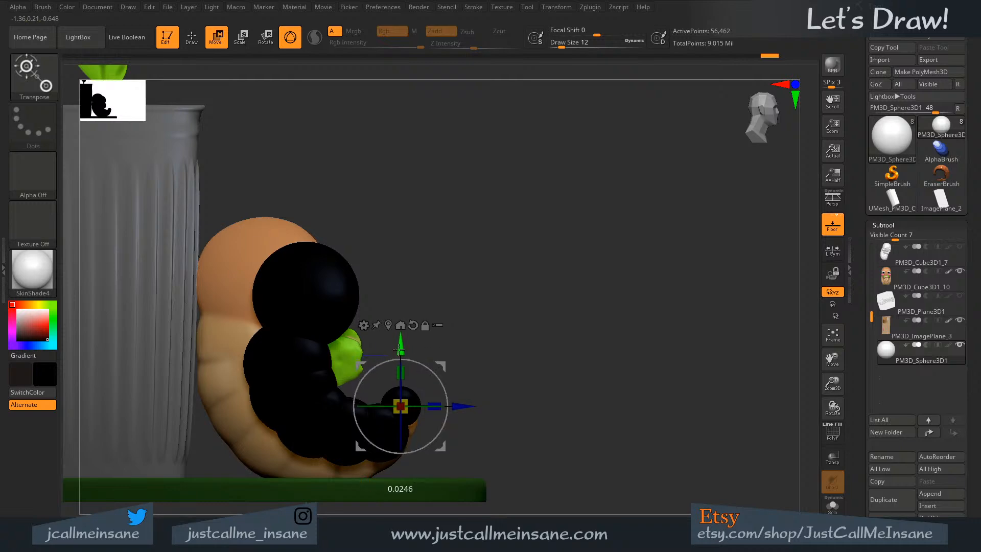
pyautogui.moveTo(467, 406); pyautogui.dragTo(468, 407)
pyautogui.moveTo(518, 334)
pyautogui.mouseDown()
pyautogui.moveTo(465, 350)
pyautogui.moveTo(475, 358)
pyautogui.moveTo(473, 349)
pyautogui.moveTo(377, 346)
pyautogui.moveTo(452, 350)
pyautogui.moveTo(438, 350)
pyautogui.mouseUp()
# - Return to draw mode and delete the subtool containing the sphere chain
pyautogui.press('q')
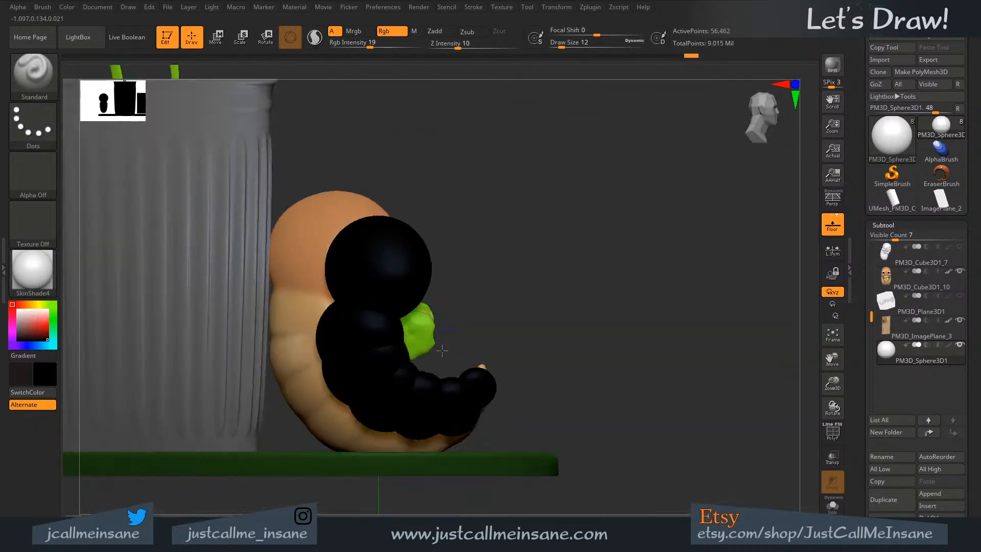
pyautogui.click(883, 522)
pyautogui.press('Return')
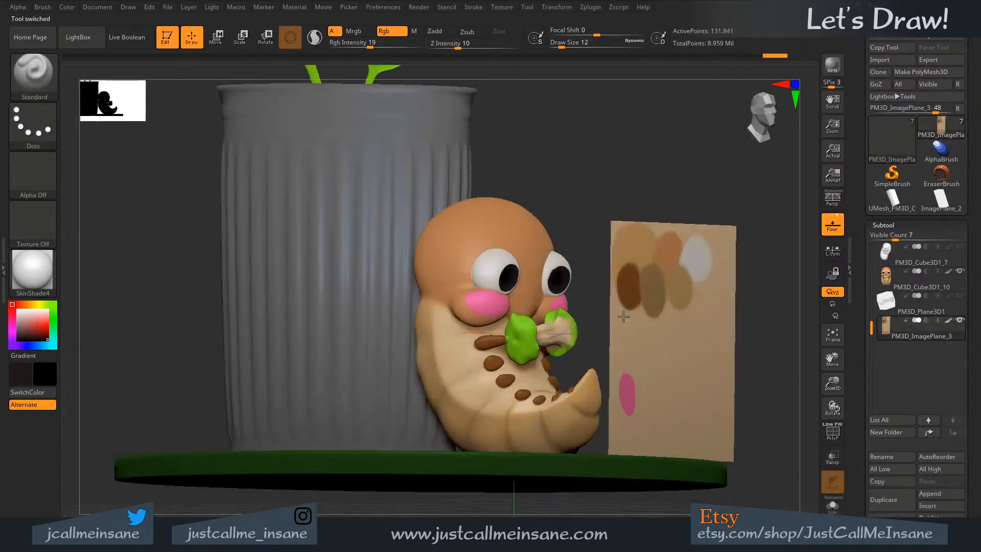
# - Make the grub the active subtool again and smooth the pupil shading on its face
pyautogui.keyDown('shift'); pyautogui.moveTo(623, 316); pyautogui.dragTo(813, 367); pyautogui.keyUp('shift')
pyautogui.keyDown('alt'); pyautogui.moveTo(369, 339); pyautogui.dragTo(390, 378); pyautogui.keyUp('alt')
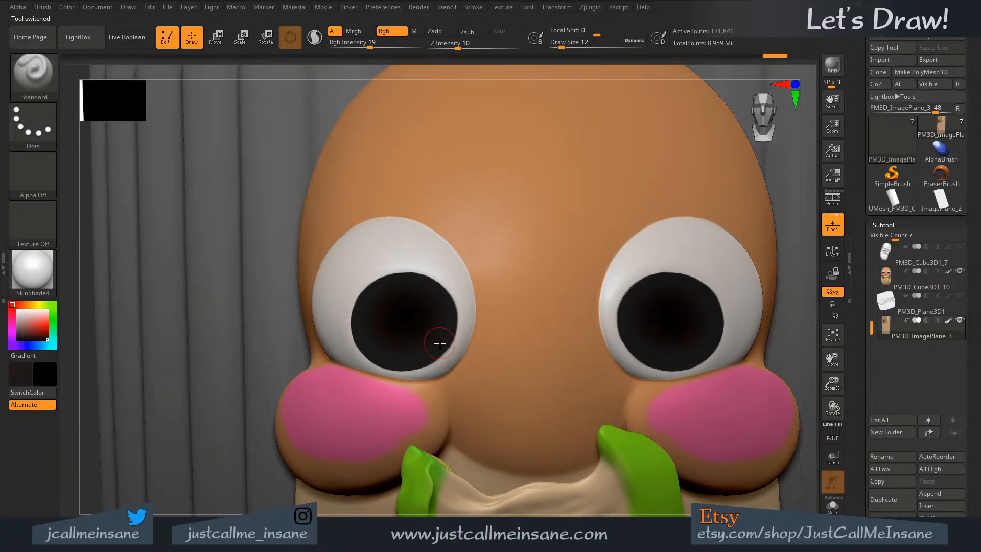
pyautogui.keyDown('alt'); pyautogui.moveTo(438, 342); pyautogui.dragTo(416, 339); pyautogui.keyUp('alt')
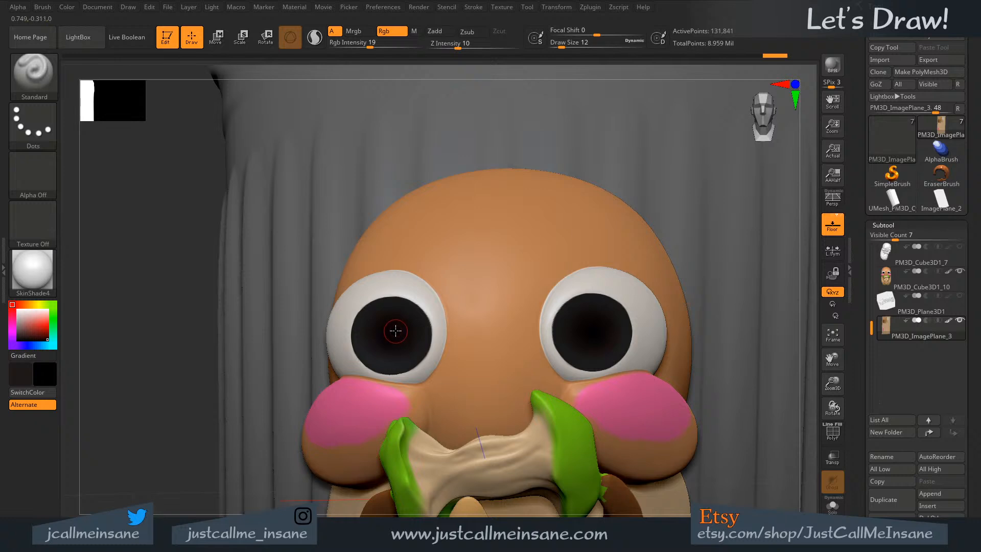
pyautogui.press('shift')
pyautogui.keyDown('alt'); pyautogui.click(440, 364); pyautogui.keyUp('alt')
pyautogui.press('shift')
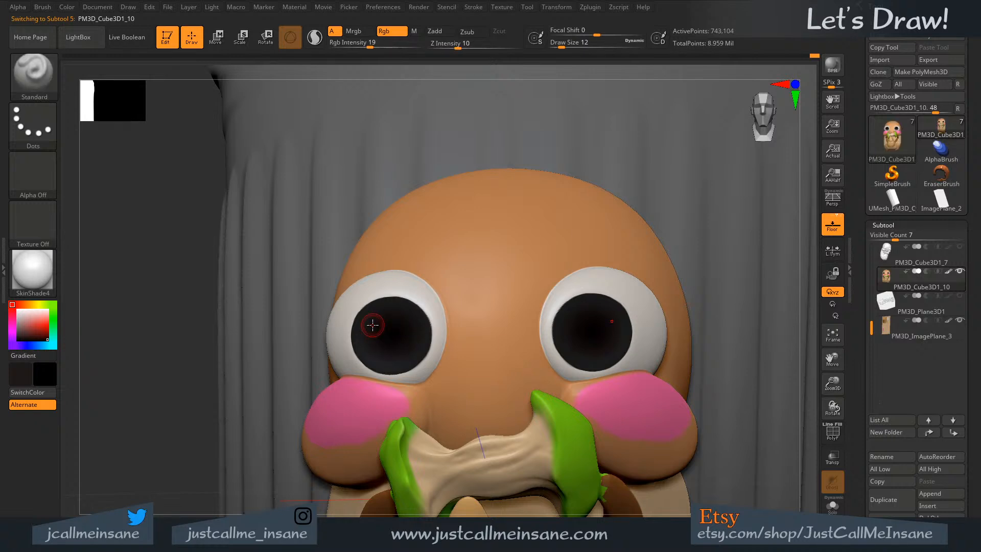
# - Undo the last smoothing stroke on the eyes and smooth the colour blend inside the grub's pupils again
pyautogui.moveTo(364, 290); pyautogui.dragTo(394, 331, button='right')
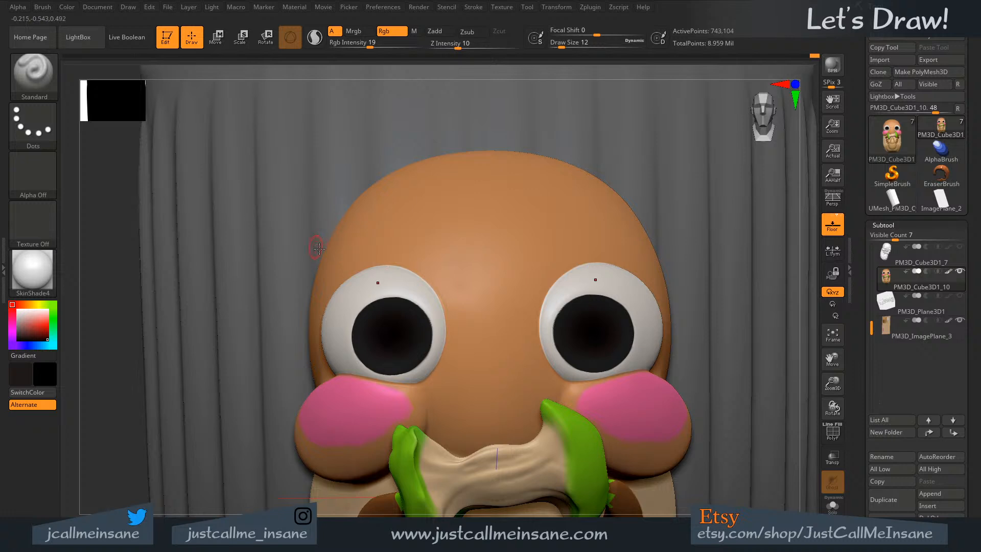
pyautogui.press('shift')
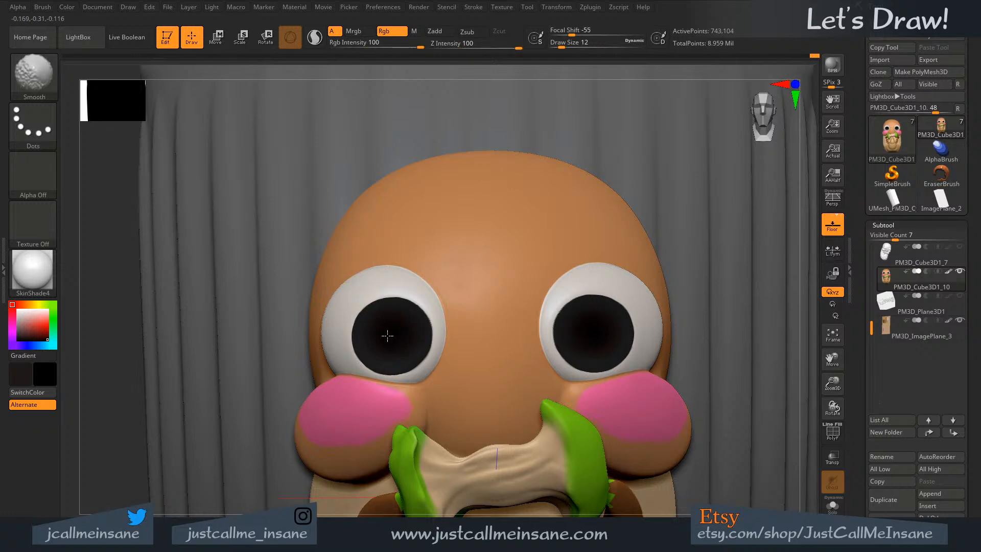
pyautogui.hotkey('ctrl', 'z')
pyautogui.moveTo(413, 323); pyautogui.dragTo(391, 342, button='right')
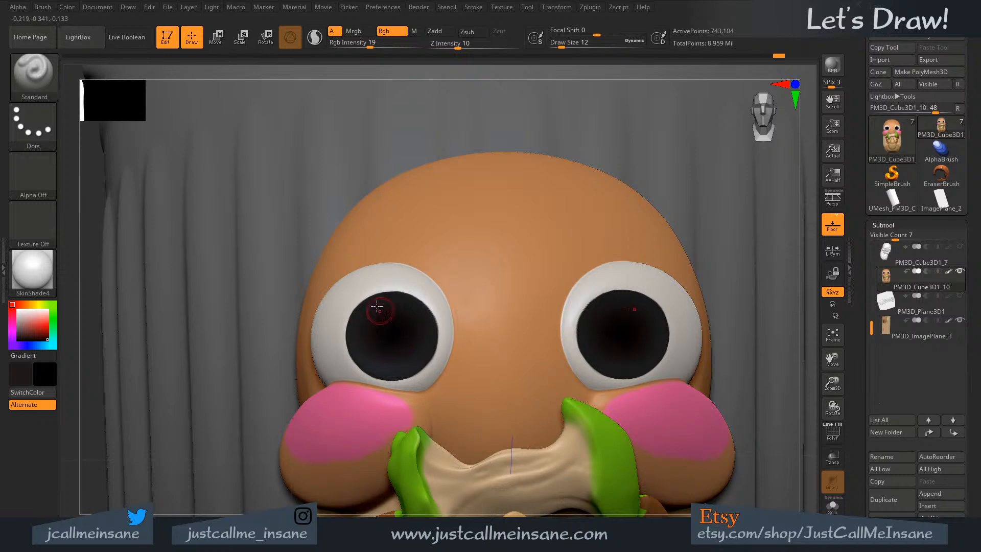
pyautogui.press('shift')
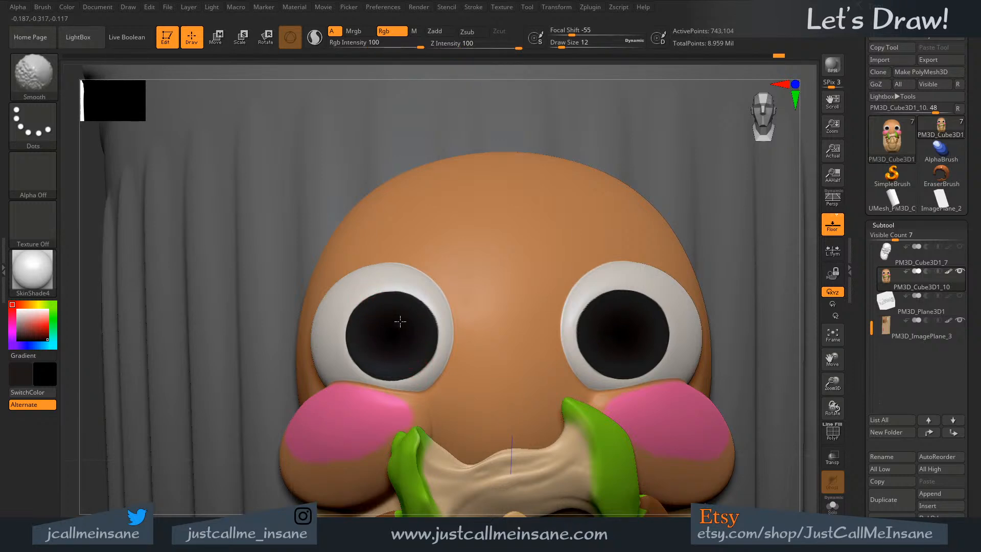
pyautogui.keyDown('shift'); pyautogui.moveTo(400, 321); pyautogui.dragTo(411, 351); pyautogui.keyUp('shift')
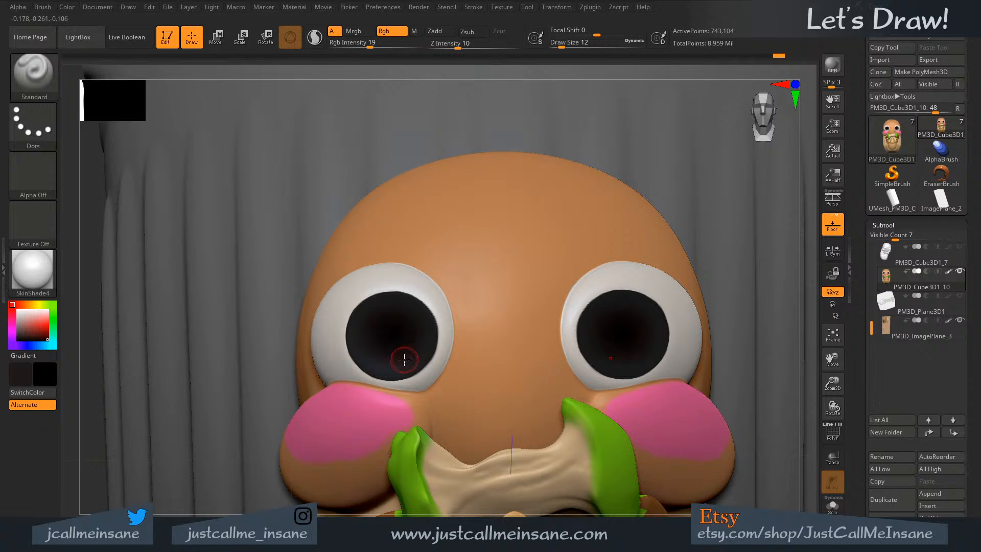
# - Sample the very dark reddish tone from the pupil, and refine and smooth the blend around both pupil centres
pyautogui.press('c')
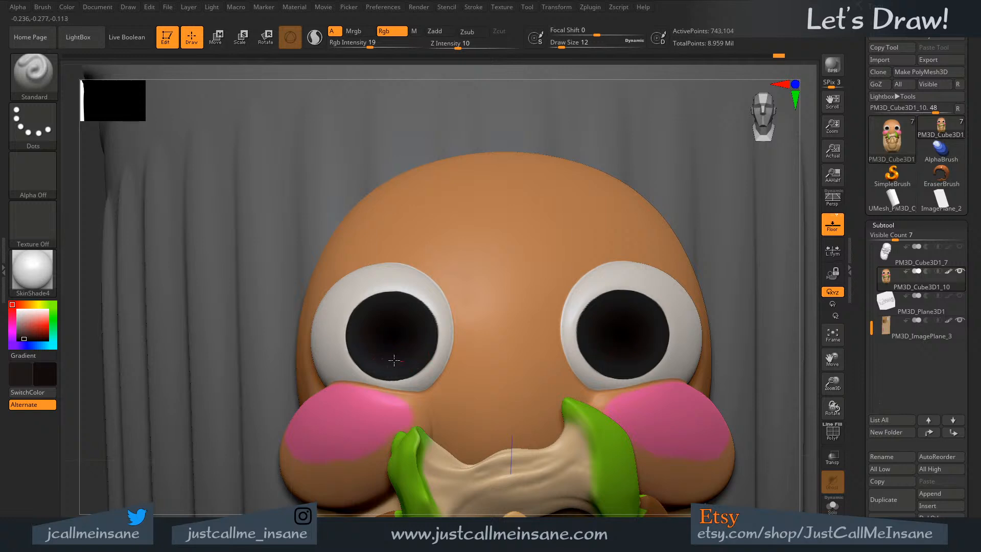
pyautogui.moveTo(386, 326)
pyautogui.mouseDown(button='right')
pyautogui.moveTo(397, 350)
pyautogui.moveTo(376, 352)
pyautogui.mouseUp(button='right')
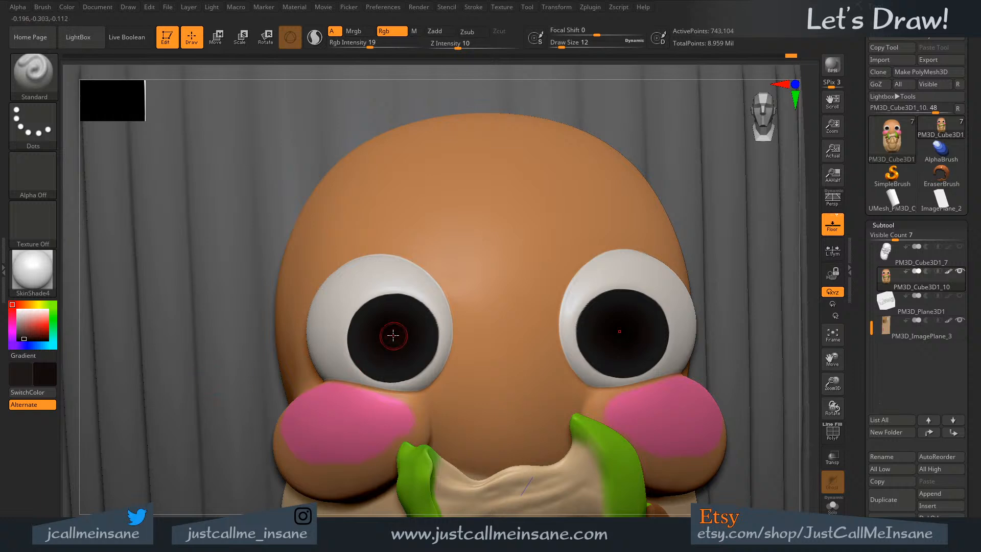
pyautogui.moveTo(392, 336); pyautogui.dragTo(393, 334, button='right')
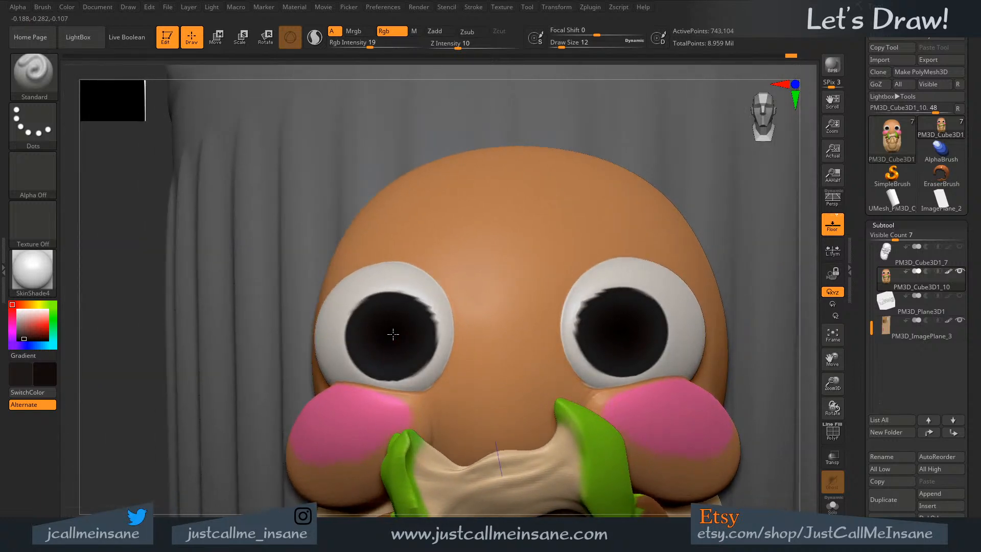
pyautogui.hotkey('ctrl', 'z')
pyautogui.press('shift')
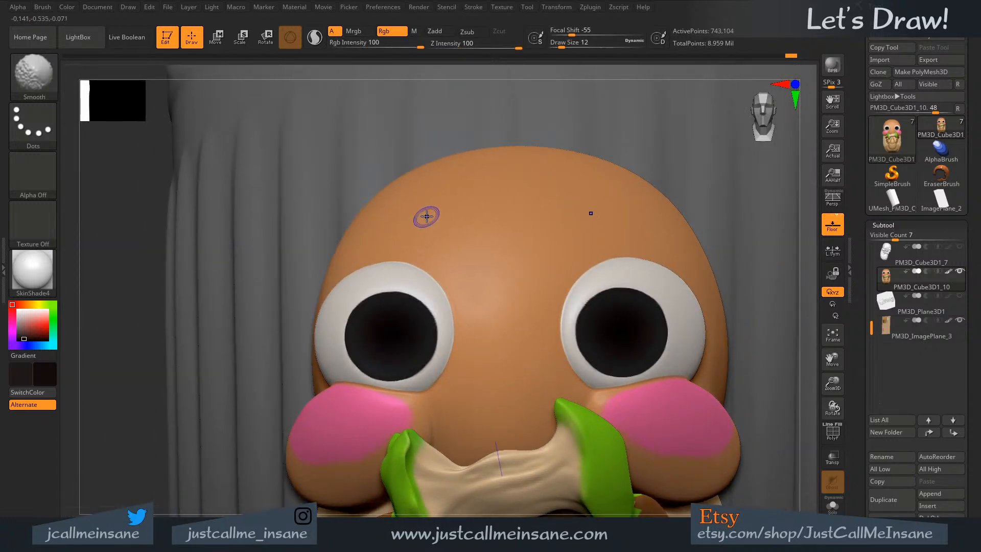
pyautogui.moveTo(480, 334)
pyautogui.keyDown('shift'); pyautogui.mouseDown(button='right')
pyautogui.moveTo(490, 339)
pyautogui.moveTo(486, 332)
pyautogui.mouseUp(button='right'); pyautogui.keyUp('shift')
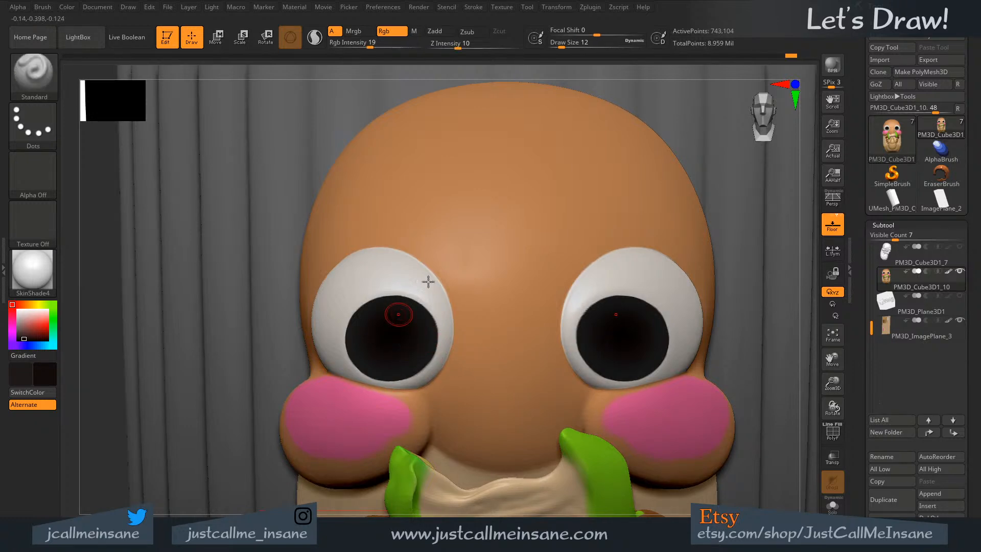
pyautogui.moveTo(407, 333); pyautogui.dragTo(405, 312, button='right')
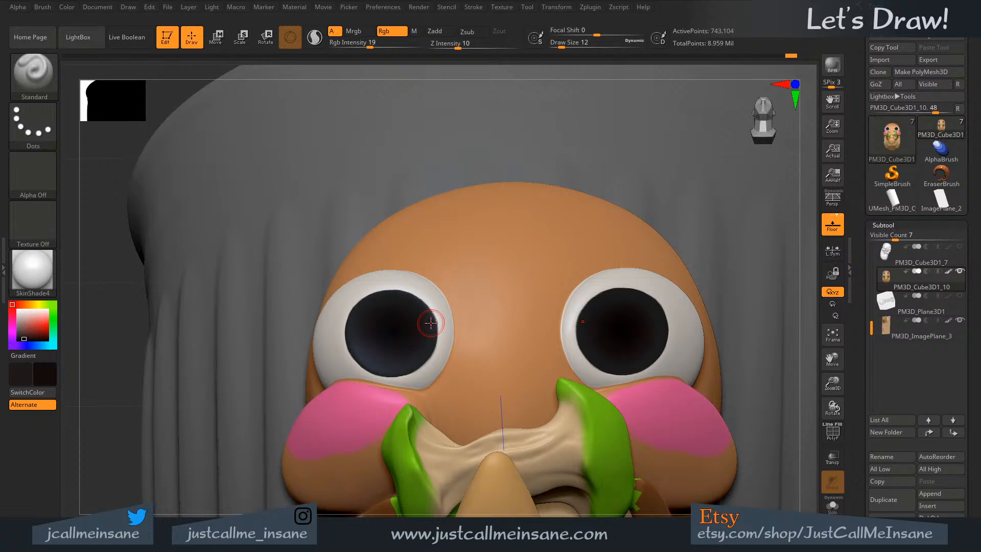
pyautogui.moveTo(396, 286); pyautogui.dragTo(401, 322, button='right')
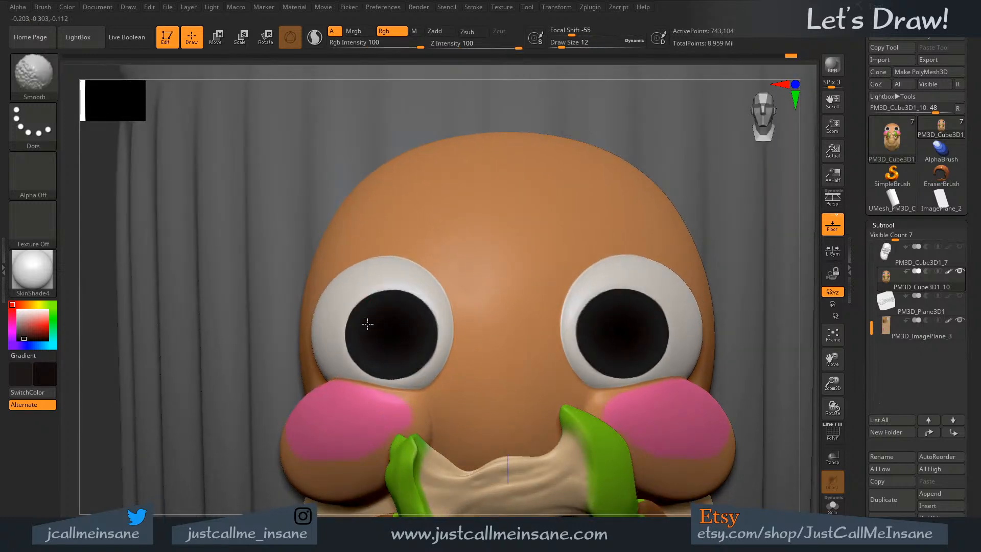
pyautogui.press('shift')
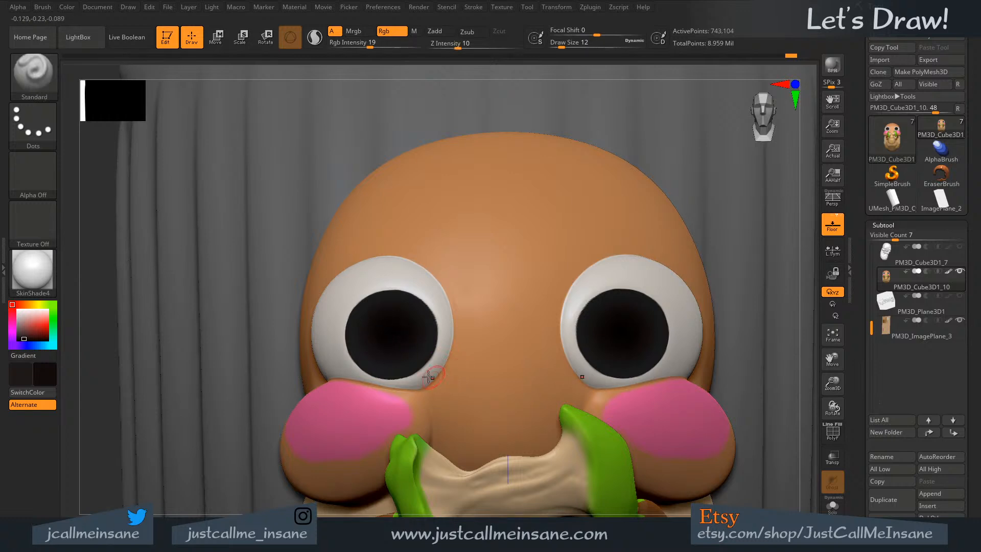
# - Set the paint colour to pure black and reduce the brush's draw size to 3
pyautogui.click(50, 371)
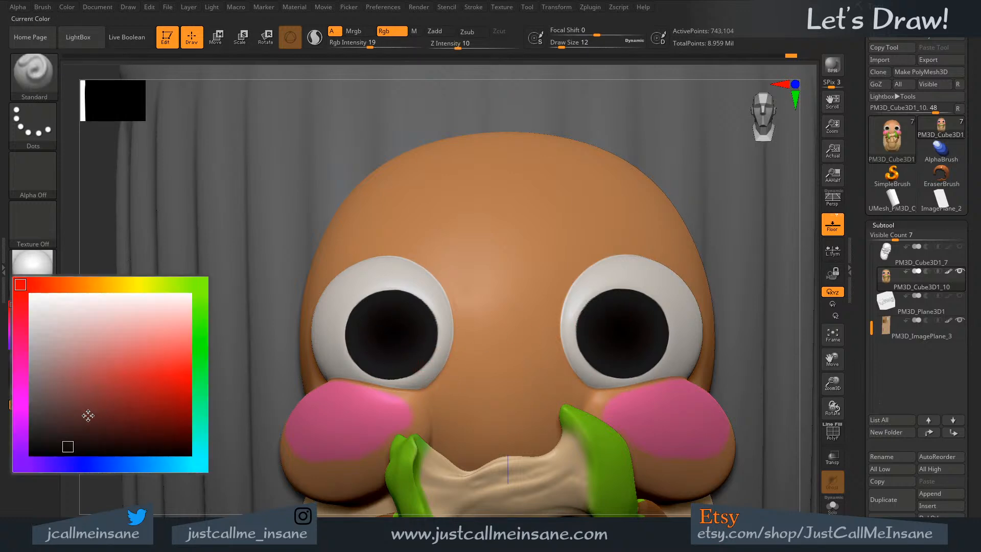
pyautogui.moveTo(46, 432); pyautogui.dragTo(21, 471)
pyautogui.press('s')
pyautogui.click(390, 333)
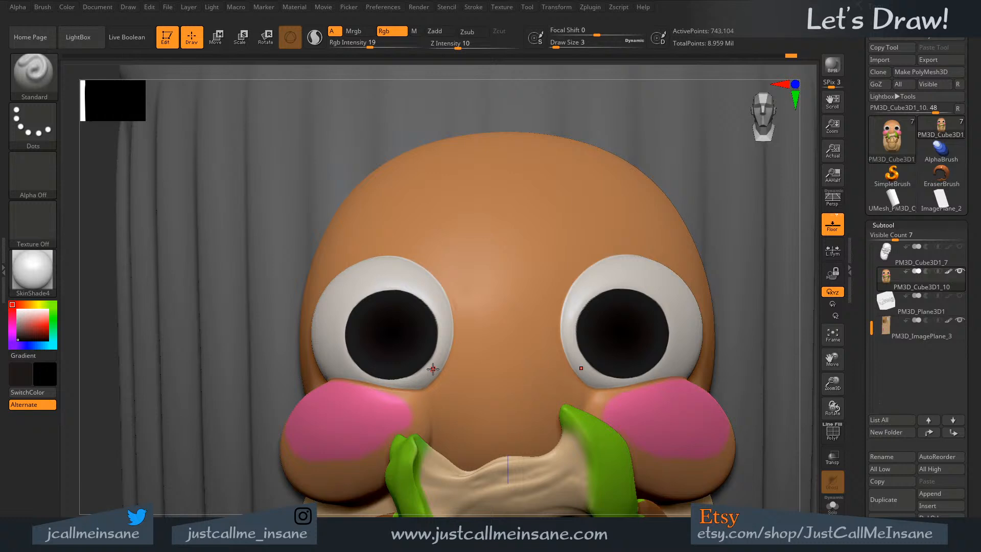
# - Sample the off-white of the grub's eyeball and adjust the paint colour to pure white
pyautogui.keyDown('ctrl'); pyautogui.moveTo(503, 366); pyautogui.dragTo(474, 329, button='right'); pyautogui.keyUp('ctrl')
pyautogui.moveTo(474, 329); pyautogui.dragTo(424, 296)
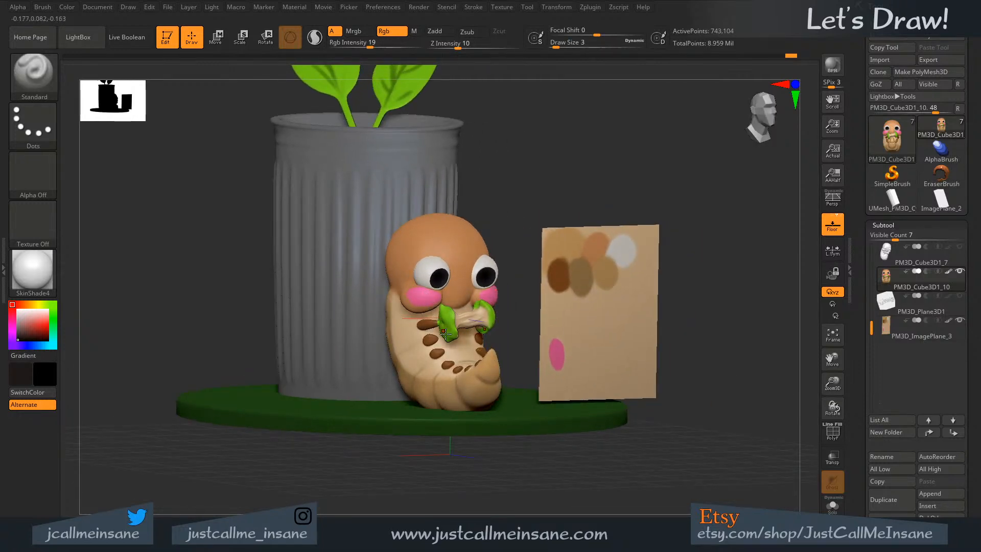
pyautogui.moveTo(457, 305)
pyautogui.mouseDown(button='right')
pyautogui.moveTo(475, 283)
pyautogui.moveTo(477, 292)
pyautogui.moveTo(453, 300)
pyautogui.moveTo(475, 353)
pyautogui.moveTo(446, 376)
pyautogui.moveTo(451, 384)
pyautogui.mouseUp(button='right')
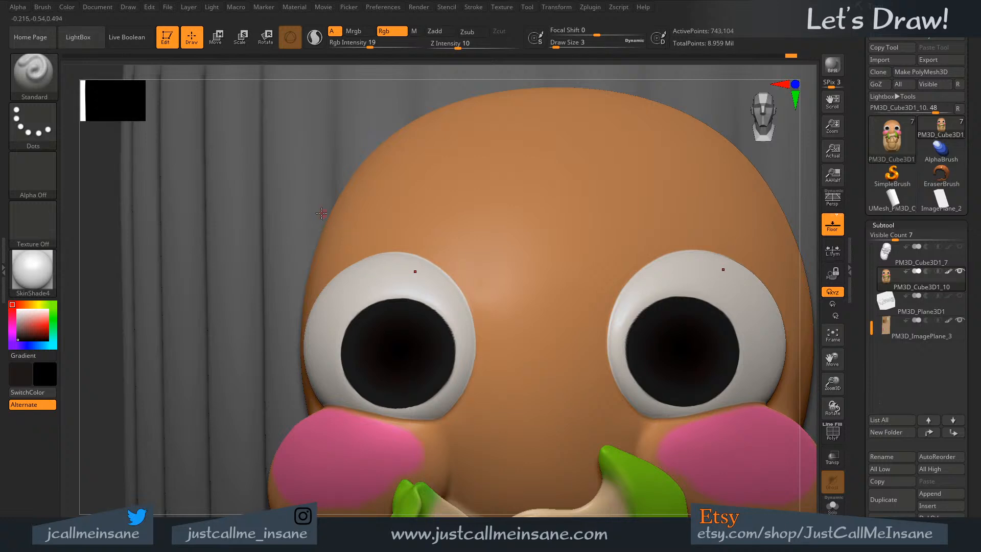
pyautogui.press('c')
pyautogui.click(52, 372)
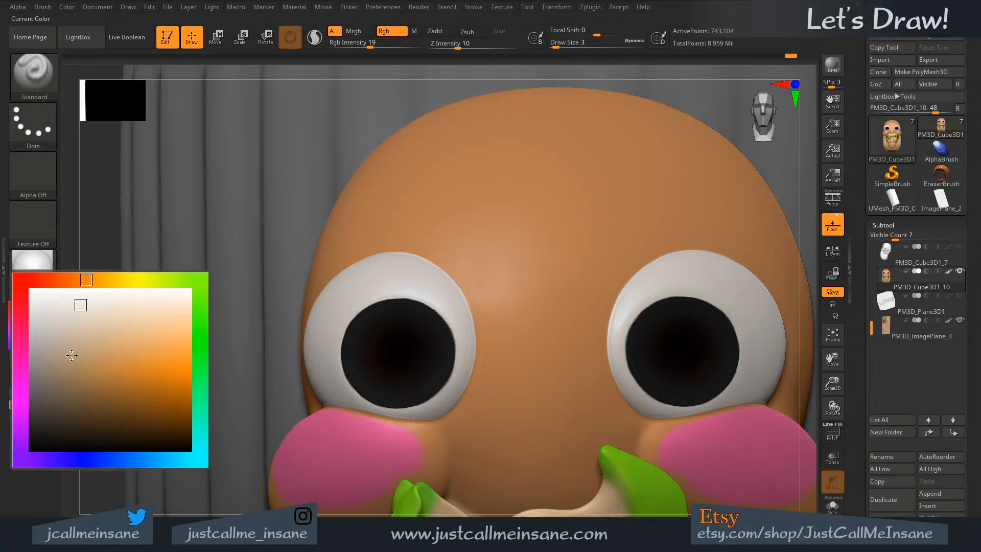
pyautogui.moveTo(41, 299); pyautogui.dragTo(25, 278)
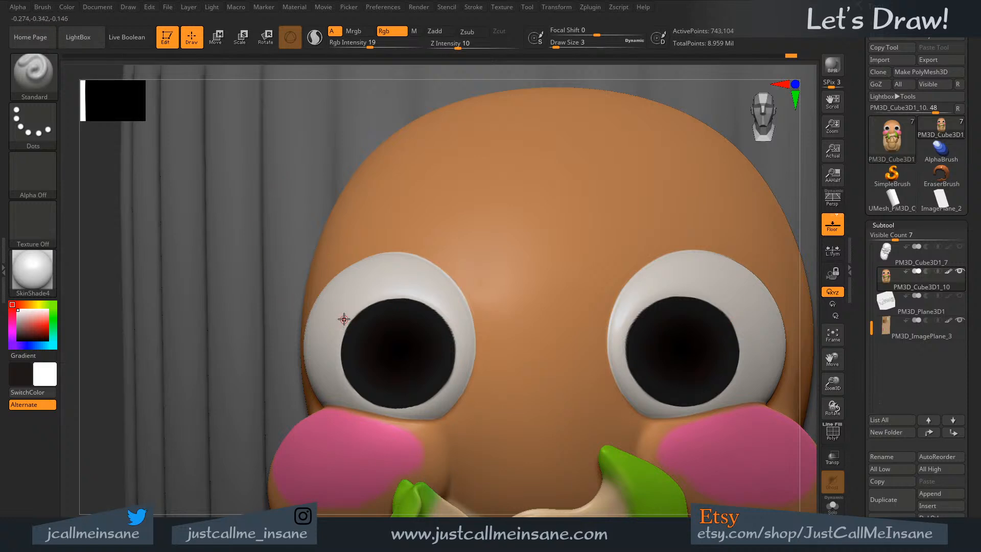
# - Try painting a highlight on the upper-left edge of the left pupil with the focal shift at 100
pyautogui.write('s18')
pyautogui.moveTo(354, 321); pyautogui.dragTo(348, 322)
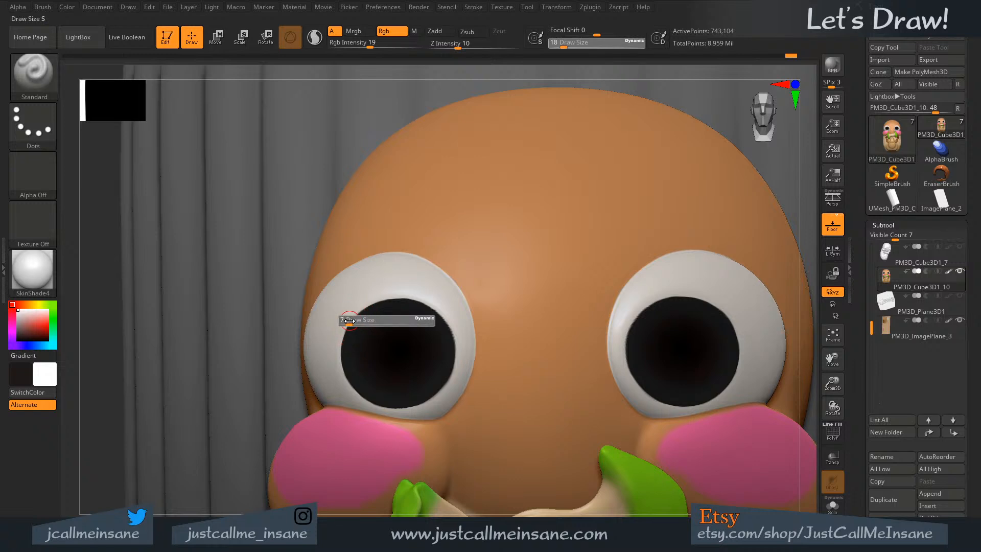
pyautogui.moveTo(597, 32); pyautogui.dragTo(651, 31)
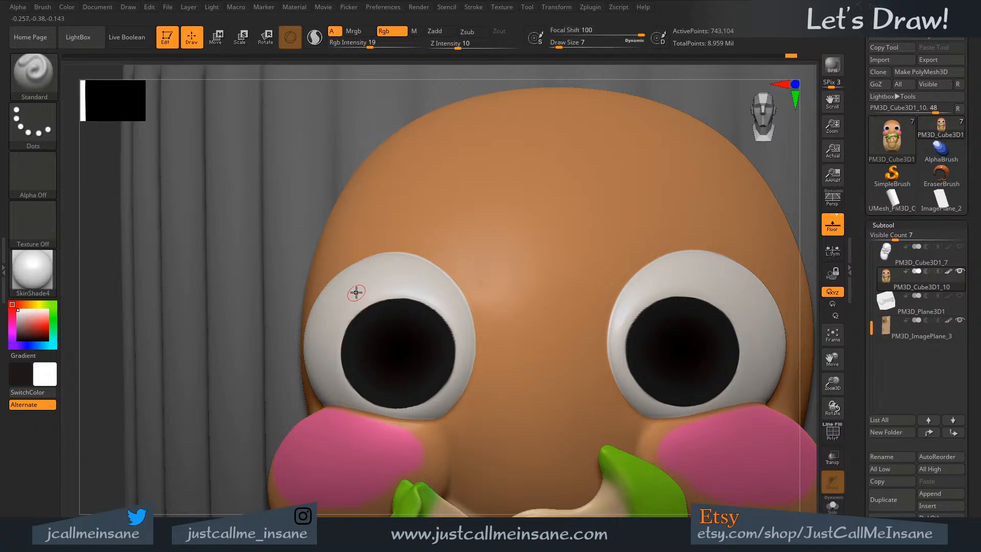
pyautogui.moveTo(354, 306)
pyautogui.mouseDown()
pyautogui.moveTo(368, 332)
pyautogui.moveTo(353, 322)
pyautogui.moveTo(365, 317)
pyautogui.mouseUp()
# - Set the focal shift to -100 and paint a round white highlight at draw size 4 on the left pupil's upper-left edge
pyautogui.press('s')
pyautogui.moveTo(643, 31); pyautogui.dragTo(550, 32)
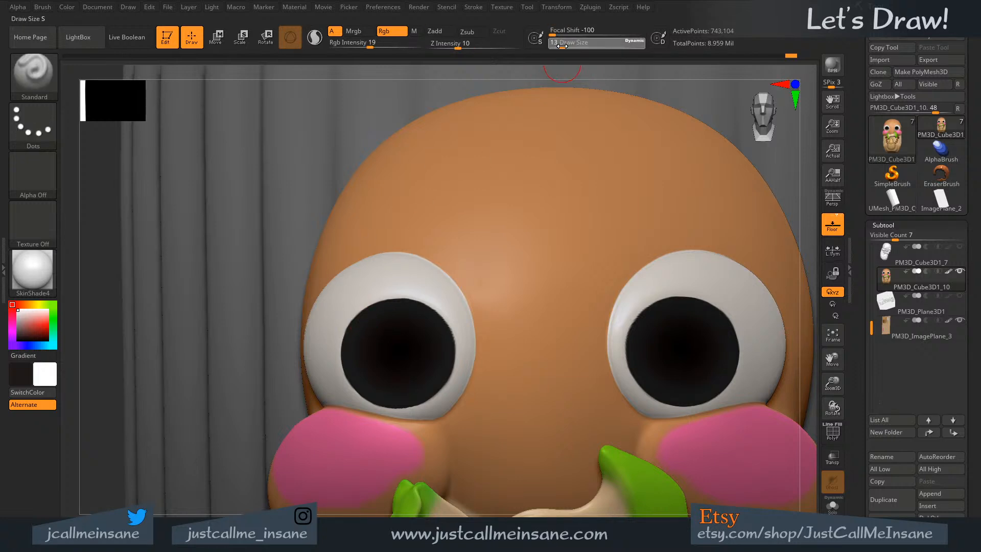
pyautogui.press('s')
pyautogui.moveTo(349, 325); pyautogui.dragTo(351, 324)
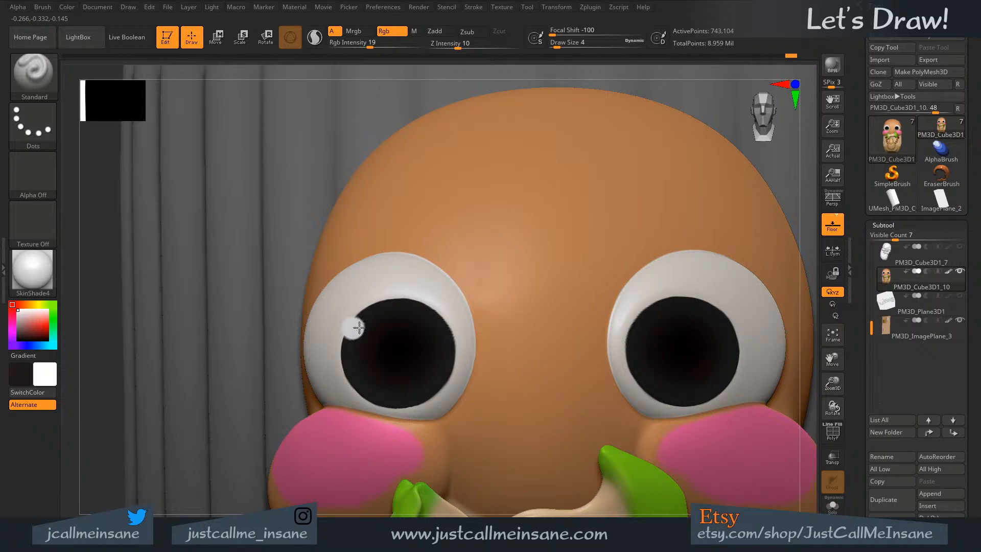
pyautogui.moveTo(350, 330); pyautogui.dragTo(355, 328)
# - Paint a matching round white highlight on the upper-left edge of the right pupil
pyautogui.keyDown('ctrl'); pyautogui.moveTo(491, 341); pyautogui.dragTo(467, 259, button='right'); pyautogui.keyUp('ctrl')
pyautogui.keyDown('alt'); pyautogui.moveTo(499, 341); pyautogui.dragTo(364, 250, button='right'); pyautogui.keyUp('alt')
pyautogui.keyDown('ctrl'); pyautogui.moveTo(444, 276); pyautogui.dragTo(434, 341, button='right'); pyautogui.keyUp('ctrl')
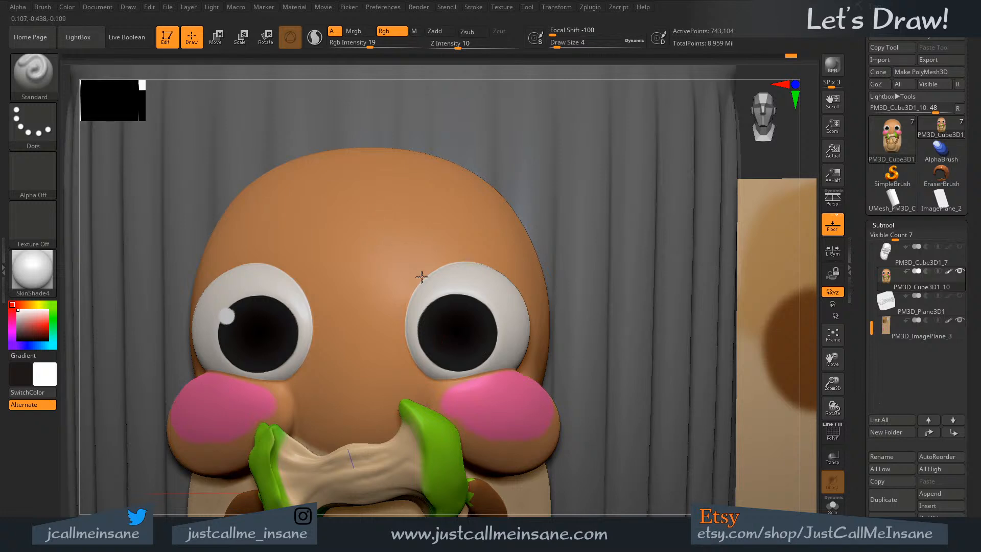
pyautogui.keyDown('ctrl'); pyautogui.moveTo(446, 325); pyautogui.dragTo(439, 362, button='right'); pyautogui.keyUp('ctrl')
pyautogui.keyDown('alt'); pyautogui.moveTo(469, 350); pyautogui.dragTo(541, 370, button='right'); pyautogui.keyUp('alt')
pyautogui.keyDown('alt'); pyautogui.moveTo(450, 249); pyautogui.dragTo(510, 267, button='right'); pyautogui.keyUp('alt')
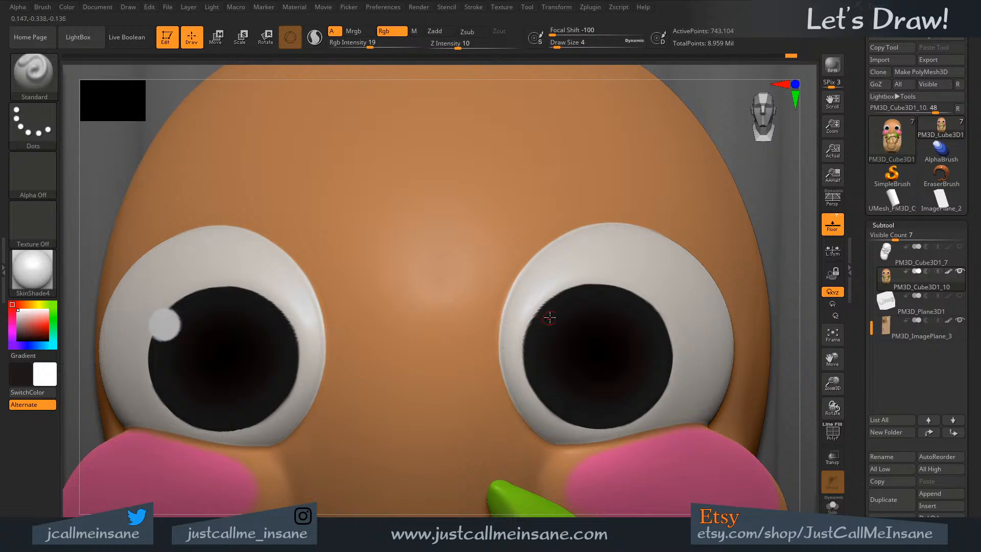
pyautogui.moveTo(536, 319)
pyautogui.mouseDown()
pyautogui.moveTo(546, 324)
pyautogui.moveTo(538, 313)
pyautogui.moveTo(545, 319)
pyautogui.moveTo(548, 305)
pyautogui.mouseUp()
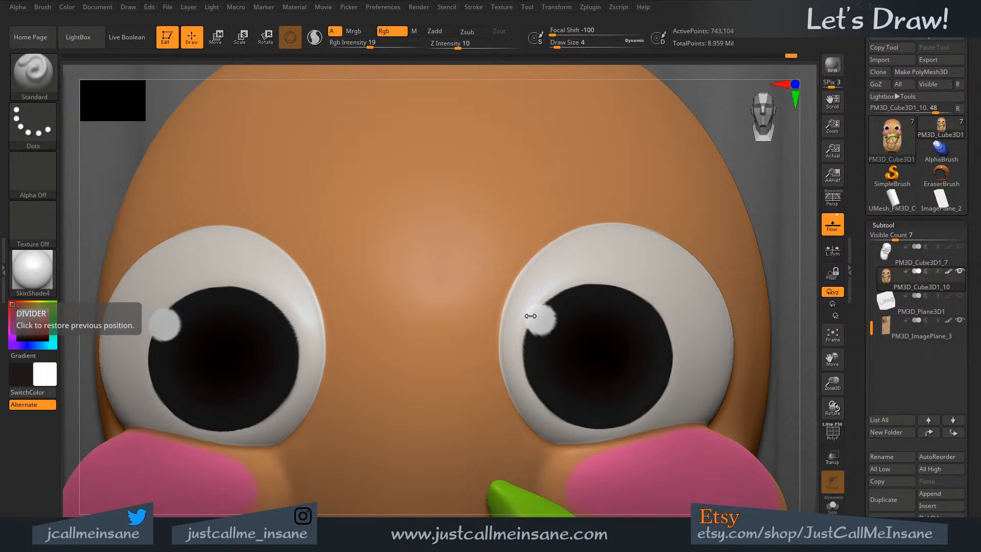
pyautogui.moveTo(537, 322); pyautogui.dragTo(540, 317)
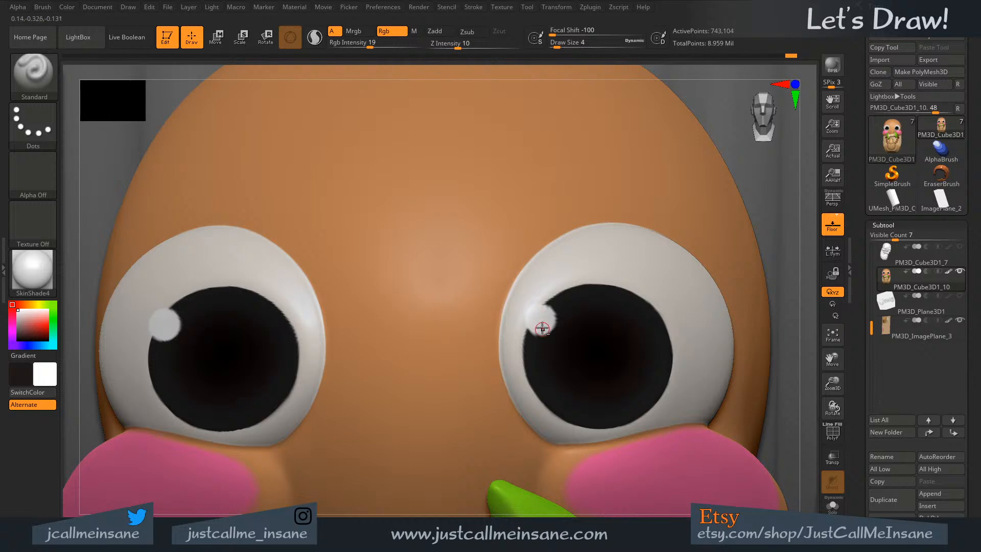
# - Try a small highlight dot in the lower-right part of the left pupil at Rgb Intensity 19
pyautogui.moveTo(542, 325)
pyautogui.keyDown('ctrl'); pyautogui.mouseDown(button='right')
pyautogui.moveTo(526, 257)
pyautogui.moveTo(528, 194)
pyautogui.mouseUp(button='right'); pyautogui.keyUp('ctrl')
pyautogui.moveTo(567, 281); pyautogui.dragTo(588, 347, button='right')
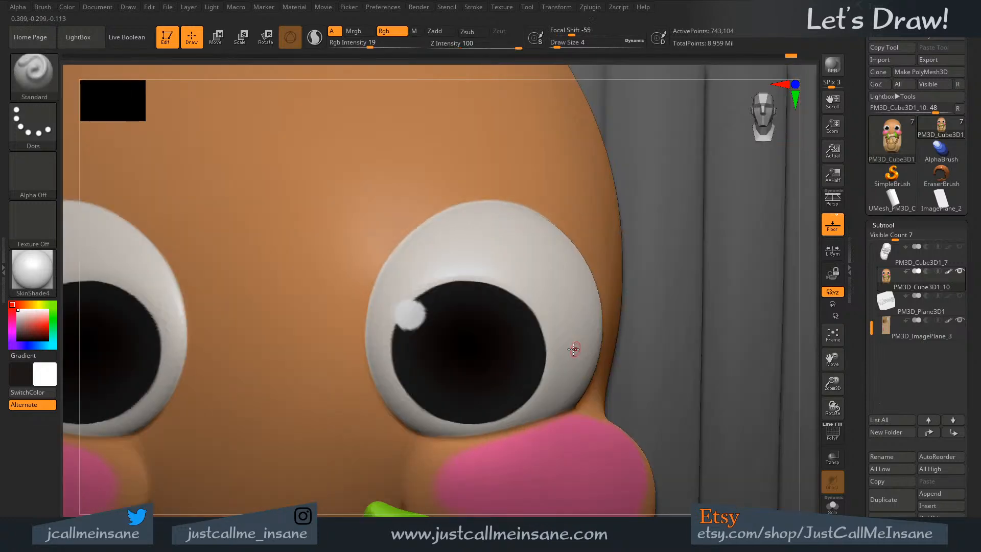
pyautogui.keyDown('alt'); pyautogui.moveTo(502, 335); pyautogui.dragTo(582, 335, button='right'); pyautogui.keyUp('alt')
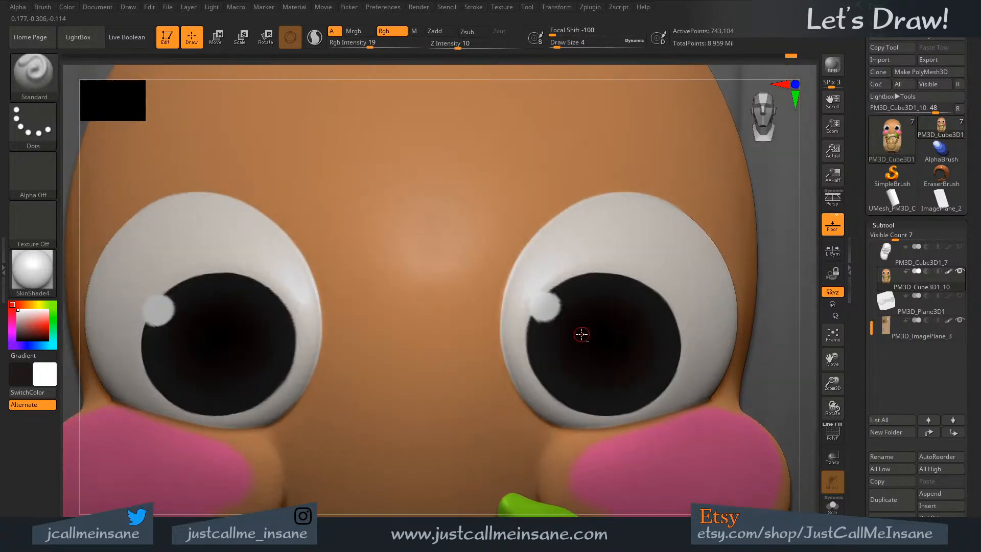
pyautogui.click(250, 375)
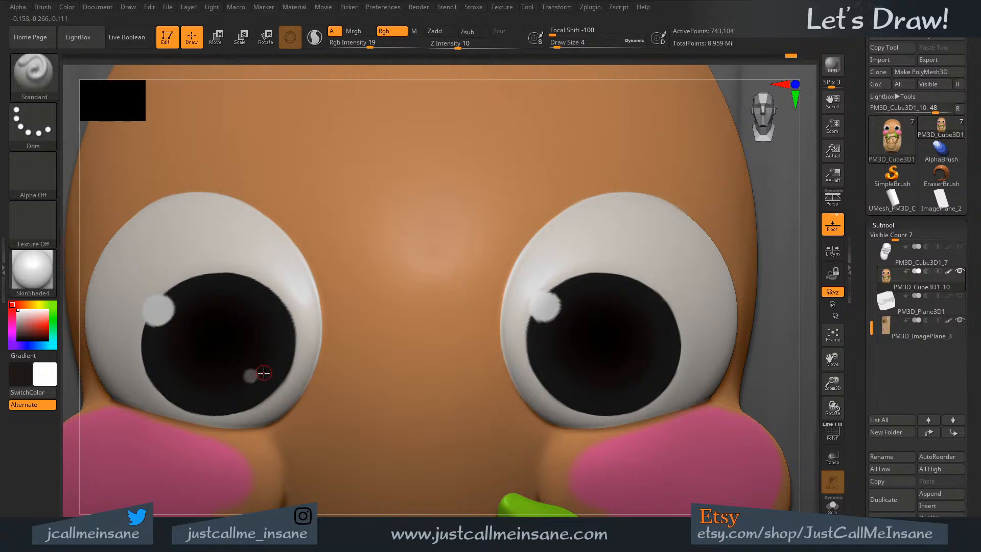
pyautogui.press('s')
pyautogui.moveTo(258, 374); pyautogui.dragTo(251, 375)
# - Replace the faint dot with a small white highlight in the left pupil's lower right, using an Rgb Intensity of 100
pyautogui.moveTo(388, 45); pyautogui.dragTo(432, 47)
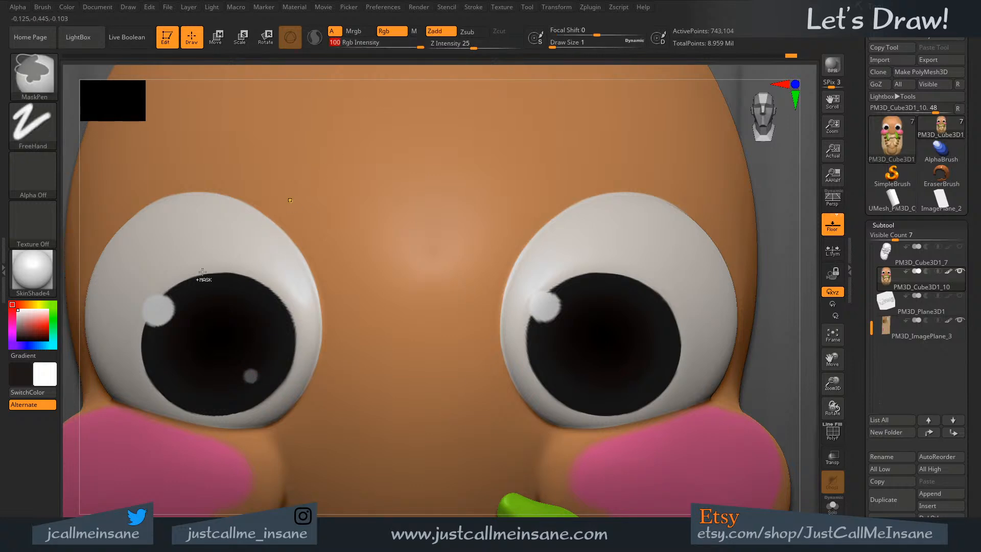
pyautogui.hotkey('ctrl', 'z')
pyautogui.press('s')
pyautogui.moveTo(161, 308); pyautogui.dragTo(164, 308)
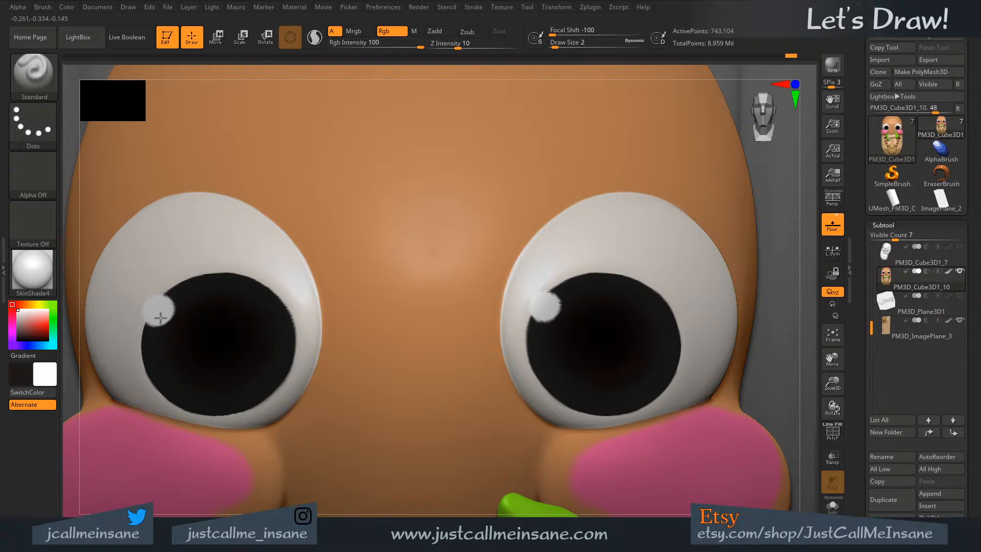
pyautogui.moveTo(205, 291); pyautogui.dragTo(189, 275, button='right')
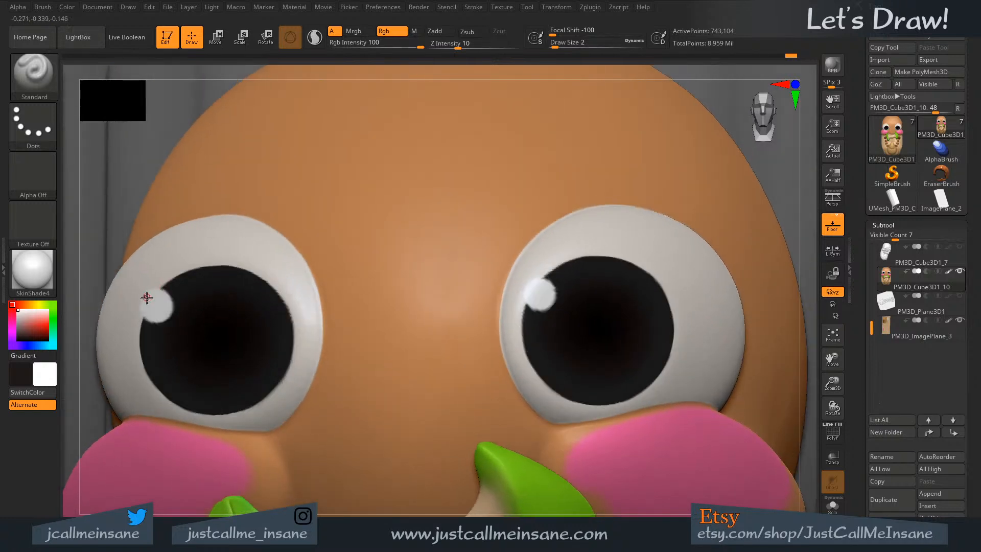
pyautogui.press('s')
pyautogui.moveTo(154, 305); pyautogui.dragTo(161, 306)
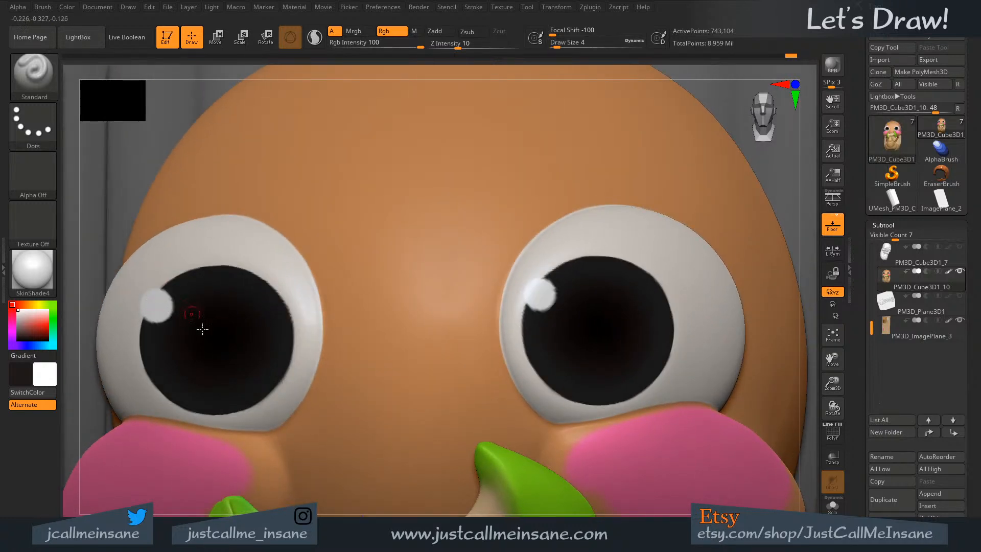
pyautogui.click(246, 379)
pyautogui.moveTo(247, 378); pyautogui.dragTo(246, 378)
# - Paint a matching small white highlight in the lower right of the right pupil, undoing misplaced dots
pyautogui.keyDown('shift'); pyautogui.moveTo(485, 359); pyautogui.dragTo(493, 379, button='right'); pyautogui.keyUp('shift')
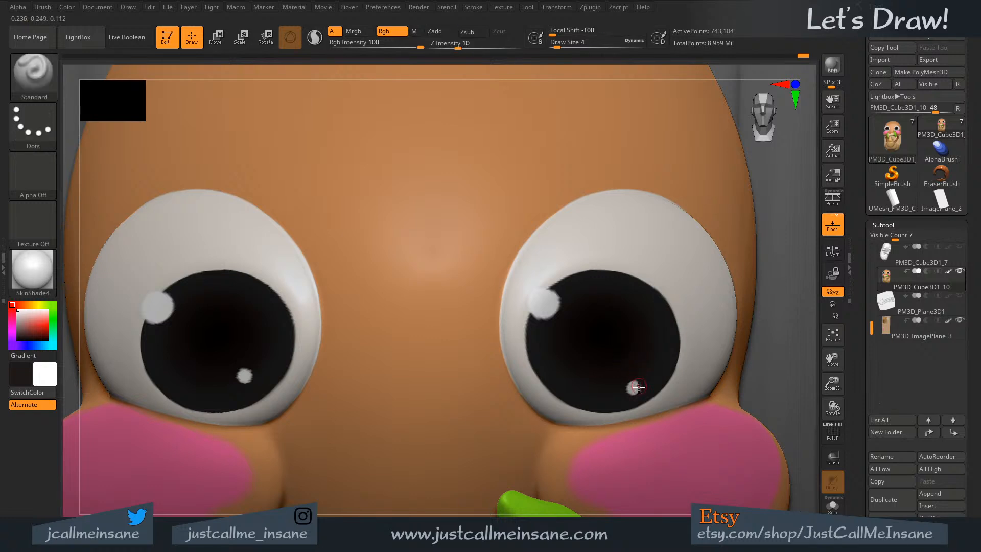
pyautogui.hotkey('ctrl', 'z')
pyautogui.click(636, 389)
pyautogui.hotkey('ctrl', 'z')
# - Sample the dark pupil colour, then softly shade and smooth the left pupil at draw size 11 with Rgb Intensity 7
pyautogui.keyDown('ctrl'); pyautogui.moveTo(623, 392); pyautogui.dragTo(591, 251, button='right'); pyautogui.keyUp('ctrl')
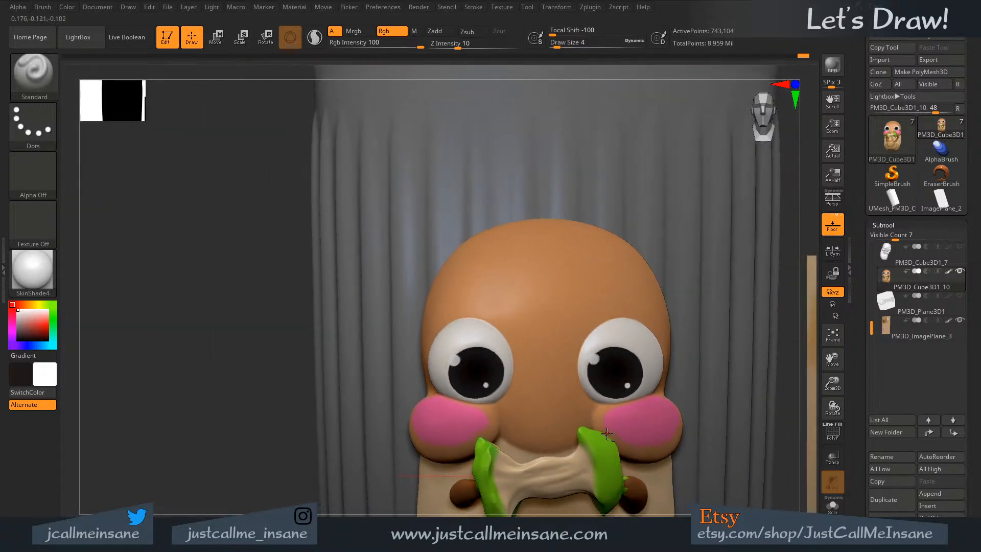
pyautogui.keyDown('alt'); pyautogui.moveTo(607, 433); pyautogui.dragTo(503, 294, button='right'); pyautogui.keyUp('alt')
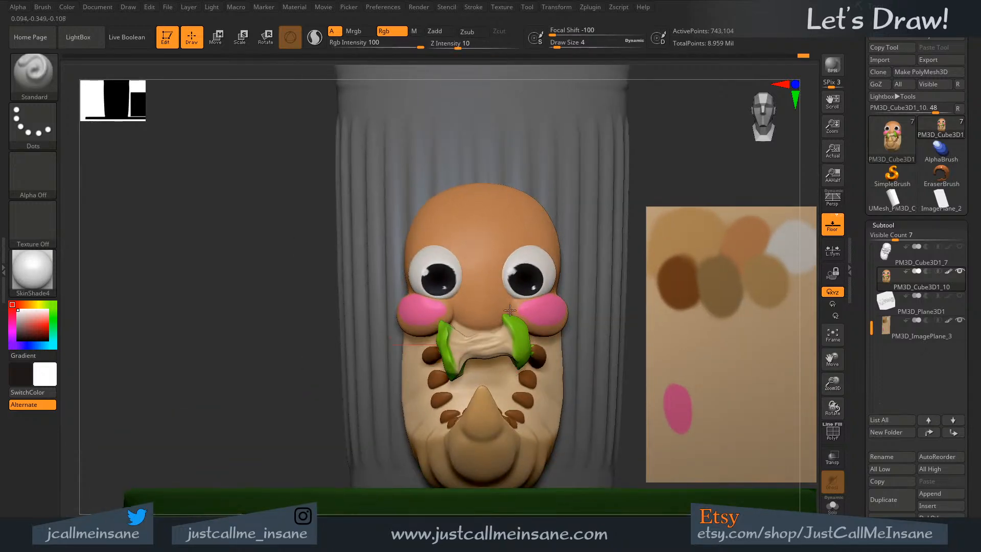
pyautogui.scroll(6, 510, 309)
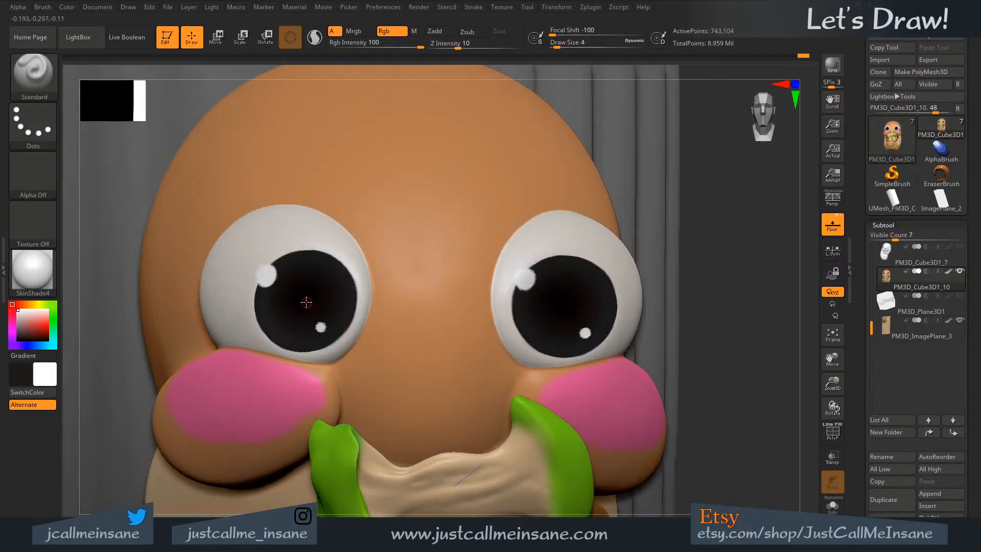
pyautogui.press('c')
pyautogui.press('s')
pyautogui.moveTo(301, 295); pyautogui.dragTo(306, 296)
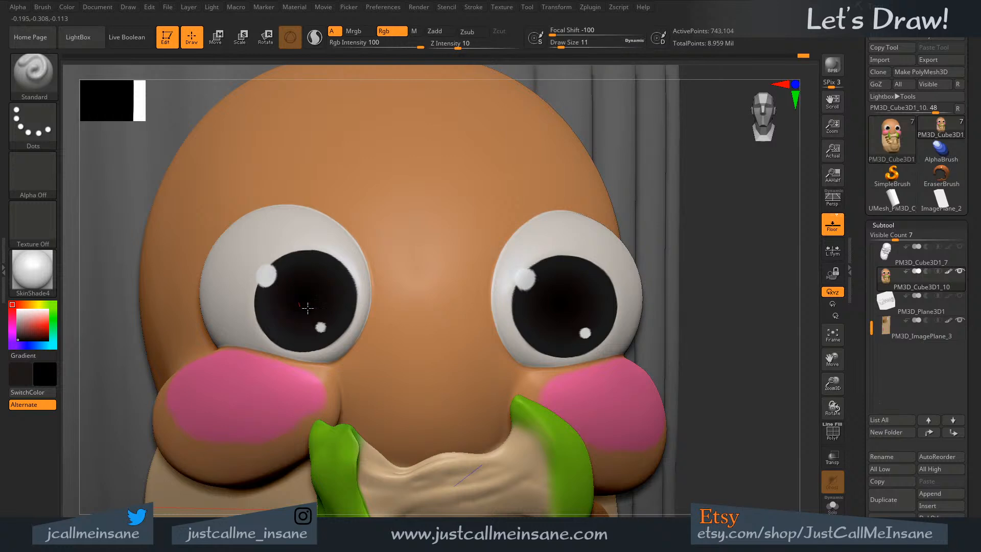
pyautogui.click(359, 45)
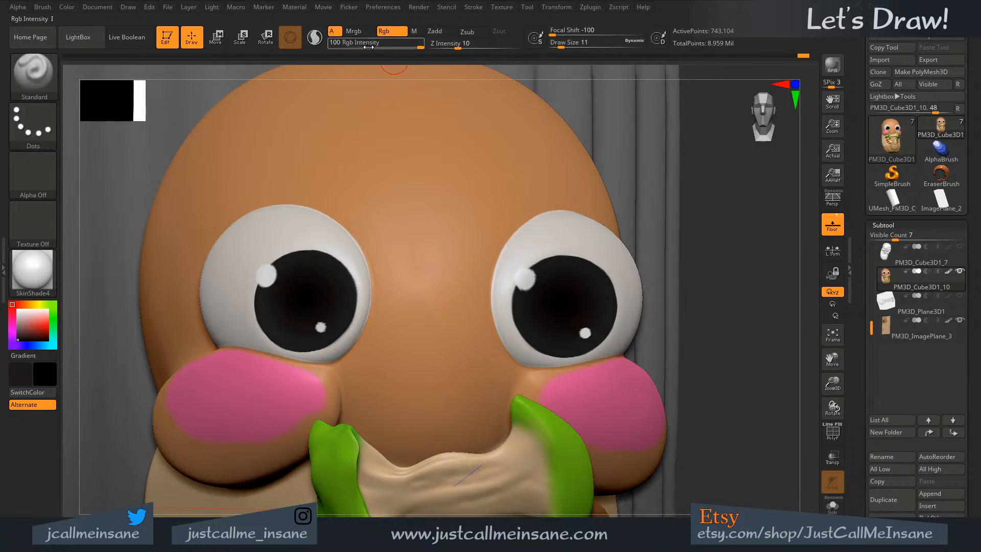
pyautogui.write('9')
pyautogui.press('Return')
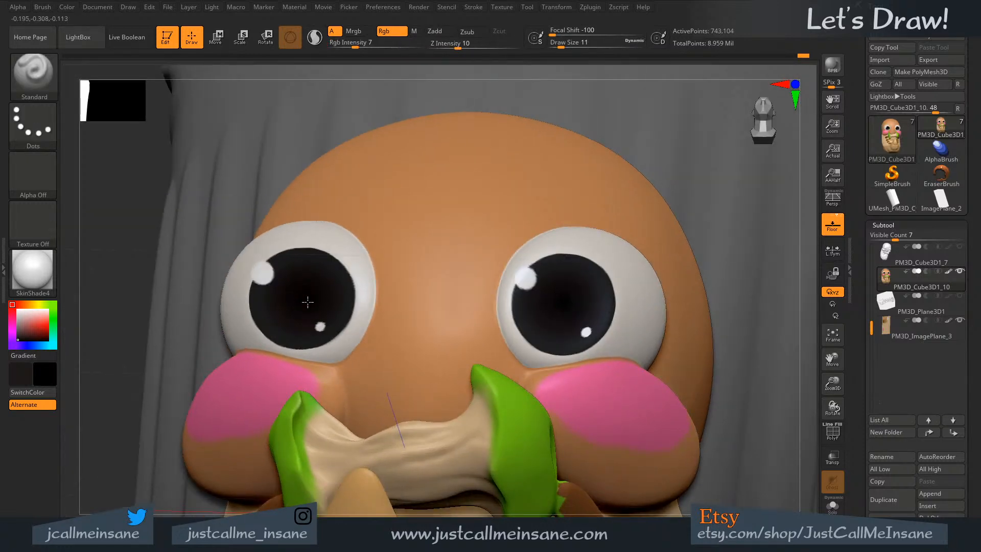
pyautogui.moveTo(351, 273)
pyautogui.mouseDown(button='right')
pyautogui.moveTo(359, 292)
pyautogui.moveTo(300, 296)
pyautogui.mouseUp(button='right')
pyautogui.keyDown('shift'); pyautogui.moveTo(300, 296); pyautogui.dragTo(289, 311); pyautogui.keyUp('shift')
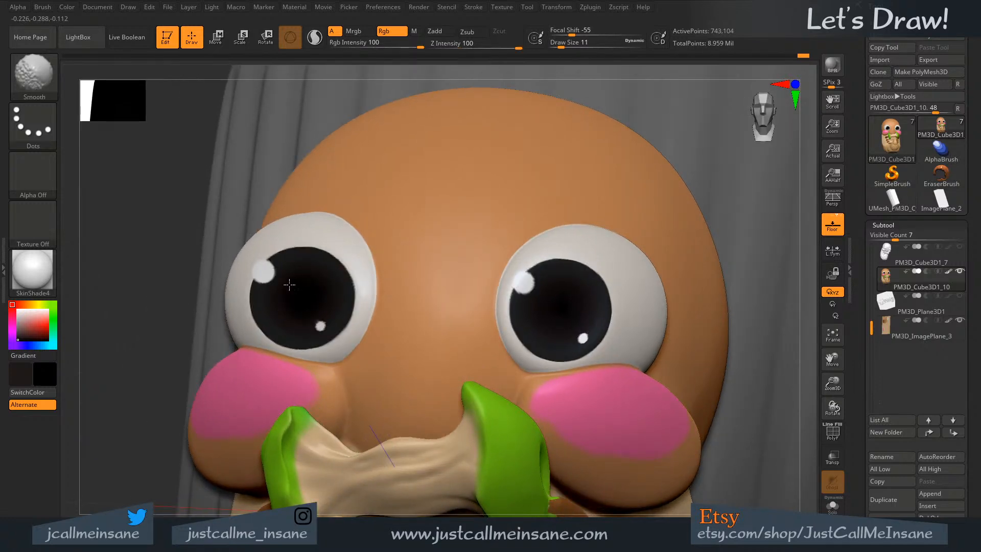
# - Examine the painted eyes, the cheeks and the whole character from several angles and distances
pyautogui.press('ctrl')
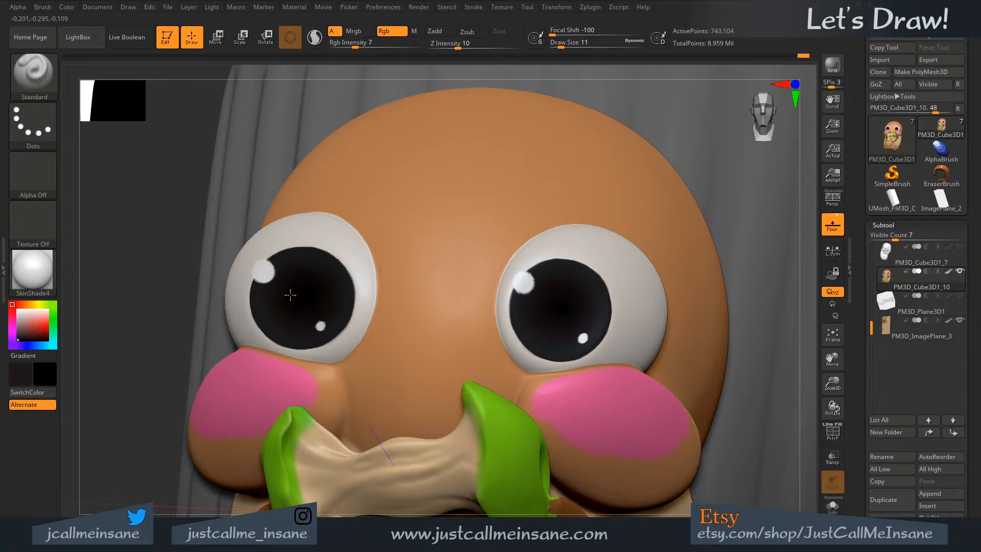
pyautogui.moveTo(510, 326); pyautogui.dragTo(534, 326, button='right')
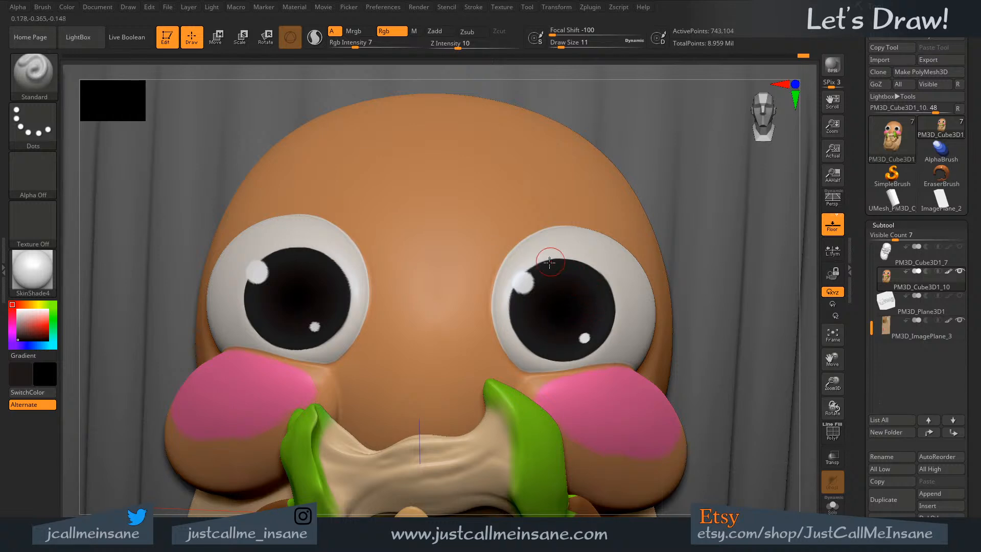
pyautogui.moveTo(560, 287)
pyautogui.mouseDown(button='right')
pyautogui.moveTo(567, 267)
pyautogui.moveTo(569, 274)
pyautogui.mouseUp(button='right')
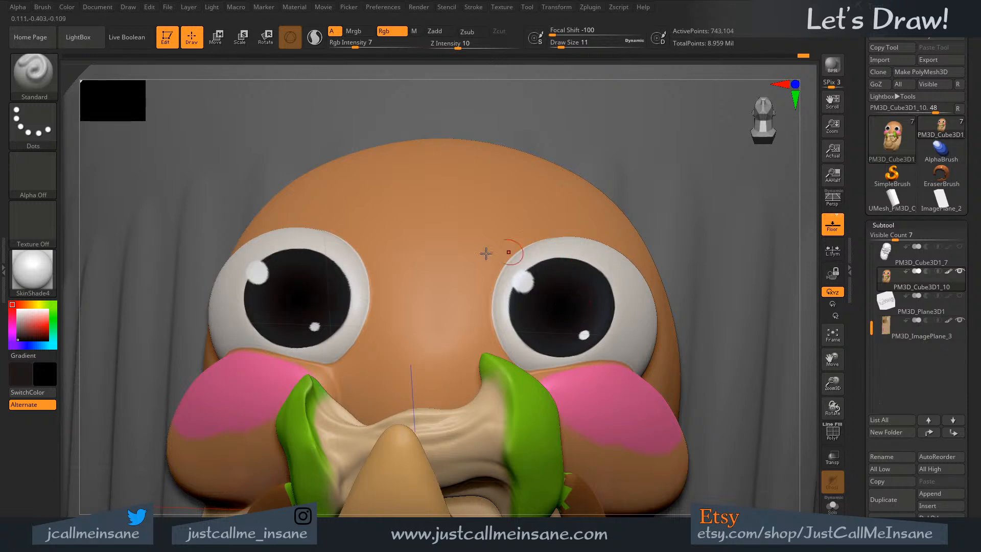
pyautogui.moveTo(416, 318); pyautogui.dragTo(377, 351, button='right')
pyautogui.keyDown('ctrl'); pyautogui.moveTo(424, 385); pyautogui.dragTo(453, 317, button='right'); pyautogui.keyUp('ctrl')
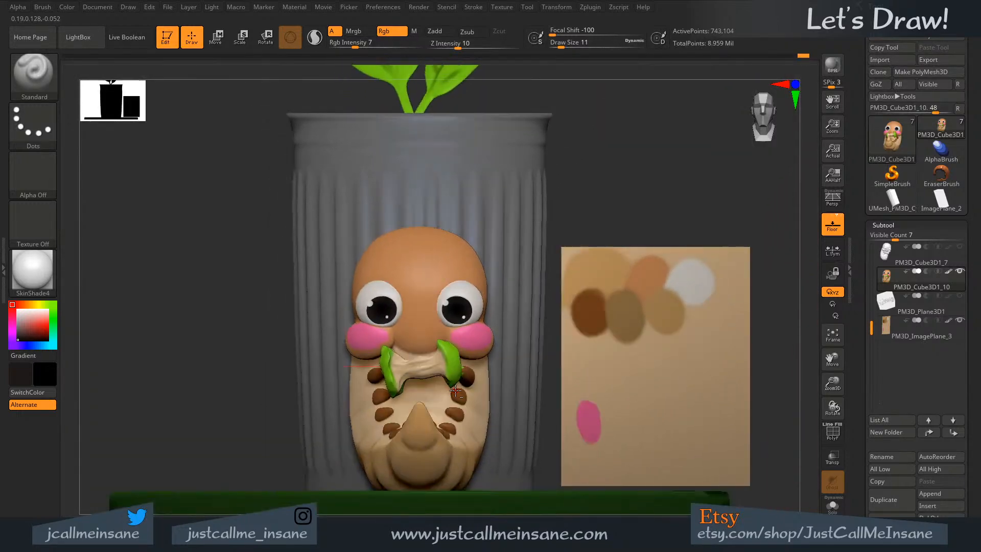
pyautogui.keyDown('ctrl'); pyautogui.moveTo(460, 353); pyautogui.dragTo(458, 327, button='right'); pyautogui.keyUp('ctrl')
pyautogui.moveTo(399, 360); pyautogui.dragTo(418, 262, button='right')
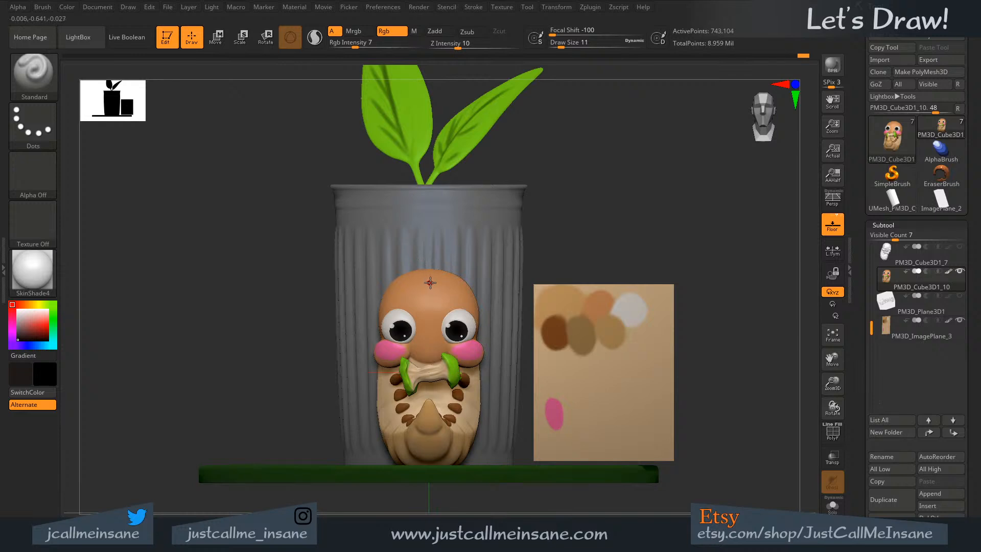
pyautogui.moveTo(443, 300)
pyautogui.mouseDown(button='right')
pyautogui.moveTo(545, 294)
pyautogui.moveTo(478, 316)
pyautogui.moveTo(467, 348)
pyautogui.moveTo(484, 378)
pyautogui.moveTo(432, 360)
pyautogui.moveTo(400, 290)
pyautogui.moveTo(449, 511)
pyautogui.moveTo(488, 438)
pyautogui.moveTo(446, 358)
pyautogui.mouseUp(button='right')
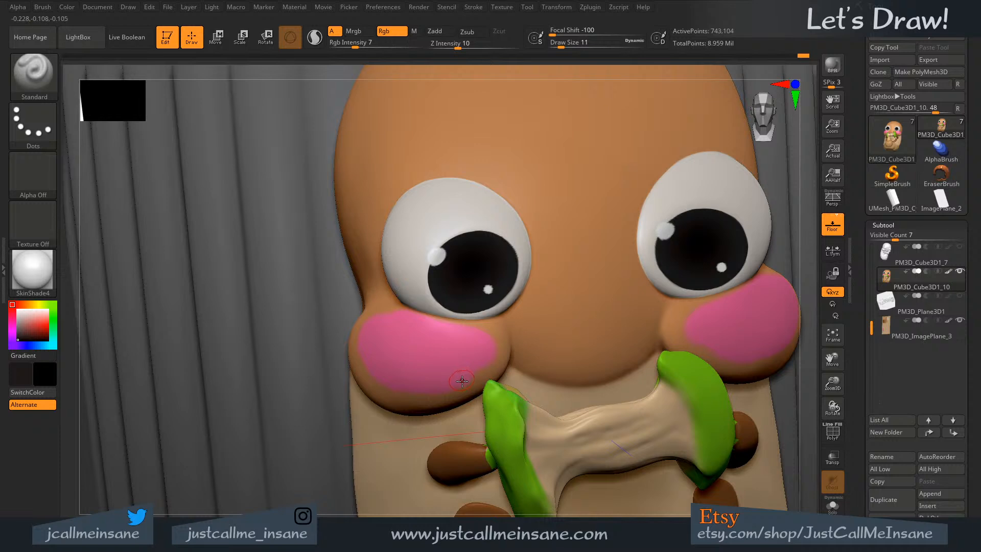
pyautogui.moveTo(466, 420); pyautogui.dragTo(519, 365, button='right')
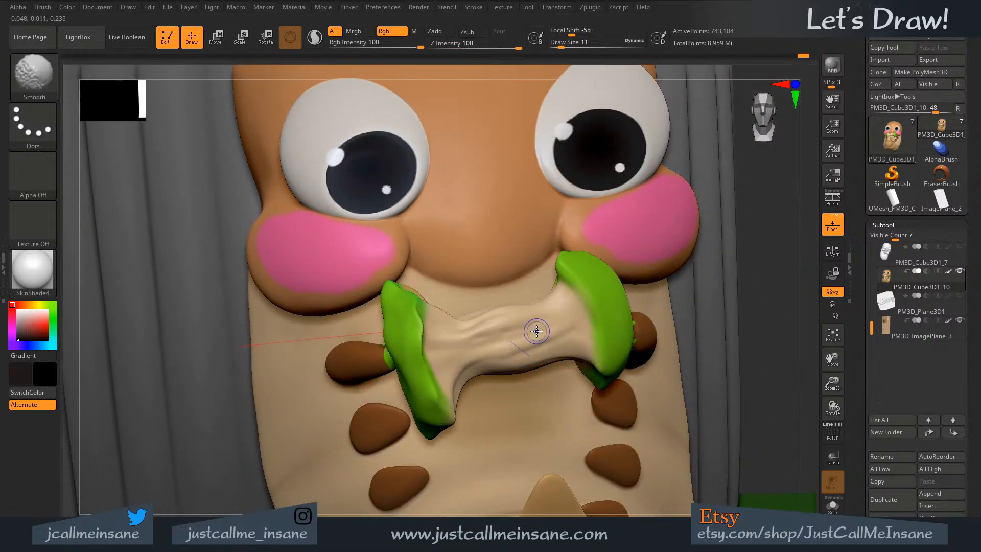
# - Isolate the apple core in the character's mouth and inspect it from several sides
pyautogui.keyDown('ctrl'); pyautogui.keyDown('shift'); pyautogui.click(547, 365); pyautogui.keyUp('shift'); pyautogui.keyUp('ctrl')
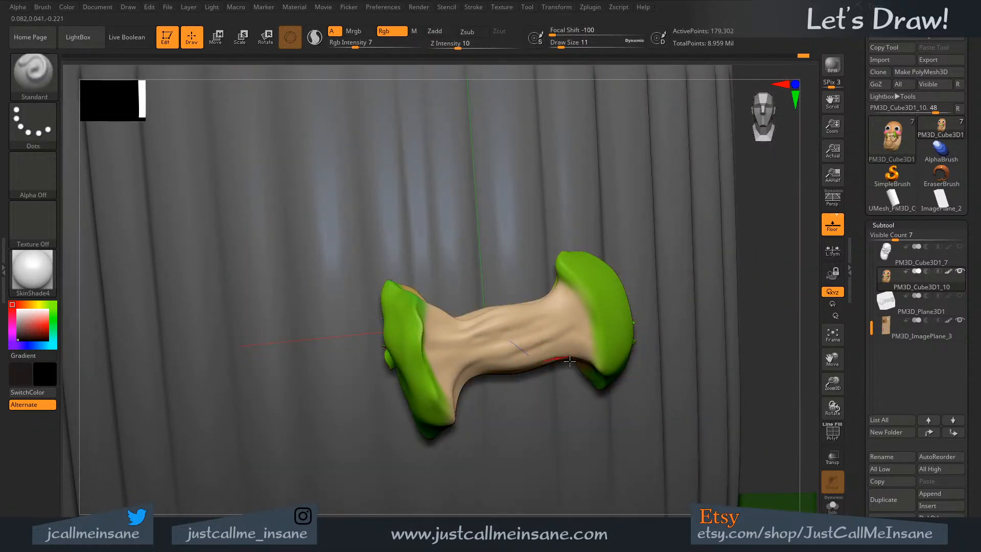
pyautogui.moveTo(737, 427)
pyautogui.keyDown('shift'); pyautogui.mouseDown()
pyautogui.moveTo(519, 322)
pyautogui.moveTo(523, 328)
pyautogui.mouseUp(); pyautogui.keyUp('shift')
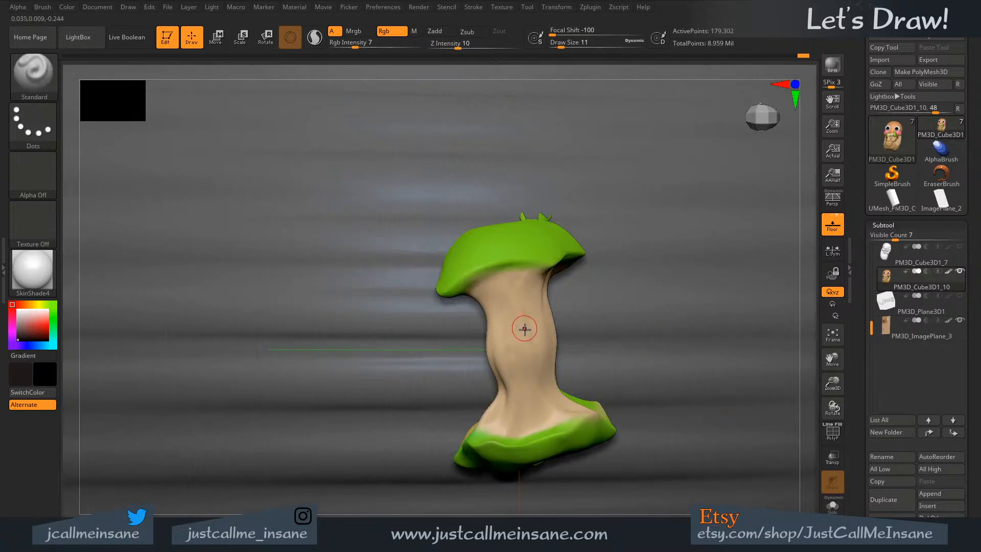
pyautogui.moveTo(532, 361)
pyautogui.mouseDown(button='right')
pyautogui.moveTo(531, 287)
pyautogui.moveTo(568, 359)
pyautogui.mouseUp(button='right')
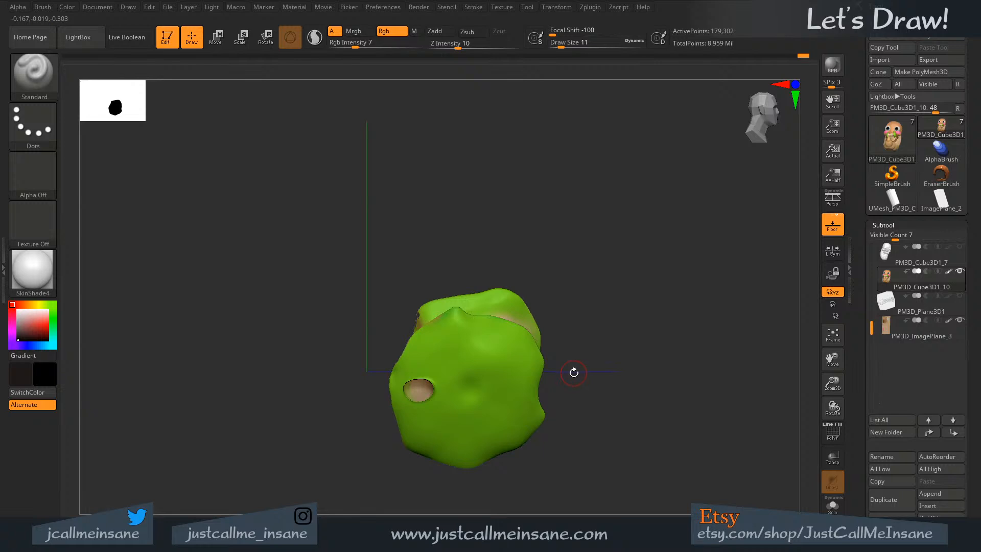
pyautogui.moveTo(570, 376); pyautogui.dragTo(542, 383, button='right')
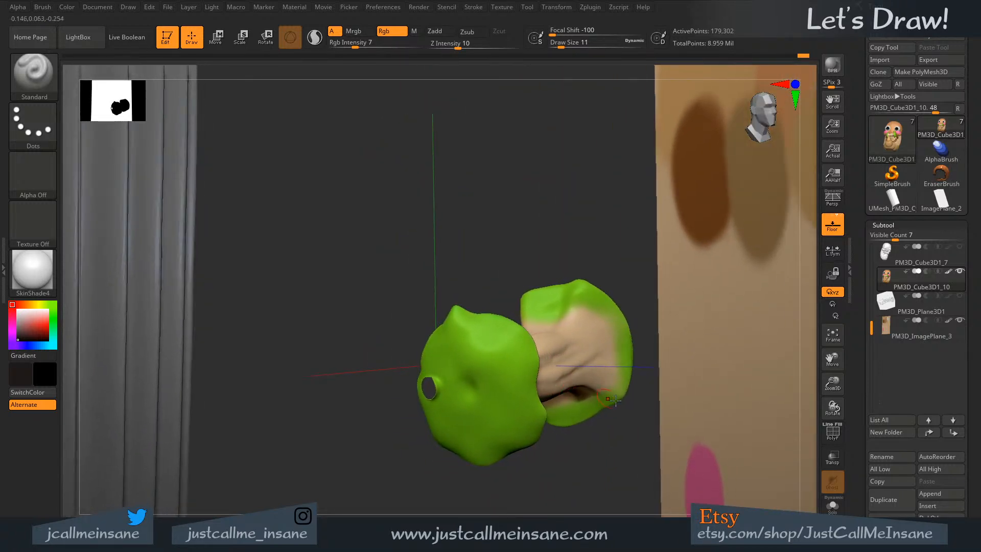
# - Unhide the rest of the character and turn on the PolyFrame display to show its polygroups
pyautogui.hotkey('ctrl', 'shift')
pyautogui.keyDown('ctrl'); pyautogui.keyDown('shift'); pyautogui.click(637, 233); pyautogui.keyUp('shift'); pyautogui.keyUp('ctrl')
pyautogui.moveTo(536, 328)
pyautogui.mouseDown(button='right')
pyautogui.moveTo(547, 325)
pyautogui.moveTo(537, 334)
pyautogui.mouseUp(button='right')
pyautogui.click(832, 432)
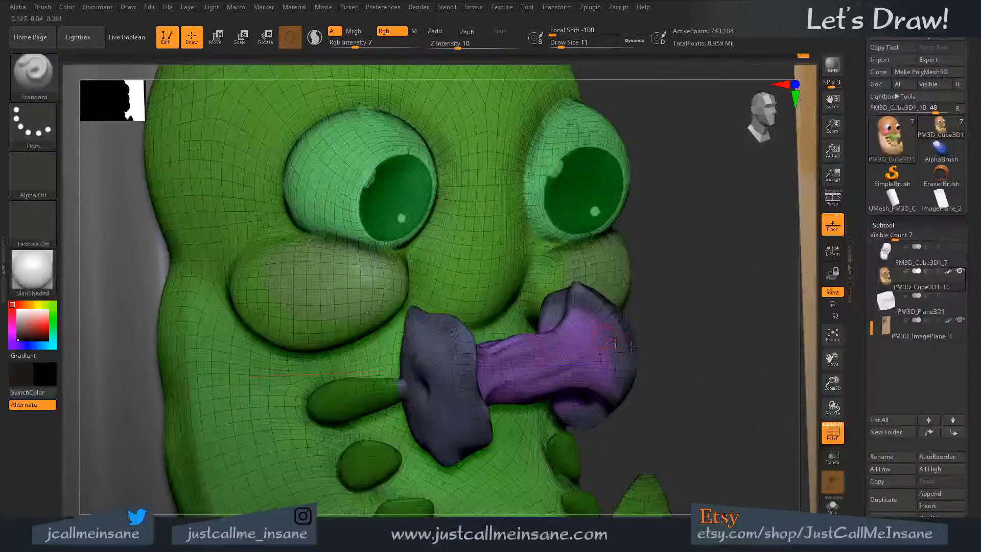
# - Lower the painted character mesh to subdivision level 1 and turn off the PolyFrame display
pyautogui.click(887, 225)
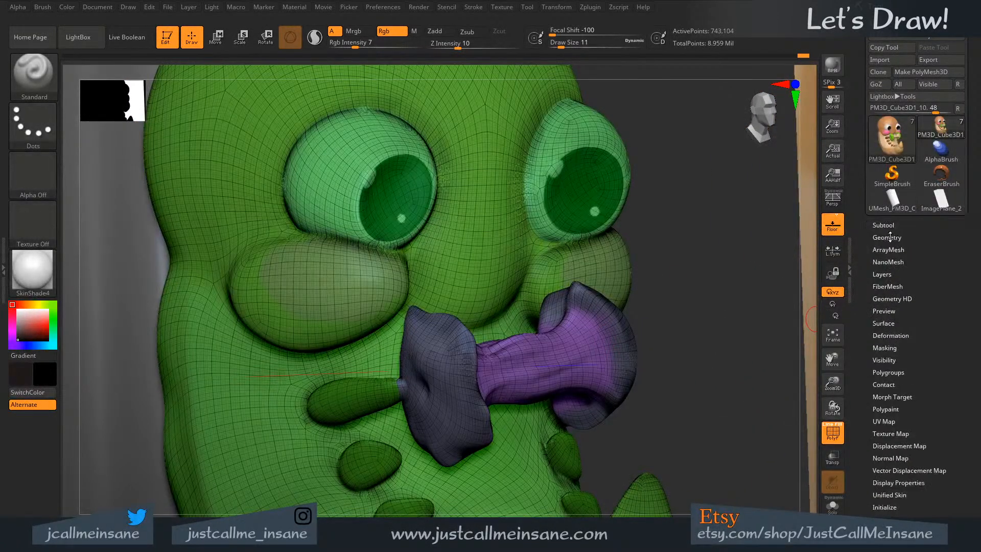
pyautogui.click(887, 237)
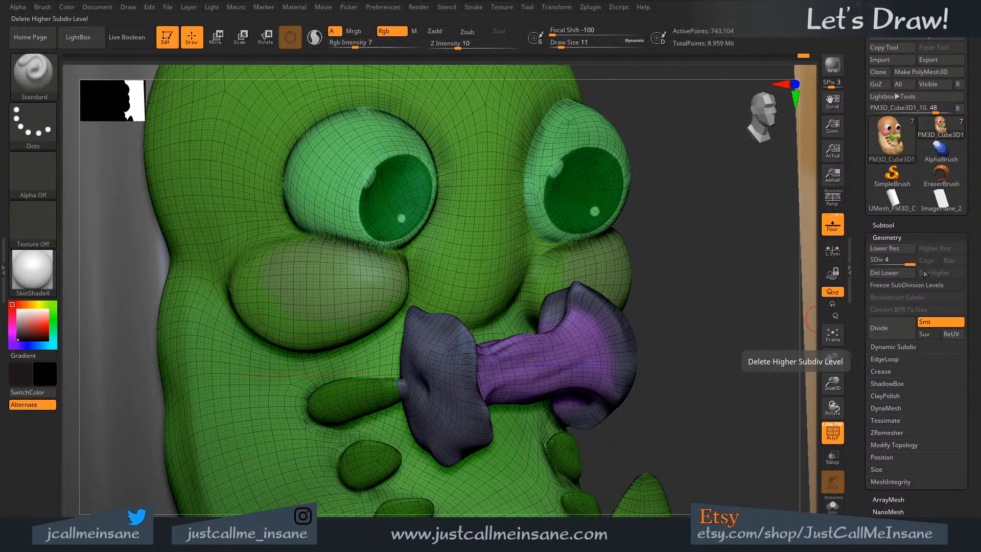
pyautogui.click(873, 261)
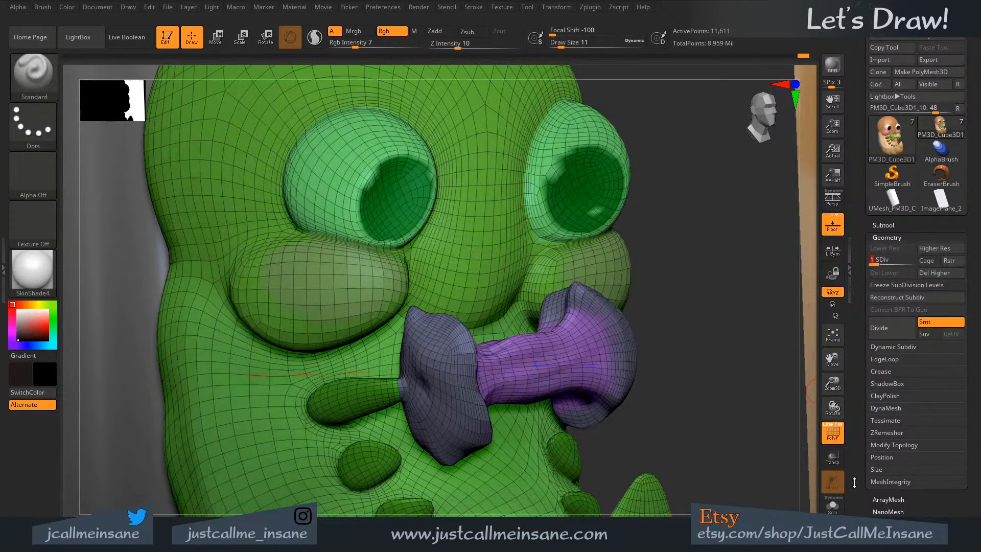
pyautogui.click(832, 431)
# - Inspect the low-resolution polypaint on the face, then restore the mesh to subdivision level 4
pyautogui.moveTo(725, 355); pyautogui.dragTo(736, 370)
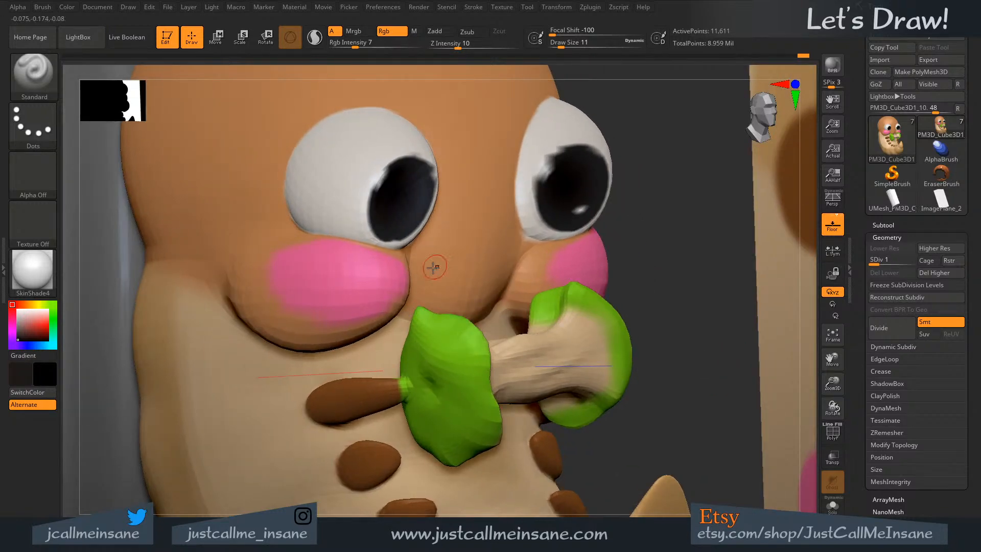
pyautogui.moveTo(691, 420); pyautogui.dragTo(747, 430)
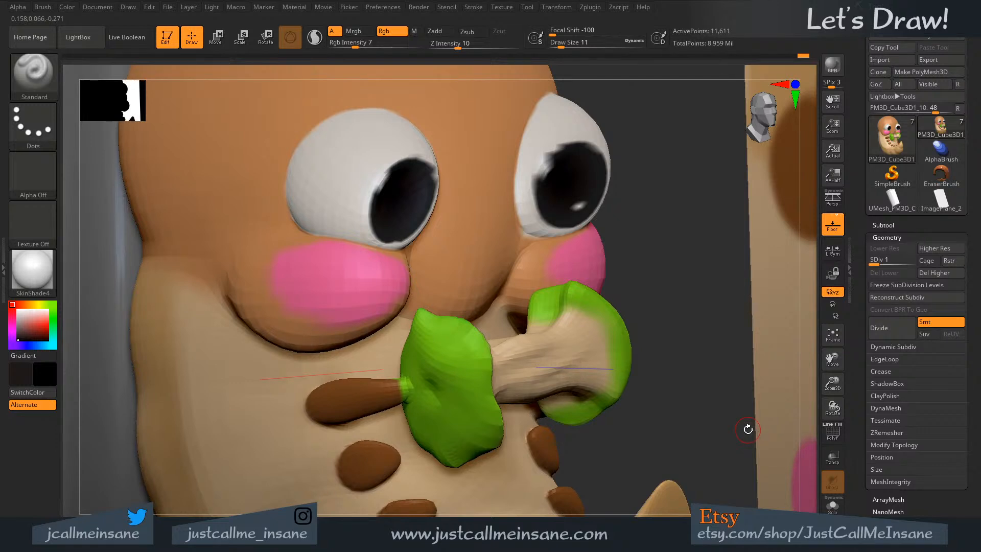
pyautogui.moveTo(715, 407); pyautogui.dragTo(749, 407)
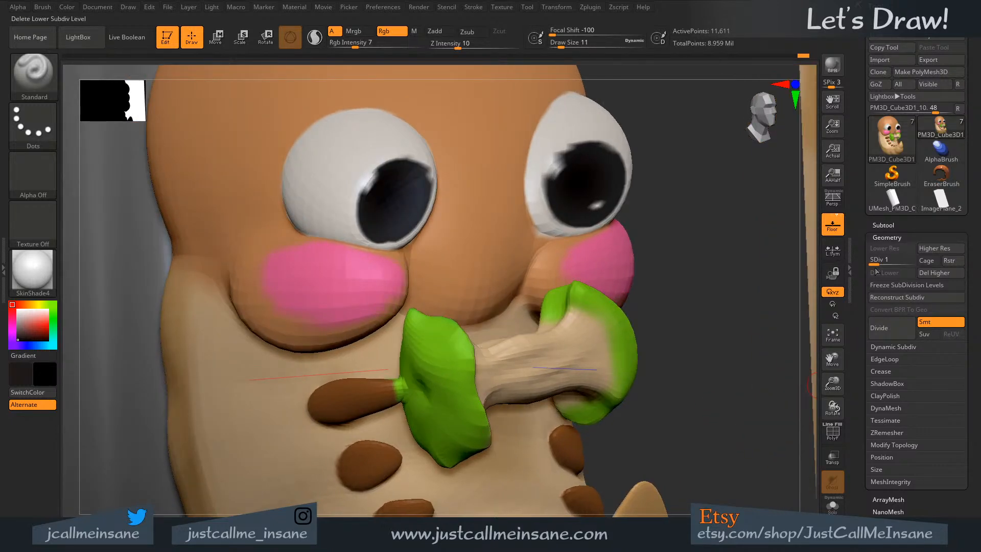
pyautogui.moveTo(874, 263); pyautogui.dragTo(909, 263)
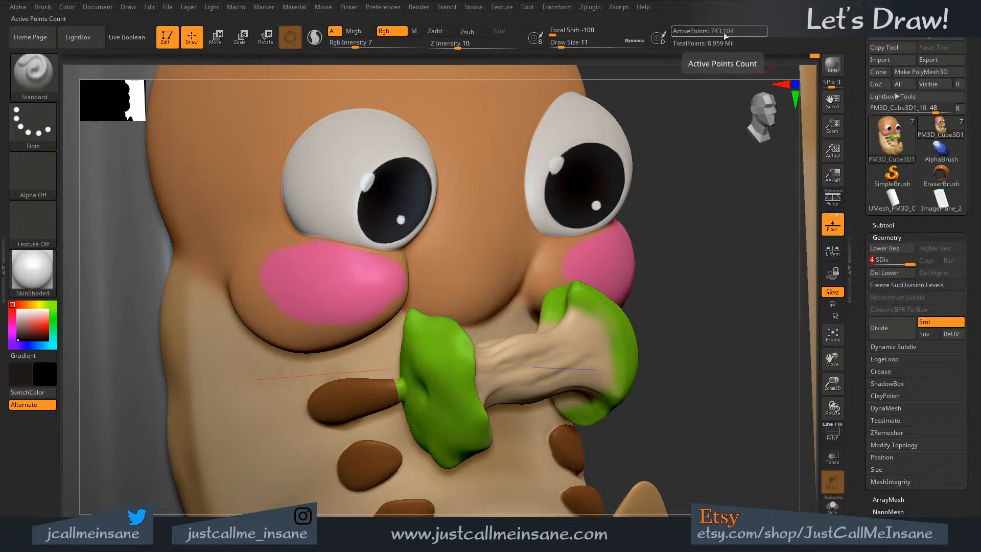
# - Examine the full-resolution paint on the eyes, cheeks and apple core from the side and the front
pyautogui.moveTo(725, 319); pyautogui.dragTo(728, 321)
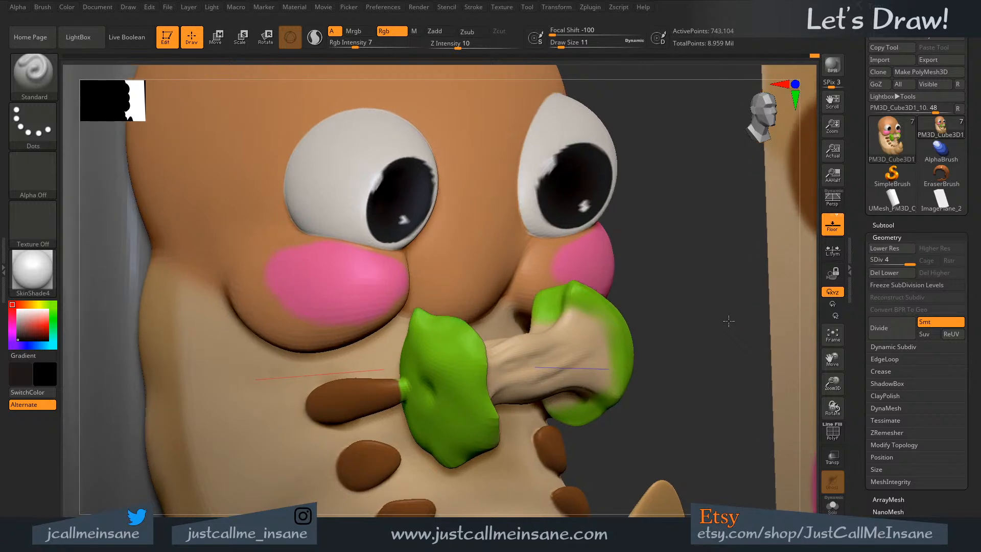
pyautogui.moveTo(709, 280); pyautogui.dragTo(706, 281)
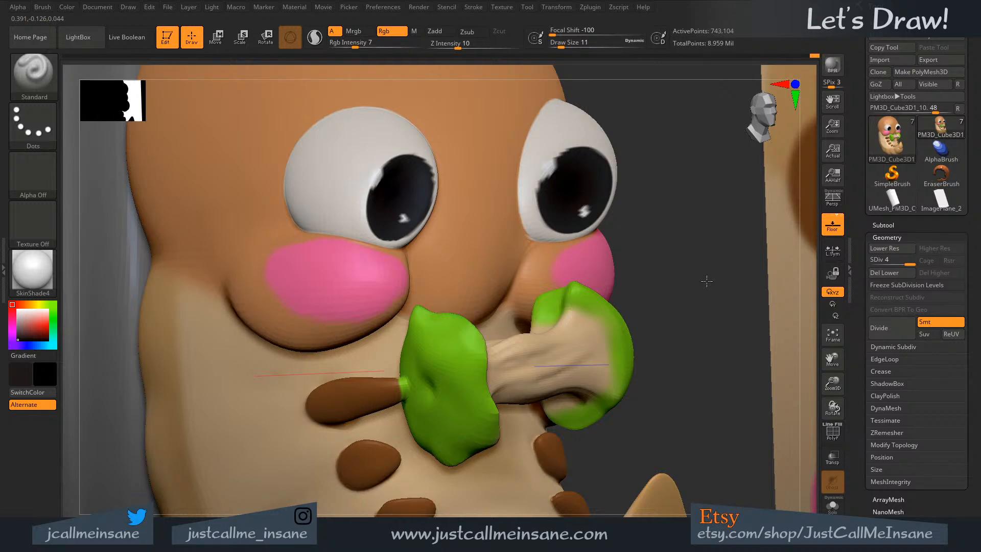
pyautogui.moveTo(707, 281); pyautogui.dragTo(707, 280)
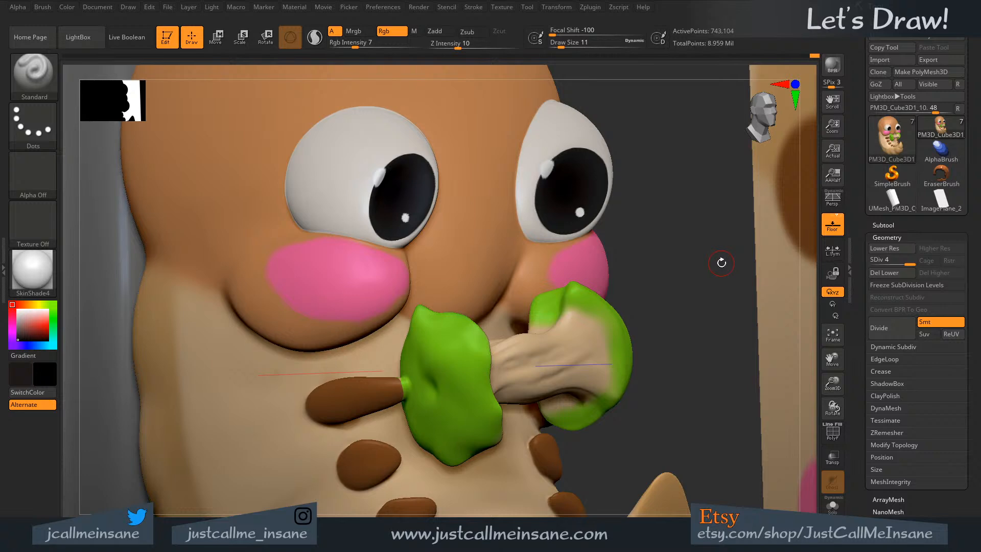
pyautogui.moveTo(720, 262); pyautogui.dragTo(804, 301)
pyautogui.moveTo(629, 311); pyautogui.dragTo(674, 316, button='right')
pyautogui.moveTo(675, 316); pyautogui.dragTo(725, 354)
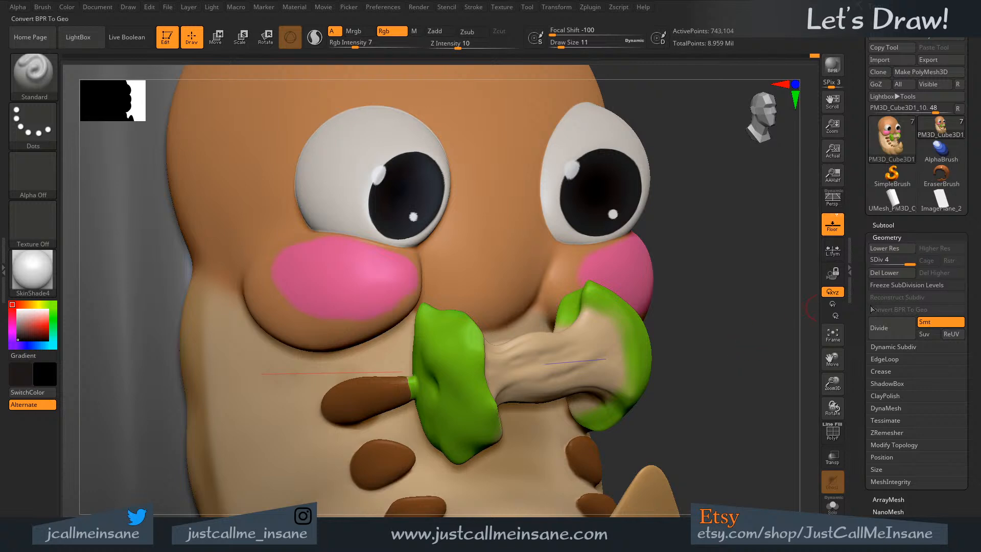
pyautogui.moveTo(901, 264)
pyautogui.mouseDown()
pyautogui.moveTo(869, 261)
pyautogui.moveTo(917, 261)
pyautogui.mouseUp()
pyautogui.moveTo(761, 315); pyautogui.dragTo(720, 312)
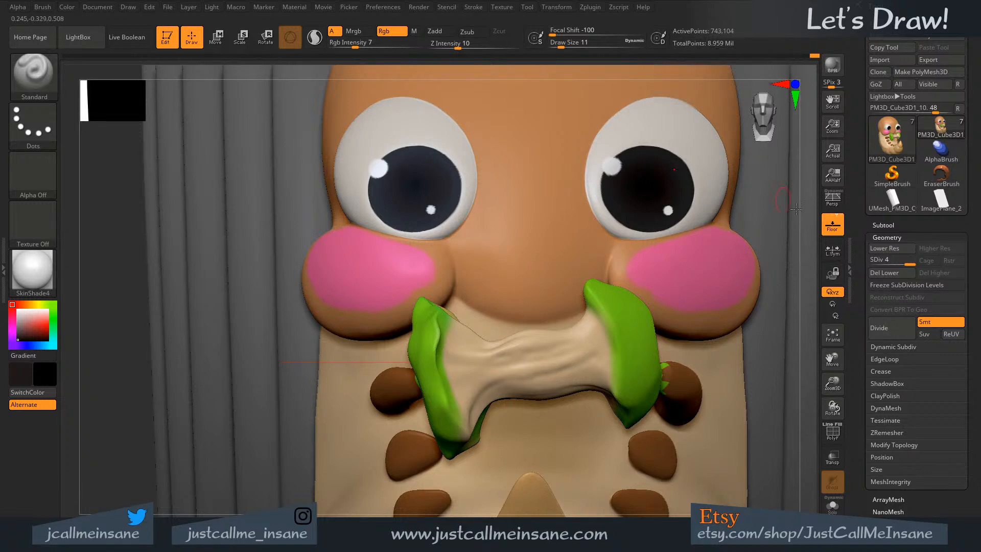
# - Select the unpainted PM3D_Cube3D1_7 subtool and isolate it with Solo mode
pyautogui.click(880, 224)
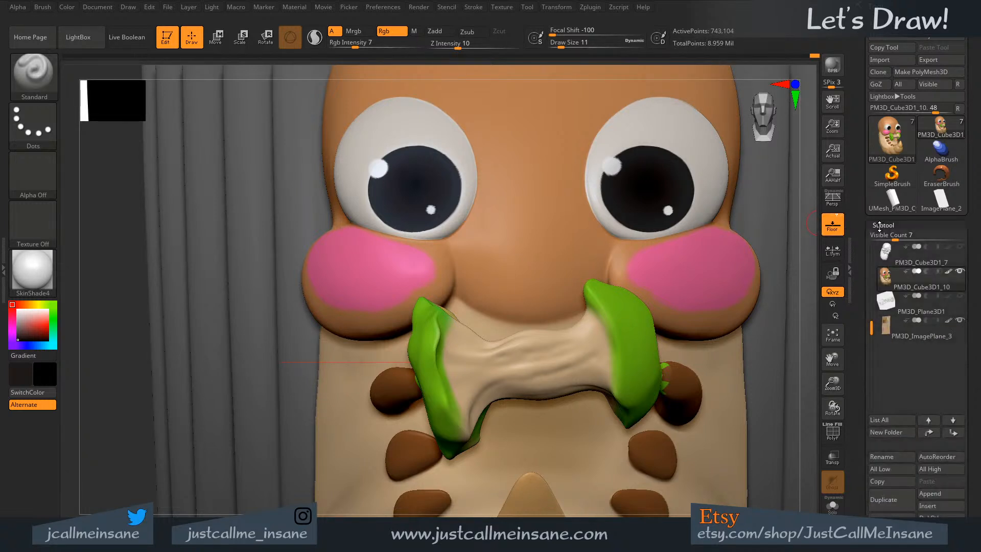
pyautogui.moveTo(874, 320); pyautogui.dragTo(872, 246)
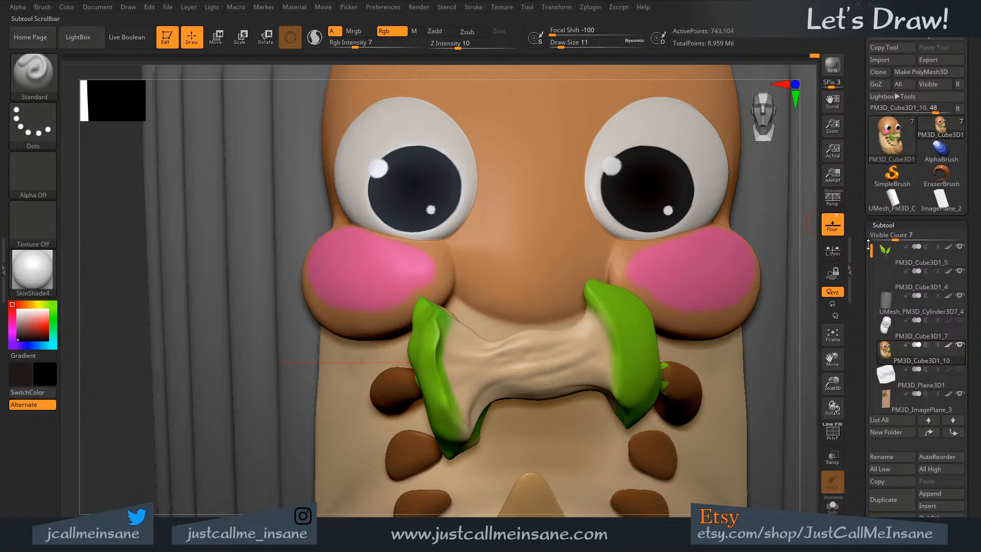
pyautogui.click(889, 327)
pyautogui.click(832, 506)
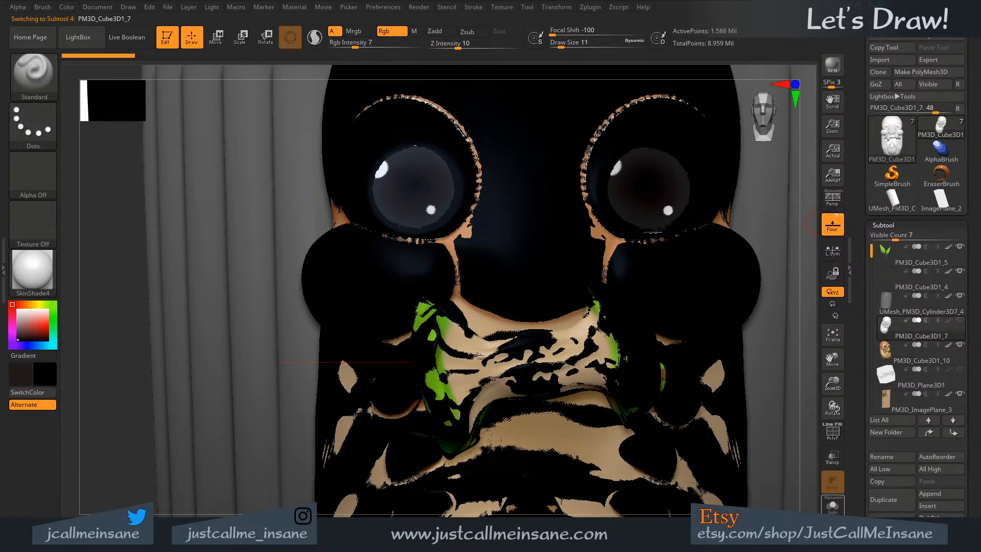
pyautogui.moveTo(787, 400); pyautogui.dragTo(725, 402)
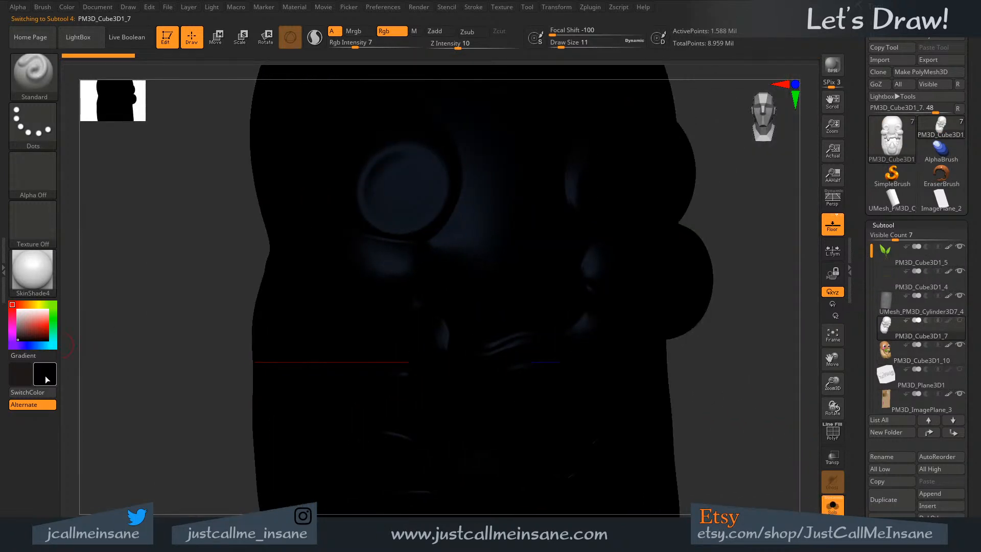
# - Change the main colour to white so the unpainted sculpt displays in white, and set the draw size to 22
pyautogui.click(44, 377)
pyautogui.click(30, 296)
pyautogui.moveTo(328, 360)
pyautogui.mouseDown()
pyautogui.moveTo(465, 360)
pyautogui.moveTo(350, 278)
pyautogui.moveTo(453, 193)
pyautogui.mouseUp()
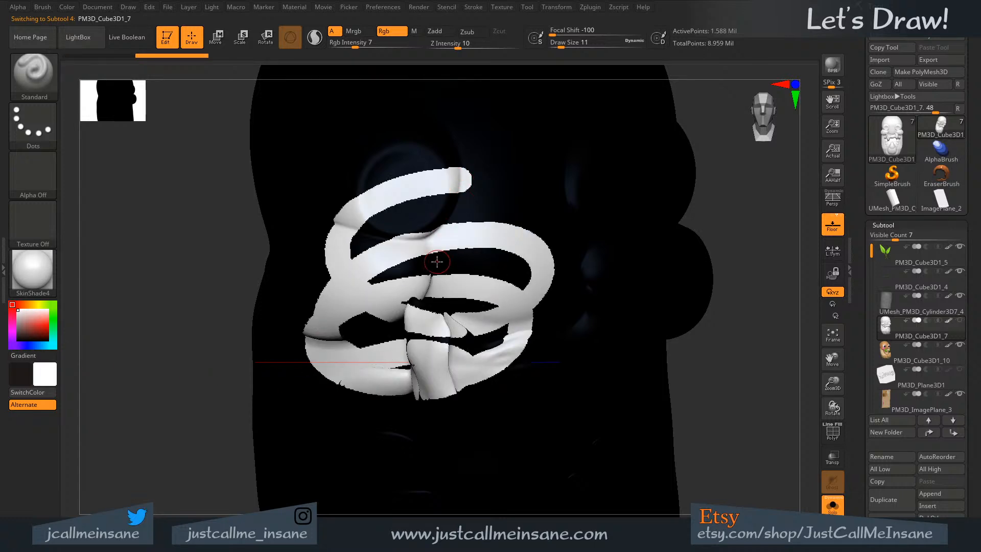
pyautogui.press('s')
pyautogui.moveTo(440, 273); pyautogui.dragTo(432, 274)
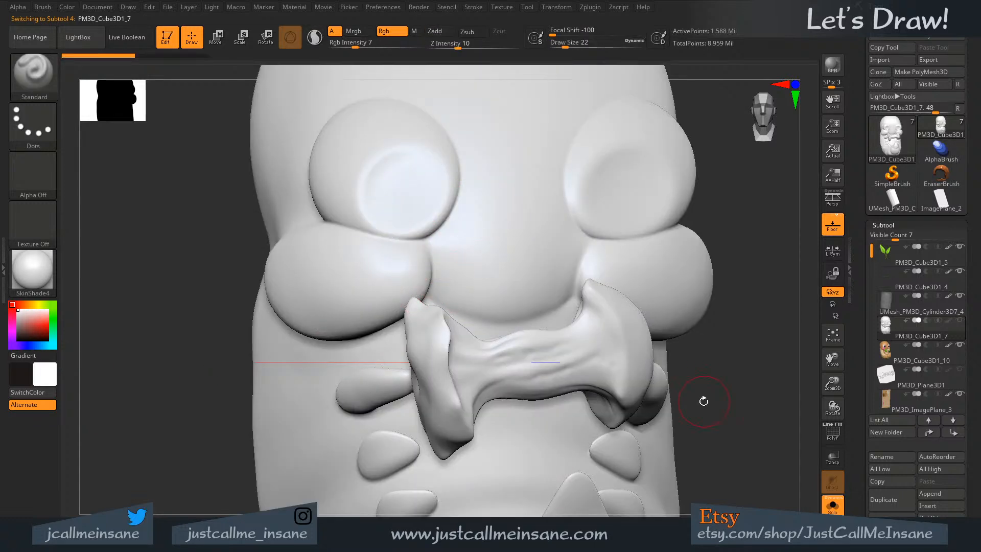
# - Inspect the whole unpainted sculpt from several angles and check its subdivision levels in the geometry settings
pyautogui.moveTo(703, 401)
pyautogui.mouseDown()
pyautogui.moveTo(688, 398)
pyautogui.moveTo(680, 415)
pyautogui.mouseUp()
pyautogui.keyDown('ctrl'); pyautogui.moveTo(681, 415); pyautogui.dragTo(644, 325, button='right'); pyautogui.keyUp('ctrl')
pyautogui.keyDown('alt'); pyautogui.moveTo(719, 398); pyautogui.dragTo(616, 351, button='right'); pyautogui.keyUp('alt')
pyautogui.moveTo(715, 383)
pyautogui.mouseDown()
pyautogui.moveTo(768, 388)
pyautogui.moveTo(745, 390)
pyautogui.mouseUp()
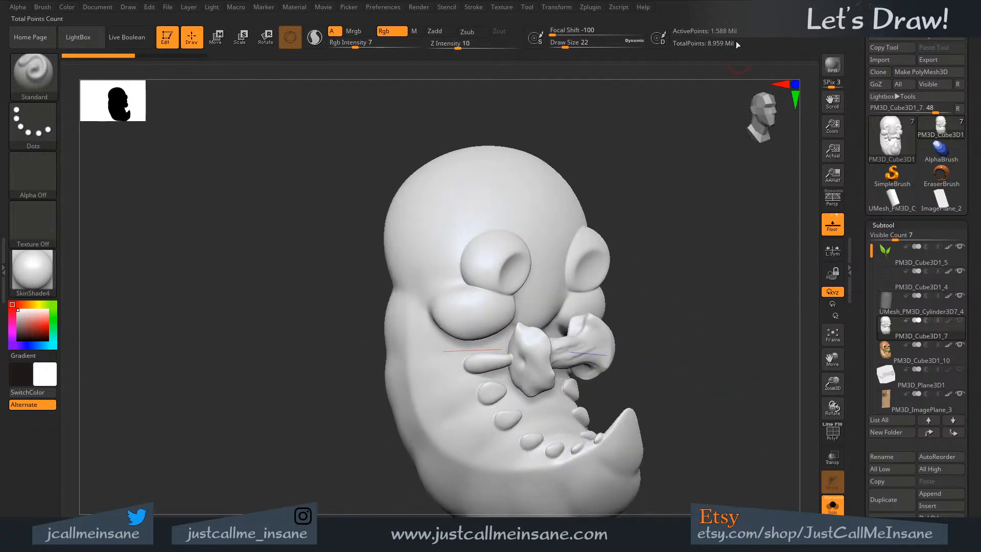
pyautogui.click(884, 226)
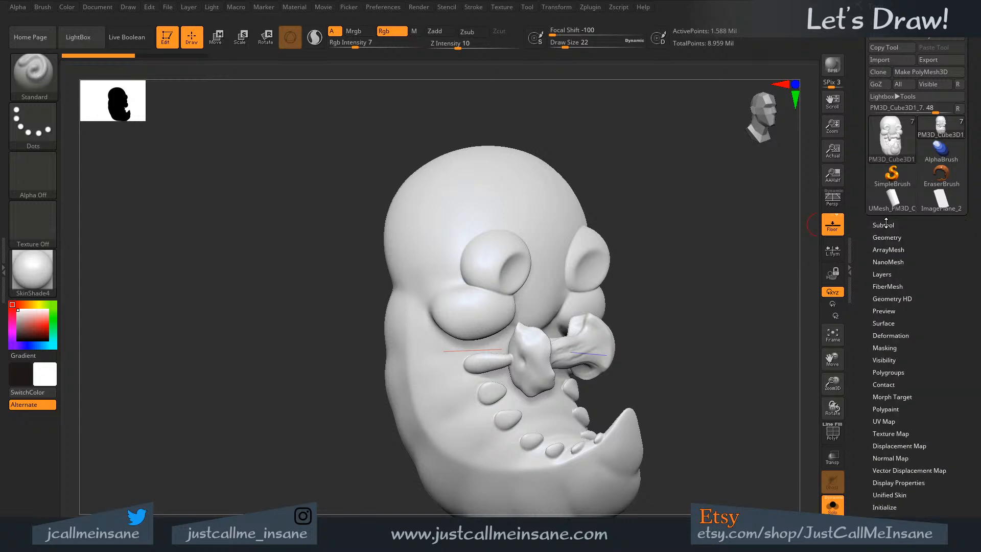
pyautogui.click(884, 237)
pyautogui.moveTo(717, 295)
pyautogui.keyDown('alt'); pyautogui.mouseDown()
pyautogui.moveTo(685, 232)
pyautogui.moveTo(687, 257)
pyautogui.moveTo(726, 260)
pyautogui.moveTo(691, 273)
pyautogui.moveTo(715, 270)
pyautogui.mouseUp(); pyautogui.keyUp('alt')
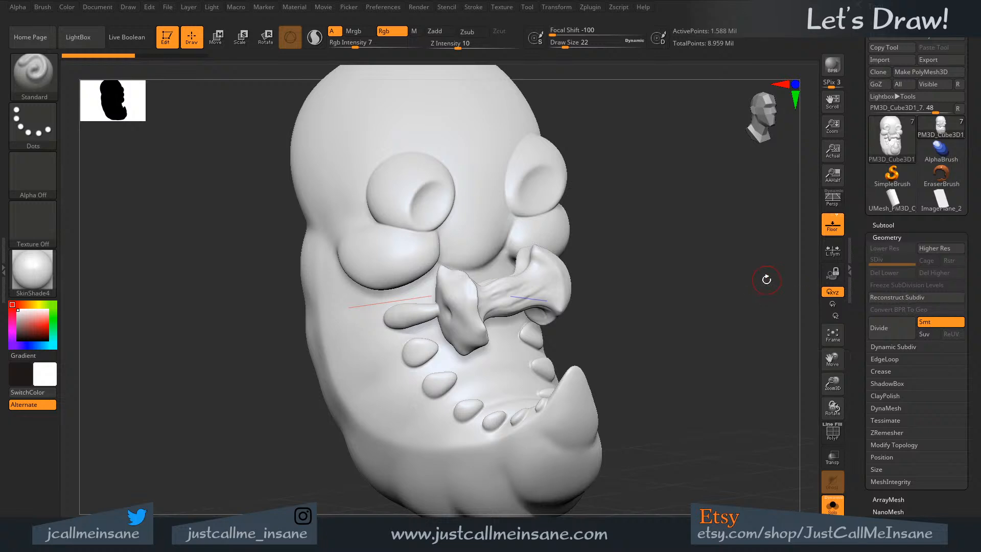
# - Delete the PM3D_Plane3D1 logo subtool and accept that the operation cannot be undone
pyautogui.click(883, 225)
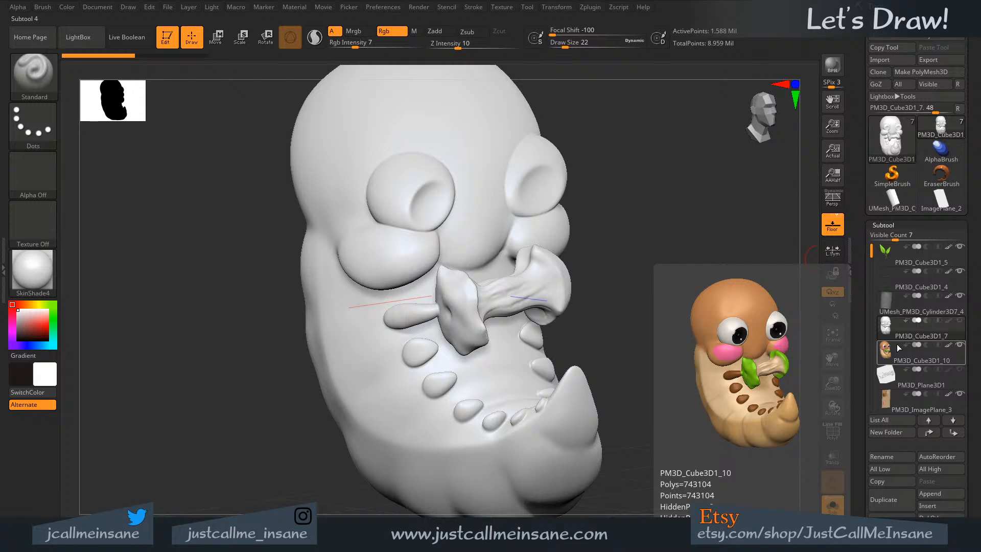
pyautogui.click(886, 333)
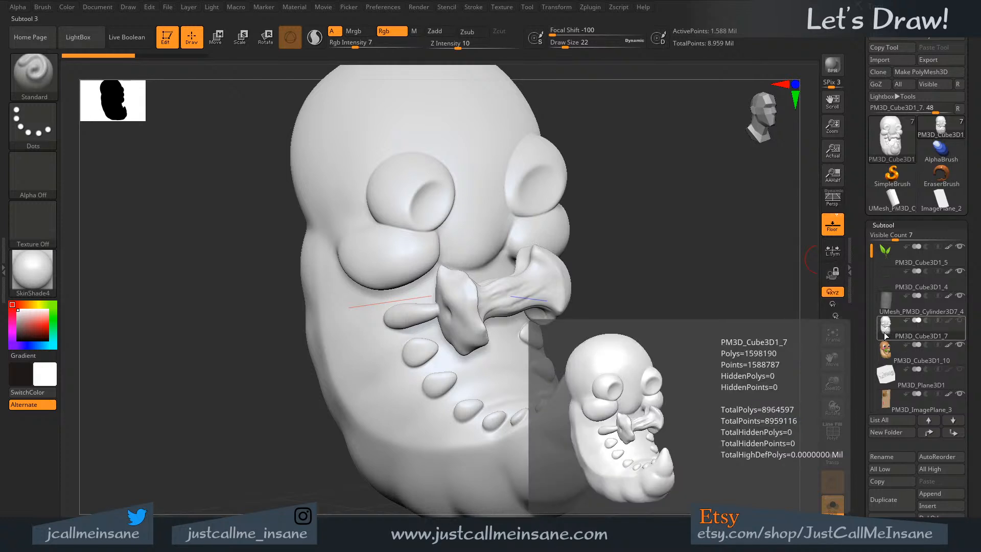
pyautogui.click(888, 374)
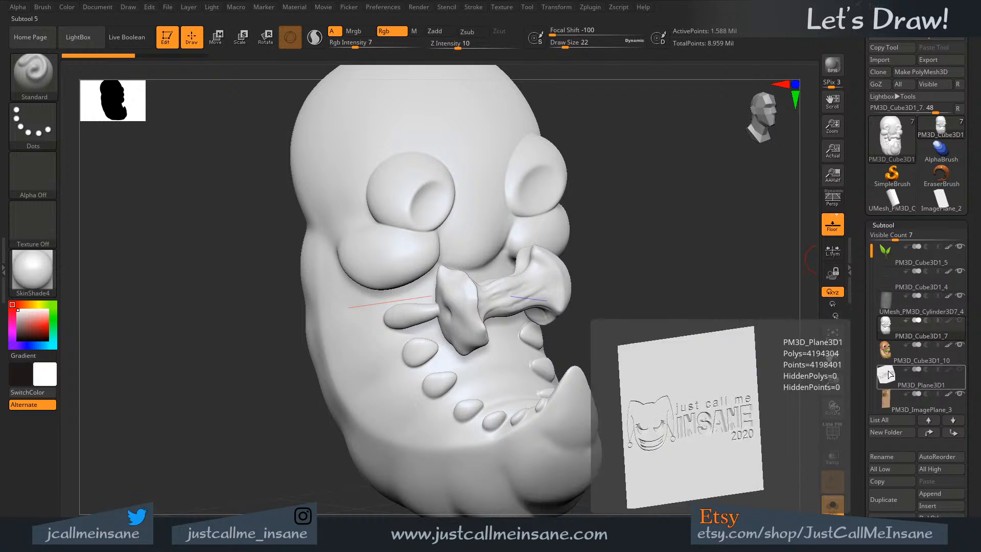
pyautogui.click(888, 372)
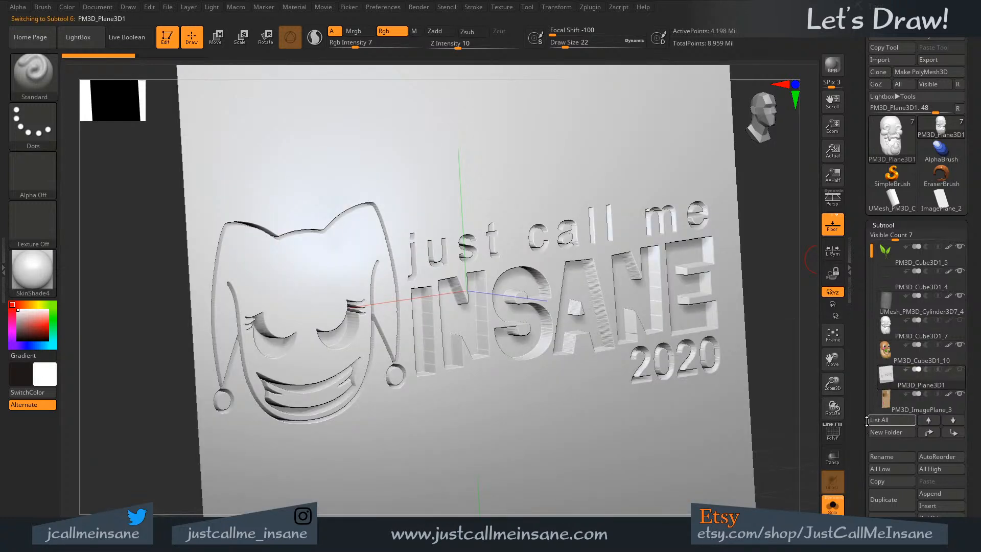
pyautogui.scroll(-2, 866, 420)
pyautogui.click(890, 464)
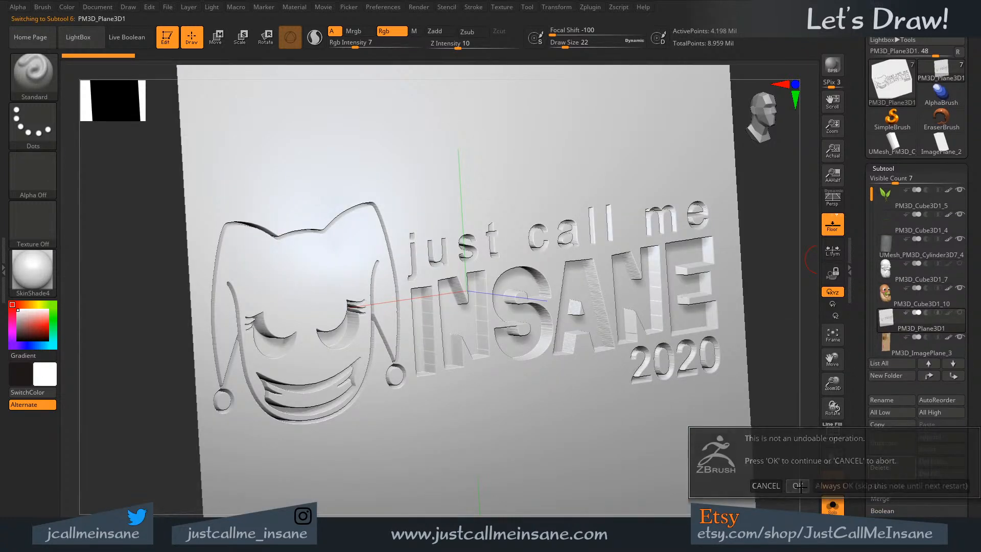
pyautogui.click(797, 486)
# - Select the painted PM3D_Cube3D1_10 subtool and bring the apple core in its mouth into front view
pyautogui.click(878, 305)
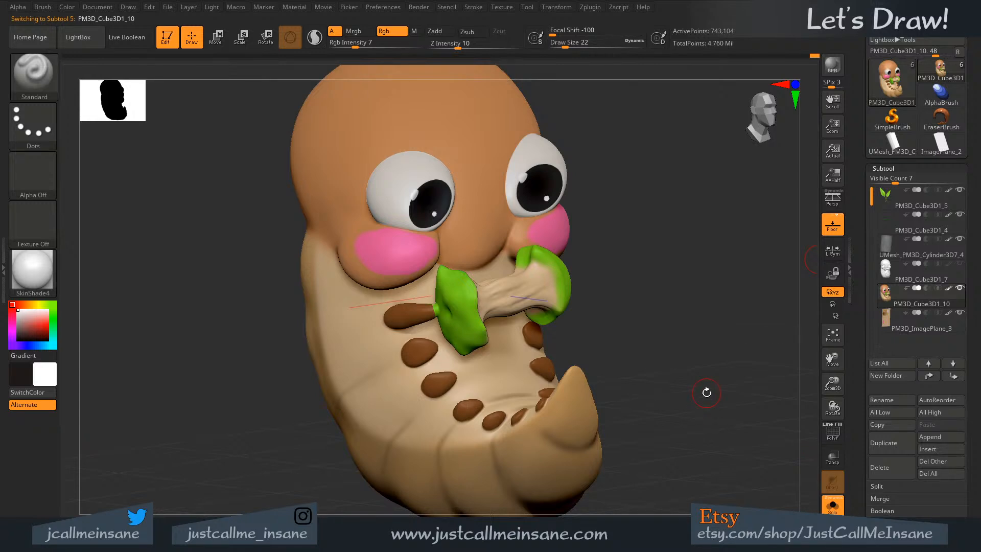
pyautogui.moveTo(682, 280)
pyautogui.mouseDown()
pyautogui.moveTo(681, 256)
pyautogui.moveTo(661, 274)
pyautogui.moveTo(664, 261)
pyautogui.moveTo(679, 295)
pyautogui.mouseUp()
pyautogui.moveTo(679, 247)
pyautogui.keyDown('alt'); pyautogui.mouseDown()
pyautogui.moveTo(718, 339)
pyautogui.moveTo(722, 333)
pyautogui.moveTo(751, 374)
pyautogui.mouseUp(); pyautogui.keyUp('alt')
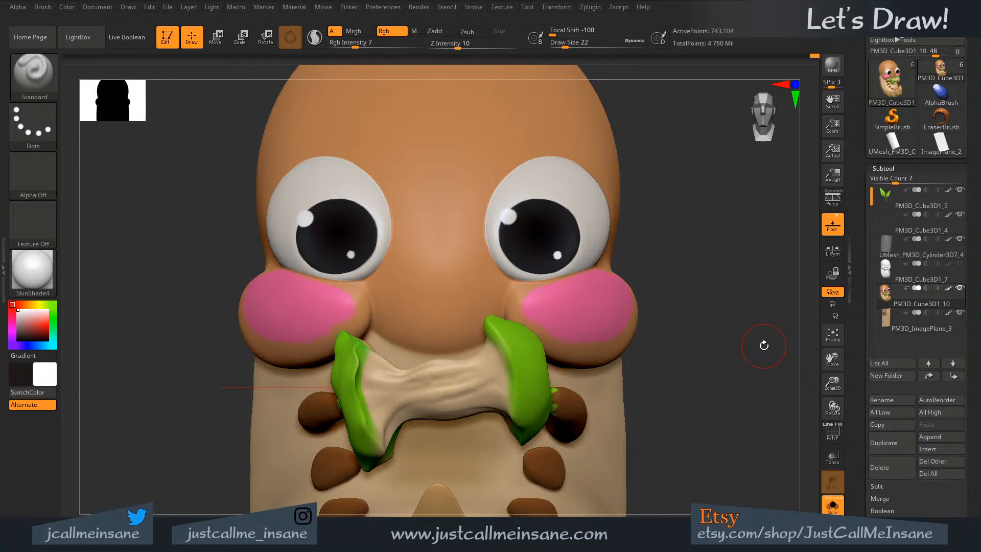
pyautogui.keyDown('alt'); pyautogui.moveTo(442, 361); pyautogui.dragTo(440, 296, button='right'); pyautogui.keyUp('alt')
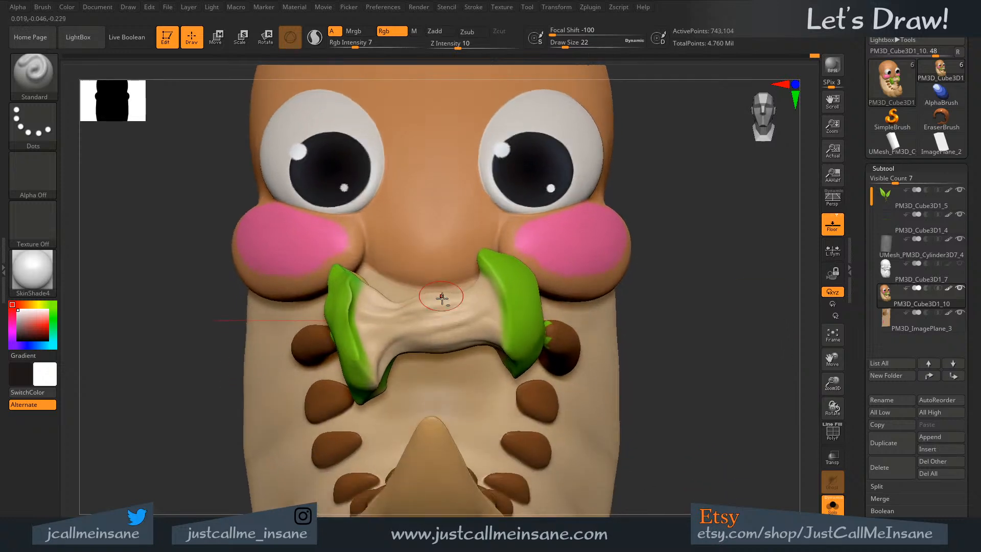
# - Isolate the apple core's polygroup, set the draw size to 12 and turn the core to expose its flesh
pyautogui.keyDown('ctrl'); pyautogui.keyDown('shift'); pyautogui.click(463, 317); pyautogui.keyUp('shift'); pyautogui.keyUp('ctrl')
pyautogui.moveTo(468, 331); pyautogui.dragTo(555, 274, button='right')
pyautogui.press('s')
pyautogui.moveTo(554, 274); pyautogui.dragTo(551, 274)
pyautogui.keyDown('alt'); pyautogui.moveTo(551, 274); pyautogui.dragTo(586, 346, button='right'); pyautogui.keyUp('alt')
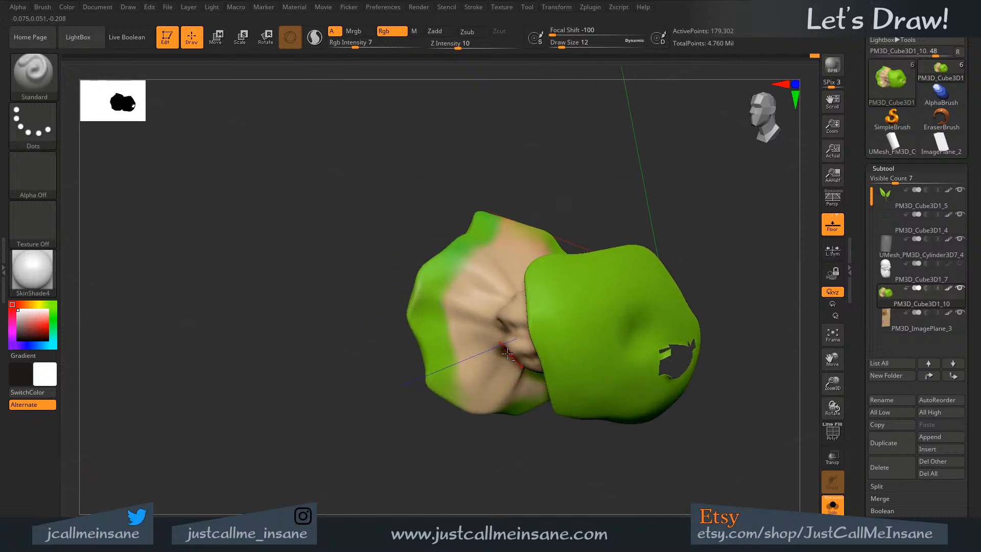
# - Sample the apple core's beige flesh colour and shift it to a paler, yellower cream
pyautogui.moveTo(471, 317); pyautogui.dragTo(470, 315)
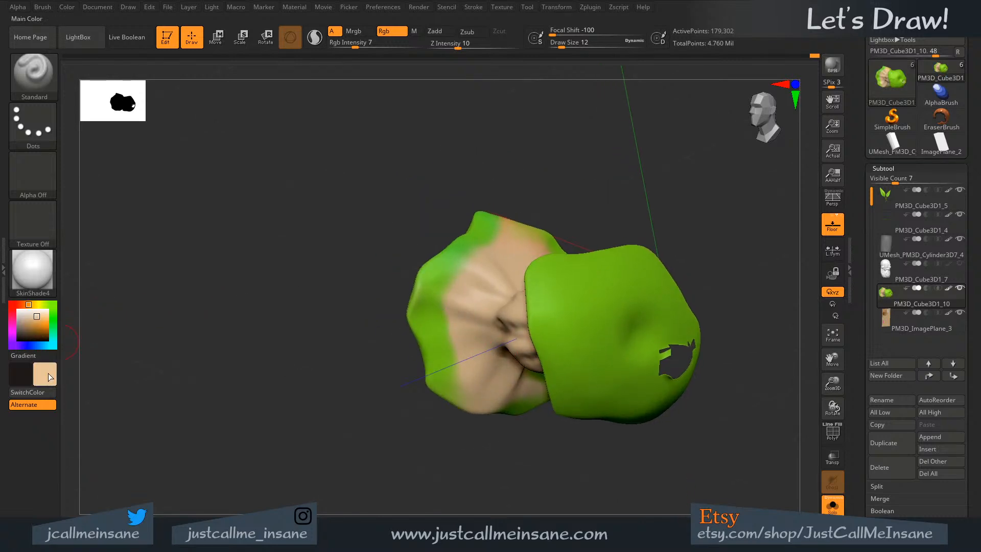
pyautogui.click(32, 321)
pyautogui.moveTo(61, 301)
pyautogui.mouseDown()
pyautogui.moveTo(72, 312)
pyautogui.moveTo(109, 285)
pyautogui.mouseUp()
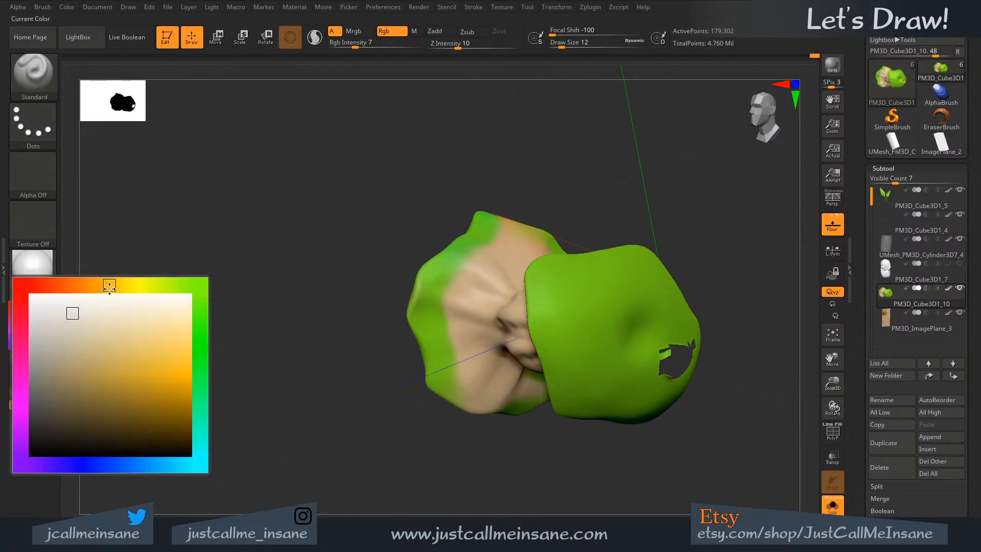
pyautogui.click(99, 318)
# - Softly paint the cream colour over the apple core's flared flesh and middle, raising the draw size to 16
pyautogui.moveTo(424, 341); pyautogui.dragTo(493, 302, button='right')
pyautogui.moveTo(493, 302)
pyautogui.mouseDown()
pyautogui.moveTo(471, 345)
pyautogui.moveTo(491, 350)
pyautogui.moveTo(566, 321)
pyautogui.moveTo(588, 339)
pyautogui.moveTo(510, 309)
pyautogui.moveTo(451, 316)
pyautogui.moveTo(434, 353)
pyautogui.moveTo(431, 316)
pyautogui.moveTo(438, 329)
pyautogui.moveTo(457, 272)
pyautogui.mouseUp()
pyautogui.press('s')
pyautogui.click(547, 326)
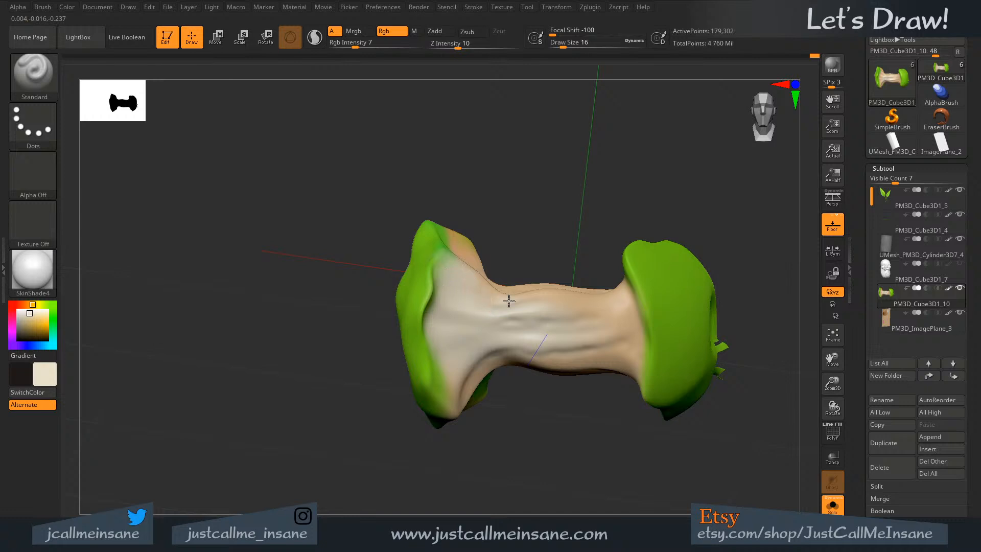
# - Set the draw size to 6 and paint the cream colour up to the green rim on the apple core's flared end
pyautogui.moveTo(507, 300); pyautogui.dragTo(460, 269, button='right')
pyautogui.press('s')
pyautogui.click(440, 284)
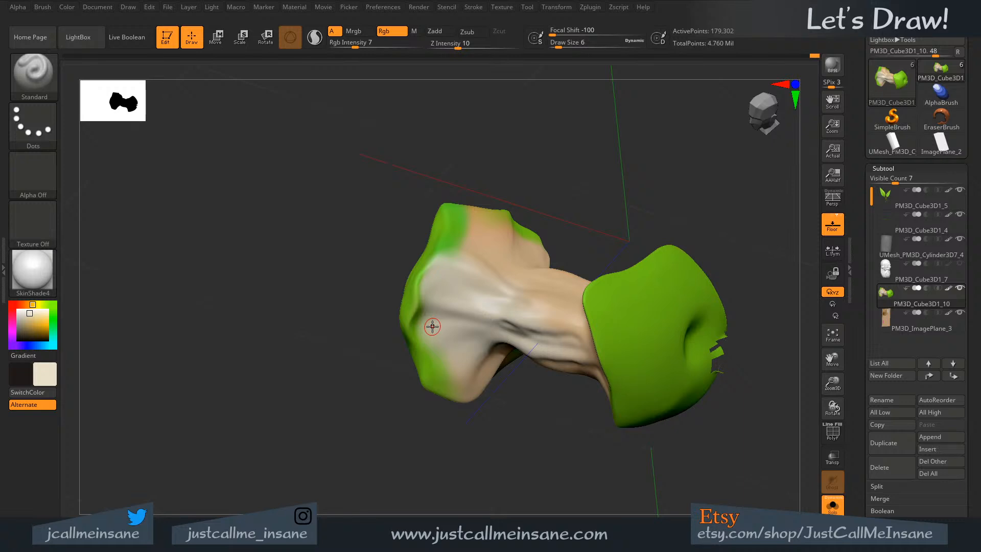
pyautogui.moveTo(442, 257)
pyautogui.mouseDown()
pyautogui.moveTo(449, 250)
pyautogui.moveTo(440, 271)
pyautogui.moveTo(462, 219)
pyautogui.moveTo(458, 255)
pyautogui.moveTo(486, 235)
pyautogui.moveTo(515, 285)
pyautogui.moveTo(500, 275)
pyautogui.moveTo(494, 330)
pyautogui.mouseUp()
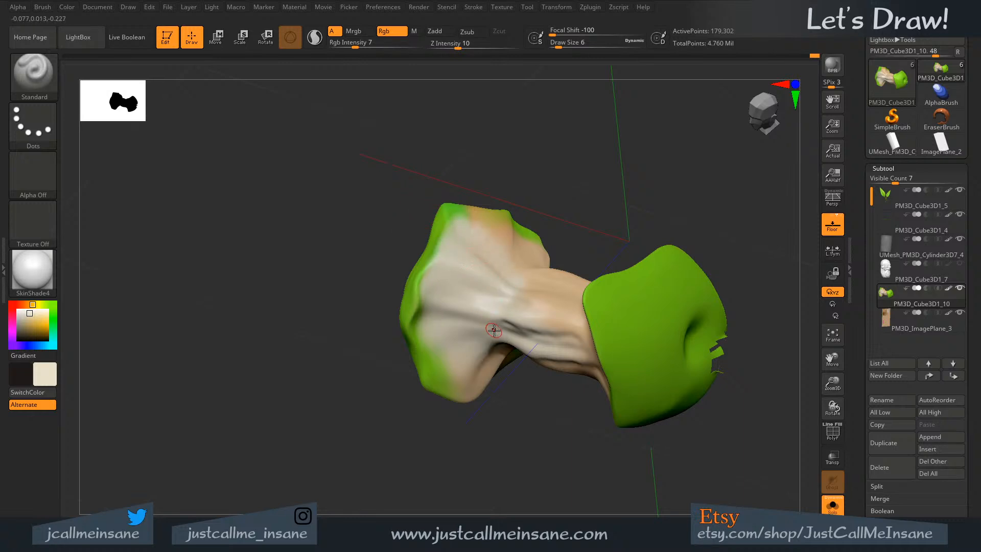
# - Raise the draw size to 16 and spread the cream over the apple core's middle and the flesh beside its flared end
pyautogui.moveTo(497, 328); pyautogui.dragTo(522, 296, button='right')
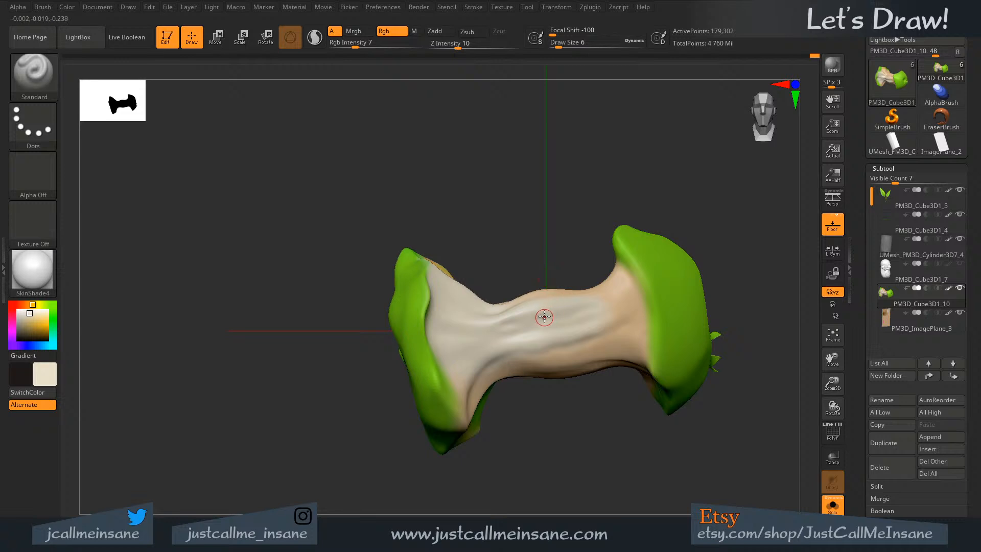
pyautogui.press('s')
pyautogui.moveTo(557, 327)
pyautogui.mouseDown()
pyautogui.moveTo(576, 338)
pyautogui.moveTo(555, 352)
pyautogui.mouseUp()
pyautogui.press('s')
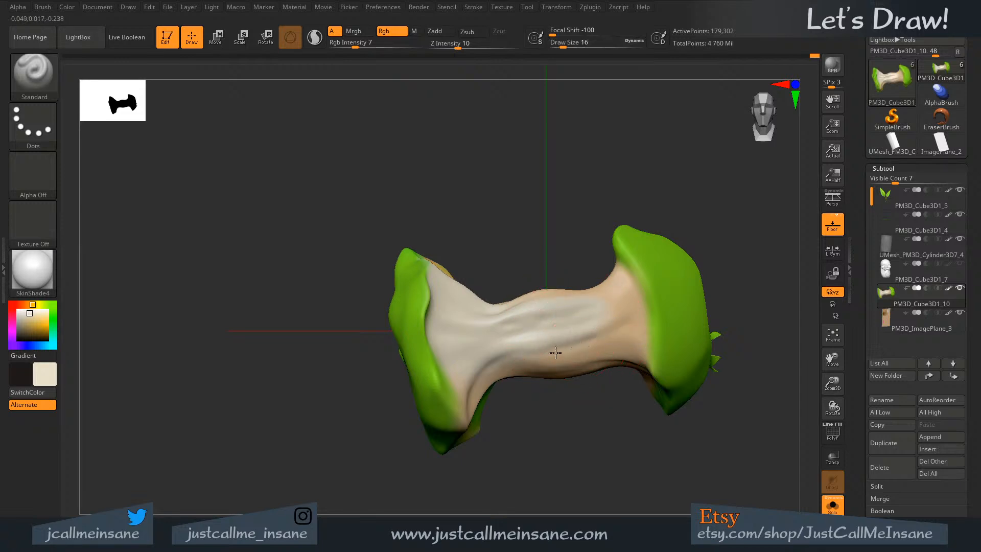
pyautogui.moveTo(499, 322)
pyautogui.keyDown('alt'); pyautogui.mouseDown(button='right')
pyautogui.moveTo(519, 365)
pyautogui.moveTo(496, 382)
pyautogui.moveTo(449, 391)
pyautogui.mouseUp(button='right'); pyautogui.keyUp('alt')
pyautogui.moveTo(479, 321)
pyautogui.mouseDown()
pyautogui.moveTo(480, 293)
pyautogui.moveTo(459, 286)
pyautogui.moveTo(500, 314)
pyautogui.mouseUp()
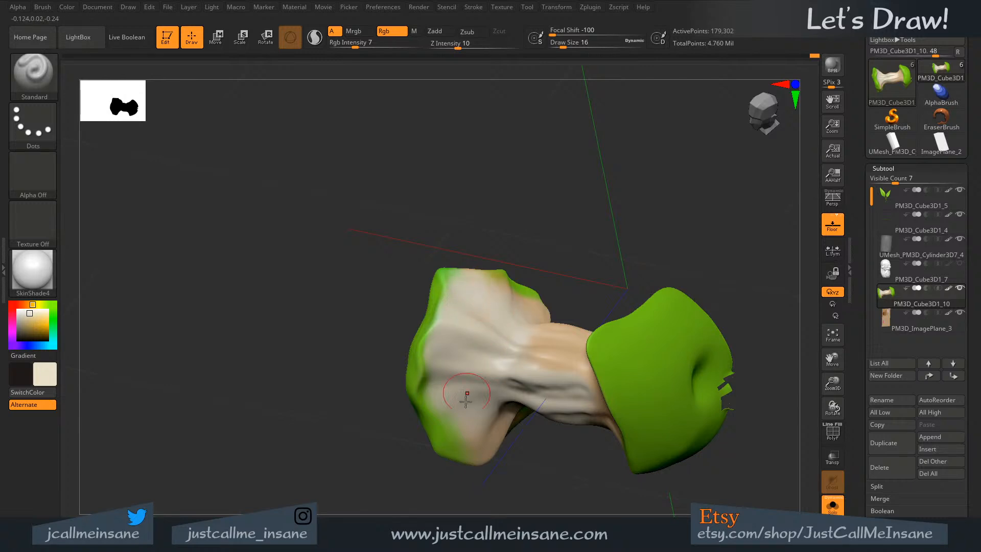
# - Set the draw size to 4 and refine the cream edge along the flared end's green rim
pyautogui.moveTo(466, 398); pyautogui.dragTo(479, 350, button='right')
pyautogui.press('s')
pyautogui.moveTo(438, 373)
pyautogui.mouseDown()
pyautogui.moveTo(422, 369)
pyautogui.moveTo(423, 335)
pyautogui.moveTo(440, 423)
pyautogui.moveTo(464, 437)
pyautogui.mouseUp()
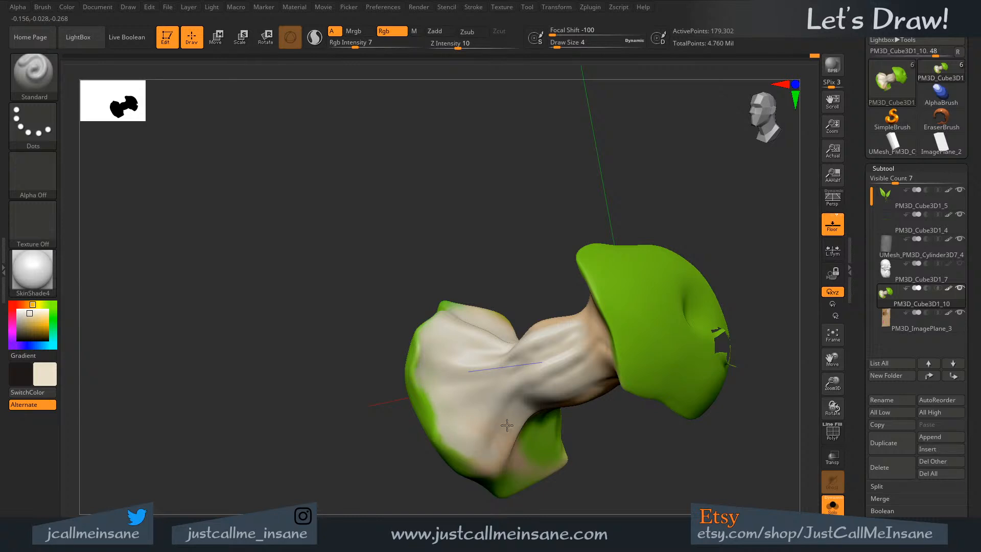
pyautogui.hotkey('ctrl', 'z')
pyautogui.moveTo(432, 370); pyautogui.dragTo(424, 360, button='right')
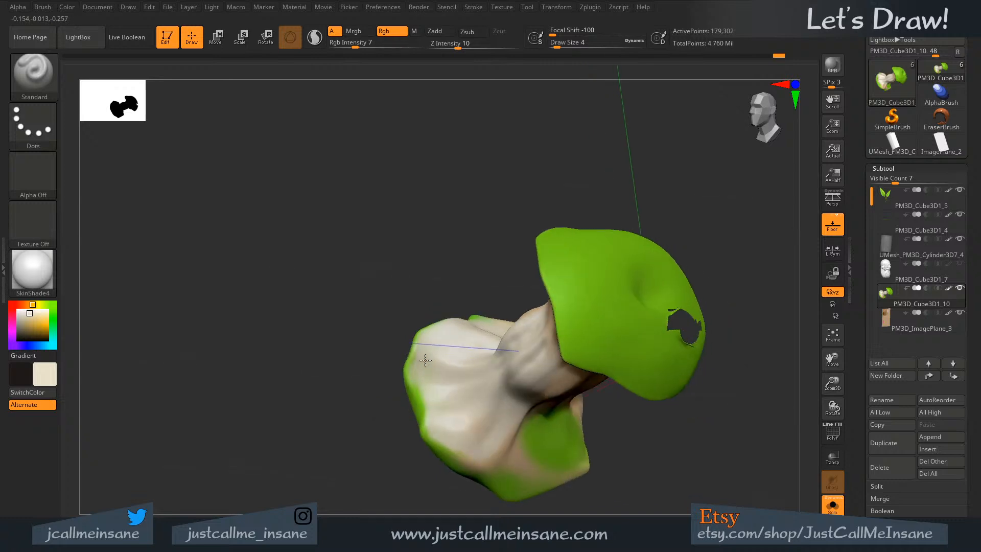
pyautogui.moveTo(420, 392); pyautogui.dragTo(425, 402)
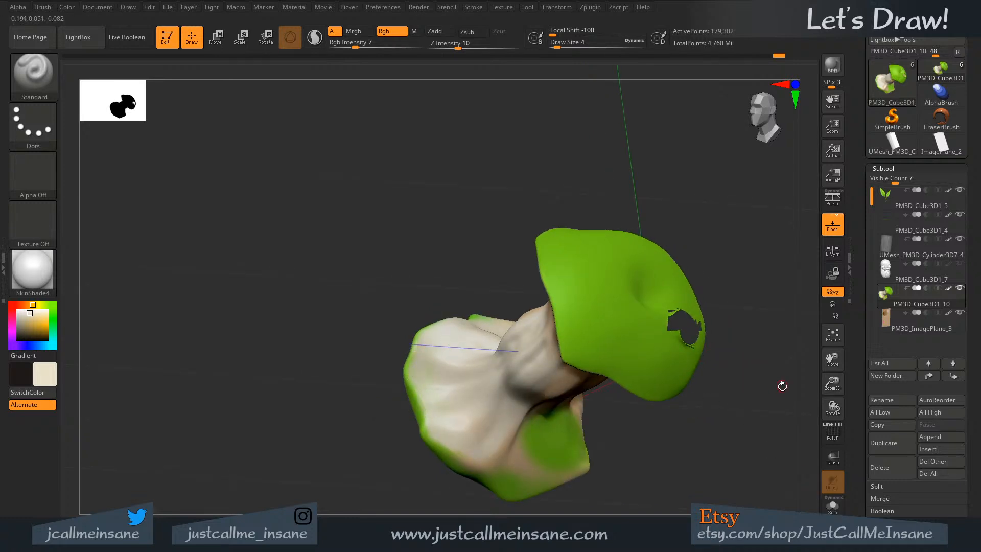
# - Show the whole scene again and examine the apple core on the character from the side and front
pyautogui.moveTo(782, 386); pyautogui.dragTo(795, 403, button='right')
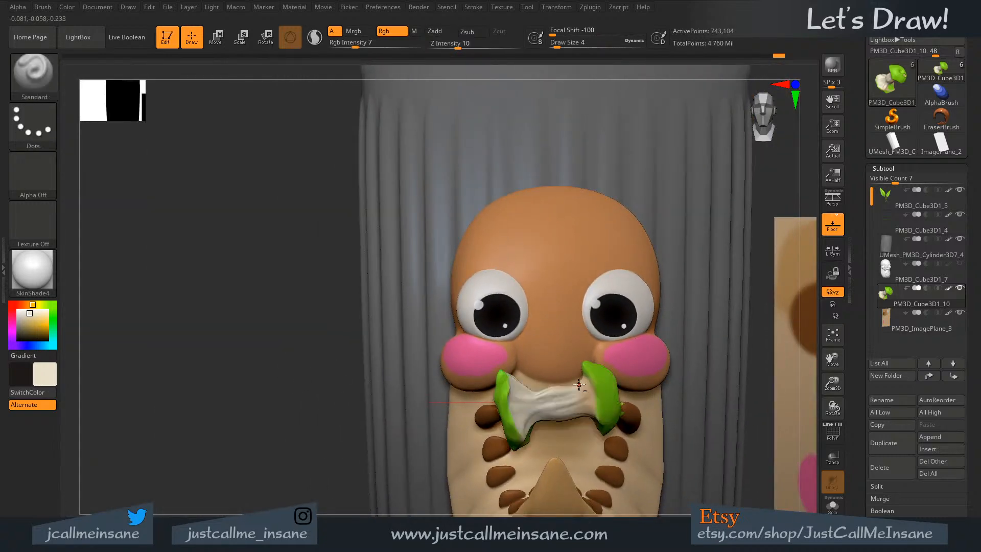
pyautogui.moveTo(559, 331); pyautogui.dragTo(610, 327, button='right')
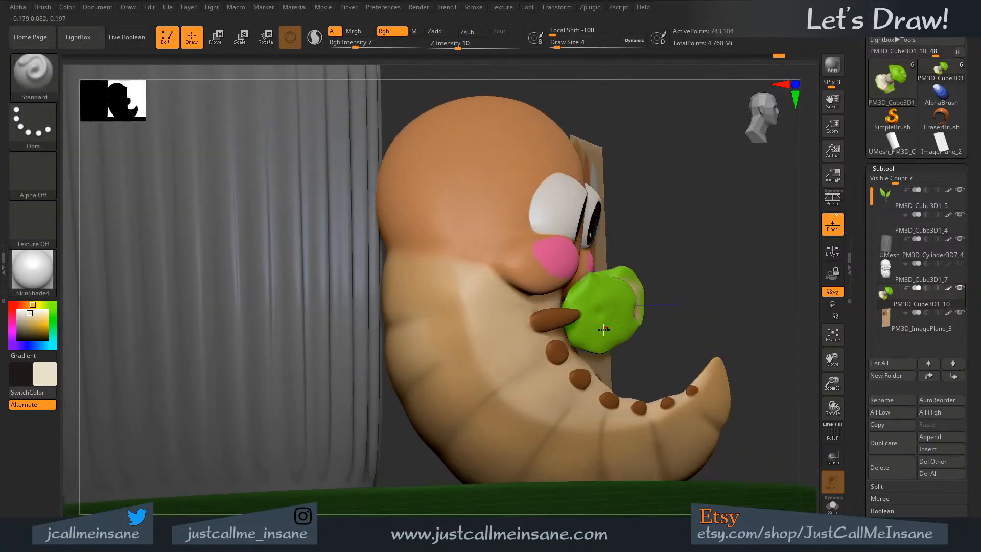
pyautogui.moveTo(657, 305); pyautogui.dragTo(638, 327, button='right')
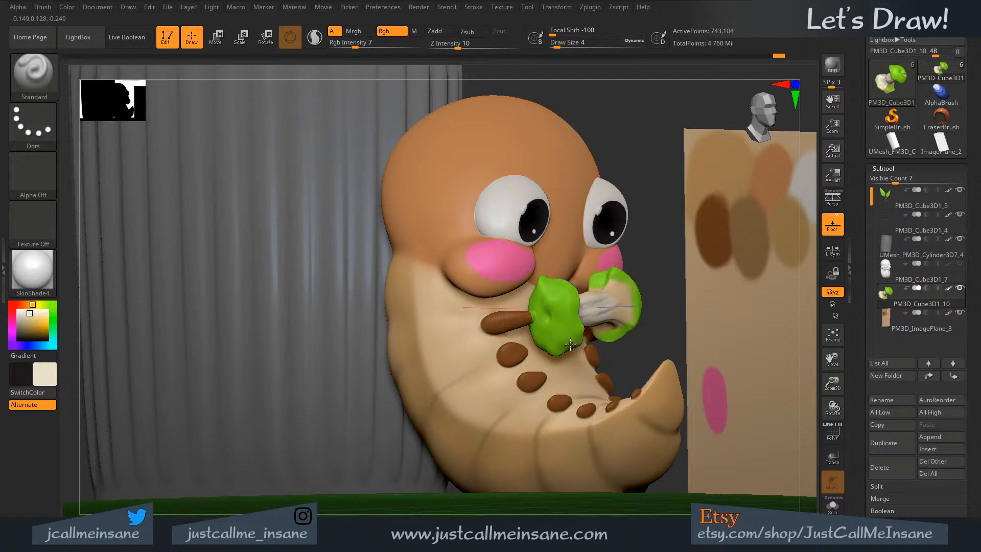
pyautogui.moveTo(570, 343); pyautogui.dragTo(590, 362, button='right')
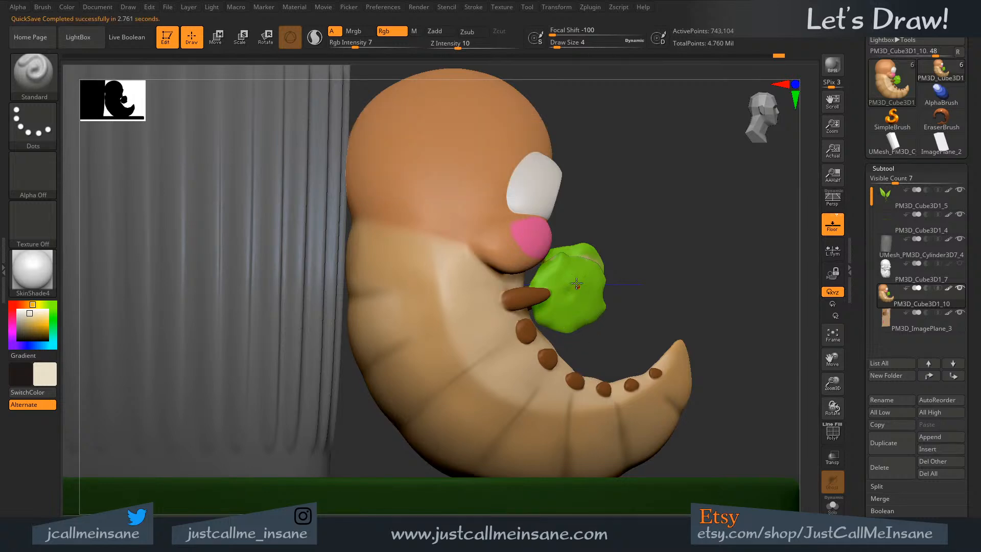
pyautogui.moveTo(662, 296); pyautogui.dragTo(533, 361)
pyautogui.moveTo(672, 294); pyautogui.dragTo(656, 323)
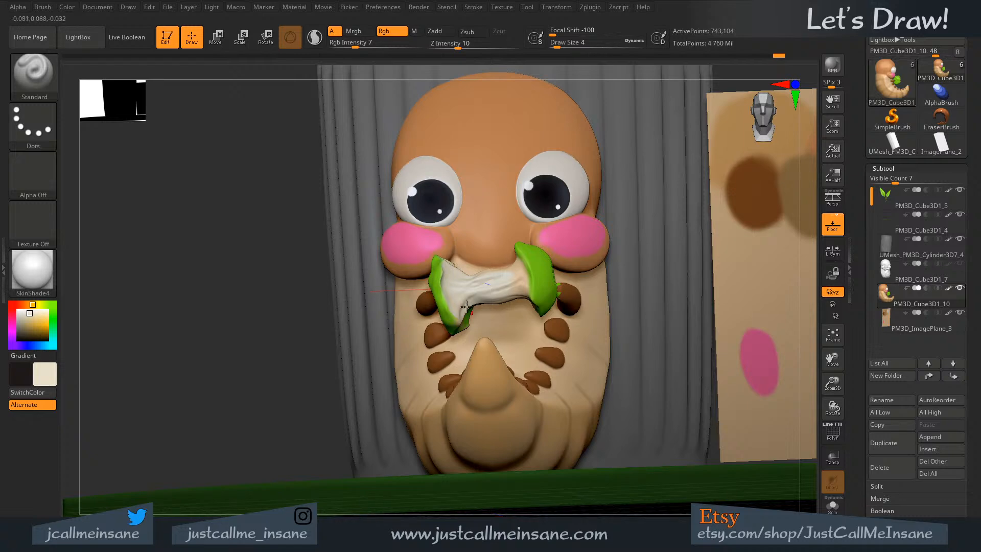
pyautogui.keyDown('shift'); pyautogui.moveTo(445, 232); pyautogui.dragTo(506, 199, button='right'); pyautogui.keyUp('shift')
pyautogui.moveTo(551, 389); pyautogui.dragTo(699, 464, button='right')
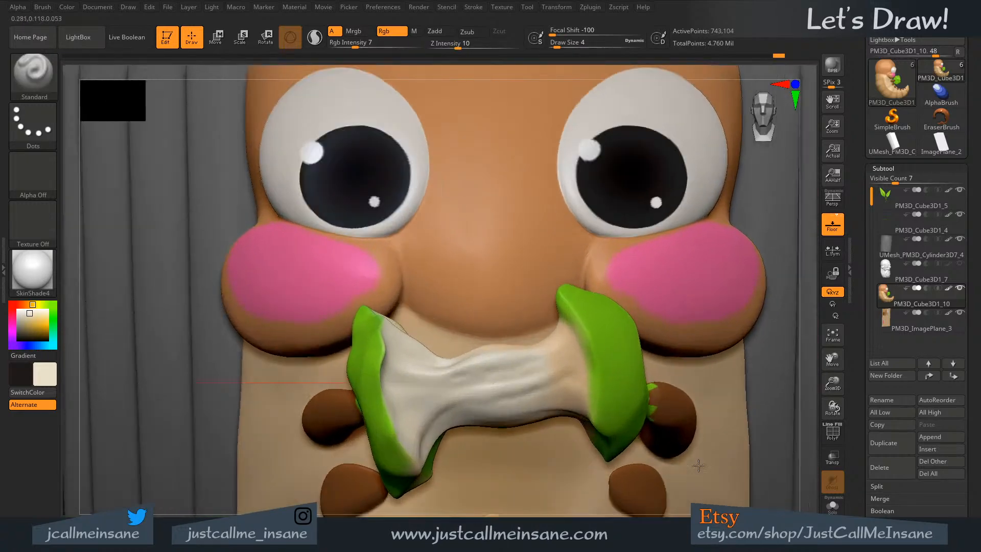
# - Solo the character subtool, set the draw size to 13 and paint the flesh at the core's other end cream
pyautogui.click(832, 506)
pyautogui.moveTo(540, 358); pyautogui.dragTo(588, 369, button='right')
pyautogui.press('s')
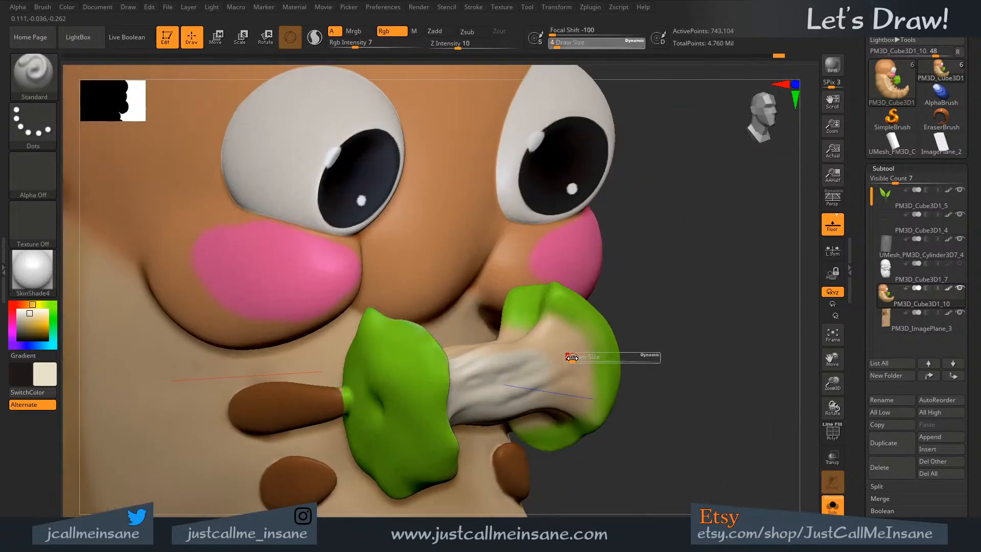
pyautogui.moveTo(569, 357); pyautogui.dragTo(575, 358)
pyautogui.moveTo(567, 358)
pyautogui.mouseDown()
pyautogui.moveTo(547, 345)
pyautogui.moveTo(533, 378)
pyautogui.mouseUp()
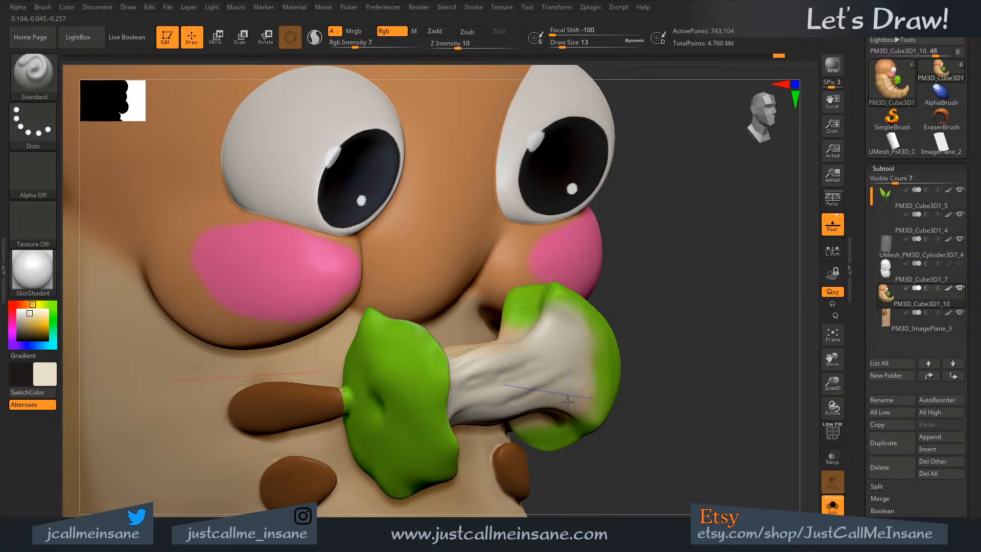
# - Extend the cream to that end's green rim using draw sizes 16 and 7, softening the focal shift to -42 for the lower edge
pyautogui.moveTo(567, 401)
pyautogui.mouseDown(button='right')
pyautogui.moveTo(515, 326)
pyautogui.moveTo(532, 299)
pyautogui.mouseUp(button='right')
pyautogui.press('s')
pyautogui.click(536, 302)
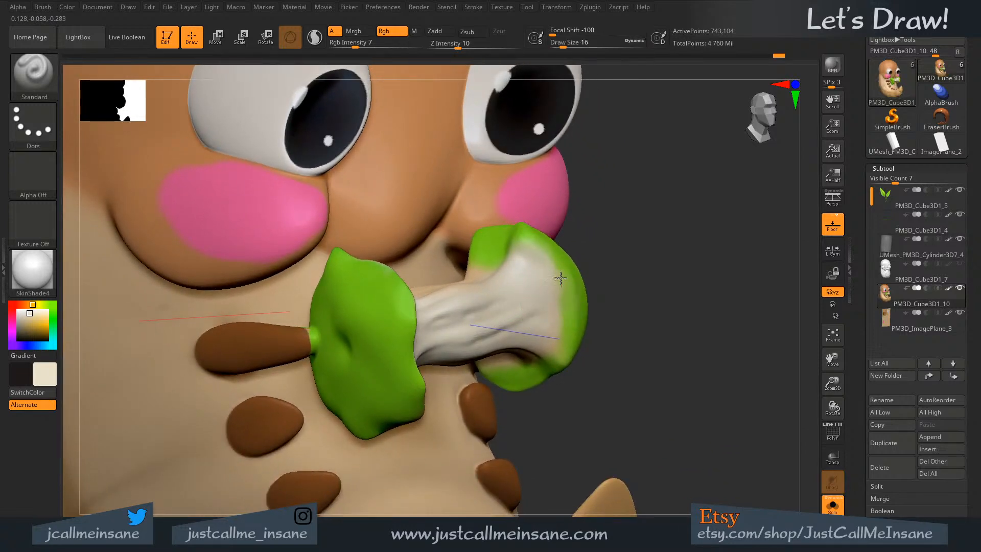
pyautogui.press('s')
pyautogui.click(555, 293)
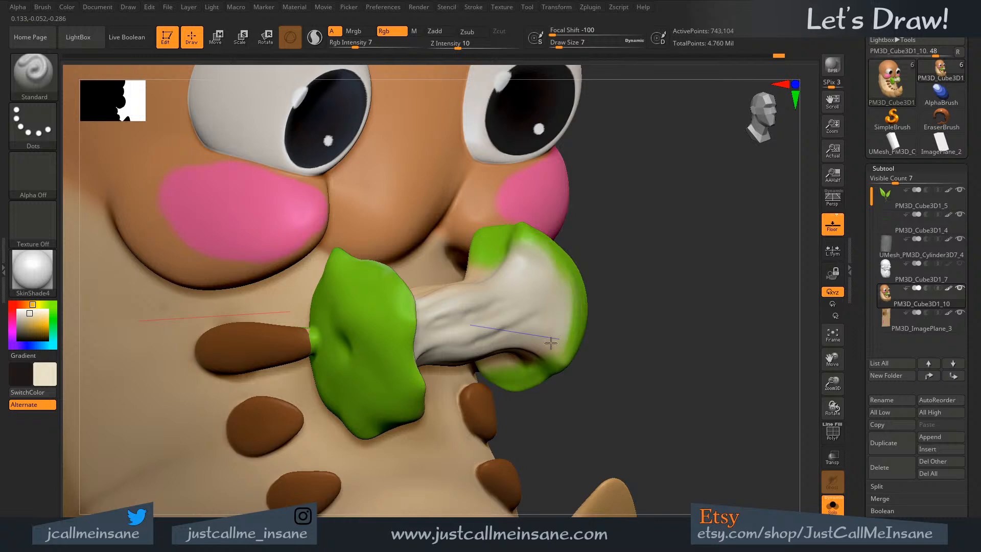
pyautogui.moveTo(564, 31); pyautogui.dragTo(577, 32)
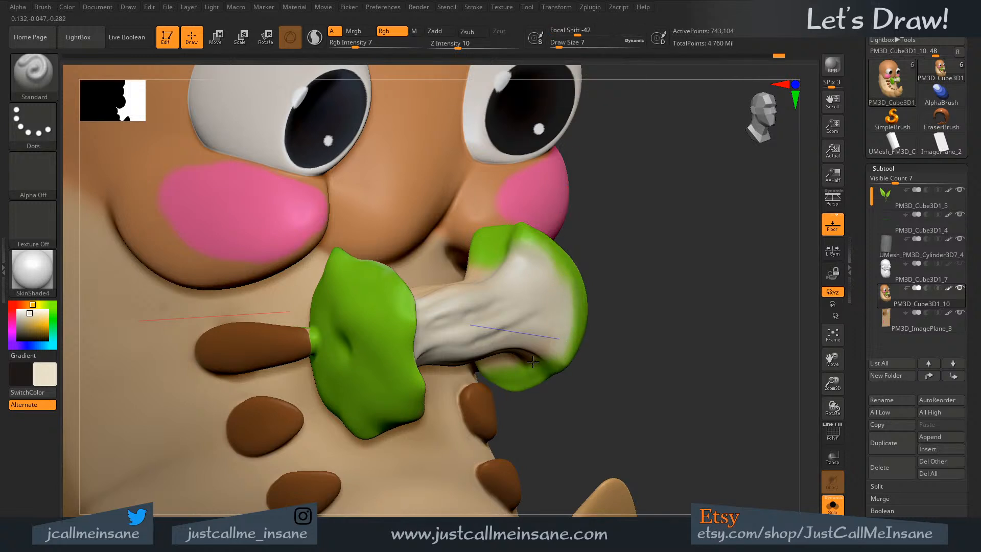
pyautogui.moveTo(576, 424); pyautogui.dragTo(589, 384)
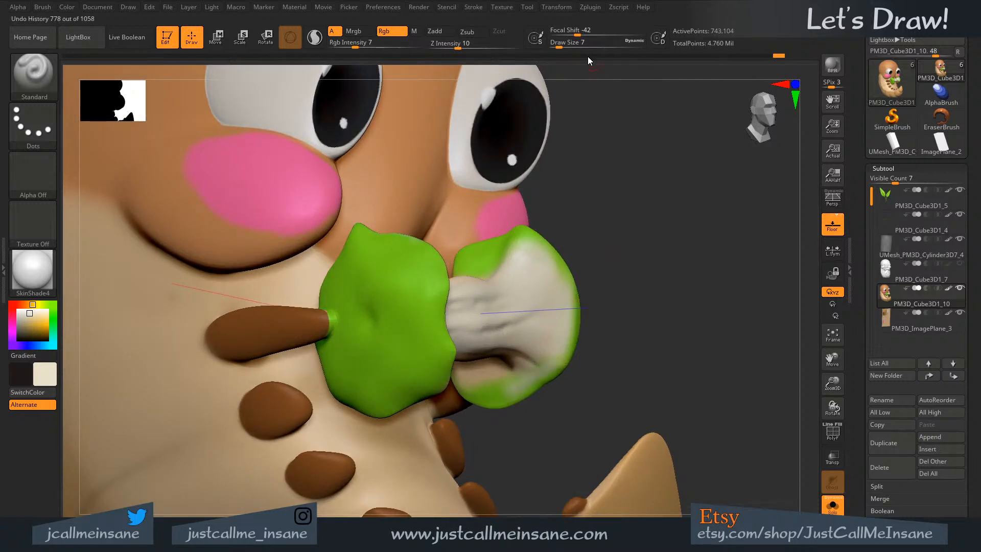
# - Set the focal shift to -72 and draw size to 12, isolate the apple core and paint its lower flared flesh cream
pyautogui.moveTo(579, 32)
pyautogui.mouseDown()
pyautogui.moveTo(592, 32)
pyautogui.moveTo(565, 33)
pyautogui.mouseUp()
pyautogui.moveTo(566, 43)
pyautogui.mouseDown()
pyautogui.moveTo(582, 43)
pyautogui.moveTo(561, 43)
pyautogui.mouseUp()
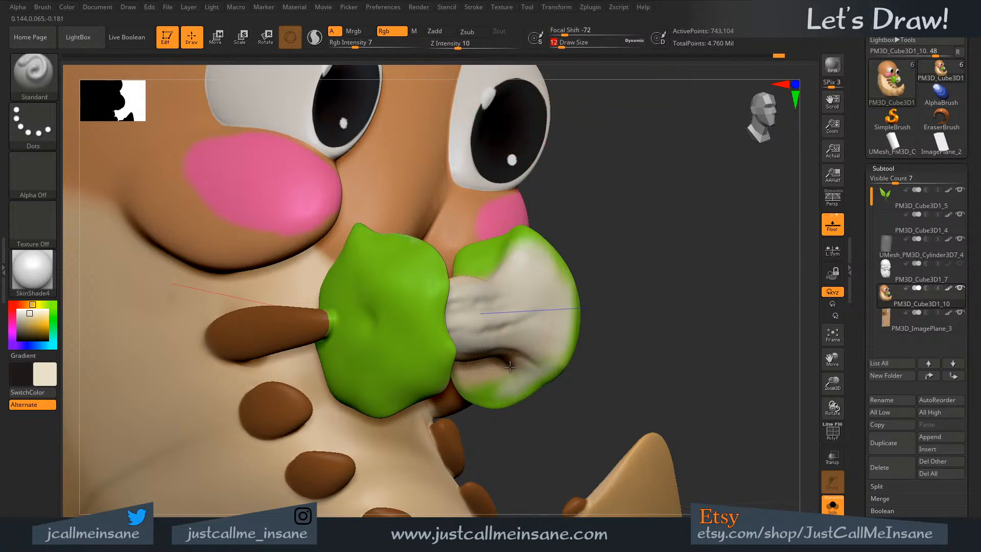
pyautogui.keyDown('ctrl'); pyautogui.keyDown('shift'); pyautogui.click(532, 328); pyautogui.keyUp('shift'); pyautogui.keyUp('ctrl')
pyautogui.moveTo(526, 324); pyautogui.dragTo(493, 361, button='right')
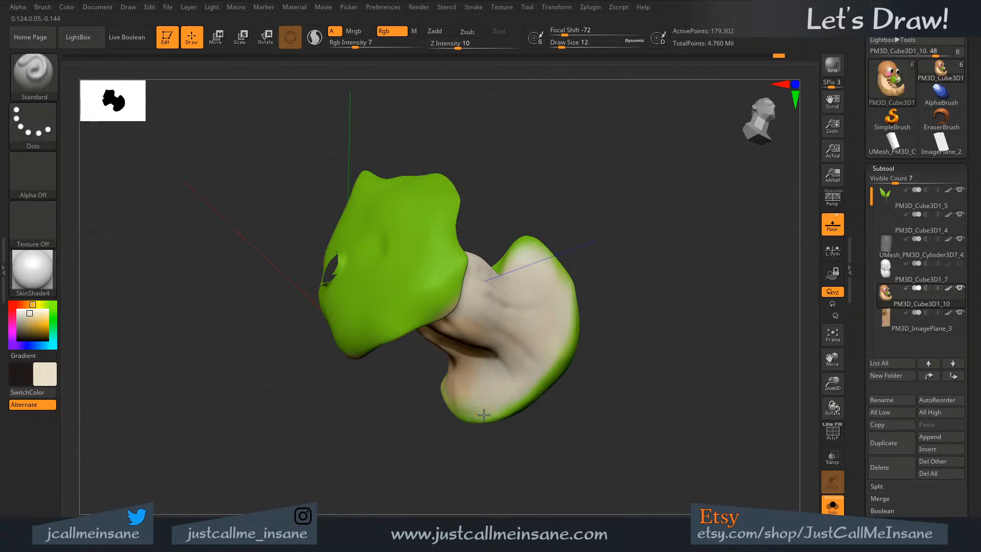
pyautogui.moveTo(479, 411)
pyautogui.mouseDown()
pyautogui.moveTo(531, 387)
pyautogui.moveTo(557, 346)
pyautogui.mouseUp()
# - Paint the flared flesh on the core's back side cream with draw size 9, enlarging the brush to 16 for the broad areas
pyautogui.moveTo(557, 346)
pyautogui.mouseDown(button='right')
pyautogui.moveTo(511, 361)
pyautogui.moveTo(450, 357)
pyautogui.mouseUp(button='right')
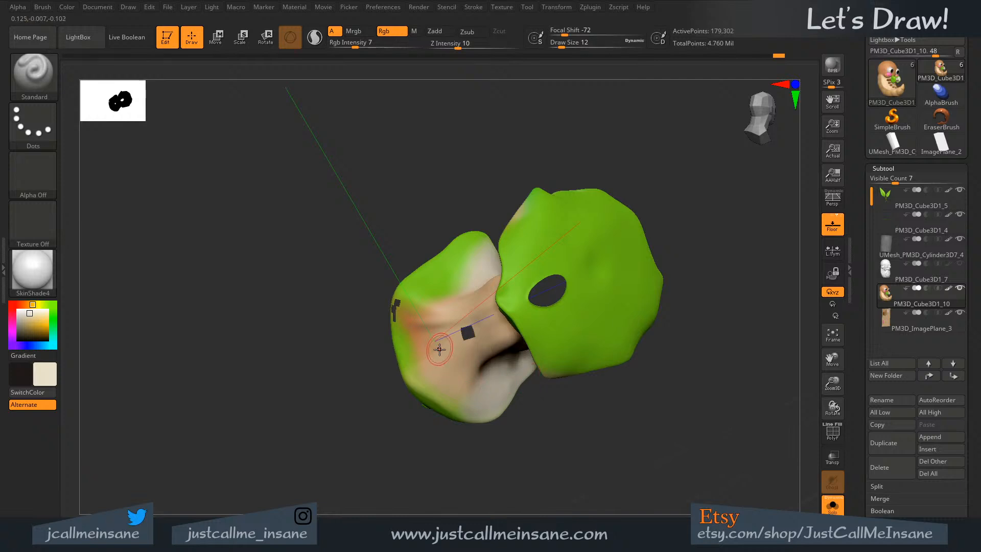
pyautogui.press('[')
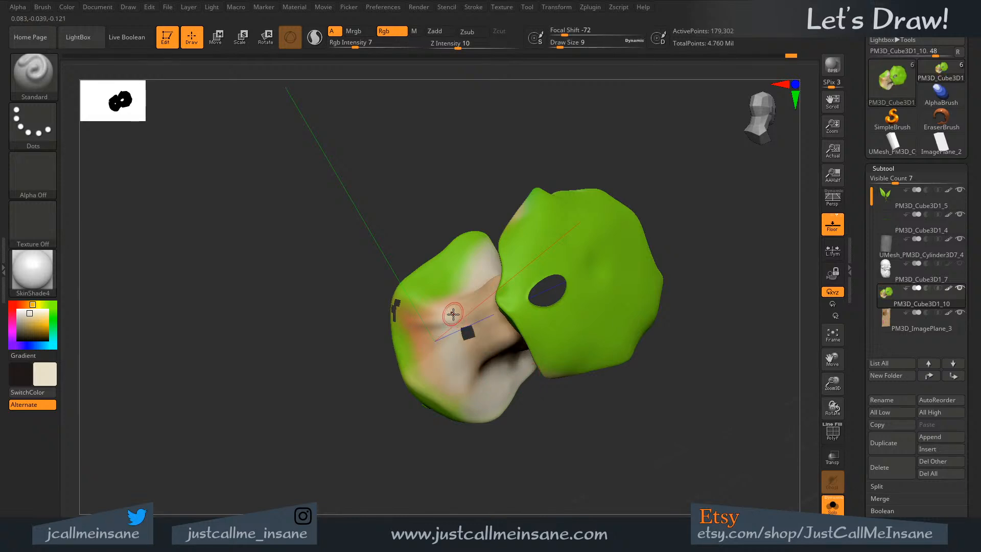
pyautogui.moveTo(464, 320); pyautogui.dragTo(470, 331, button='right')
pyautogui.press(']')
pyautogui.press(']')
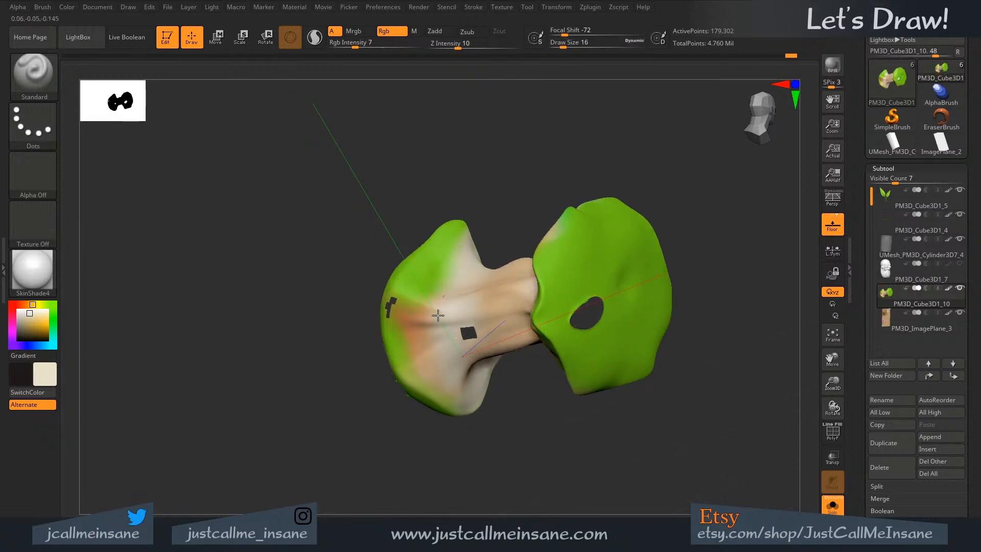
pyautogui.moveTo(455, 322)
pyautogui.mouseDown(button='right')
pyautogui.moveTo(438, 298)
pyautogui.moveTo(411, 308)
pyautogui.mouseUp(button='right')
pyautogui.moveTo(411, 308)
pyautogui.mouseDown()
pyautogui.moveTo(415, 319)
pyautogui.moveTo(431, 263)
pyautogui.moveTo(418, 278)
pyautogui.mouseUp()
pyautogui.moveTo(423, 320)
pyautogui.mouseDown(button='right')
pyautogui.moveTo(431, 323)
pyautogui.moveTo(455, 247)
pyautogui.moveTo(475, 291)
pyautogui.moveTo(458, 247)
pyautogui.mouseUp(button='right')
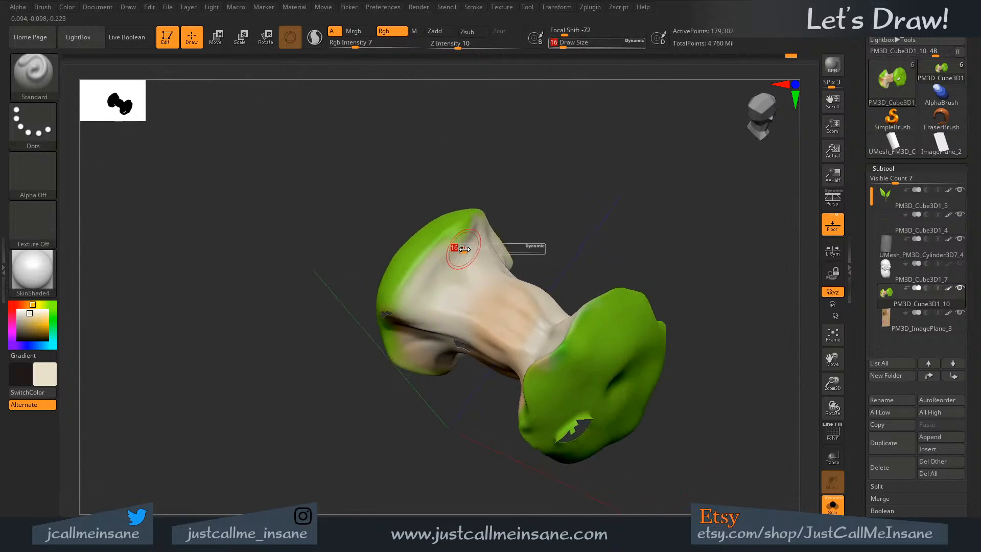
# - Reduce the draw size to 12 and cover the flare's pointed tip and remaining beige back flesh with cream
pyautogui.press('[')
pyautogui.moveTo(448, 247); pyautogui.dragTo(471, 225)
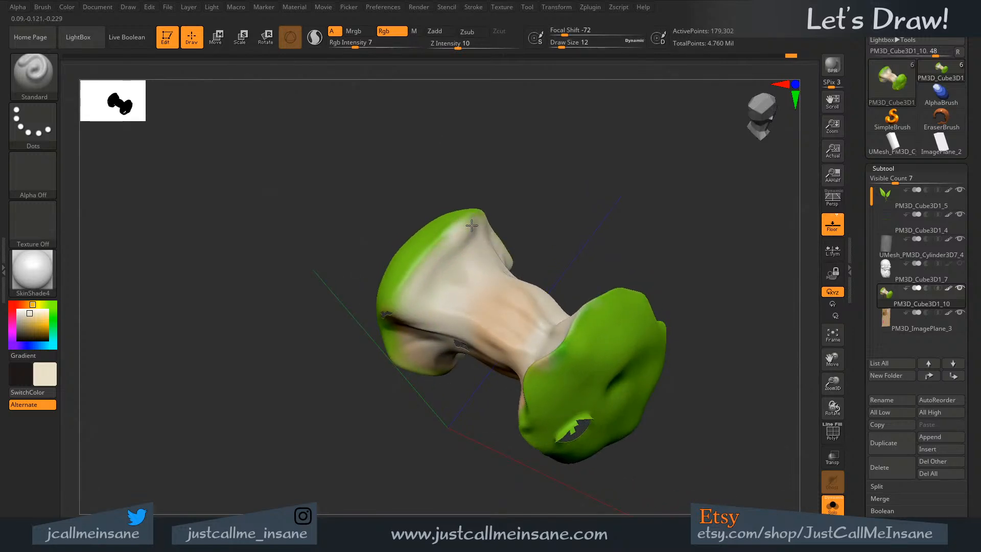
pyautogui.moveTo(439, 254); pyautogui.dragTo(429, 265, button='right')
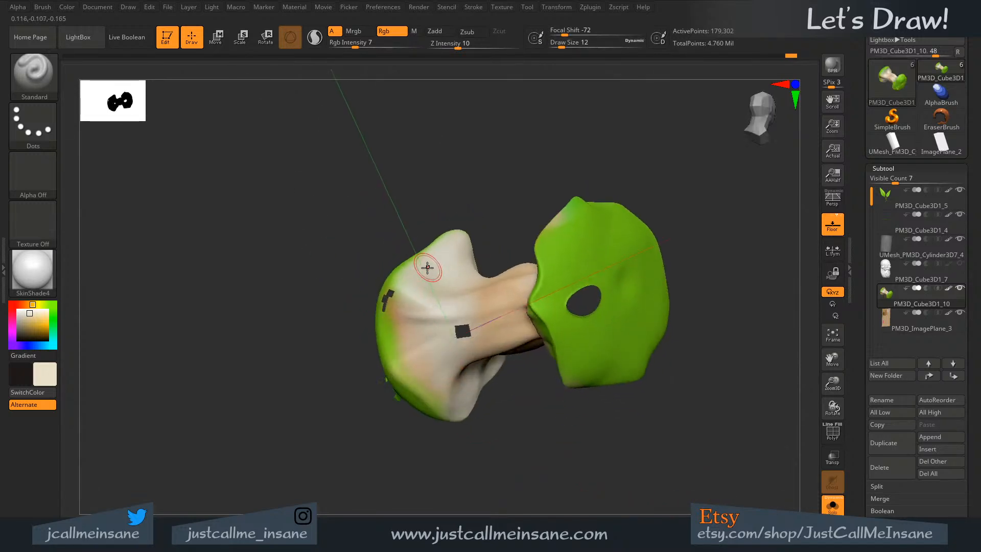
pyautogui.moveTo(393, 320)
pyautogui.mouseDown()
pyautogui.moveTo(397, 305)
pyautogui.moveTo(435, 396)
pyautogui.mouseUp()
# - Set the draw size to 2 and clean up the border between the cream flesh and the green rim on the back
pyautogui.press('s')
pyautogui.moveTo(422, 359); pyautogui.dragTo(387, 338)
pyautogui.press('s')
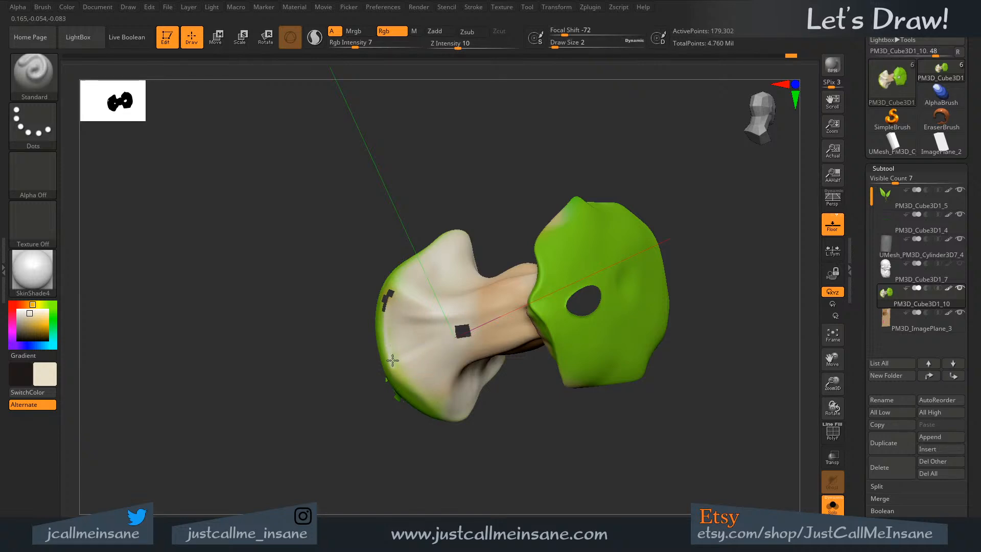
pyautogui.moveTo(396, 318); pyautogui.dragTo(384, 308, button='right')
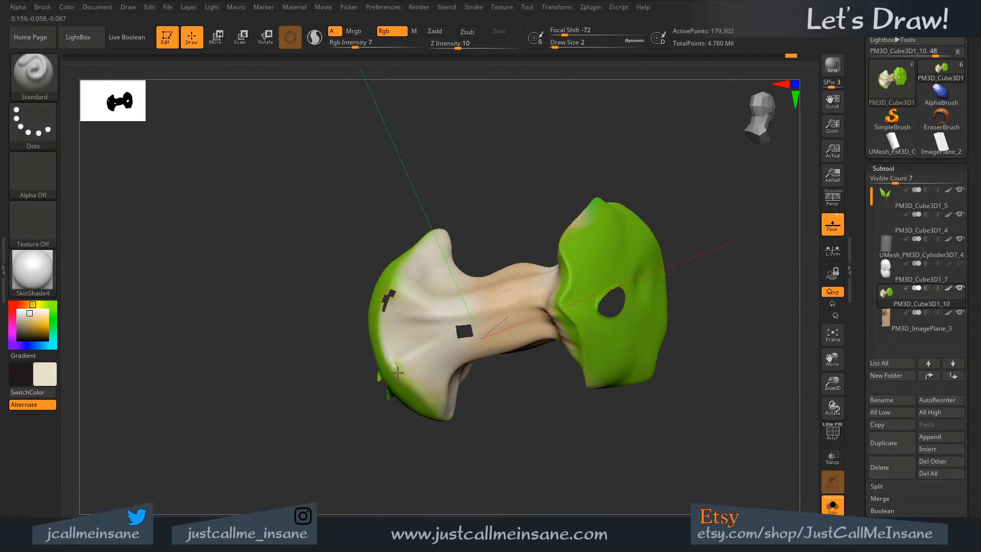
pyautogui.moveTo(419, 394); pyautogui.dragTo(399, 414, button='right')
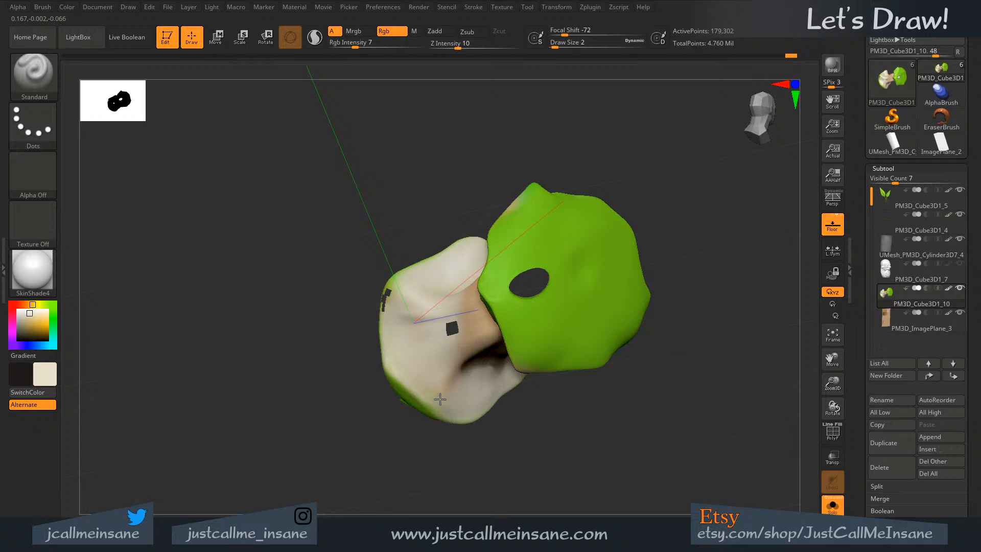
pyautogui.moveTo(440, 399); pyautogui.dragTo(413, 380, button='right')
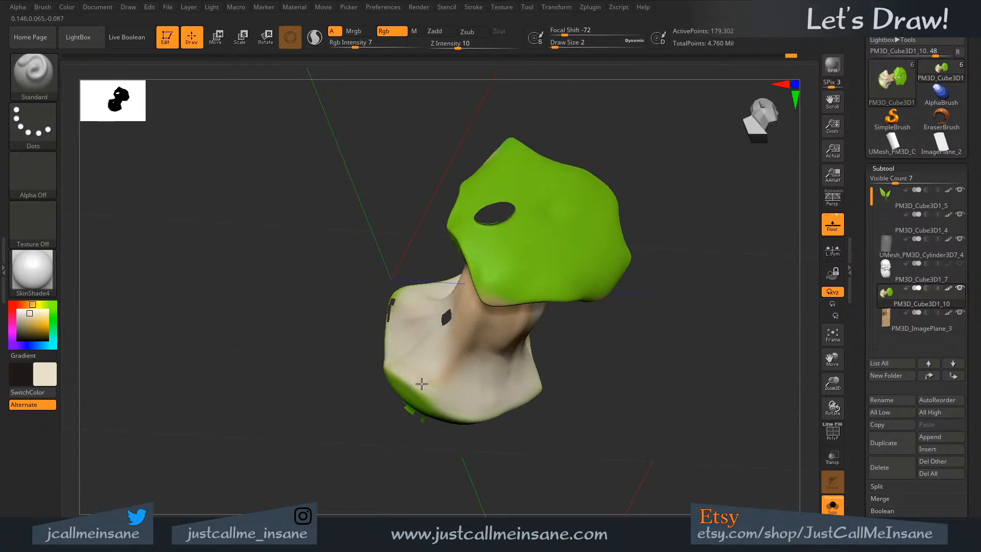
# - Set the draw size to 12 and paint the back of the apple core's narrow middle cream
pyautogui.moveTo(419, 378); pyautogui.dragTo(436, 390, button='right')
pyautogui.press(']')
pyautogui.moveTo(525, 329)
pyautogui.mouseDown()
pyautogui.moveTo(494, 320)
pyautogui.moveTo(501, 300)
pyautogui.mouseUp()
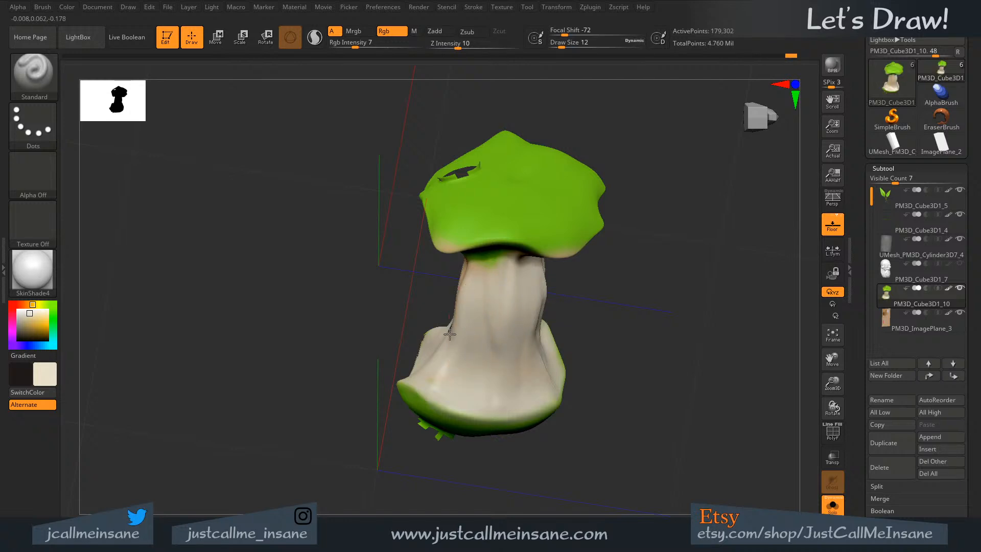
pyautogui.moveTo(449, 334); pyautogui.dragTo(469, 259, button='right')
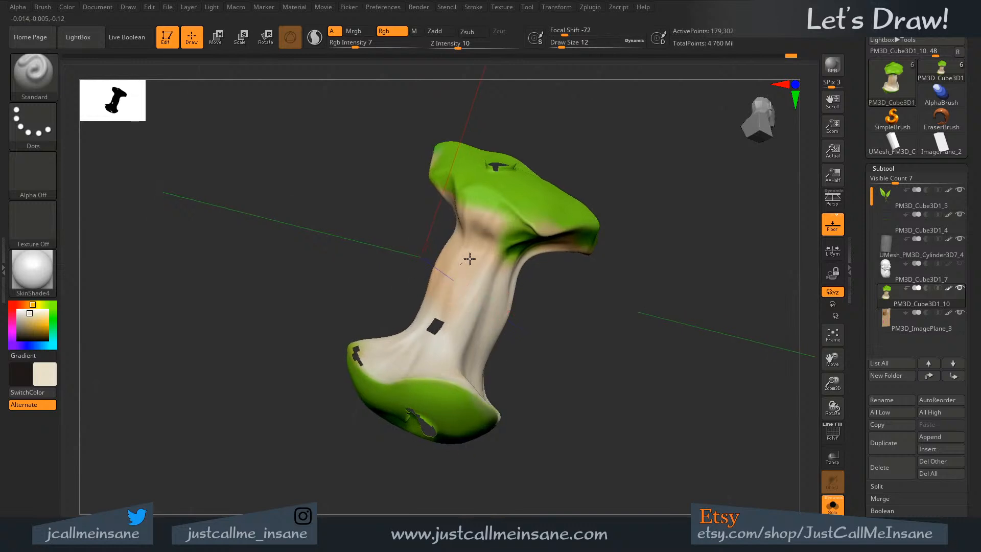
pyautogui.moveTo(469, 259)
pyautogui.mouseDown()
pyautogui.moveTo(471, 276)
pyautogui.moveTo(453, 240)
pyautogui.mouseUp()
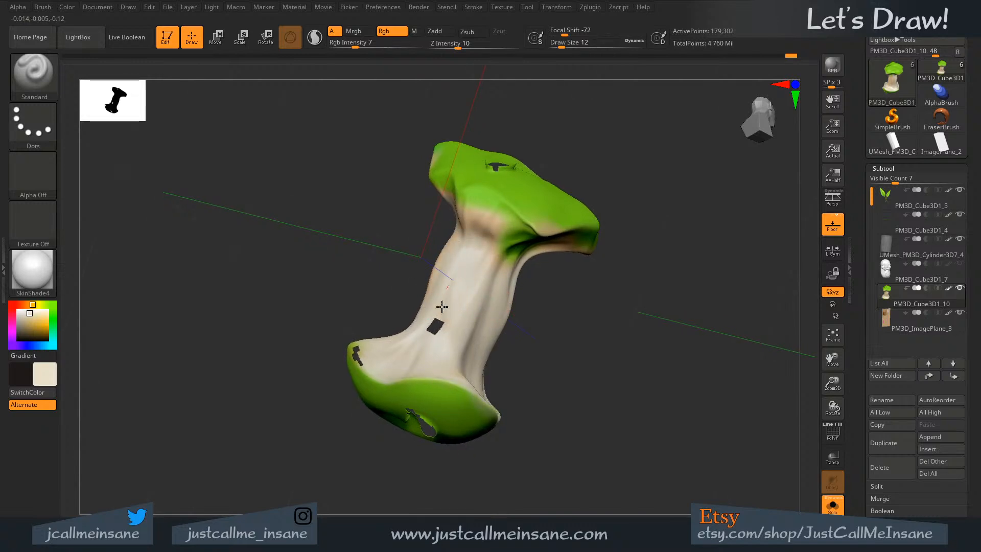
# - Paint the remaining beige and green patches on the flared flesh and the narrow middle cream with draw size 12
pyautogui.moveTo(442, 307); pyautogui.dragTo(469, 312, button='right')
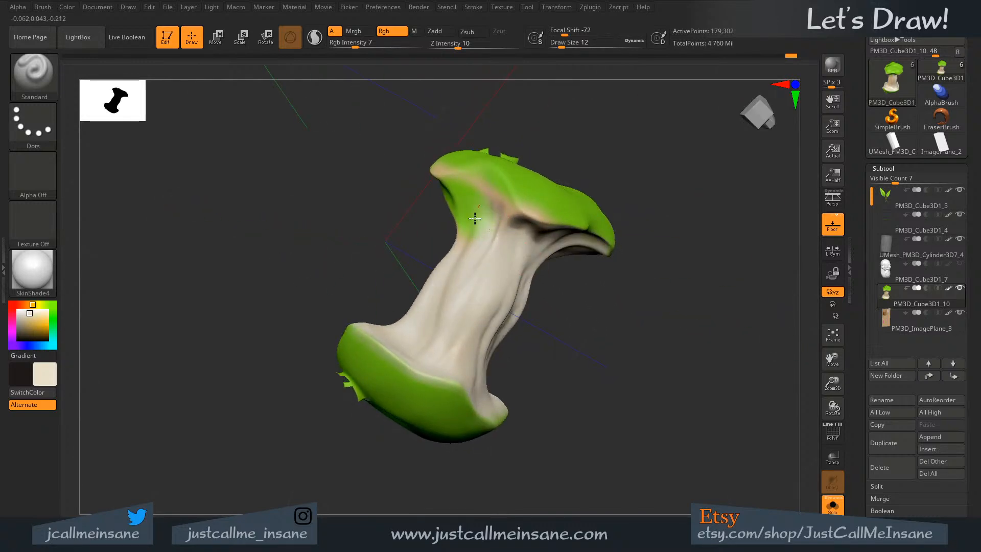
pyautogui.moveTo(474, 218); pyautogui.dragTo(468, 243)
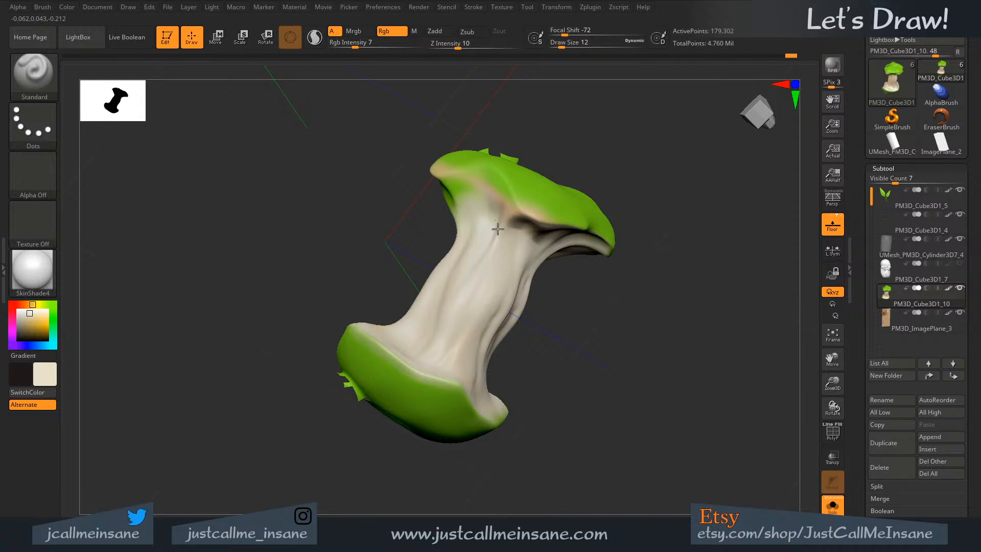
pyautogui.moveTo(574, 359); pyautogui.dragTo(526, 225, button='right')
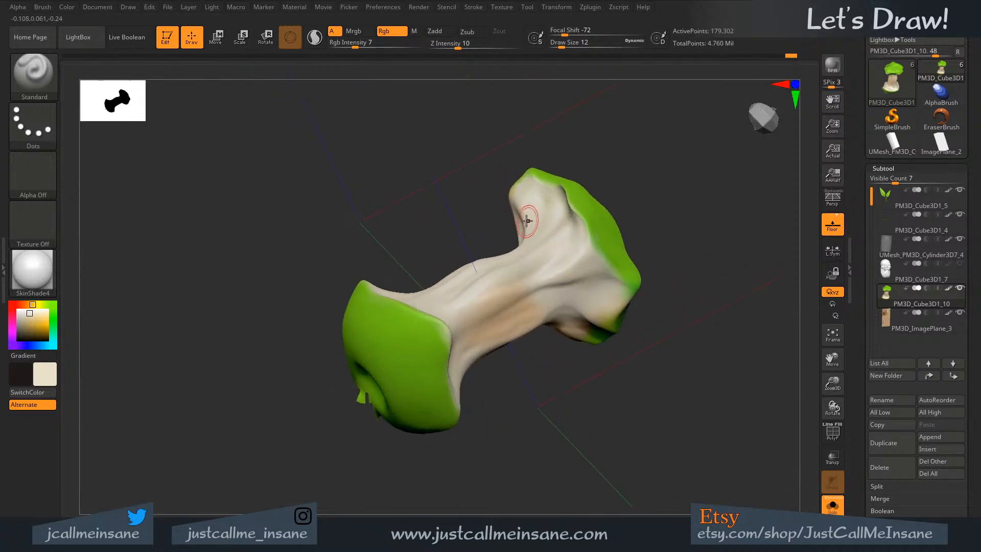
pyautogui.moveTo(500, 294); pyautogui.dragTo(484, 331)
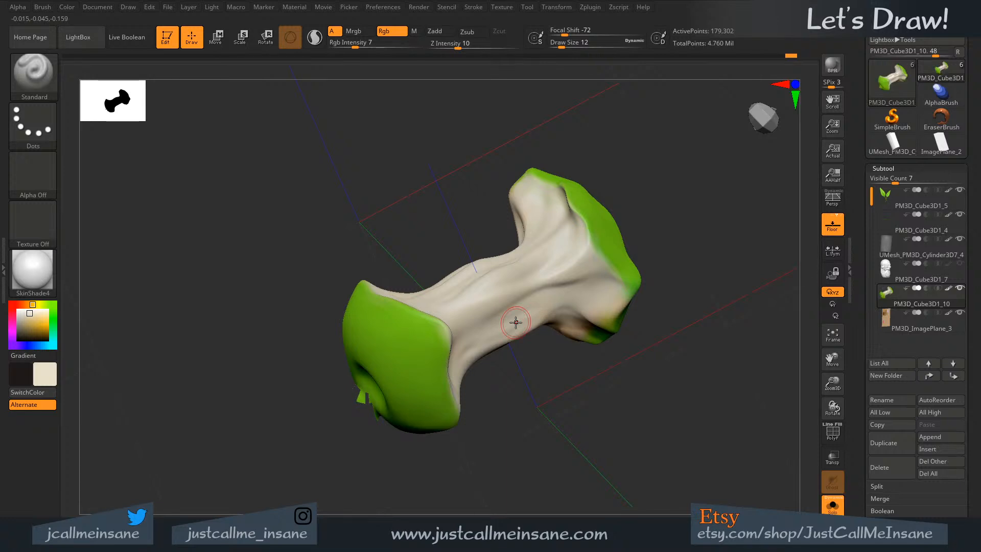
pyautogui.moveTo(543, 310)
pyautogui.mouseDown(button='right')
pyautogui.moveTo(551, 327)
pyautogui.moveTo(560, 306)
pyautogui.mouseUp(button='right')
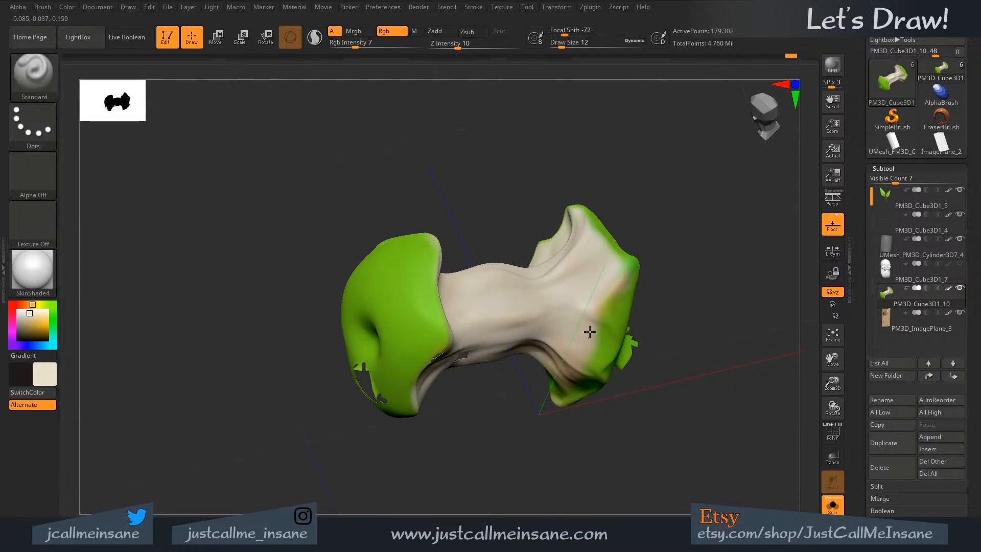
# - Set the draw size to 6 and paint the beige flesh of the leaf-end flare cream up to its green rim
pyautogui.press('s')
pyautogui.moveTo(589, 337)
pyautogui.mouseDown()
pyautogui.moveTo(602, 348)
pyautogui.moveTo(594, 355)
pyautogui.mouseUp()
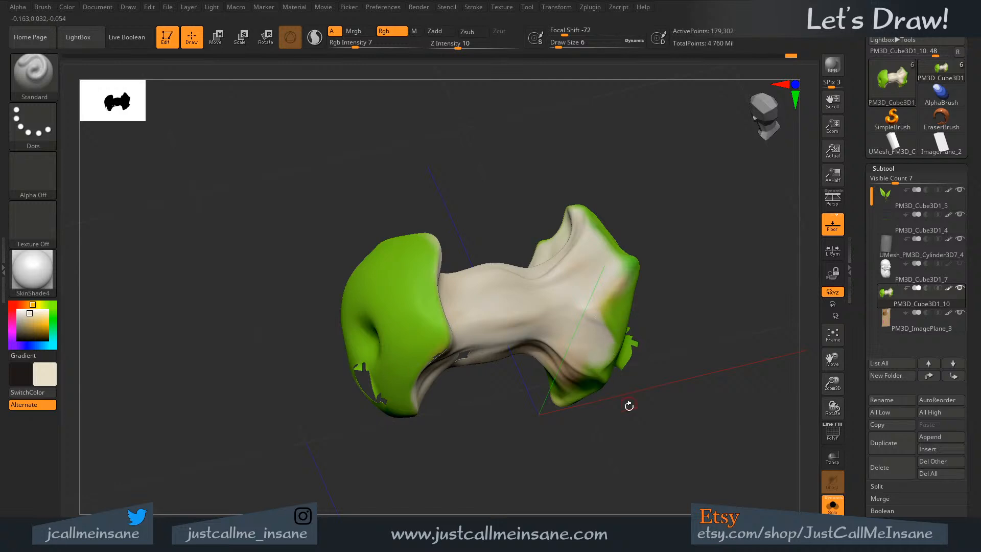
pyautogui.moveTo(629, 405); pyautogui.dragTo(626, 375)
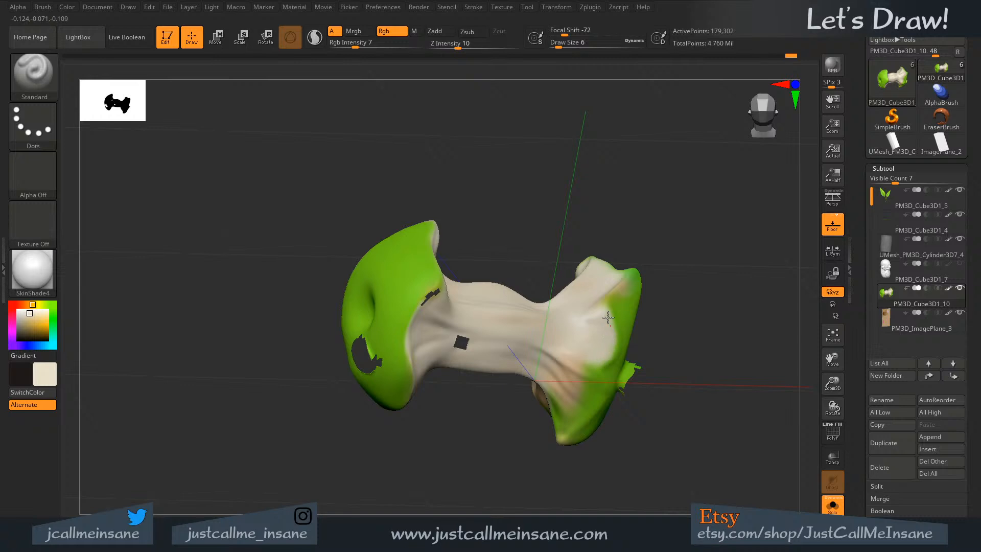
pyautogui.moveTo(685, 359); pyautogui.dragTo(606, 315)
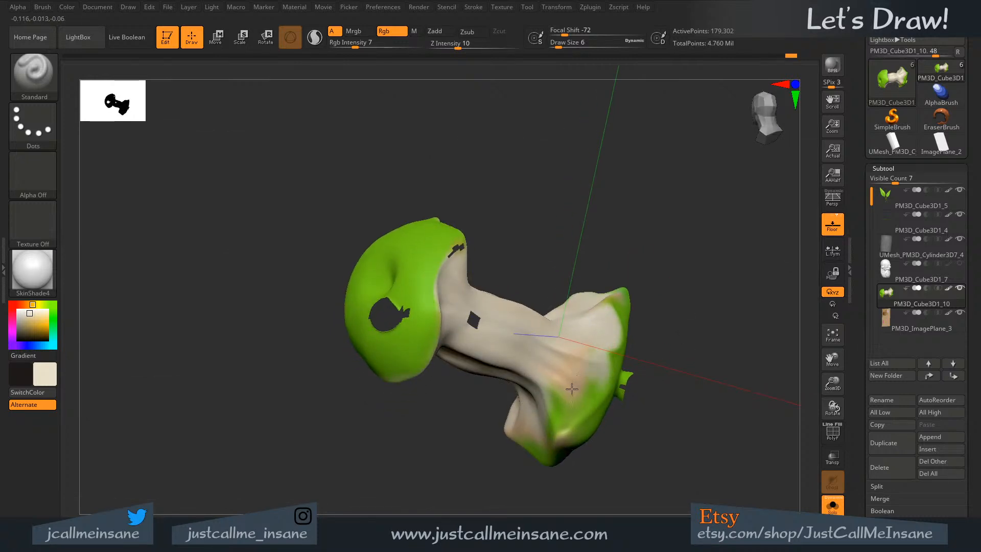
pyautogui.moveTo(619, 455)
pyautogui.mouseDown()
pyautogui.moveTo(565, 389)
pyautogui.moveTo(562, 425)
pyautogui.moveTo(585, 407)
pyautogui.moveTo(572, 416)
pyautogui.moveTo(598, 376)
pyautogui.mouseUp()
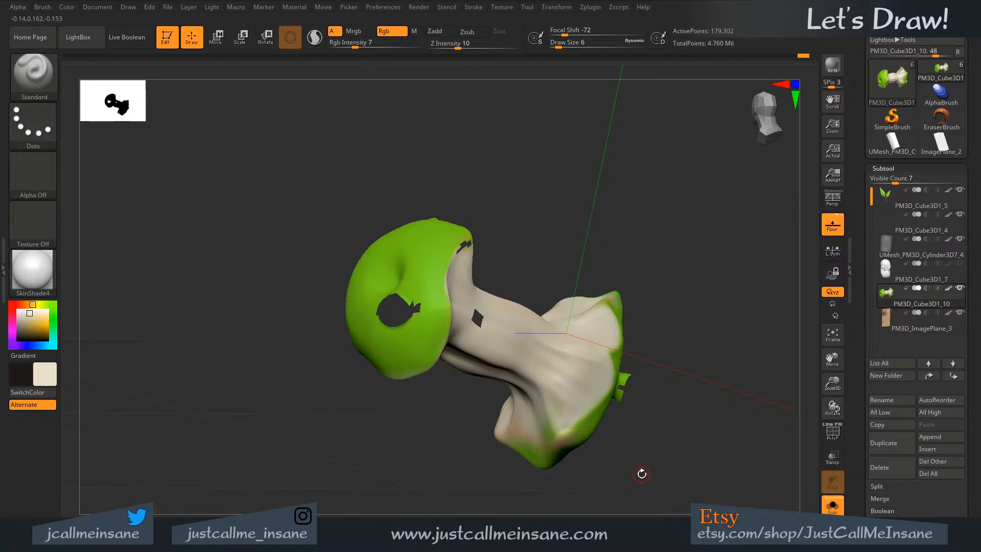
pyautogui.moveTo(633, 445)
pyautogui.mouseDown()
pyautogui.moveTo(648, 462)
pyautogui.moveTo(631, 439)
pyautogui.moveTo(639, 394)
pyautogui.moveTo(592, 414)
pyautogui.mouseUp()
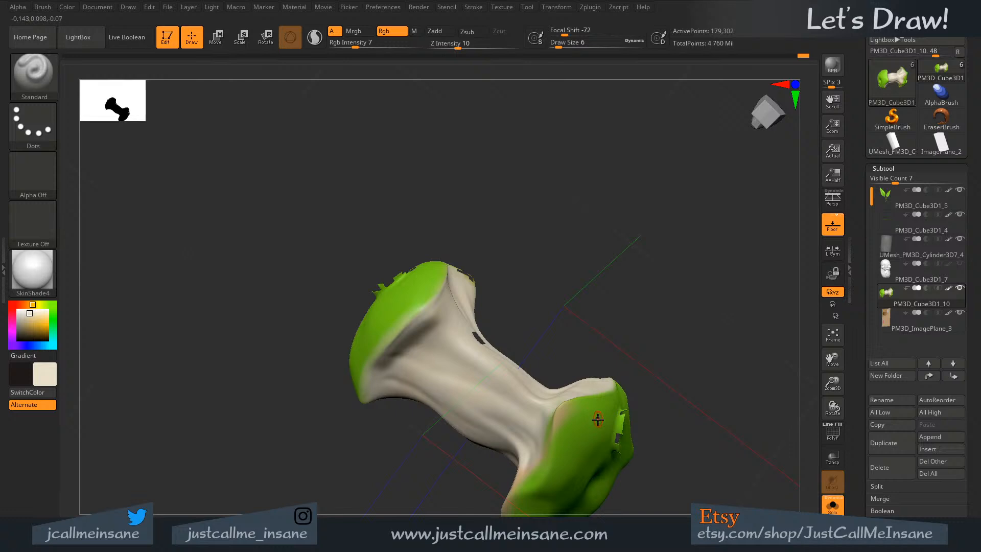
# - Sample the bright green skin colour and cover the beige edge of the end cap with it
pyautogui.press('c')
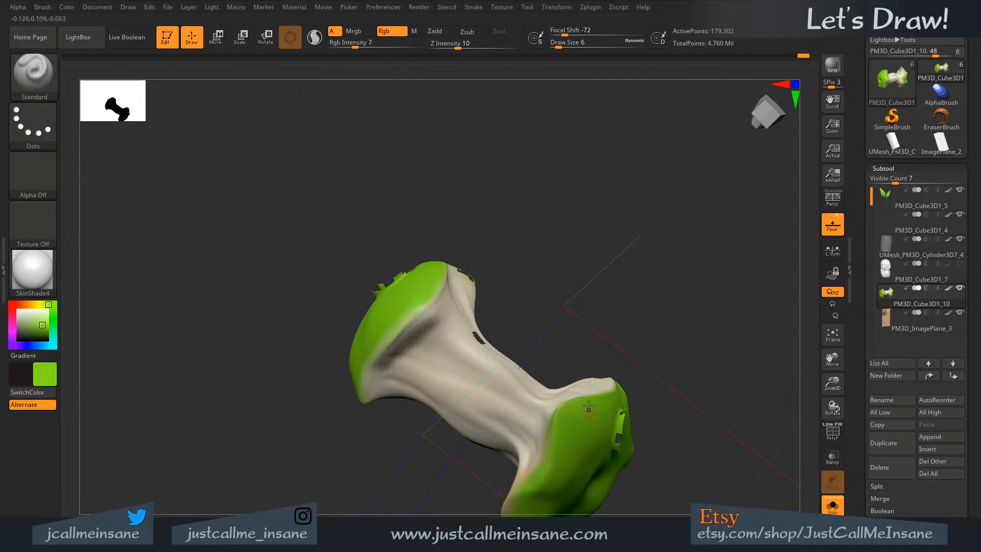
pyautogui.moveTo(589, 410); pyautogui.dragTo(542, 425, button='right')
pyautogui.press('s')
pyautogui.moveTo(544, 425)
pyautogui.mouseDown()
pyautogui.moveTo(562, 422)
pyautogui.moveTo(530, 422)
pyautogui.moveTo(562, 448)
pyautogui.moveTo(553, 394)
pyautogui.mouseUp()
# - Sample the cream again and cover the beige left around the underside of the flare with draw size 6
pyautogui.press('c')
pyautogui.moveTo(629, 366)
pyautogui.mouseDown()
pyautogui.moveTo(623, 416)
pyautogui.moveTo(573, 406)
pyautogui.moveTo(612, 424)
pyautogui.moveTo(614, 342)
pyautogui.moveTo(562, 350)
pyautogui.moveTo(563, 401)
pyautogui.mouseUp()
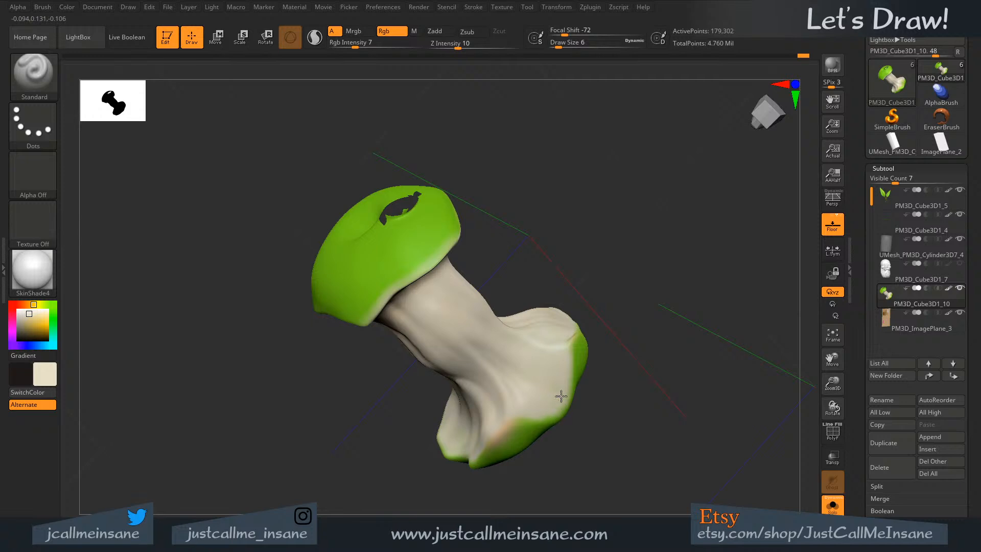
pyautogui.moveTo(593, 347); pyautogui.dragTo(617, 373)
pyautogui.moveTo(617, 373); pyautogui.dragTo(525, 407, button='right')
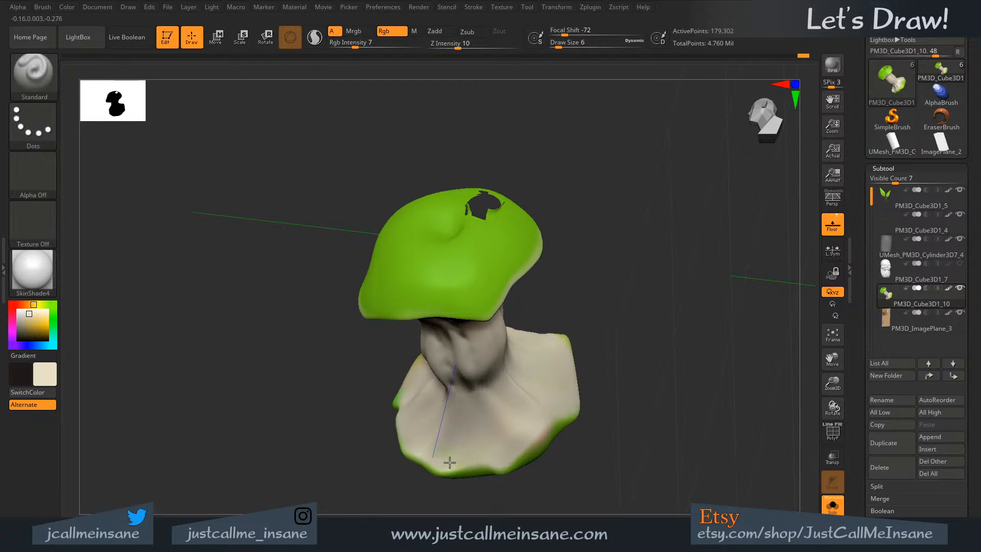
pyautogui.moveTo(498, 477); pyautogui.dragTo(503, 389, button='right')
pyautogui.moveTo(503, 437); pyautogui.dragTo(480, 431, button='right')
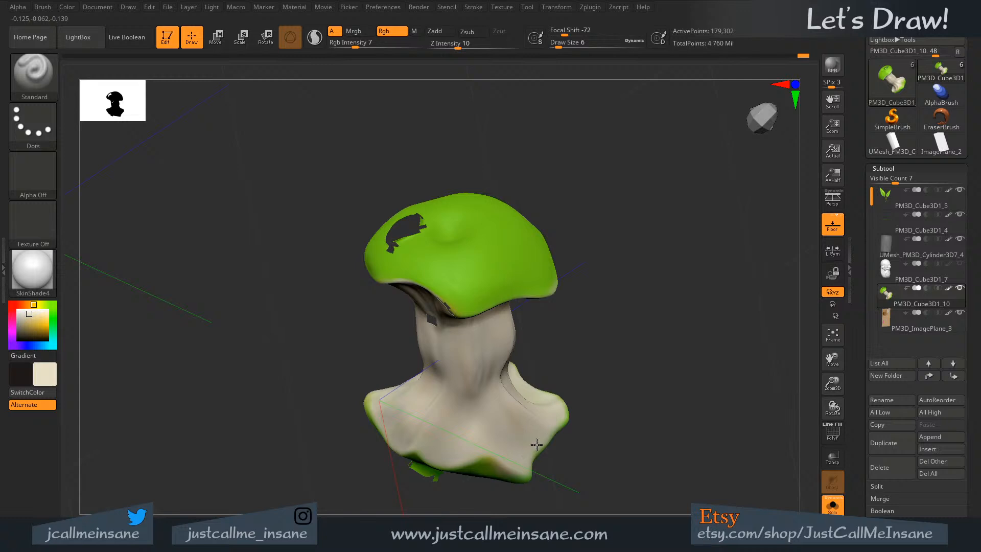
pyautogui.moveTo(604, 416); pyautogui.dragTo(465, 357, button='right')
# - Set the draw size to 16 and even out the cream on the core's narrow middle and opposite flare
pyautogui.press('s')
pyautogui.moveTo(474, 357); pyautogui.dragTo(480, 356)
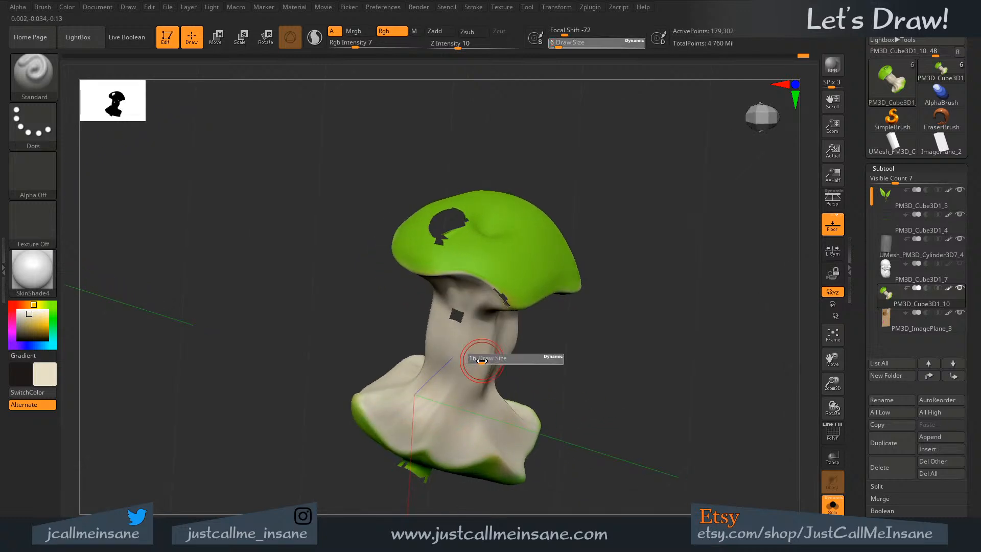
pyautogui.moveTo(436, 355)
pyautogui.mouseDown(button='right')
pyautogui.moveTo(563, 309)
pyautogui.moveTo(516, 286)
pyautogui.moveTo(459, 237)
pyautogui.mouseUp(button='right')
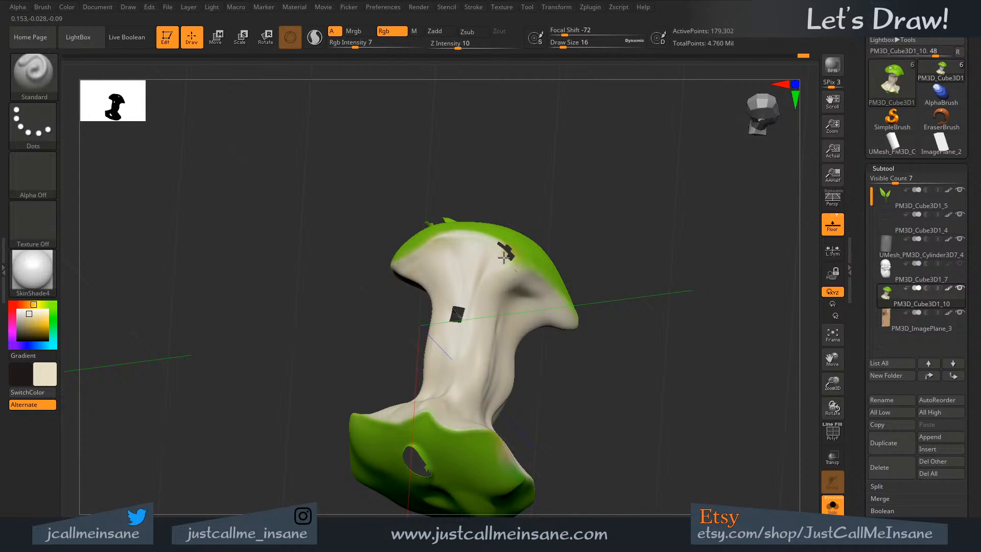
# - Sample the skin green, reduce the draw size to 4 and choose a darker green of about red 110, green 176, blue 30
pyautogui.moveTo(546, 274); pyautogui.dragTo(475, 394, button='right')
pyautogui.press('c')
pyautogui.press('s')
pyautogui.moveTo(472, 397); pyautogui.dragTo(466, 399)
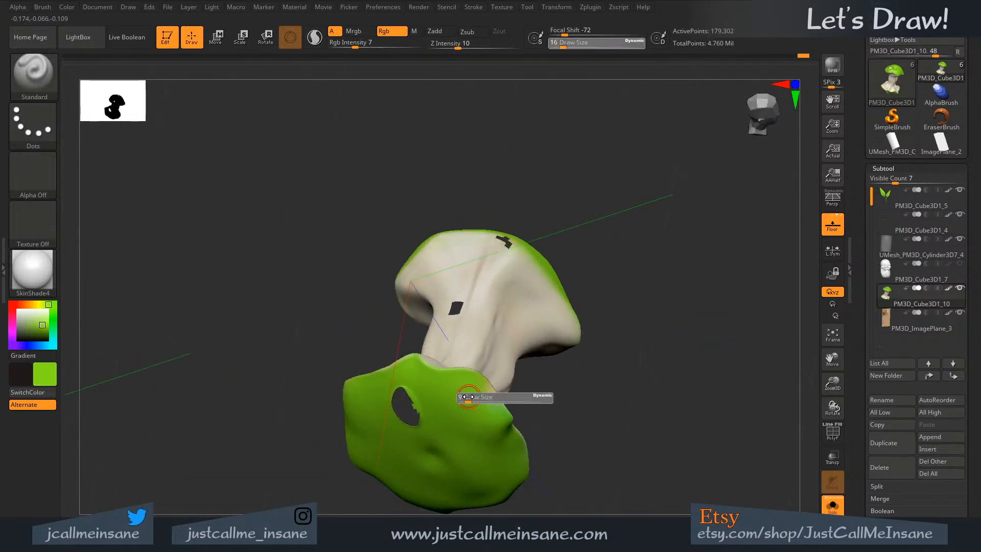
pyautogui.click(45, 375)
pyautogui.moveTo(148, 382); pyautogui.dragTo(144, 389)
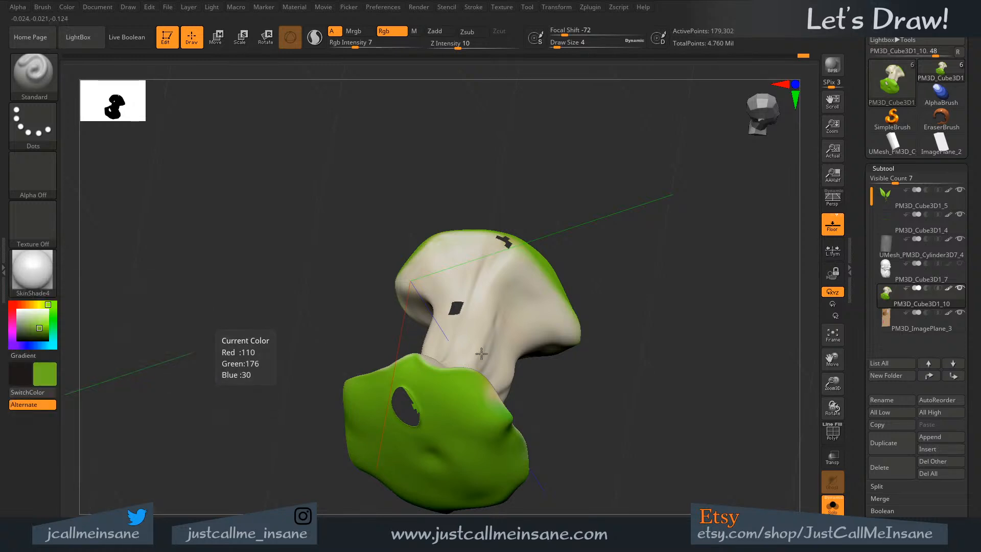
pyautogui.moveTo(679, 389); pyautogui.dragTo(597, 409)
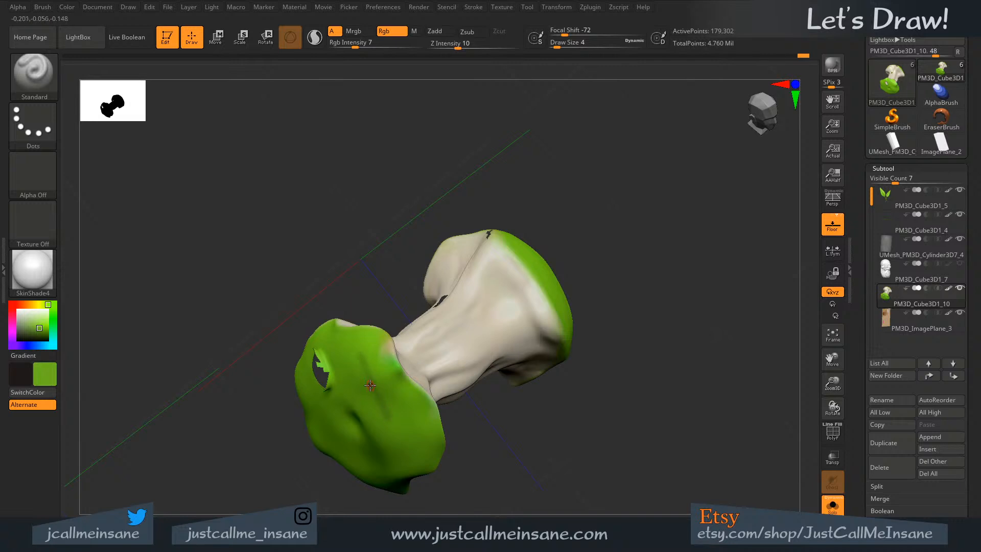
# - Raise the draw size to 23 and the Rgb intensity to 38, and start shading the end cap darker green
pyautogui.press('s')
pyautogui.moveTo(368, 384); pyautogui.dragTo(376, 384)
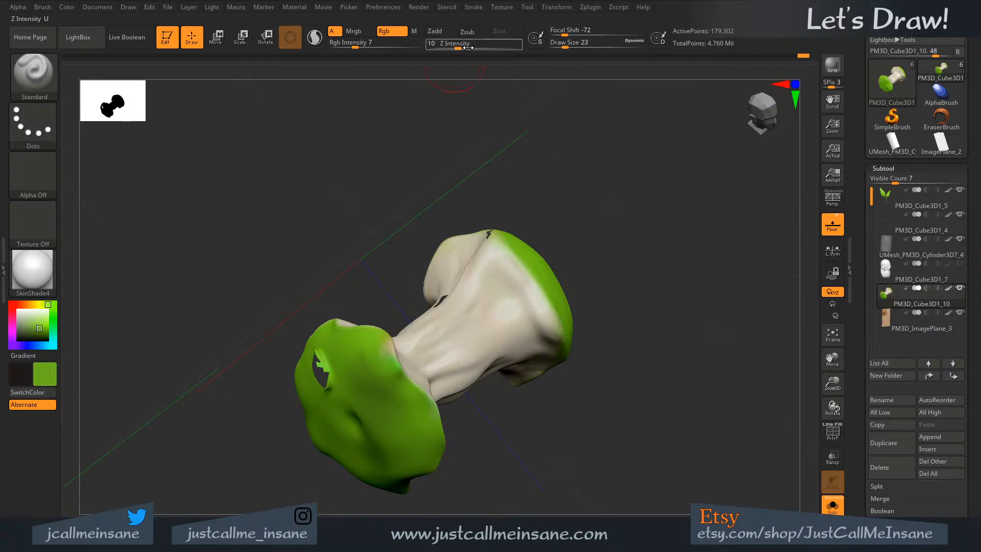
pyautogui.click(386, 44)
pyautogui.press('s')
pyautogui.moveTo(369, 384); pyautogui.dragTo(388, 357)
pyautogui.click(361, 383)
# - Shade the rest of the end cap darker green, finishing its details with draw size 12
pyautogui.moveTo(526, 444); pyautogui.dragTo(566, 435)
pyautogui.press('s')
pyautogui.click(356, 418)
pyautogui.moveTo(348, 393)
pyautogui.mouseDown()
pyautogui.moveTo(347, 427)
pyautogui.moveTo(318, 405)
pyautogui.moveTo(309, 439)
pyautogui.mouseUp()
pyautogui.moveTo(402, 428)
pyautogui.mouseDown()
pyautogui.moveTo(412, 443)
pyautogui.moveTo(341, 406)
pyautogui.mouseUp()
pyautogui.moveTo(482, 463)
pyautogui.mouseDown()
pyautogui.moveTo(438, 414)
pyautogui.moveTo(508, 460)
pyautogui.moveTo(498, 454)
pyautogui.mouseUp()
pyautogui.press('s')
pyautogui.click(335, 447)
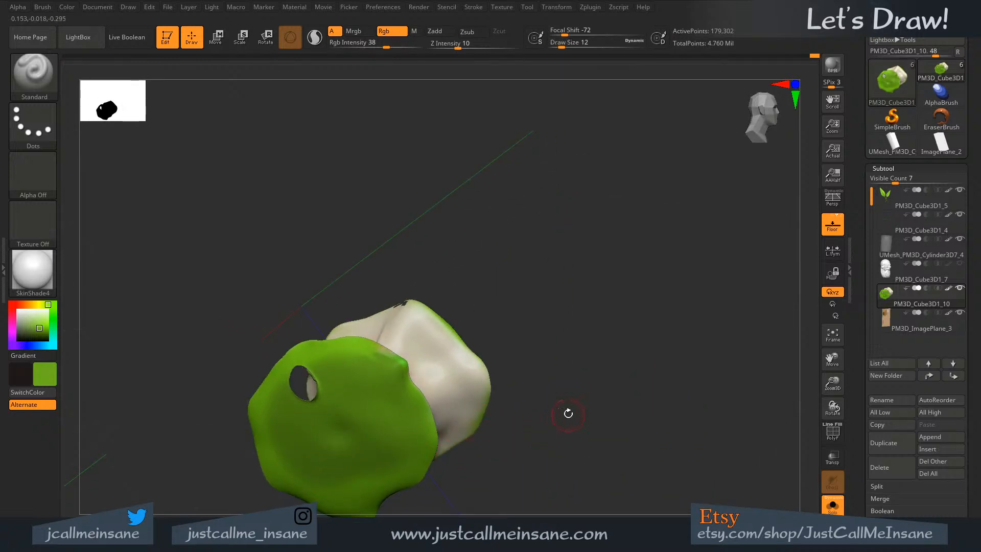
# - Show all subtools, select the palette image plane and paint a dark green swatch beside the pink one with draw size 41
pyautogui.click(832, 505)
pyautogui.keyDown('alt'); pyautogui.moveTo(617, 459); pyautogui.dragTo(499, 301); pyautogui.keyUp('alt')
pyautogui.keyDown('alt'); pyautogui.click(521, 376); pyautogui.keyUp('alt')
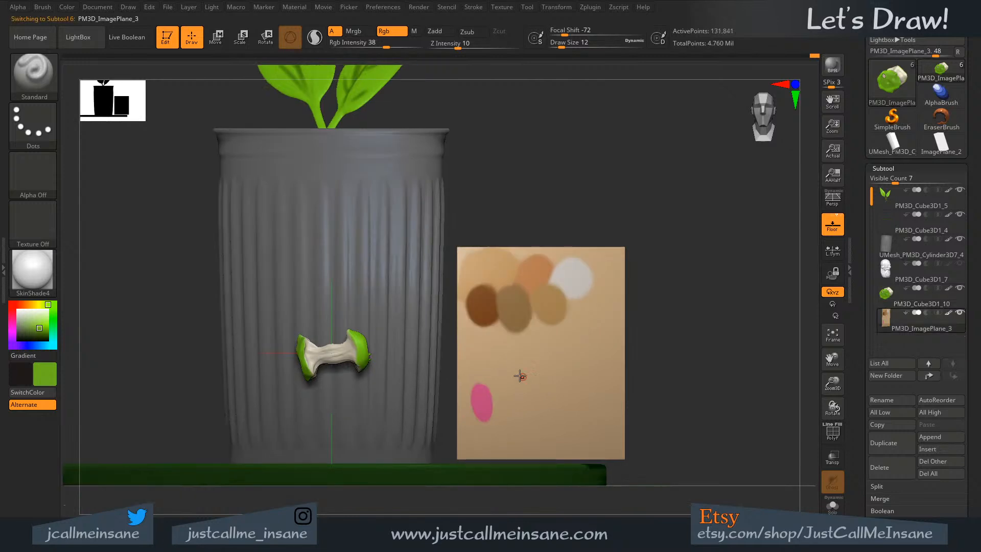
pyautogui.press(']')
pyautogui.press(']')
pyautogui.press(']')
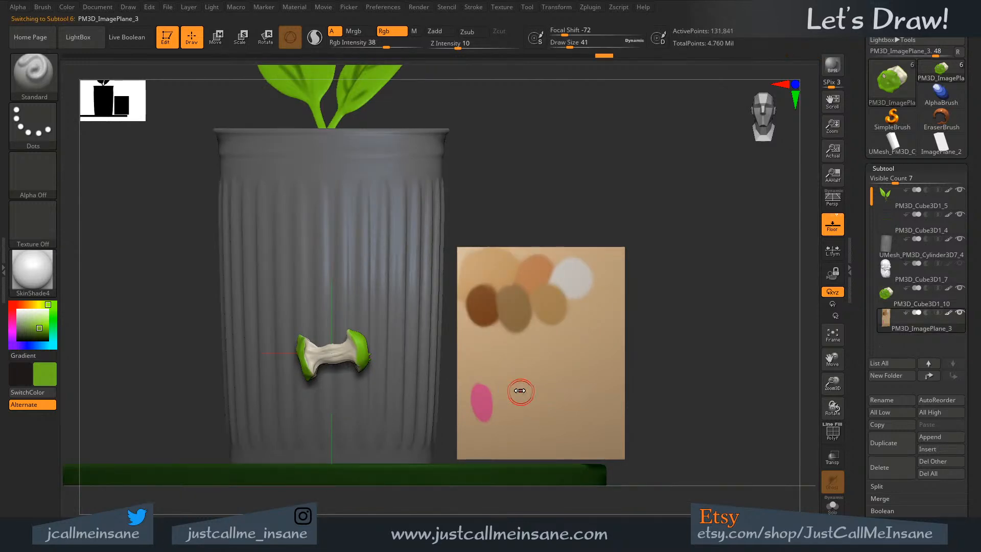
pyautogui.moveTo(514, 388)
pyautogui.mouseDown()
pyautogui.moveTo(521, 402)
pyautogui.moveTo(514, 395)
pyautogui.mouseUp()
# - Sample the apple core's lighter green and paint a swatch of it beside the dark green one on the palette plane
pyautogui.moveTo(528, 155); pyautogui.dragTo(363, 341)
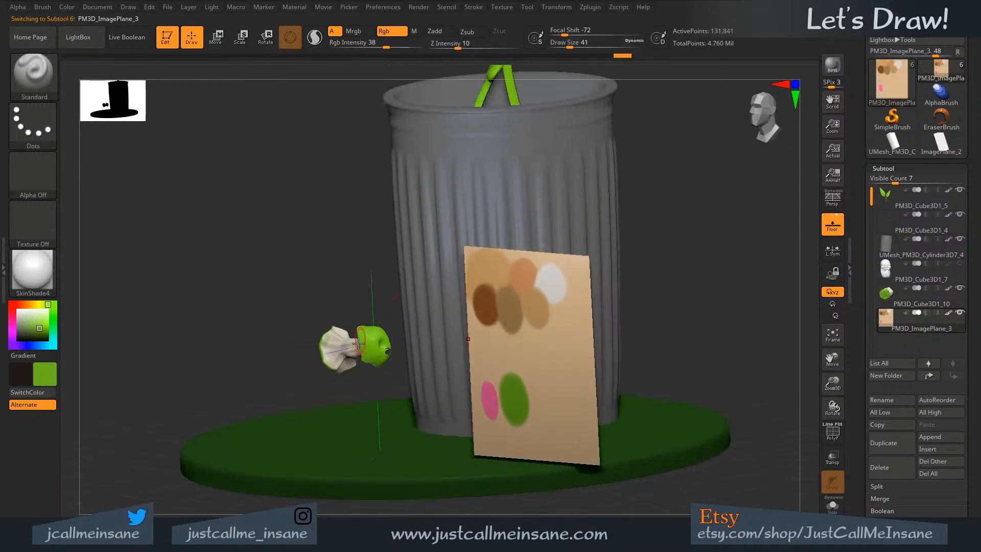
pyautogui.press('c')
pyautogui.moveTo(530, 400); pyautogui.dragTo(533, 386)
pyautogui.moveTo(522, 358)
pyautogui.mouseDown(button='right')
pyautogui.moveTo(560, 331)
pyautogui.moveTo(546, 335)
pyautogui.mouseUp(button='right')
pyautogui.keyDown('alt'); pyautogui.moveTo(508, 388); pyautogui.dragTo(559, 379, button='right'); pyautogui.keyUp('alt')
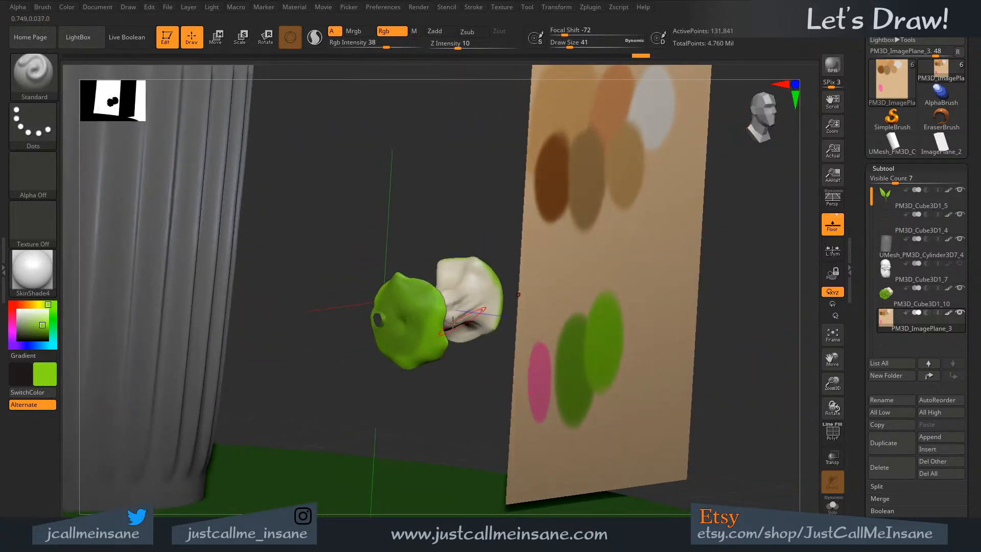
# - Select and isolate the apple core, sample its darker green and shade the end cap with draw size 11
pyautogui.keyDown('alt'); pyautogui.click(445, 301); pyautogui.keyUp('alt')
pyautogui.click(834, 512)
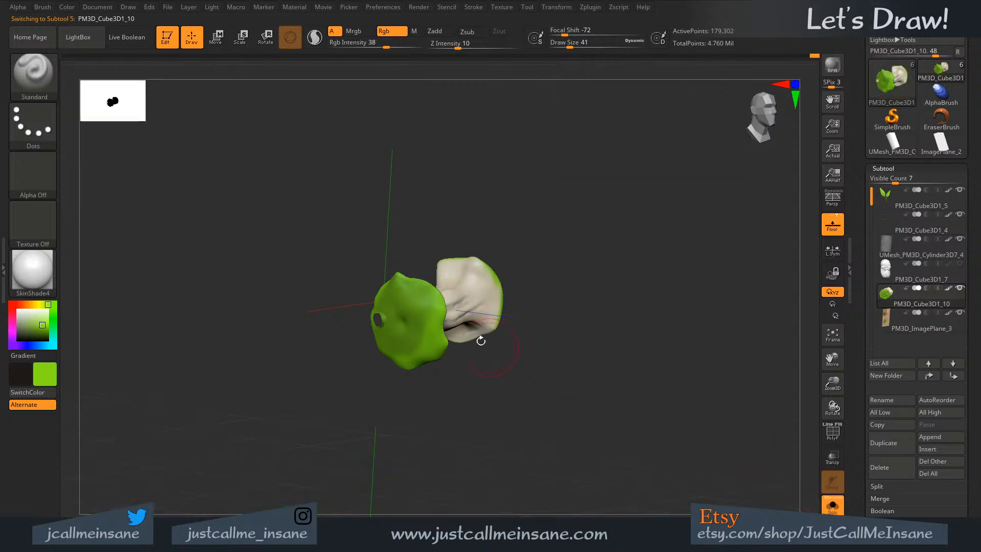
pyautogui.keyDown('ctrl'); pyautogui.moveTo(480, 339); pyautogui.dragTo(454, 319, button='right'); pyautogui.keyUp('ctrl')
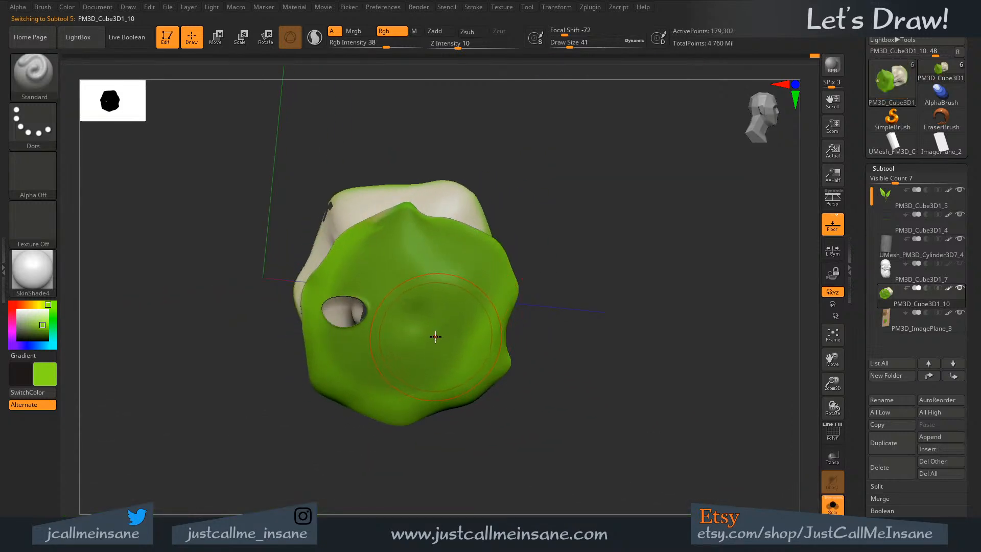
pyautogui.press('c')
pyautogui.press('s')
pyautogui.moveTo(436, 337); pyautogui.dragTo(430, 339)
pyautogui.press('s')
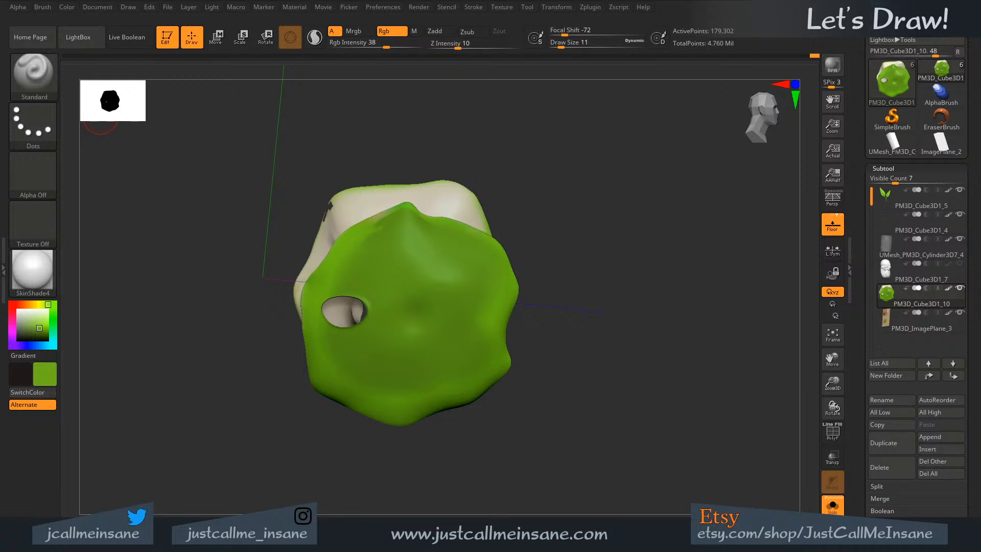
# - Set the draw size to 6 and paint the skin around the hole and the beige rim near the pointed tip darker green
pyautogui.moveTo(569, 400); pyautogui.dragTo(451, 323)
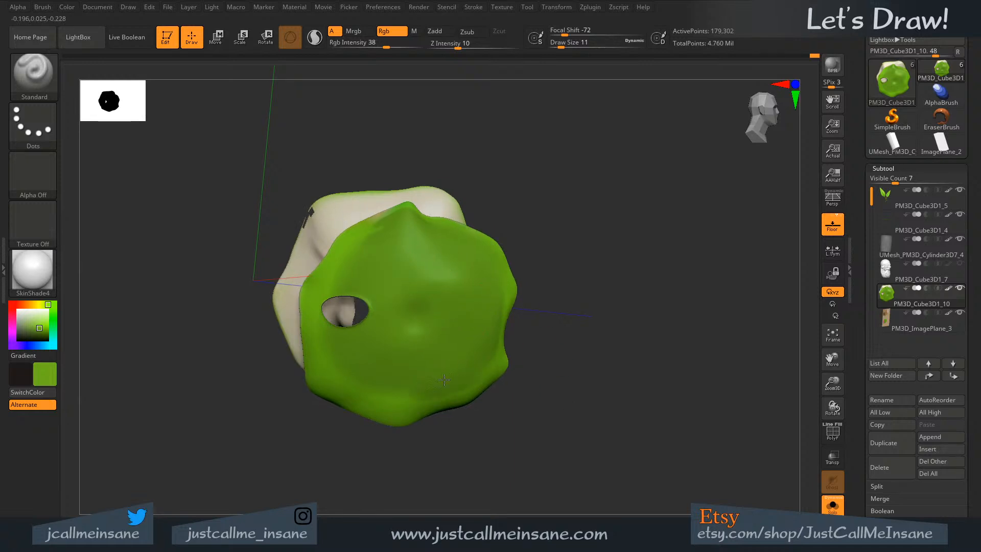
pyautogui.moveTo(321, 378); pyautogui.dragTo(450, 352, button='right')
pyautogui.press('s')
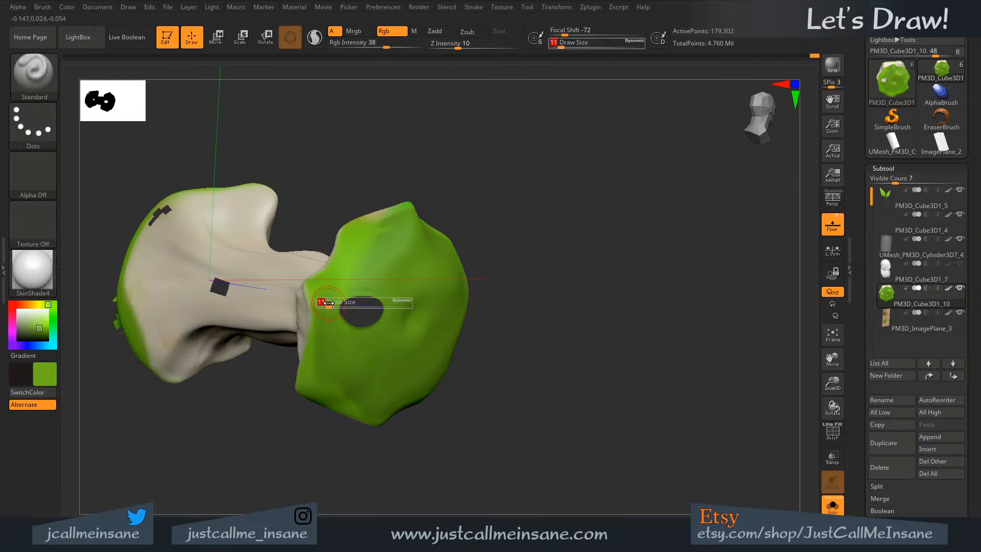
pyautogui.moveTo(326, 302); pyautogui.dragTo(323, 302)
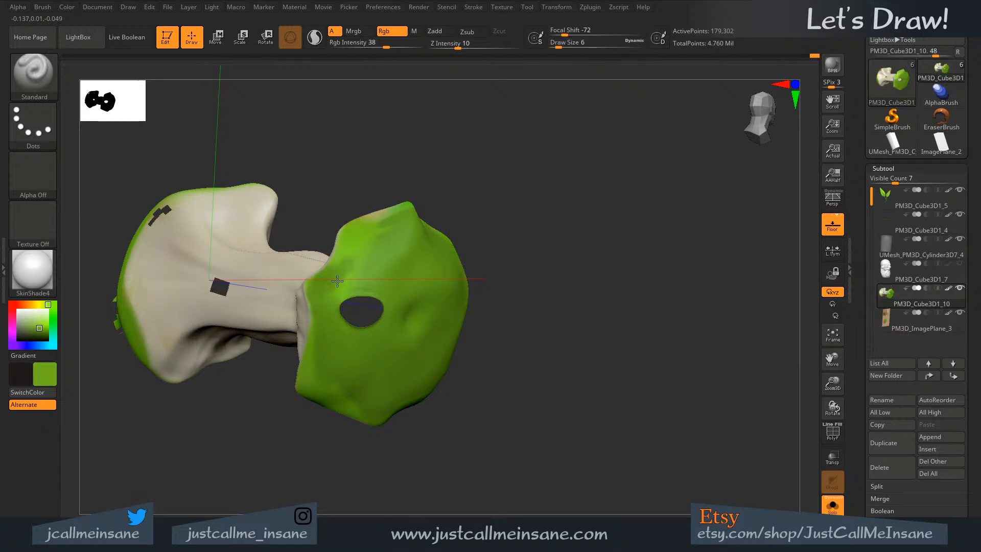
pyautogui.moveTo(389, 278); pyautogui.dragTo(398, 337, button='right')
pyautogui.moveTo(399, 337)
pyautogui.mouseDown()
pyautogui.moveTo(422, 298)
pyautogui.moveTo(400, 303)
pyautogui.moveTo(371, 359)
pyautogui.moveTo(392, 293)
pyautogui.moveTo(425, 280)
pyautogui.mouseUp()
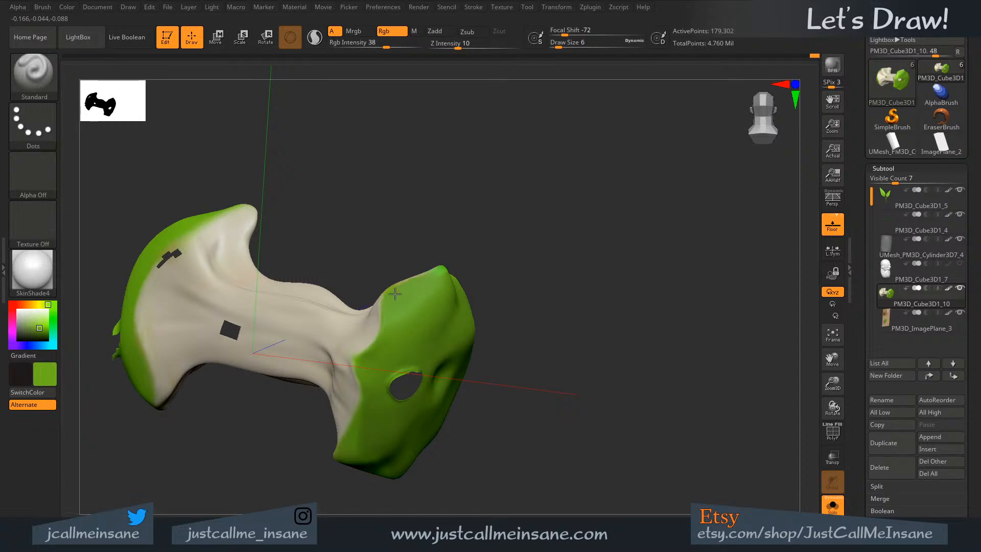
# - Sample the cream and refine the flesh along the green border beside the hole
pyautogui.moveTo(390, 341)
pyautogui.mouseDown(button='right')
pyautogui.moveTo(394, 324)
pyautogui.moveTo(380, 338)
pyautogui.moveTo(374, 332)
pyautogui.mouseUp(button='right')
pyautogui.press('c')
pyautogui.moveTo(377, 325)
pyautogui.mouseDown()
pyautogui.moveTo(385, 340)
pyautogui.moveTo(371, 357)
pyautogui.mouseUp()
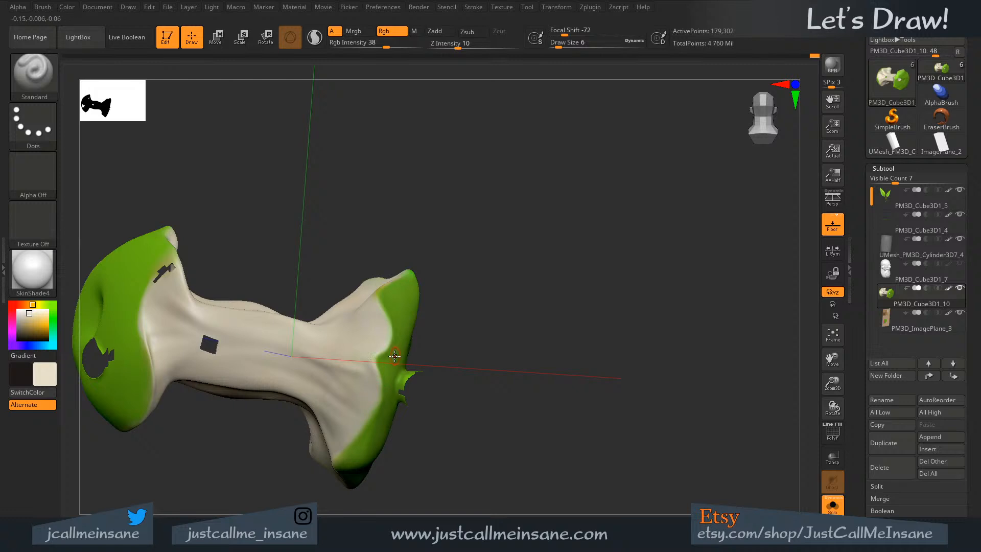
# - Sample the cream and refine the flesh edge beside the hole with draw size 4
pyautogui.press('c')
pyautogui.moveTo(397, 360)
pyautogui.mouseDown(button='right')
pyautogui.moveTo(382, 346)
pyautogui.moveTo(381, 354)
pyautogui.mouseUp(button='right')
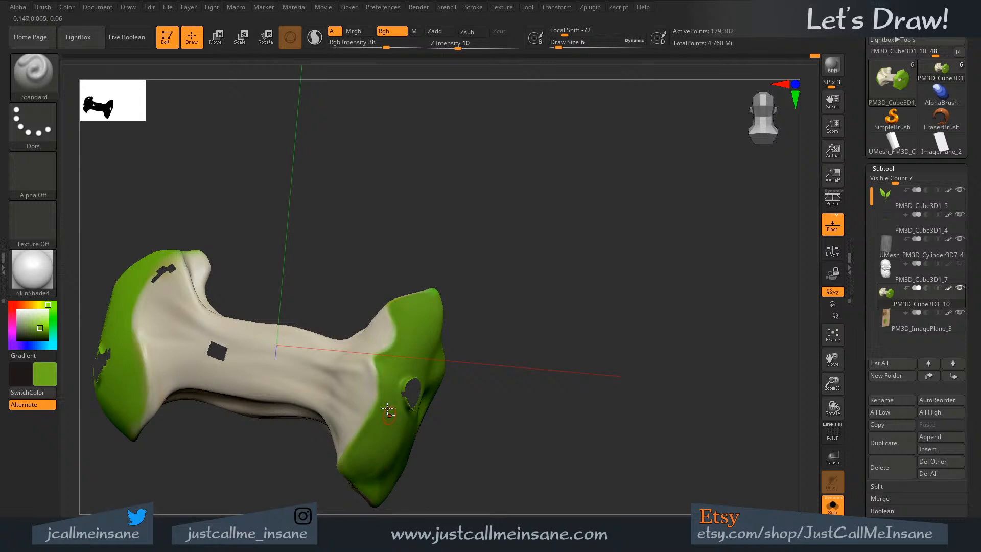
pyautogui.moveTo(380, 469); pyautogui.dragTo(382, 263, button='right')
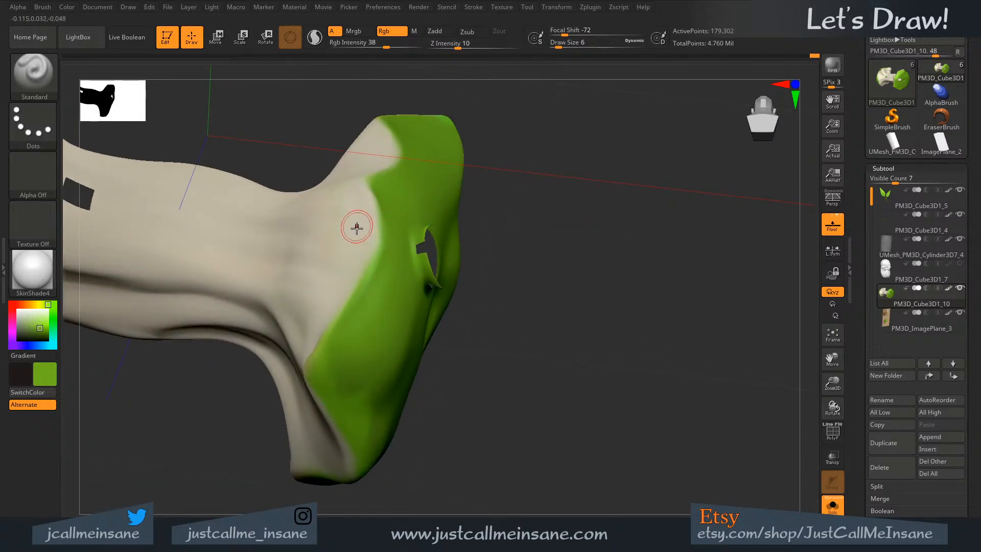
pyautogui.press('c')
pyautogui.press('s')
pyautogui.moveTo(364, 225)
pyautogui.mouseDown()
pyautogui.moveTo(364, 259)
pyautogui.moveTo(335, 304)
pyautogui.moveTo(370, 260)
pyautogui.moveTo(325, 321)
pyautogui.moveTo(313, 375)
pyautogui.moveTo(353, 310)
pyautogui.mouseUp()
# - Sample the green and sharpen the skin border from beside the hole down along the adjacent lobe
pyautogui.press('c')
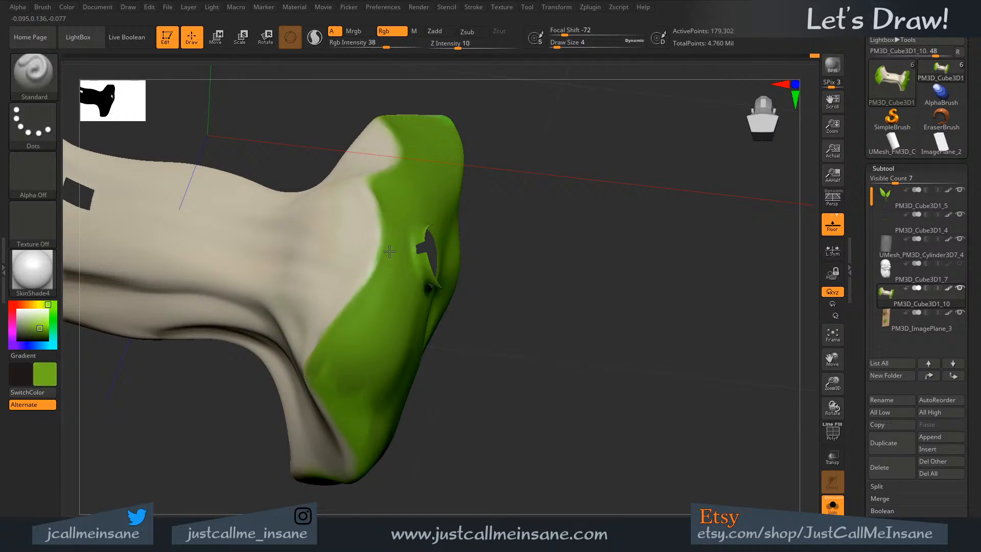
pyautogui.hotkey('ctrl', 'z')
pyautogui.moveTo(381, 260); pyautogui.dragTo(342, 339)
pyautogui.moveTo(372, 365)
pyautogui.mouseDown(button='right')
pyautogui.moveTo(379, 388)
pyautogui.moveTo(369, 306)
pyautogui.mouseUp(button='right')
pyautogui.moveTo(360, 327)
pyautogui.mouseDown()
pyautogui.moveTo(317, 365)
pyautogui.moveTo(358, 476)
pyautogui.moveTo(352, 444)
pyautogui.moveTo(372, 335)
pyautogui.mouseUp()
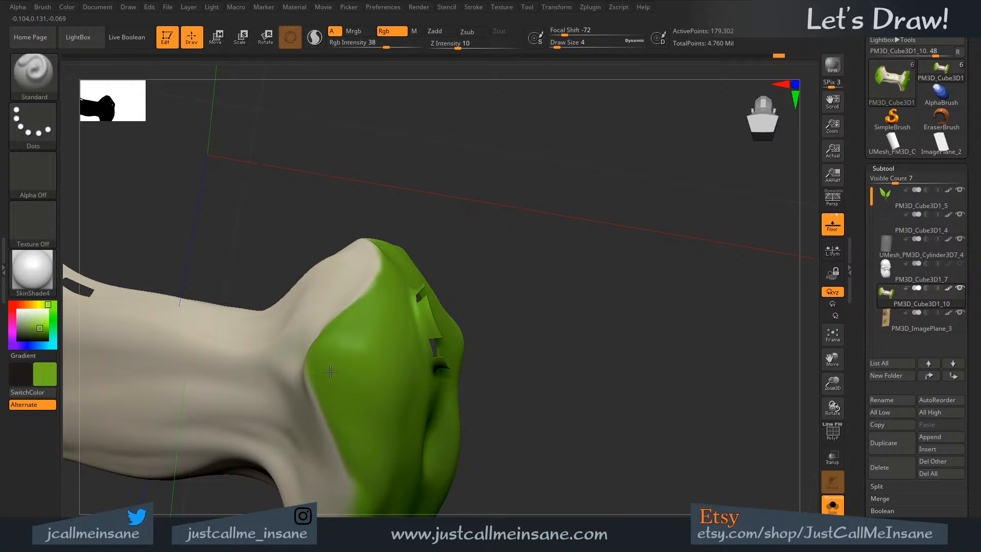
pyautogui.moveTo(320, 388); pyautogui.dragTo(341, 442)
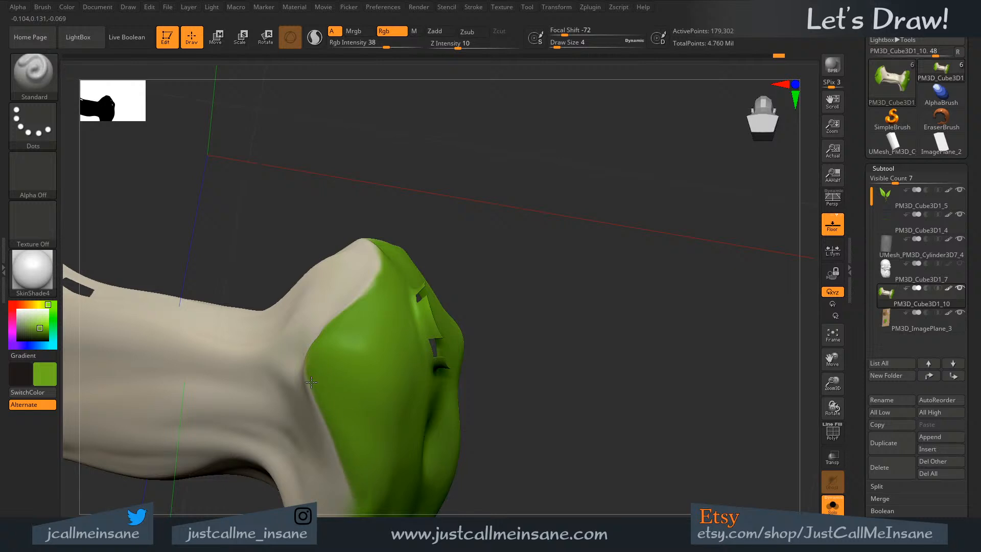
pyautogui.moveTo(311, 382)
pyautogui.mouseDown()
pyautogui.moveTo(313, 366)
pyautogui.moveTo(334, 455)
pyautogui.moveTo(366, 512)
pyautogui.mouseUp()
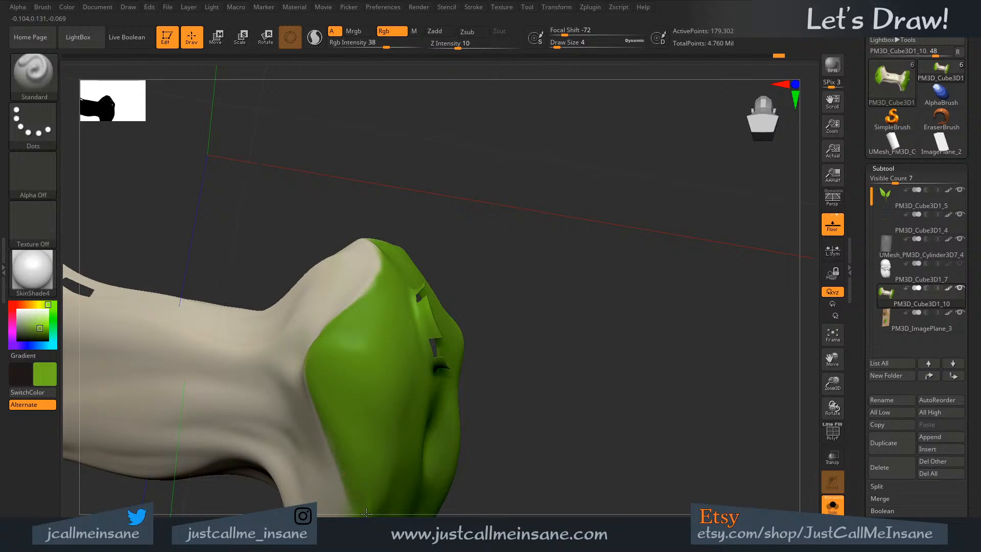
# - Sample the cream and paint the flesh cleanly up to the green border along the same lobe
pyautogui.keyDown('alt'); pyautogui.moveTo(383, 442); pyautogui.dragTo(368, 357, button='right'); pyautogui.keyUp('alt')
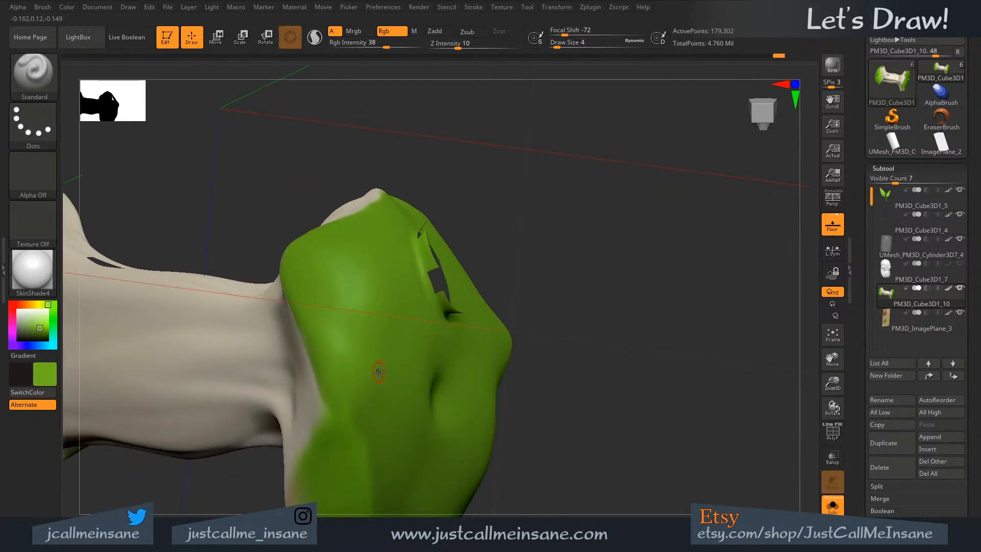
pyautogui.moveTo(379, 371)
pyautogui.mouseDown(button='right')
pyautogui.moveTo(377, 350)
pyautogui.moveTo(327, 307)
pyautogui.mouseUp(button='right')
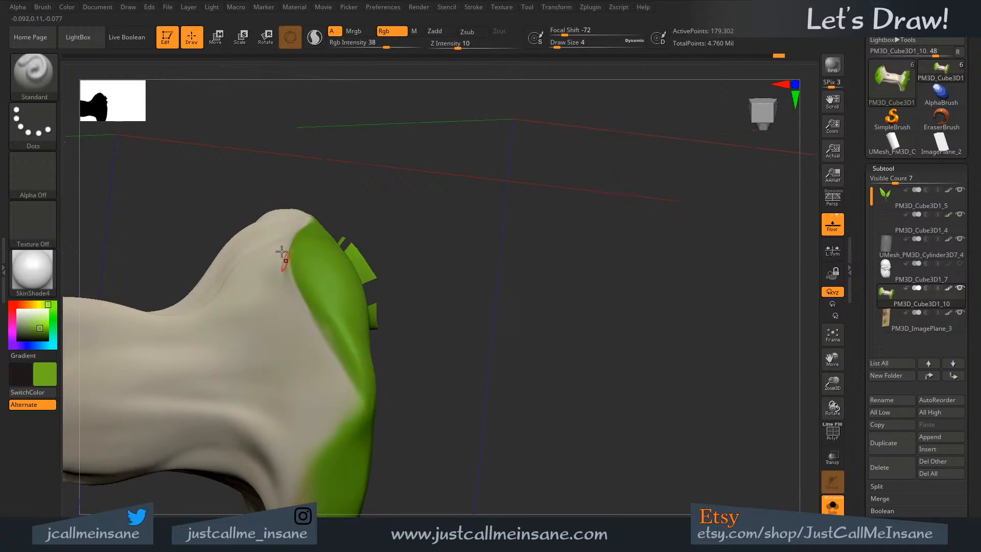
pyautogui.press('c')
pyautogui.moveTo(309, 343)
pyautogui.mouseDown()
pyautogui.moveTo(344, 359)
pyautogui.moveTo(284, 251)
pyautogui.mouseUp()
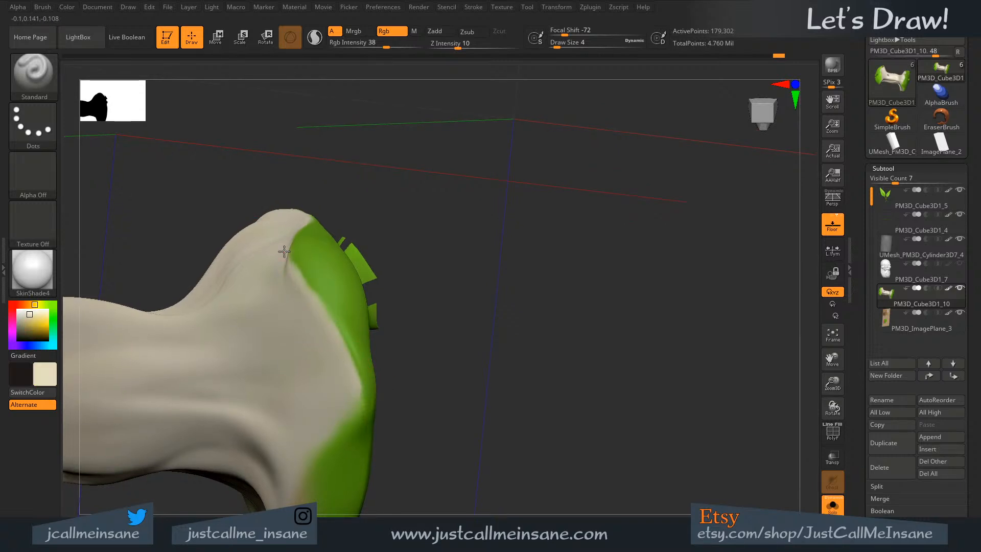
# - Sample the green and tighten the lobe's skin border down to its corner, reducing the draw size to 2
pyautogui.moveTo(319, 279)
pyautogui.mouseDown(button='right')
pyautogui.moveTo(329, 335)
pyautogui.moveTo(314, 293)
pyautogui.mouseUp(button='right')
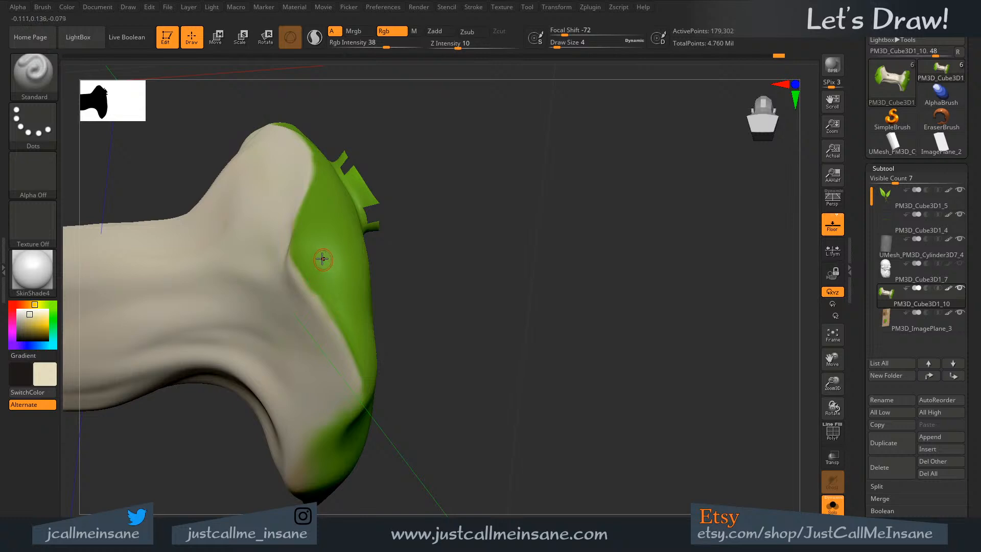
pyautogui.press('c')
pyautogui.moveTo(298, 276); pyautogui.dragTo(365, 372)
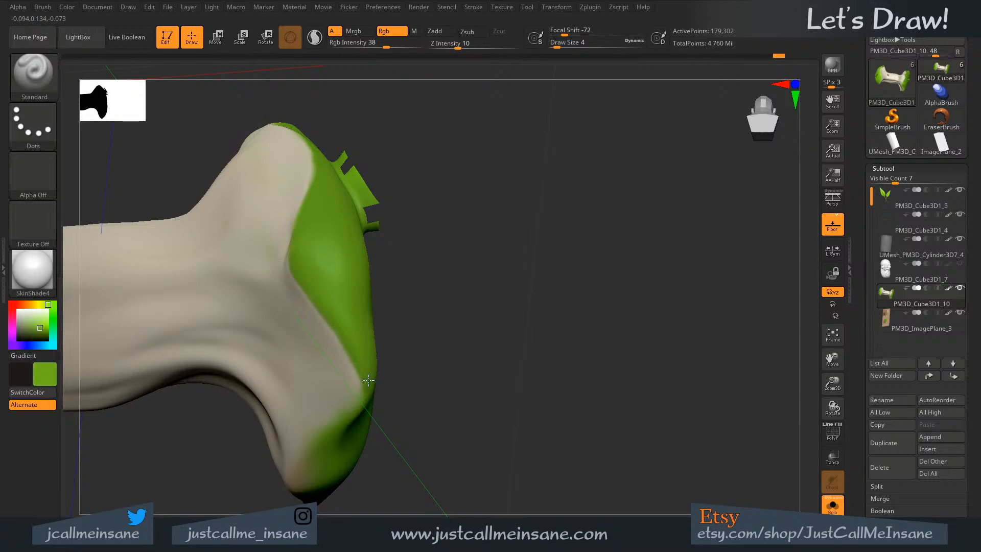
pyautogui.moveTo(307, 261); pyautogui.dragTo(325, 300)
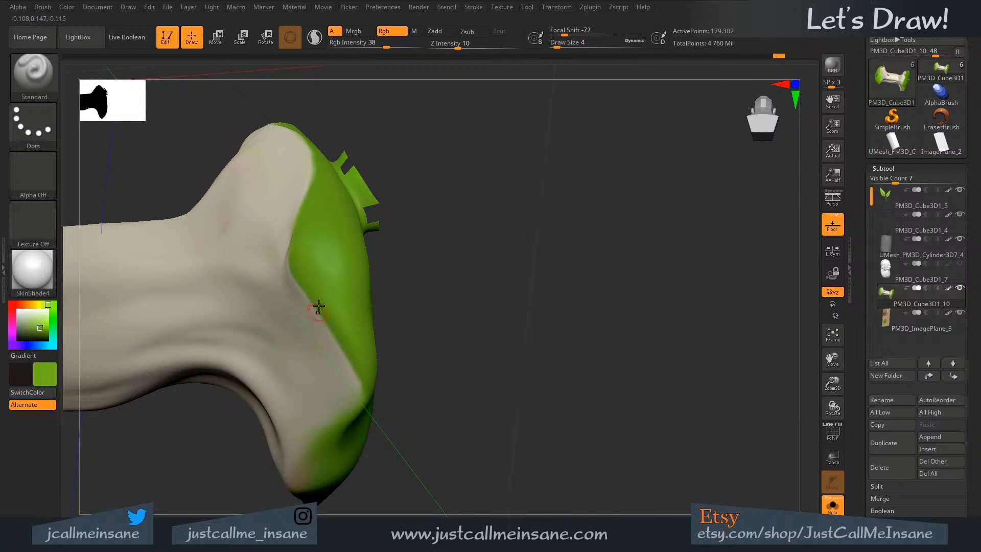
pyautogui.press('s')
pyautogui.click(311, 258)
pyautogui.moveTo(306, 263)
pyautogui.mouseDown(button='right')
pyautogui.moveTo(321, 266)
pyautogui.moveTo(297, 244)
pyautogui.mouseUp(button='right')
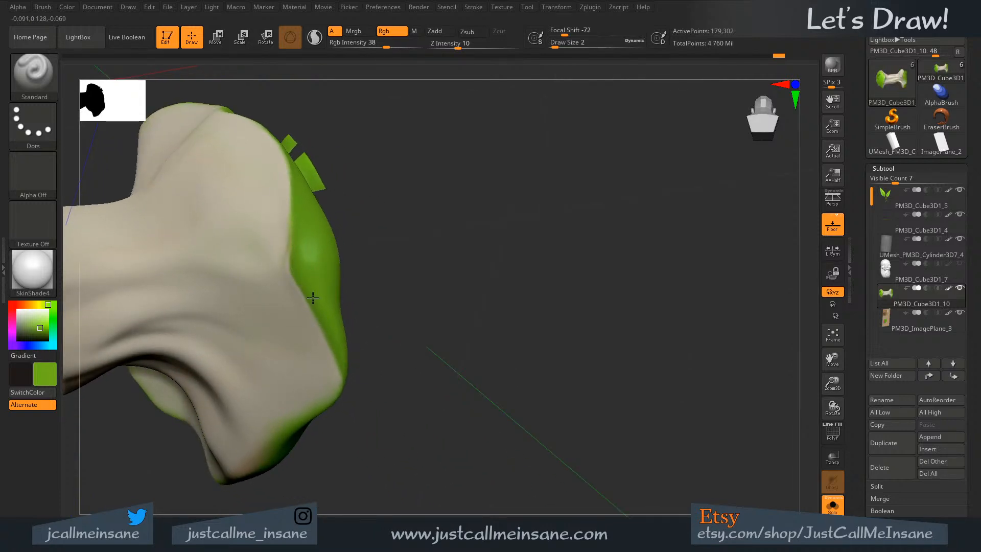
pyautogui.moveTo(312, 298); pyautogui.dragTo(341, 362)
pyautogui.hotkey('ctrl', 'z')
# - Sample the cream and refine the flesh around the lobe's outer corner with draw size 2
pyautogui.moveTo(341, 361)
pyautogui.mouseDown(button='right')
pyautogui.moveTo(403, 324)
pyautogui.moveTo(412, 337)
pyautogui.moveTo(412, 368)
pyautogui.moveTo(287, 252)
pyautogui.mouseUp(button='right')
pyautogui.press('c')
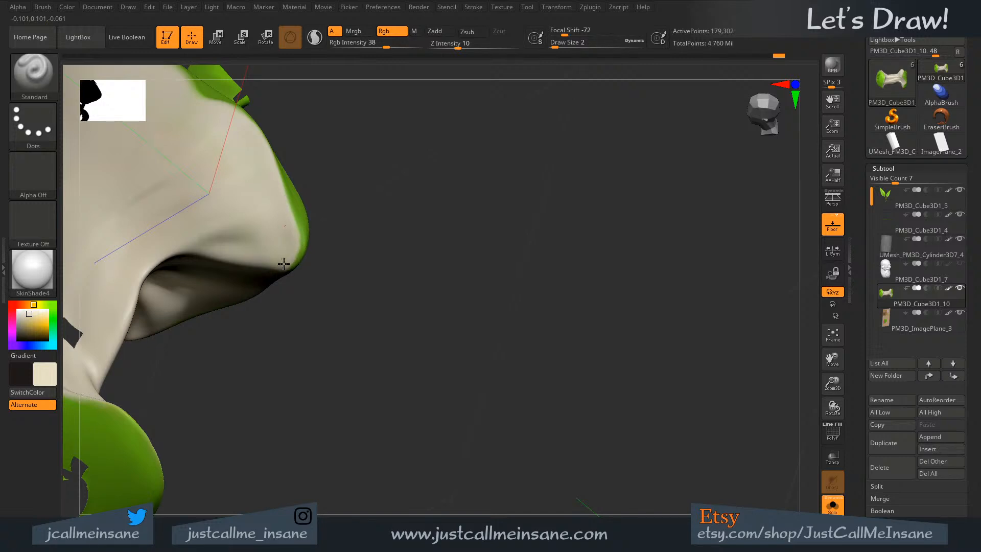
pyautogui.moveTo(322, 307); pyautogui.dragTo(291, 225, button='right')
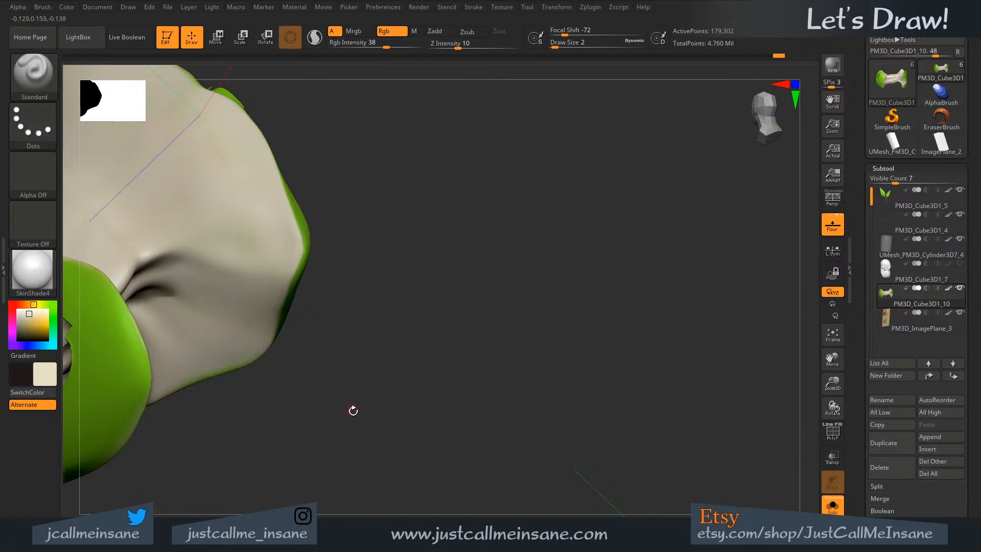
pyautogui.moveTo(352, 409); pyautogui.dragTo(331, 253, button='right')
pyautogui.moveTo(300, 238); pyautogui.dragTo(283, 357)
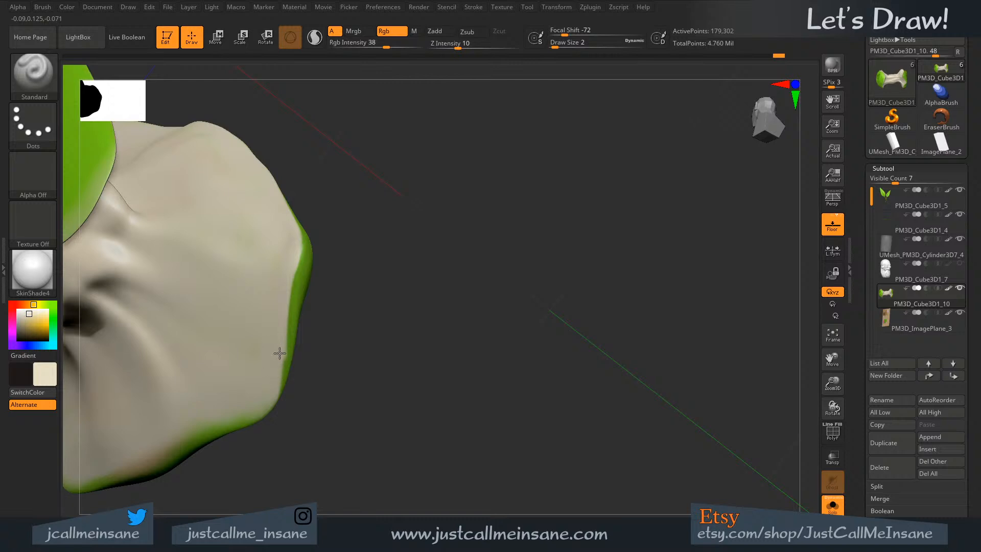
# - Sample the green and sharpen the skin border just below the lobe's corner
pyautogui.moveTo(279, 353)
pyautogui.mouseDown(button='right')
pyautogui.moveTo(340, 367)
pyautogui.moveTo(312, 299)
pyautogui.mouseUp(button='right')
pyautogui.press('c')
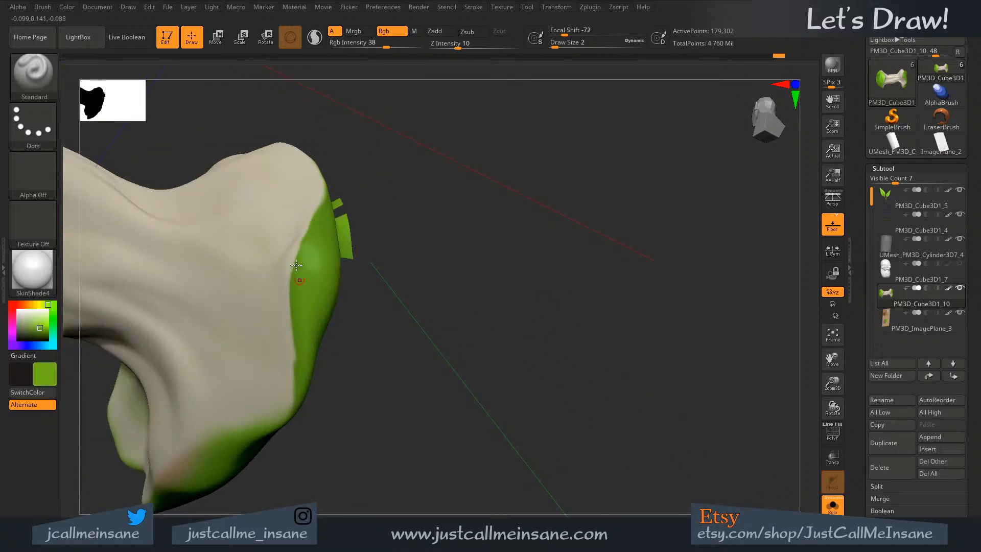
pyautogui.moveTo(308, 234); pyautogui.dragTo(294, 280)
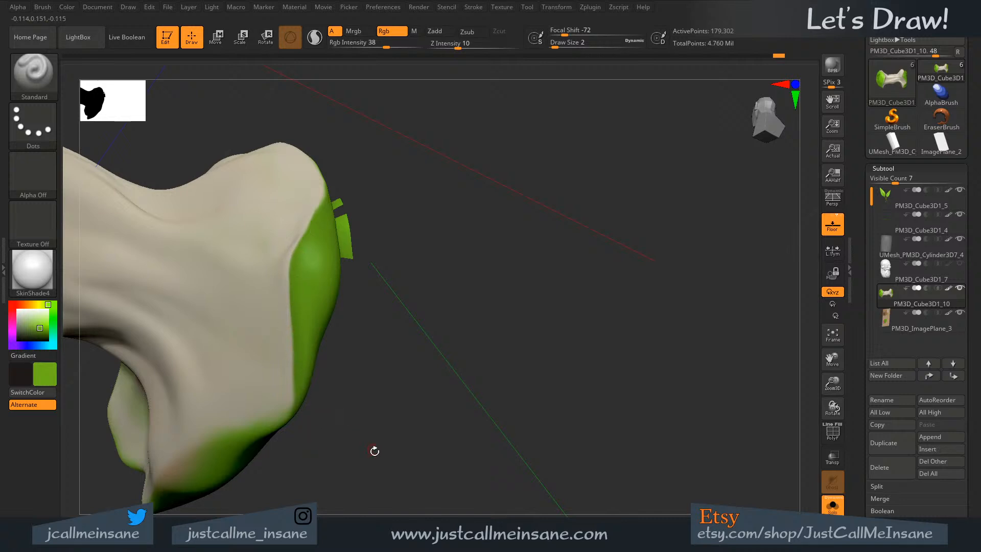
# - Set the draw size to 5 and paint the brownish, faded edge of the neighbouring lobe green
pyautogui.moveTo(374, 450); pyautogui.dragTo(309, 391)
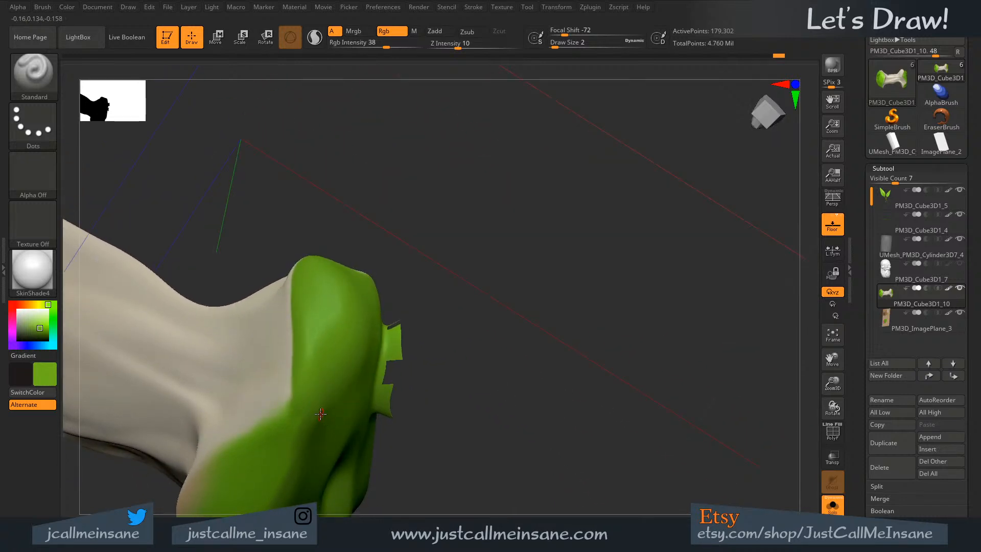
pyautogui.keyDown('alt'); pyautogui.moveTo(320, 413); pyautogui.dragTo(405, 291, button='right'); pyautogui.keyUp('alt')
pyautogui.press('s')
pyautogui.press('s')
pyautogui.moveTo(306, 397); pyautogui.dragTo(314, 397)
pyautogui.moveTo(316, 414)
pyautogui.mouseDown()
pyautogui.moveTo(363, 344)
pyautogui.moveTo(341, 358)
pyautogui.moveTo(392, 287)
pyautogui.moveTo(398, 250)
pyautogui.moveTo(331, 428)
pyautogui.moveTo(337, 345)
pyautogui.moveTo(296, 389)
pyautogui.moveTo(286, 347)
pyautogui.moveTo(276, 385)
pyautogui.moveTo(291, 352)
pyautogui.moveTo(382, 316)
pyautogui.mouseUp()
pyautogui.hotkey('ctrl', 'z')
# - Set the draw size to 2 and define the green border along the lobe's upper edge
pyautogui.press('s')
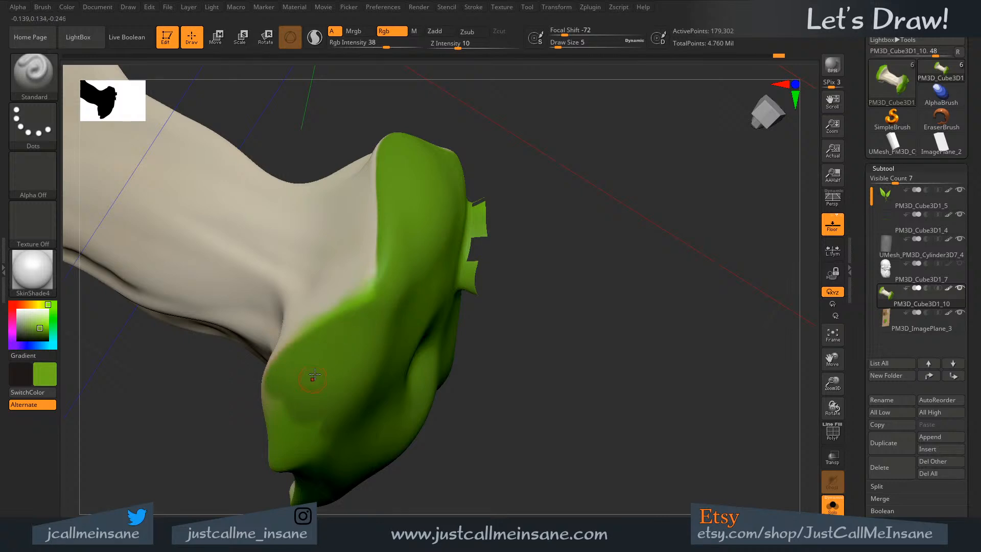
pyautogui.moveTo(314, 376); pyautogui.dragTo(322, 344, button='right')
pyautogui.write('s2')
pyautogui.press('Return')
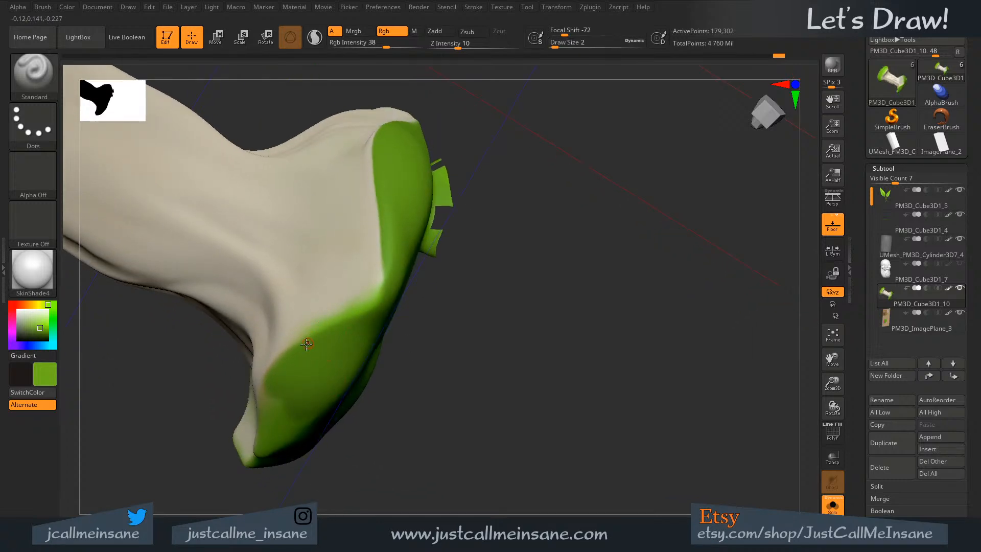
pyautogui.moveTo(343, 320); pyautogui.dragTo(384, 297)
# - Sample the cream and sharpen the flesh edge along that lobe and into the corner between the green areas
pyautogui.press('c')
pyautogui.moveTo(289, 344); pyautogui.dragTo(357, 303)
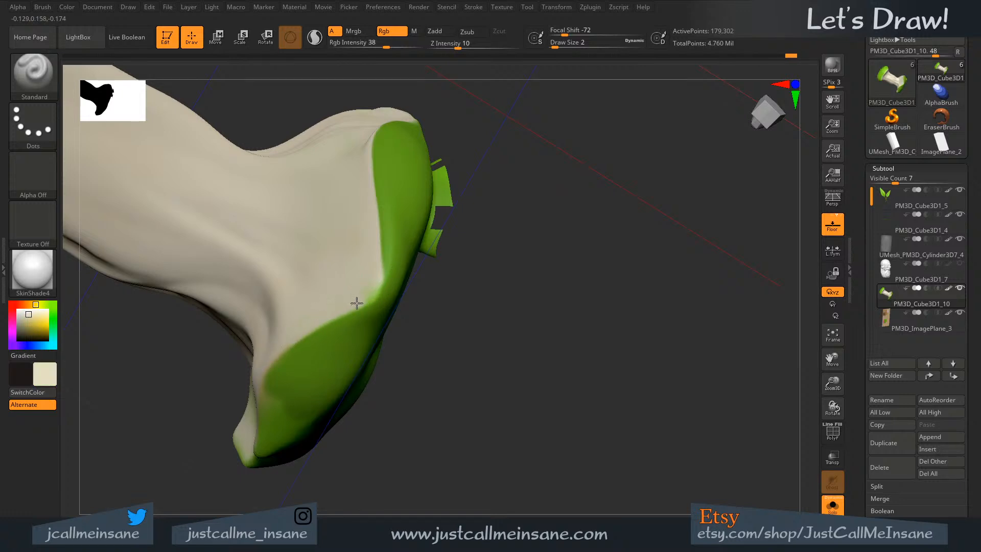
pyautogui.moveTo(376, 260); pyautogui.dragTo(373, 290)
pyautogui.moveTo(437, 346); pyautogui.dragTo(421, 313)
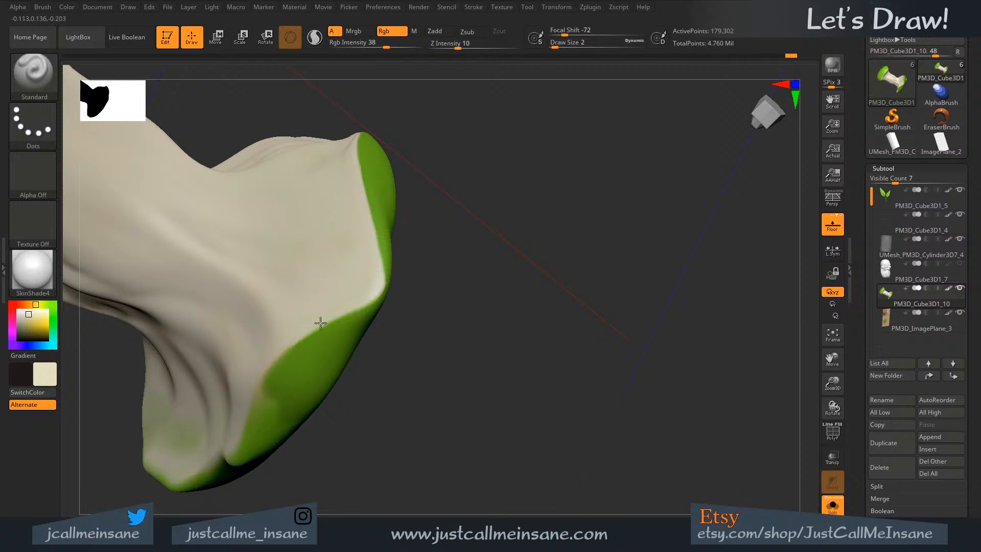
# - Sample the green and even out the patchy skin along the flesh side of the end cap with draw size 7
pyautogui.moveTo(376, 420); pyautogui.dragTo(405, 286)
pyautogui.press('c')
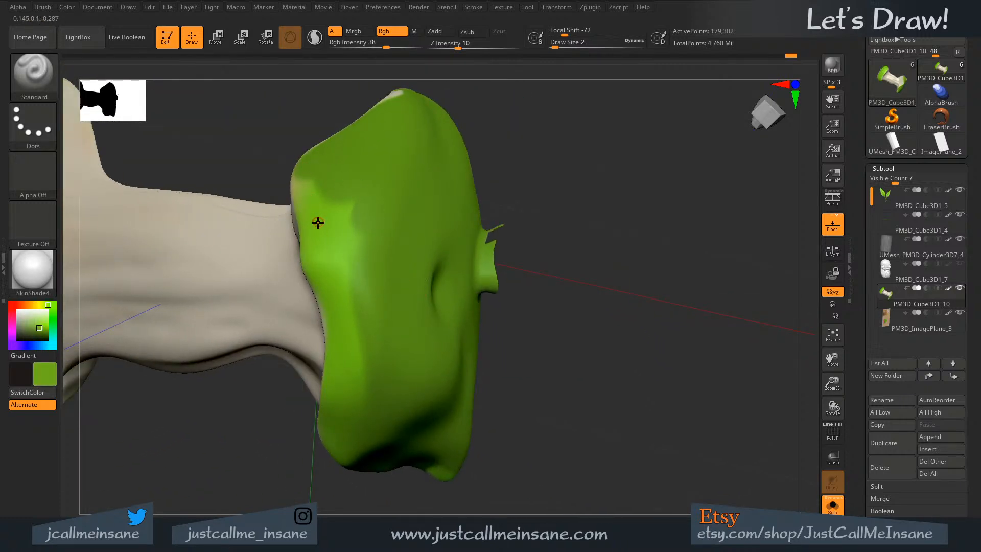
pyautogui.moveTo(317, 221); pyautogui.dragTo(319, 219, button='right')
pyautogui.press('s')
pyautogui.moveTo(321, 214)
pyautogui.mouseDown()
pyautogui.moveTo(331, 243)
pyautogui.moveTo(332, 194)
pyautogui.mouseUp()
pyautogui.press('s')
pyautogui.click(328, 194)
pyautogui.moveTo(332, 202)
pyautogui.mouseDown()
pyautogui.moveTo(338, 225)
pyautogui.moveTo(327, 189)
pyautogui.moveTo(354, 212)
pyautogui.moveTo(319, 276)
pyautogui.moveTo(309, 253)
pyautogui.moveTo(314, 204)
pyautogui.moveTo(333, 286)
pyautogui.mouseUp()
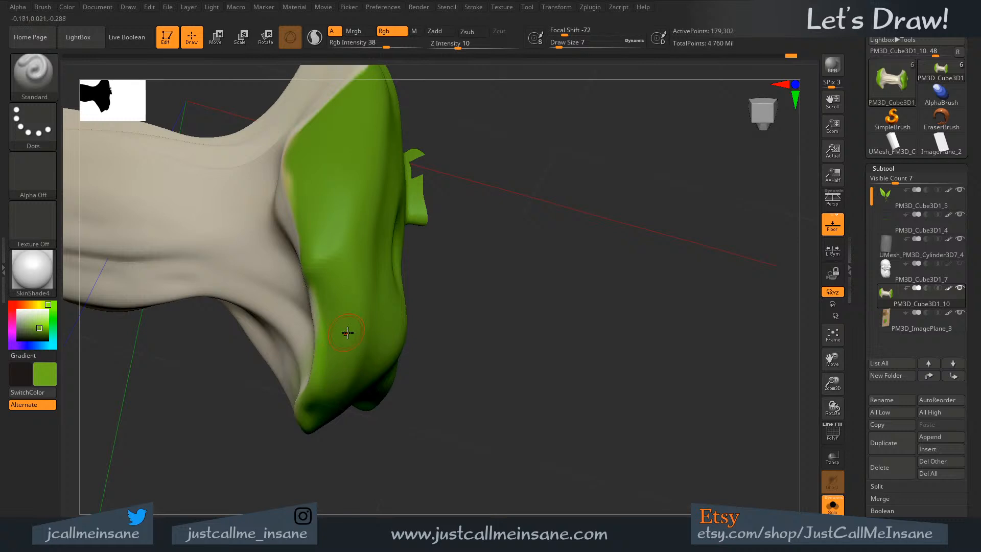
# - Save the project, replacing the existing file maggot_trashcan_topaint_v002.ZPR
pyautogui.moveTo(343, 333); pyautogui.dragTo(377, 391, button='right')
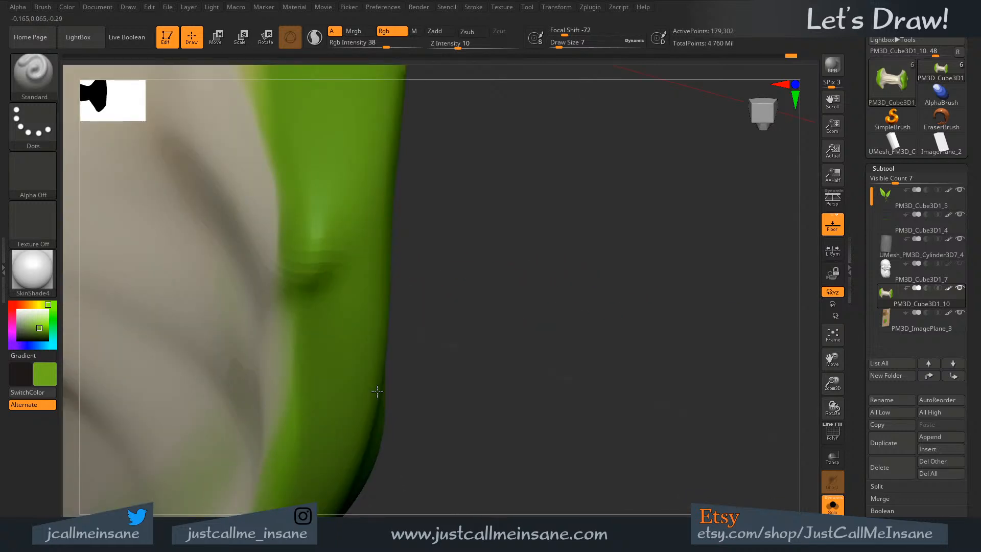
pyautogui.moveTo(510, 306)
pyautogui.mouseDown(button='right')
pyautogui.moveTo(501, 237)
pyautogui.moveTo(528, 289)
pyautogui.moveTo(509, 343)
pyautogui.moveTo(493, 324)
pyautogui.mouseUp(button='right')
pyautogui.hotkey('ctrl', 's')
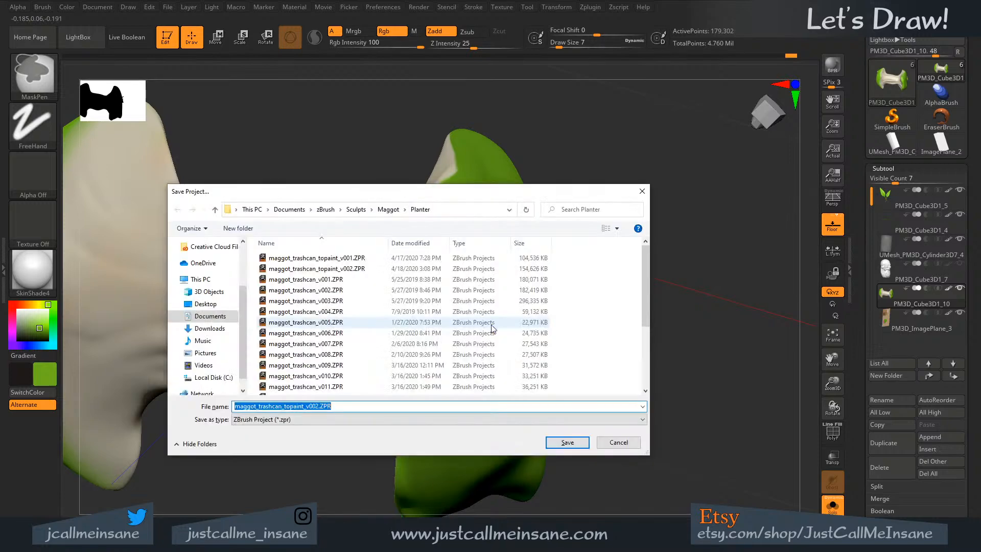
pyautogui.click(548, 441)
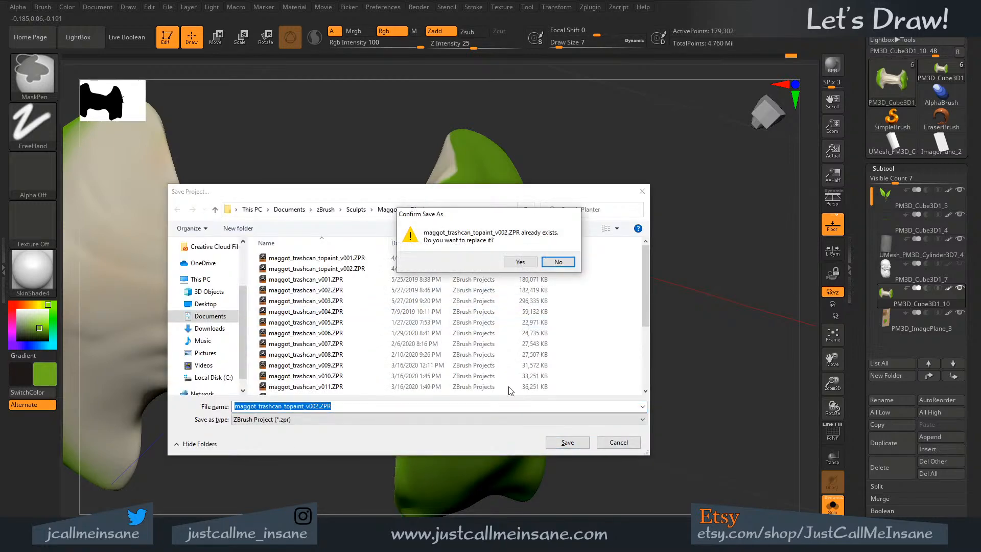
pyautogui.click(518, 262)
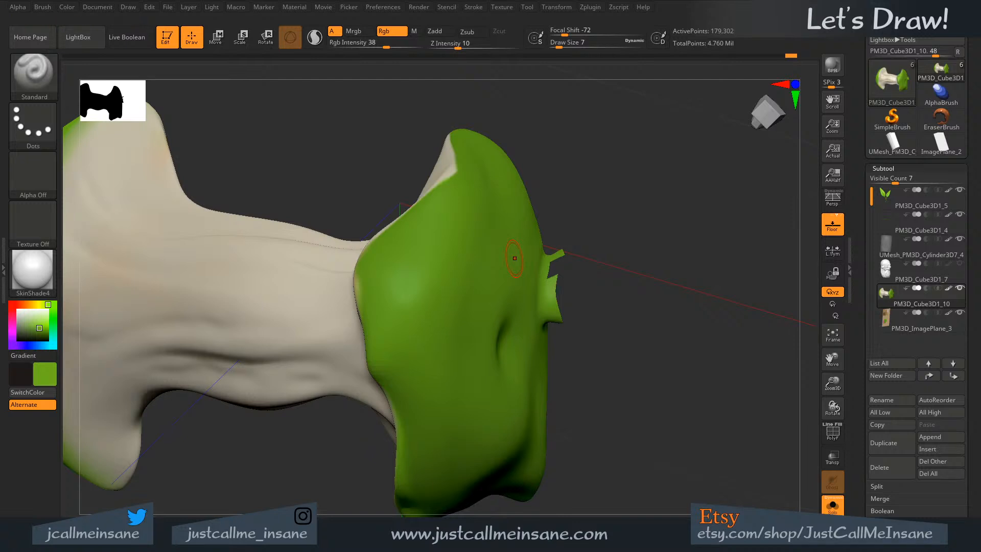
# - Set the draw size to 2 and cover the brownish rim of the end cap's skin with green
pyautogui.moveTo(676, 246); pyautogui.dragTo(526, 173)
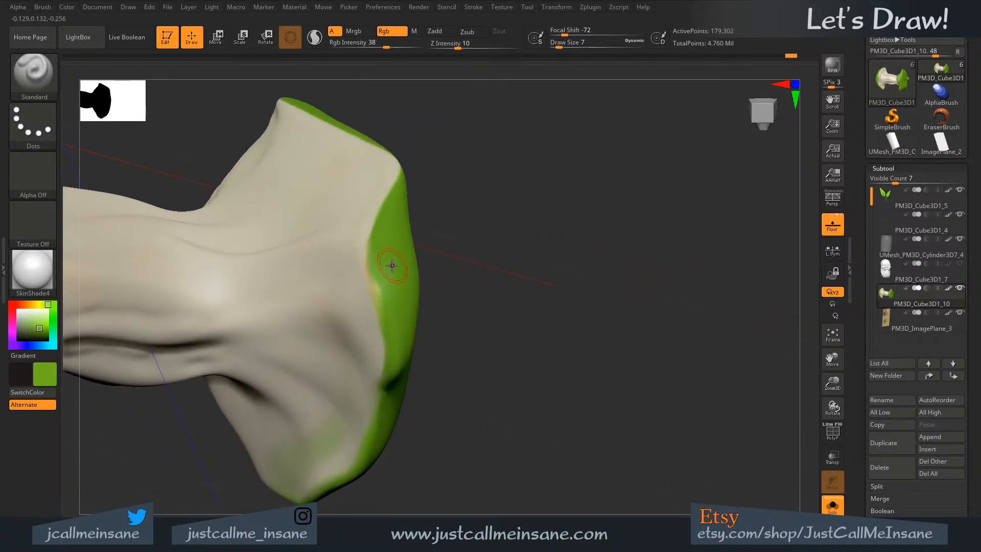
pyautogui.press('s')
pyautogui.moveTo(391, 262)
pyautogui.mouseDown()
pyautogui.moveTo(375, 287)
pyautogui.moveTo(374, 243)
pyautogui.mouseUp()
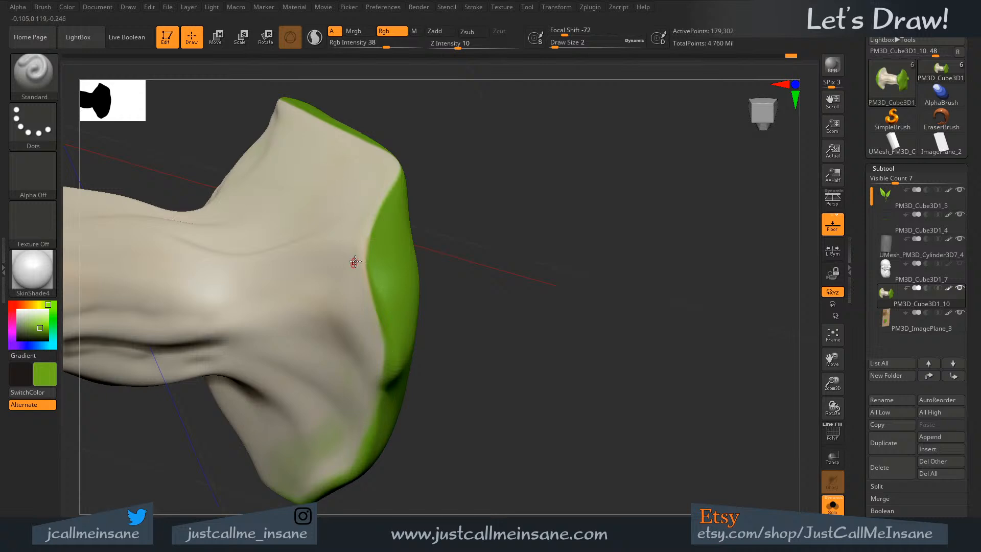
# - Sample the cream and refine the flesh edge along the end cap's rim down past its outer corner
pyautogui.moveTo(479, 299); pyautogui.dragTo(391, 237)
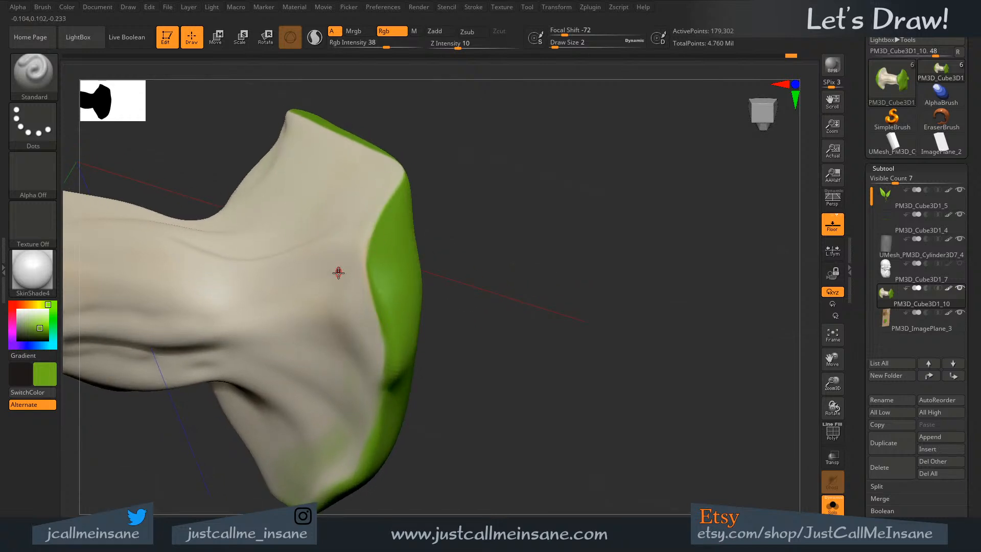
pyautogui.press('c')
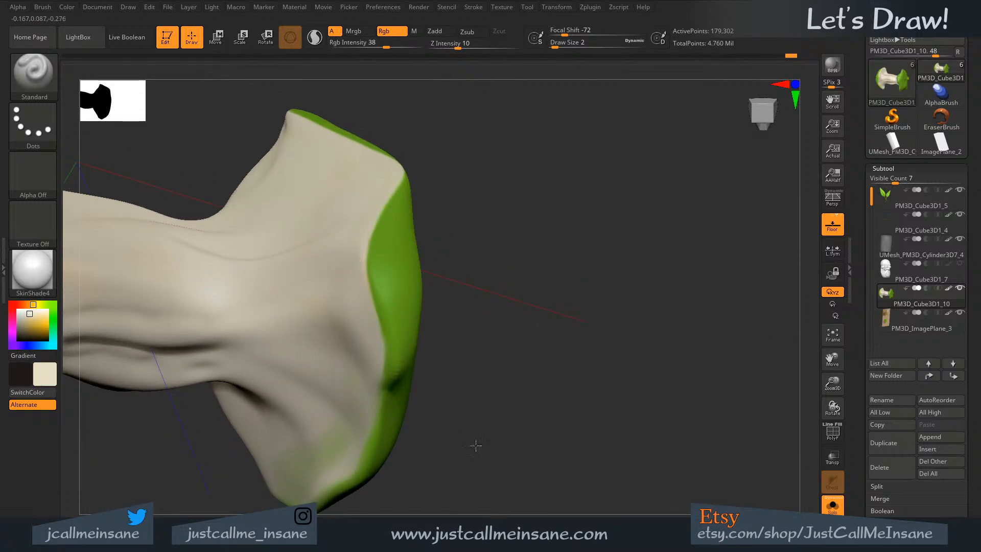
pyautogui.keyDown('alt'); pyautogui.moveTo(475, 447); pyautogui.dragTo(532, 376); pyautogui.keyUp('alt')
pyautogui.moveTo(391, 195)
pyautogui.mouseDown()
pyautogui.moveTo(408, 247)
pyautogui.moveTo(380, 145)
pyautogui.mouseUp()
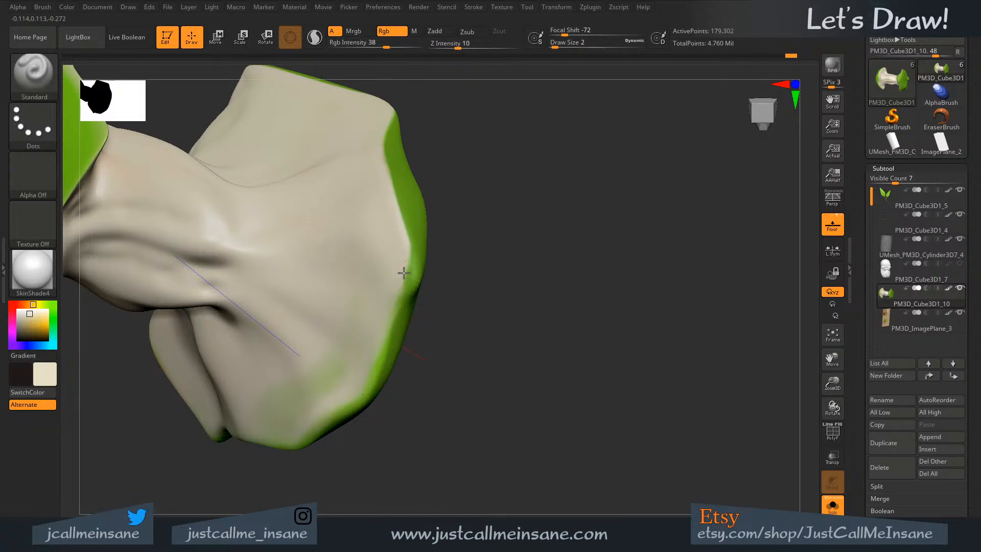
pyautogui.moveTo(408, 252); pyautogui.dragTo(392, 302)
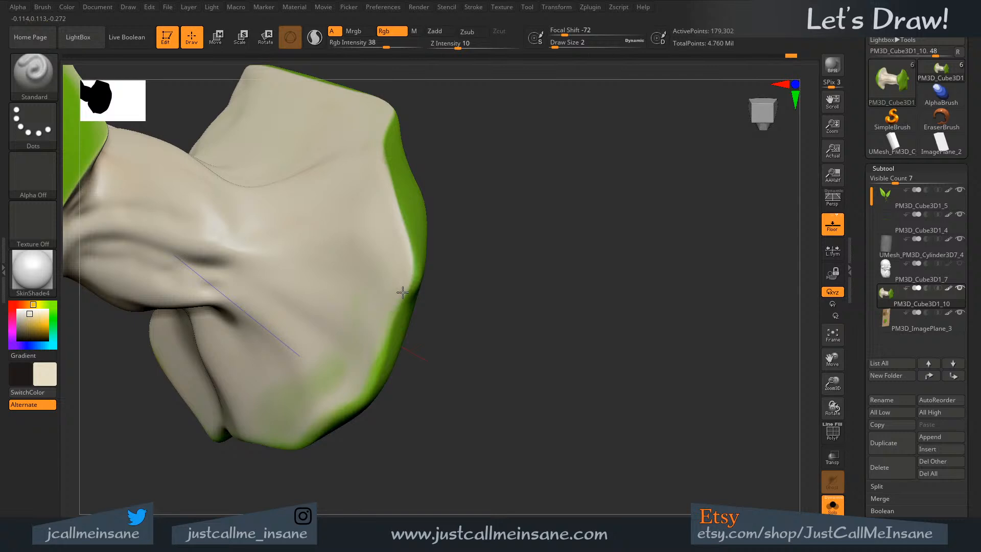
# - Set the draw size to 7 and paint cream over the green smudges on the end cap's flesh
pyautogui.moveTo(446, 423)
pyautogui.mouseDown()
pyautogui.moveTo(460, 376)
pyautogui.moveTo(300, 296)
pyautogui.mouseUp()
pyautogui.press('s')
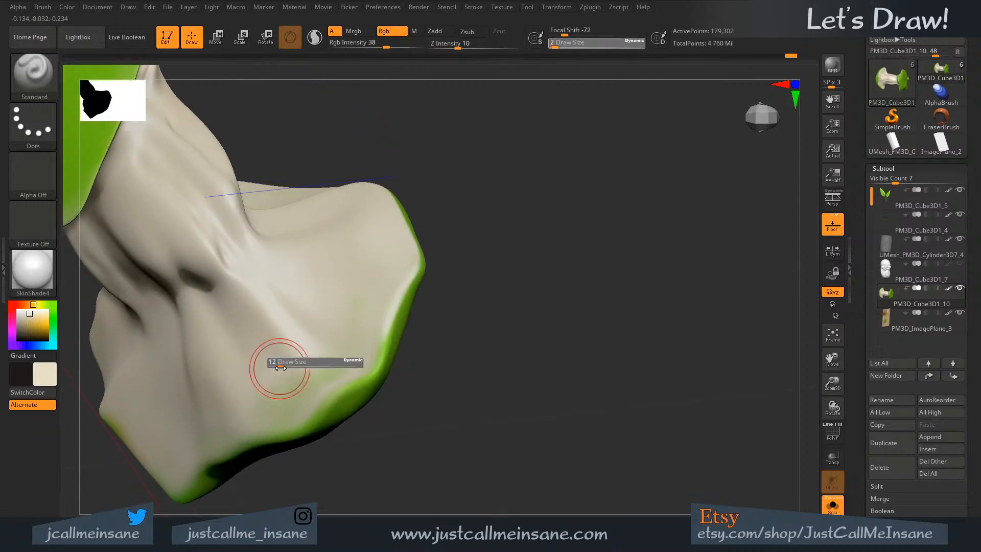
pyautogui.moveTo(280, 368)
pyautogui.mouseDown()
pyautogui.moveTo(269, 377)
pyautogui.moveTo(327, 375)
pyautogui.mouseUp()
pyautogui.moveTo(272, 399); pyautogui.dragTo(257, 419)
pyautogui.moveTo(425, 450)
pyautogui.mouseDown()
pyautogui.moveTo(378, 421)
pyautogui.moveTo(376, 399)
pyautogui.mouseUp()
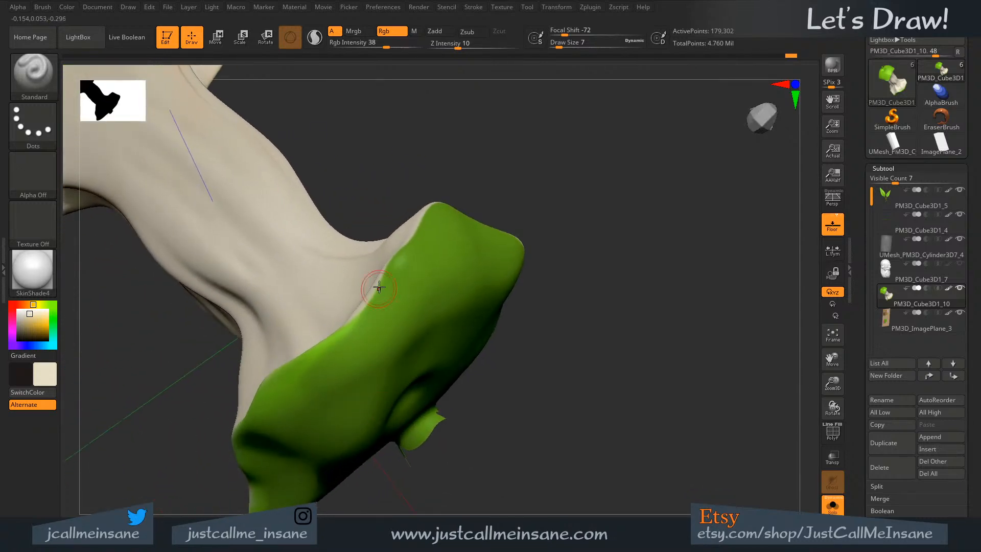
# - Sample the green, set the draw size to 2 and sharpen the skin border along the end cap's rim
pyautogui.press('c')
pyautogui.moveTo(514, 422); pyautogui.dragTo(511, 414)
pyautogui.press('s')
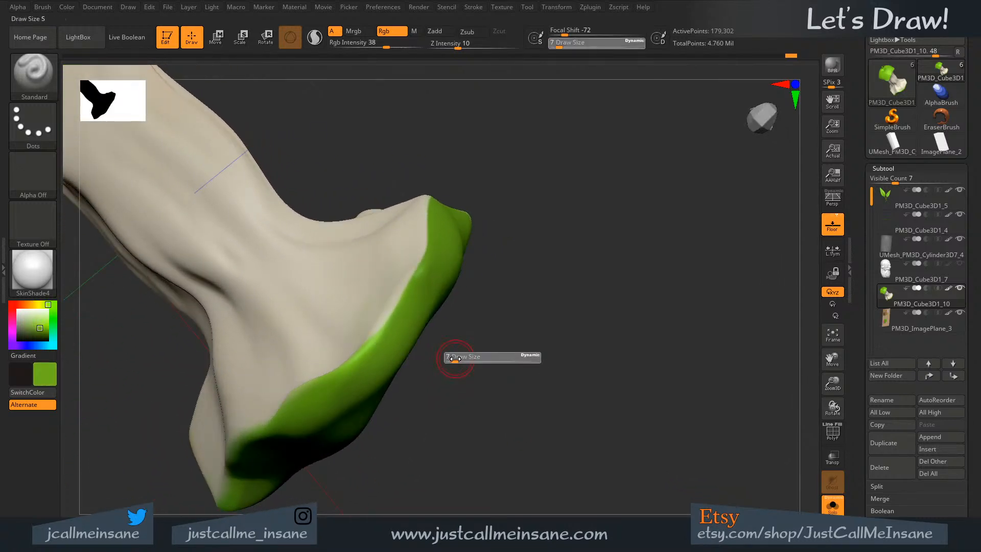
pyautogui.click(451, 357)
pyautogui.moveTo(377, 345); pyautogui.dragTo(407, 297)
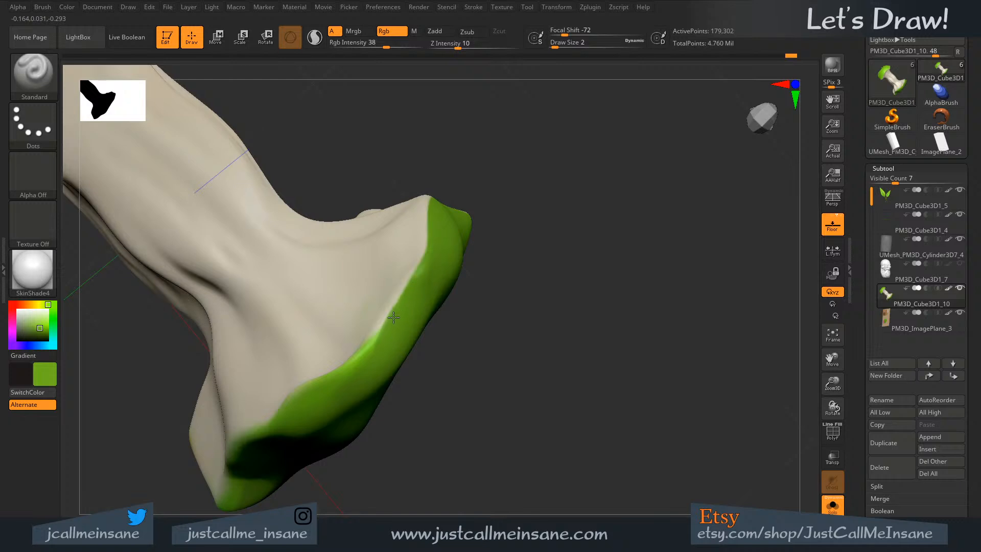
pyautogui.moveTo(437, 412)
pyautogui.mouseDown()
pyautogui.moveTo(495, 354)
pyautogui.moveTo(499, 365)
pyautogui.moveTo(485, 371)
pyautogui.mouseUp()
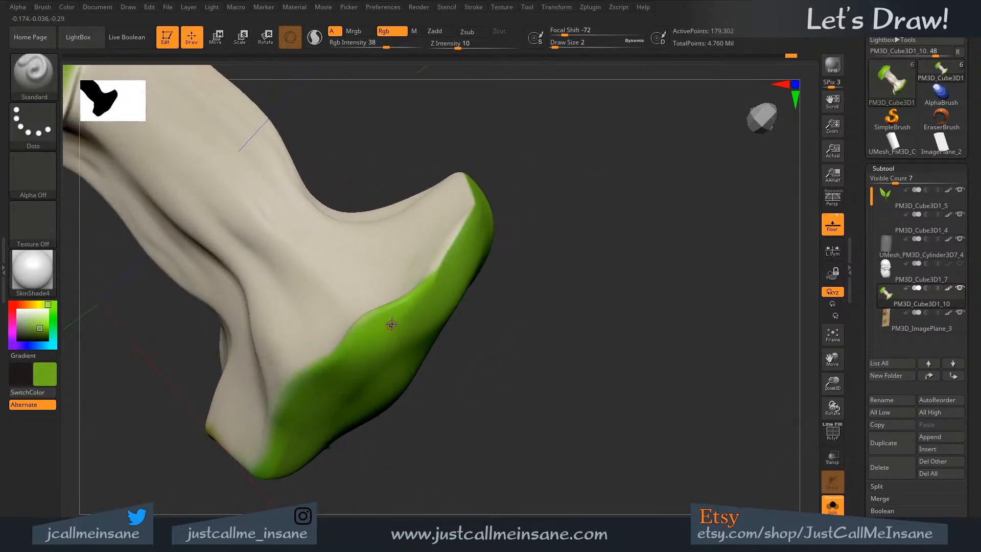
pyautogui.moveTo(391, 324); pyautogui.dragTo(357, 367)
pyautogui.moveTo(382, 327)
pyautogui.mouseDown()
pyautogui.moveTo(345, 354)
pyautogui.moveTo(376, 318)
pyautogui.moveTo(413, 306)
pyautogui.moveTo(433, 275)
pyautogui.mouseUp()
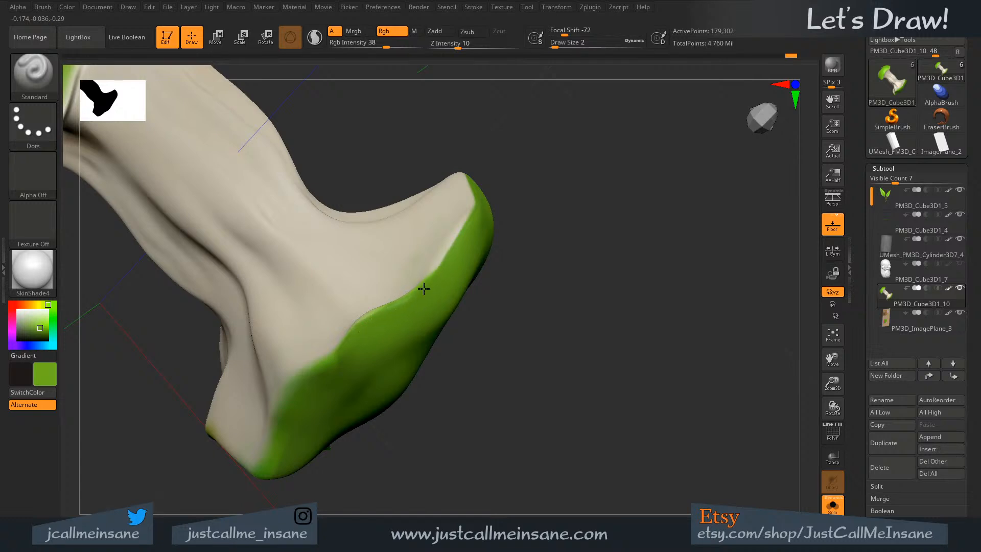
# - Even out the green skin edge around the end cap's next lobe and down past its corner
pyautogui.moveTo(465, 450)
pyautogui.mouseDown()
pyautogui.moveTo(446, 418)
pyautogui.moveTo(454, 394)
pyautogui.moveTo(424, 338)
pyautogui.moveTo(423, 248)
pyautogui.moveTo(391, 352)
pyautogui.moveTo(404, 365)
pyautogui.mouseUp()
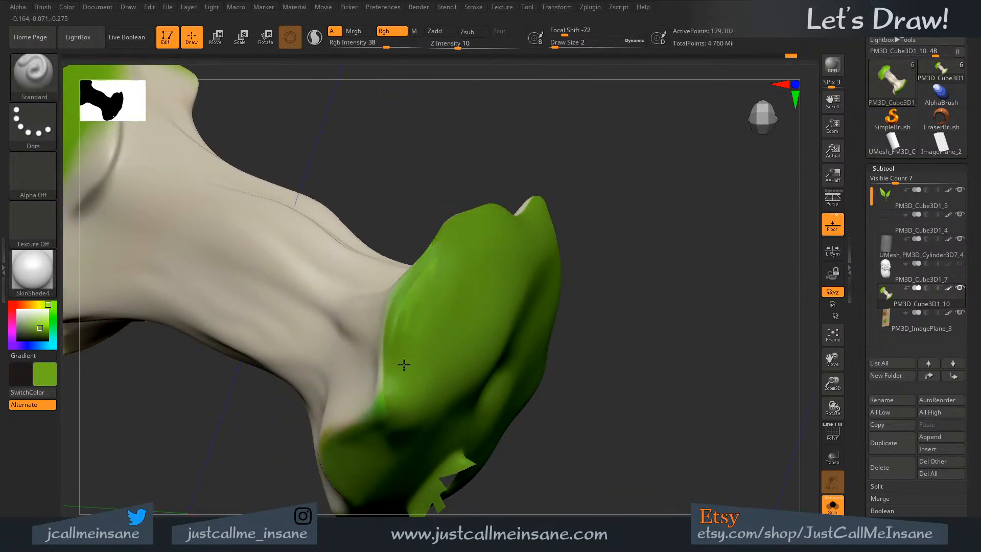
pyautogui.moveTo(432, 271); pyautogui.dragTo(400, 317)
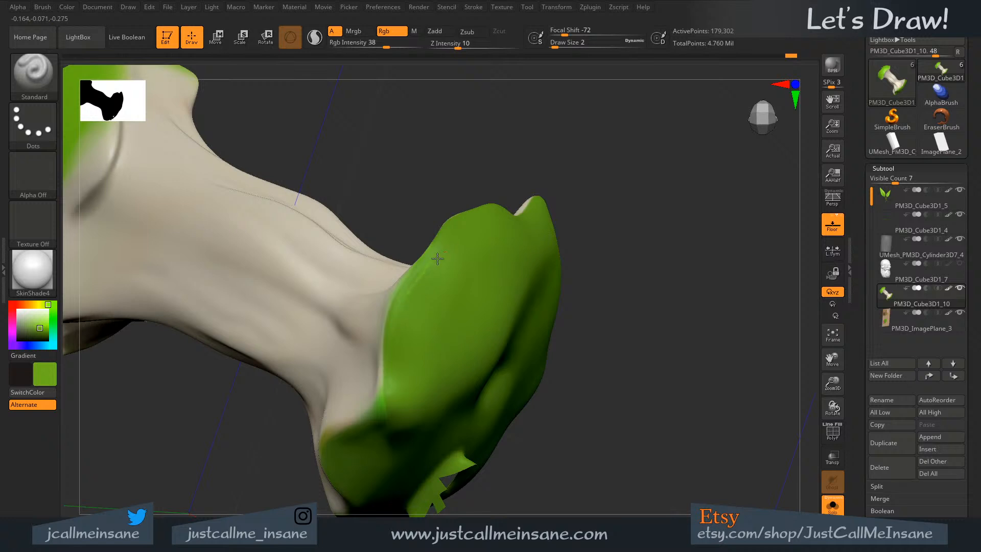
pyautogui.moveTo(394, 302); pyautogui.dragTo(443, 275, button='right')
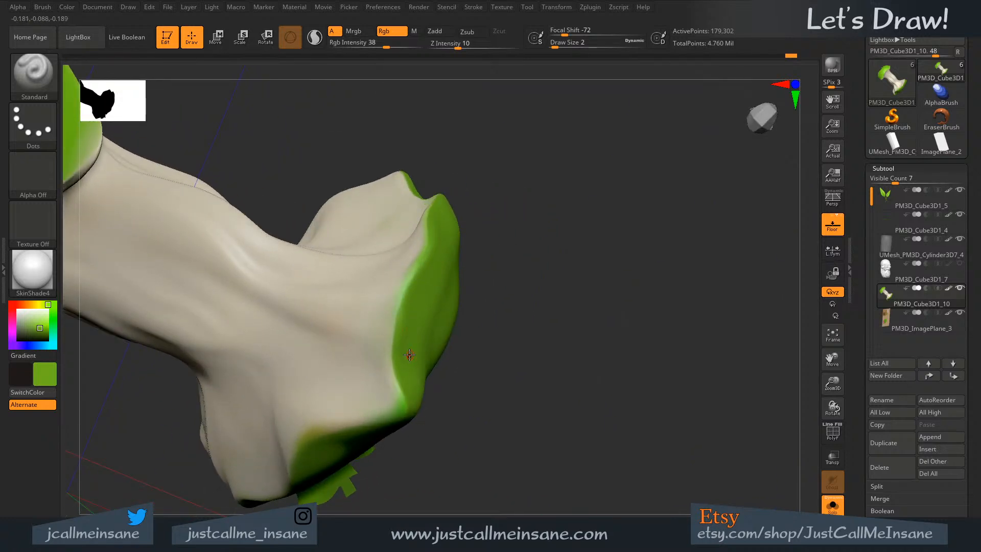
pyautogui.moveTo(408, 347); pyautogui.dragTo(375, 337, button='right')
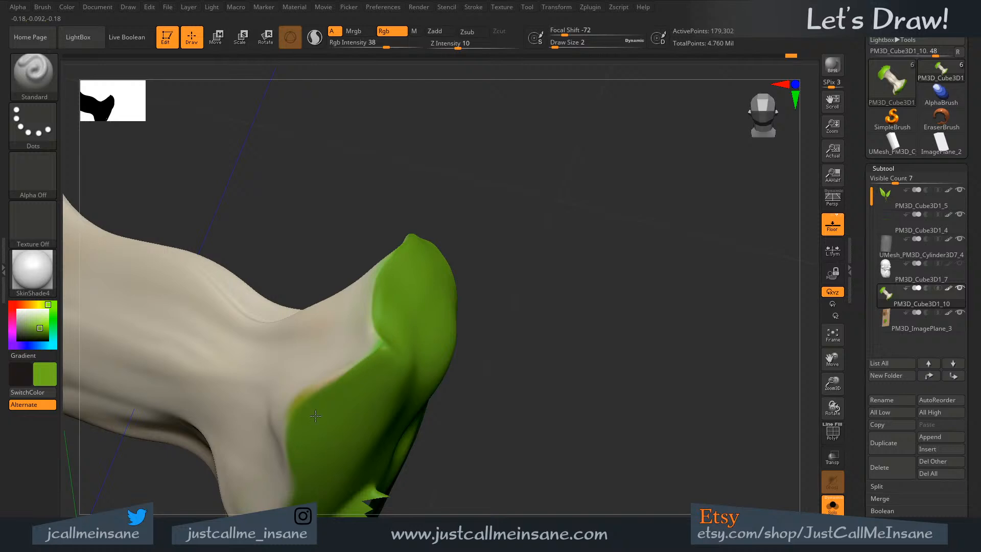
pyautogui.moveTo(325, 385)
pyautogui.mouseDown()
pyautogui.moveTo(372, 362)
pyautogui.moveTo(379, 339)
pyautogui.mouseUp()
# - Sample the cream and clean up the flesh edge from the end cap's pointed corner along its rim
pyautogui.moveTo(279, 361); pyautogui.dragTo(297, 372, button='right')
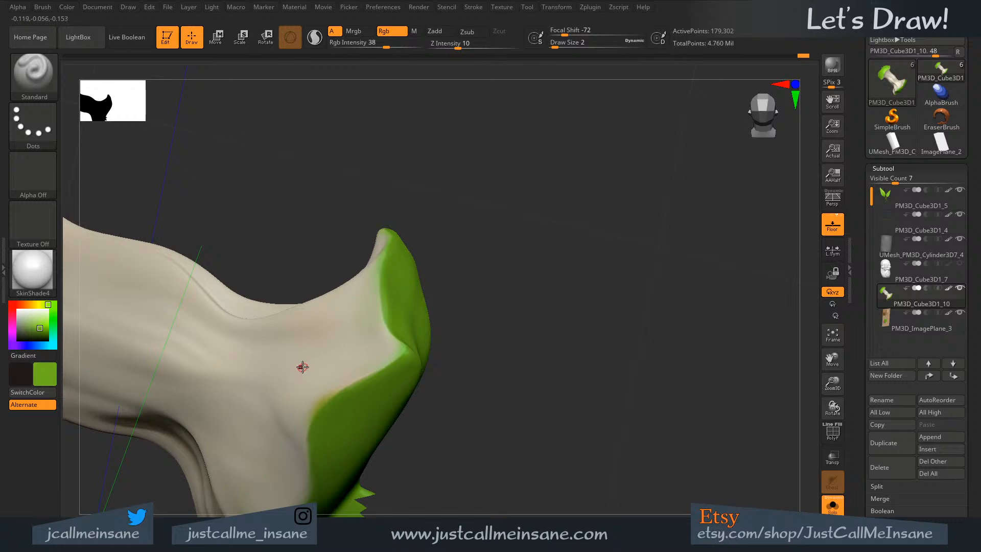
pyautogui.press('c')
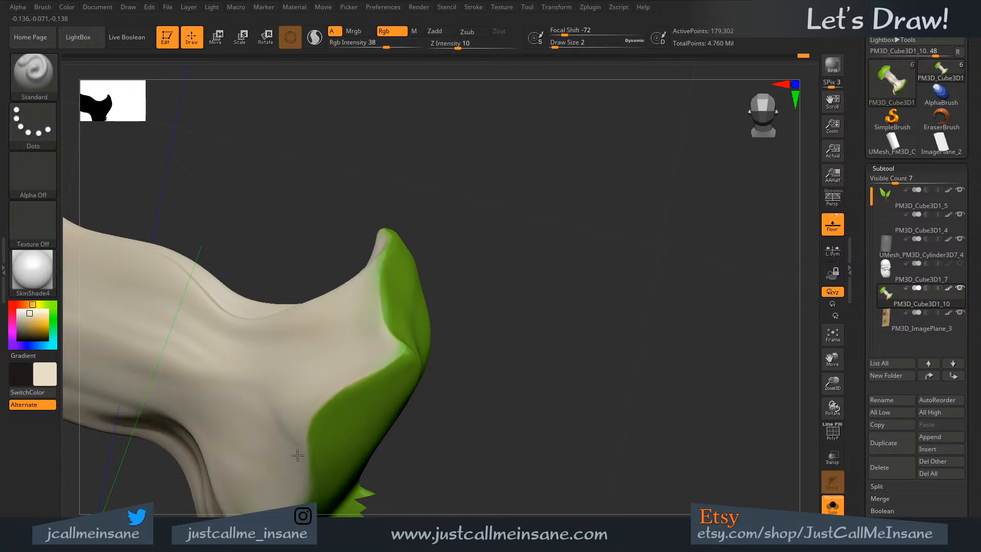
pyautogui.moveTo(373, 364); pyautogui.dragTo(369, 426, button='right')
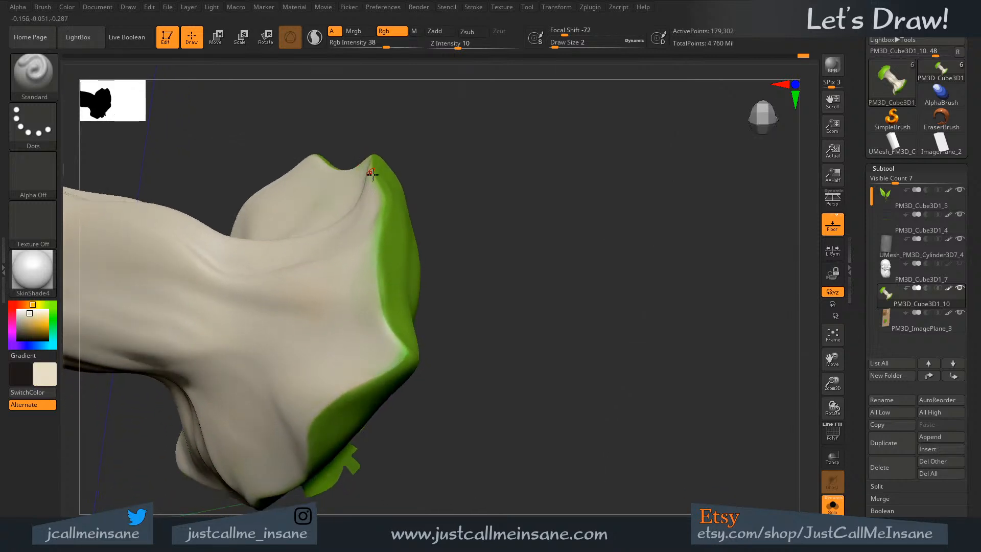
pyautogui.moveTo(379, 207); pyautogui.dragTo(368, 303)
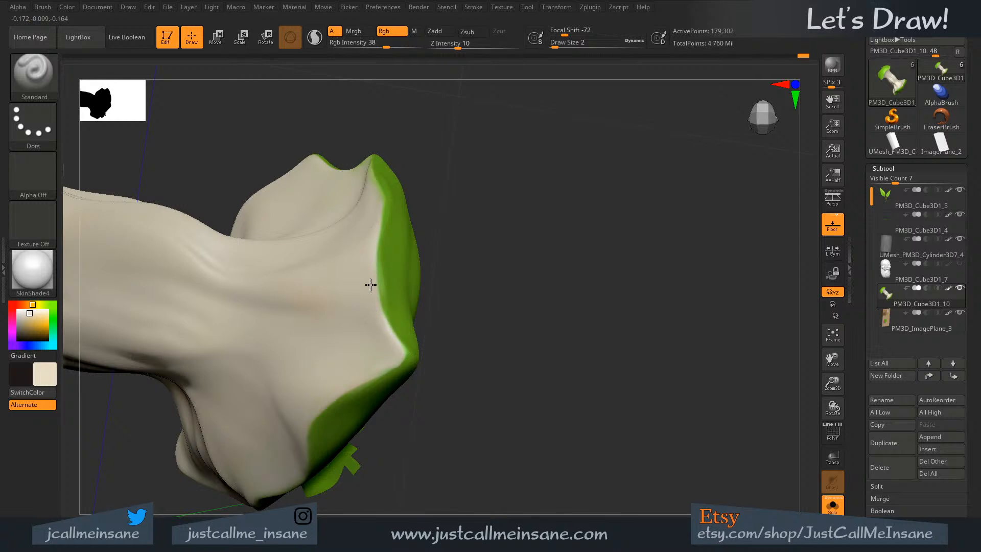
pyautogui.moveTo(495, 255); pyautogui.dragTo(339, 228)
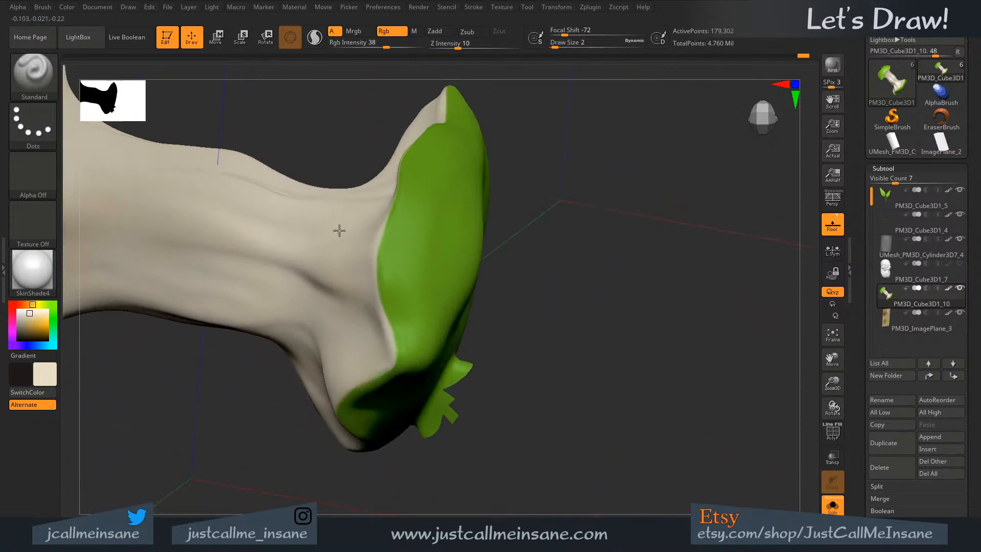
# - Sample the green and tighten the skin border along the end cap's lower lobe beside the stem opening
pyautogui.press('c')
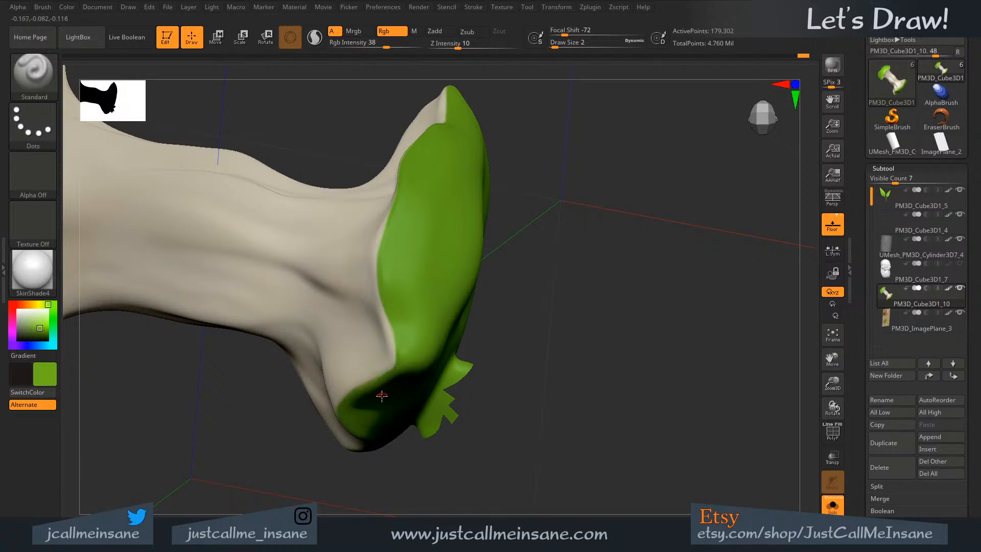
pyautogui.moveTo(380, 394); pyautogui.dragTo(396, 359, button='right')
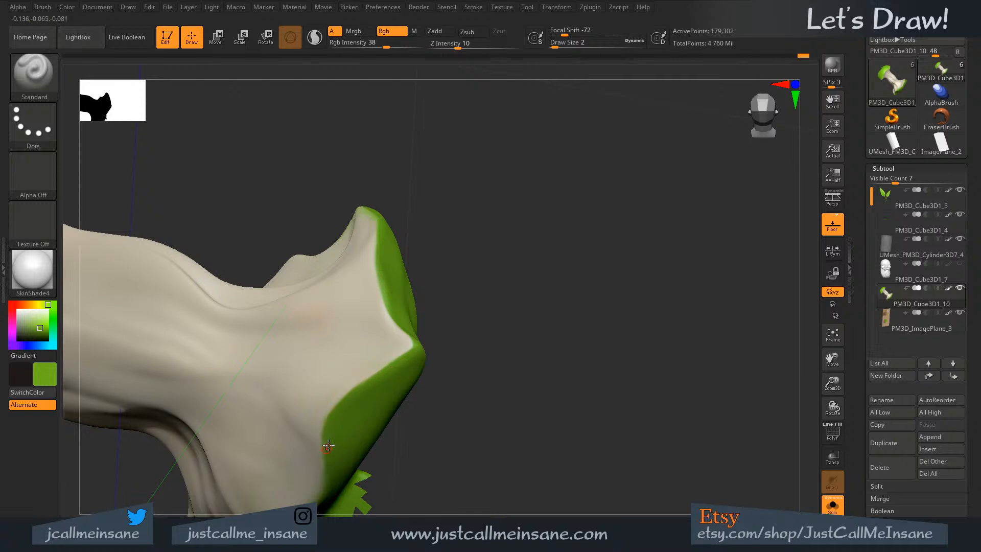
pyautogui.moveTo(329, 461); pyautogui.dragTo(367, 291, button='right')
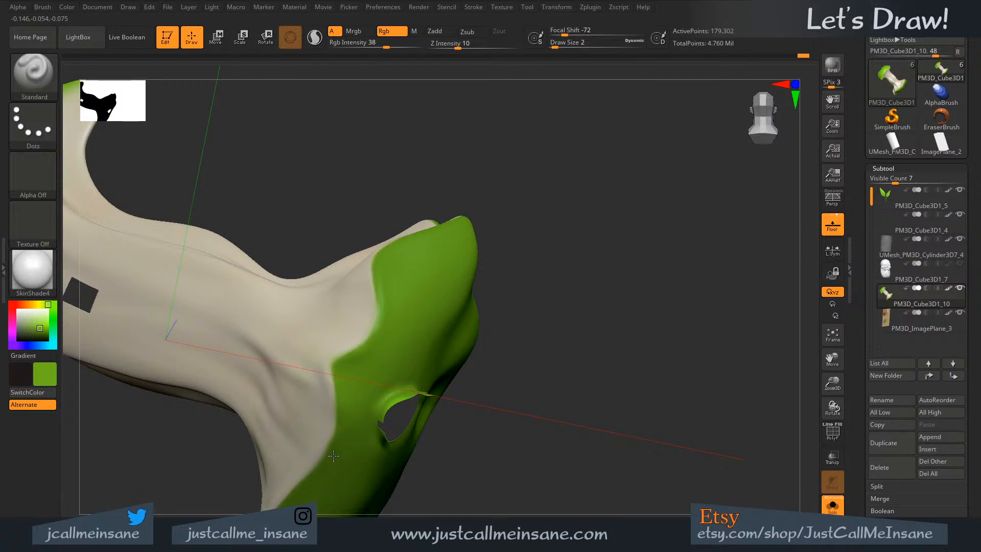
pyautogui.moveTo(451, 421); pyautogui.dragTo(405, 369, button='right')
# - Refine the green skin border along the flesh on the apple core's opposite end cap
pyautogui.keyDown('alt'); pyautogui.moveTo(607, 445); pyautogui.dragTo(600, 243, button='right'); pyautogui.keyUp('alt')
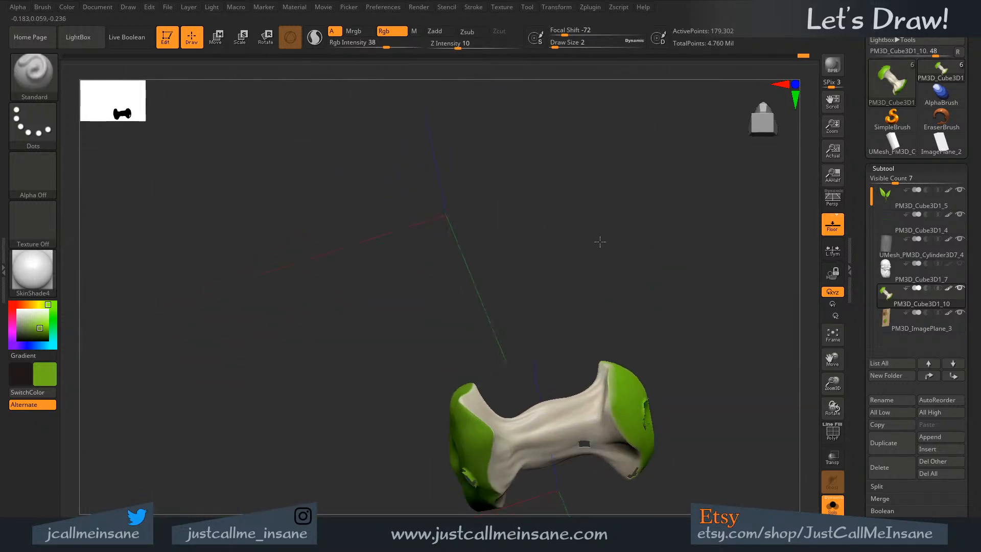
pyautogui.keyDown('alt'); pyautogui.moveTo(496, 400); pyautogui.dragTo(423, 376, button='right'); pyautogui.keyUp('alt')
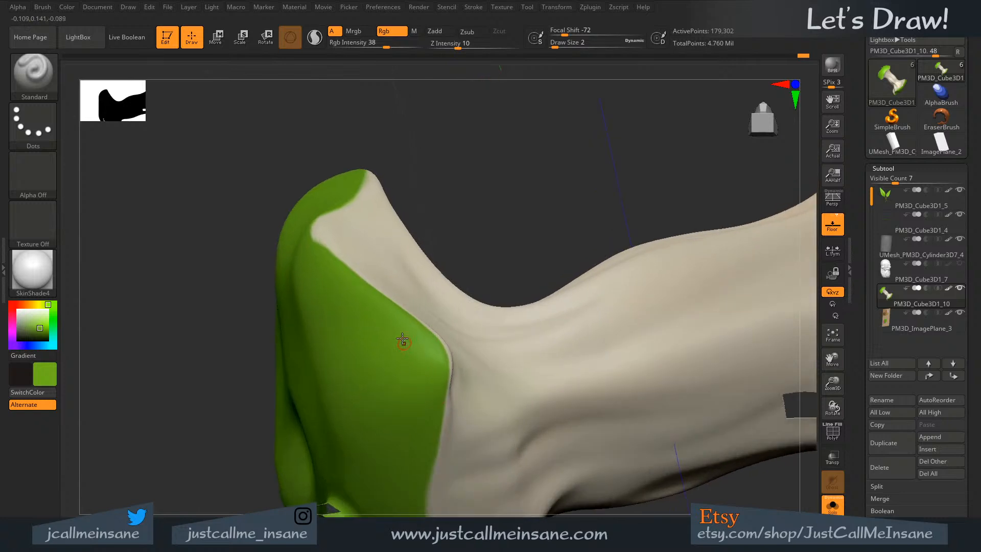
pyautogui.moveTo(407, 327); pyautogui.dragTo(396, 294, button='right')
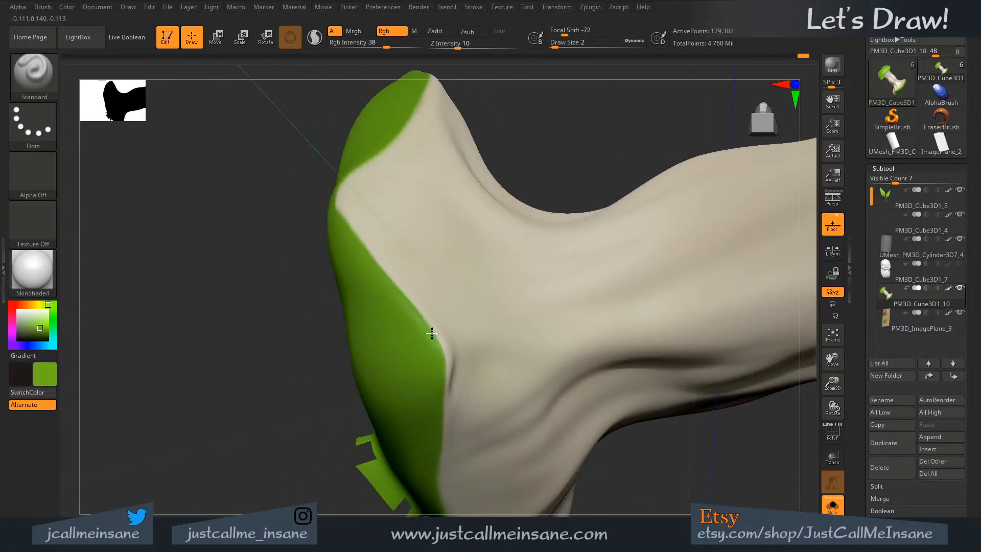
pyautogui.moveTo(433, 333); pyautogui.dragTo(443, 401)
pyautogui.moveTo(405, 346); pyautogui.dragTo(400, 349, button='right')
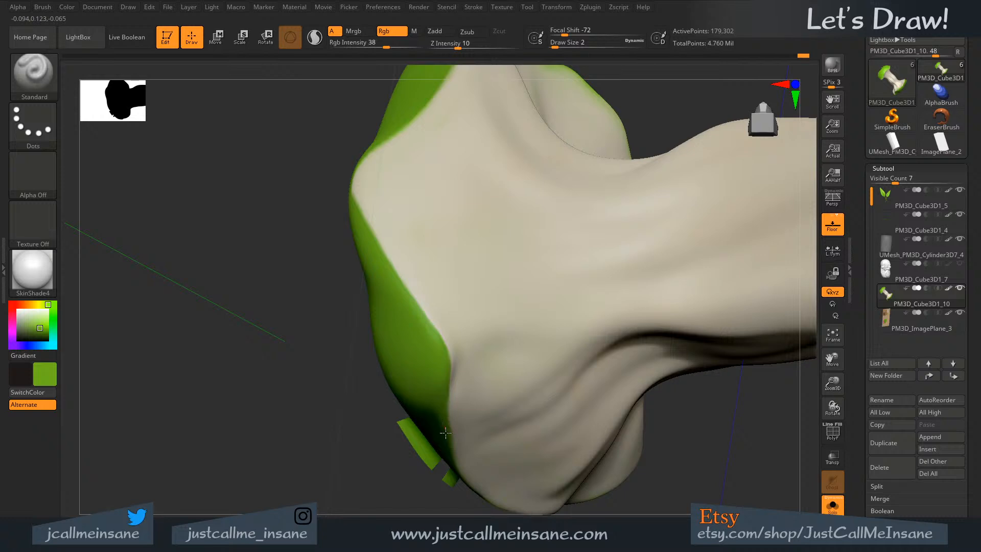
pyautogui.moveTo(442, 267)
pyautogui.mouseDown(button='right')
pyautogui.moveTo(461, 289)
pyautogui.moveTo(458, 404)
pyautogui.mouseUp(button='right')
pyautogui.moveTo(385, 225)
pyautogui.mouseDown()
pyautogui.moveTo(400, 250)
pyautogui.moveTo(390, 305)
pyautogui.moveTo(397, 254)
pyautogui.moveTo(388, 269)
pyautogui.mouseUp()
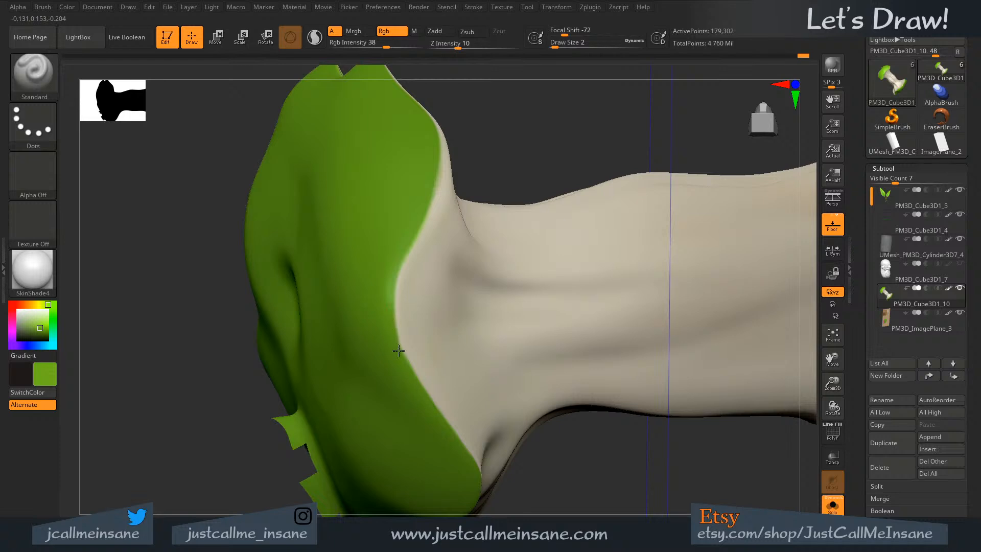
pyautogui.moveTo(386, 171); pyautogui.dragTo(420, 157, button='right')
pyautogui.moveTo(441, 167)
pyautogui.mouseDown()
pyautogui.moveTo(385, 282)
pyautogui.moveTo(438, 192)
pyautogui.mouseUp()
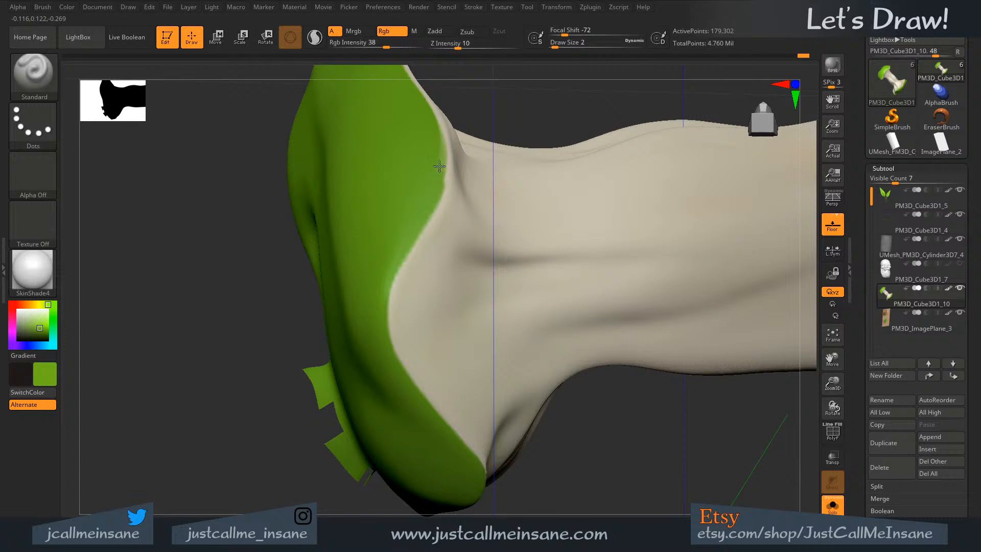
# - Set the draw size to 1 and smooth the green border up towards the opposite end cap's tip
pyautogui.moveTo(412, 219)
pyautogui.mouseDown(button='right')
pyautogui.moveTo(400, 283)
pyautogui.moveTo(362, 247)
pyautogui.mouseUp(button='right')
pyautogui.press('s')
pyautogui.press('Return')
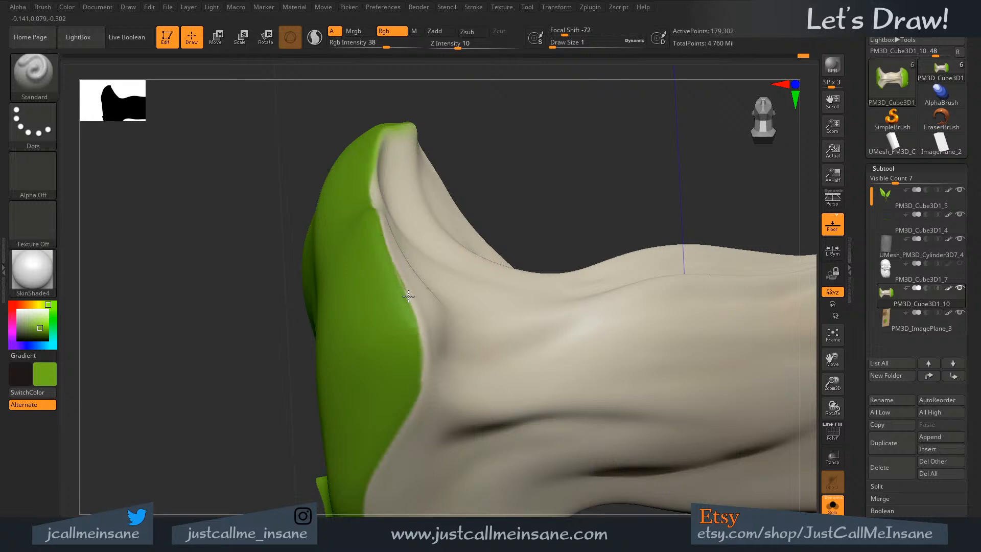
pyautogui.moveTo(415, 355)
pyautogui.mouseDown()
pyautogui.moveTo(403, 296)
pyautogui.moveTo(424, 376)
pyautogui.moveTo(416, 393)
pyautogui.moveTo(414, 312)
pyautogui.mouseUp()
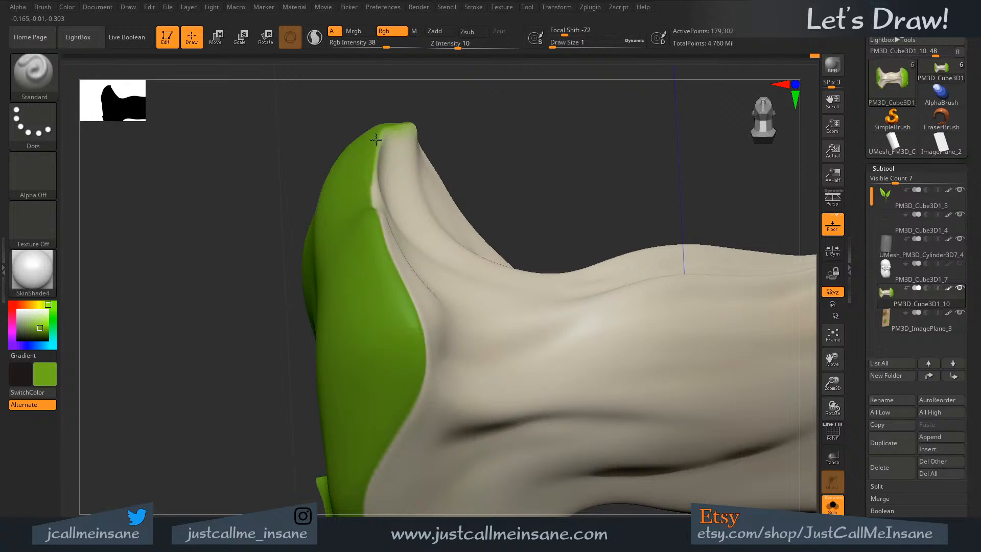
pyautogui.moveTo(359, 189)
pyautogui.mouseDown(button='right')
pyautogui.moveTo(364, 198)
pyautogui.moveTo(367, 184)
pyautogui.mouseUp(button='right')
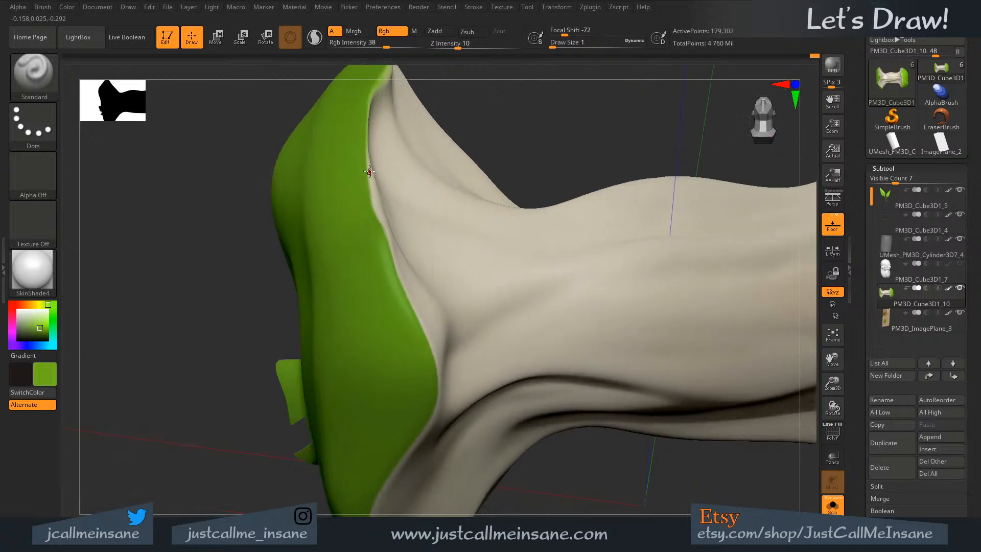
pyautogui.moveTo(369, 171); pyautogui.dragTo(382, 239)
pyautogui.moveTo(403, 174); pyautogui.dragTo(349, 250, button='right')
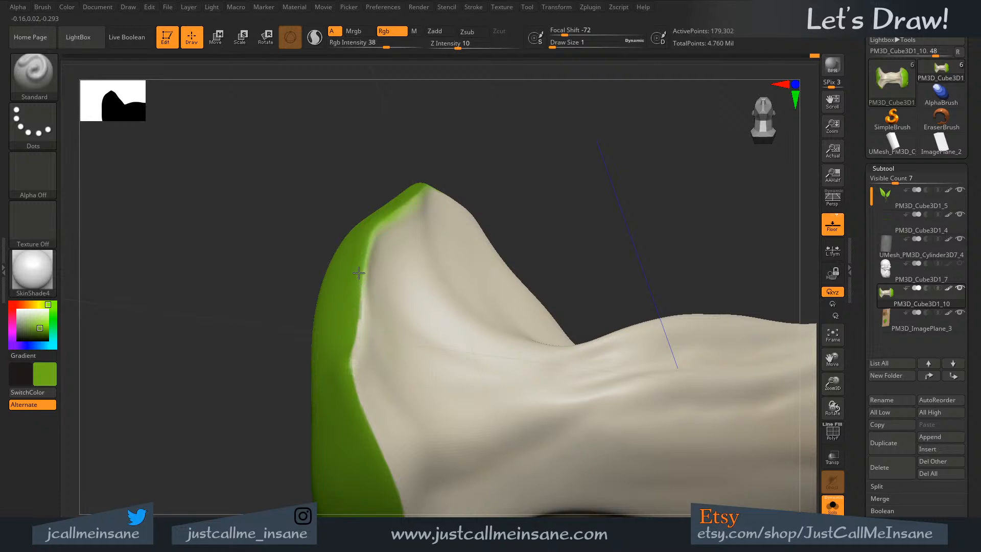
# - Sample the cream and touch up the flesh edge along the opposite end cap's upper rim
pyautogui.moveTo(355, 219); pyautogui.dragTo(411, 247, button='right')
pyautogui.press('c')
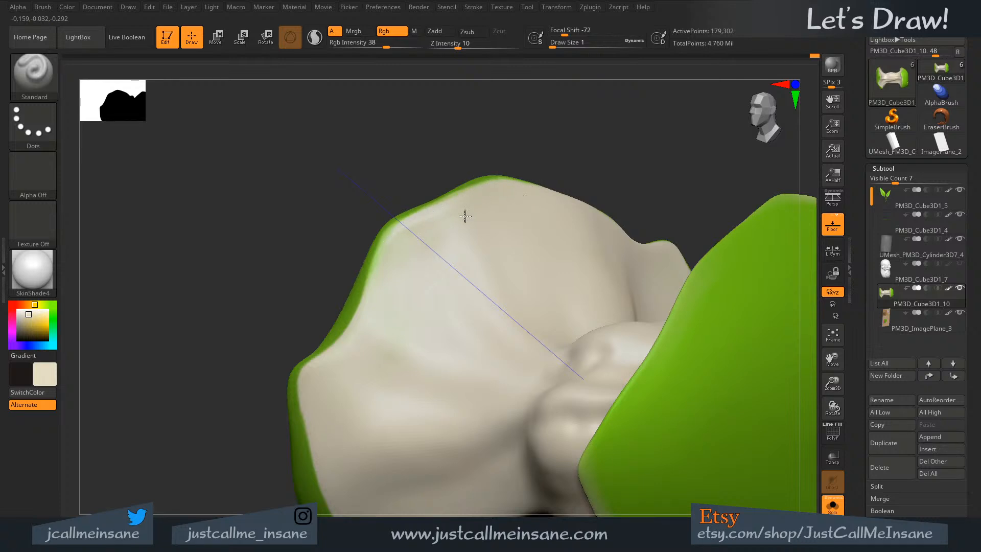
pyautogui.moveTo(434, 259); pyautogui.dragTo(445, 212, button='right')
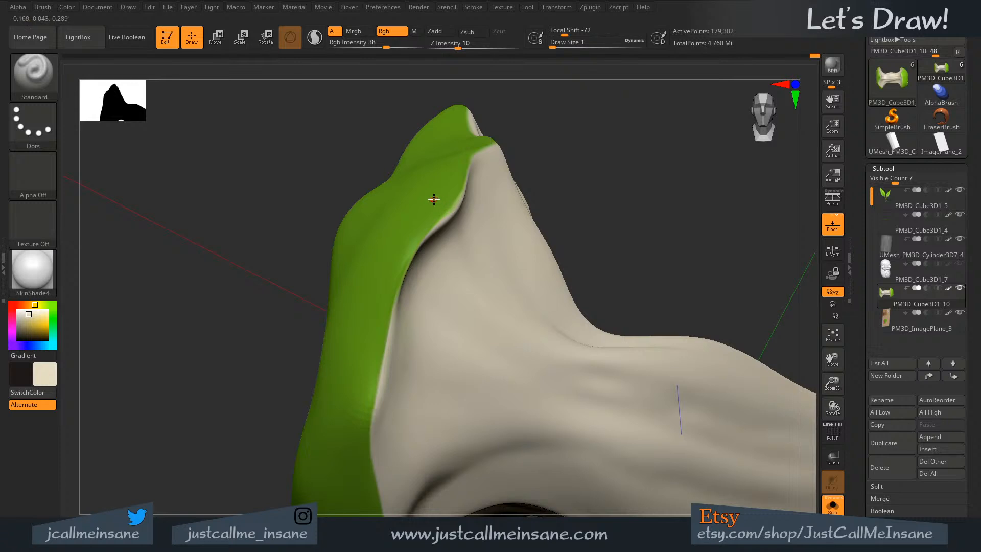
# - Sample the green and touch up the skin edge below the opposite end cap's peak, checking the whole core
pyautogui.press('c')
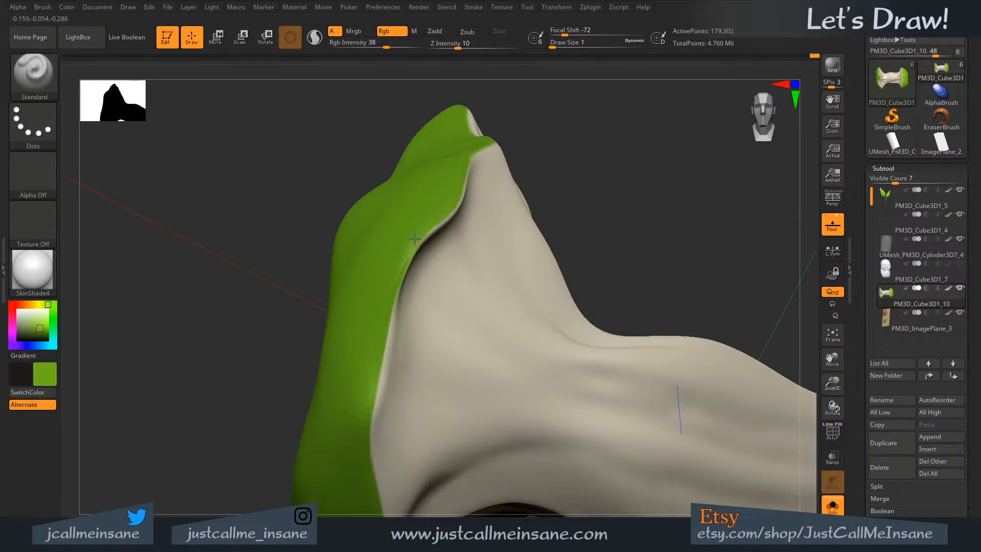
pyautogui.moveTo(420, 268); pyautogui.dragTo(389, 159, button='right')
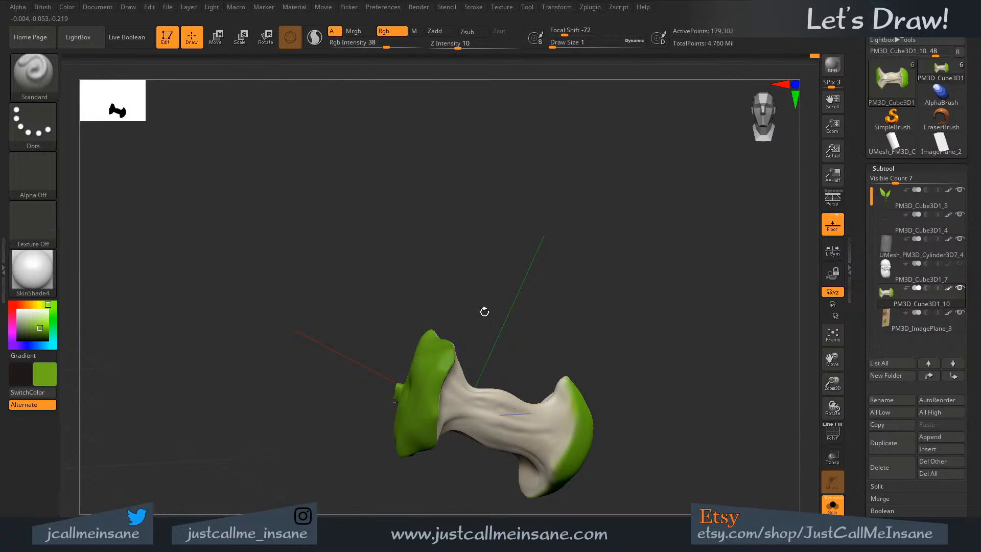
pyautogui.keyDown('shift'); pyautogui.moveTo(484, 311); pyautogui.dragTo(490, 197, button='right'); pyautogui.keyUp('shift')
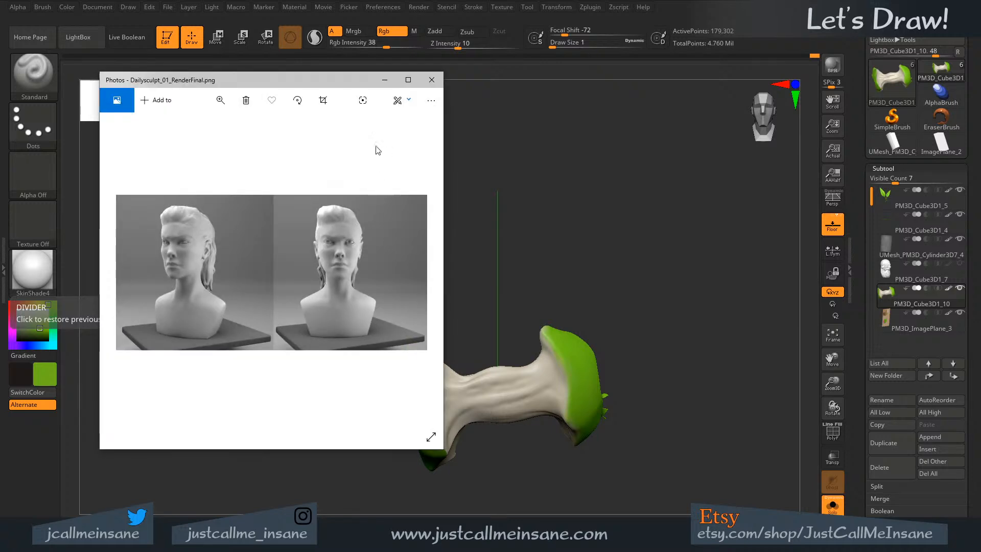
# - Switch to Photos and reposition and enlarge the window showing Dailysculpt_01_RenderFinal.png
pyautogui.moveTo(349, 85); pyautogui.dragTo(379, 102)
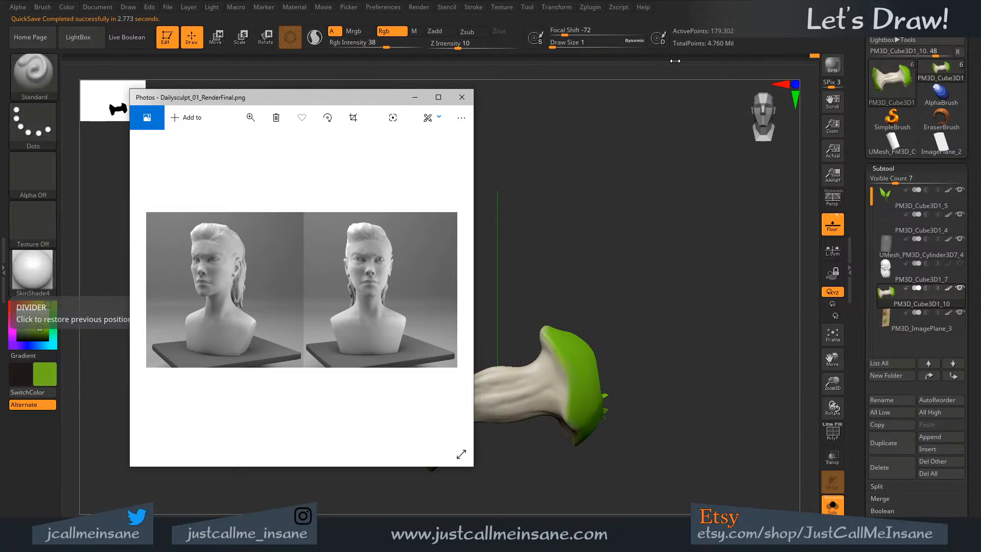
pyautogui.moveTo(471, 90); pyautogui.dragTo(759, 38)
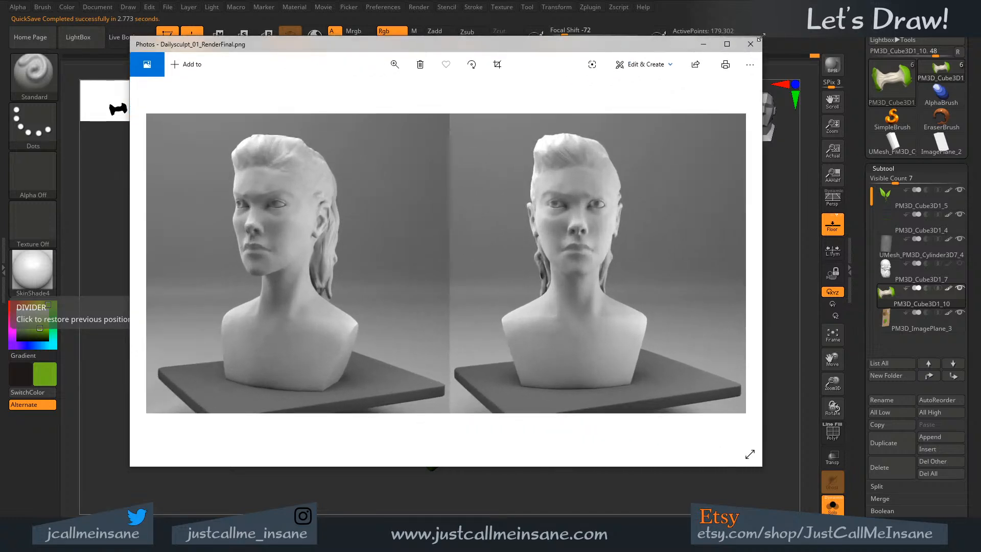
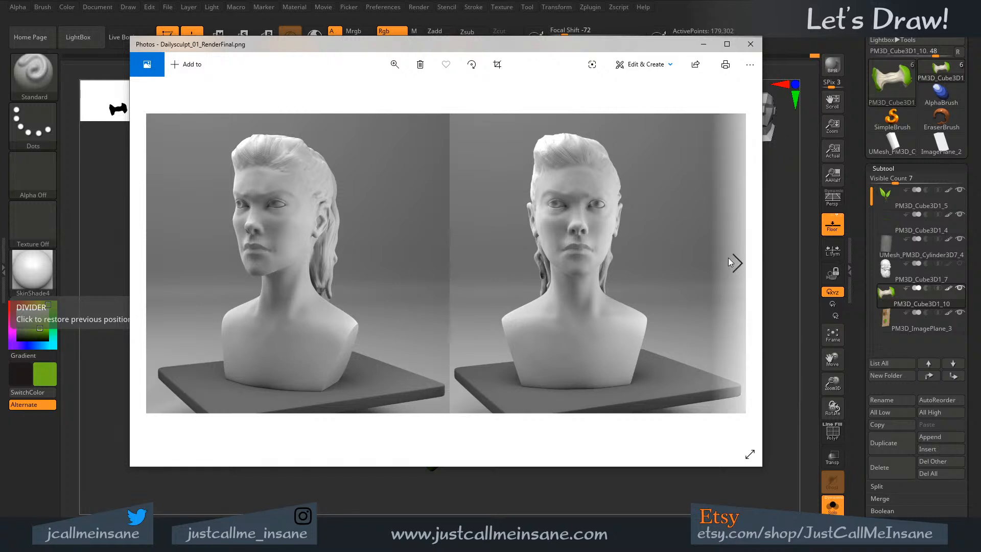
# - Browse the earlier sculpt renders from Dailysculpt_01_RenderFinal.png through to Day7_RenderFinal.png, comparing the busts, facial features and ghost pot
pyautogui.click(736, 259)
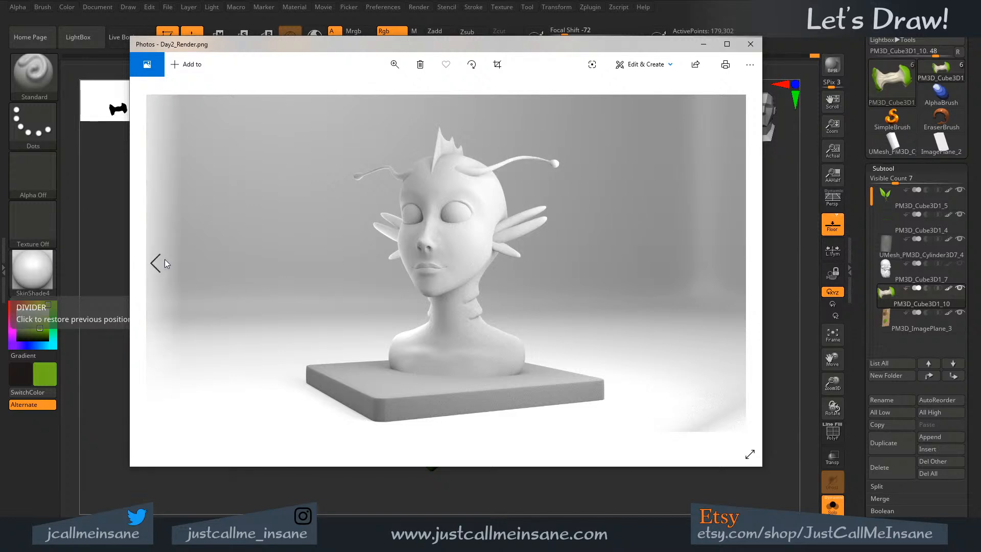
pyautogui.click(165, 259)
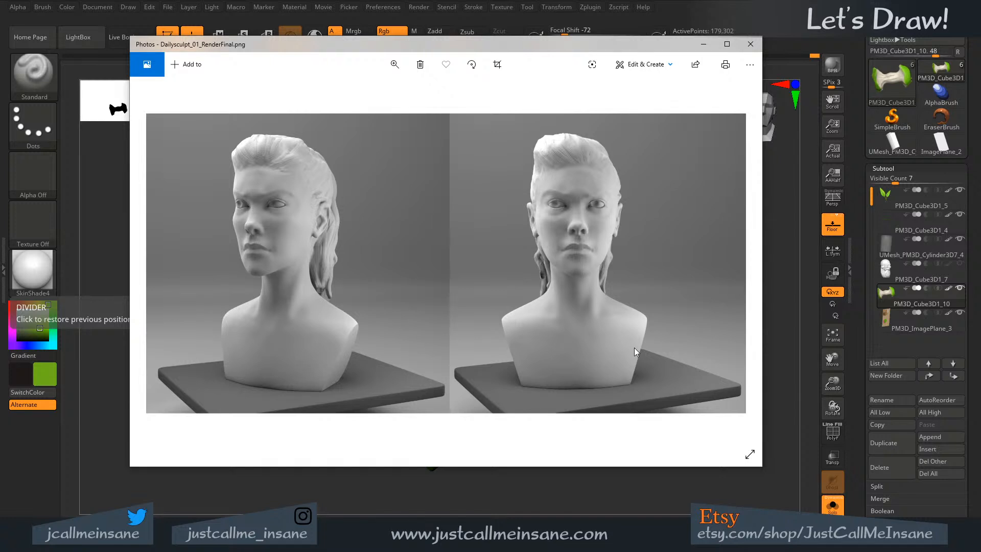
pyautogui.click(737, 263)
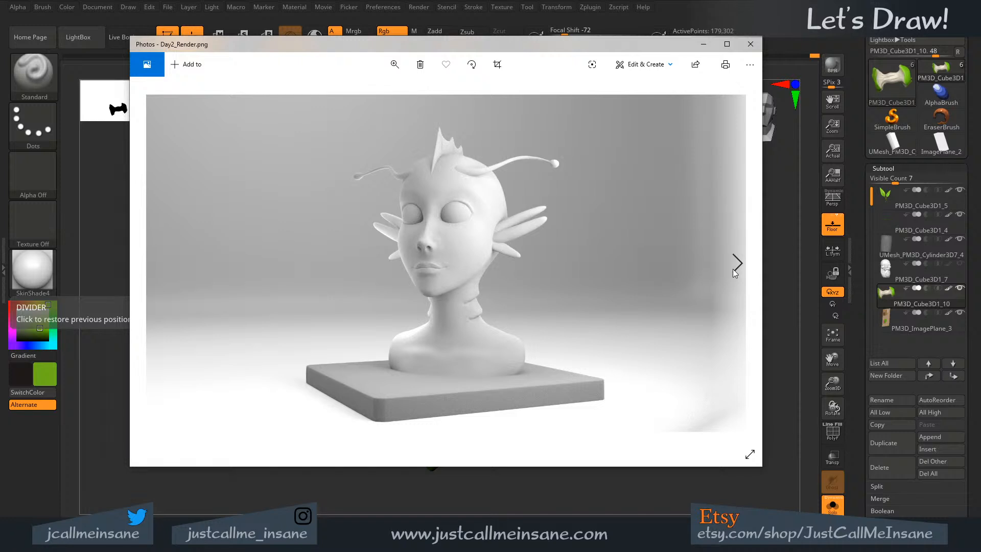
pyautogui.click(737, 263)
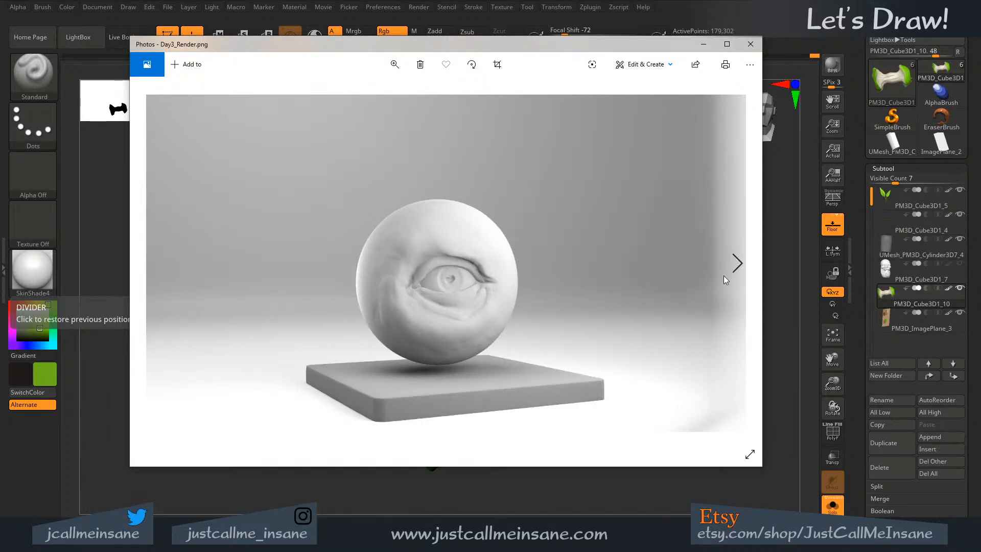
pyautogui.click(725, 280)
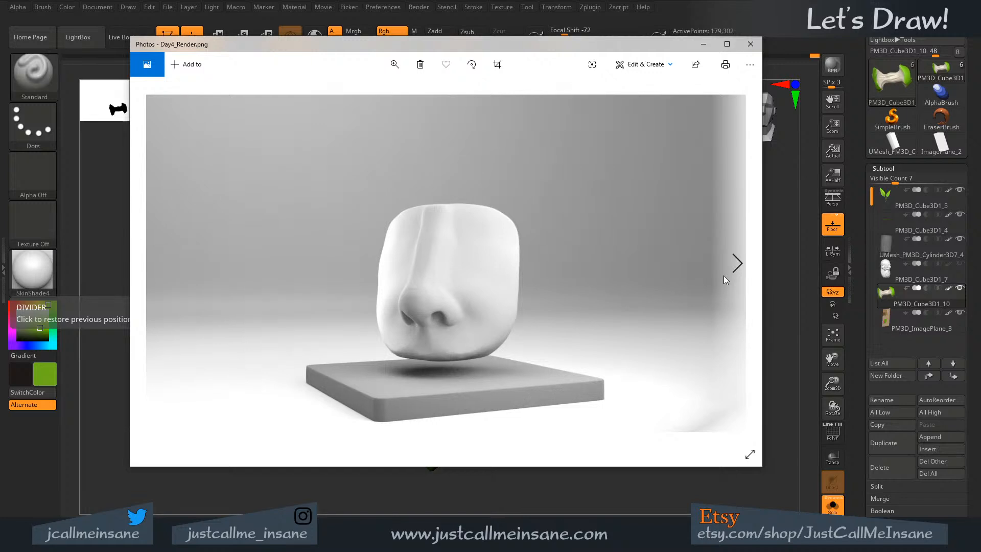
pyautogui.click(725, 279)
pyautogui.click(725, 279)
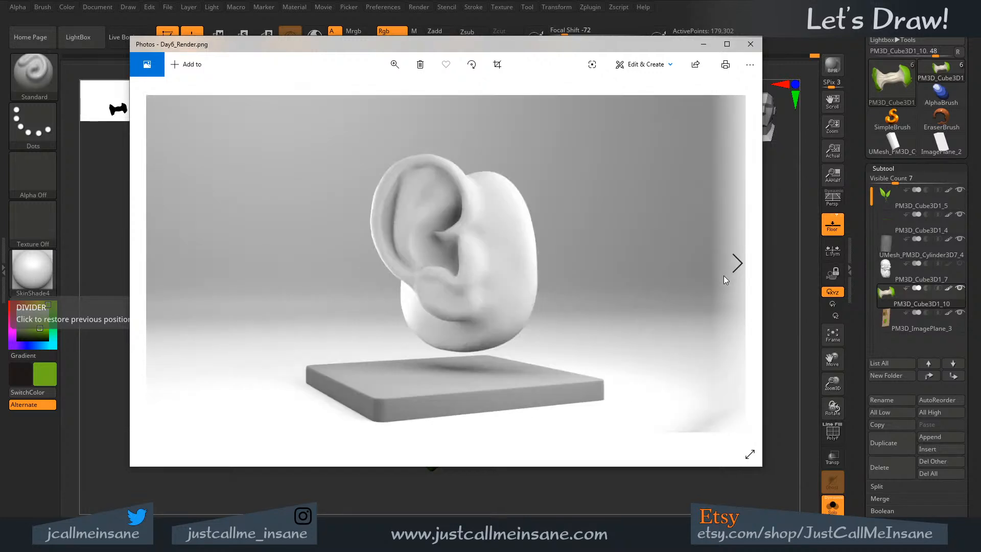
pyautogui.click(722, 281)
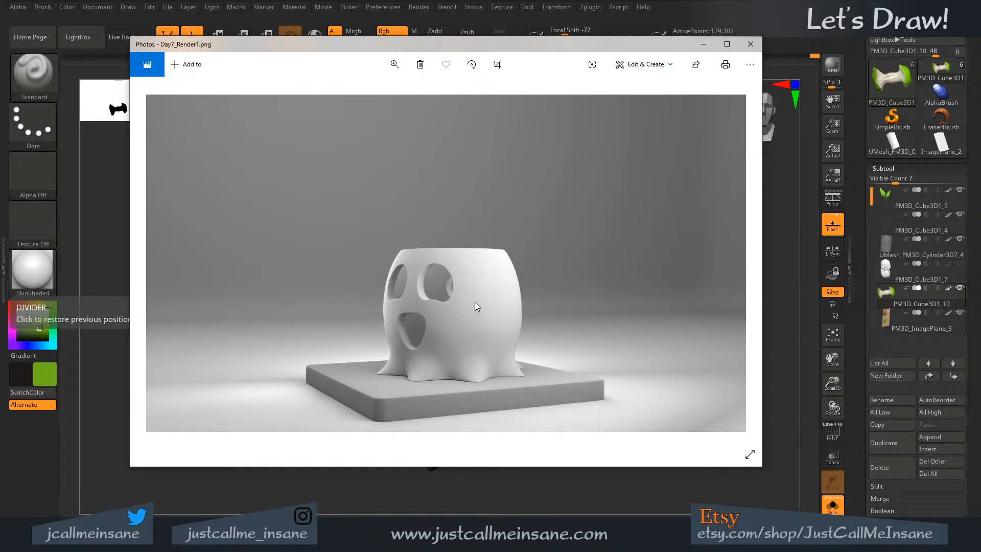
pyautogui.click(737, 269)
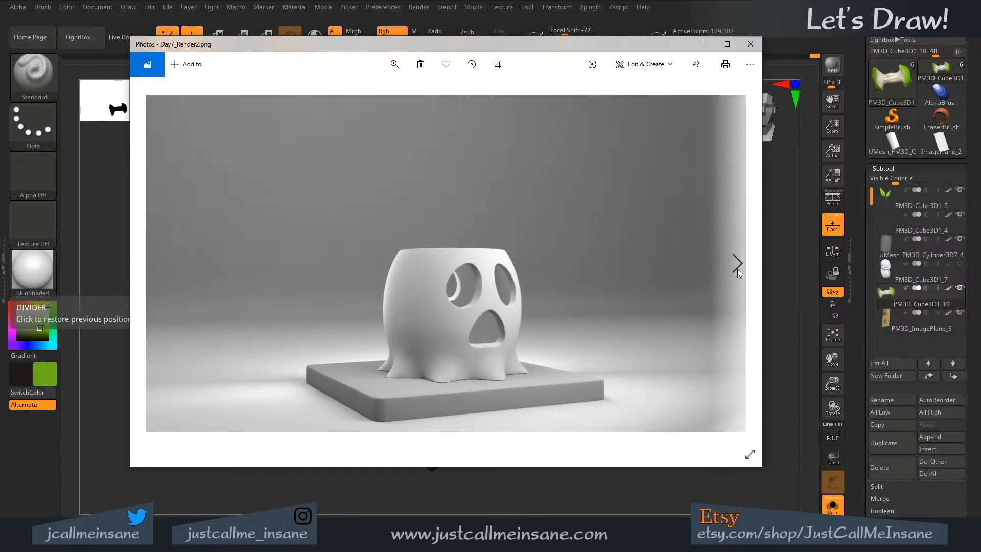
pyautogui.click(737, 269)
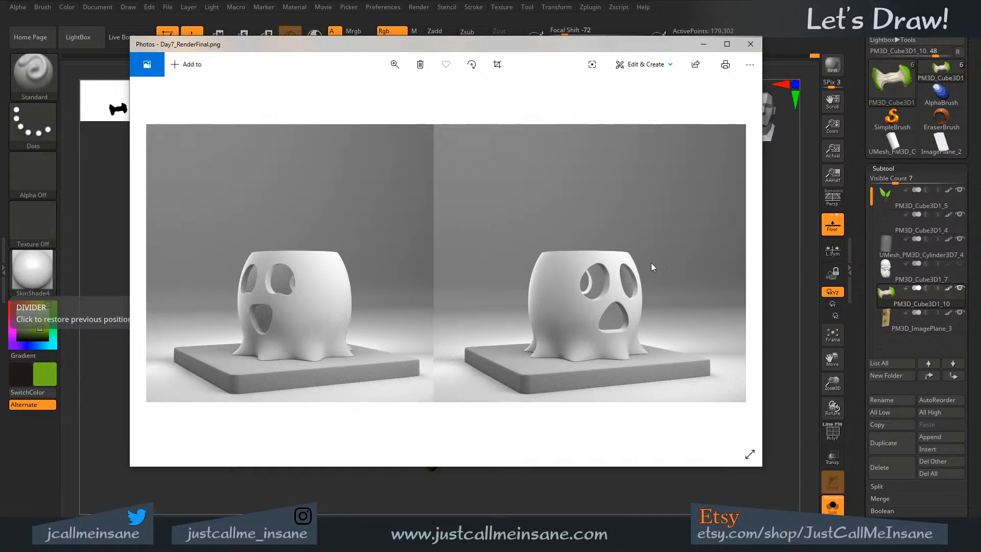
# - View the foot, arm, torso, leg and hand renders from Day8_Render1.png through Hand.png, and close Photos to return to ZBrush
pyautogui.click(736, 259)
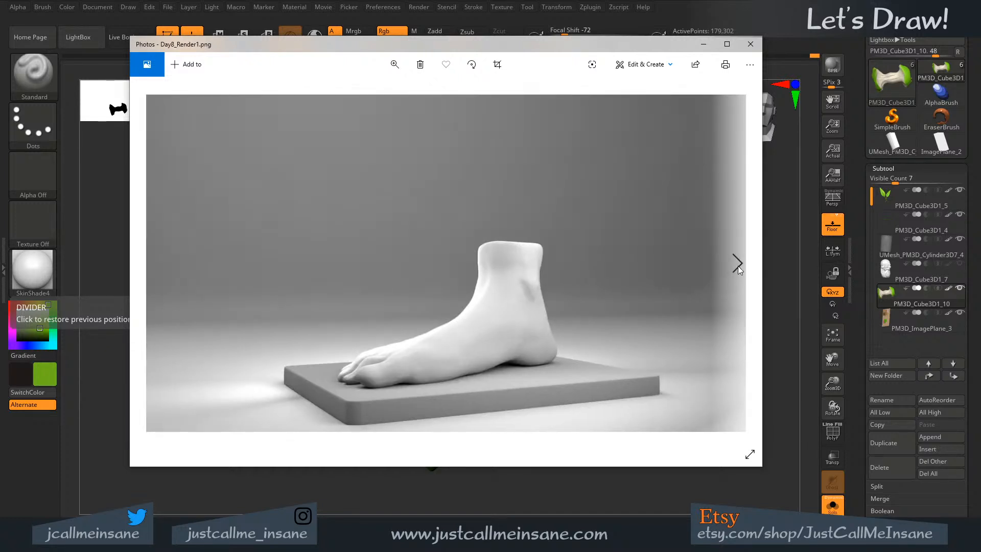
pyautogui.click(737, 264)
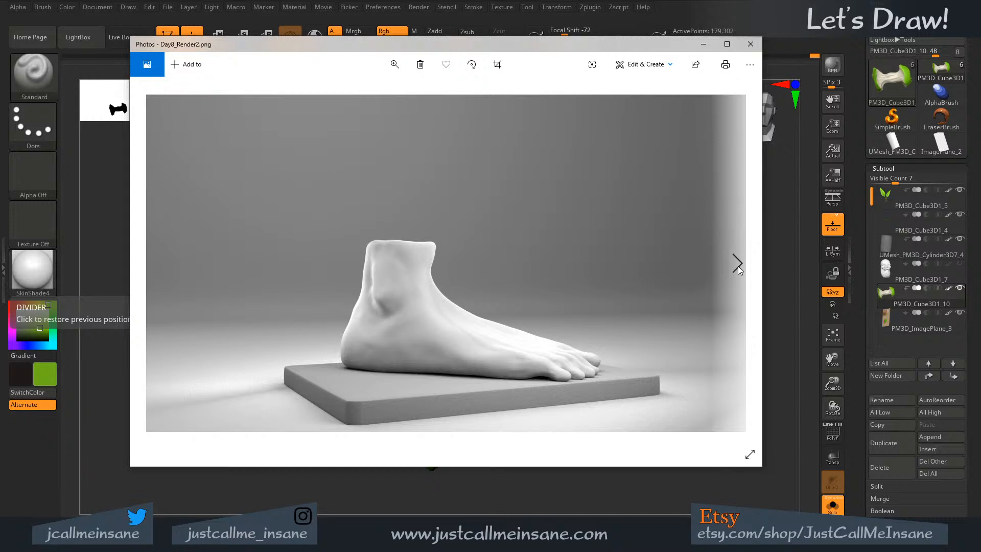
pyautogui.click(737, 264)
pyautogui.click(737, 264)
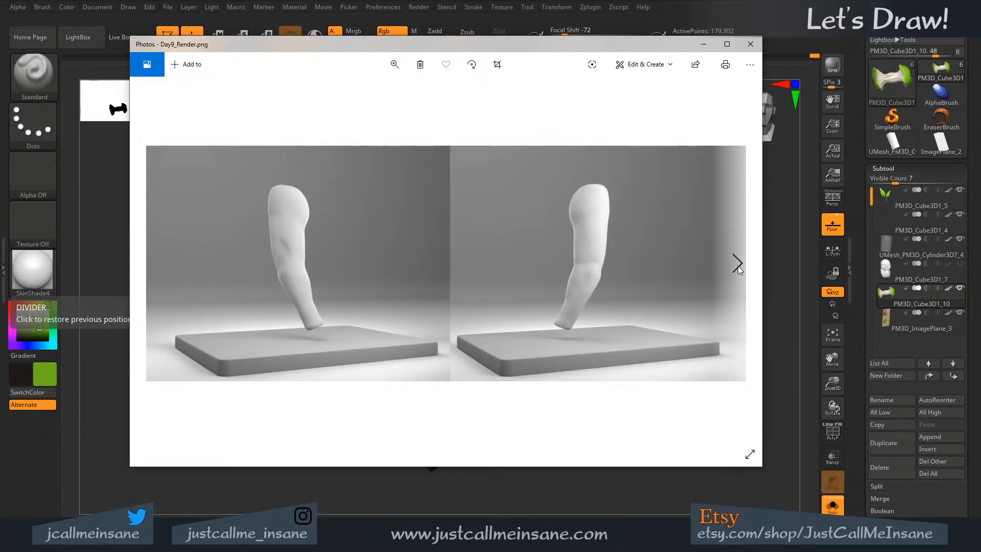
pyautogui.click(737, 264)
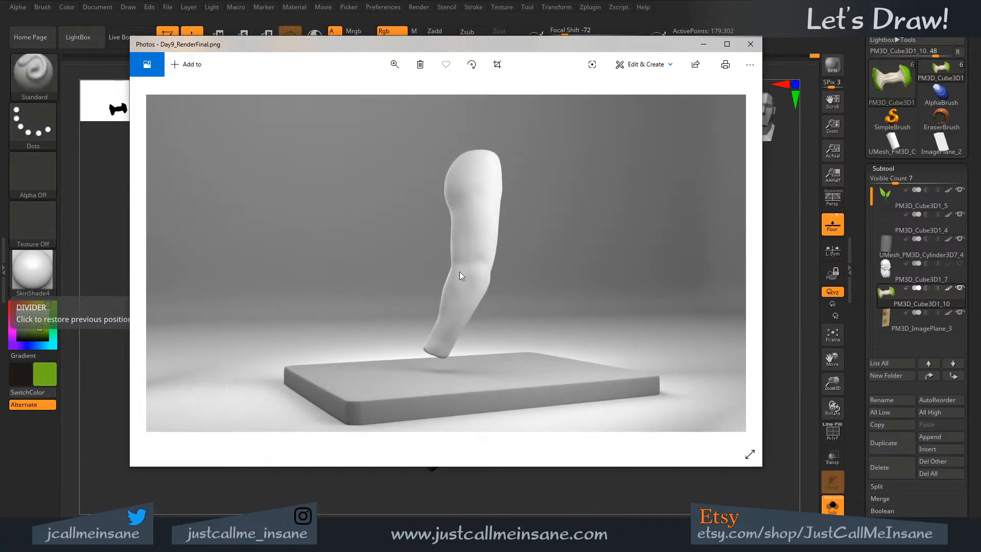
pyautogui.click(735, 264)
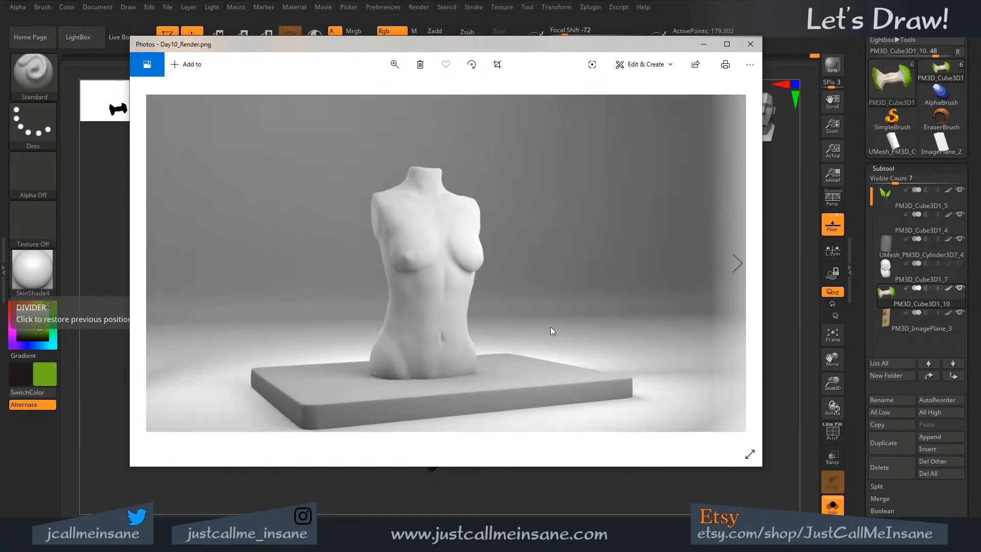
pyautogui.click(728, 263)
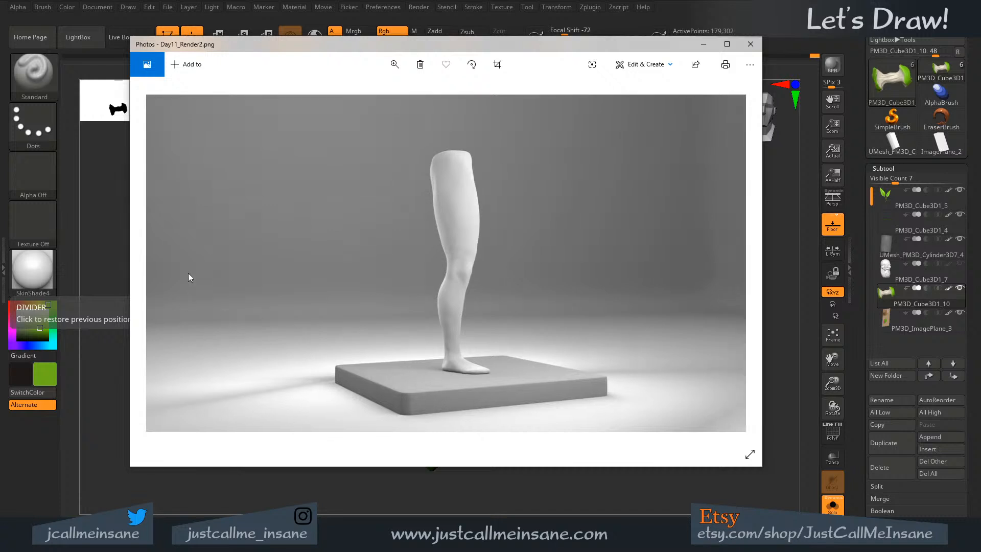
pyautogui.click(731, 243)
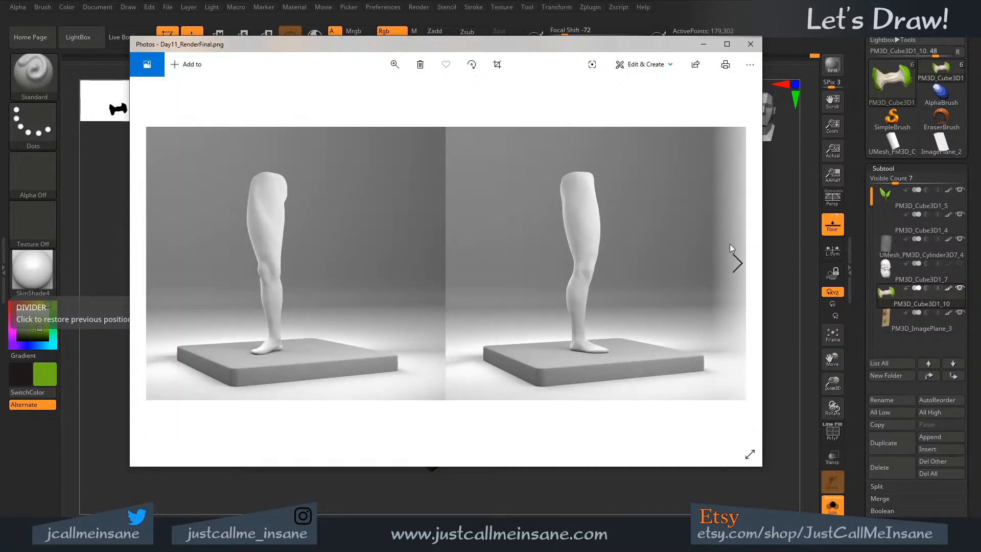
pyautogui.click(730, 243)
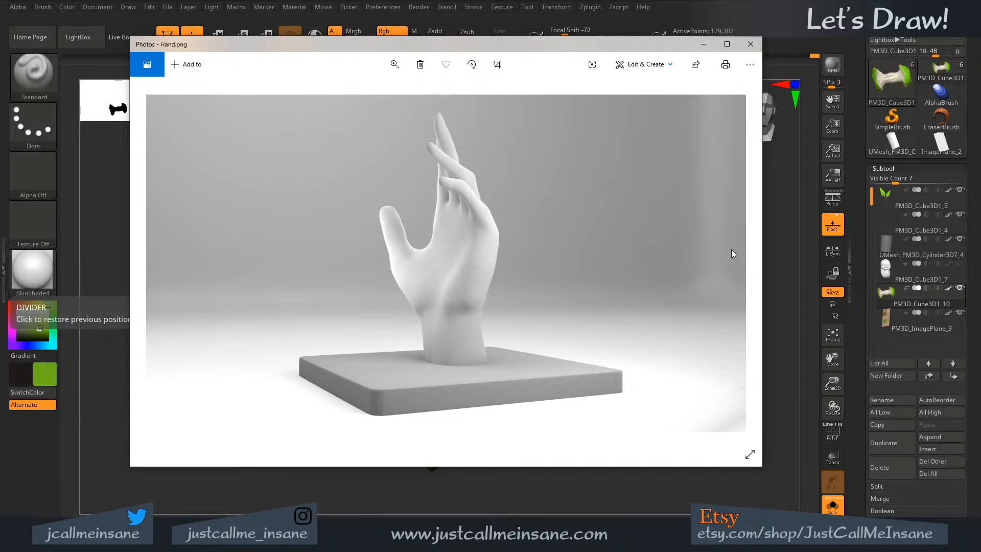
pyautogui.click(750, 44)
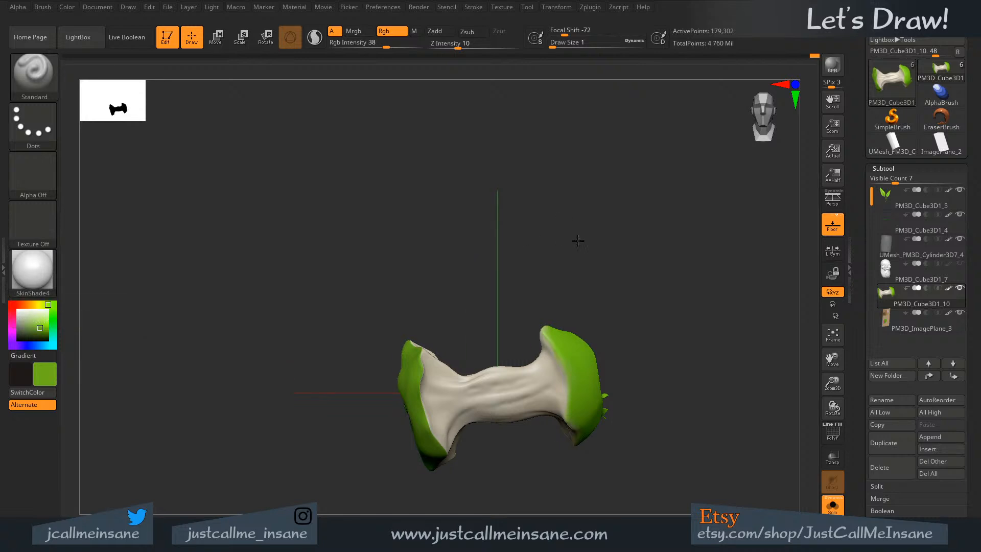
# - Clean up the green skin border around the rim of the apple core's sharp-edged end cap
pyautogui.moveTo(577, 241); pyautogui.dragTo(582, 250)
pyautogui.moveTo(518, 382)
pyautogui.keyDown('alt'); pyautogui.mouseDown(button='right')
pyautogui.moveTo(464, 238)
pyautogui.moveTo(517, 367)
pyautogui.mouseUp(button='right'); pyautogui.keyUp('alt')
pyautogui.keyDown('alt'); pyautogui.moveTo(559, 236); pyautogui.dragTo(705, 319, button='right'); pyautogui.keyUp('alt')
pyautogui.keyDown('ctrl'); pyautogui.moveTo(511, 383); pyautogui.dragTo(352, 359, button='right'); pyautogui.keyUp('ctrl')
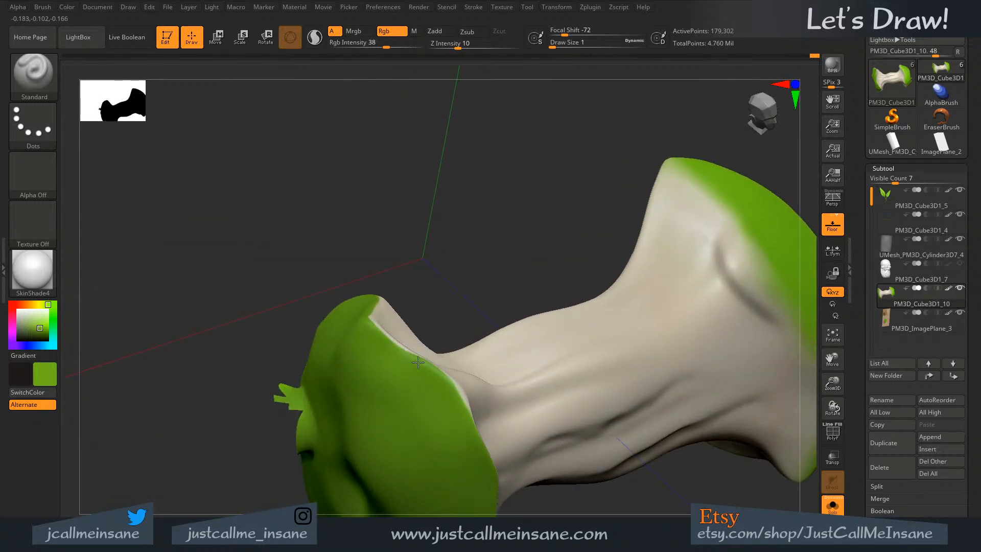
pyautogui.moveTo(430, 365); pyautogui.dragTo(404, 340, button='right')
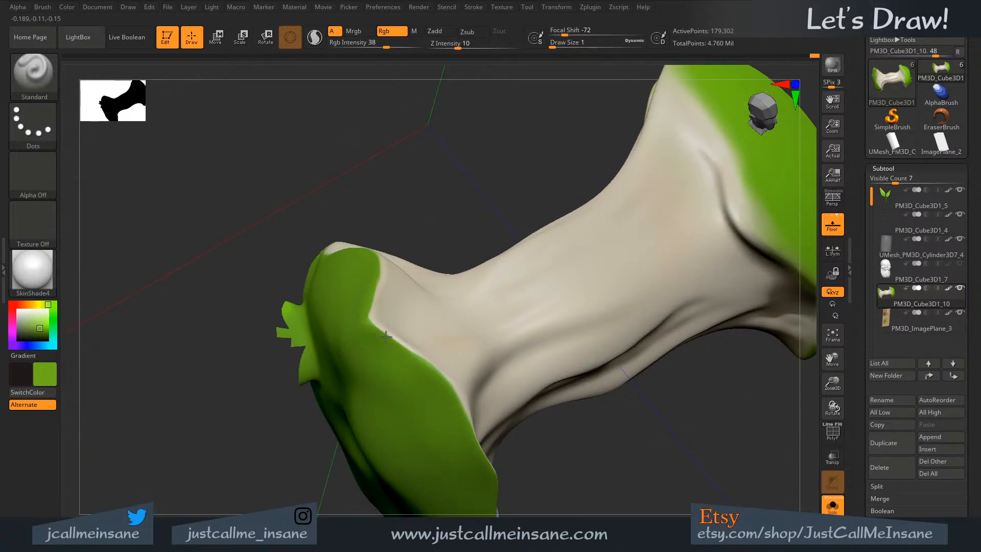
pyautogui.moveTo(384, 335); pyautogui.dragTo(348, 231, button='right')
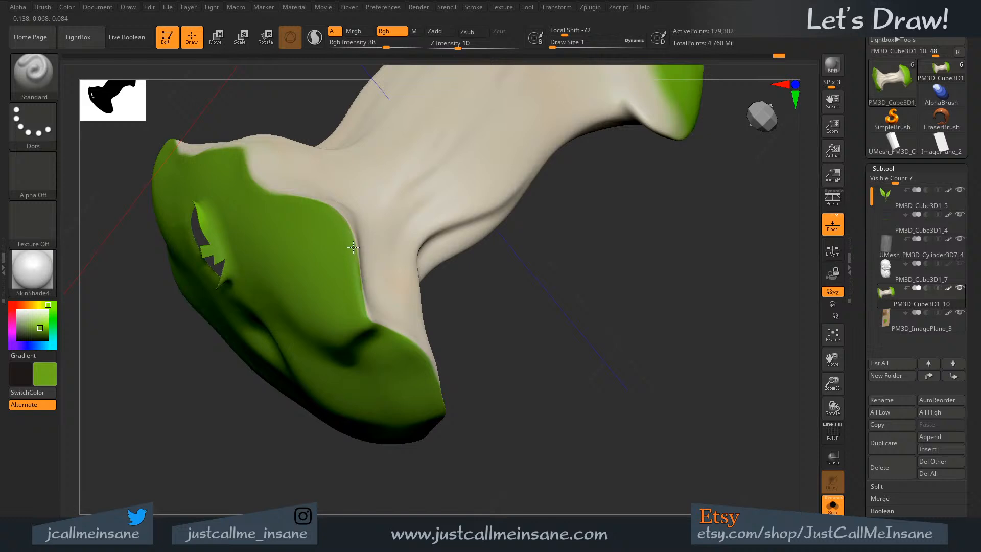
pyautogui.moveTo(296, 221); pyautogui.dragTo(329, 300, button='right')
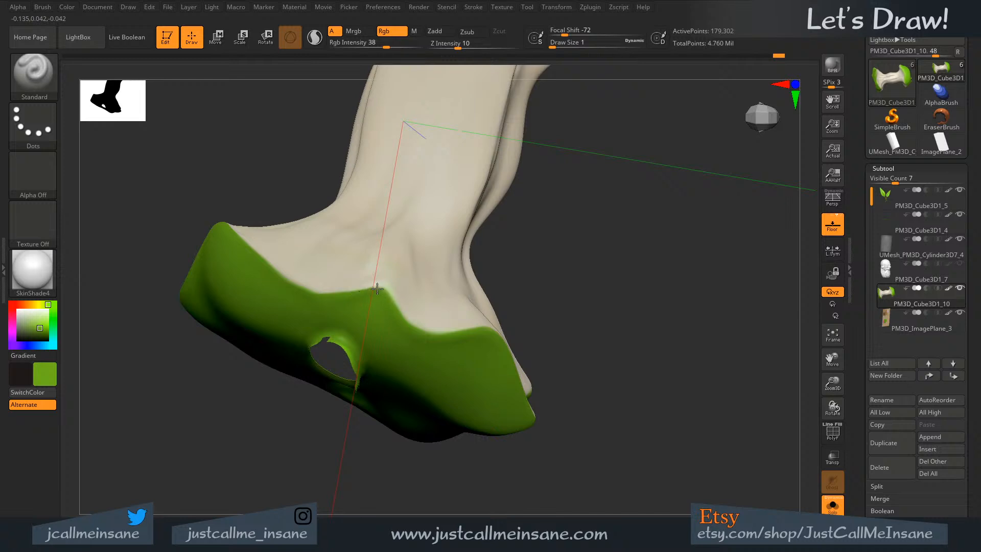
pyautogui.moveTo(405, 278); pyautogui.dragTo(382, 284, button='right')
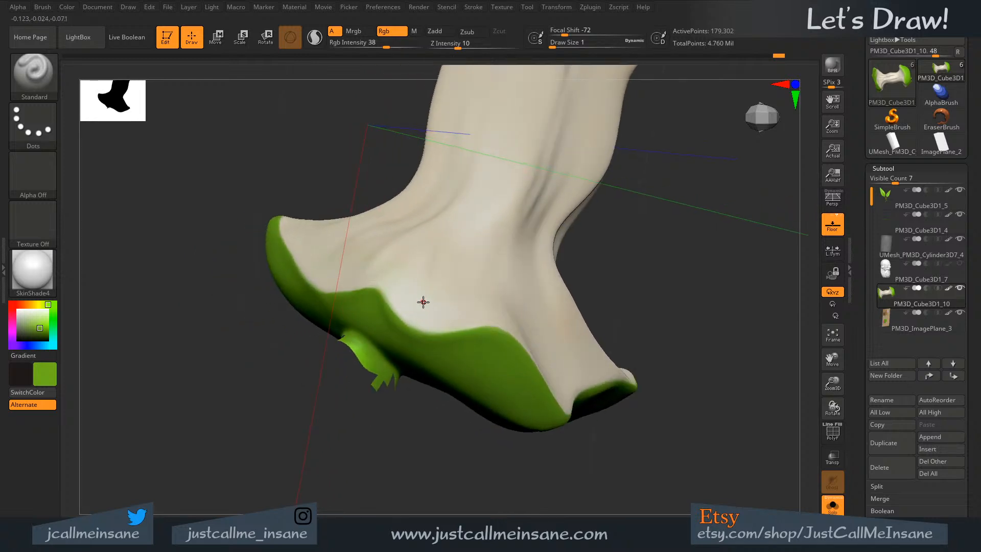
# - Sample the cream and then the green to refine the flesh and skin edge between the end cap's peaks
pyautogui.press('c')
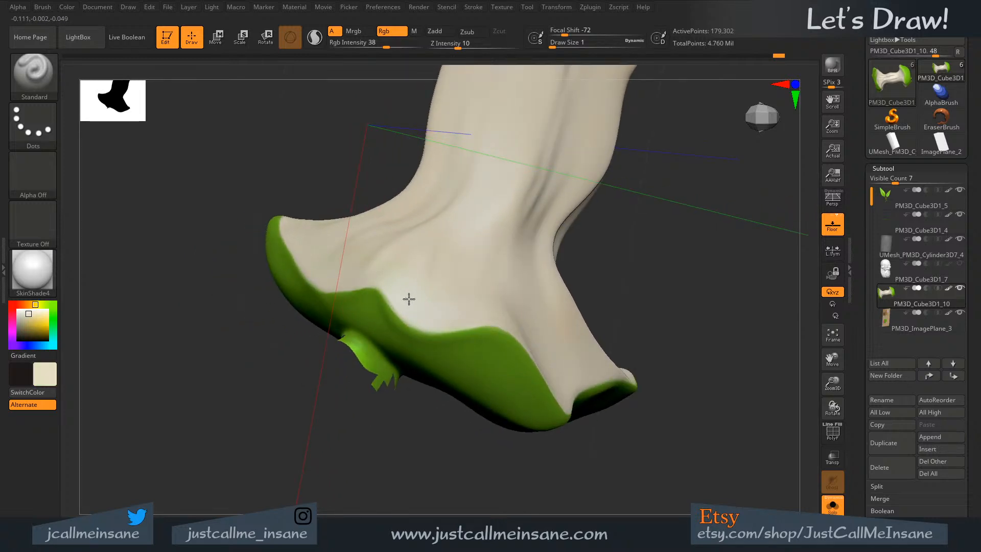
pyautogui.press('c')
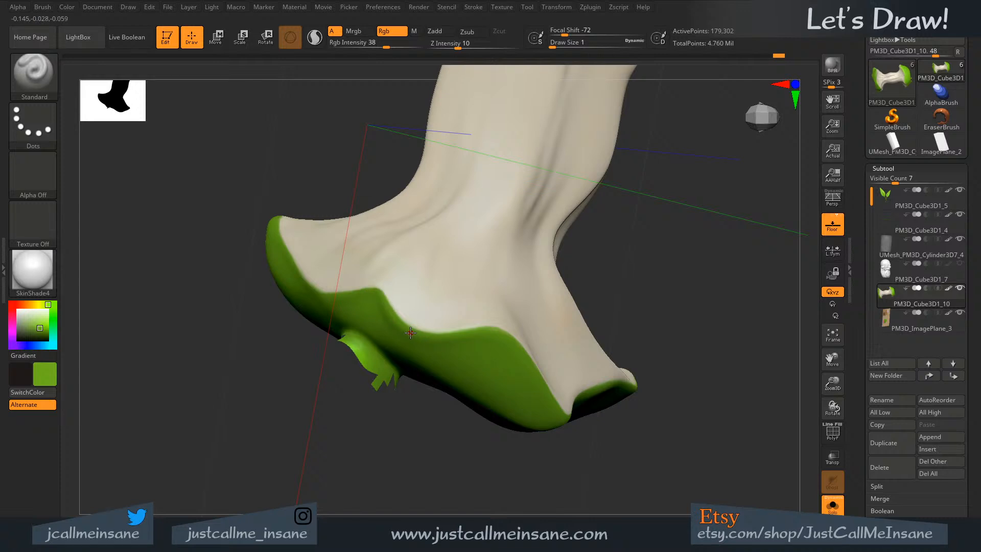
pyautogui.moveTo(393, 287); pyautogui.dragTo(329, 264, button='right')
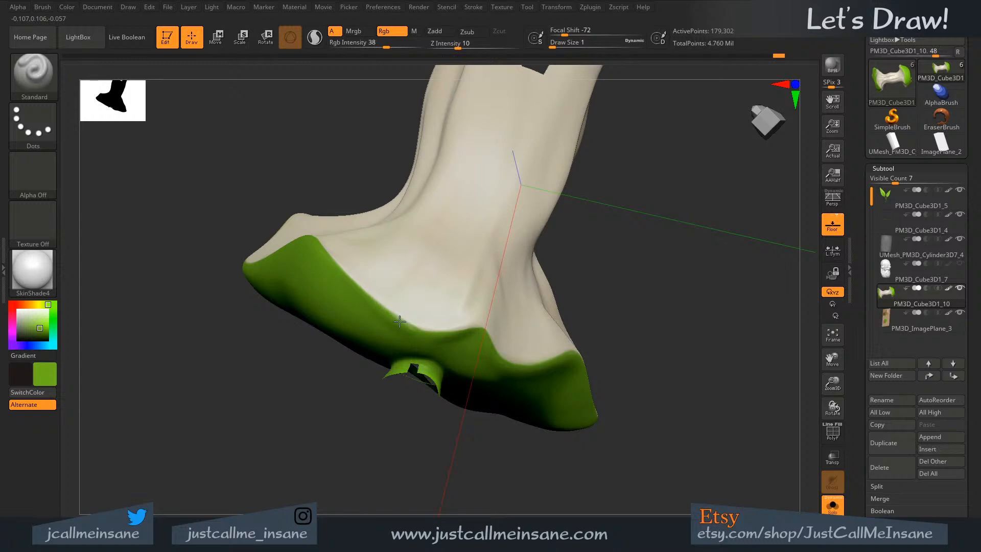
pyautogui.moveTo(356, 310); pyautogui.dragTo(372, 283, button='right')
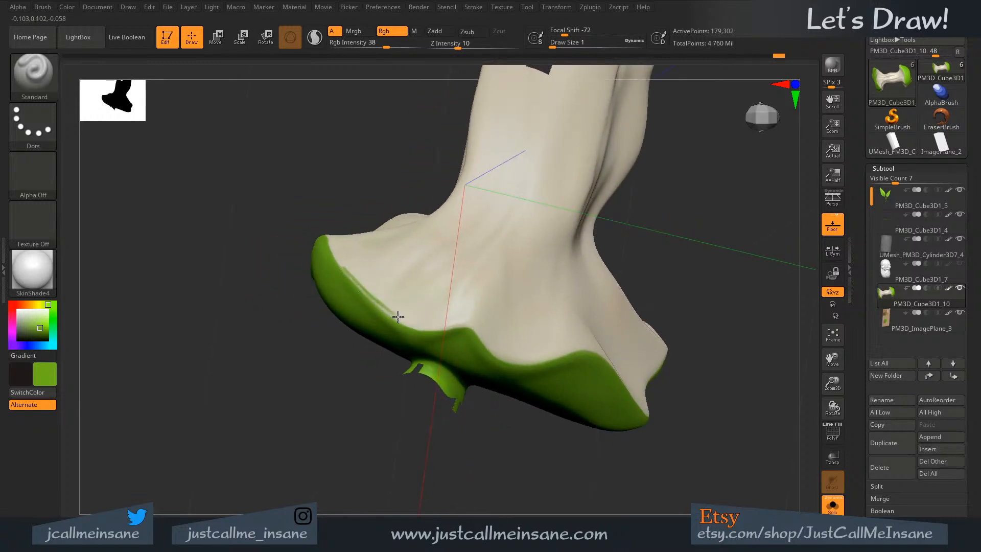
# - Resample the cream and the green to tidy the border at the small peak above the tuft, checking the whole core
pyautogui.press('c')
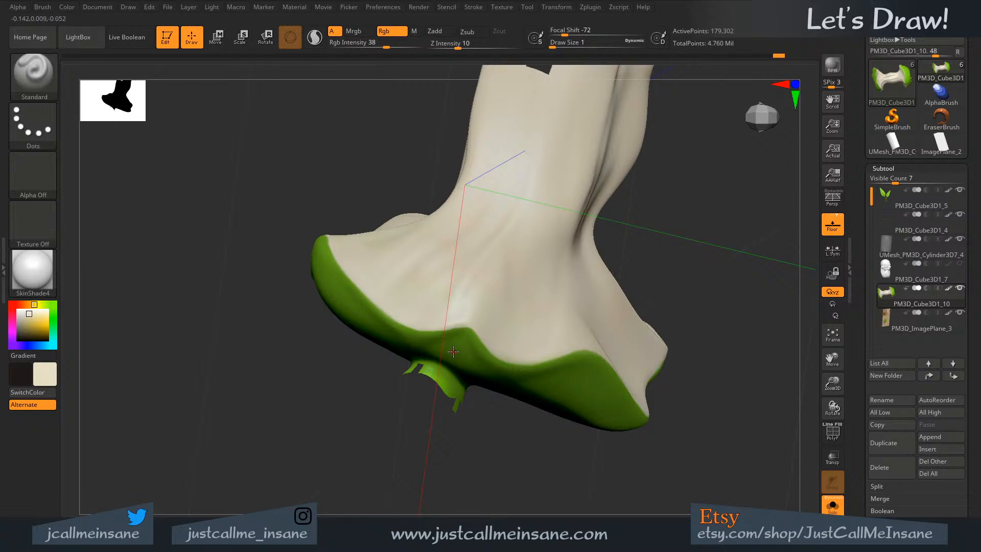
pyautogui.press('c')
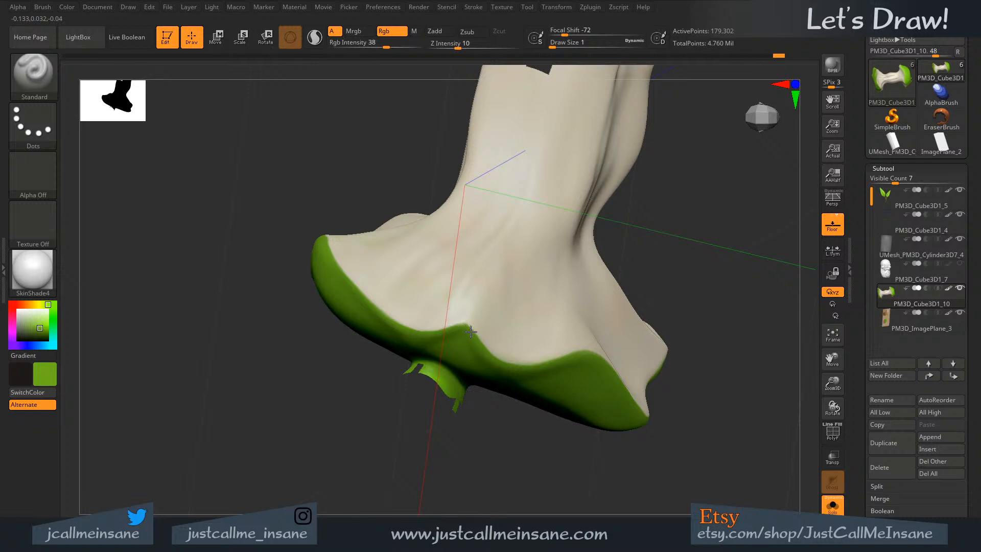
pyautogui.moveTo(367, 279); pyautogui.dragTo(342, 250, button='right')
pyautogui.moveTo(465, 359); pyautogui.dragTo(468, 268, button='right')
pyautogui.moveTo(397, 278); pyautogui.dragTo(533, 223)
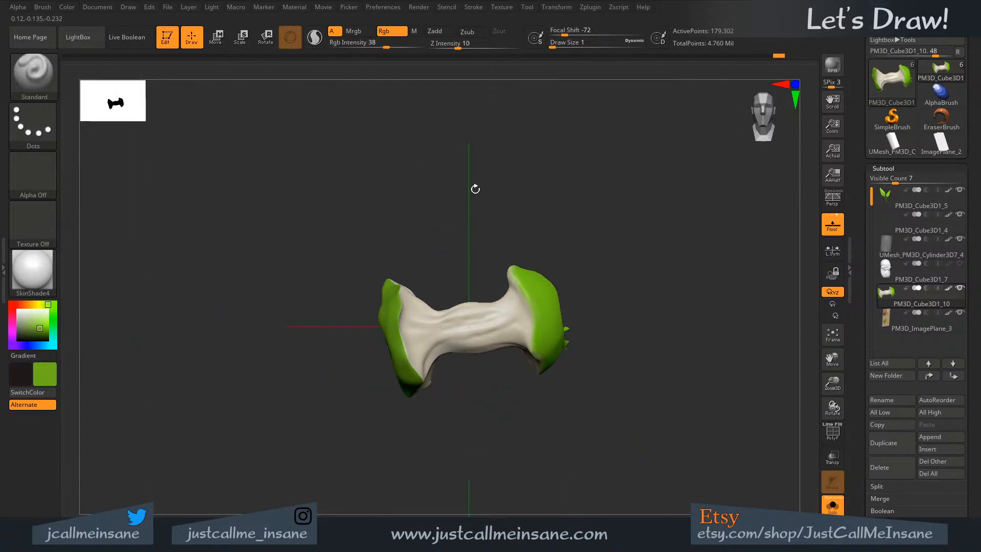
# - Paint a thin green line along the flesh and skin border of the apple core's tufted end cap
pyautogui.moveTo(546, 198)
pyautogui.mouseDown()
pyautogui.moveTo(613, 201)
pyautogui.moveTo(549, 195)
pyautogui.moveTo(585, 201)
pyautogui.moveTo(576, 133)
pyautogui.moveTo(605, 219)
pyautogui.moveTo(597, 232)
pyautogui.moveTo(580, 222)
pyautogui.moveTo(563, 230)
pyautogui.mouseUp()
pyautogui.moveTo(473, 293)
pyautogui.keyDown('alt'); pyautogui.mouseDown()
pyautogui.moveTo(410, 362)
pyautogui.moveTo(351, 256)
pyautogui.mouseUp(); pyautogui.keyUp('alt')
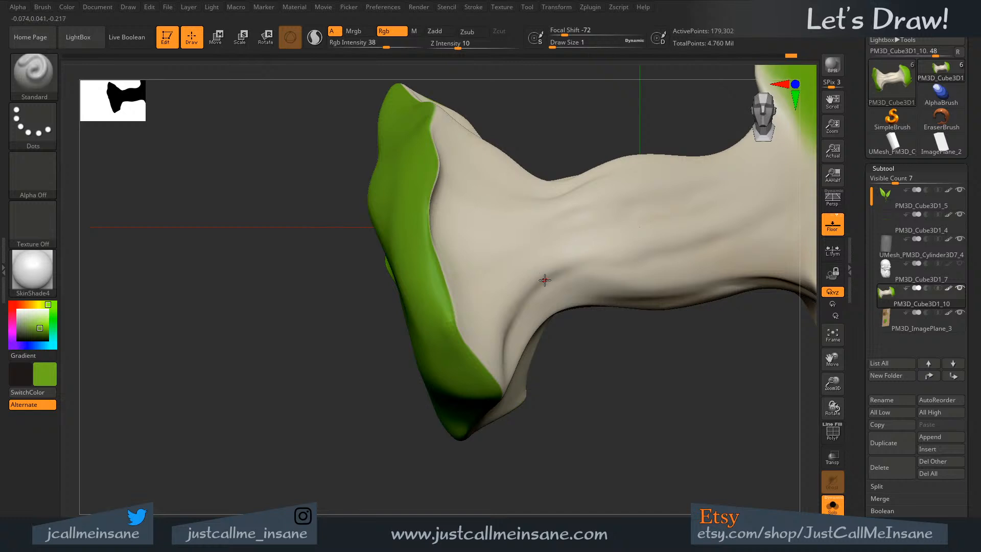
pyautogui.moveTo(624, 270); pyautogui.dragTo(436, 290, button='right')
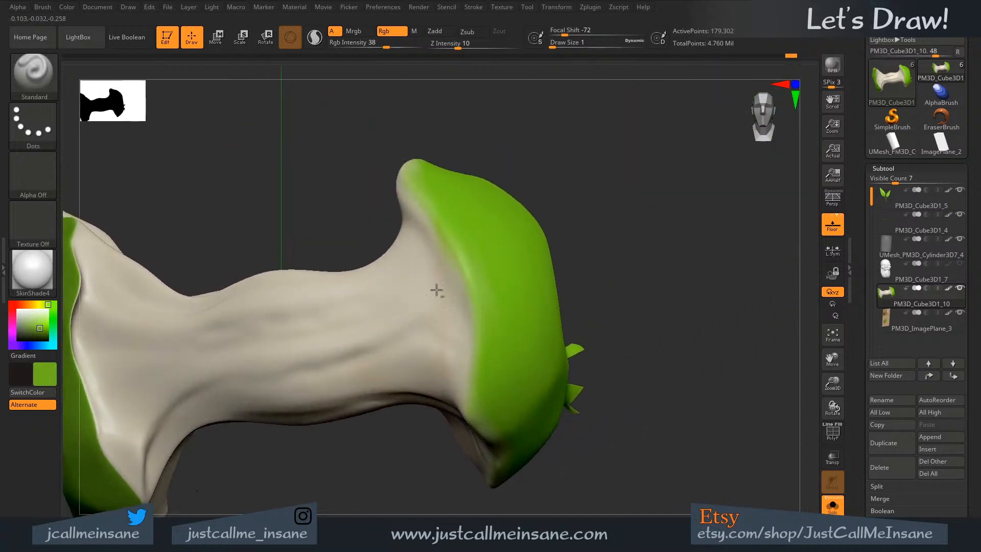
pyautogui.moveTo(456, 233); pyautogui.dragTo(483, 322)
pyautogui.moveTo(465, 257); pyautogui.dragTo(482, 308)
# - Set the draw size to 12 and fill in the green skin across the tufted end cap
pyautogui.press('s')
pyautogui.moveTo(480, 289); pyautogui.dragTo(499, 288)
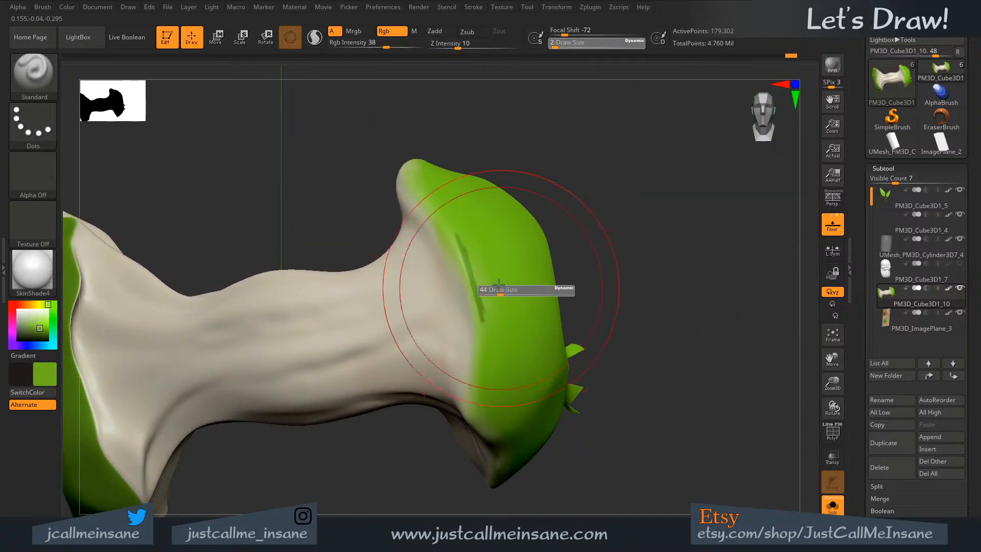
pyautogui.press('s')
pyautogui.moveTo(562, 278); pyautogui.dragTo(546, 278)
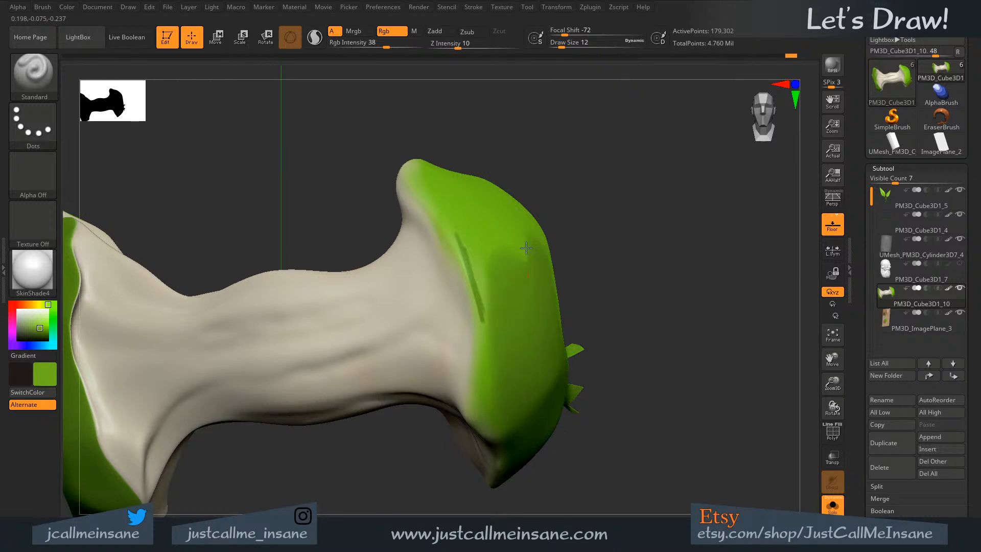
pyautogui.moveTo(497, 222)
pyautogui.mouseDown()
pyautogui.moveTo(499, 267)
pyautogui.moveTo(532, 245)
pyautogui.moveTo(486, 174)
pyautogui.moveTo(563, 346)
pyautogui.mouseUp()
pyautogui.moveTo(611, 190)
pyautogui.mouseDown()
pyautogui.moveTo(620, 201)
pyautogui.moveTo(587, 234)
pyautogui.moveTo(633, 255)
pyautogui.moveTo(659, 291)
pyautogui.moveTo(607, 189)
pyautogui.moveTo(559, 143)
pyautogui.moveTo(660, 271)
pyautogui.mouseUp()
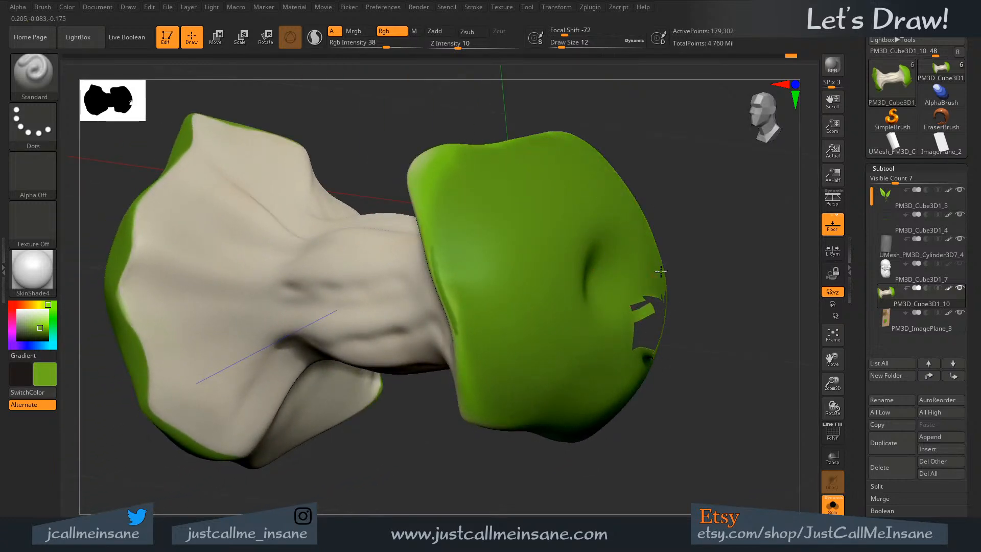
pyautogui.moveTo(735, 241)
pyautogui.mouseDown()
pyautogui.moveTo(625, 187)
pyautogui.moveTo(675, 301)
pyautogui.moveTo(690, 378)
pyautogui.moveTo(643, 408)
pyautogui.mouseUp()
pyautogui.moveTo(593, 386); pyautogui.dragTo(455, 246)
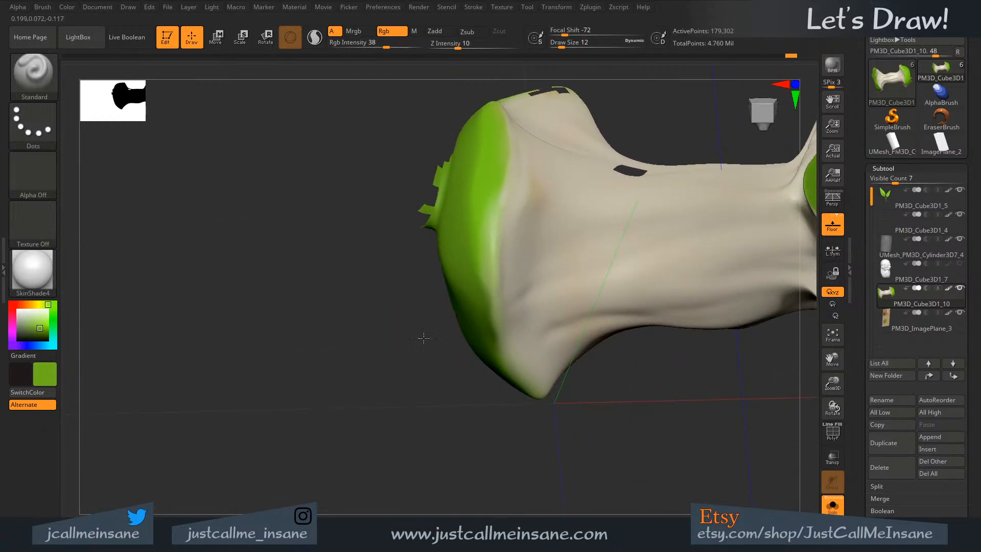
# - Set the draw size to 4 and paint the green skin border around the reverse rim of the tufted end cap
pyautogui.moveTo(423, 338)
pyautogui.mouseDown()
pyautogui.moveTo(403, 296)
pyautogui.moveTo(408, 250)
pyautogui.mouseUp()
pyautogui.press('s')
pyautogui.moveTo(512, 249)
pyautogui.mouseDown()
pyautogui.moveTo(499, 302)
pyautogui.moveTo(501, 210)
pyautogui.moveTo(516, 337)
pyautogui.moveTo(484, 225)
pyautogui.moveTo(499, 207)
pyautogui.moveTo(485, 131)
pyautogui.moveTo(525, 284)
pyautogui.mouseUp()
pyautogui.moveTo(506, 460); pyautogui.dragTo(500, 409)
pyautogui.moveTo(510, 220)
pyautogui.mouseDown()
pyautogui.moveTo(486, 373)
pyautogui.moveTo(504, 392)
pyautogui.mouseUp()
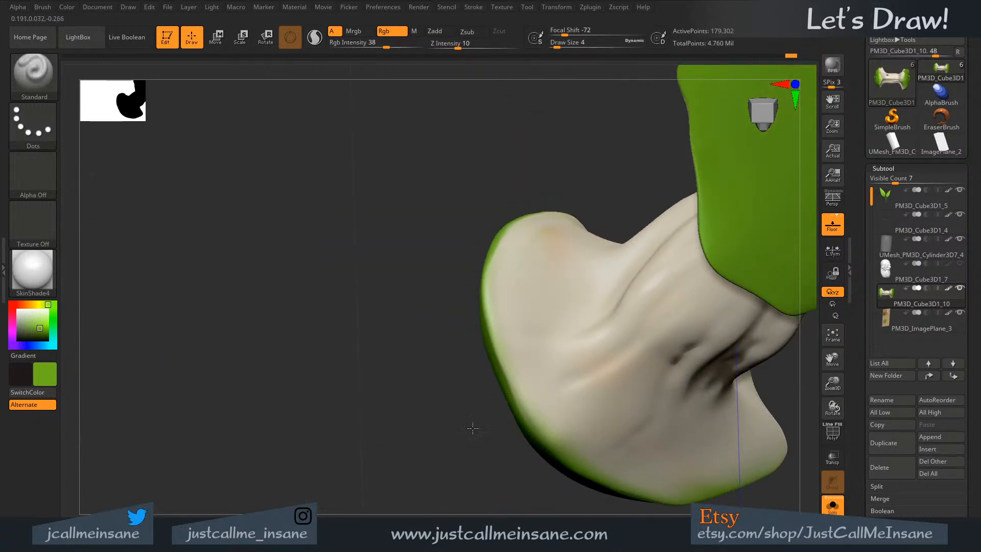
pyautogui.moveTo(472, 428)
pyautogui.mouseDown()
pyautogui.moveTo(517, 432)
pyautogui.moveTo(526, 396)
pyautogui.moveTo(513, 379)
pyautogui.moveTo(553, 434)
pyautogui.moveTo(544, 437)
pyautogui.mouseUp()
pyautogui.moveTo(598, 494); pyautogui.dragTo(431, 221)
pyautogui.moveTo(423, 178); pyautogui.dragTo(457, 307)
pyautogui.moveTo(553, 430); pyautogui.dragTo(601, 423)
pyautogui.moveTo(476, 326)
pyautogui.mouseDown()
pyautogui.moveTo(536, 444)
pyautogui.moveTo(520, 427)
pyautogui.mouseUp()
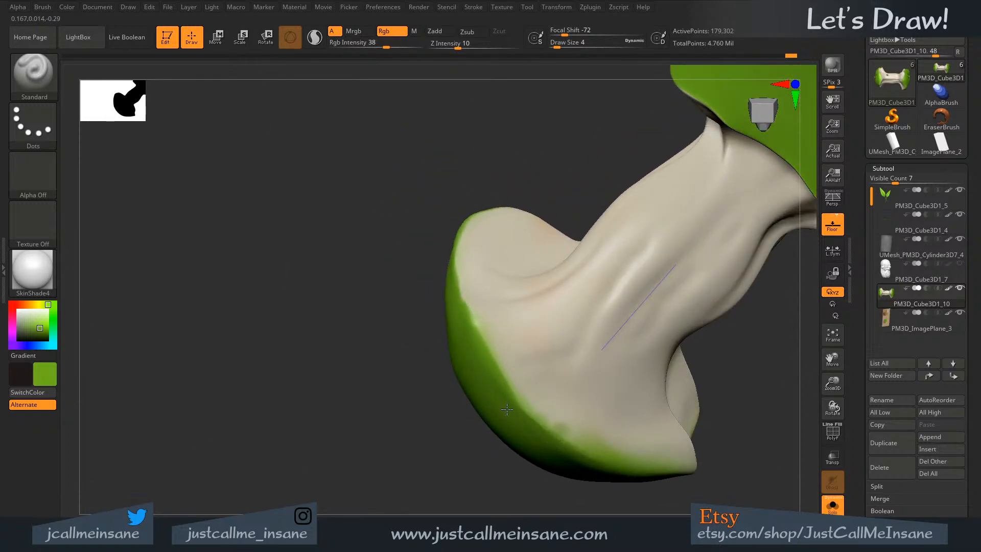
# - Sample the cream and clean the green spill off the flesh along the cap's rim, using draw sizes 1 and 3
pyautogui.moveTo(567, 405); pyautogui.dragTo(457, 313)
pyautogui.press('c')
pyautogui.press('s')
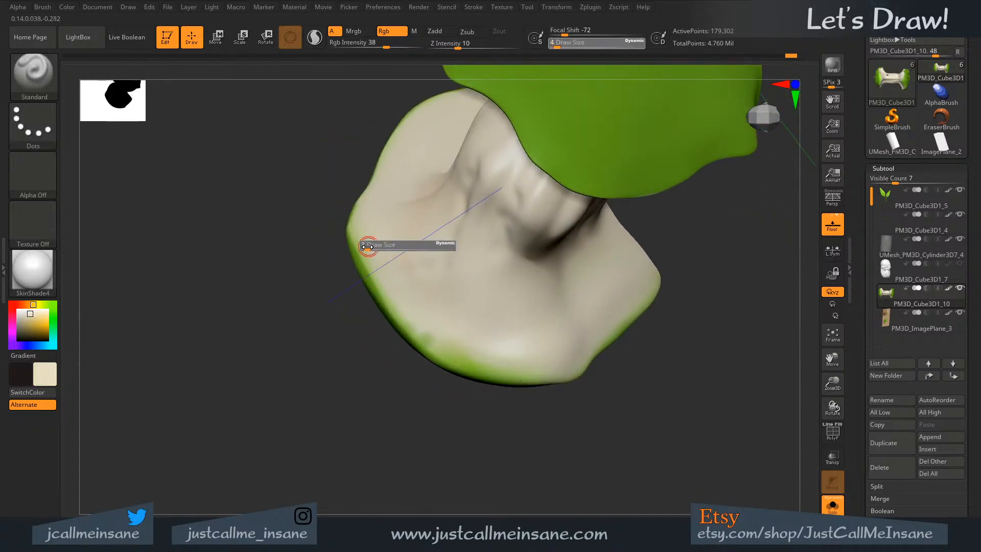
pyautogui.moveTo(368, 246); pyautogui.dragTo(328, 254)
pyautogui.press('s')
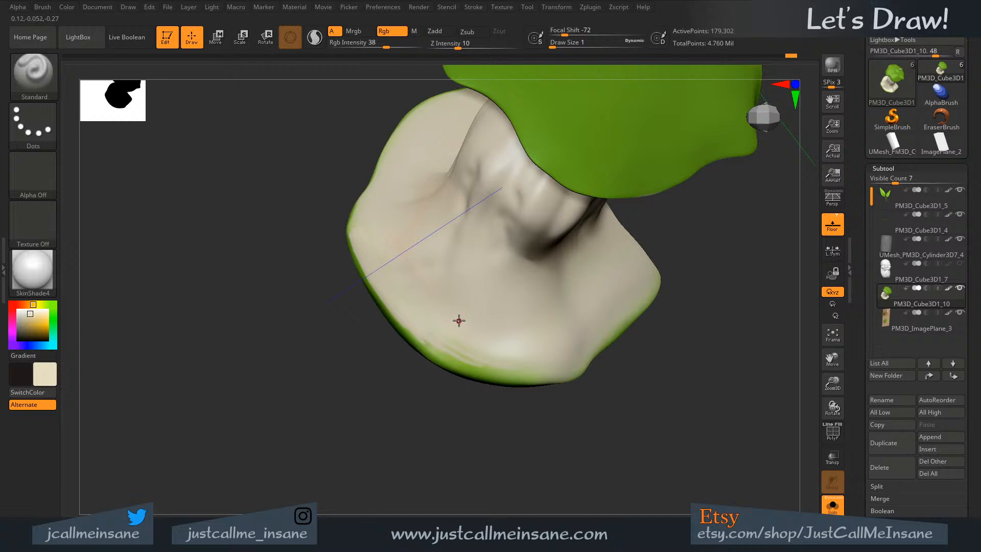
pyautogui.press('s')
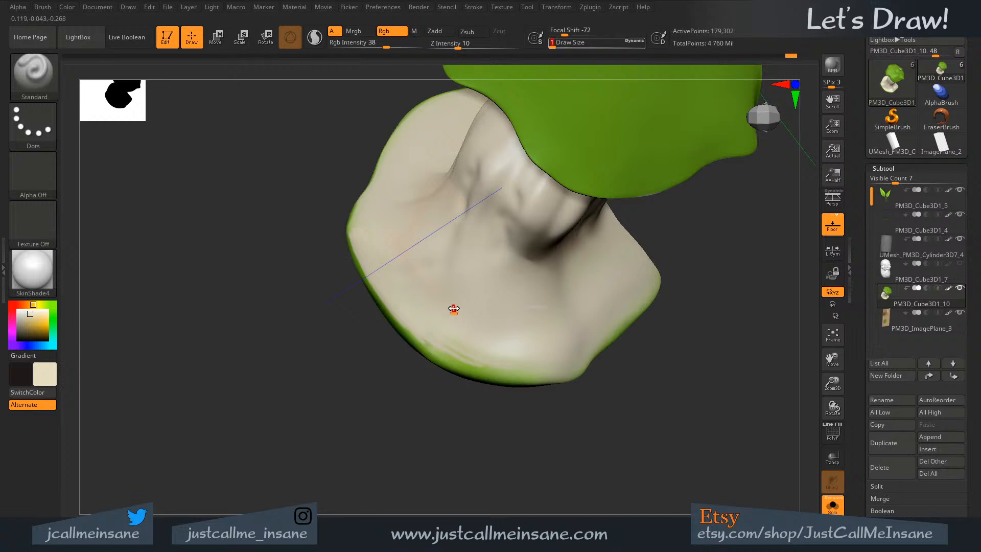
pyautogui.click(461, 315)
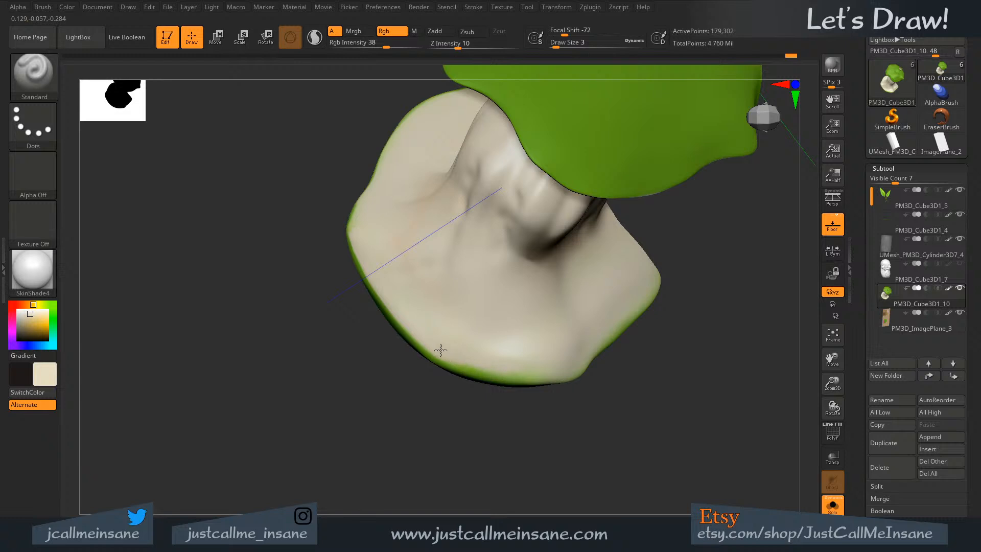
# - Tidy the cream flesh edge along the side and back of the tufted end cap
pyautogui.moveTo(501, 347)
pyautogui.mouseDown(button='right')
pyautogui.moveTo(464, 254)
pyautogui.moveTo(431, 213)
pyautogui.mouseUp(button='right')
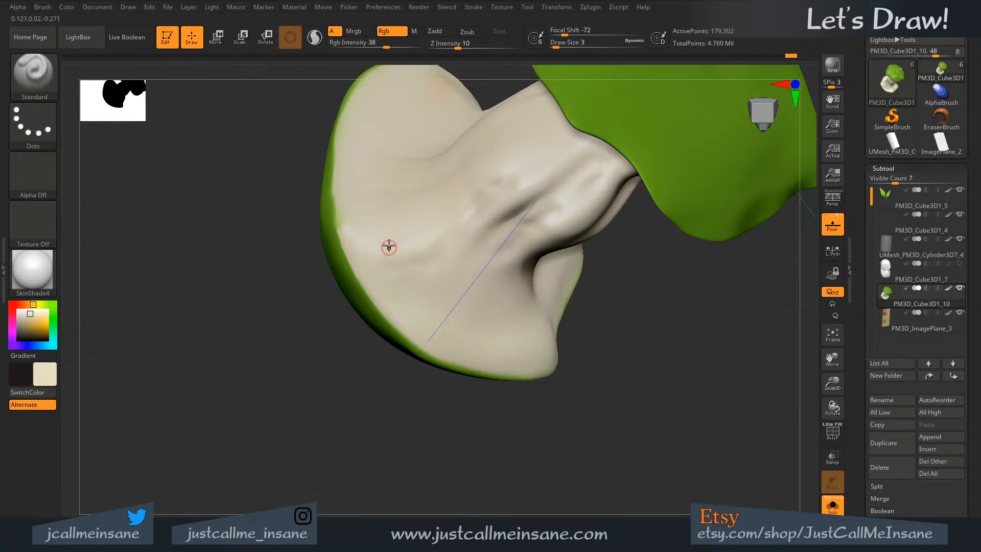
pyautogui.moveTo(390, 245)
pyautogui.mouseDown(button='right')
pyautogui.moveTo(400, 250)
pyautogui.moveTo(353, 200)
pyautogui.mouseUp(button='right')
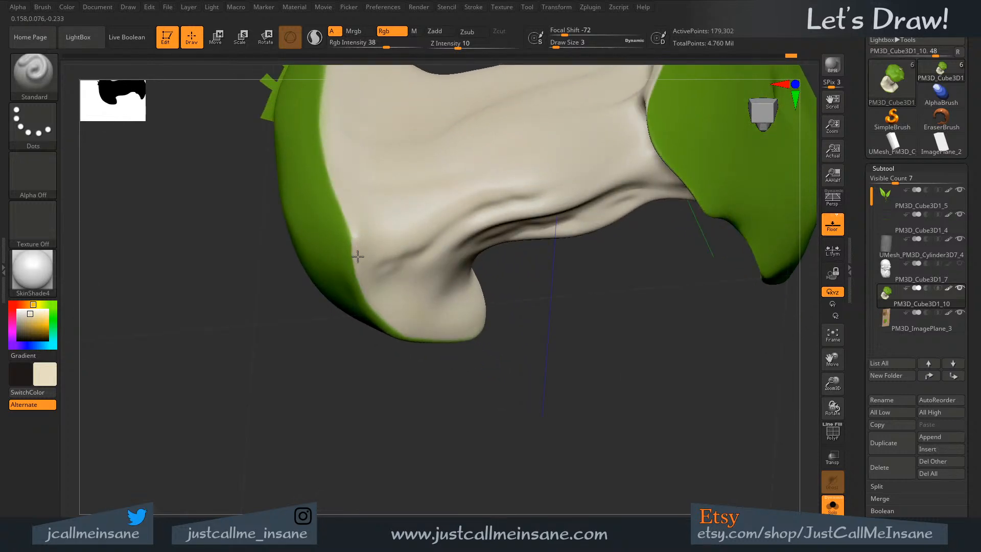
pyautogui.moveTo(342, 184); pyautogui.dragTo(391, 245, button='right')
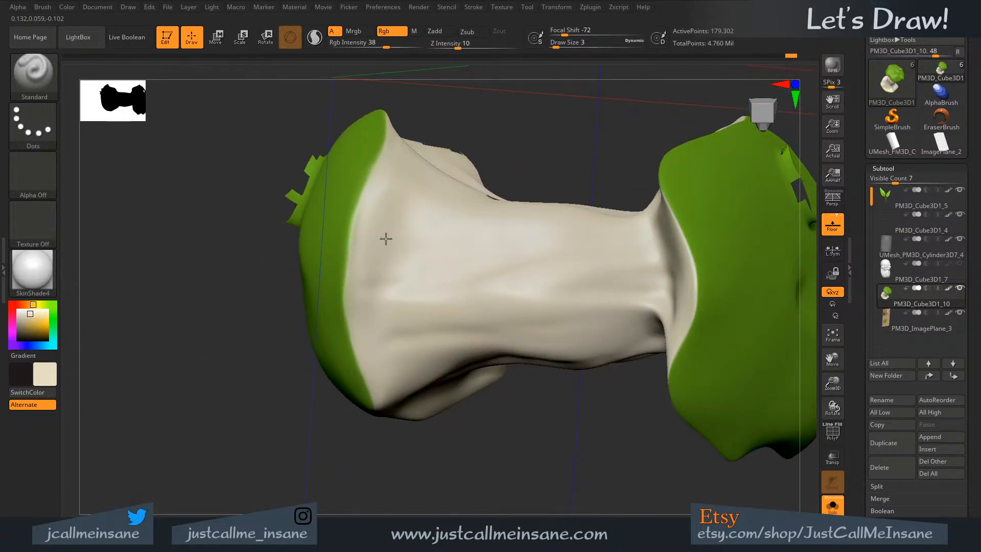
pyautogui.moveTo(393, 246); pyautogui.dragTo(422, 230, button='right')
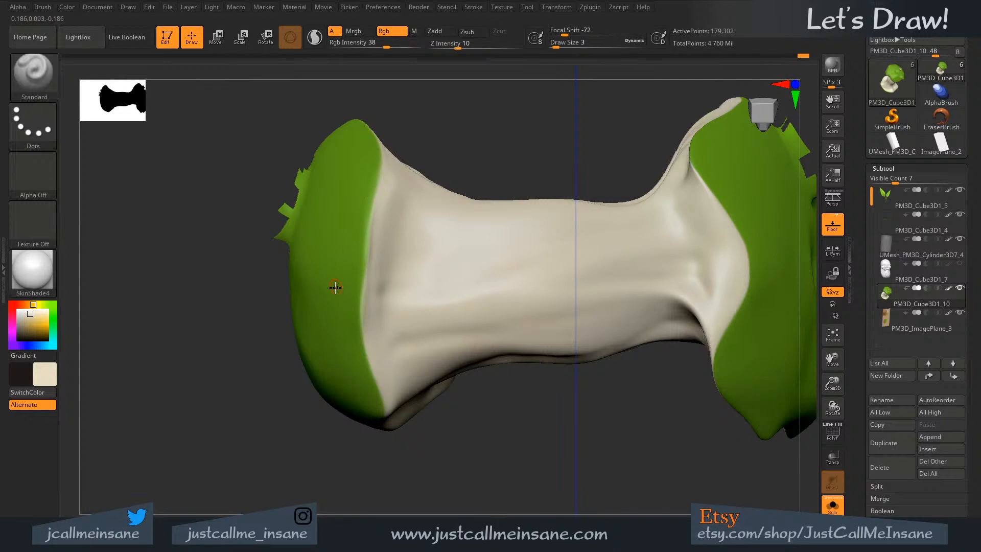
# - Sample the green and sharpen the skin edge around the back of the tufted end cap with draw size 2
pyautogui.press('c')
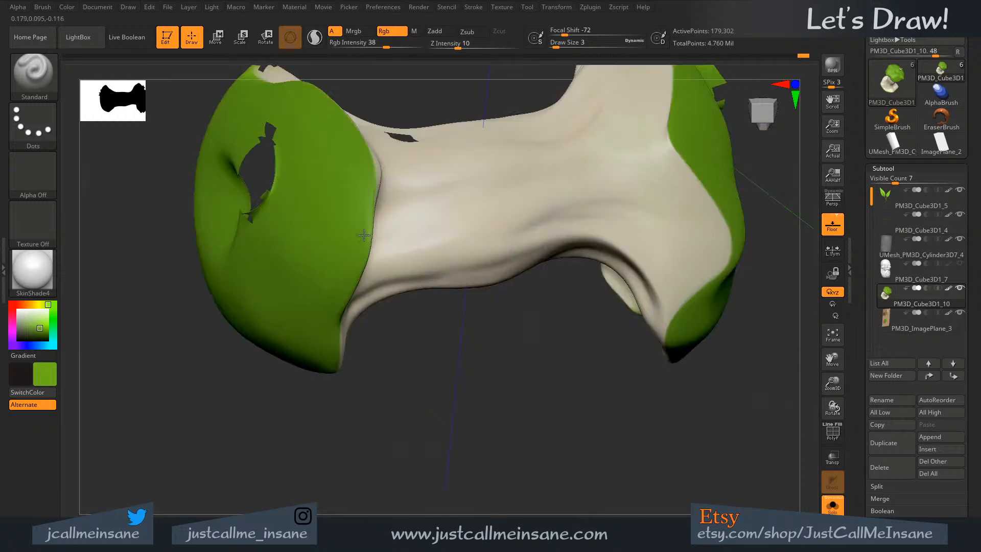
pyautogui.moveTo(364, 235); pyautogui.dragTo(379, 271, button='right')
pyautogui.press('[')
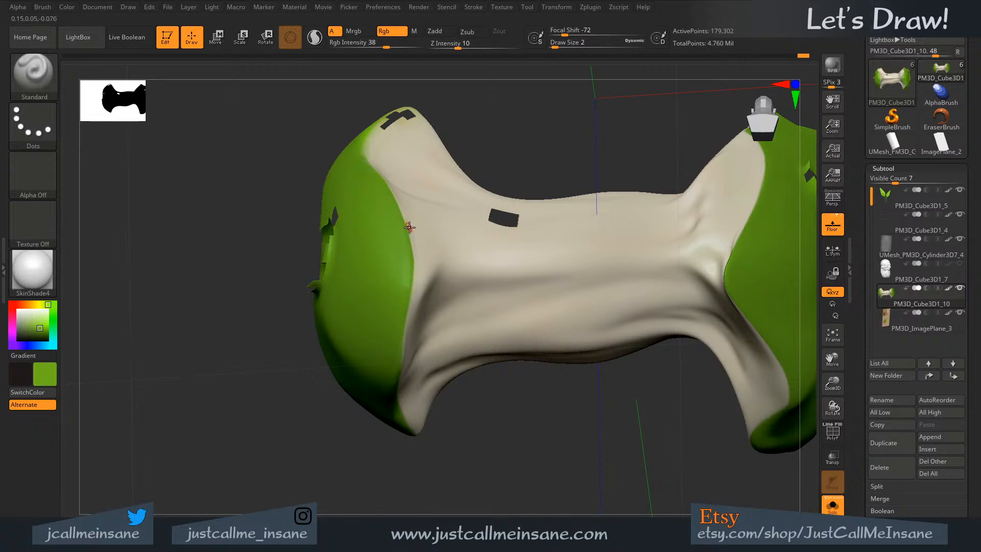
pyautogui.moveTo(407, 225)
pyautogui.mouseDown(button='right')
pyautogui.moveTo(401, 178)
pyautogui.moveTo(414, 228)
pyautogui.moveTo(446, 267)
pyautogui.mouseUp(button='right')
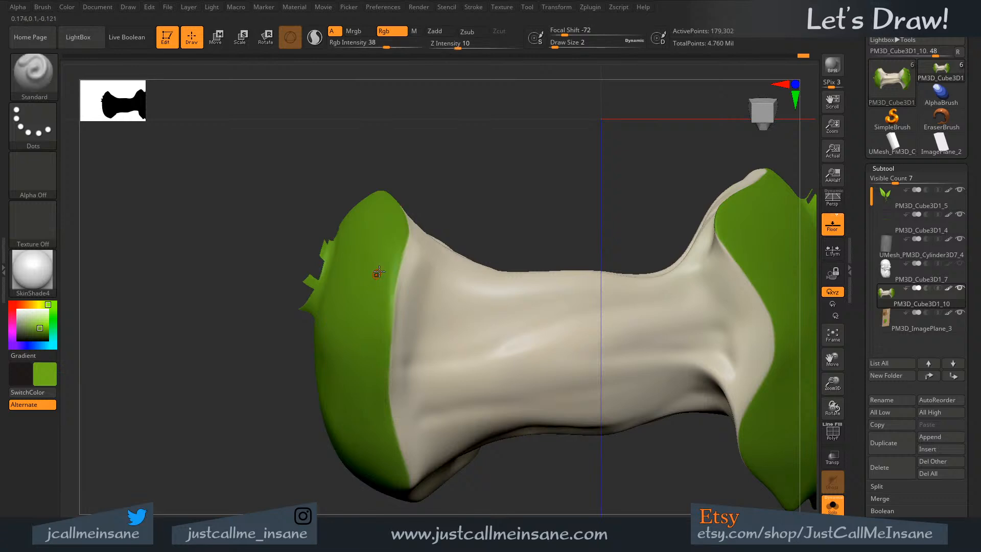
pyautogui.moveTo(395, 292); pyautogui.dragTo(392, 366)
pyautogui.moveTo(391, 312); pyautogui.dragTo(388, 417)
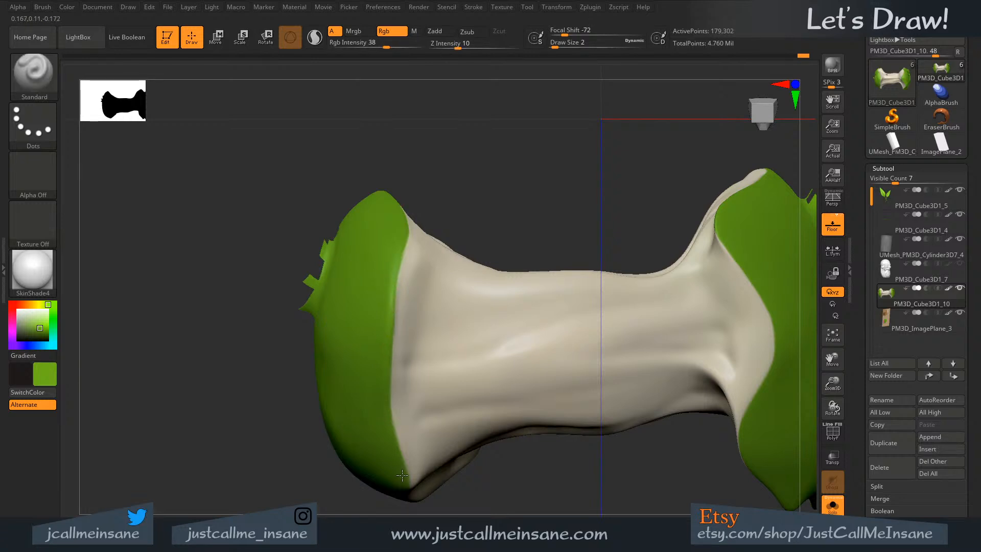
pyautogui.keyDown('ctrl'); pyautogui.moveTo(488, 372); pyautogui.dragTo(532, 357, button='right'); pyautogui.keyUp('ctrl')
# - Turn off Solo mode and unhide the rest of the character to check the apple core in the full scene
pyautogui.click(831, 505)
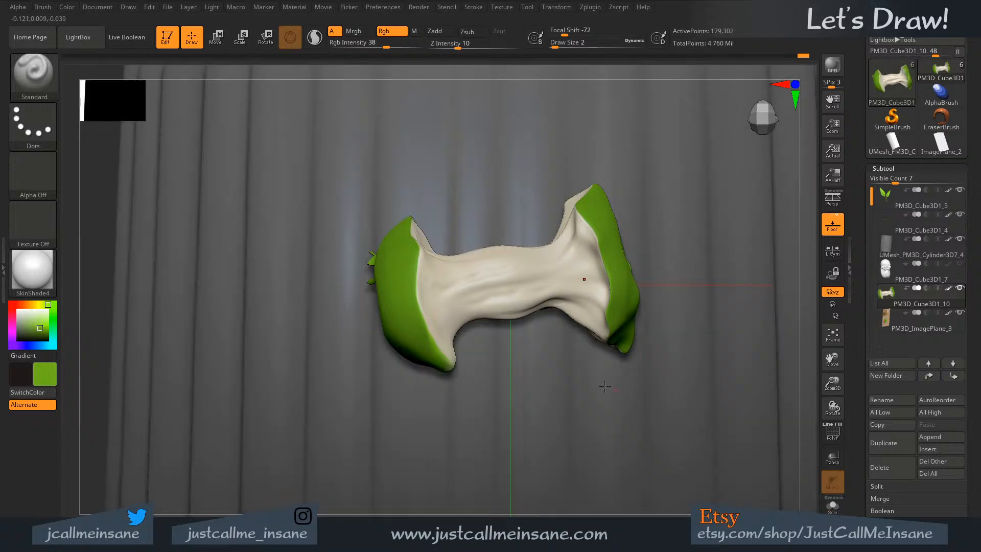
pyautogui.moveTo(605, 386); pyautogui.dragTo(538, 248, button='right')
pyautogui.keyDown('ctrl'); pyautogui.keyDown('shift'); pyautogui.click(768, 392); pyautogui.keyUp('shift'); pyautogui.keyUp('ctrl')
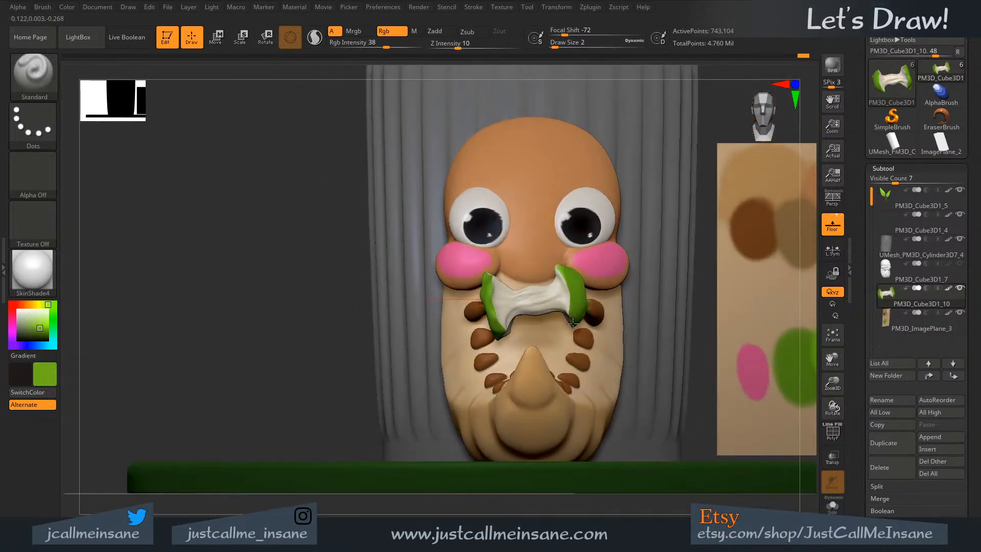
pyautogui.keyDown('ctrl'); pyautogui.moveTo(572, 322); pyautogui.dragTo(573, 349, button='right'); pyautogui.keyUp('ctrl')
pyautogui.moveTo(594, 278); pyautogui.dragTo(663, 230, button='right')
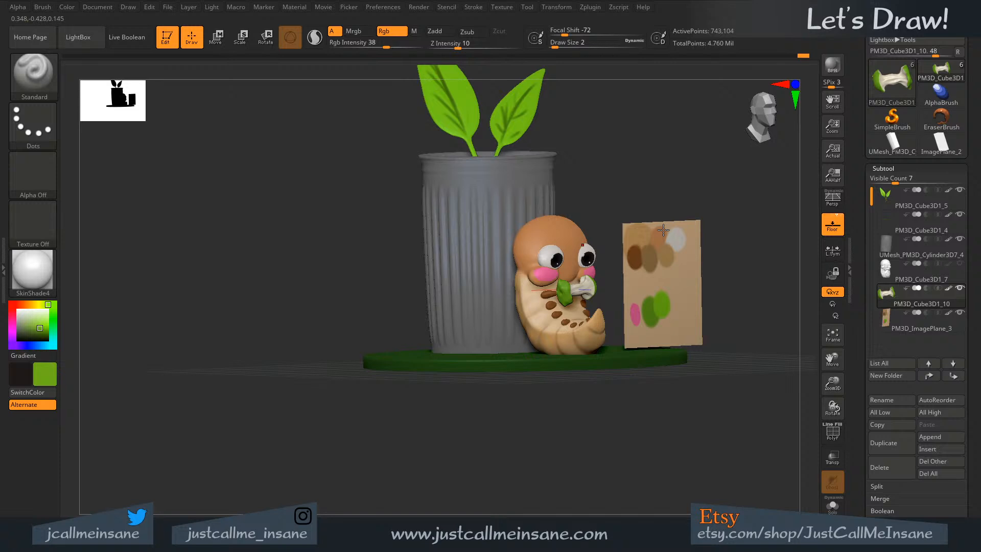
pyautogui.moveTo(663, 231); pyautogui.dragTo(582, 303, button='right')
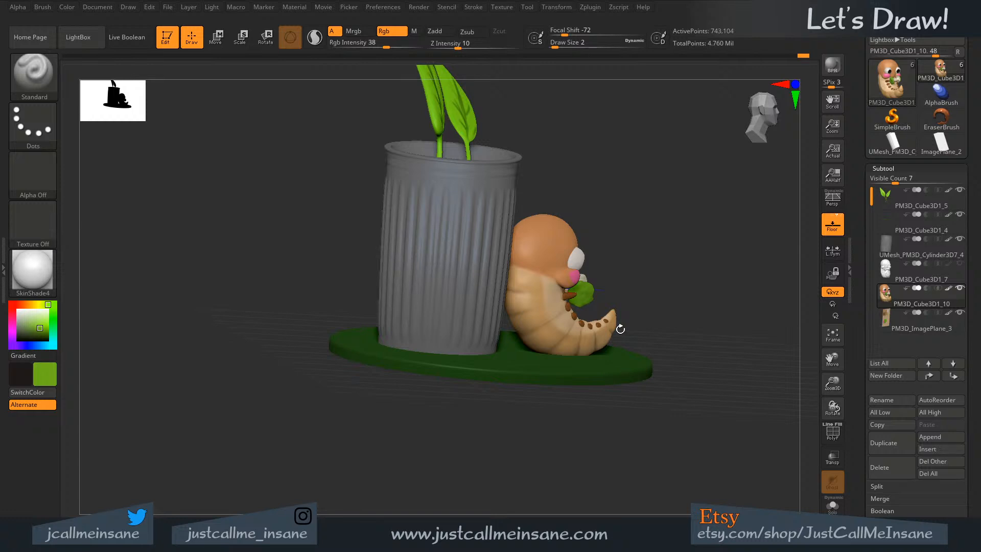
pyautogui.keyDown('shift'); pyautogui.moveTo(621, 329); pyautogui.dragTo(664, 204); pyautogui.keyUp('shift')
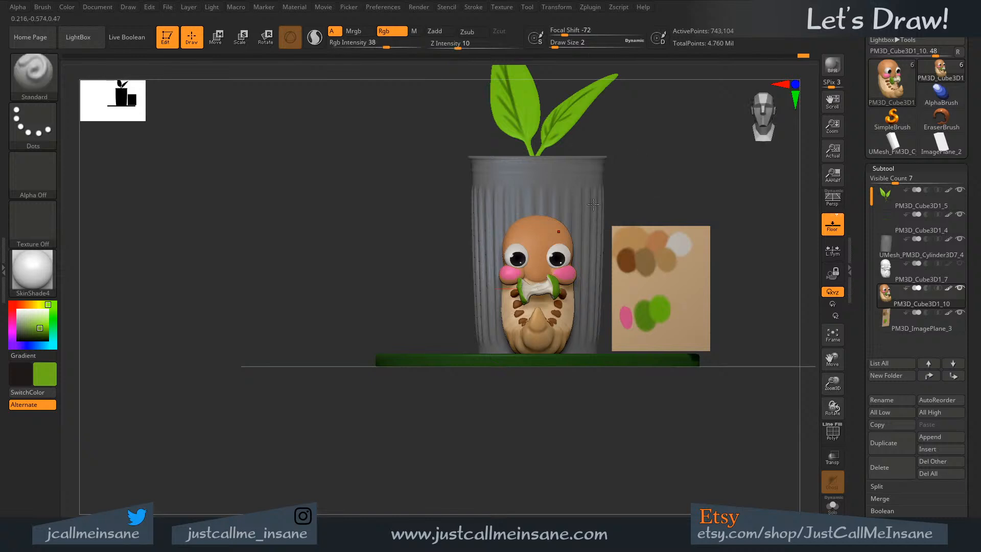
# - Isolate the apple core and paint more green inside the tufted end cap's front border with draw size 8
pyautogui.keyDown('alt'); pyautogui.moveTo(512, 235); pyautogui.dragTo(586, 292, button='right'); pyautogui.keyUp('alt')
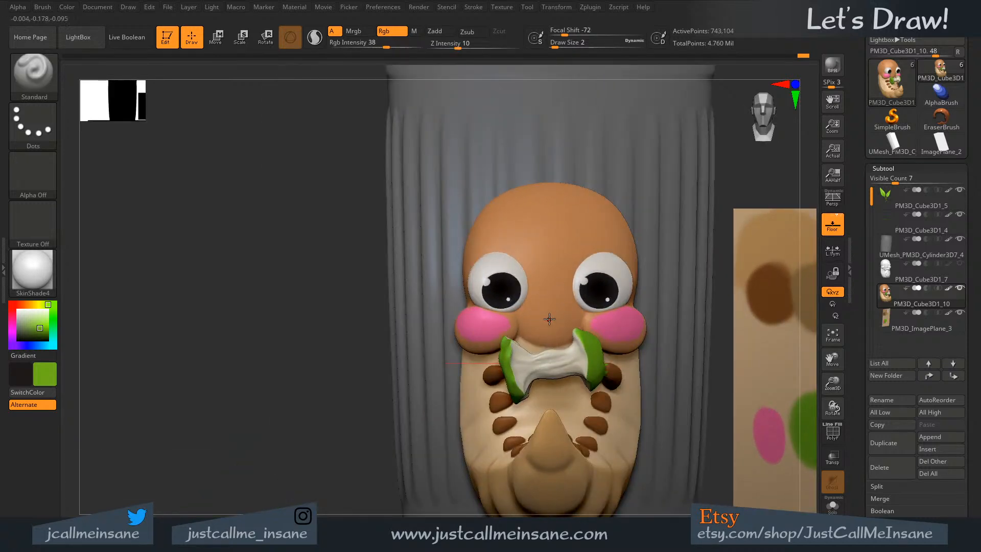
pyautogui.moveTo(553, 324); pyautogui.dragTo(435, 470, button='right')
pyautogui.keyDown('ctrl'); pyautogui.keyDown('shift'); pyautogui.click(486, 346); pyautogui.keyUp('shift'); pyautogui.keyUp('ctrl')
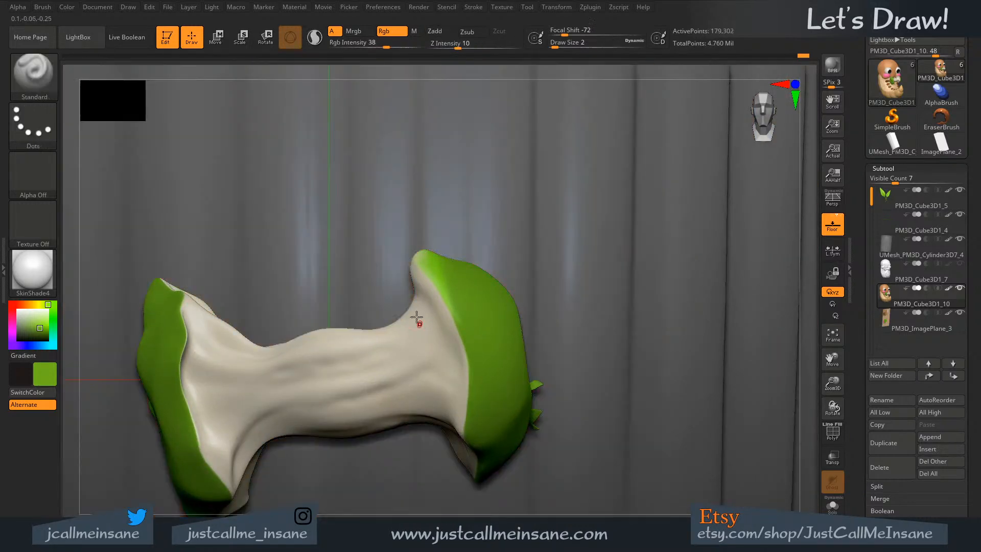
pyautogui.press('s')
pyautogui.moveTo(443, 276); pyautogui.dragTo(468, 302)
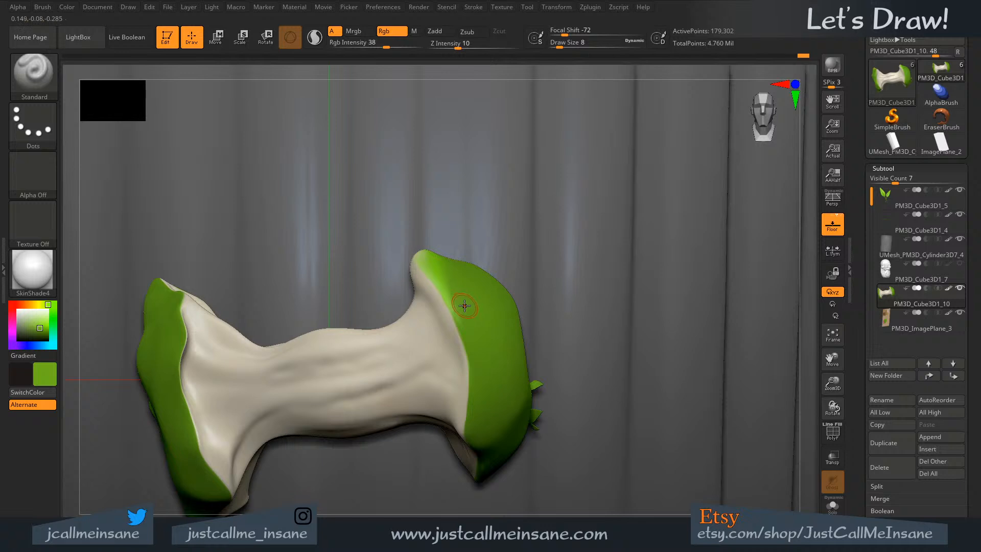
pyautogui.moveTo(461, 311)
pyautogui.mouseDown(button='right')
pyautogui.moveTo(477, 327)
pyautogui.moveTo(448, 280)
pyautogui.mouseUp(button='right')
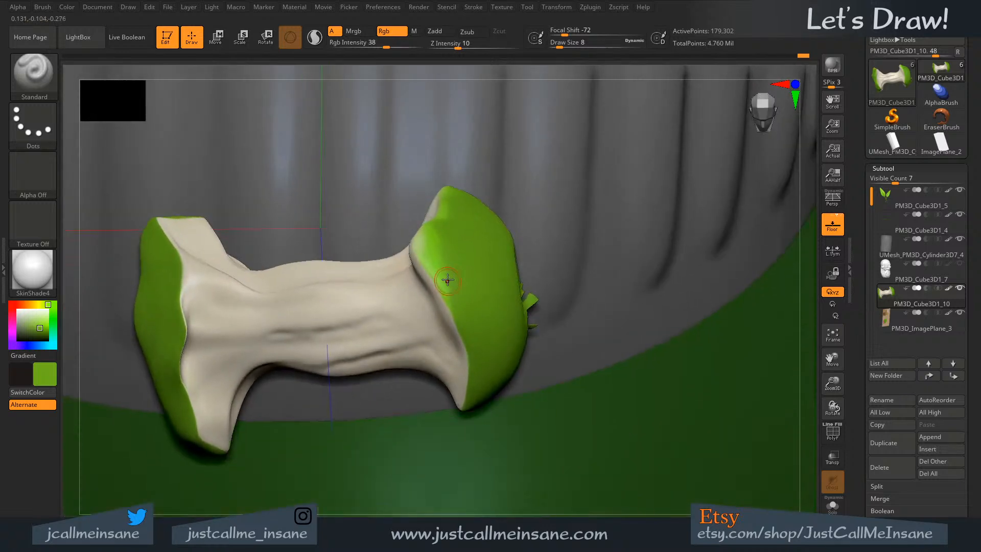
# - Set the draw size to 4 and extend the green skin over the pale patch at the cap's upper corner
pyautogui.press('s')
pyautogui.moveTo(449, 261)
pyautogui.mouseDown()
pyautogui.moveTo(435, 259)
pyautogui.moveTo(450, 297)
pyautogui.mouseUp()
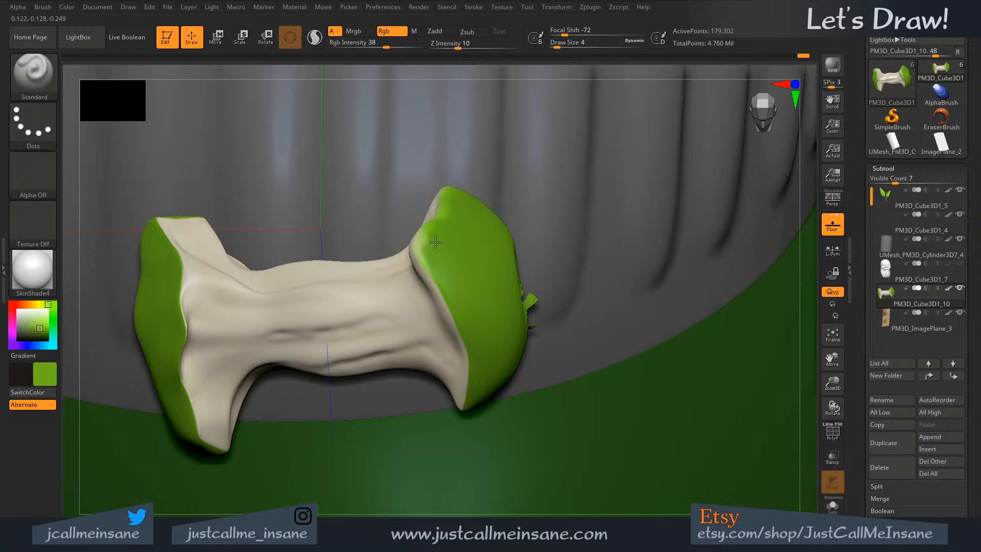
pyautogui.moveTo(431, 250)
pyautogui.mouseDown()
pyautogui.moveTo(423, 238)
pyautogui.moveTo(427, 256)
pyautogui.mouseUp()
pyautogui.moveTo(426, 228); pyautogui.dragTo(444, 287, button='right')
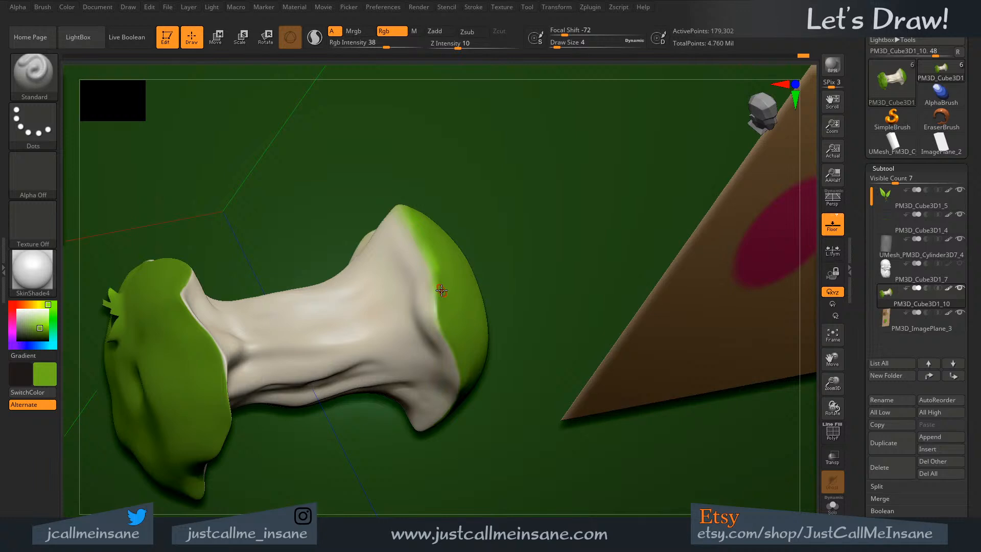
# - Refine the flesh and skin border on the cap's upper side, sampling the cream and then the green
pyautogui.moveTo(486, 254); pyautogui.dragTo(400, 171, button='right')
pyautogui.moveTo(441, 223); pyautogui.dragTo(433, 271, button='right')
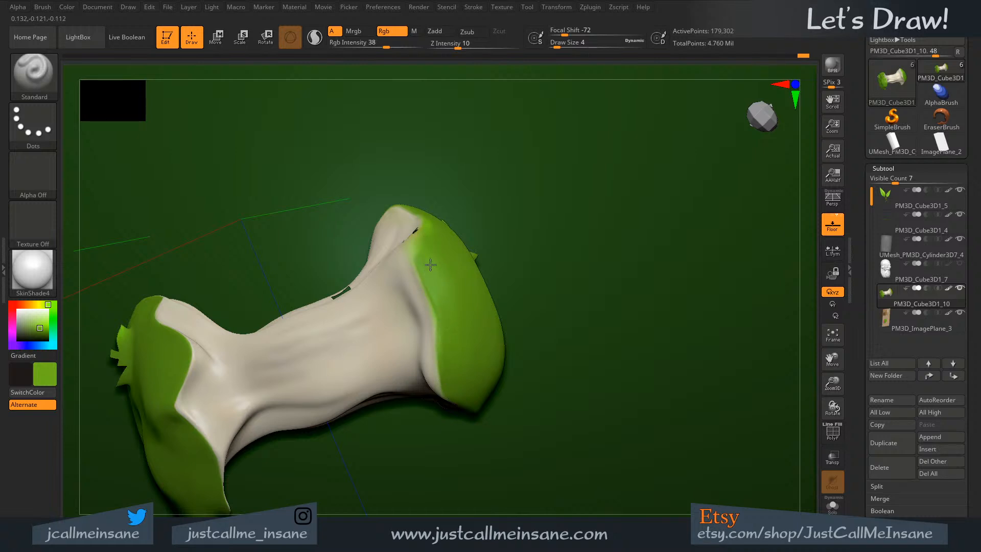
pyautogui.moveTo(421, 277); pyautogui.dragTo(478, 302, button='right')
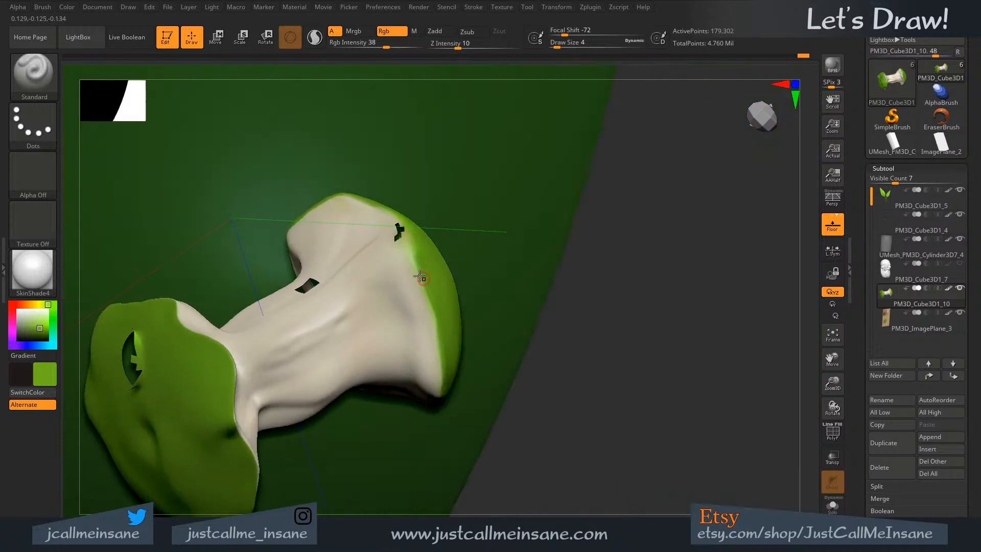
pyautogui.press('c')
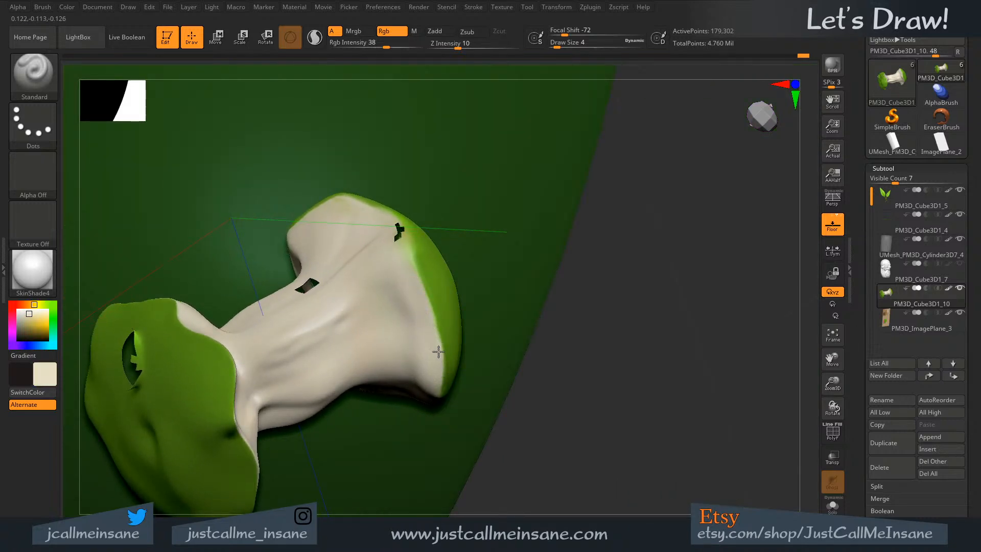
pyautogui.press('c')
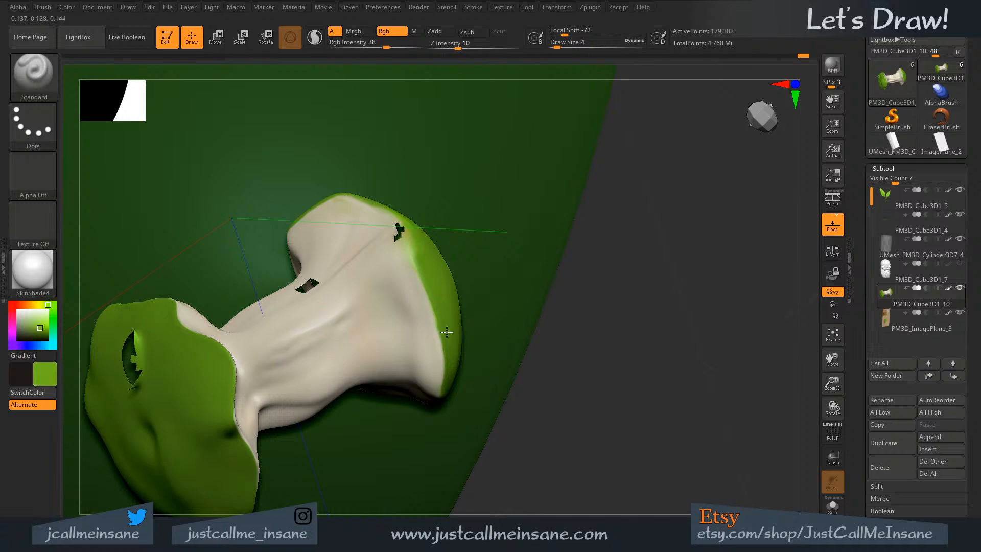
# - Isolate the apple core, sample the cream flesh colour, and refine the flesh border along the end cap with draw size 2
pyautogui.moveTo(428, 294); pyautogui.dragTo(475, 337, button='right')
pyautogui.click(832, 506)
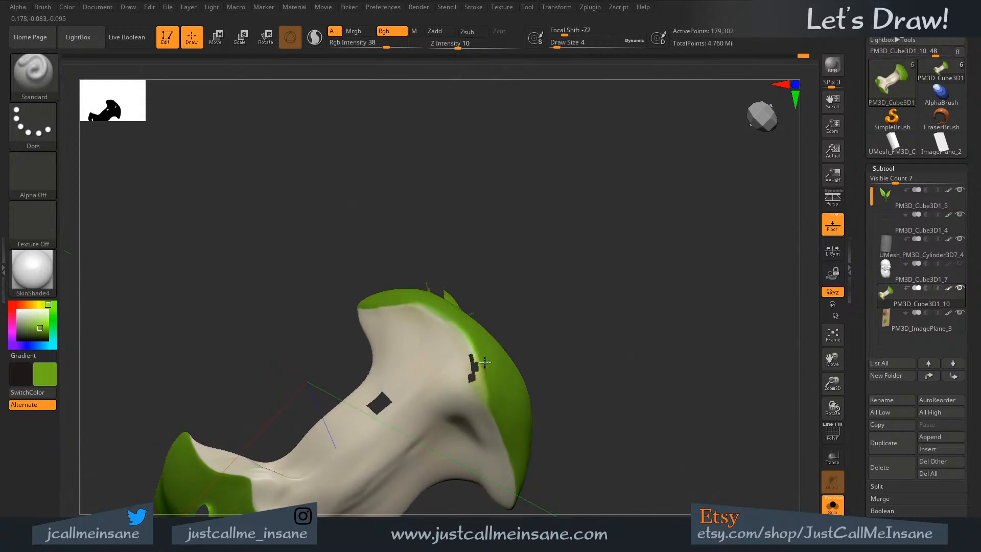
pyautogui.press('c')
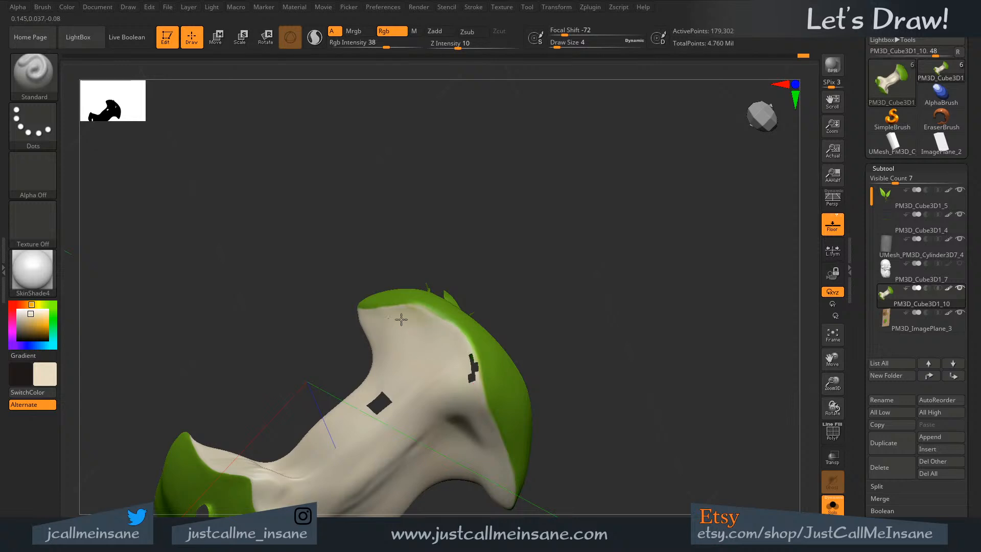
pyautogui.moveTo(423, 283); pyautogui.dragTo(420, 312, button='right')
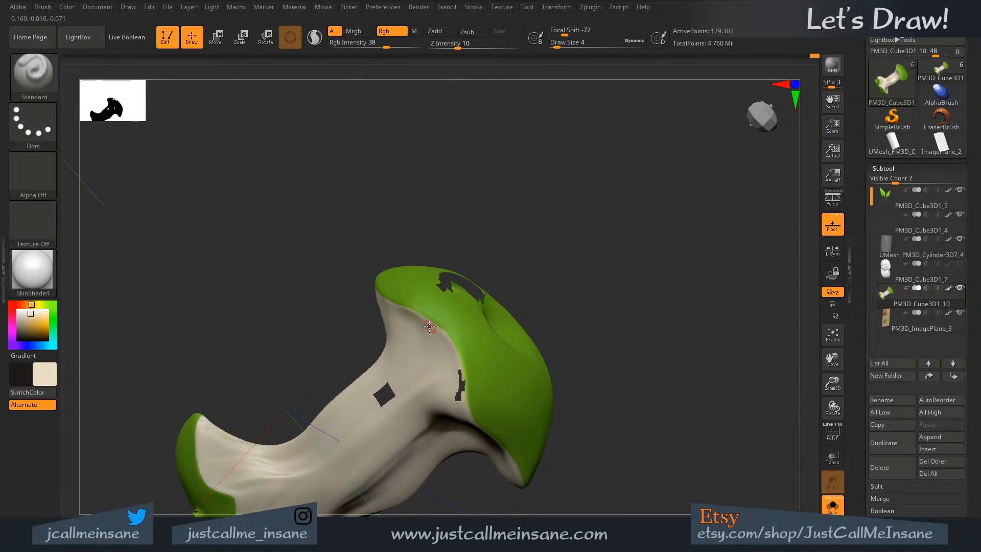
pyautogui.press('s')
pyautogui.moveTo(429, 326); pyautogui.dragTo(423, 325)
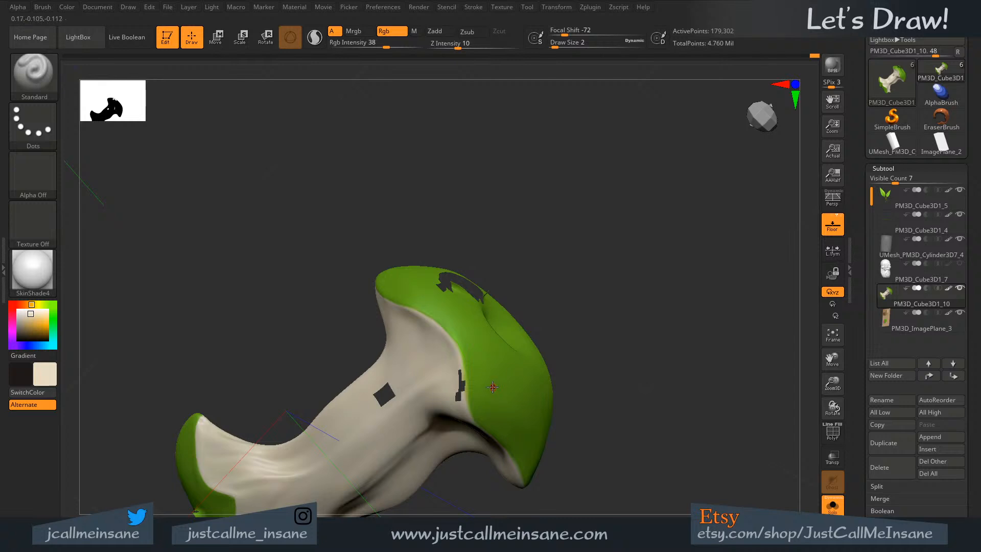
# - Unhide the rest of the character and check the apple core against the face
pyautogui.moveTo(498, 384)
pyautogui.mouseDown(button='right')
pyautogui.moveTo(480, 398)
pyautogui.moveTo(529, 427)
pyautogui.moveTo(510, 392)
pyautogui.moveTo(585, 388)
pyautogui.moveTo(696, 350)
pyautogui.moveTo(605, 326)
pyautogui.moveTo(628, 388)
pyautogui.mouseUp(button='right')
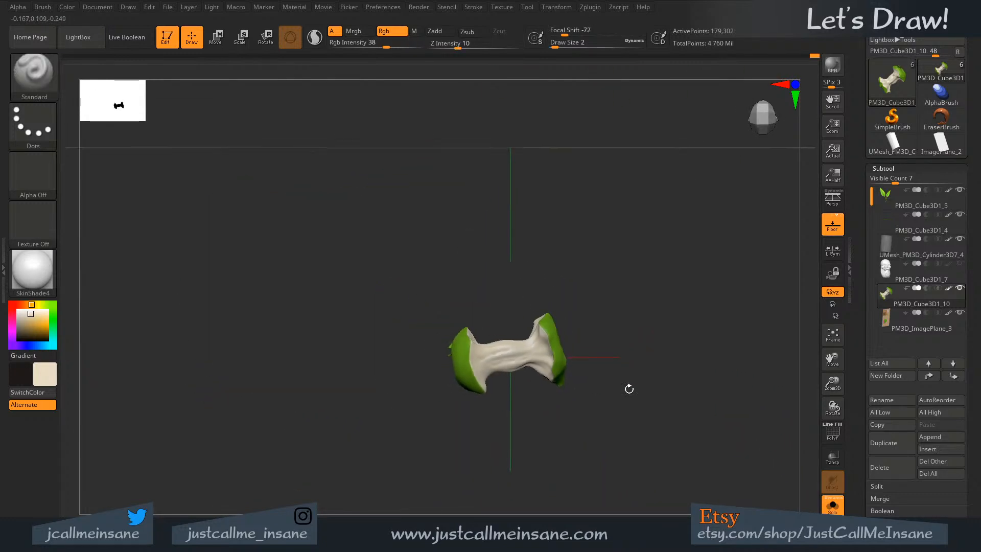
pyautogui.keyDown('ctrl'); pyautogui.keyDown('shift'); pyautogui.click(726, 464); pyautogui.keyUp('shift'); pyautogui.keyUp('ctrl')
pyautogui.moveTo(764, 467); pyautogui.dragTo(640, 374, button='right')
pyautogui.keyDown('alt'); pyautogui.moveTo(655, 418); pyautogui.dragTo(557, 329, button='right'); pyautogui.keyUp('alt')
pyautogui.keyDown('ctrl'); pyautogui.moveTo(584, 296); pyautogui.dragTo(571, 321, button='right'); pyautogui.keyUp('ctrl')
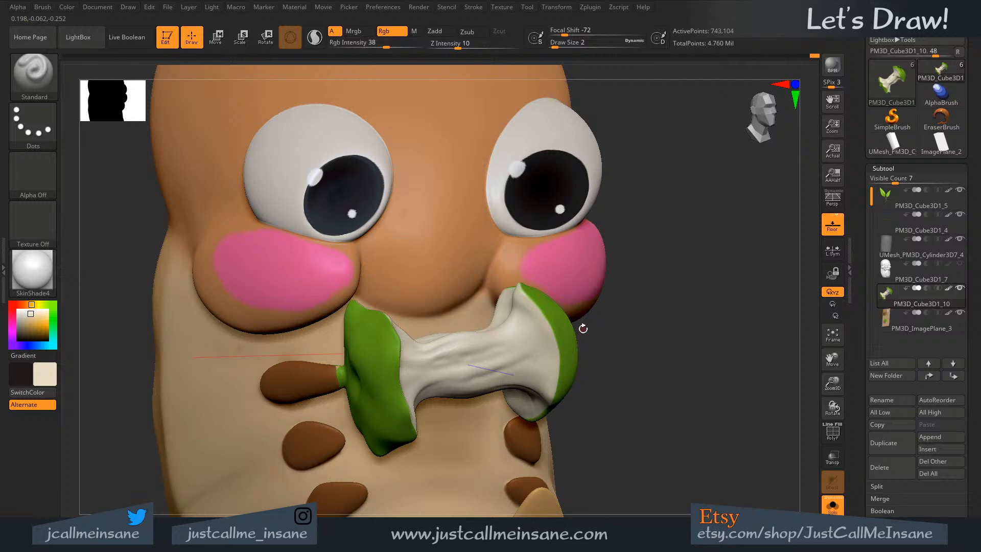
# - Sample the green and clean up the skin border beside the fold on the apple core's right end cap with draw size 2
pyautogui.keyDown('shift'); pyautogui.moveTo(579, 327); pyautogui.dragTo(540, 326, button='right'); pyautogui.keyUp('shift')
pyautogui.moveTo(453, 291); pyautogui.dragTo(407, 180, button='right')
pyautogui.moveTo(447, 239)
pyautogui.keyDown('ctrl'); pyautogui.mouseDown(button='right')
pyautogui.moveTo(481, 287)
pyautogui.moveTo(449, 249)
pyautogui.mouseUp(button='right'); pyautogui.keyUp('ctrl')
pyautogui.press('s')
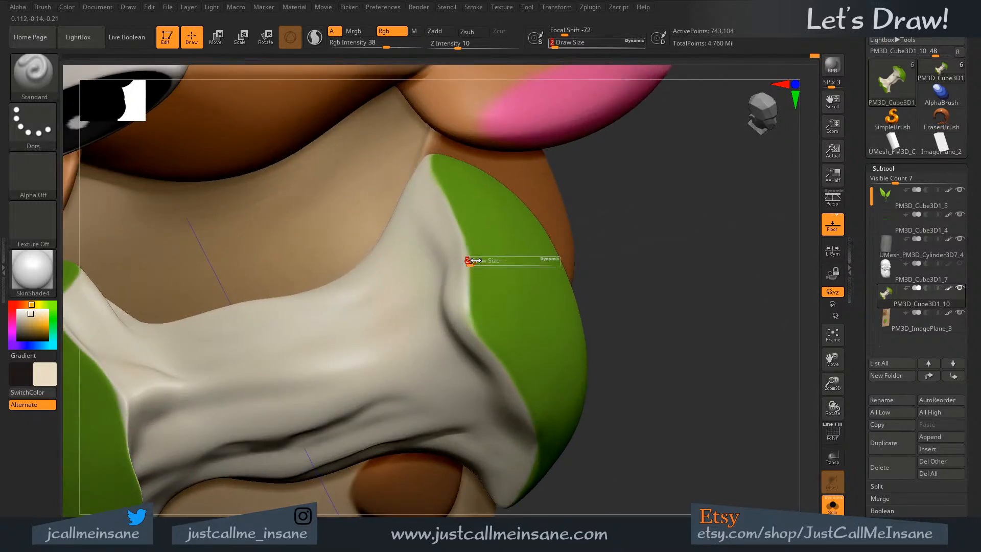
pyautogui.press('c')
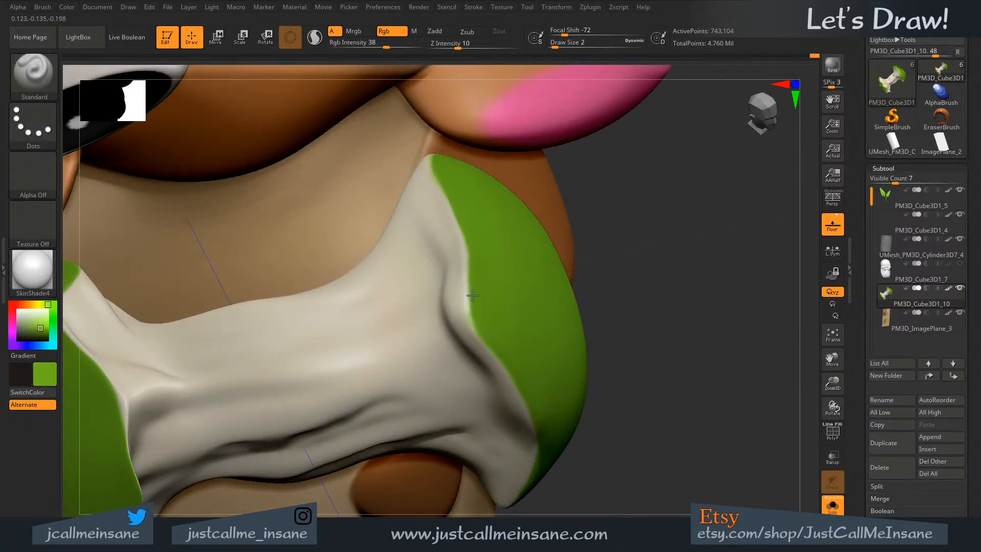
pyautogui.moveTo(471, 300); pyautogui.dragTo(490, 333)
pyautogui.moveTo(508, 342); pyautogui.dragTo(494, 281, button='right')
pyautogui.keyDown('alt'); pyautogui.moveTo(515, 350); pyautogui.dragTo(528, 276, button='right'); pyautogui.keyUp('alt')
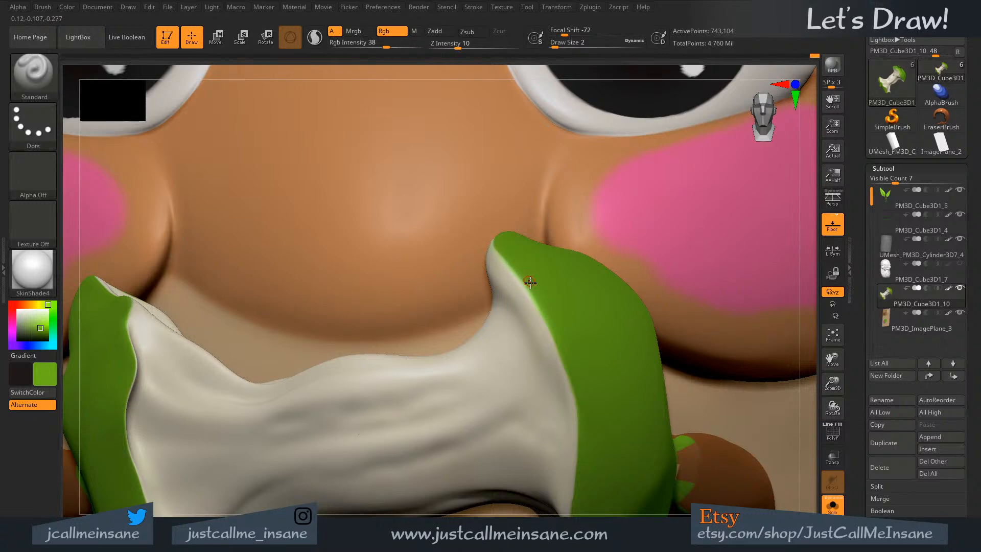
pyautogui.keyDown('ctrl'); pyautogui.moveTo(531, 288); pyautogui.dragTo(527, 253, button='right'); pyautogui.keyUp('ctrl')
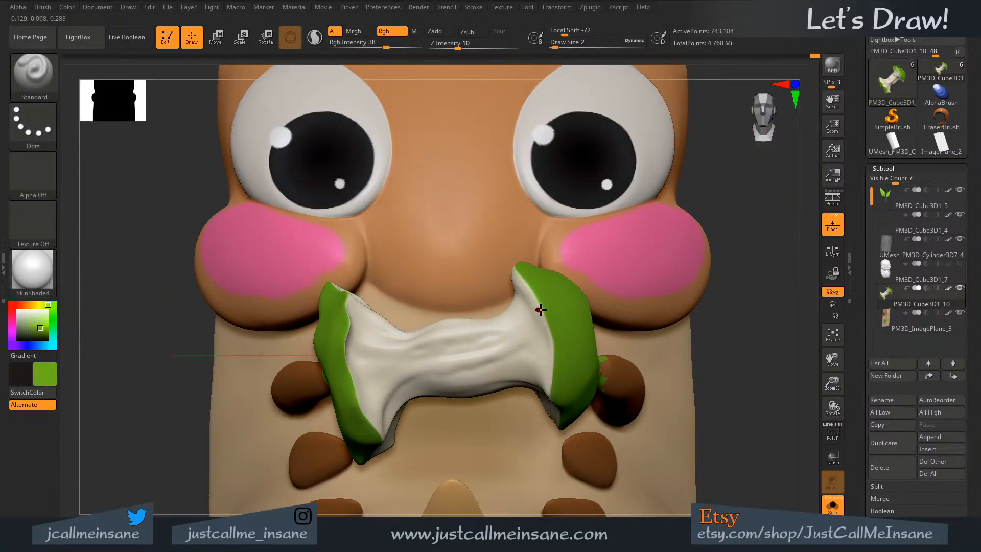
# - Switch to the Move brush and reshape the right end cap's upper corner with draw sizes 7 and 17
pyautogui.moveTo(541, 310)
pyautogui.mouseDown(button='right')
pyautogui.moveTo(561, 312)
pyautogui.moveTo(526, 283)
pyautogui.moveTo(547, 350)
pyautogui.mouseUp(button='right')
pyautogui.hotkey('alt', 'shift')
pyautogui.press('b')
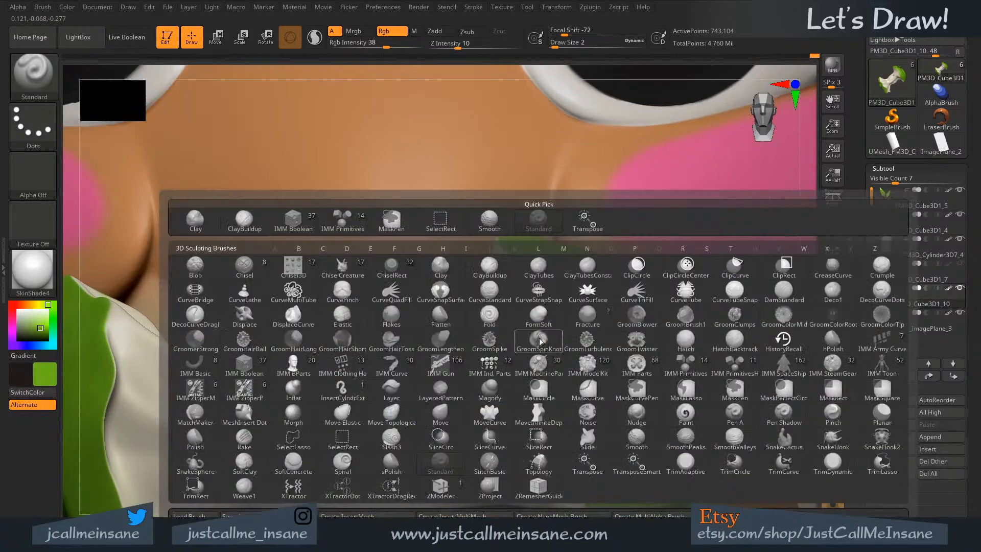
pyautogui.press('m')
pyautogui.press('v')
pyautogui.press('s')
pyautogui.moveTo(499, 288); pyautogui.dragTo(504, 289)
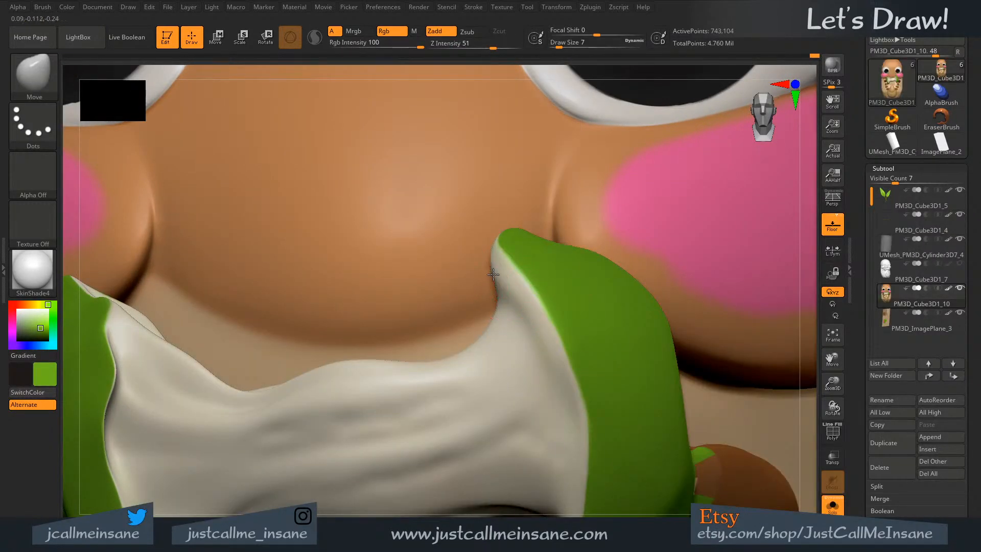
pyautogui.moveTo(499, 277); pyautogui.dragTo(495, 281, button='right')
pyautogui.press('s')
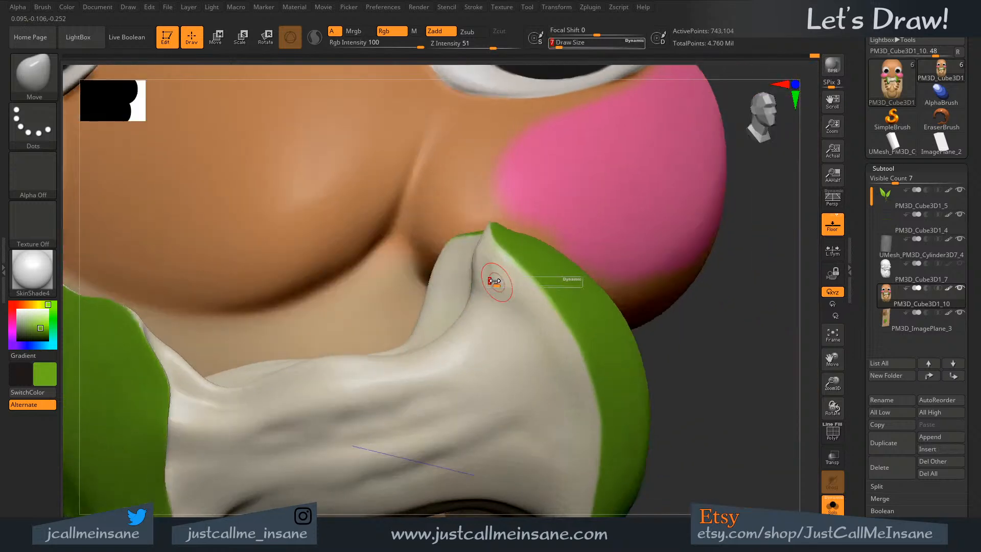
pyautogui.press('s')
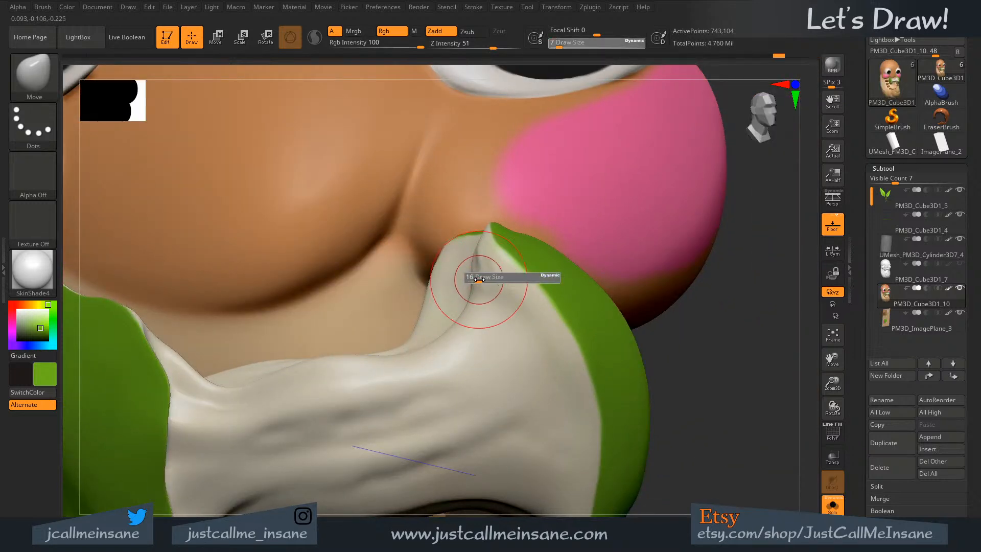
pyautogui.moveTo(477, 289)
pyautogui.mouseDown()
pyautogui.moveTo(476, 277)
pyautogui.moveTo(483, 279)
pyautogui.mouseUp()
# - Set the Smooth brush to Zadd without Rgb, try smoothing the crease below the cap's upper corner, and undo the stroke
pyautogui.keyDown('shift'); pyautogui.click(391, 32); pyautogui.keyUp('shift')
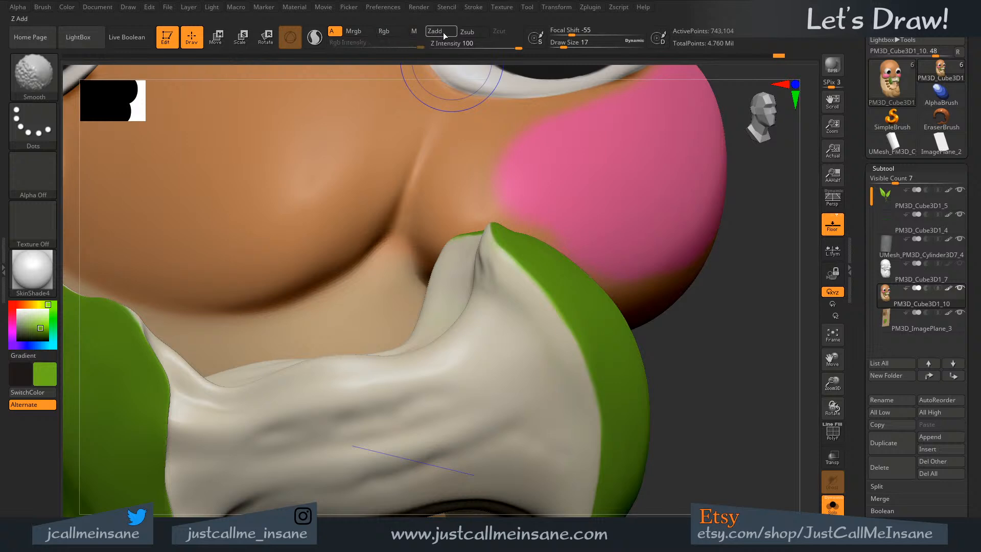
pyautogui.click(445, 32)
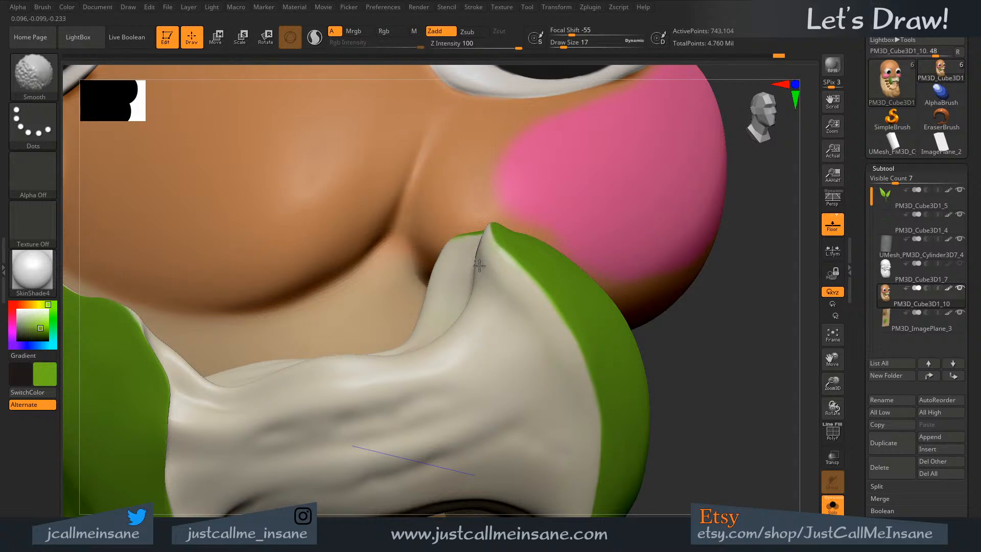
pyautogui.moveTo(479, 266)
pyautogui.keyDown('shift'); pyautogui.mouseDown()
pyautogui.moveTo(481, 282)
pyautogui.moveTo(482, 269)
pyautogui.moveTo(487, 277)
pyautogui.mouseUp(); pyautogui.keyUp('shift')
pyautogui.hotkey('ctrl', 'z')
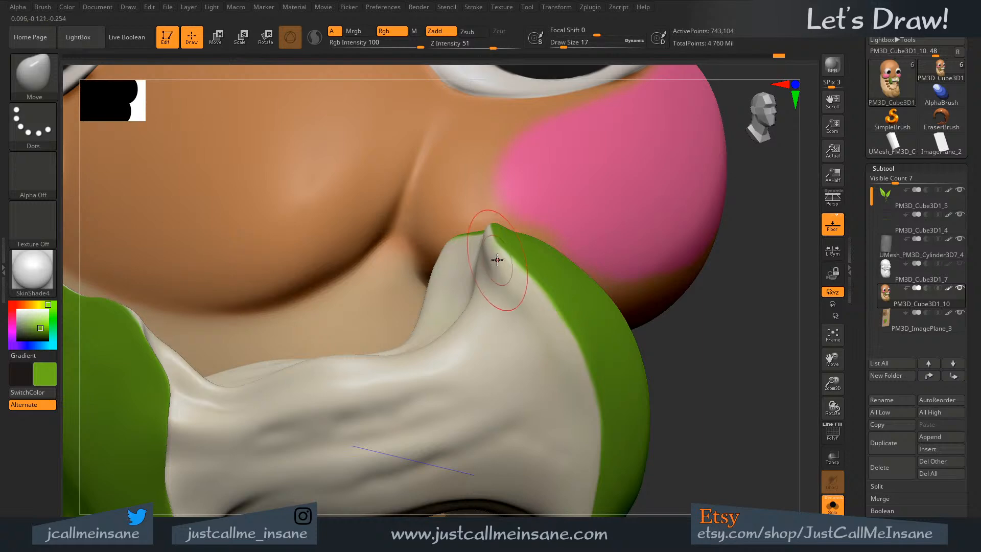
# - Select the hPolish brush, flatten the crease below the right cap's upper corner at draw size 17, and smooth the flesh beside it
pyautogui.press('b')
pyautogui.press('h')
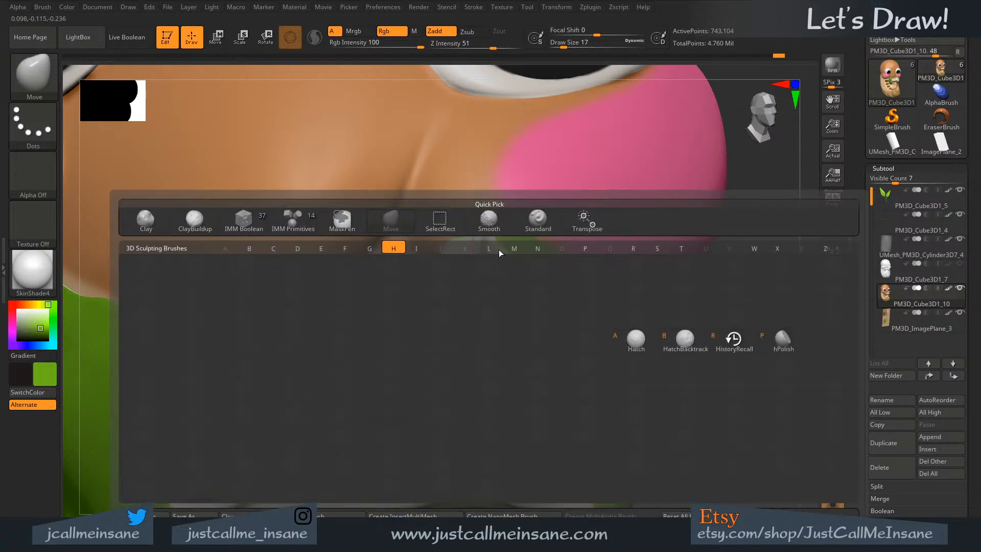
pyautogui.press('Escape')
pyautogui.press('b')
pyautogui.press('h')
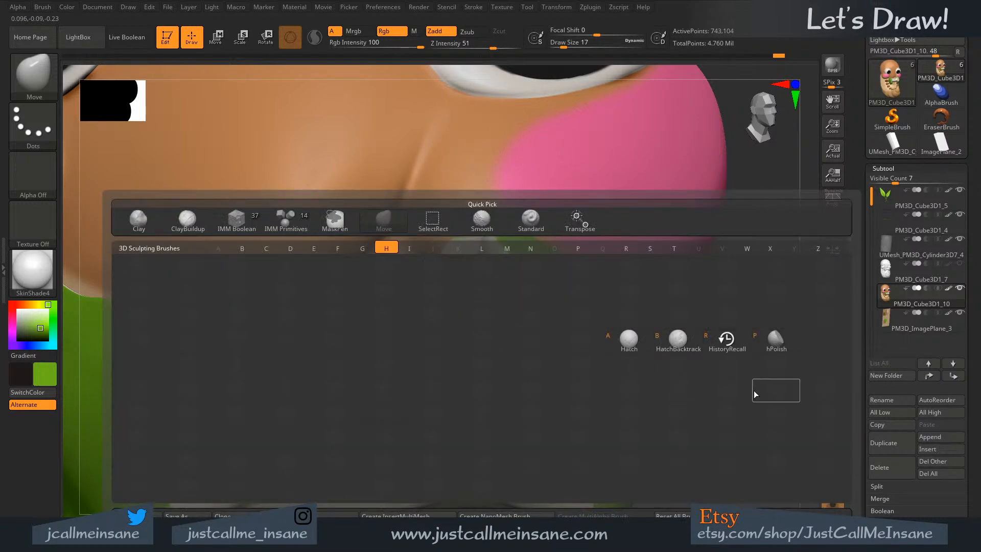
pyautogui.click(775, 340)
pyautogui.moveTo(488, 280); pyautogui.dragTo(482, 276)
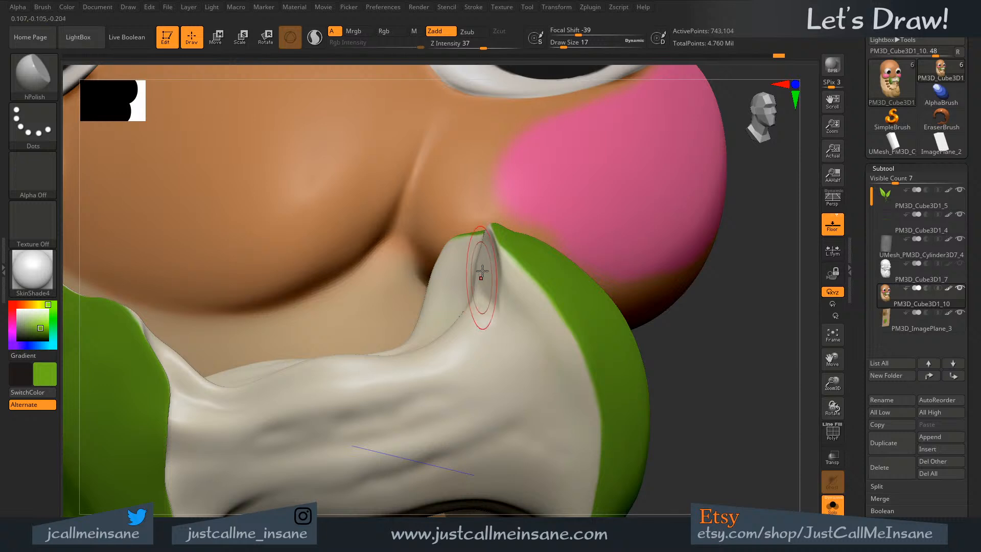
pyautogui.moveTo(481, 276); pyautogui.dragTo(529, 281, button='right')
pyautogui.moveTo(462, 266)
pyautogui.keyDown('shift'); pyautogui.mouseDown()
pyautogui.moveTo(455, 294)
pyautogui.moveTo(431, 249)
pyautogui.mouseUp(); pyautogui.keyUp('shift')
pyautogui.moveTo(477, 285)
pyautogui.mouseDown(button='right')
pyautogui.moveTo(458, 287)
pyautogui.moveTo(468, 267)
pyautogui.moveTo(508, 286)
pyautogui.mouseUp(button='right')
# - Polish the flesh between the crease and the green border below the upper corner with draw size 12
pyautogui.moveTo(571, 297)
pyautogui.mouseDown(button='right')
pyautogui.moveTo(515, 284)
pyautogui.moveTo(521, 306)
pyautogui.moveTo(565, 291)
pyautogui.mouseUp(button='right')
pyautogui.press('[')
pyautogui.moveTo(572, 292); pyautogui.dragTo(600, 323)
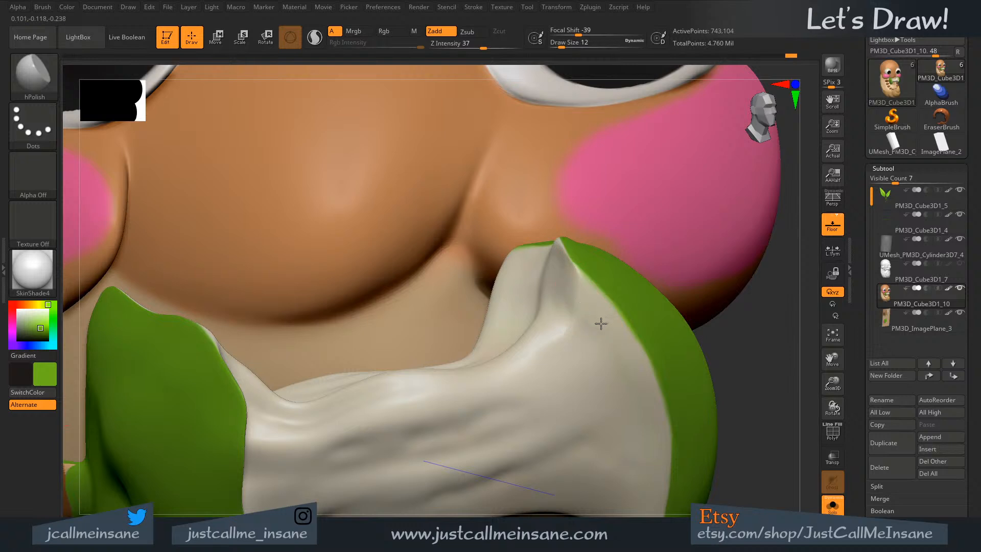
pyautogui.moveTo(594, 325); pyautogui.dragTo(572, 307)
pyautogui.moveTo(602, 345); pyautogui.dragTo(562, 271)
pyautogui.moveTo(606, 347)
pyautogui.mouseDown(button='right')
pyautogui.moveTo(572, 325)
pyautogui.moveTo(573, 306)
pyautogui.moveTo(564, 313)
pyautogui.mouseUp(button='right')
# - Undo the last polish stroke and rework the flesh at the cap's upper corner with draw size 5
pyautogui.press('ctrl')
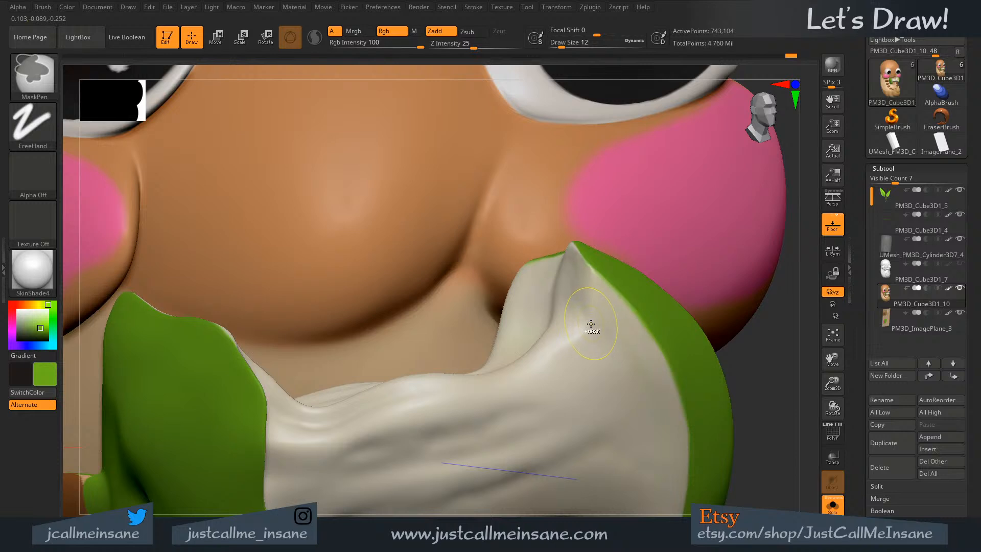
pyautogui.keyDown('ctrl'); pyautogui.moveTo(586, 324); pyautogui.dragTo(589, 320); pyautogui.keyUp('ctrl')
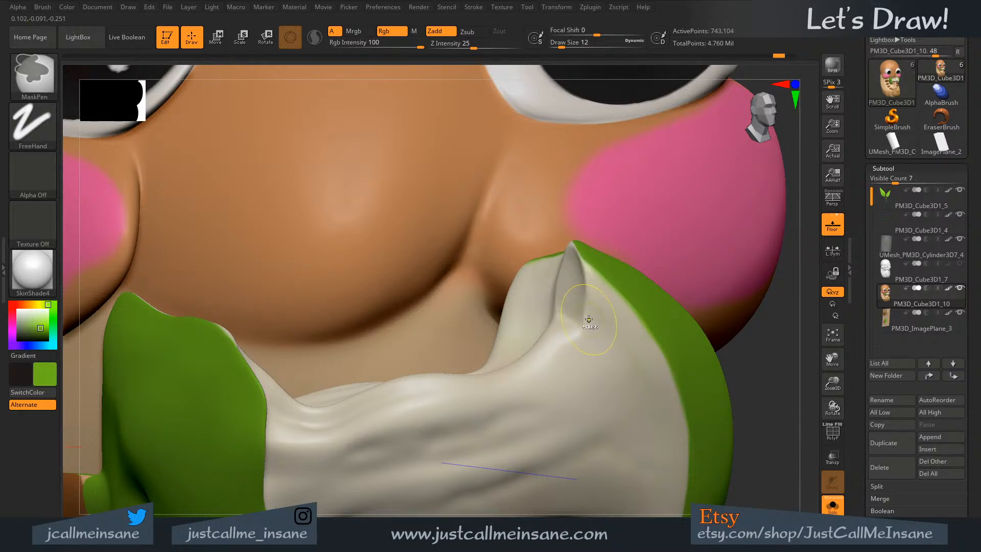
pyautogui.press('s')
pyautogui.moveTo(573, 268); pyautogui.dragTo(572, 259)
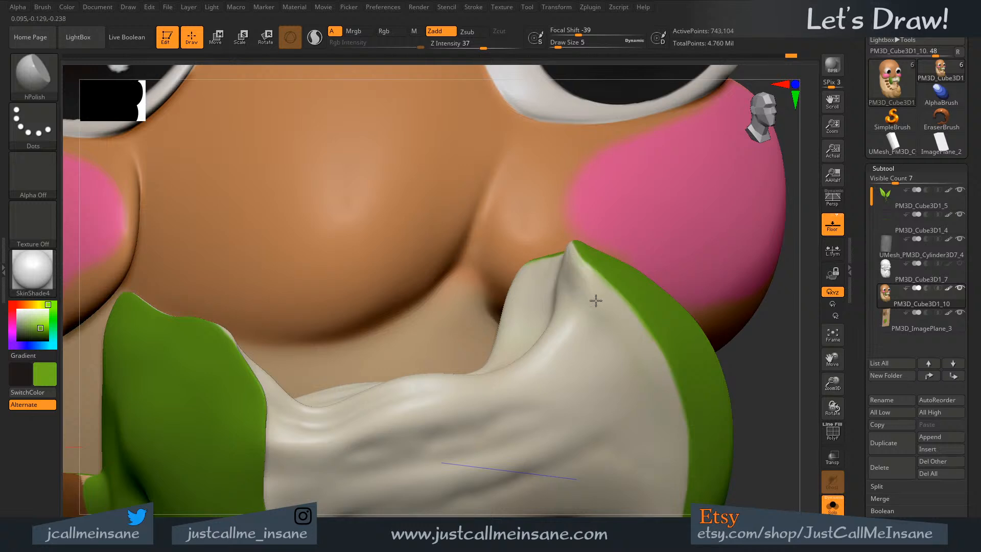
# - Smooth the polished flesh just below the right cap's upper corner
pyautogui.moveTo(587, 291); pyautogui.dragTo(594, 304, button='right')
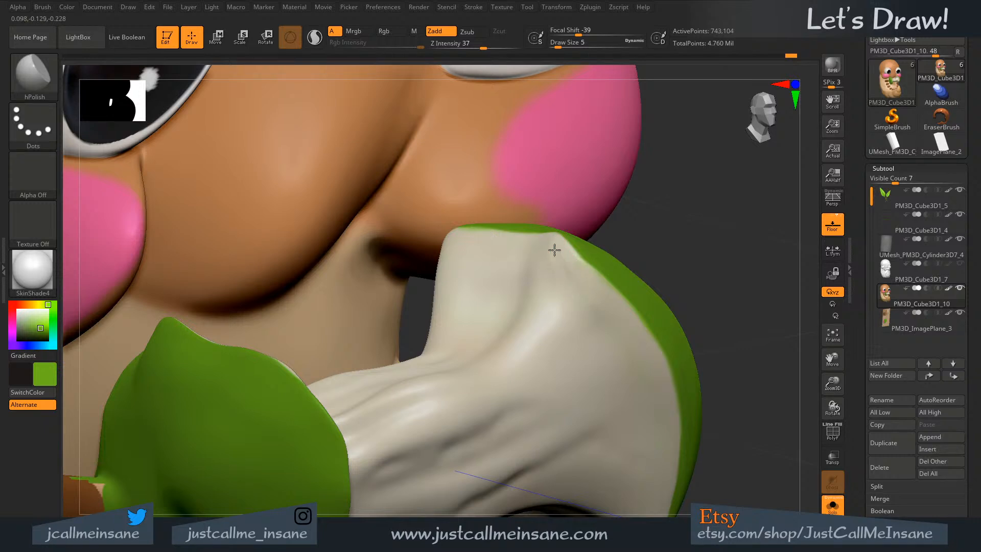
pyautogui.press('shift')
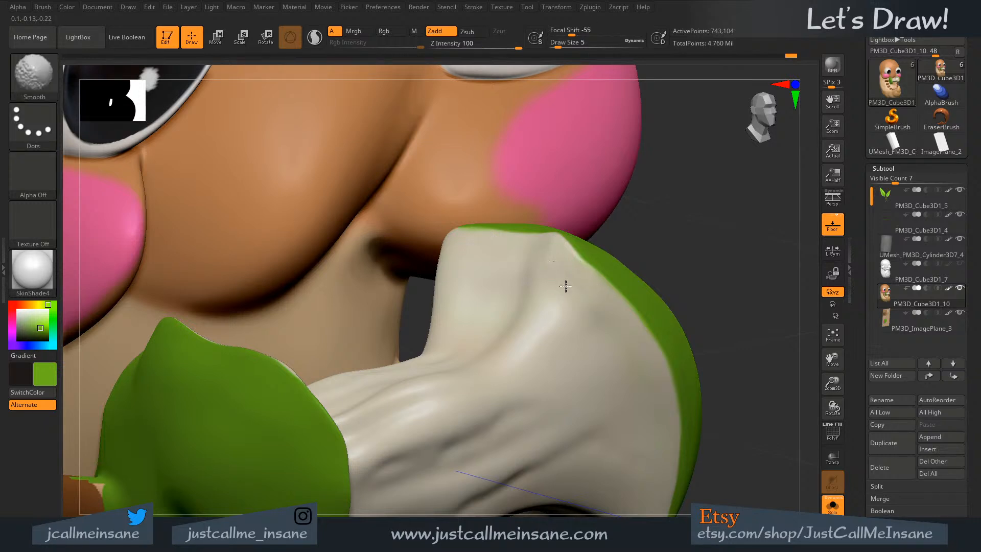
pyautogui.moveTo(578, 308)
pyautogui.mouseDown(button='right')
pyautogui.moveTo(569, 259)
pyautogui.moveTo(556, 269)
pyautogui.moveTo(628, 267)
pyautogui.moveTo(574, 269)
pyautogui.mouseUp(button='right')
pyautogui.press('shift')
# - Polish the flesh edge along the green border from the cap's upper corner downward and smooth the remaining bump
pyautogui.moveTo(693, 275)
pyautogui.mouseDown(button='right')
pyautogui.moveTo(584, 251)
pyautogui.moveTo(618, 247)
pyautogui.mouseUp(button='right')
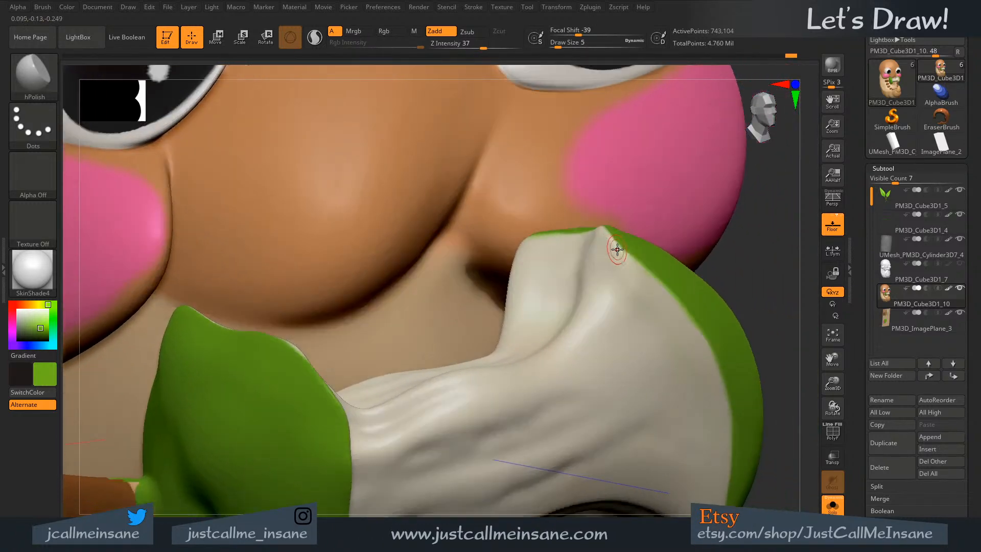
pyautogui.moveTo(603, 234); pyautogui.dragTo(654, 295)
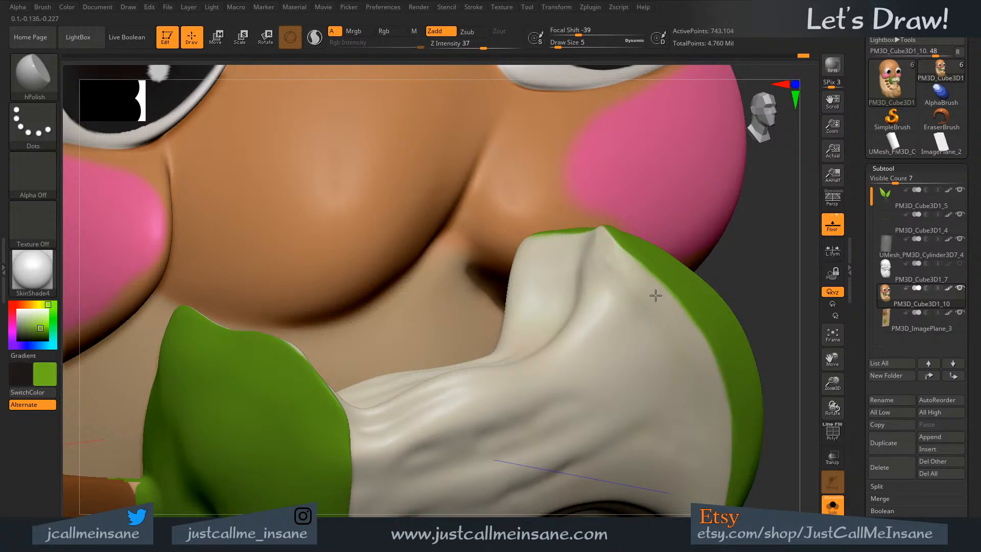
pyautogui.moveTo(619, 287)
pyautogui.mouseDown(button='right')
pyautogui.moveTo(607, 282)
pyautogui.moveTo(665, 286)
pyautogui.moveTo(621, 245)
pyautogui.mouseUp(button='right')
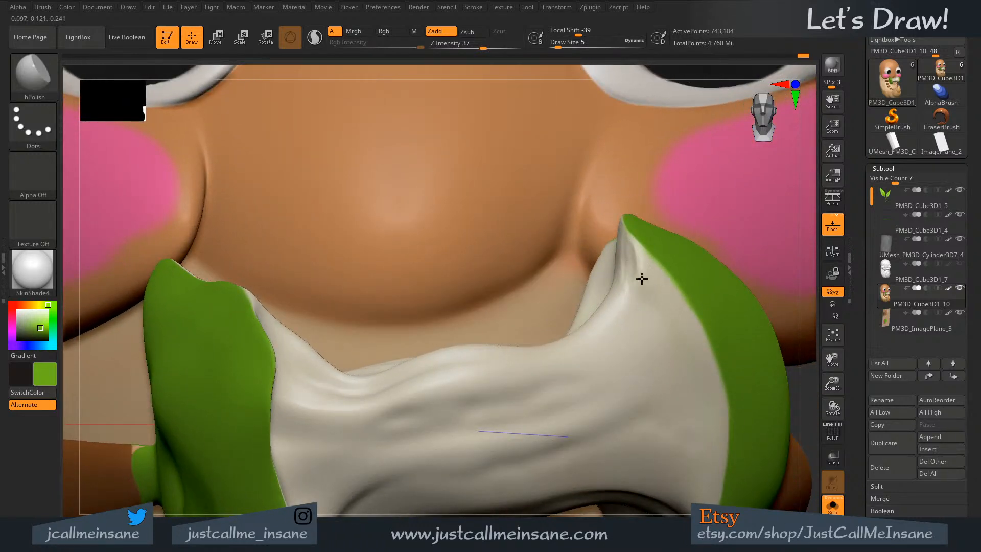
pyautogui.press('shift')
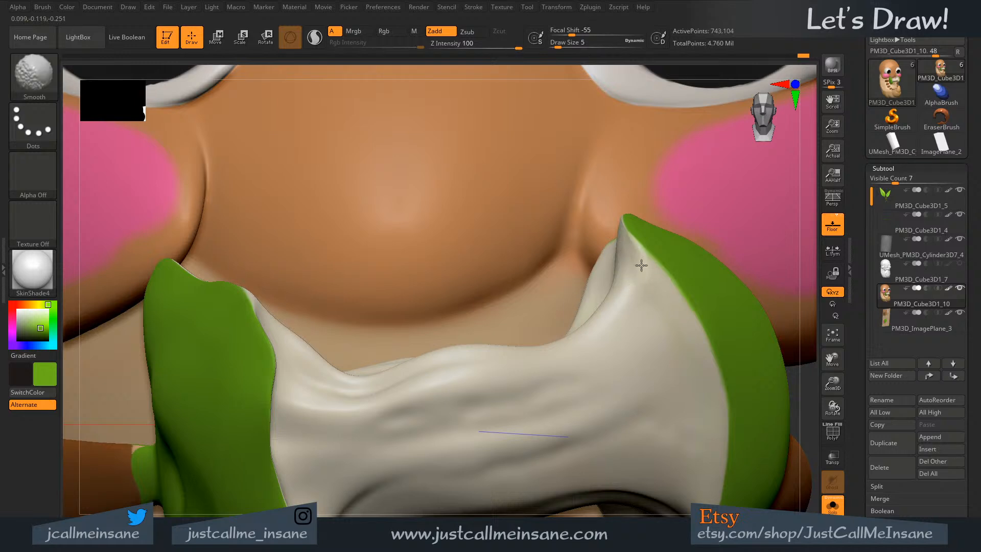
pyautogui.moveTo(635, 280)
pyautogui.mouseDown(button='right')
pyautogui.moveTo(616, 266)
pyautogui.moveTo(611, 217)
pyautogui.mouseUp(button='right')
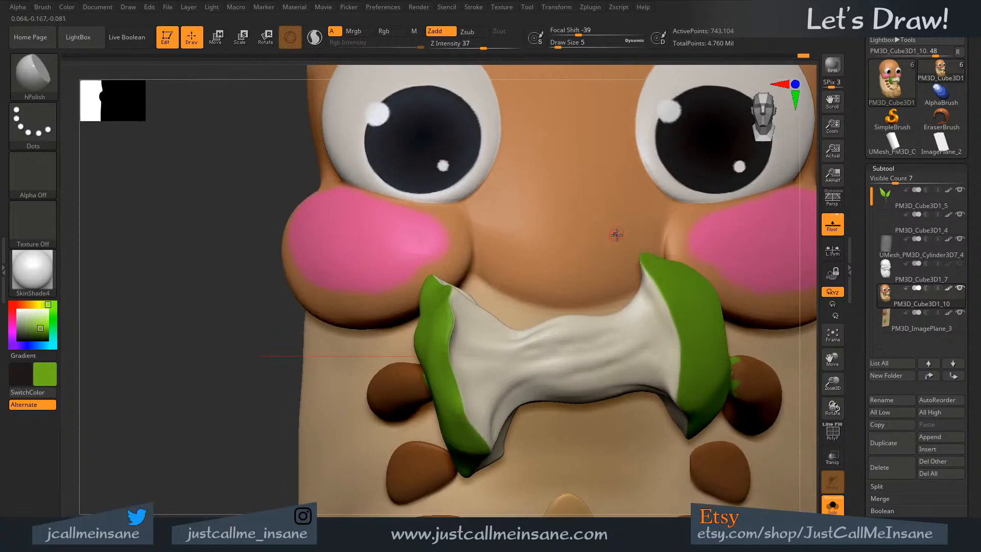
# - Switch to the Move brush and adjust the silhouette of the right cap's upper corner with draw size 14
pyautogui.press('b')
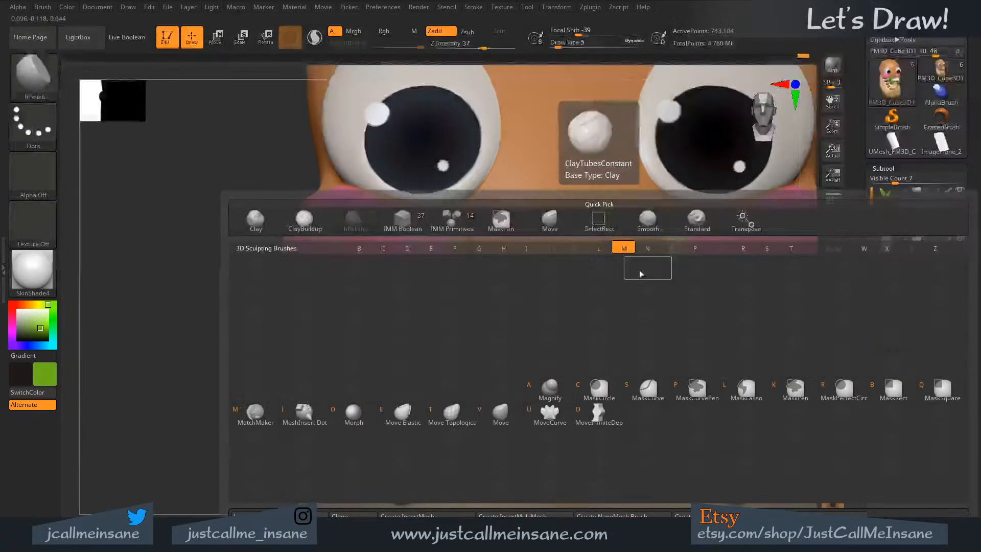
pyautogui.press('m')
pyautogui.press('v')
pyautogui.moveTo(638, 269); pyautogui.dragTo(648, 281, button='right')
pyautogui.press('s')
pyautogui.moveTo(648, 281); pyautogui.dragTo(634, 277)
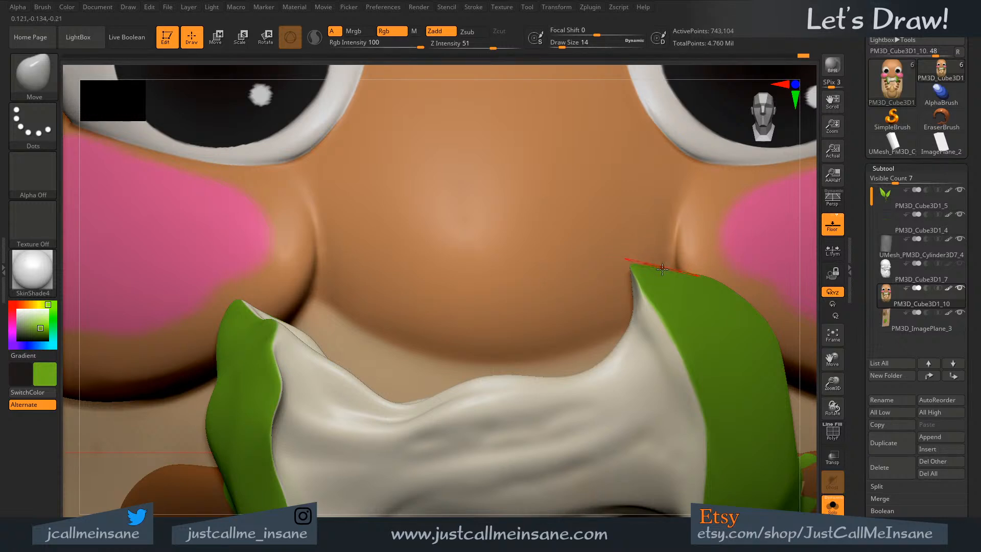
# - Refine the upper corner of the right green cap from an angled view with draw size 7 and smooth its edge
pyautogui.moveTo(645, 266)
pyautogui.mouseDown(button='right')
pyautogui.moveTo(659, 287)
pyautogui.moveTo(649, 218)
pyautogui.moveTo(639, 274)
pyautogui.moveTo(574, 398)
pyautogui.mouseUp(button='right')
pyautogui.press('s')
pyautogui.moveTo(569, 393); pyautogui.dragTo(563, 392)
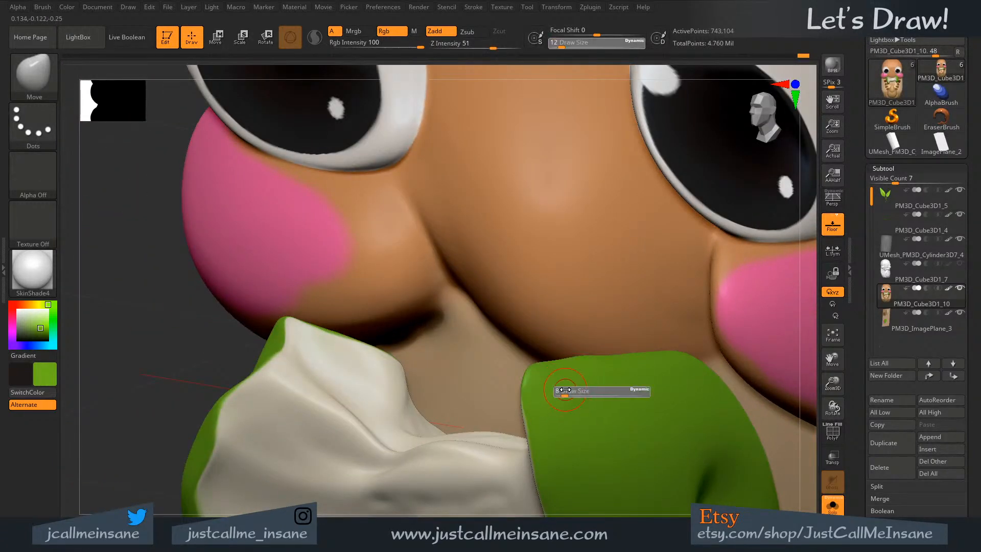
pyautogui.press('shift')
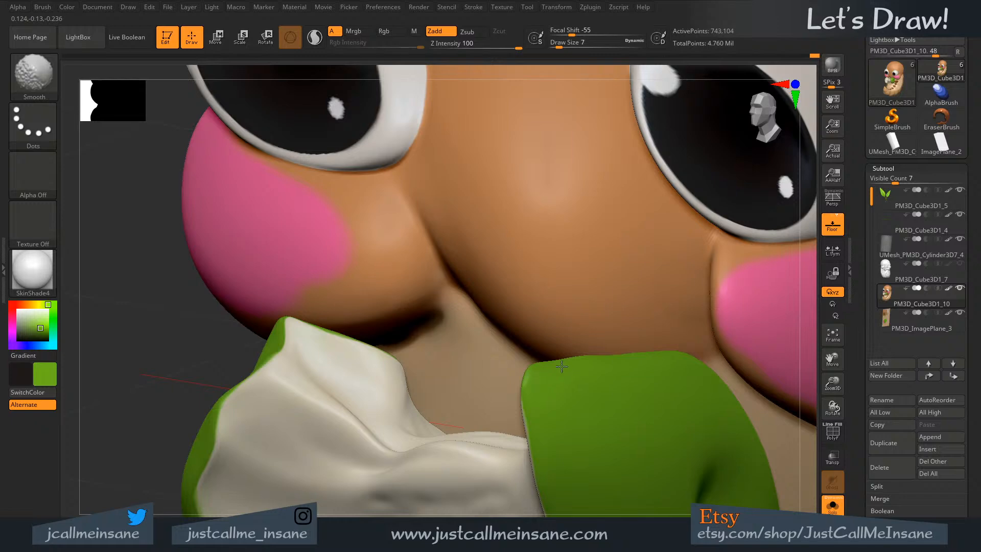
pyautogui.moveTo(536, 383)
pyautogui.mouseDown(button='right')
pyautogui.moveTo(568, 364)
pyautogui.moveTo(578, 380)
pyautogui.moveTo(572, 405)
pyautogui.moveTo(550, 333)
pyautogui.moveTo(543, 407)
pyautogui.mouseUp(button='right')
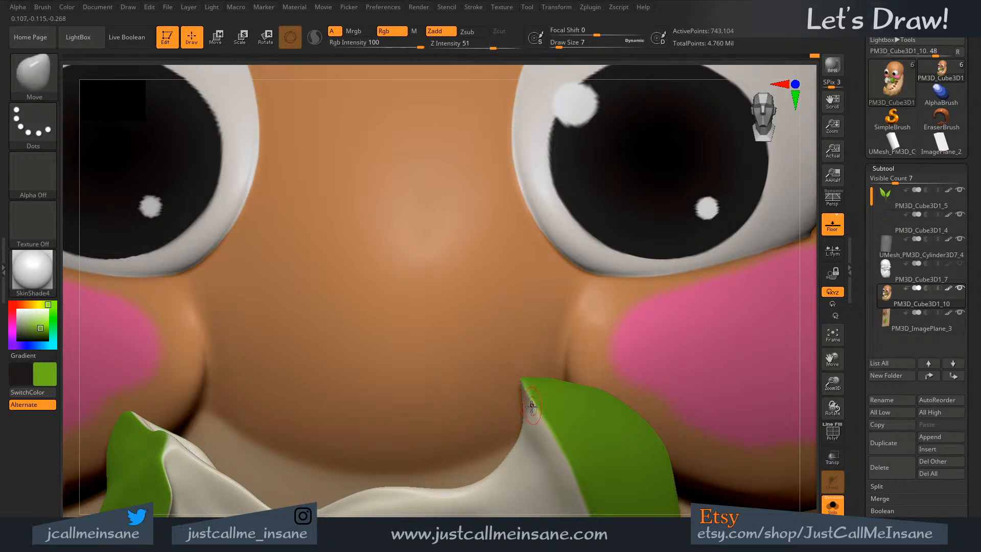
# - Set the Move brush's draw size to 12, reshape the right cap's pointed upper corner and smooth the flesh beneath it
pyautogui.press('s')
pyautogui.moveTo(530, 406); pyautogui.dragTo(537, 406)
pyautogui.moveTo(548, 388); pyautogui.dragTo(547, 379, button='right')
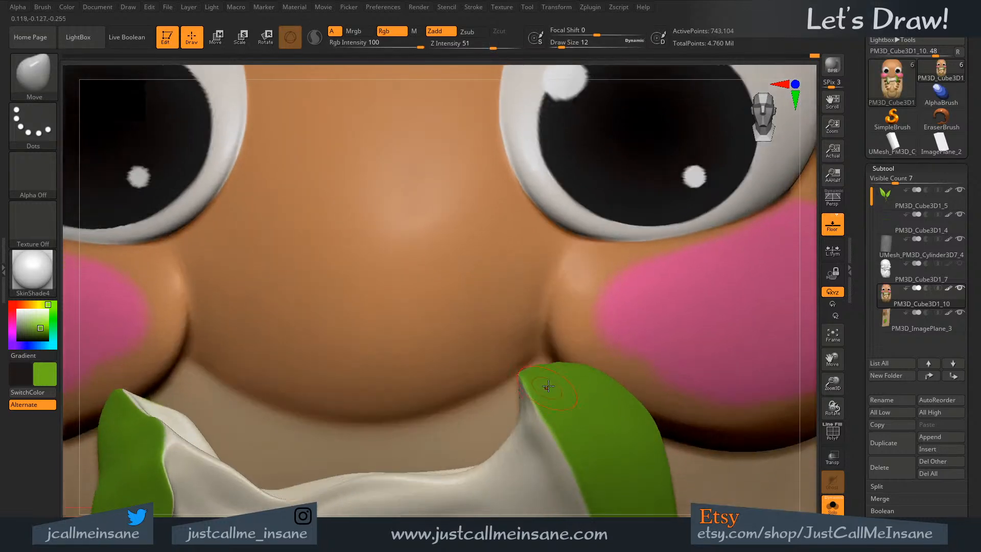
pyautogui.press('shift')
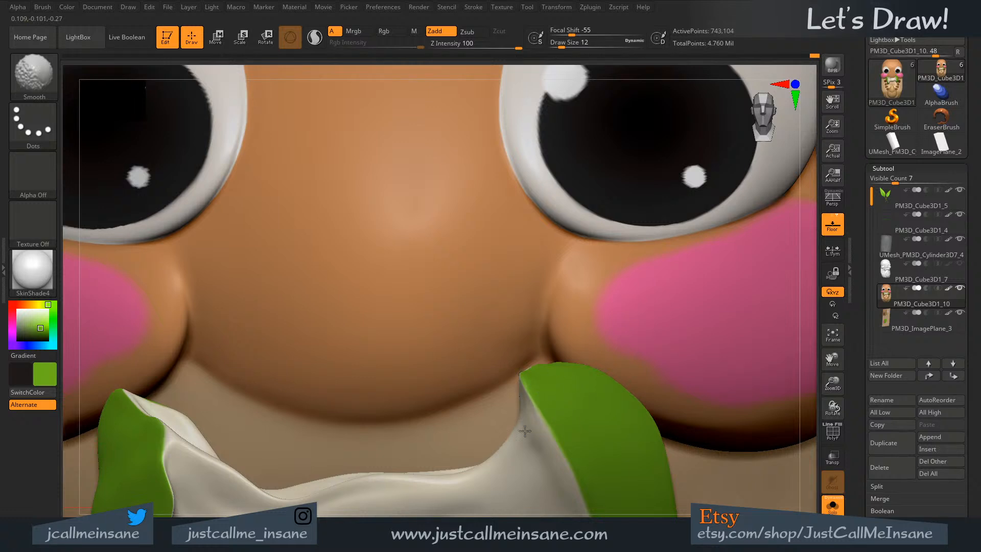
pyautogui.moveTo(552, 393)
pyautogui.mouseDown(button='right')
pyautogui.moveTo(541, 398)
pyautogui.moveTo(538, 364)
pyautogui.mouseUp(button='right')
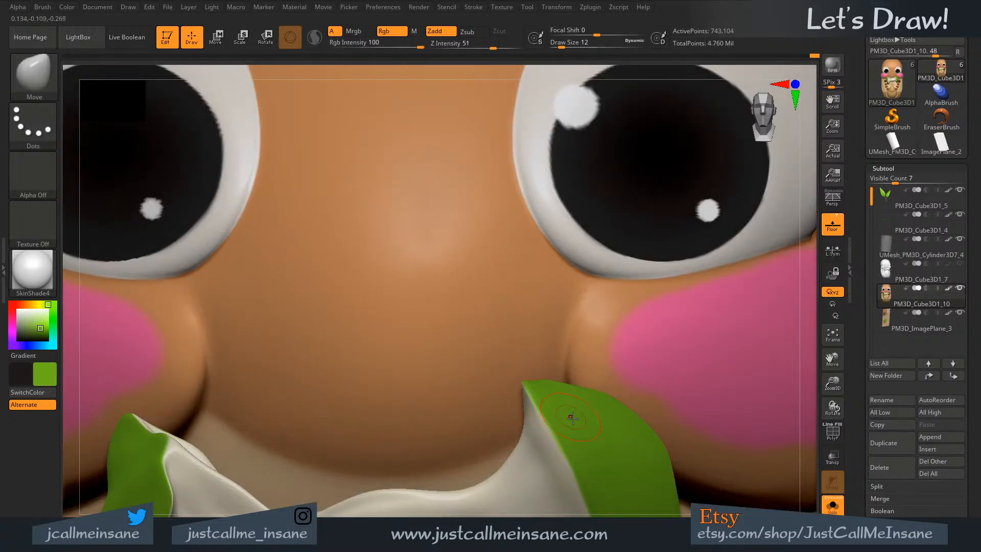
# - Save the project as maggot_trashcan_topaint_v002.ZPR, replacing the existing file
pyautogui.keyDown('alt'); pyautogui.moveTo(583, 424); pyautogui.dragTo(538, 322, button='right'); pyautogui.keyUp('alt')
pyautogui.keyDown('alt'); pyautogui.moveTo(598, 407); pyautogui.dragTo(538, 285, button='right'); pyautogui.keyUp('alt')
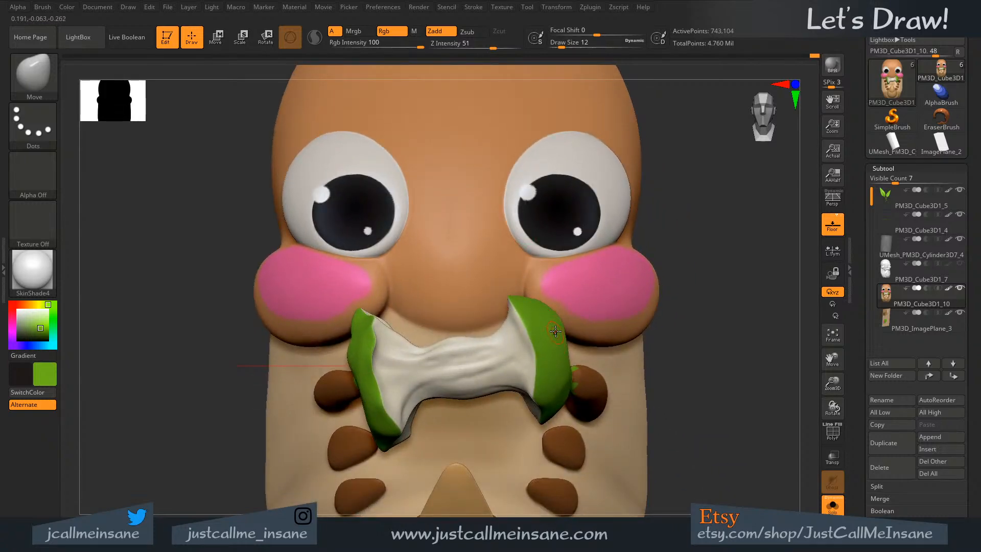
pyautogui.hotkey('ctrl', 's')
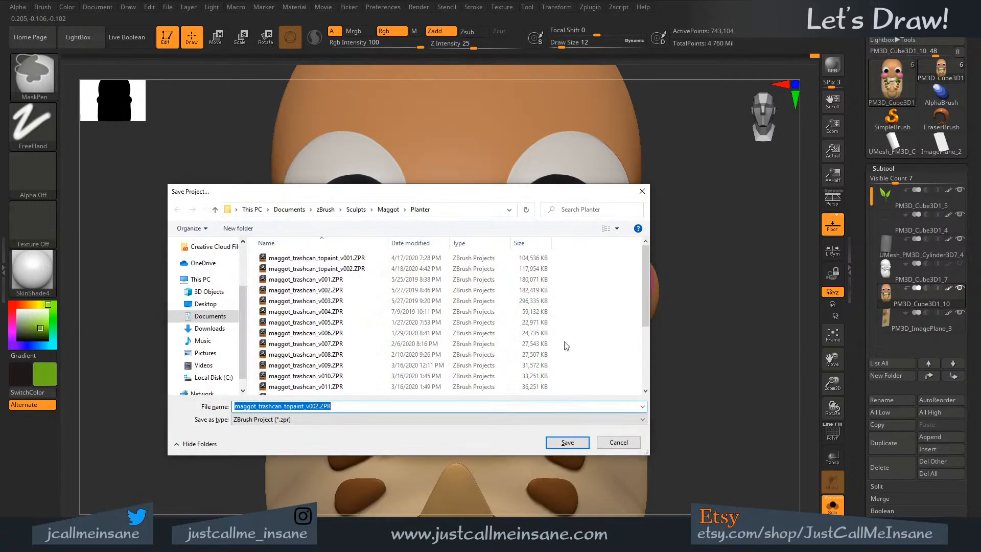
pyautogui.click(564, 442)
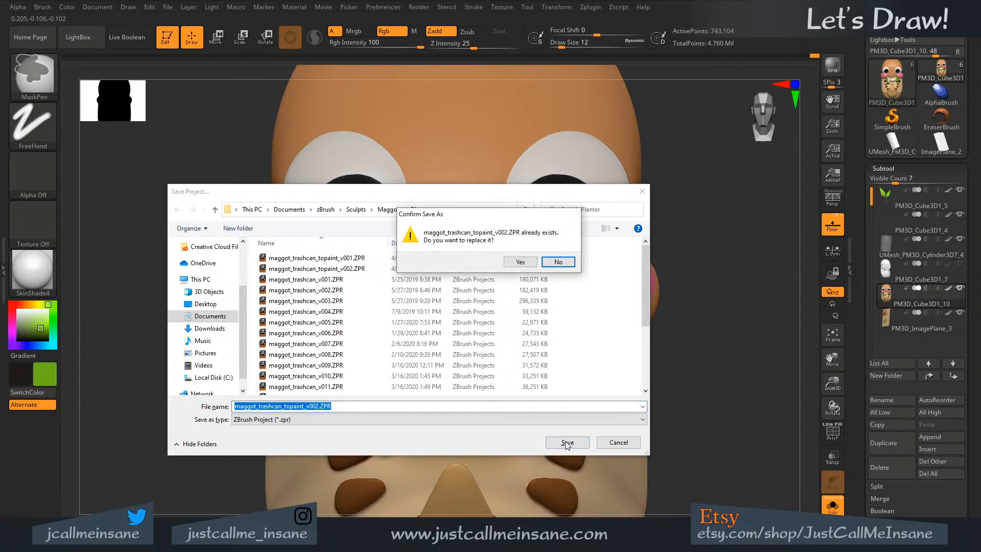
pyautogui.click(523, 262)
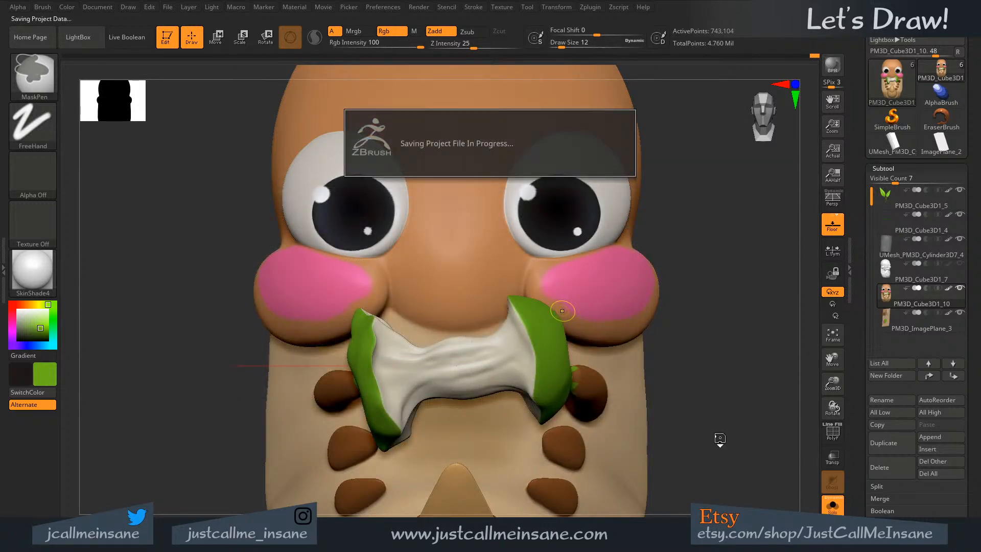
# - Turn off Solo mode to show the whole trash can scene and enable perspective view
pyautogui.keyDown('alt'); pyautogui.moveTo(739, 427); pyautogui.dragTo(689, 284); pyautogui.keyUp('alt')
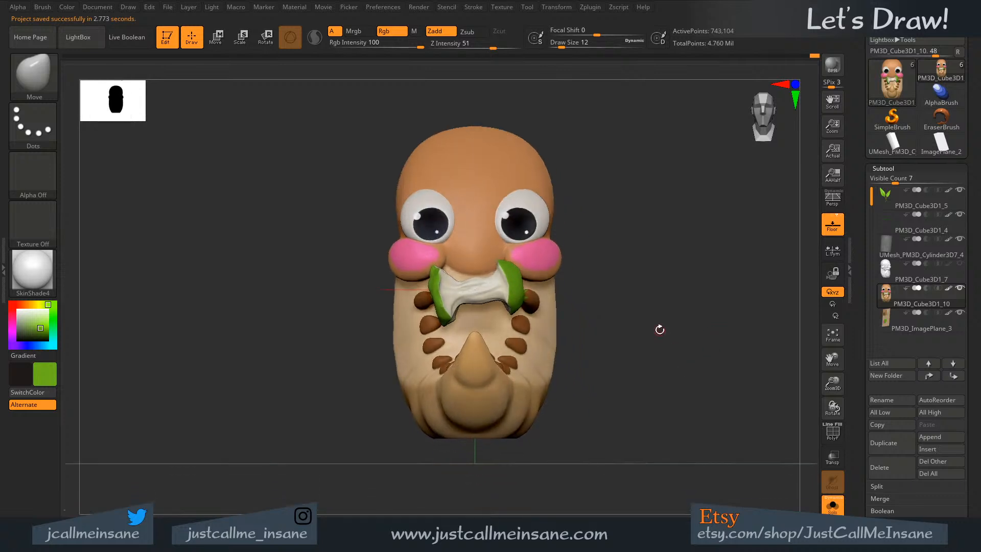
pyautogui.moveTo(659, 331); pyautogui.dragTo(708, 347)
pyautogui.click(832, 504)
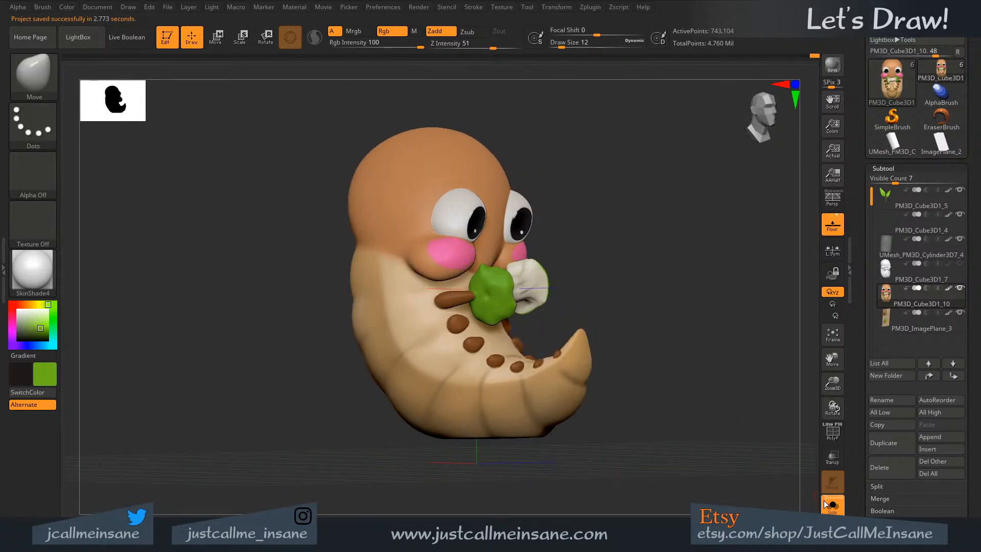
pyautogui.keyDown('ctrl'); pyautogui.moveTo(722, 430); pyautogui.dragTo(712, 321, button='right'); pyautogui.keyUp('ctrl')
pyautogui.keyDown('alt'); pyautogui.moveTo(712, 320); pyautogui.dragTo(666, 348); pyautogui.keyUp('alt')
pyautogui.click(832, 199)
pyautogui.moveTo(724, 256); pyautogui.dragTo(713, 282, button='right')
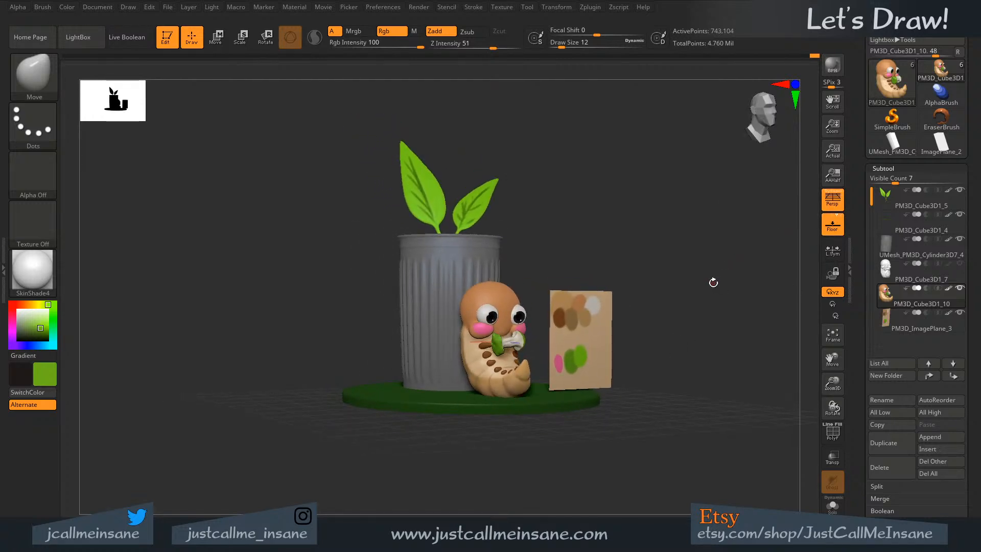